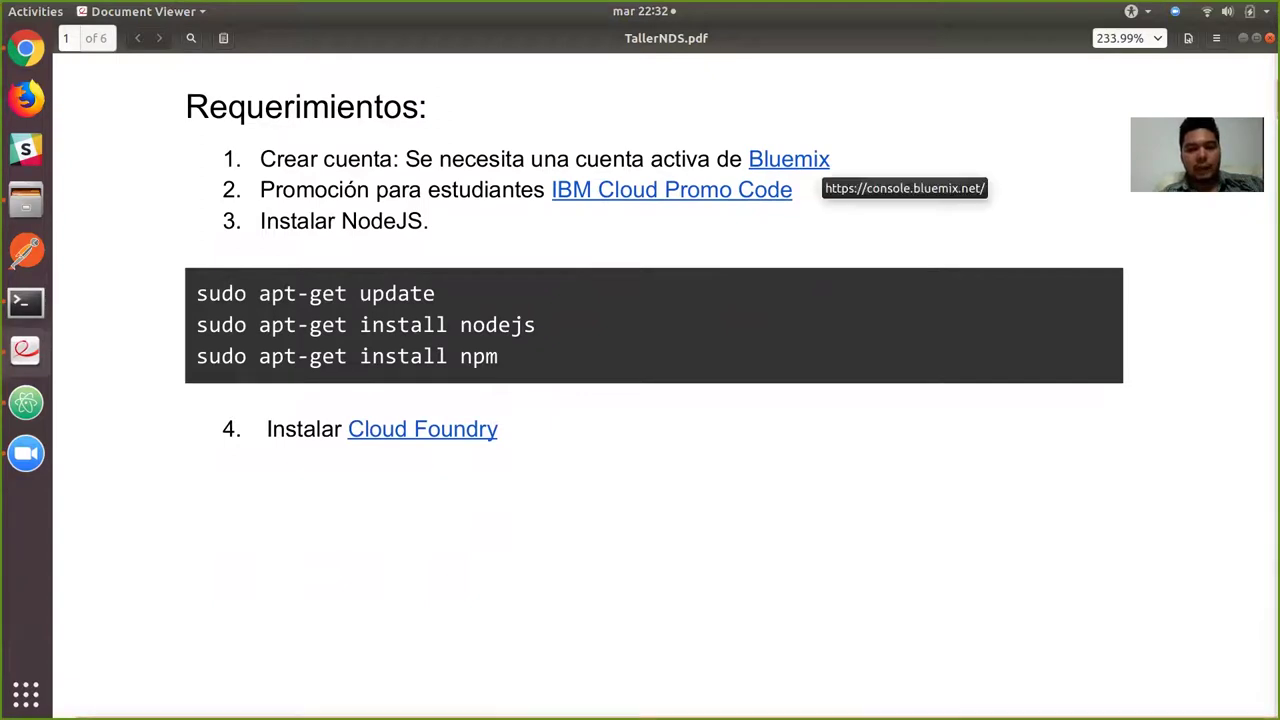
# Open console.bluemix.net in Chrome from the Bluemix link in item 1 of the Requerimientos slide.
pyautogui.click(800, 162)
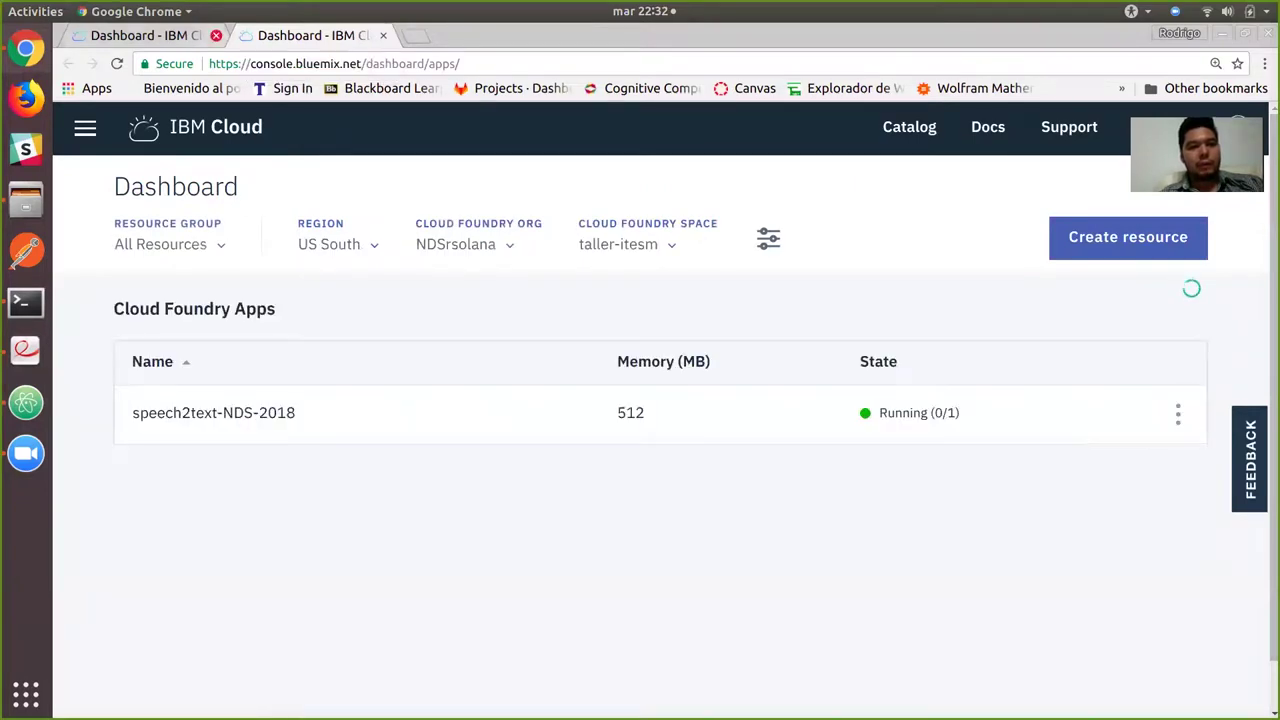
# Close the duplicate IBM Cloud dashboard tab and look over the resource list.
pyautogui.hotkey('ctrl', 'w')
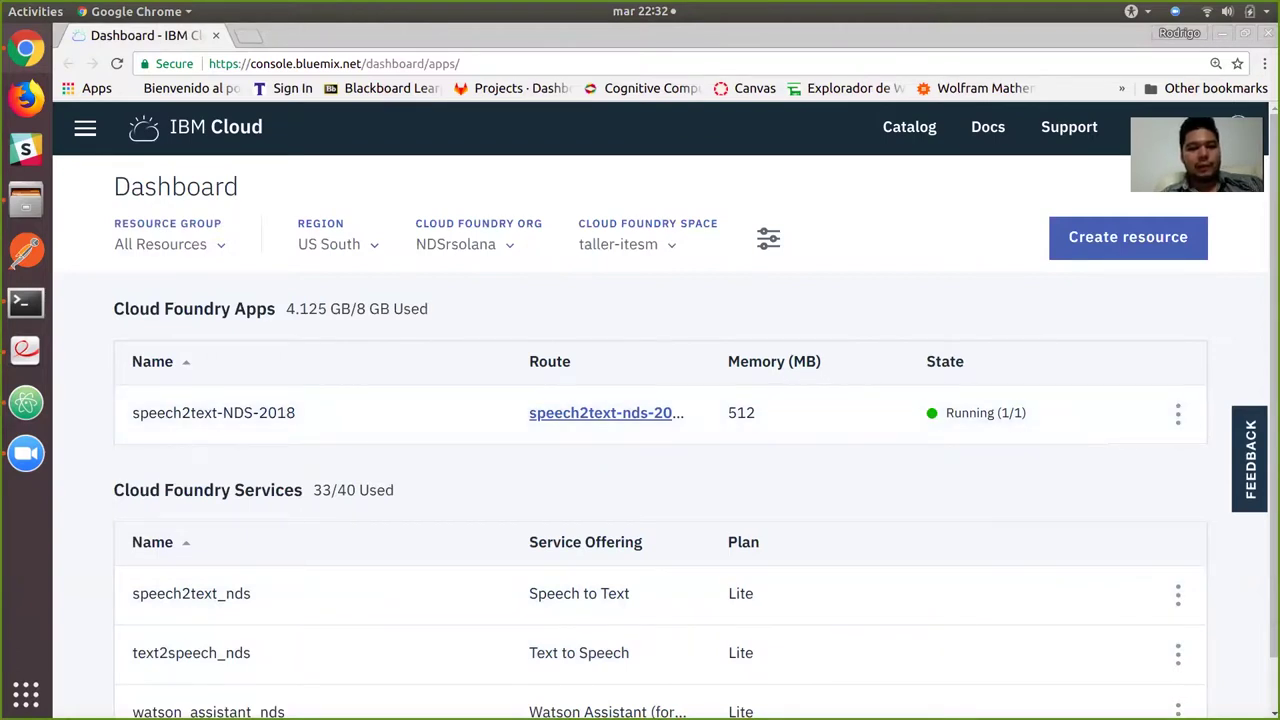
pyautogui.scroll(-1, 666, 439)
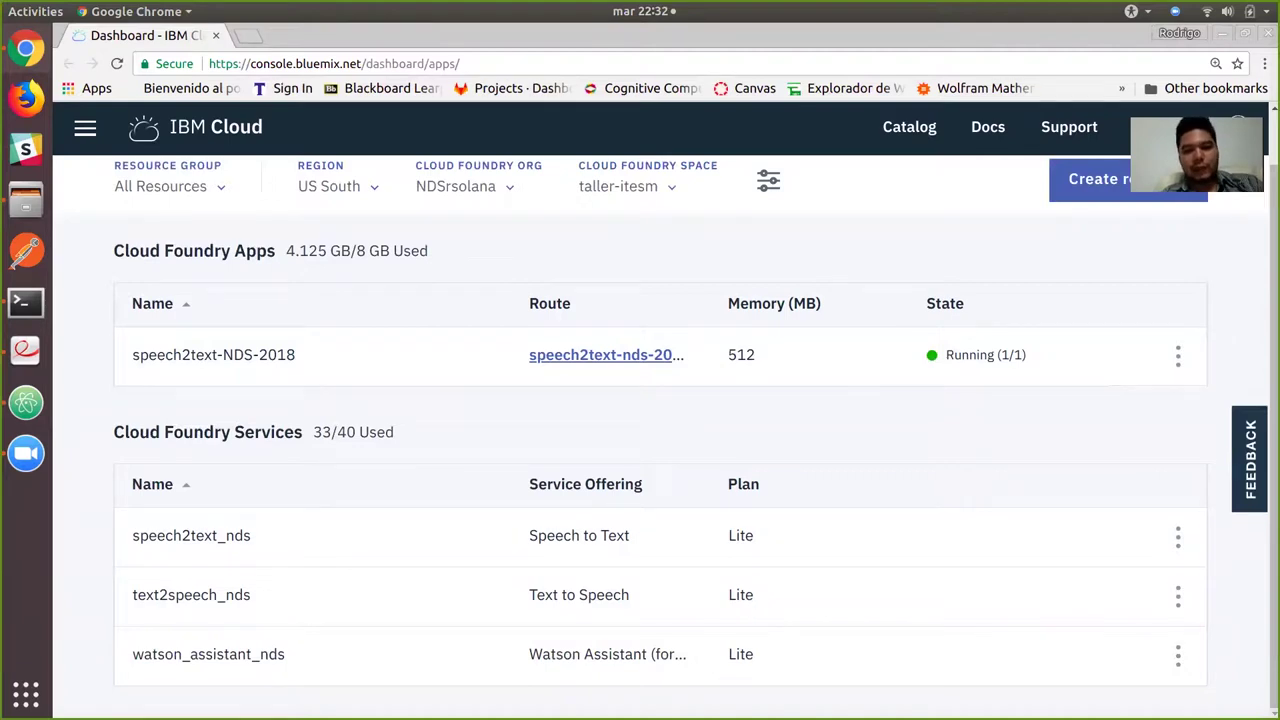
pyautogui.scroll(1, 666, 439)
pyautogui.scroll(-1, 666, 410)
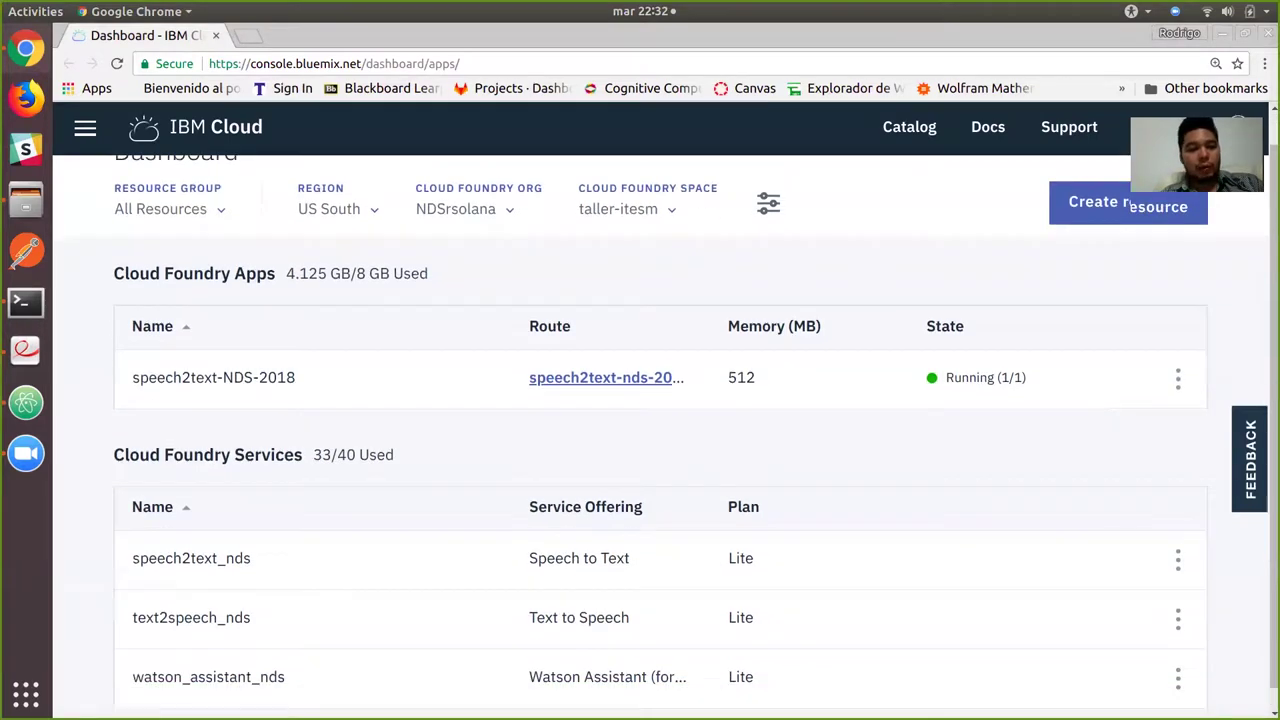
pyautogui.scroll(1, 666, 410)
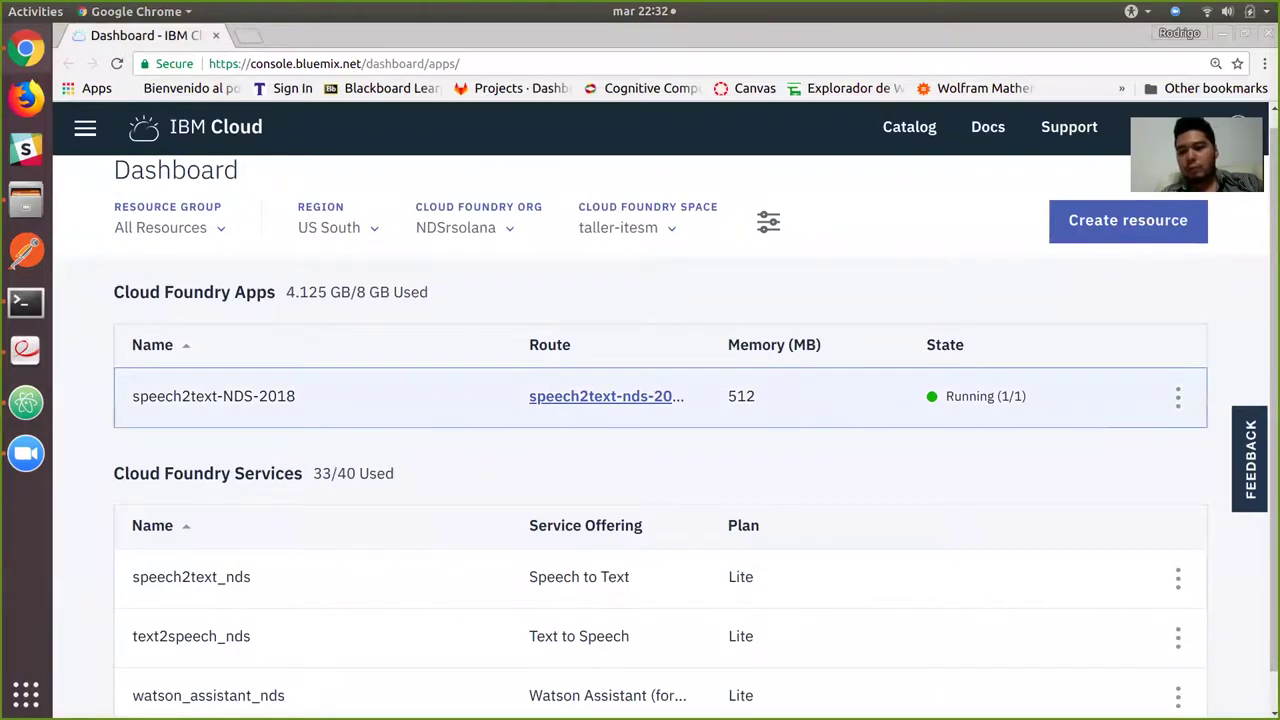
# Delete the speech2text-NDS-2018 app along with its speech2text_nds service, then return to the slides.
pyautogui.click(1178, 396)
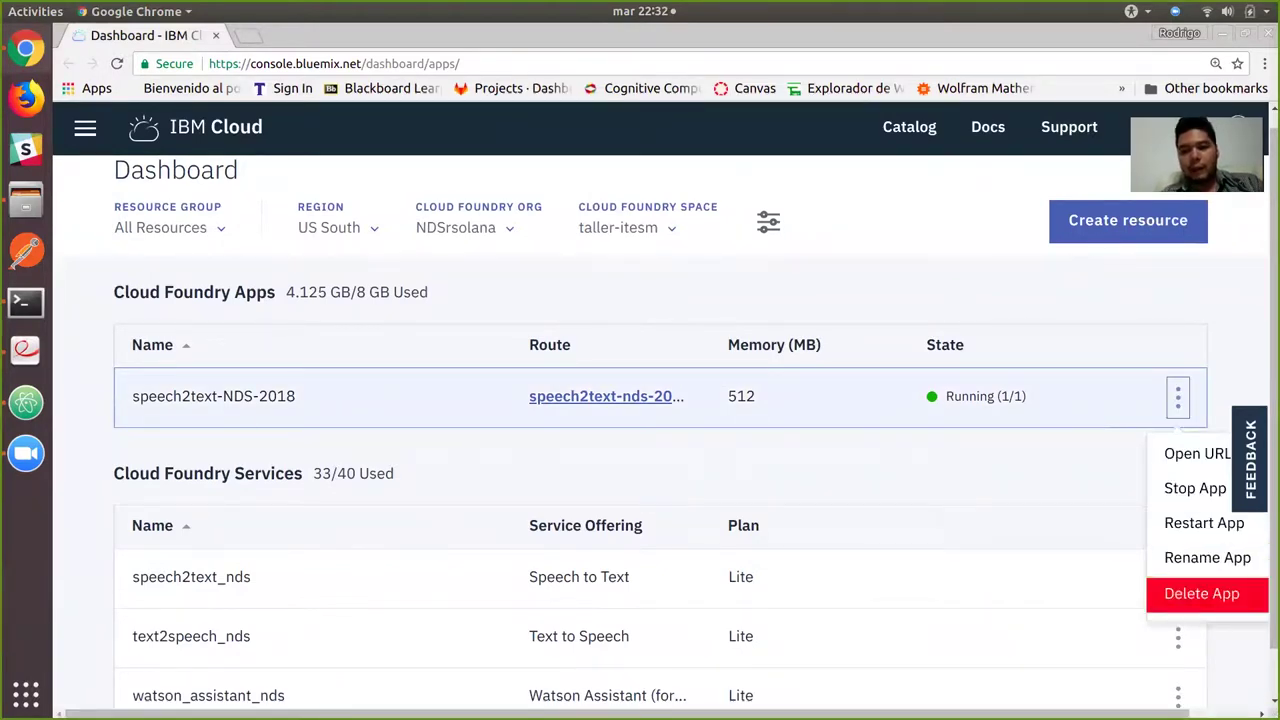
pyautogui.click(1200, 591)
pyautogui.scroll(-2, 655, 410)
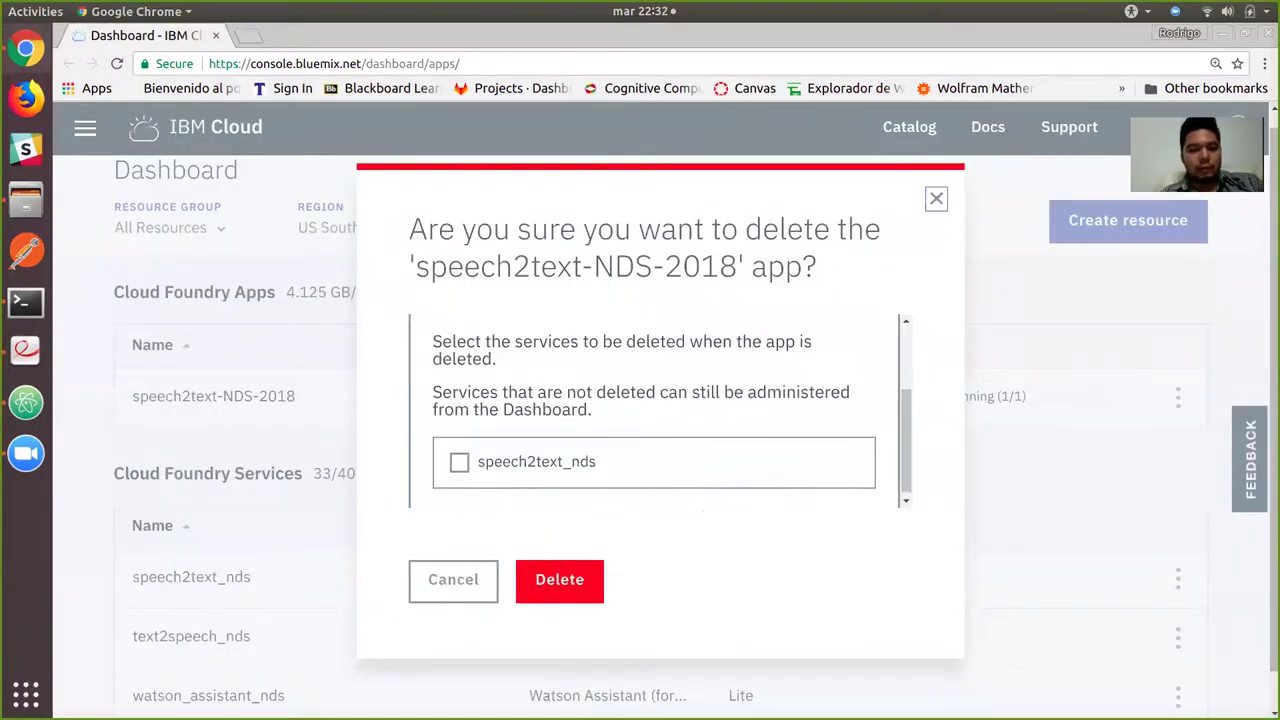
pyautogui.click(459, 457)
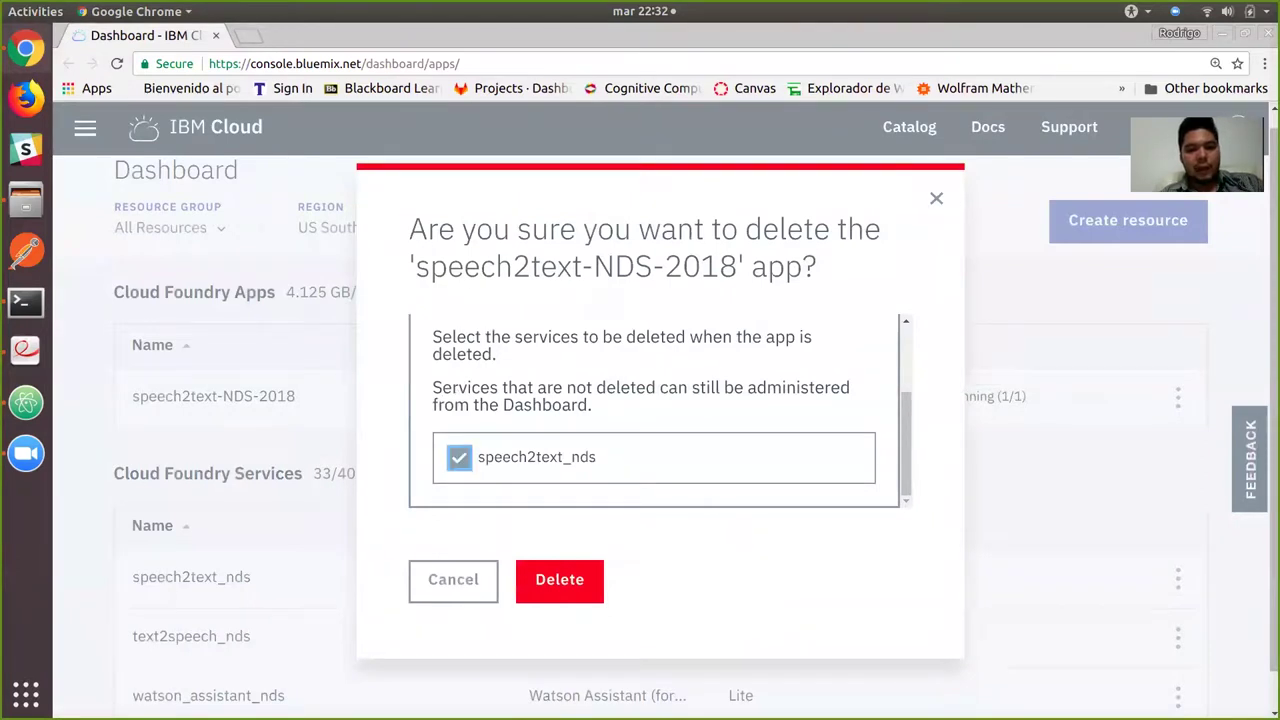
pyautogui.click(559, 581)
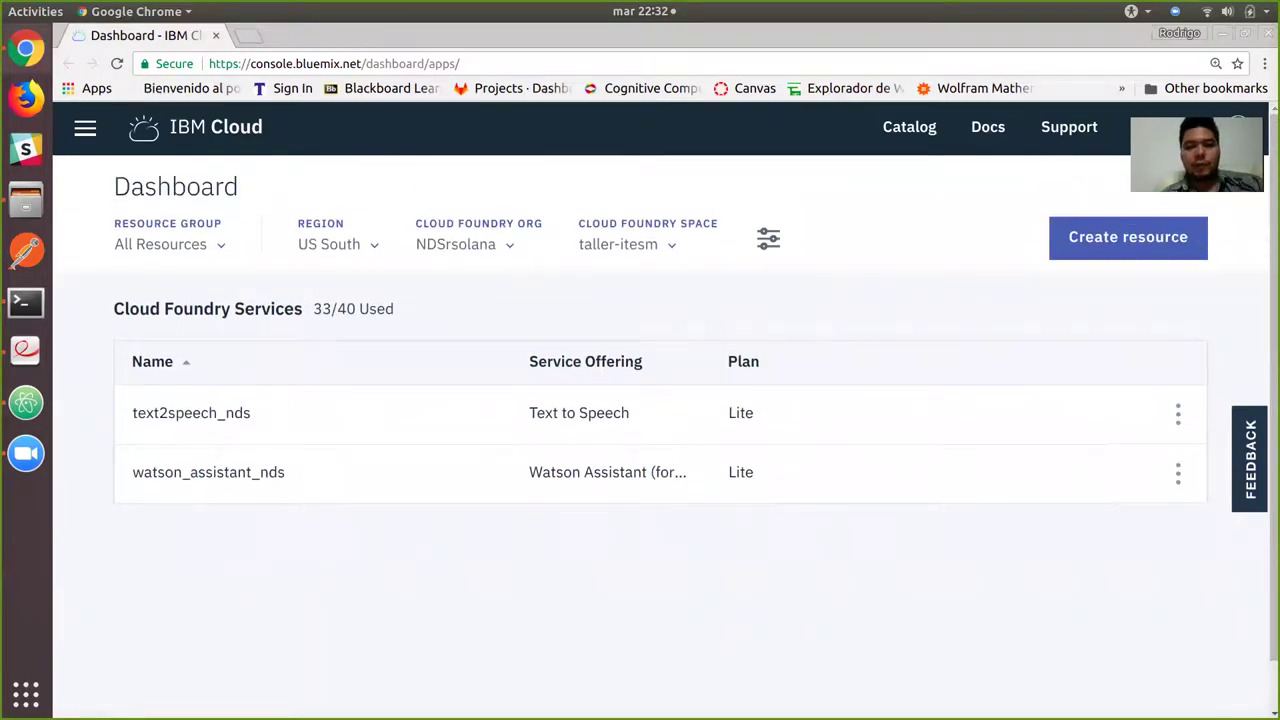
pyautogui.hotkey('alt', 'Tab')
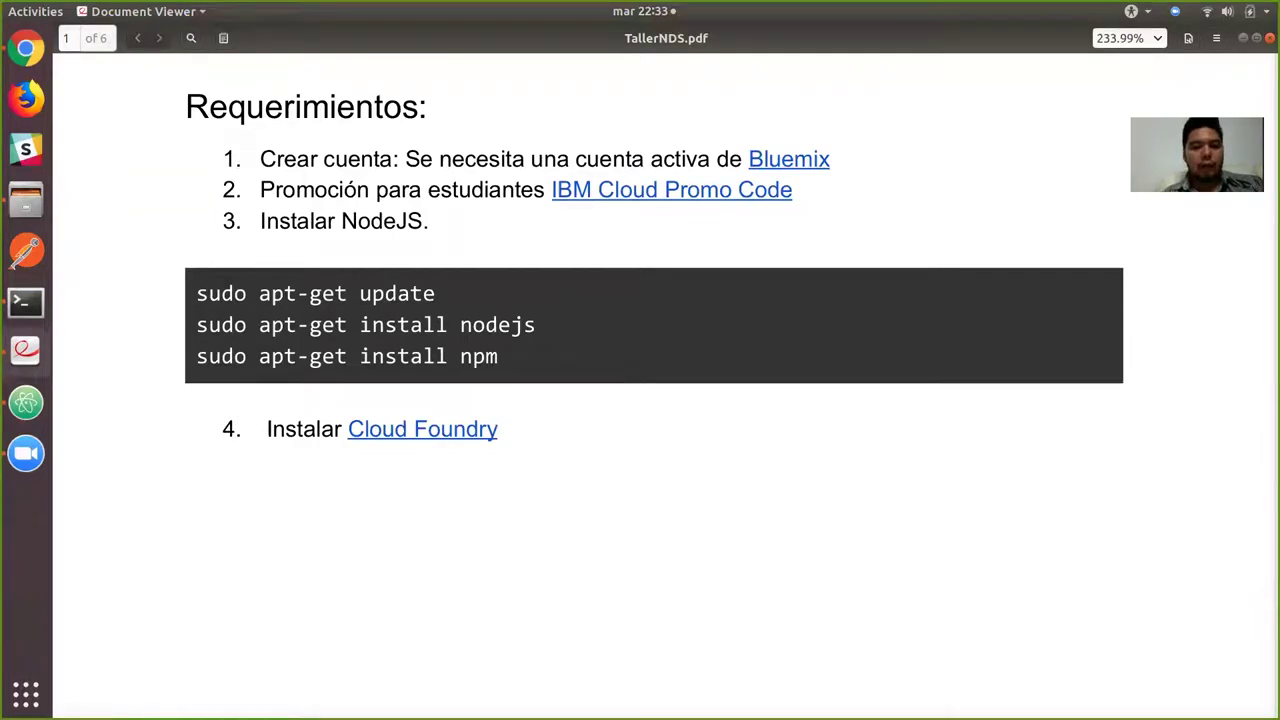
# Back in the IBM Cloud dashboard, delete the text2speech_nds service.
pyautogui.hotkey('alt', 'Tab')
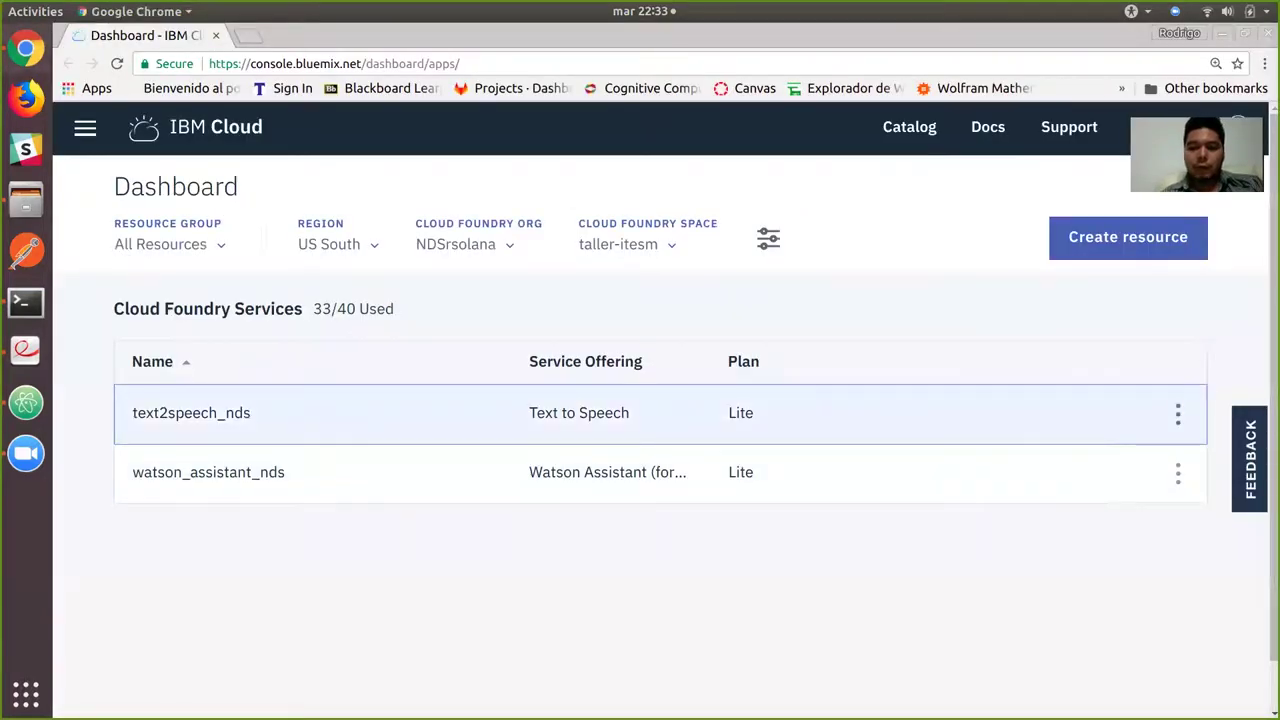
pyautogui.click(1178, 413)
pyautogui.click(1192, 506)
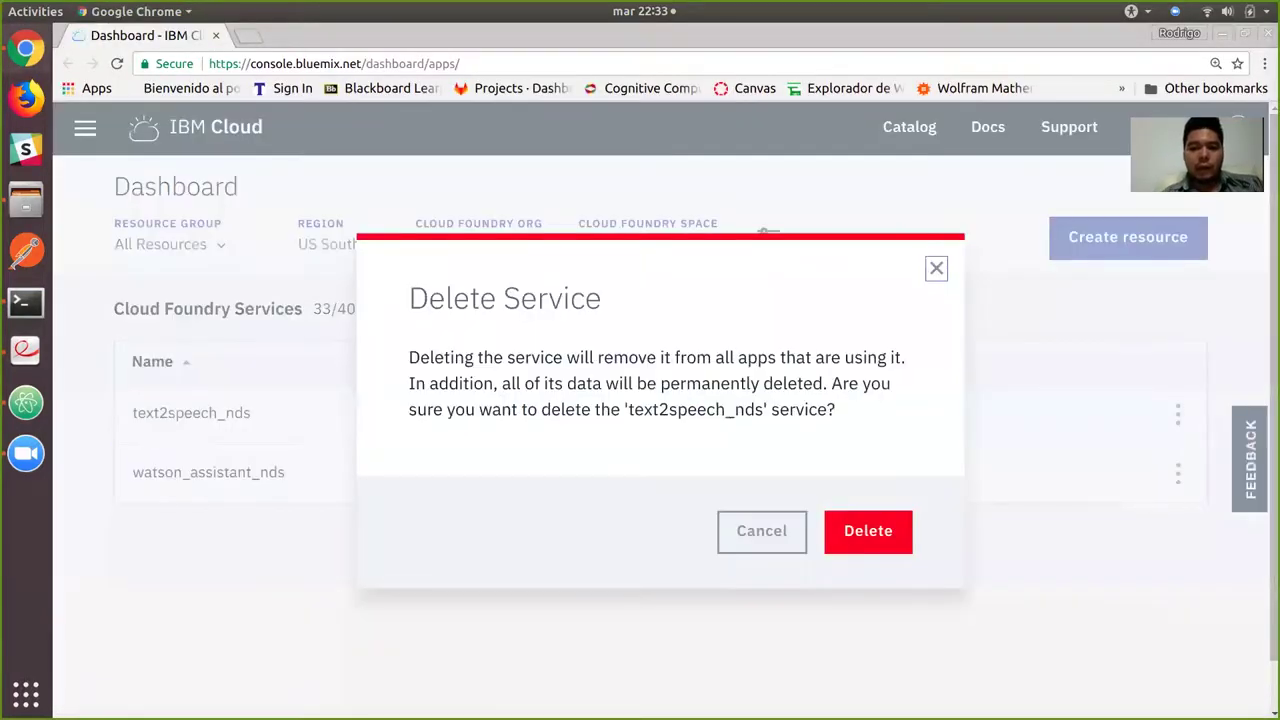
pyautogui.press('Return')
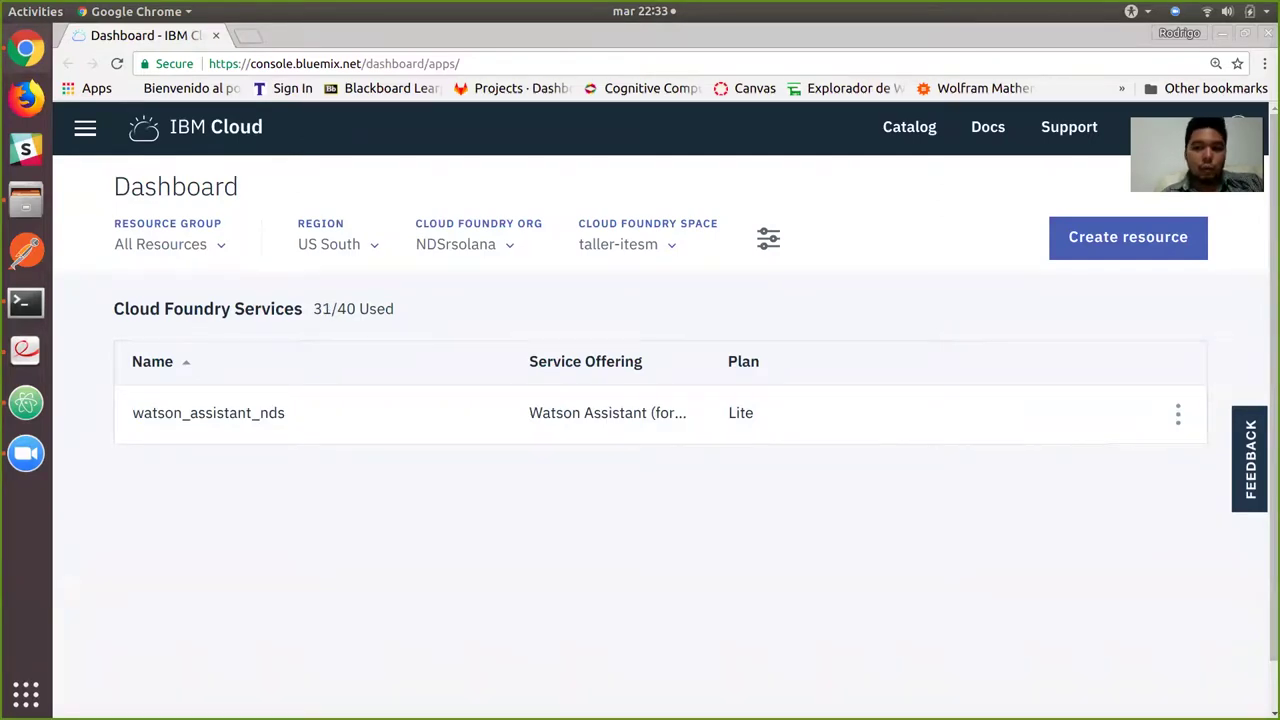
# Delete the watson_assistant_nds service as well.
pyautogui.click(1178, 413)
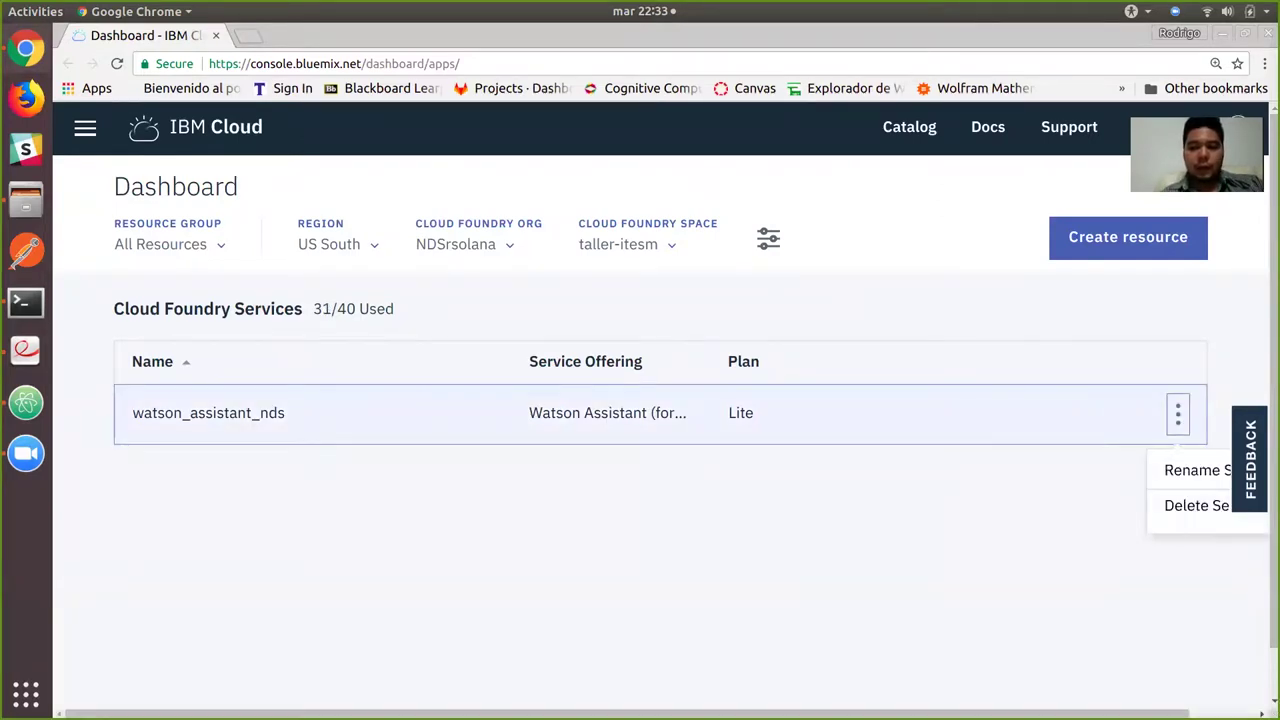
pyautogui.click(1195, 506)
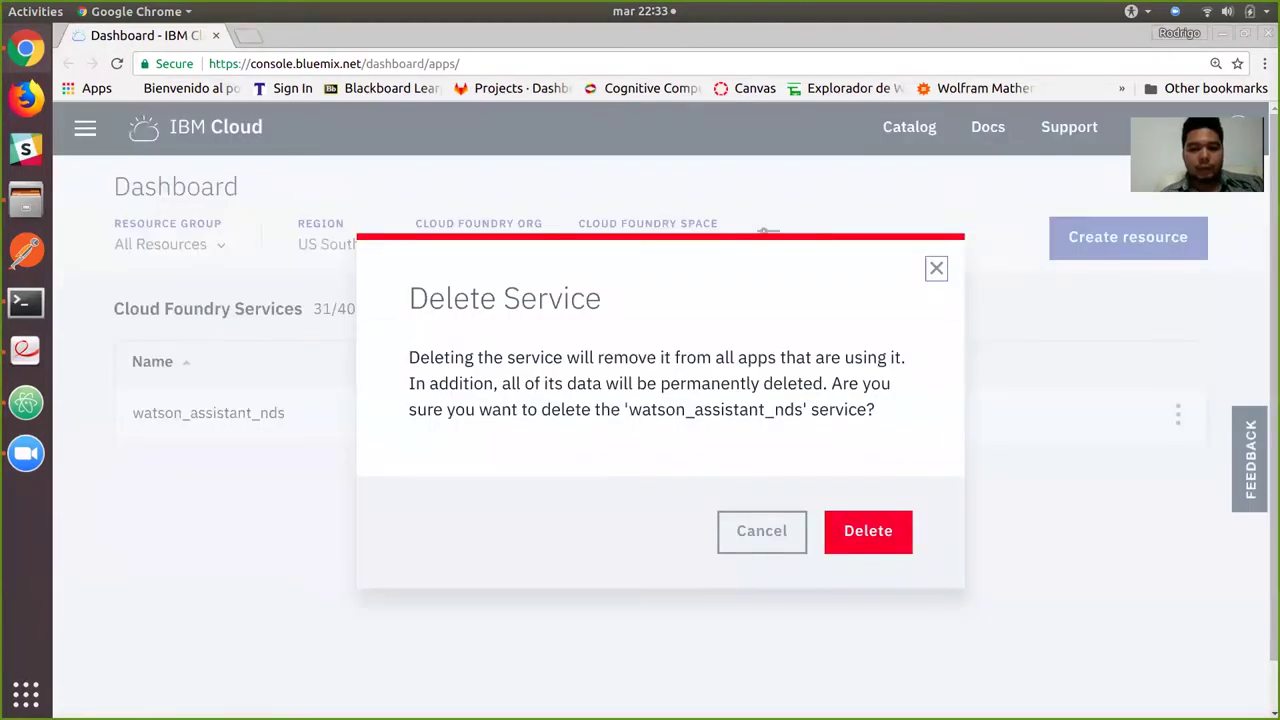
pyautogui.press('Return')
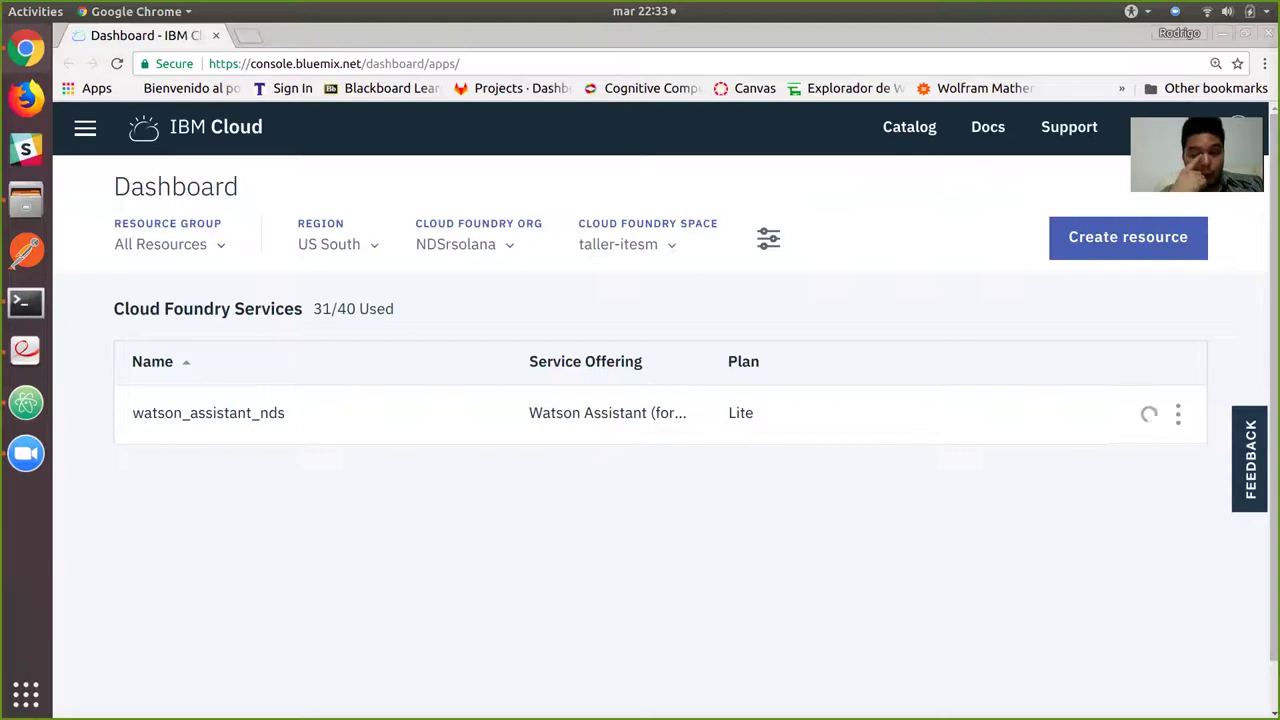
# Return to TallerNDS.pdf and scroll to the Cloud Foundry commands on page 2.
pyautogui.hotkey('alt', 'Tab')
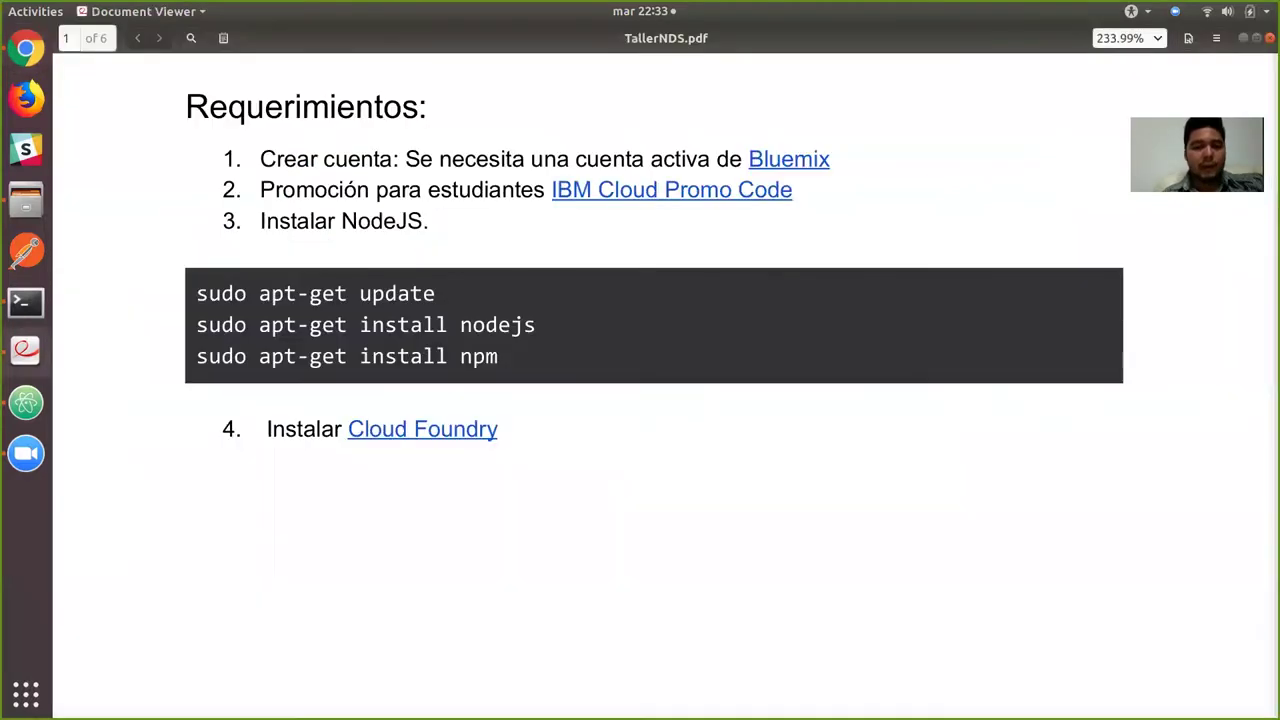
pyautogui.scroll(-10, 640, 400)
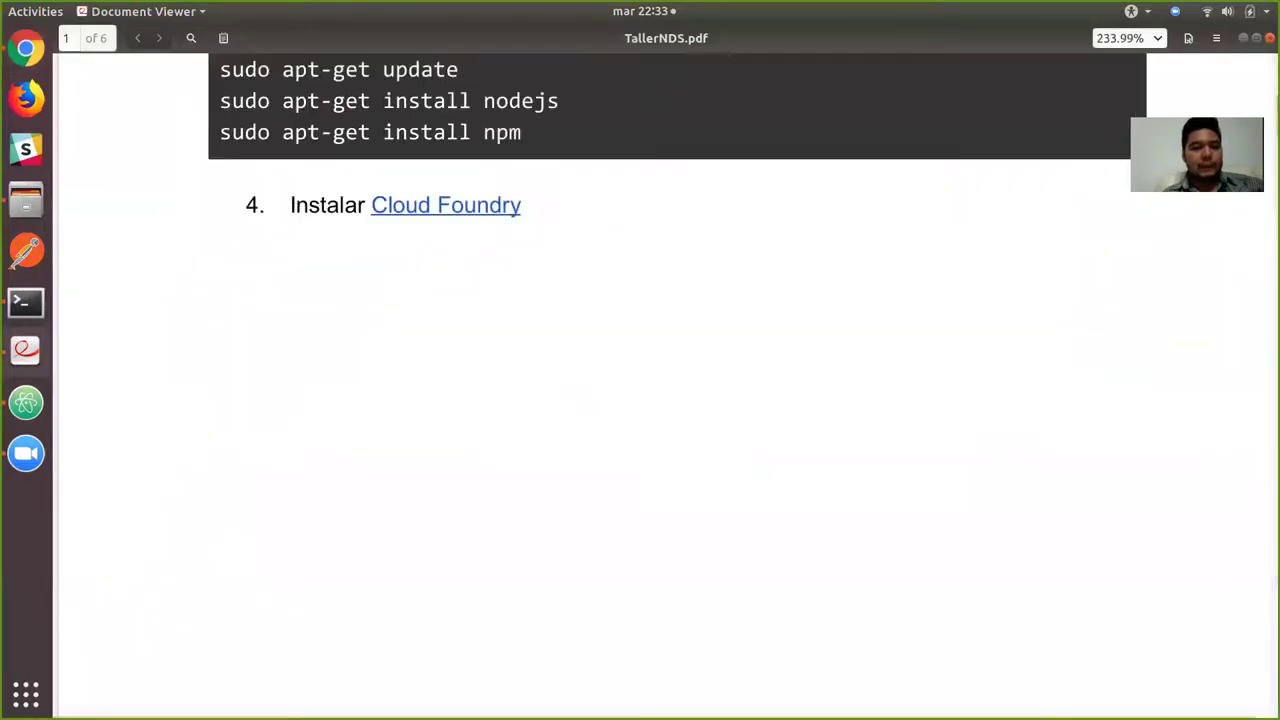
pyautogui.scroll(-8, 640, 400)
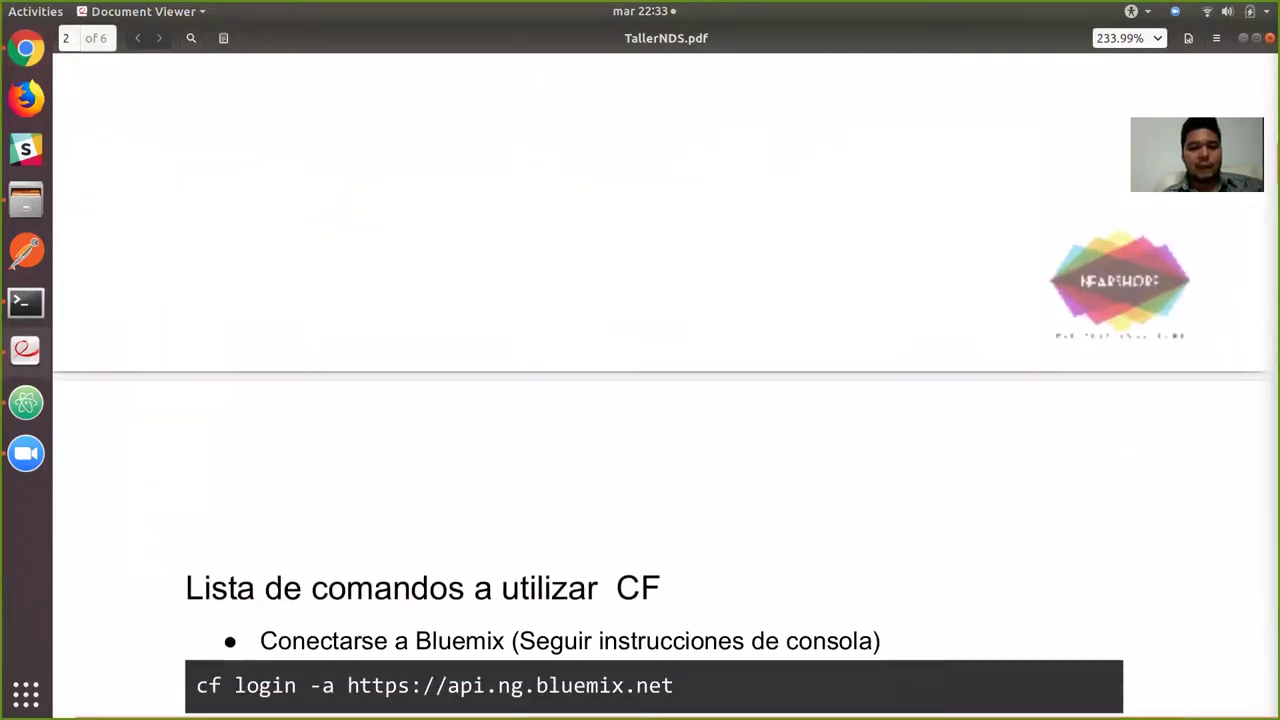
pyautogui.scroll(-2, 640, 400)
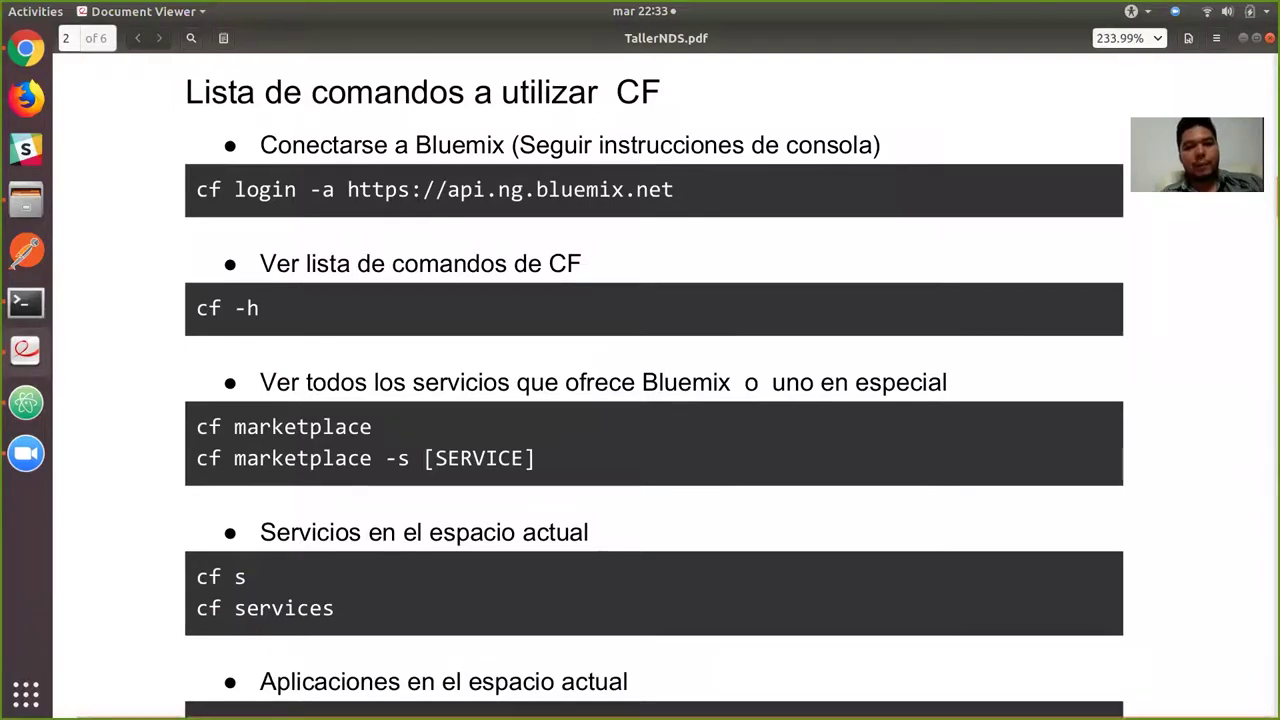
# Highlight the cf login line, clear the selection, and scroll down to cf push and cf logs.
pyautogui.moveTo(410, 190); pyautogui.dragTo(676, 190)
pyautogui.moveTo(410, 190); pyautogui.dragTo(196, 190)
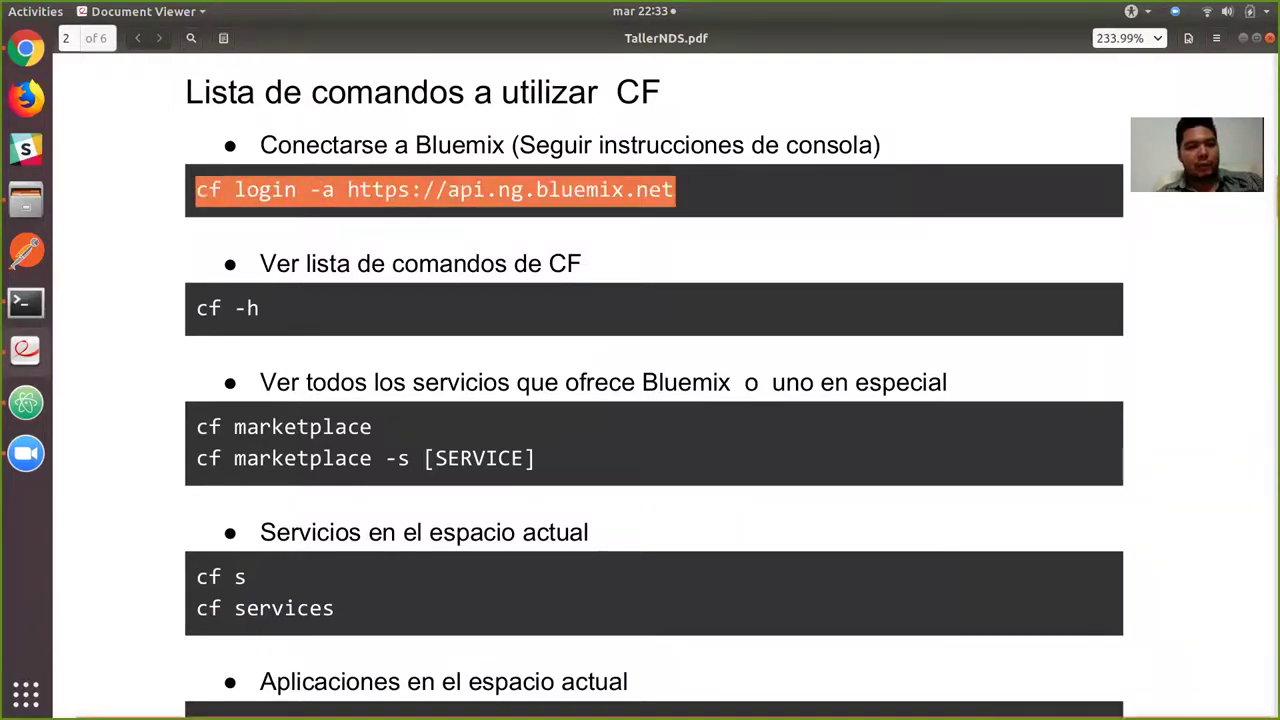
pyautogui.click(196, 190)
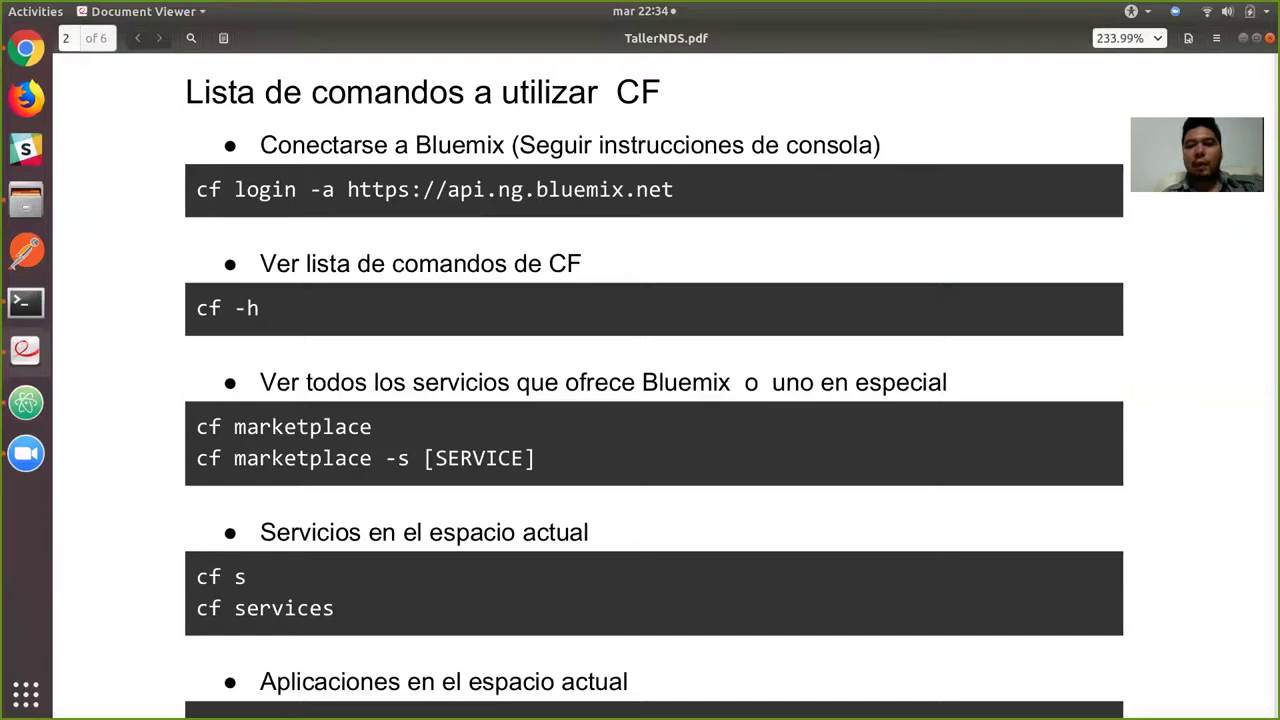
pyautogui.scroll(-2, 654, 384)
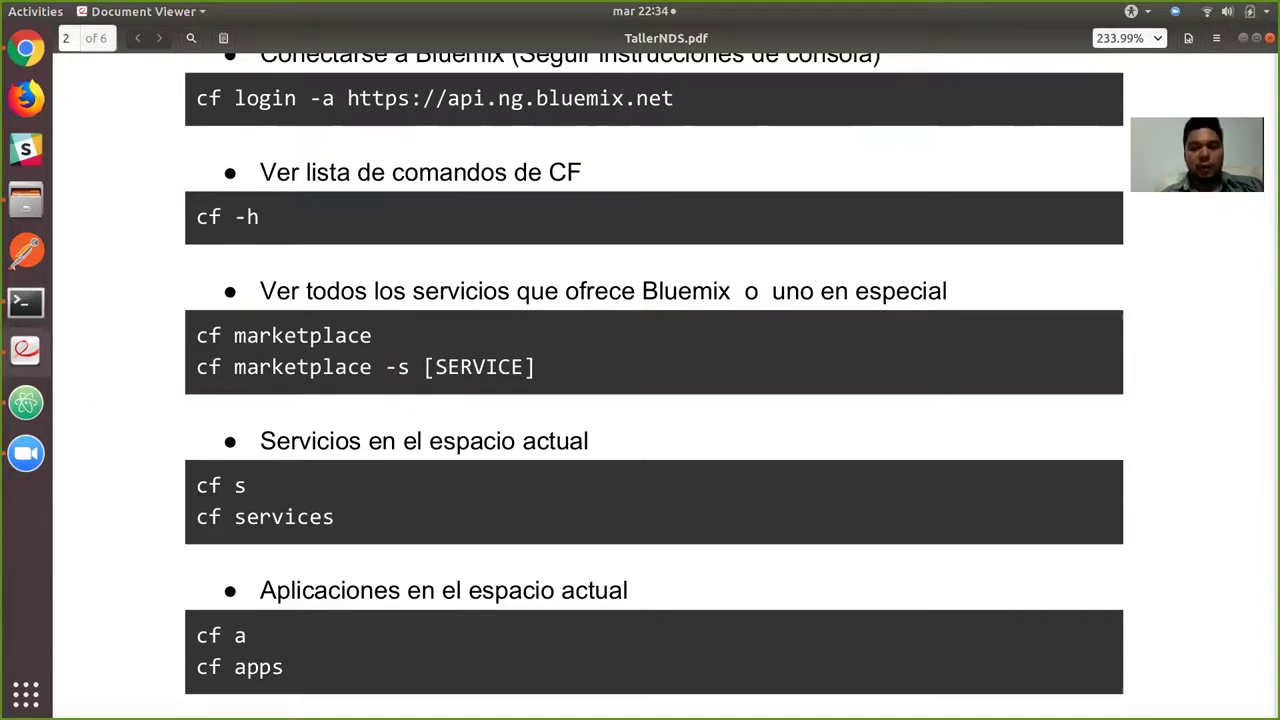
pyautogui.scroll(-5, 654, 384)
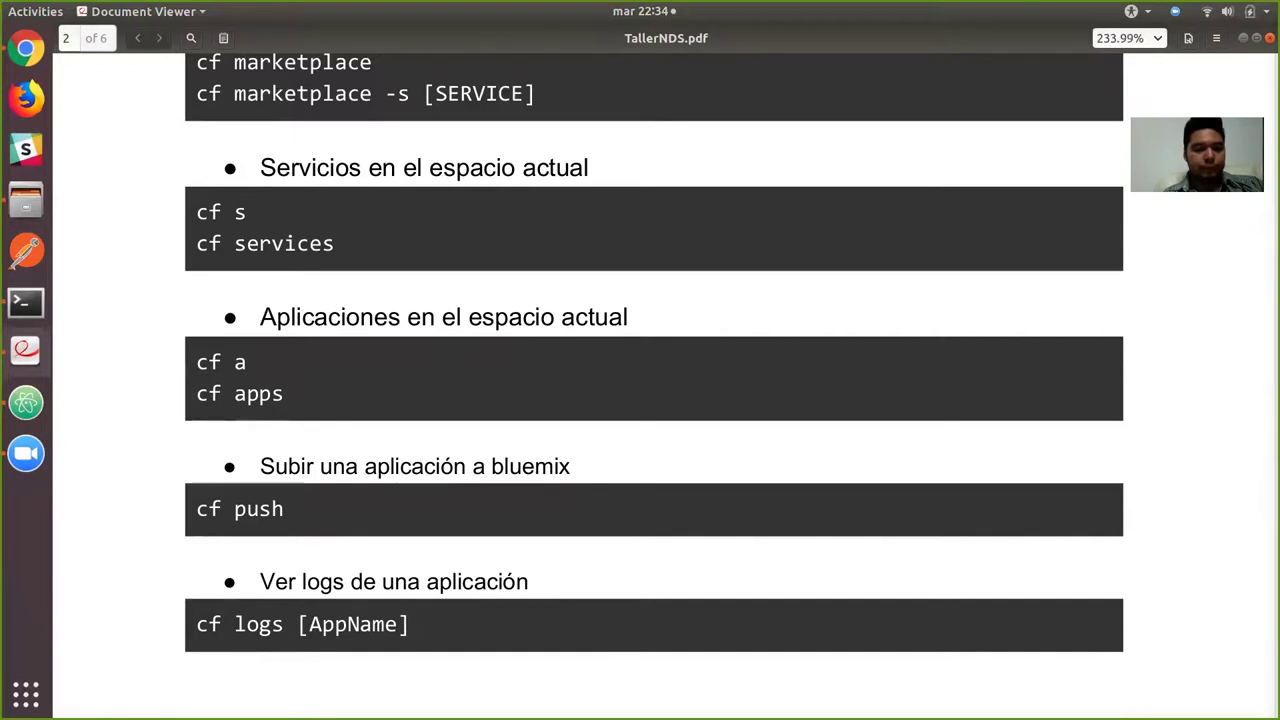
pyautogui.scroll(-3, 654, 360)
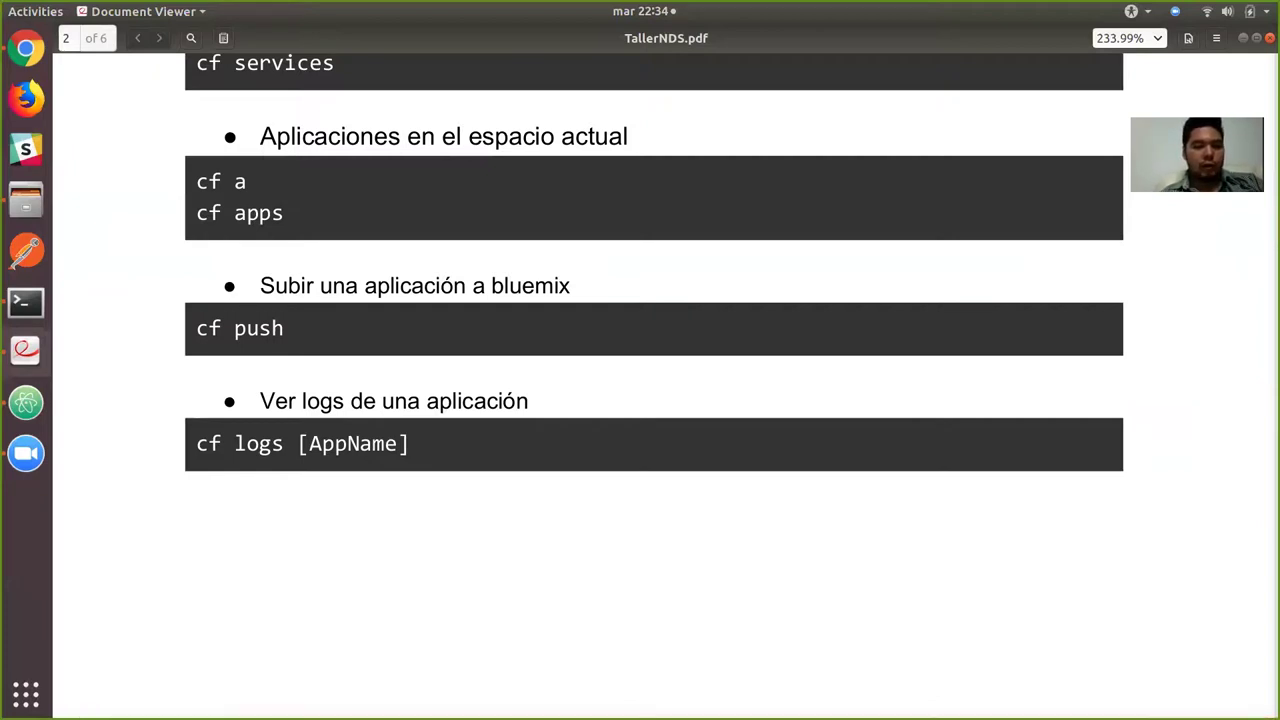
# Scroll to page 3 with the Speech to text, Text to speech and Conversation demo links.
pyautogui.scroll(-15, 654, 380)
pyautogui.scroll(-5, 654, 380)
pyautogui.scroll(-2, 654, 380)
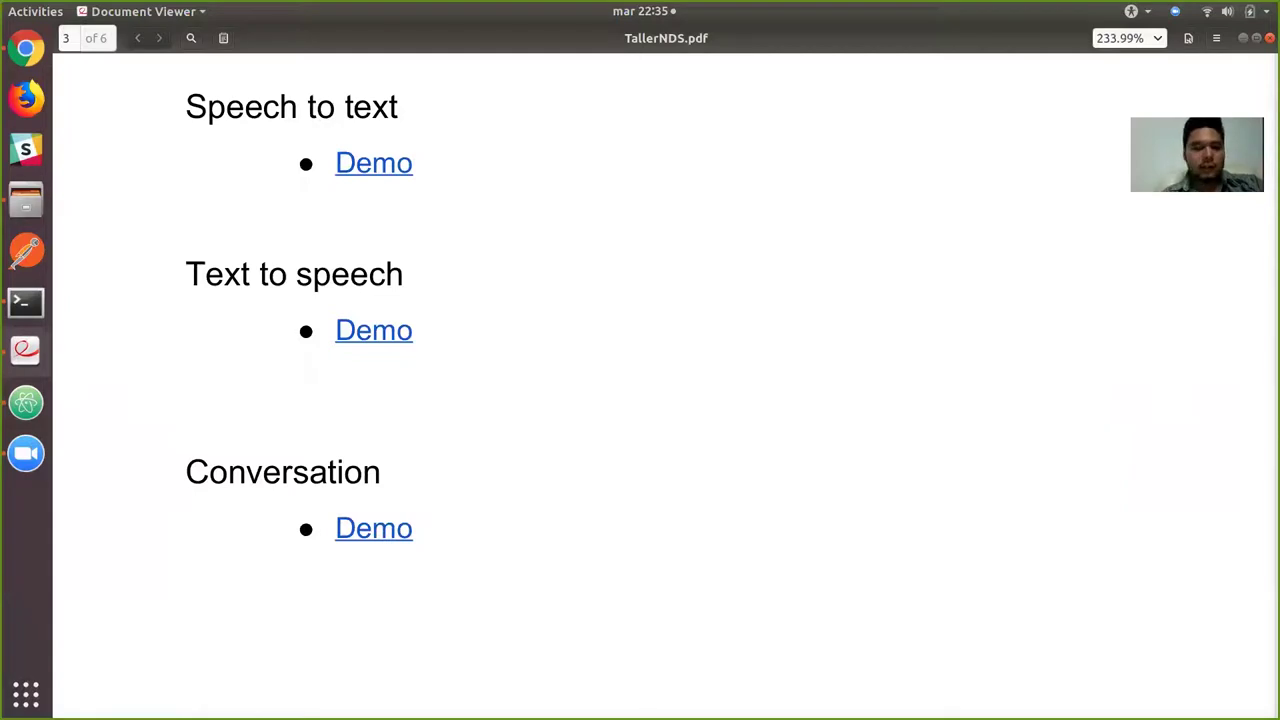
# Run cf a and cf s in Terminal to confirm no apps or services remain, then return to the slides.
pyautogui.hotkey('alt', 'Tab')
pyautogui.hotkey('alt', 'Tab')
pyautogui.hotkey('alt', 'Tab')
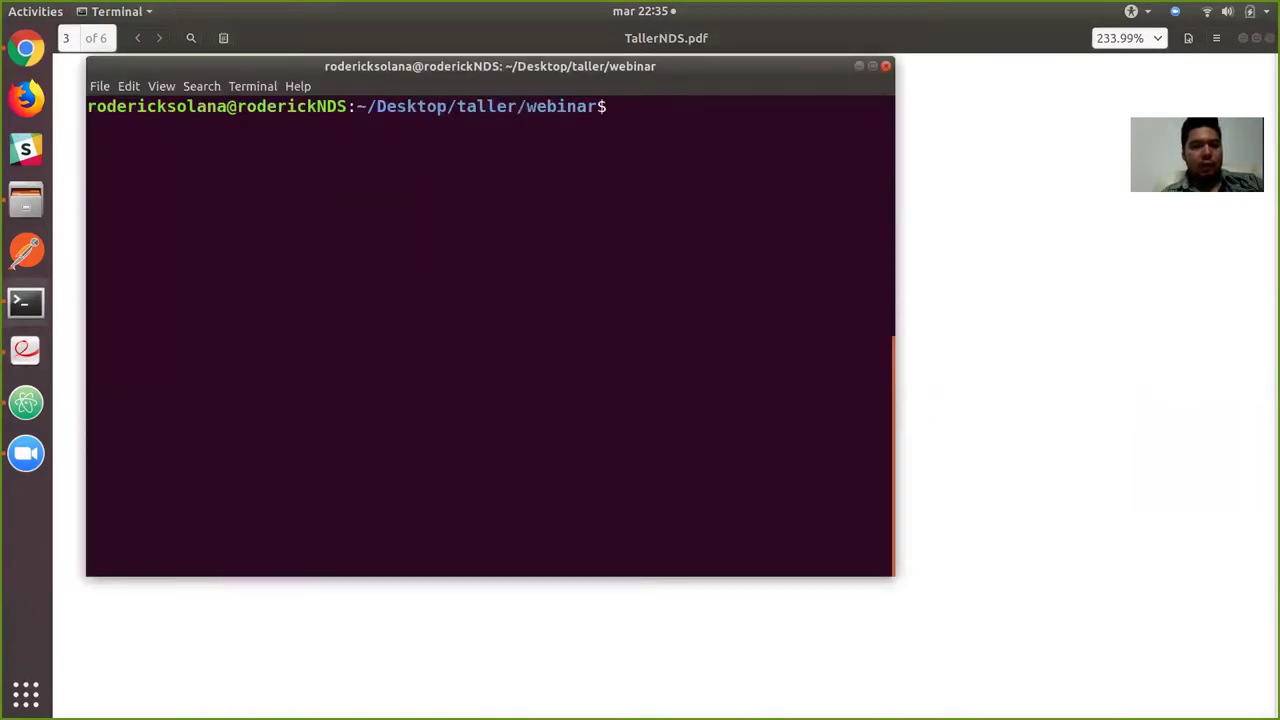
pyautogui.write('cf a')
pyautogui.press('Return')
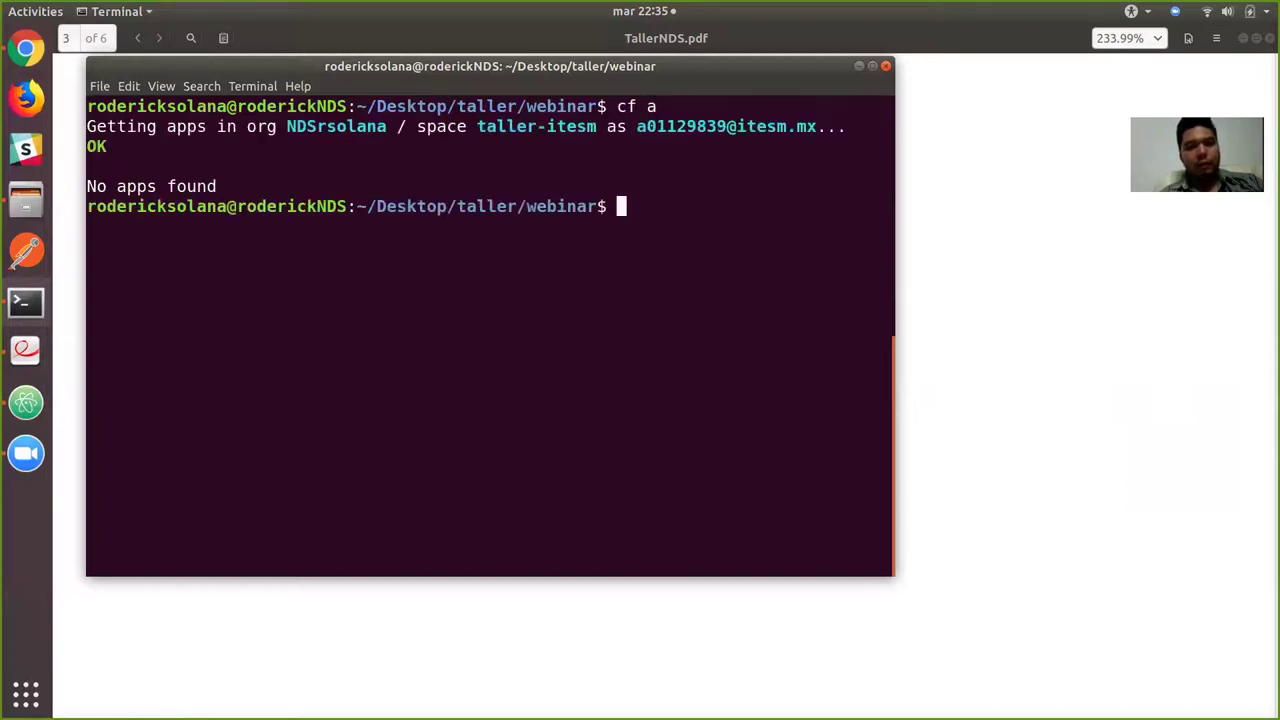
pyautogui.write('cf s')
pyautogui.press('Return')
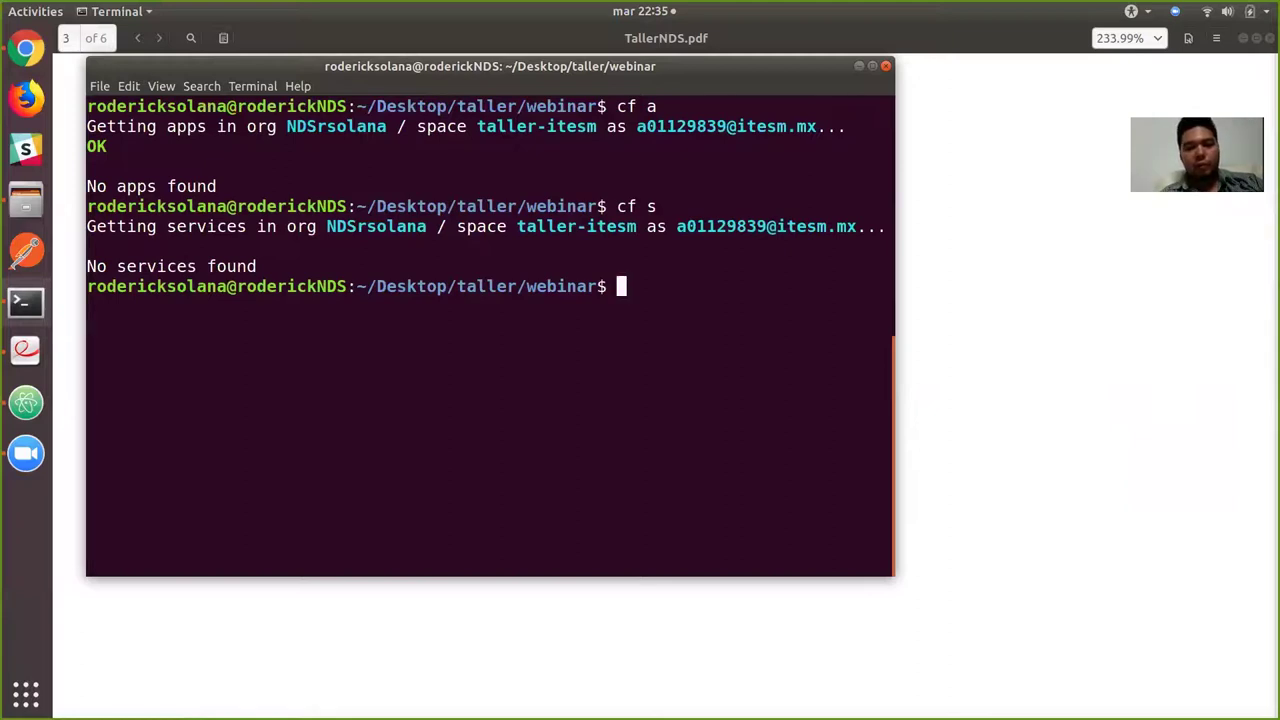
pyautogui.hotkey('alt', 'Tab')
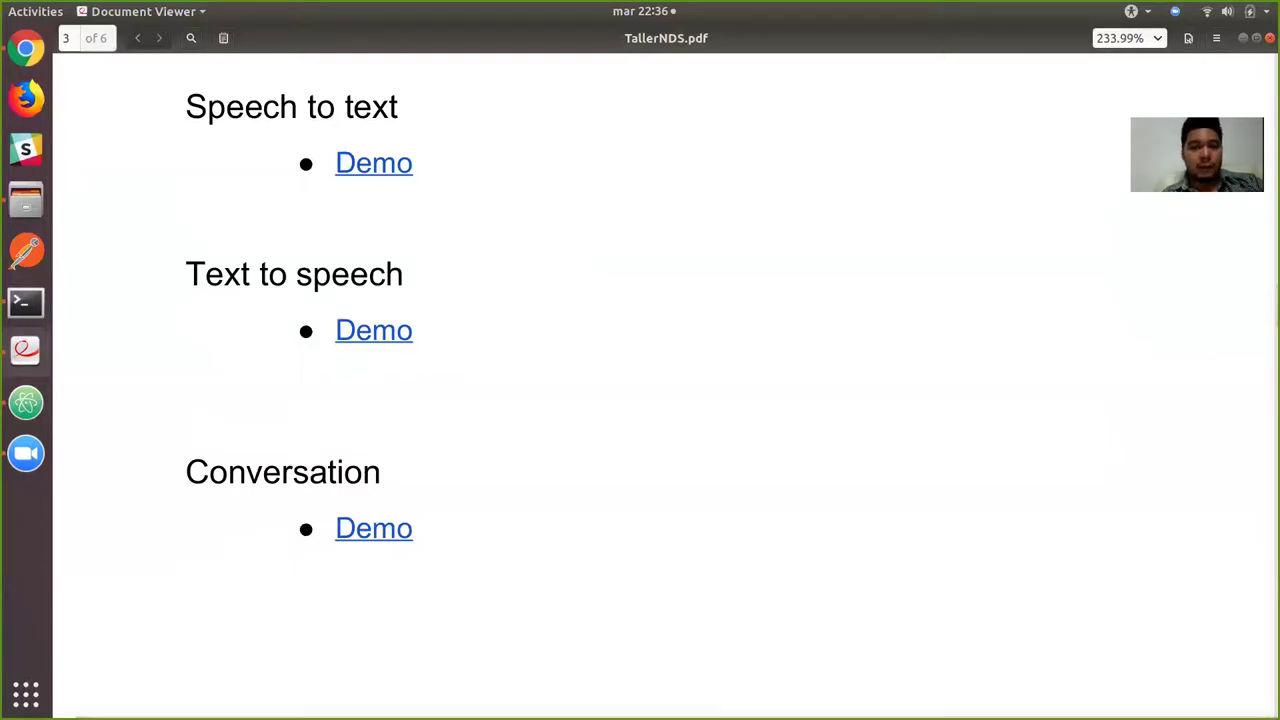
# Open the Speech to text Demo link from page 3 of TallerNDS.pdf in Chrome.
pyautogui.click(373, 163)
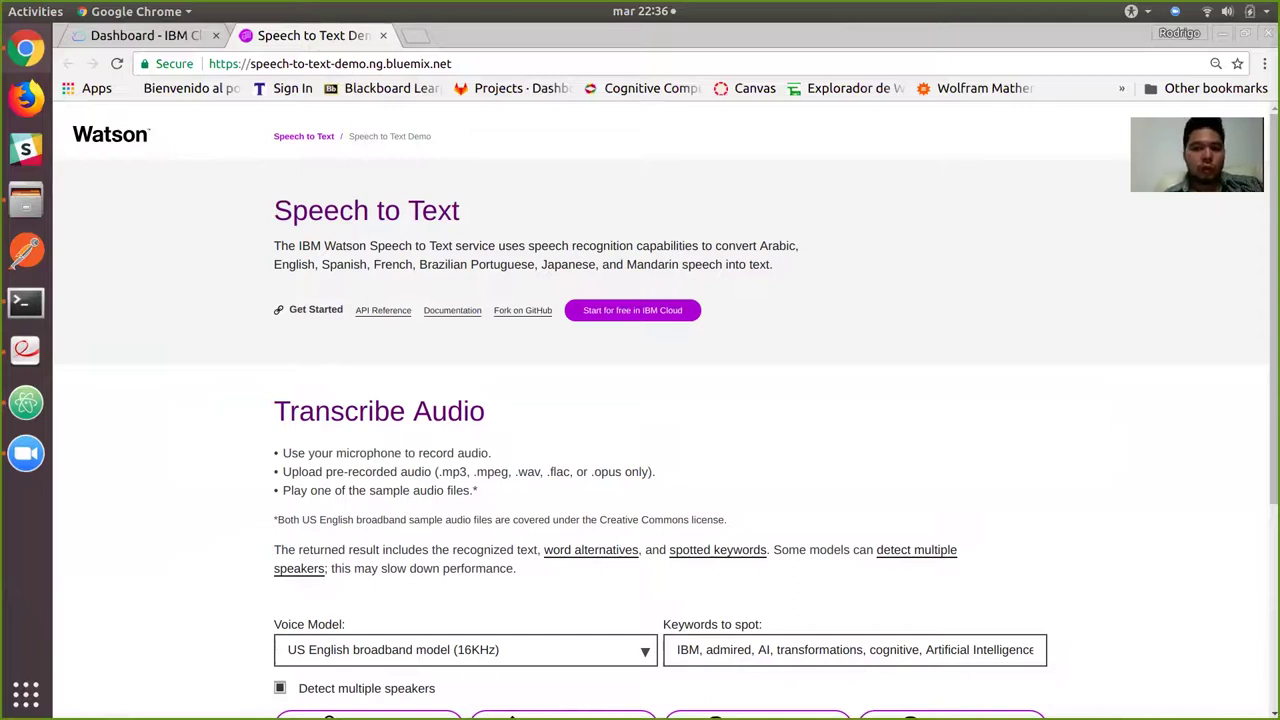
# Set the demo's voice model to Spanish narrowband model (8KHz) and start recording audio.
pyautogui.scroll(-5, 660, 420)
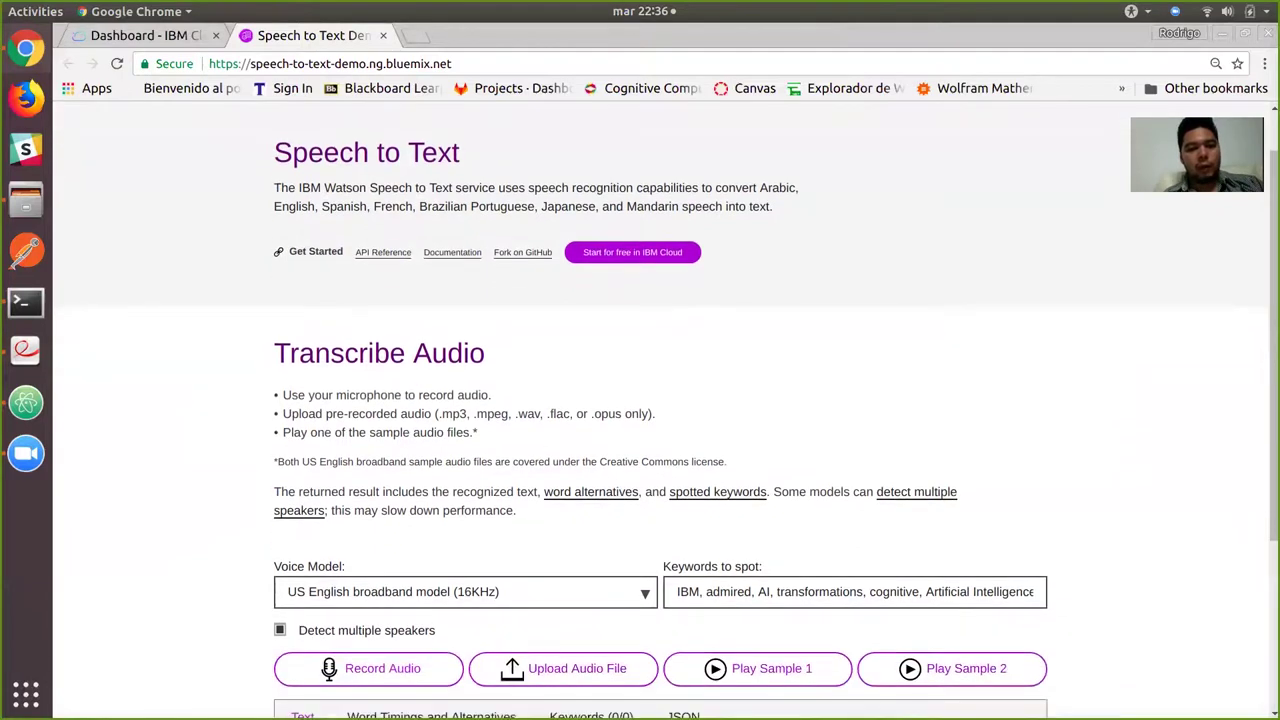
pyautogui.scroll(-1, 660, 420)
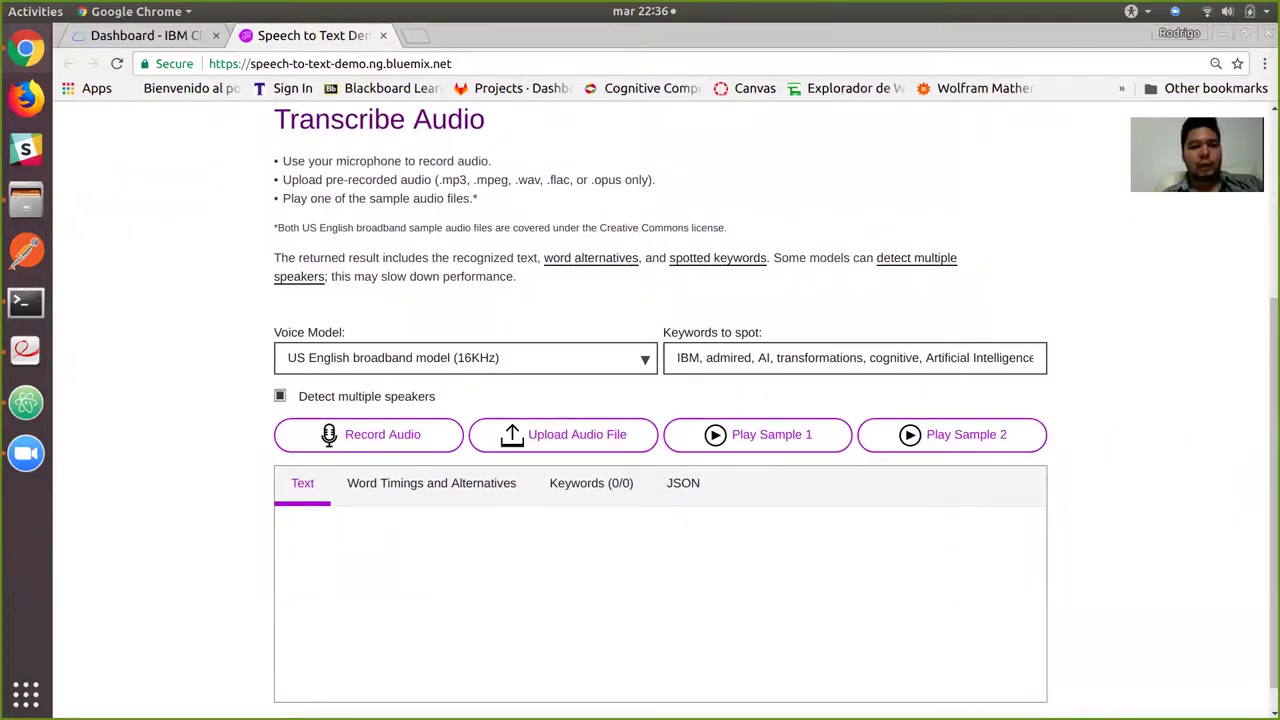
pyautogui.scroll(-1, 660, 420)
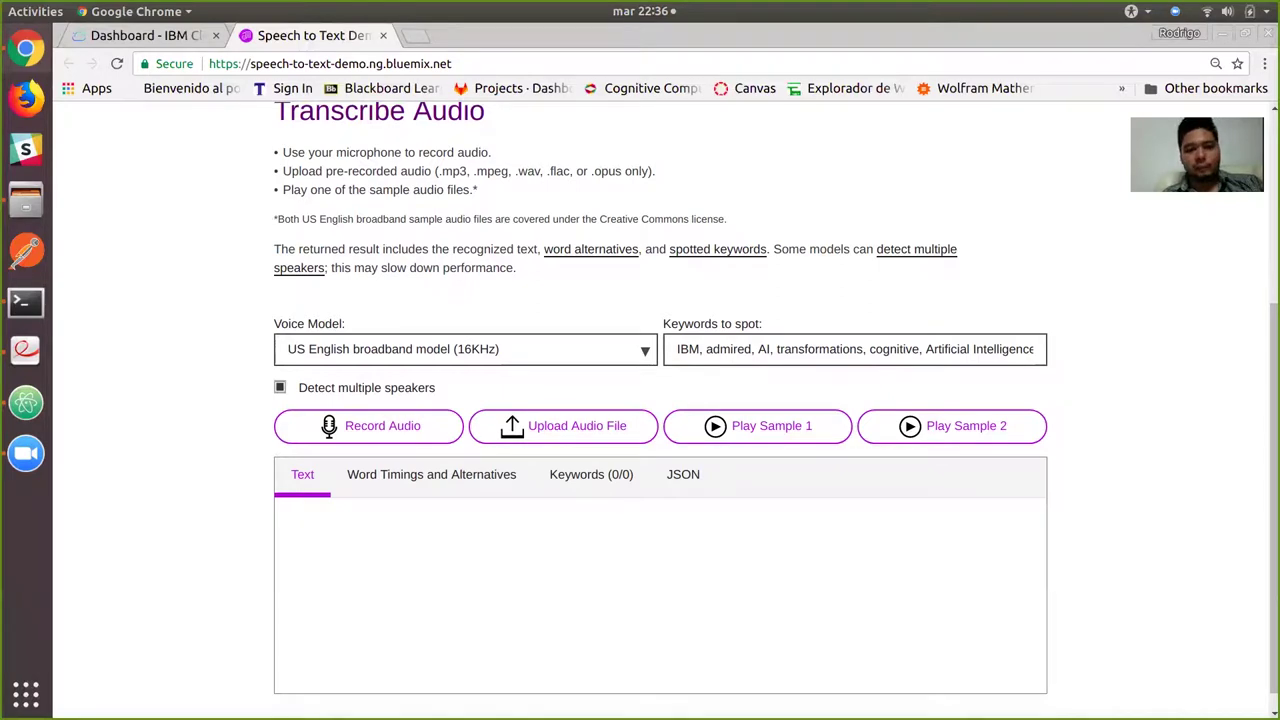
pyautogui.click(465, 349)
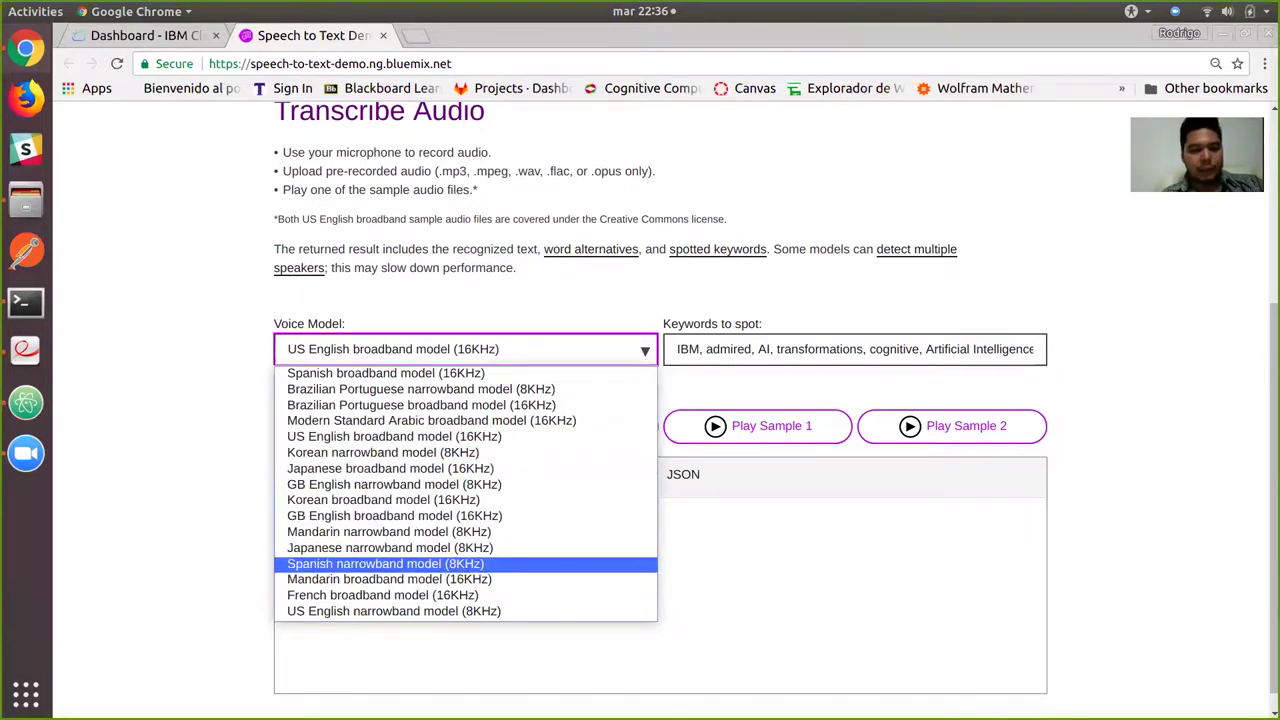
pyautogui.click(385, 563)
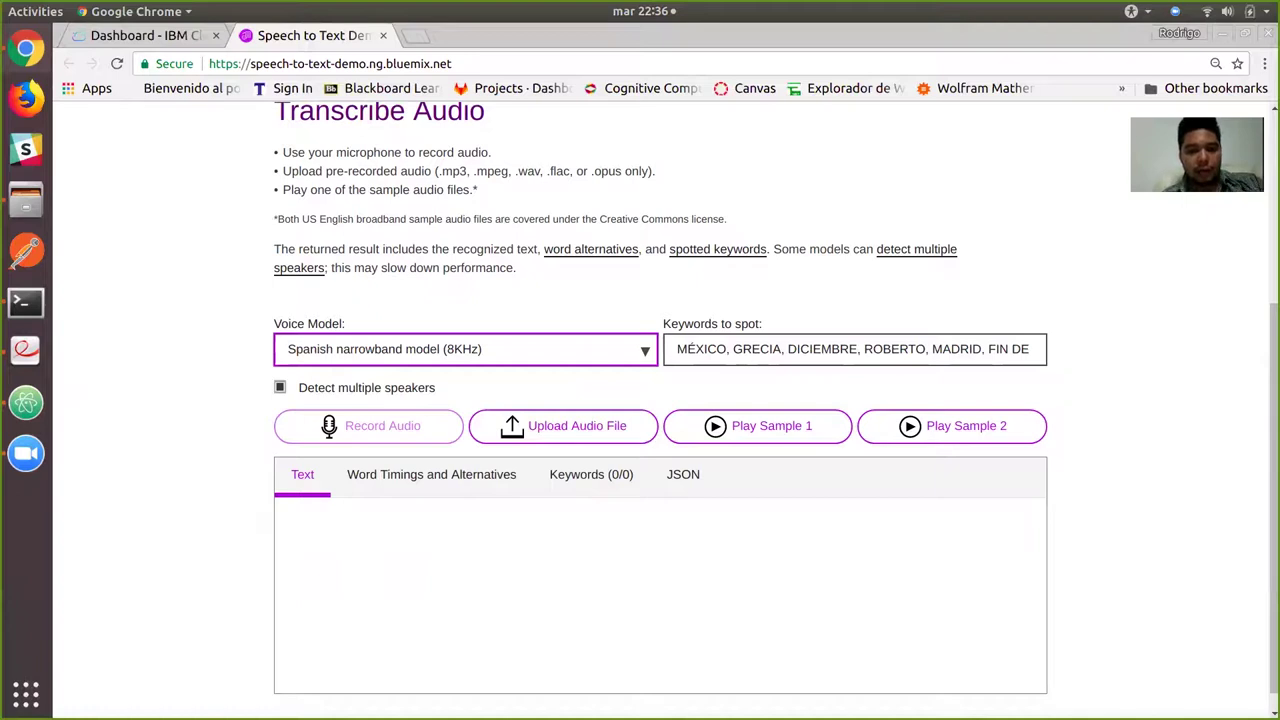
pyautogui.click(368, 426)
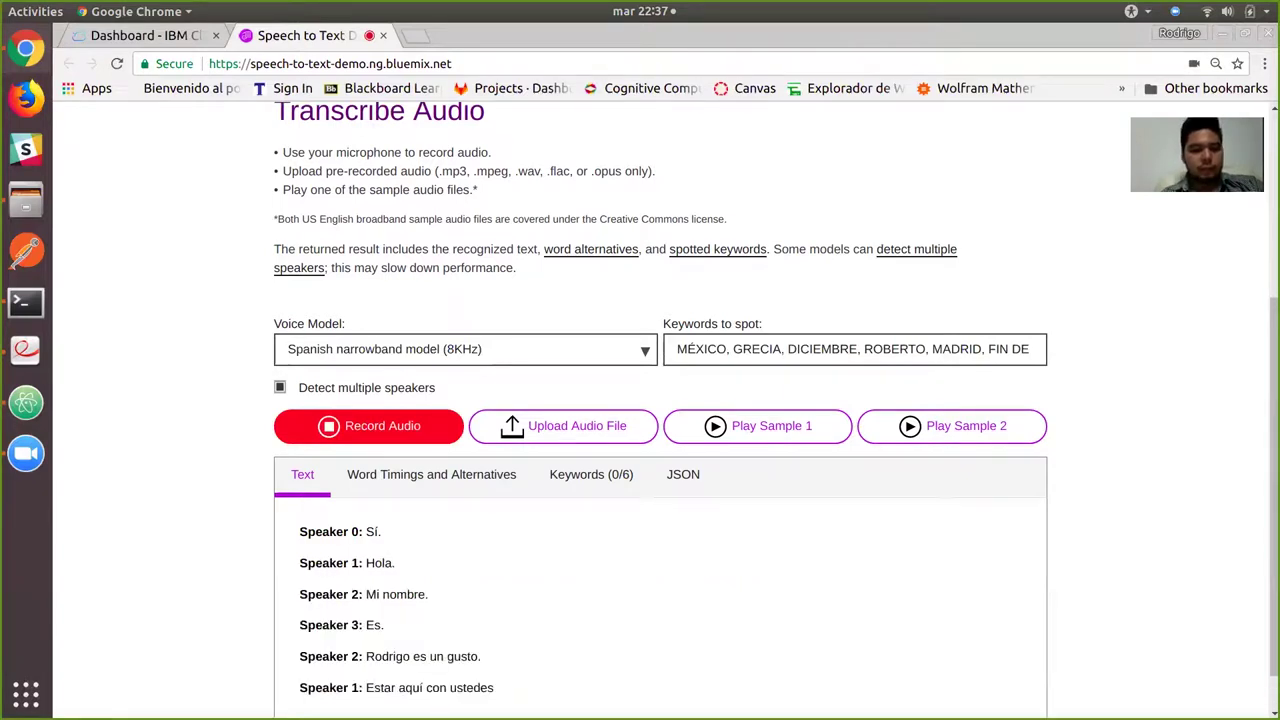
# Scroll through the four-speaker Spanish transcript and back to the top.
pyautogui.scroll(-1, 660, 400)
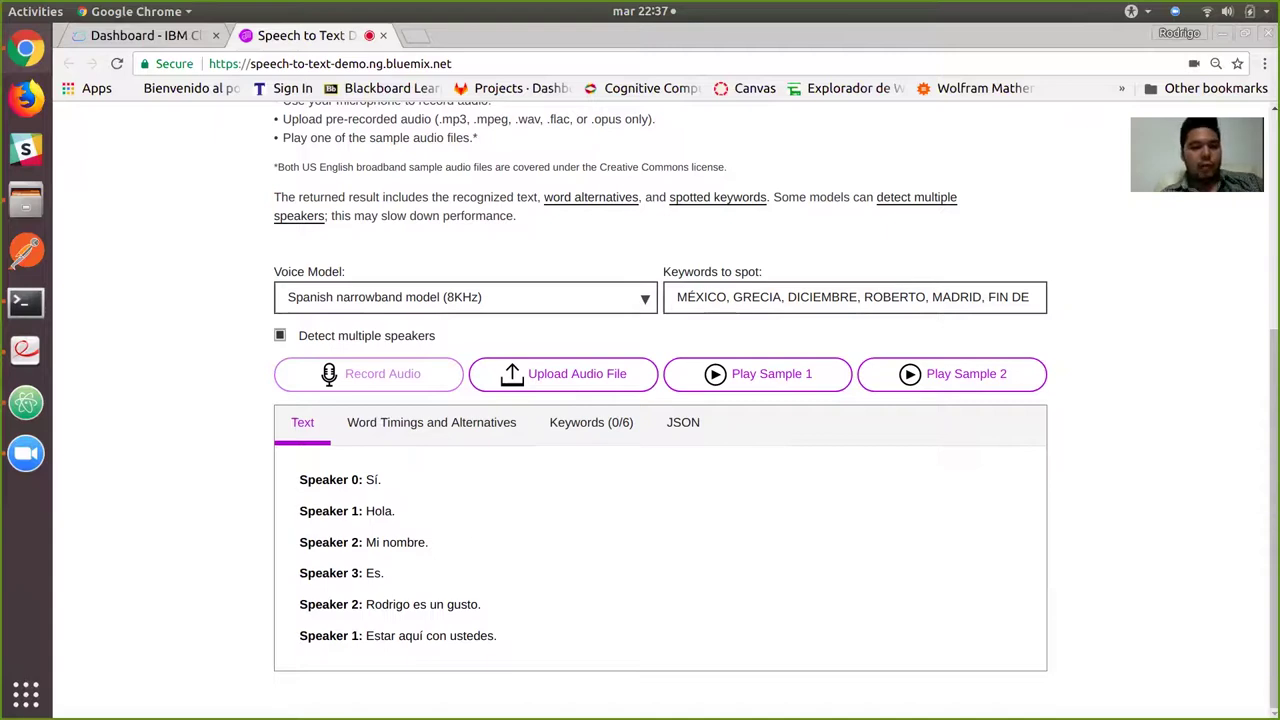
pyautogui.scroll(5, 660, 400)
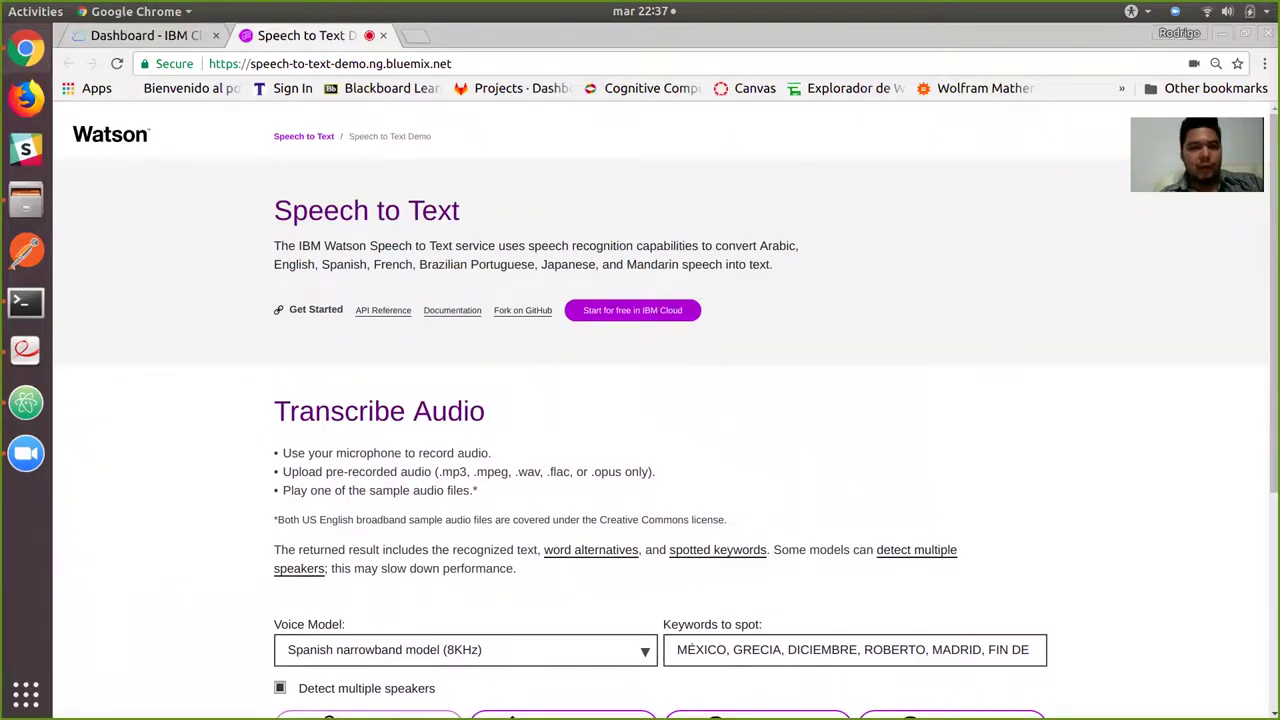
# Open the Speech to Text API Reference in a new tab.
pyautogui.click(383, 310)
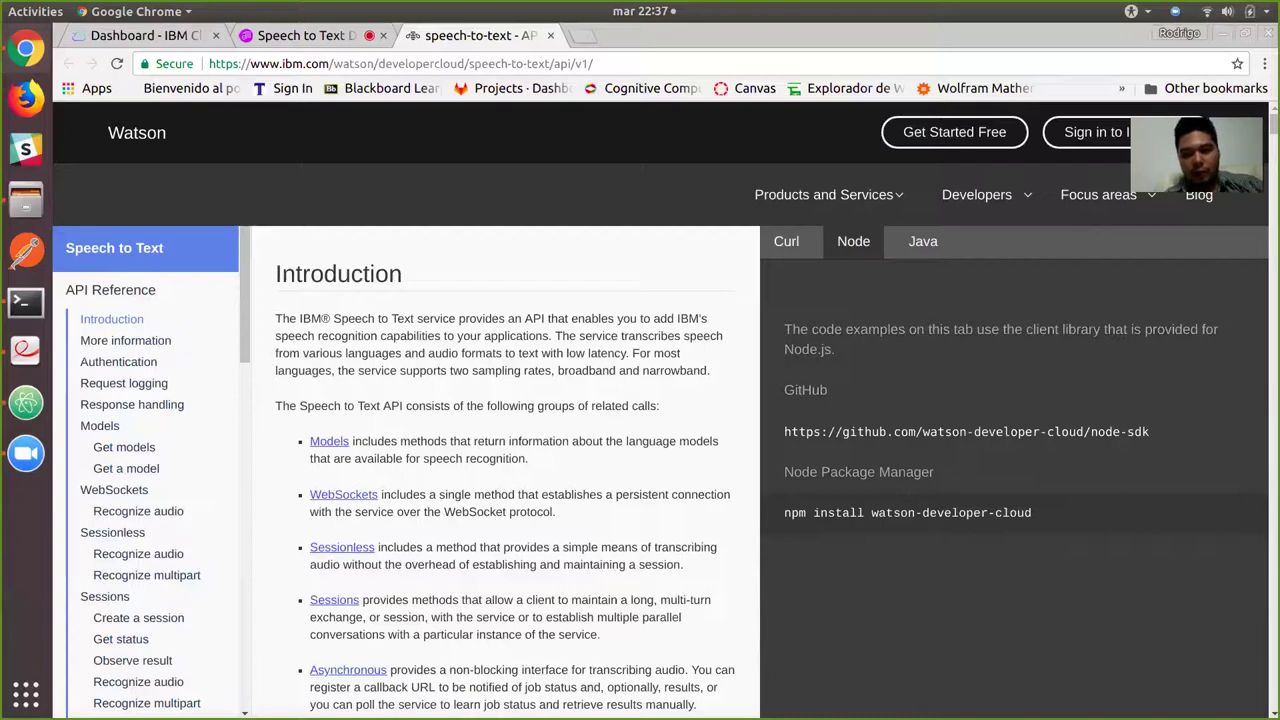
pyautogui.scroll(-3, 505, 470)
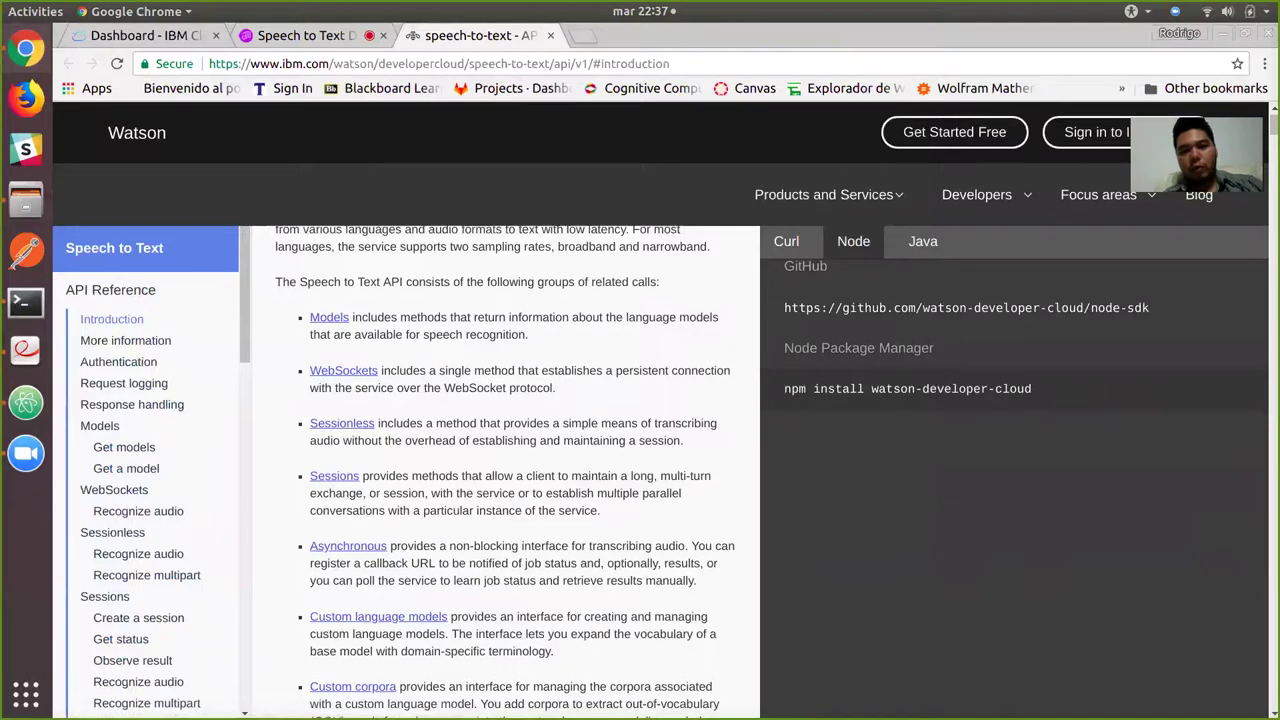
pyautogui.scroll(1, 505, 470)
# Select the npm install watson-developer-cloud line, compare Java and Curl examples, return to Node, and reach Authentication.
pyautogui.moveTo(1034, 408); pyautogui.dragTo(784, 408)
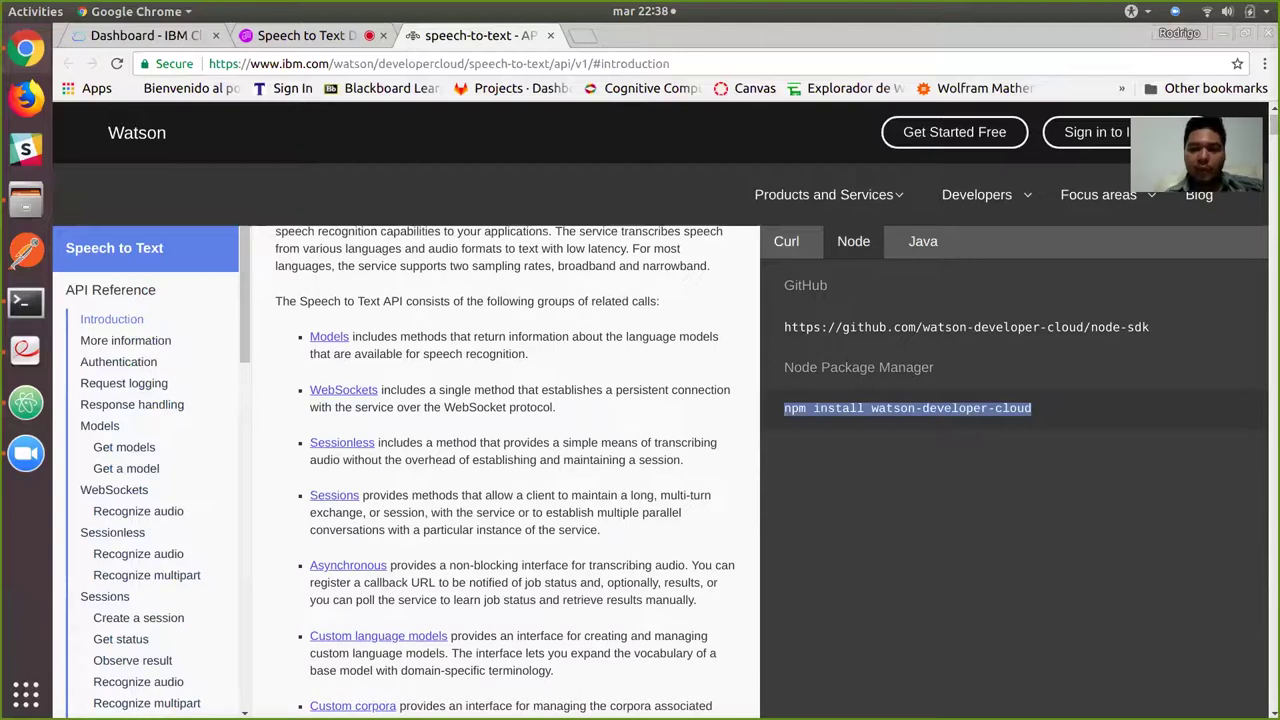
pyautogui.click(923, 241)
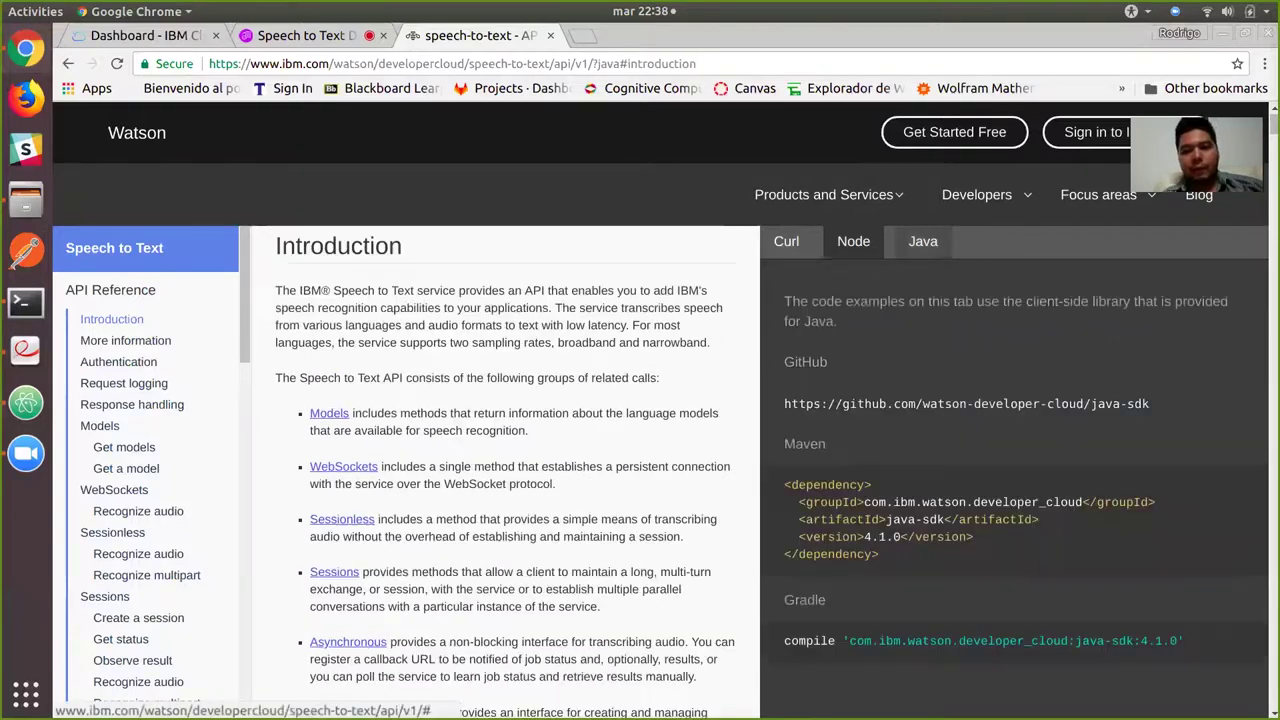
pyautogui.click(786, 241)
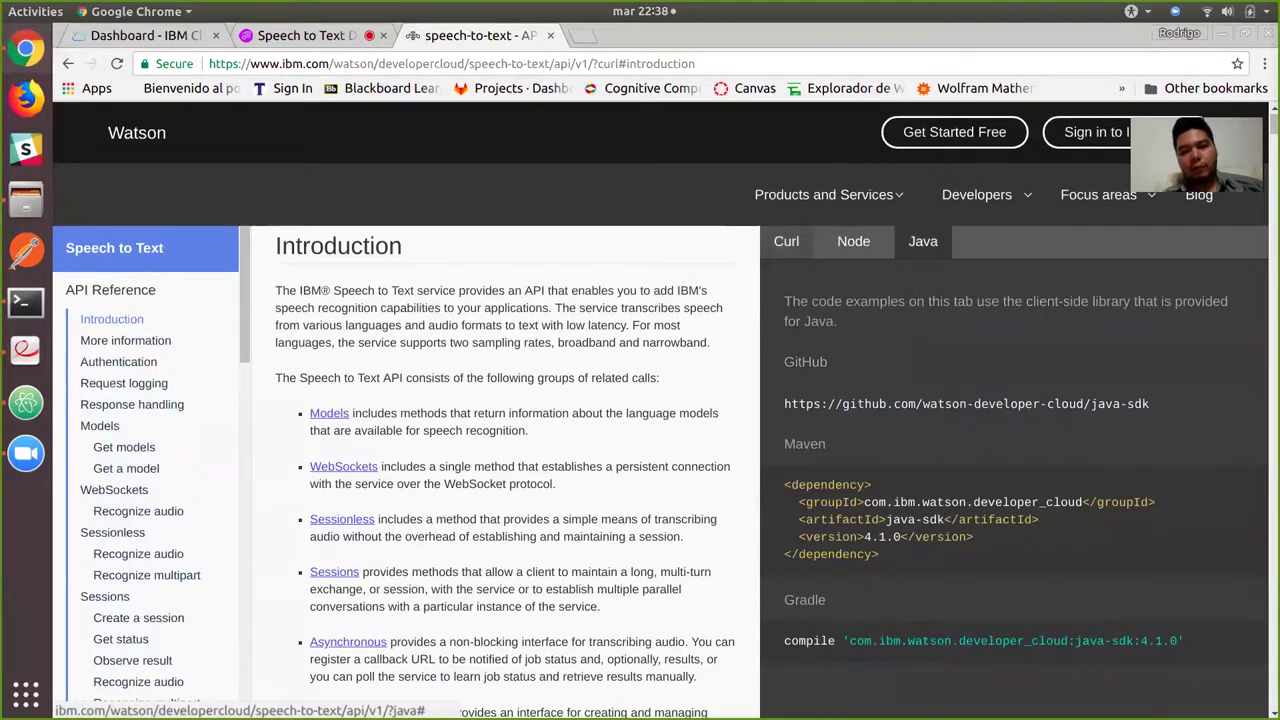
pyautogui.click(853, 241)
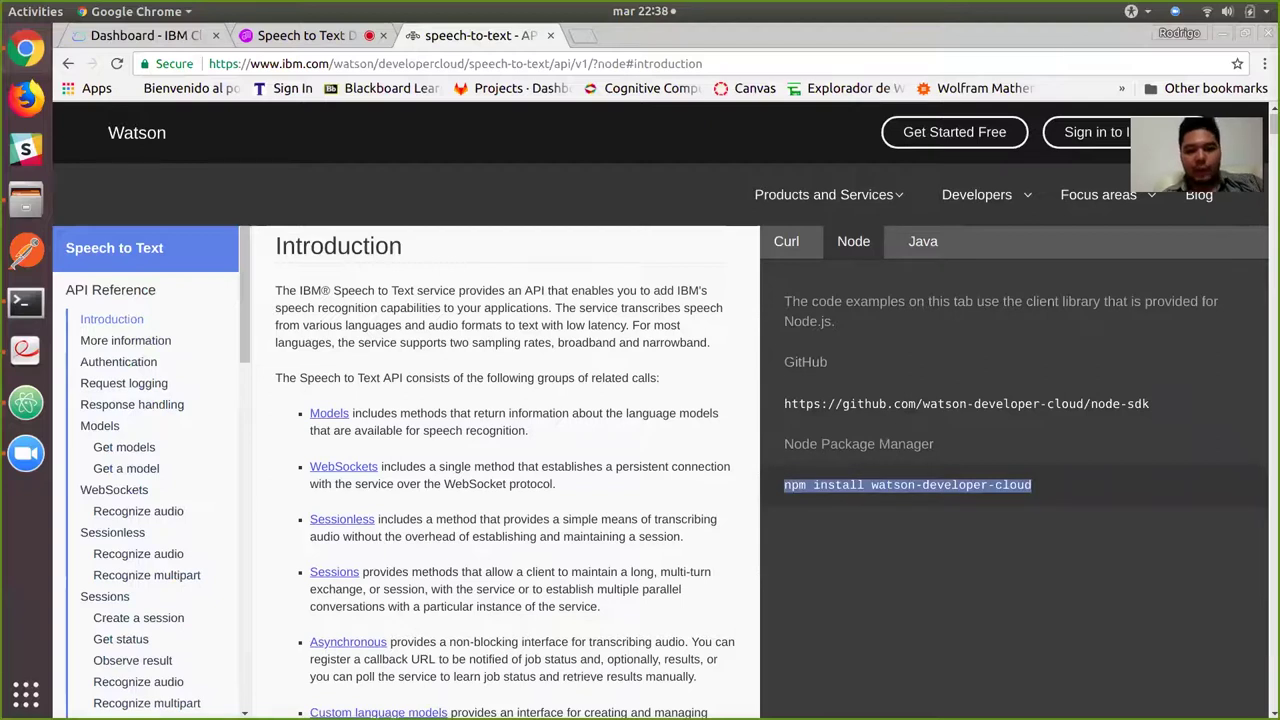
pyautogui.scroll(-20, 505, 470)
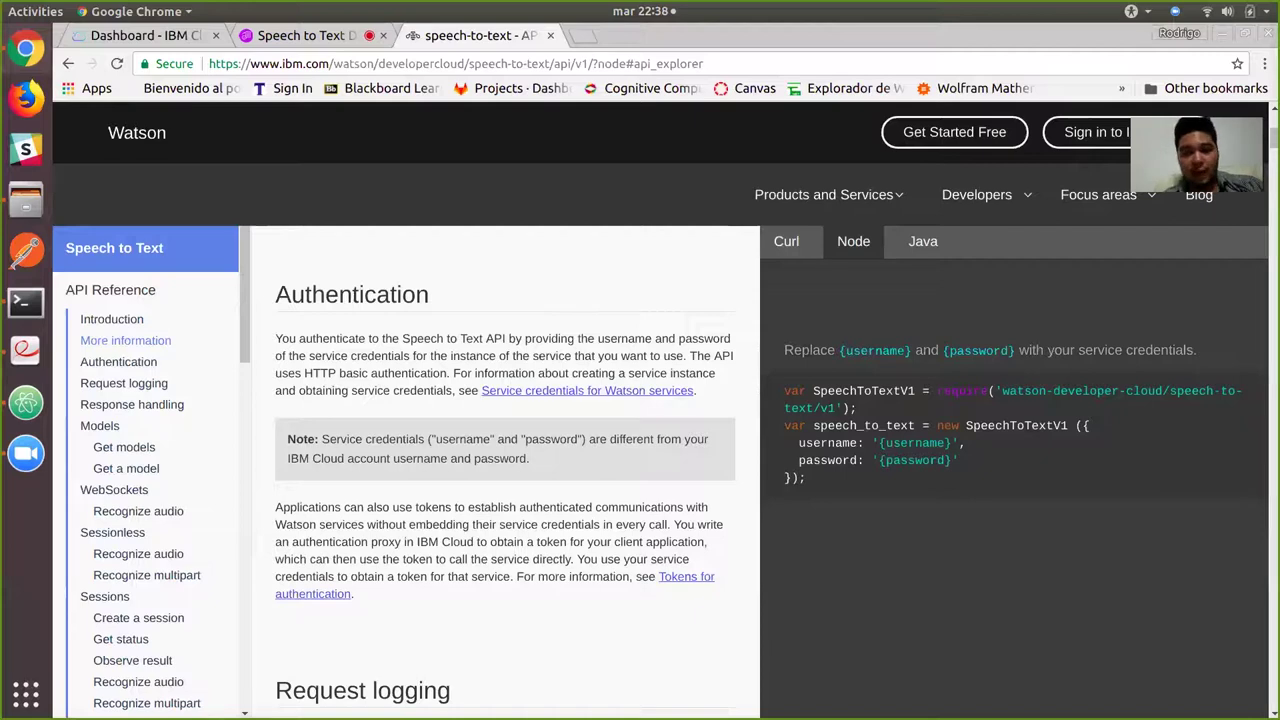
# Scroll down the Speech to Text API reference and jump to its Models section.
pyautogui.scroll(-4, 505, 470)
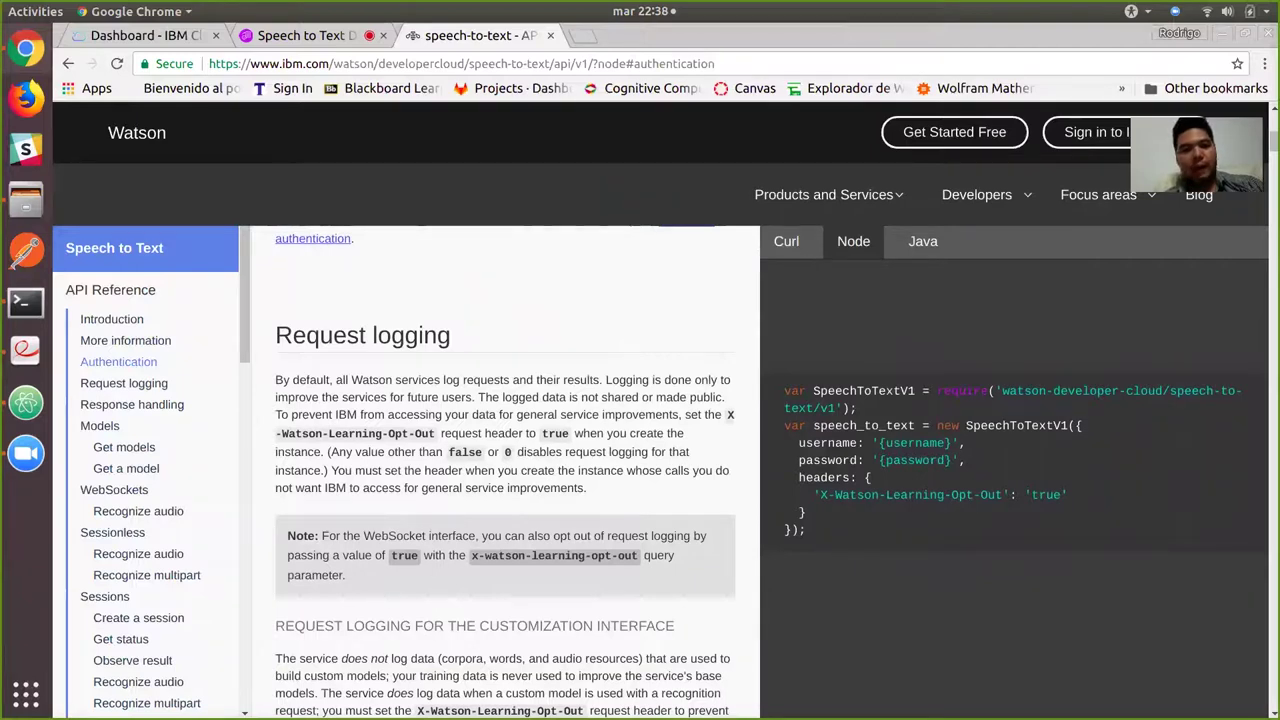
pyautogui.scroll(-9, 505, 470)
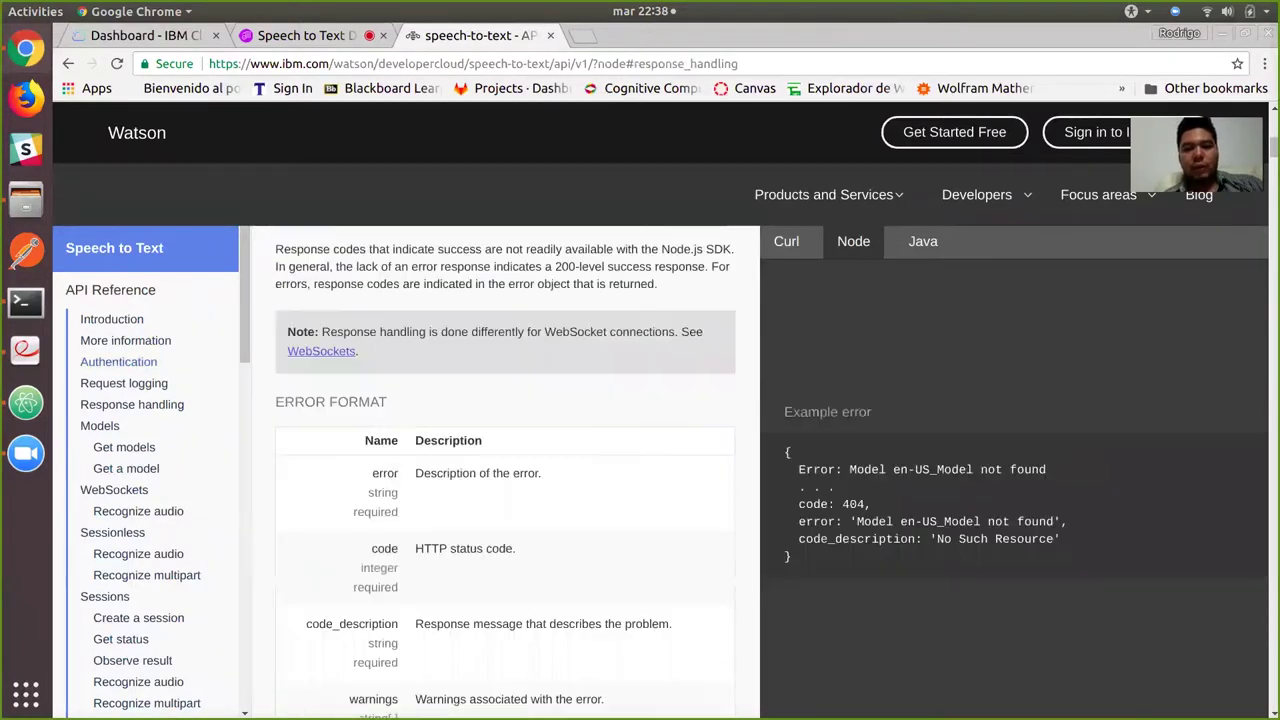
pyautogui.scroll(-5, 663, 471)
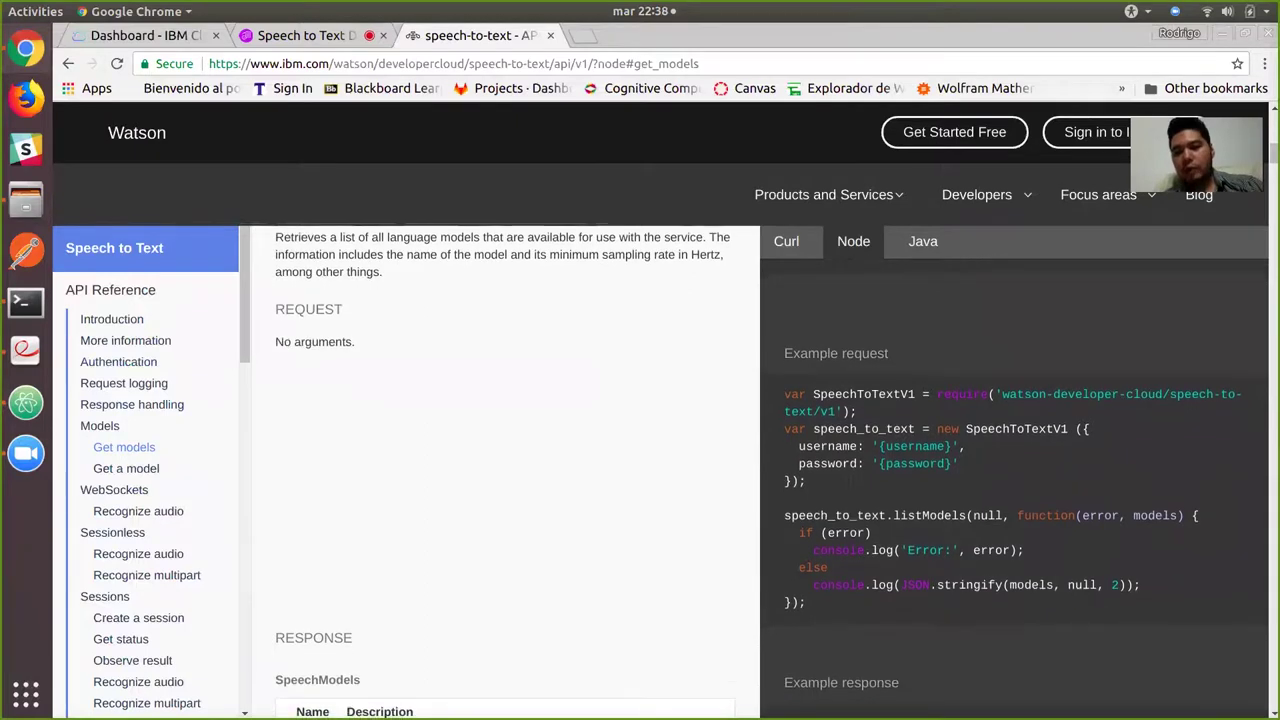
pyautogui.scroll(-1, 507, 470)
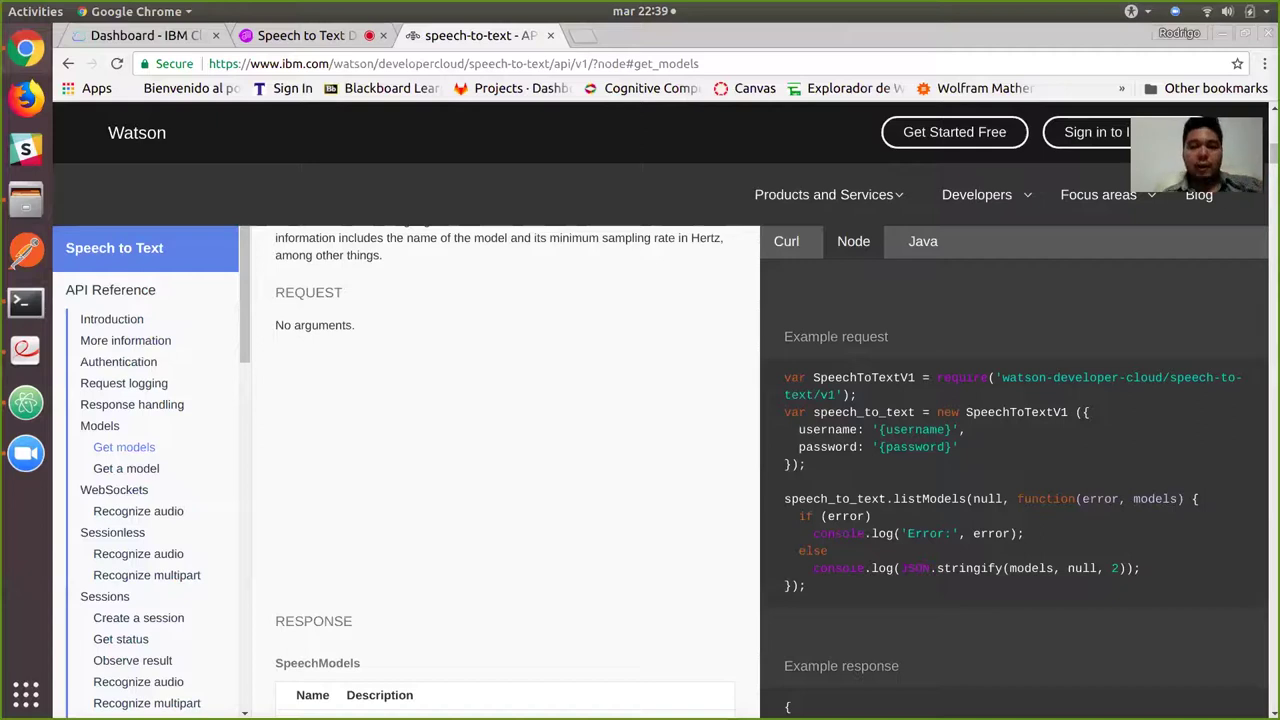
pyautogui.scroll(-10, 660, 470)
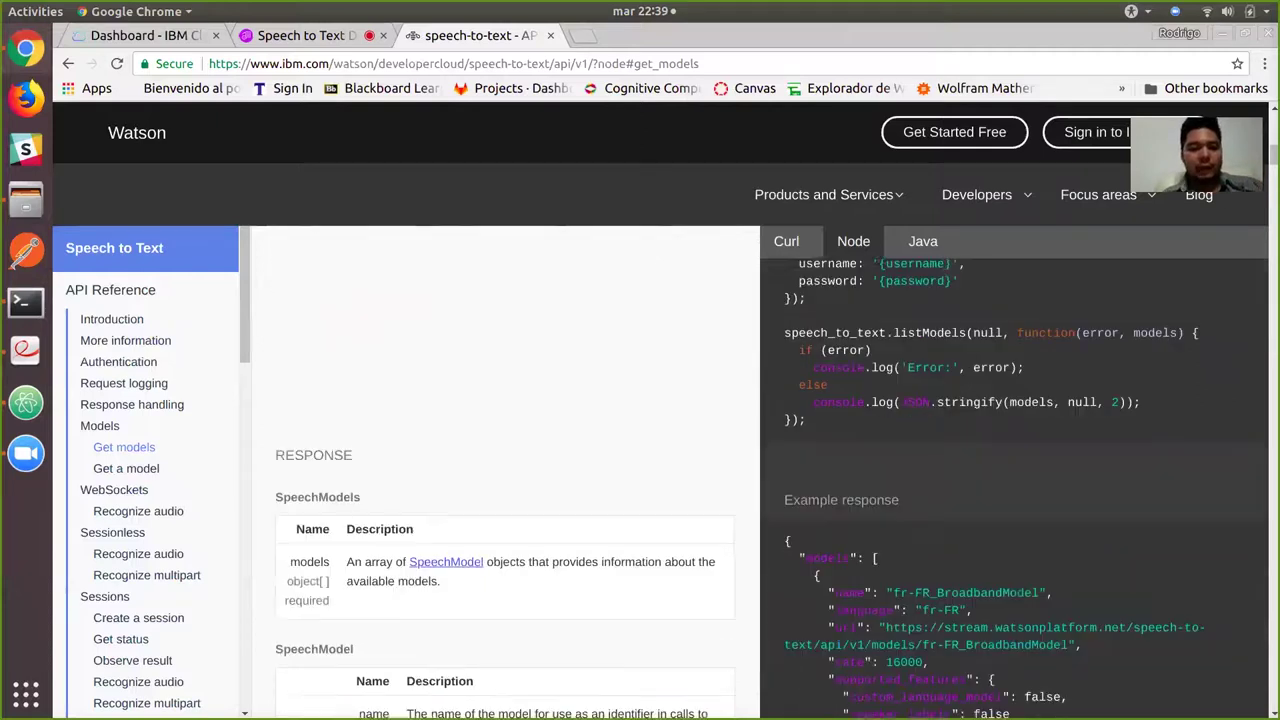
pyautogui.scroll(-8, 505, 470)
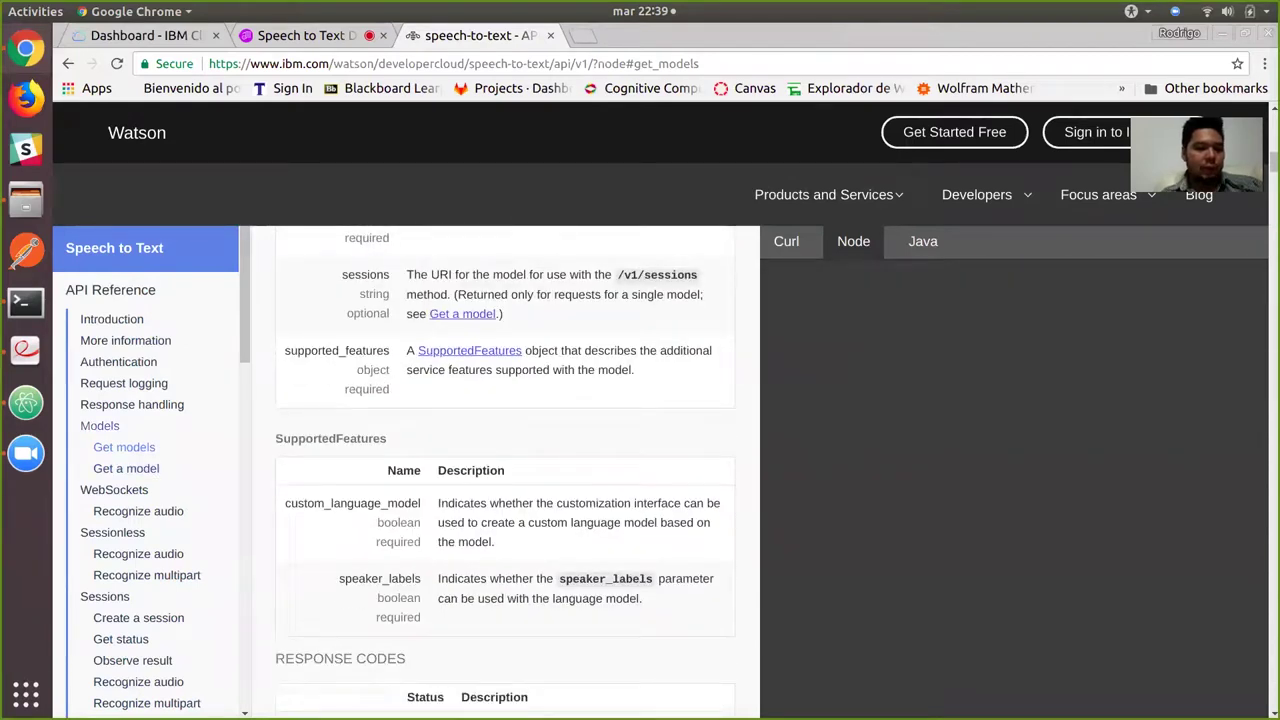
pyautogui.click(99, 425)
# Read Get models and Get a model, selecting the model_id list, then close the tab.
pyautogui.scroll(-5, 505, 470)
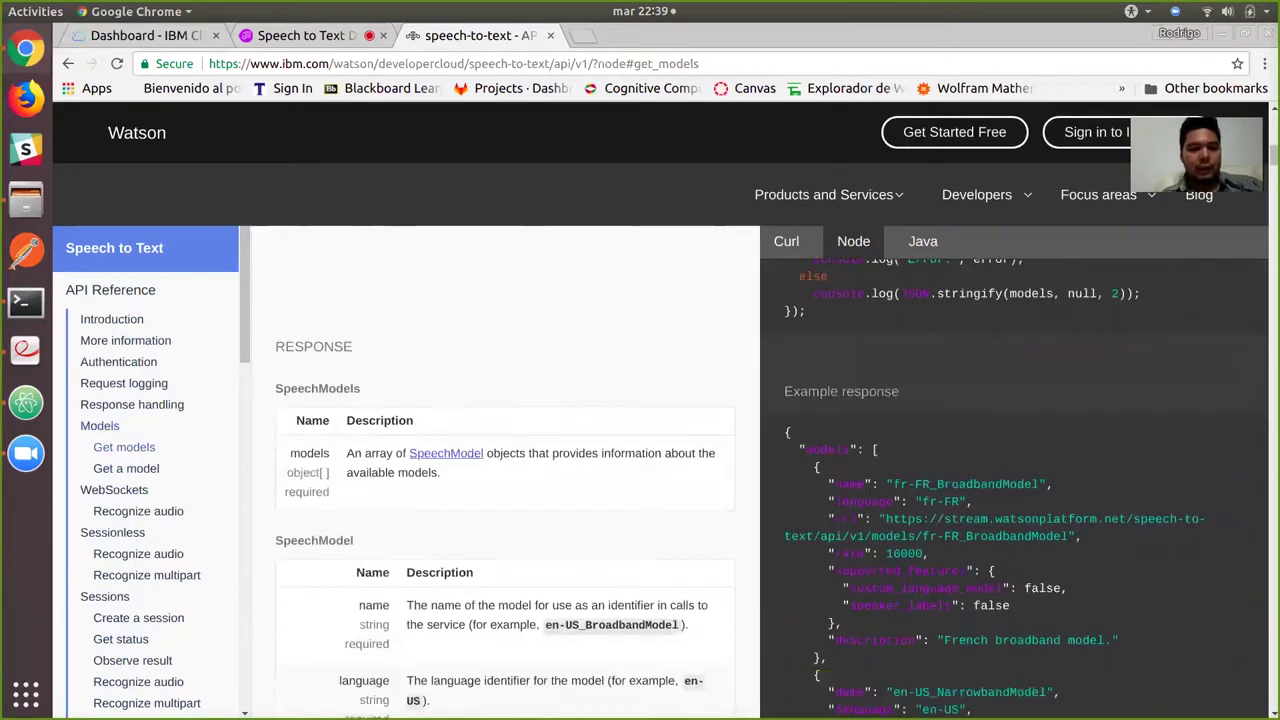
pyautogui.scroll(-2, 505, 470)
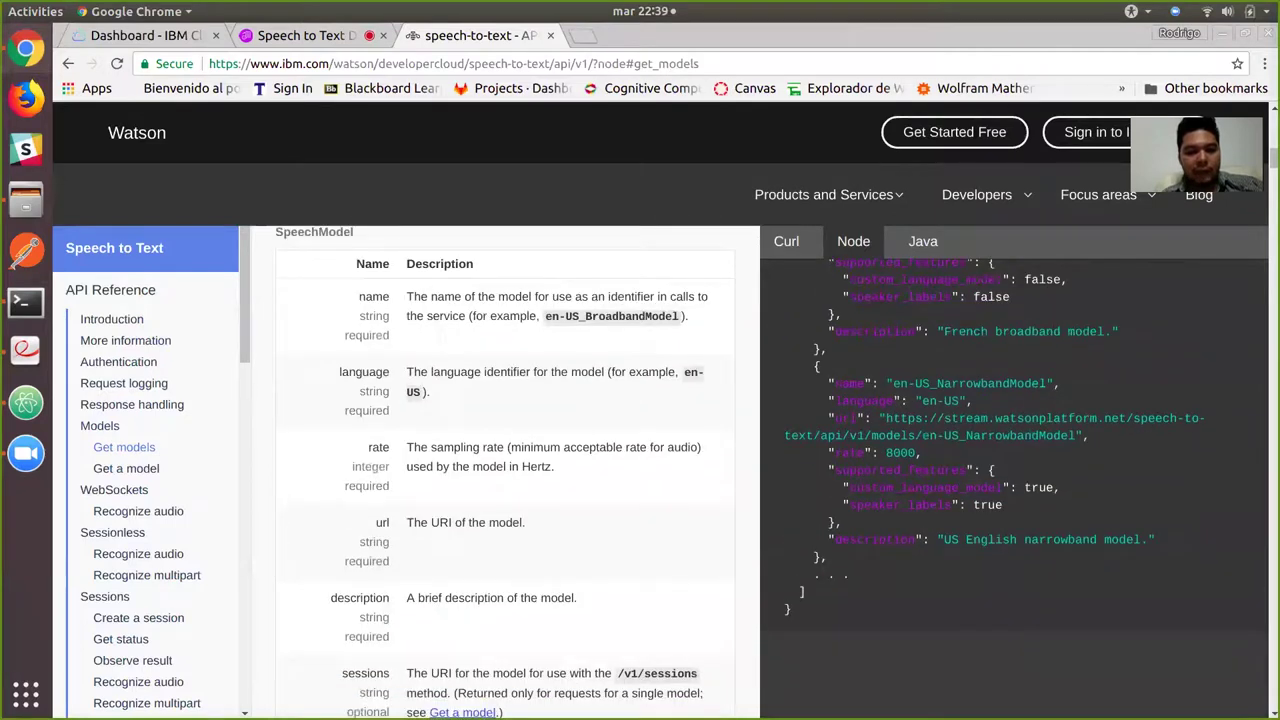
pyautogui.scroll(-15, 505, 470)
pyautogui.scroll(-3, 505, 470)
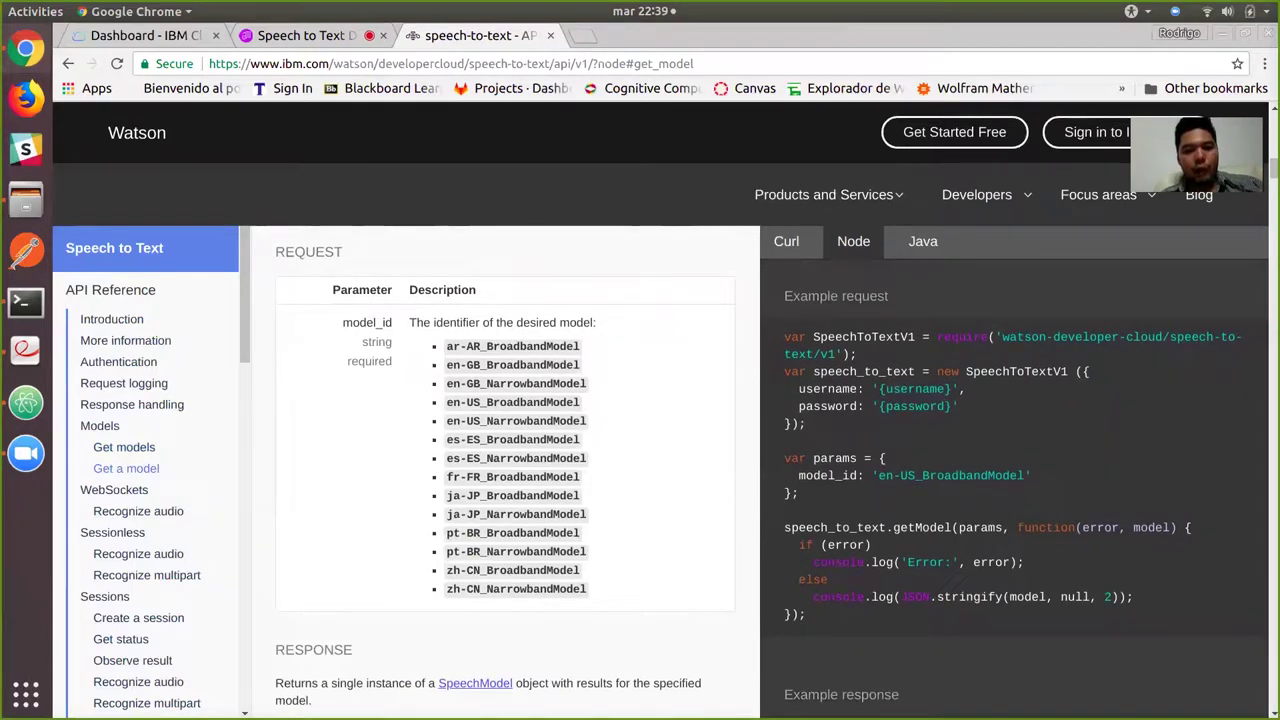
pyautogui.moveTo(446, 346); pyautogui.dragTo(588, 590)
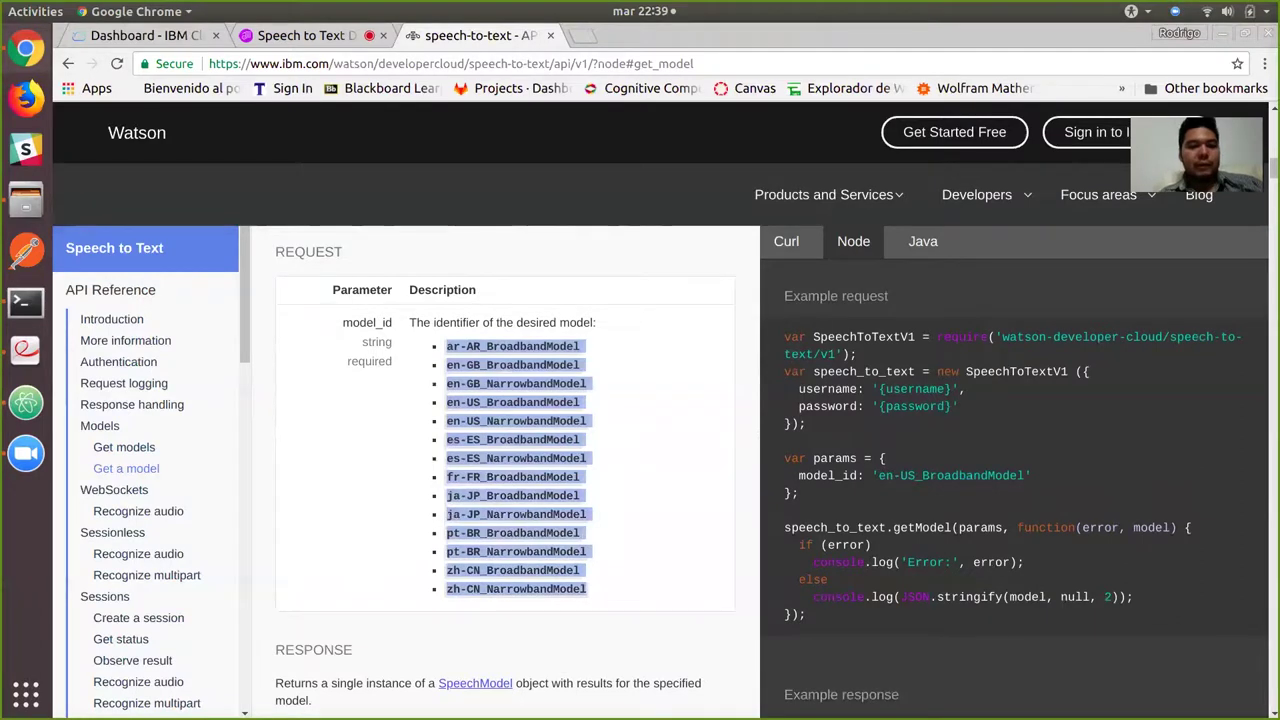
pyautogui.click(588, 590)
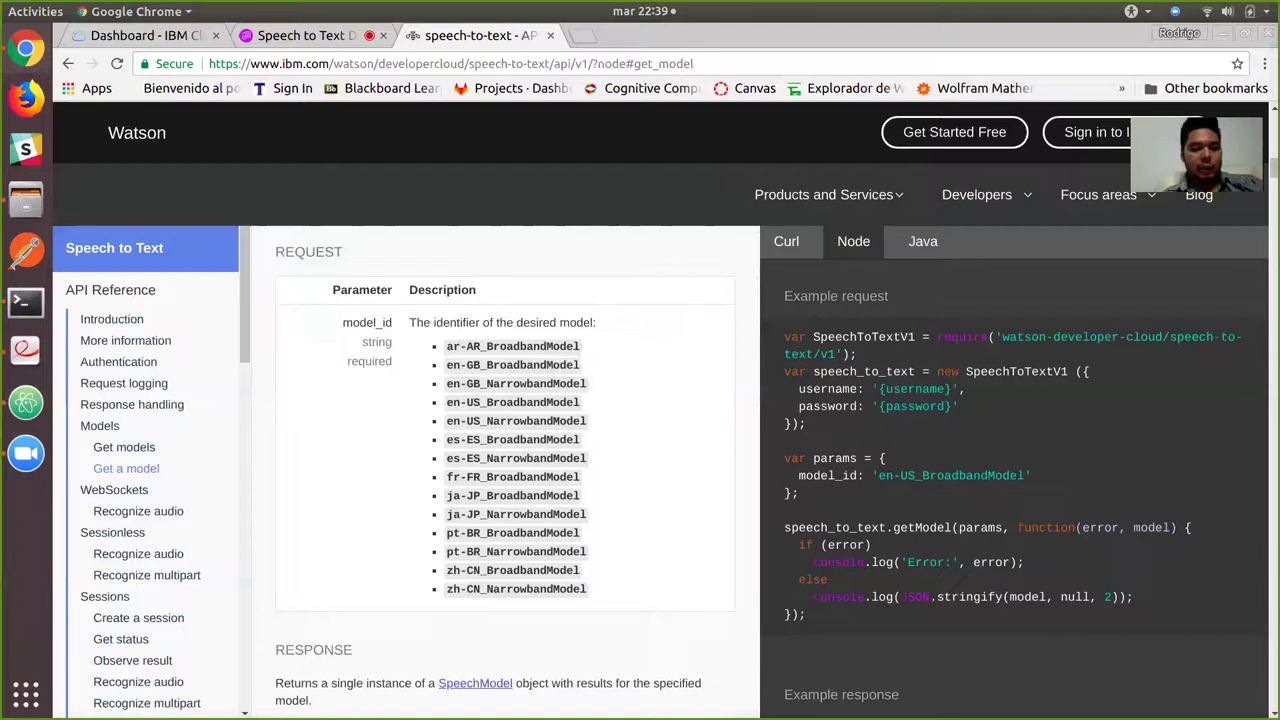
pyautogui.hotkey('ctrl', 'w')
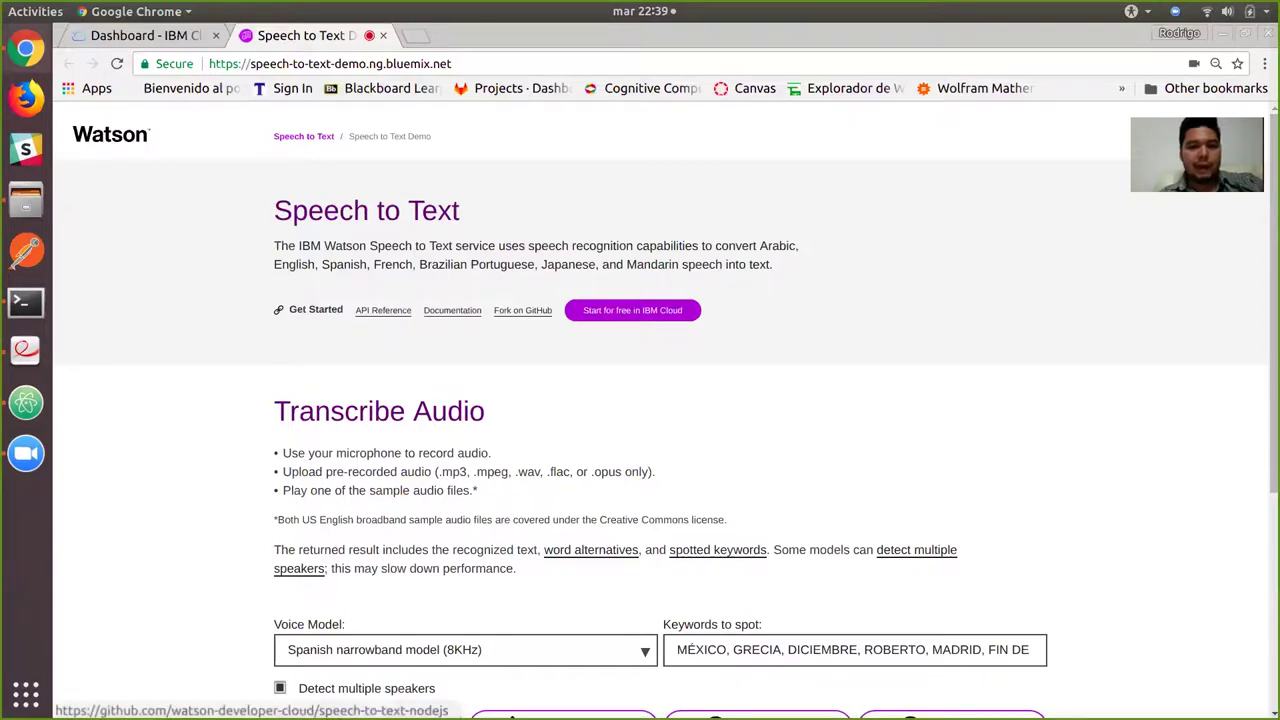
# Copy the HTTPS clone URL of the speech-to-text-nodejs GitHub repository.
pyautogui.click(522, 310)
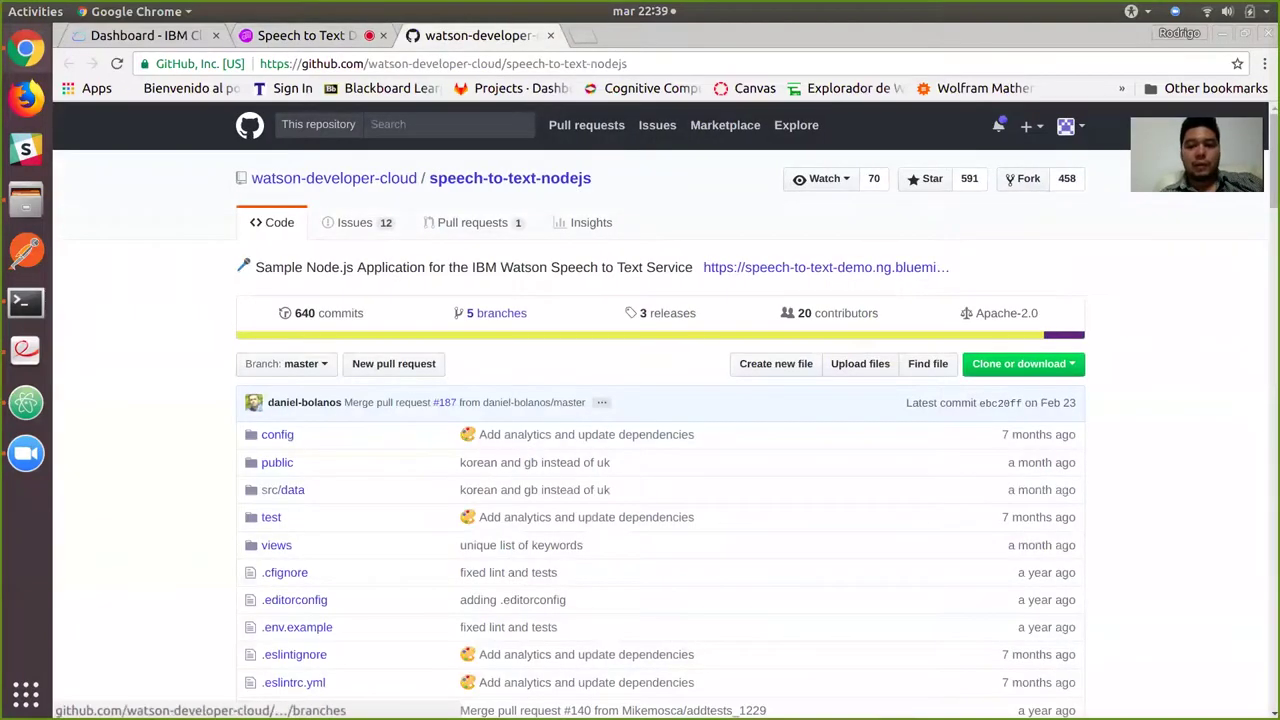
pyautogui.click(1020, 364)
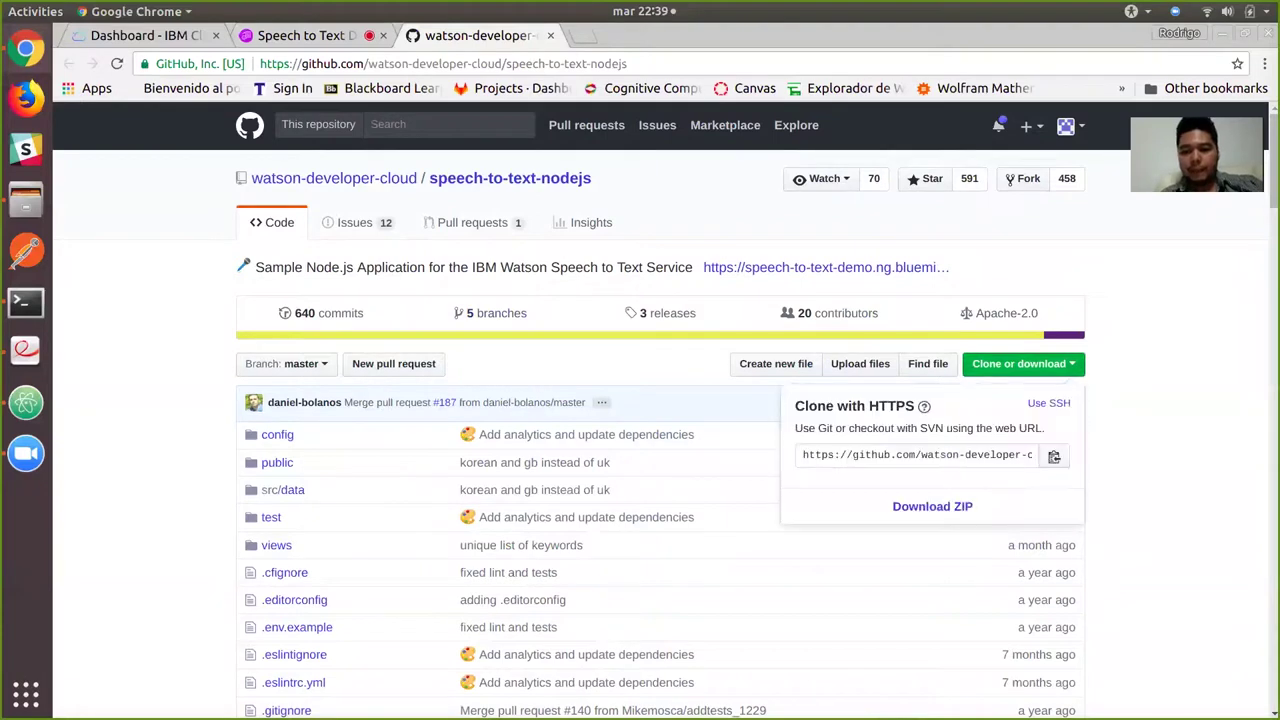
pyautogui.click(917, 455)
pyautogui.hotkey('ctrl', 'c')
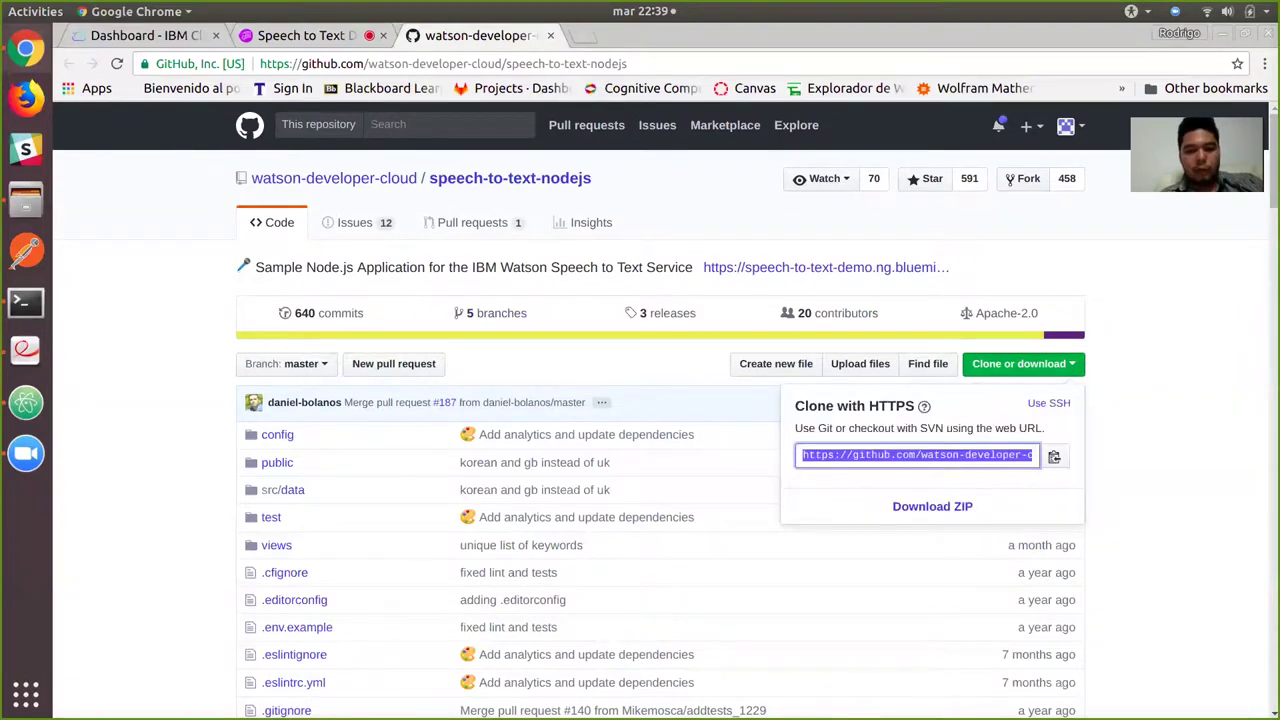
pyautogui.hotkey('alt', 'Tab')
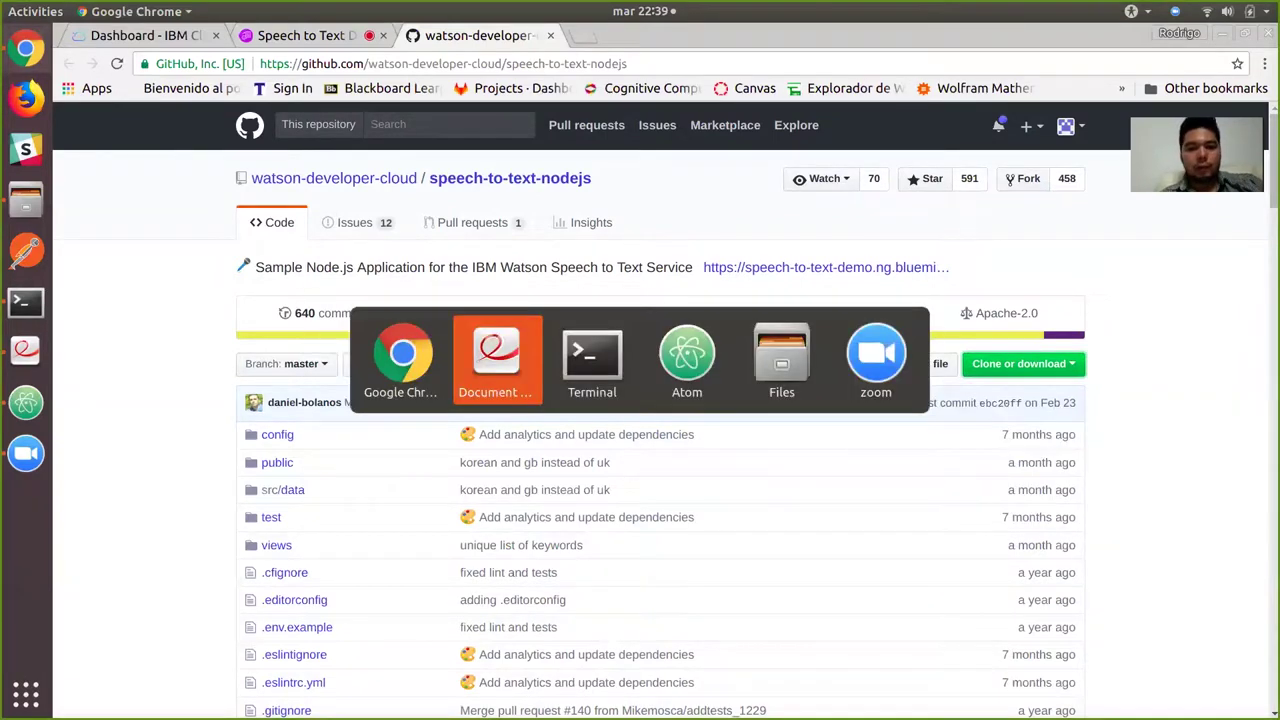
# Run git clone with the copied URL in Terminal, then return to Atom.
pyautogui.hotkey('alt', 'Tab')
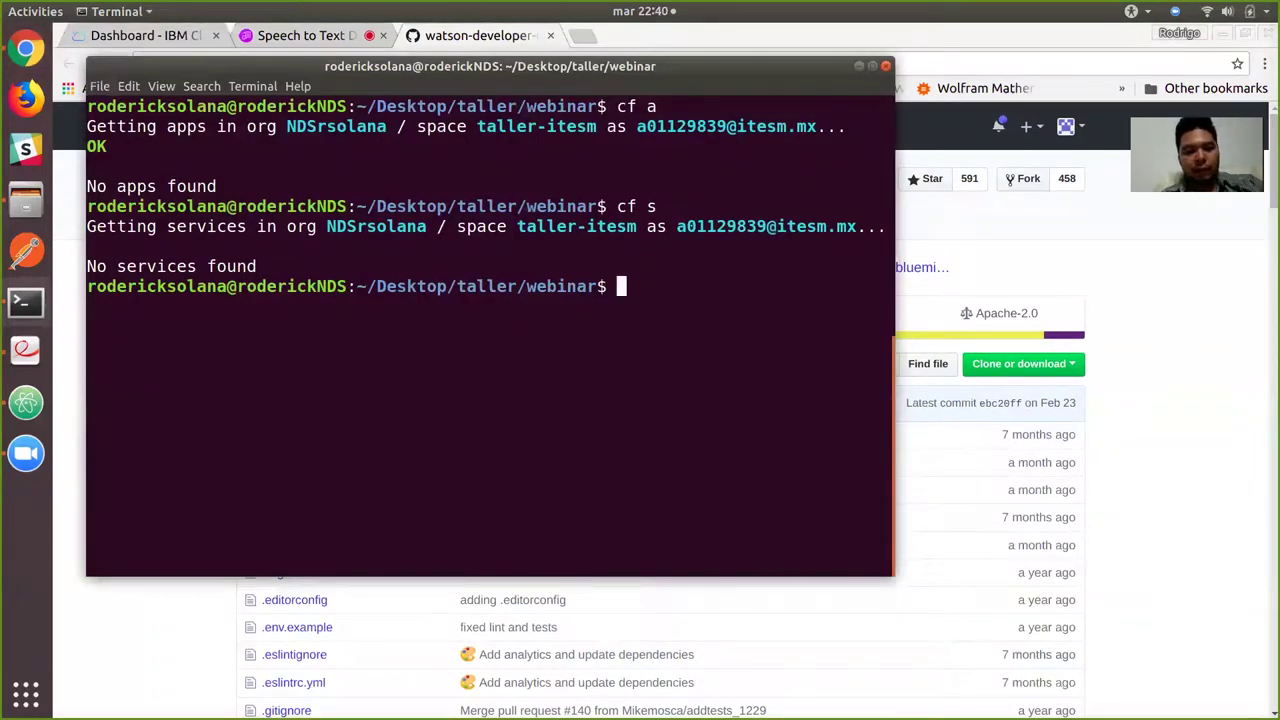
pyautogui.write('git clone')
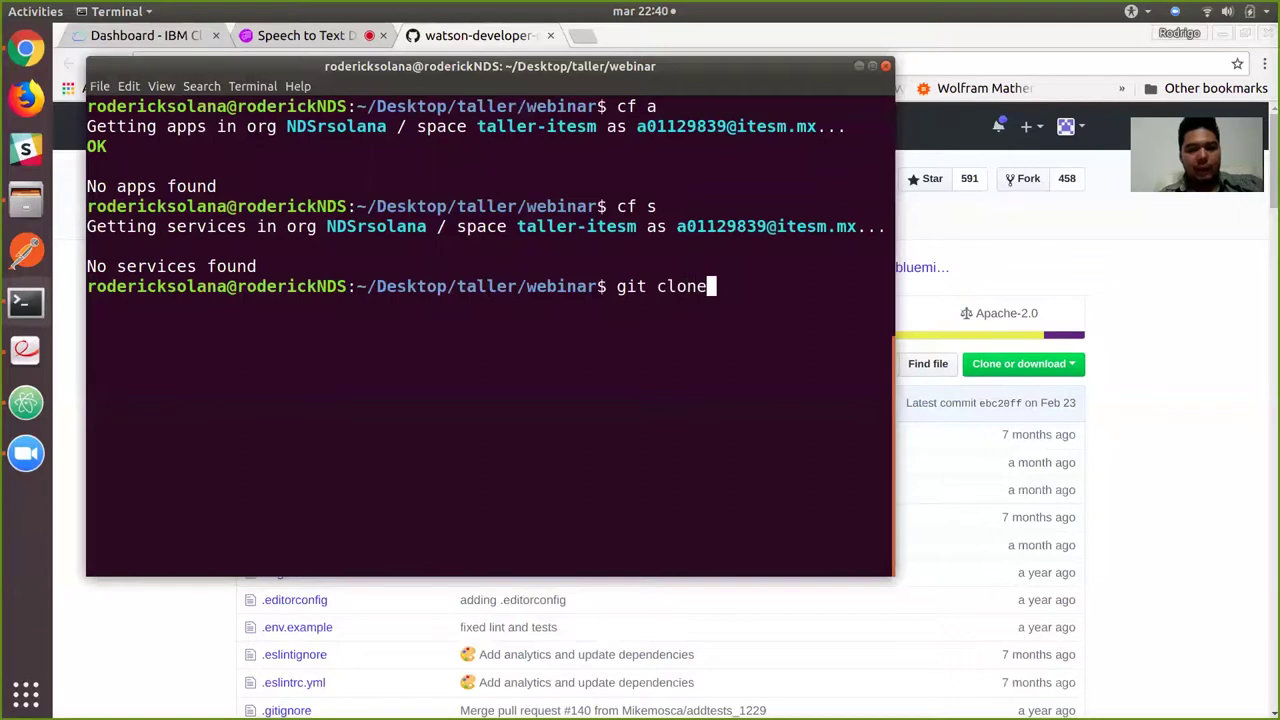
pyautogui.hotkey('ctrl', 'shift', 'v')
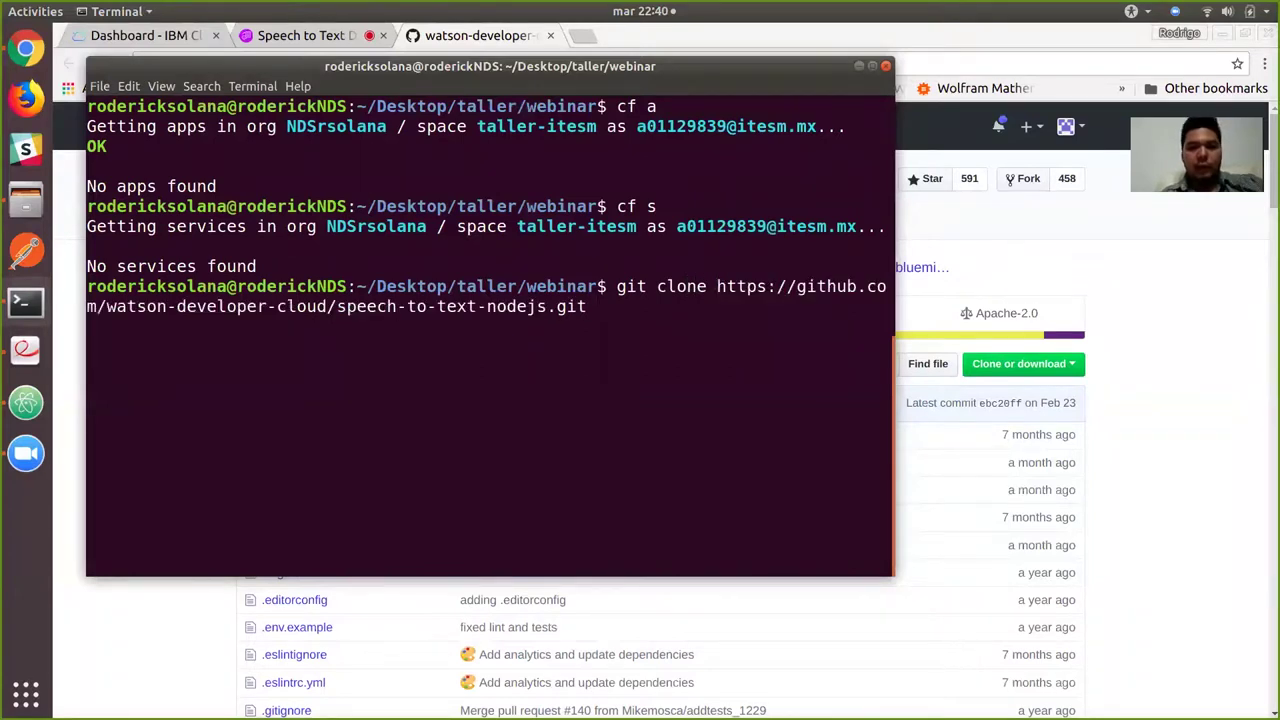
pyautogui.press('Return')
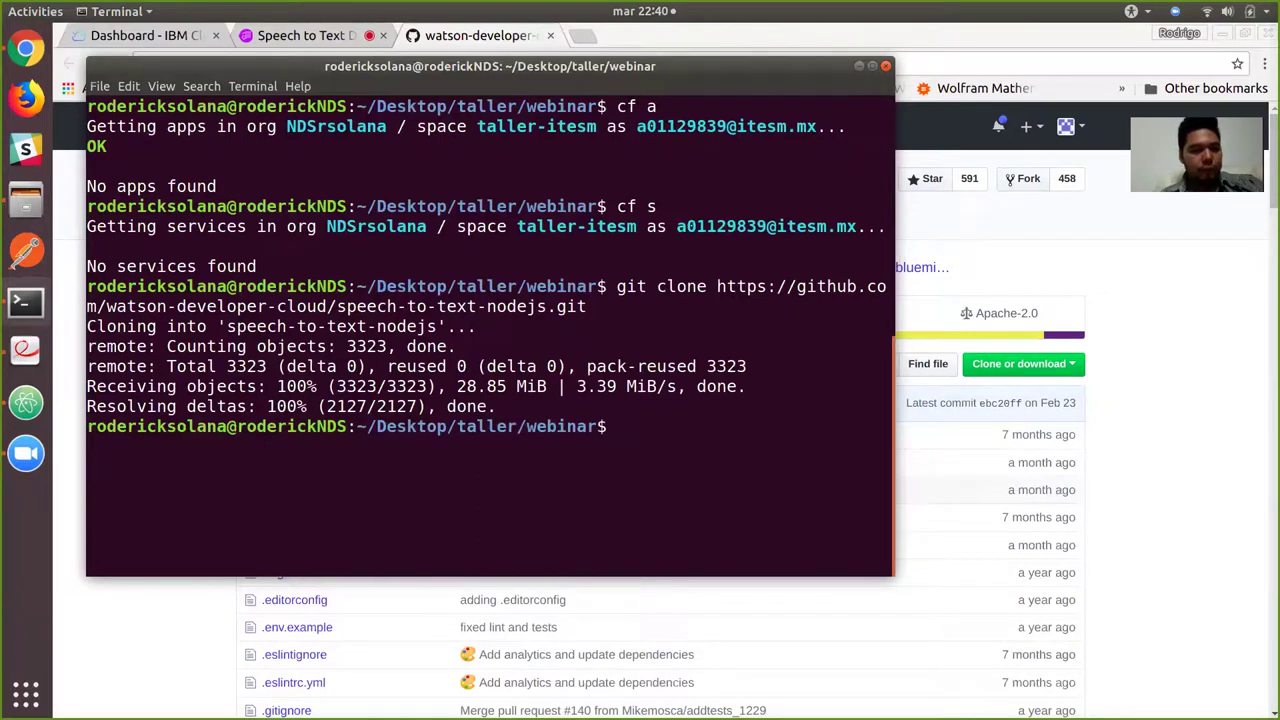
pyautogui.click(26, 403)
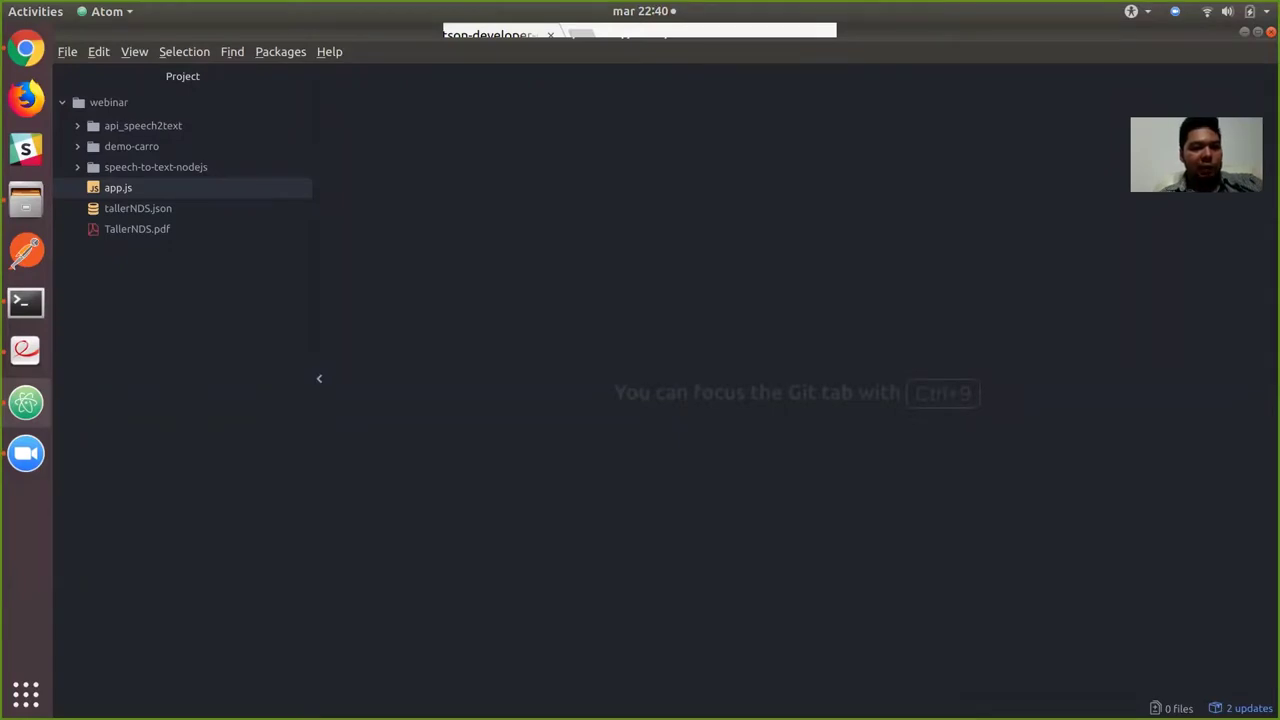
# Expand speech-to-text-nodejs, glance at package.json, then open .env.example.
pyautogui.click(155, 167)
pyautogui.scroll(-1, 182, 392)
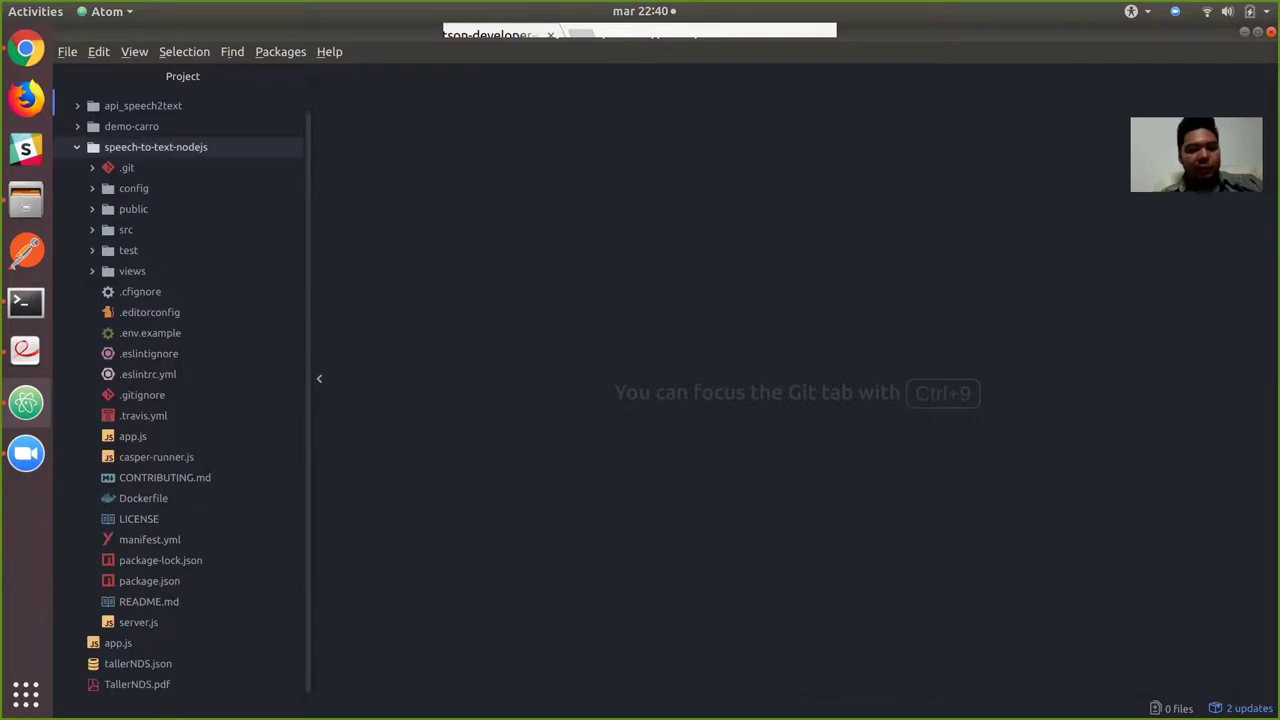
pyautogui.click(149, 581)
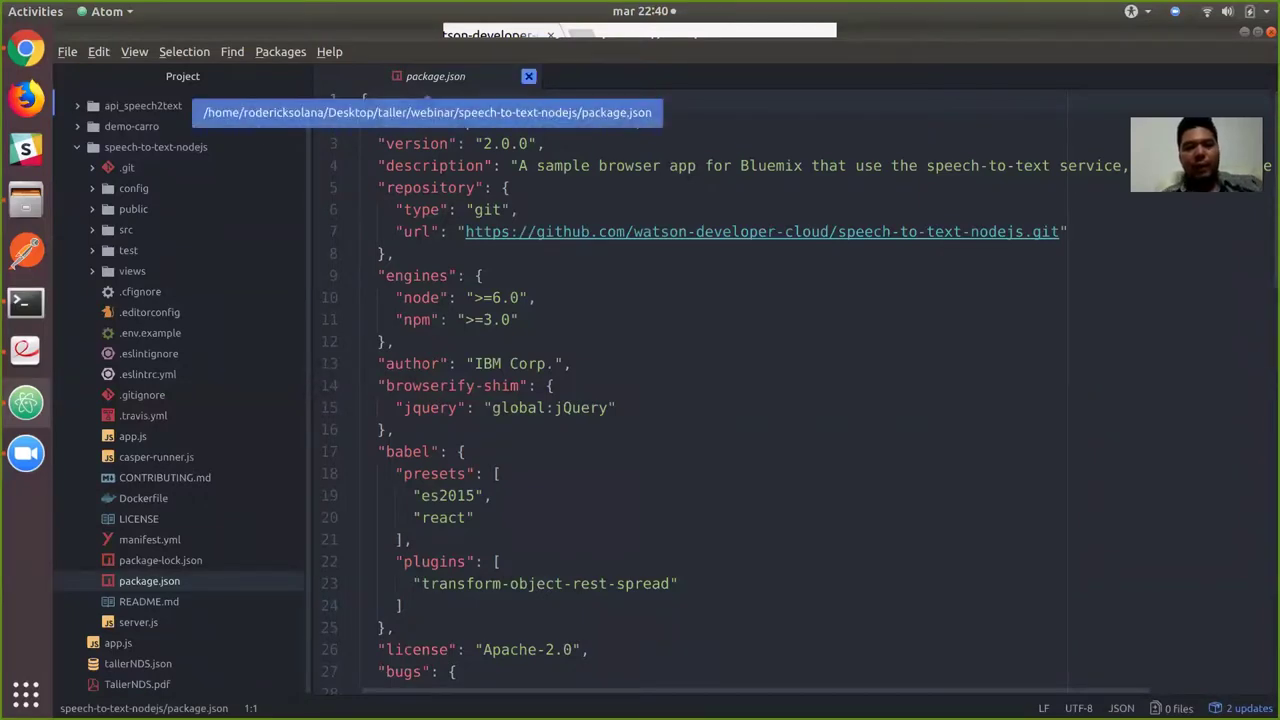
pyautogui.click(528, 76)
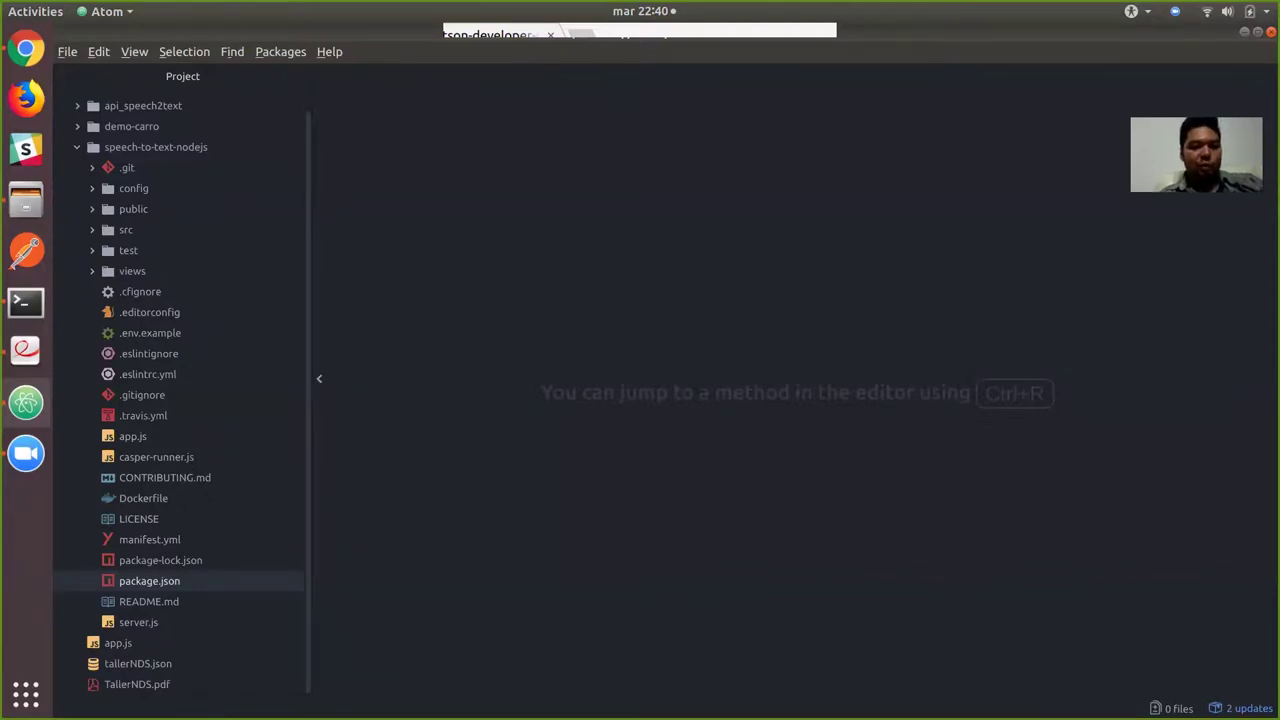
pyautogui.click(150, 333)
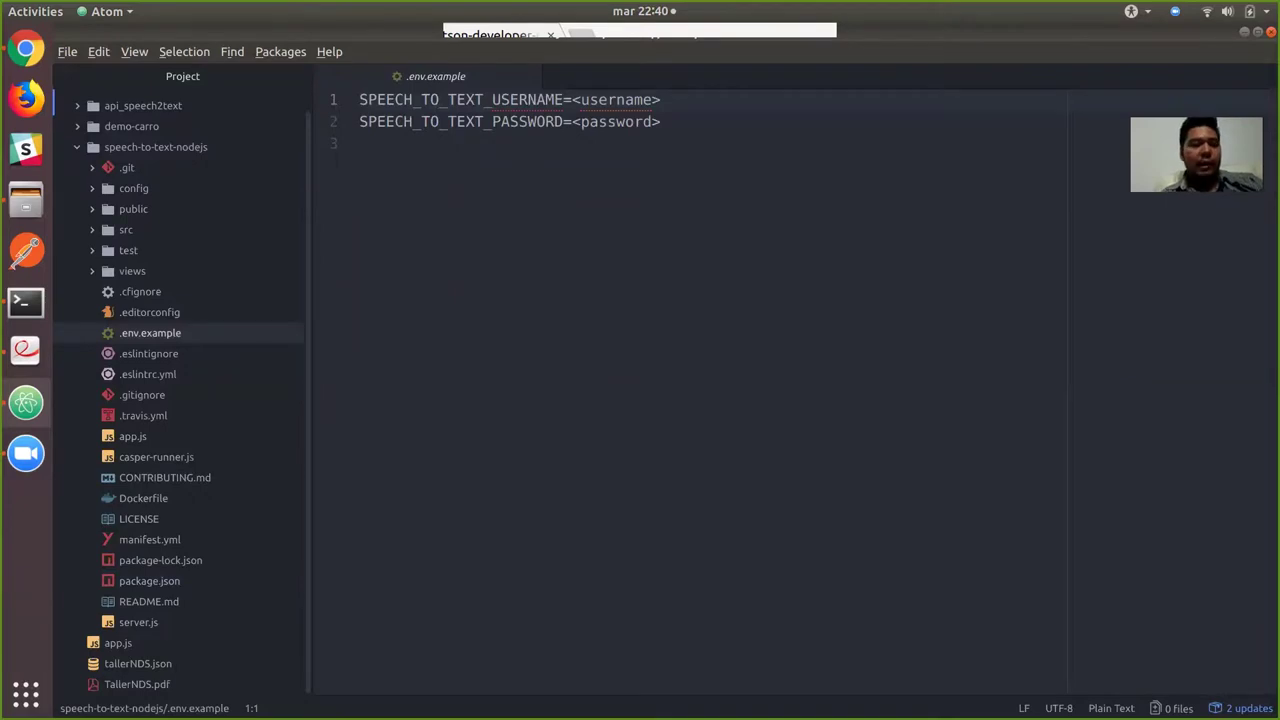
pyautogui.rightClick(168, 333)
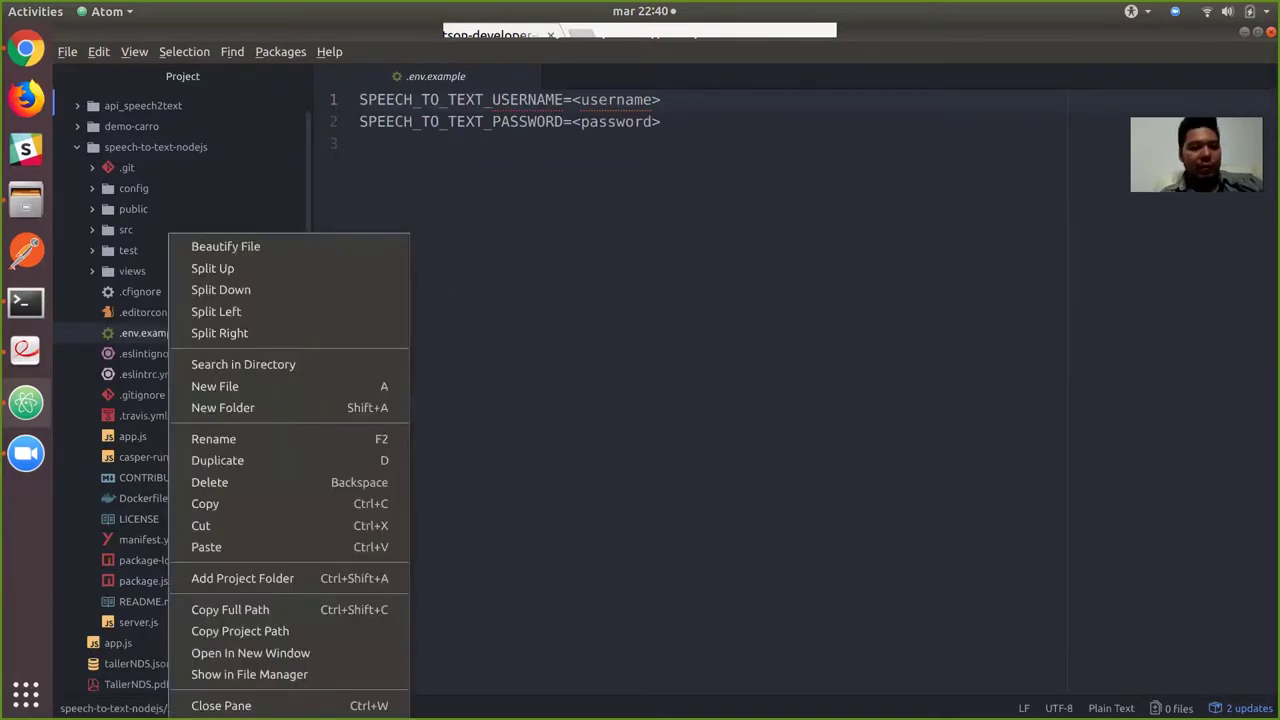
# Duplicate .env.example as a new file named .env.
pyautogui.click(217, 460)
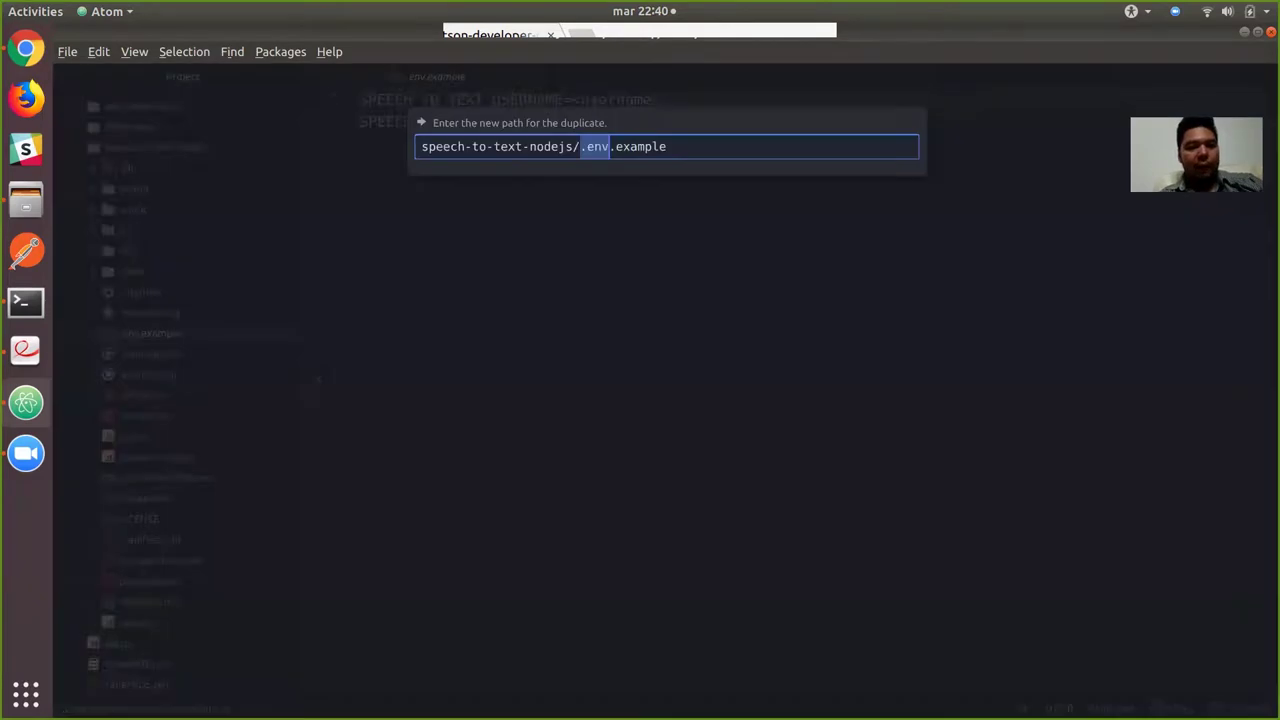
pyautogui.press('Right')
pyautogui.press('Delete')
pyautogui.press('Delete')
pyautogui.press('Delete')
pyautogui.press('Delete')
pyautogui.press('Delete')
pyautogui.press('Delete')
pyautogui.press('Delete')
pyautogui.press('Delete')
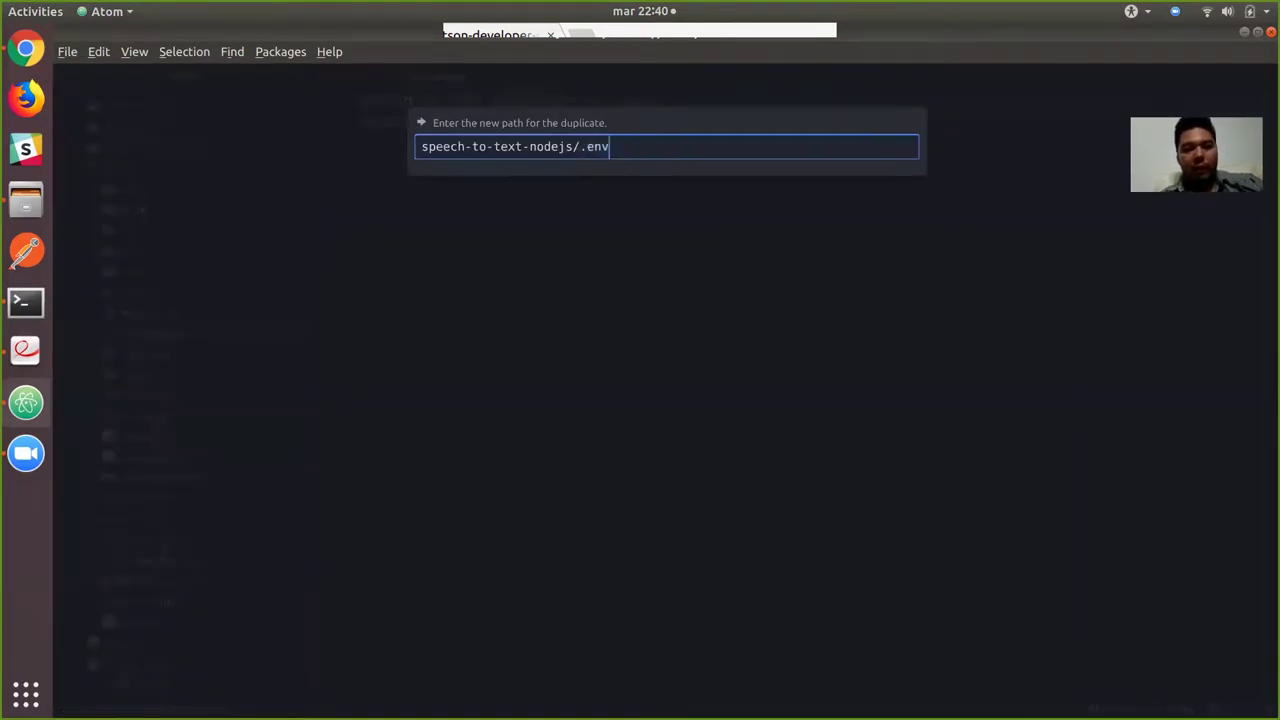
pyautogui.press('Return')
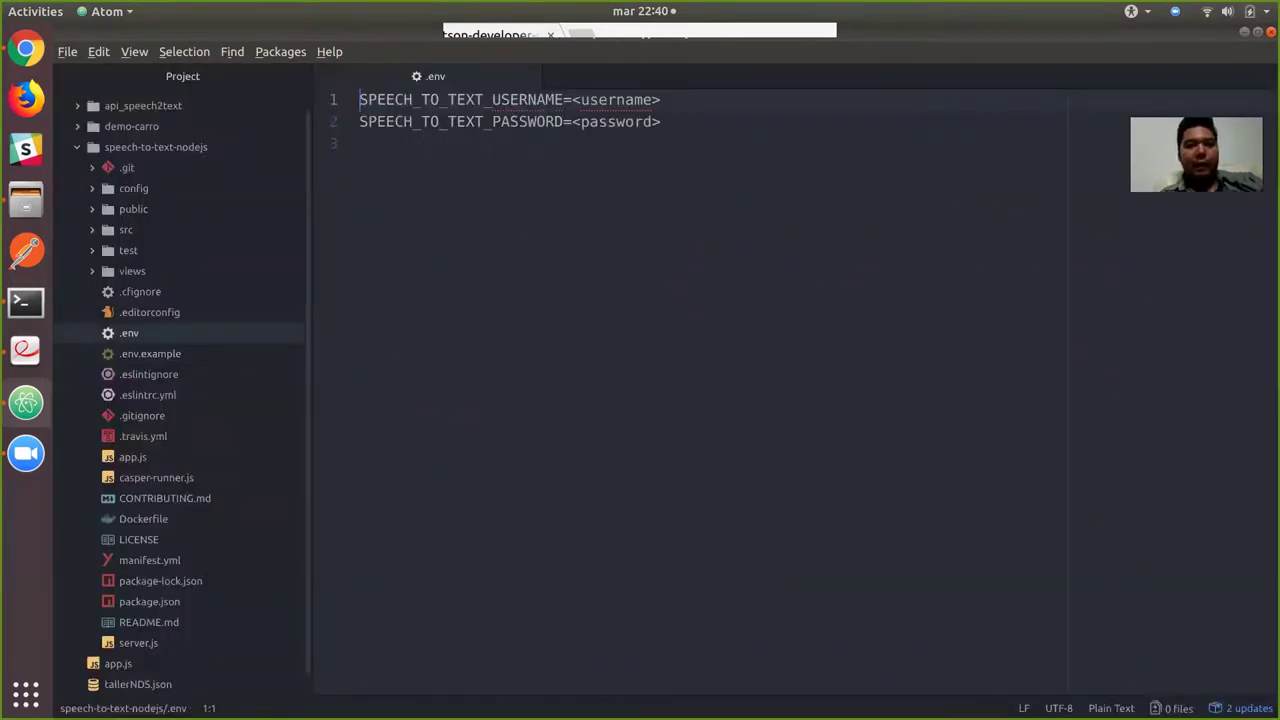
# Remove the <username> and <password> placeholders from .env and save it.
pyautogui.press('End')
pyautogui.press('BackSpace')
pyautogui.press('BackSpace')
pyautogui.press('BackSpace')
pyautogui.press('BackSpace')
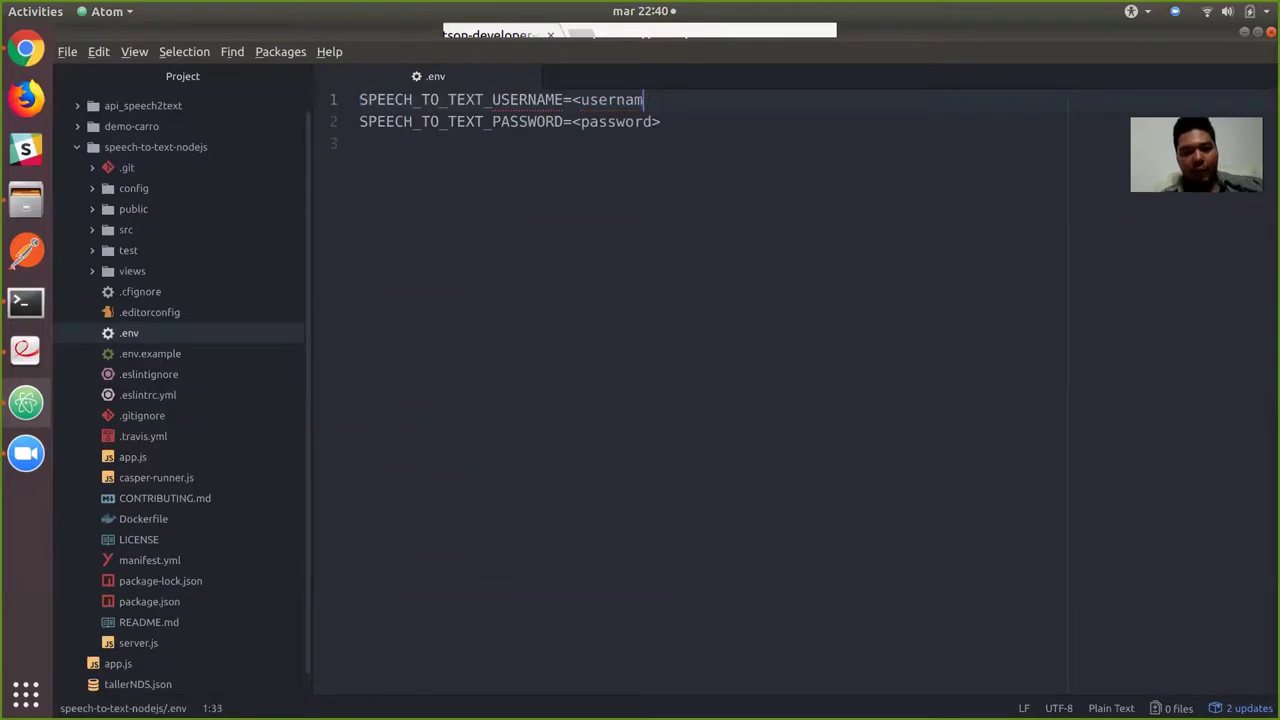
pyautogui.press('BackSpace')
pyautogui.press('BackSpace')
pyautogui.press('BackSpace')
pyautogui.press('BackSpace')
pyautogui.press('BackSpace')
pyautogui.press('BackSpace')
pyautogui.press('Down')
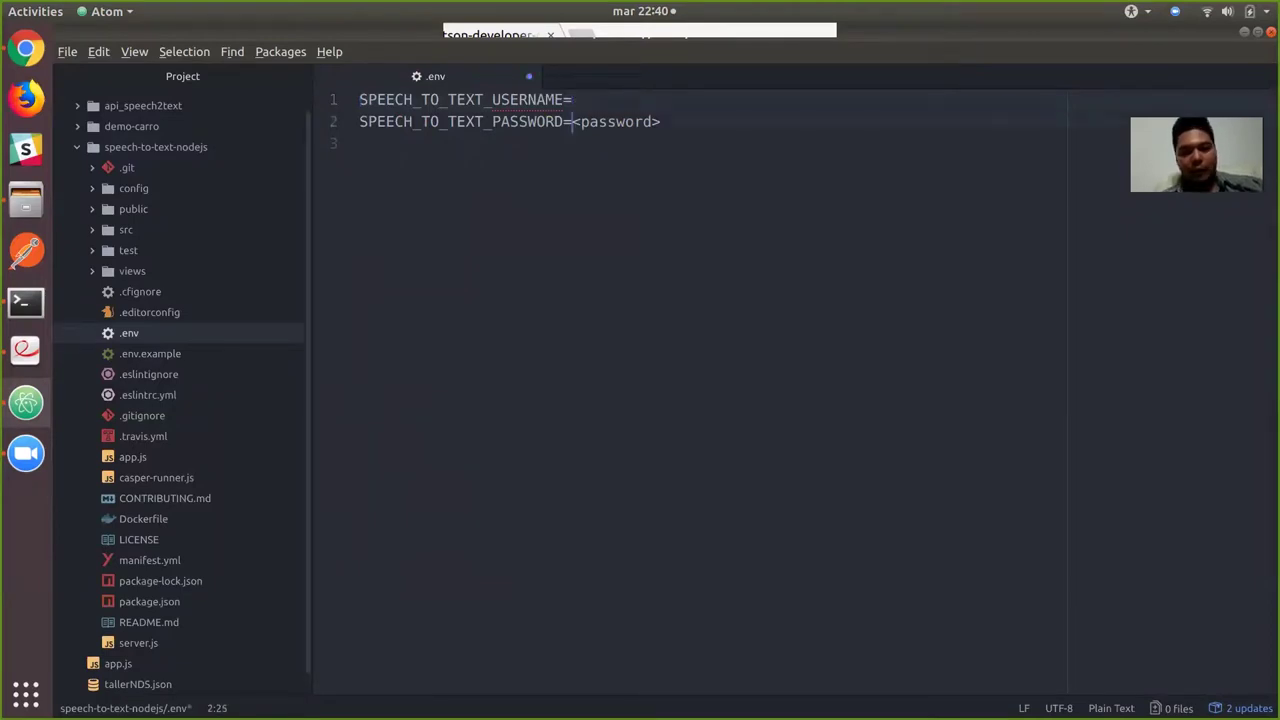
pyautogui.press('Delete')
pyautogui.press('Delete')
pyautogui.press('Delete')
pyautogui.press('Delete')
pyautogui.press('Delete')
pyautogui.press('Delete')
pyautogui.press('Delete')
pyautogui.press('Delete')
pyautogui.press('Delete')
pyautogui.press('Delete')
pyautogui.hotkey('ctrl', 's')
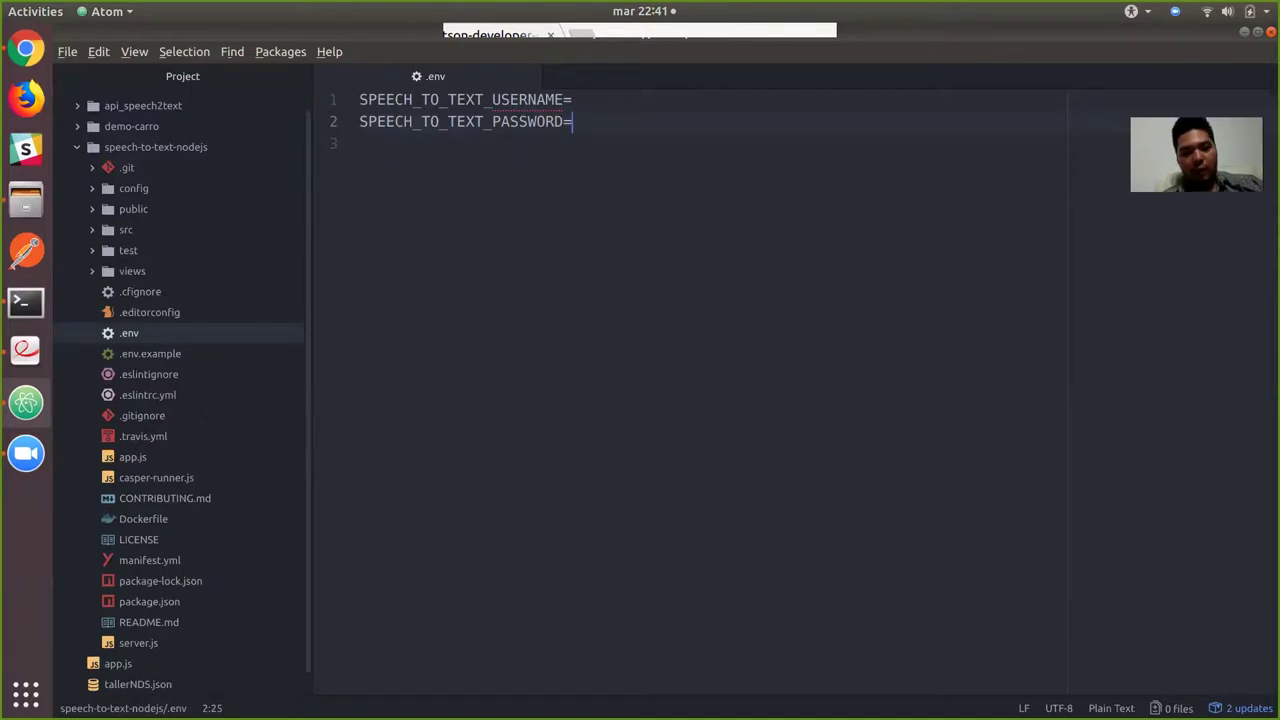
pyautogui.hotkey('alt', 'Tab')
pyautogui.hotkey('alt', 'Tab')
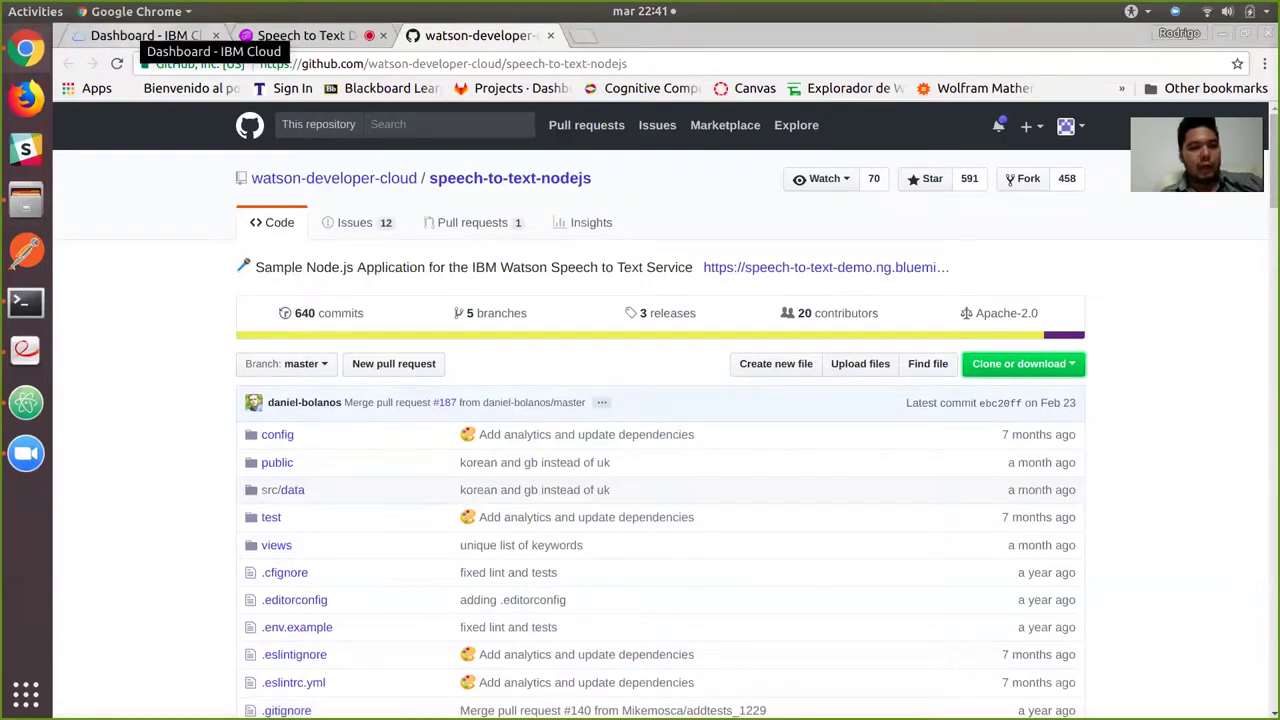
# Switch to the IBM Cloud Dashboard tab in Chrome.
pyautogui.click(140, 35)
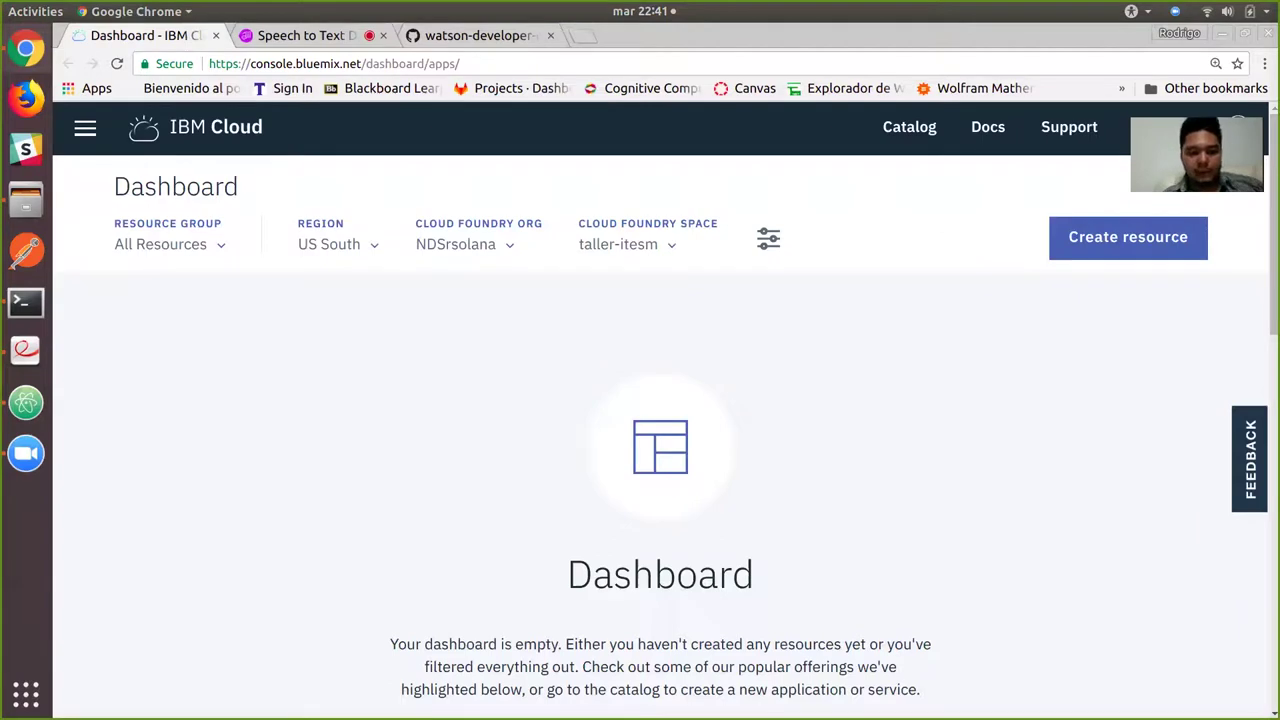
pyautogui.scroll(-5, 660, 437)
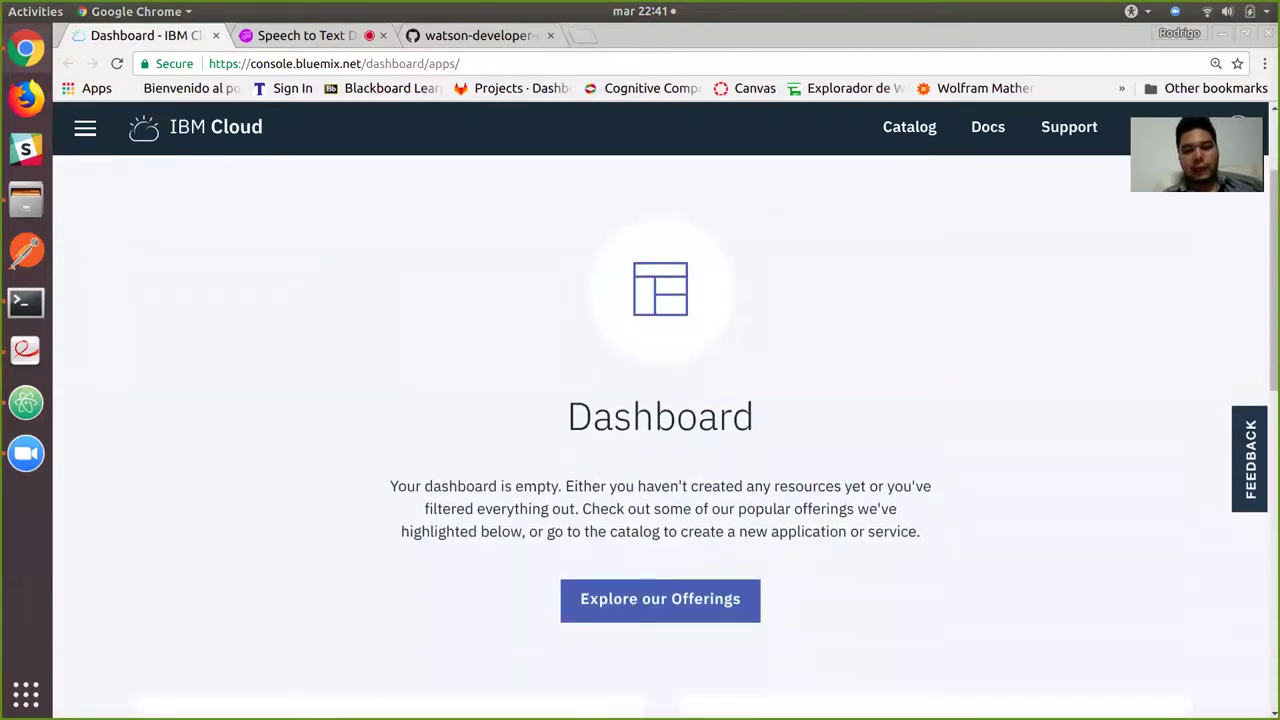
pyautogui.scroll(5, 660, 437)
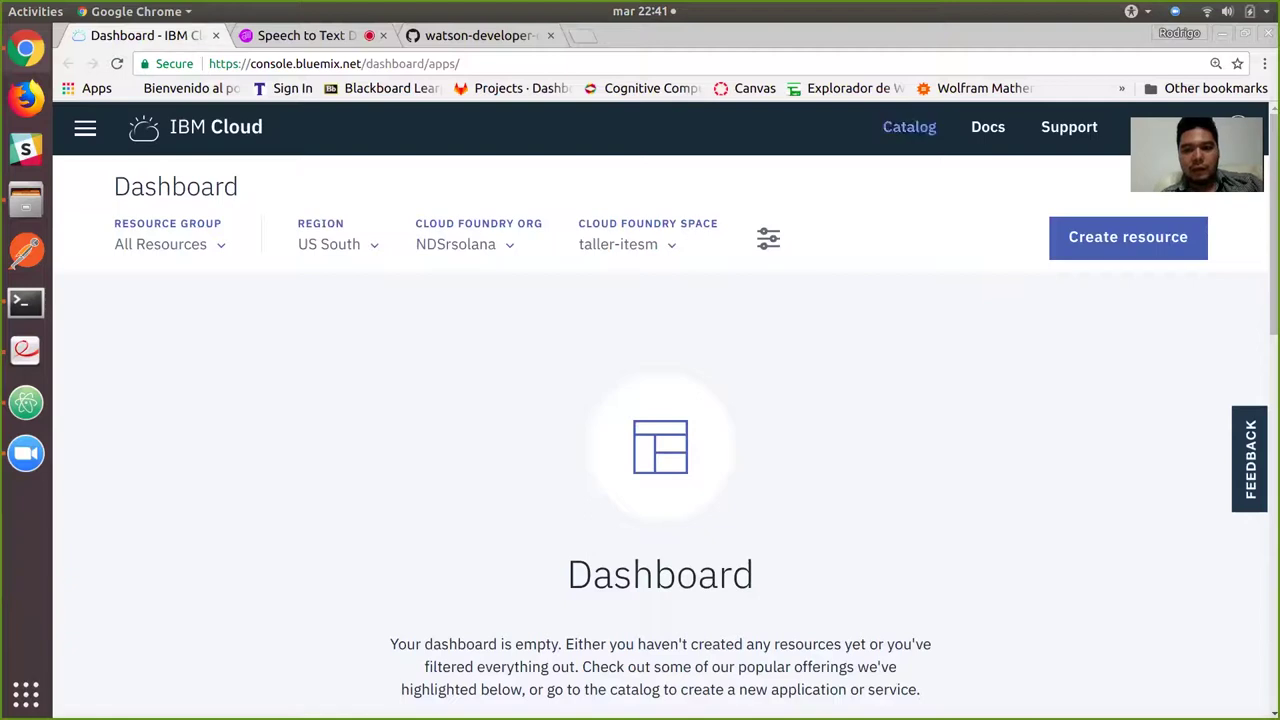
# Browse the IBM Cloud service catalog from Compute down to DevOps and back.
pyautogui.click(909, 127)
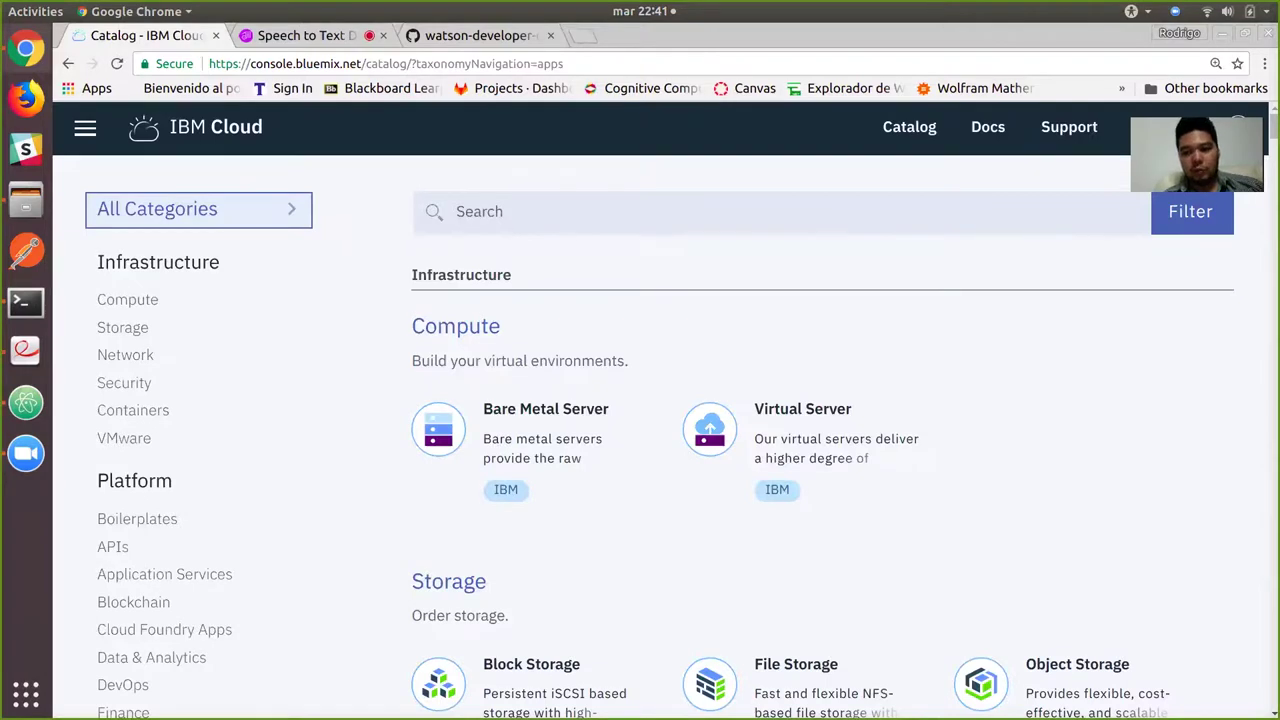
pyautogui.scroll(-5, 800, 440)
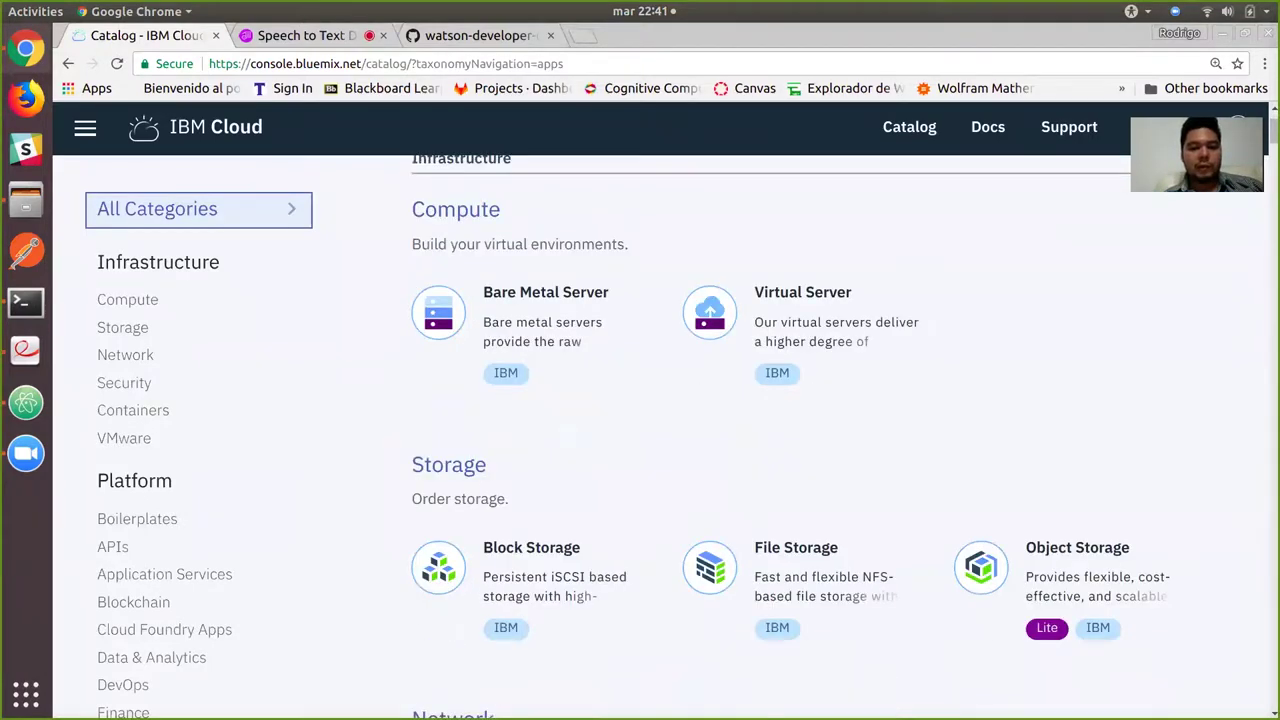
pyautogui.scroll(-5, 1060, 440)
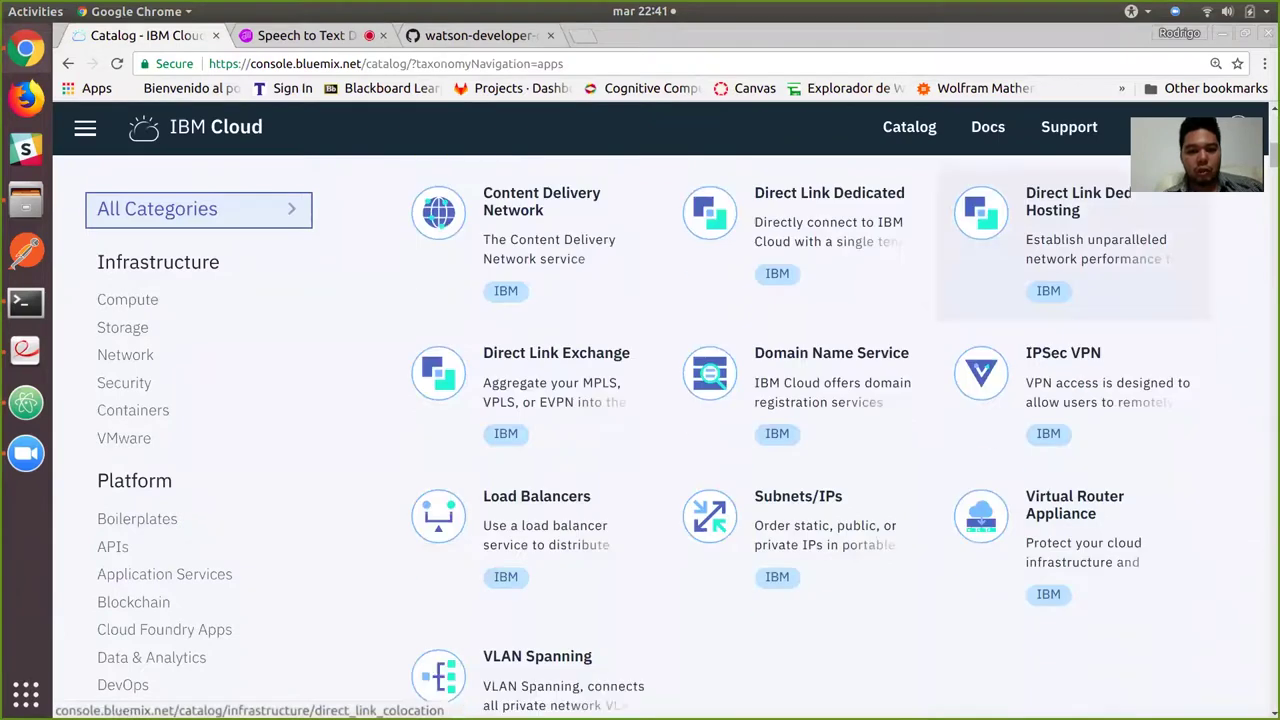
pyautogui.scroll(-5, 786, 437)
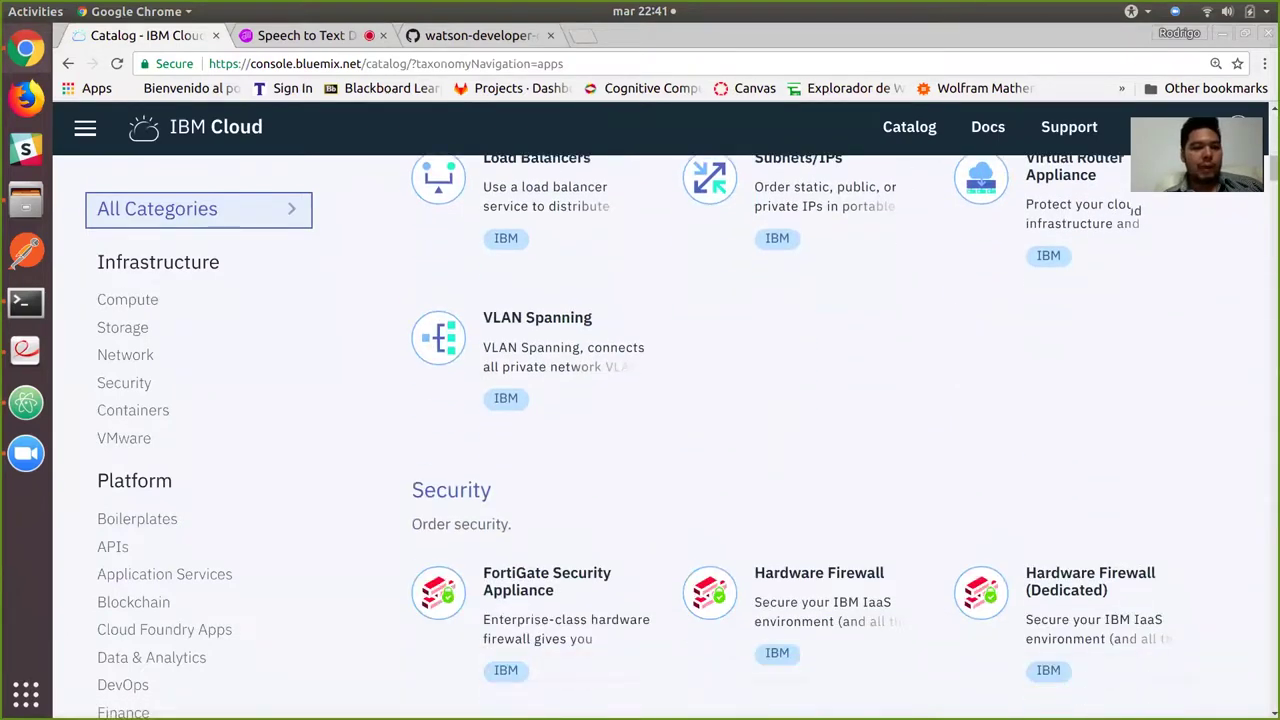
pyautogui.scroll(-6, 800, 440)
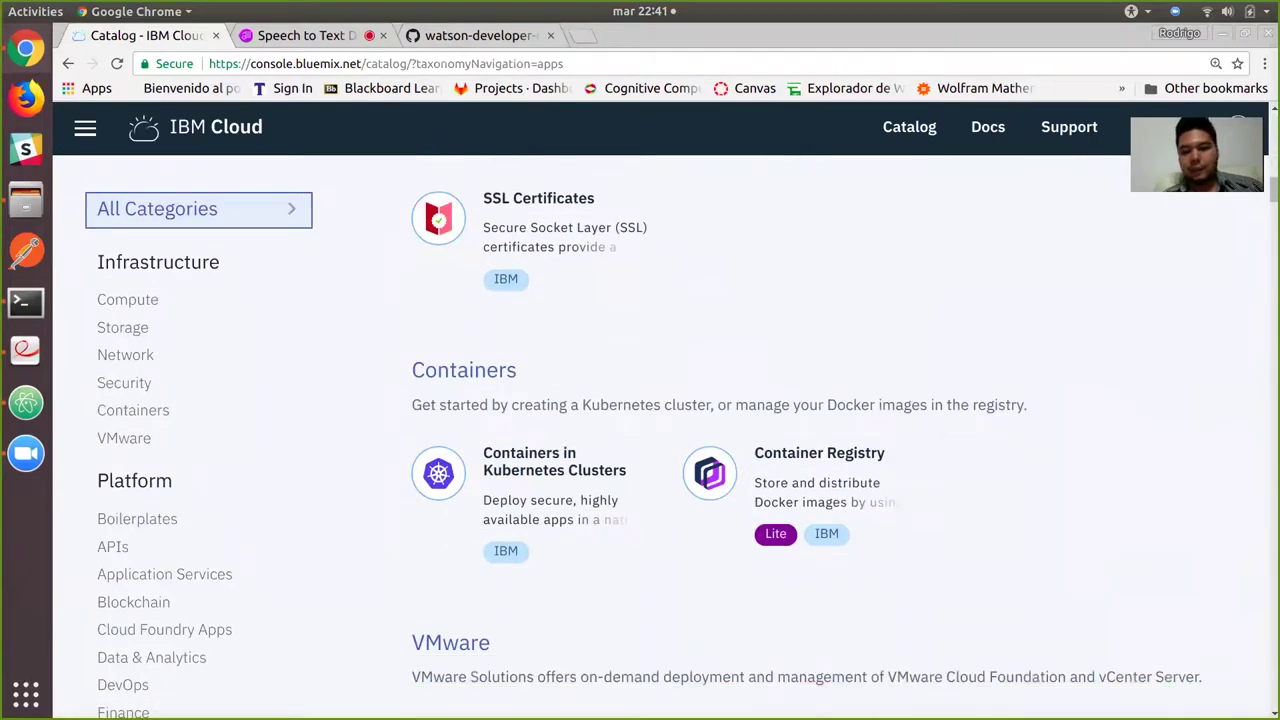
pyautogui.scroll(-10, 800, 440)
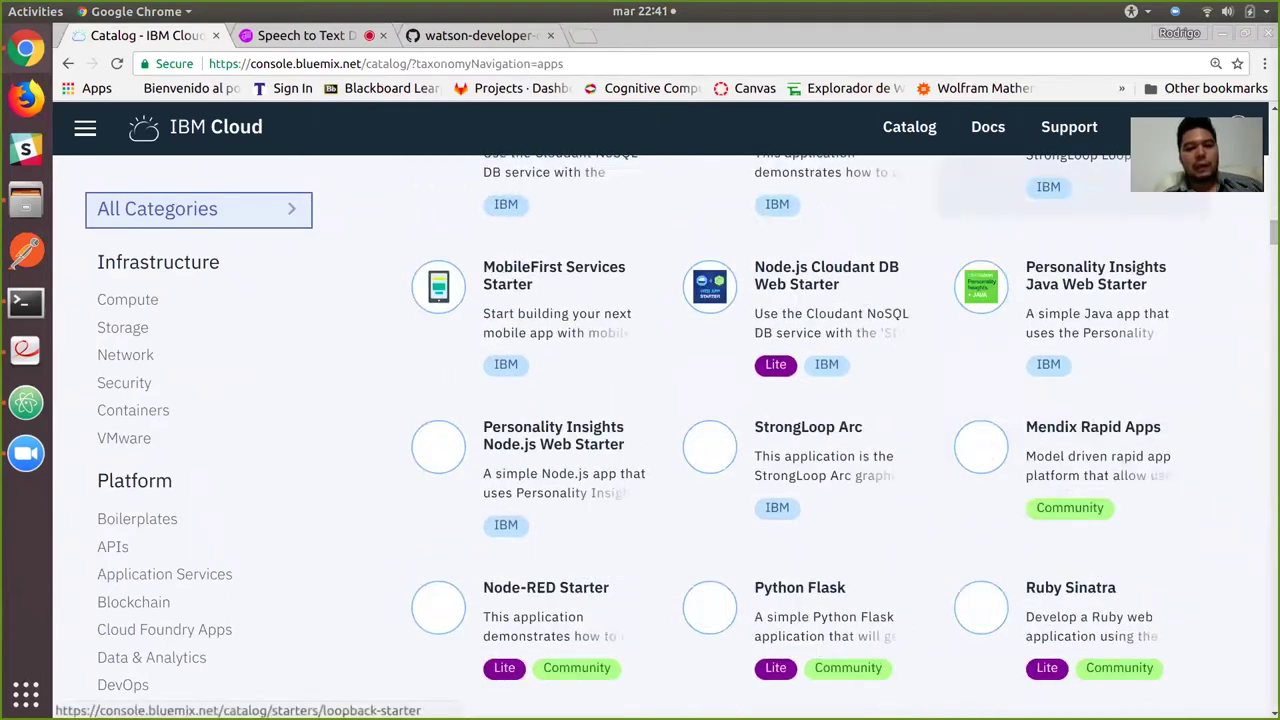
pyautogui.scroll(-10, 1070, 200)
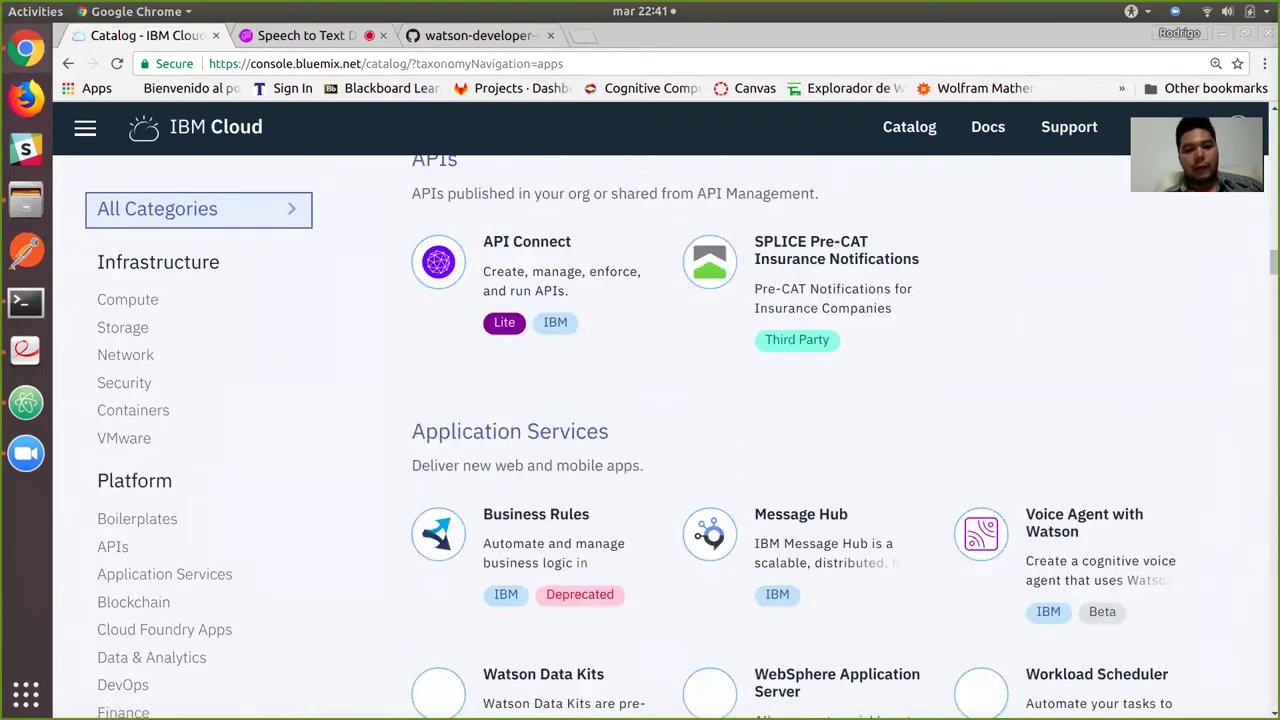
pyautogui.scroll(-9, 1070, 300)
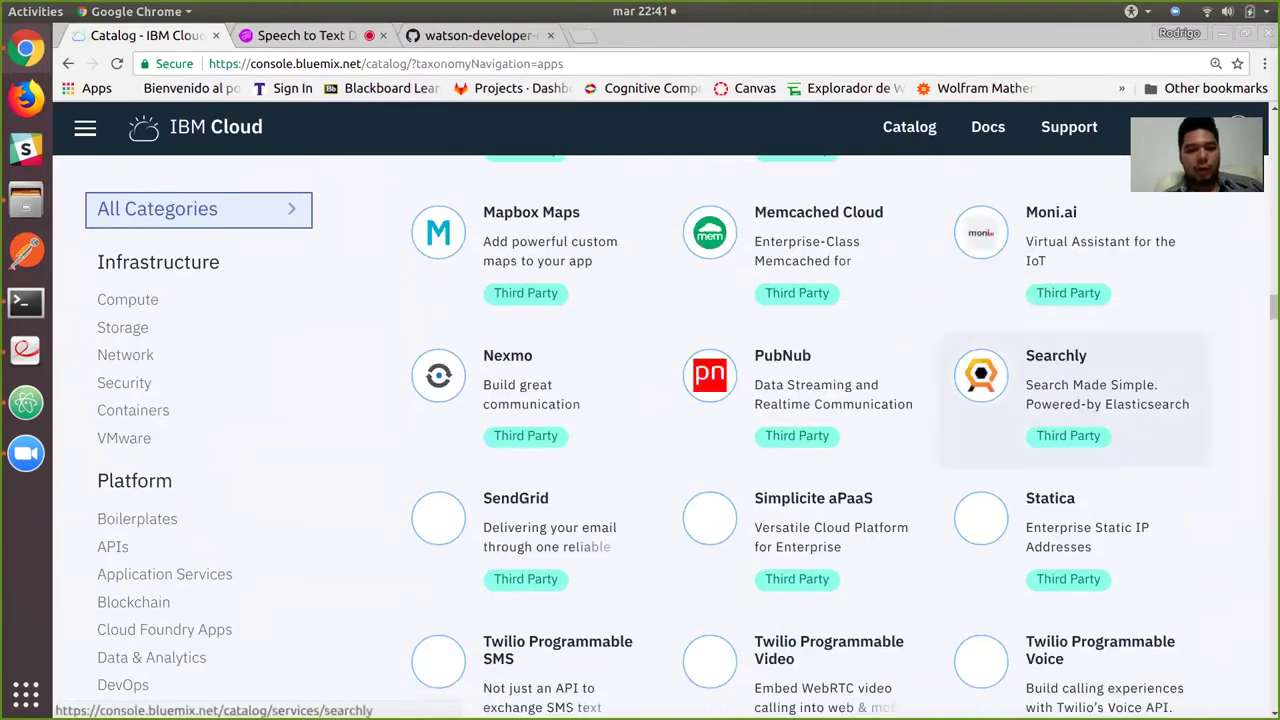
pyautogui.scroll(-4, 1070, 300)
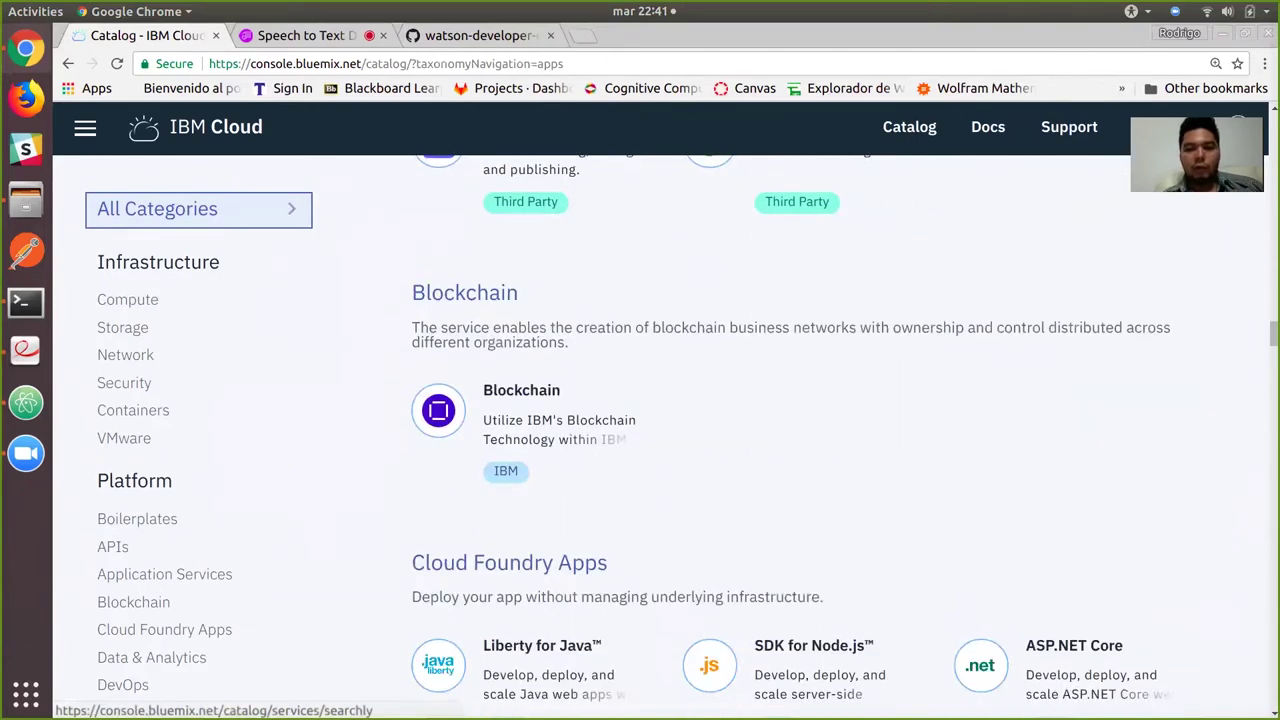
pyautogui.scroll(-5, 1070, 220)
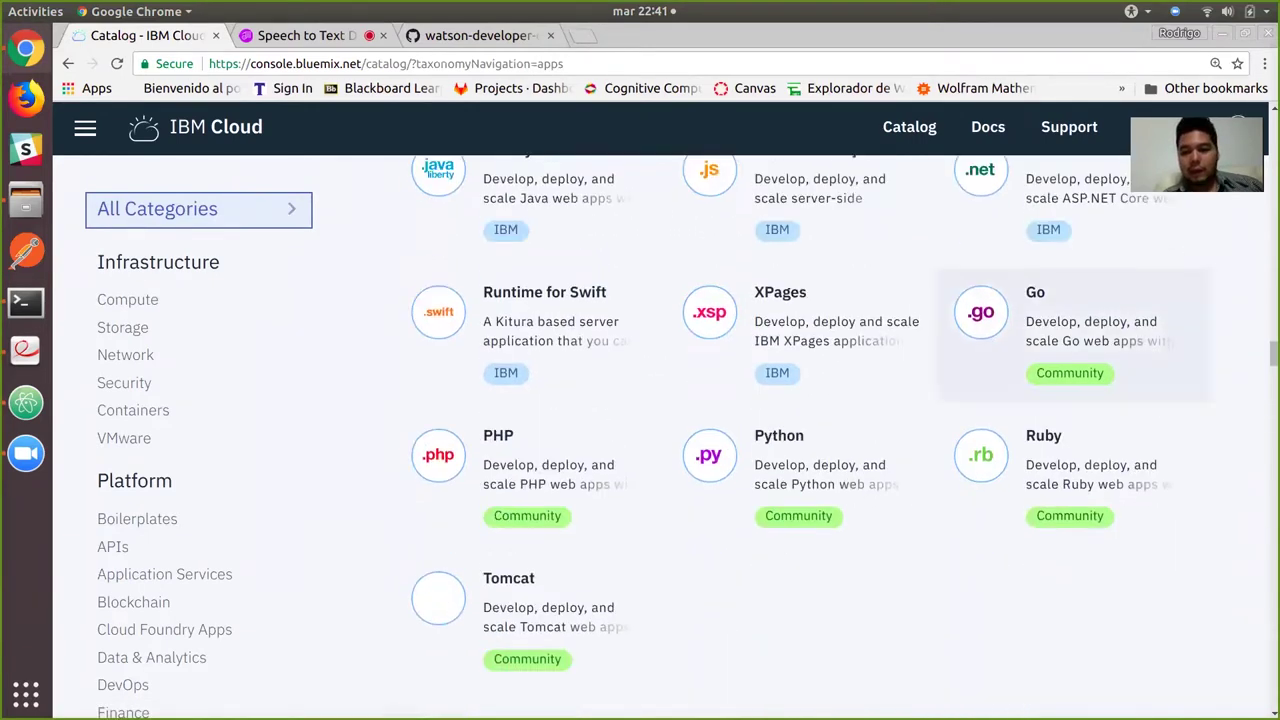
pyautogui.scroll(-2, 1070, 220)
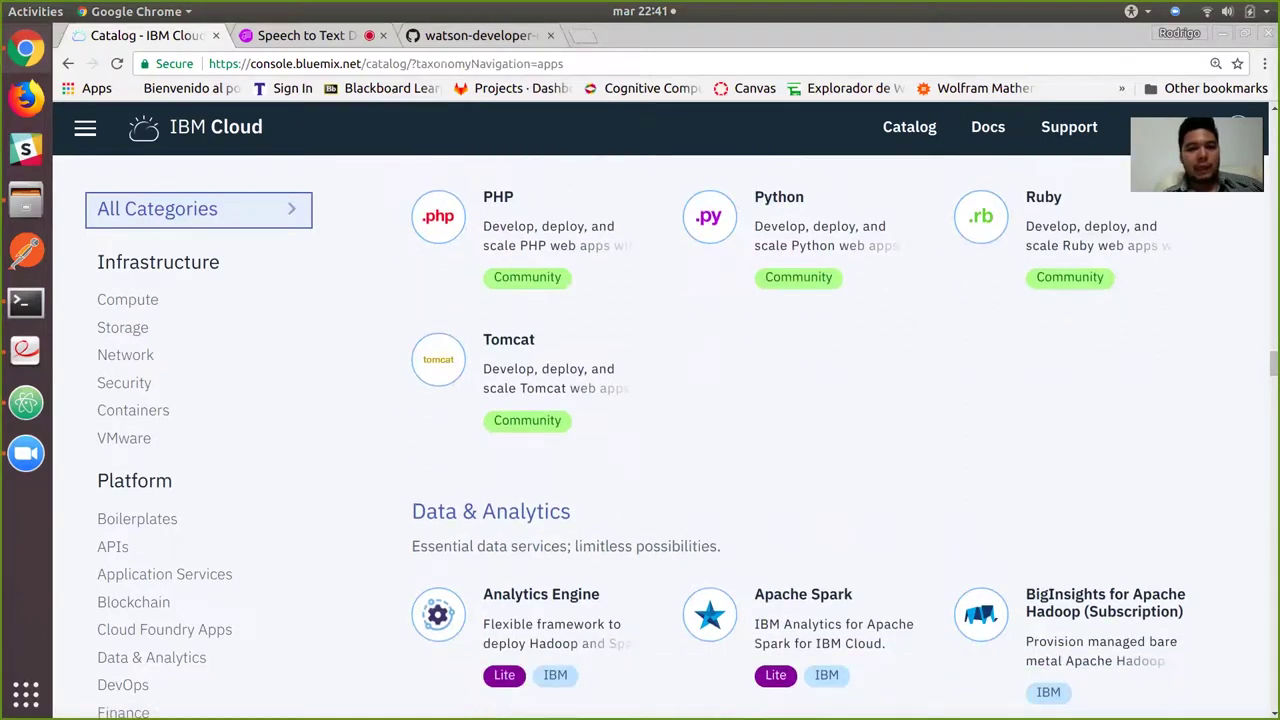
pyautogui.scroll(-1, 1070, 220)
pyautogui.scroll(-3, 1070, 350)
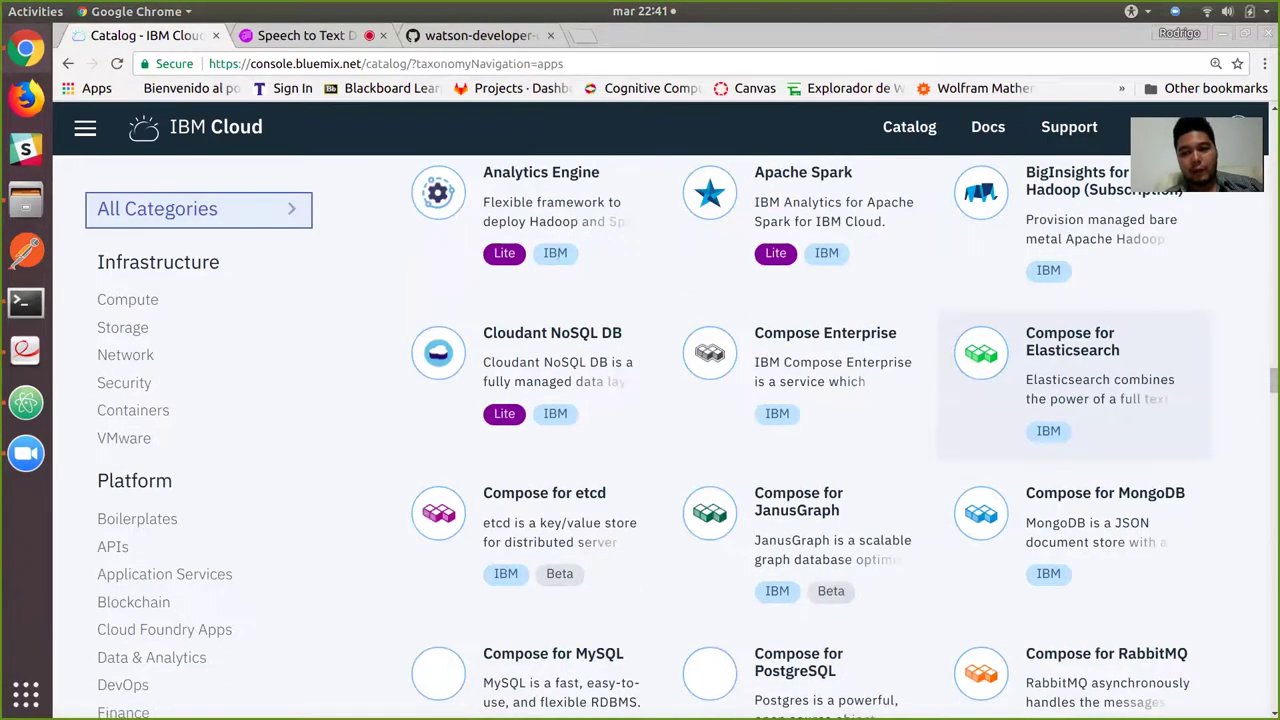
pyautogui.scroll(-12, 800, 430)
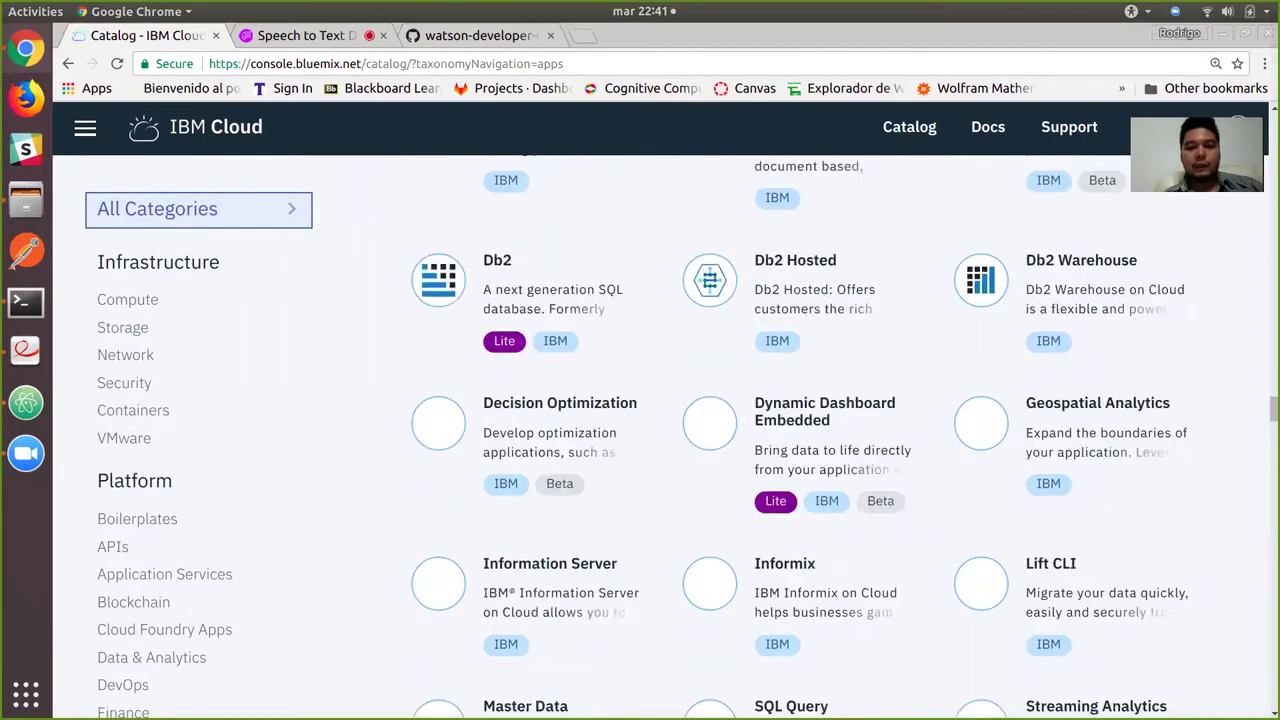
pyautogui.scroll(-20, 800, 430)
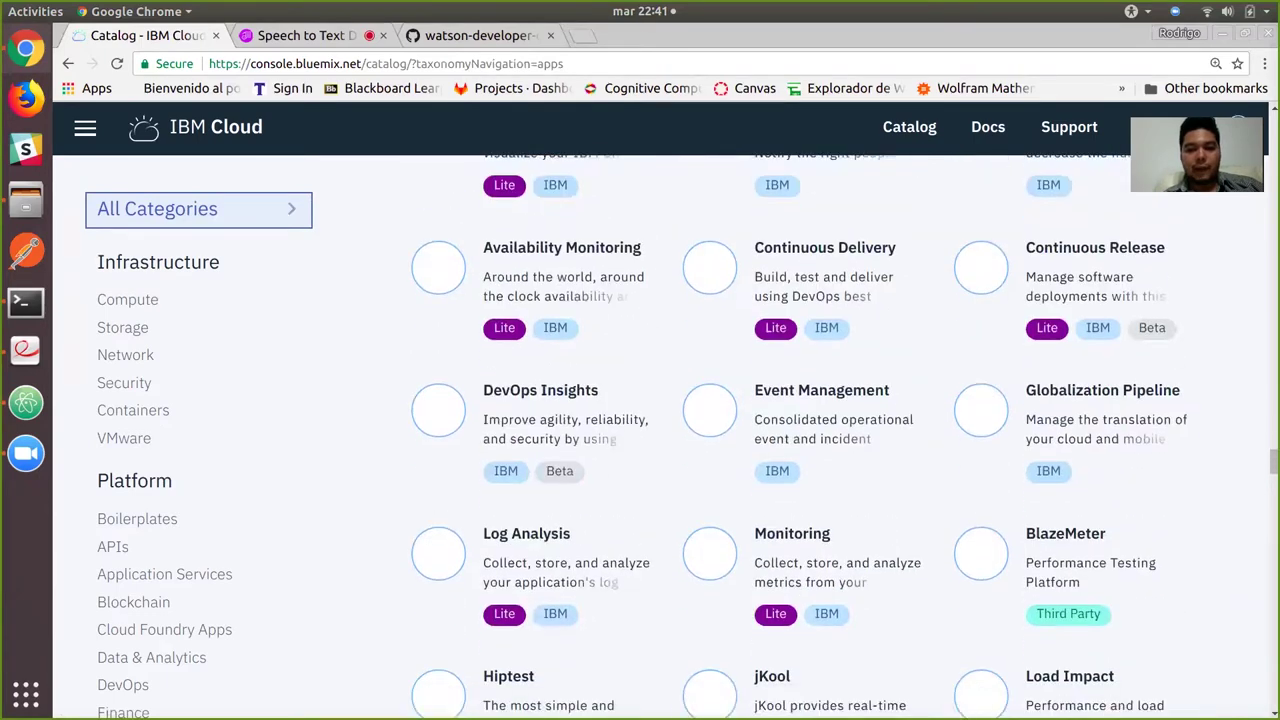
pyautogui.scroll(20, 800, 430)
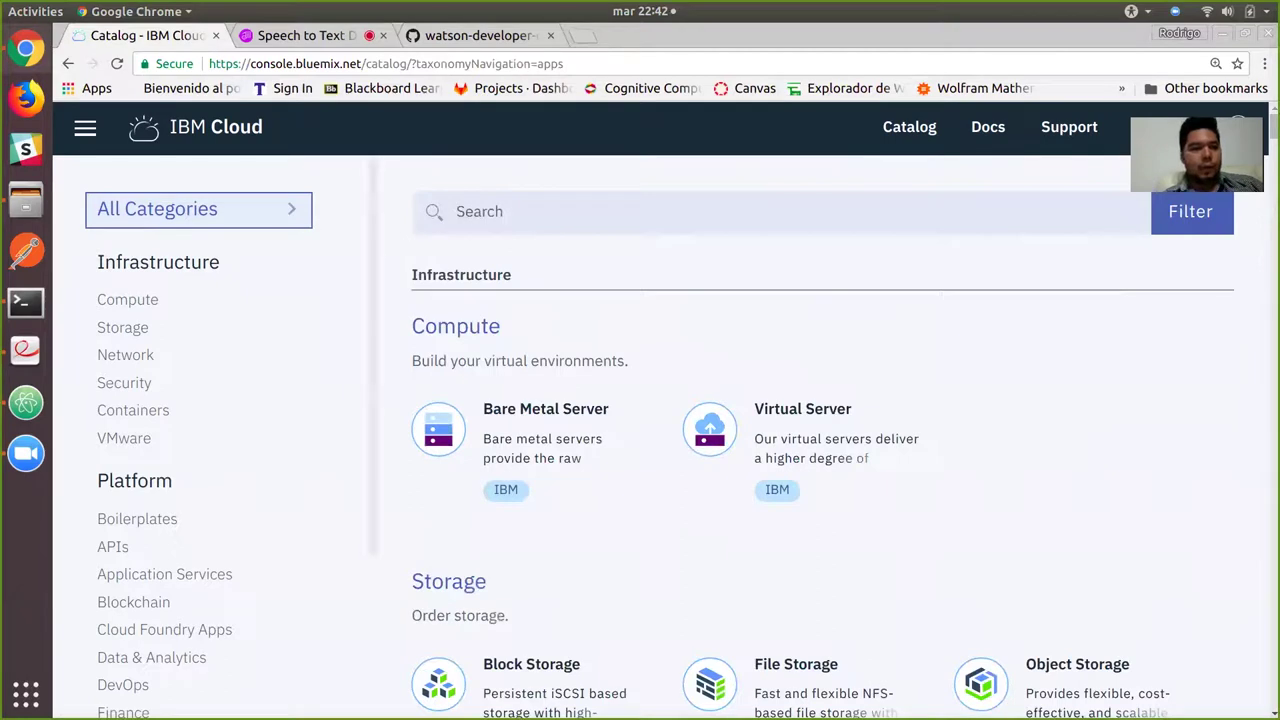
# Confirm NDSrsolana as the Dashboard's organization, then search the resource catalog for 'speech'.
pyautogui.click(85, 127)
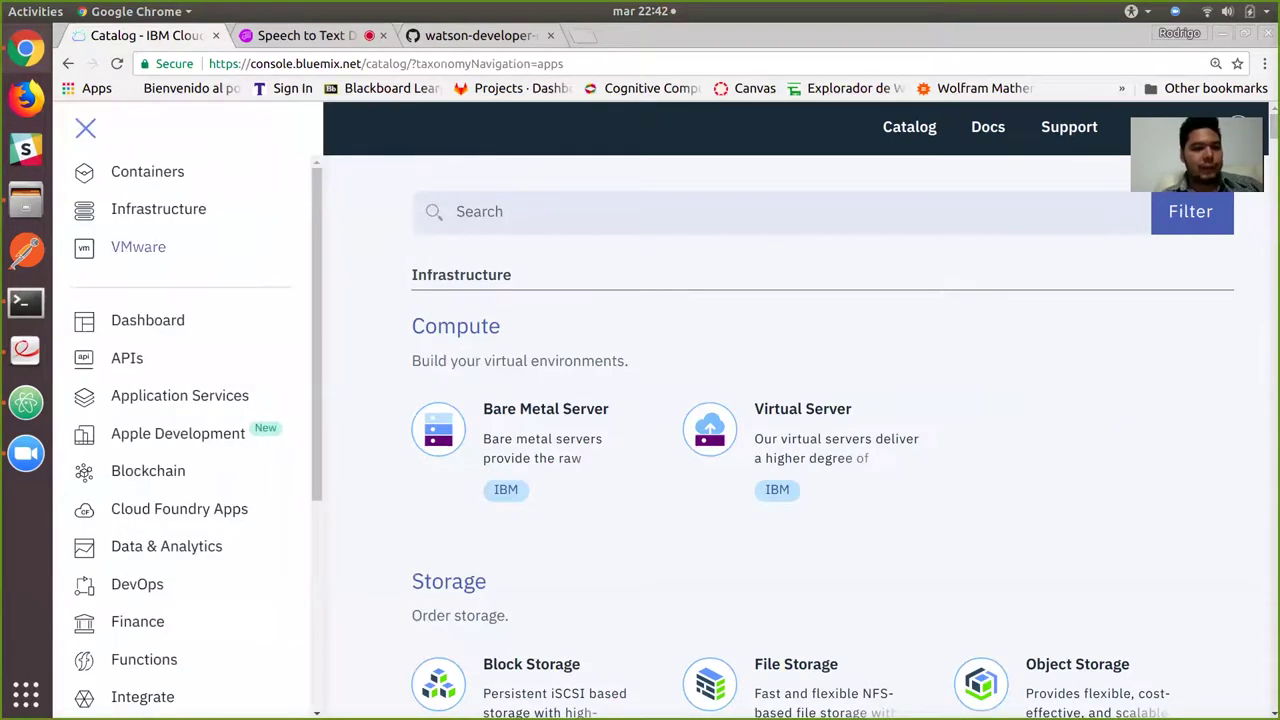
pyautogui.click(148, 320)
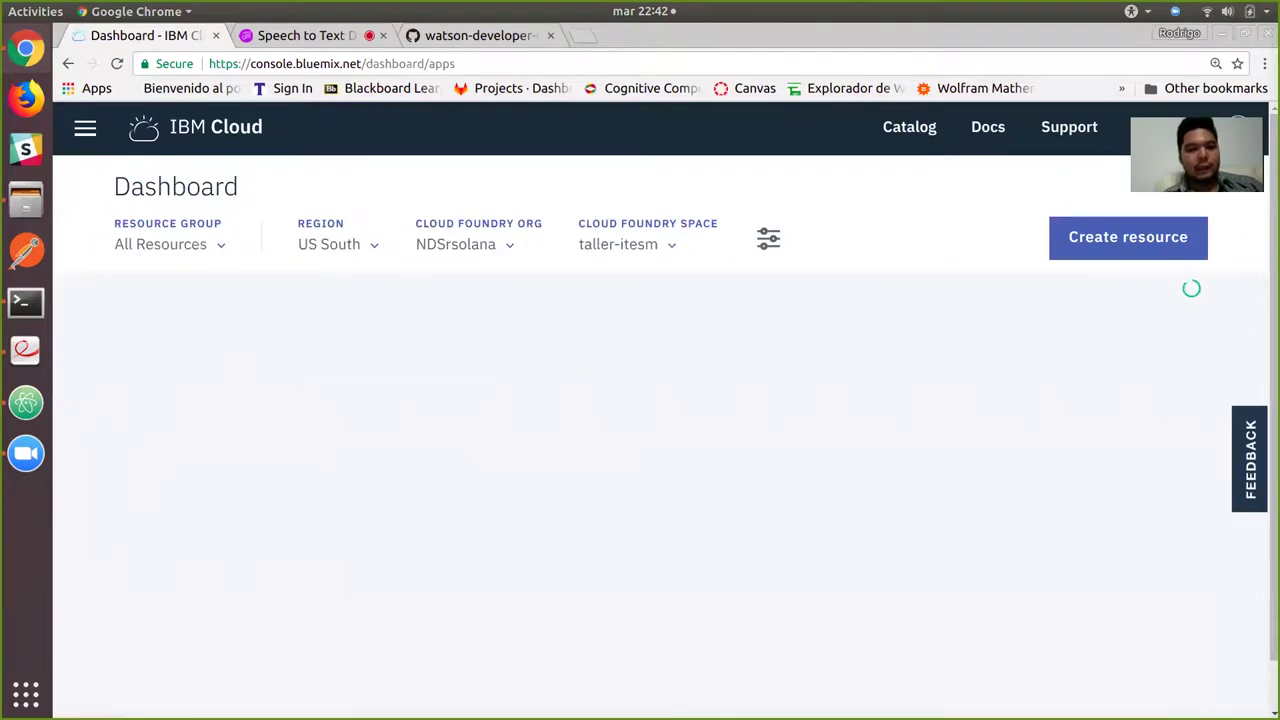
pyautogui.click(465, 244)
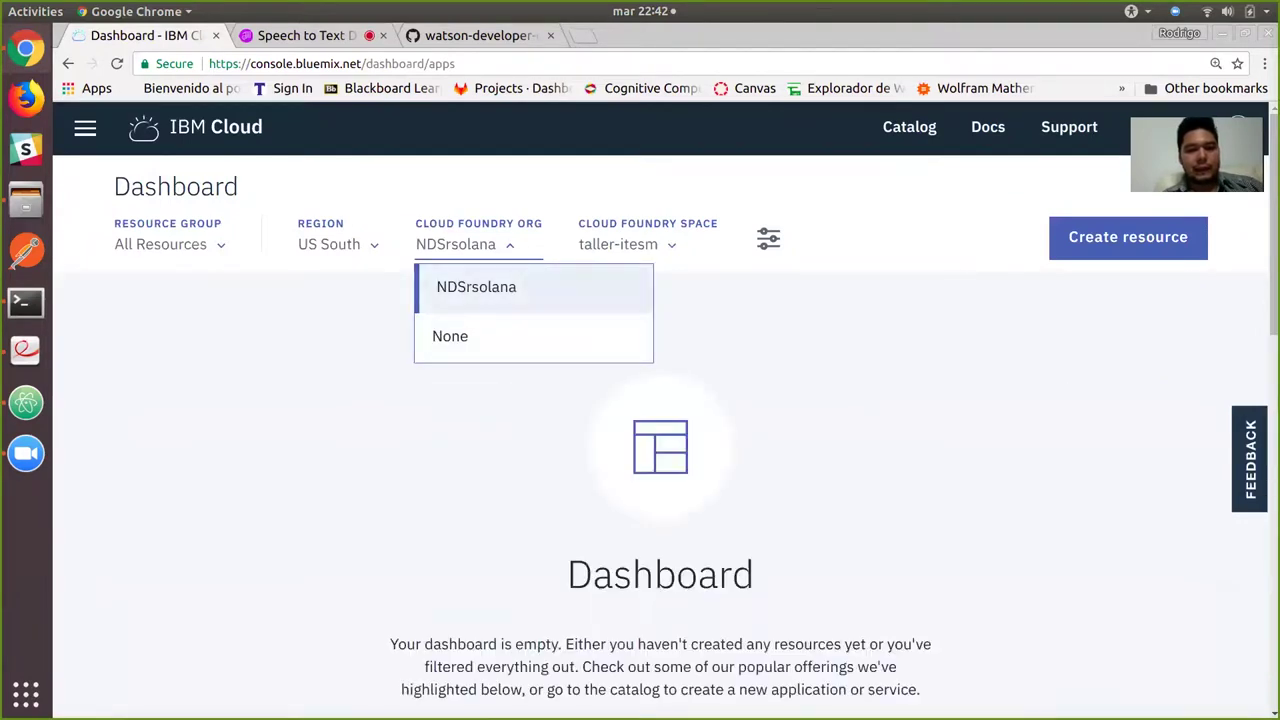
pyautogui.click(457, 286)
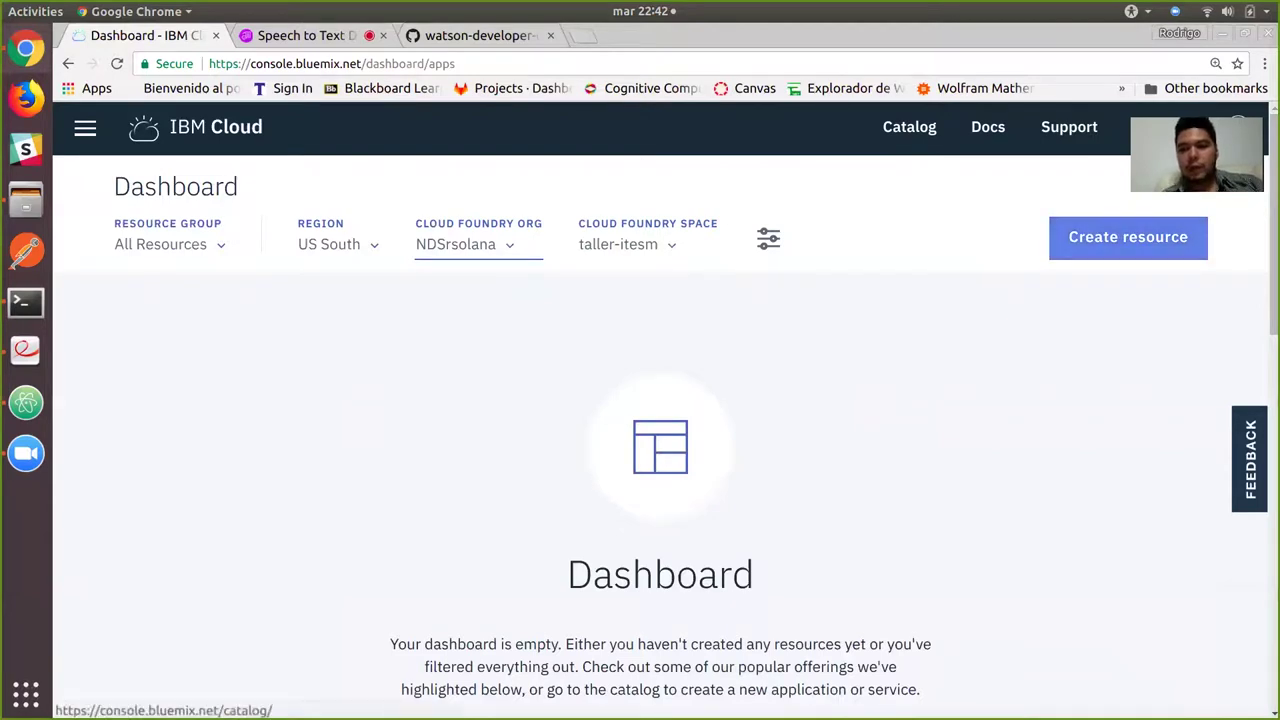
pyautogui.click(1128, 237)
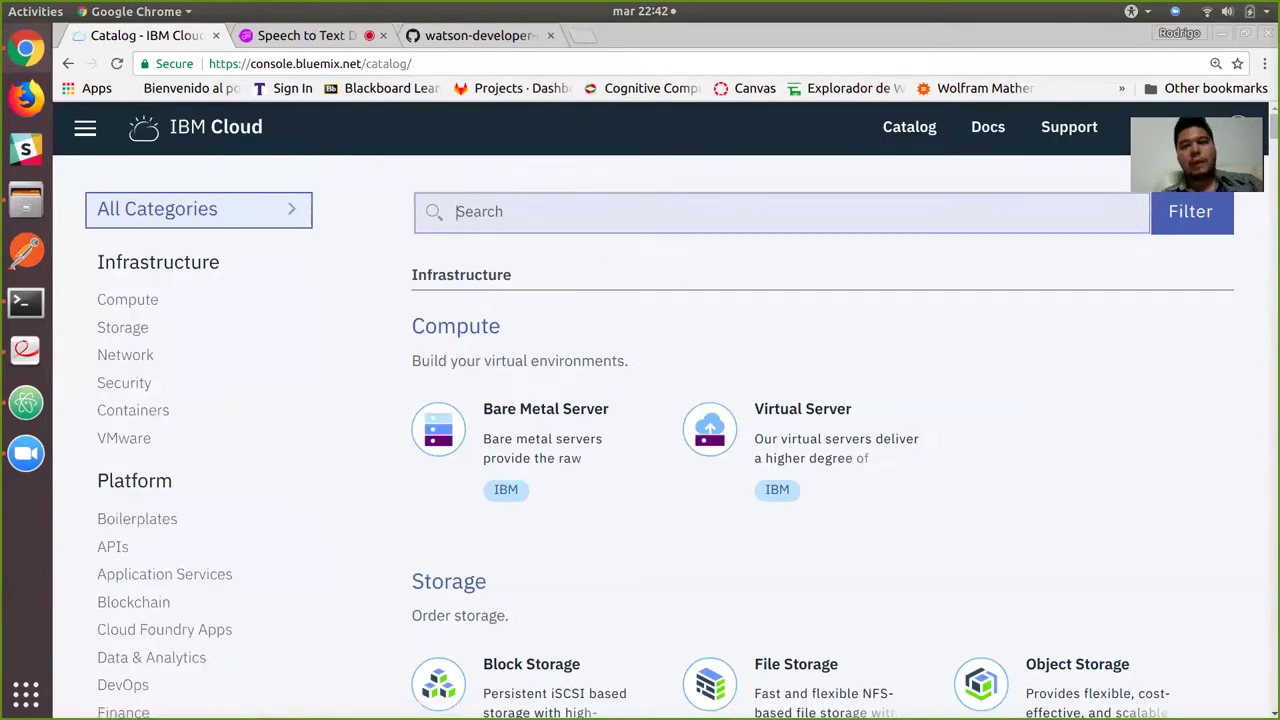
pyautogui.write('speech')
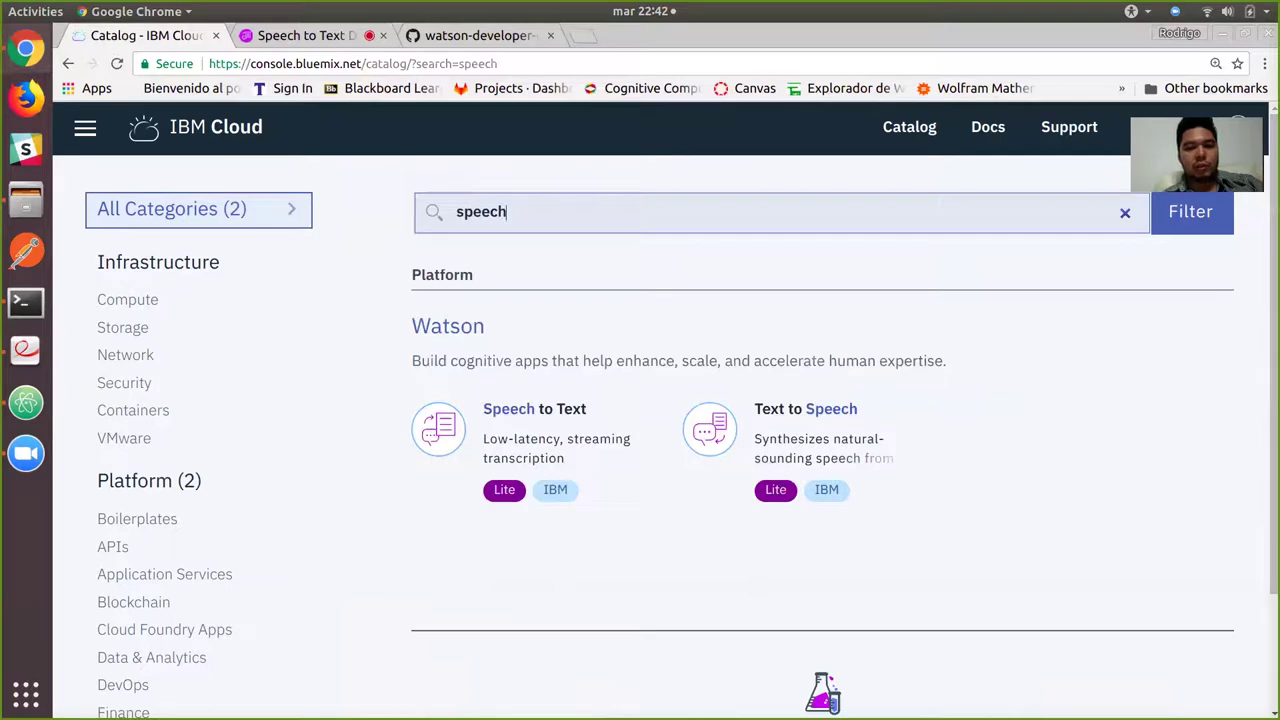
# Create a Speech to Text service named speech2text-NDS in US South, space taller-itesm.
pyautogui.click(560, 440)
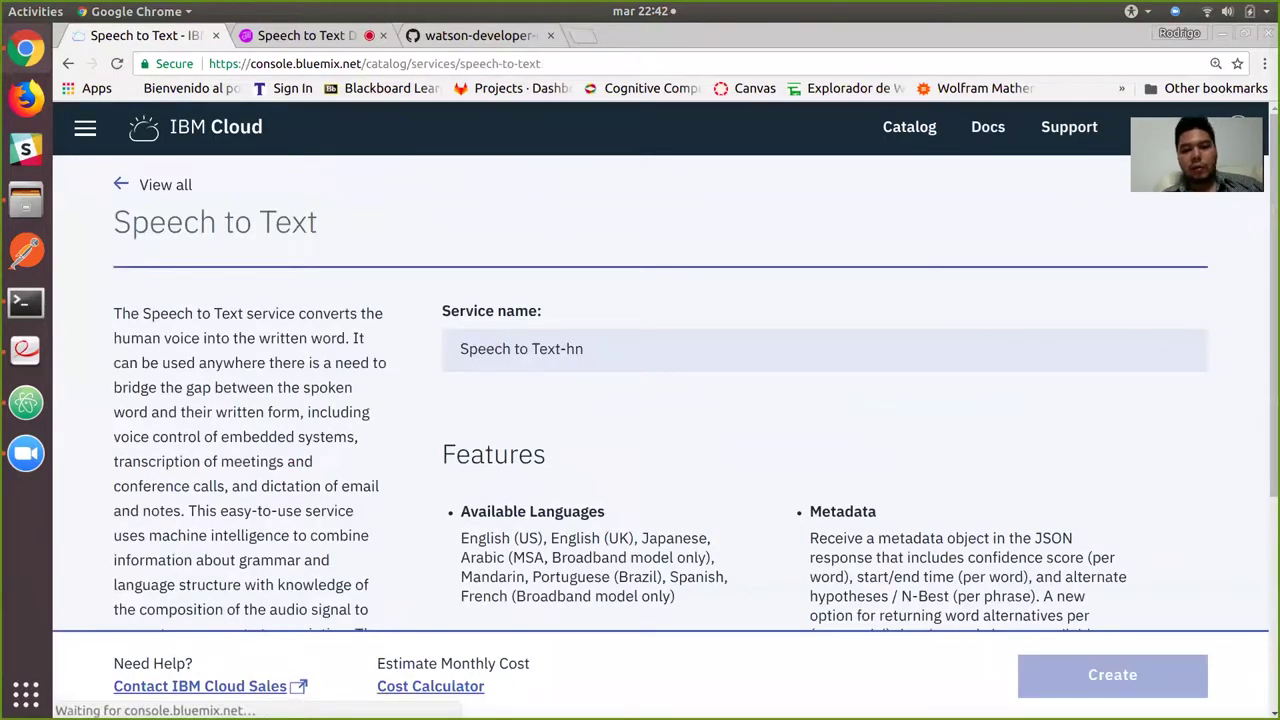
pyautogui.hotkey('ctrl', 'a')
pyautogui.write('spe')
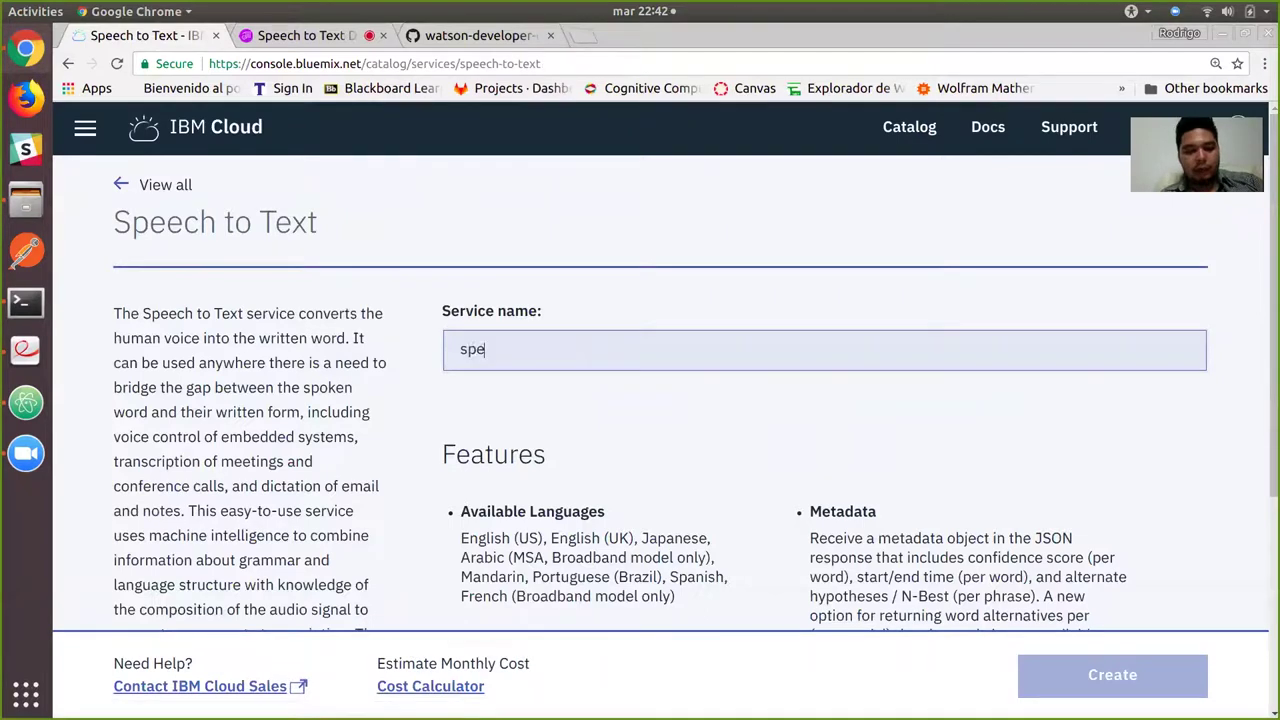
pyautogui.write('ech2text')
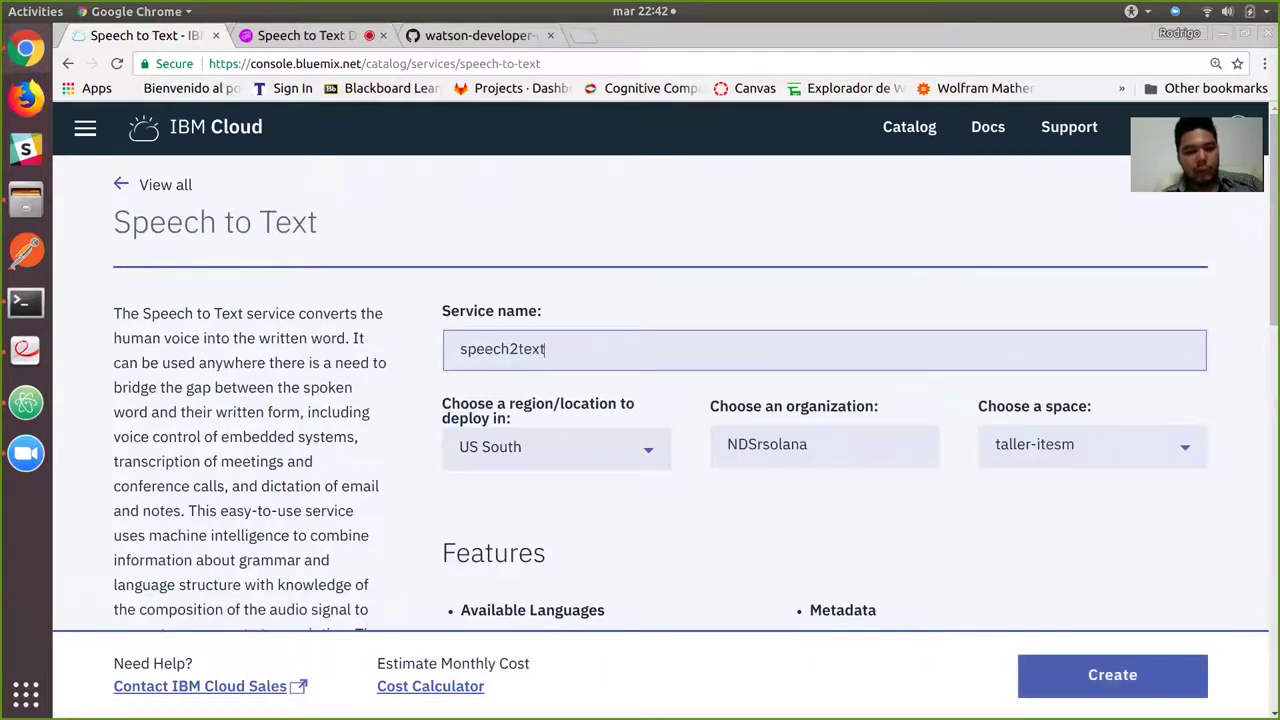
pyautogui.write('-NDS')
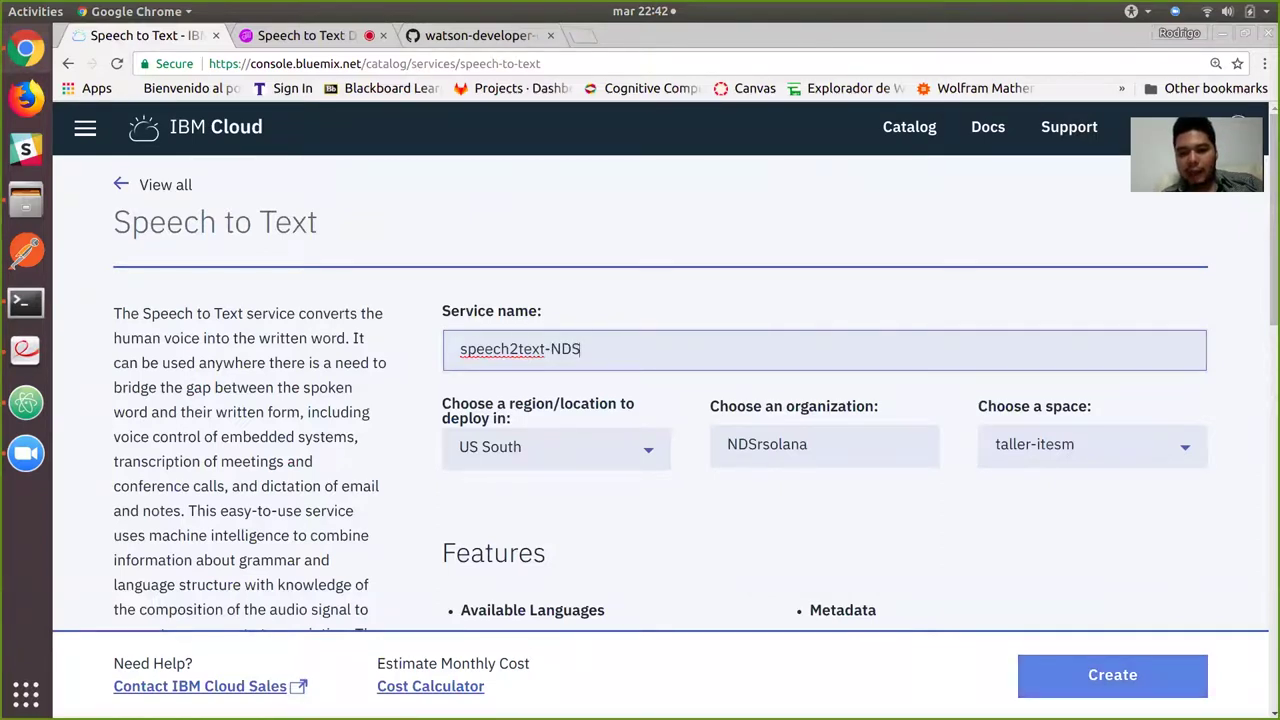
pyautogui.press('Return')
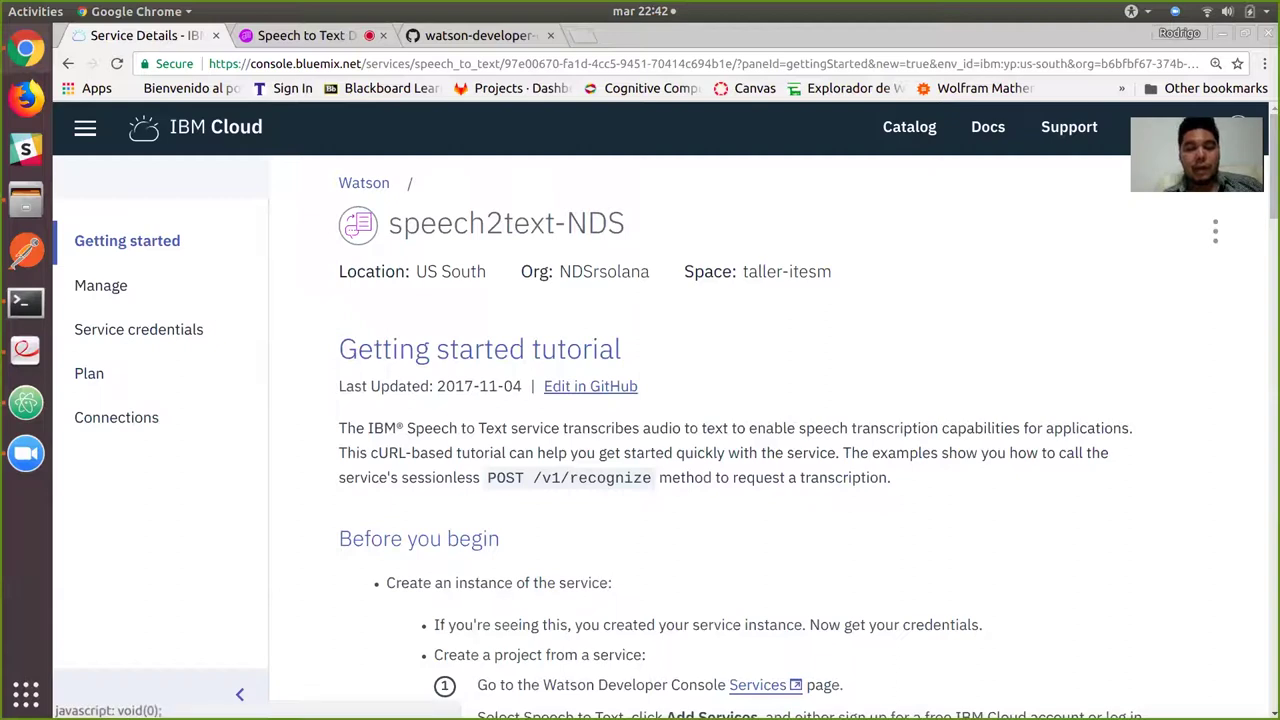
# Open the Service credentials section of speech2text-NDS.
pyautogui.click(138, 329)
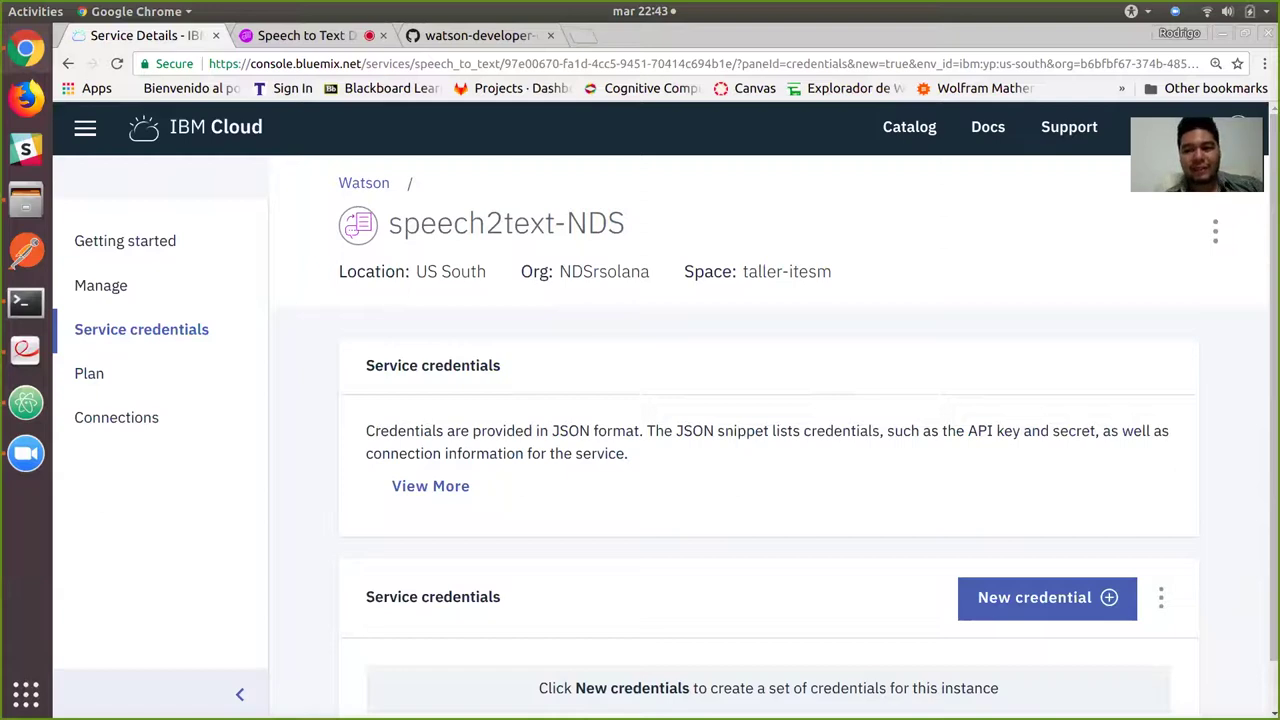
pyautogui.scroll(-1, 768, 500)
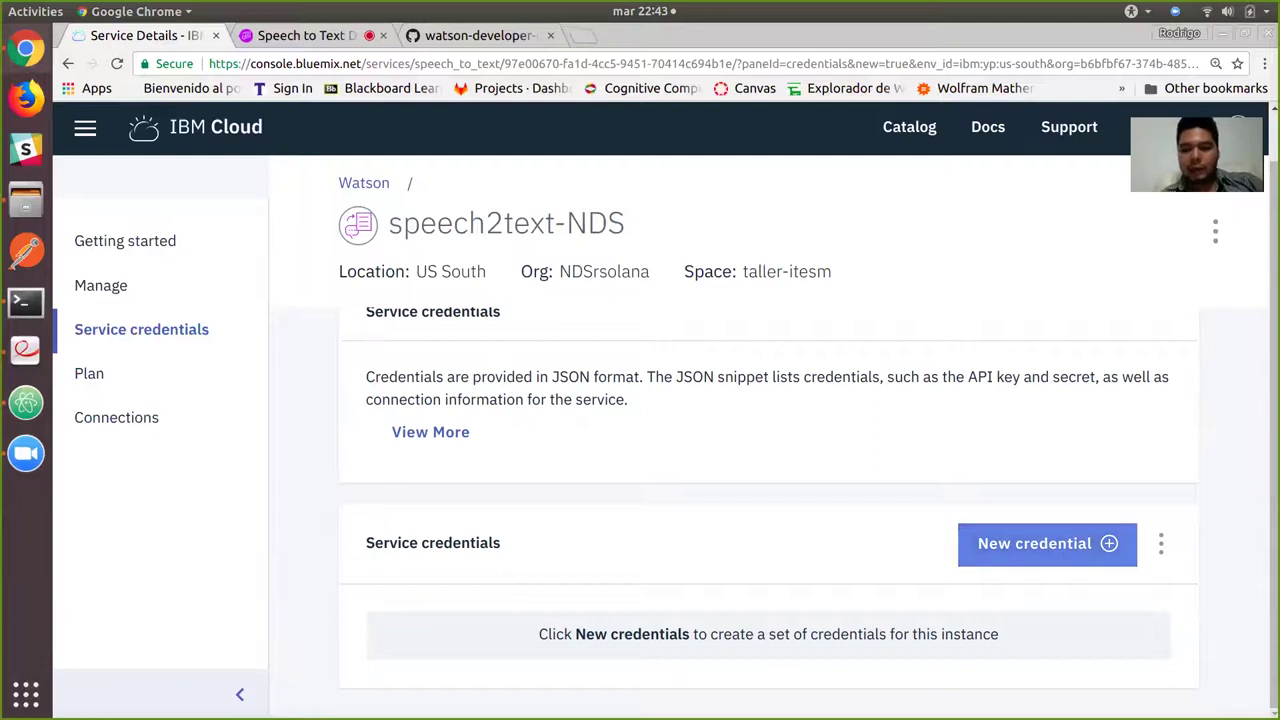
# Add a new credential named speech2text_credentials, accepting the autofilled name.
pyautogui.click(1047, 543)
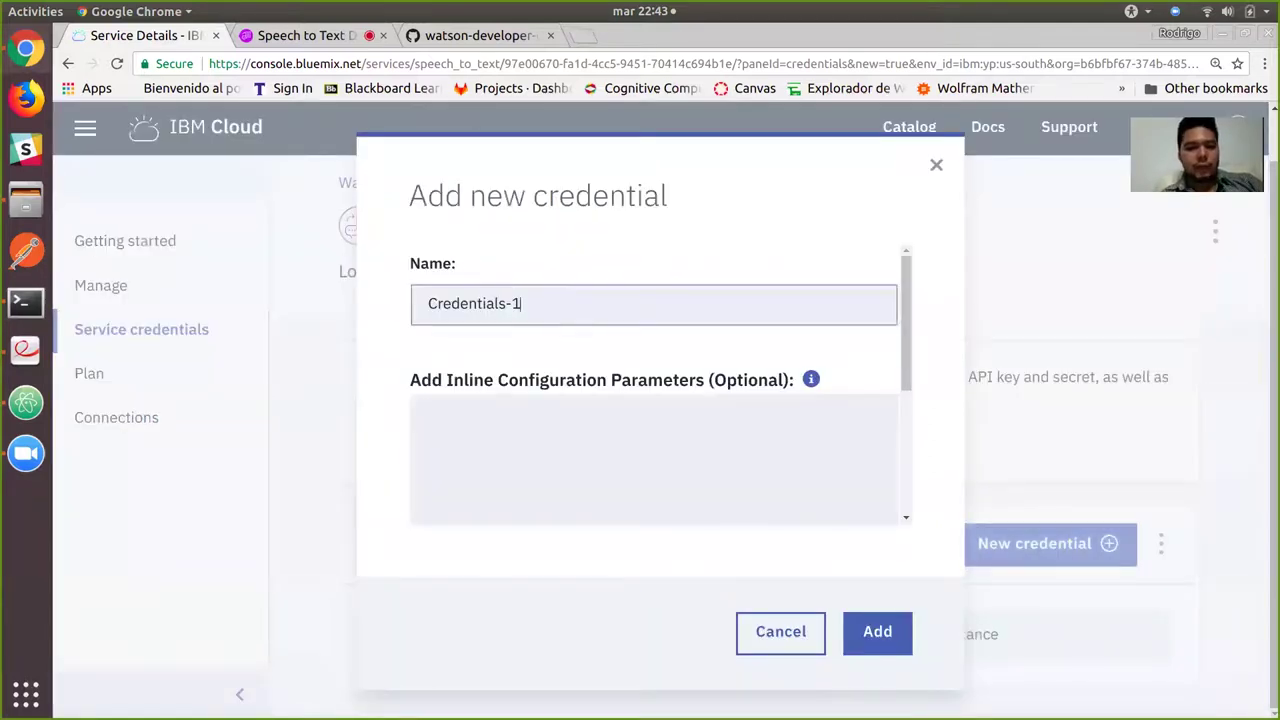
pyautogui.hotkey('ctrl', 'a')
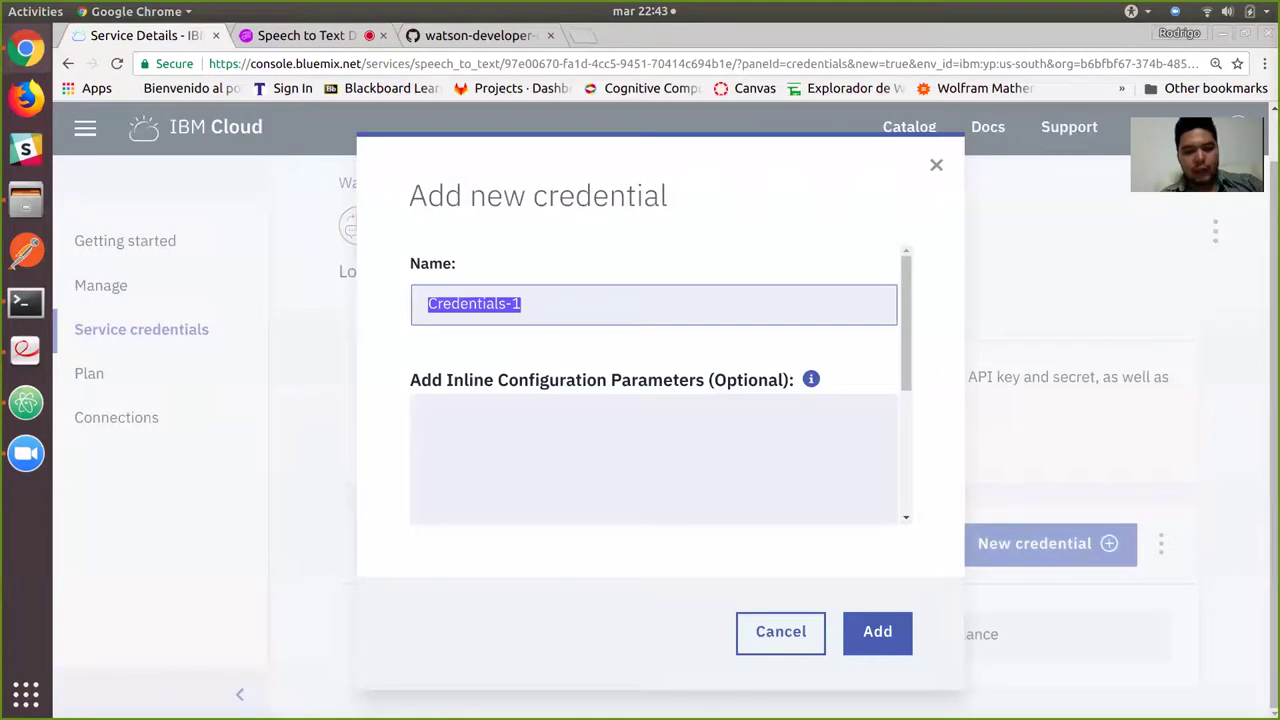
pyautogui.write('speech')
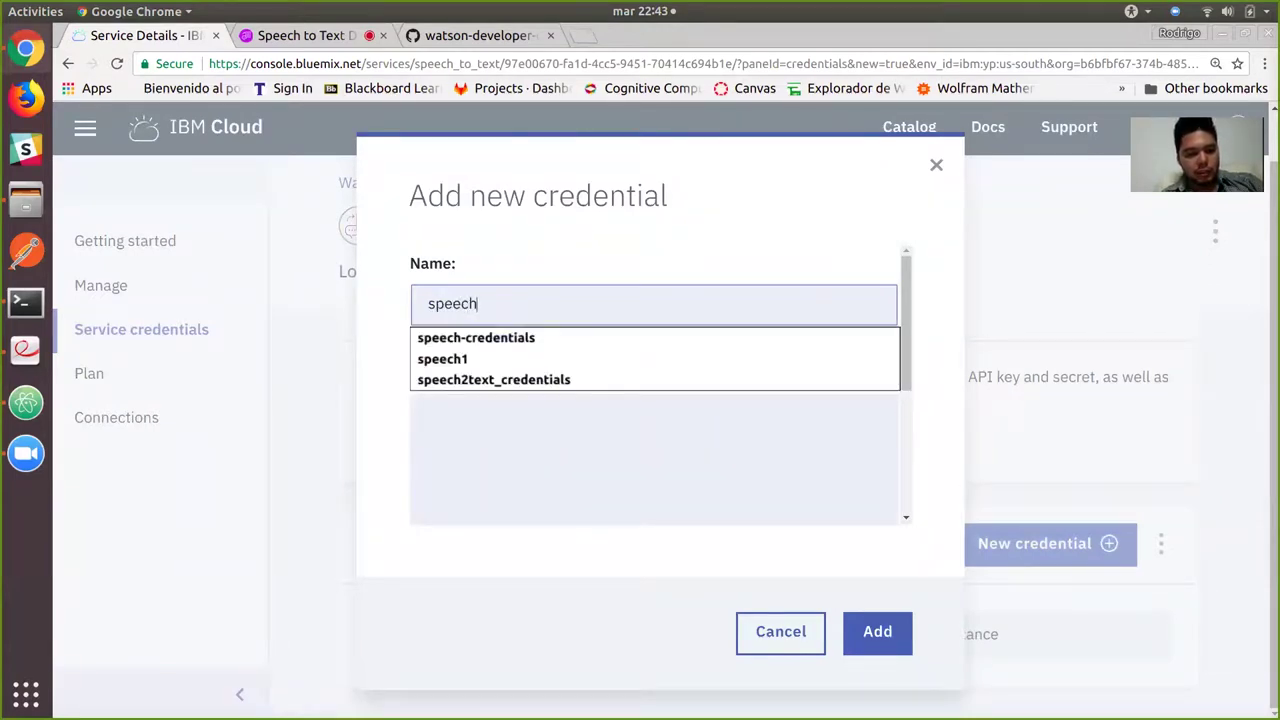
pyautogui.write('2text_')
pyautogui.press('Down')
pyautogui.press('Return')
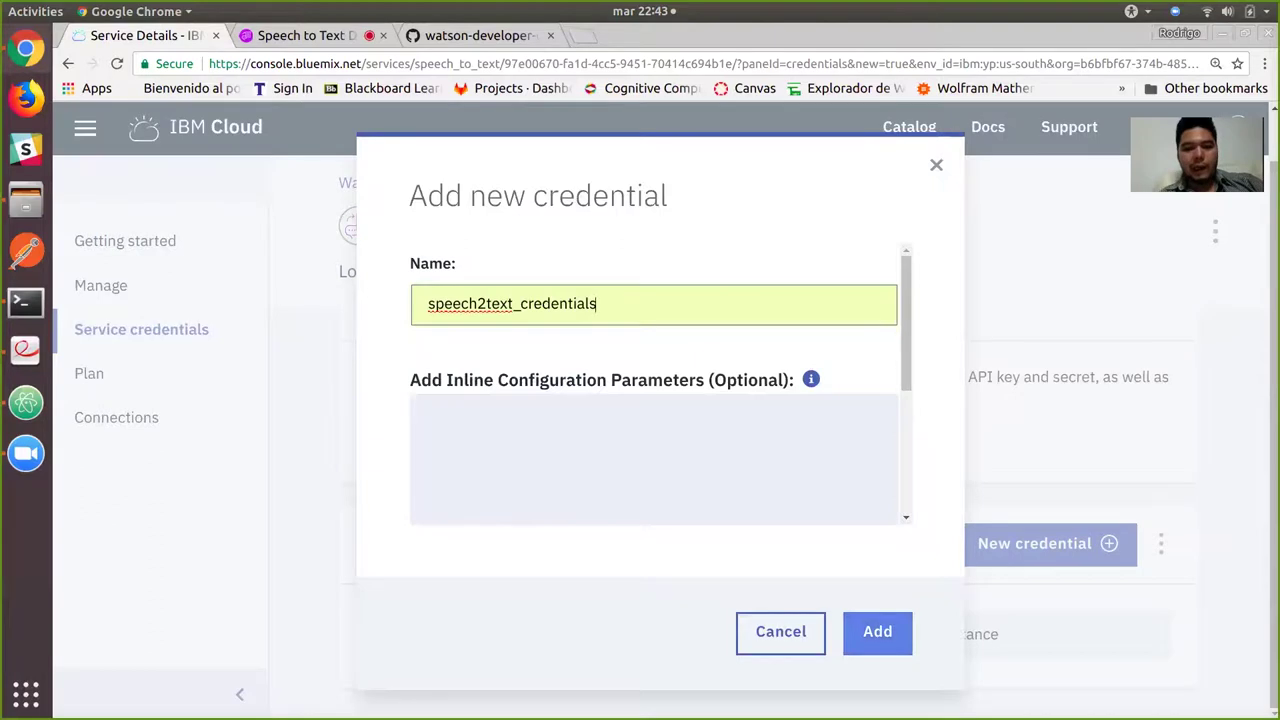
pyautogui.press('Return')
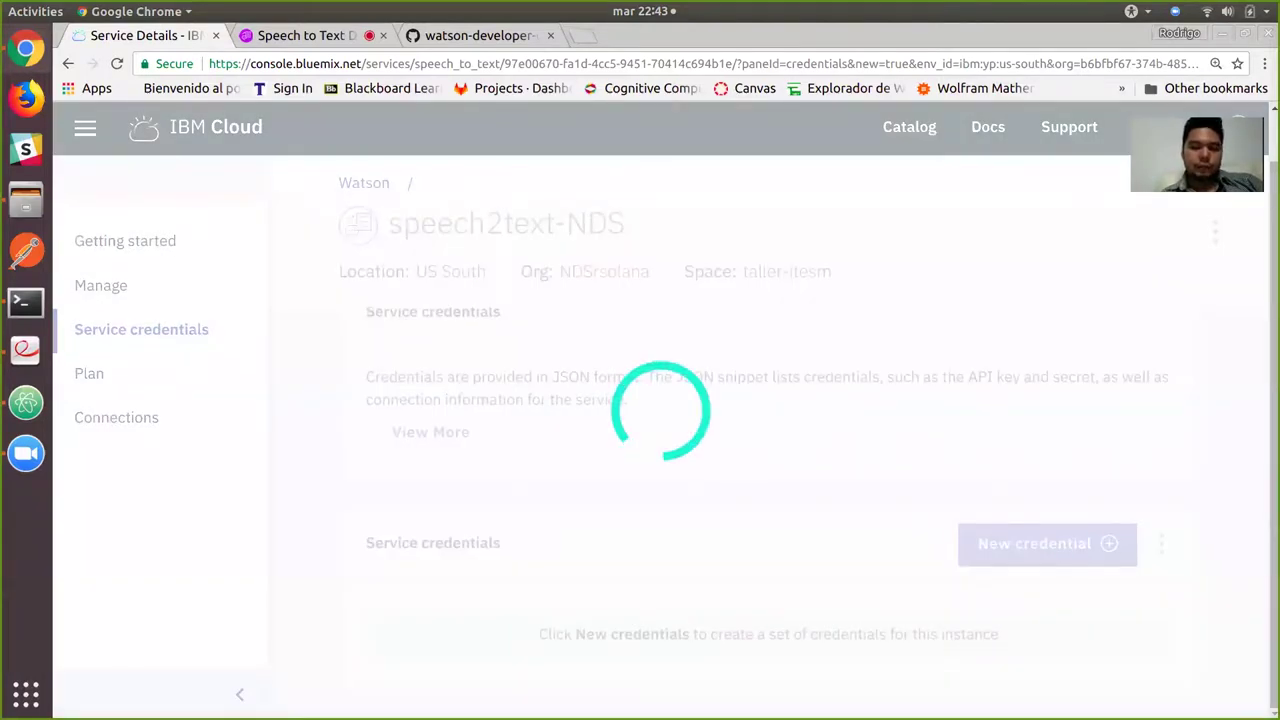
pyautogui.scroll(-2, 768, 450)
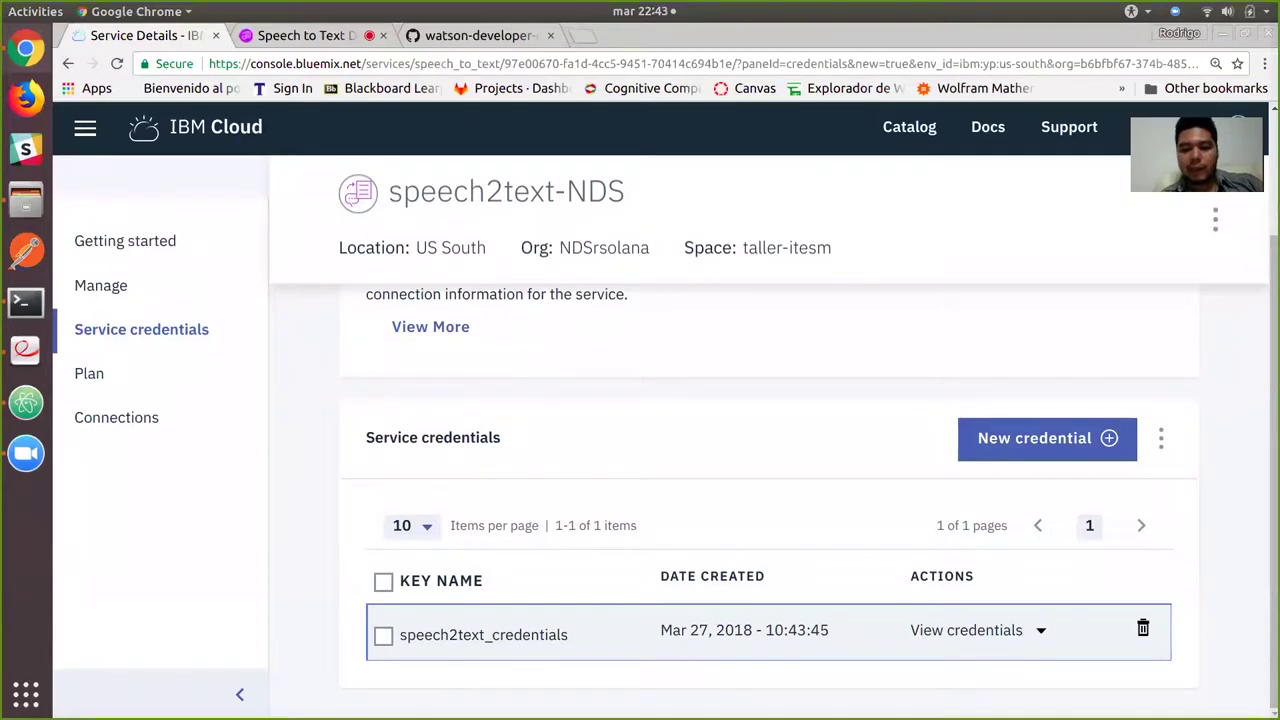
# Reveal the speech2text_credentials JSON and copy its service username for the .env file.
pyautogui.click(975, 630)
pyautogui.scroll(-3, 768, 450)
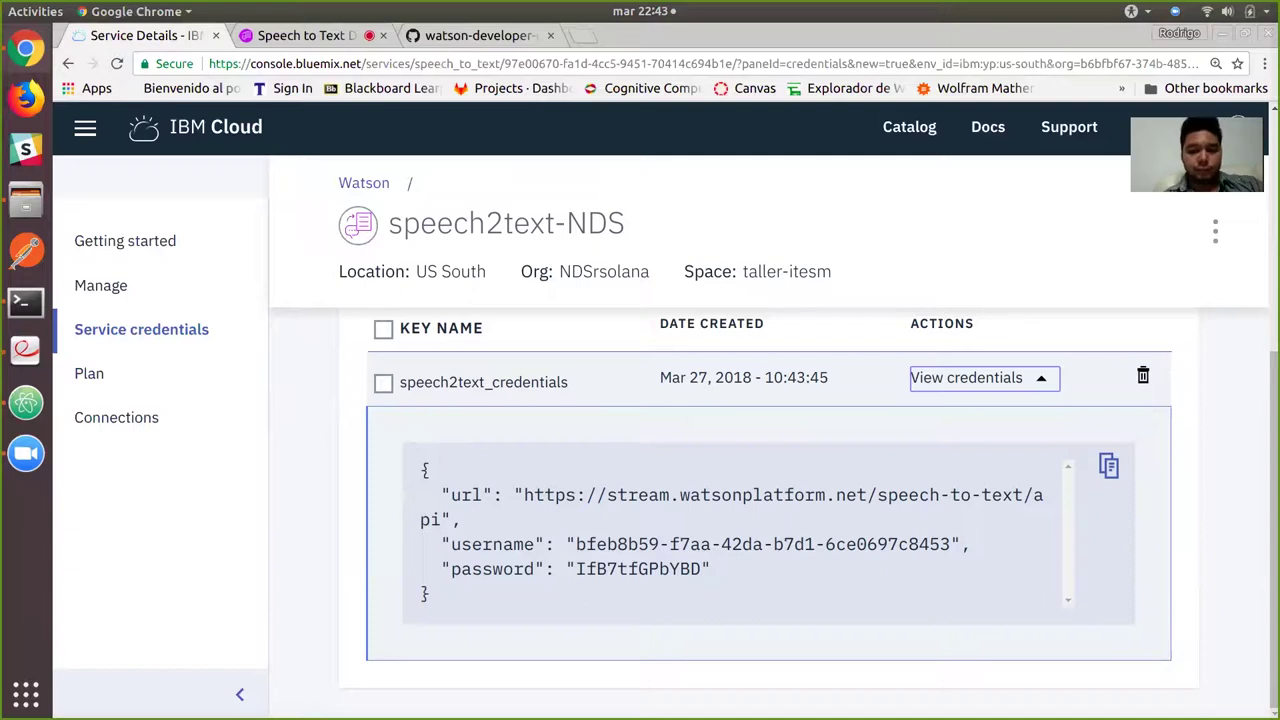
pyautogui.moveTo(576, 544); pyautogui.dragTo(950, 544)
pyautogui.hotkey('ctrl', 'c')
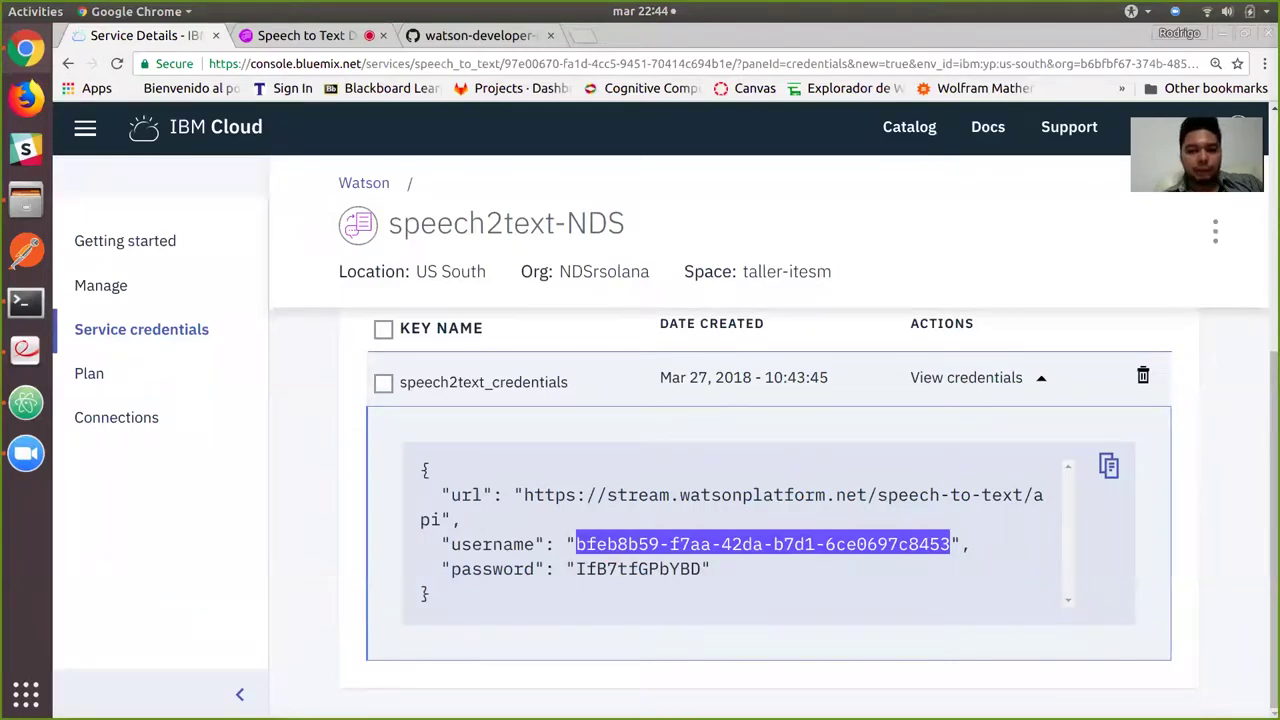
pyautogui.hotkey('alt', 'Tab')
pyautogui.click(572, 99)
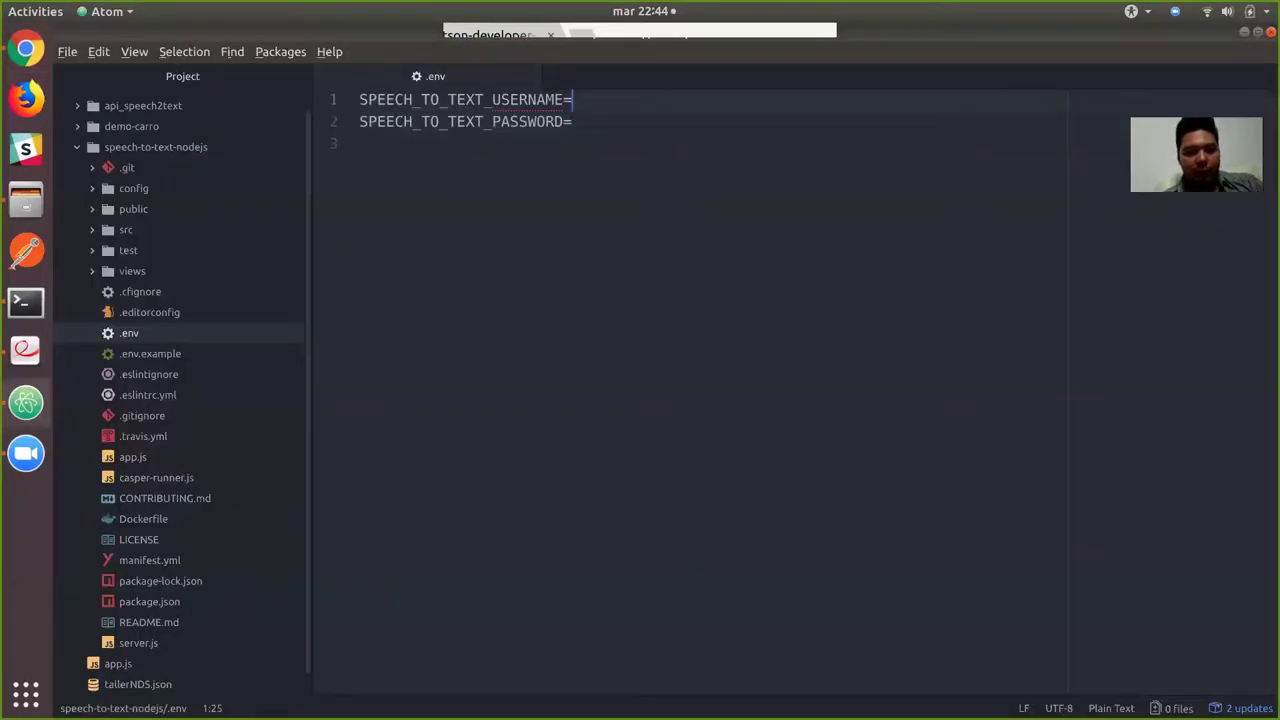
# Fill SPEECH_TO_TEXT_USERNAME and SPEECH_TO_TEXT_PASSWORD in .env with the copied credentials and save.
pyautogui.hotkey('ctrl', 'v')
pyautogui.click(572, 121)
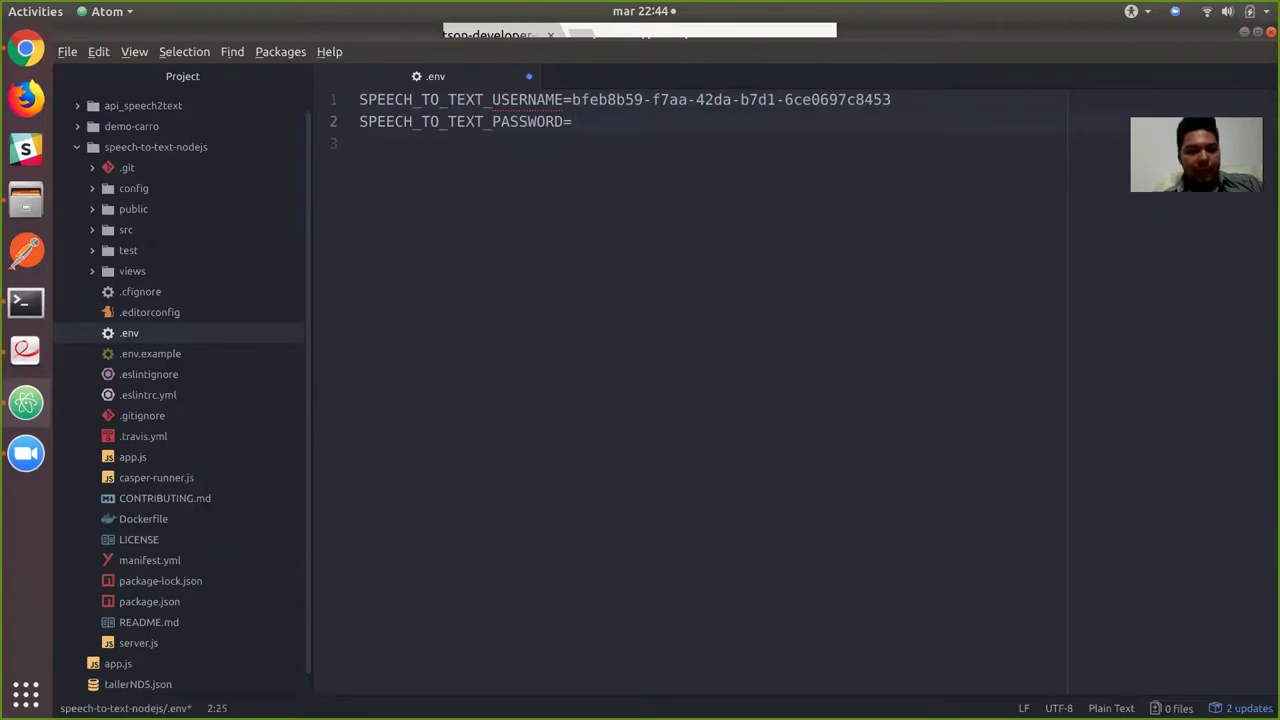
pyautogui.hotkey('alt', 'Tab')
pyautogui.moveTo(576, 569); pyautogui.dragTo(701, 569)
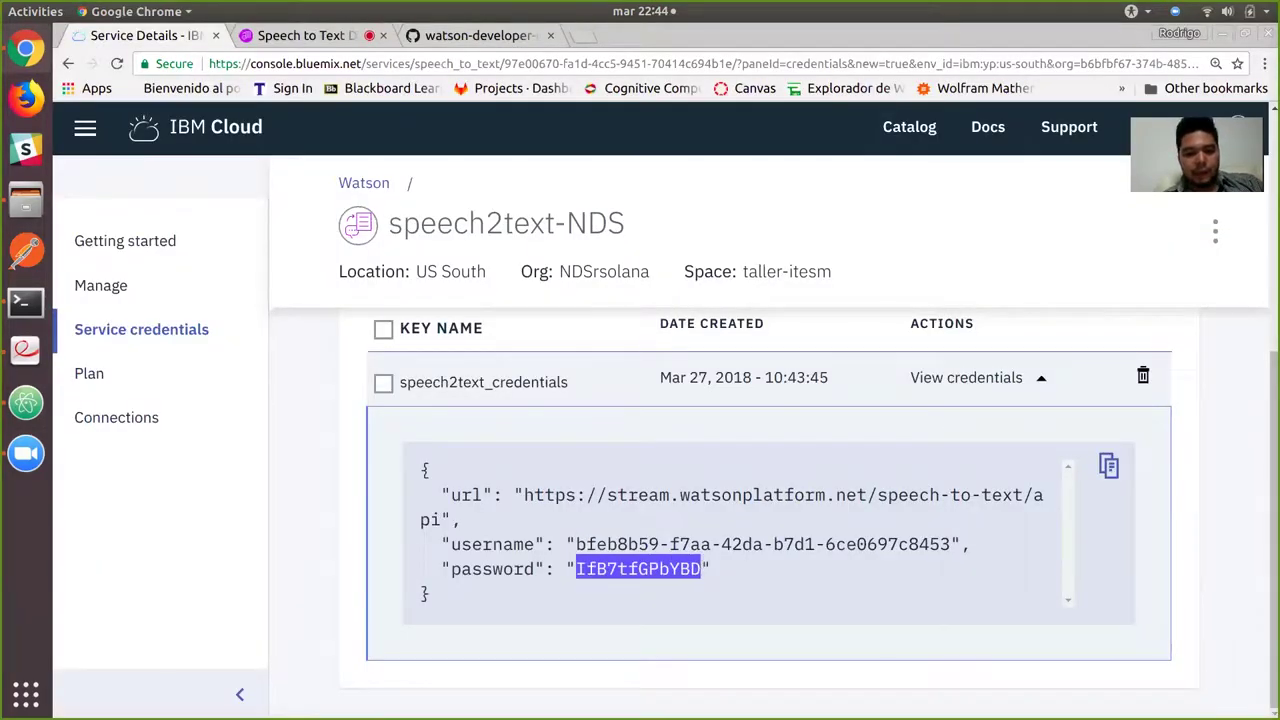
pyautogui.hotkey('ctrl', 'c')
pyautogui.hotkey('alt', 'Tab')
pyautogui.hotkey('ctrl', 'v')
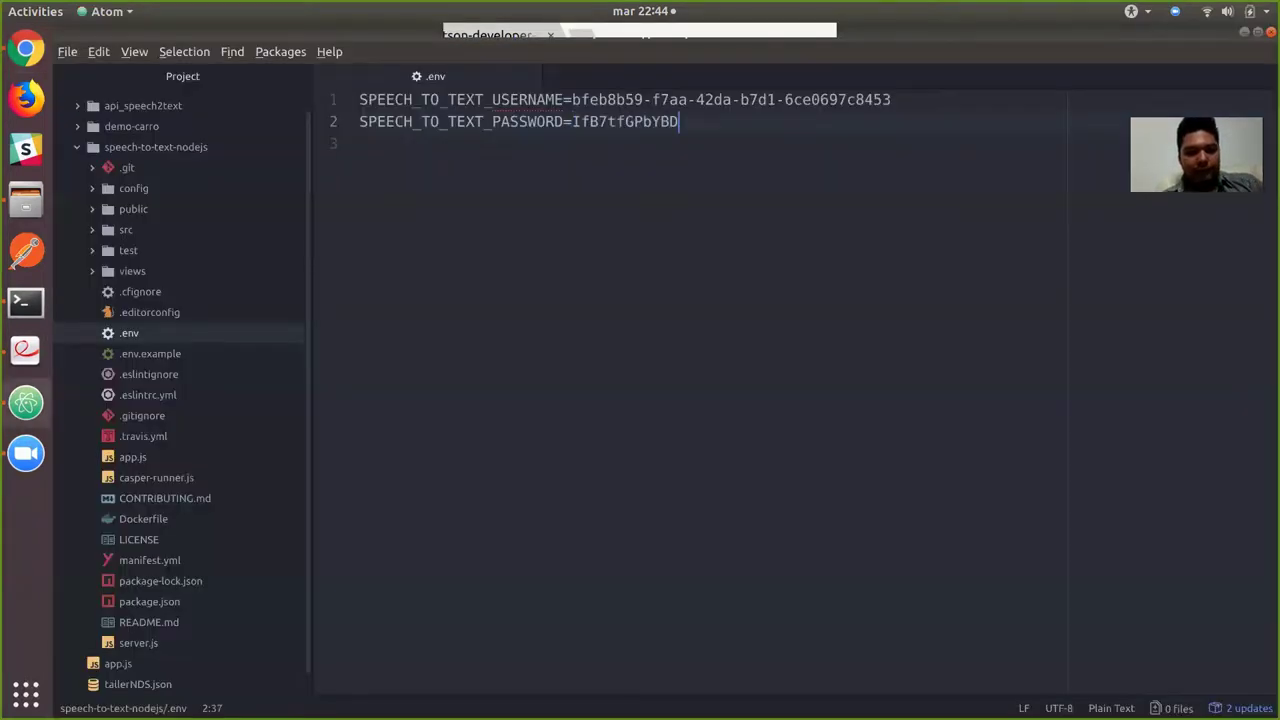
pyautogui.hotkey('ctrl', 's')
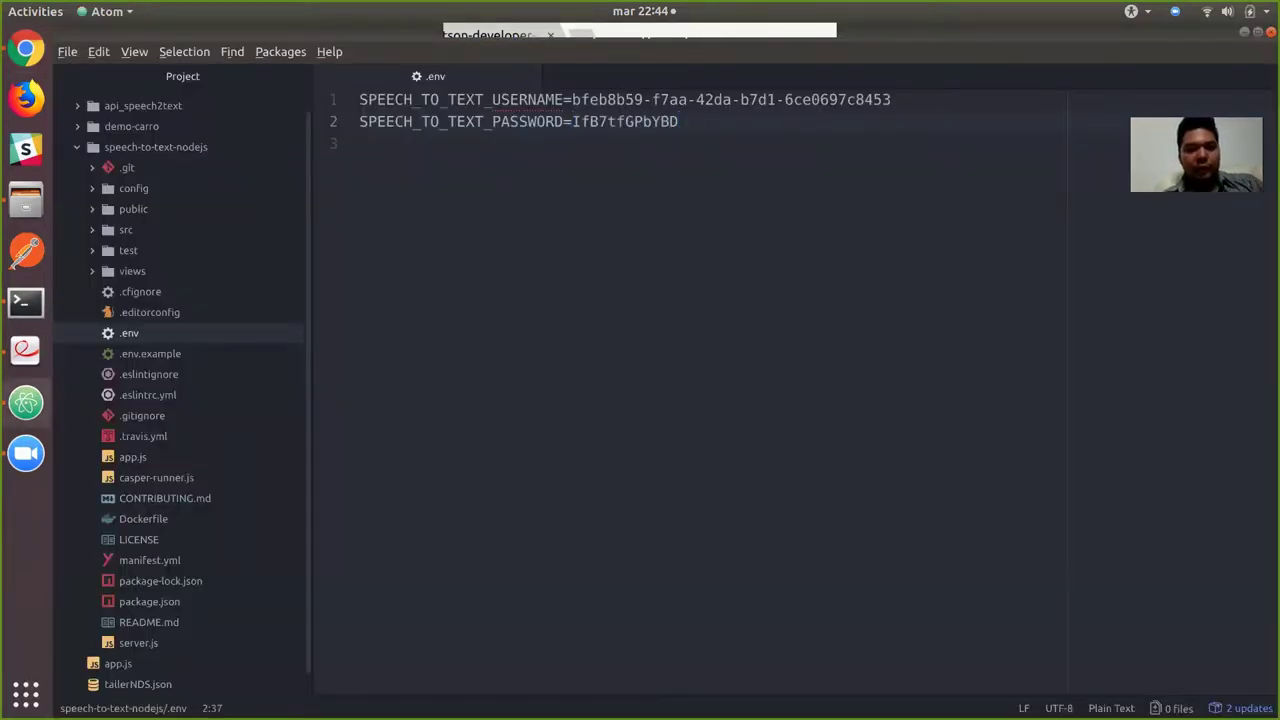
pyautogui.hotkey('alt', 'Tab')
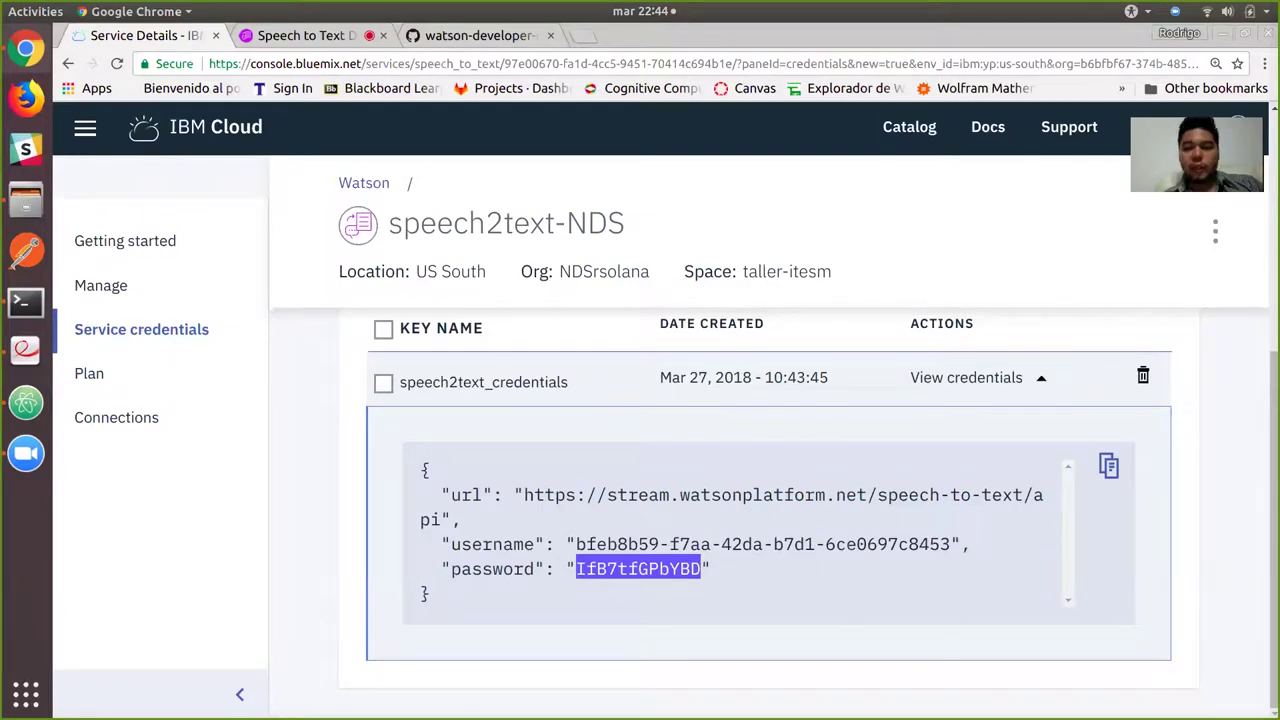
# Change into speech-to-text-nodejs and run npm install, adding 872 packages.
pyautogui.hotkey('alt', 'Tab')
pyautogui.hotkey('alt', 'Tab')
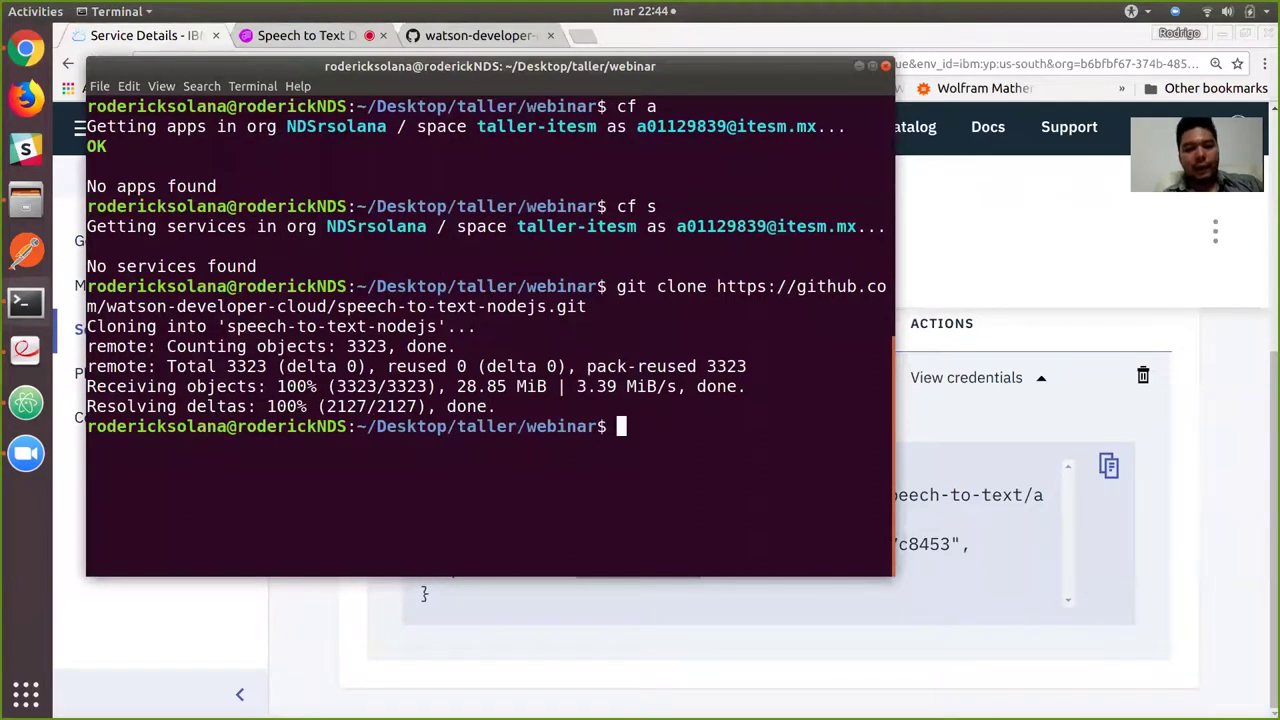
pyautogui.write('npm install')
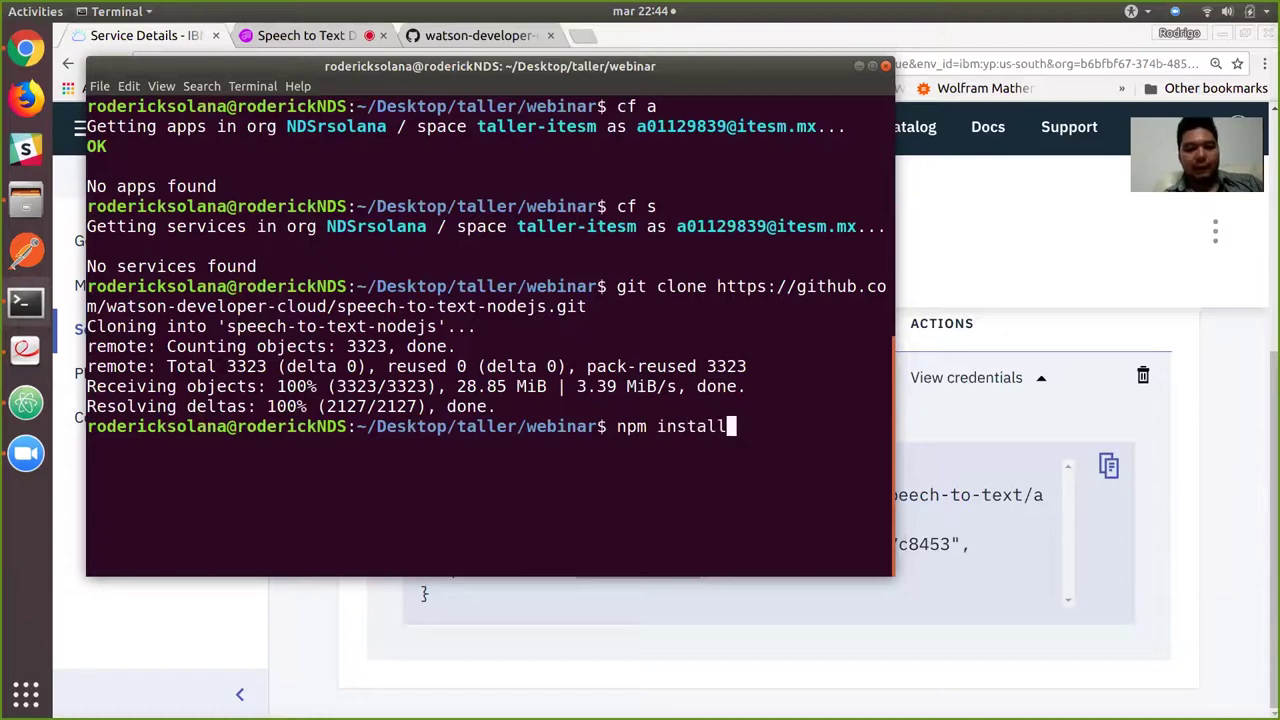
pyautogui.press('BackSpace')
pyautogui.press('BackSpace')
pyautogui.press('BackSpace')
pyautogui.press('BackSpace')
pyautogui.press('BackSpace')
pyautogui.press('BackSpace')
pyautogui.press('BackSpace')
pyautogui.press('BackSpace')
pyautogui.press('BackSpace')
pyautogui.press('BackSpace')
pyautogui.press('BackSpace')
pyautogui.write('cd')
pyautogui.press('Tab')
pyautogui.press('Tab')
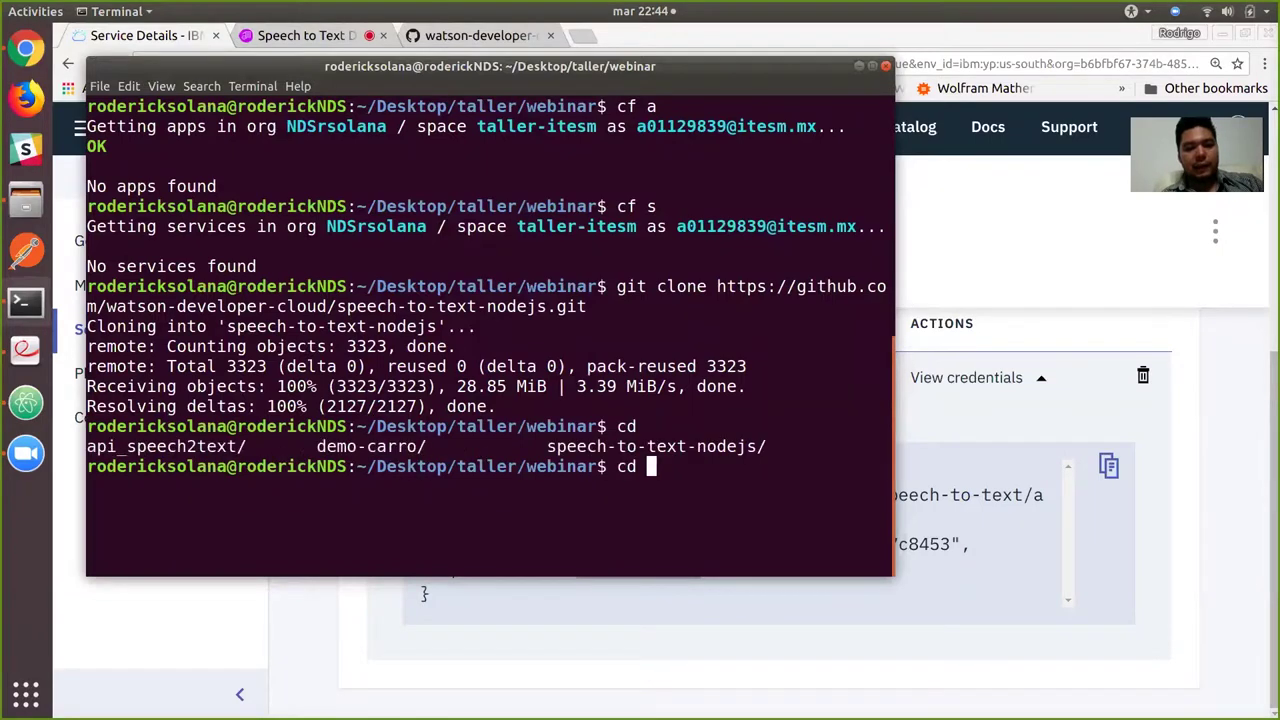
pyautogui.write('sp')
pyautogui.press('Tab')
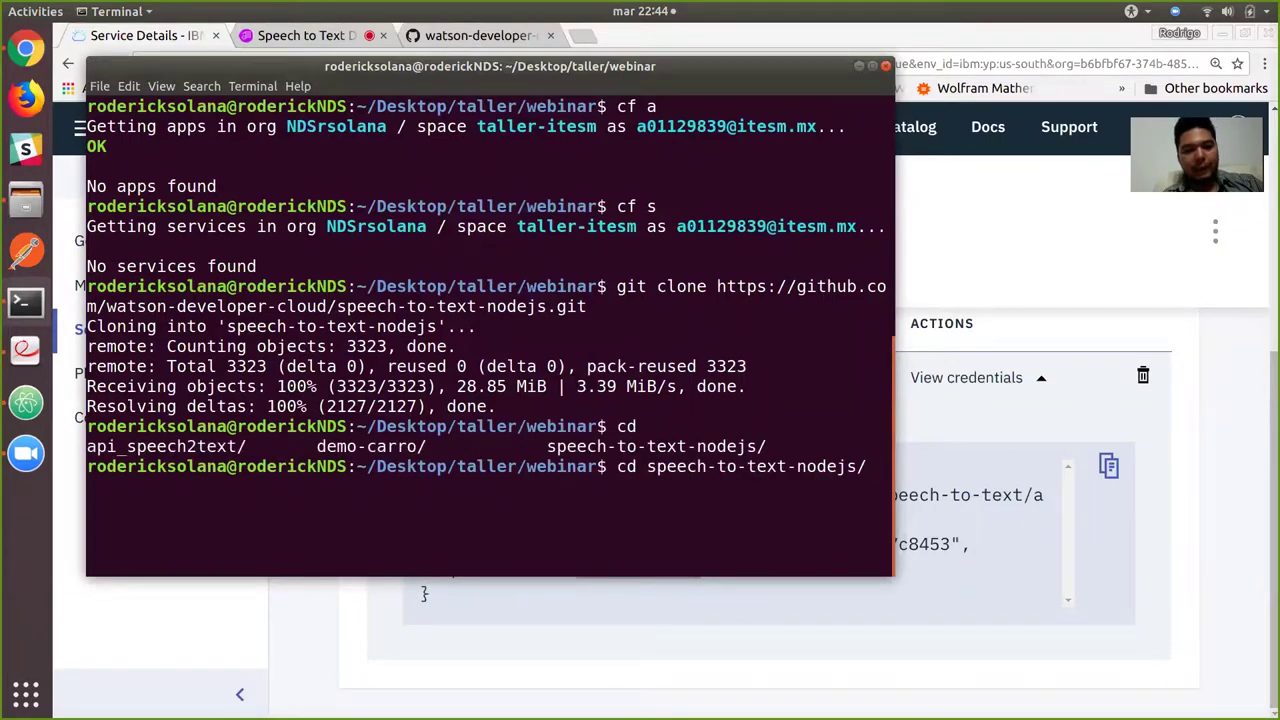
pyautogui.press('Return')
pyautogui.write('n')
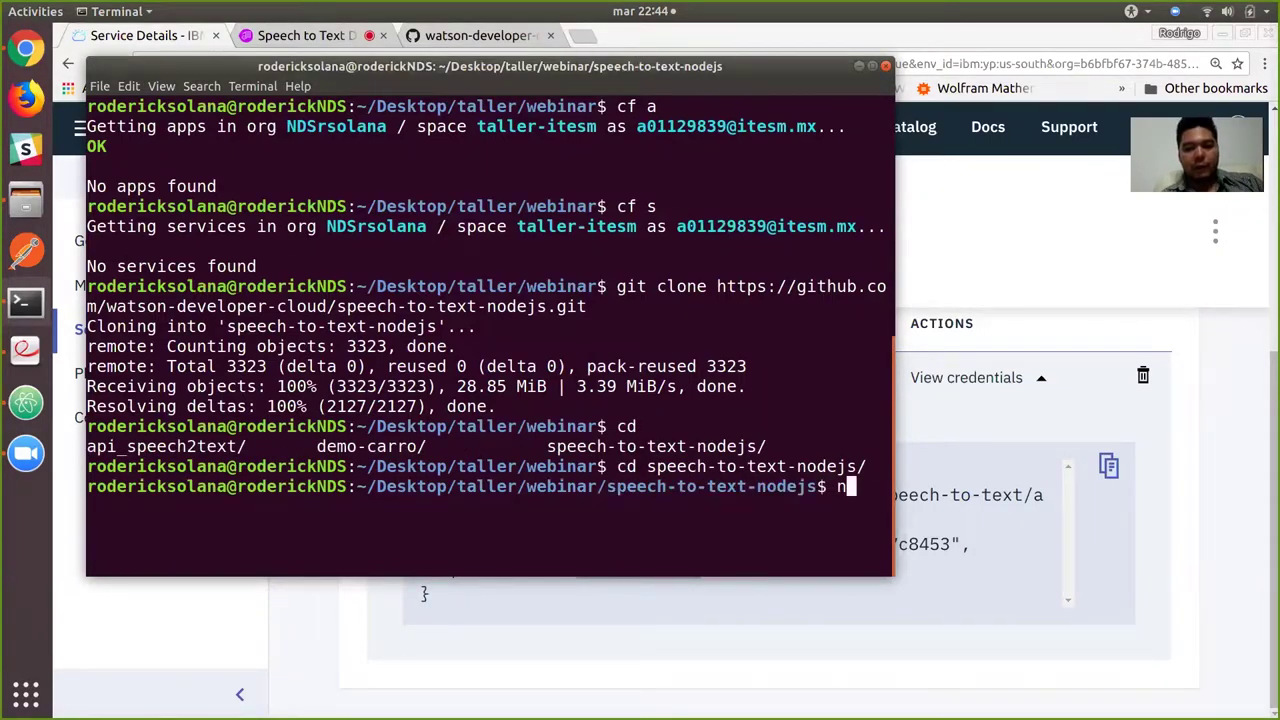
pyautogui.write('pm install')
pyautogui.press('Return')
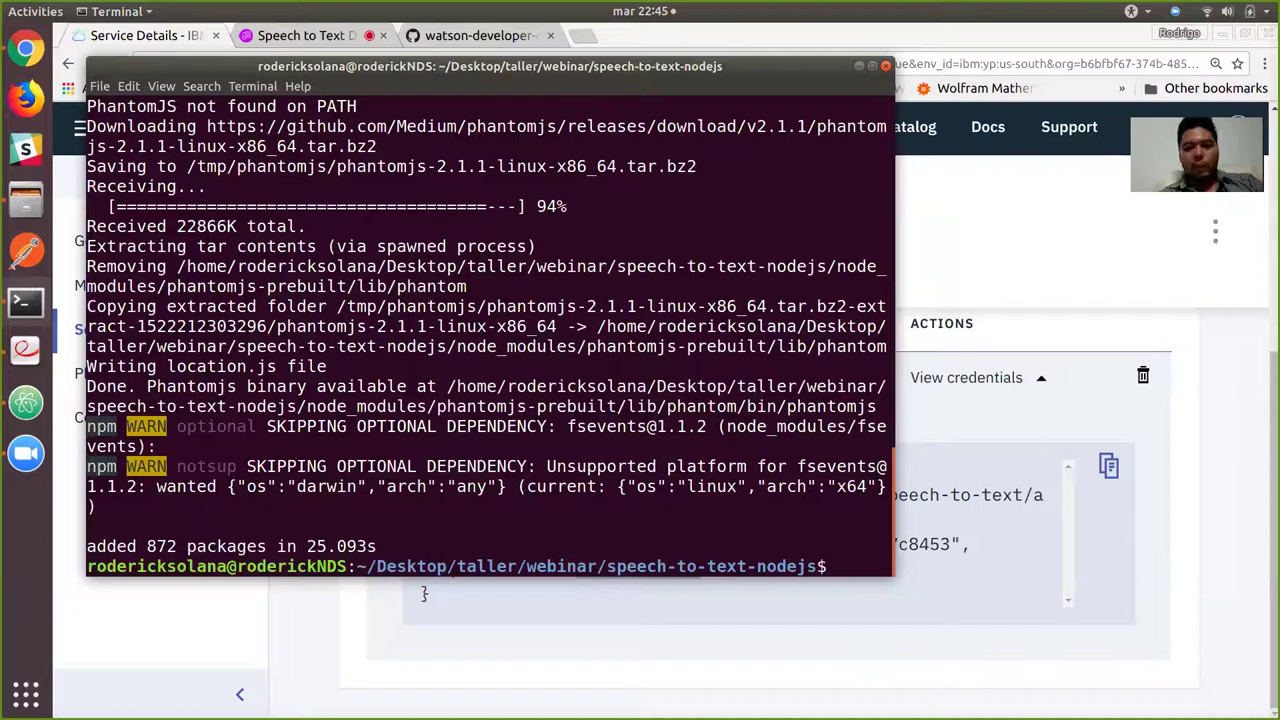
# Bring up the speech-to-text-nodejs GitHub README at its npm install / npm start setup steps.
pyautogui.hotkey('alt', 'Tab')
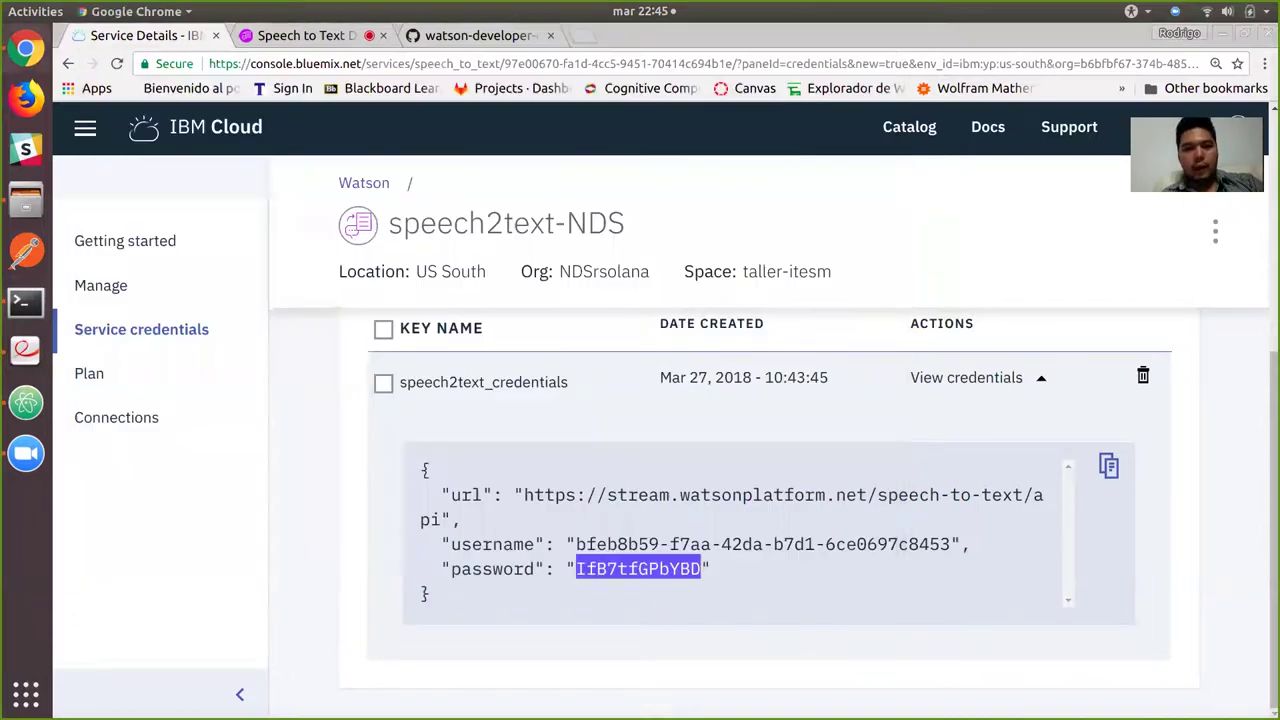
pyautogui.hotkey('ctrl', '3')
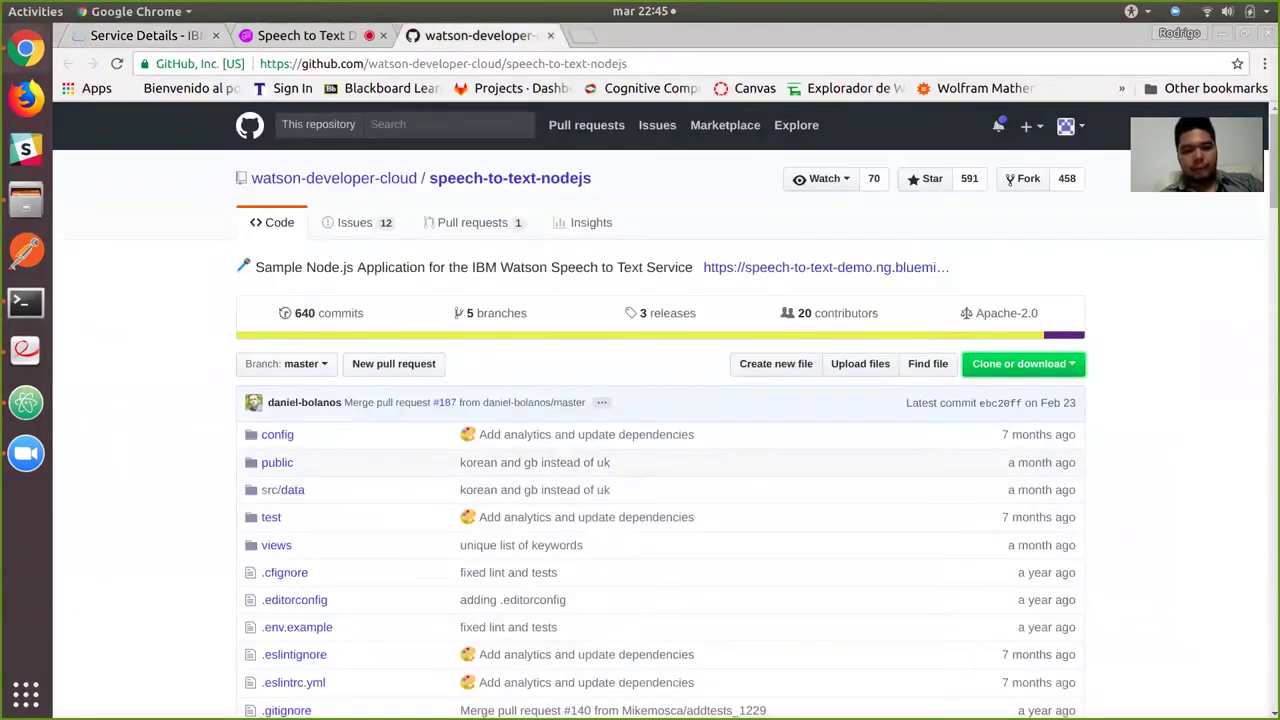
pyautogui.scroll(-10, 660, 410)
pyautogui.scroll(-15, 660, 410)
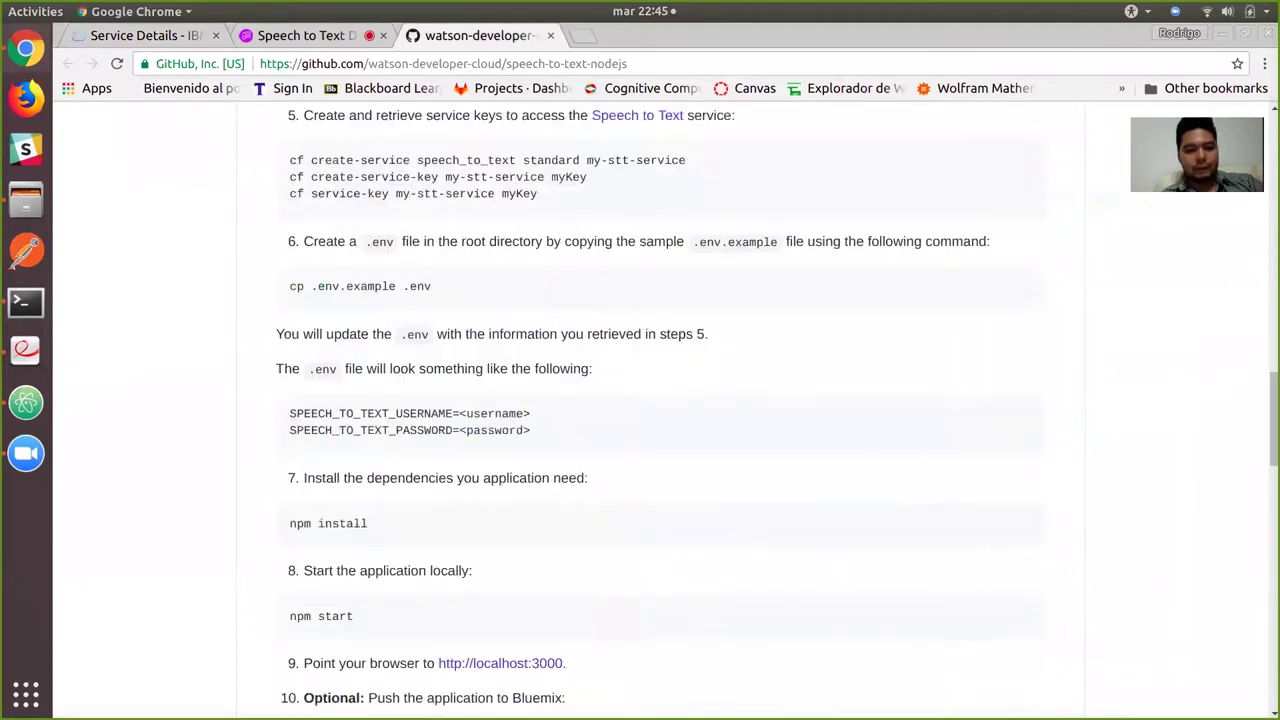
pyautogui.scroll(-2, 660, 410)
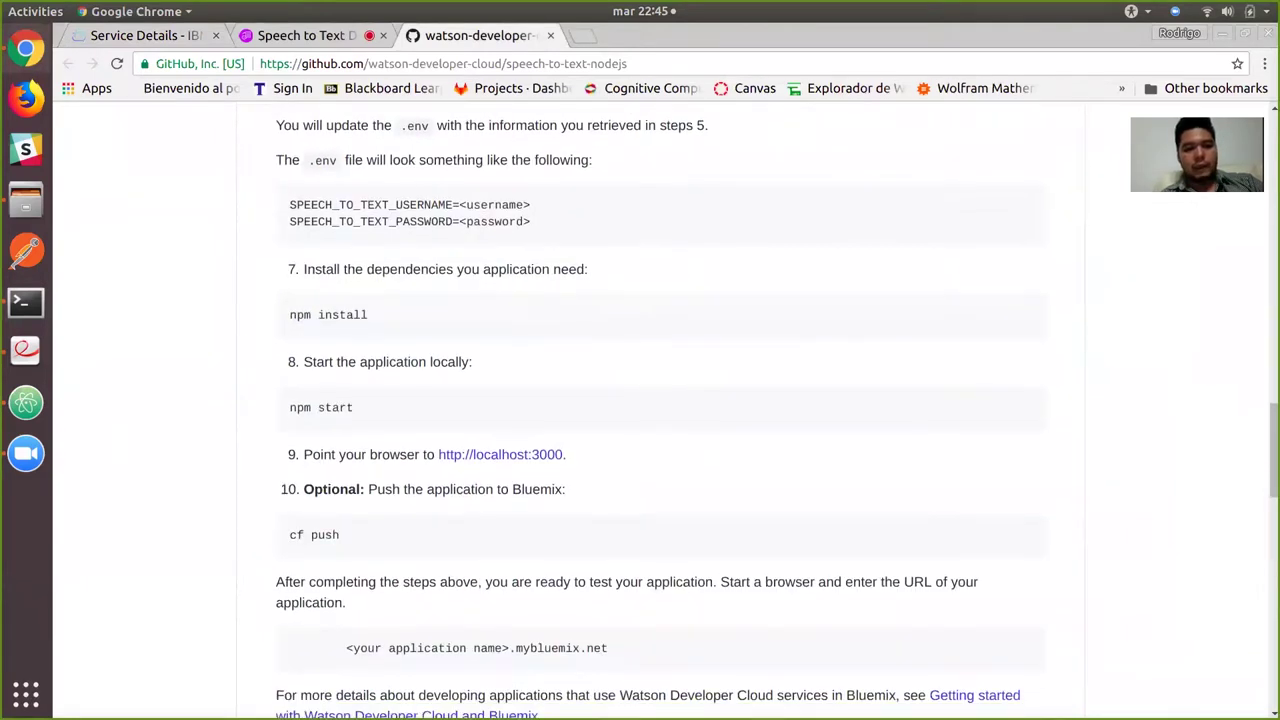
pyautogui.moveTo(354, 407); pyautogui.dragTo(288, 407)
pyautogui.click(288, 407)
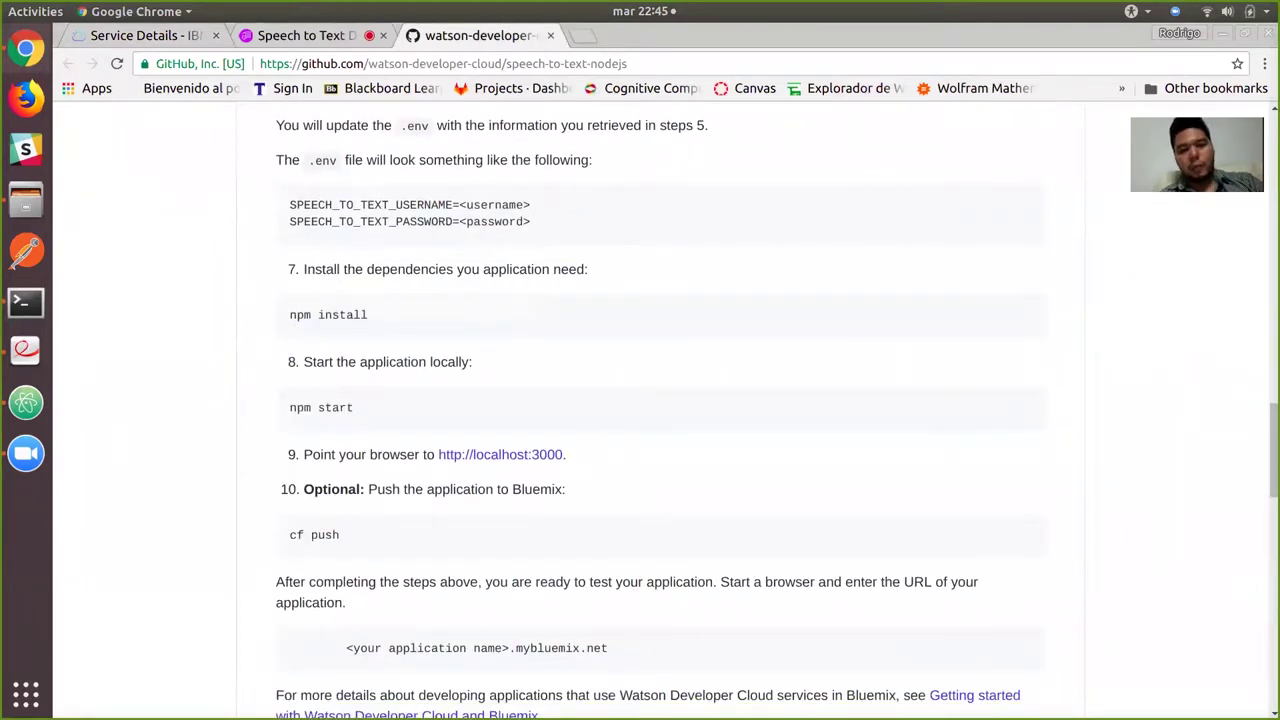
# Run nodemon server.js so the app listens on port 3000.
pyautogui.hotkey('alt', 'Tab')
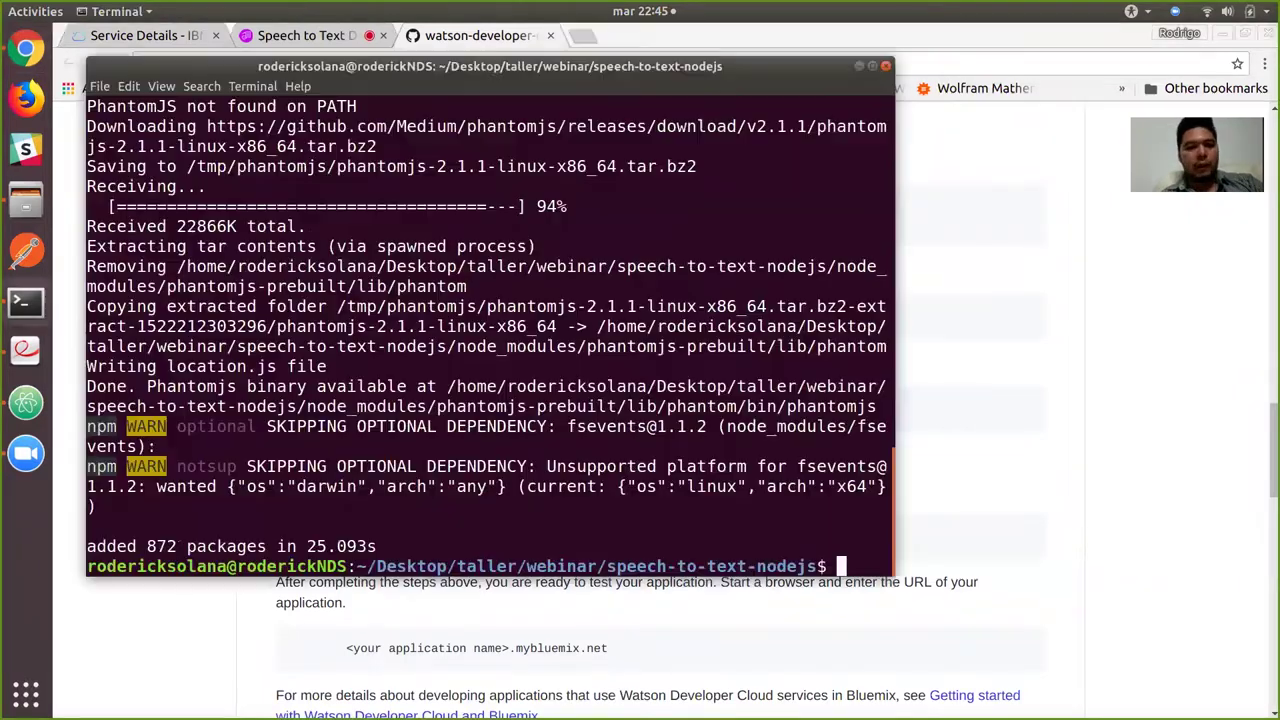
pyautogui.write('nodemon')
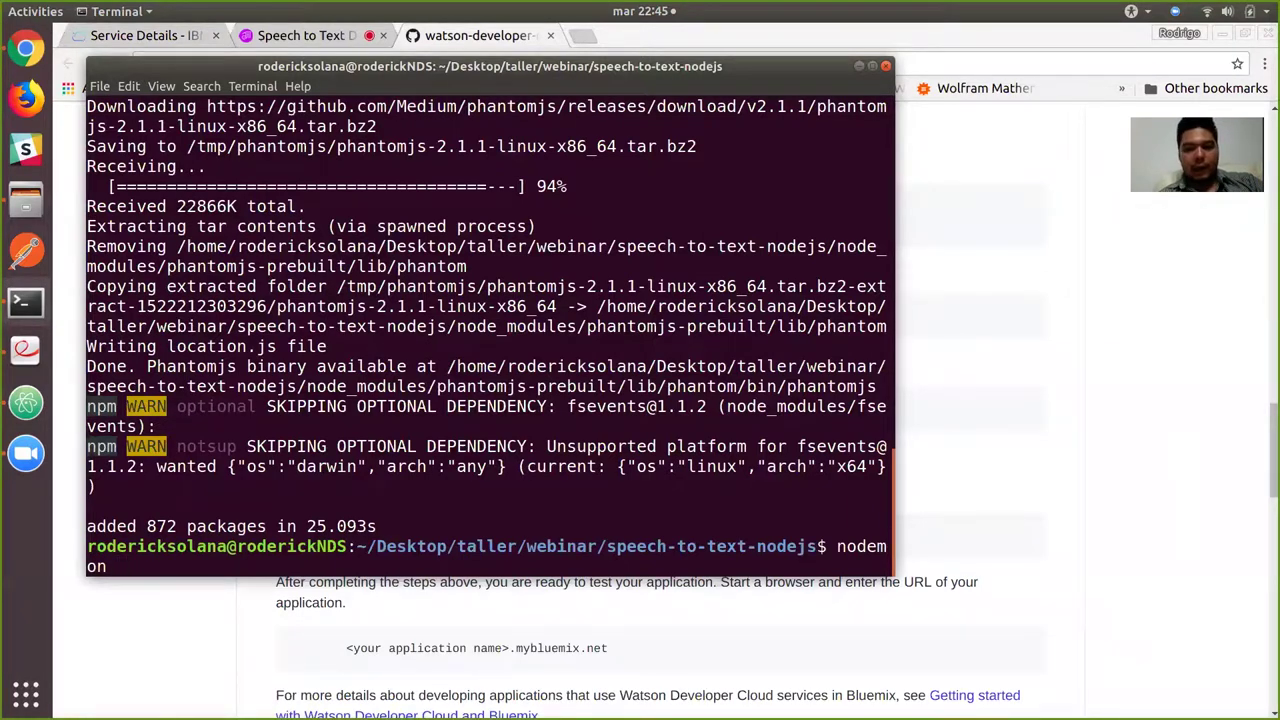
pyautogui.write(' server.js')
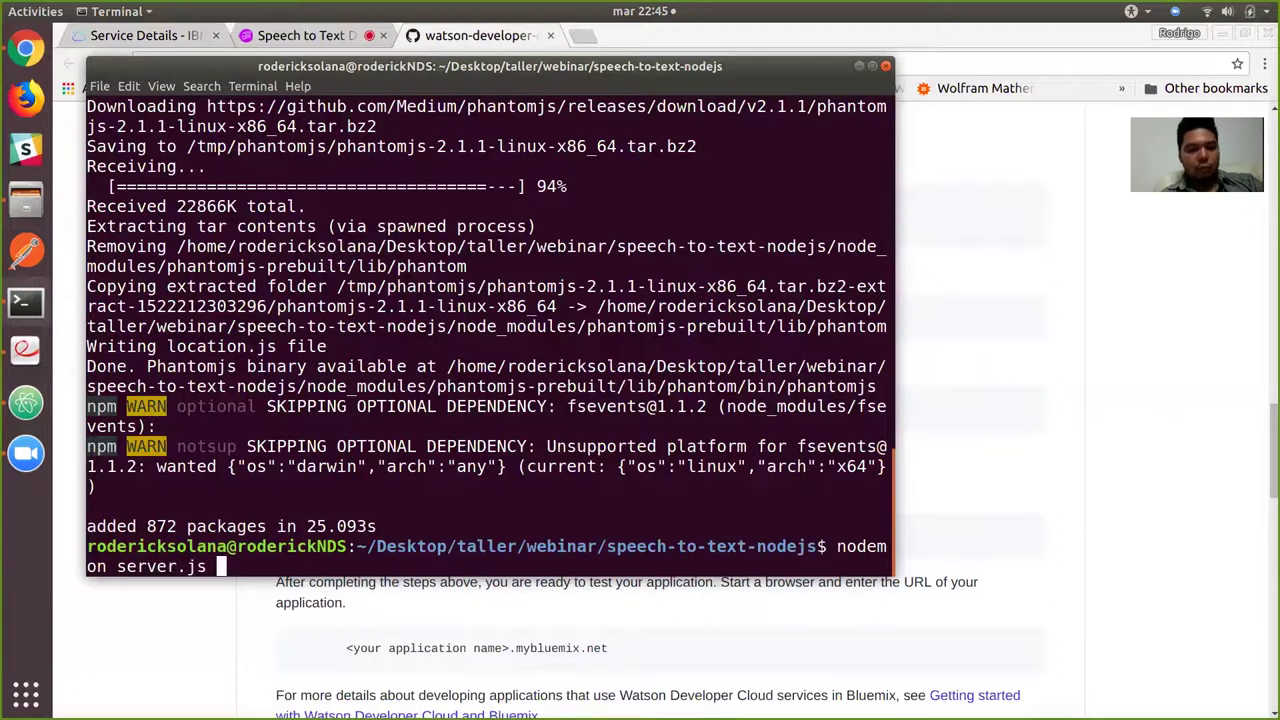
pyautogui.press('Return')
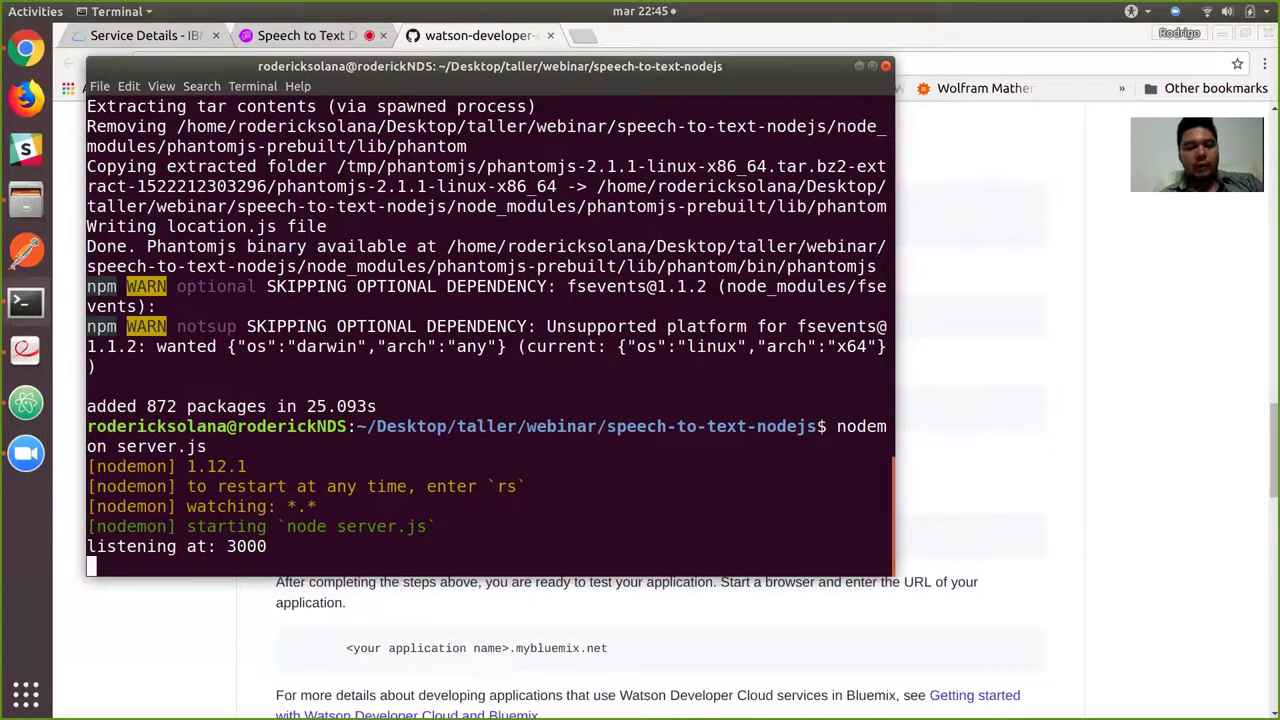
pyautogui.hotkey('alt', 'Tab')
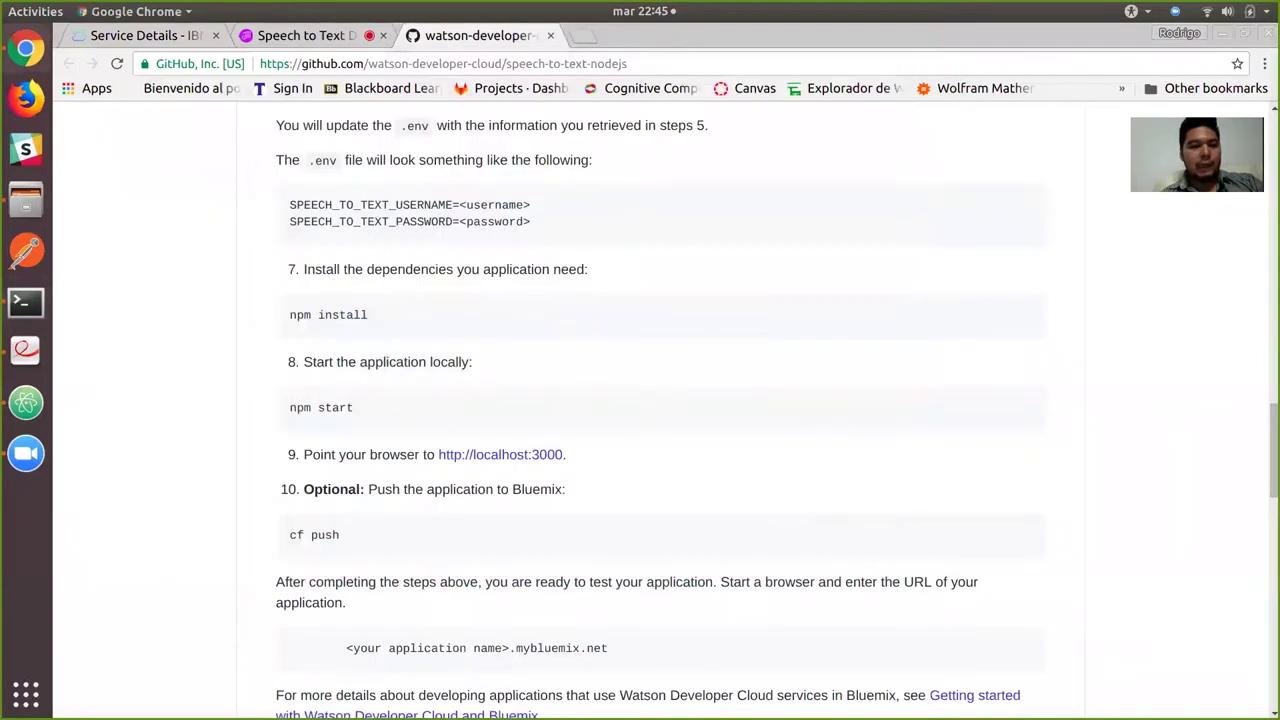
pyautogui.hotkey('ctrl', 't')
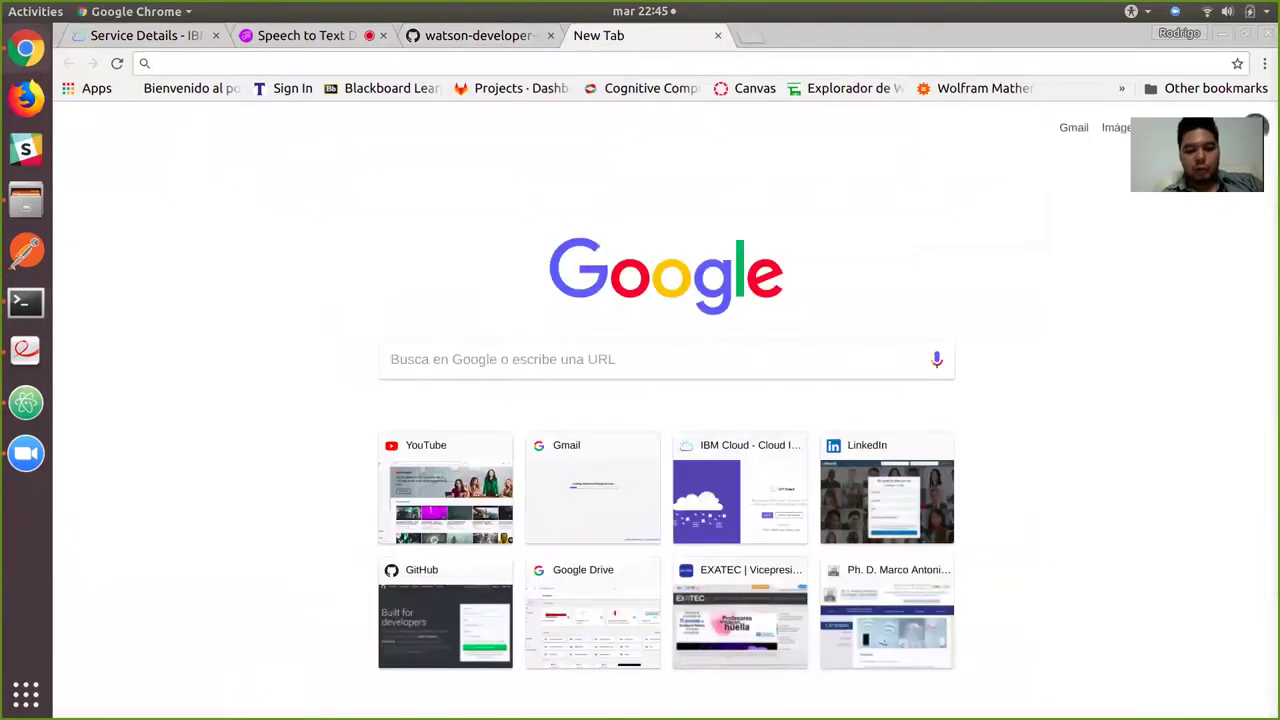
# Load localhost:3000, close the hosted demo tab, and scroll to Transcribe Audio.
pyautogui.write('lo')
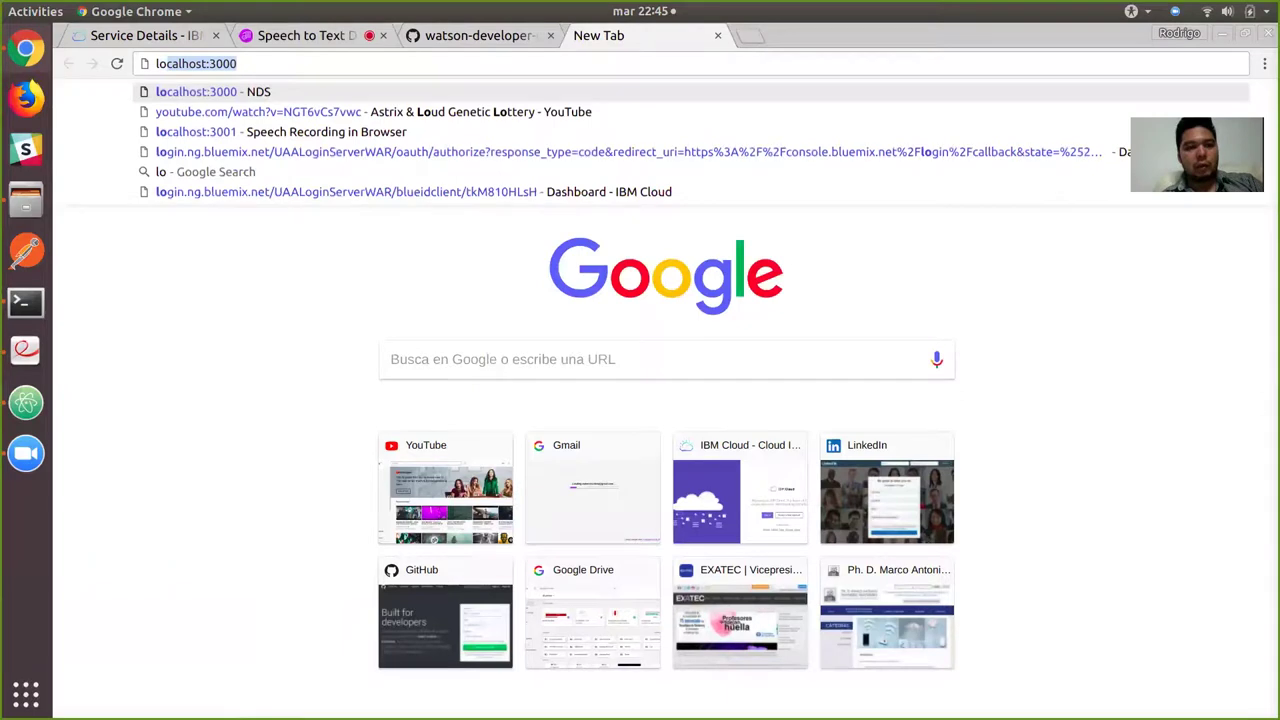
pyautogui.press('Right')
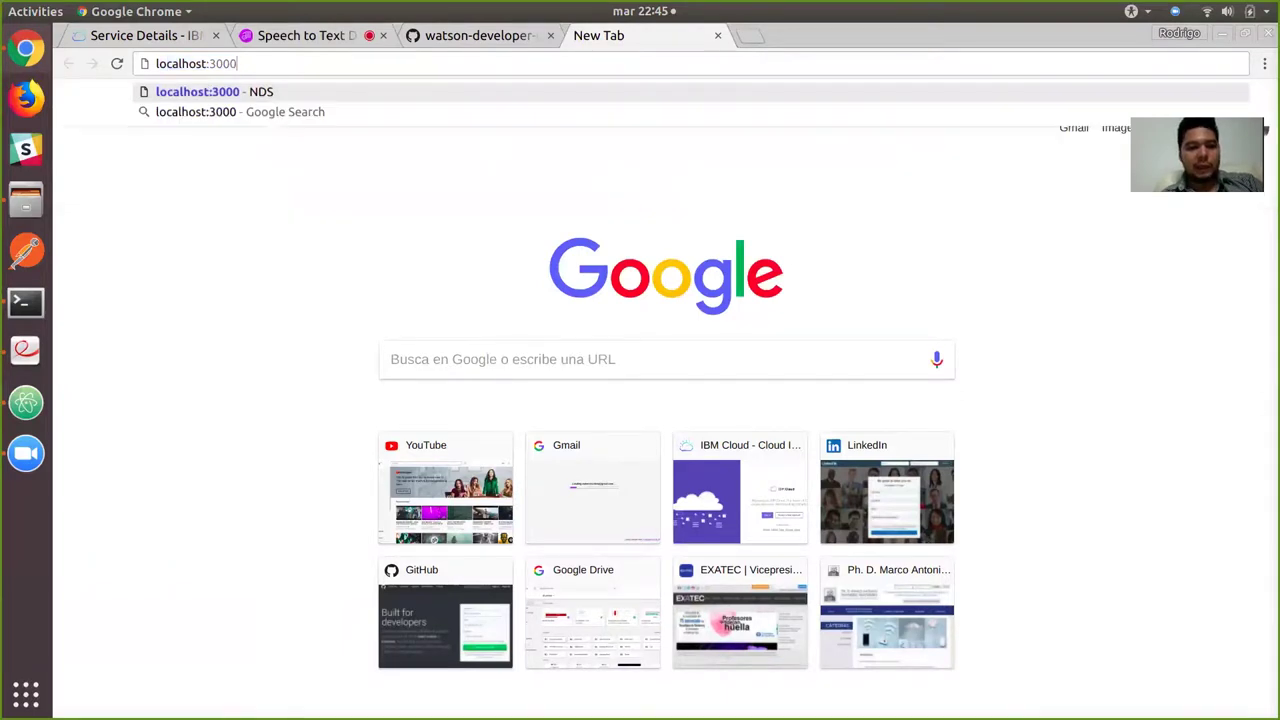
pyautogui.press('Return')
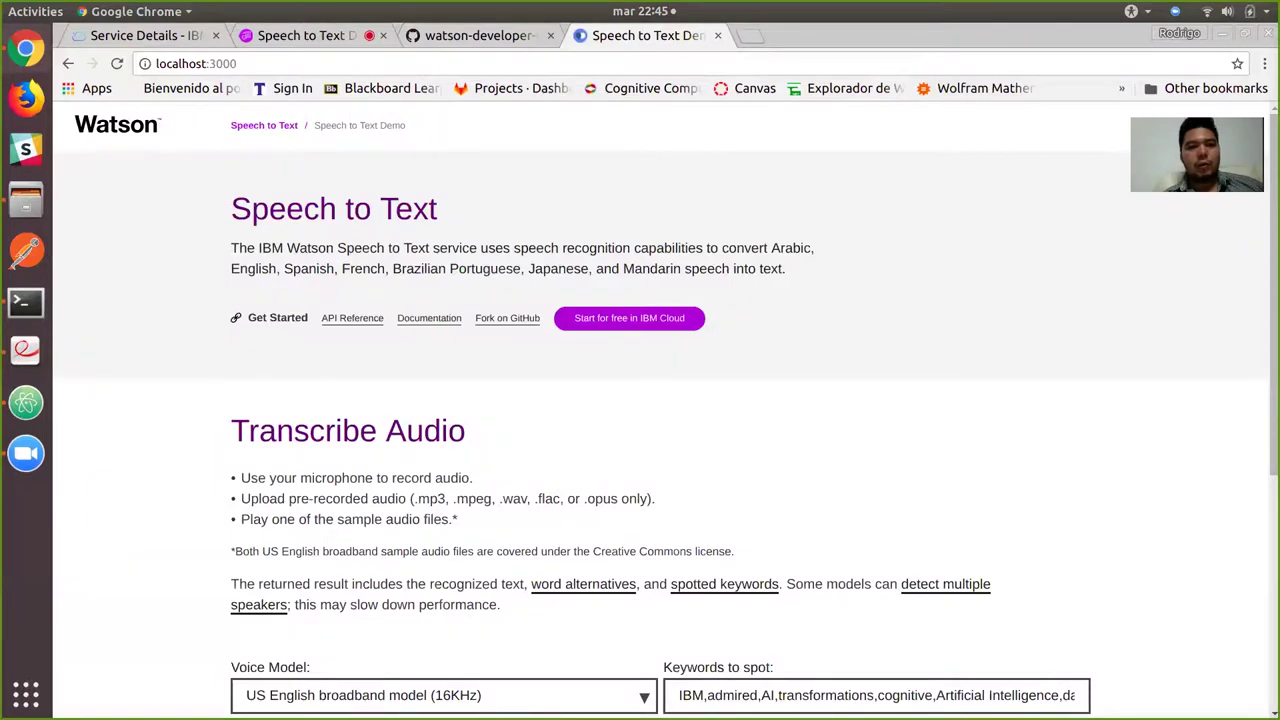
pyautogui.click(300, 35)
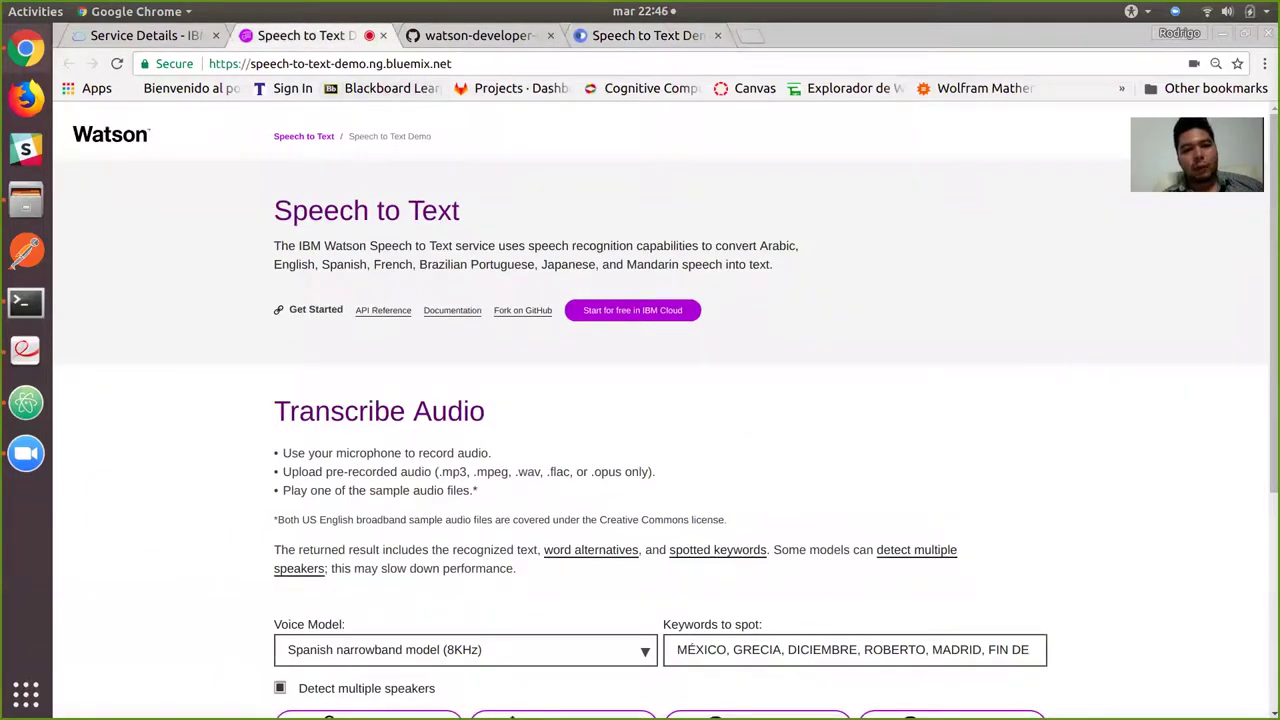
pyautogui.hotkey('ctrl', 'l')
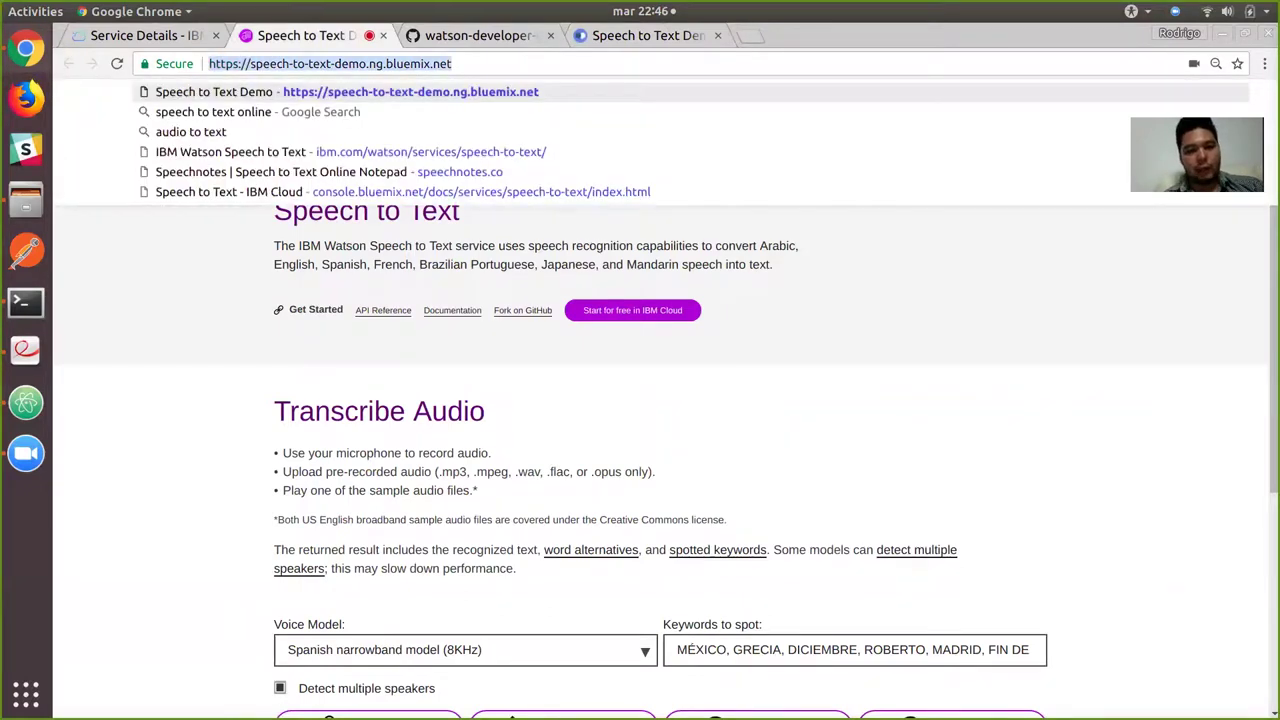
pyautogui.hotkey('ctrl', 'w')
pyautogui.hotkey('ctrl', 'Tab')
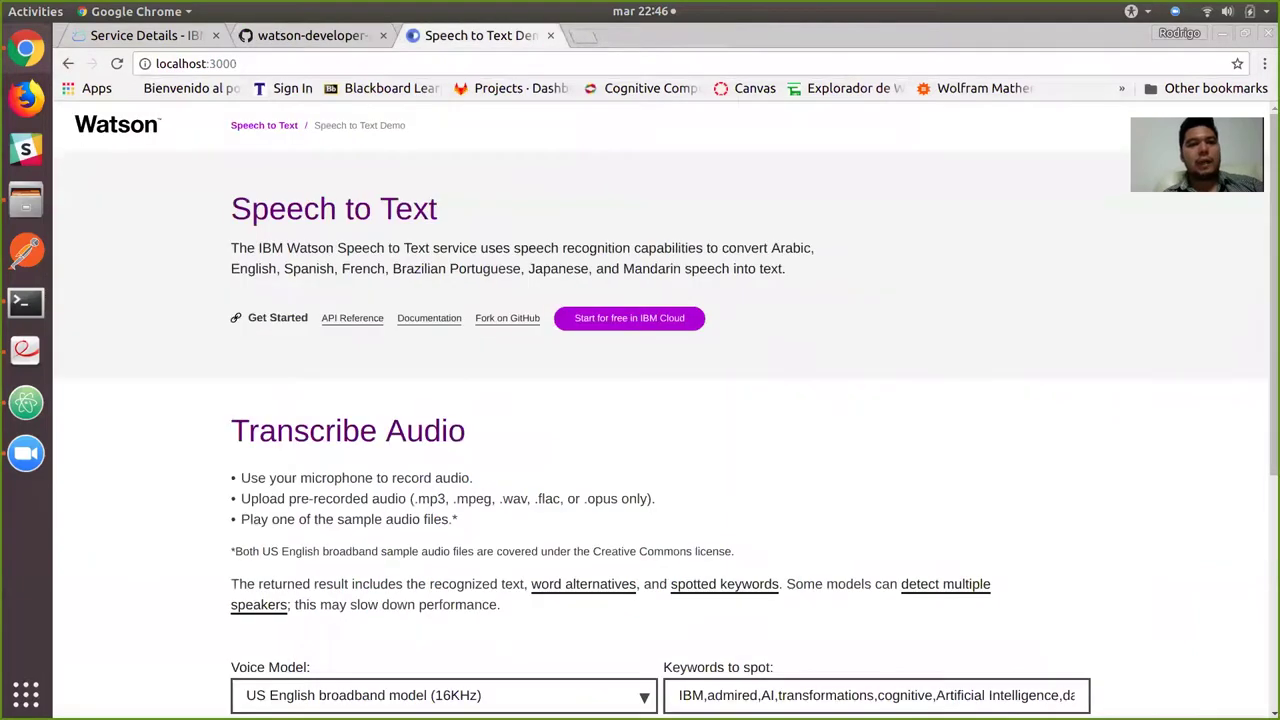
pyautogui.hotkey('ctrl', 'l')
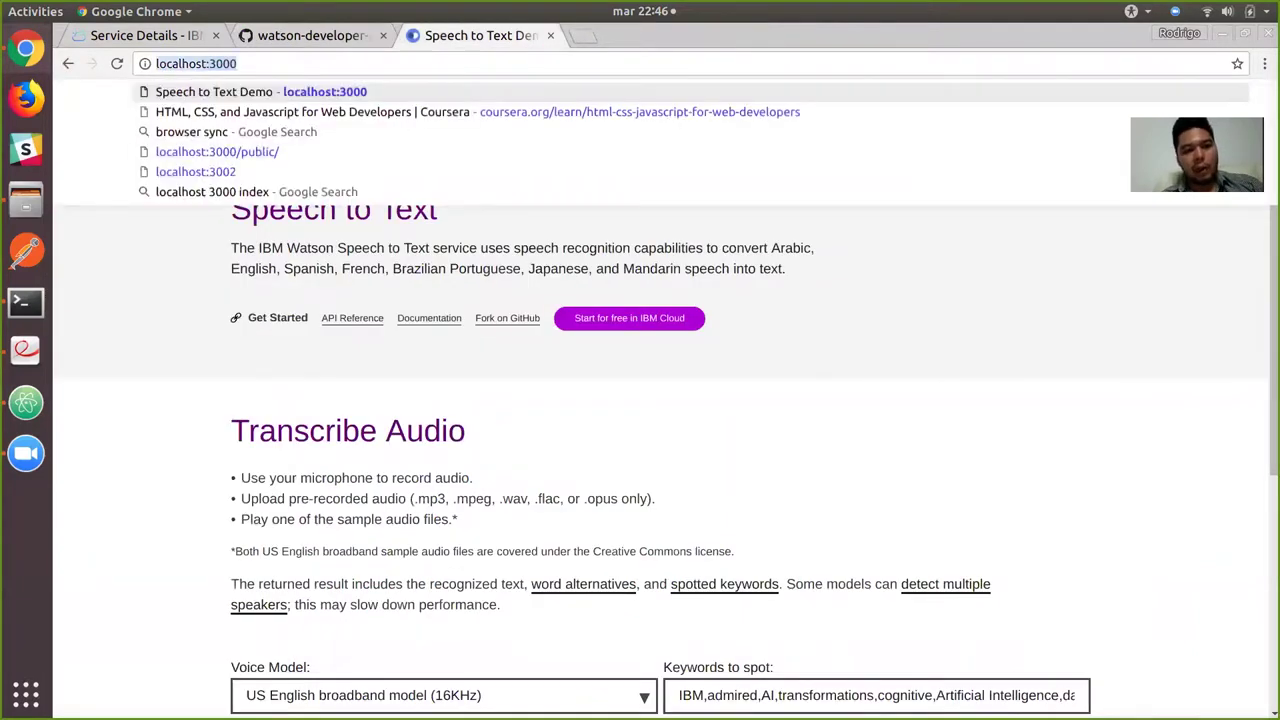
pyautogui.press('Escape')
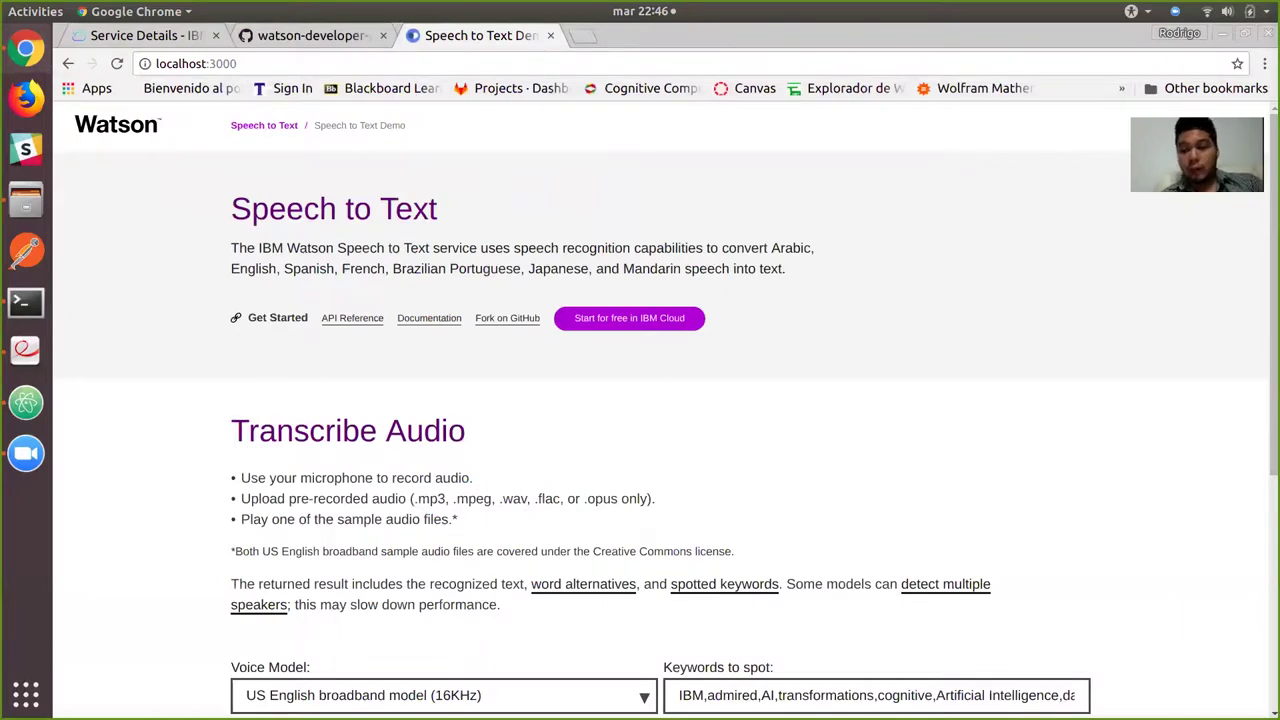
pyautogui.scroll(-3, 660, 410)
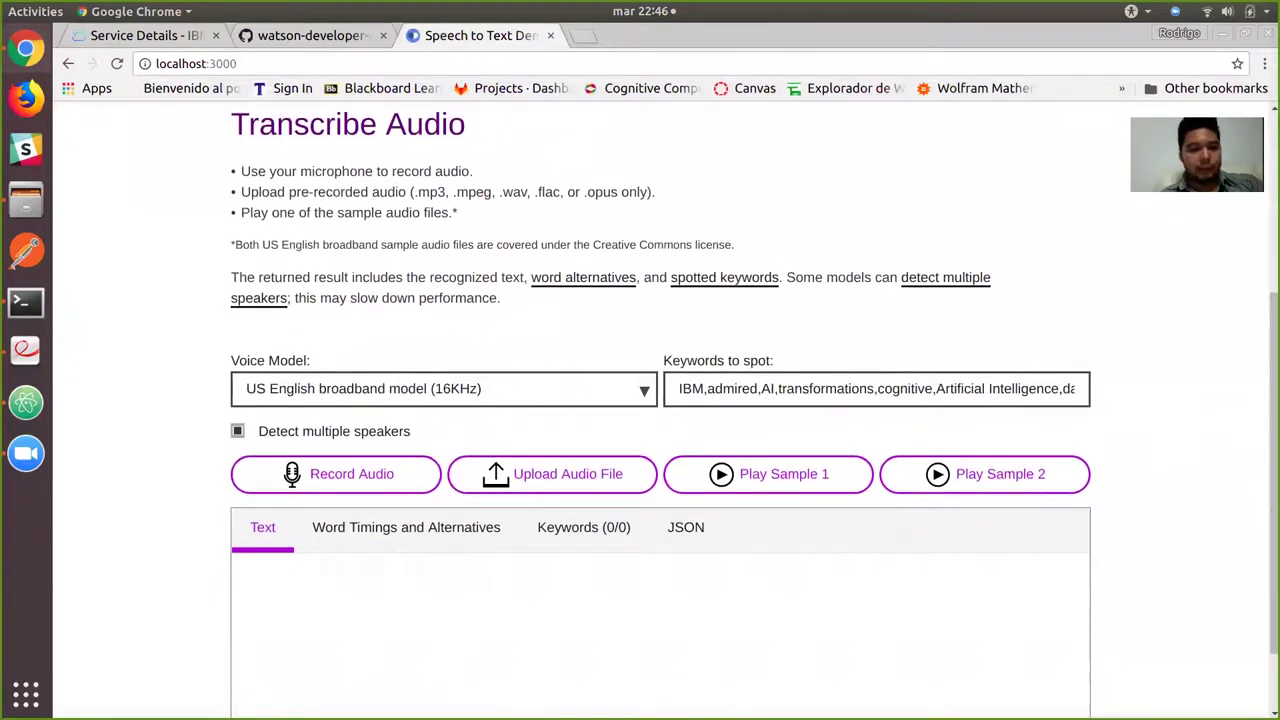
# Transcribe spoken Spanish with the Spanish narrowband model (8KHz), then close the localhost tab.
pyautogui.click(443, 388)
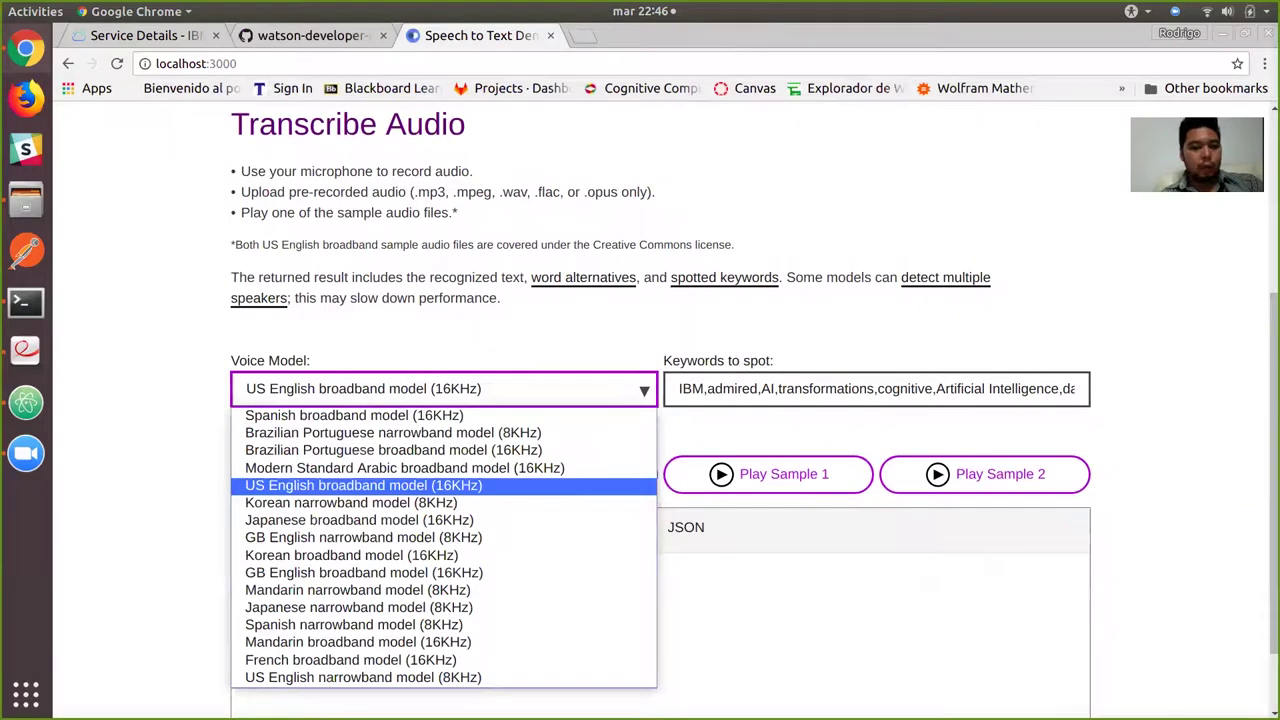
pyautogui.press('Up')
pyautogui.press('Down')
pyautogui.press('Down')
pyautogui.press('Down')
pyautogui.press('Down')
pyautogui.press('Down')
pyautogui.press('Down')
pyautogui.press('Down')
pyautogui.press('Down')
pyautogui.press('Down')
pyautogui.press('Return')
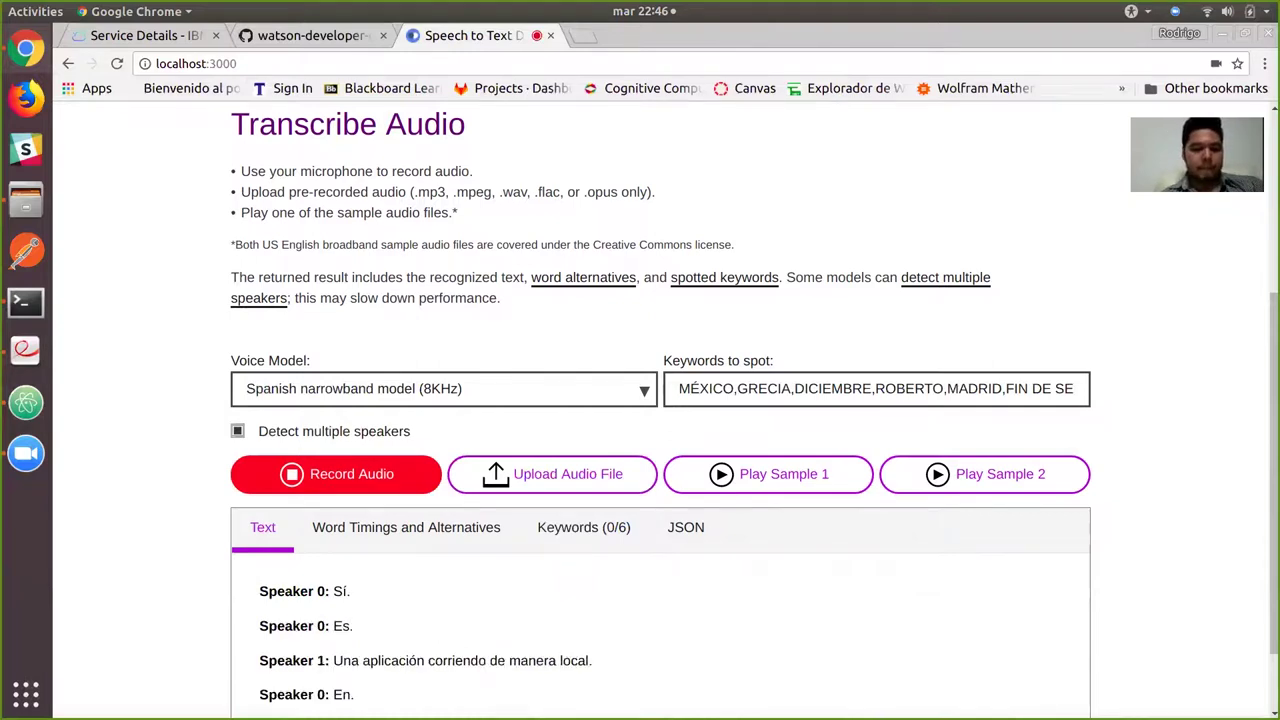
pyautogui.scroll(-2, 660, 450)
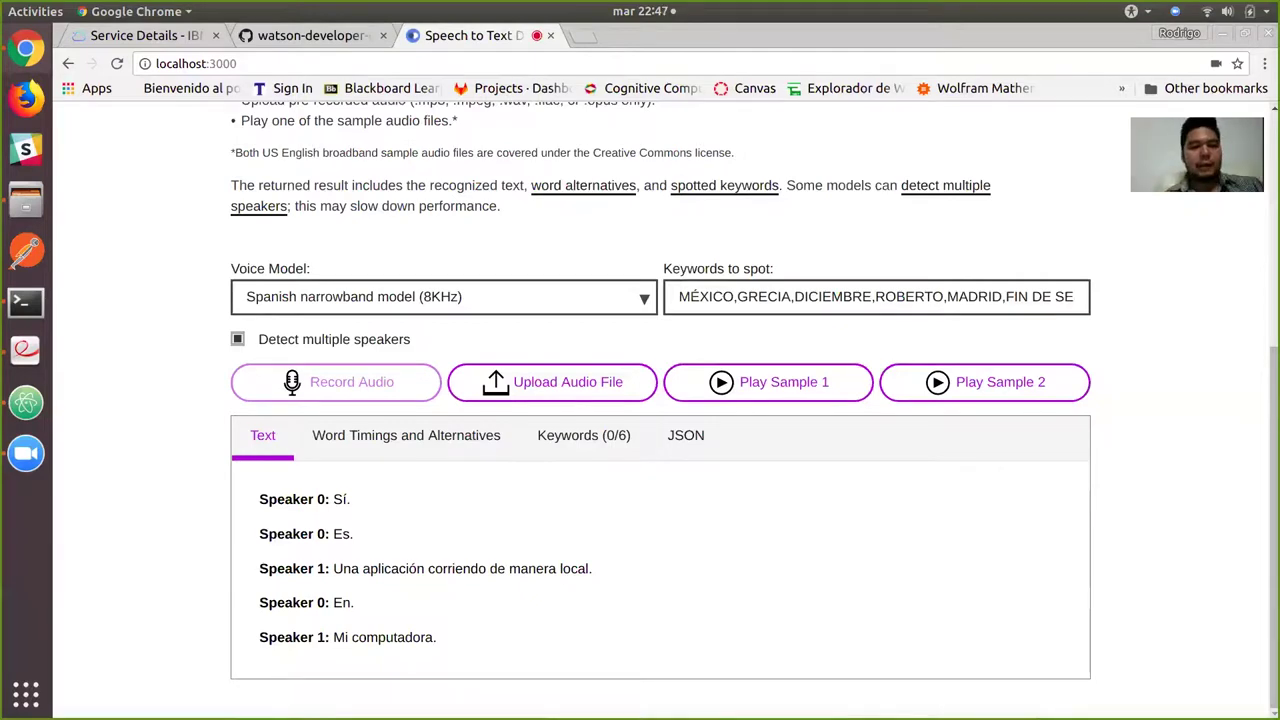
pyautogui.hotkey('ctrl', 'w')
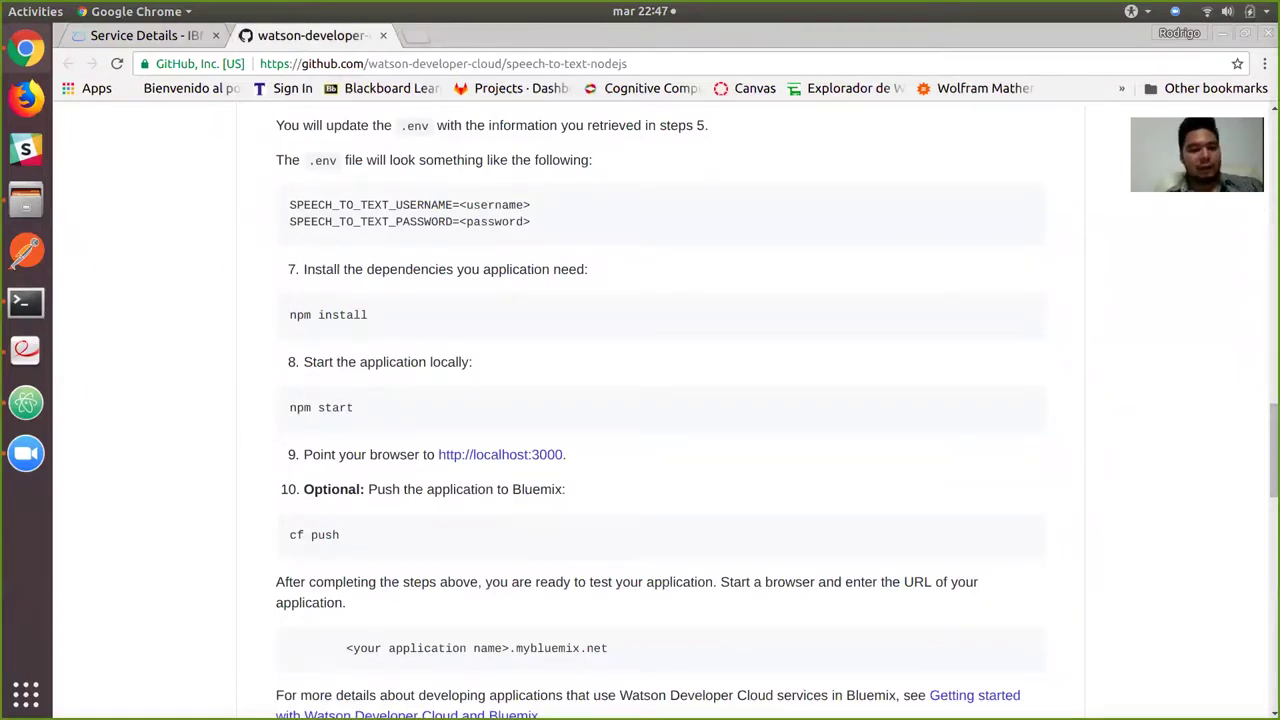
# Close the GitHub tab and clear the Text to Speech demo's sample text.
pyautogui.hotkey('ctrl', 'w')
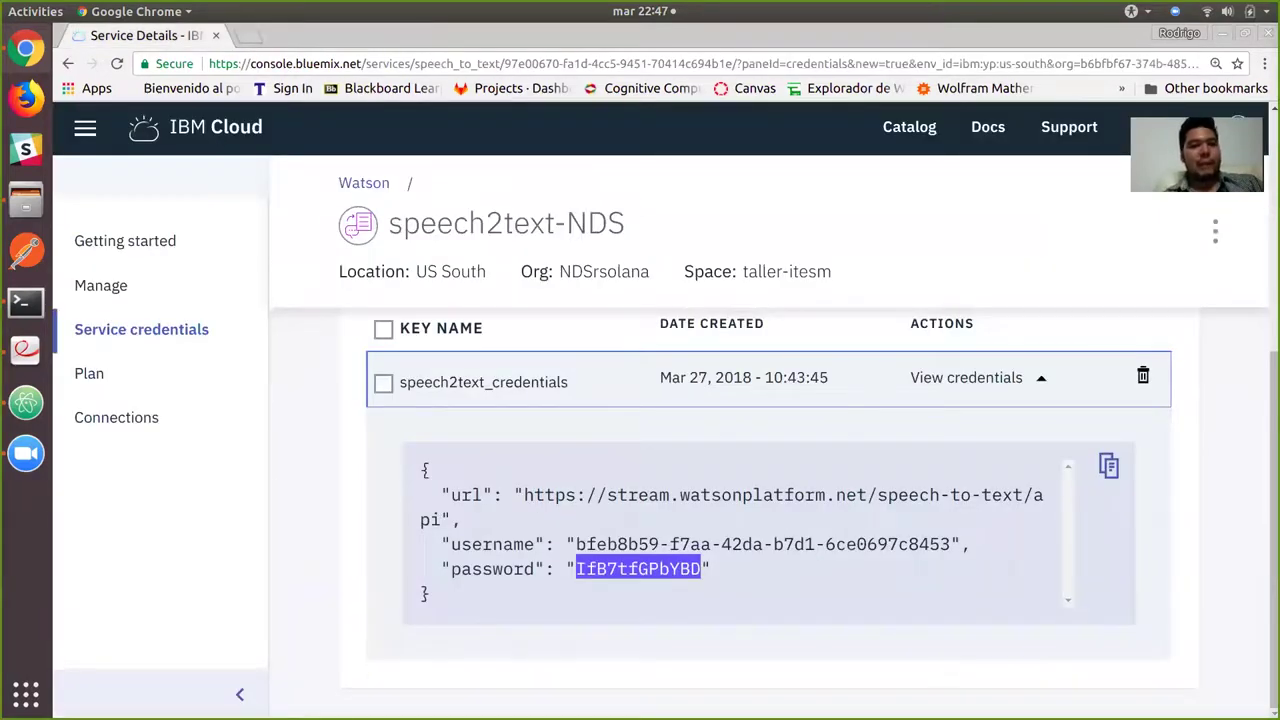
pyautogui.hotkey('alt', 'Tab')
pyautogui.hotkey('alt', 'Tab')
pyautogui.hotkey('alt', 'Tab')
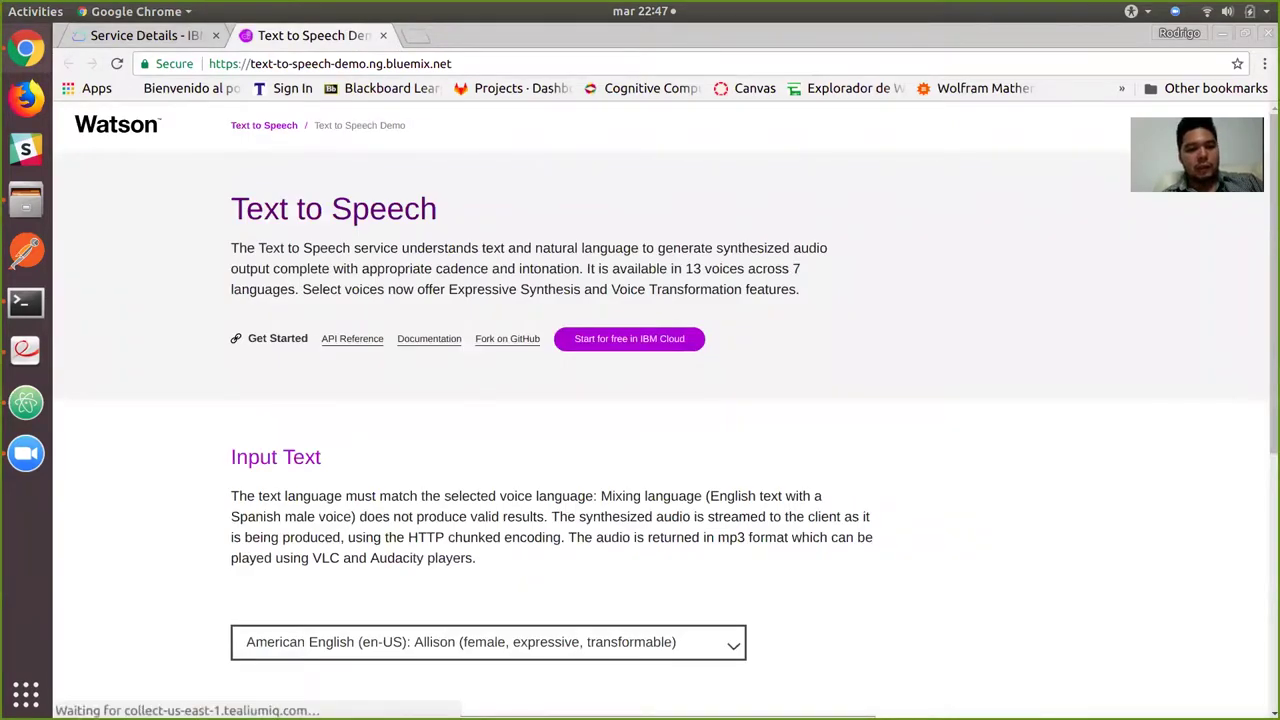
pyautogui.scroll(-5, 640, 410)
pyautogui.click(302, 498)
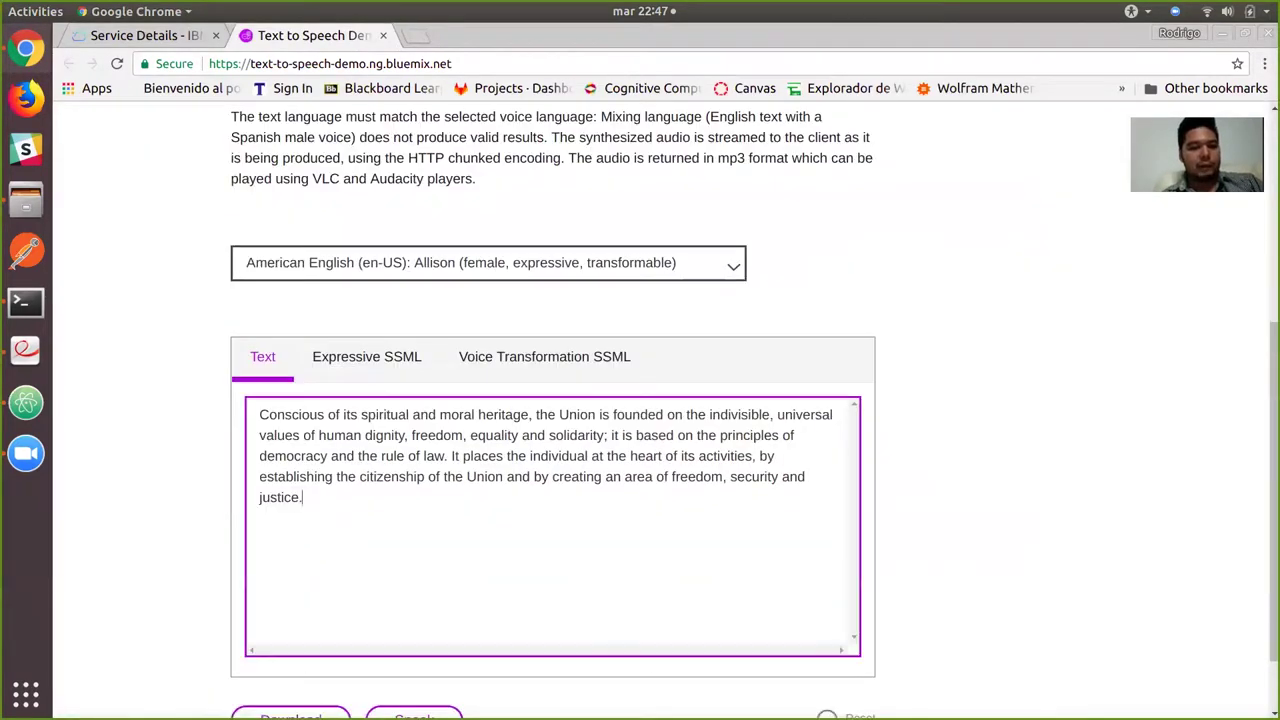
pyautogui.hotkey('ctrl', 'a')
pyautogui.press('BackSpace')
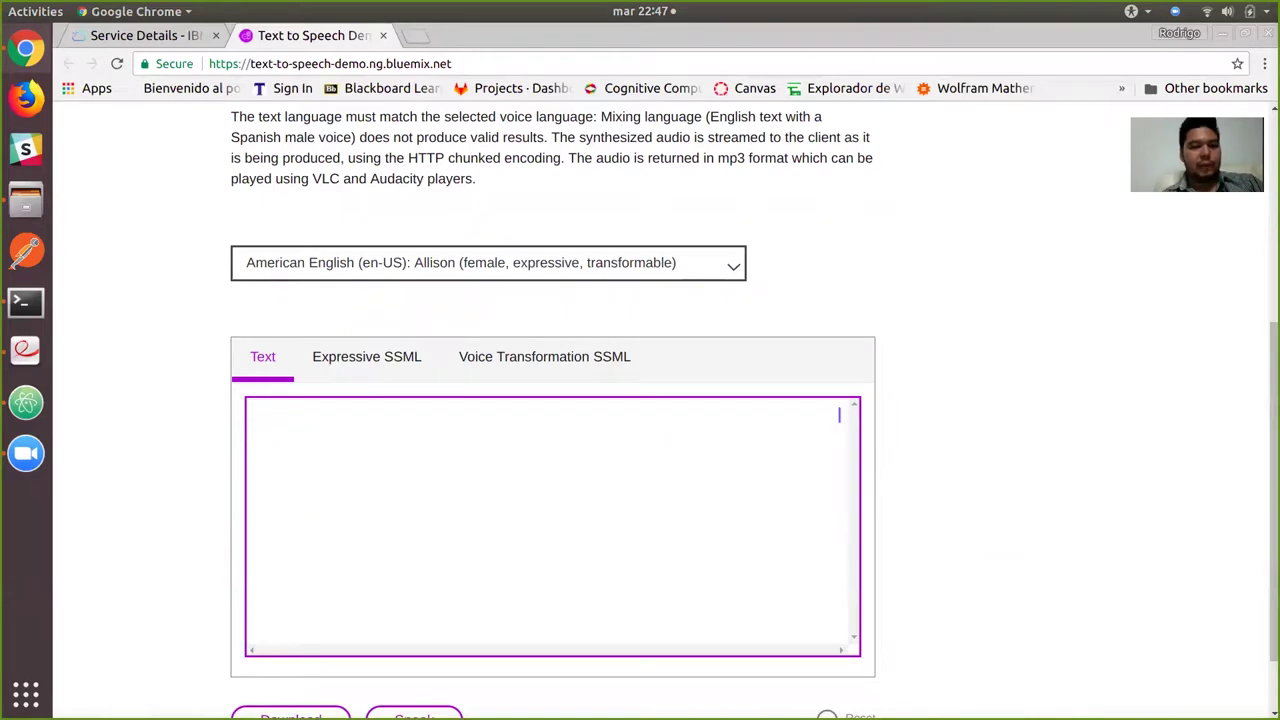
# Choose the Latin American Spanish (es-LA) Sofia voice and clear its sample text.
pyautogui.click(640, 263)
pyautogui.press('Down')
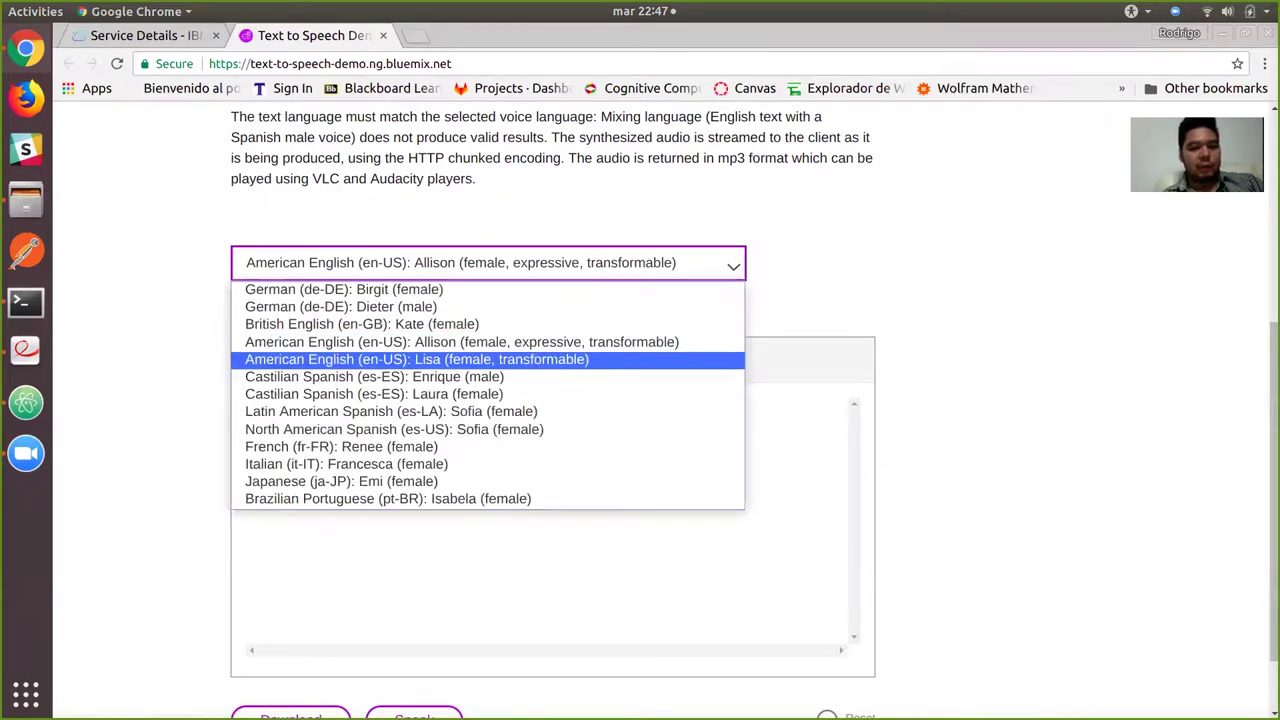
pyautogui.press('Down')
pyautogui.press('Down')
pyautogui.press('Down')
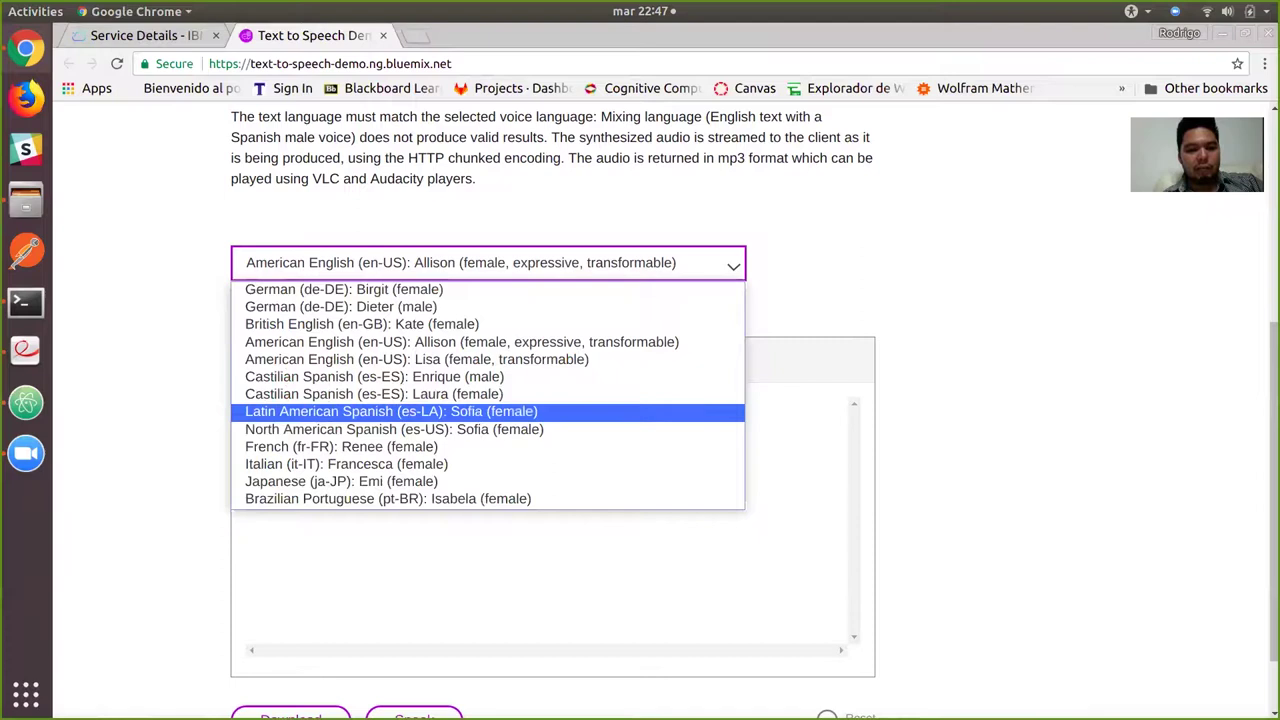
pyautogui.press('Return')
pyautogui.hotkey('ctrl', 'a')
pyautogui.press('BackSpace')
# Type the Spanish welcome to the IBM Watson cloud services workshop and play it aloud.
pyautogui.write('H')
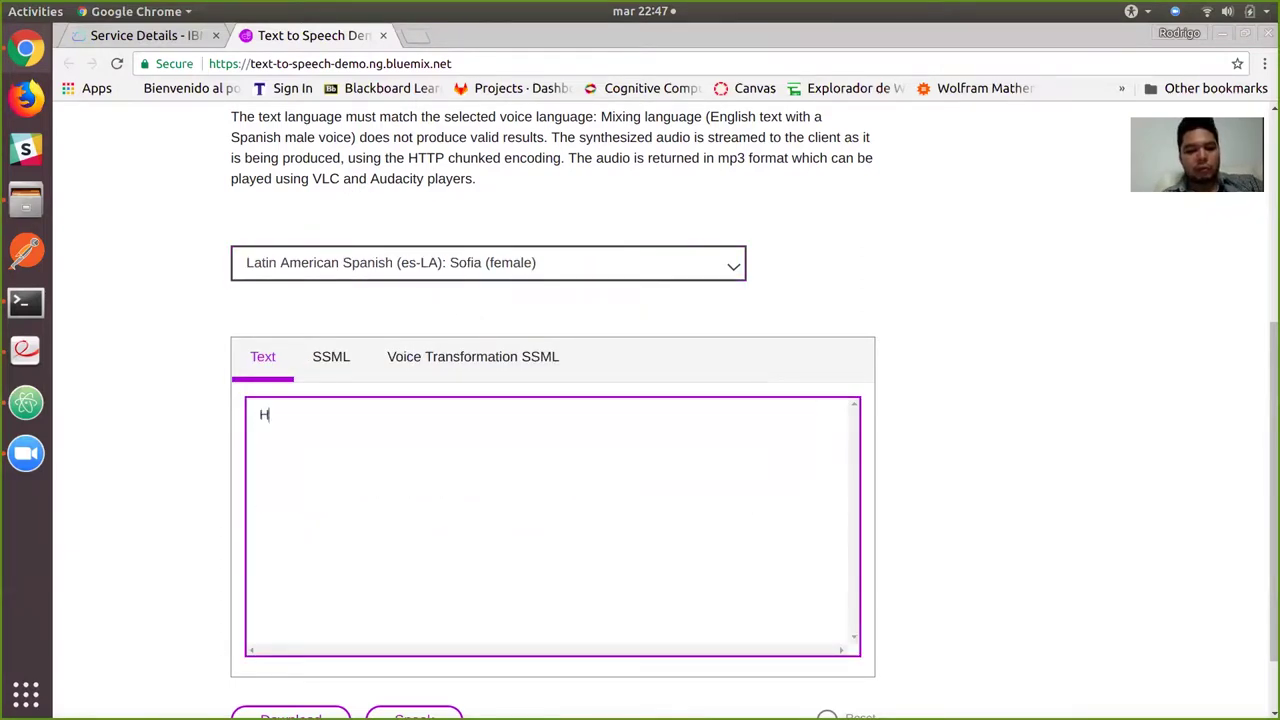
pyautogui.write('ola,')
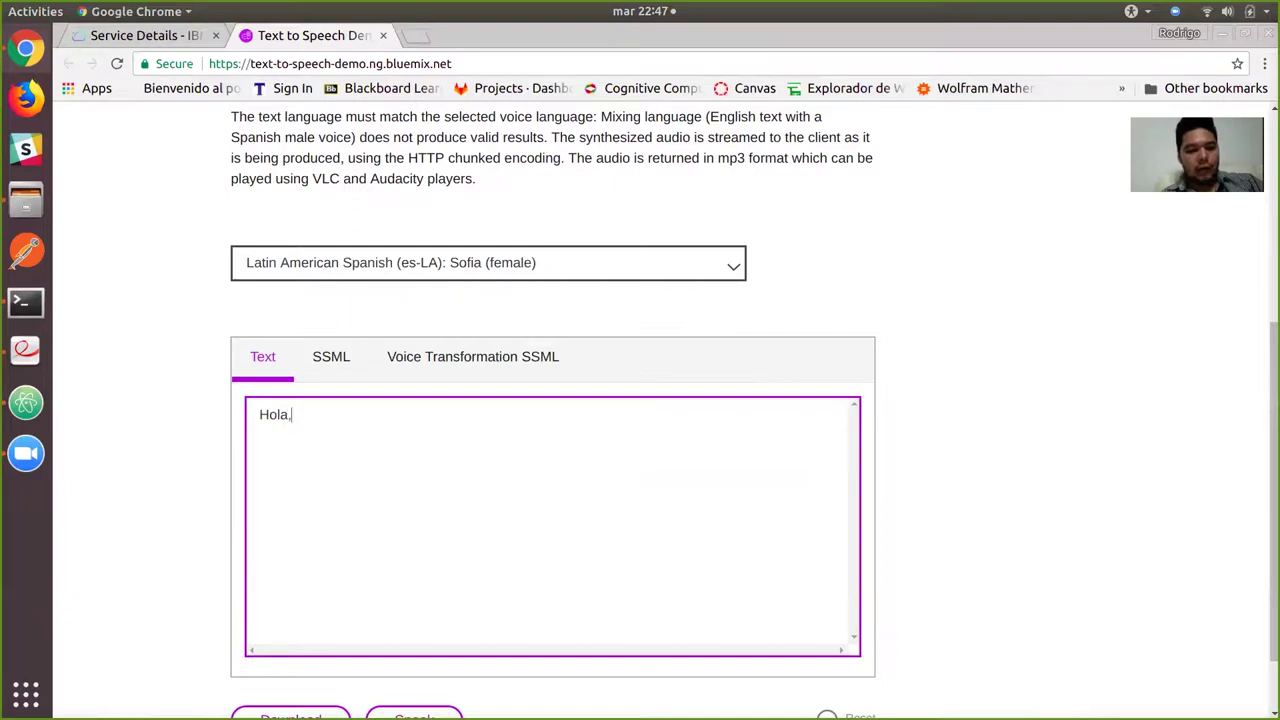
pyautogui.write(' bienvenidos ')
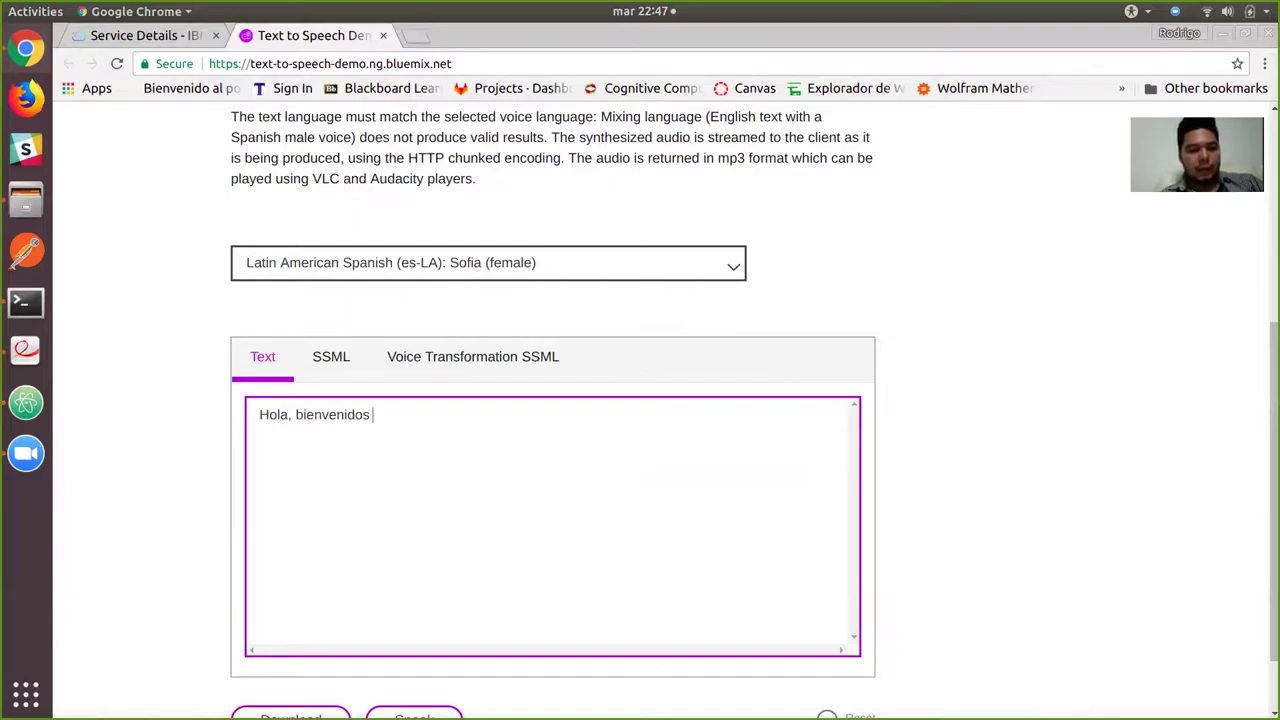
pyautogui.write('al talle')
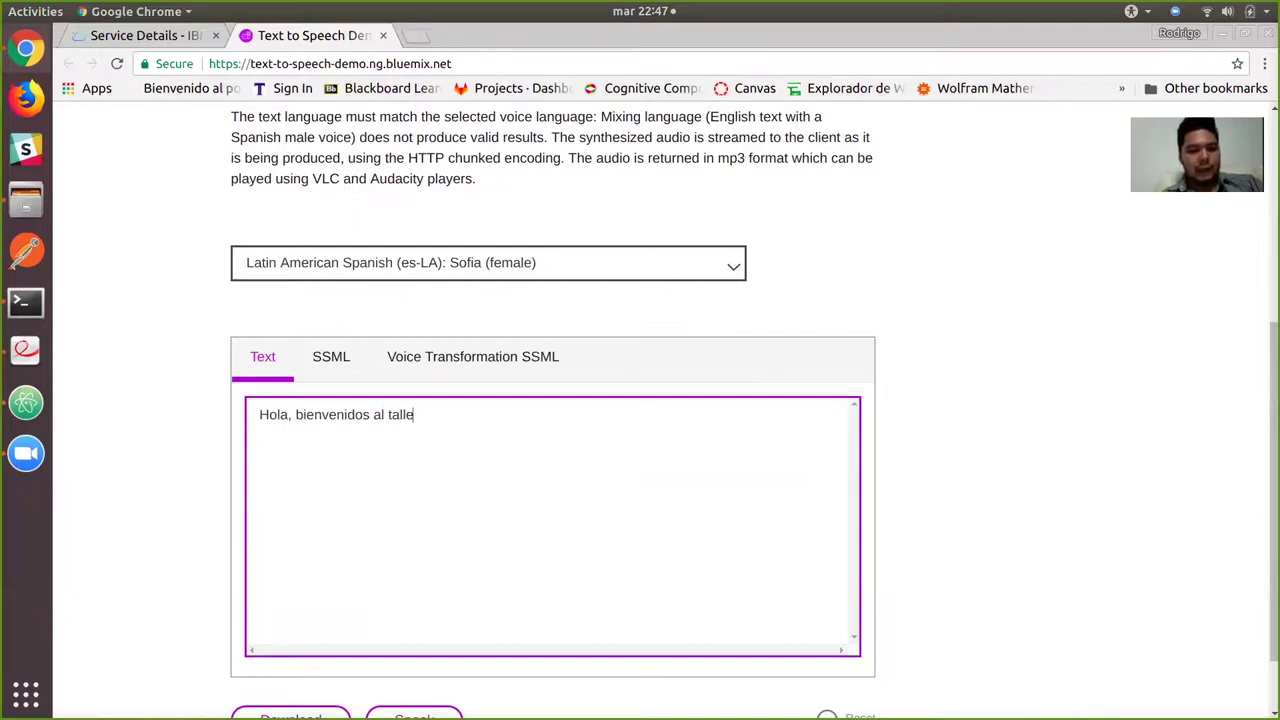
pyautogui.write('r de servi')
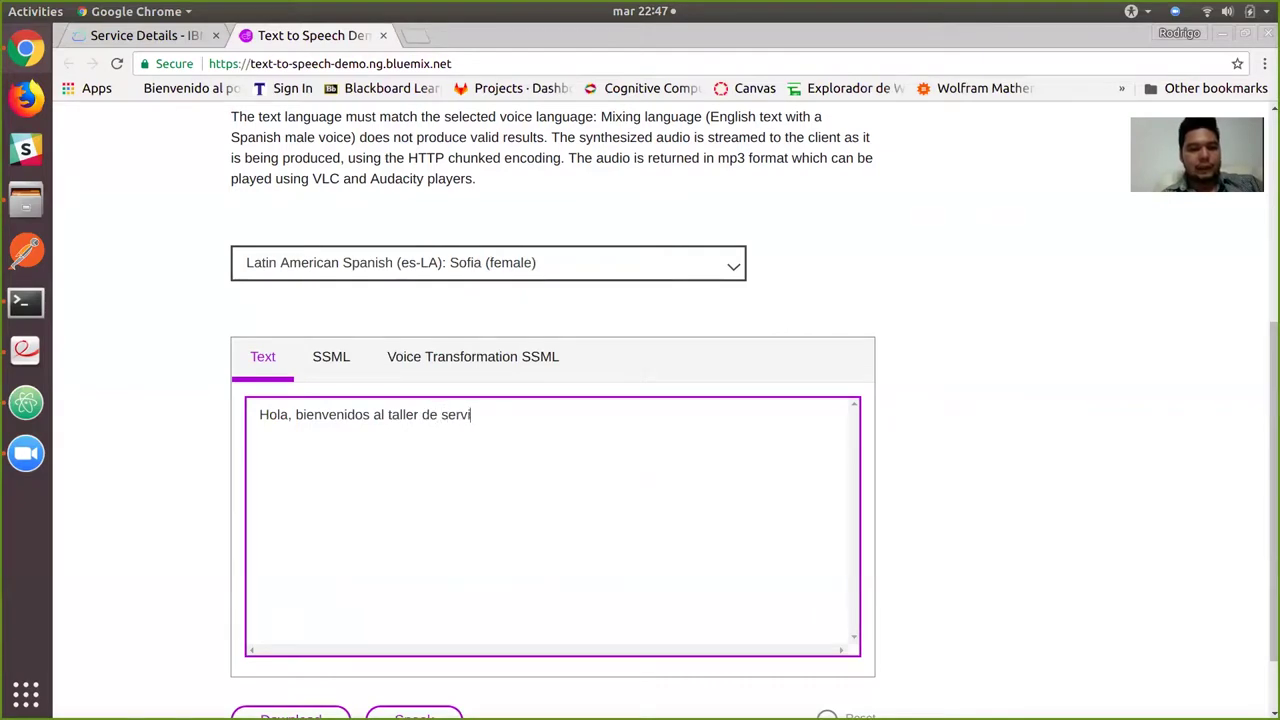
pyautogui.write('cios en la nuve de')
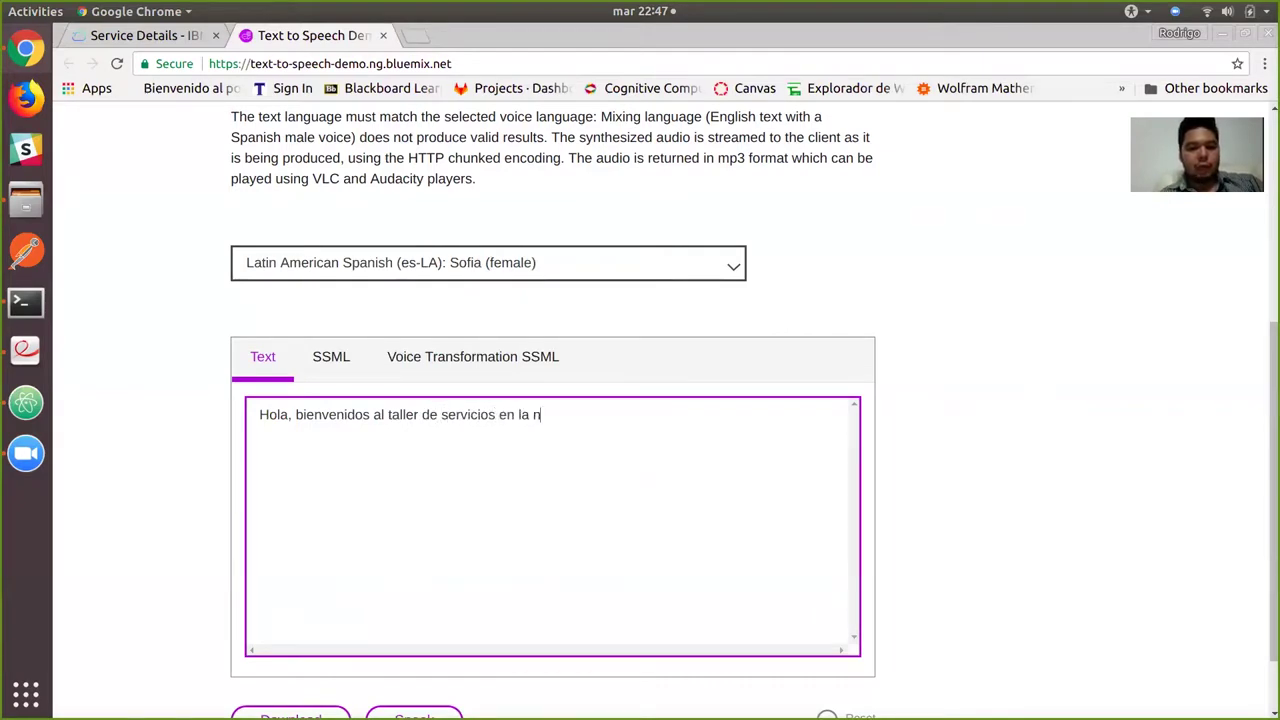
pyautogui.press('BackSpace')
pyautogui.press('BackSpace')
pyautogui.press('BackSpace')
pyautogui.press('BackSpace')
pyautogui.press('BackSpace')
pyautogui.write('be de ')
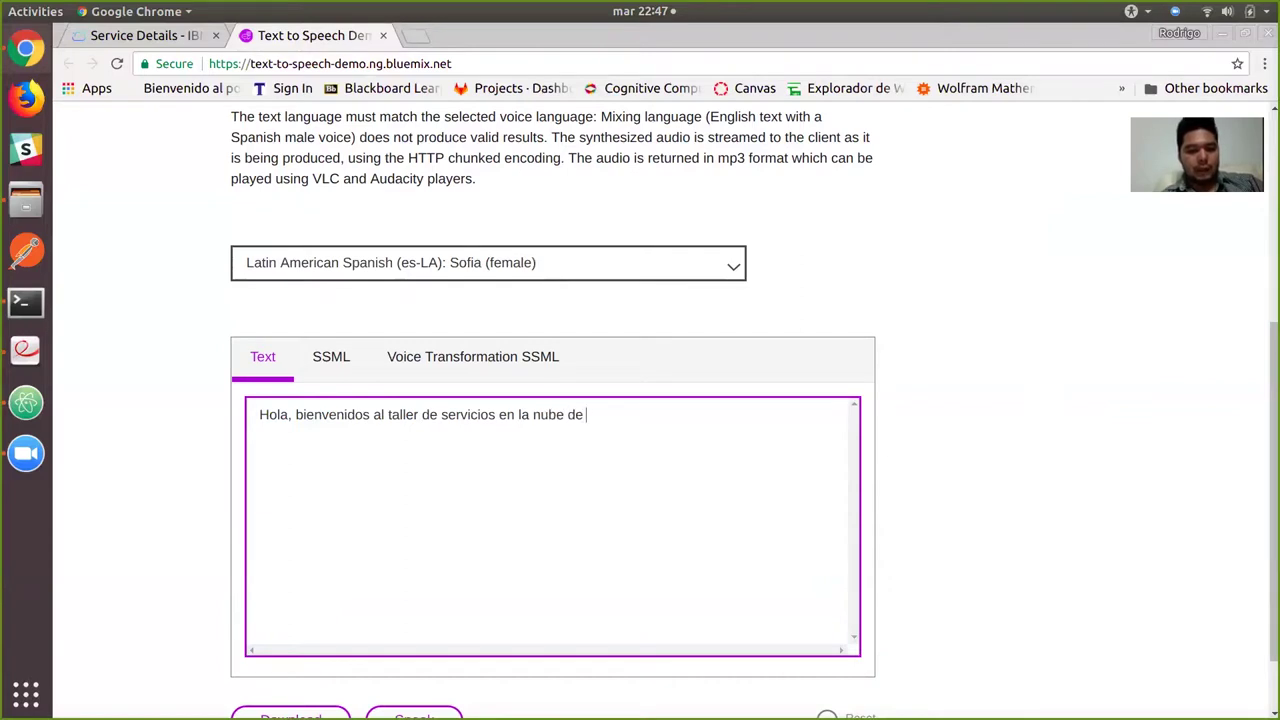
pyautogui.write('I ')
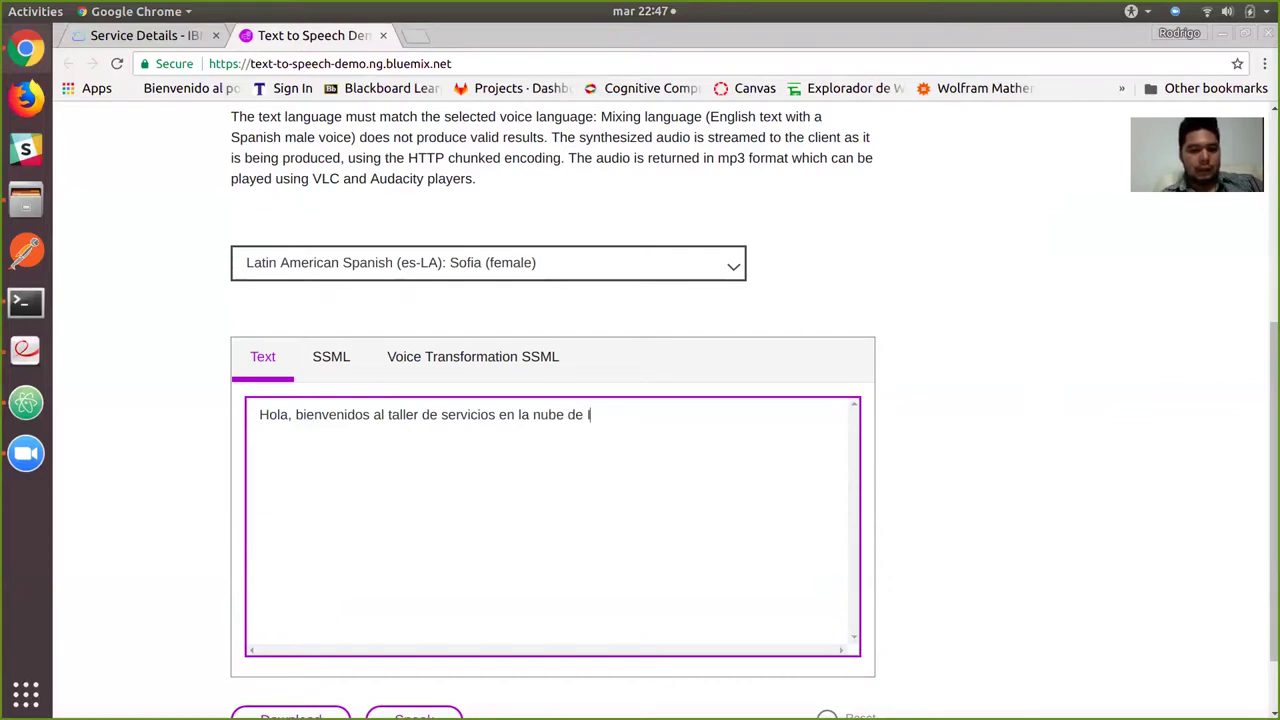
pyautogui.write('B ')
pyautogui.write('M.')
pyautogui.write(' watson')
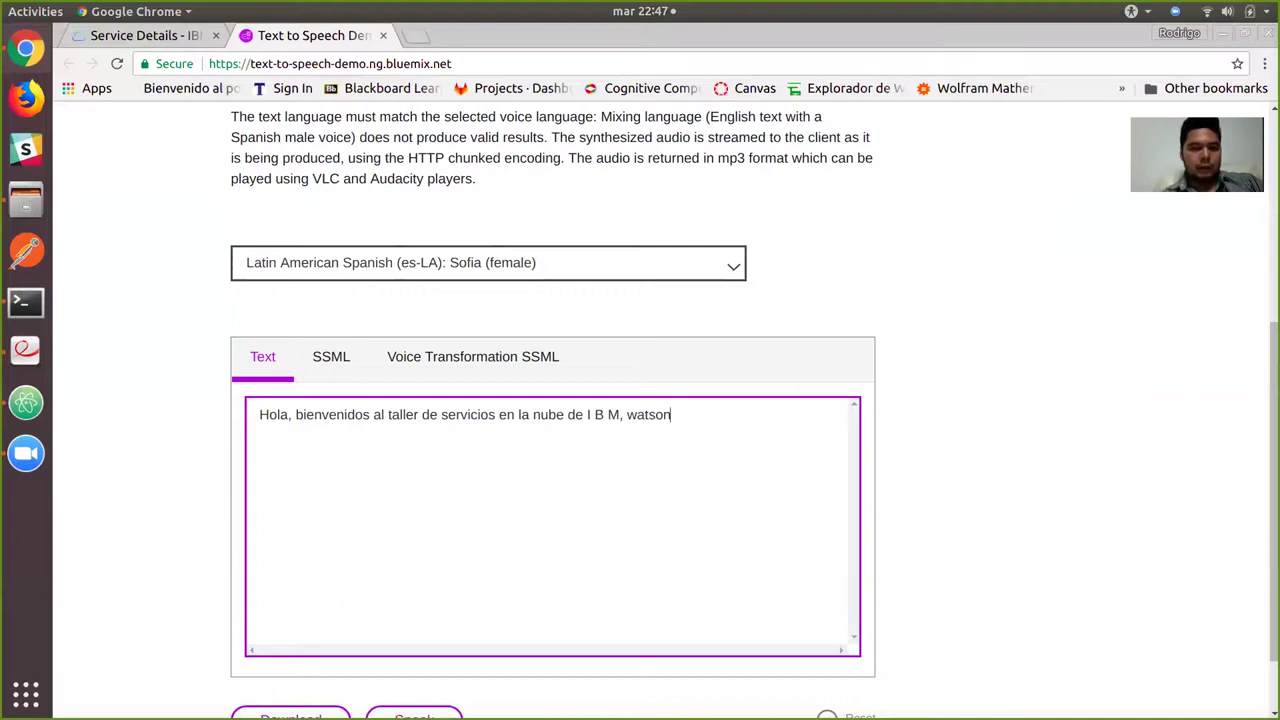
pyautogui.scroll(-2, 552, 450)
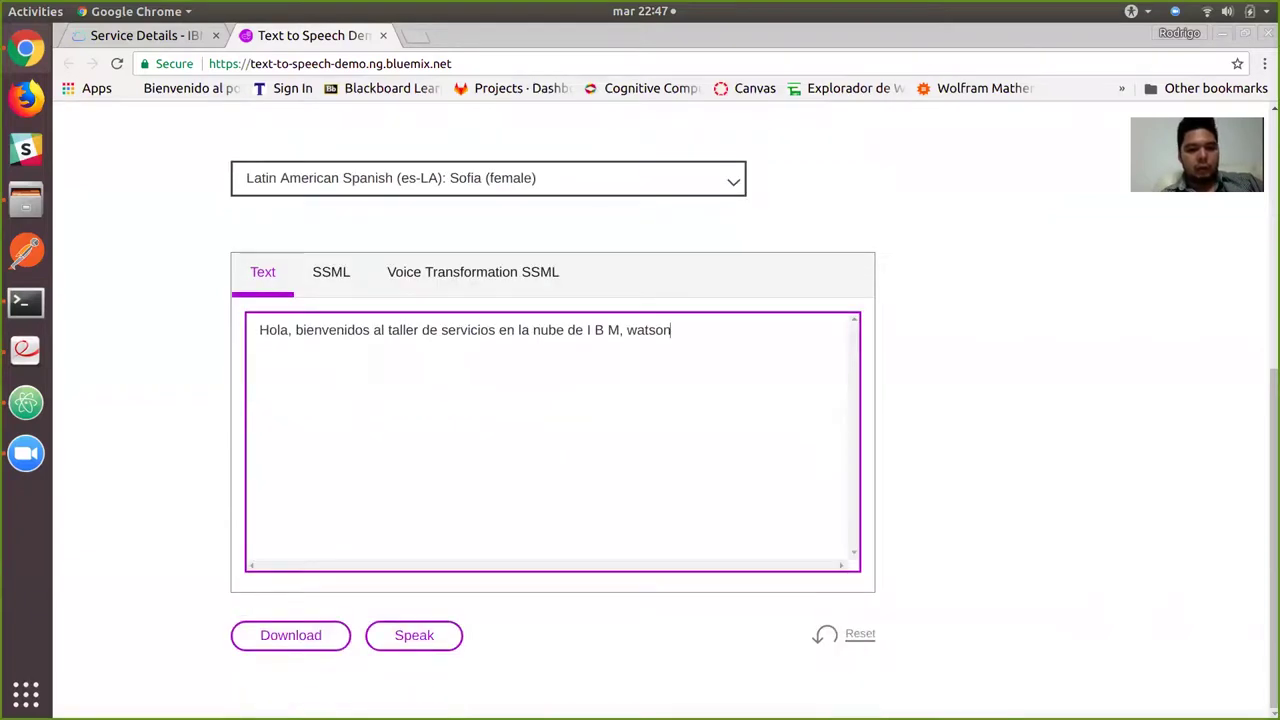
pyautogui.click(414, 635)
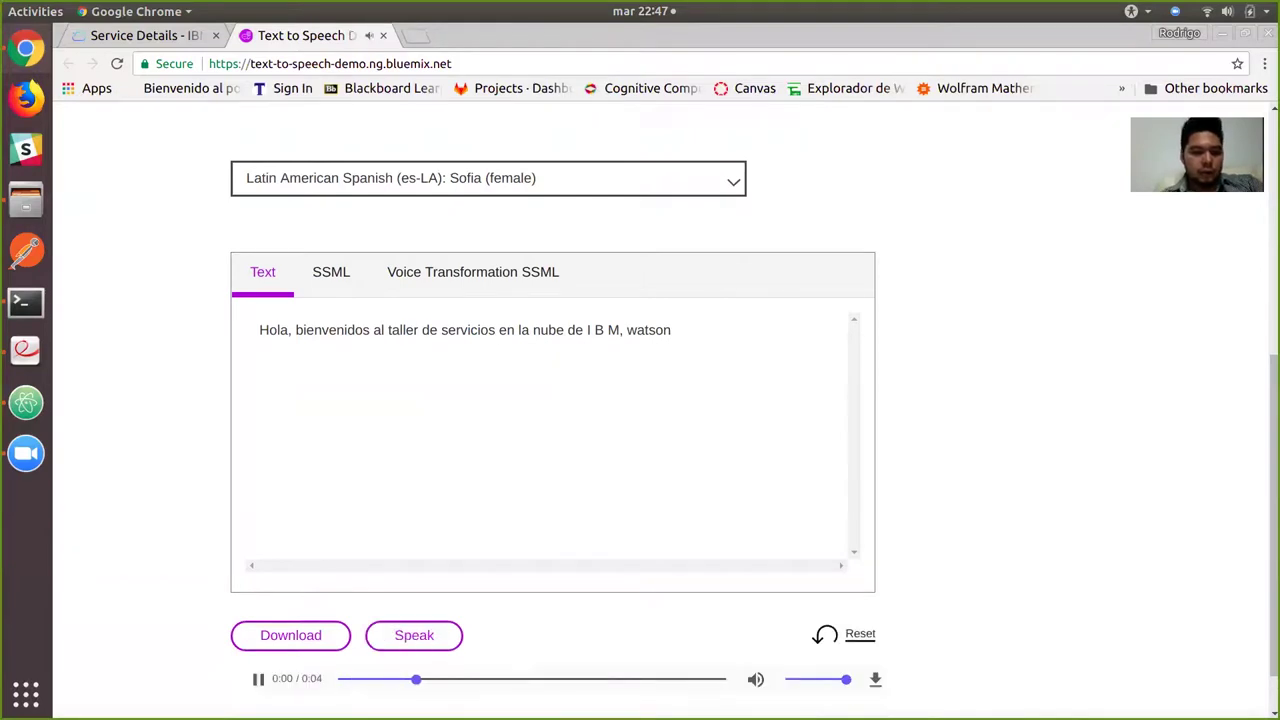
pyautogui.press('XF86AudioRaiseVolume')
pyautogui.press('XF86AudioRaiseVolume')
pyautogui.press('XF86AudioRaiseVolume')
pyautogui.press('XF86AudioRaiseVolume')
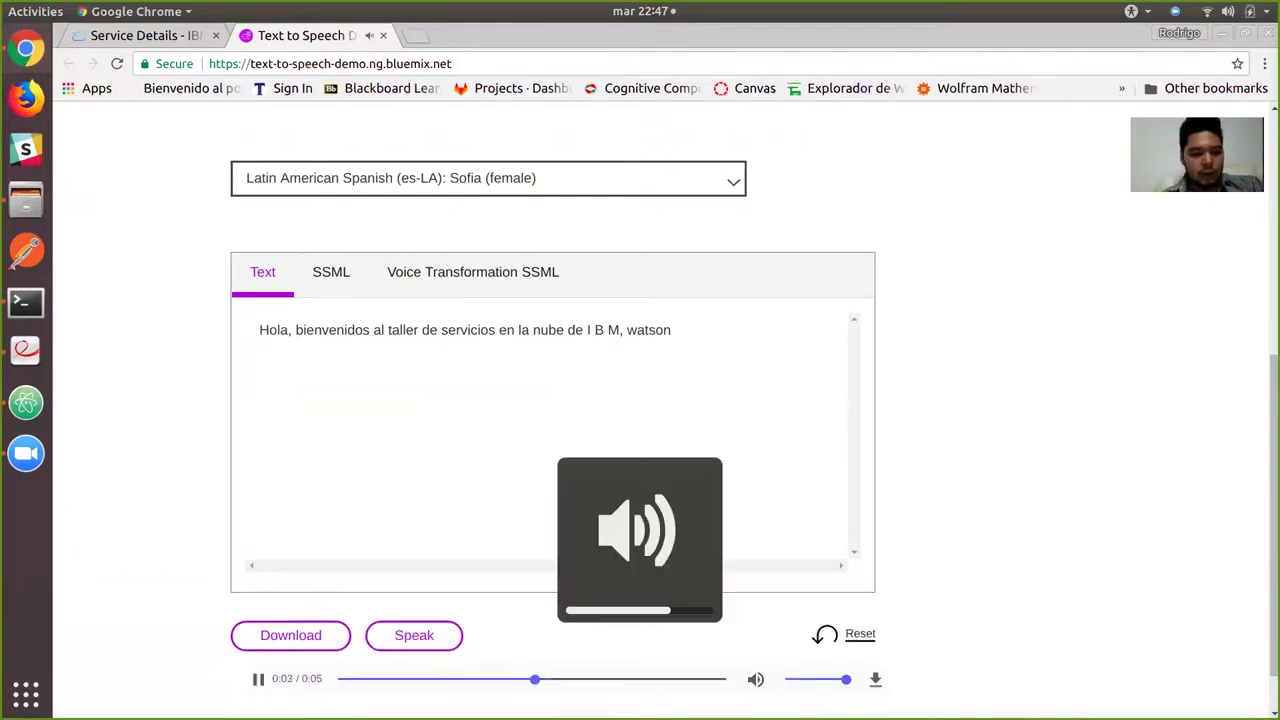
pyautogui.press('XF86AudioRaiseVolume')
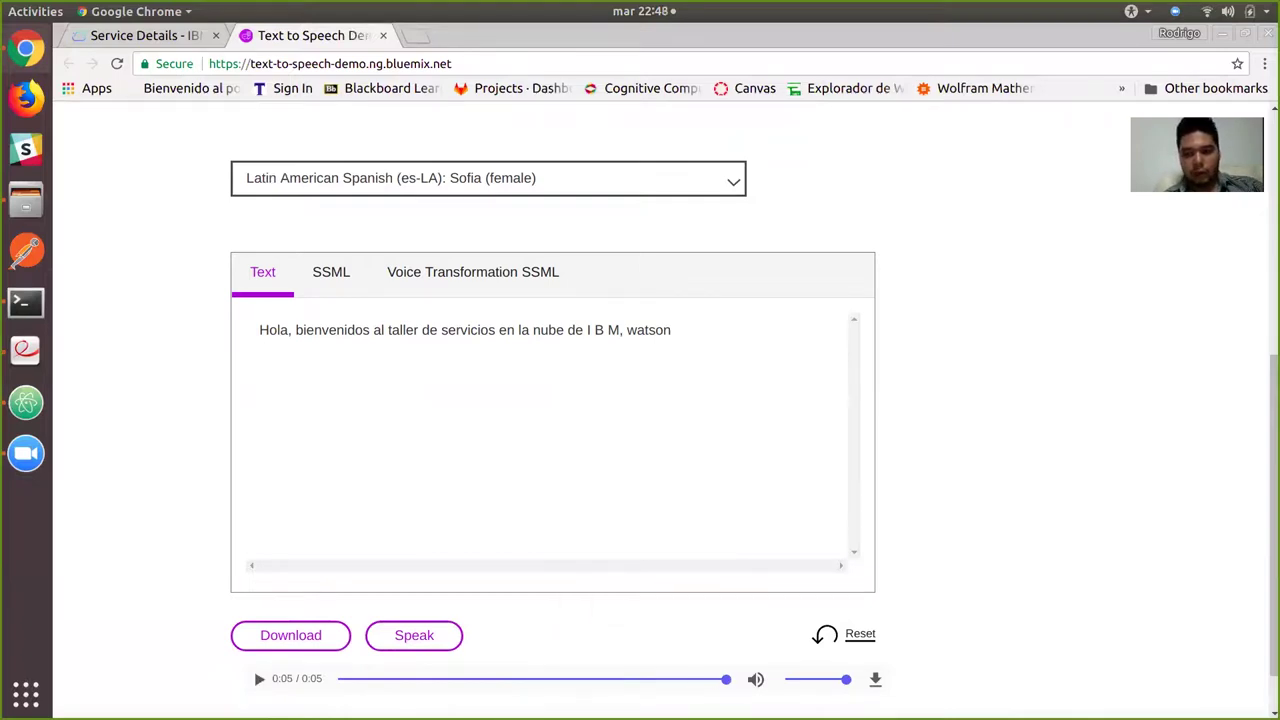
pyautogui.click(414, 635)
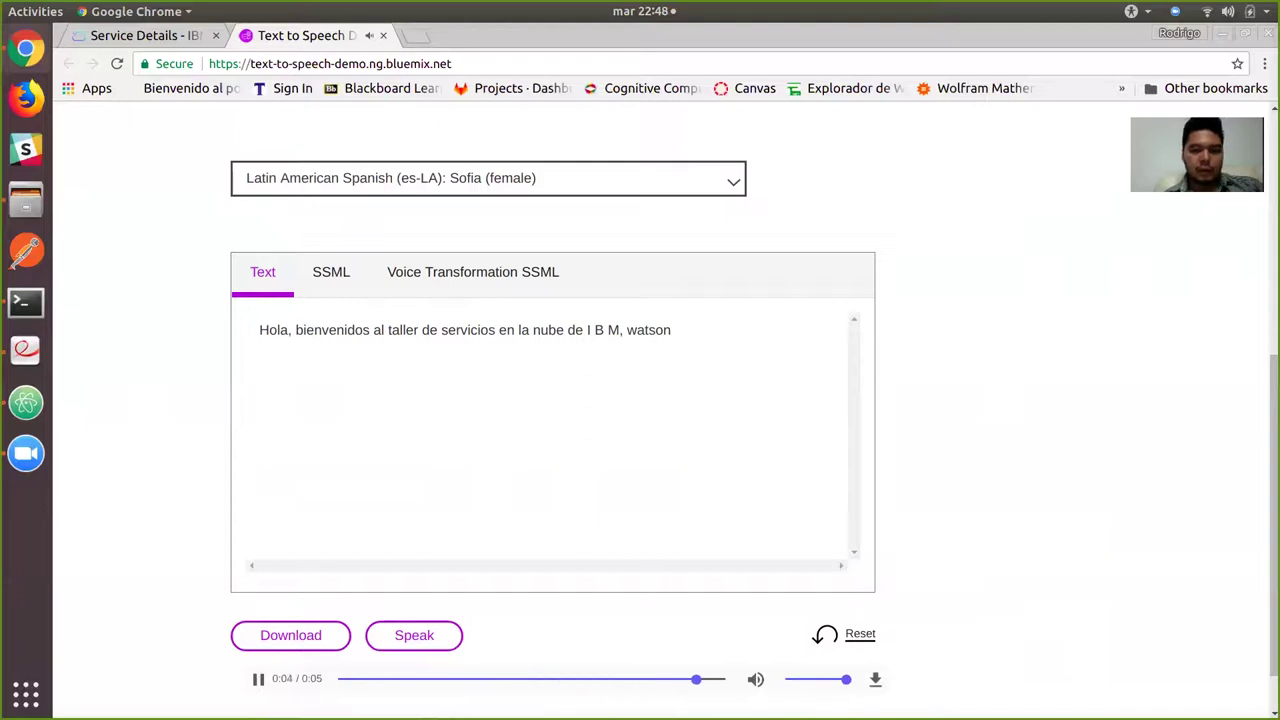
pyautogui.scroll(5, 660, 400)
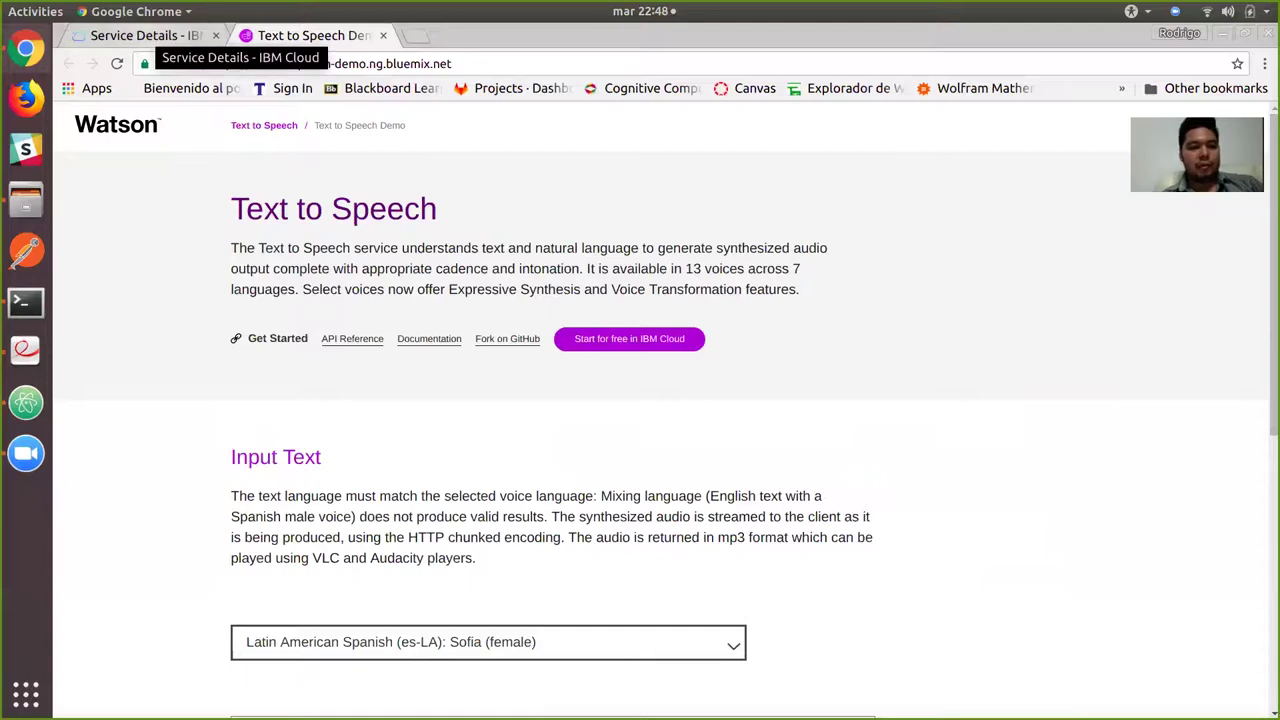
# Find Text to Speech in the IBM Cloud catalog and open its service page.
pyautogui.click(140, 35)
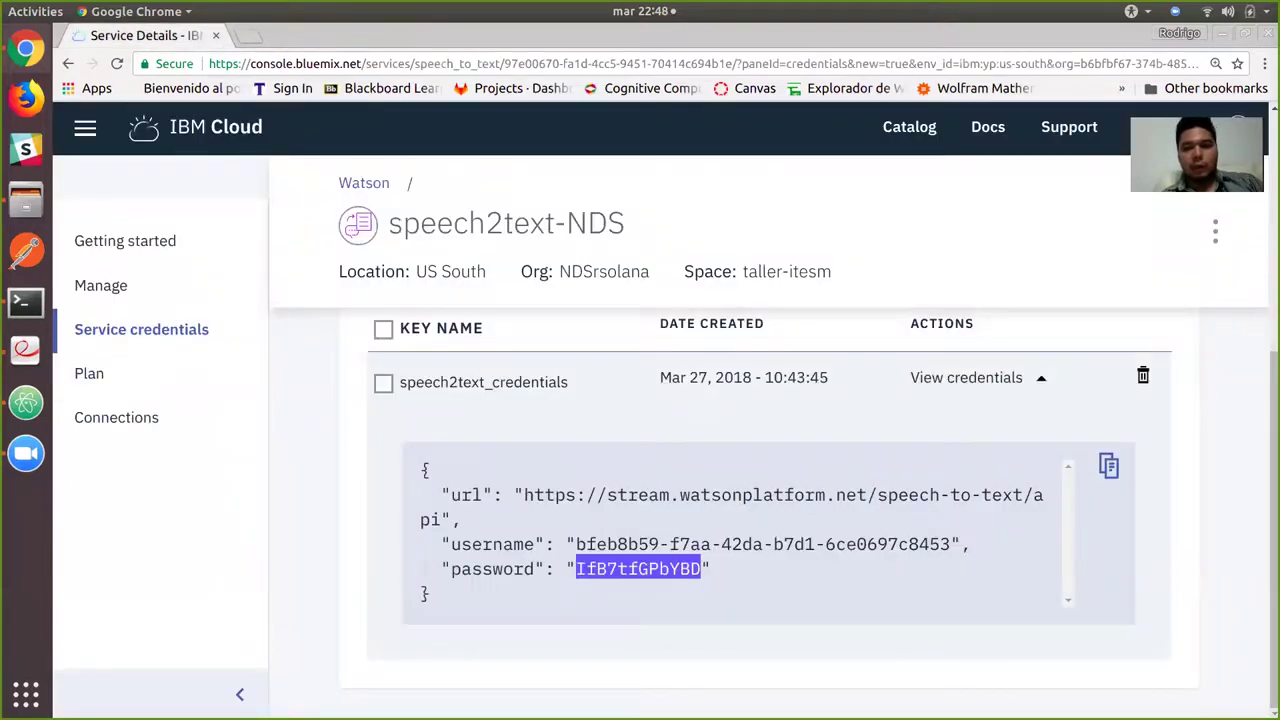
pyautogui.click(909, 127)
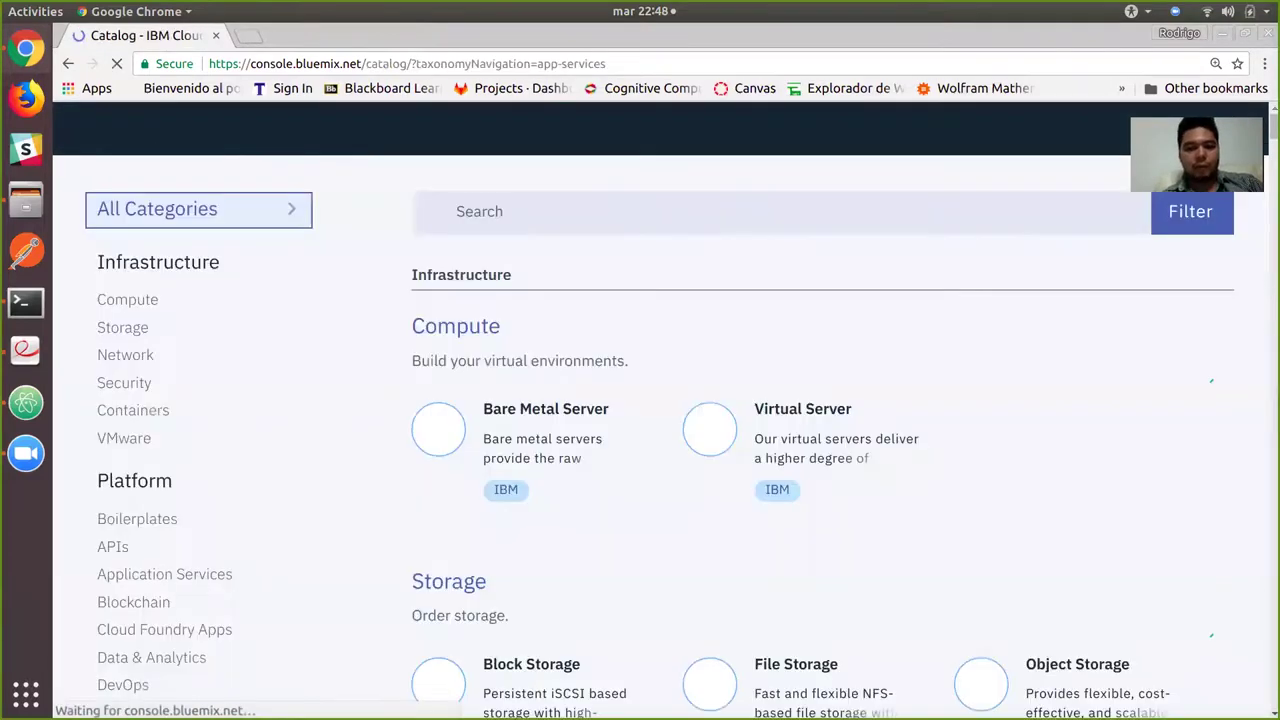
pyautogui.write('text to ')
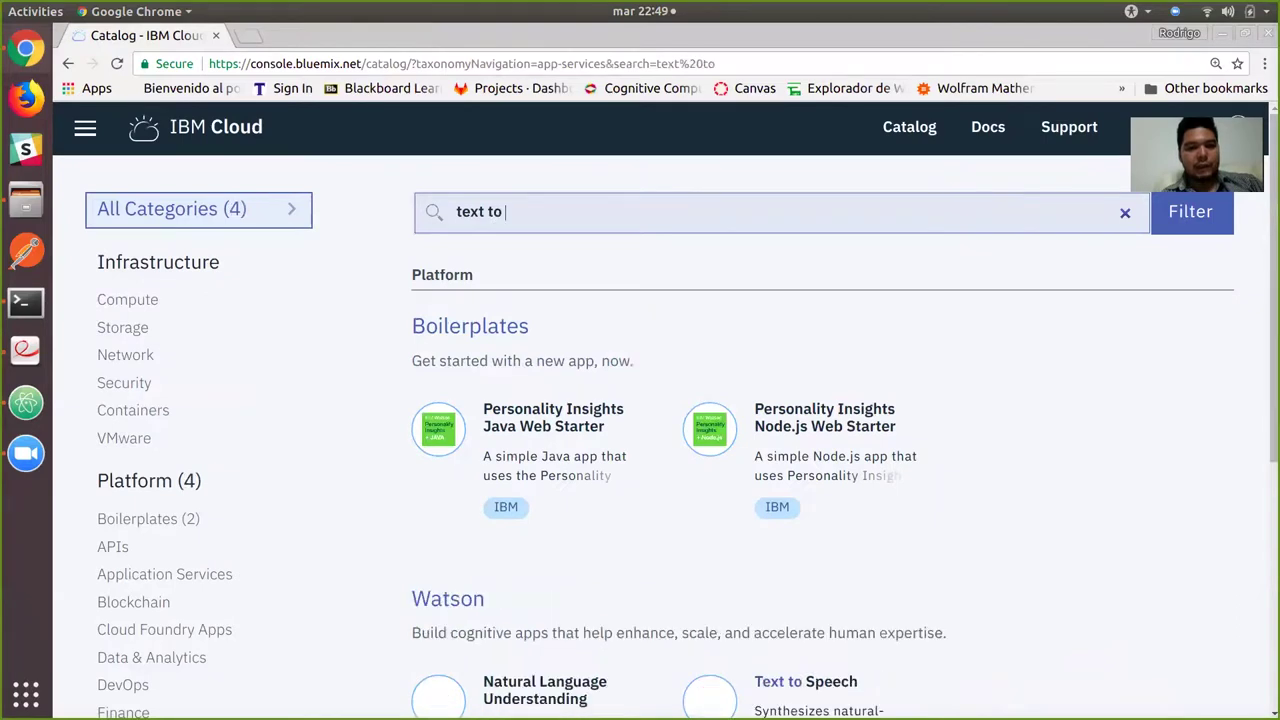
pyautogui.write('s')
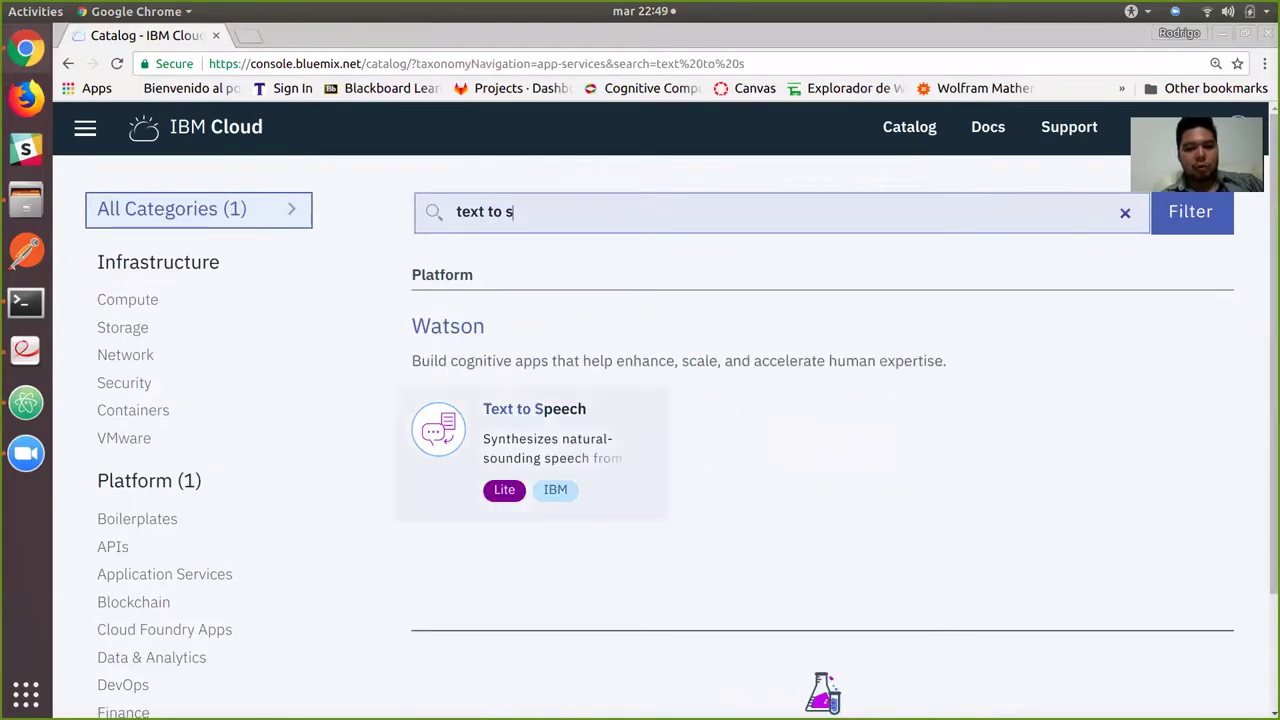
pyautogui.click(532, 440)
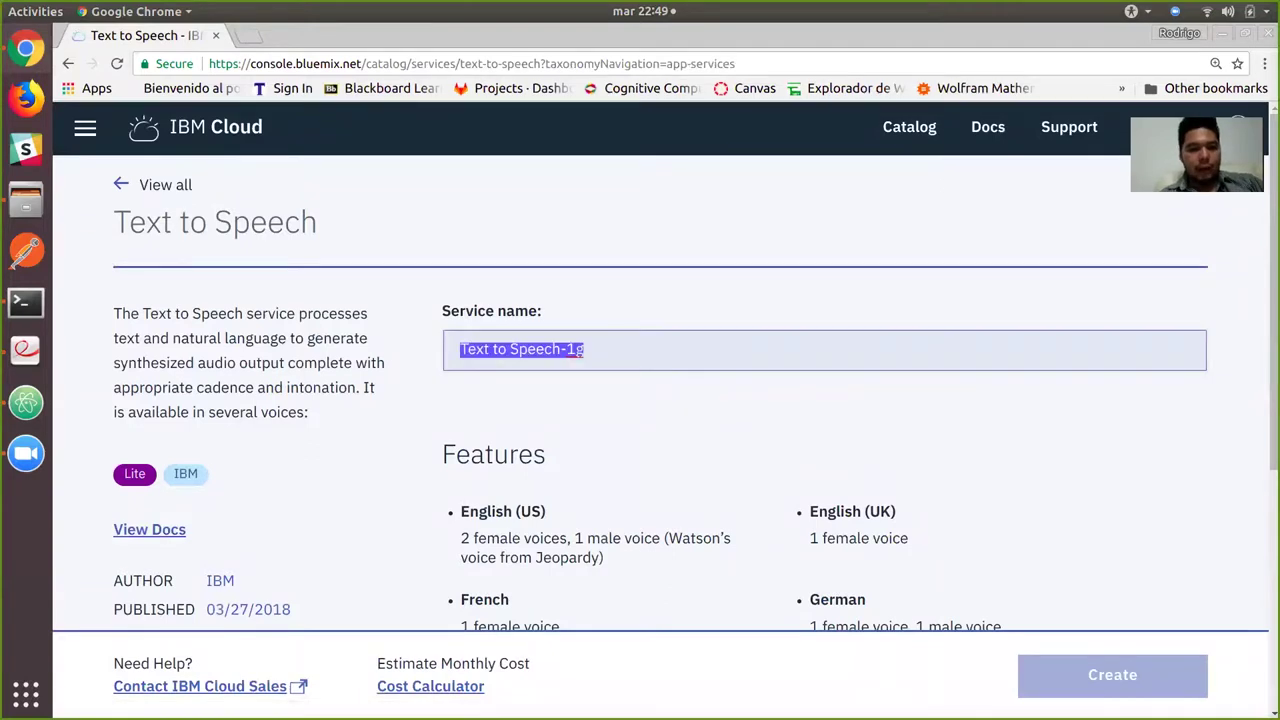
# Name the service text2speech-NDS, review features and pricing, and create it.
pyautogui.write('text2')
pyautogui.write('t')
pyautogui.write('speec')
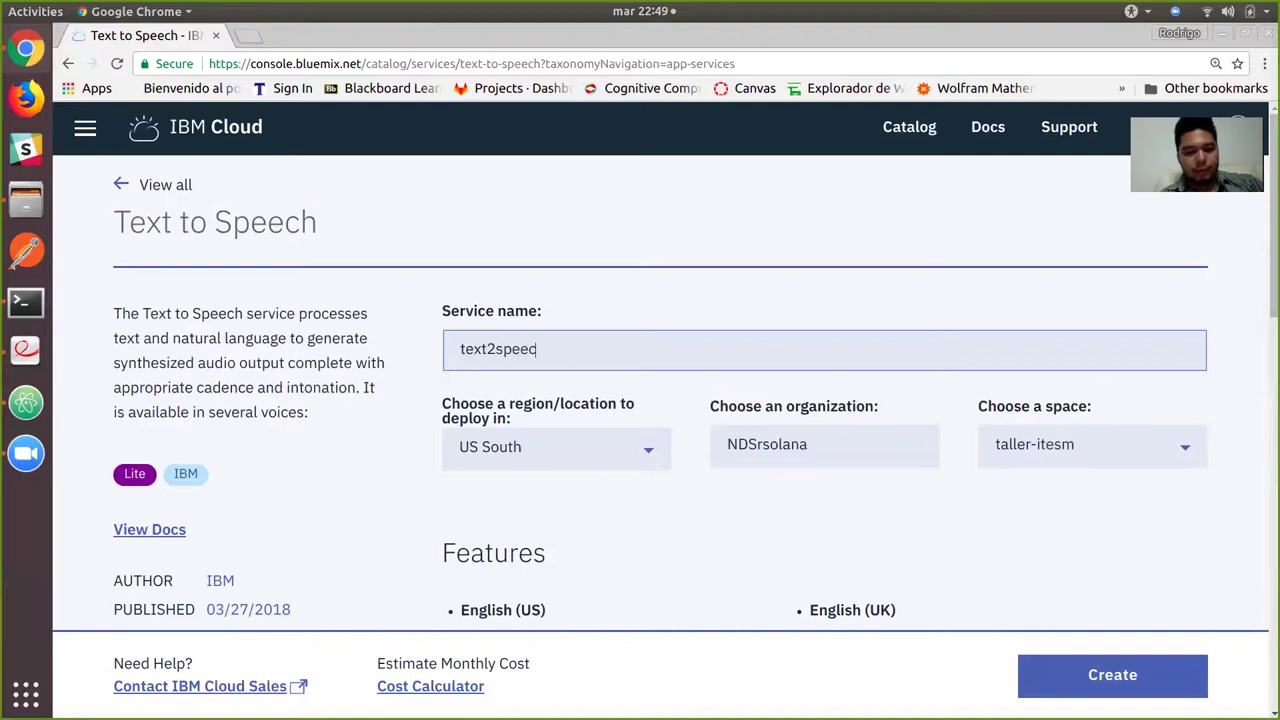
pyautogui.write('h-NDS')
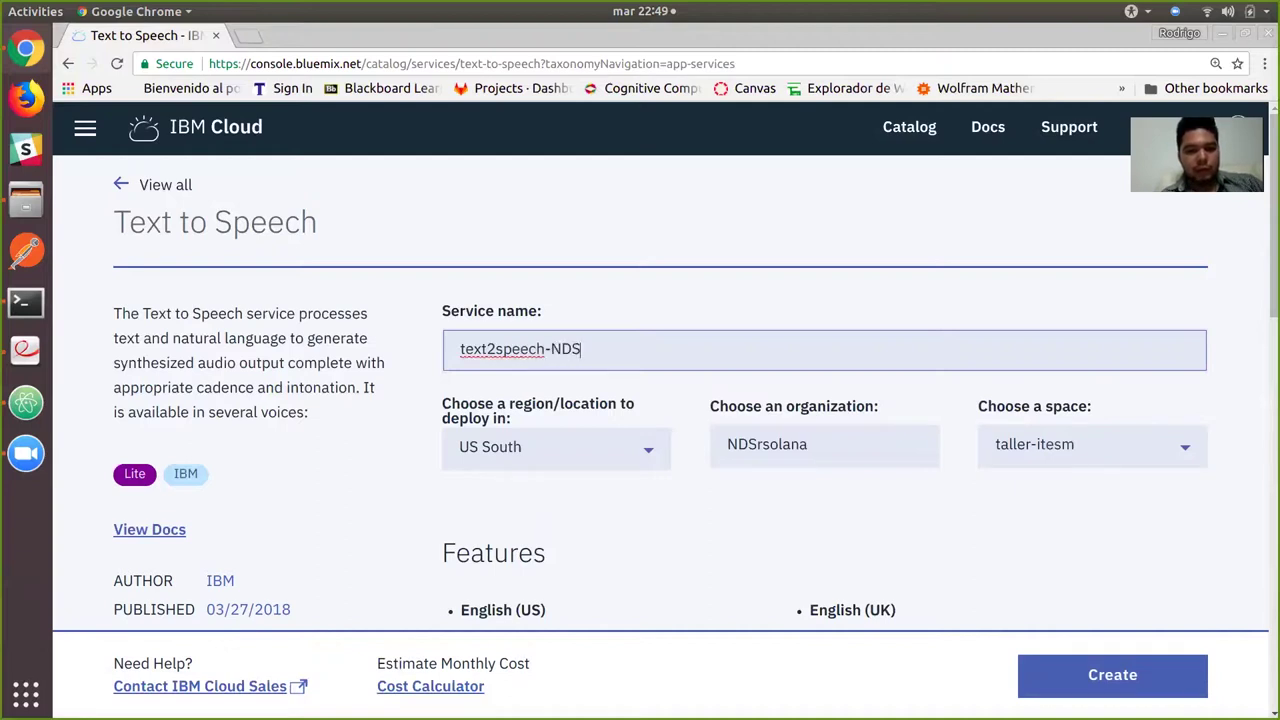
pyautogui.scroll(-5, 695, 388)
pyautogui.scroll(5, 695, 388)
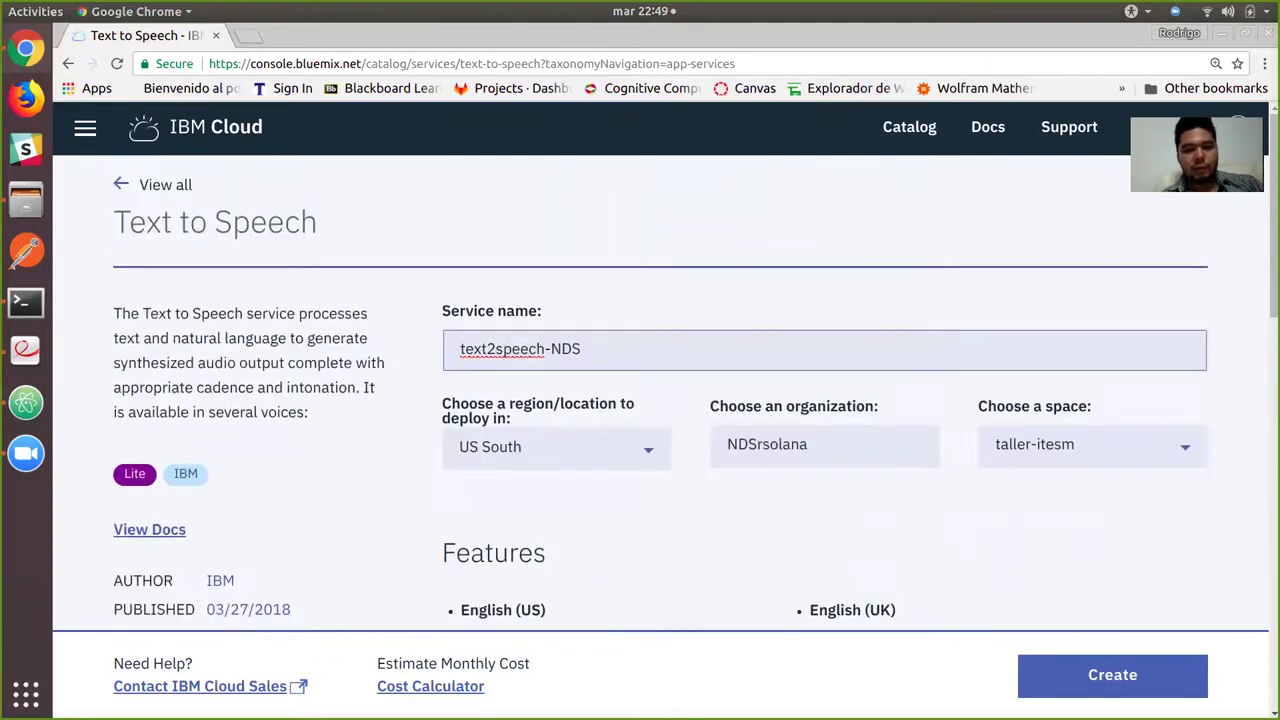
pyautogui.scroll(-4, 695, 400)
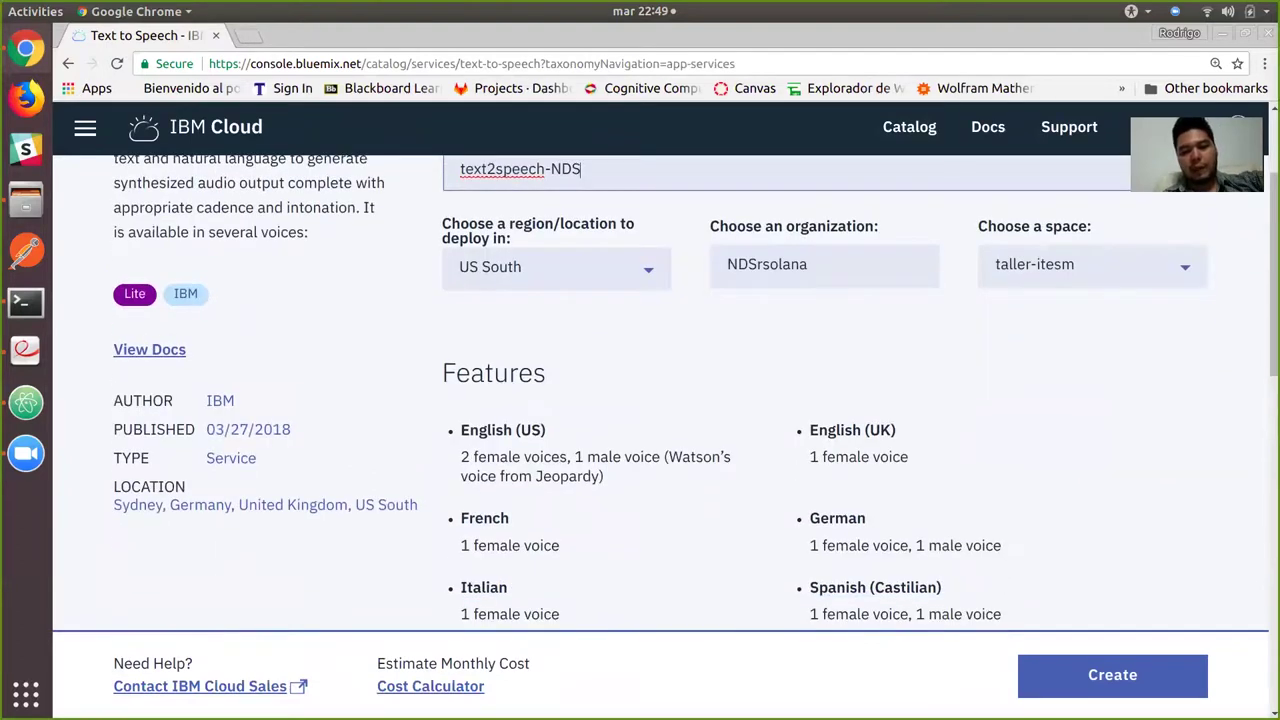
pyautogui.scroll(-2, 695, 400)
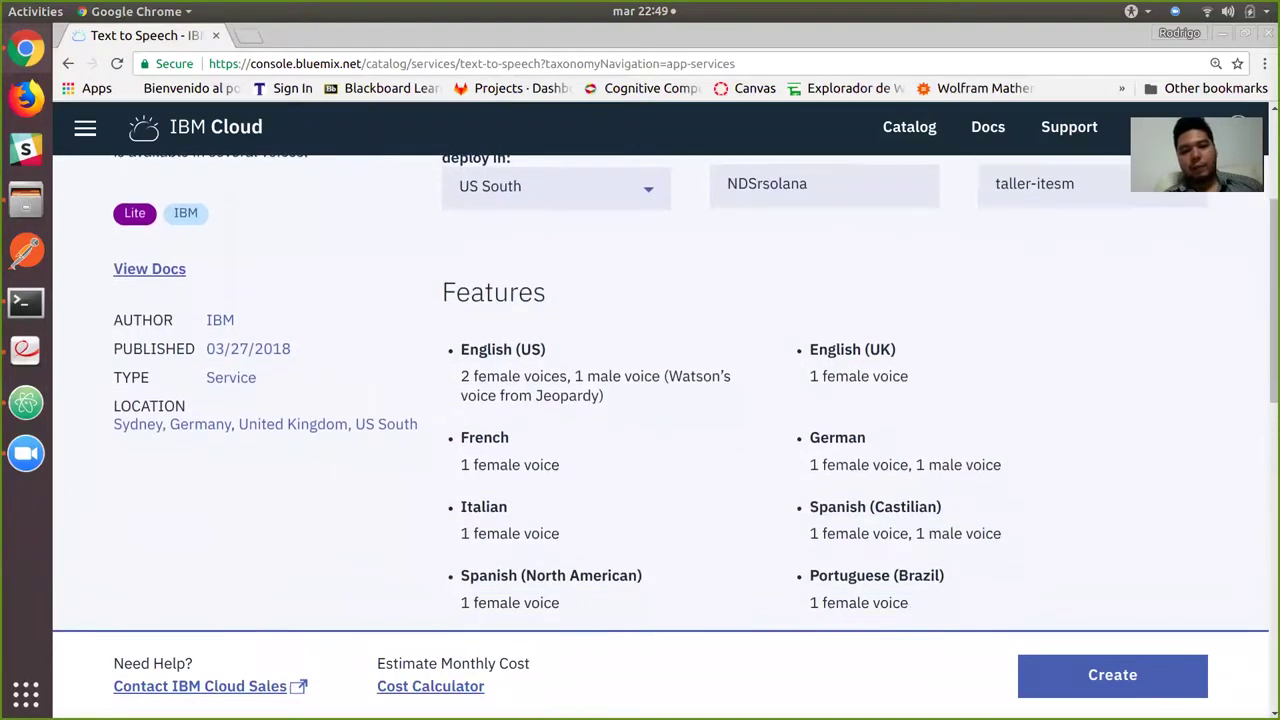
pyautogui.scroll(-4, 616, 382)
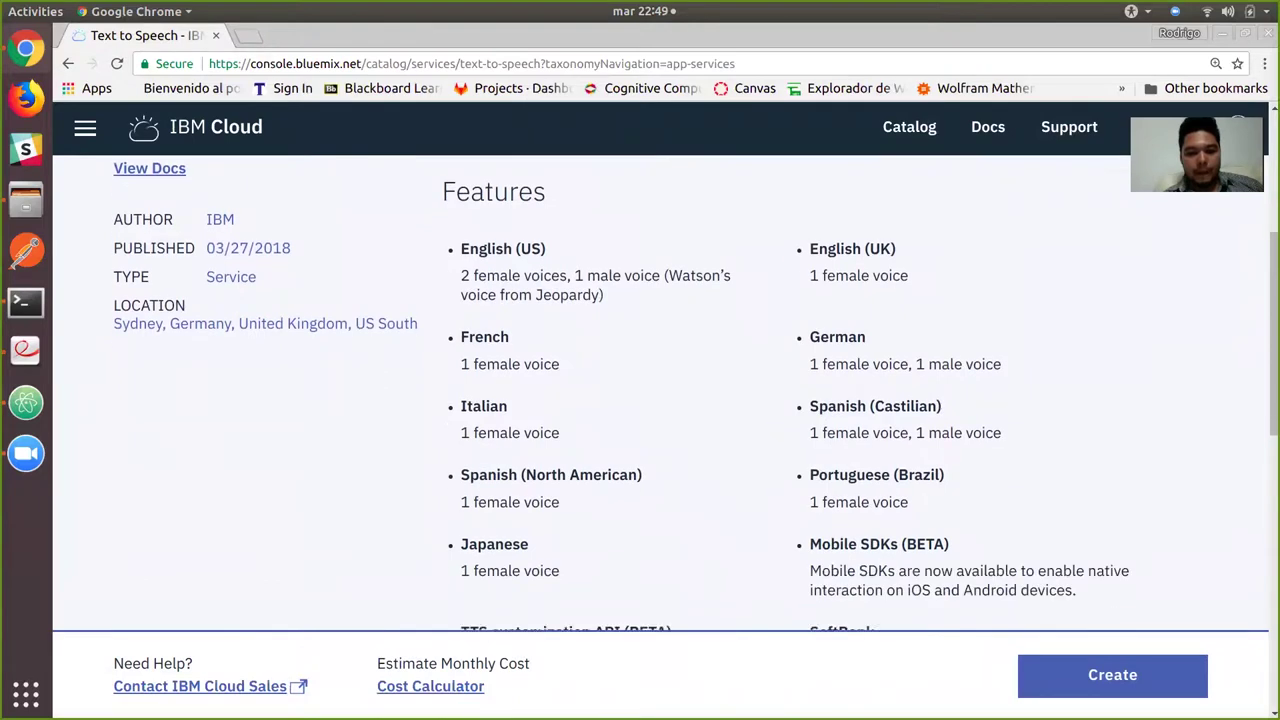
pyautogui.scroll(-1, 695, 393)
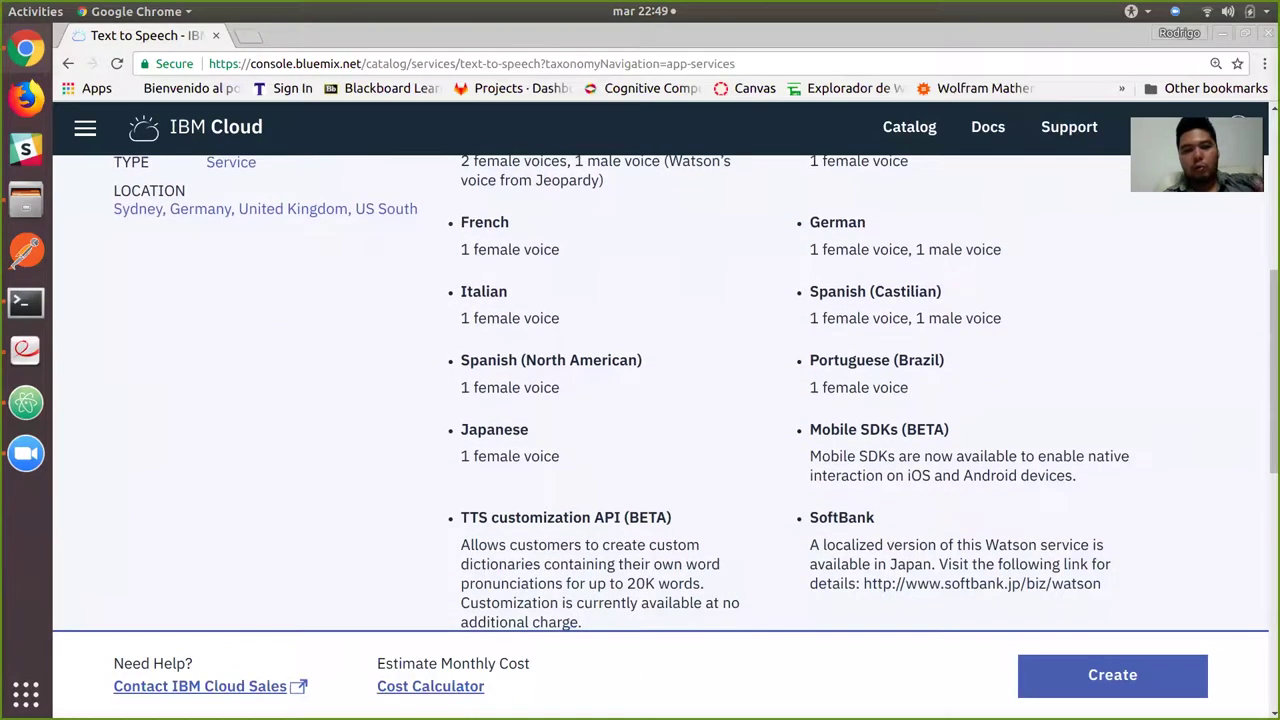
pyautogui.scroll(-2, 695, 393)
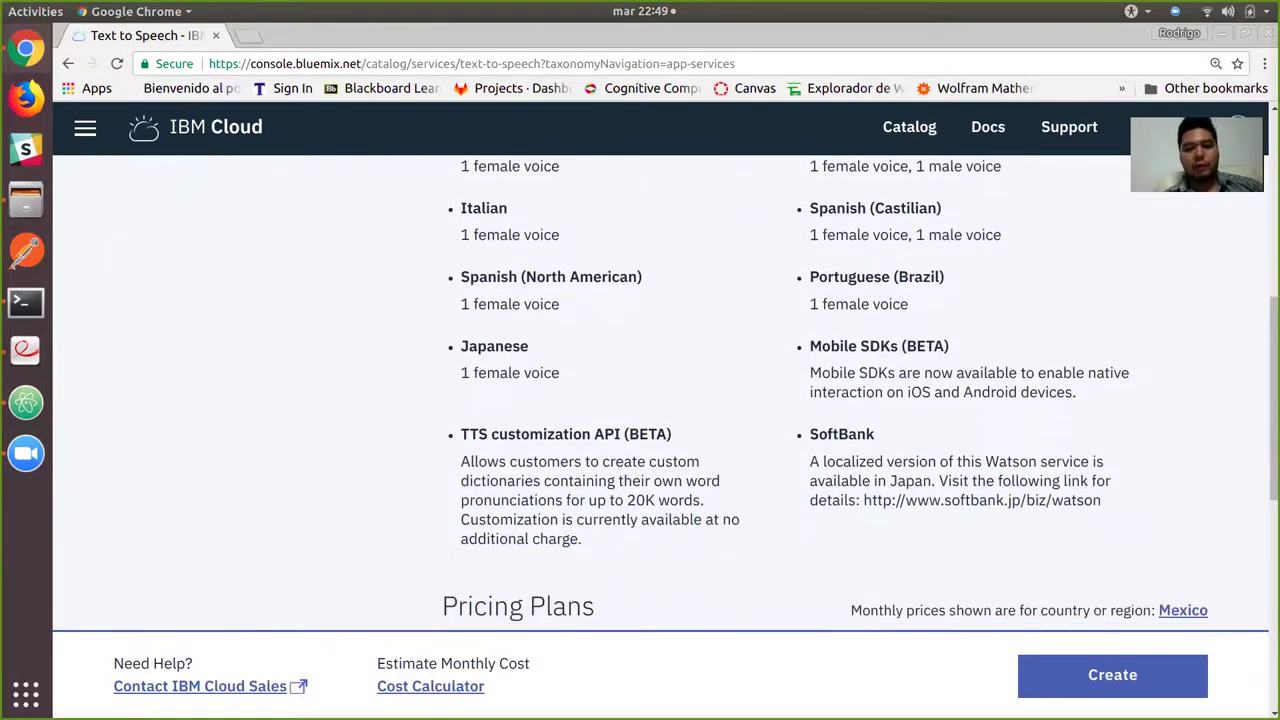
pyautogui.scroll(-3, 695, 393)
pyautogui.scroll(-4, 760, 400)
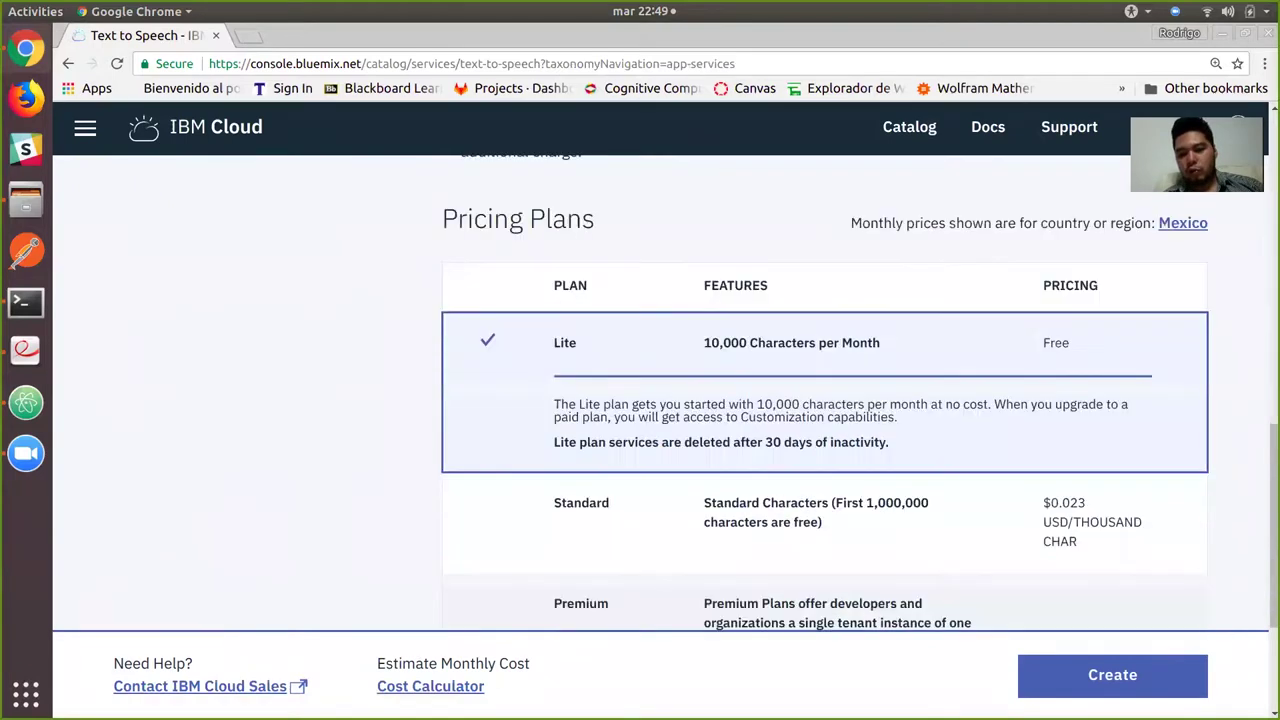
pyautogui.scroll(10, 760, 400)
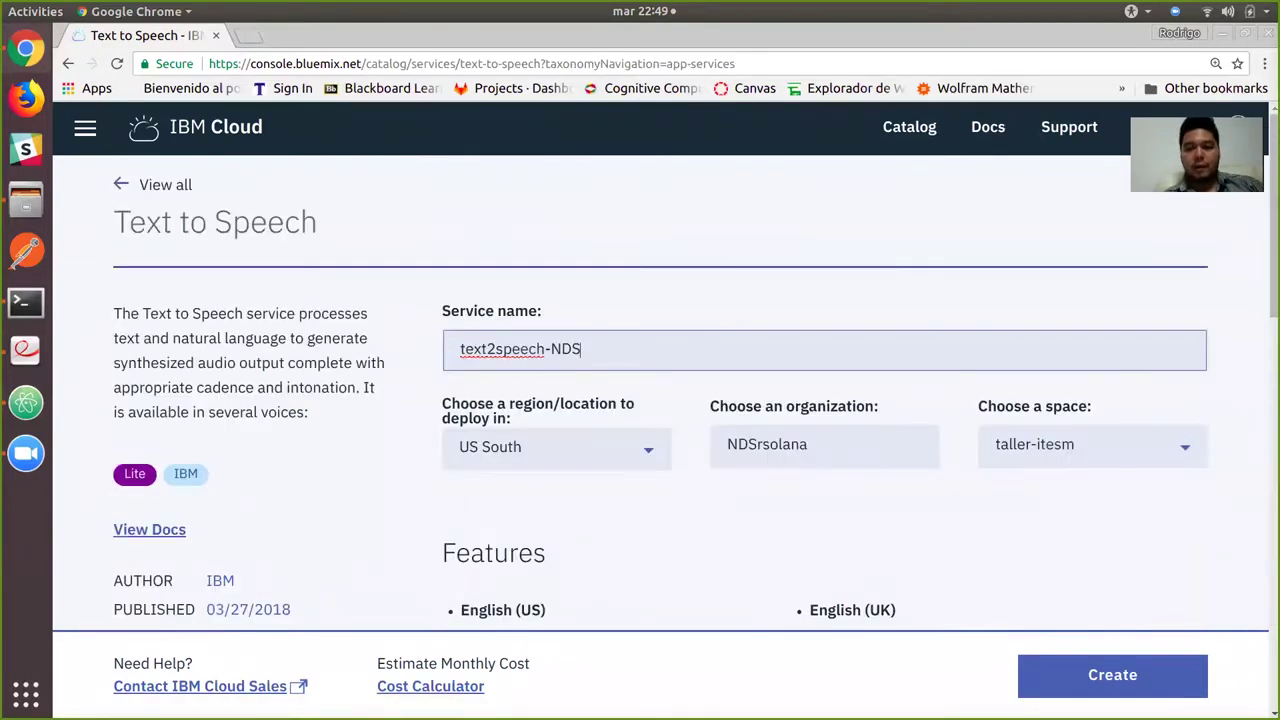
pyautogui.click(1112, 675)
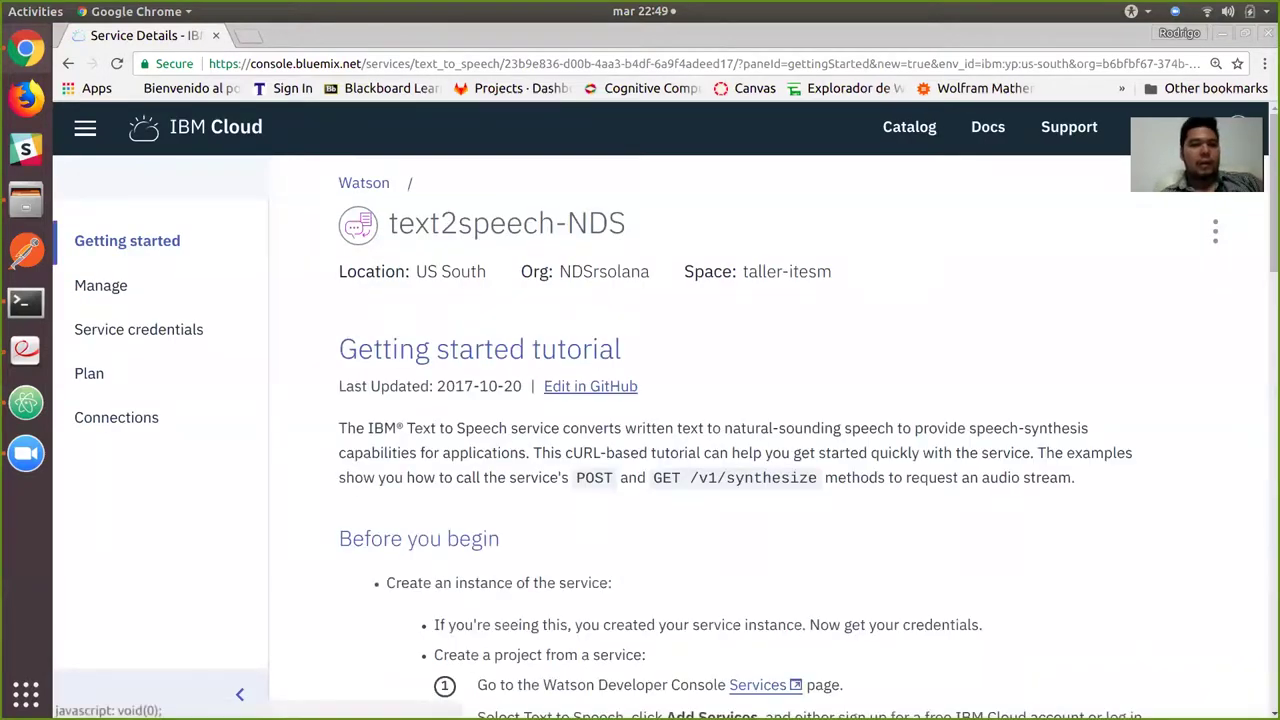
# Add a service credential named text2speech_credentials and reveal its url, username and password.
pyautogui.click(138, 329)
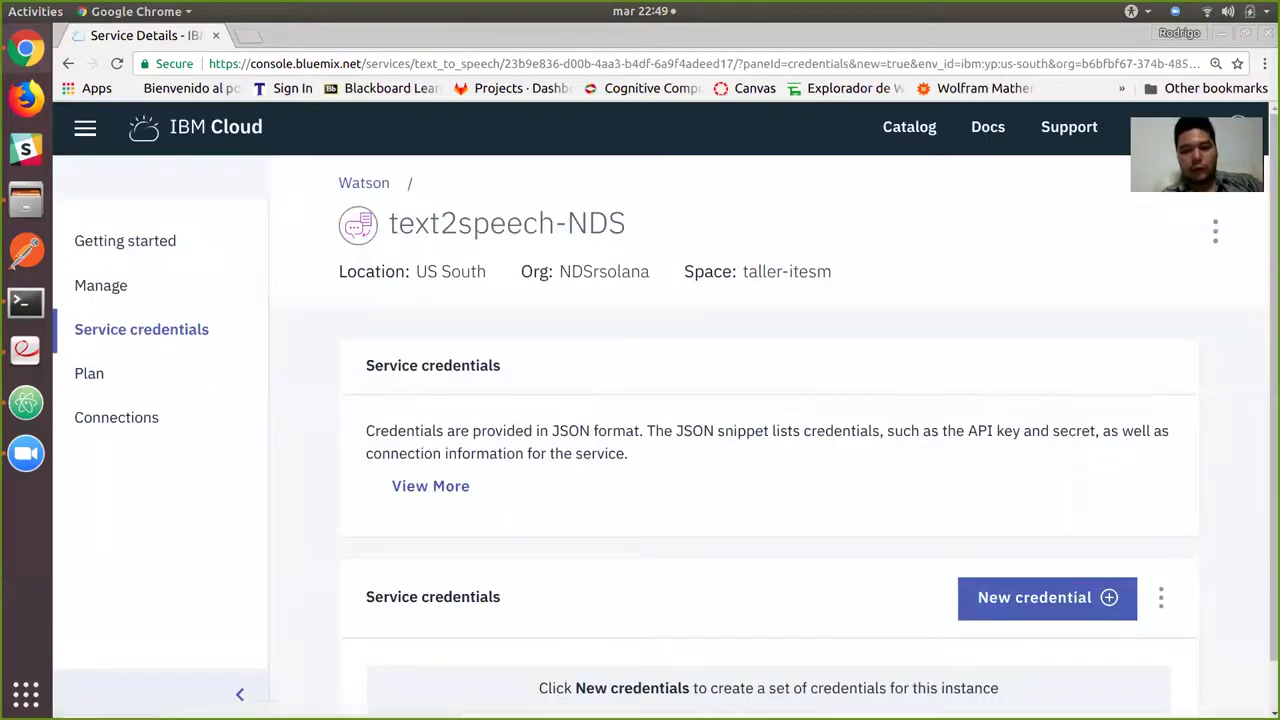
pyautogui.click(1047, 597)
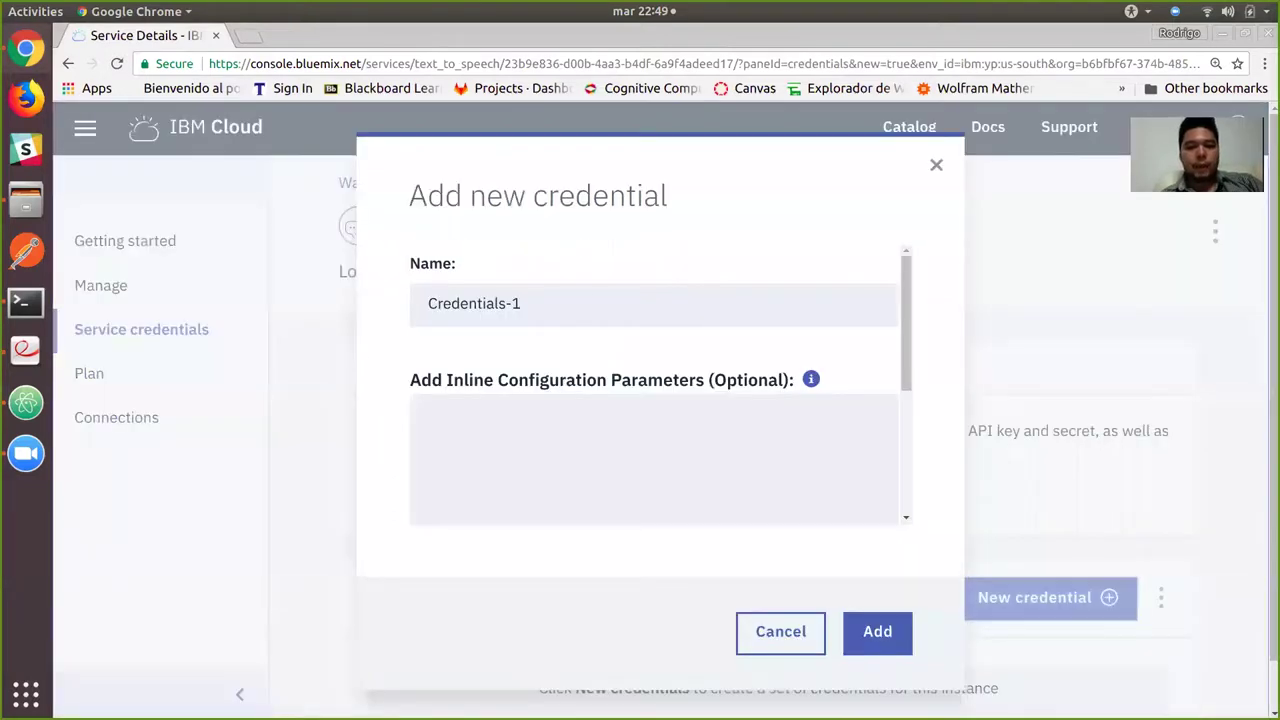
pyautogui.hotkey('ctrl', 'a')
pyautogui.write('text')
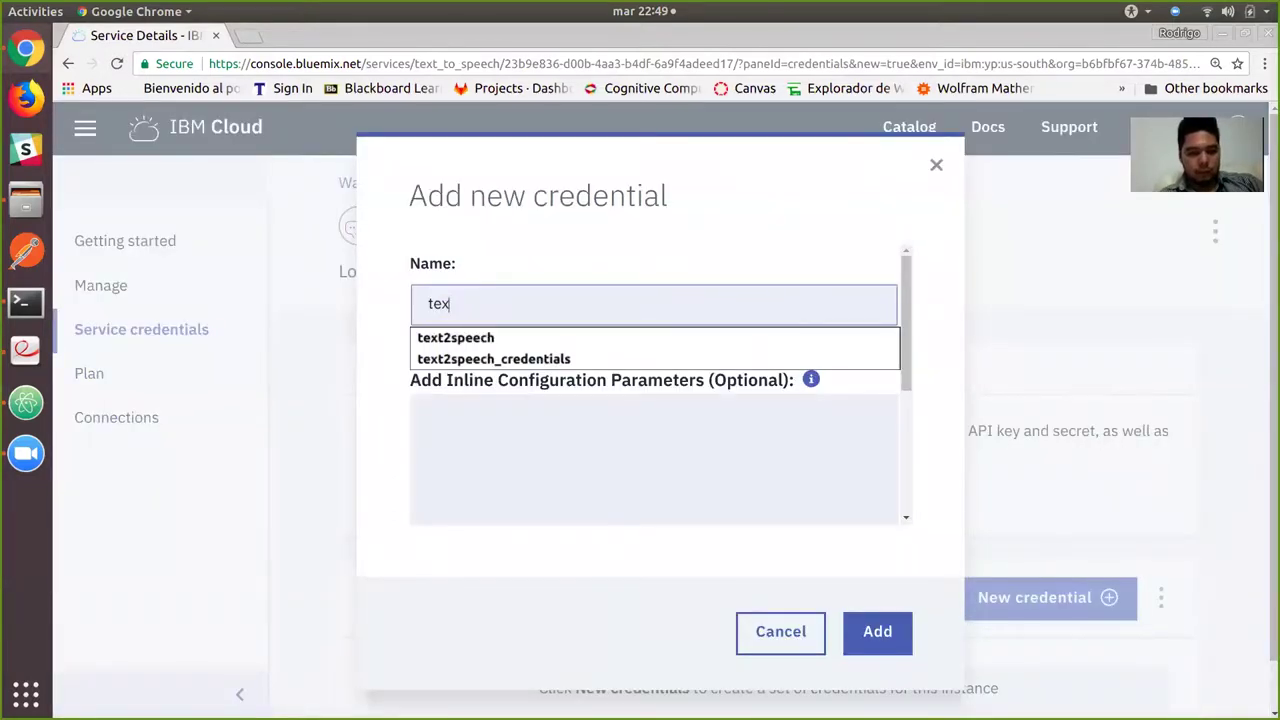
pyautogui.press('Down')
pyautogui.press('Down')
pyautogui.press('Return')
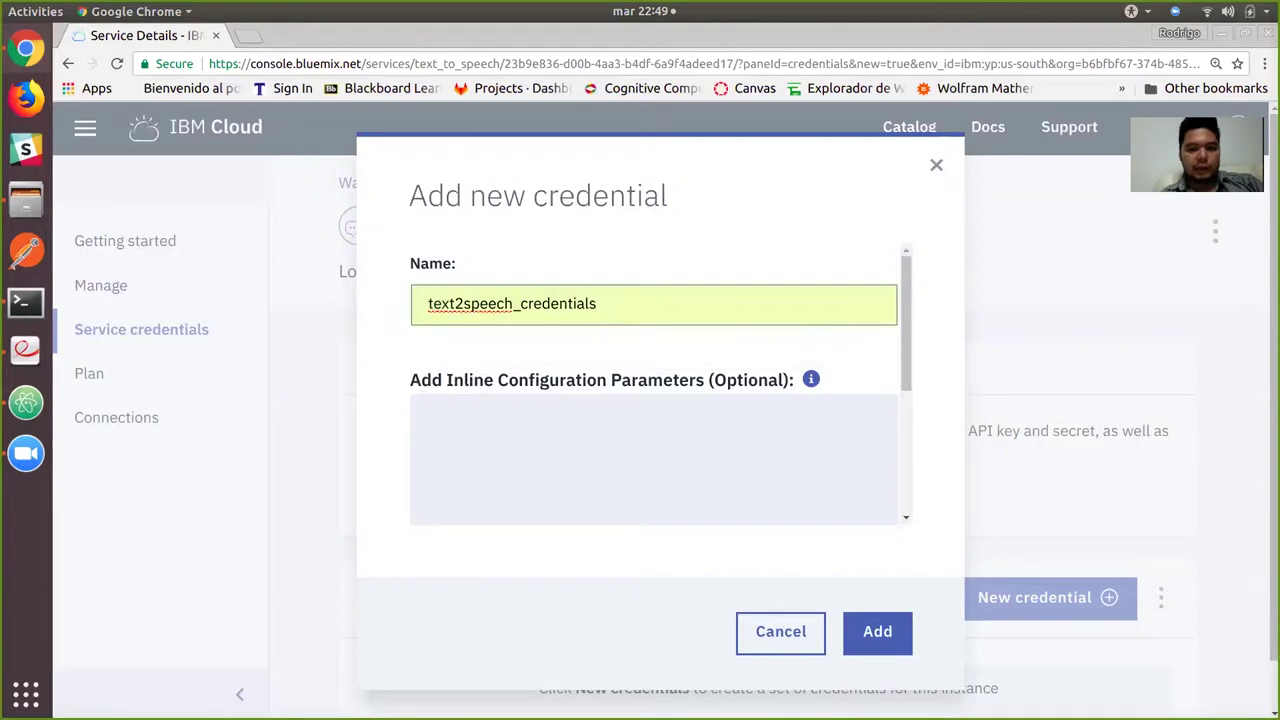
pyautogui.press('Return')
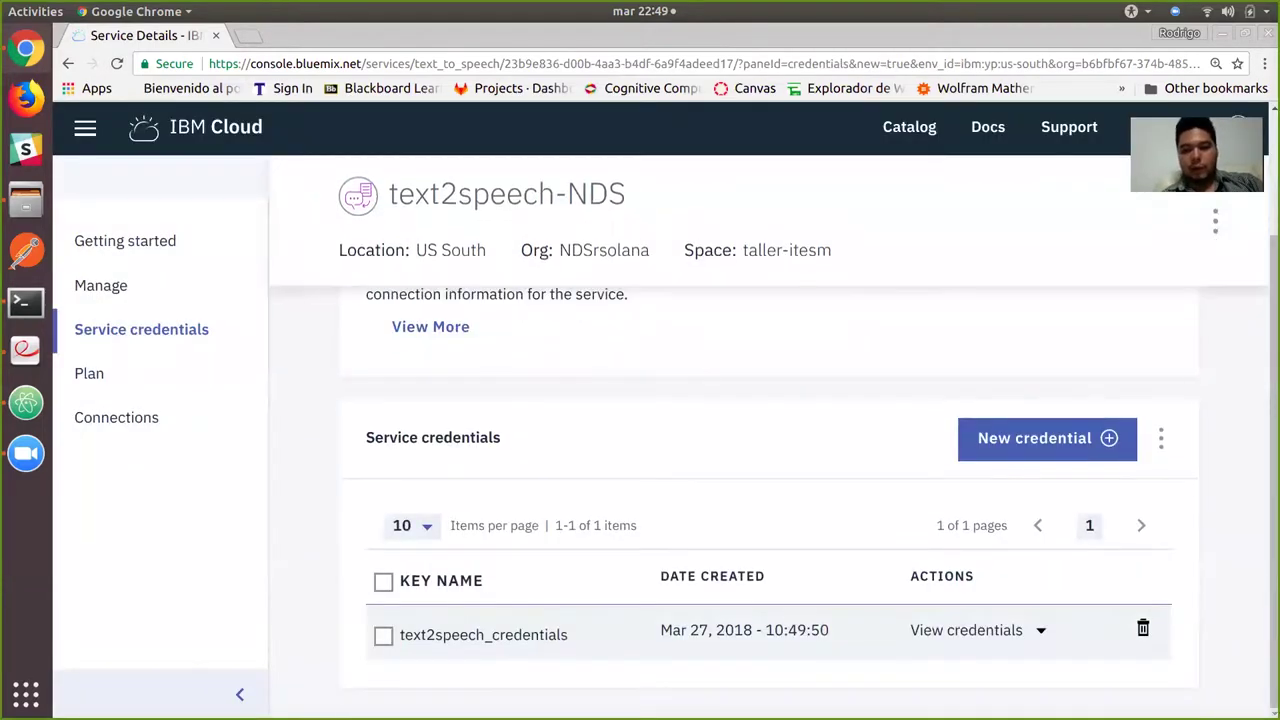
pyautogui.click(966, 630)
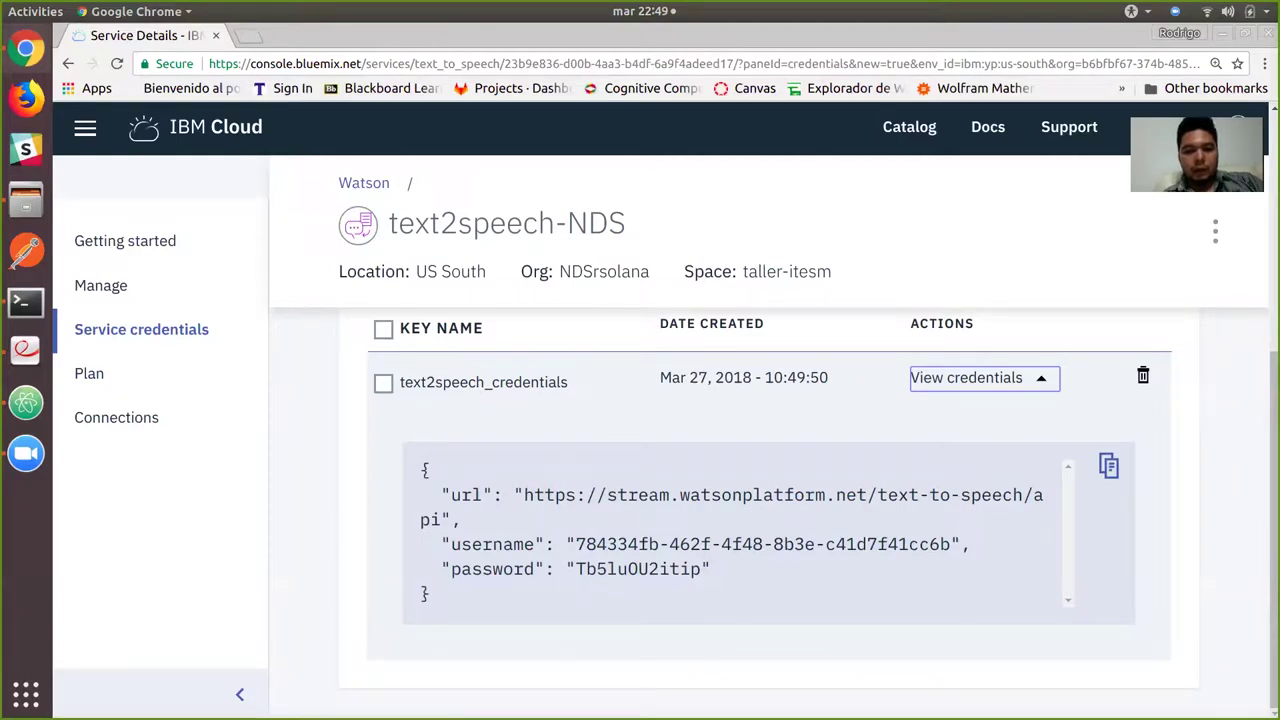
# Stop the running node server in Terminal and clear the screen.
pyautogui.hotkey('alt', 'Tab')
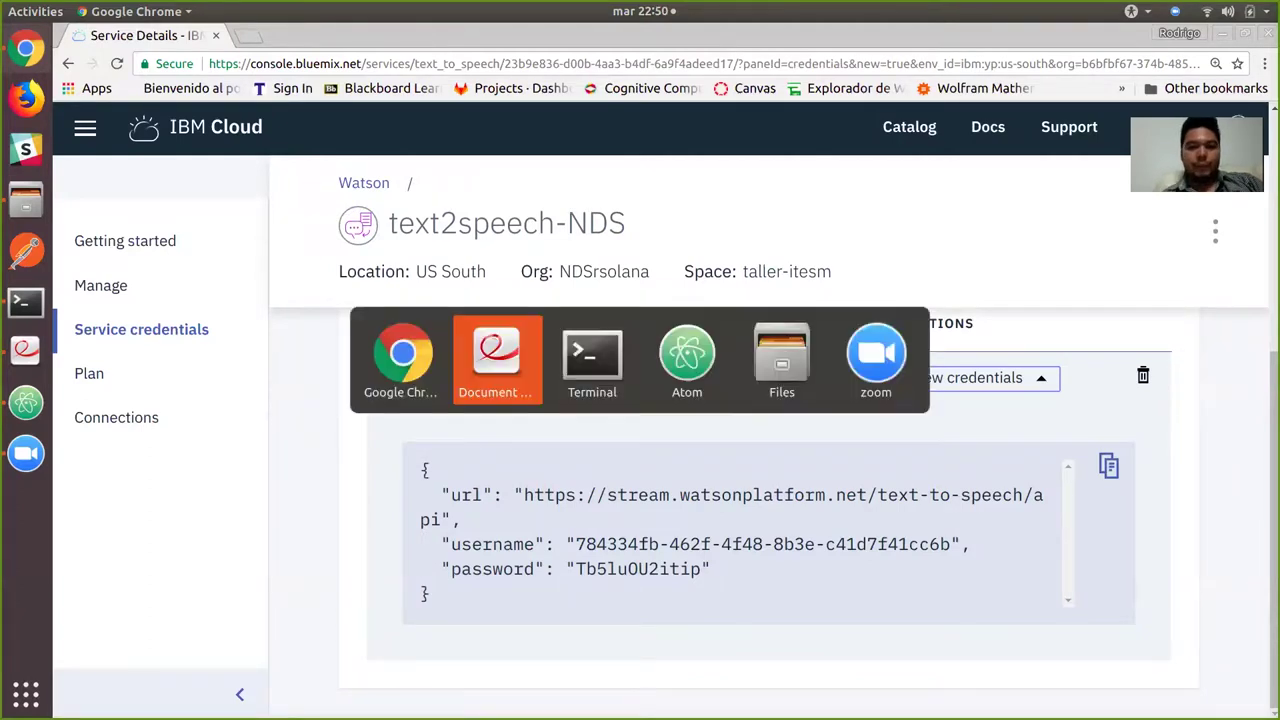
pyautogui.hotkey('alt', 'Tab')
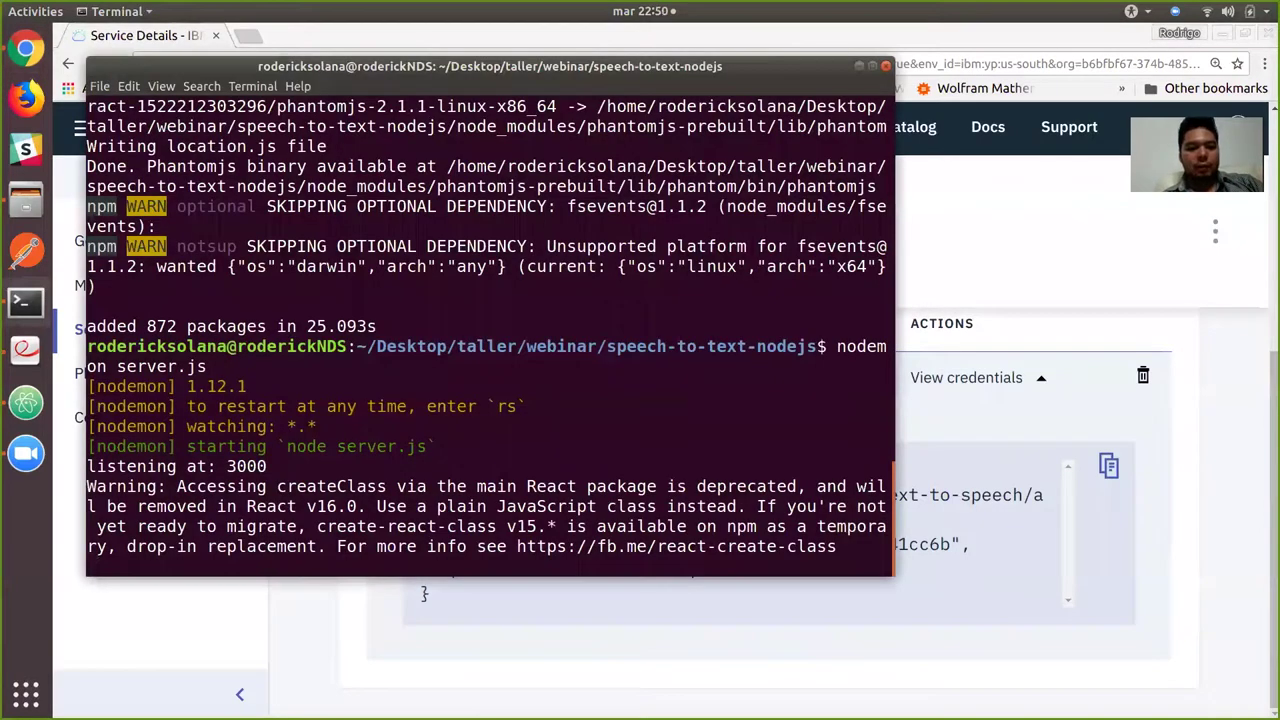
pyautogui.hotkey('ctrl', 'c')
pyautogui.write('clear')
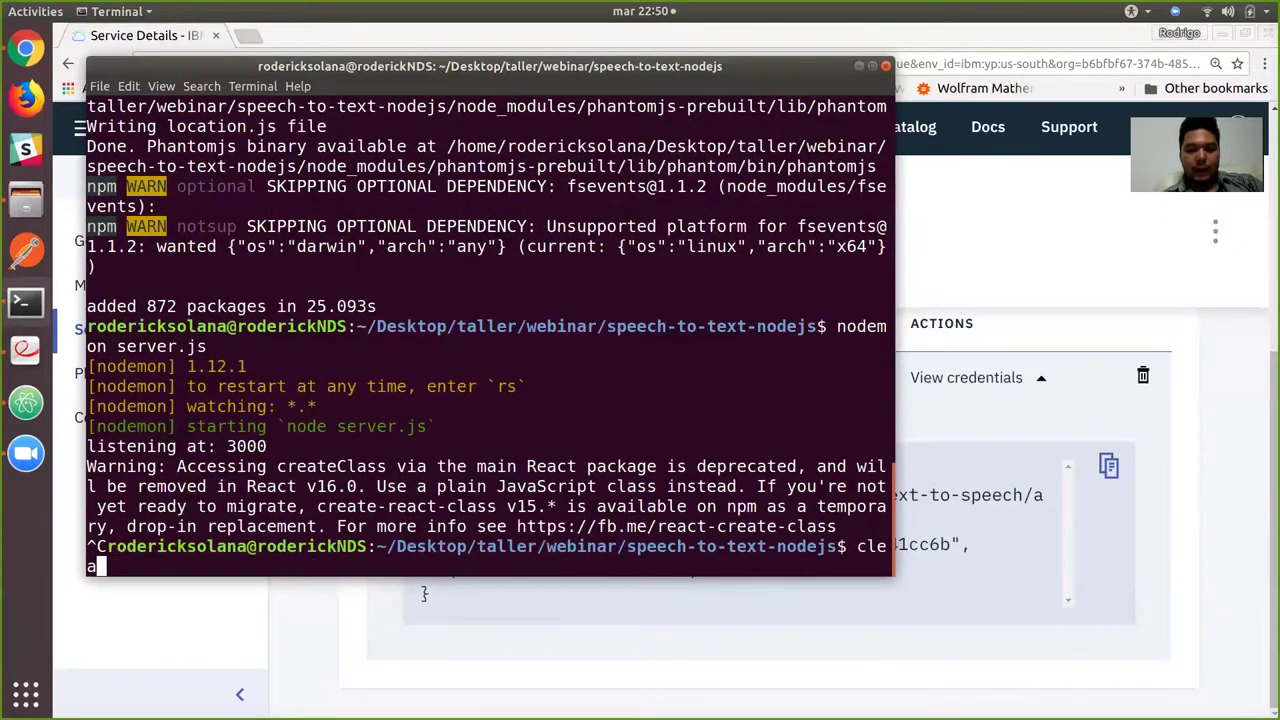
pyautogui.press('Return')
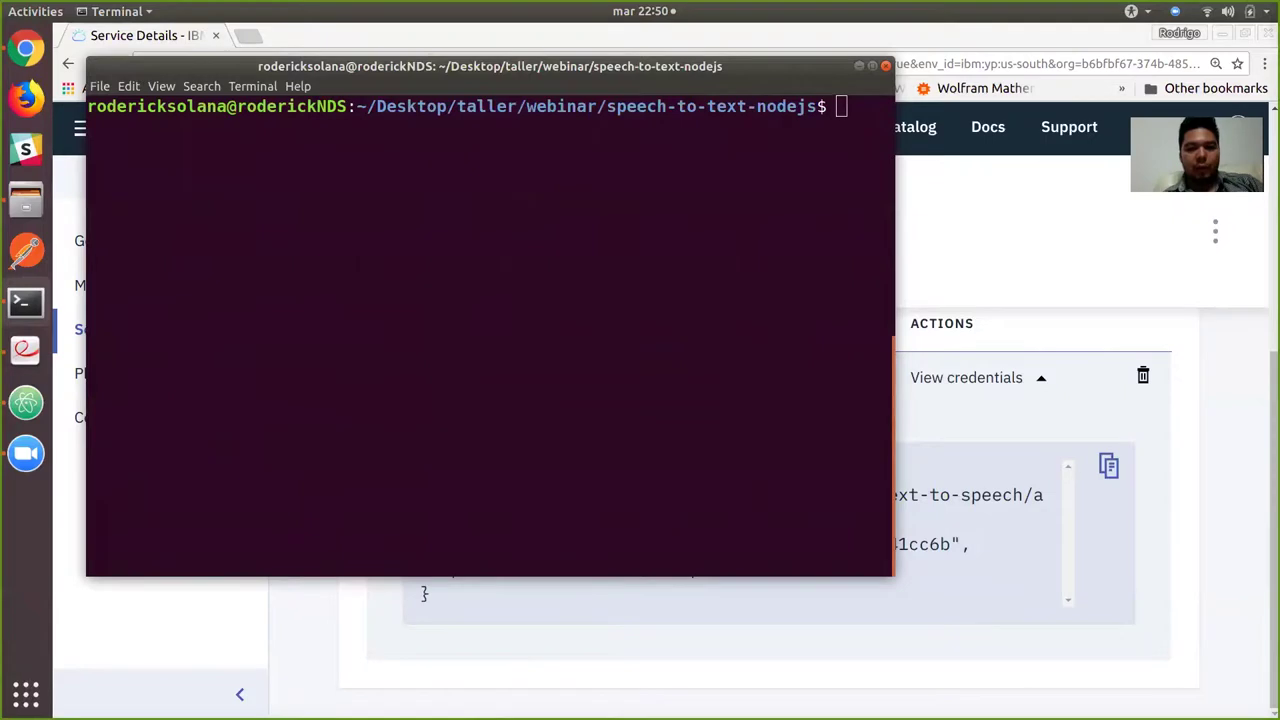
# In Atom's project tree, collapse speech-to-text-nodejs and expand api_speech2text.
pyautogui.hotkey('alt', 'Tab')
pyautogui.hotkey('alt', 'Tab')
pyautogui.hotkey('alt', 'Tab')
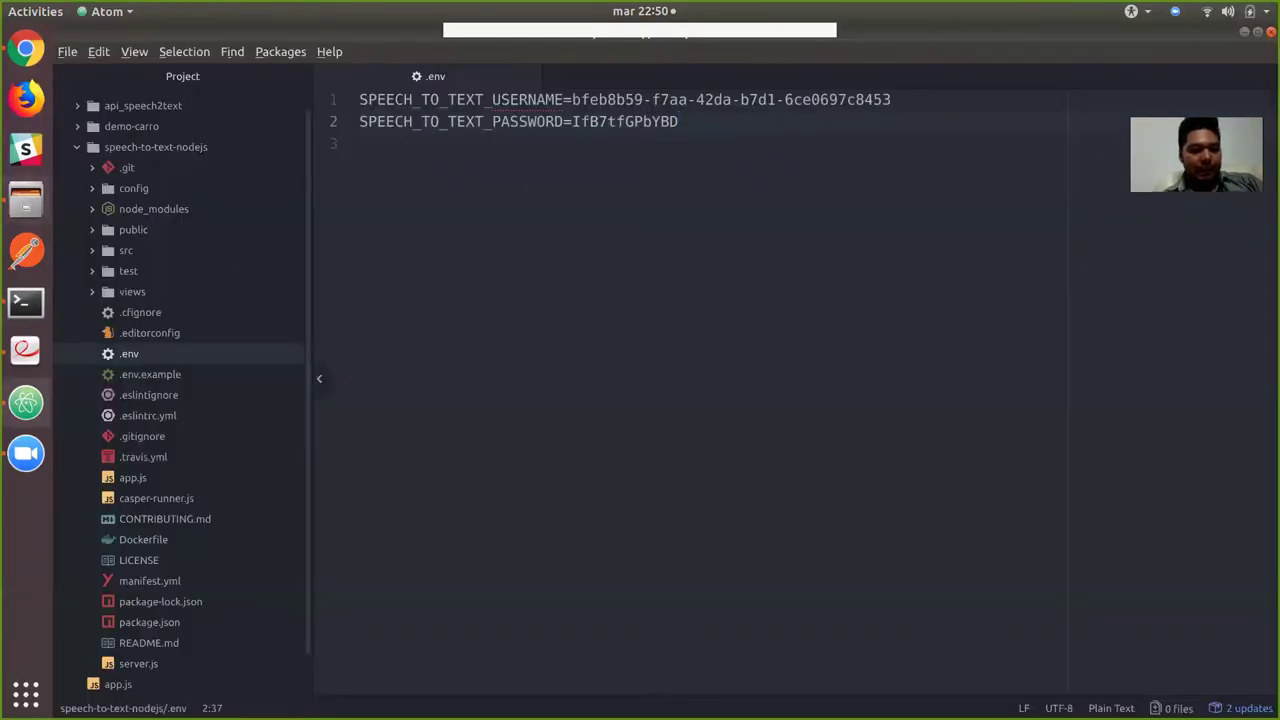
pyautogui.click(155, 147)
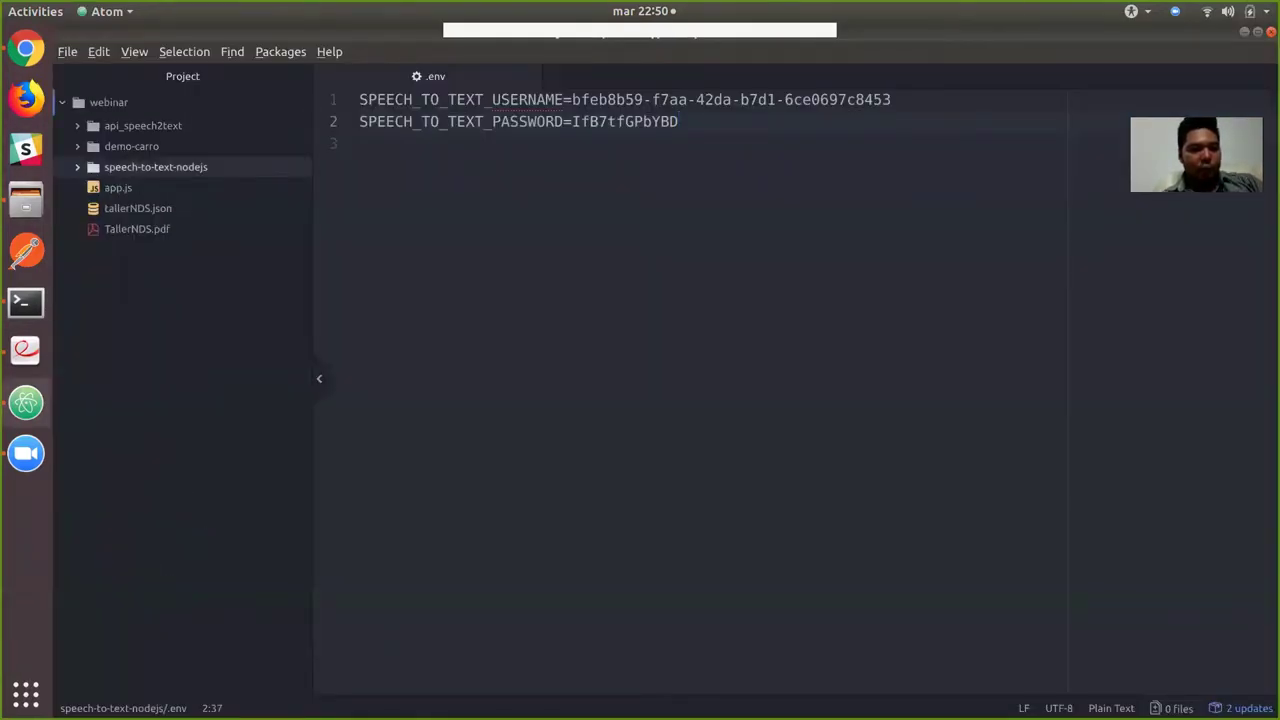
pyautogui.click(143, 125)
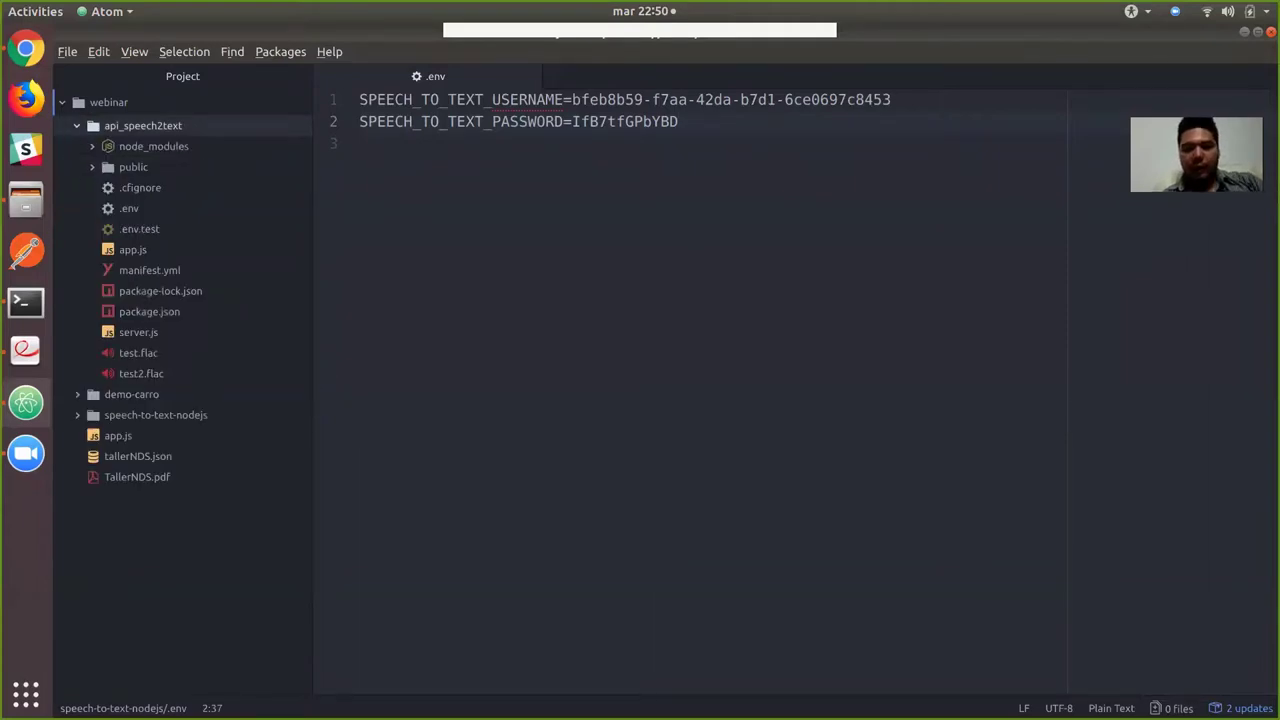
pyautogui.hotkey('alt', 'Tab')
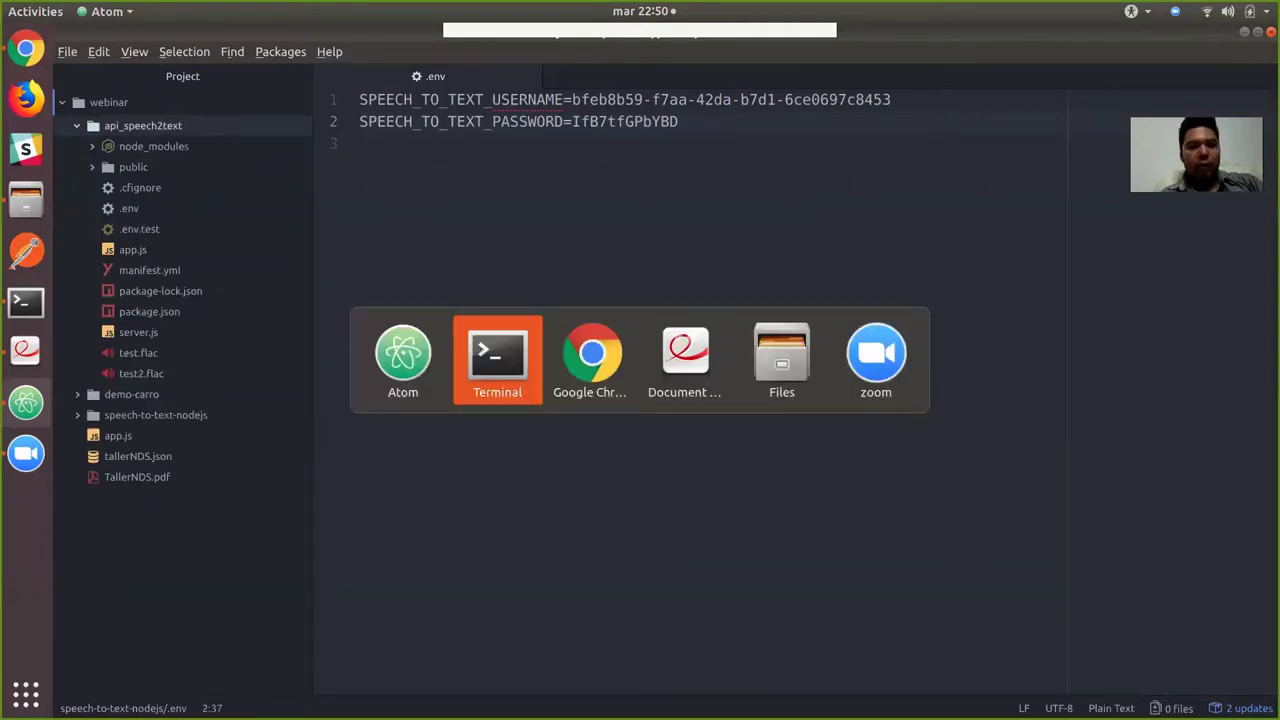
# Change the terminal directory to ../api_speech2text.
pyautogui.hotkey('alt', 'Tab')
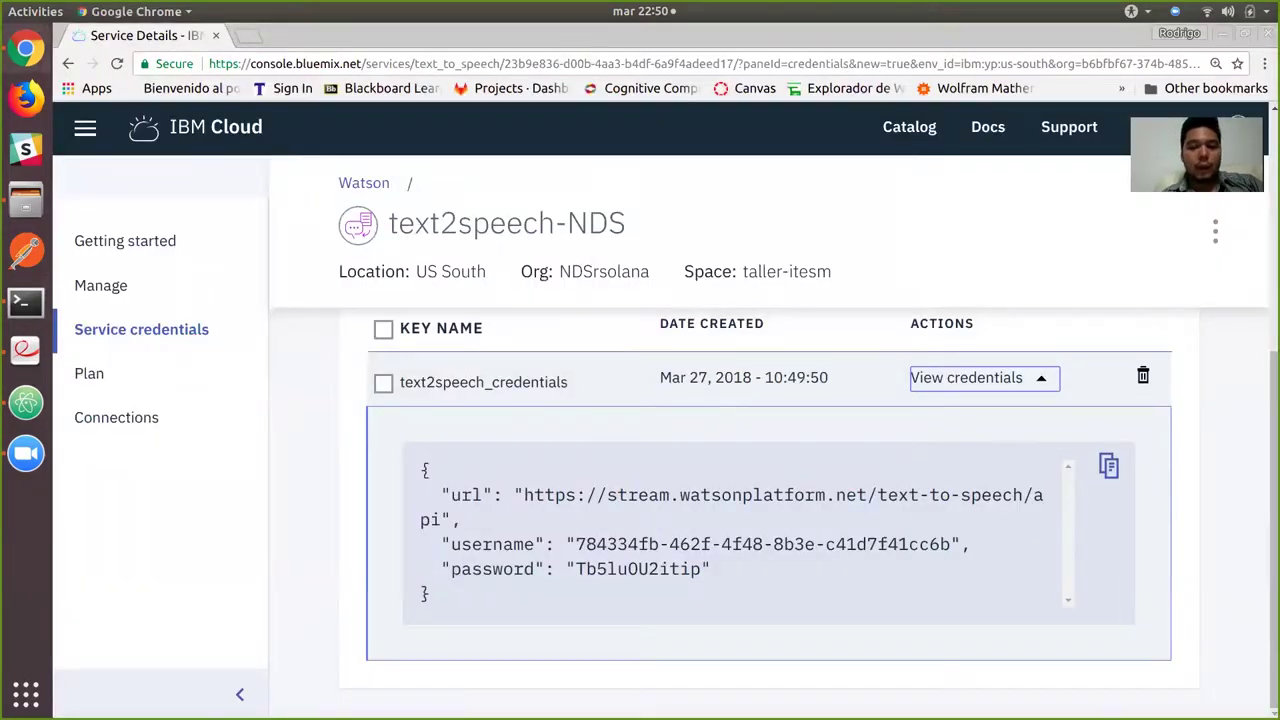
pyautogui.hotkey('alt', 'Tab')
pyautogui.hotkey('alt', 'Tab')
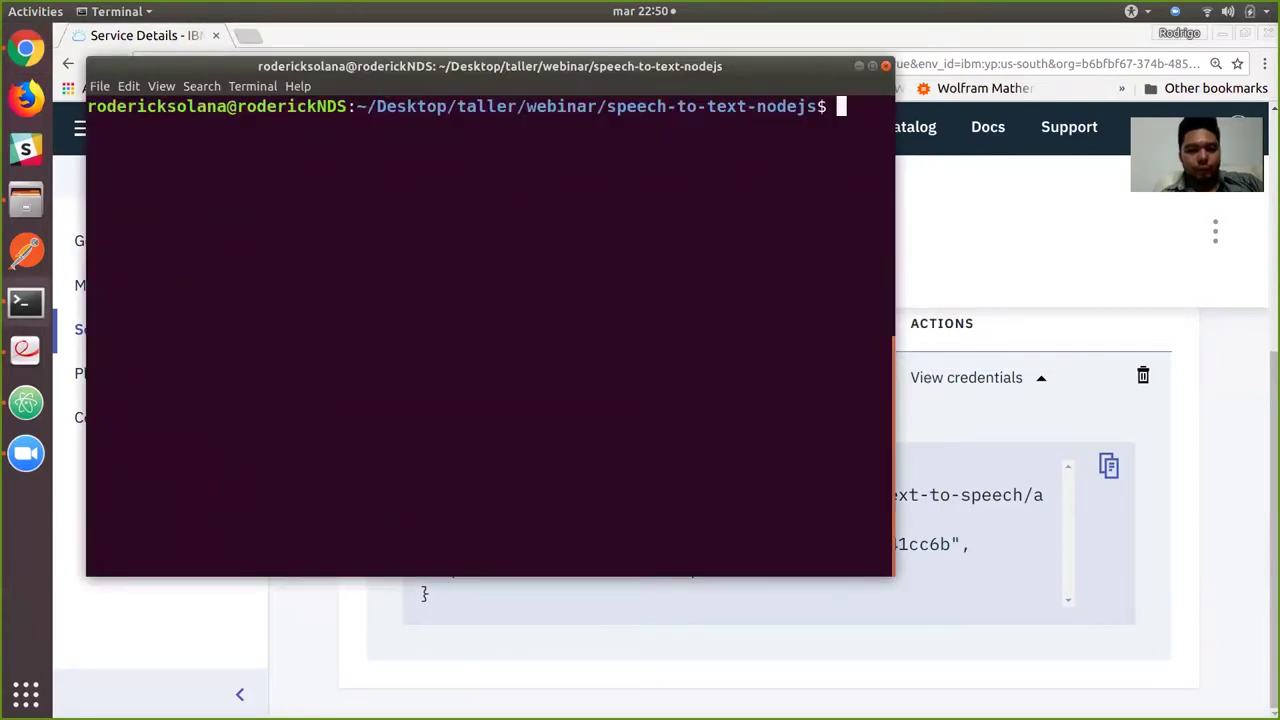
pyautogui.write('cd ap')
pyautogui.press('BackSpace')
pyautogui.press('BackSpace')
pyautogui.press('BackSpace')
pyautogui.press('BackSpace')
pyautogui.write('d ../')
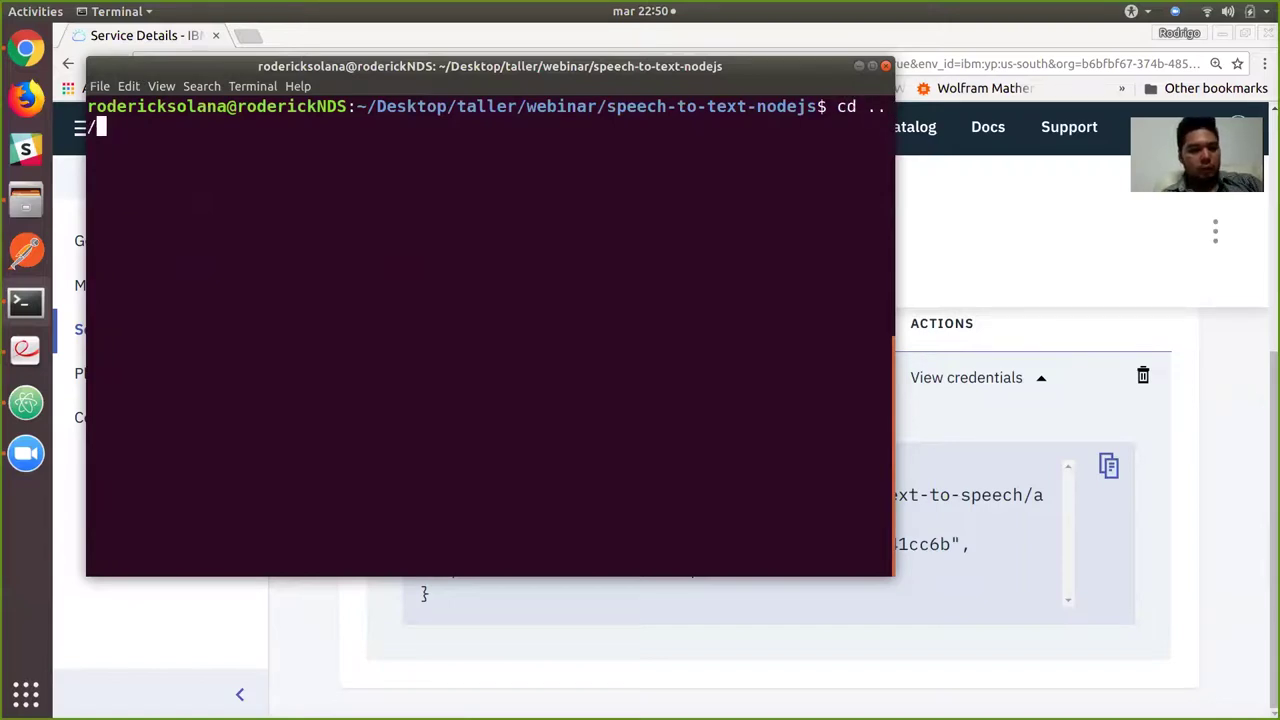
pyautogui.write('a')
pyautogui.press('Tab')
pyautogui.press('Return')
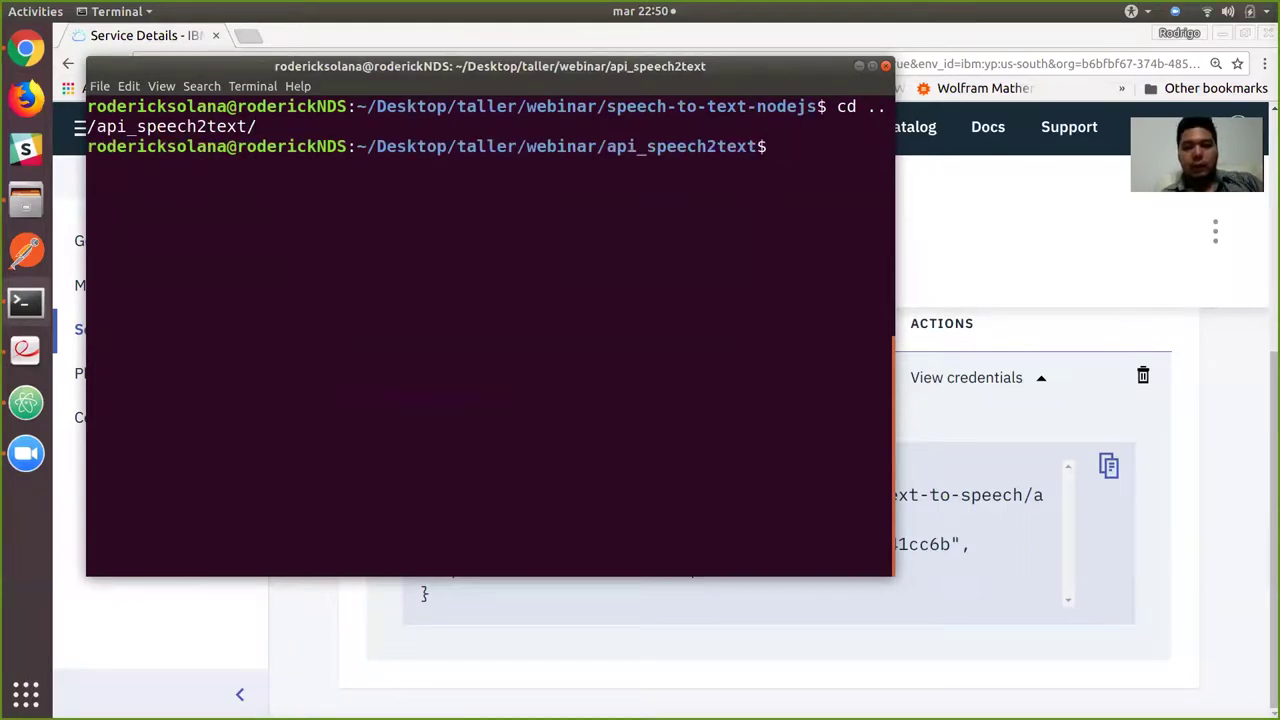
# Start the server with nodemon server.js on port 3000, then stop it.
pyautogui.write('nodemon s')
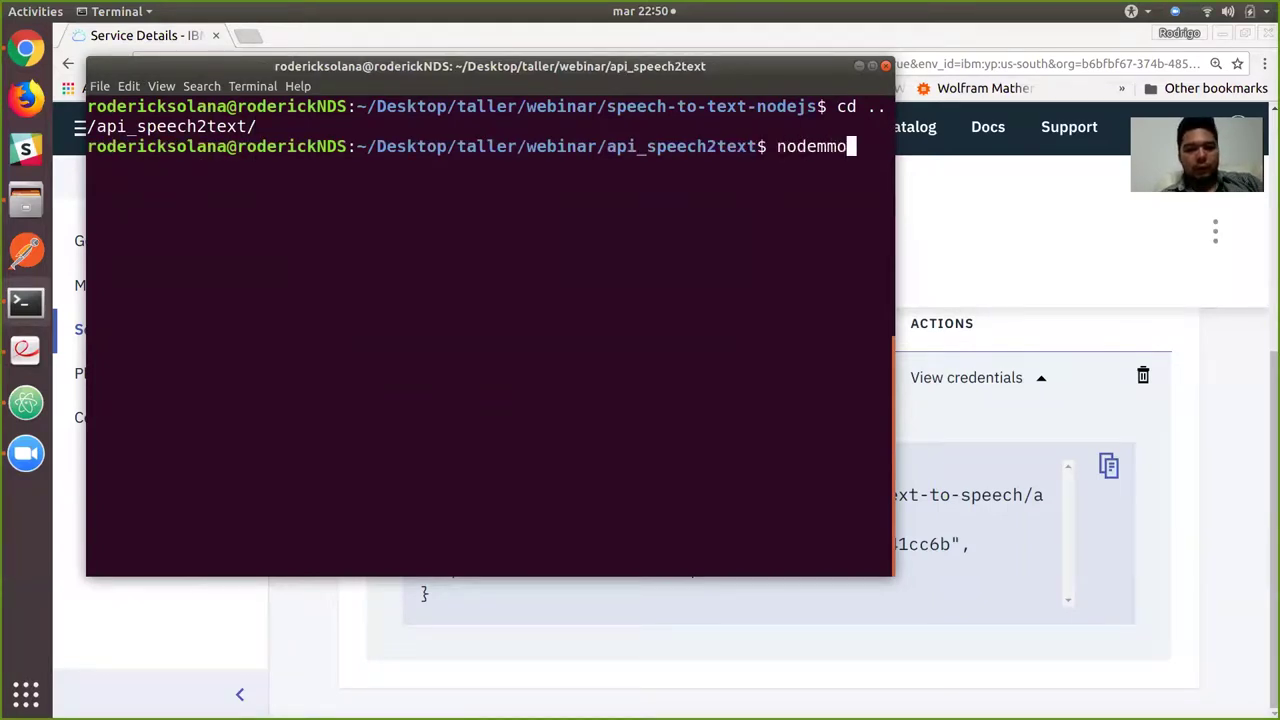
pyautogui.write('erver.js')
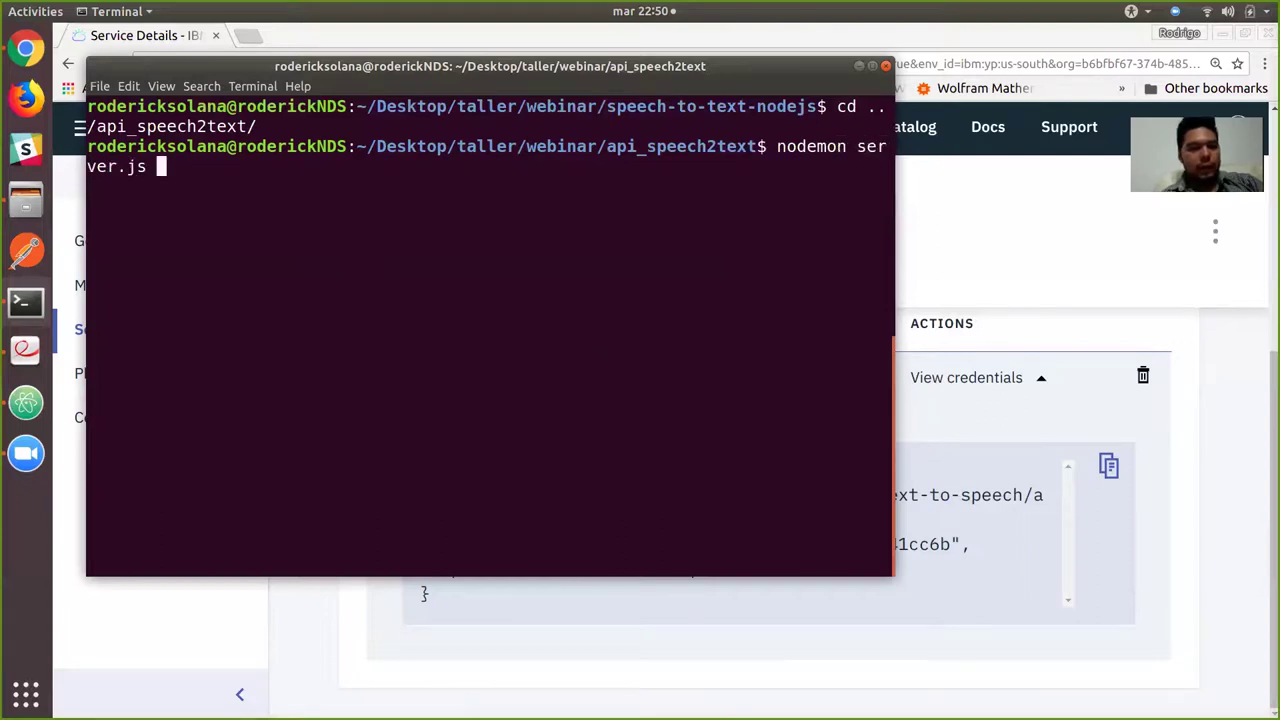
pyautogui.press('Return')
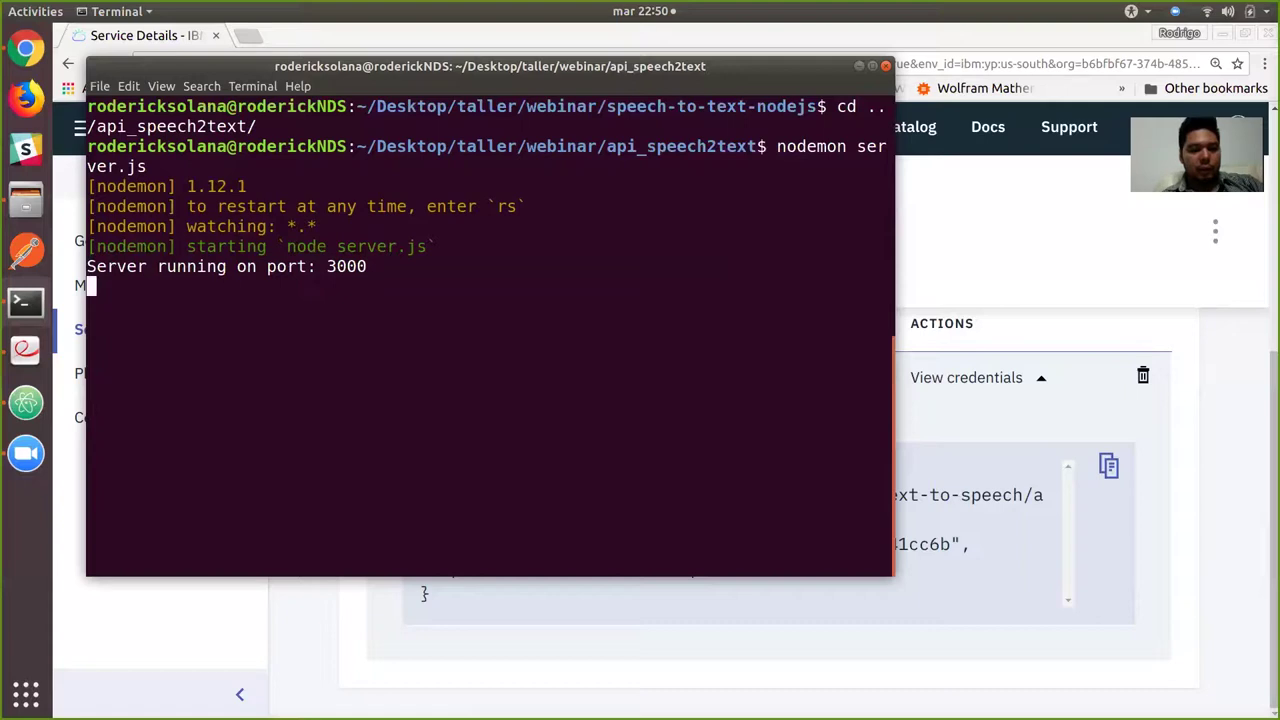
pyautogui.hotkey('ctrl', 'c')
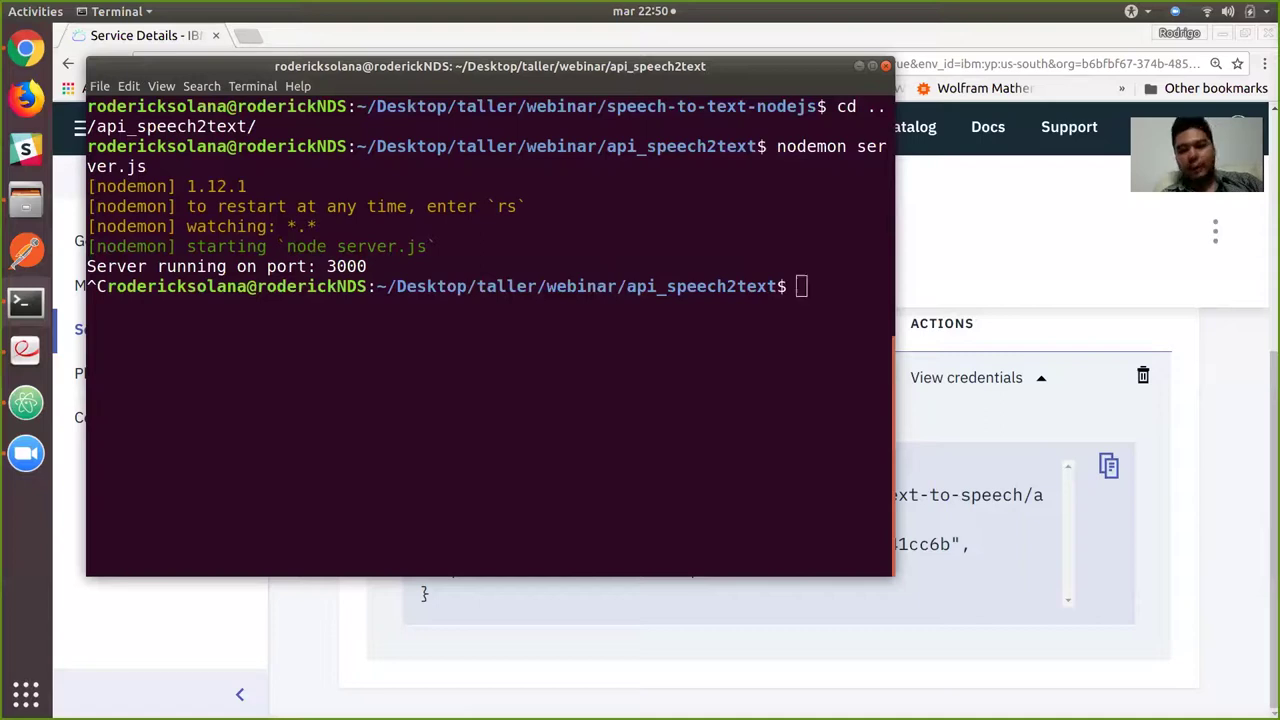
pyautogui.hotkey('alt', 'Tab')
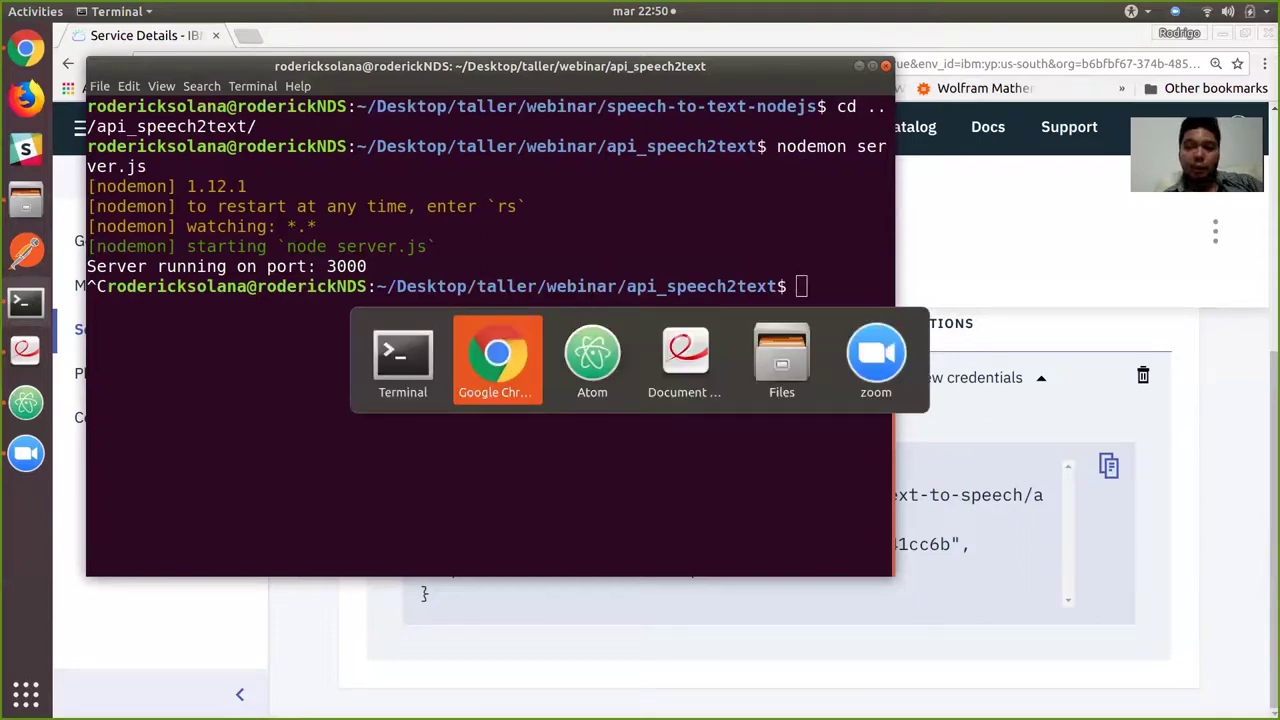
pyautogui.hotkey('alt', 'Tab')
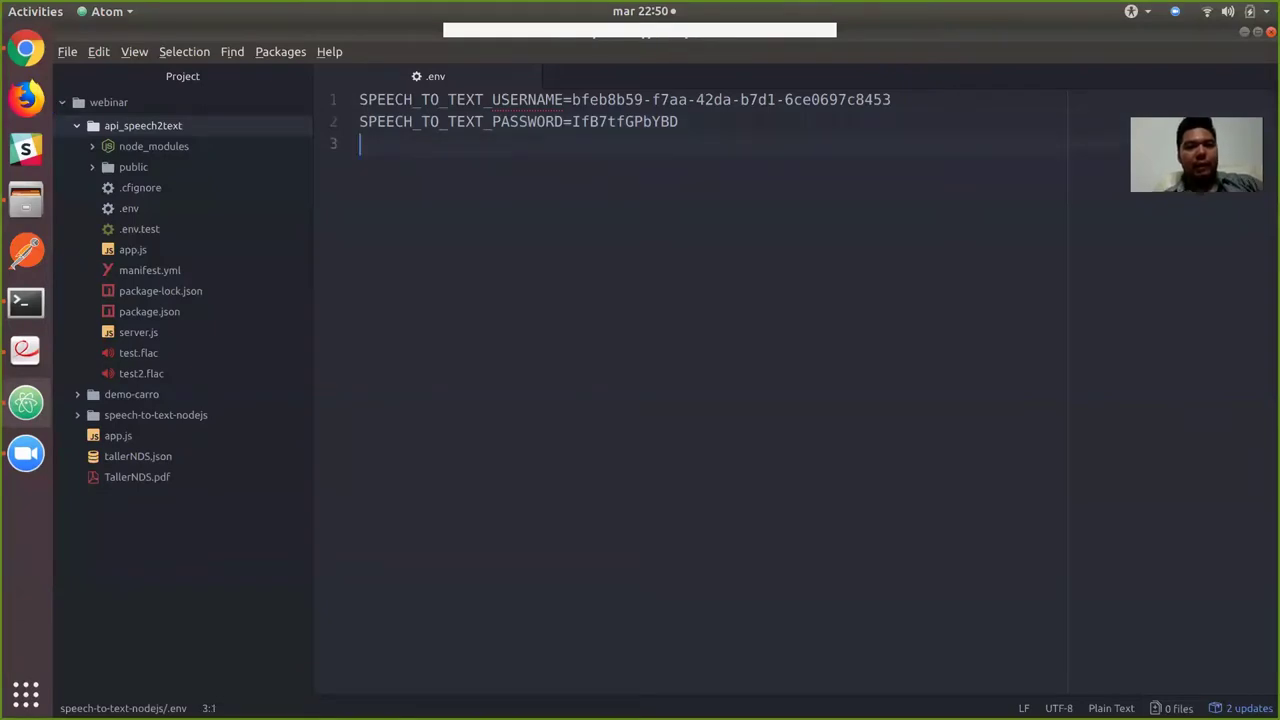
# Copy the new Speech to Text credentials, close that .env and open api_speech2text's .env.
pyautogui.hotkey('ctrl', 'shift', 'Home')
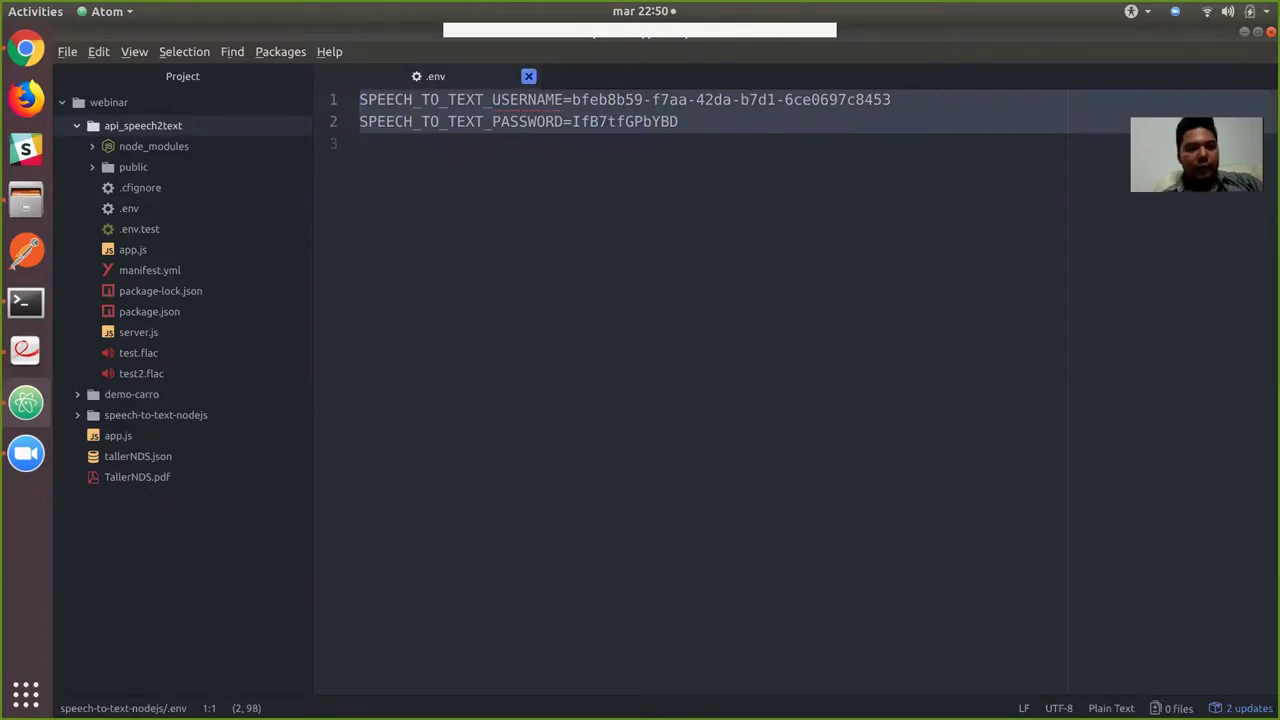
pyautogui.hotkey('ctrl', 'w')
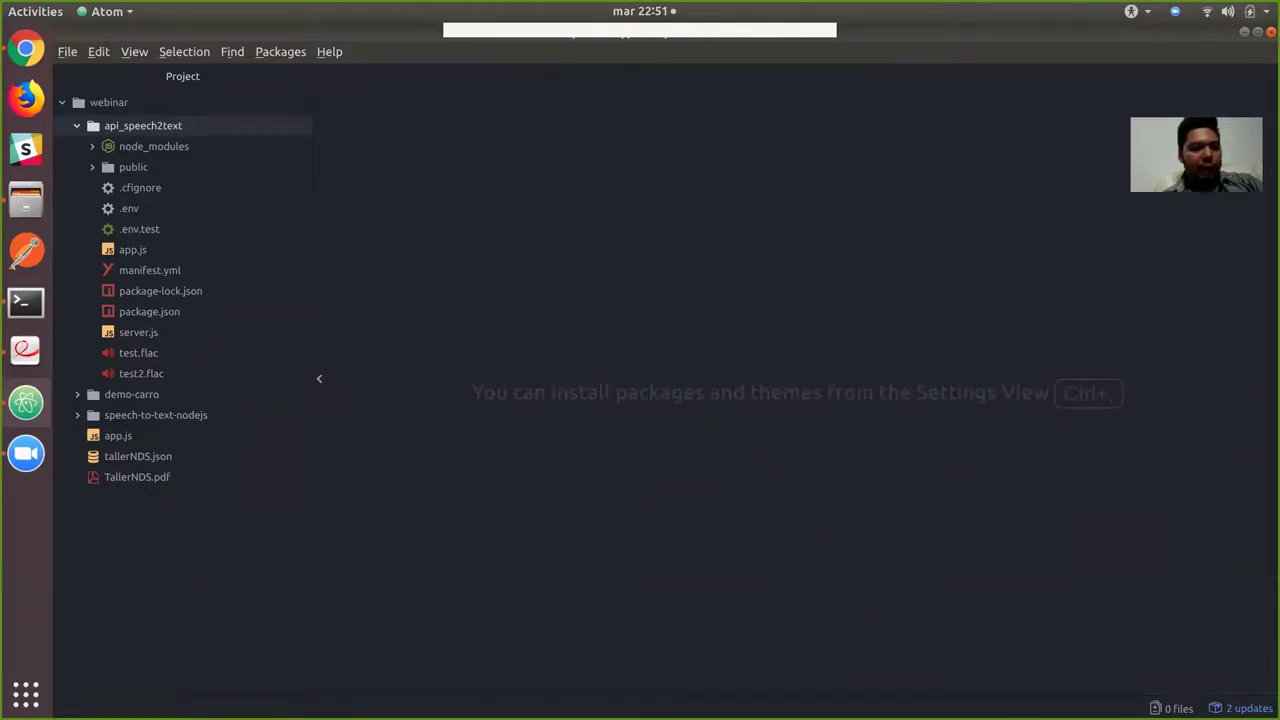
pyautogui.hotkey('ctrl', 'shift', 't')
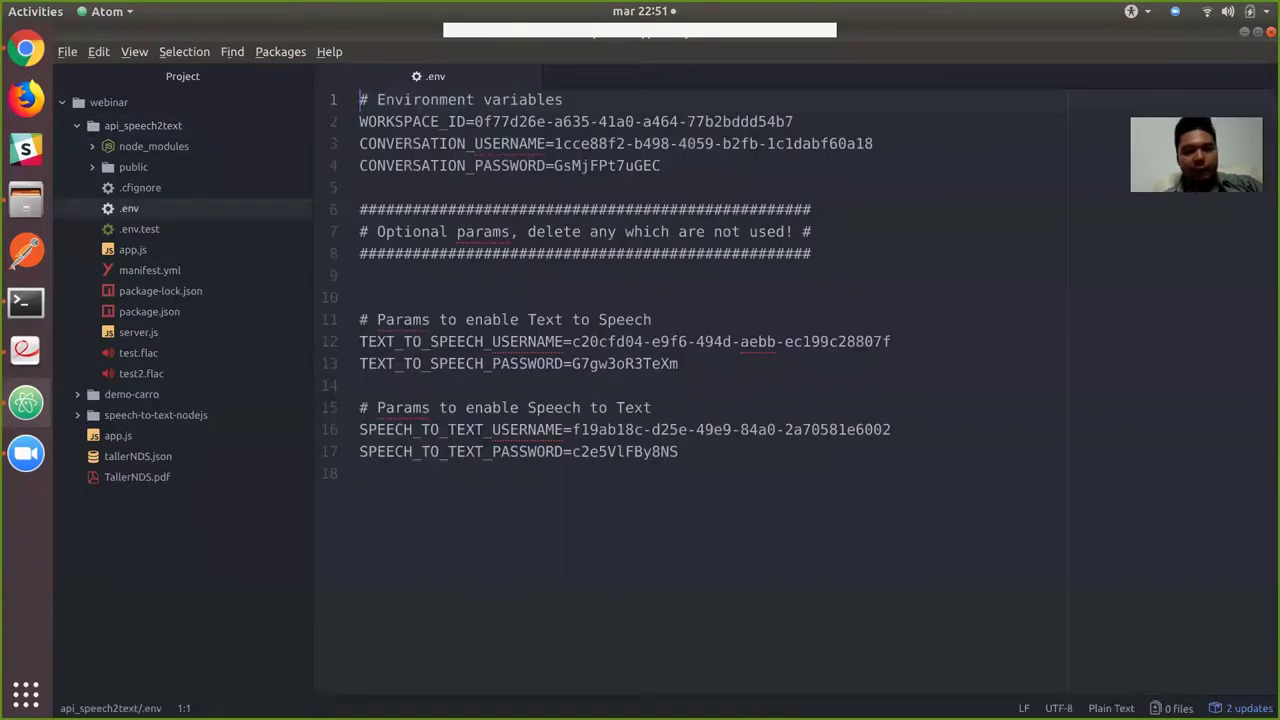
# Replace the old Speech to Text credentials on lines 16–17 with the copied ones.
pyautogui.hotkey('ctrl', 'End')
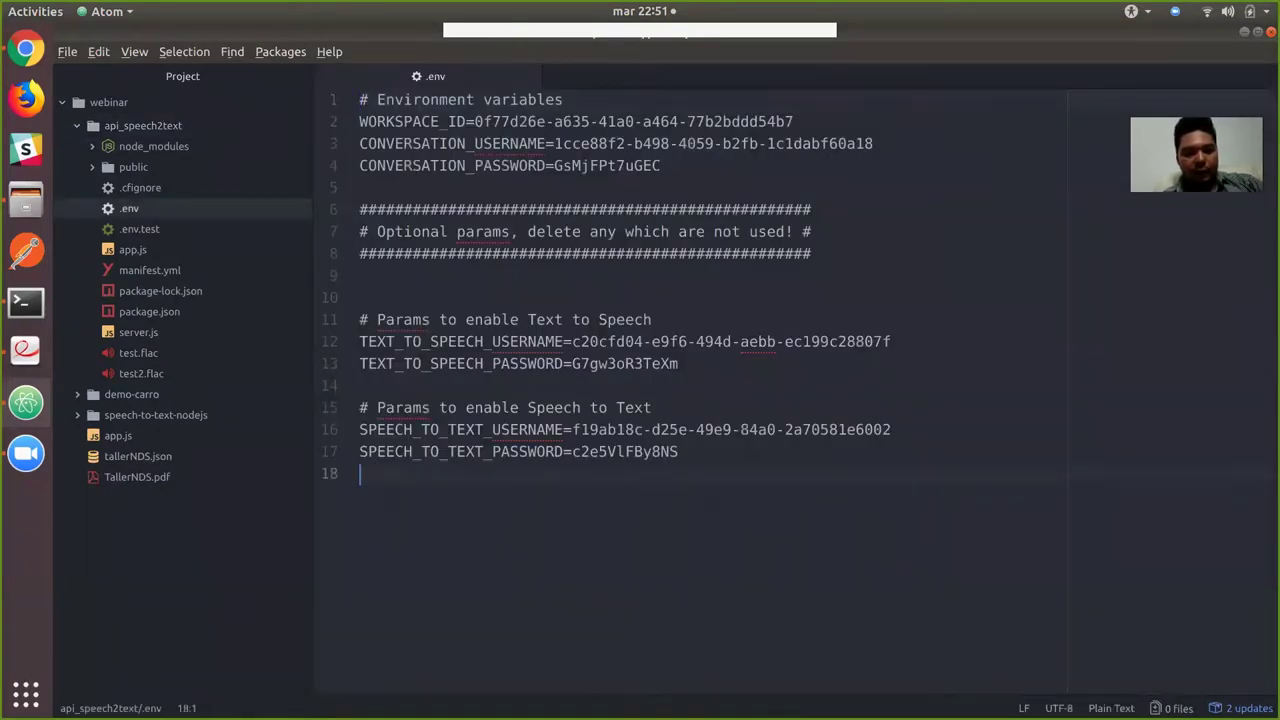
pyautogui.hotkey('shift', 'Up')
pyautogui.hotkey('shift', 'Up')
pyautogui.hotkey('shift', 'Up')
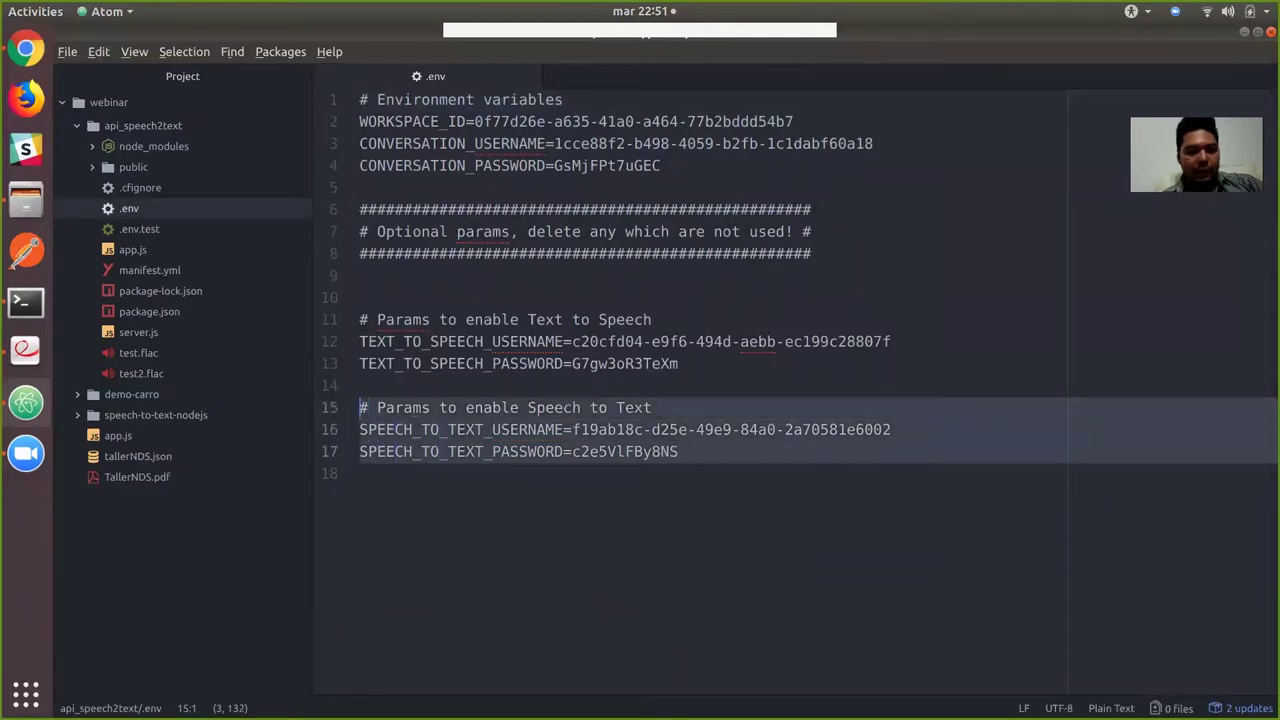
pyautogui.hotkey('ctrl', 'v')
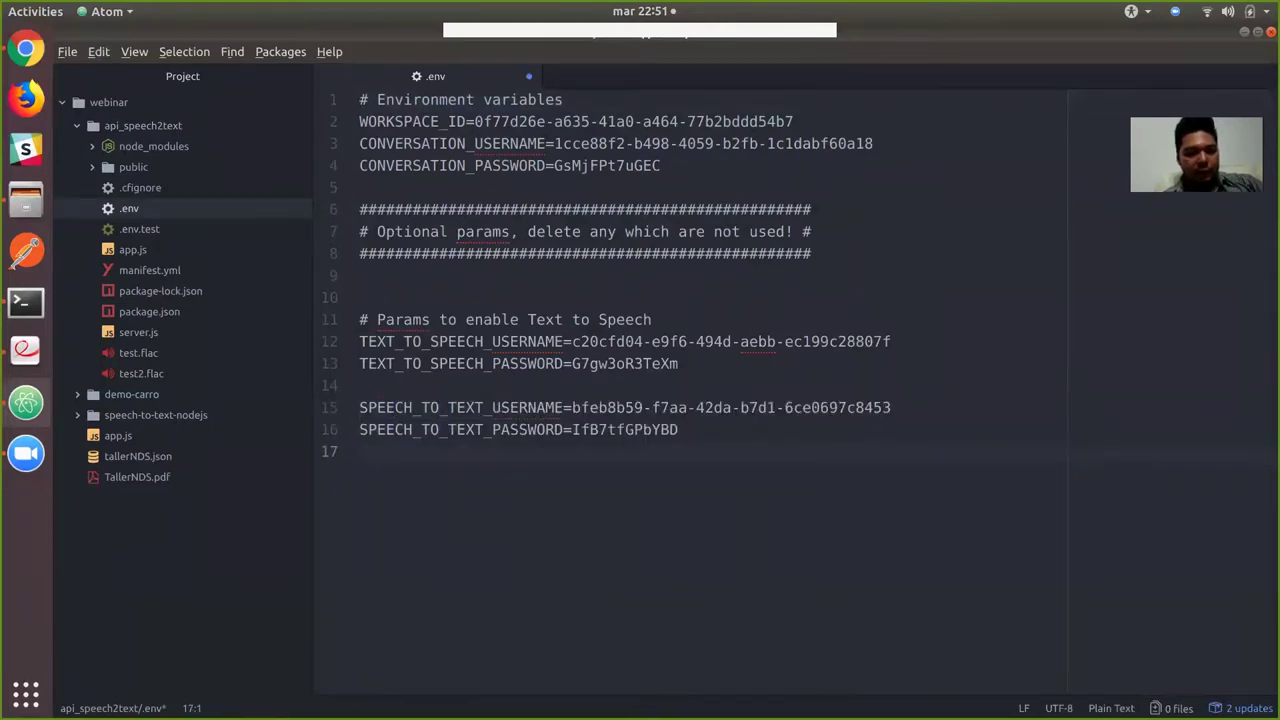
pyautogui.hotkey('ctrl', 'z')
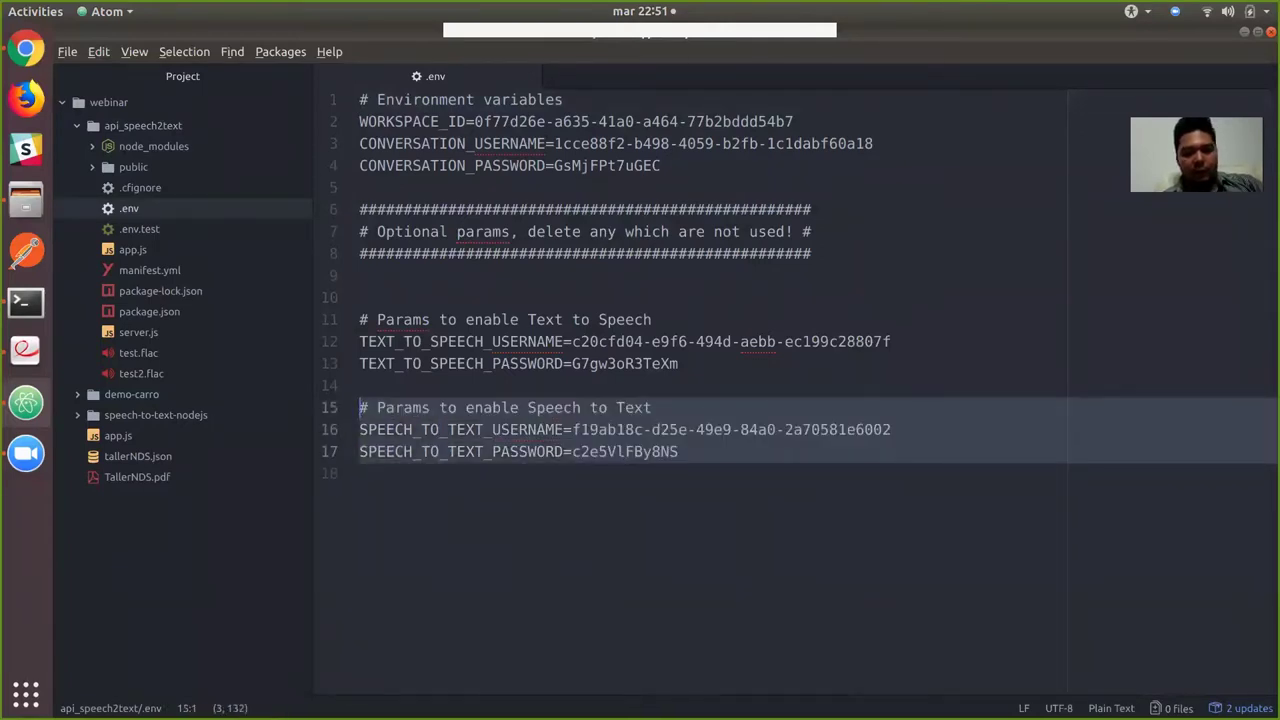
pyautogui.press('End')
pyautogui.hotkey('shift', 'Down')
pyautogui.hotkey('shift', 'Down')
pyautogui.hotkey('shift', 'Down')
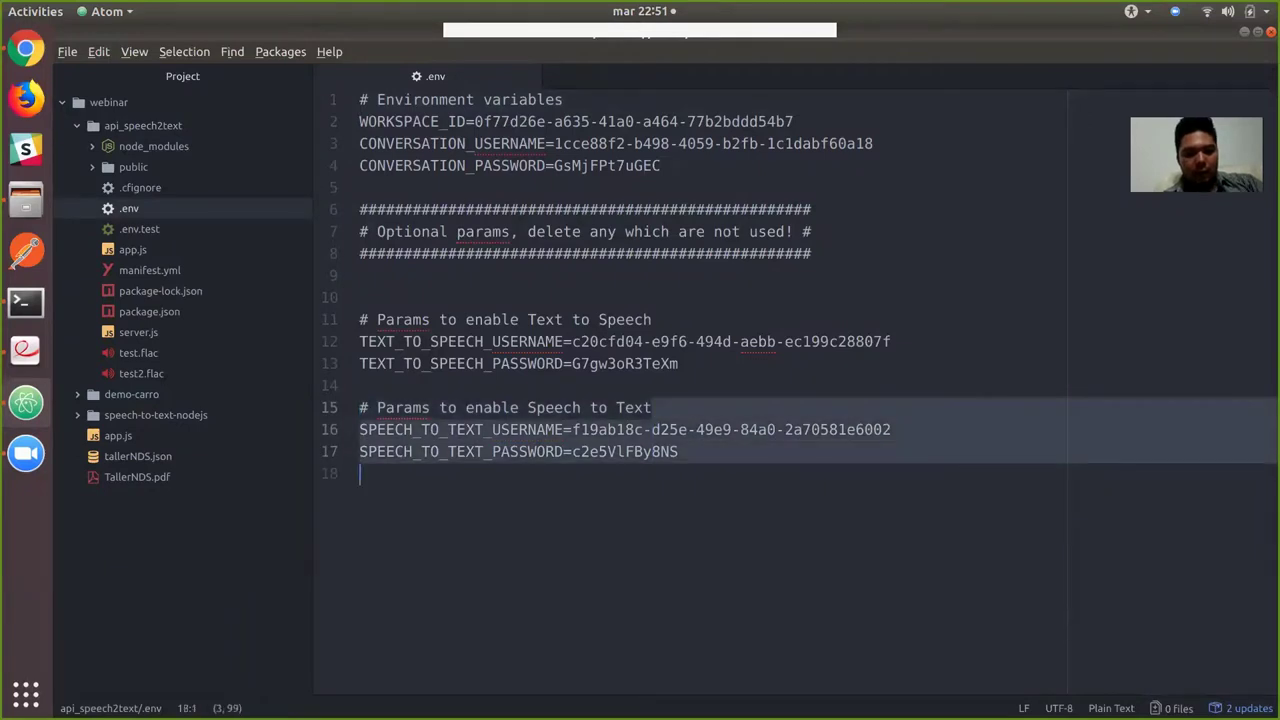
pyautogui.hotkey('ctrl', 'v')
pyautogui.click(651, 407)
pyautogui.press('Return')
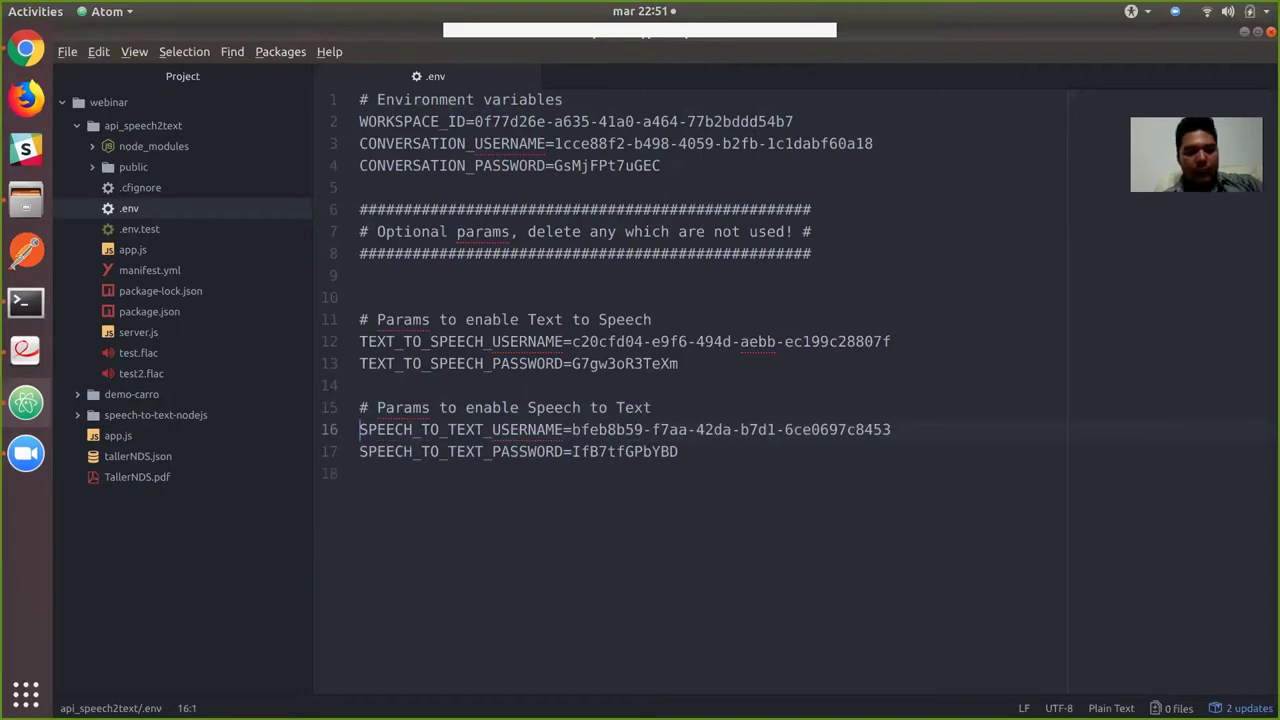
# Remove the Text to Speech credential lines, then restore them with undo.
pyautogui.press('Up')
pyautogui.press('Up')
pyautogui.press('Up')
pyautogui.press('End')
pyautogui.hotkey('shift', 'Up')
pyautogui.hotkey('shift', 'Up')
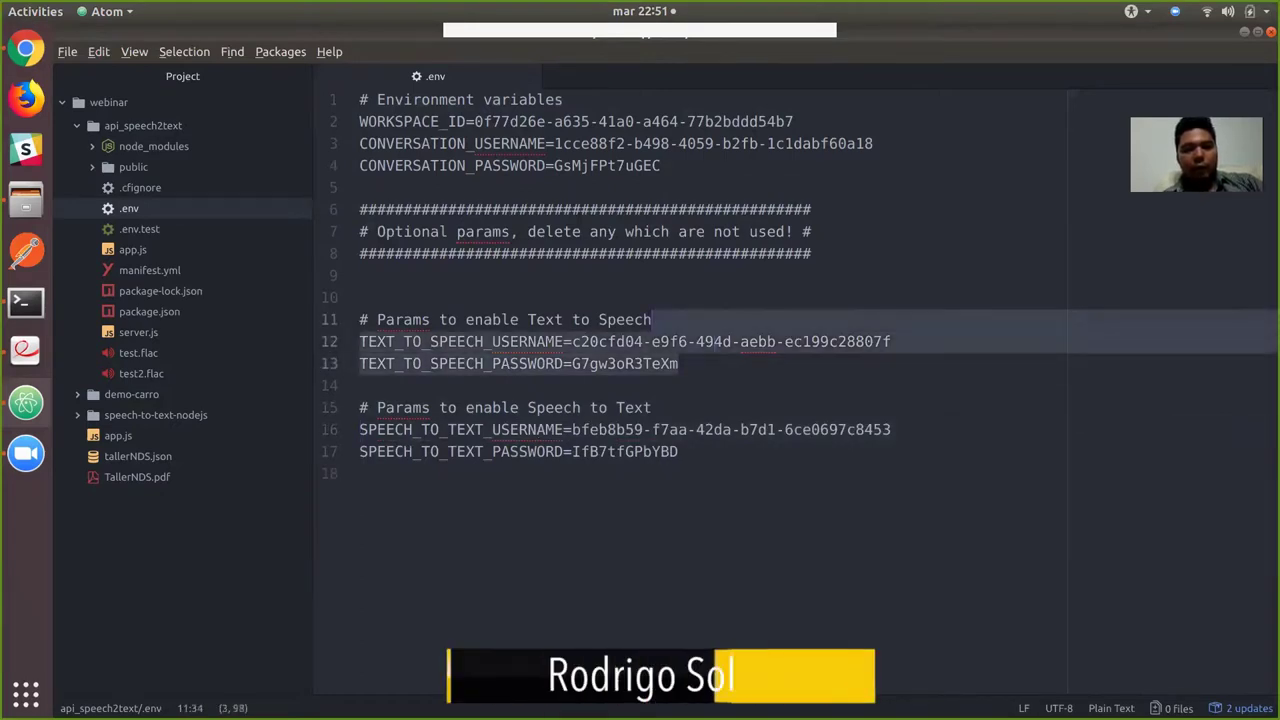
pyautogui.press('Return')
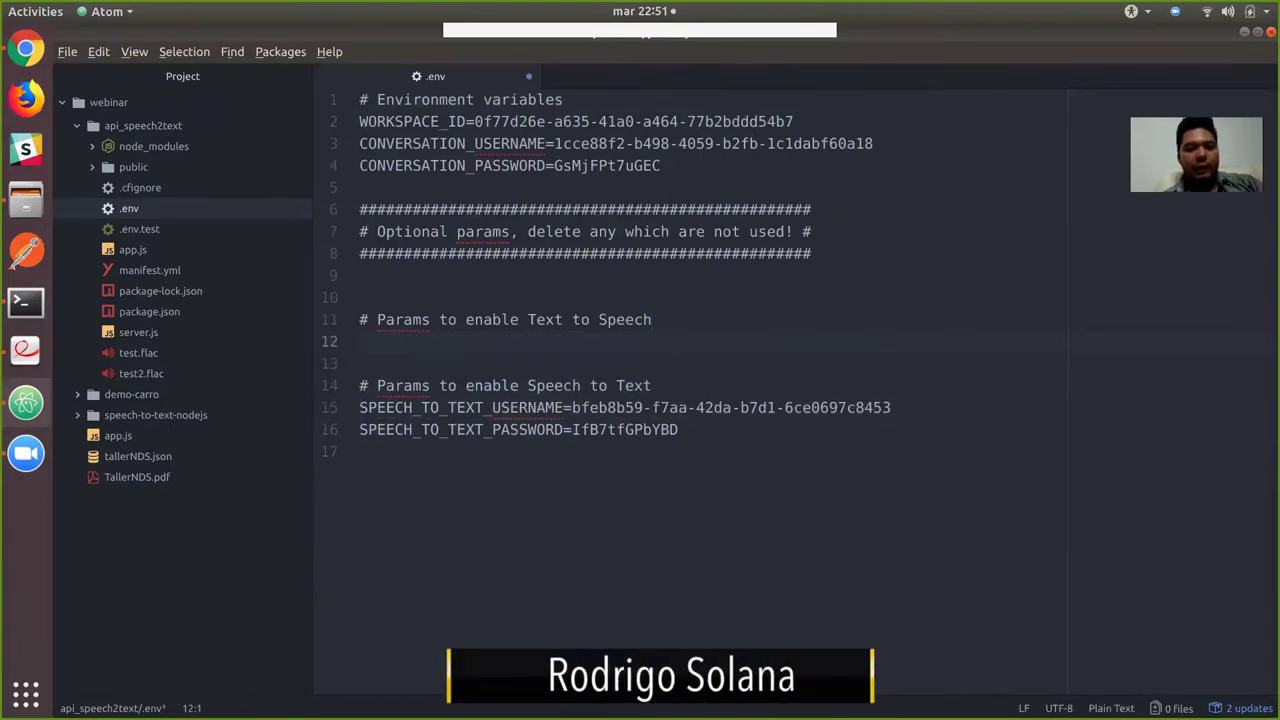
pyautogui.hotkey('alt', 'Tab')
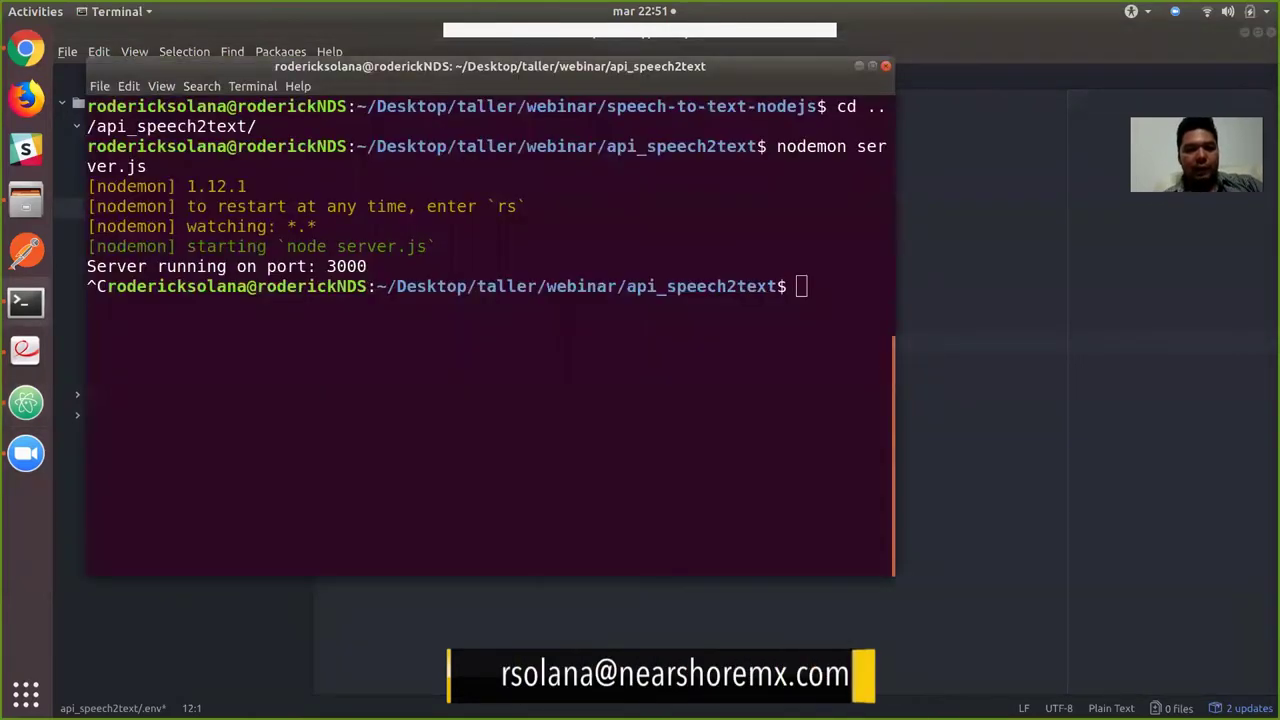
pyautogui.hotkey('alt', 'Tab')
pyautogui.hotkey('ctrl', 'z')
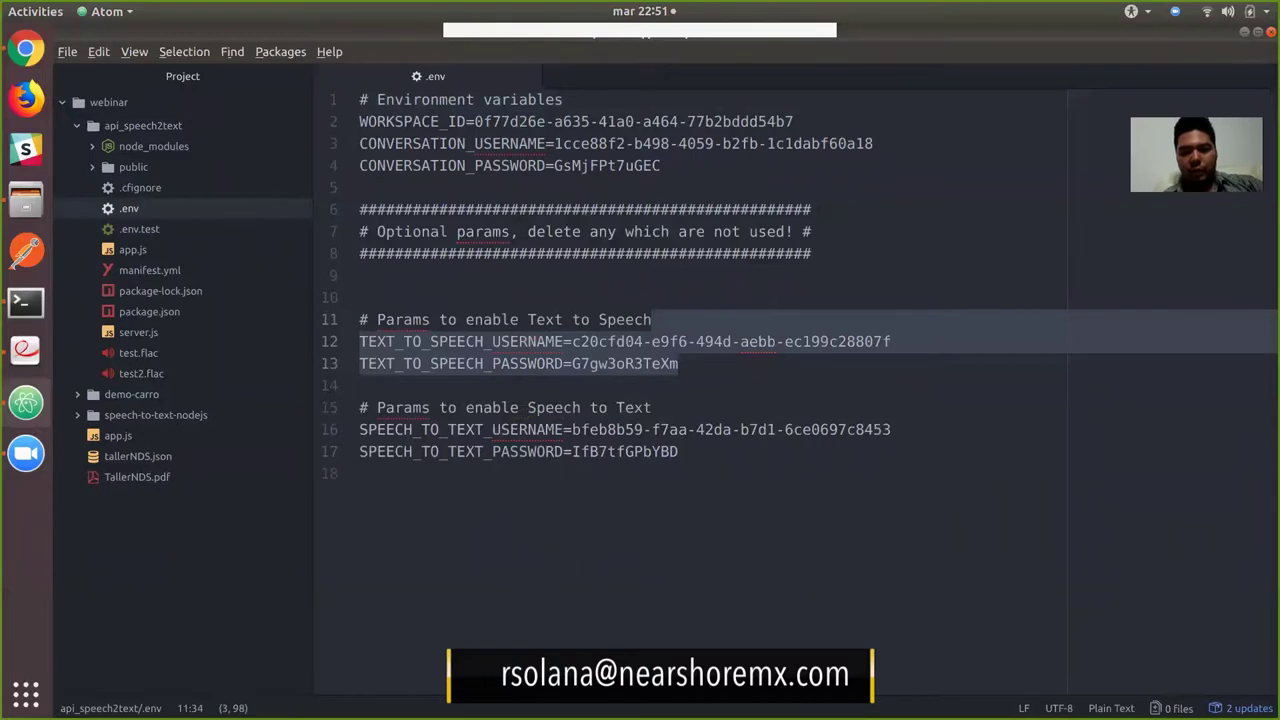
pyautogui.press('Down')
# Empty the old TEXT_TO_SPEECH_USERNAME and TEXT_TO_SPEECH_PASSWORD values.
pyautogui.hotkey('ctrl', 'shift', 'Left')
pyautogui.hotkey('ctrl', 'shift', 'Left')
pyautogui.hotkey('ctrl', 'shift', 'Left')
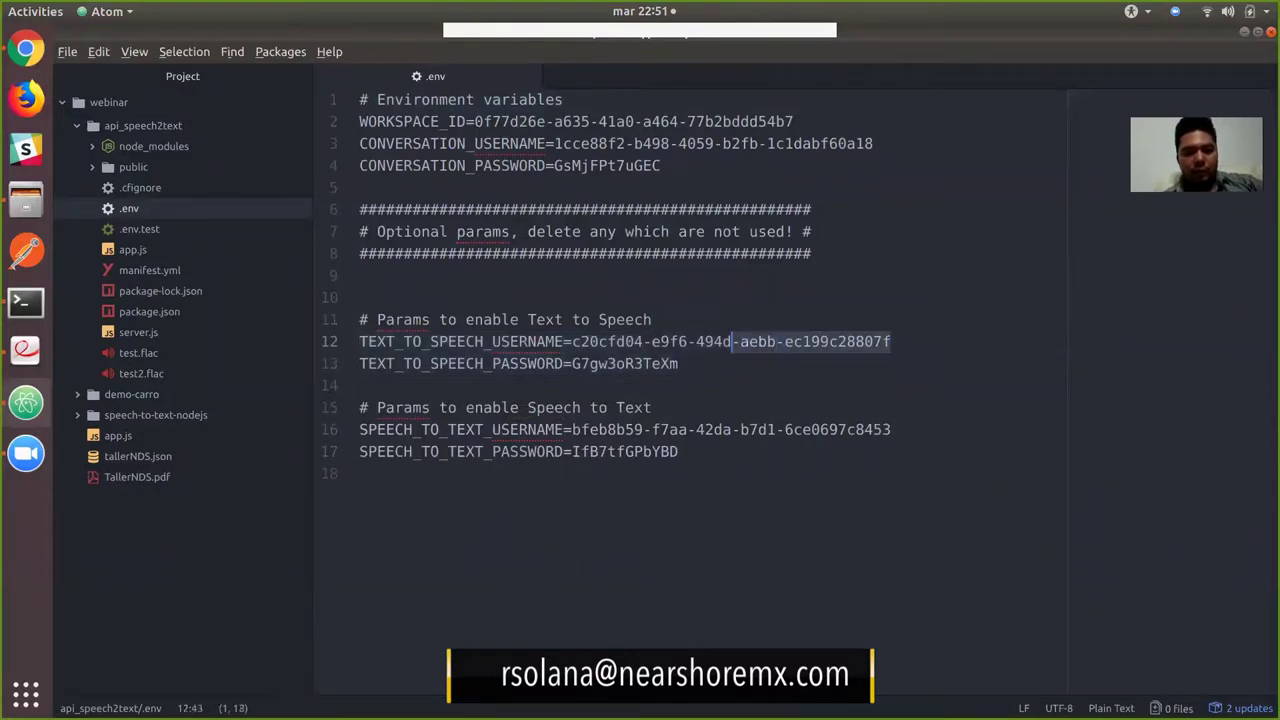
pyautogui.hotkey('ctrl', 'shift', 'Left')
pyautogui.hotkey('ctrl', 'shift', 'Left')
pyautogui.press('BackSpace')
pyautogui.press('Down')
pyautogui.hotkey('shift', 'End')
pyautogui.press('Delete')
pyautogui.hotkey('alt', 'Tab')
pyautogui.hotkey('alt', 'Tab')
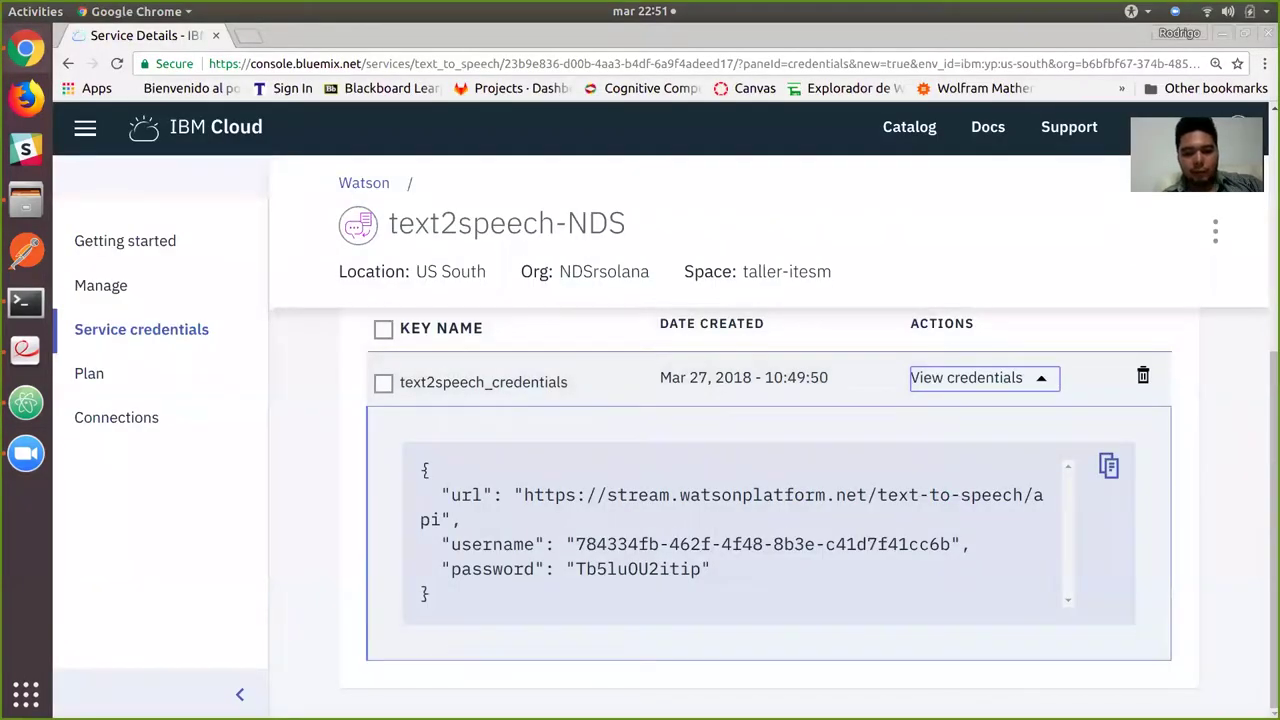
# Paste the text2speech-NDS username after TEXT_TO_SPEECH_USERNAME=, then copy its password.
pyautogui.moveTo(576, 544); pyautogui.dragTo(950, 544)
pyautogui.hotkey('ctrl', 'c')
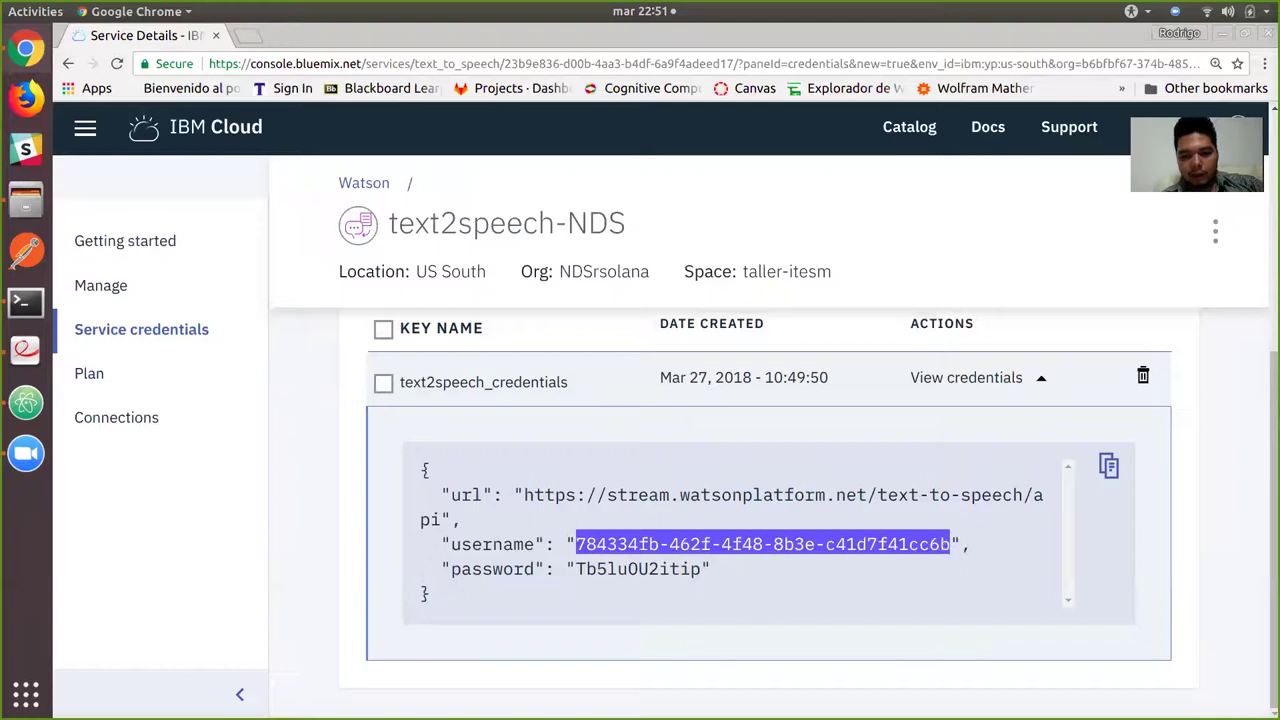
pyautogui.hotkey('alt', 'Tab')
pyautogui.click(573, 341)
pyautogui.hotkey('ctrl', 'v')
pyautogui.hotkey('alt', 'Tab')
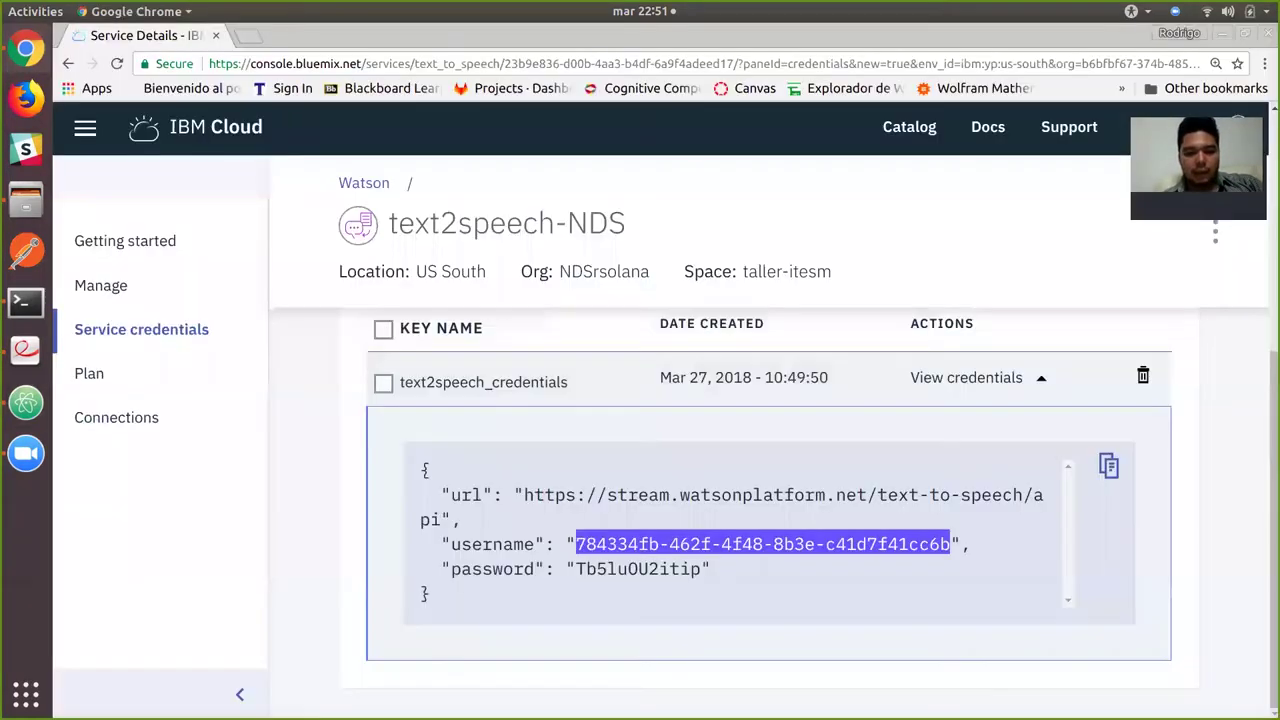
pyautogui.moveTo(701, 568); pyautogui.dragTo(576, 568)
pyautogui.hotkey('ctrl', 'c')
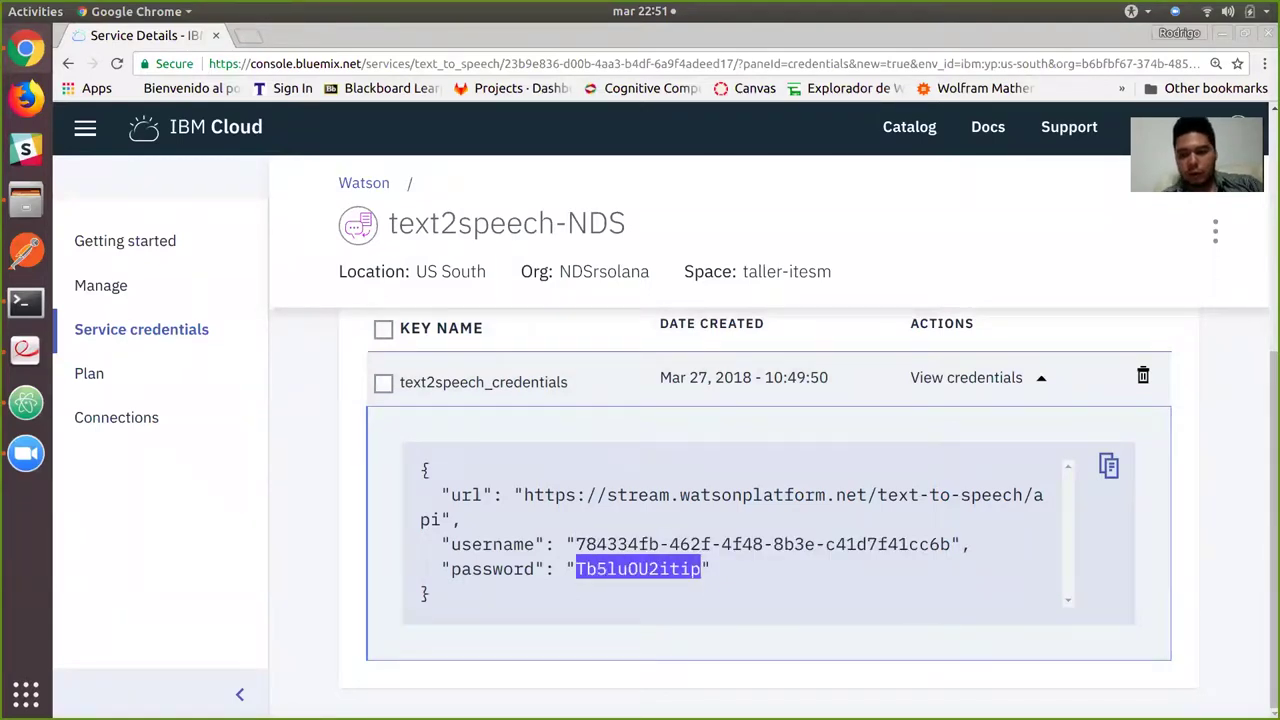
pyautogui.hotkey('alt', 'Tab')
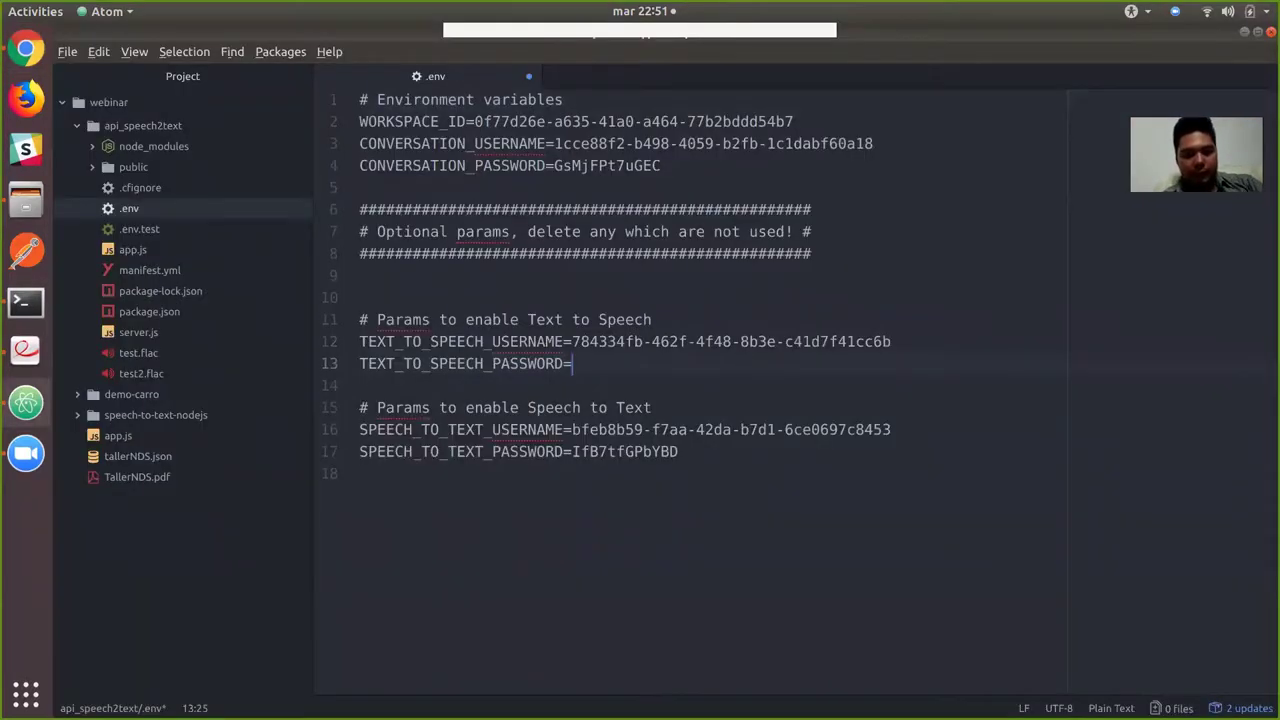
# Paste the text2speech-NDS password after TEXT_TO_SPEECH_PASSWORD=, save .env and review lines 1–4.
pyautogui.hotkey('ctrl', 'v')
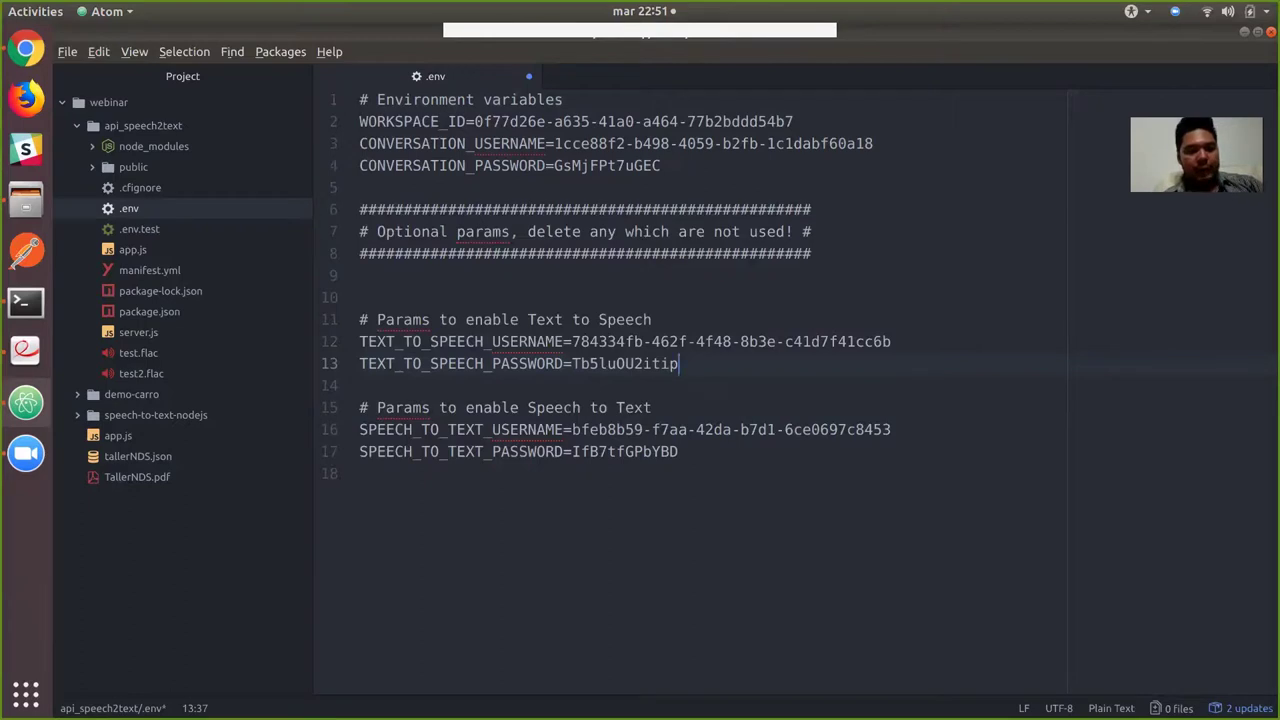
pyautogui.hotkey('ctrl', 's')
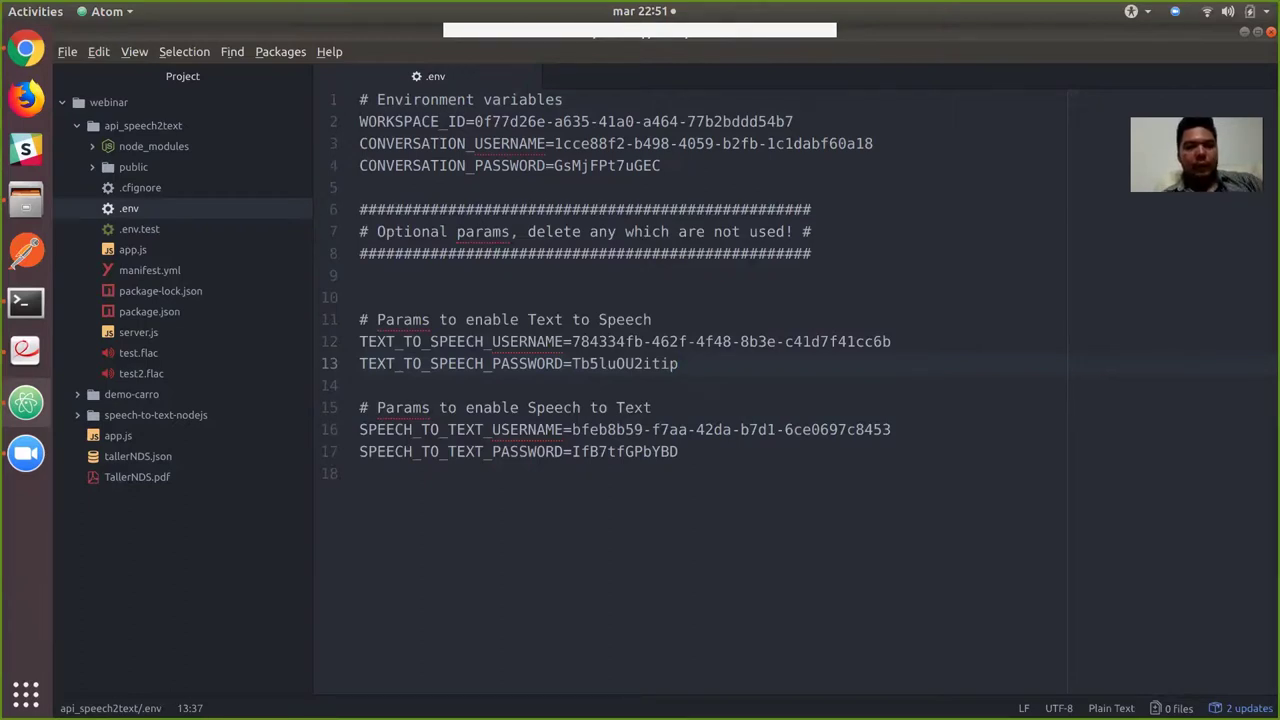
pyautogui.click(360, 187)
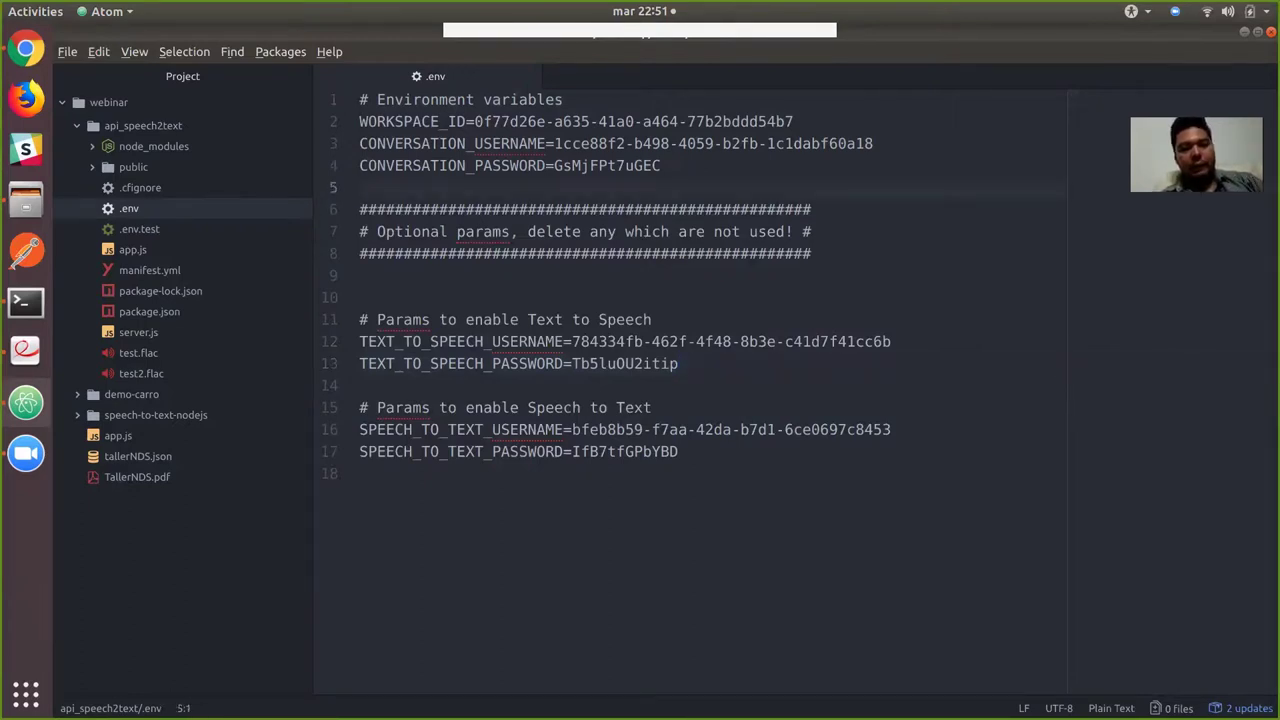
pyautogui.hotkey('shift', 'Up')
pyautogui.hotkey('shift', 'Up')
pyautogui.hotkey('shift', 'Up')
pyautogui.hotkey('shift', 'Up')
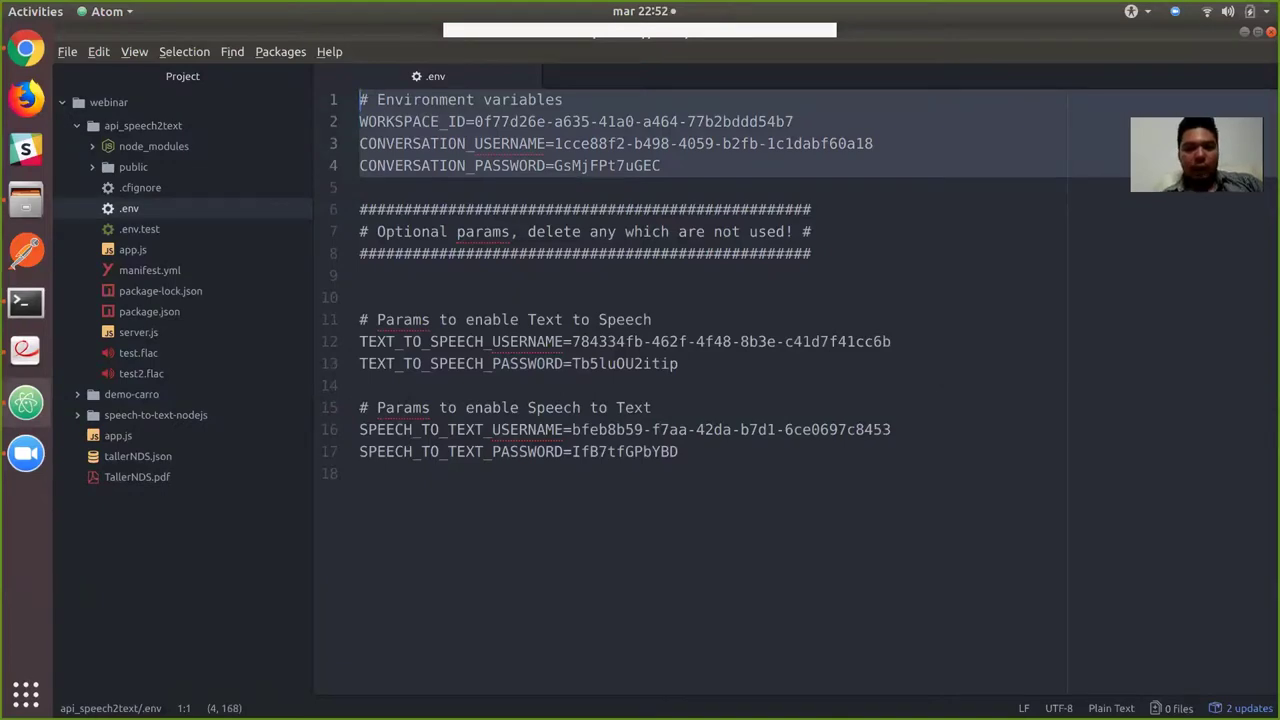
pyautogui.press('Right')
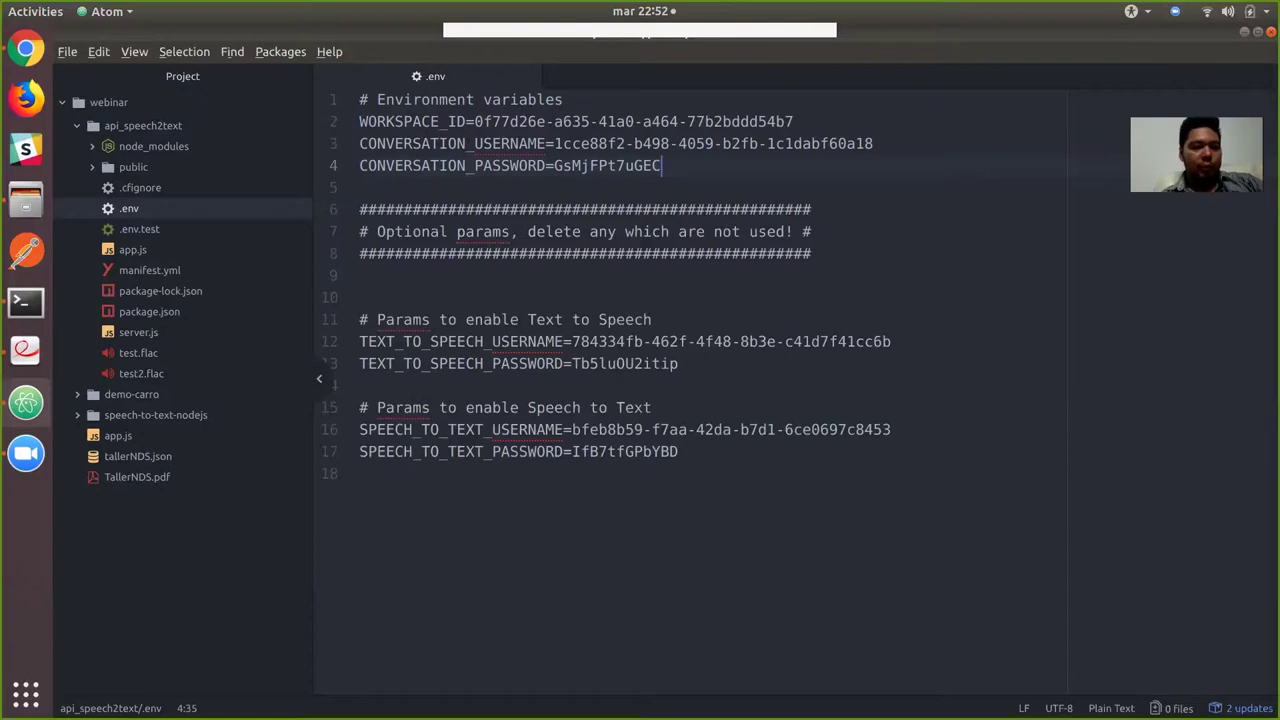
pyautogui.click(132, 249)
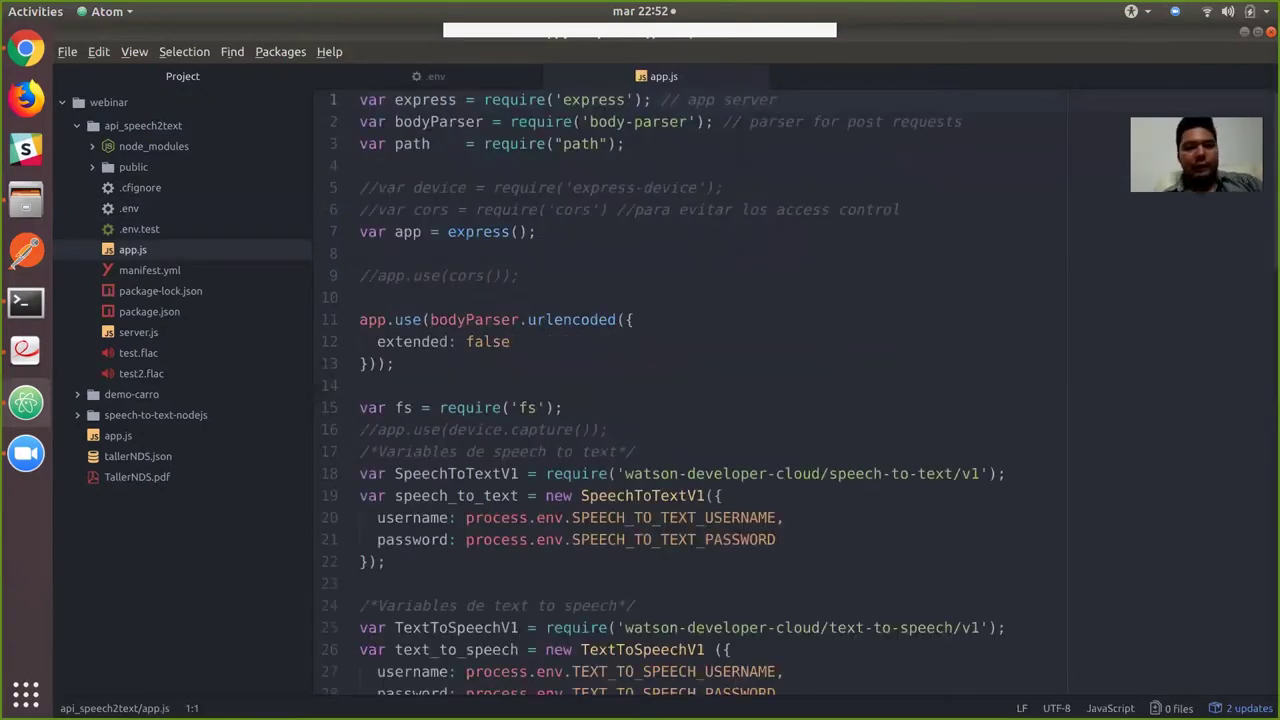
# Review app.js's SpeechToTextV1 require from watson-developer-cloud and the credential lines.
pyautogui.scroll(-3, 800, 394)
pyautogui.scroll(-5, 690, 394)
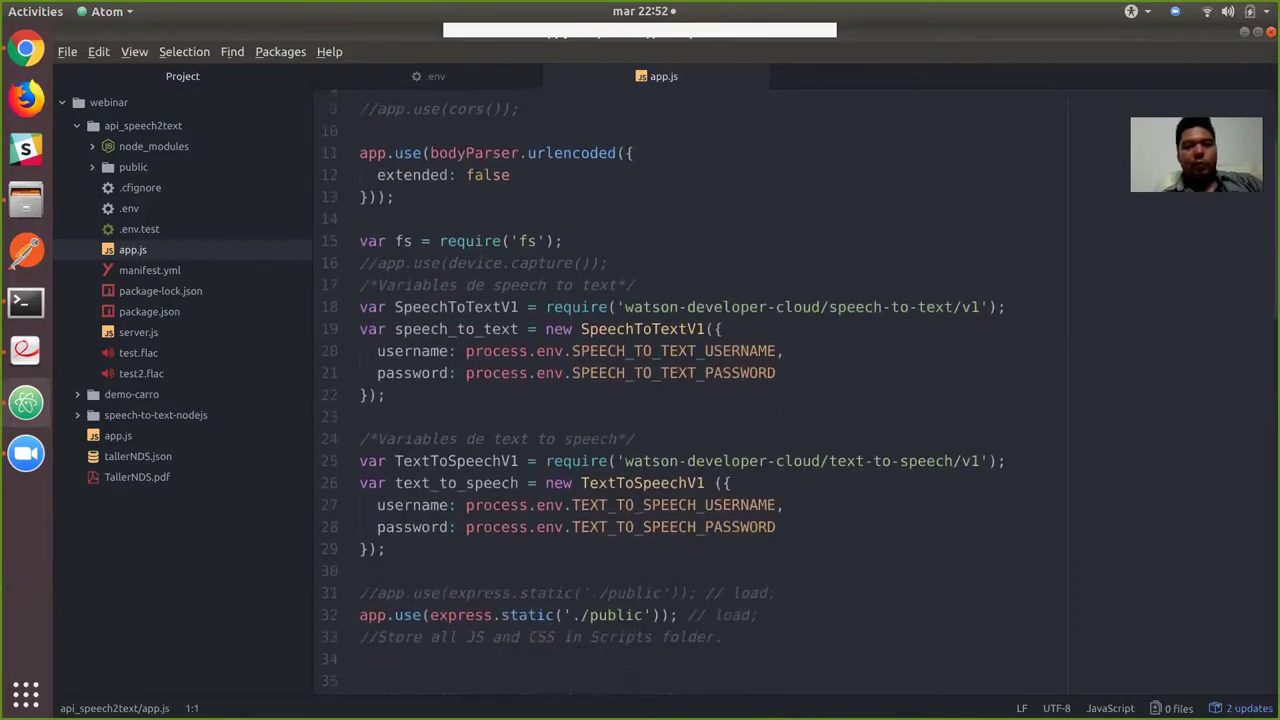
pyautogui.scroll(-1, 690, 394)
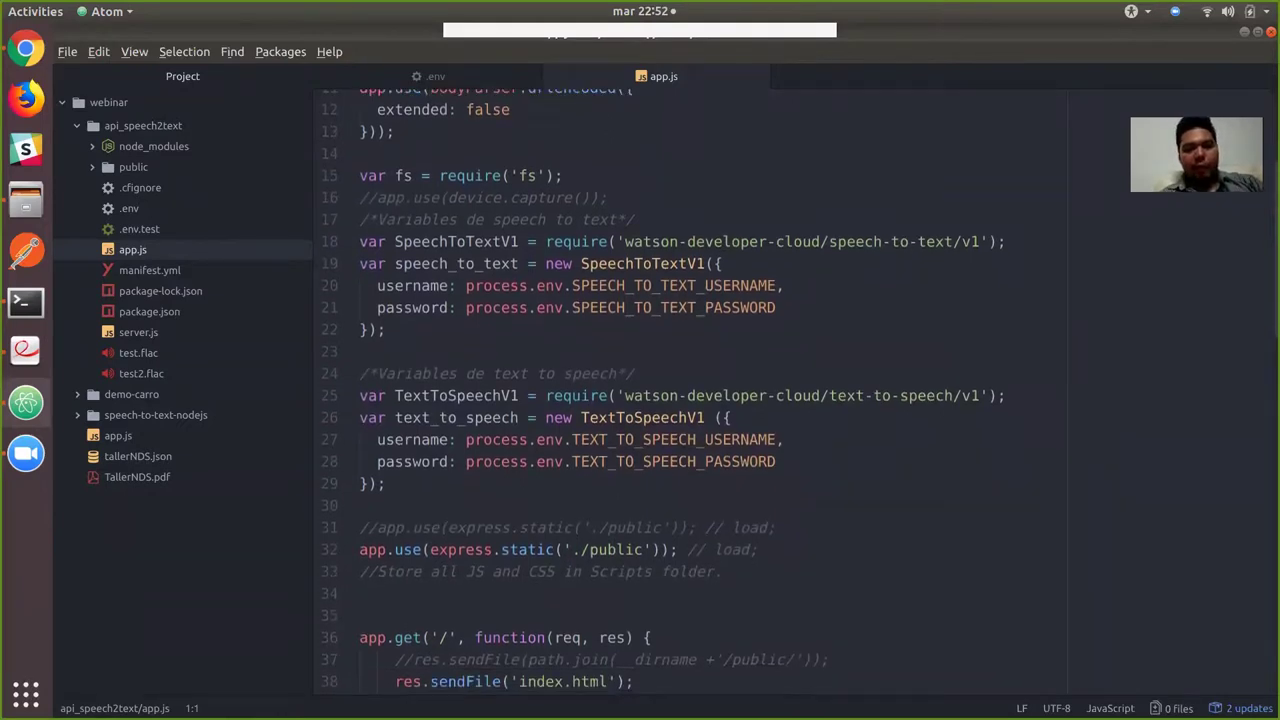
pyautogui.moveTo(519, 241); pyautogui.dragTo(395, 241)
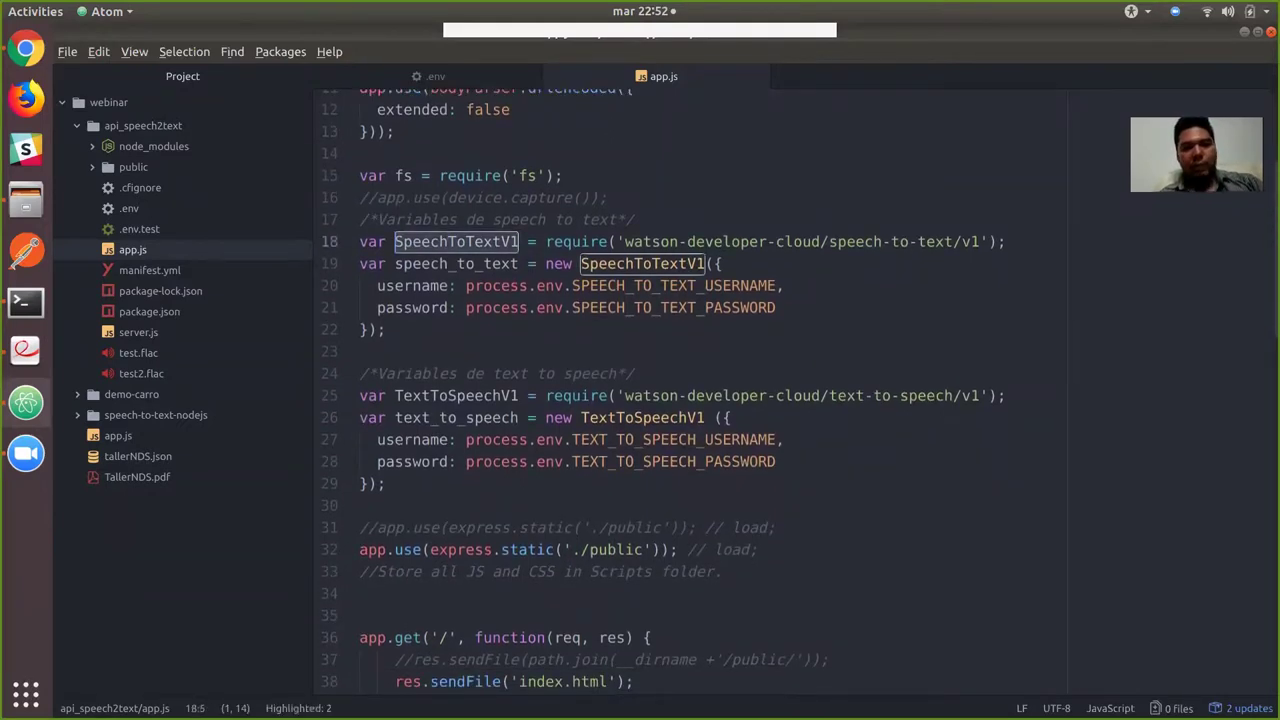
pyautogui.moveTo(617, 241); pyautogui.dragTo(820, 241)
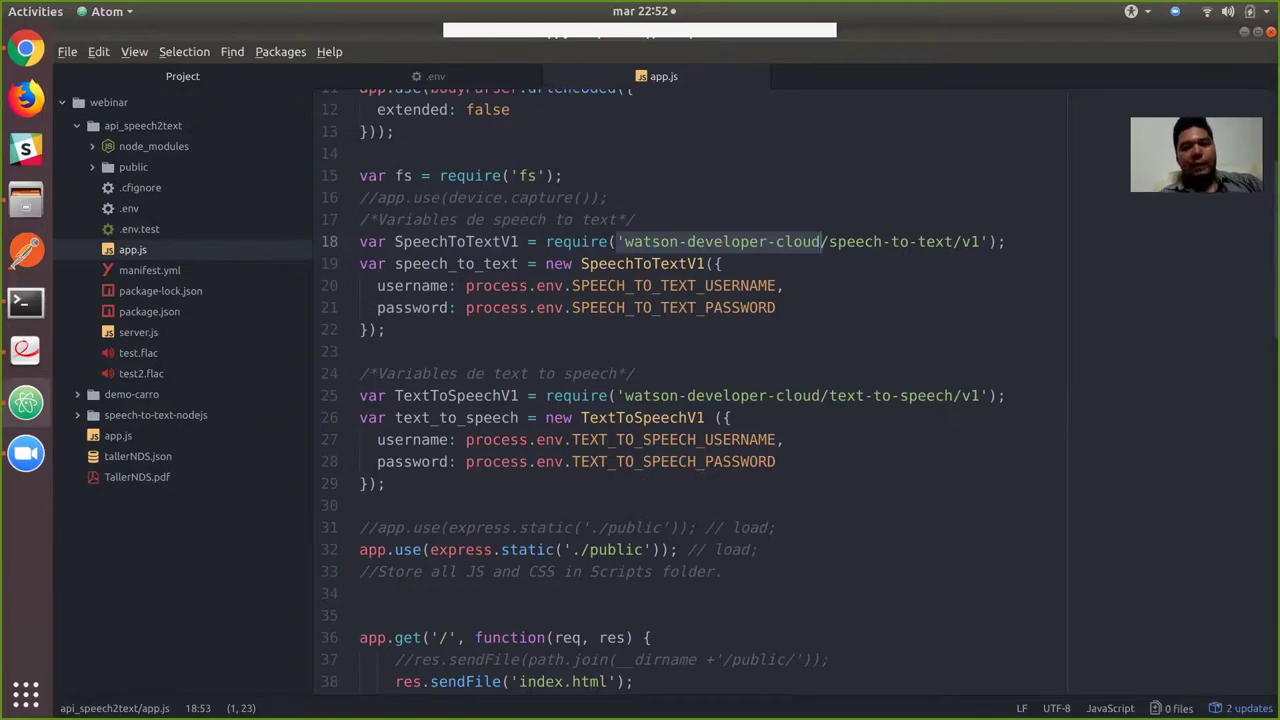
pyautogui.moveTo(413, 285); pyautogui.dragTo(431, 307)
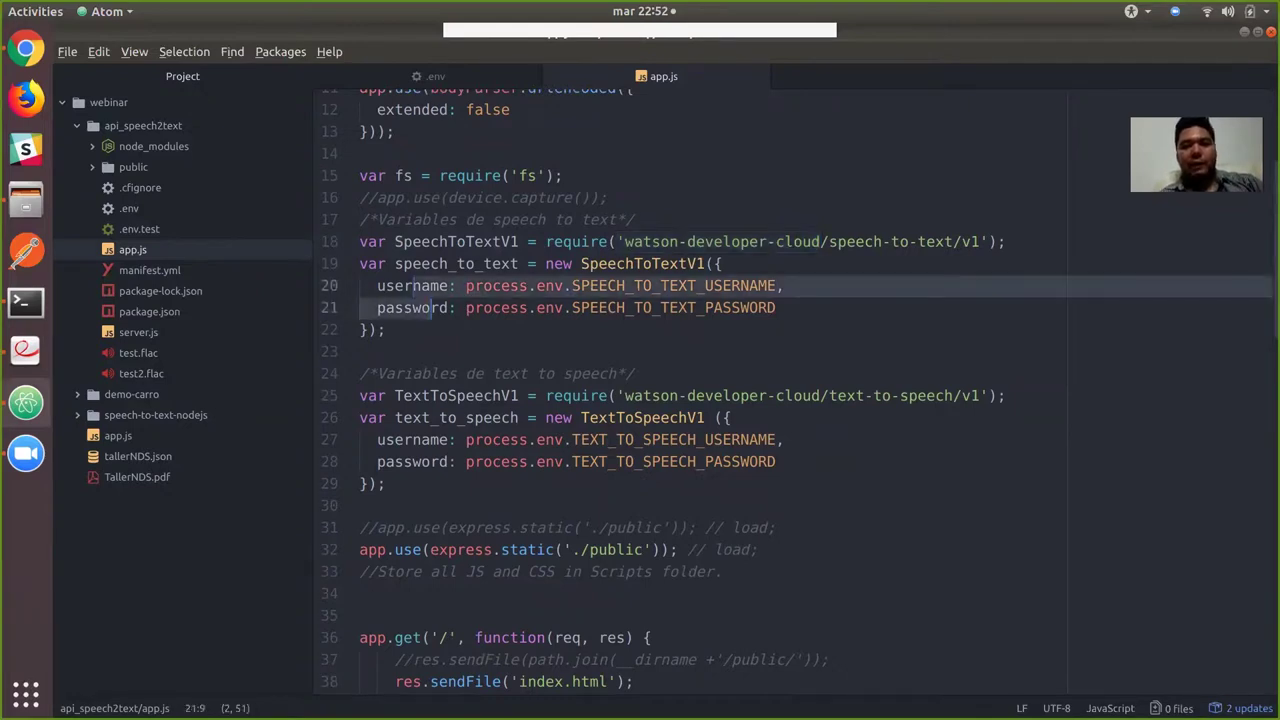
pyautogui.click(778, 307)
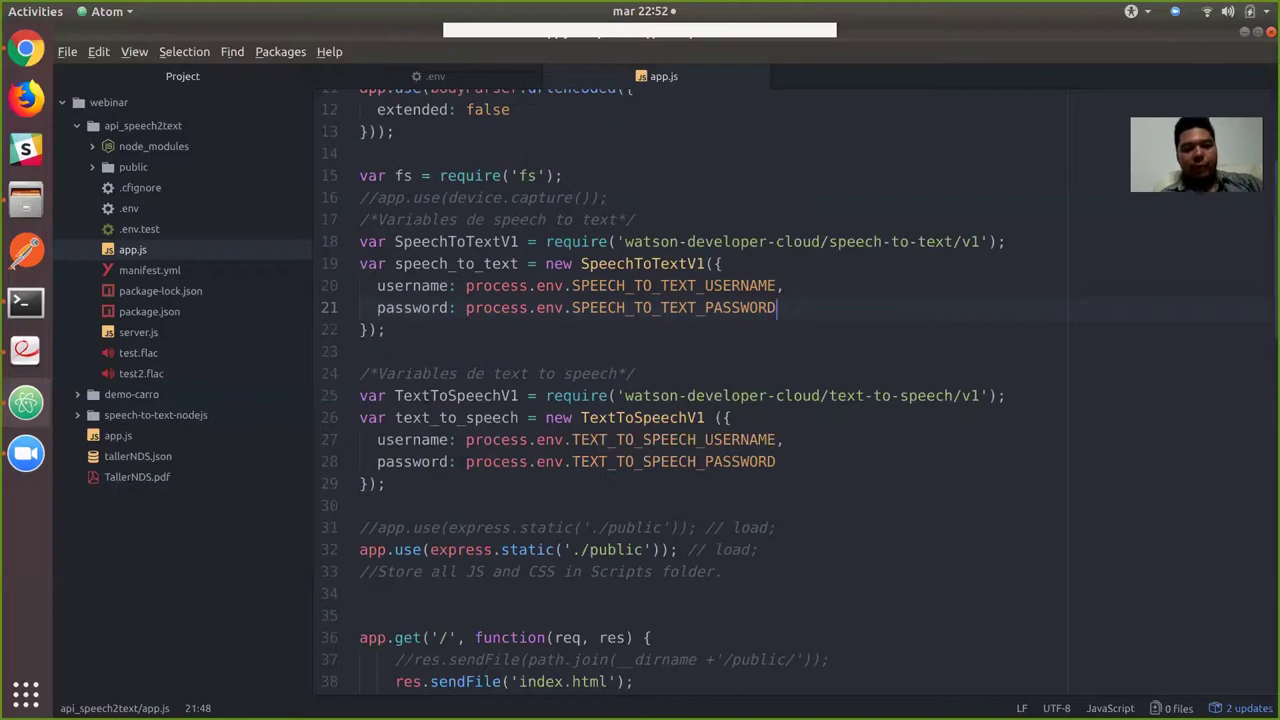
# Review the public-folder static serving on lines 32–33 and the root route handler.
pyautogui.scroll(-5, 658, 388)
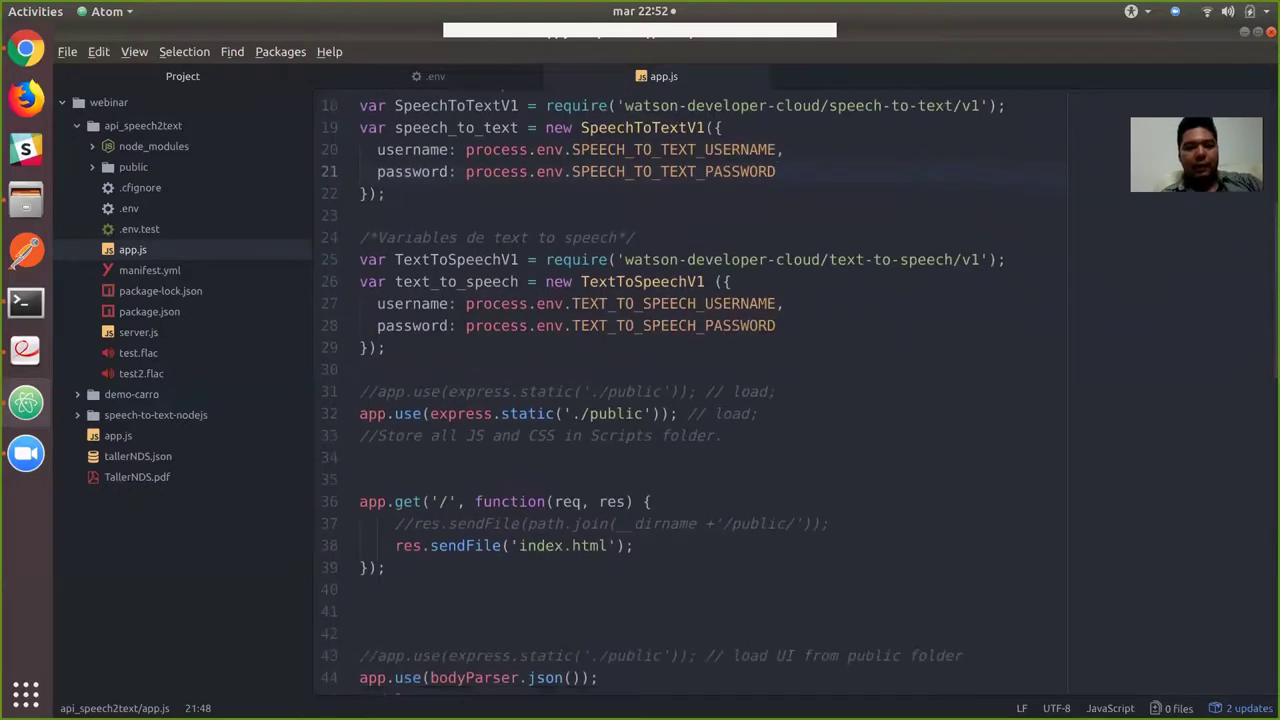
pyautogui.scroll(-2, 658, 392)
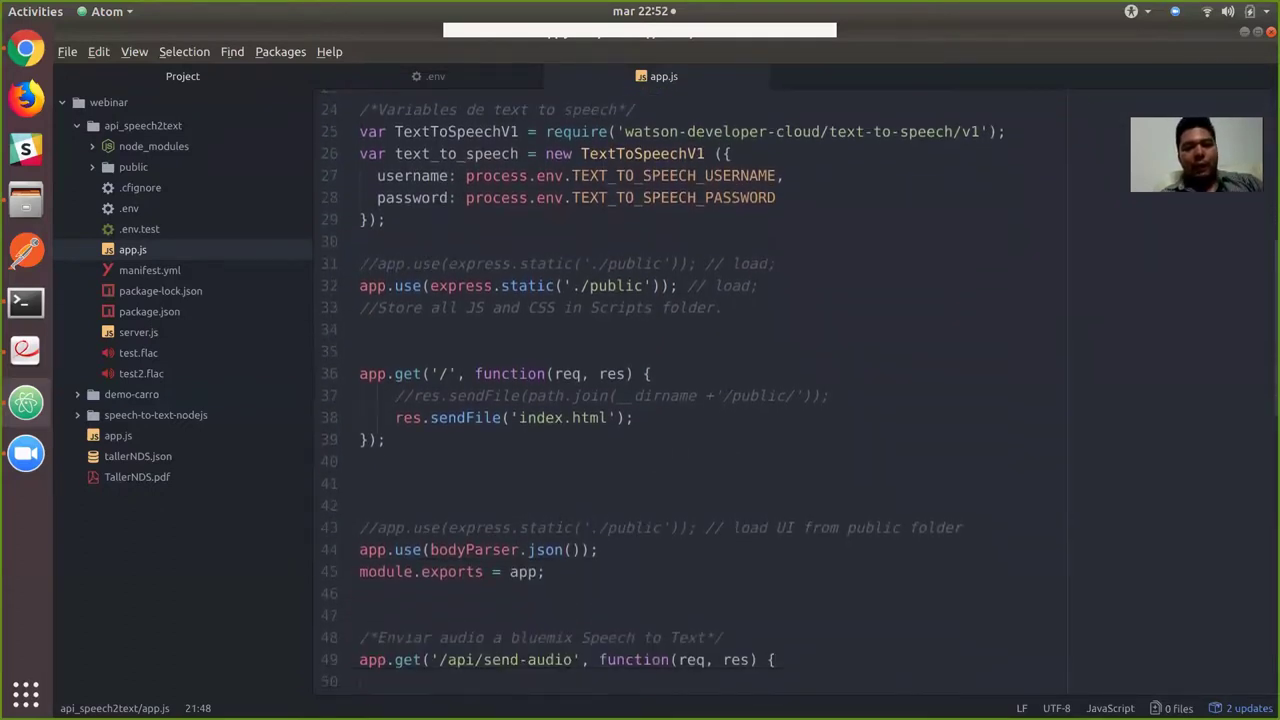
pyautogui.moveTo(724, 295); pyautogui.dragTo(360, 273)
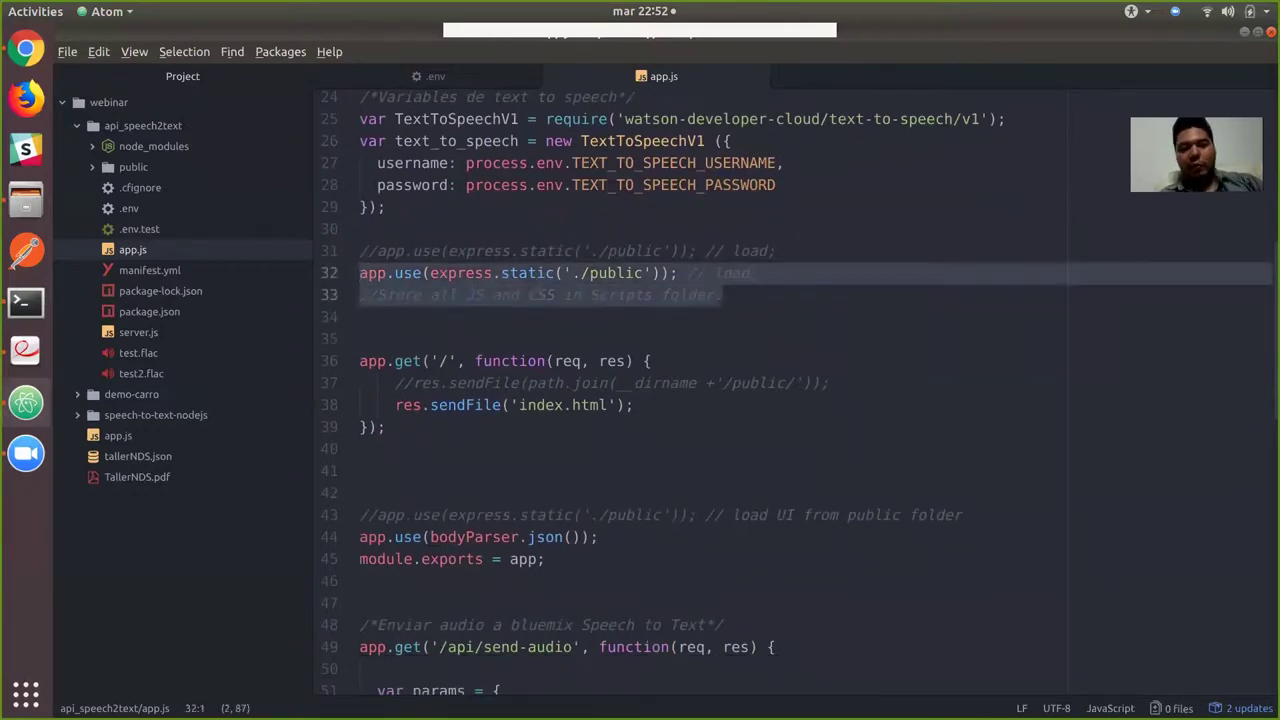
pyautogui.click(724, 295)
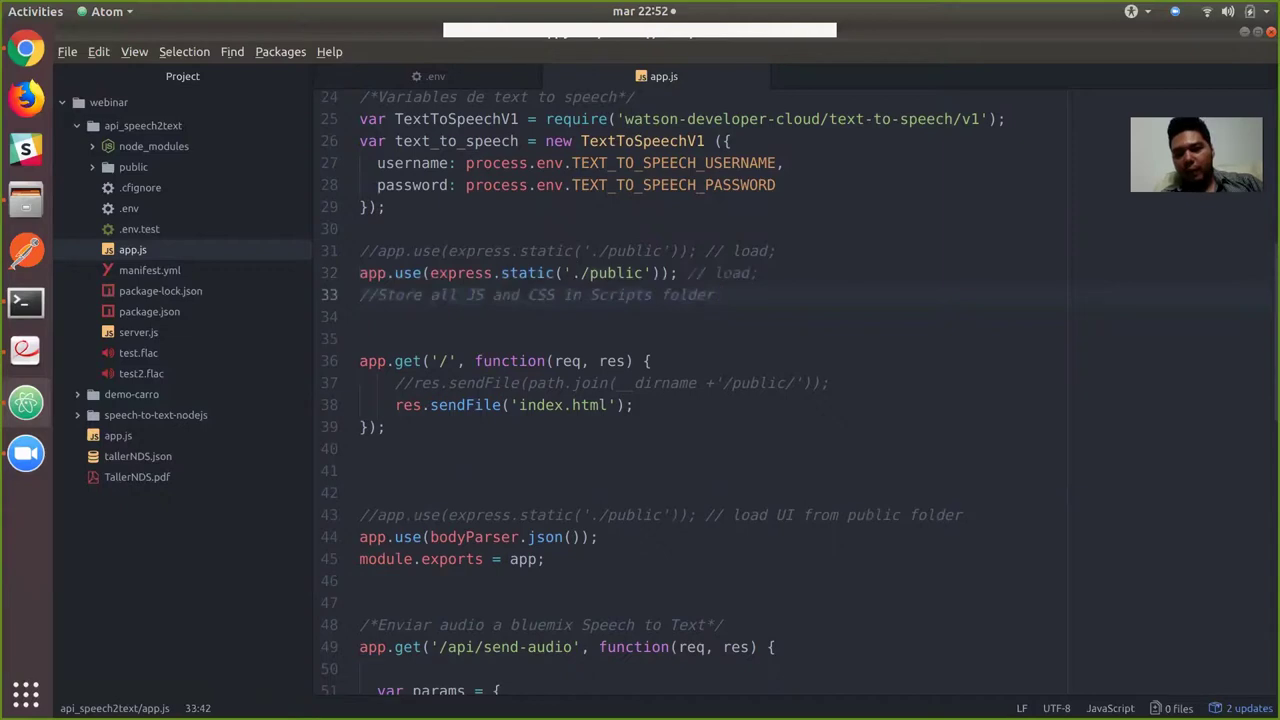
pyautogui.click(386, 427)
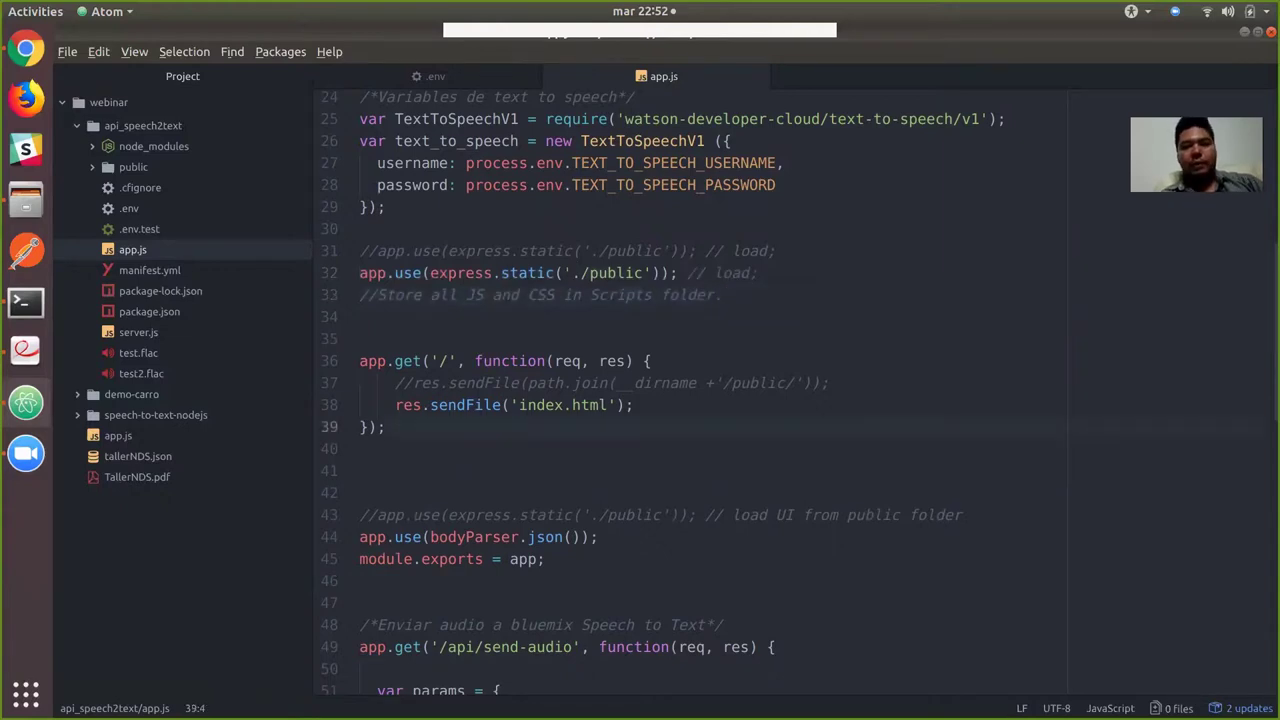
# Inspect the params object on lines 51–56, then bring up the webinar folder in Files.
pyautogui.scroll(-5, 386, 427)
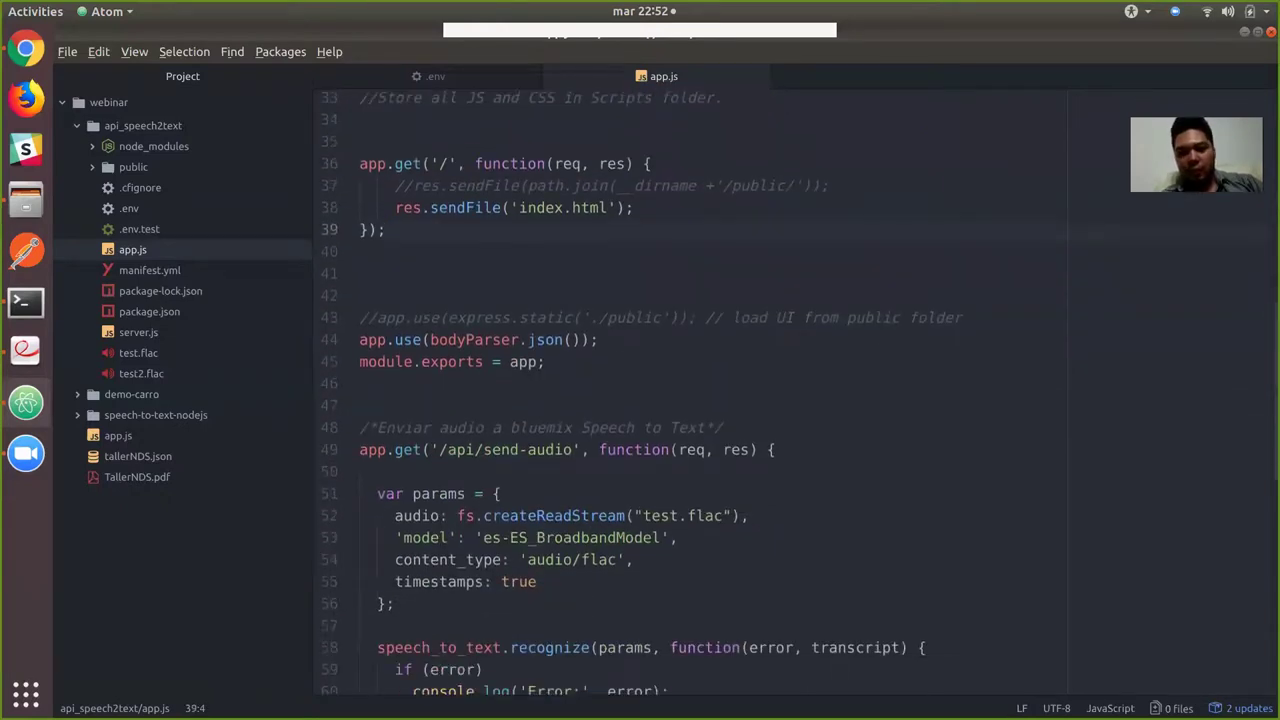
pyautogui.scroll(-4, 640, 392)
pyautogui.scroll(-3, 640, 392)
pyautogui.scroll(-7, 640, 392)
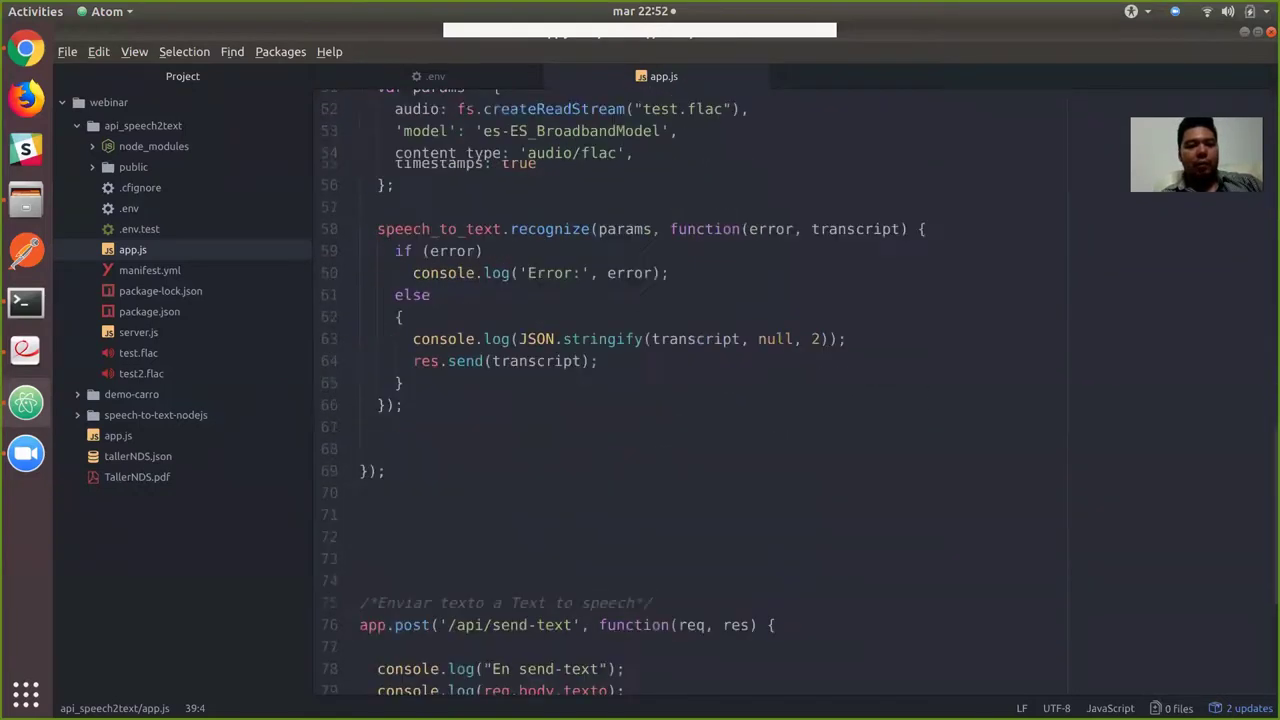
pyautogui.scroll(7, 640, 392)
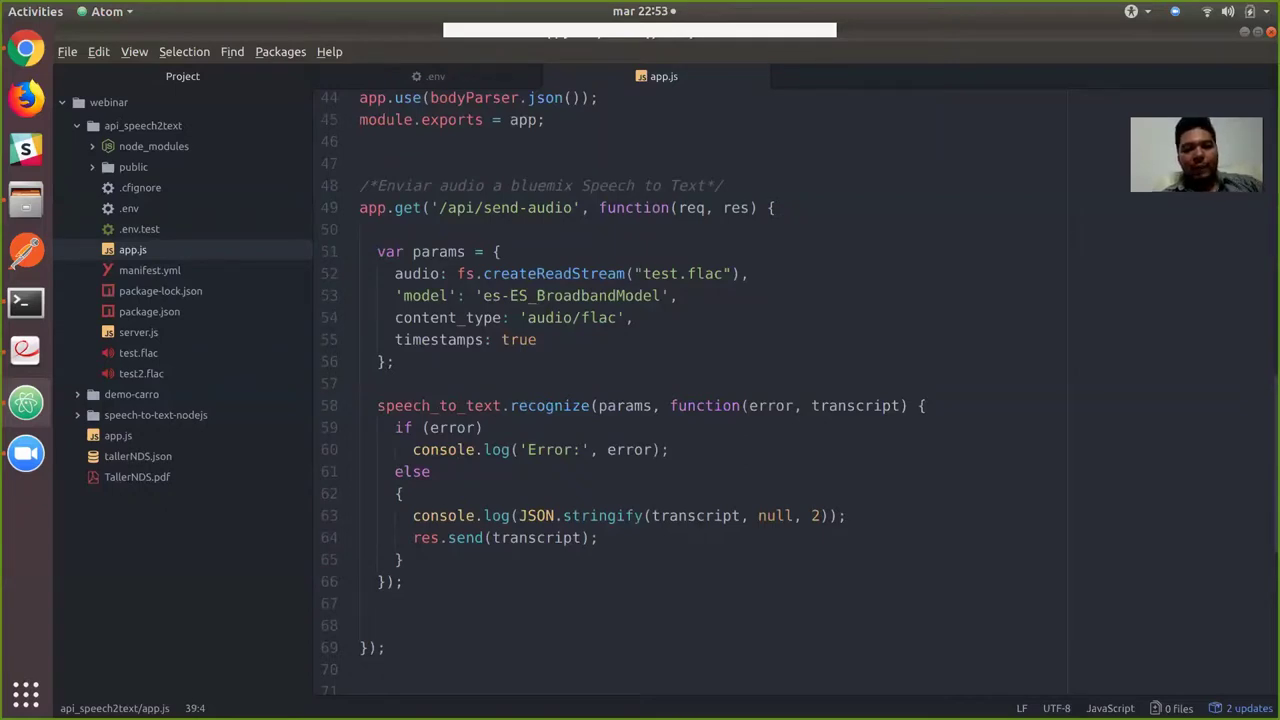
pyautogui.hotkey('shift', 'Down')
pyautogui.hotkey('shift', 'Down')
pyautogui.hotkey('shift', 'Down')
pyautogui.hotkey('shift', 'Down')
pyautogui.hotkey('shift', 'Down')
pyautogui.hotkey('shift', 'End')
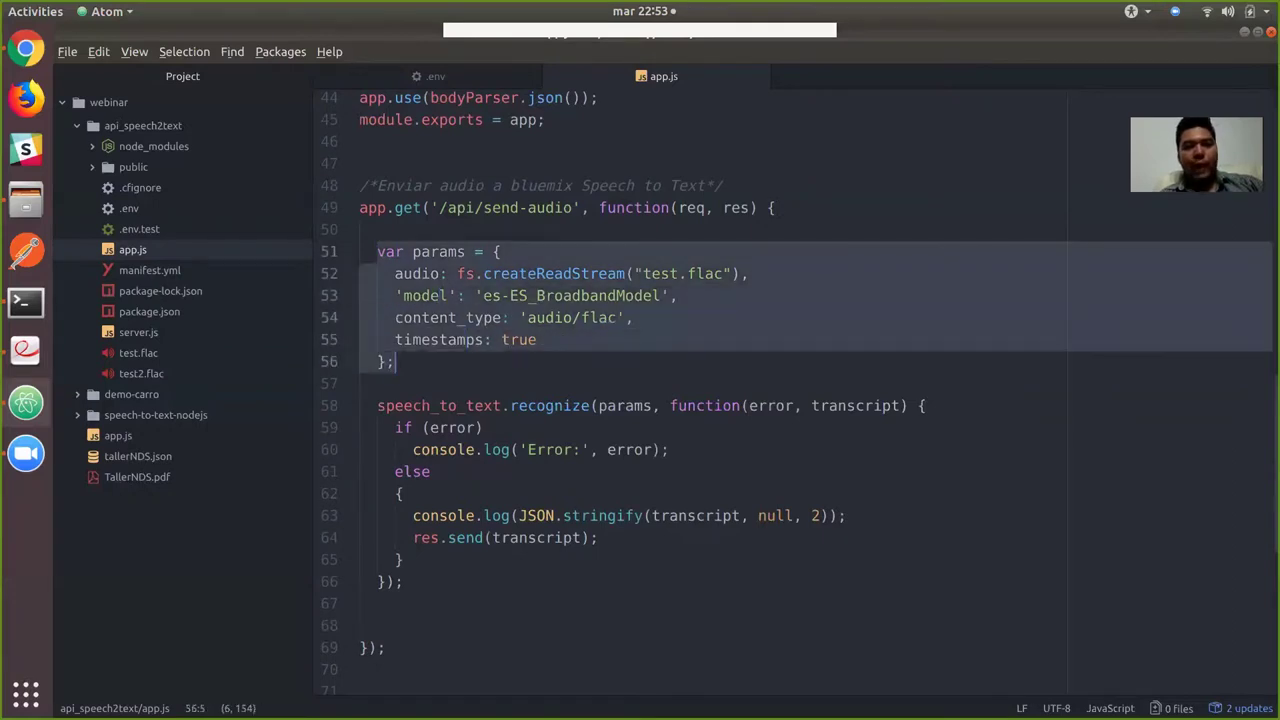
pyautogui.click(430, 273)
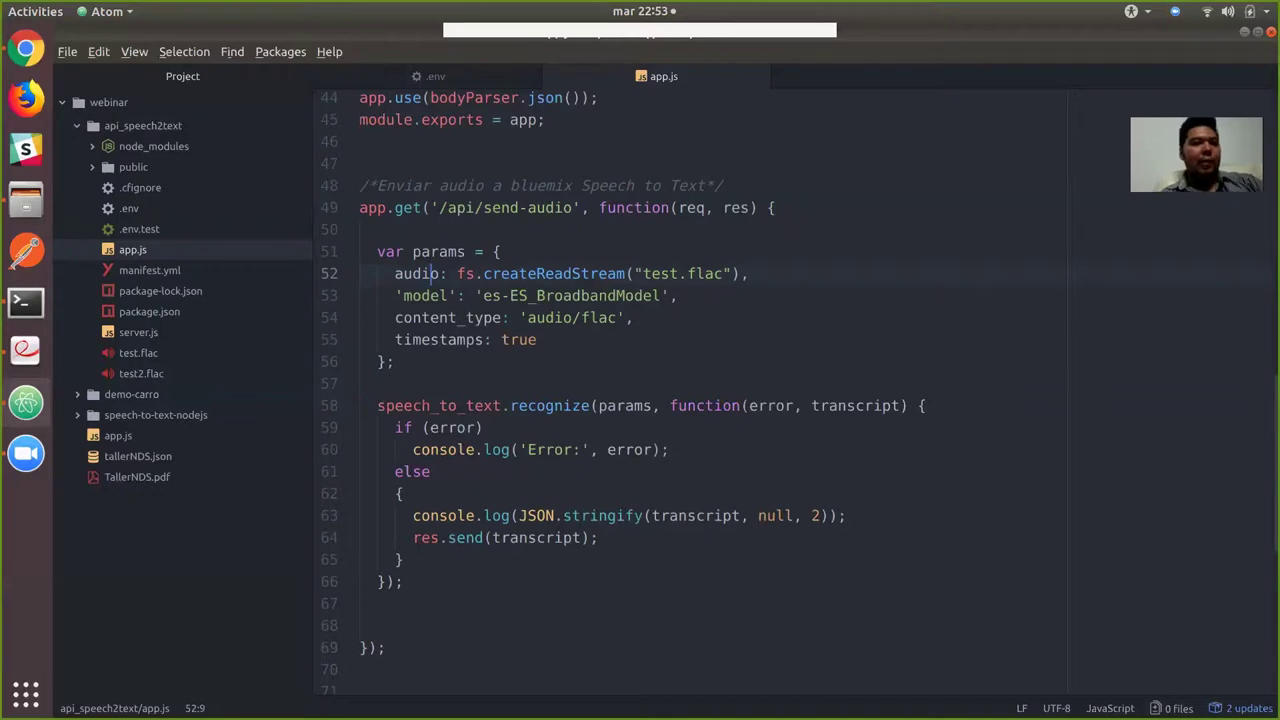
pyautogui.click(26, 200)
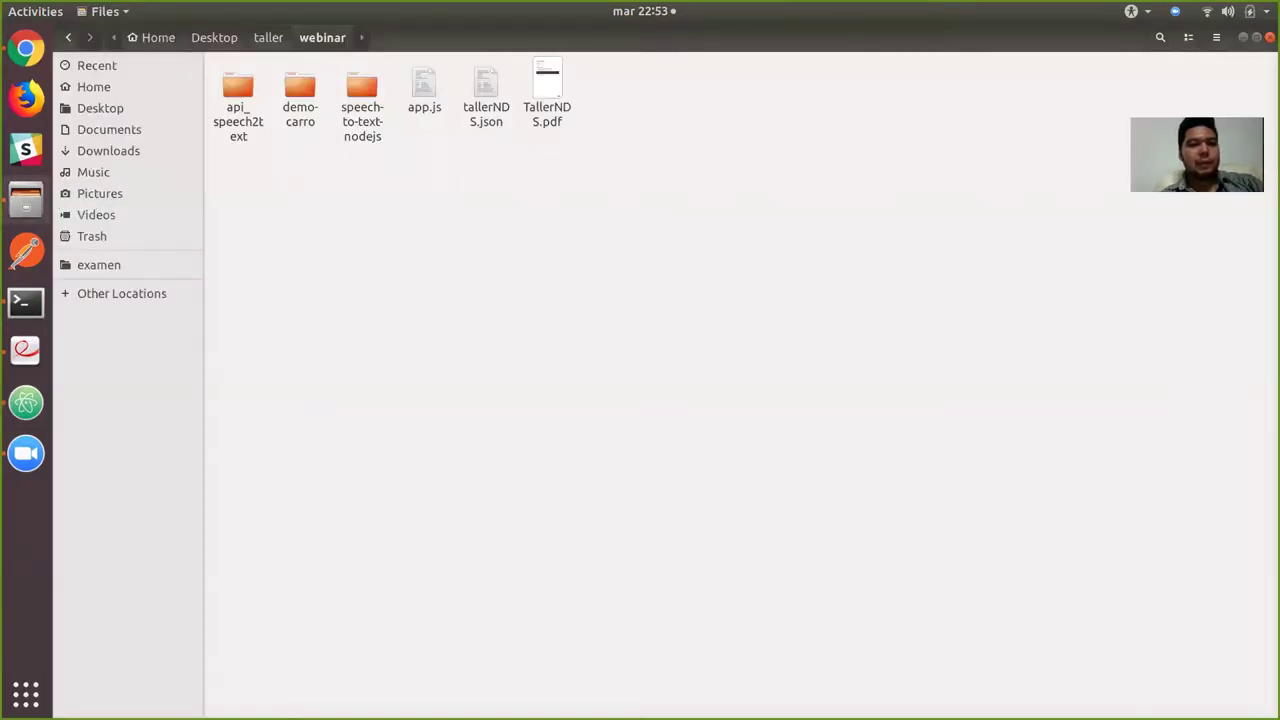
# Open api_speech2text and play test.flac and test2.flac in Rhythmbox, closing it afterward.
pyautogui.doubleClick(238, 100)
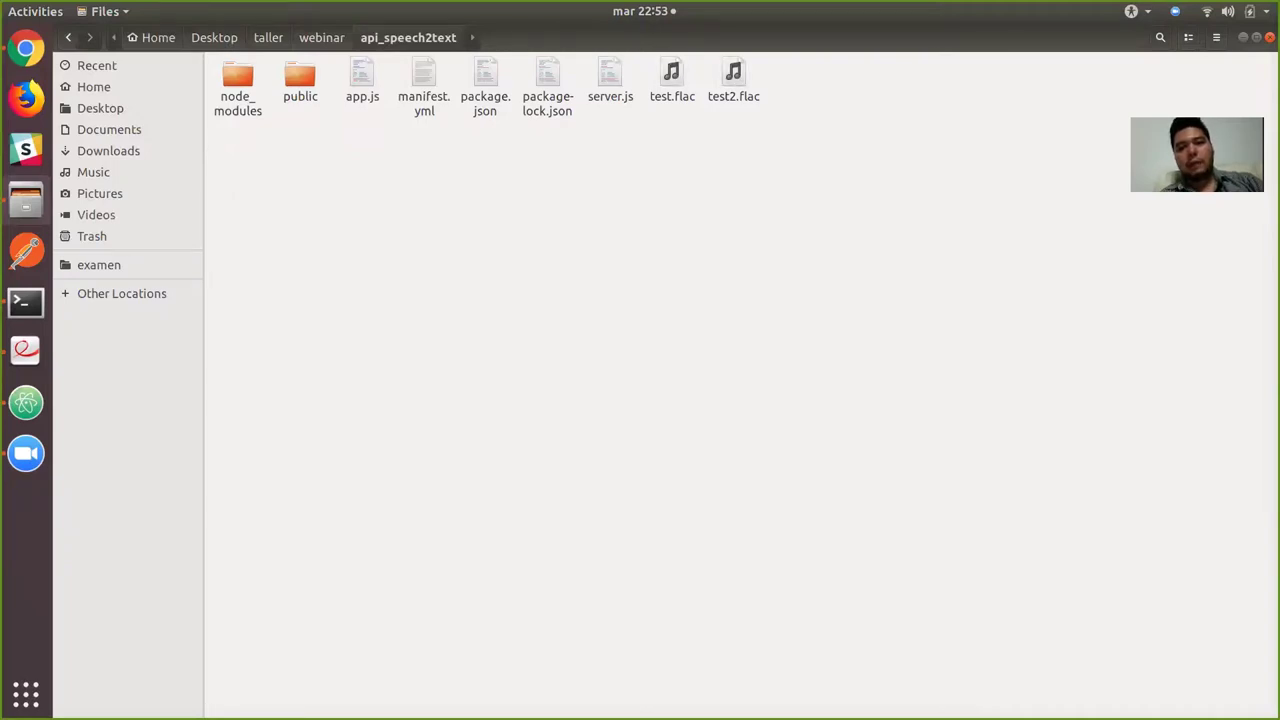
pyautogui.doubleClick(672, 80)
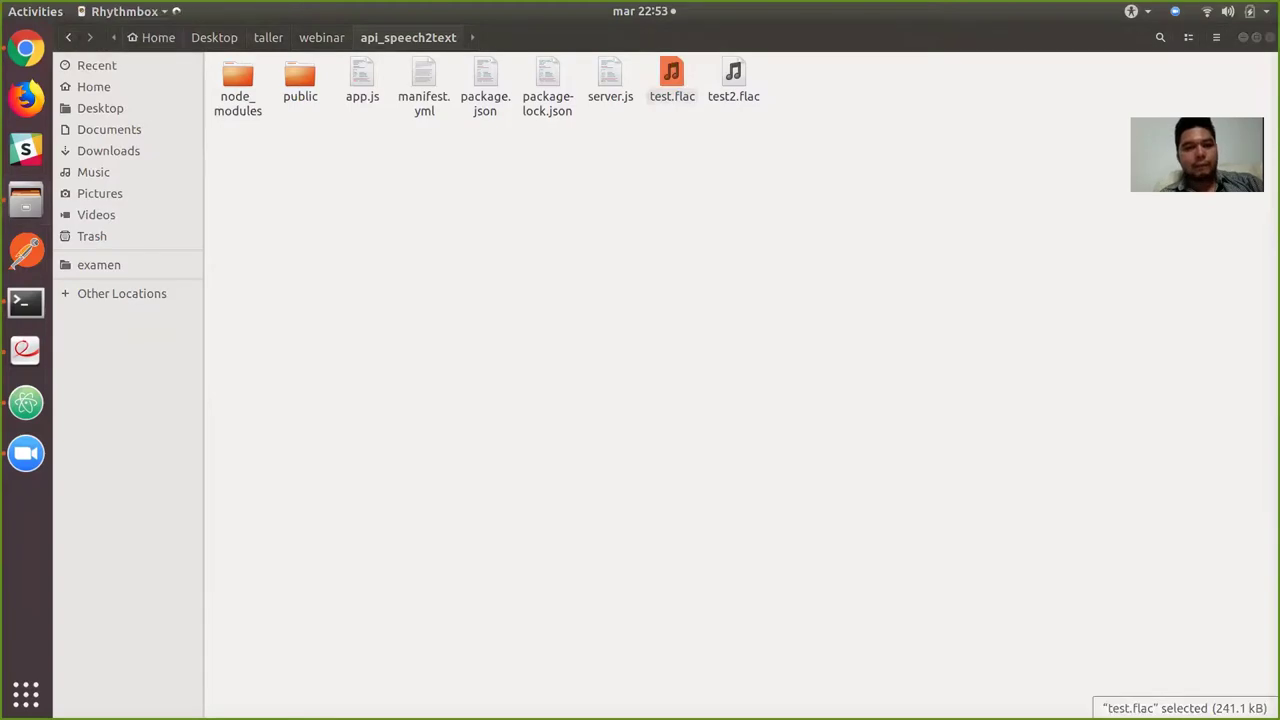
pyautogui.press('XF86AudioRaiseVolume')
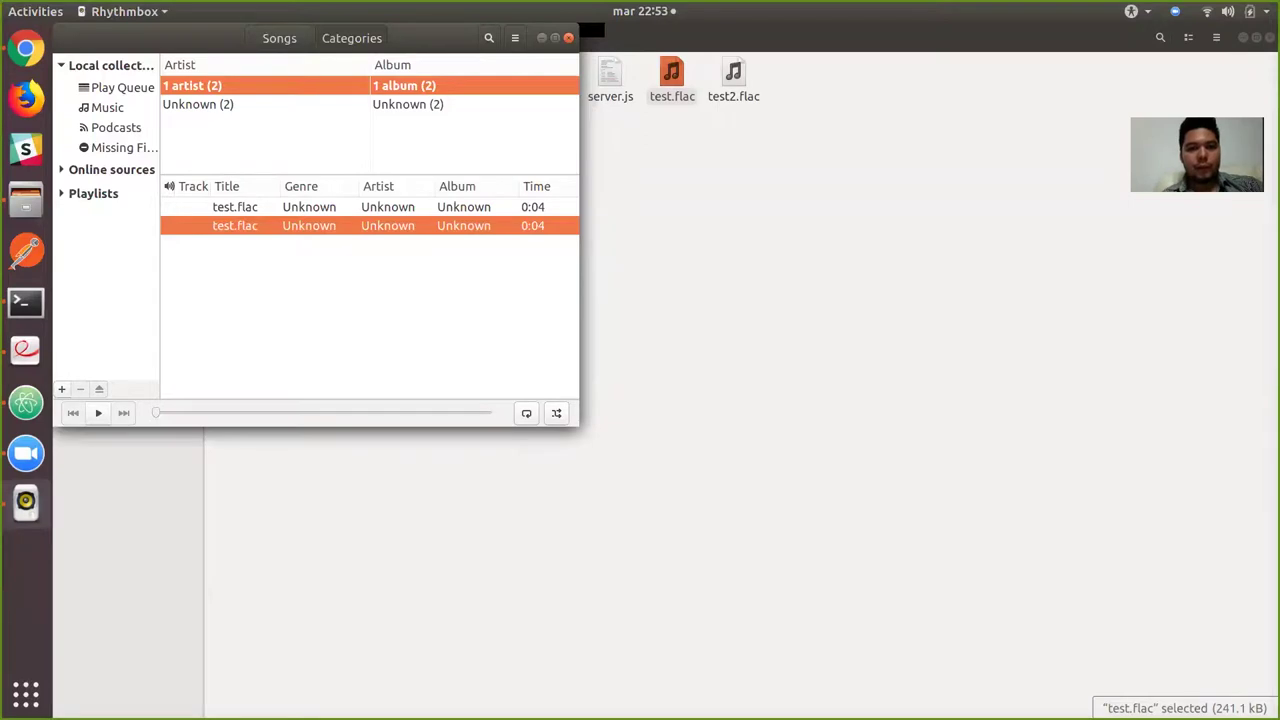
pyautogui.hotkey('ctrl', 'q')
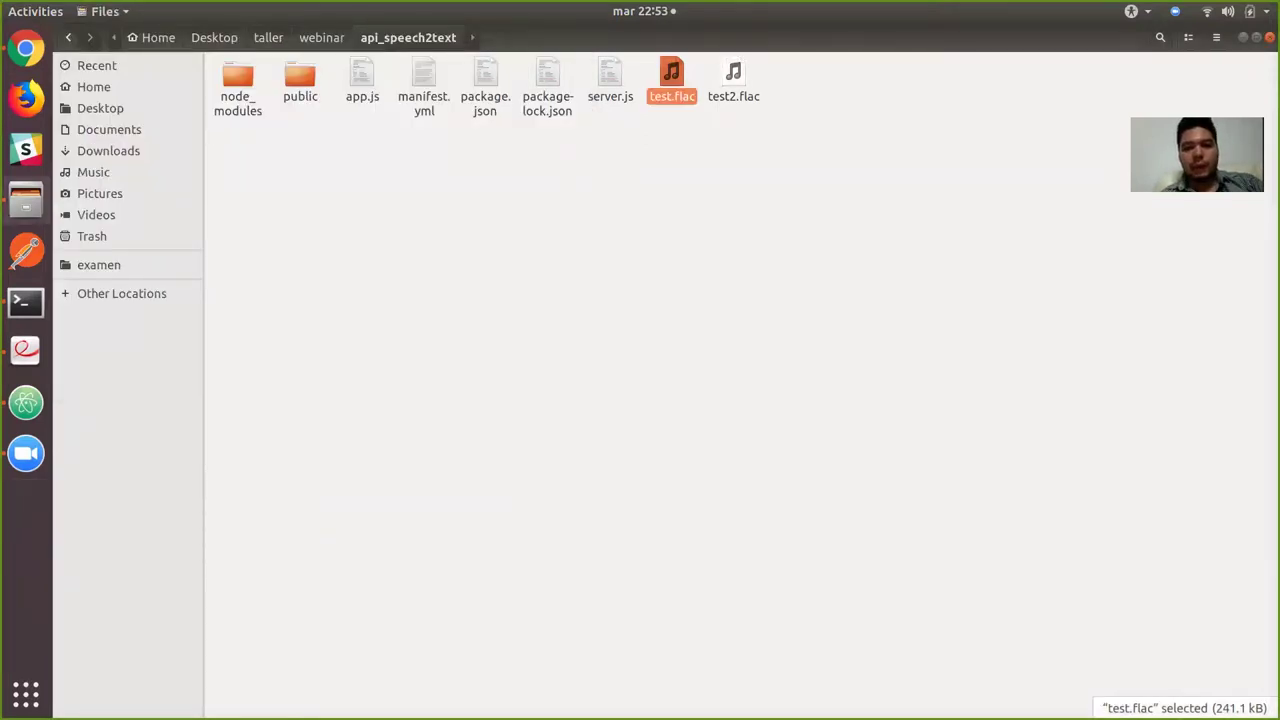
pyautogui.doubleClick(733, 80)
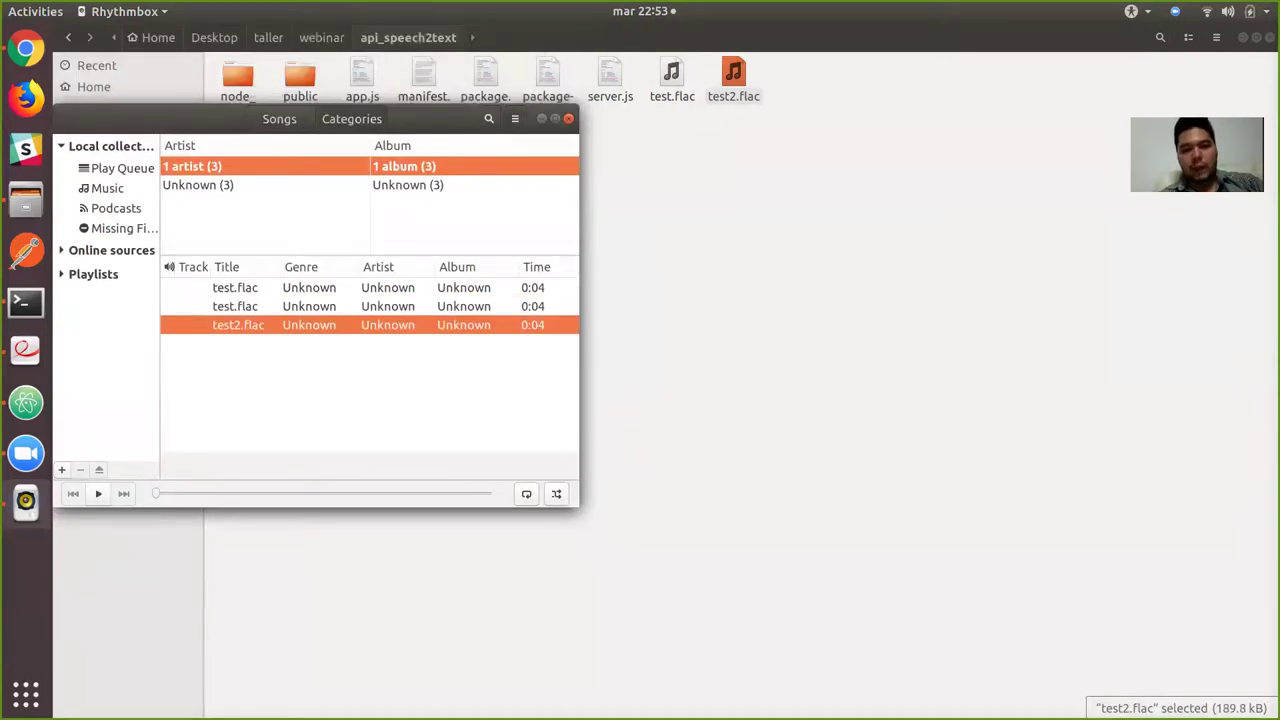
pyautogui.hotkey('ctrl', 'q')
pyautogui.press('Escape')
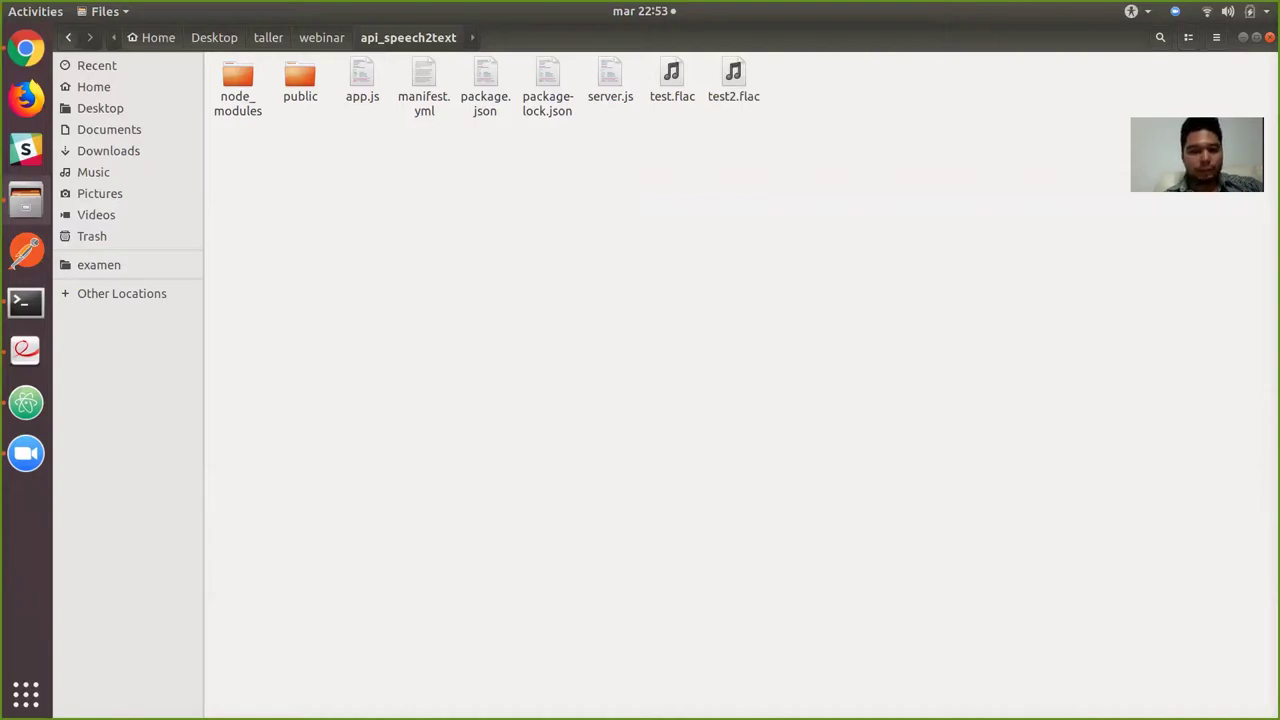
pyautogui.hotkey('alt', 'Tab')
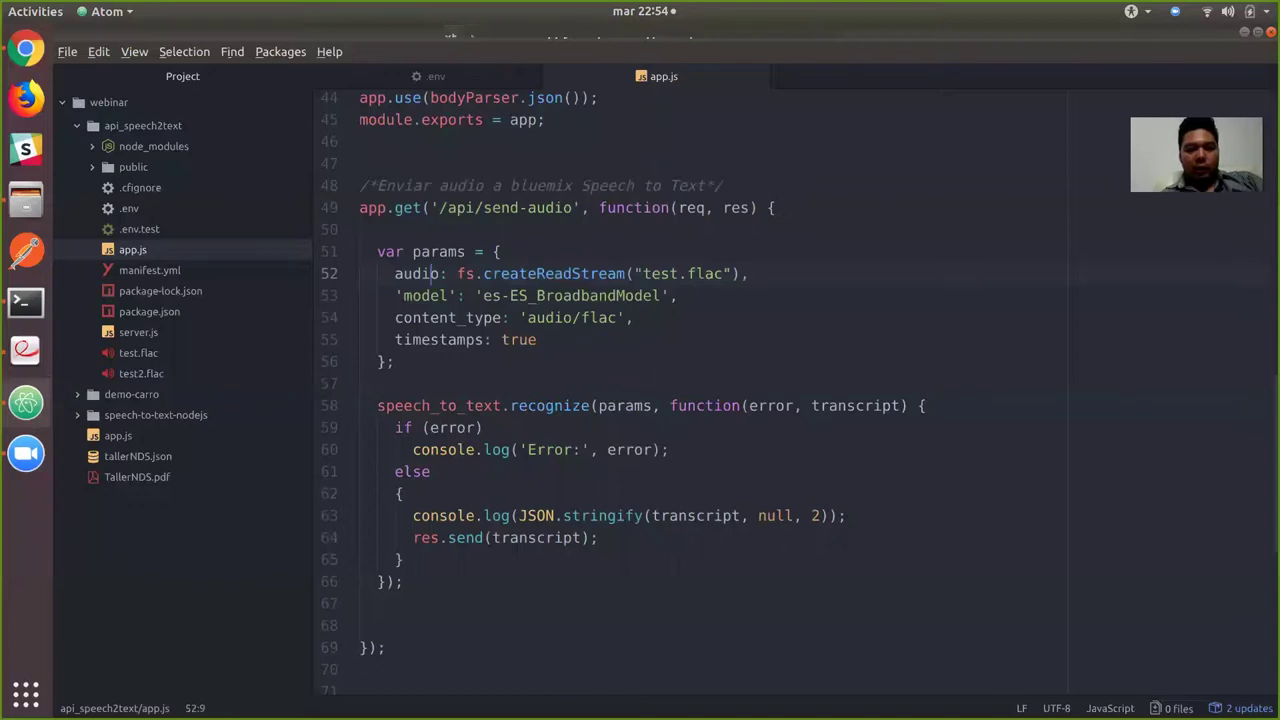
# Review line 52's test file, the es-ES_BroadbandModel model and the recognize call.
pyautogui.hotkey('shift', 'Right')
pyautogui.hotkey('shift', 'Right')
pyautogui.hotkey('shift', 'Right')
pyautogui.hotkey('shift', 'Right')
pyautogui.hotkey('shift', 'Right')
pyautogui.hotkey('shift', 'Right')
pyautogui.hotkey('shift', 'Right')
pyautogui.hotkey('shift', 'Right')
pyautogui.hotkey('shift', 'Right')
pyautogui.hotkey('shift', 'Right')
pyautogui.hotkey('shift', 'Right')
pyautogui.hotkey('shift', 'Right')
pyautogui.hotkey('shift', 'Right')
pyautogui.hotkey('shift', 'Right')
pyautogui.hotkey('shift', 'Right')
pyautogui.hotkey('shift', 'Right')
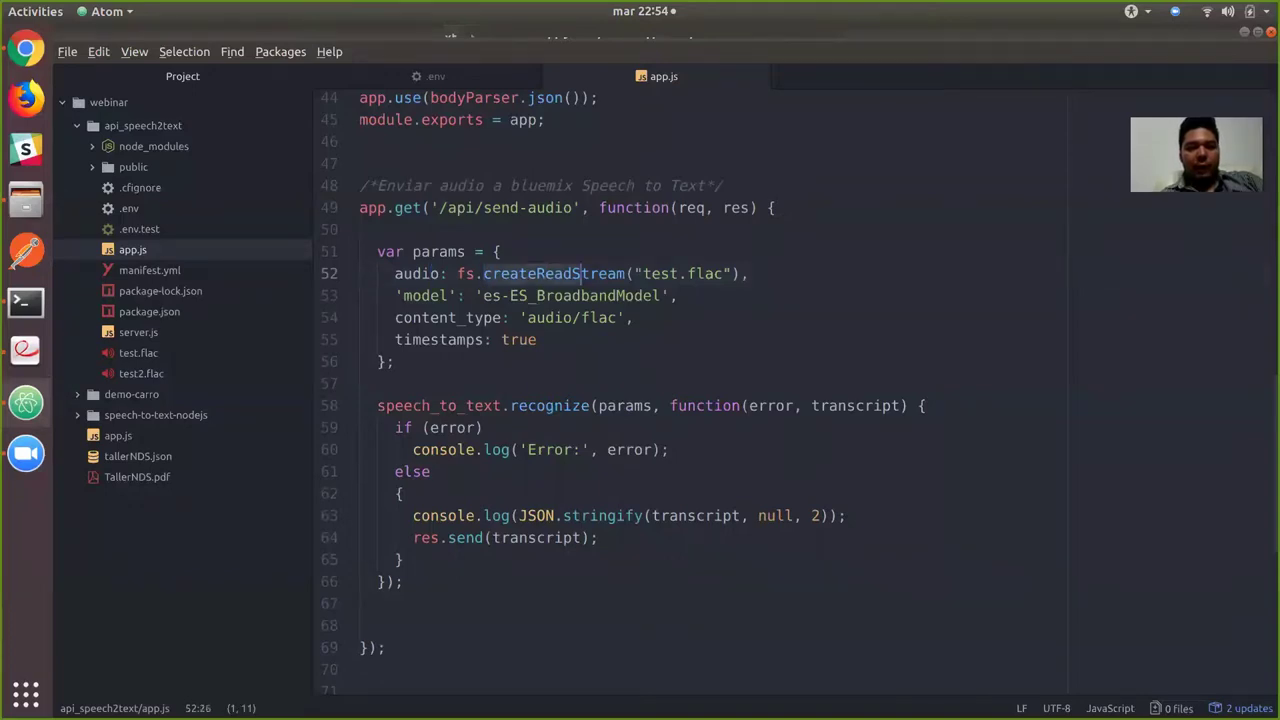
pyautogui.press('Right')
pyautogui.press('Right')
pyautogui.press('Right')
pyautogui.hotkey('shift', 'Right')
pyautogui.hotkey('shift', 'Right')
pyautogui.hotkey('shift', 'Right')
pyautogui.hotkey('shift', 'Right')
pyautogui.hotkey('shift', 'Right')
pyautogui.hotkey('shift', 'Right')
pyautogui.hotkey('shift', 'Right')
pyautogui.hotkey('shift', 'Right')
pyautogui.hotkey('shift', 'Right')
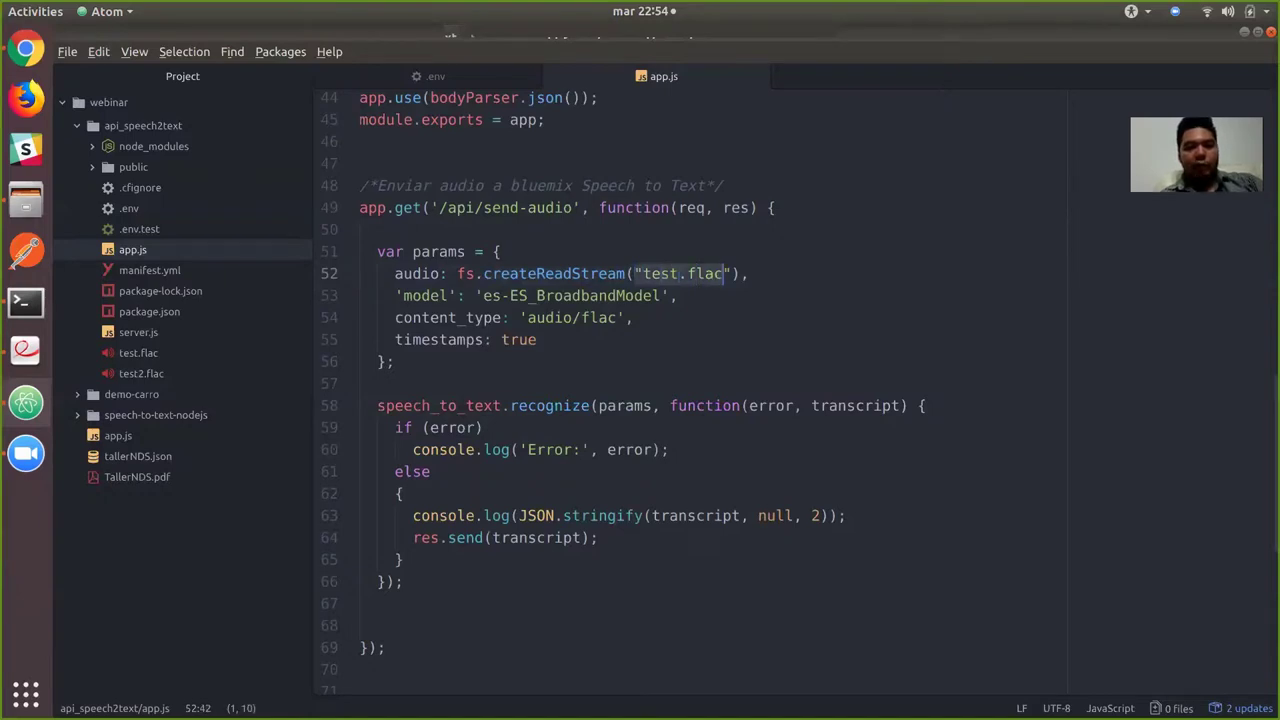
pyautogui.click(404, 295)
pyautogui.hotkey('shift', 'Right')
pyautogui.hotkey('shift', 'Right')
pyautogui.hotkey('shift', 'Right')
pyautogui.hotkey('shift', 'Right')
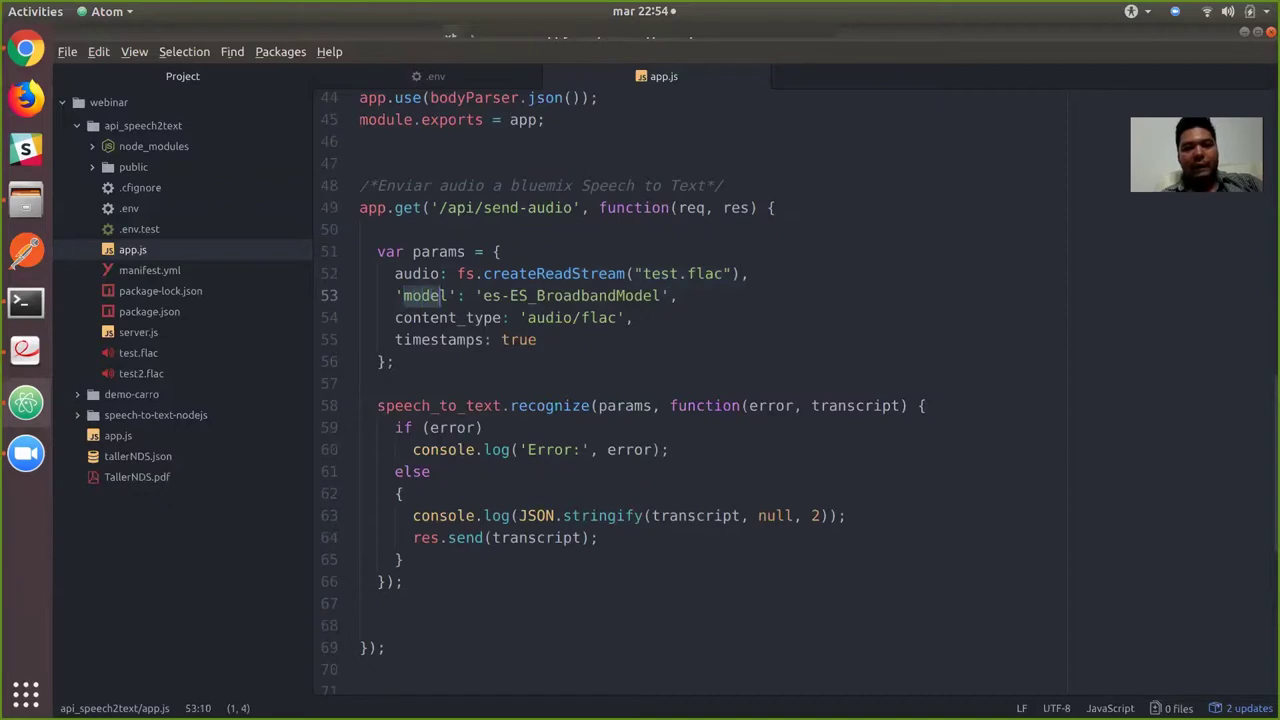
pyautogui.moveTo(483, 295); pyautogui.dragTo(528, 317)
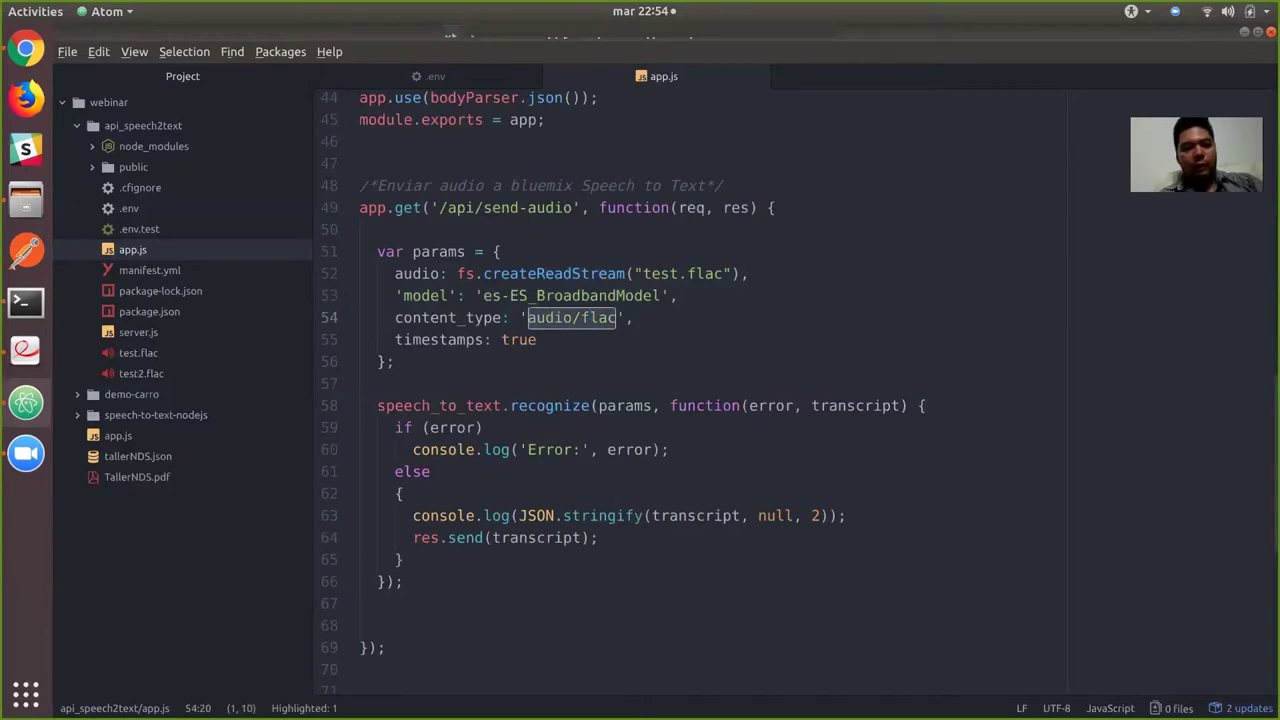
pyautogui.click(538, 339)
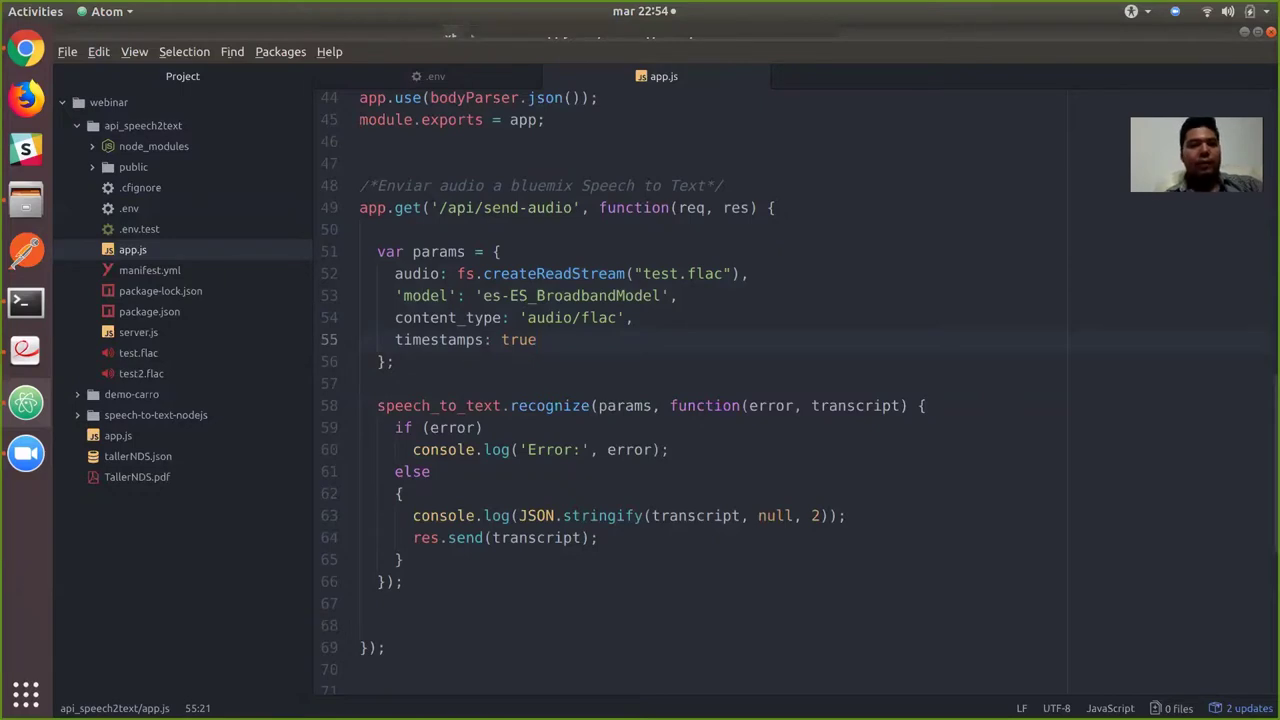
pyautogui.moveTo(377, 405); pyautogui.dragTo(928, 405)
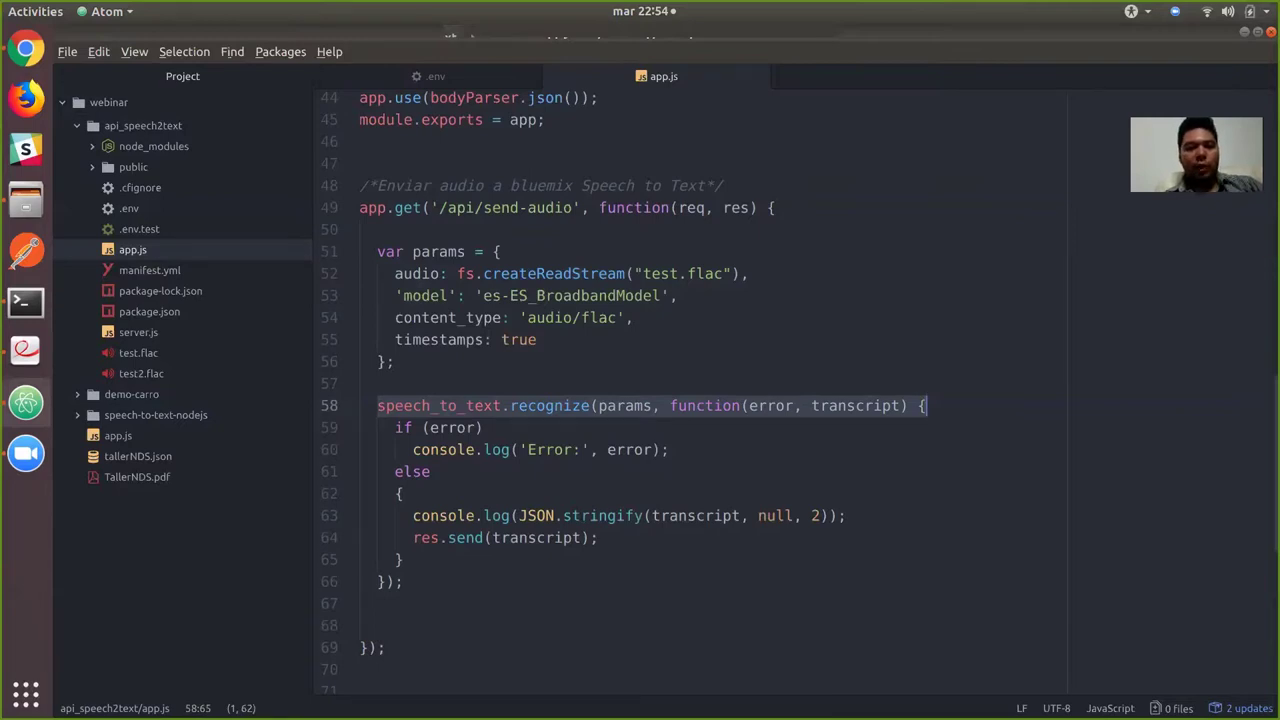
pyautogui.hotkey('alt', 'Tab')
pyautogui.hotkey('alt', 'Tab')
pyautogui.hotkey('alt', 'Tab')
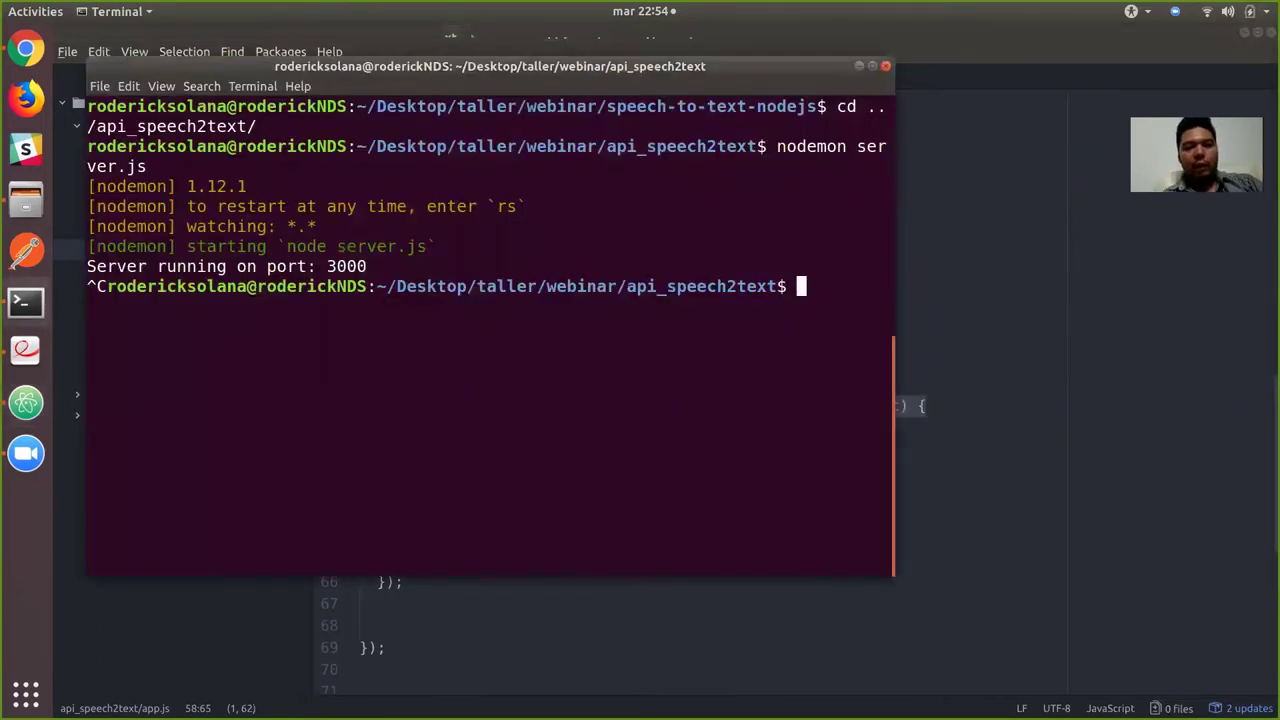
# Restart the server with nodemon server.js and move the terminal window up-left.
pyautogui.hotkey('alt', 'Tab')
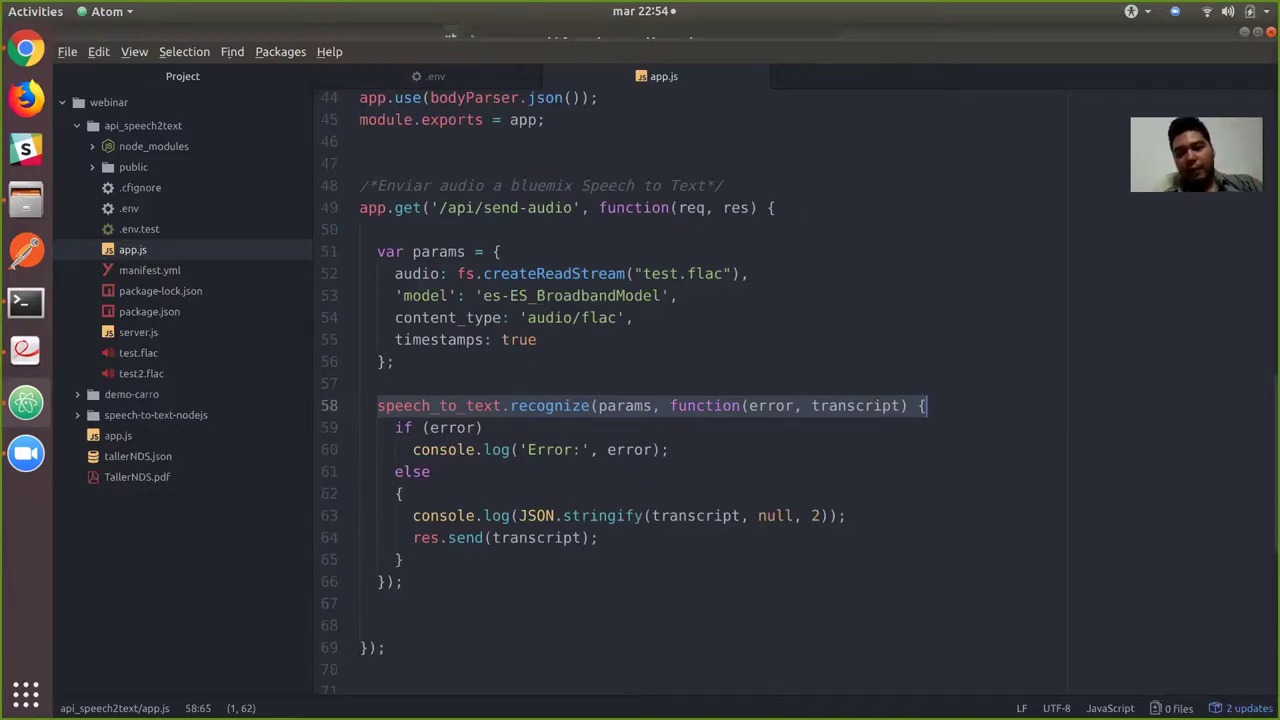
pyautogui.hotkey('alt', 'Tab')
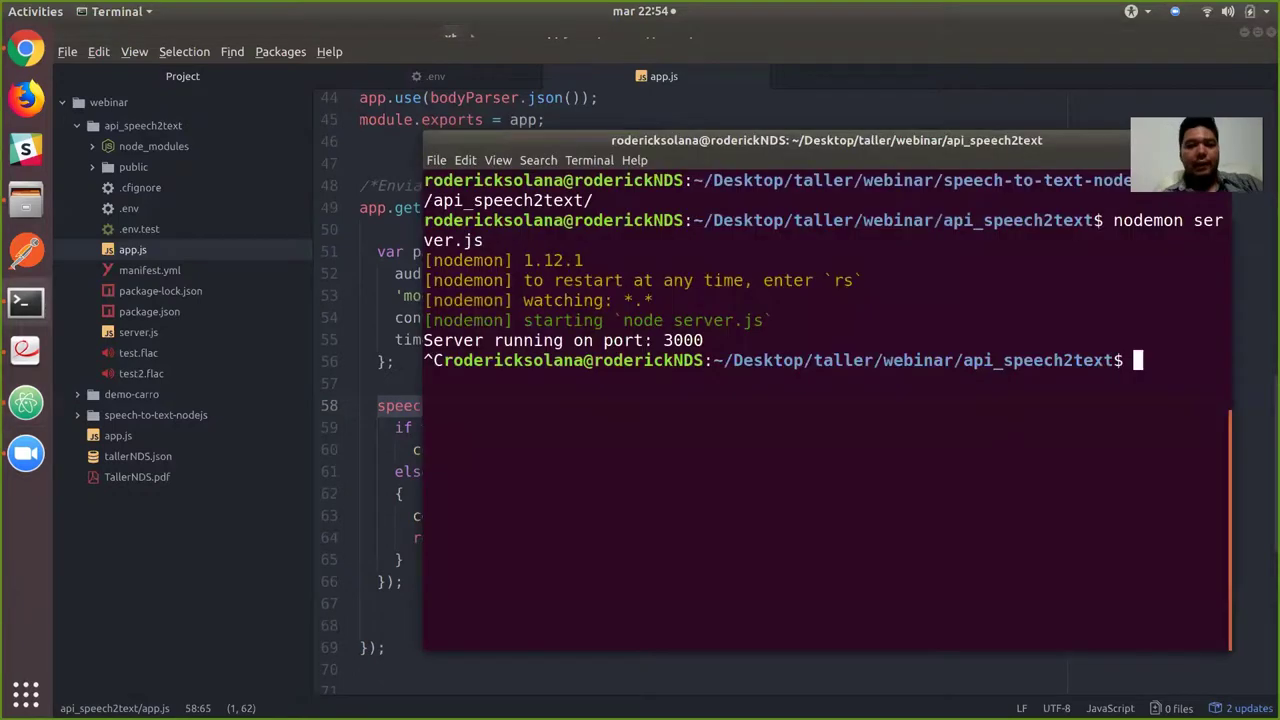
pyautogui.write('nodemon s')
pyautogui.press('Tab')
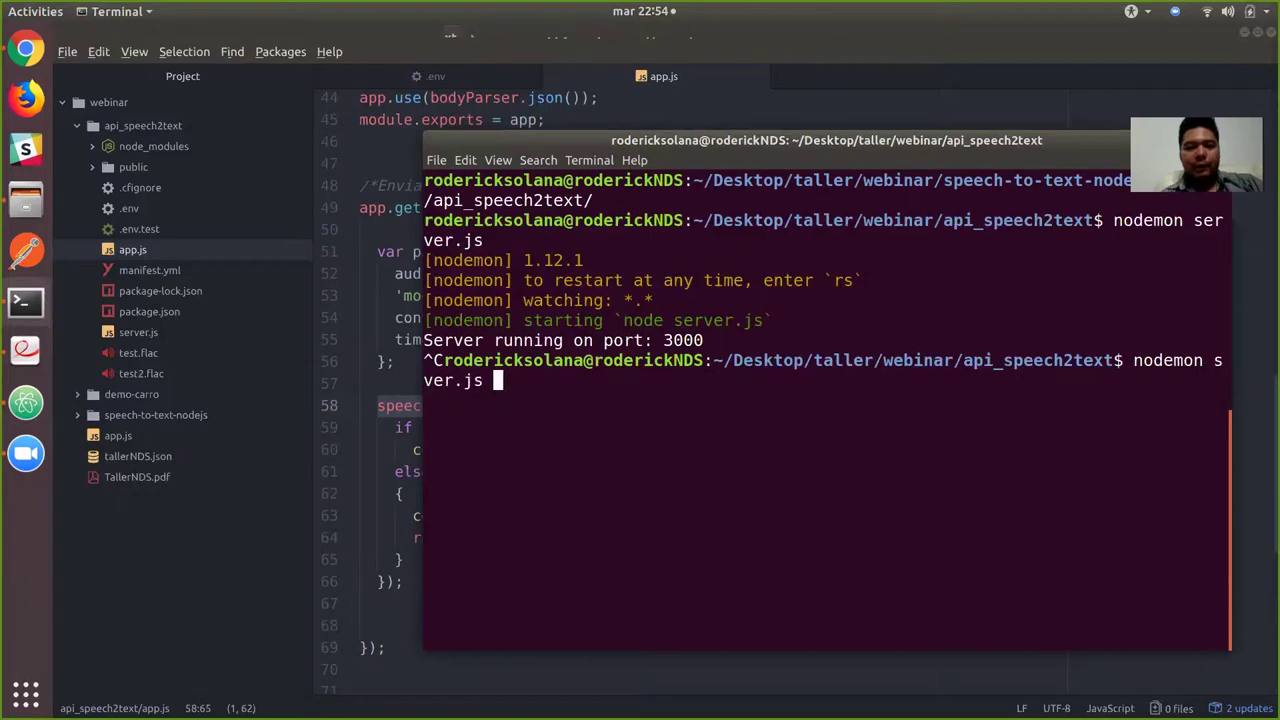
pyautogui.press('Return')
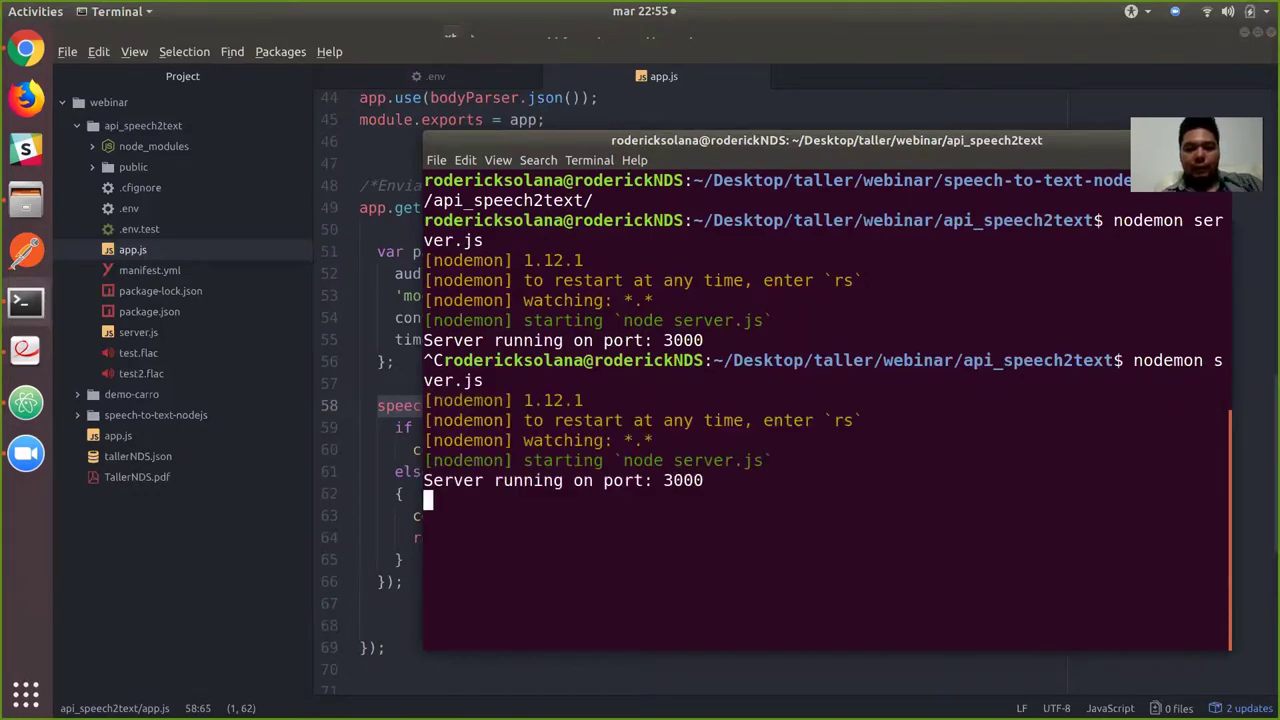
pyautogui.moveTo(826, 140); pyautogui.dragTo(655, 75)
# Load localhost:3000 in a new Chrome tab.
pyautogui.hotkey('alt', 'Tab')
pyautogui.hotkey('alt', 'Tab')
pyautogui.hotkey('alt', 'Tab')
pyautogui.hotkey('ctrl', 't')
pyautogui.write('localhost:3000')
pyautogui.press('Return')
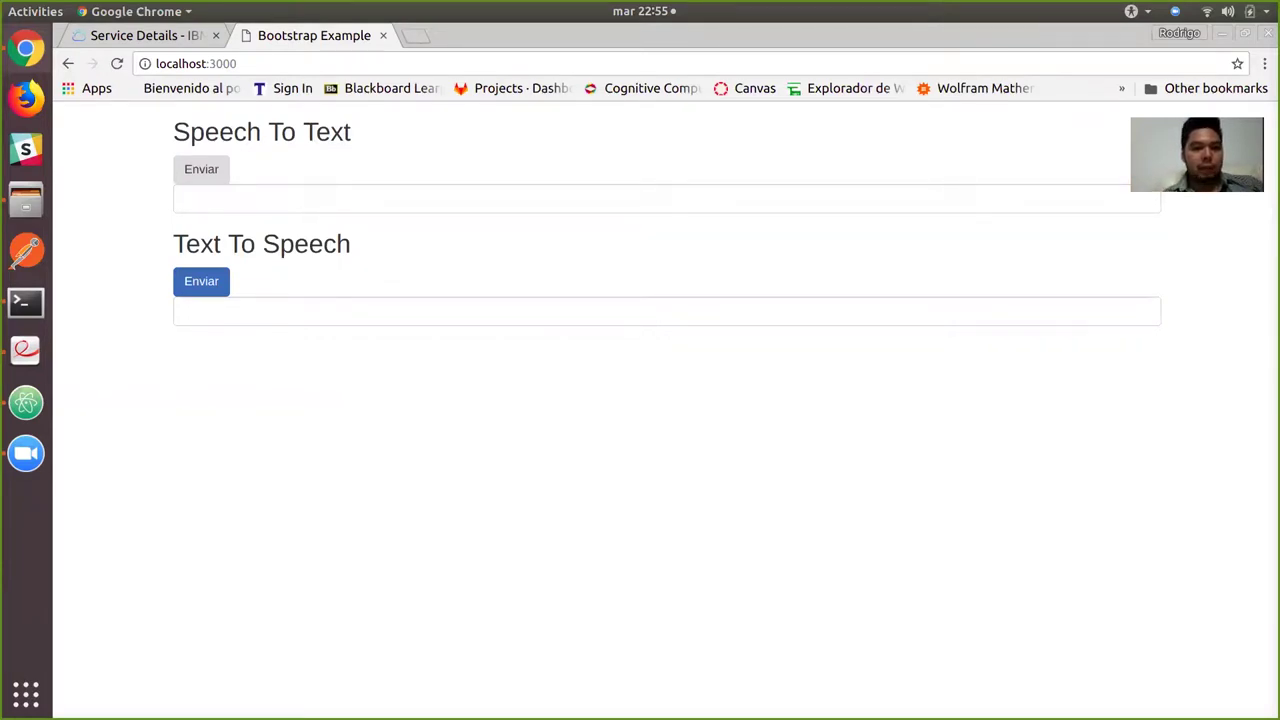
# Send test.flac for transcription with Speech To Text Enviar and check the terminal log.
pyautogui.click(201, 169)
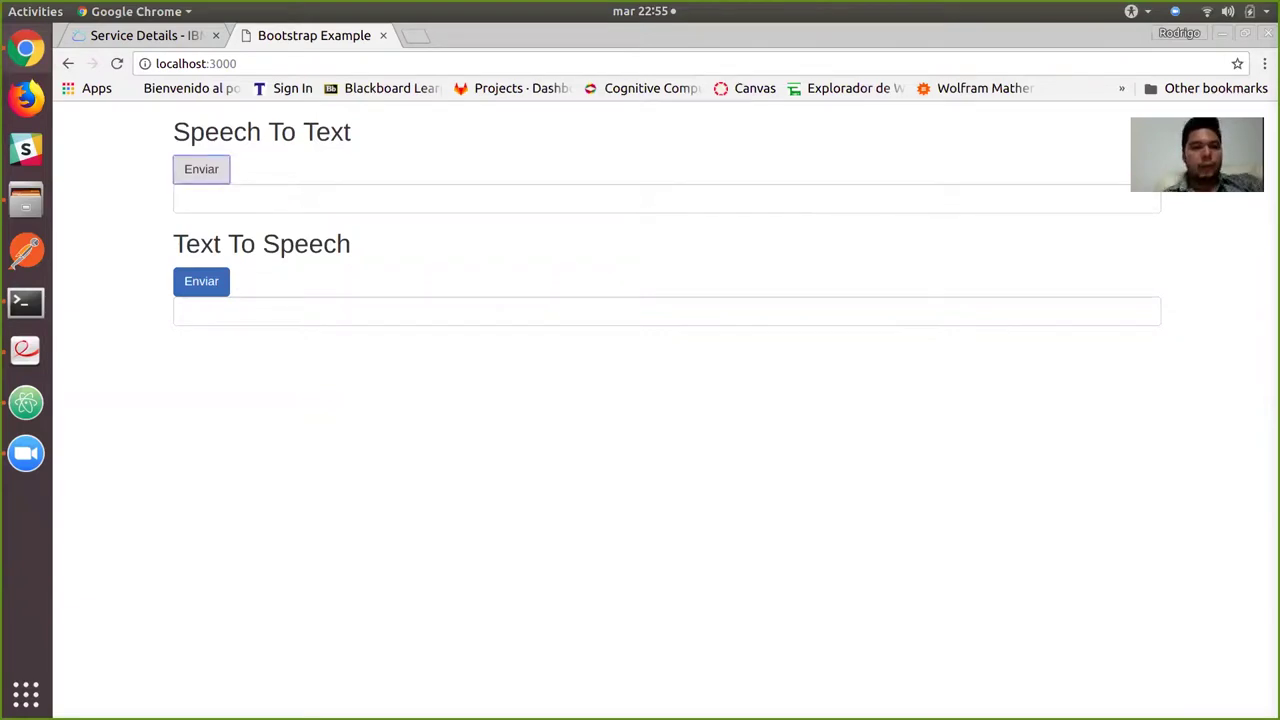
pyautogui.hotkey('alt', 'Tab')
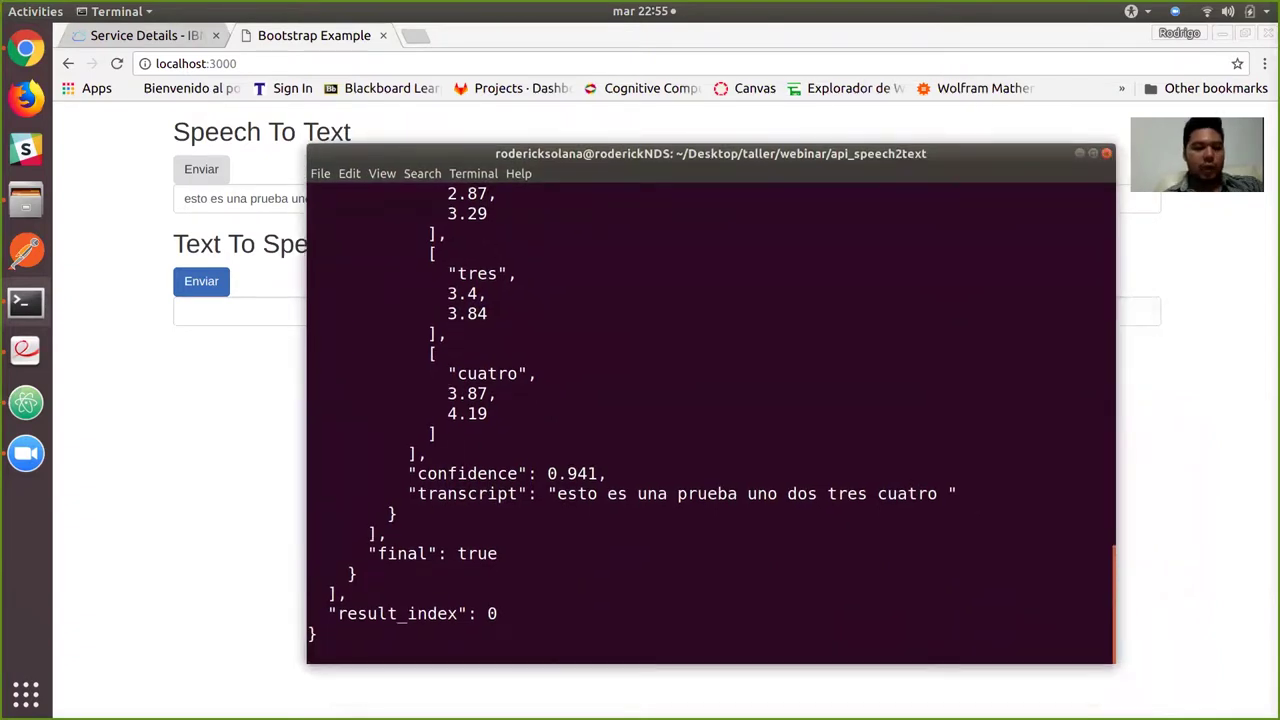
# Scroll through the Watson recognition JSON in the Terminal log, down to 'cuatro' and final: true.
pyautogui.scroll(15, 710, 420)
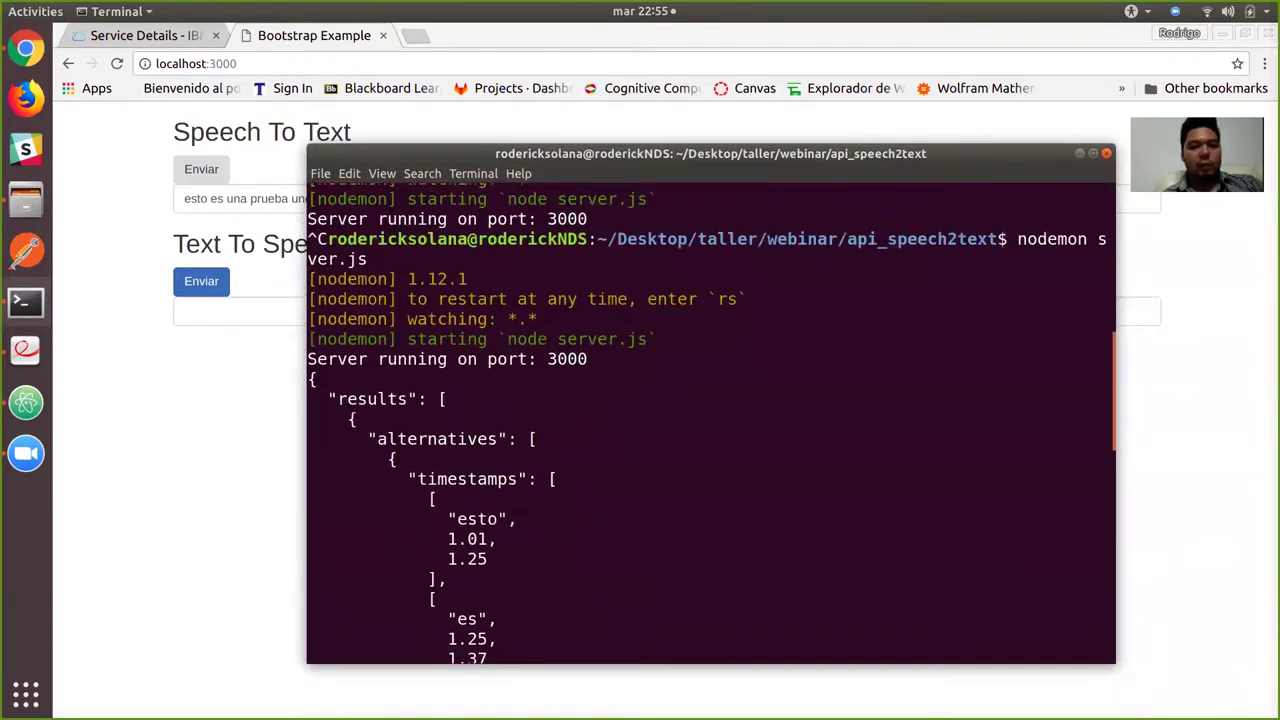
pyautogui.scroll(-2, 710, 420)
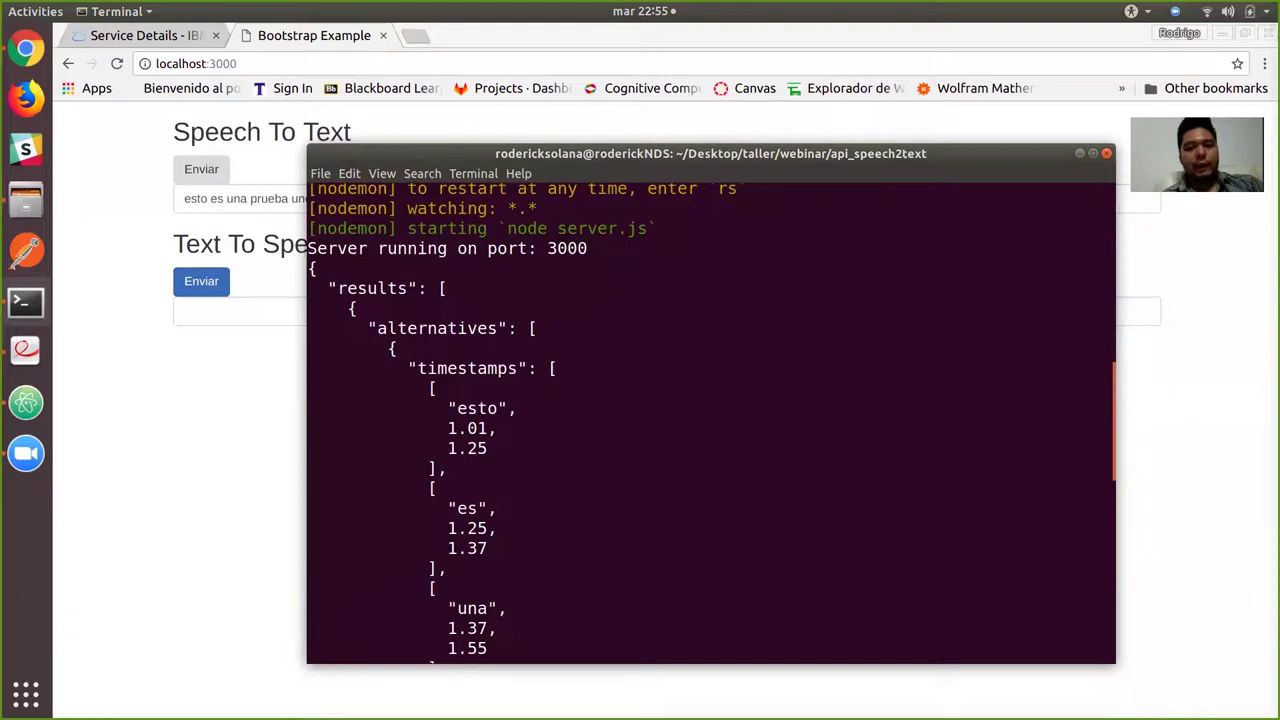
pyautogui.scroll(-4, 710, 420)
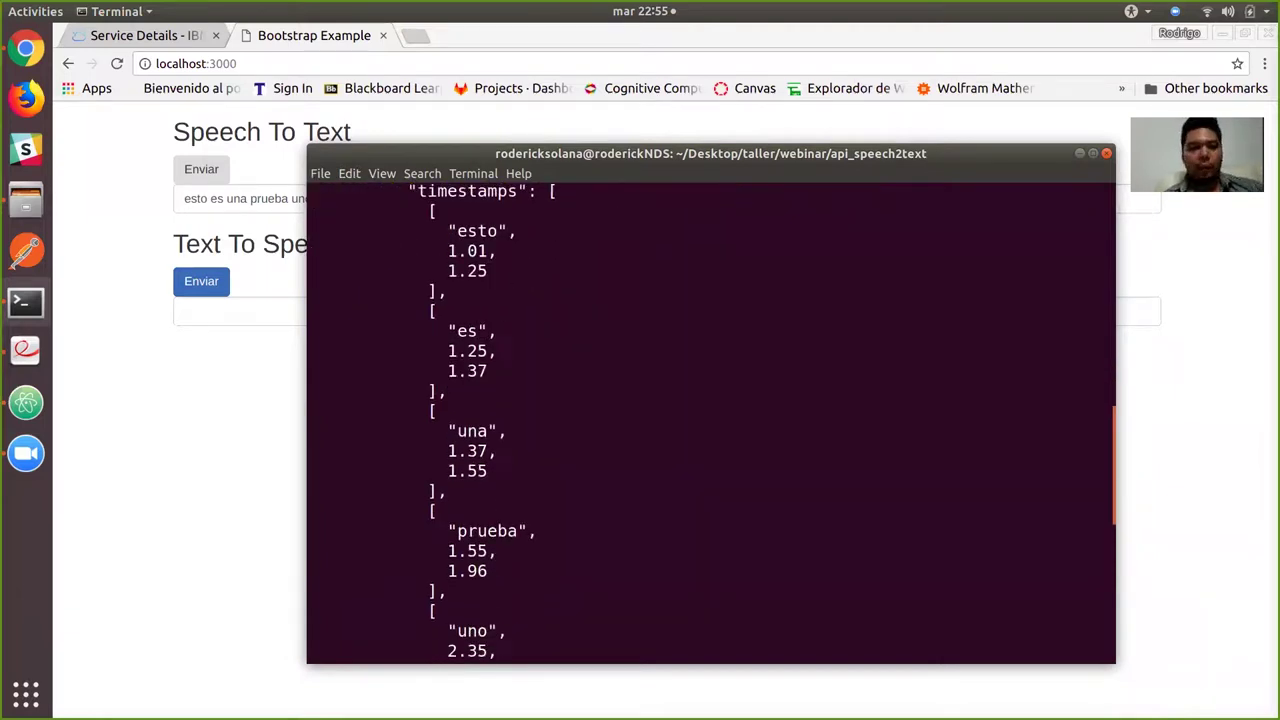
pyautogui.scroll(-6, 710, 420)
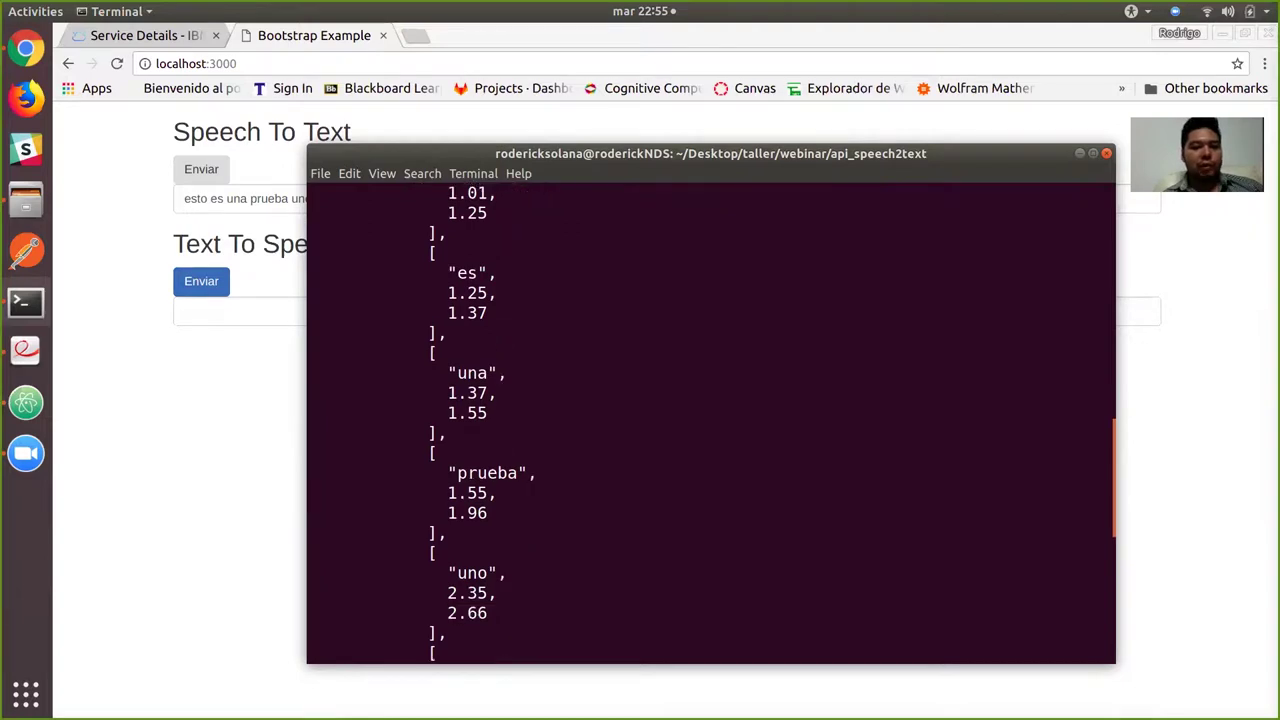
pyautogui.scroll(-7, 710, 420)
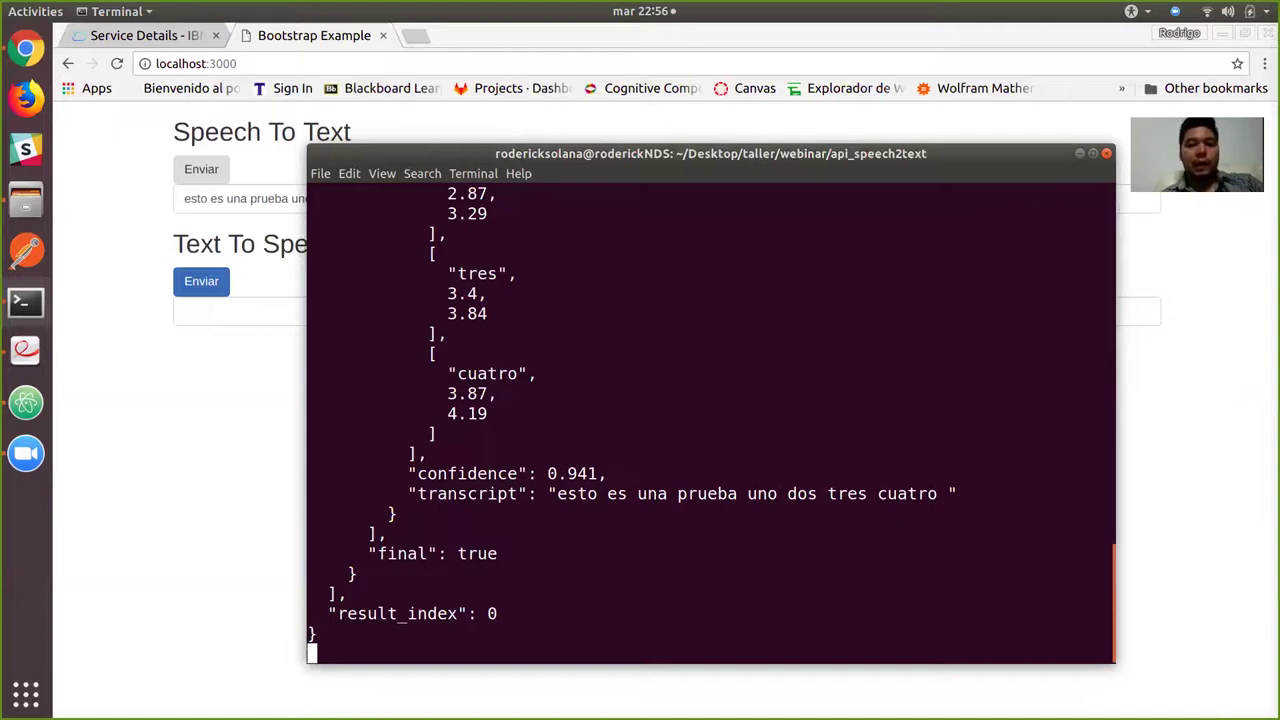
# Enter 'Esta es una prueba del servicio, texto a audio.' in Chrome's Text To Speech field.
pyautogui.hotkey('alt', 'Tab')
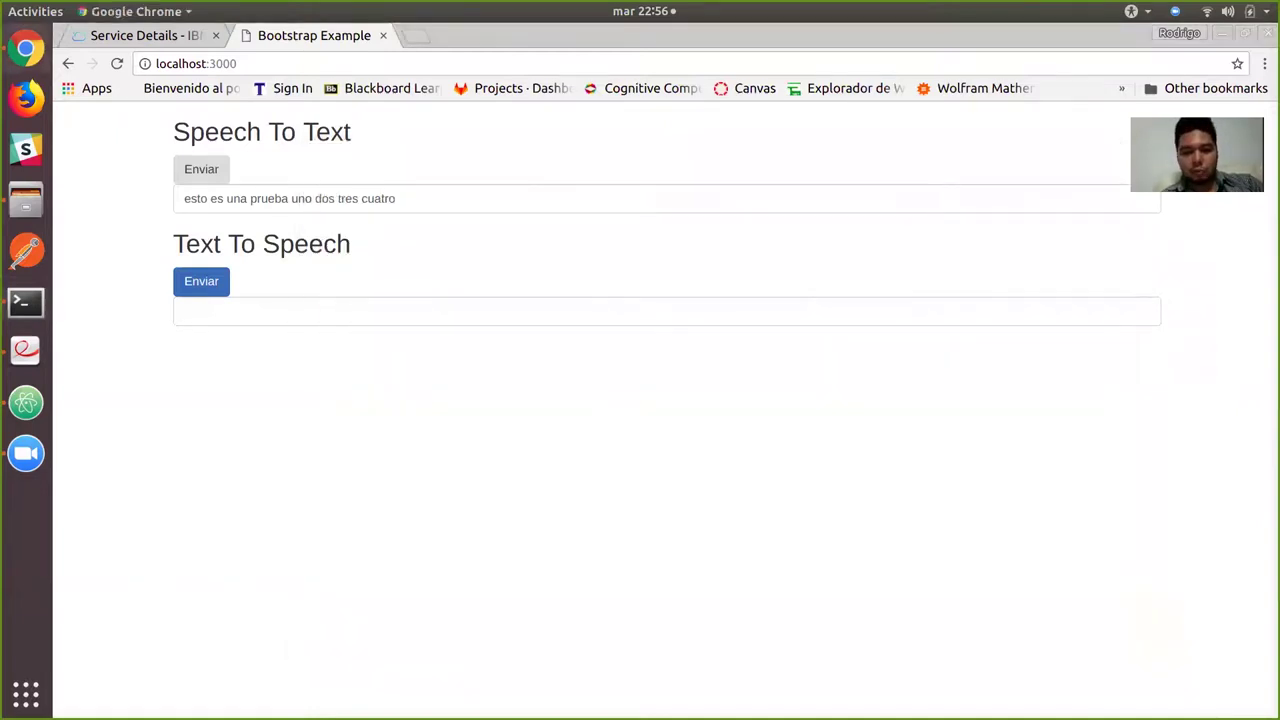
pyautogui.click(184, 311)
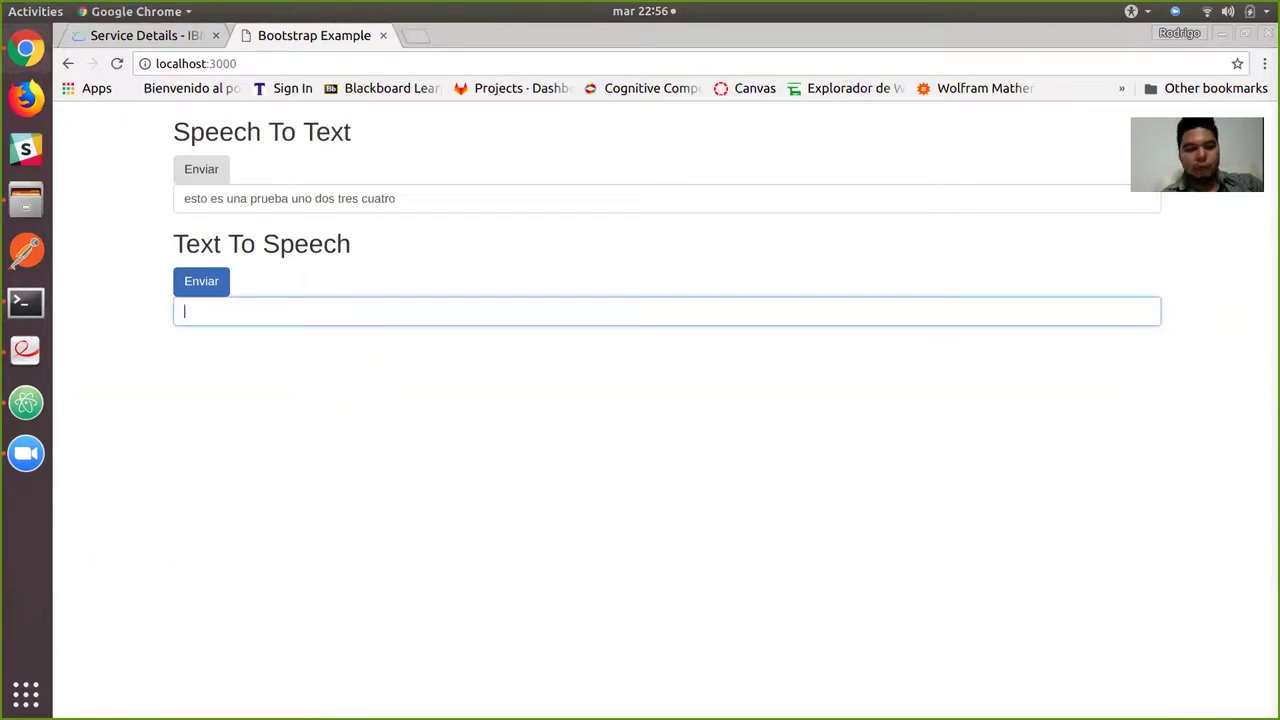
pyautogui.write('Esta es una prueva')
pyautogui.press('BackSpace')
pyautogui.press('BackSpace')
pyautogui.write('ba ')
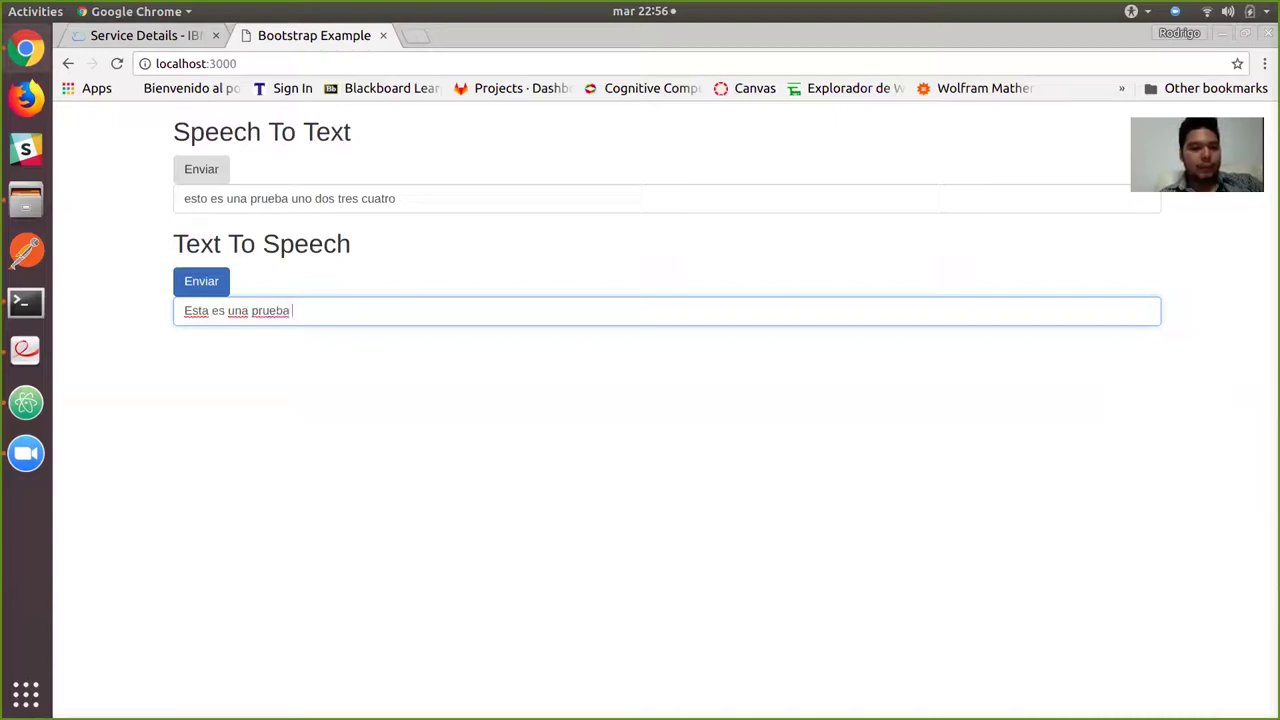
pyautogui.write('del servic')
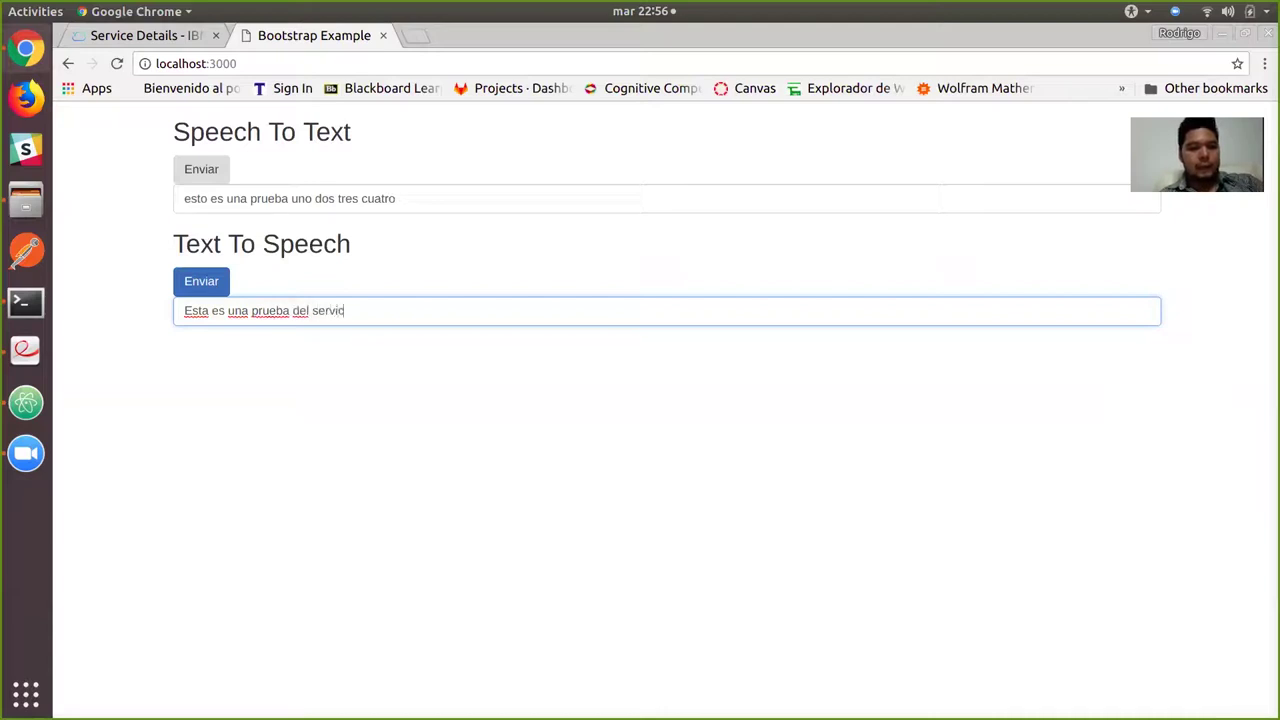
pyautogui.write('io. tex')
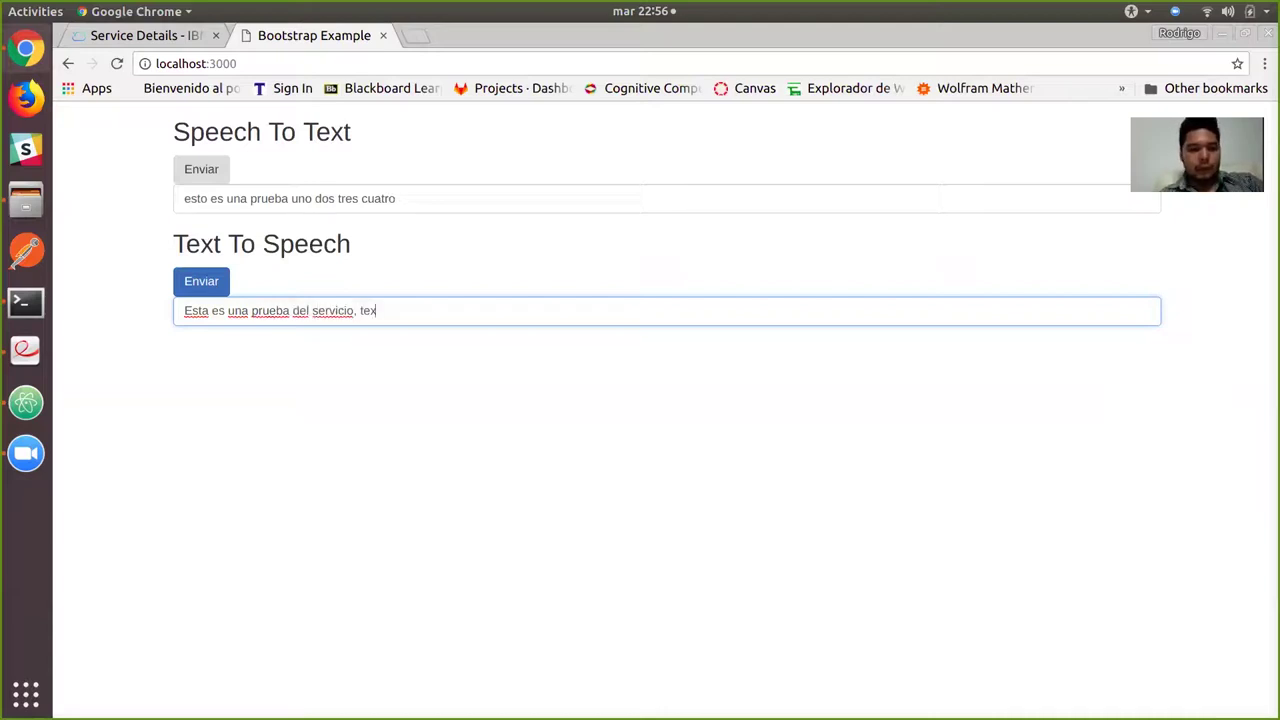
pyautogui.write('to a')
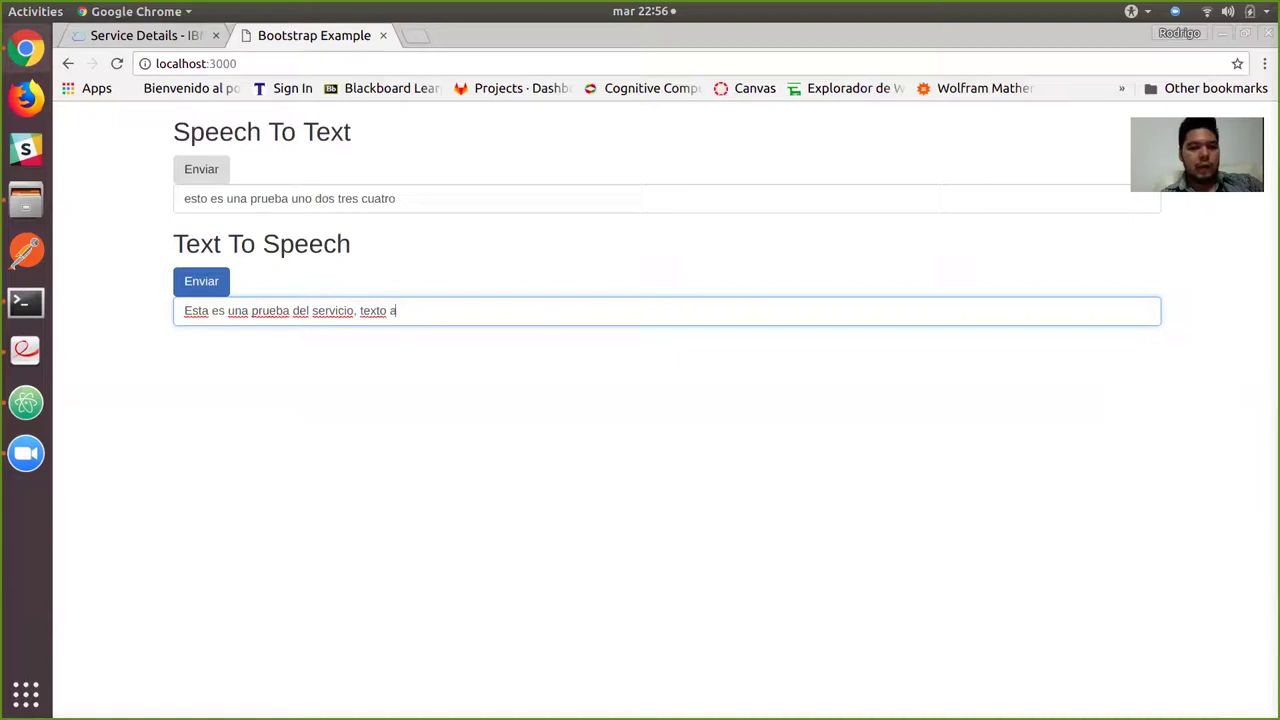
pyautogui.write(' audio.')
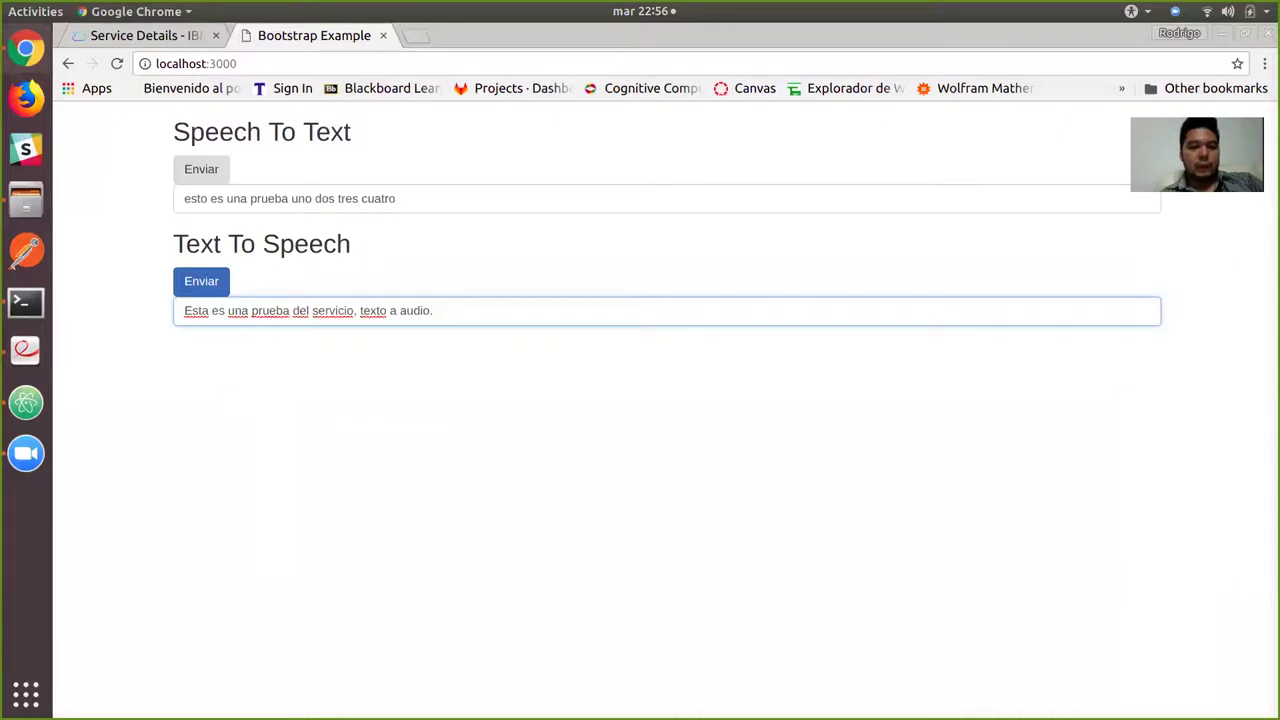
pyautogui.hotkey('alt', 'Tab')
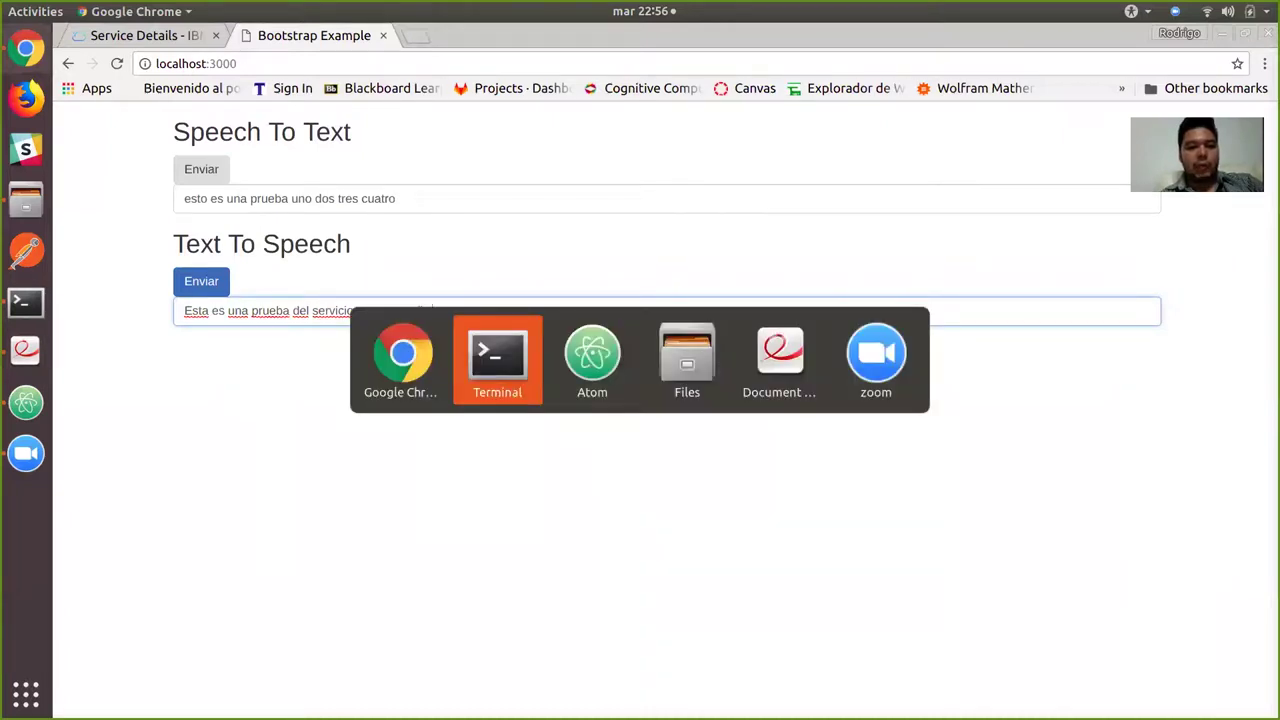
pyautogui.hotkey('alt', 'Tab')
# Bring app.js's /api/send-text handler into view and place the cursor on the req.body.texto log line.
pyautogui.scroll(-5, 334, 530)
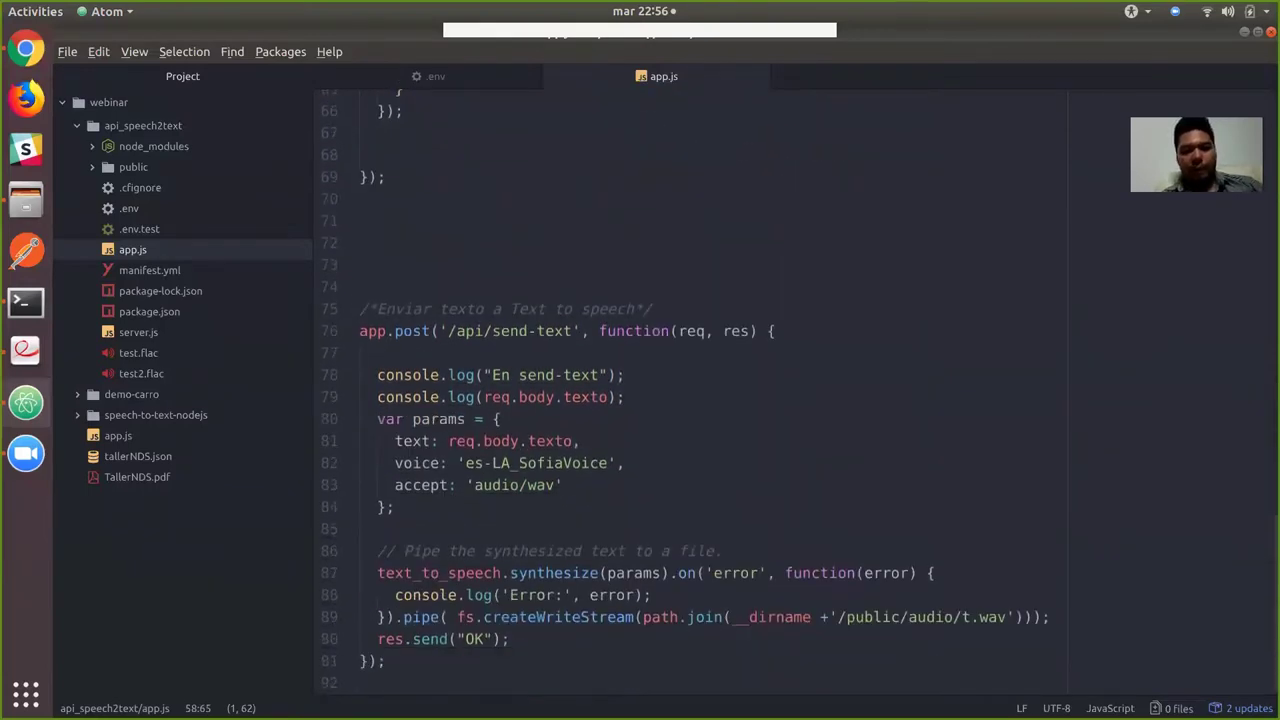
pyautogui.click(626, 397)
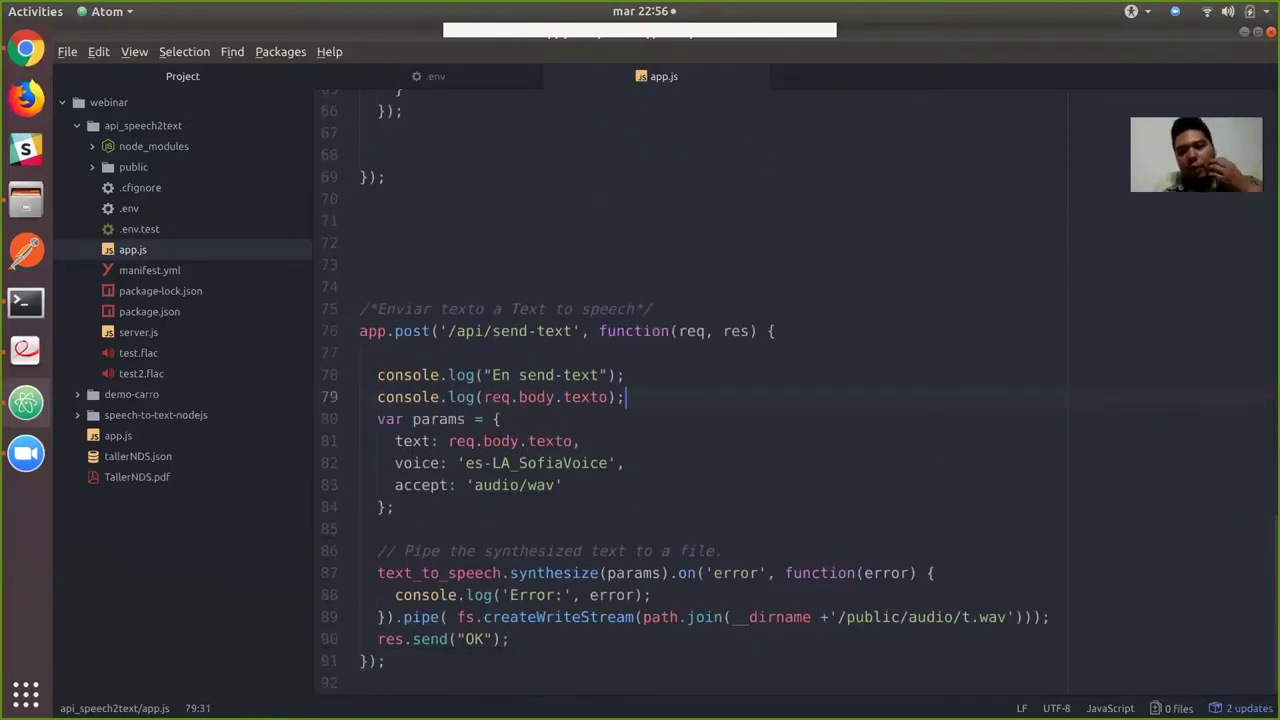
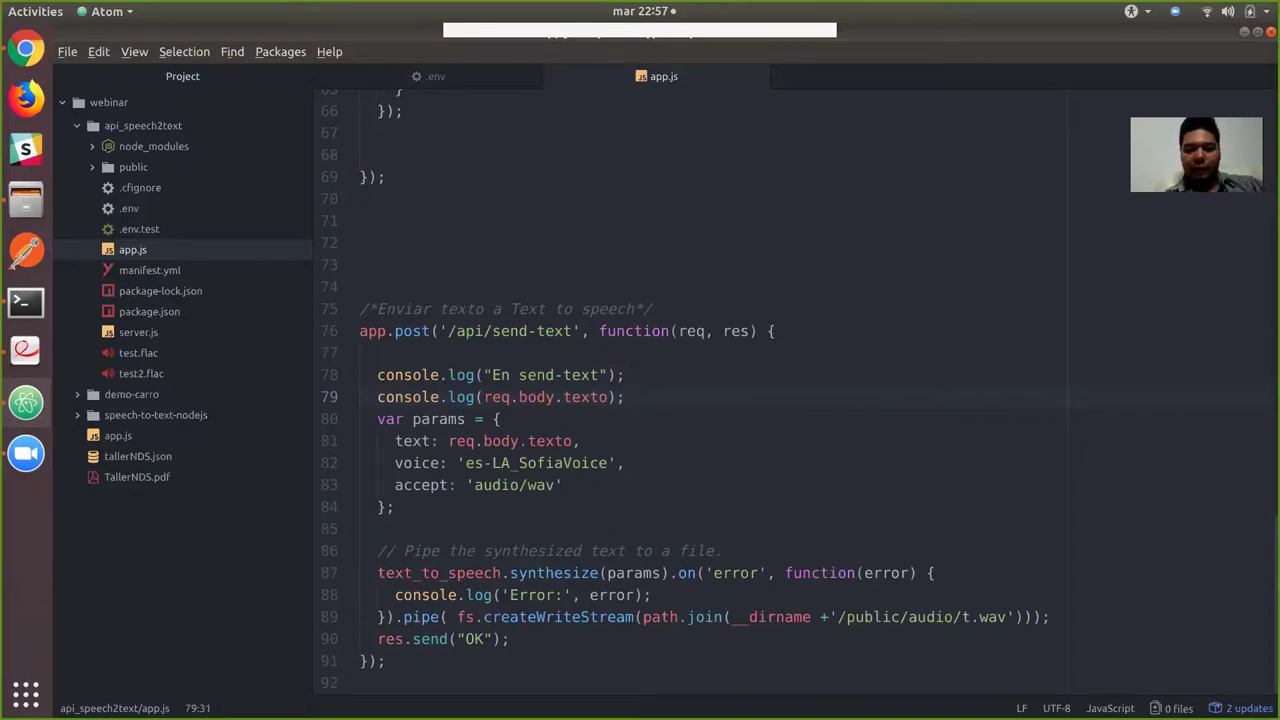
# Highlight the /public/audio output path on line 89 of app.js and return to Chrome.
pyautogui.moveTo(838, 617); pyautogui.dragTo(954, 617)
pyautogui.click(963, 617)
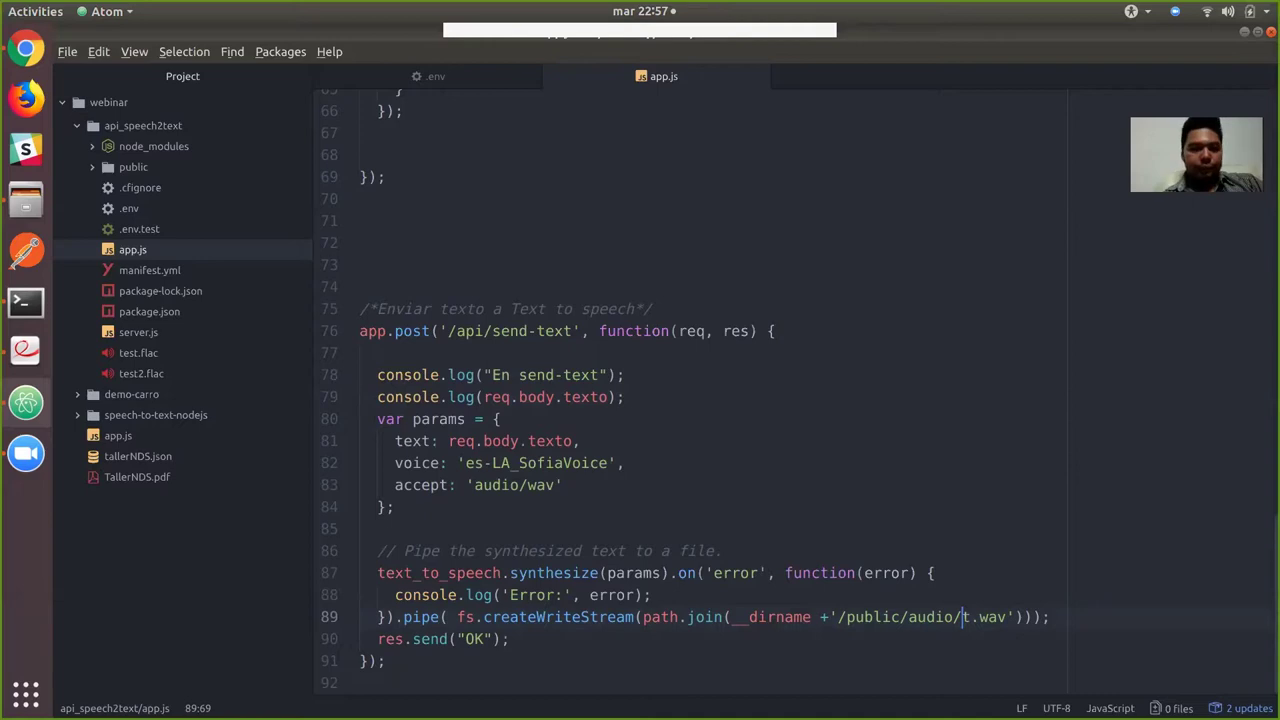
pyautogui.hotkey('alt', 'Tab')
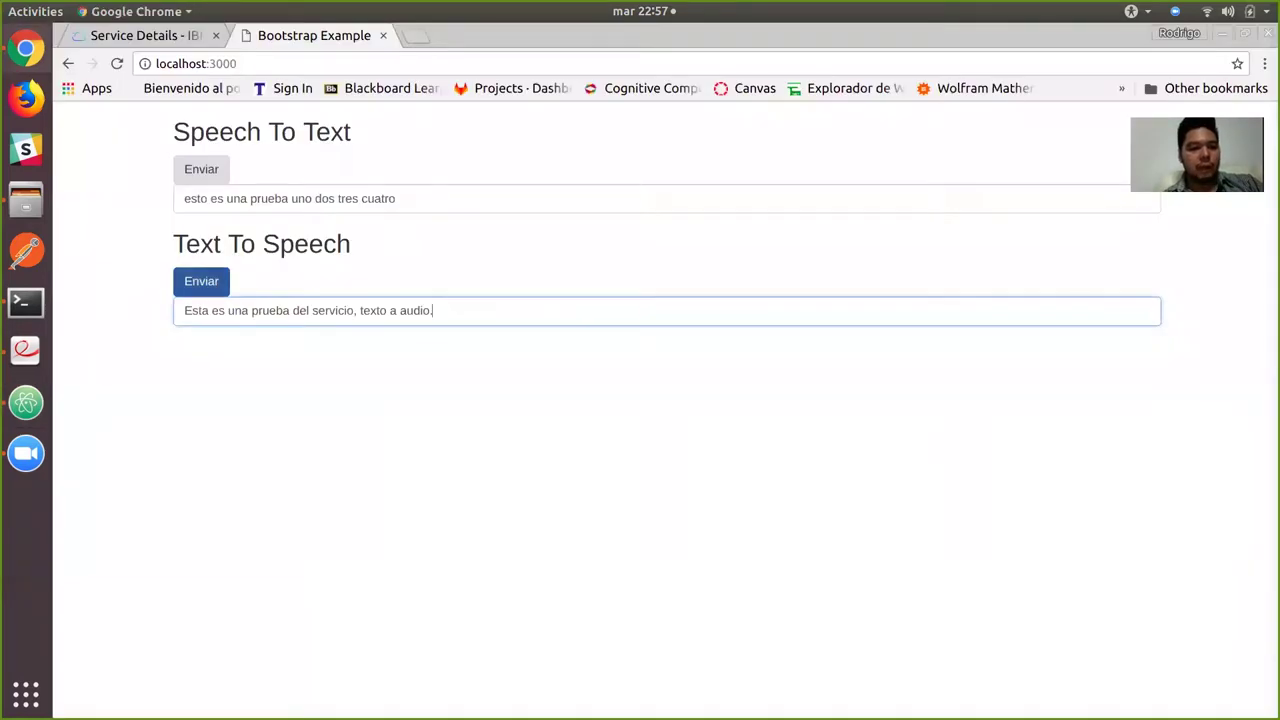
# Check the terminal log for the send-text request and the logged test sentence.
pyautogui.hotkey('shift', 'Tab')
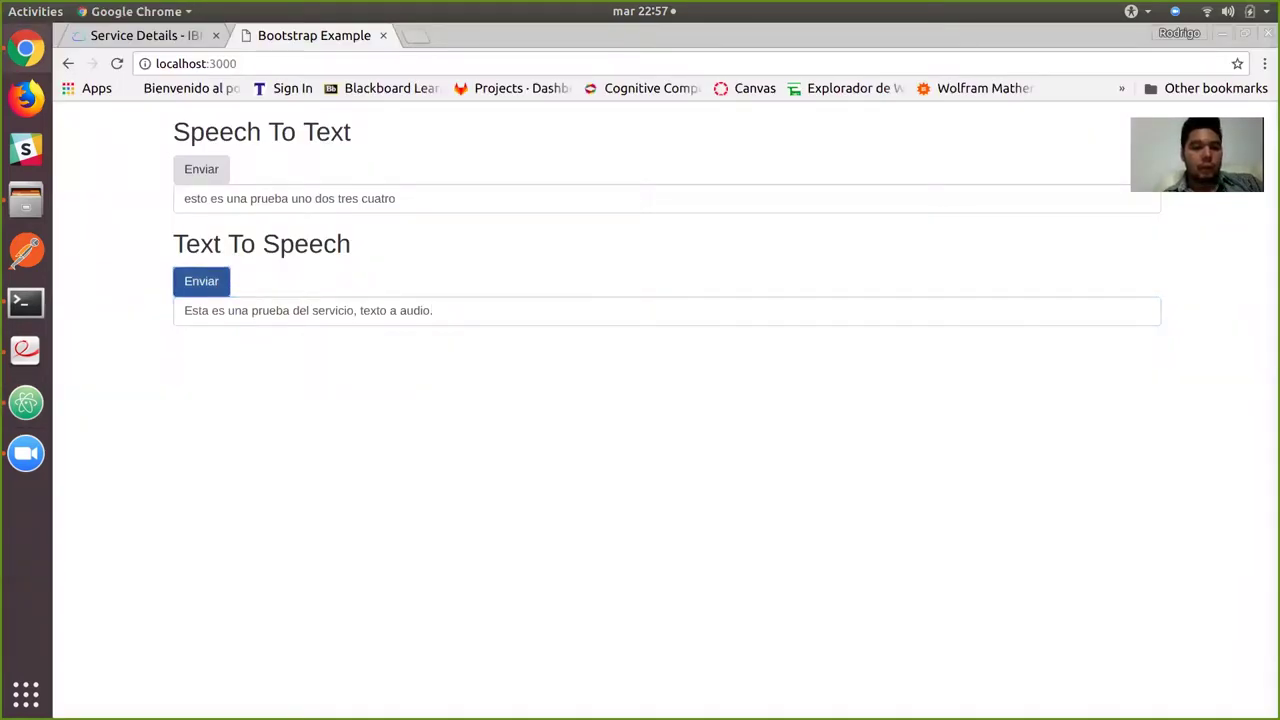
pyautogui.hotkey('alt', 'Tab')
pyautogui.hotkey('alt', 'Tab')
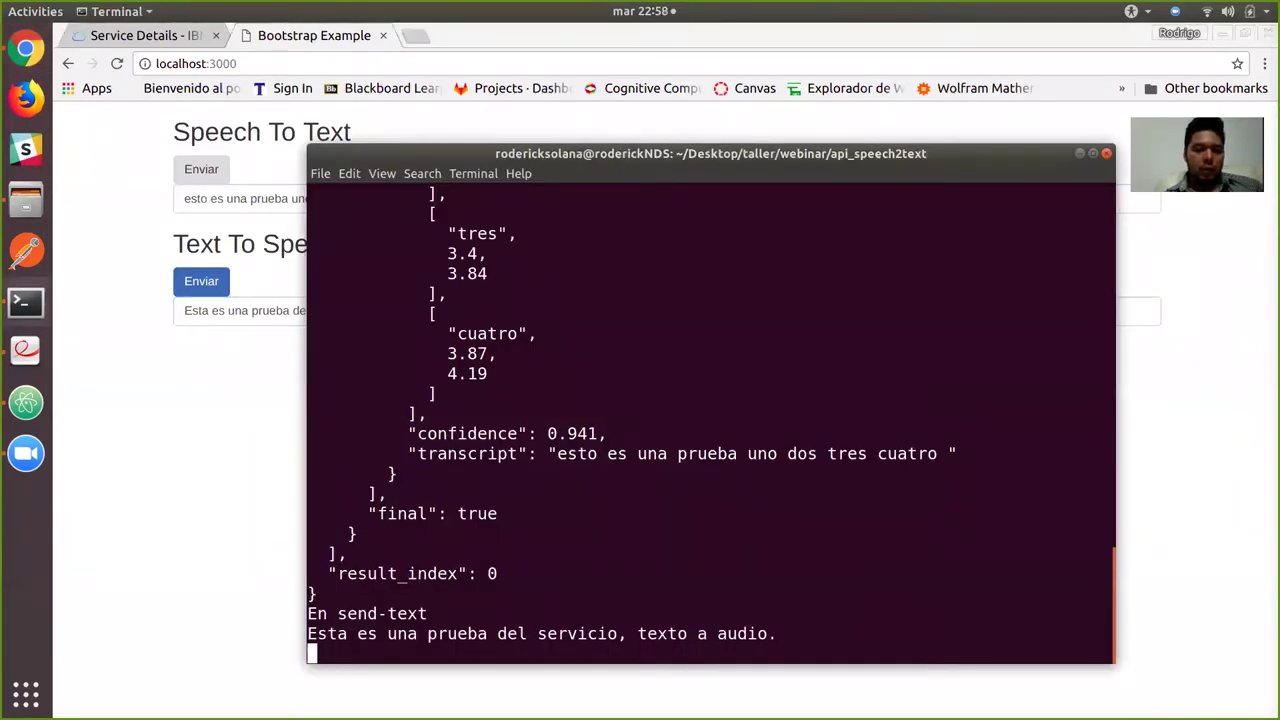
pyautogui.moveTo(1105, 613); pyautogui.dragTo(308, 613)
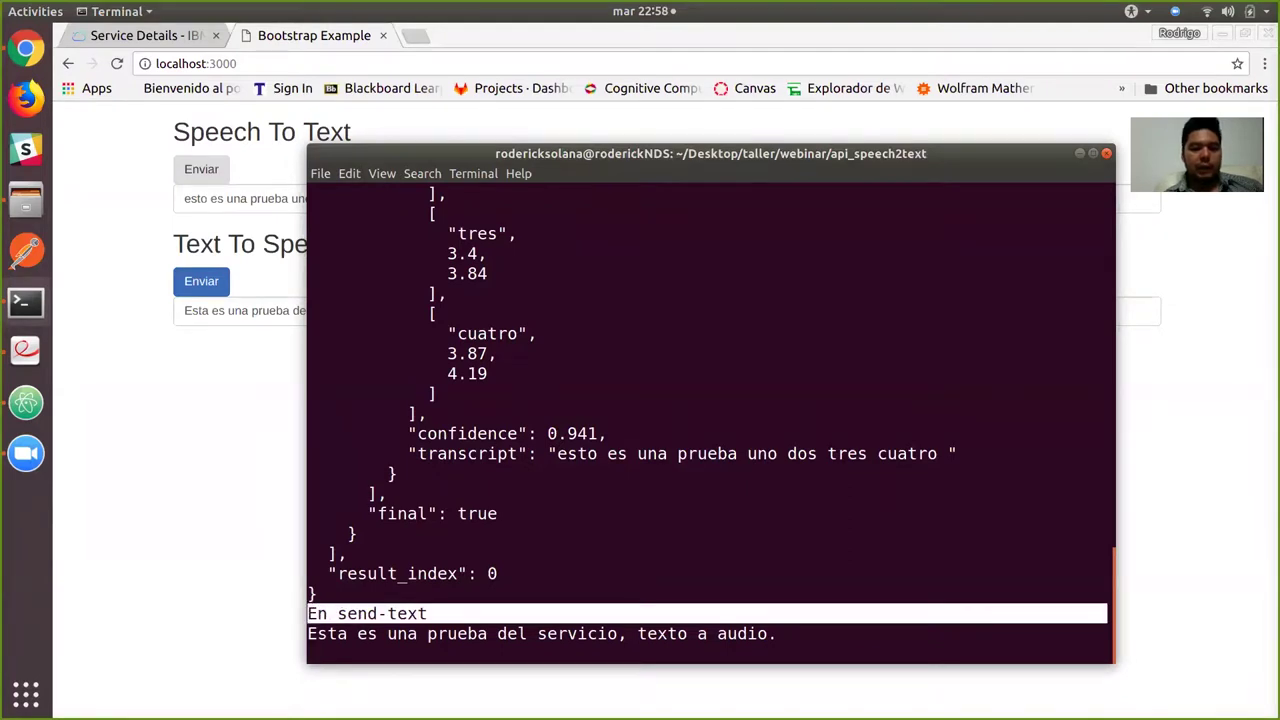
pyautogui.click(1105, 633)
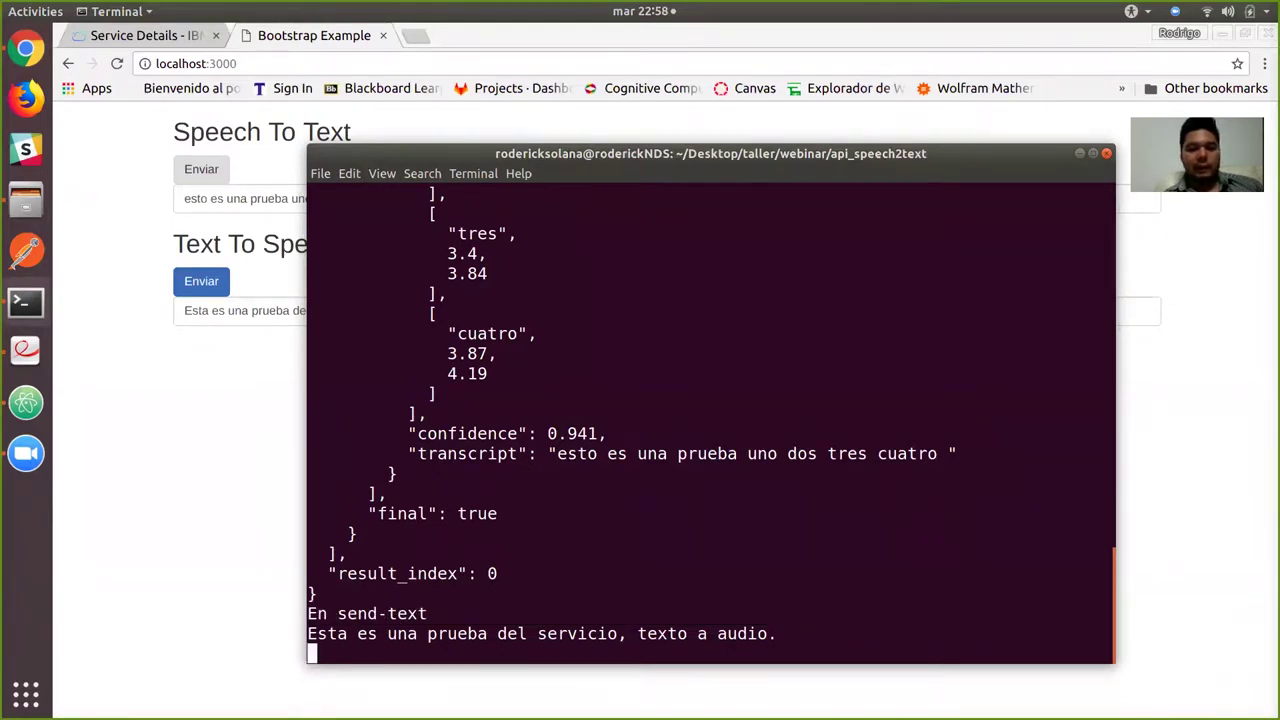
pyautogui.moveTo(1105, 633); pyautogui.dragTo(312, 633)
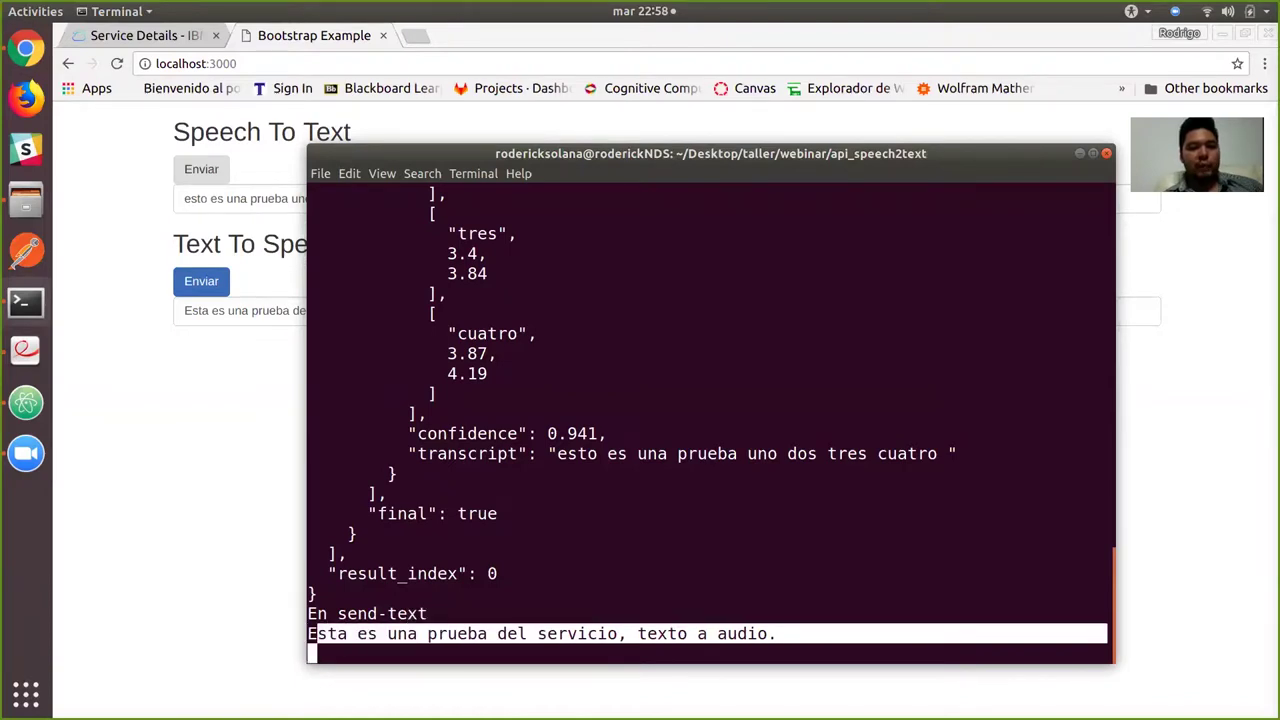
pyautogui.moveTo(312, 633); pyautogui.dragTo(288, 624)
pyautogui.click(288, 624)
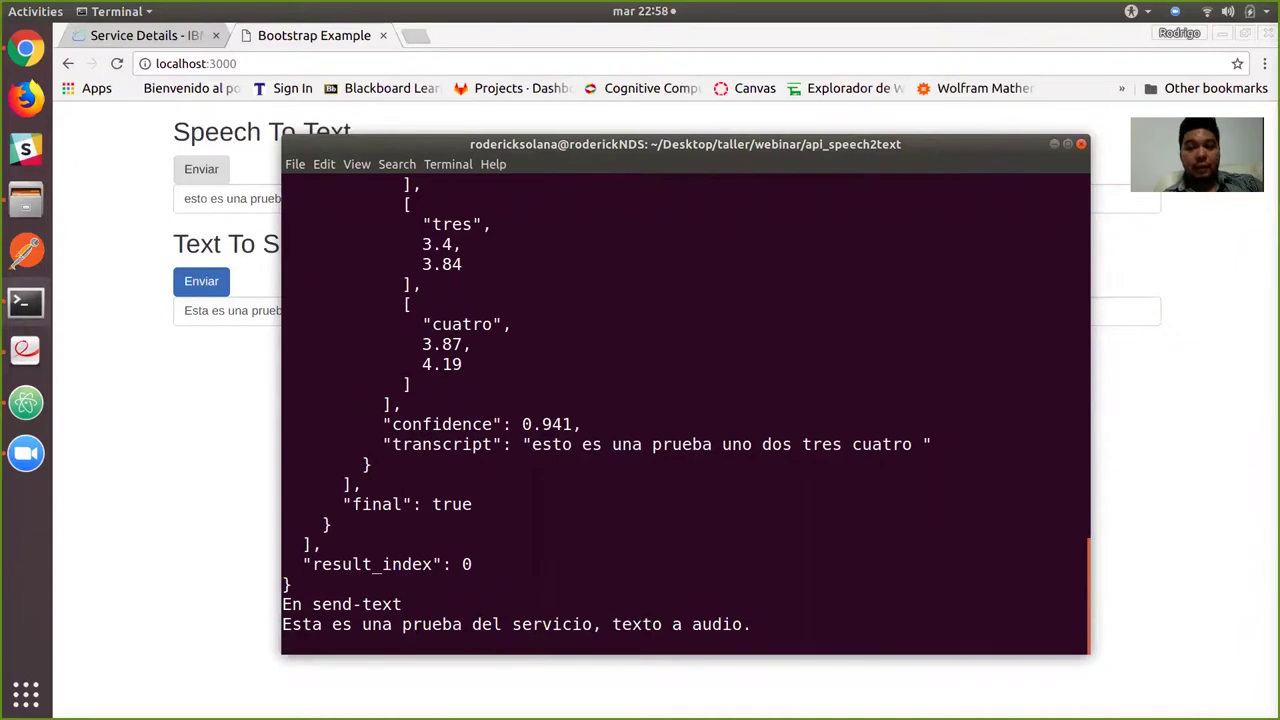
# Confirm the OK response in Chrome's developer console, then close the console.
pyautogui.hotkey('alt', 'Tab')
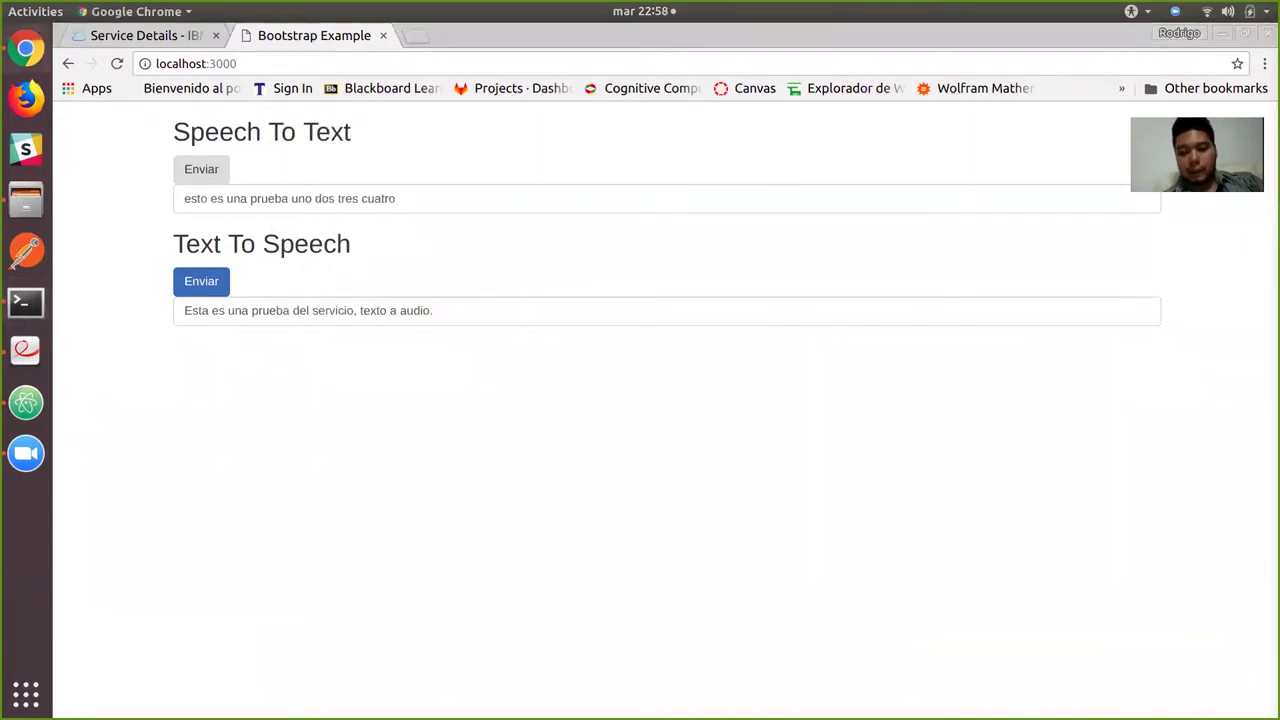
pyautogui.hotkey('ctrl', 'shift', 'j')
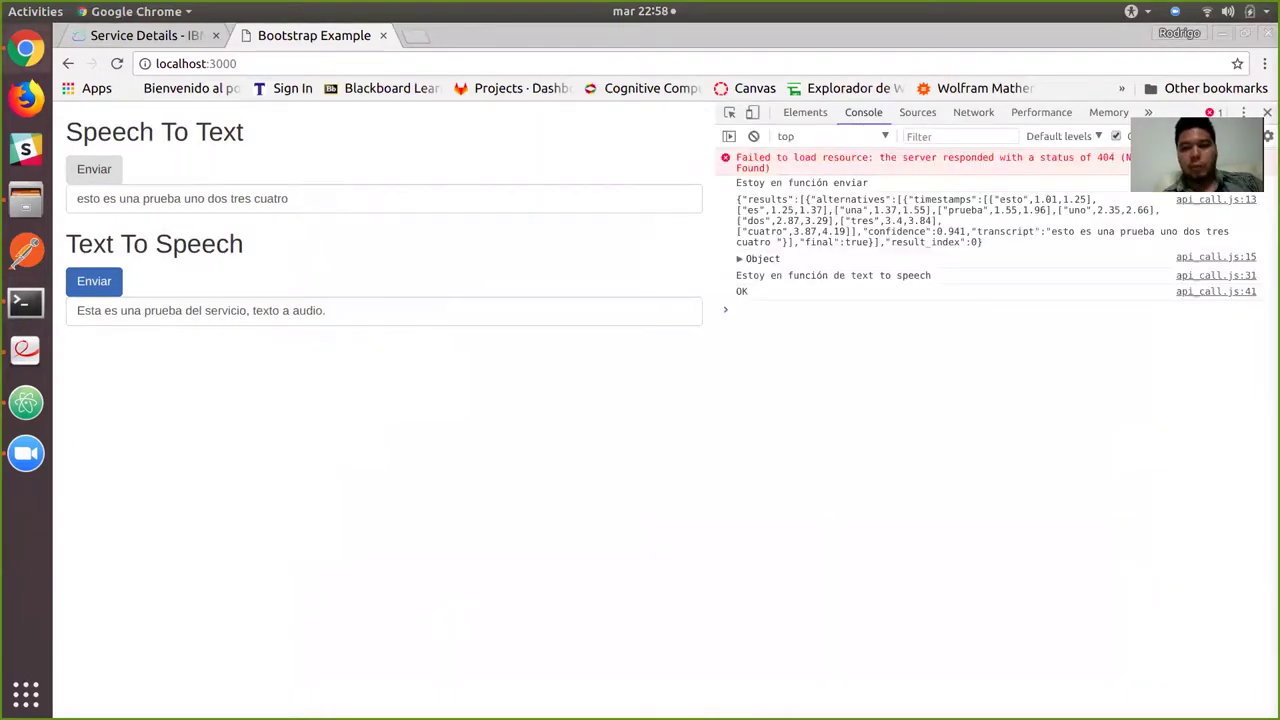
pyautogui.moveTo(748, 291); pyautogui.dragTo(736, 291)
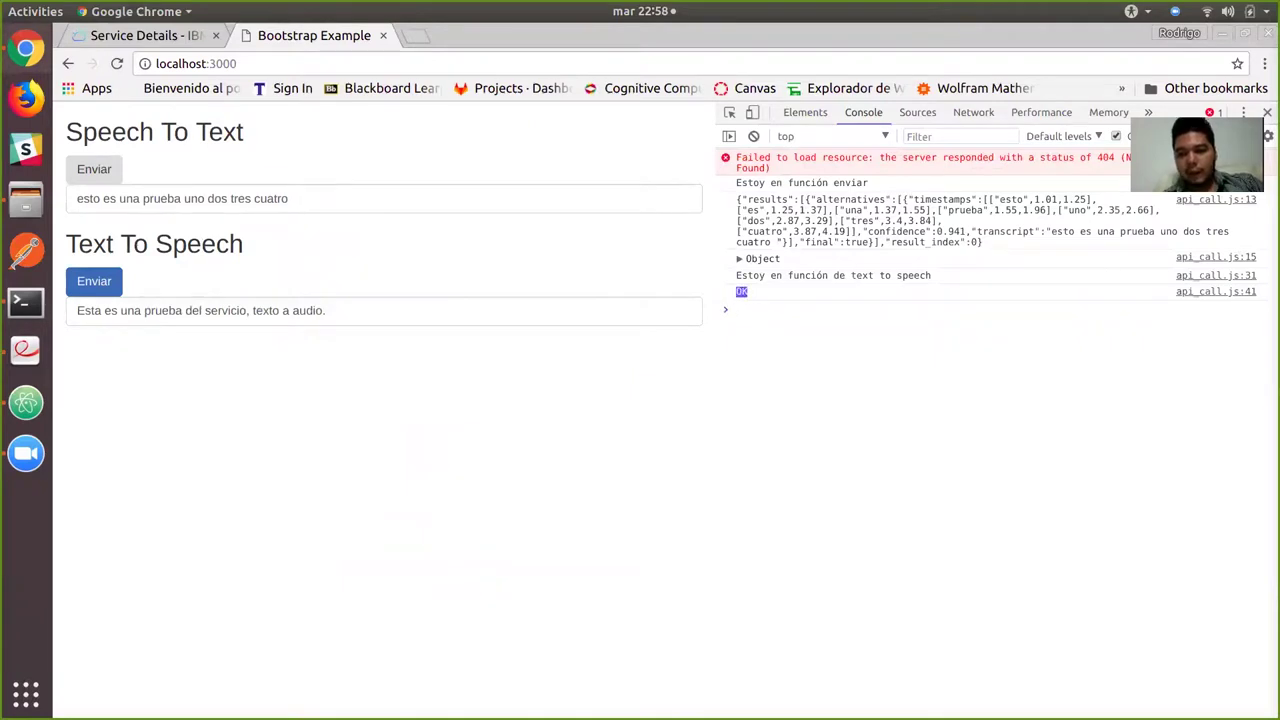
pyautogui.click(736, 309)
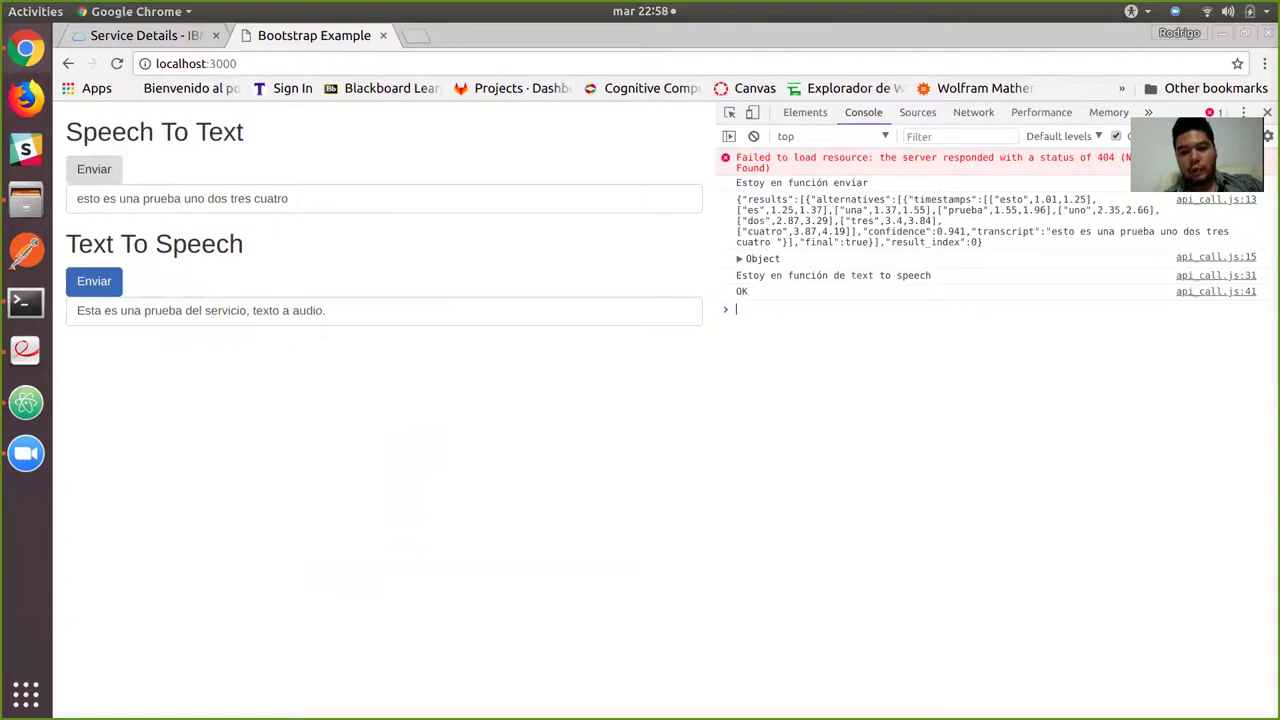
pyautogui.hotkey('ctrl', 'shift', 'j')
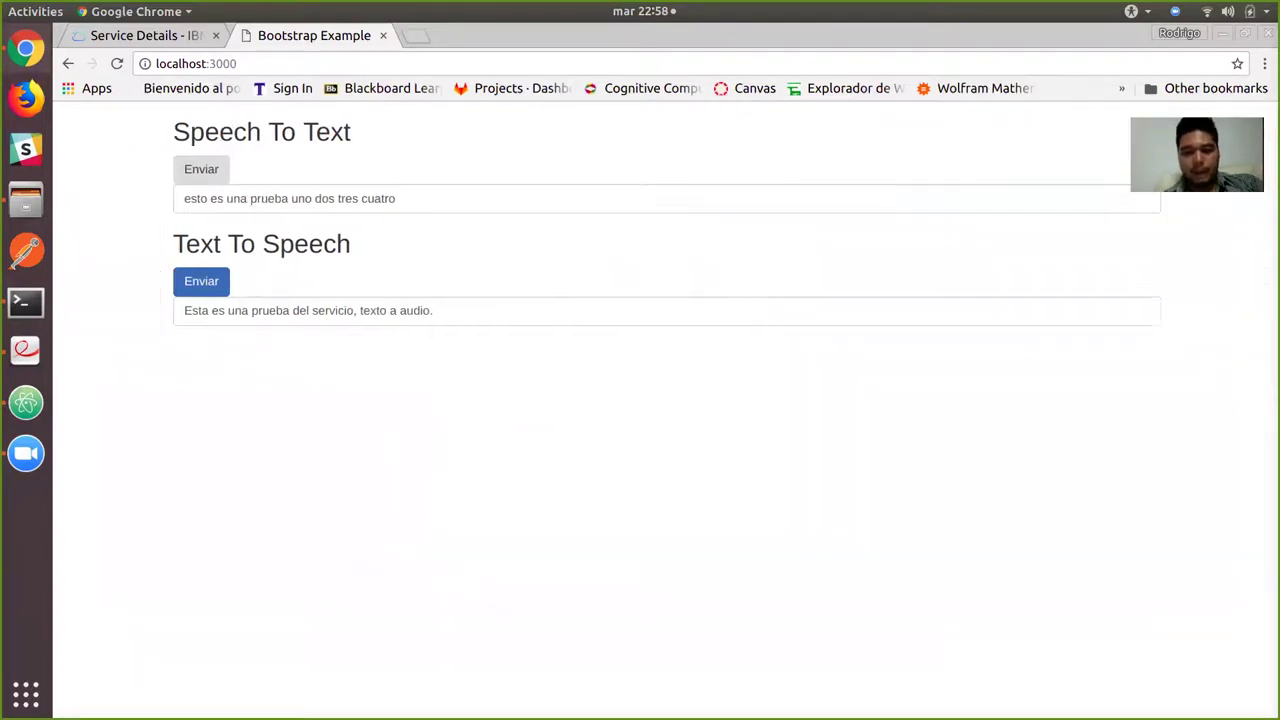
# Open public/audio in the api_speech2text folder and play the generated t.wav.
pyautogui.click(26, 200)
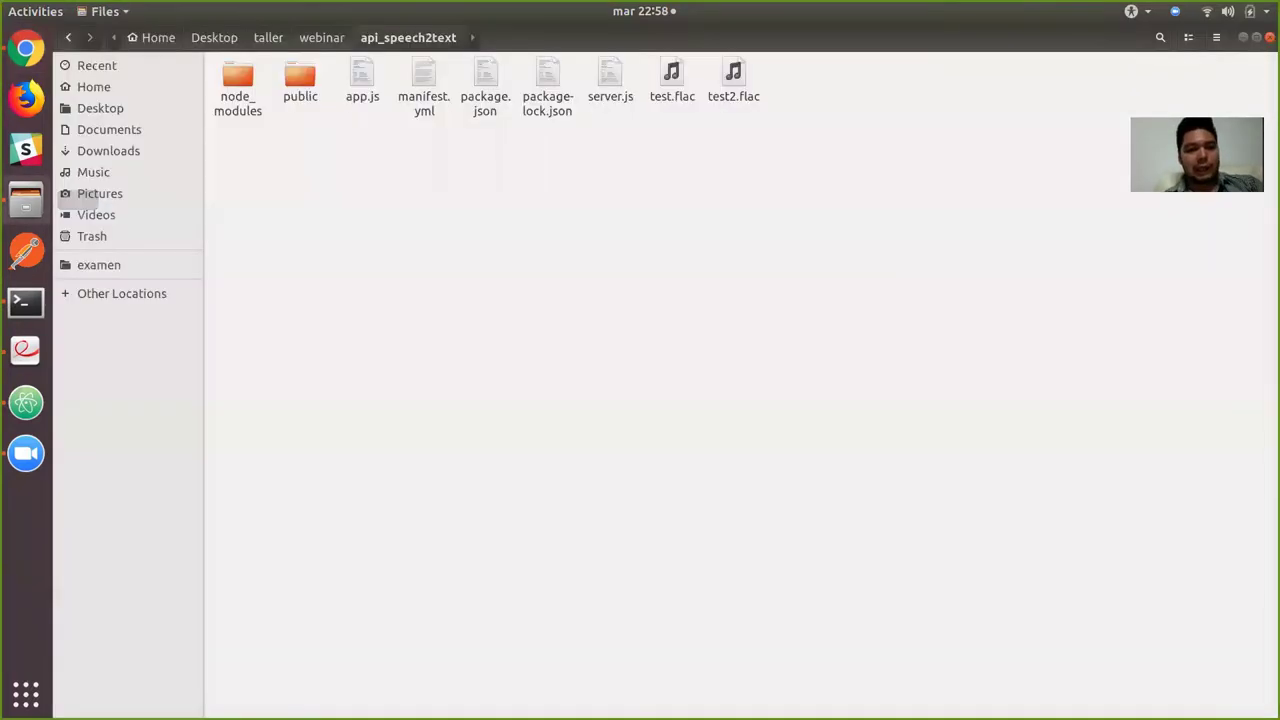
pyautogui.doubleClick(300, 80)
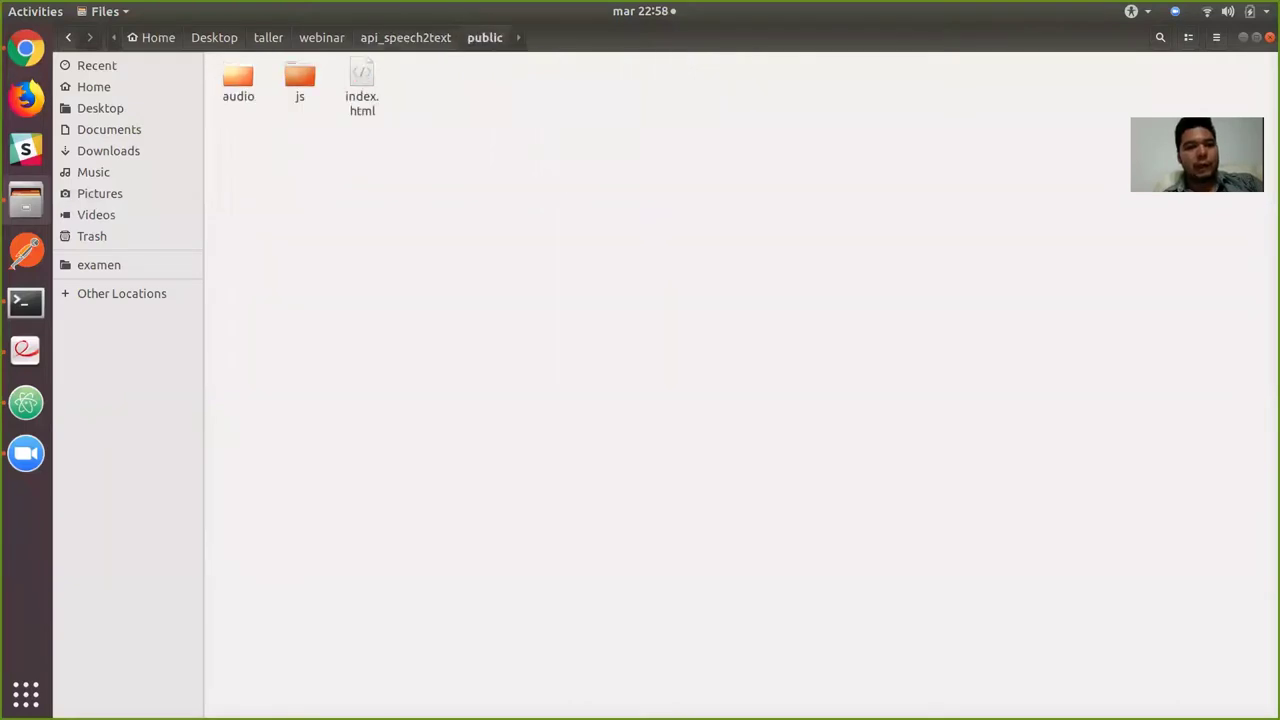
pyautogui.doubleClick(237, 78)
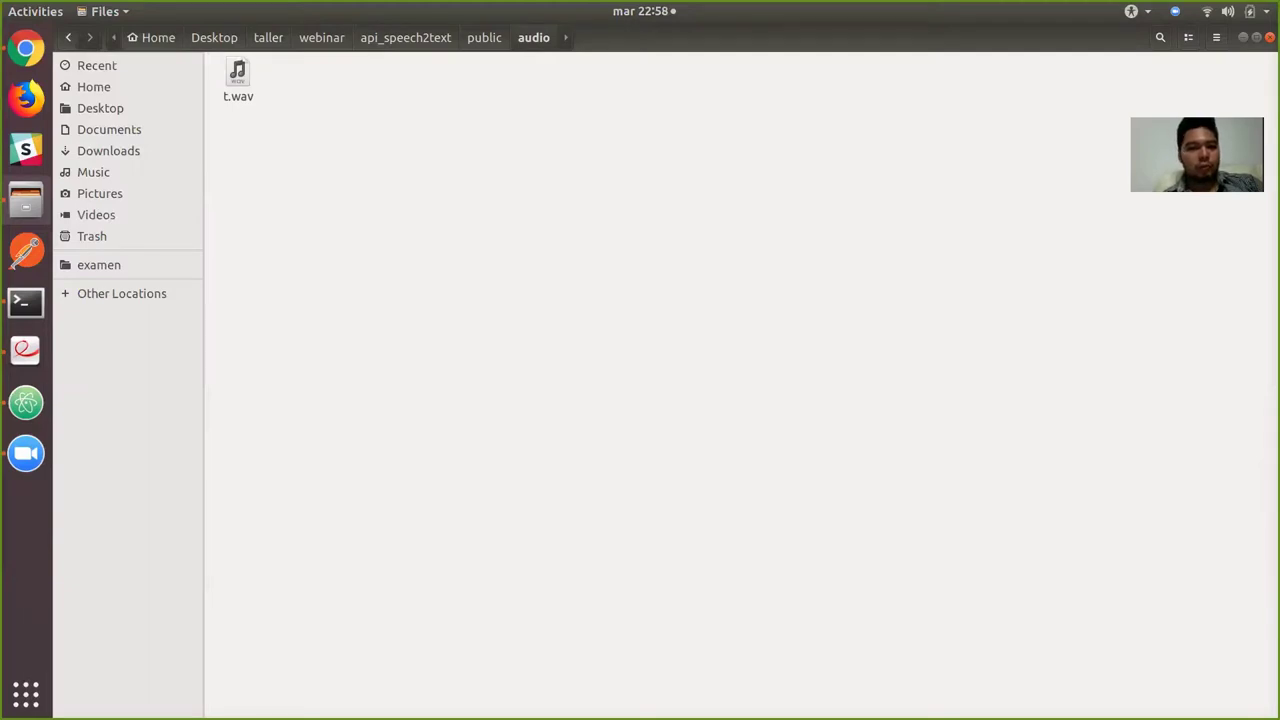
pyautogui.doubleClick(237, 78)
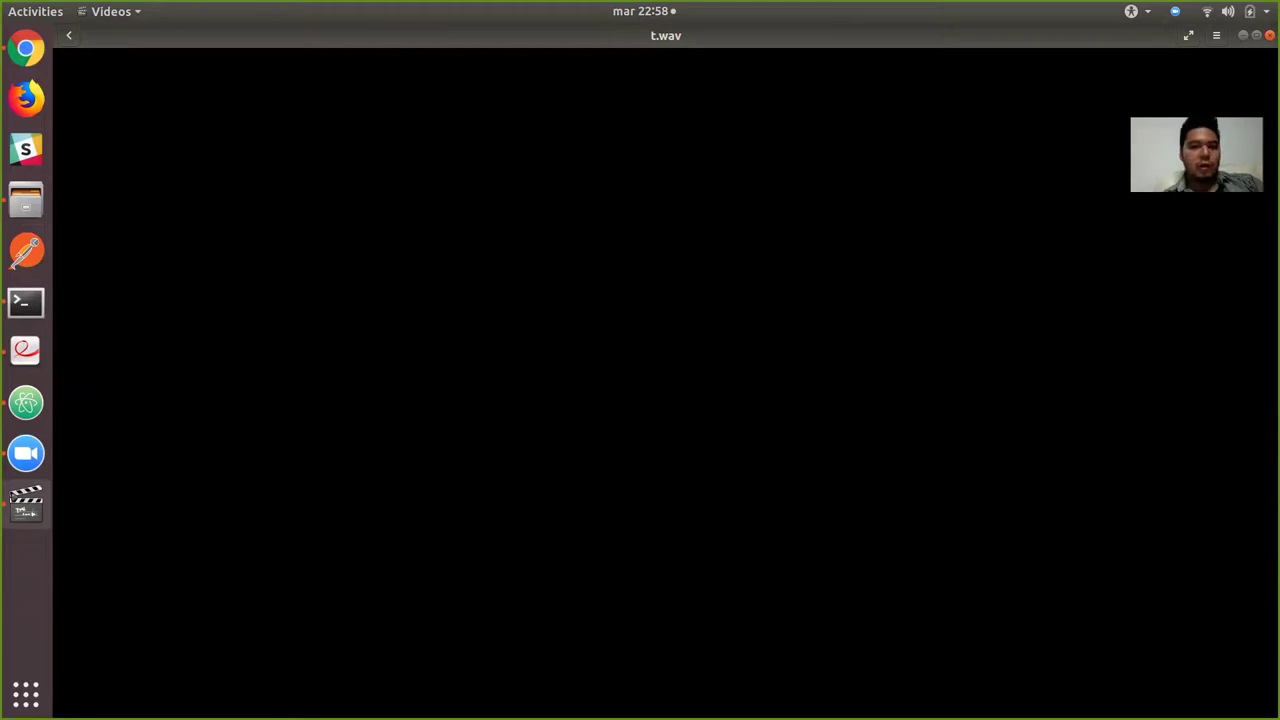
# Delete t.wav and go back to the Text To Speech page with its sentence selected.
pyautogui.hotkey('alt', 'Tab')
pyautogui.press('Delete')
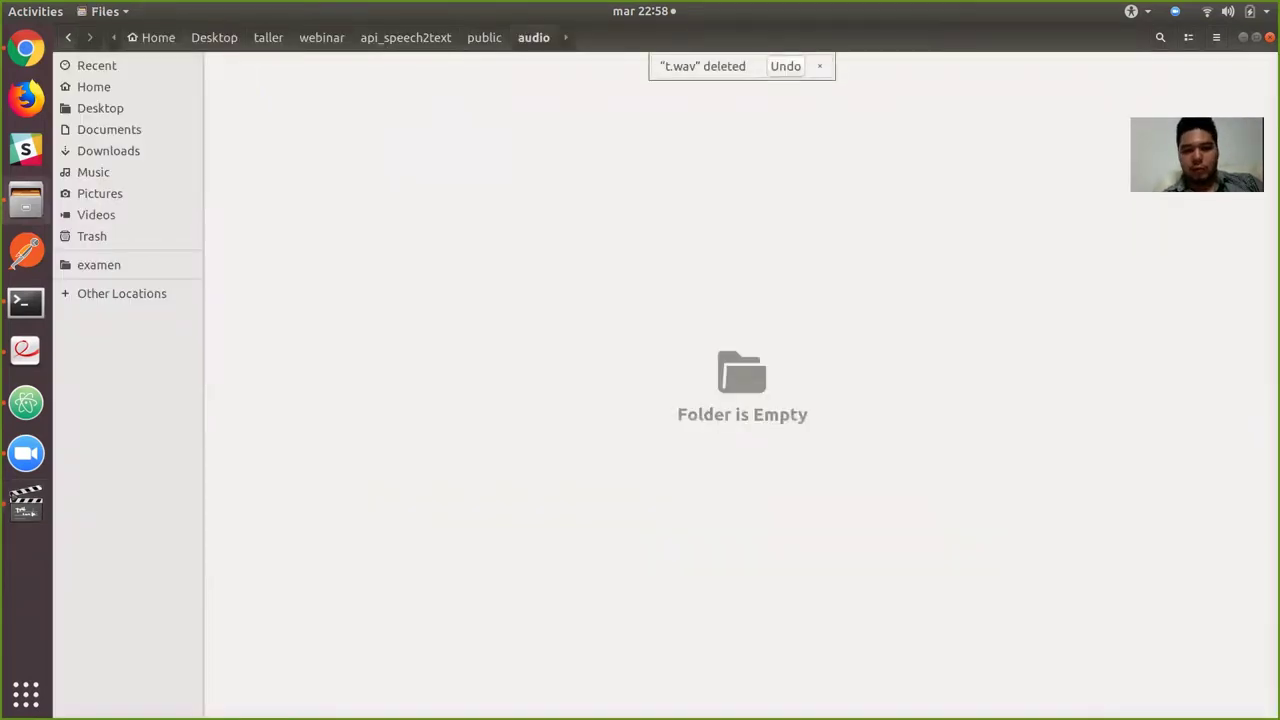
pyautogui.hotkey('alt', 'Tab')
pyautogui.hotkey('alt', 'Tab')
pyautogui.press('Tab')
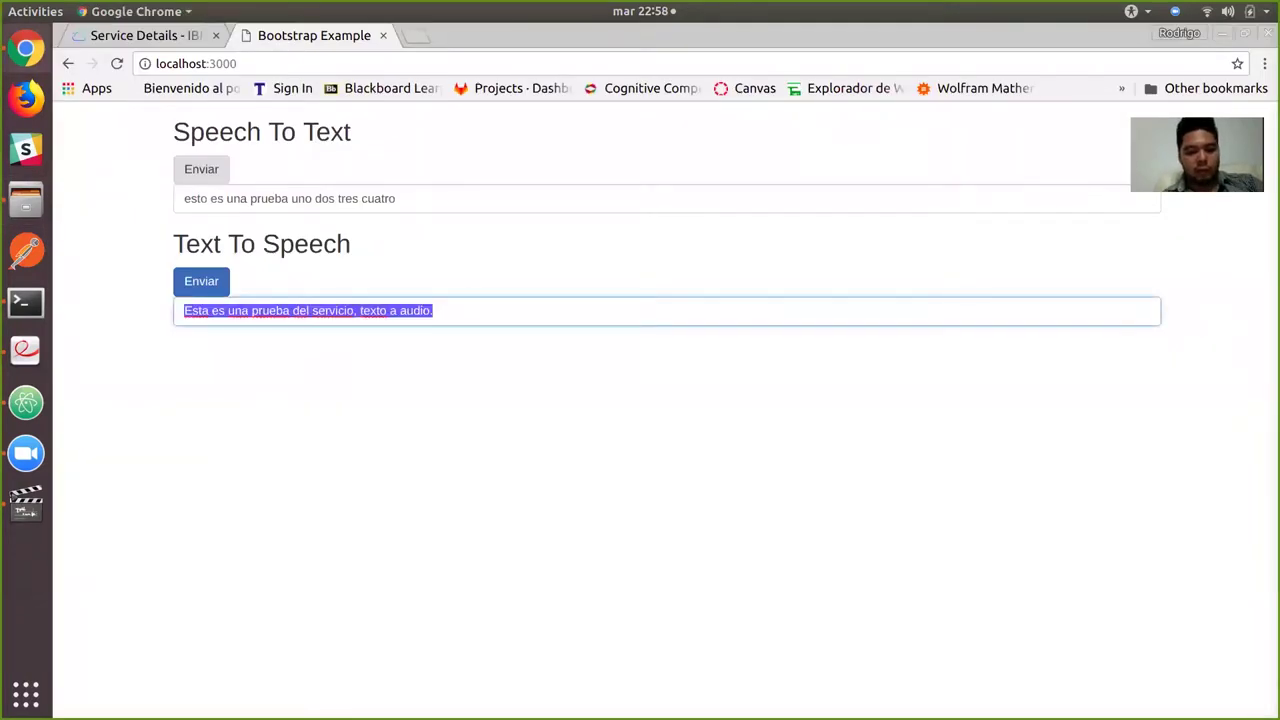
# Send 'Prueba dos, mi nombre es Rodrigo.' and verify it appears in the terminal log.
pyautogui.write('Prueba ')
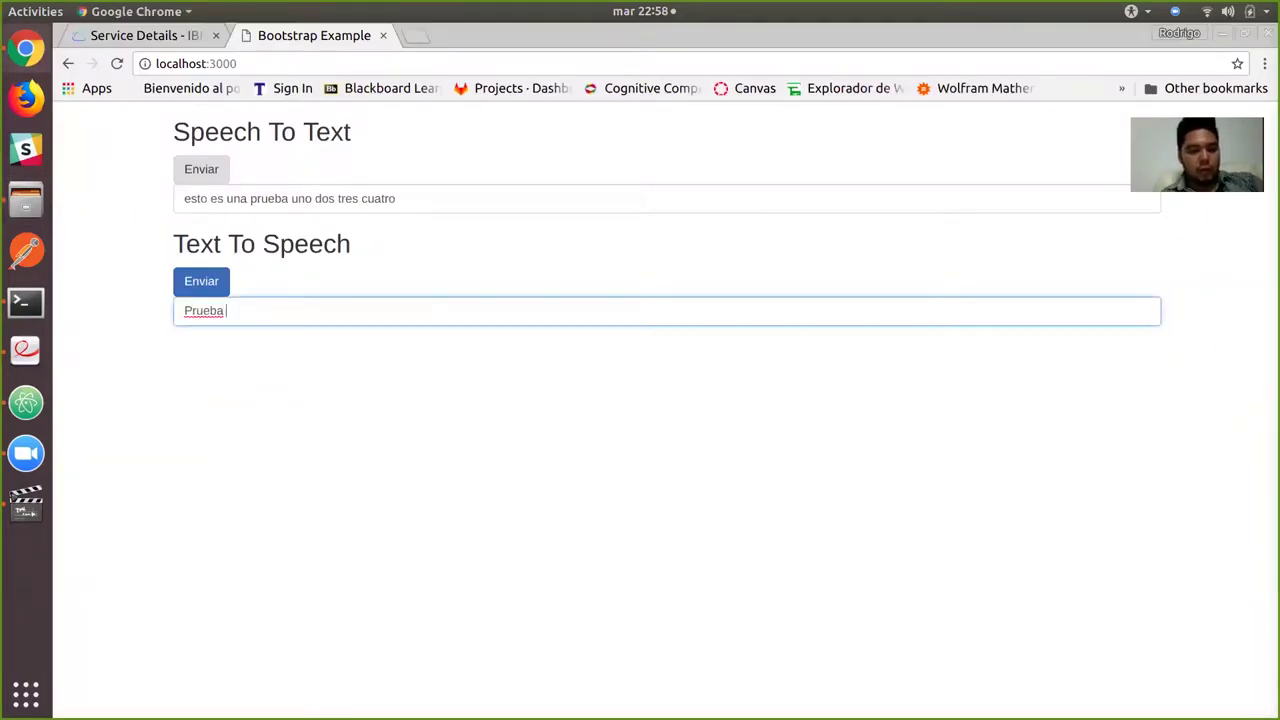
pyautogui.write('dos,')
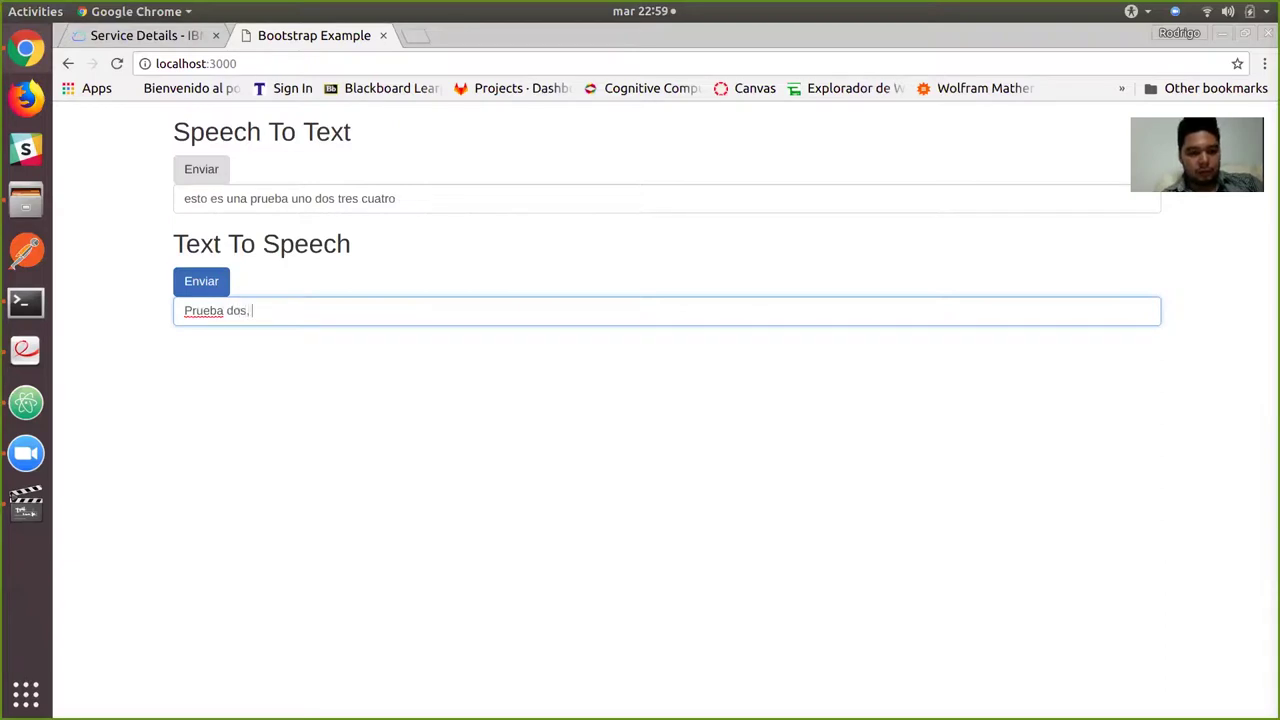
pyautogui.write(' mi nom')
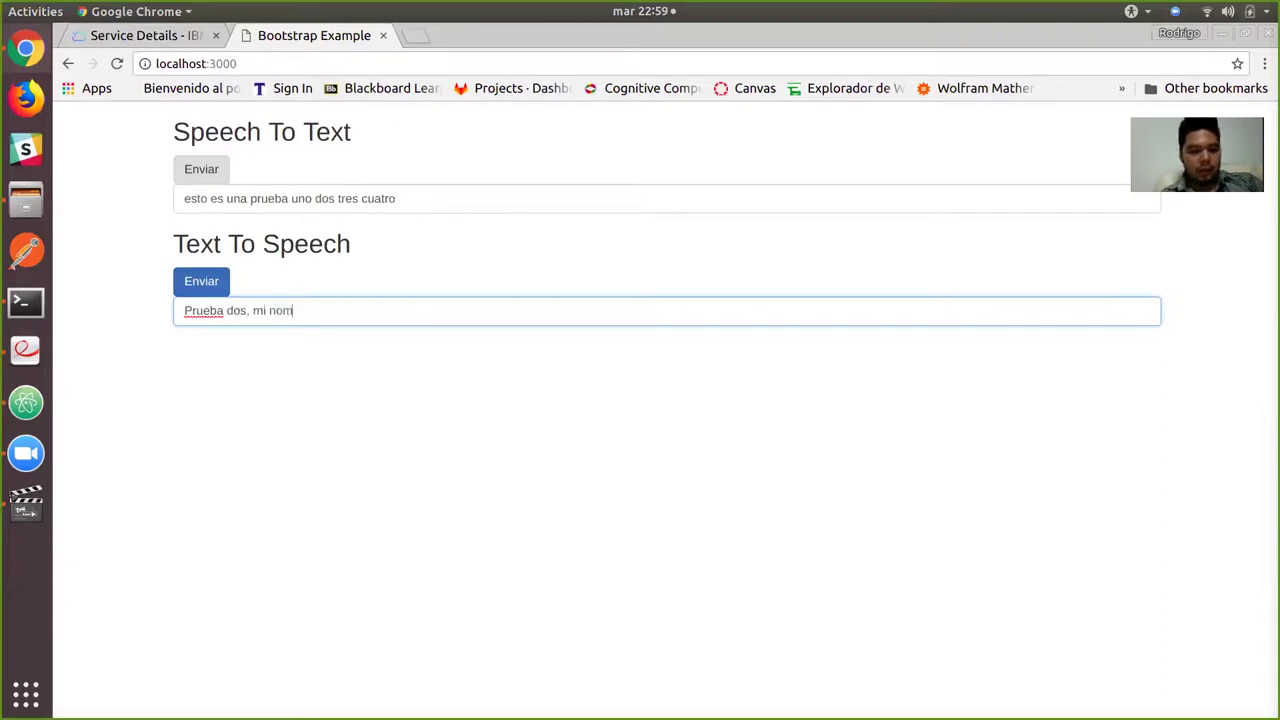
pyautogui.write('bre es Rodrigo.')
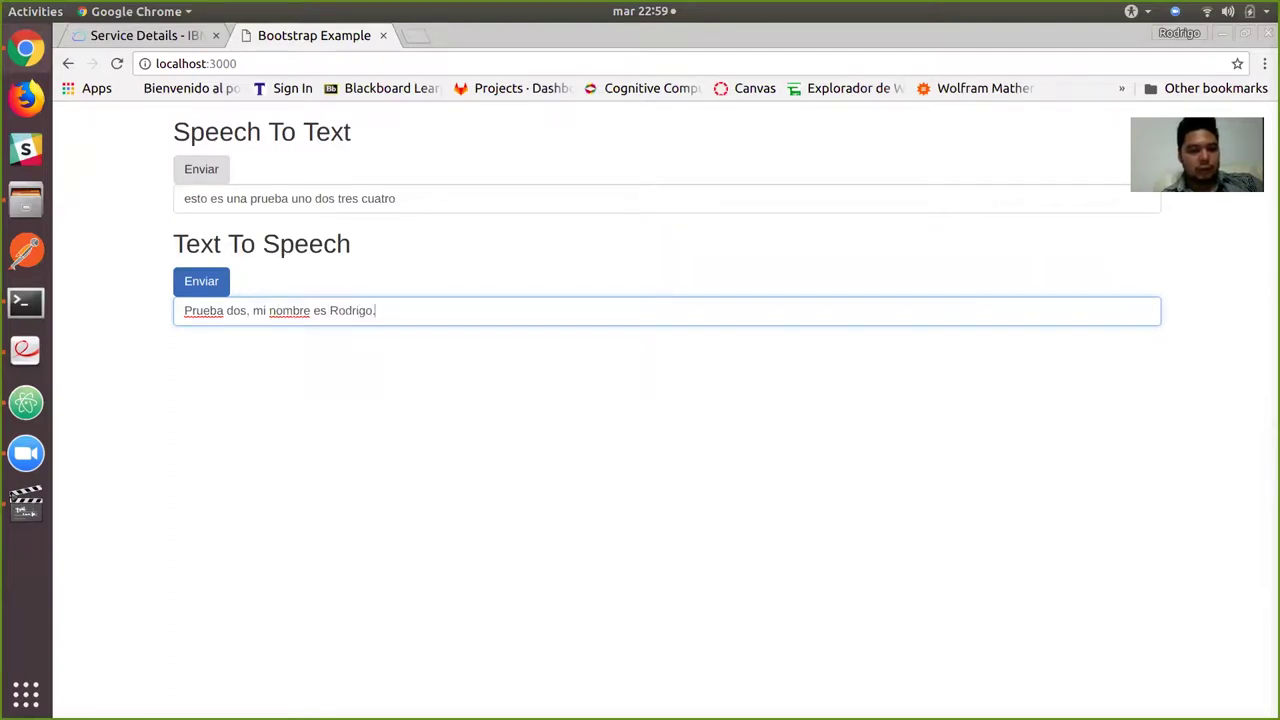
pyautogui.click(201, 281)
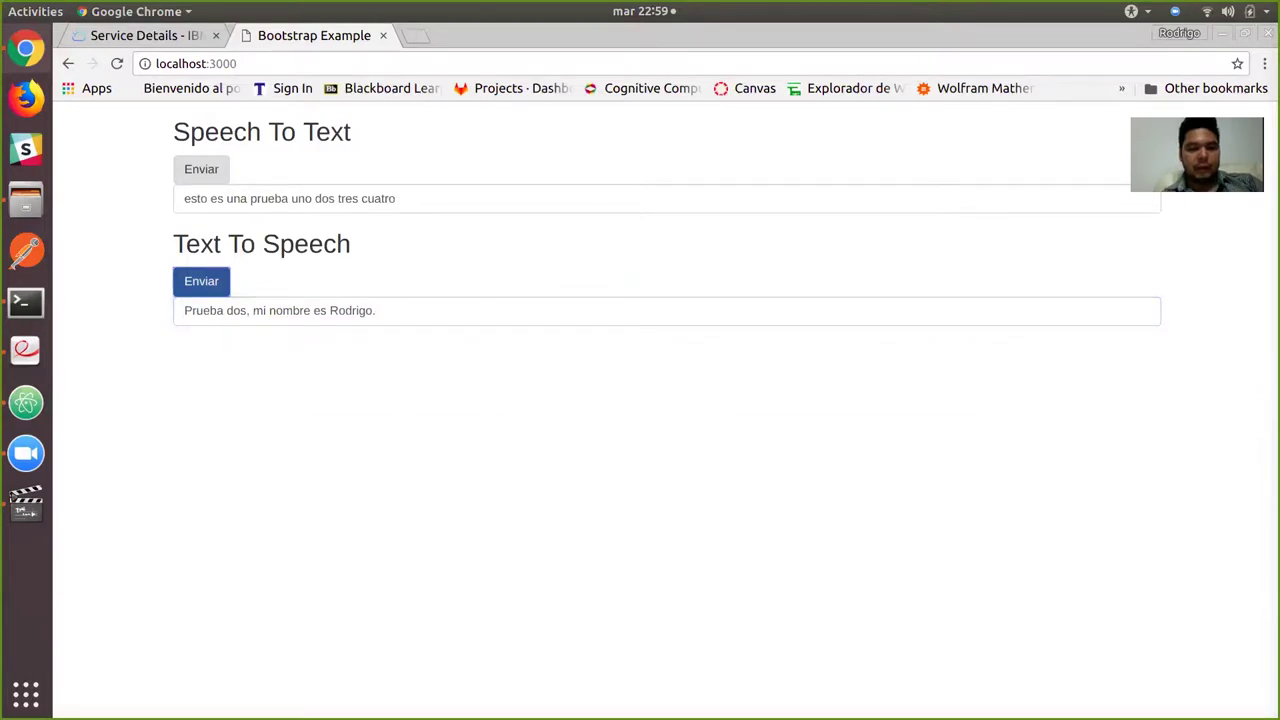
pyautogui.hotkey('alt', 'Tab')
pyautogui.hotkey('alt', 'Tab')
pyautogui.hotkey('alt', 'Tab')
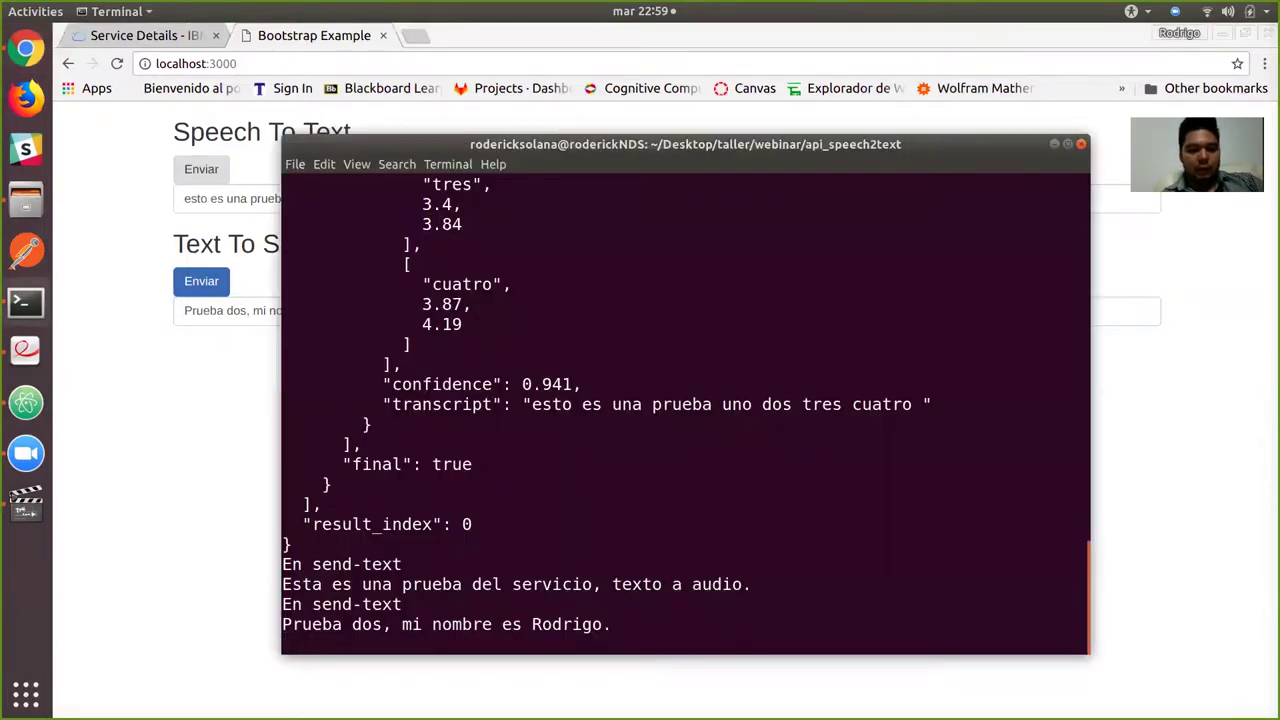
pyautogui.moveTo(1080, 604); pyautogui.dragTo(283, 604)
pyautogui.moveTo(1080, 624); pyautogui.dragTo(283, 624)
pyautogui.click(283, 624)
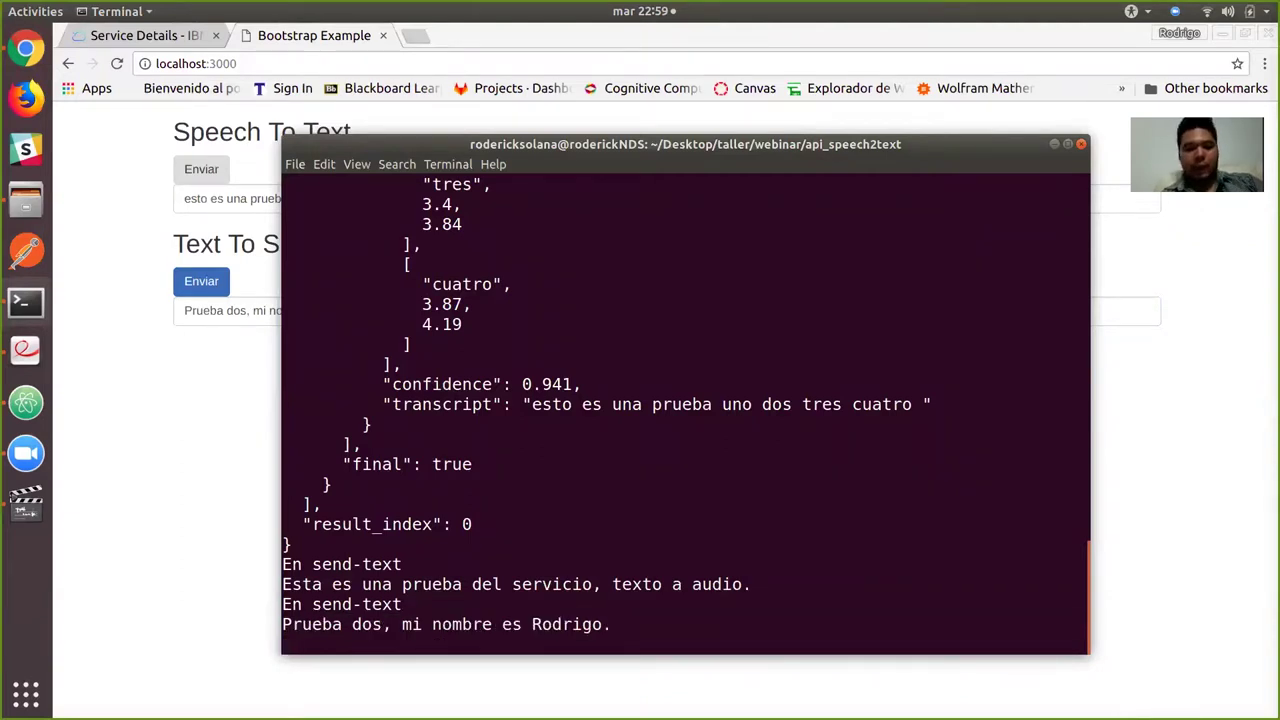
pyautogui.hotkey('alt', 'Tab')
pyautogui.hotkey('alt', 'Tab')
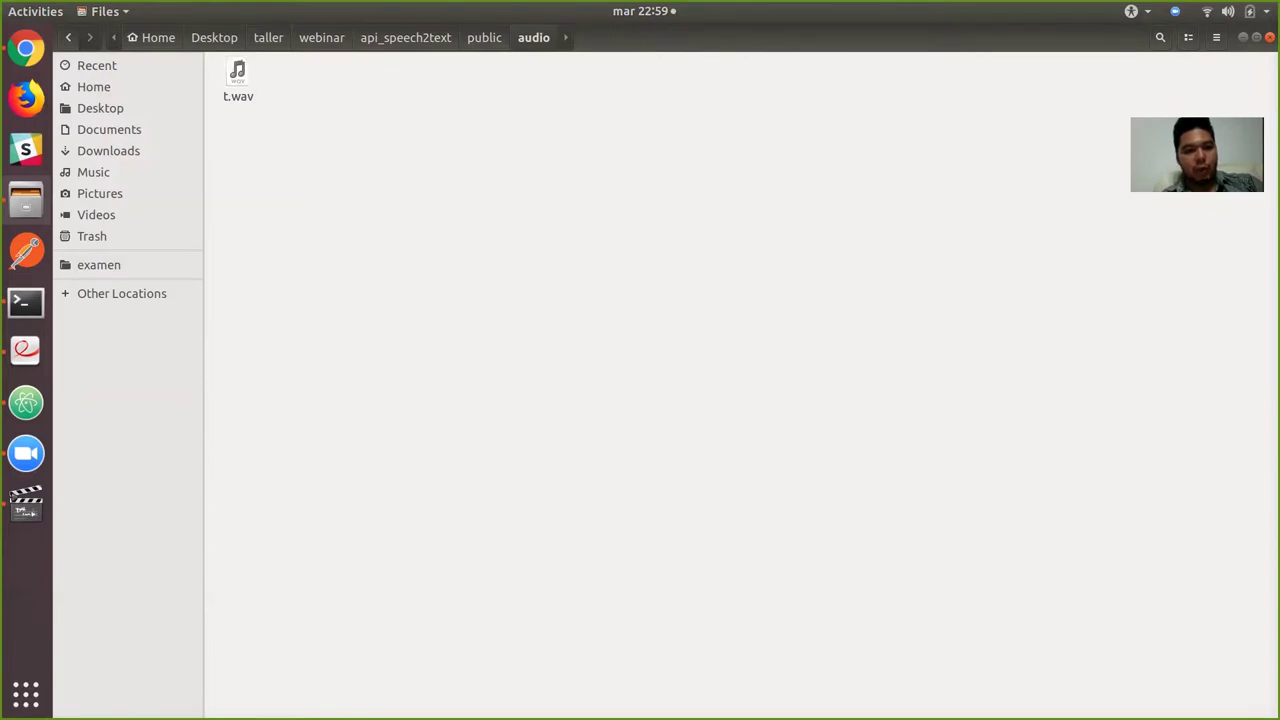
# Select the new t.wav in Files and go up to the webinar folder.
pyautogui.click(238, 75)
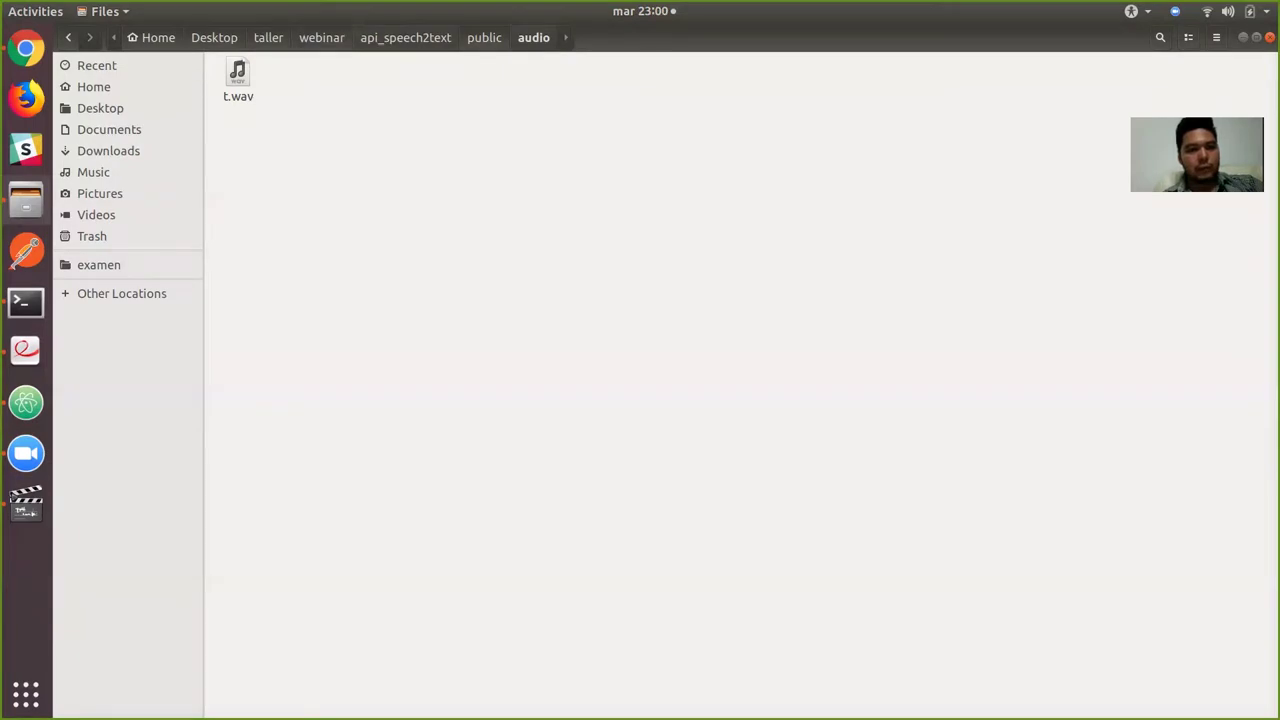
pyautogui.click(322, 37)
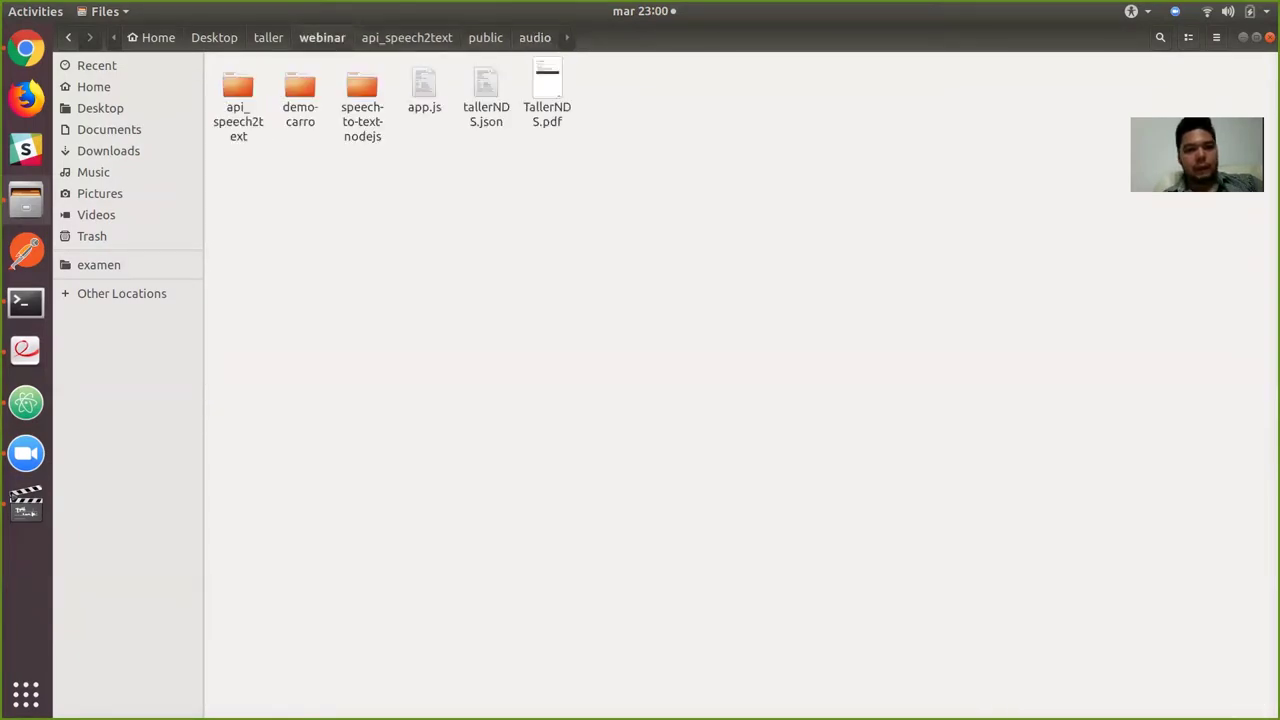
pyautogui.hotkey('alt', 'Tab')
pyautogui.hotkey('alt', 'Tab')
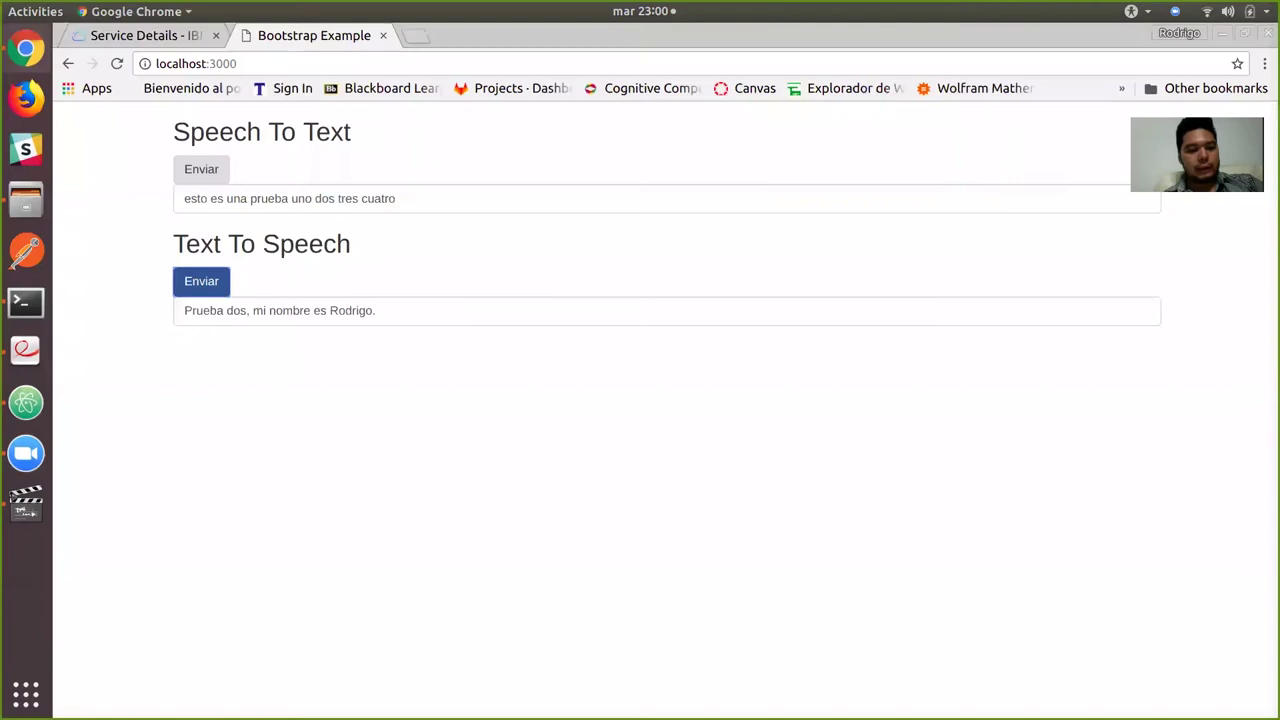
pyautogui.hotkey('ctrl', 'pageup')
pyautogui.hotkey('alt', 'Tab')
pyautogui.hotkey('alt', 'Tab')
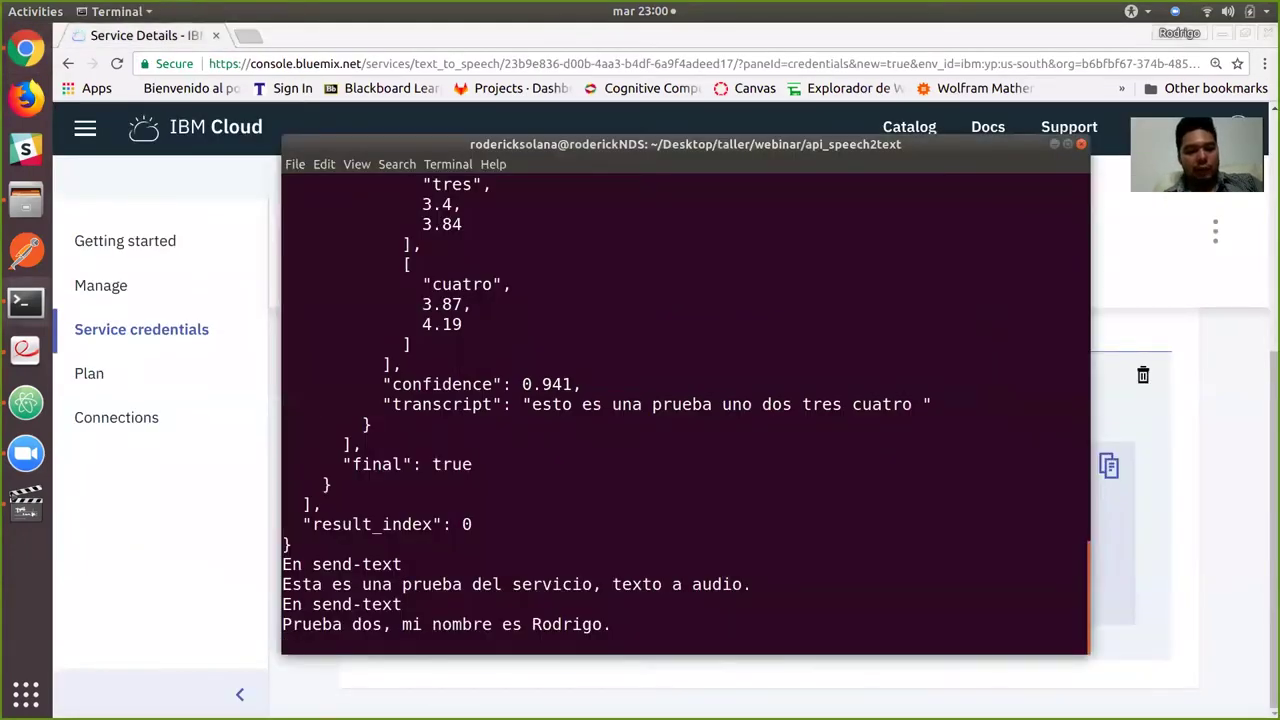
# Stop the demo server with Ctrl+C, then run clear, cd .. and ls.
pyautogui.hotkey('ctrl', 'c')
pyautogui.write('clear')
pyautogui.press('Return')
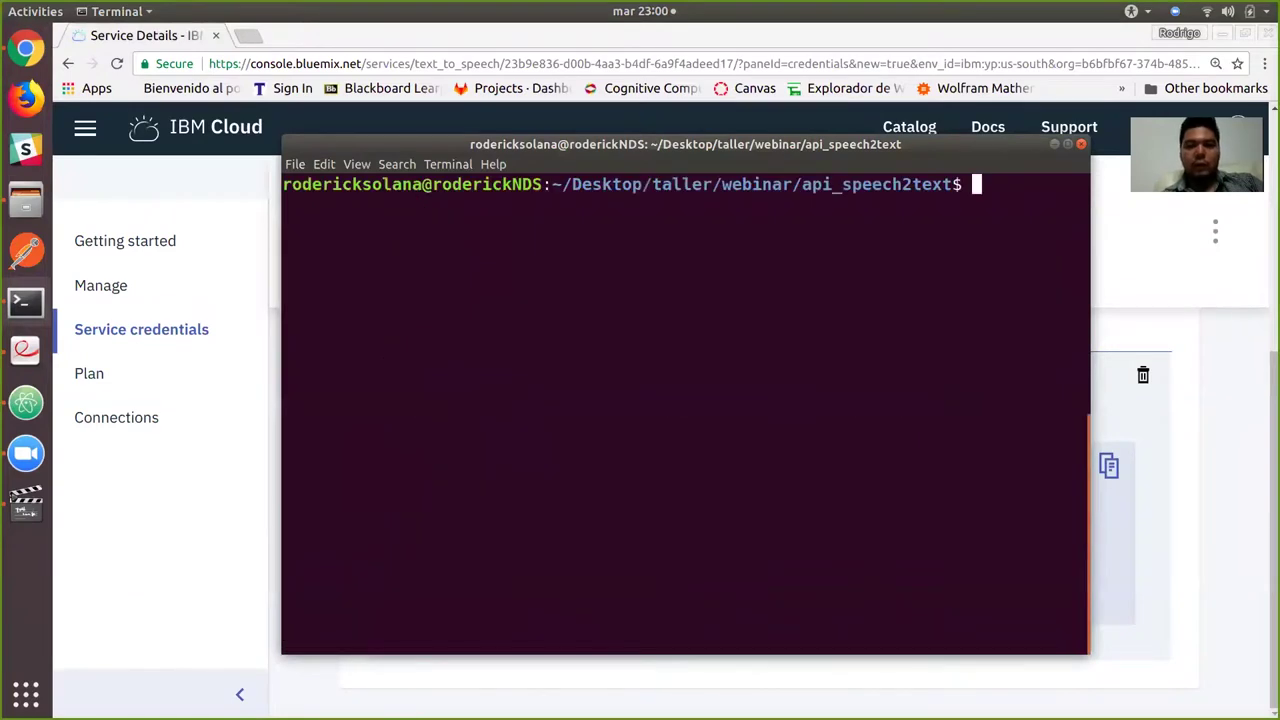
pyautogui.write('cd ..')
pyautogui.press('Return')
pyautogui.write('ls')
pyautogui.press('Return')
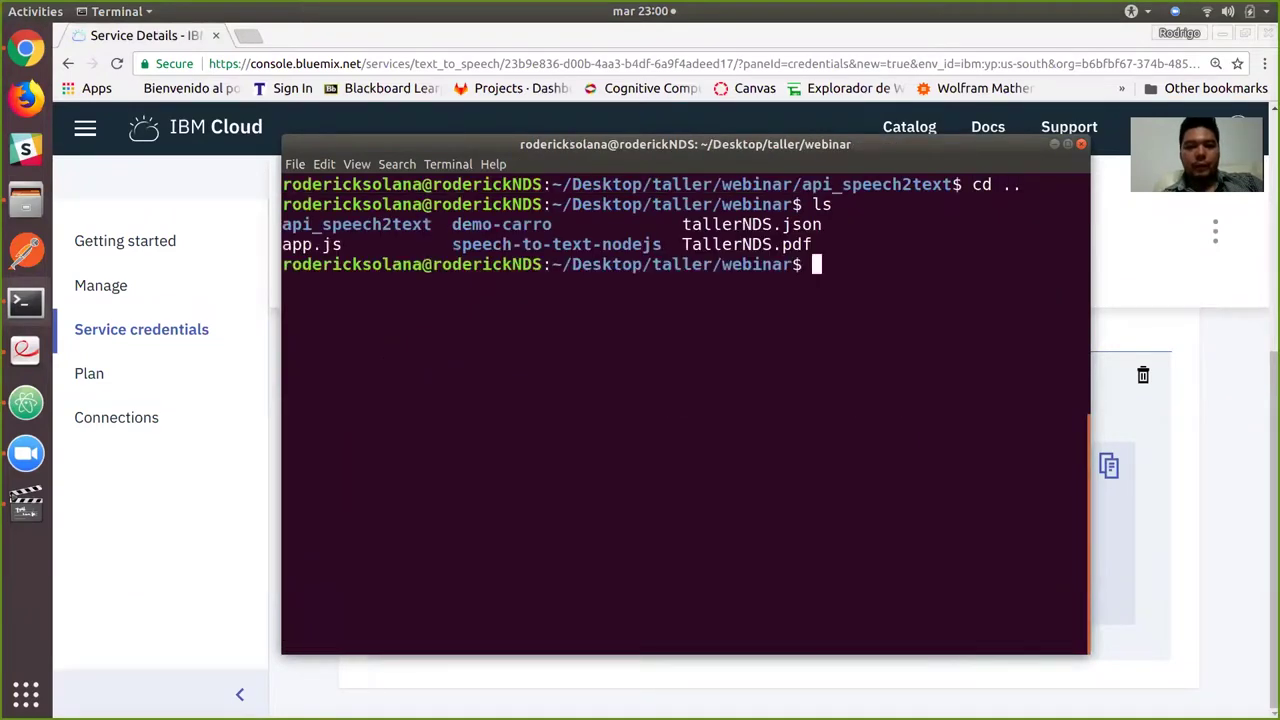
pyautogui.hotkey('alt', 'Tab')
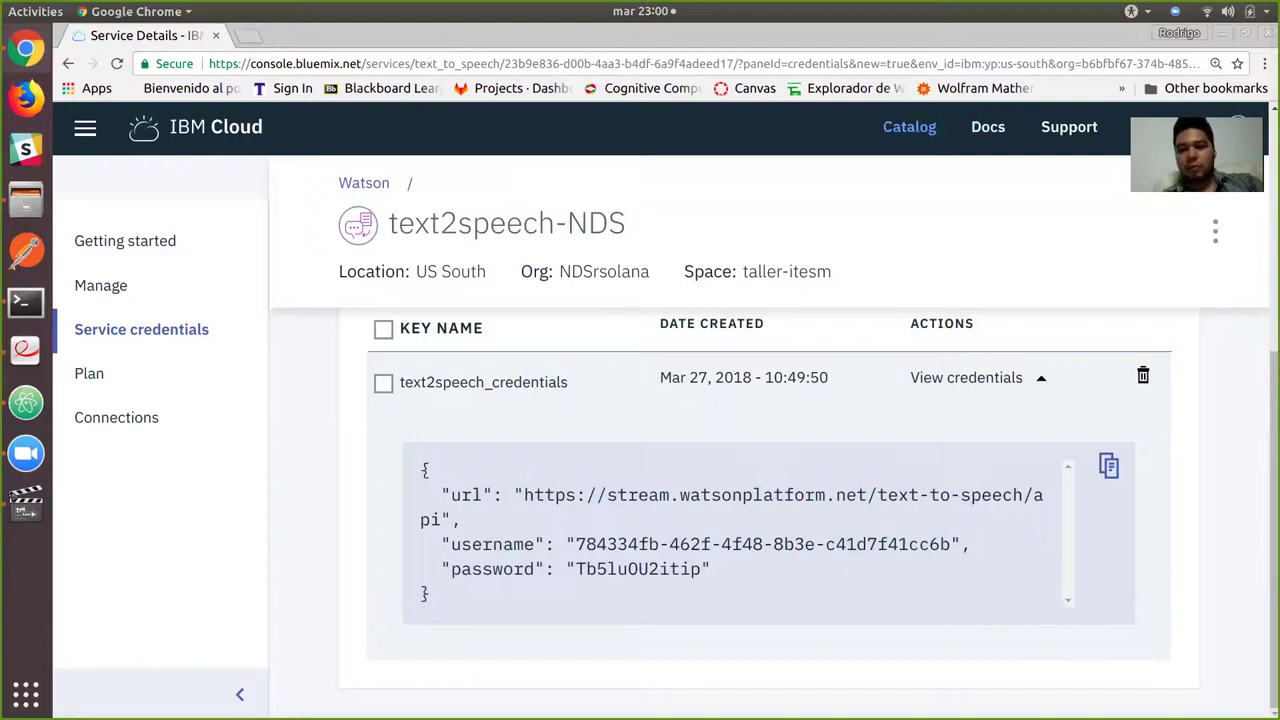
# Search the catalog for 'watson ass' and open the Watson Assistant (formerly Conversation) card.
pyautogui.click(909, 127)
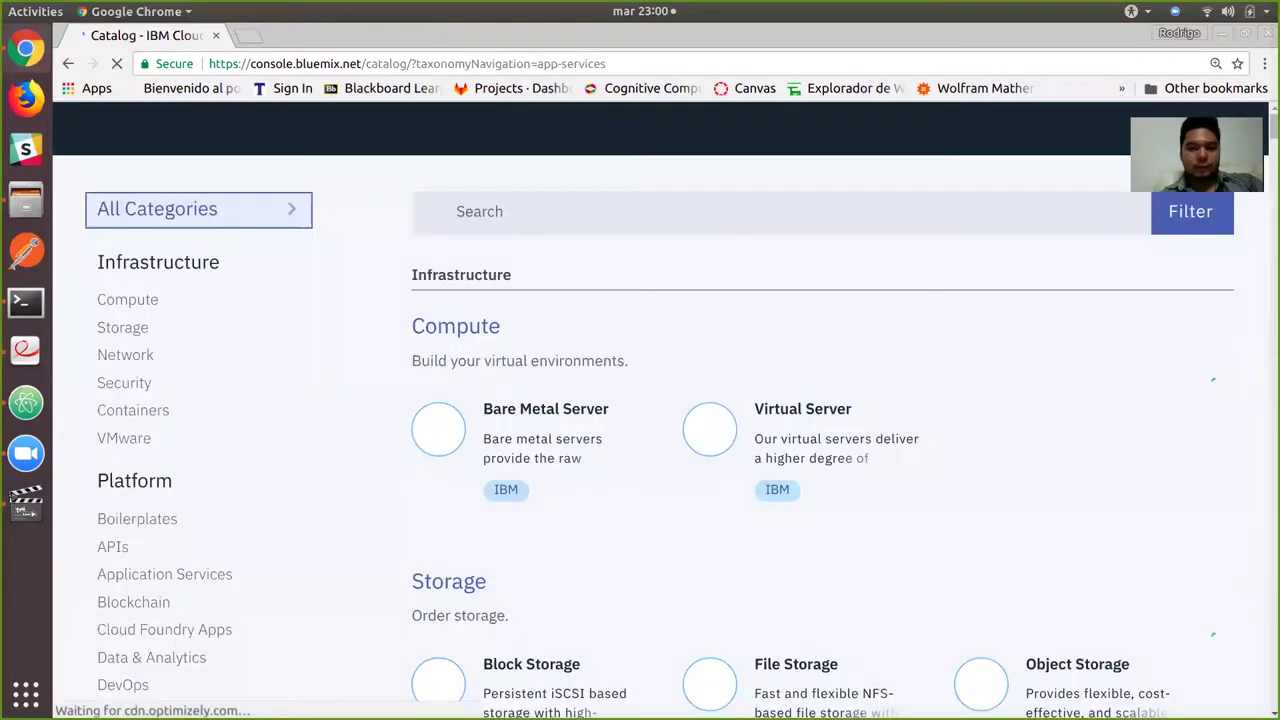
pyautogui.write('watson ass')
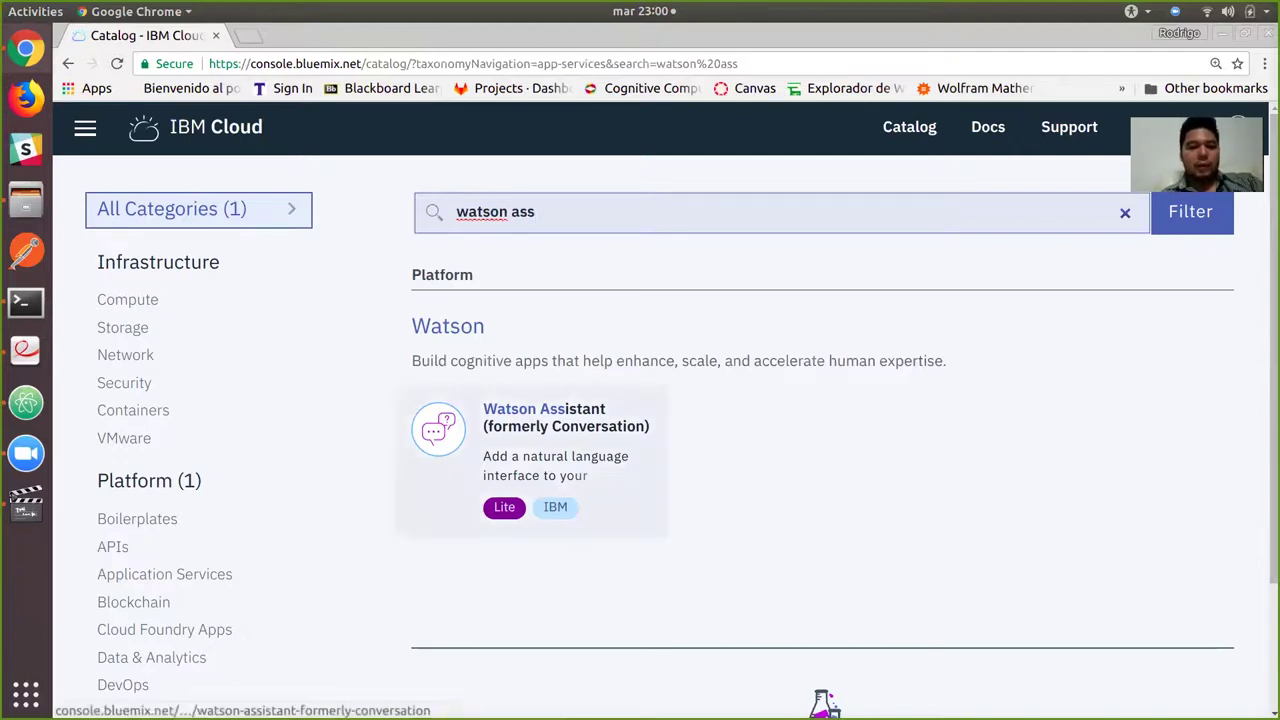
pyautogui.click(544, 420)
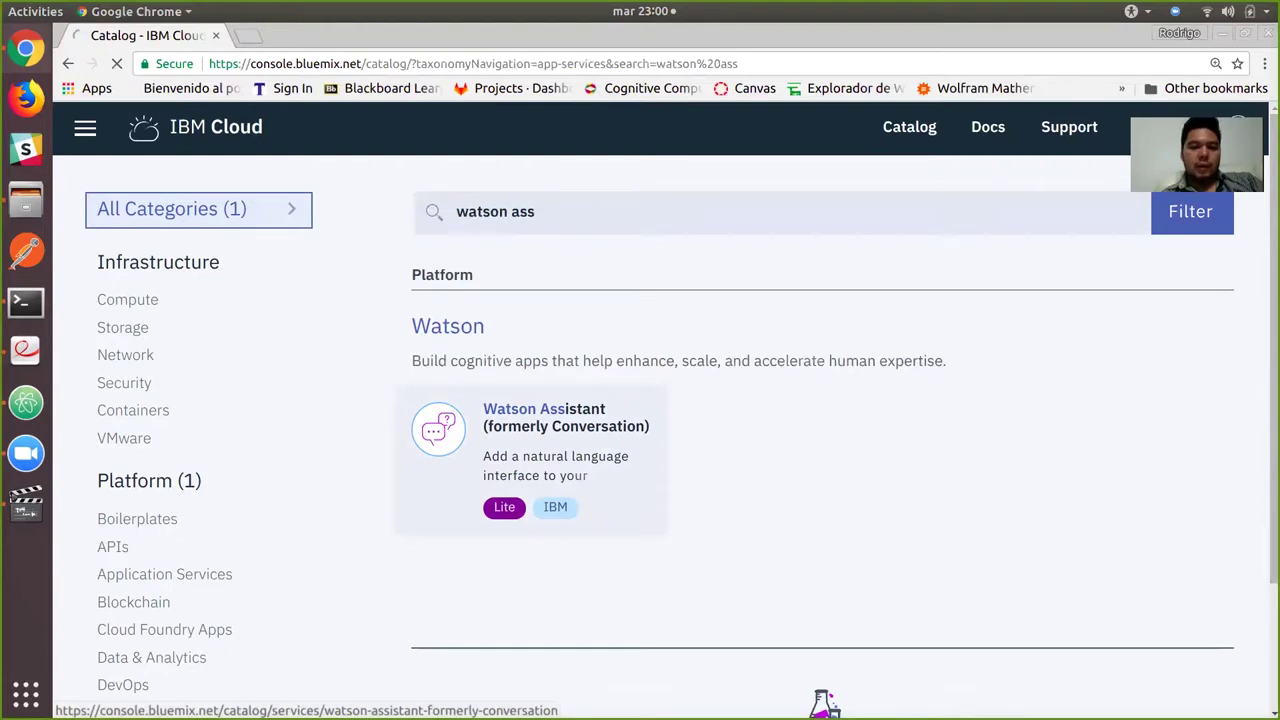
pyautogui.moveTo(766, 349); pyautogui.dragTo(460, 349)
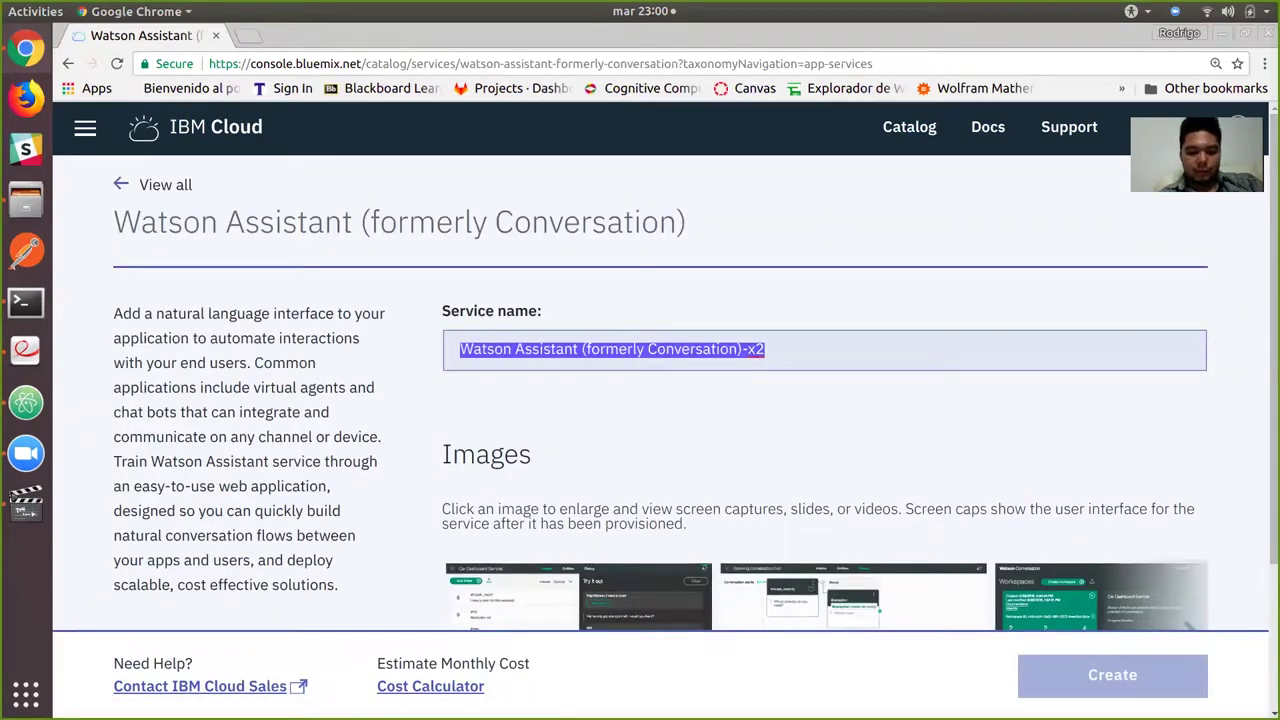
# Name the service watson-assistant-NDS and create it in US South.
pyautogui.write('watson-assitant')
pyautogui.press('BackSpace')
pyautogui.press('BackSpace')
pyautogui.press('BackSpace')
pyautogui.press('BackSpace')
pyautogui.press('BackSpace')
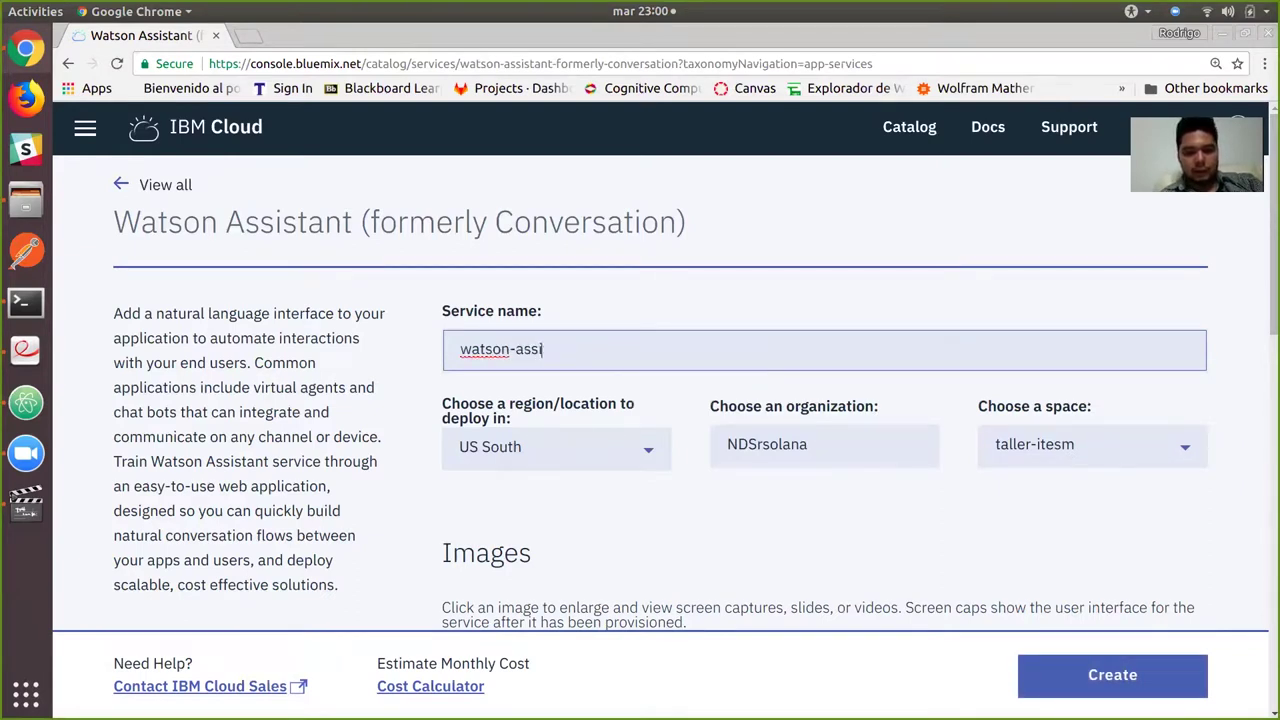
pyautogui.write('istant')
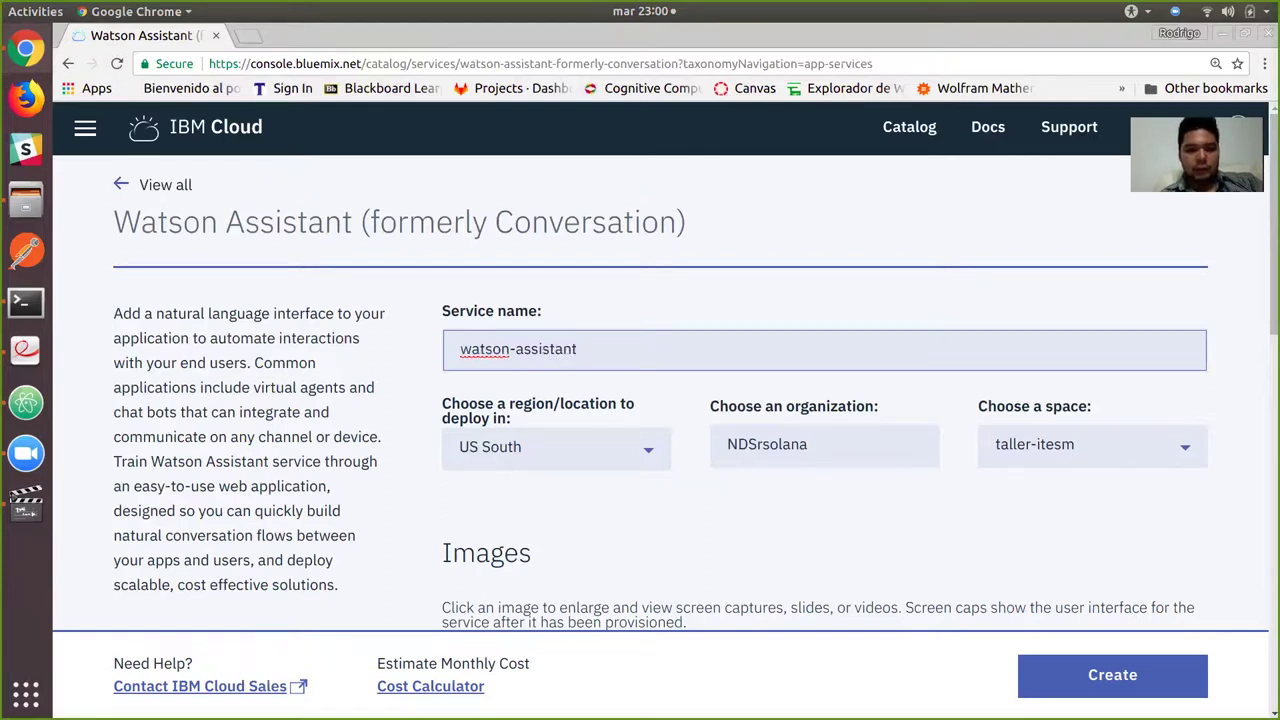
pyautogui.write('-NDS')
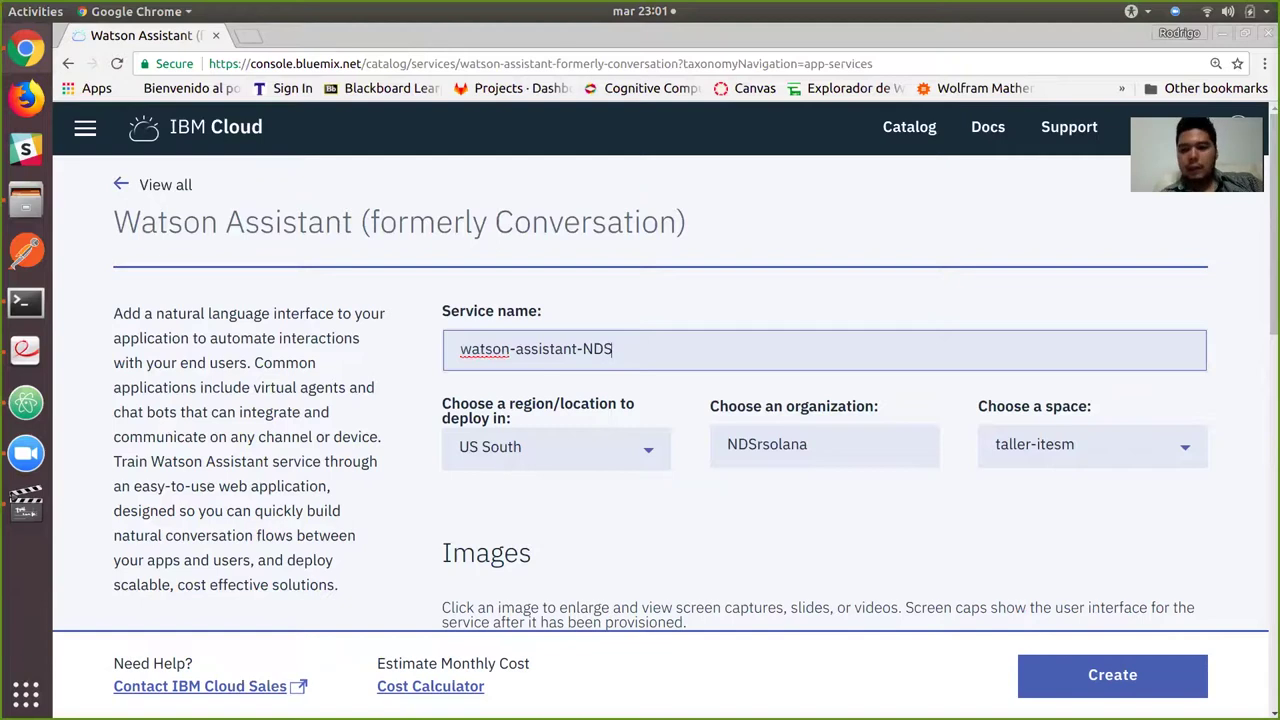
pyautogui.click(1112, 675)
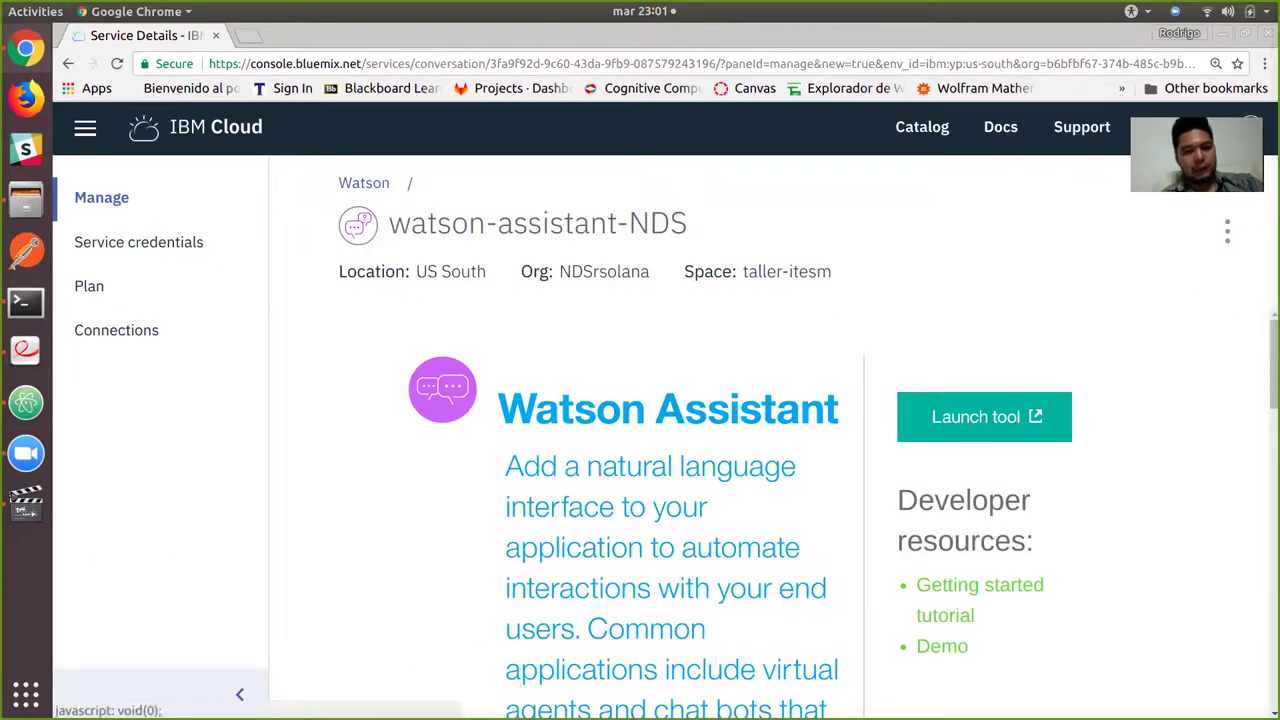
# Add a new service credential named watson_assistant_credentials.
pyautogui.click(138, 242)
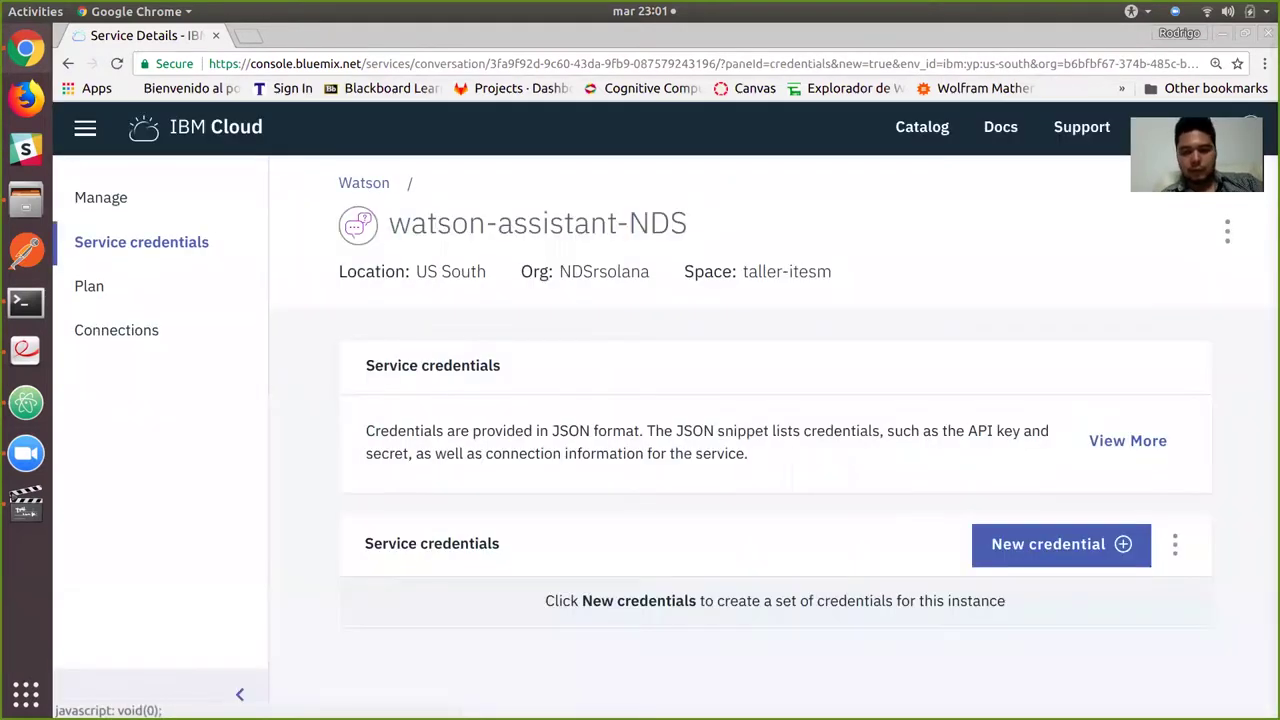
pyautogui.click(1050, 544)
pyautogui.click(477, 303)
pyautogui.hotkey('ctrl', 'a')
pyautogui.write('watson_assistant_credentials')
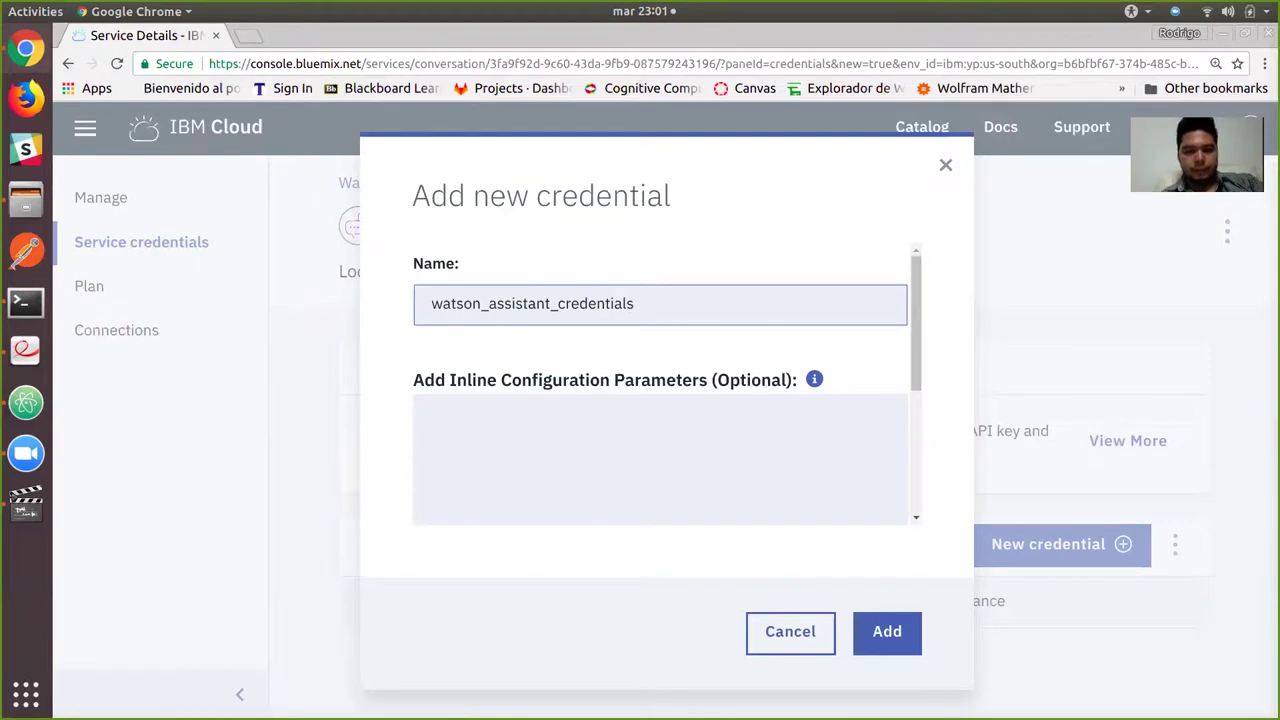
pyautogui.press('Return')
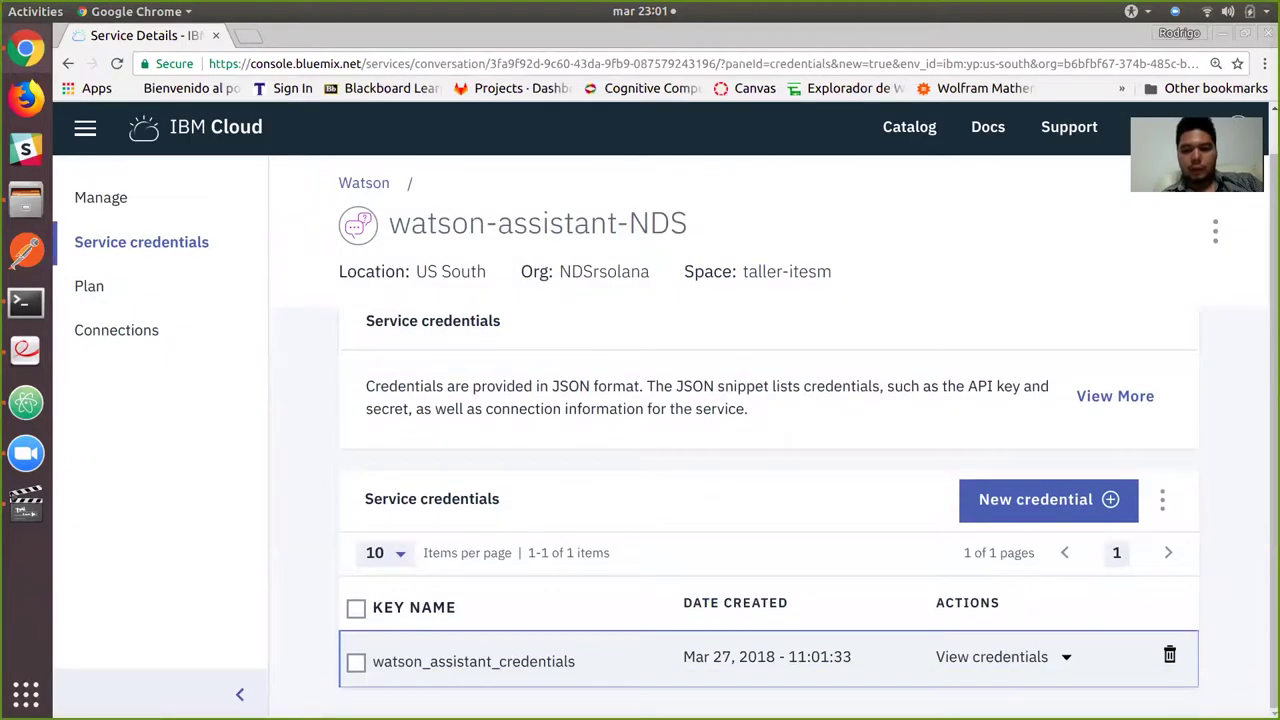
# View the credential's details, then launch the Watson Assistant tool from the overview.
pyautogui.click(991, 656)
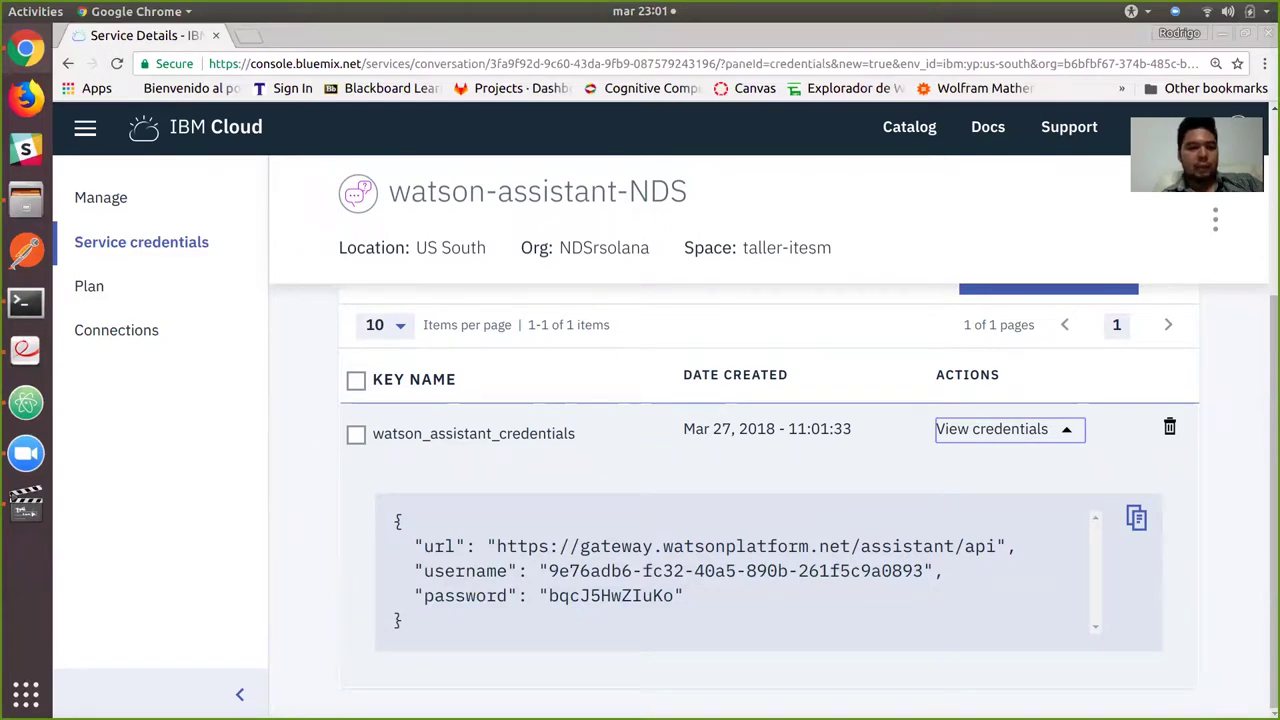
pyautogui.click(101, 197)
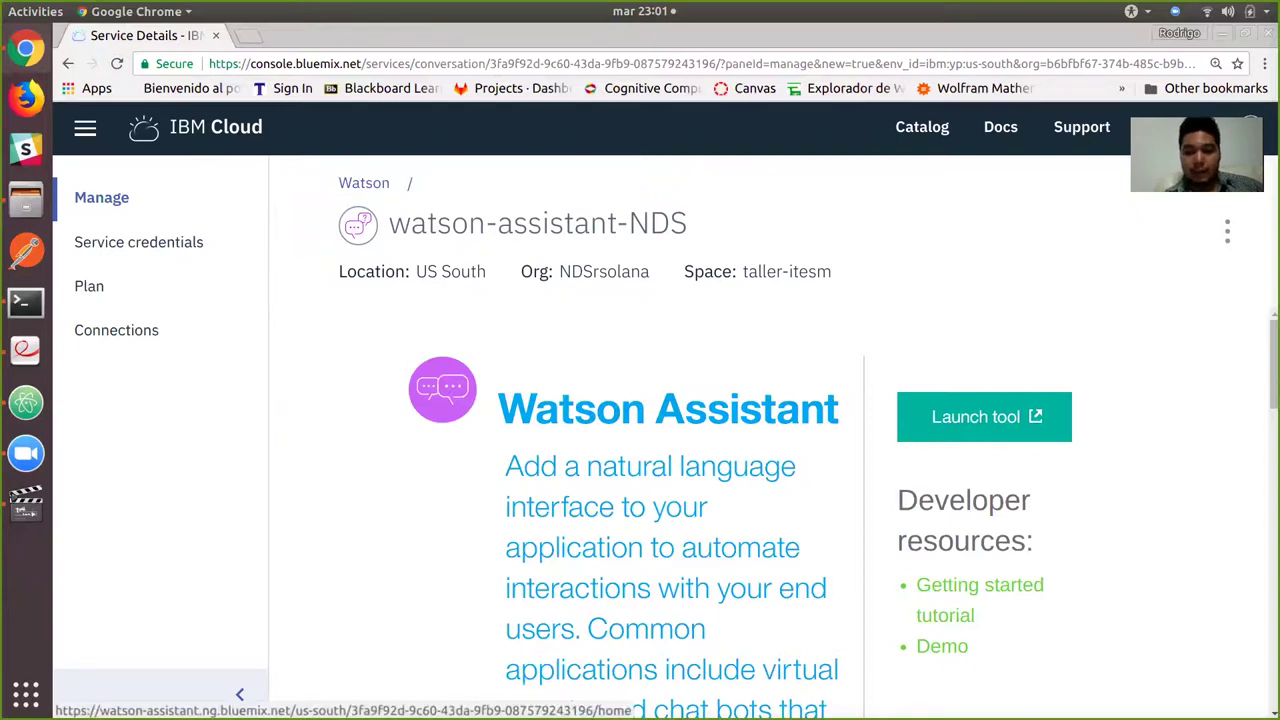
pyautogui.click(984, 416)
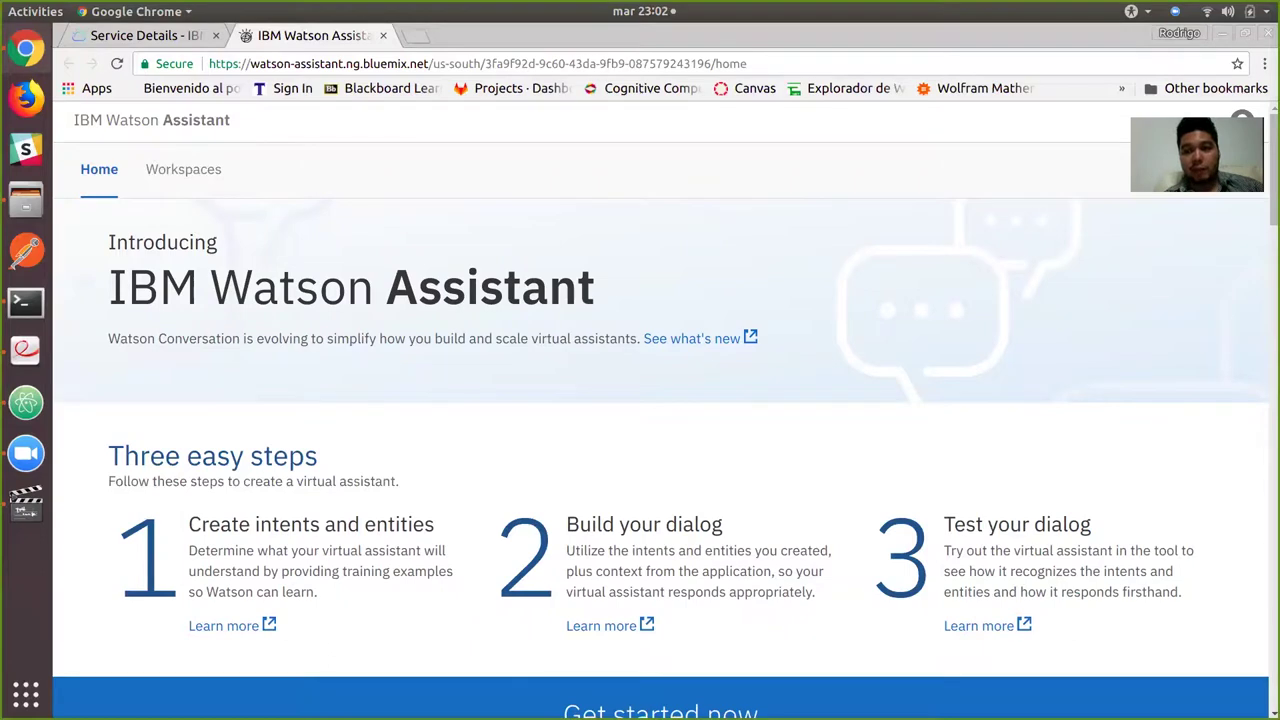
# Scroll through the Watson Assistant home page, then show the Workspaces list.
pyautogui.scroll(-1, 660, 410)
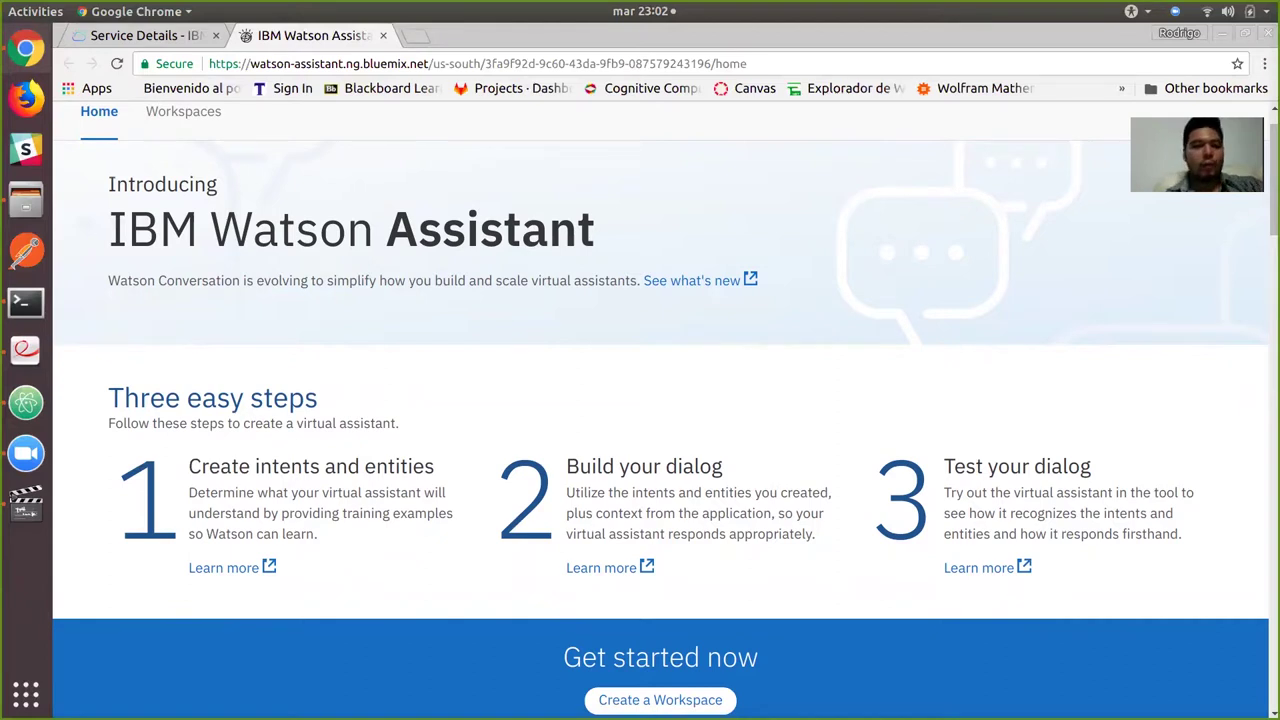
pyautogui.scroll(1, 660, 410)
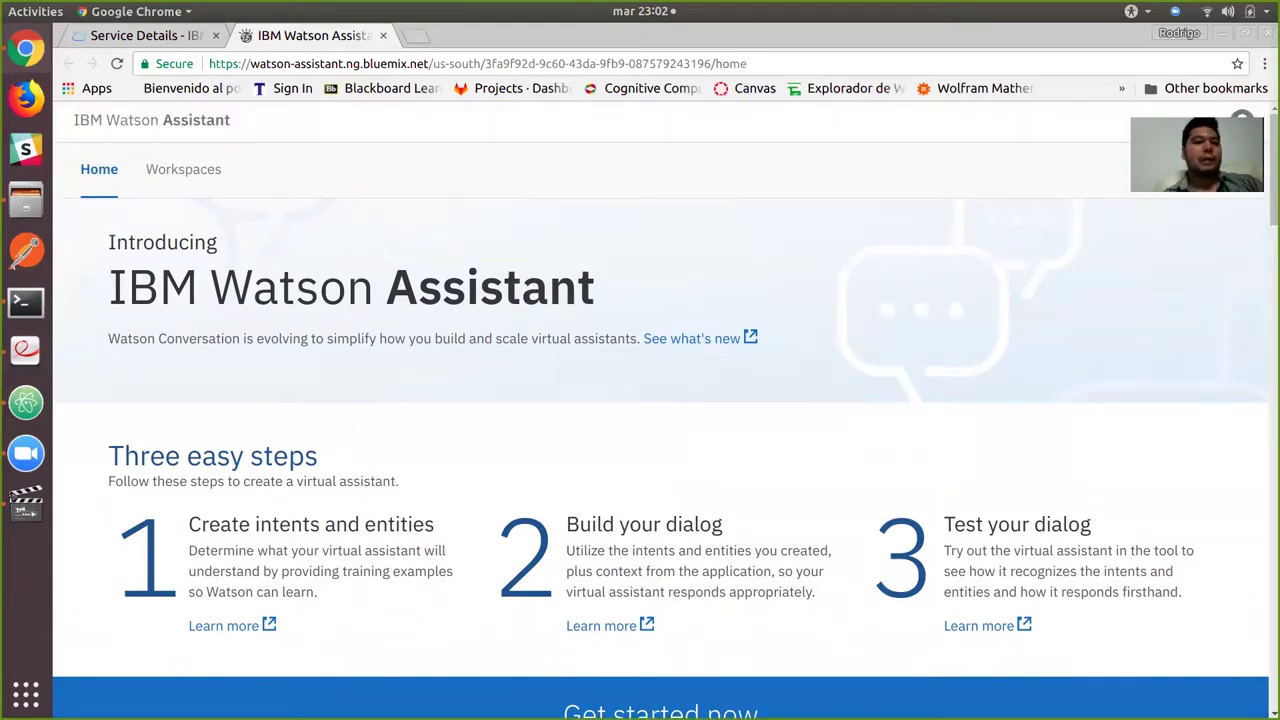
pyautogui.click(184, 169)
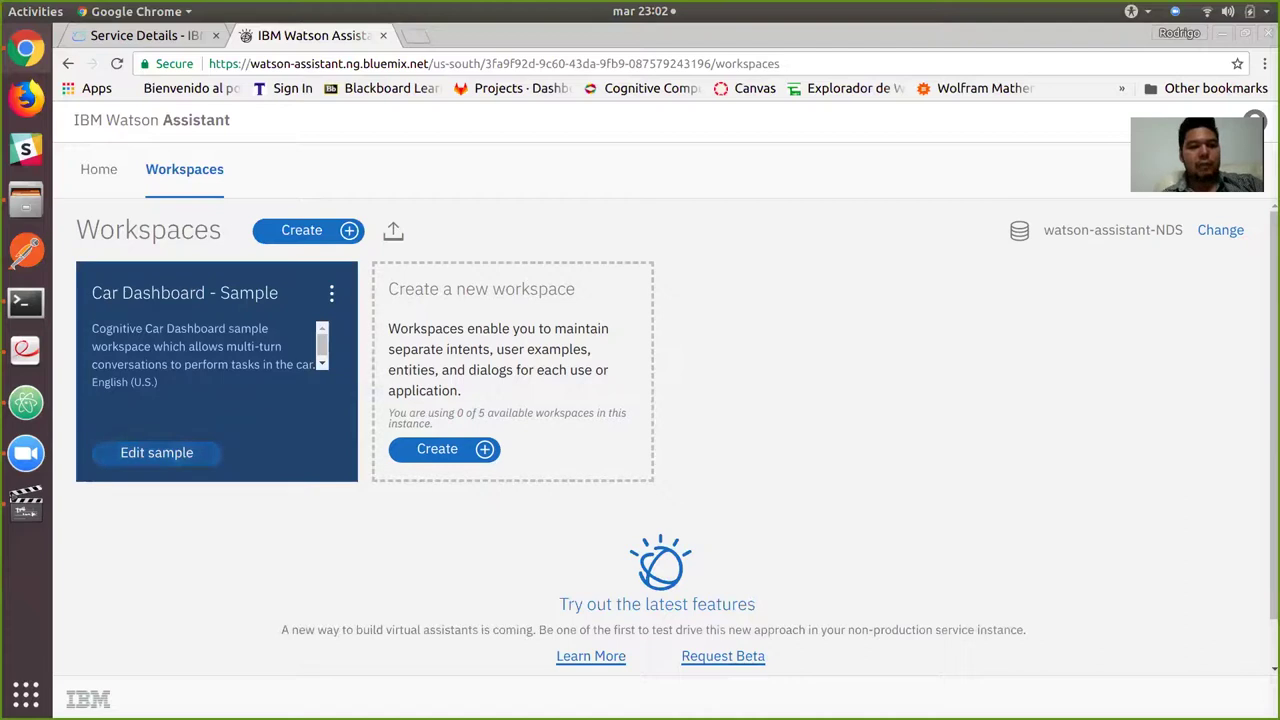
# Create an editable copy of Car Dashboard - Sample and show its Deploy credentials.
pyautogui.click(156, 452)
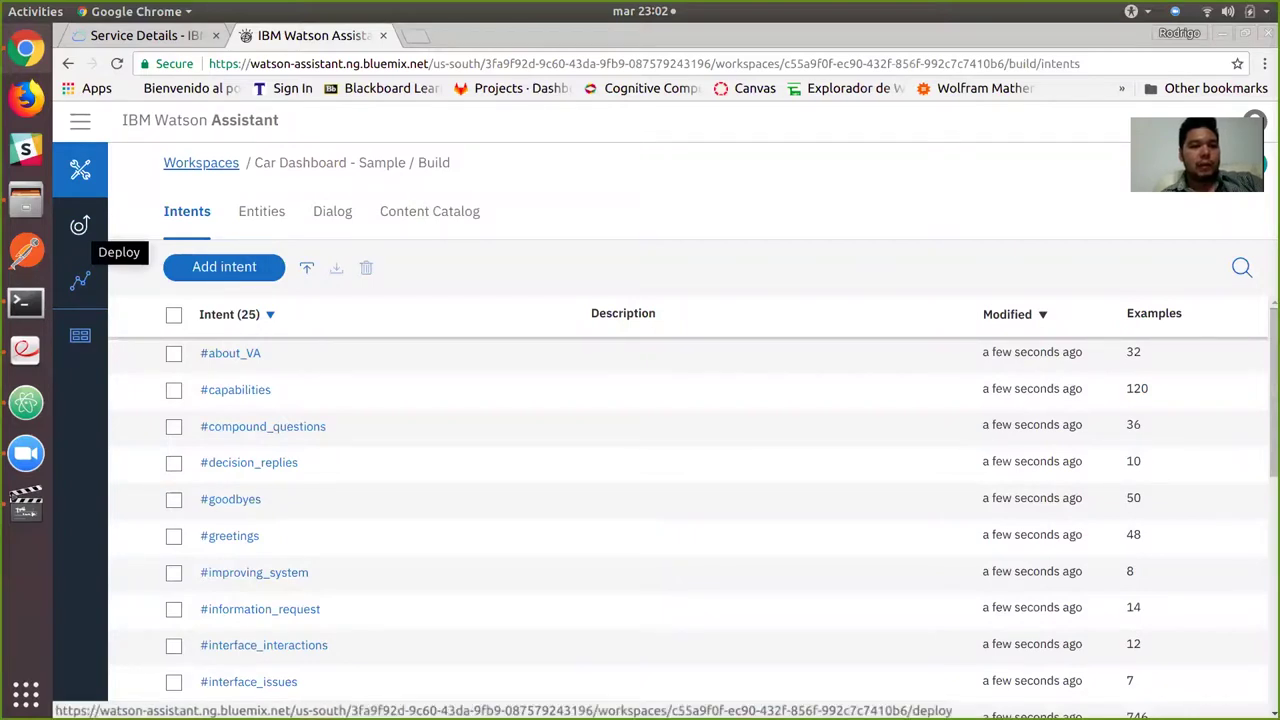
pyautogui.click(80, 225)
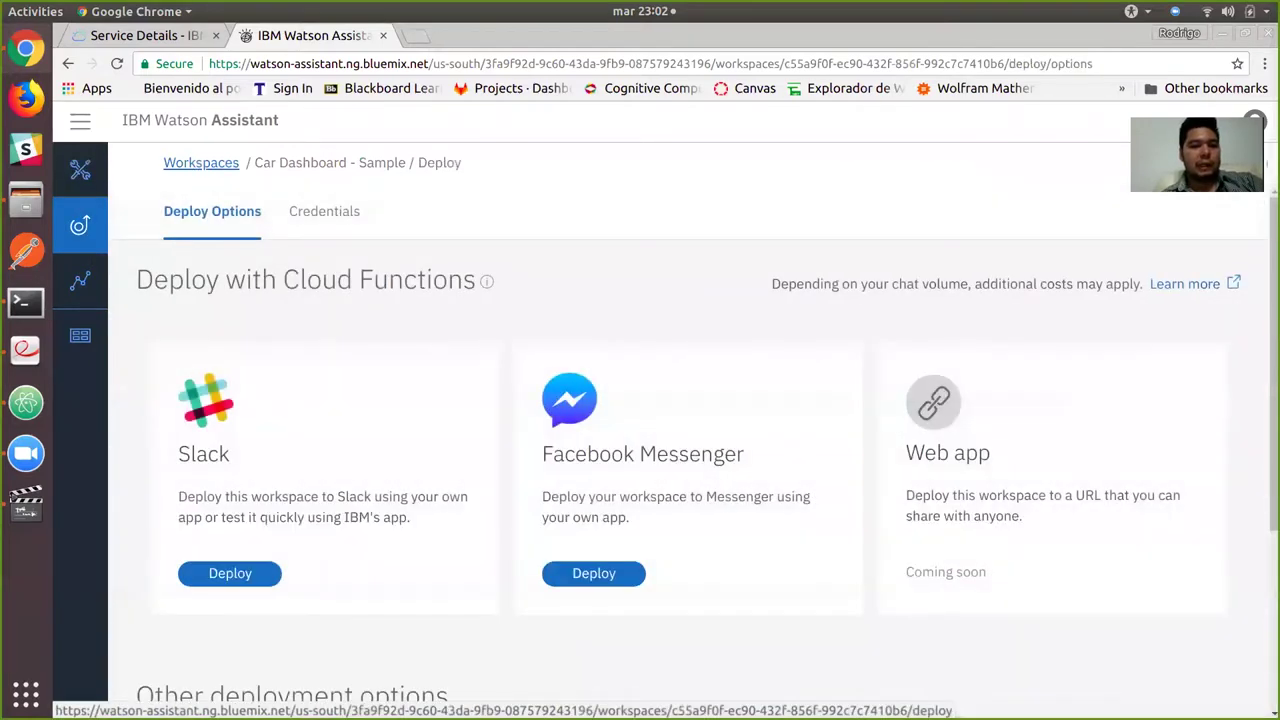
pyautogui.click(324, 211)
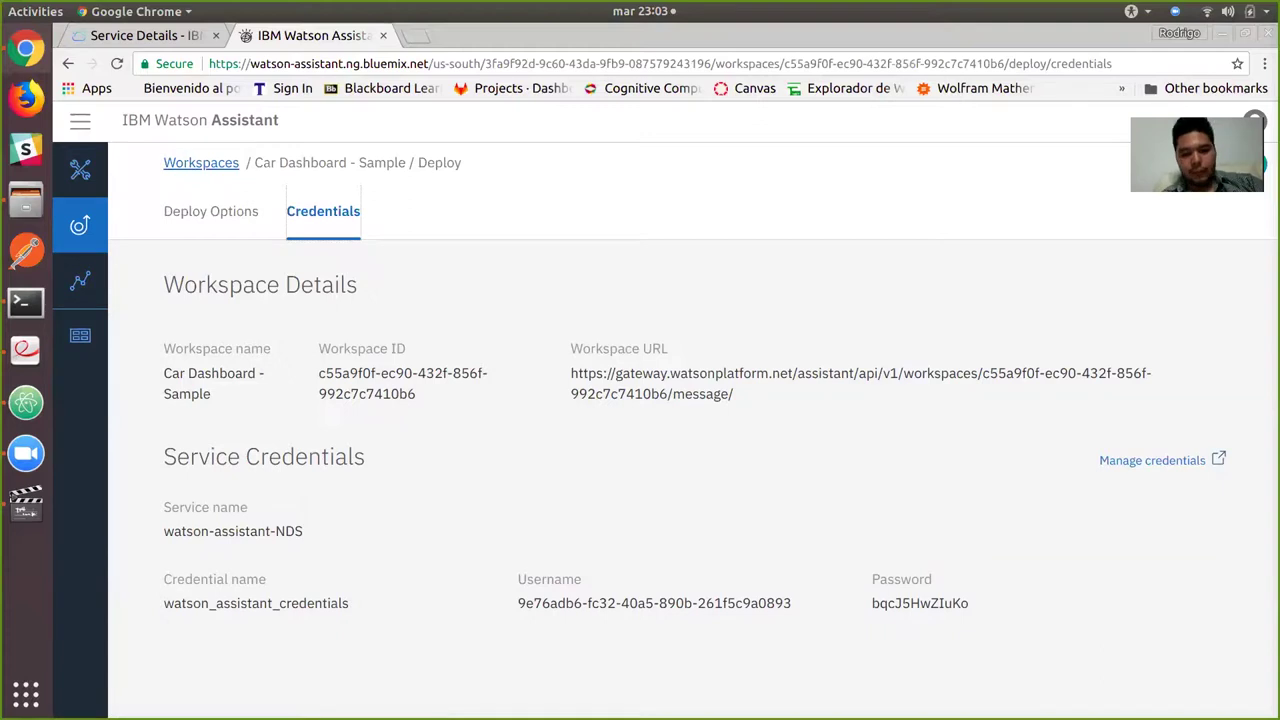
# Highlight the username, password and Workspace ID values, then switch to TallerNDS.pdf.
pyautogui.moveTo(792, 603); pyautogui.dragTo(872, 603)
pyautogui.click(872, 603)
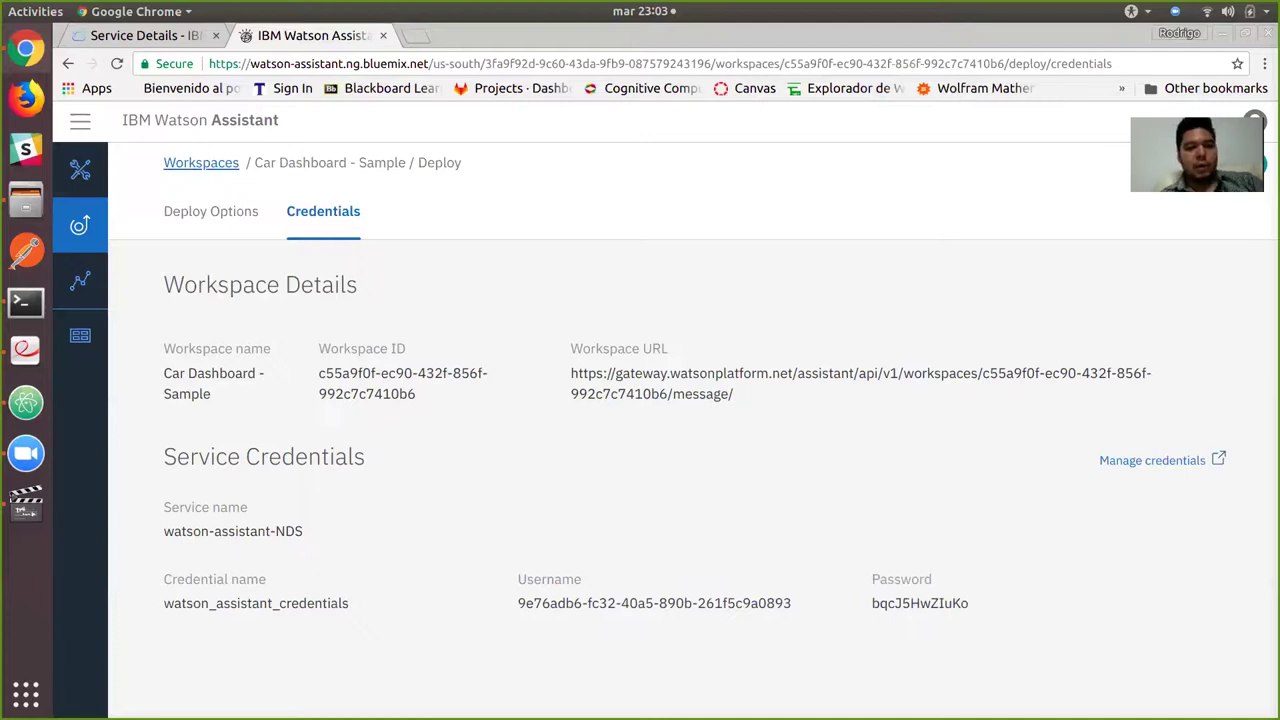
pyautogui.moveTo(416, 394); pyautogui.dragTo(668, 348)
pyautogui.click(668, 348)
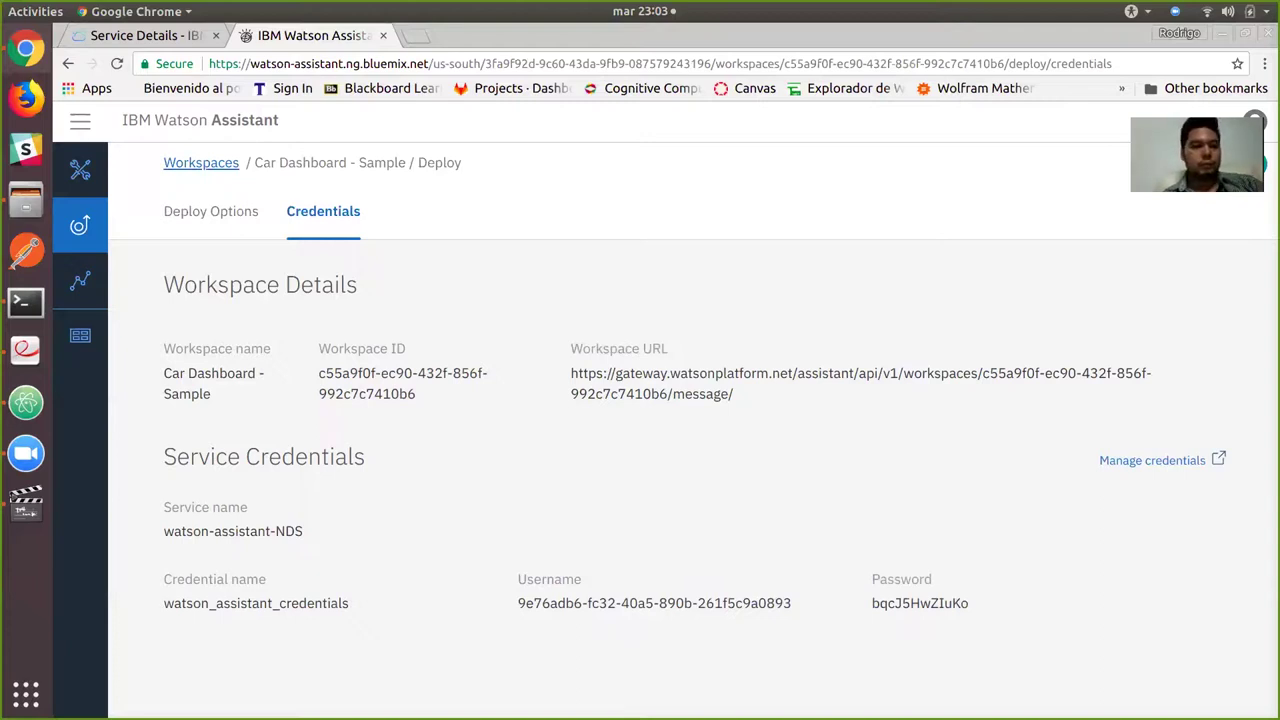
pyautogui.hotkey('alt', 'Tab')
pyautogui.hotkey('alt', 'Tab')
pyautogui.hotkey('alt', 'Tab')
pyautogui.hotkey('alt', 'Tab')
pyautogui.hotkey('alt', 'Tab')
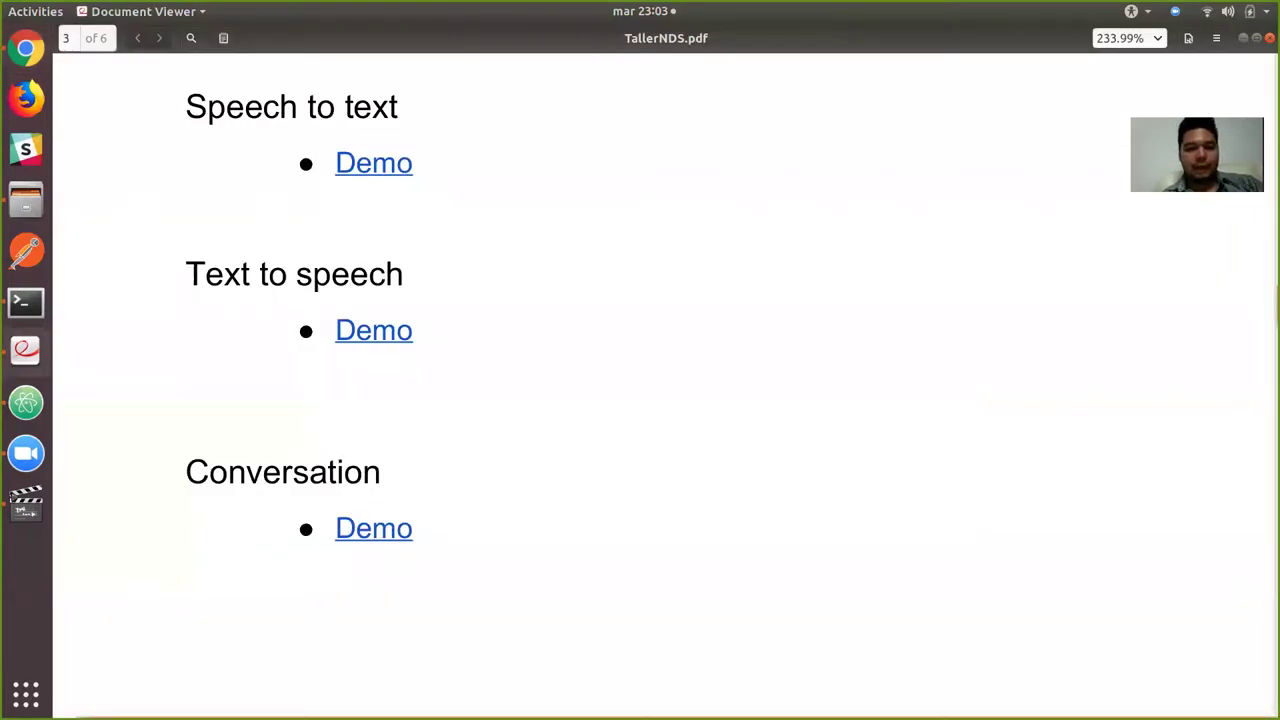
# Open the Conversation car dashboard demo linked in the slides.
pyautogui.scroll(-5, 665, 386)
pyautogui.scroll(3, 665, 386)
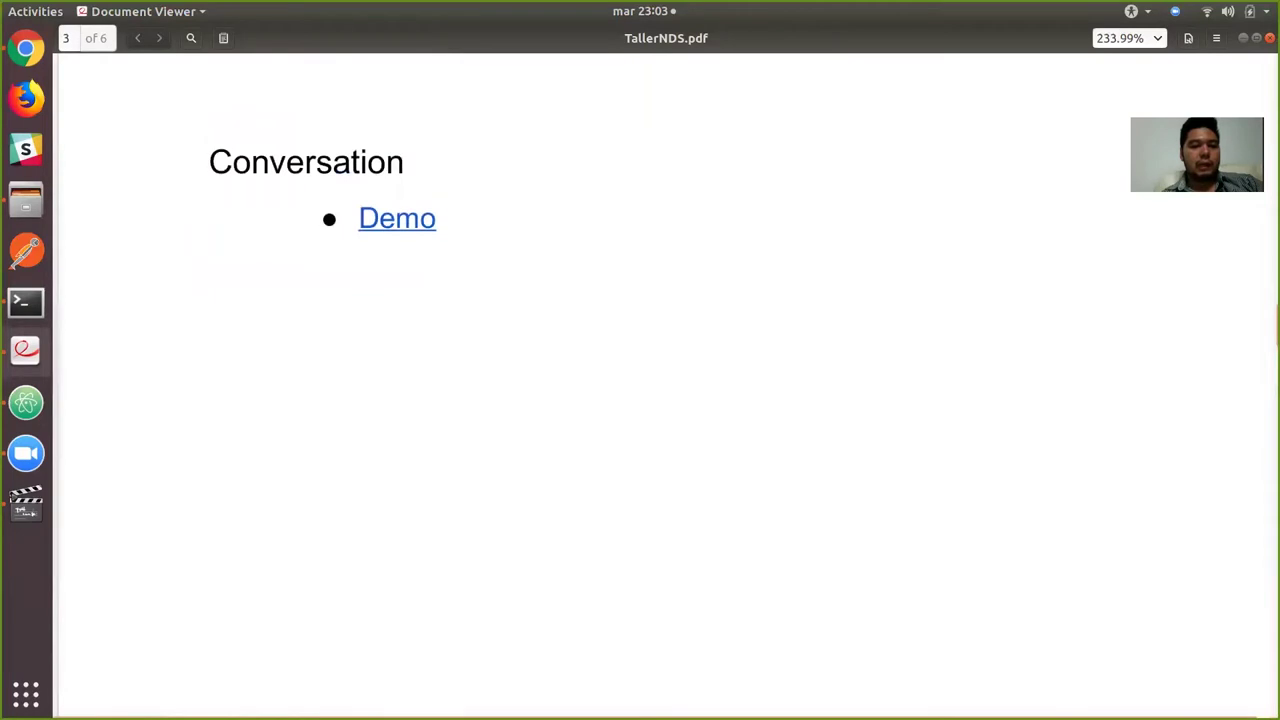
pyautogui.scroll(1, 665, 386)
pyautogui.click(397, 407)
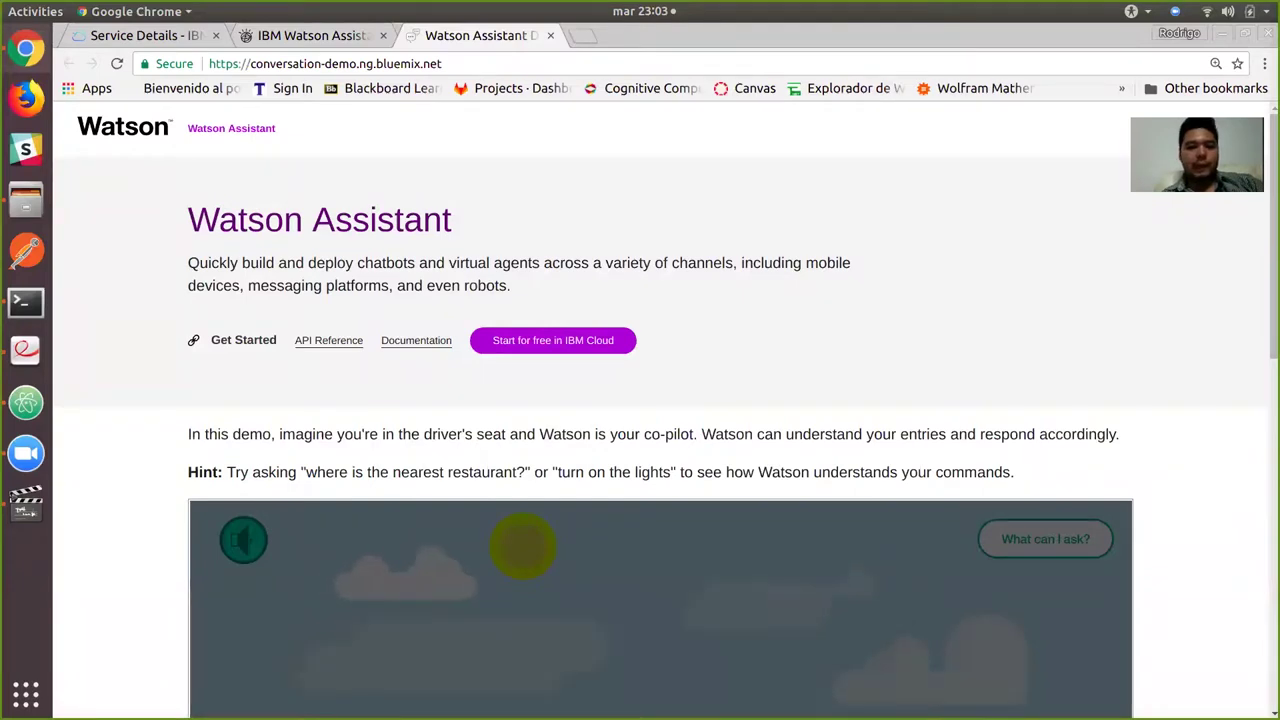
pyautogui.scroll(-8, 660, 400)
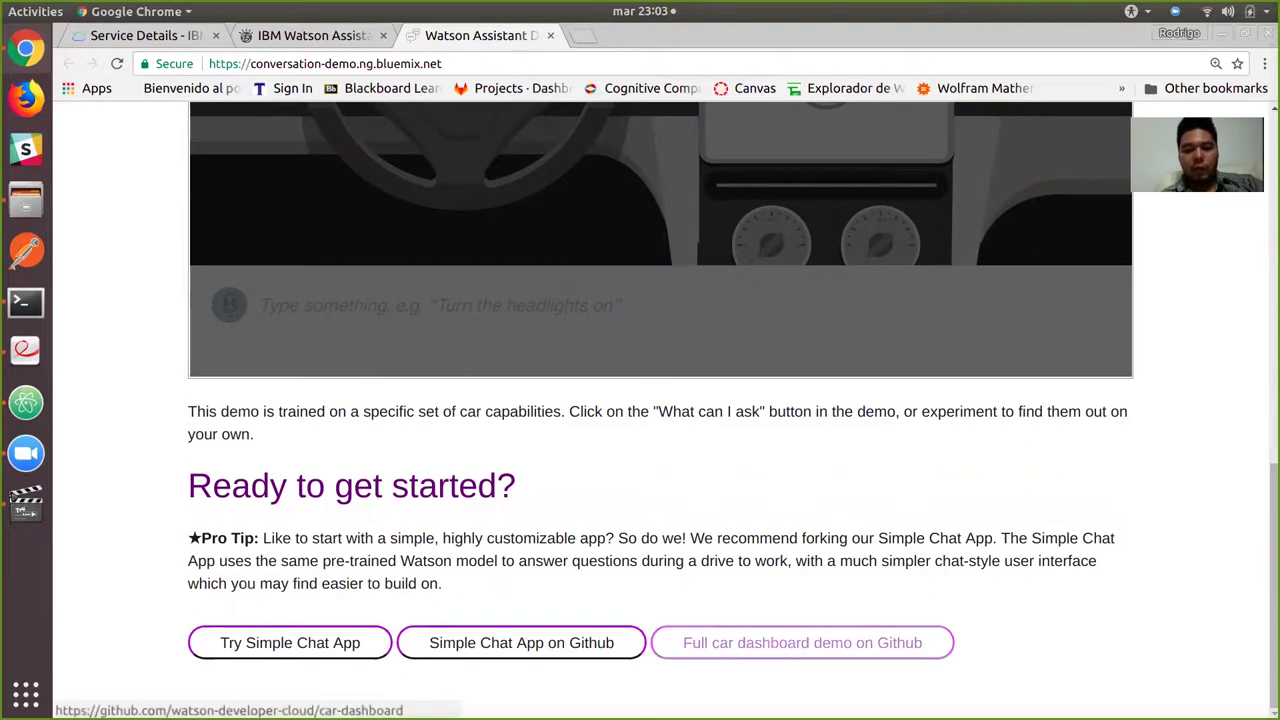
# Copy the car-dashboard GitHub repository's HTTPS clone URL and close the demo tab.
pyautogui.click(802, 643)
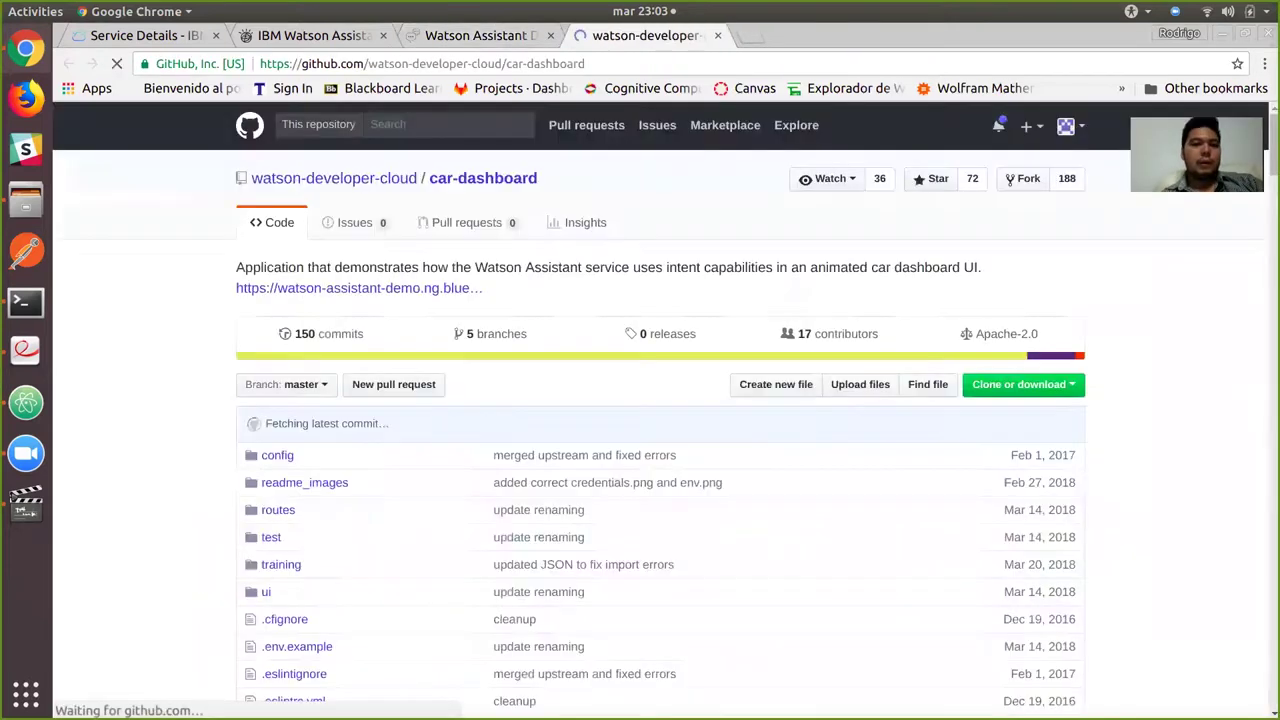
pyautogui.click(1019, 384)
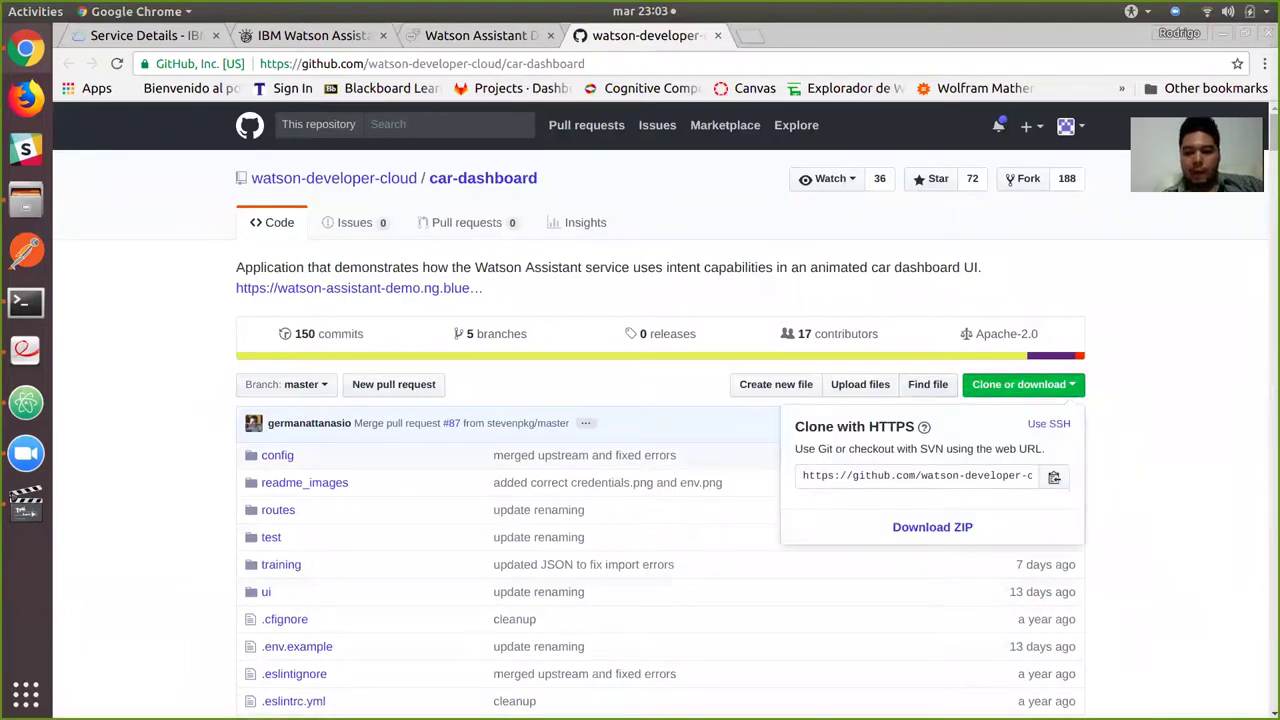
pyautogui.click(917, 475)
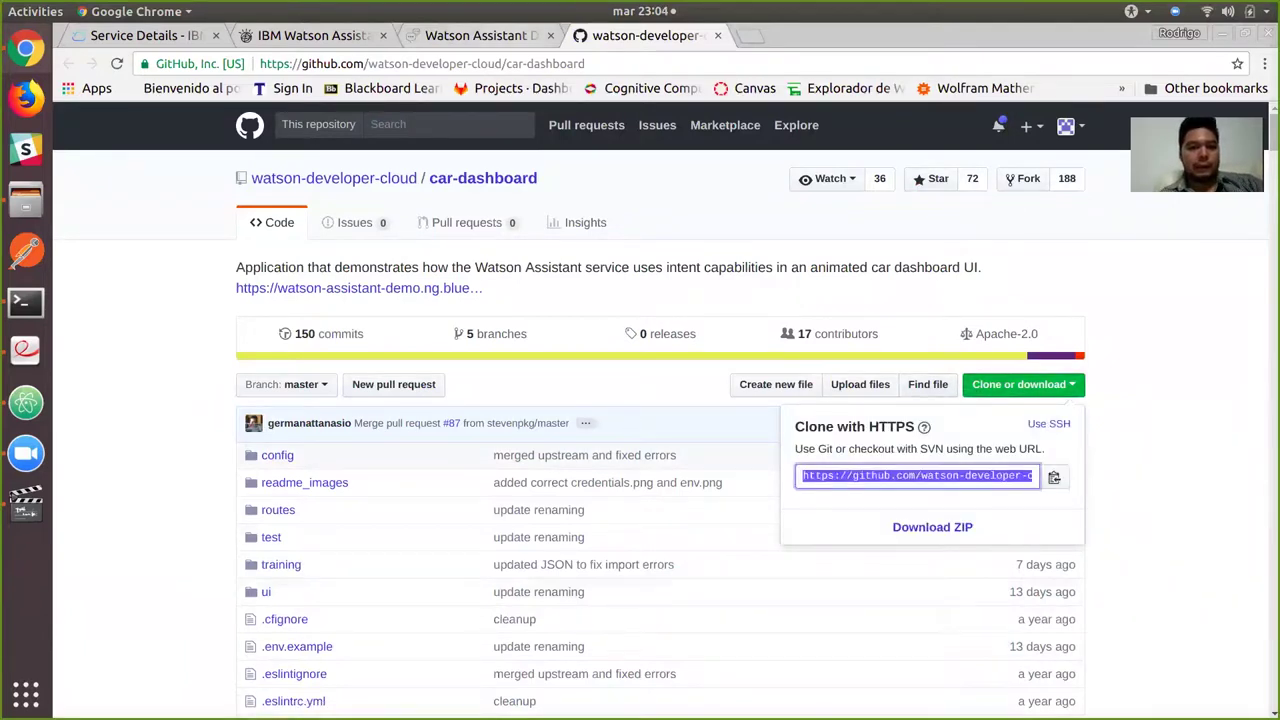
pyautogui.hotkey('ctrl', 'pageup')
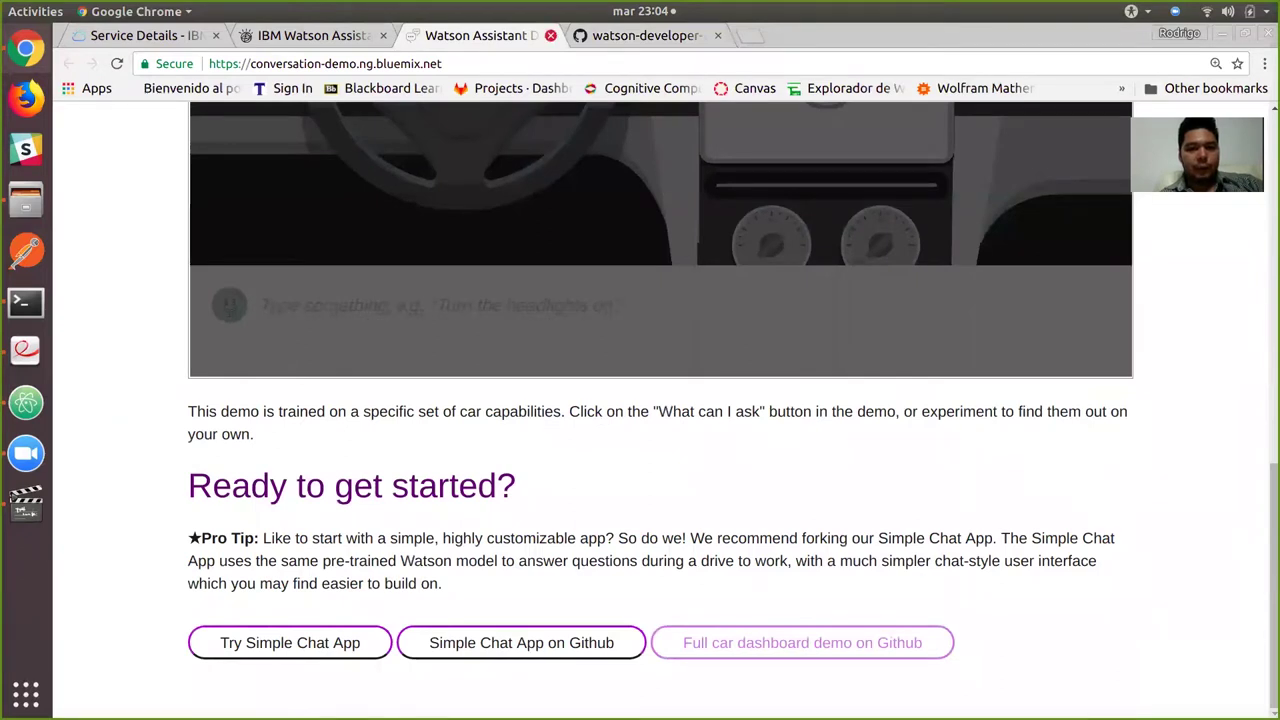
pyautogui.click(550, 35)
pyautogui.hotkey('alt', 'Tab')
pyautogui.hotkey('alt', 'Tab')
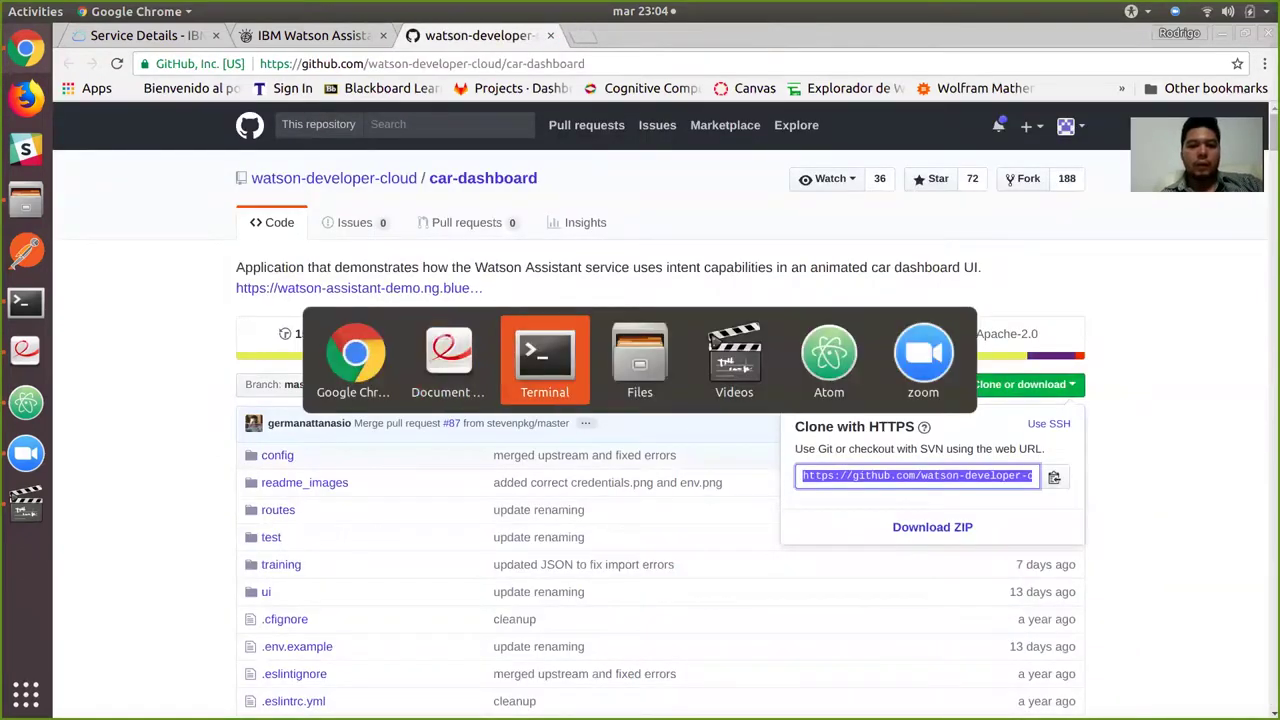
# Run git clone with the pasted car-dashboard URL in the webinar folder.
pyautogui.write('git clone')
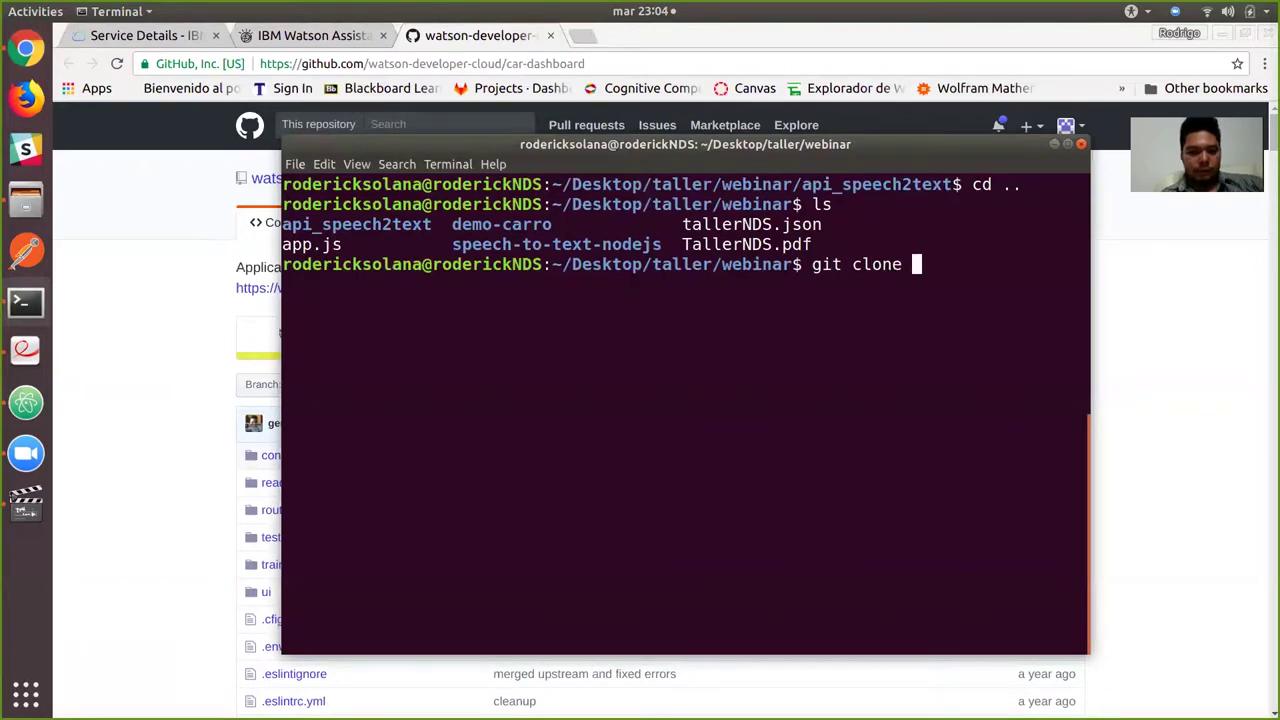
pyautogui.write('https://github.com/watson-developer-cloud/car-dashboard.git')
pyautogui.press('Return')
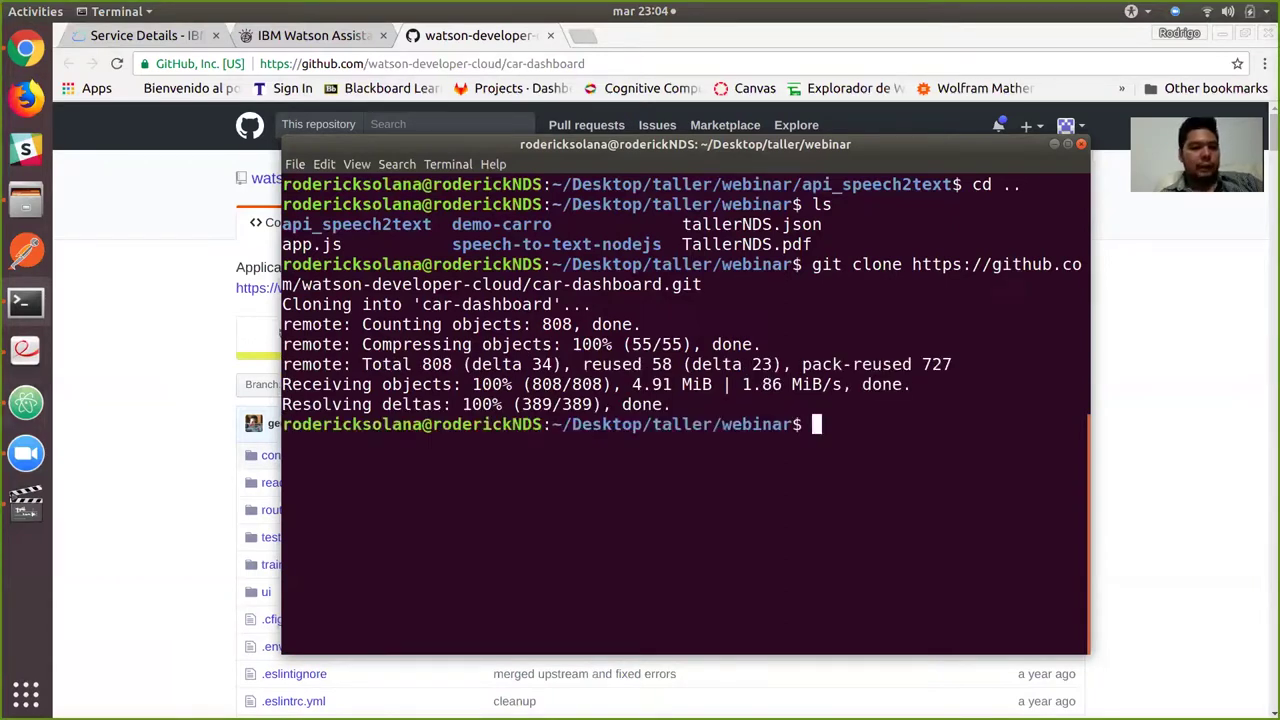
pyautogui.click(26, 402)
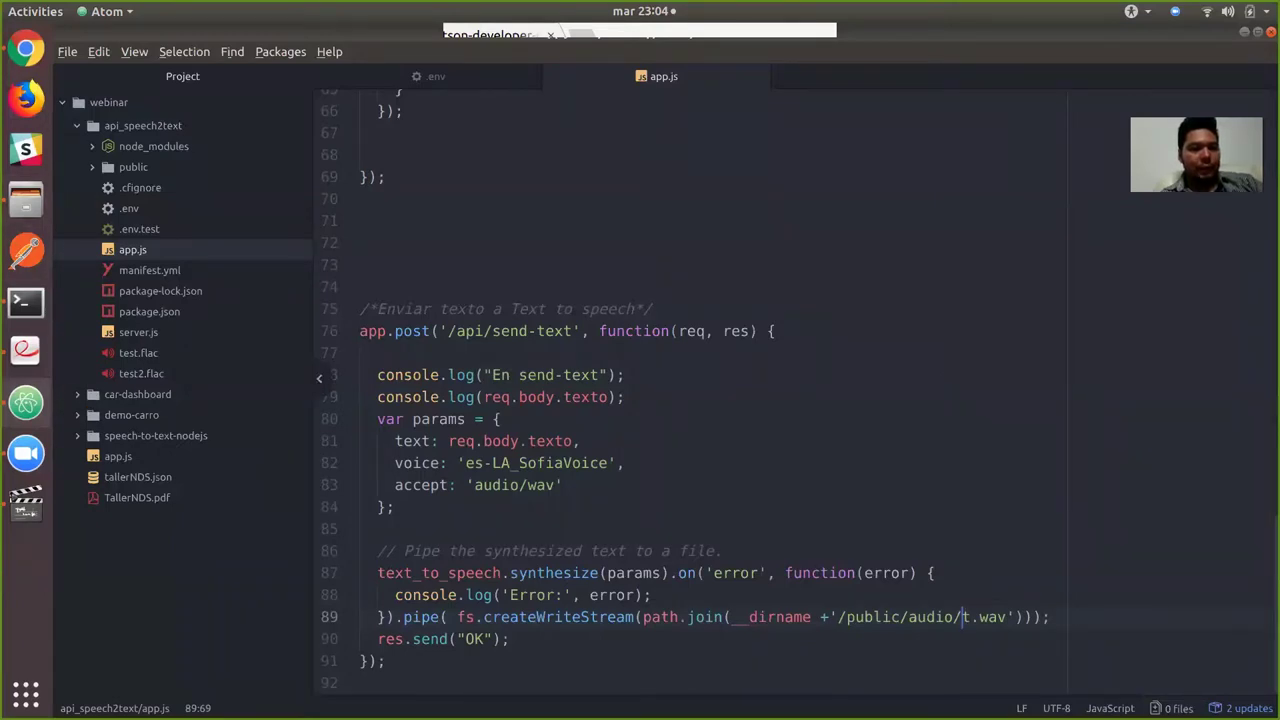
# Copy the speech service credential lines from the api_speech2text .env and close its tabs.
pyautogui.click(143, 125)
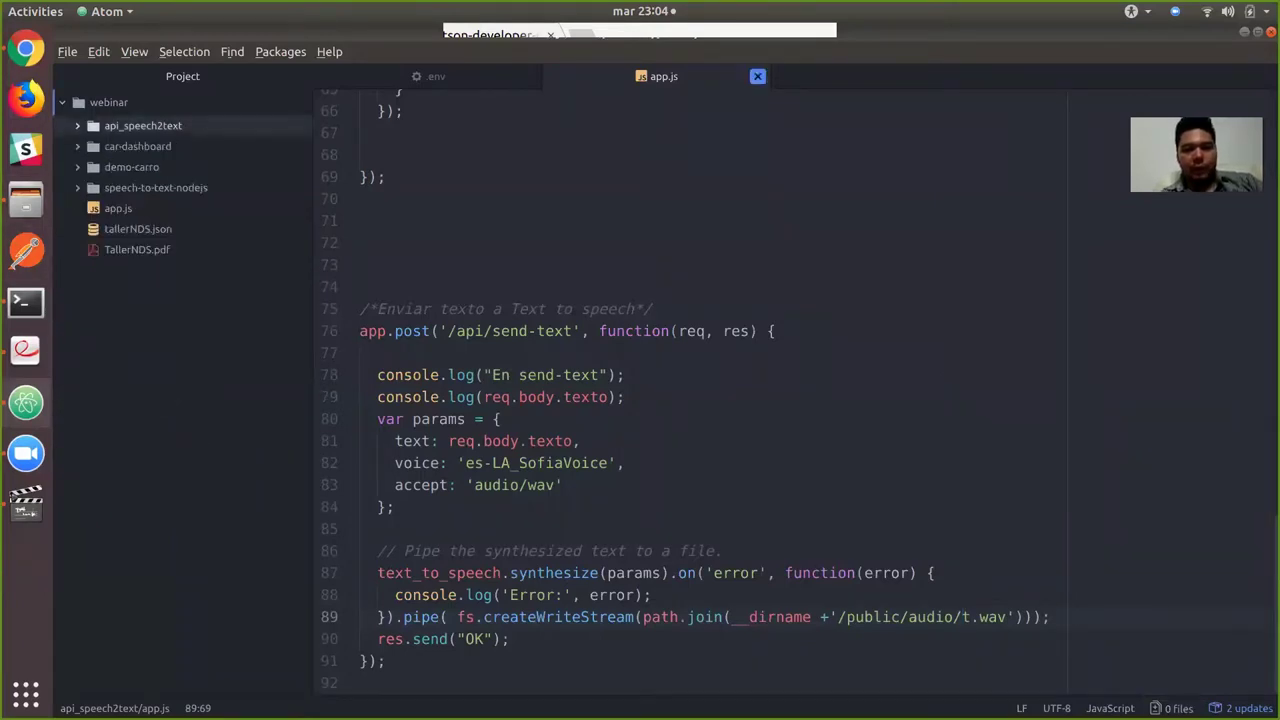
pyautogui.click(757, 76)
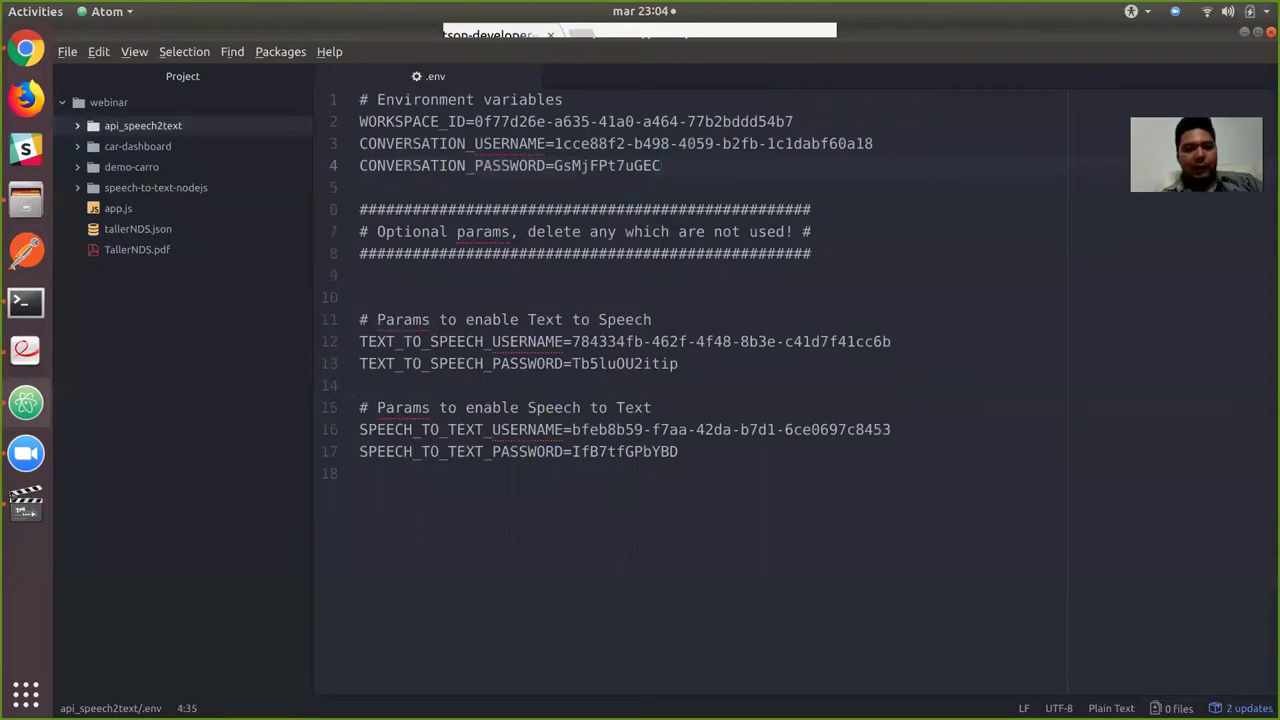
pyautogui.moveTo(678, 451); pyautogui.dragTo(360, 319)
pyautogui.hotkey('ctrl', 'c')
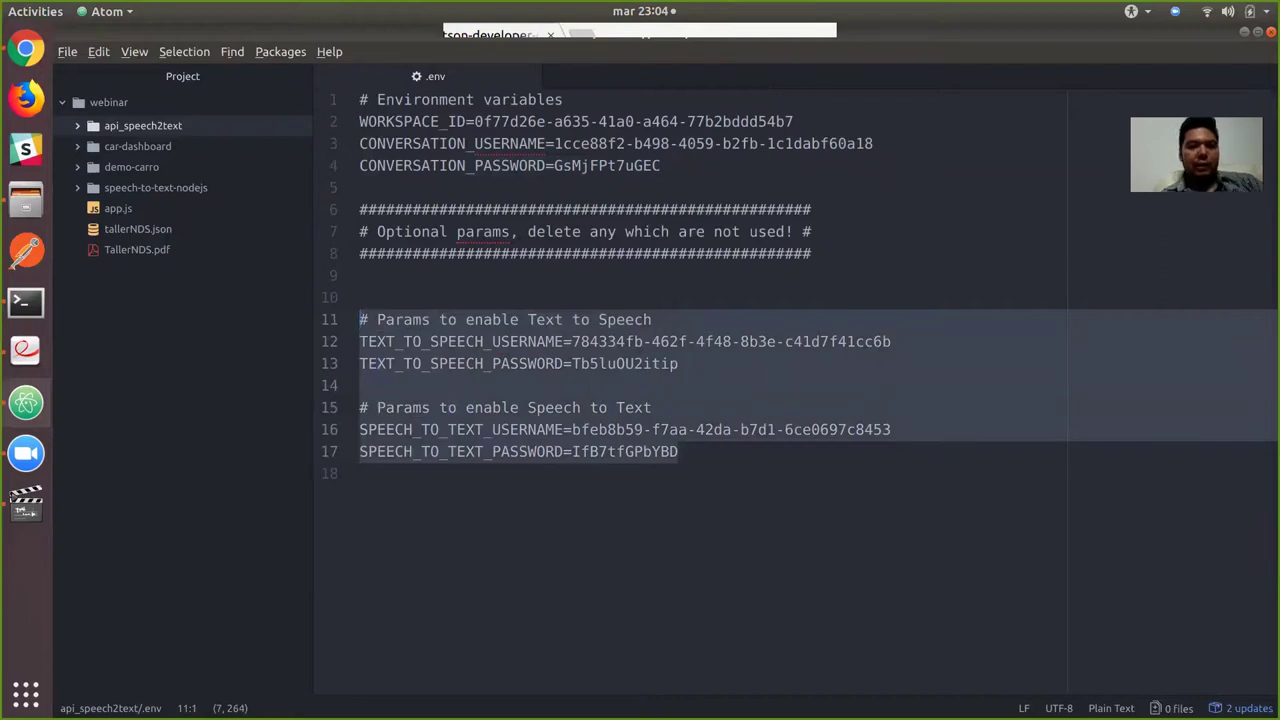
pyautogui.click(529, 76)
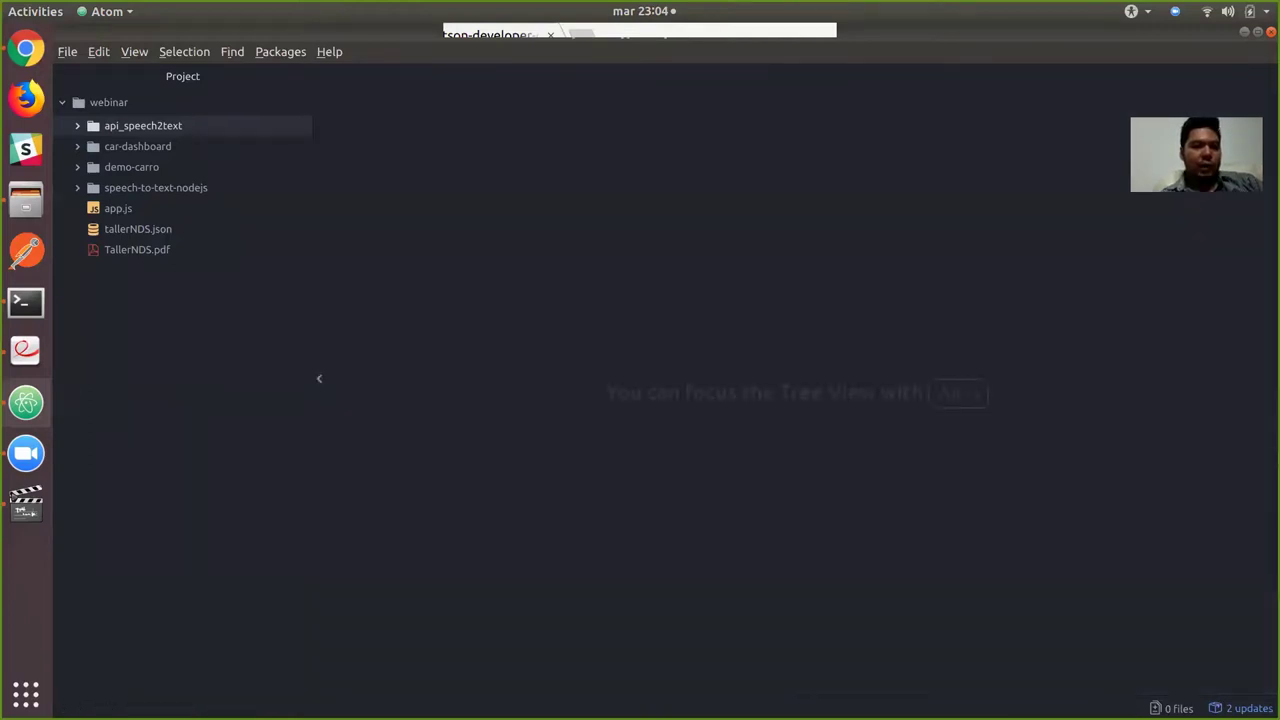
# Duplicate .env.example as .env and paste the speech credentials over its empty lines.
pyautogui.click(137, 146)
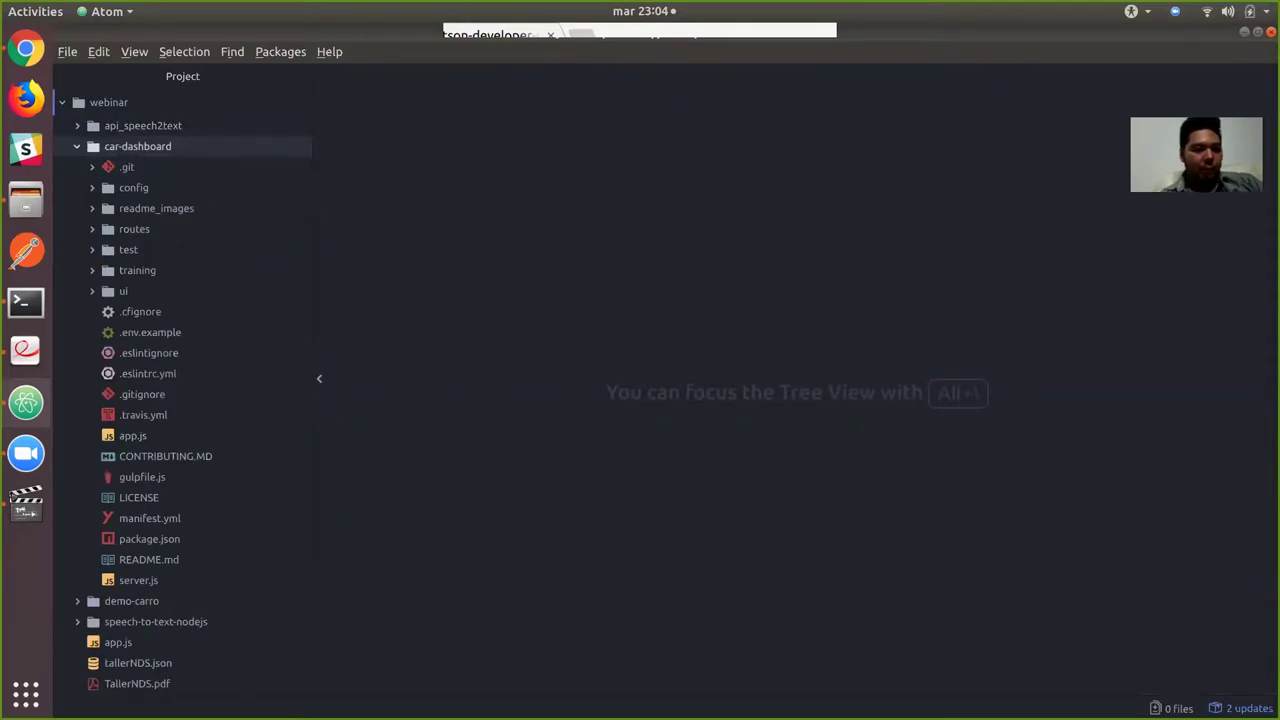
pyautogui.click(150, 332)
pyautogui.rightClick(150, 332)
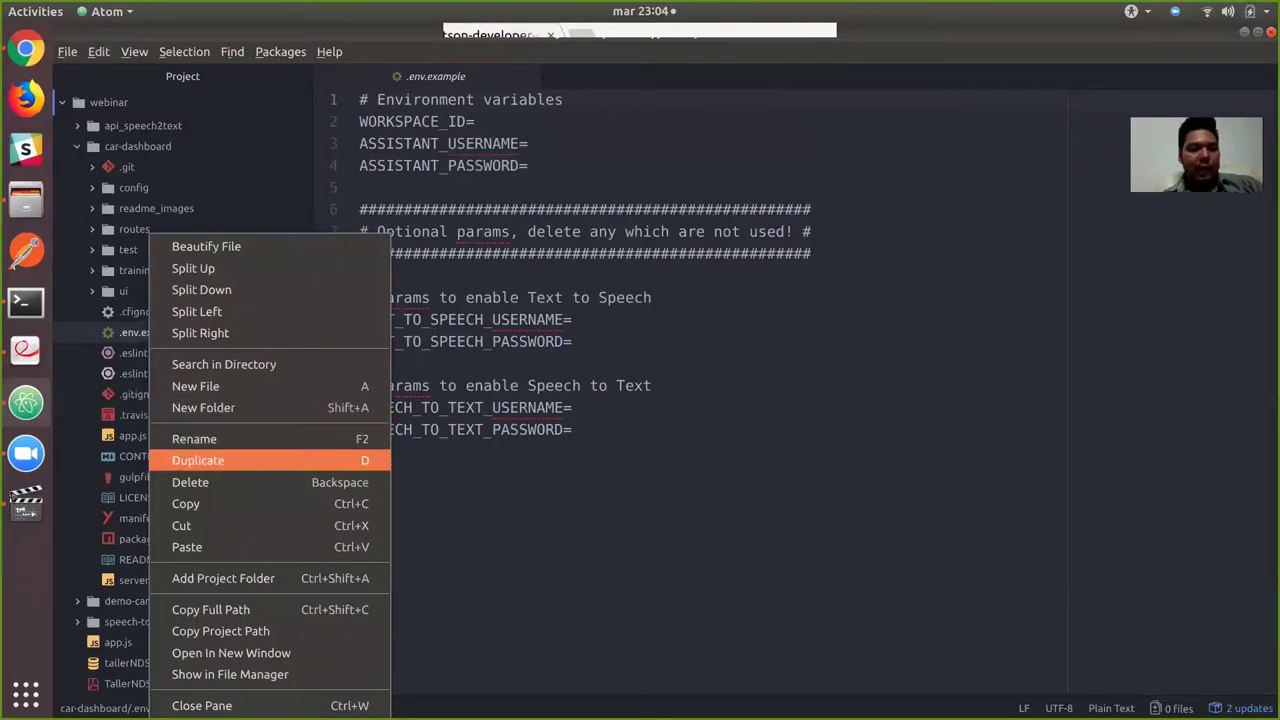
pyautogui.click(198, 460)
pyautogui.click(609, 146)
pyautogui.press('BackSpace')
pyautogui.press('BackSpace')
pyautogui.press('BackSpace')
pyautogui.press('BackSpace')
pyautogui.press('BackSpace')
pyautogui.press('BackSpace')
pyautogui.press('BackSpace')
pyautogui.press('BackSpace')
pyautogui.press('Return')
pyautogui.moveTo(572, 429); pyautogui.dragTo(359, 297)
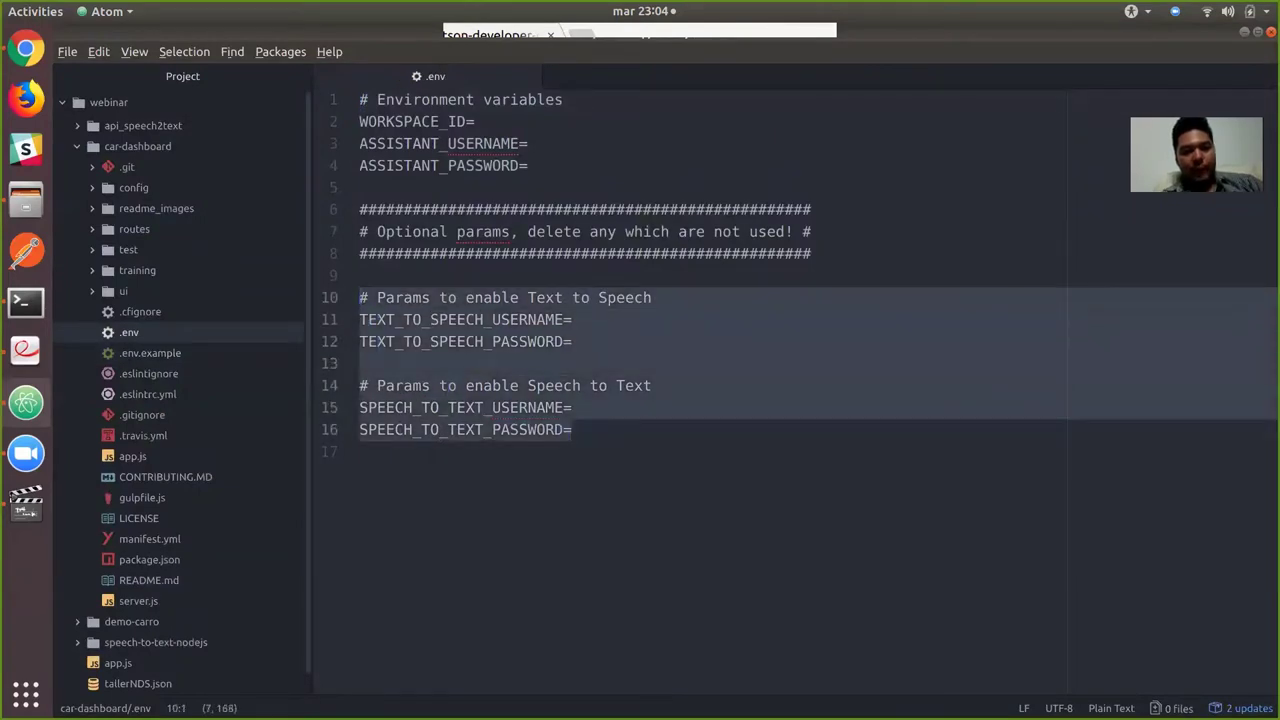
pyautogui.hotkey('ctrl', 'v')
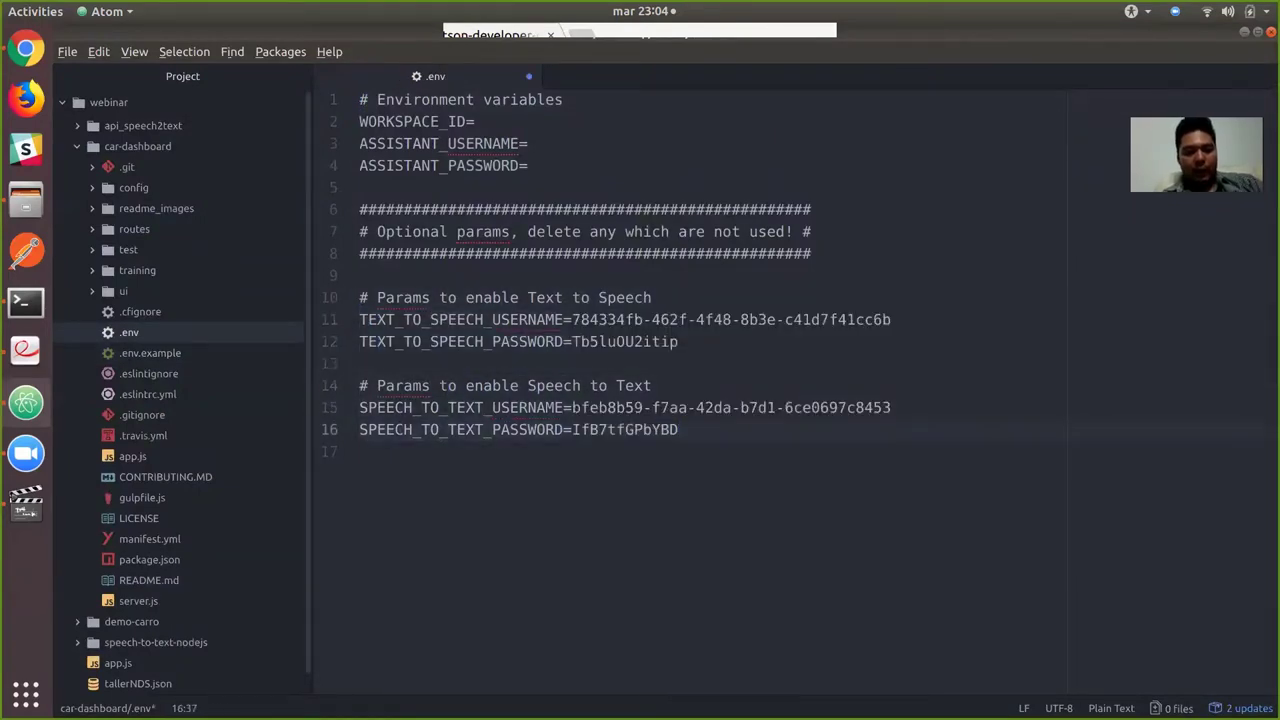
# Paste the Watson Assistant workspace ID after WORKSPACE_ID= in the .env file.
pyautogui.click(476, 121)
pyautogui.hotkey('alt', 'Tab')
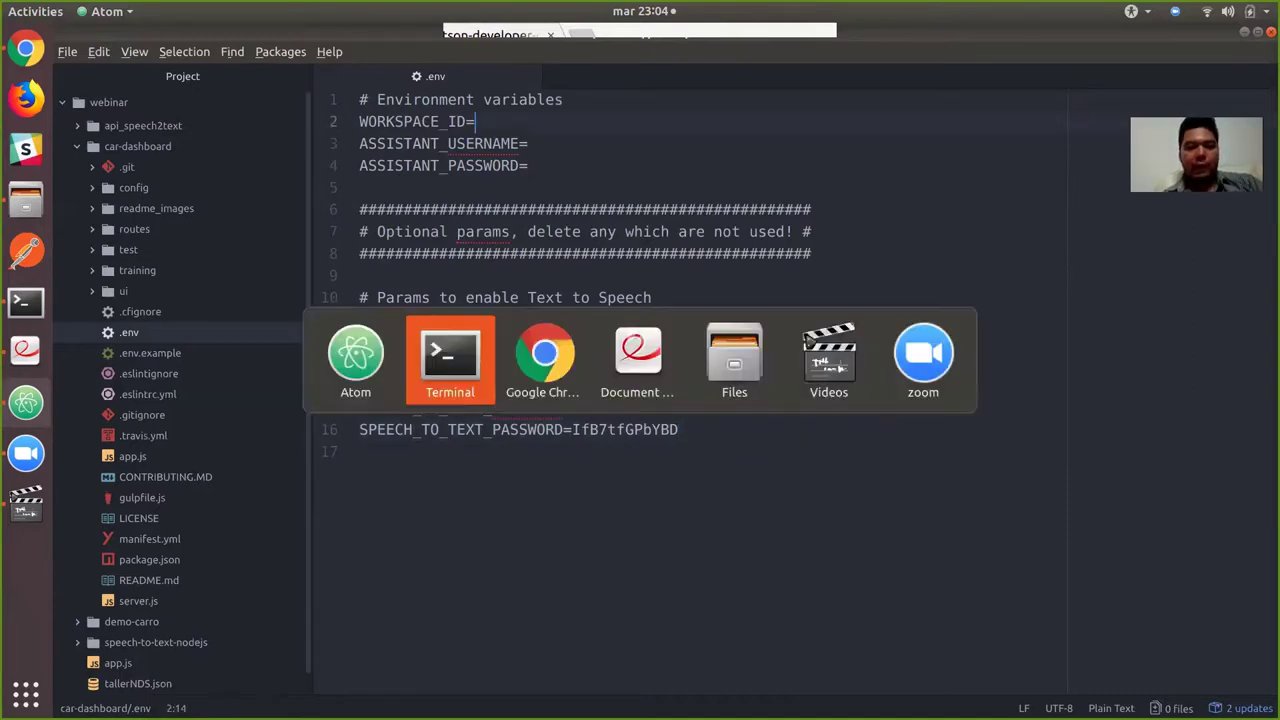
pyautogui.hotkey('alt', 'Tab')
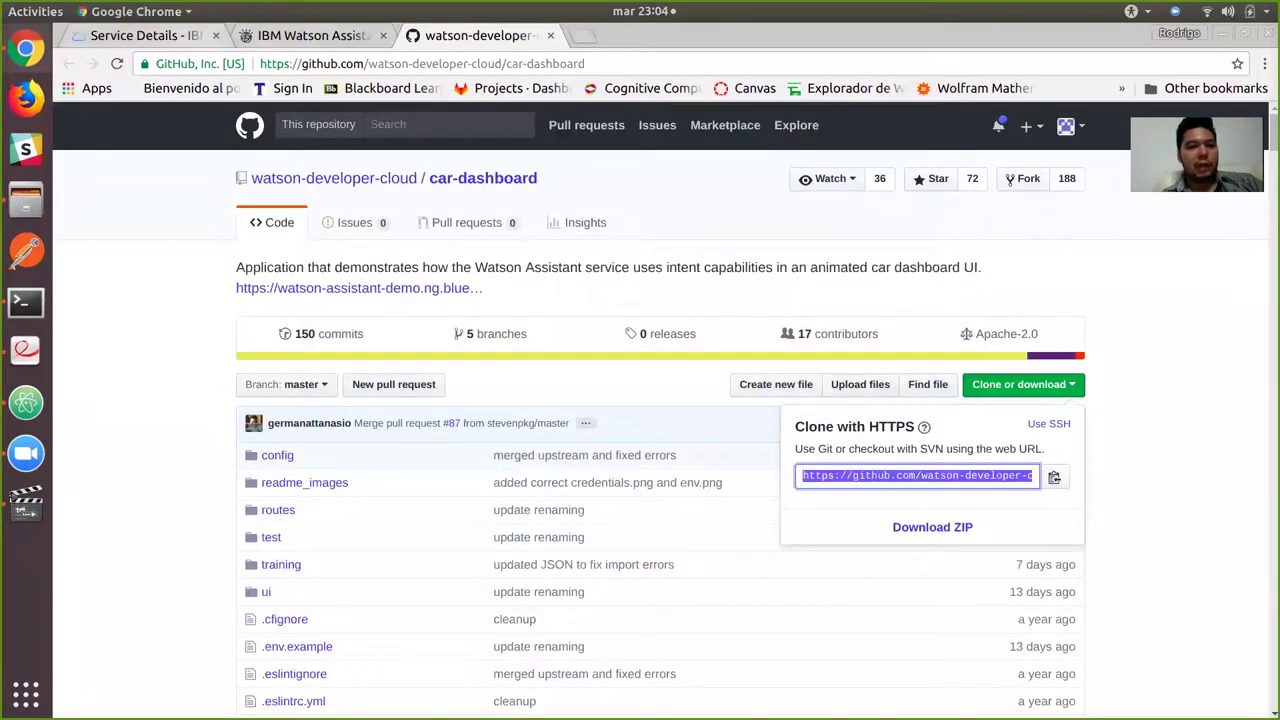
pyautogui.hotkey('ctrl', 'pageup')
pyautogui.moveTo(416, 394); pyautogui.dragTo(318, 373)
pyautogui.hotkey('ctrl', 'c')
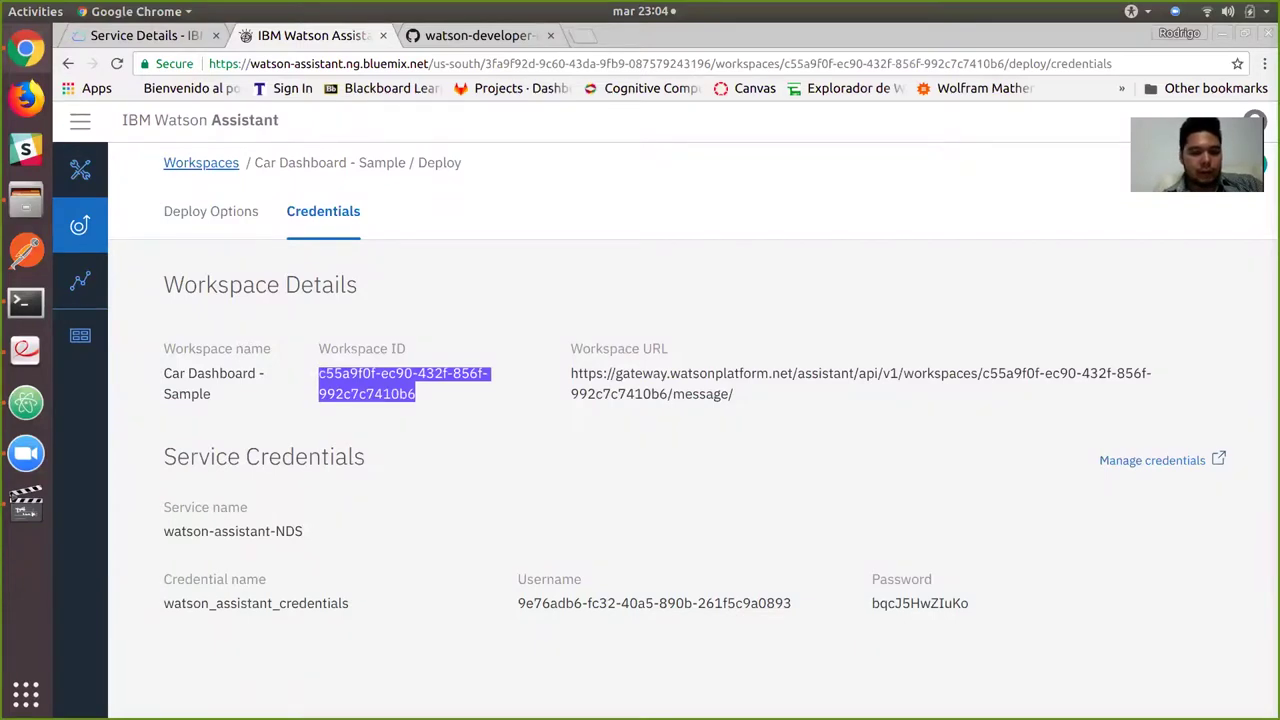
pyautogui.hotkey('alt', 'Tab')
pyautogui.hotkey('ctrl', 'v')
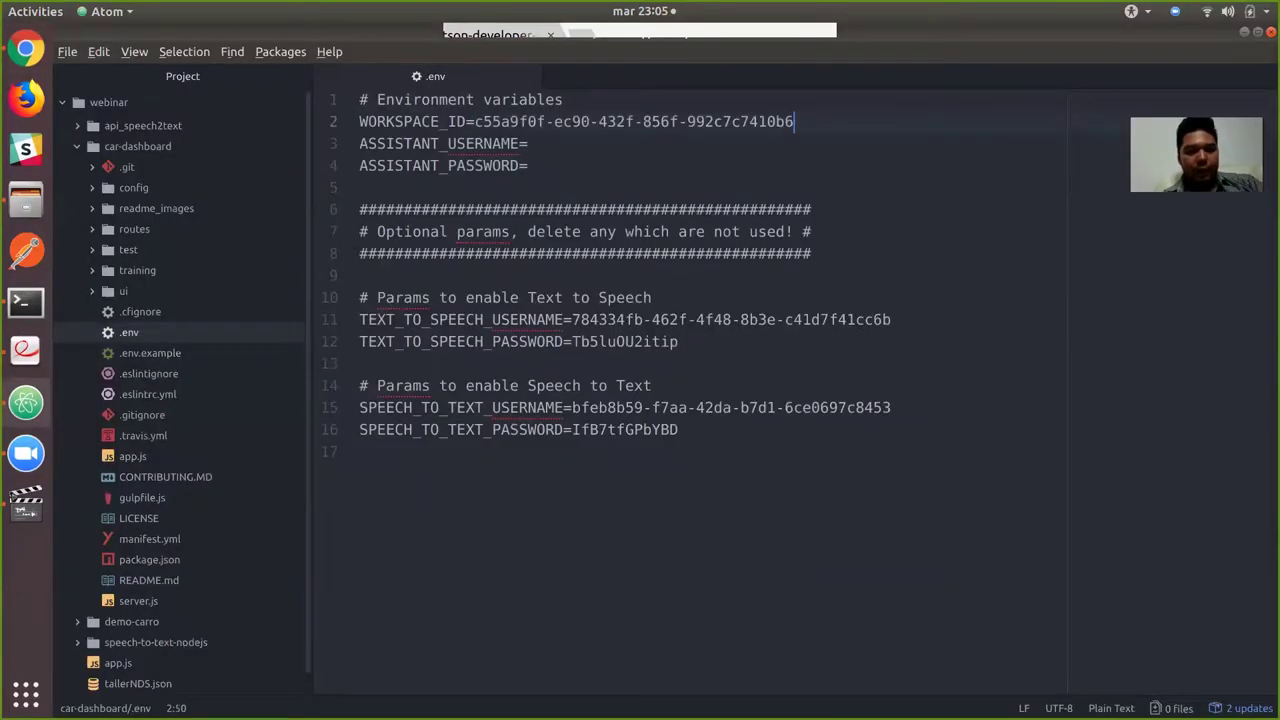
# Fill in ASSISTANT_USERNAME with the service username from the credentials page.
pyautogui.hotkey('alt', 'Tab')
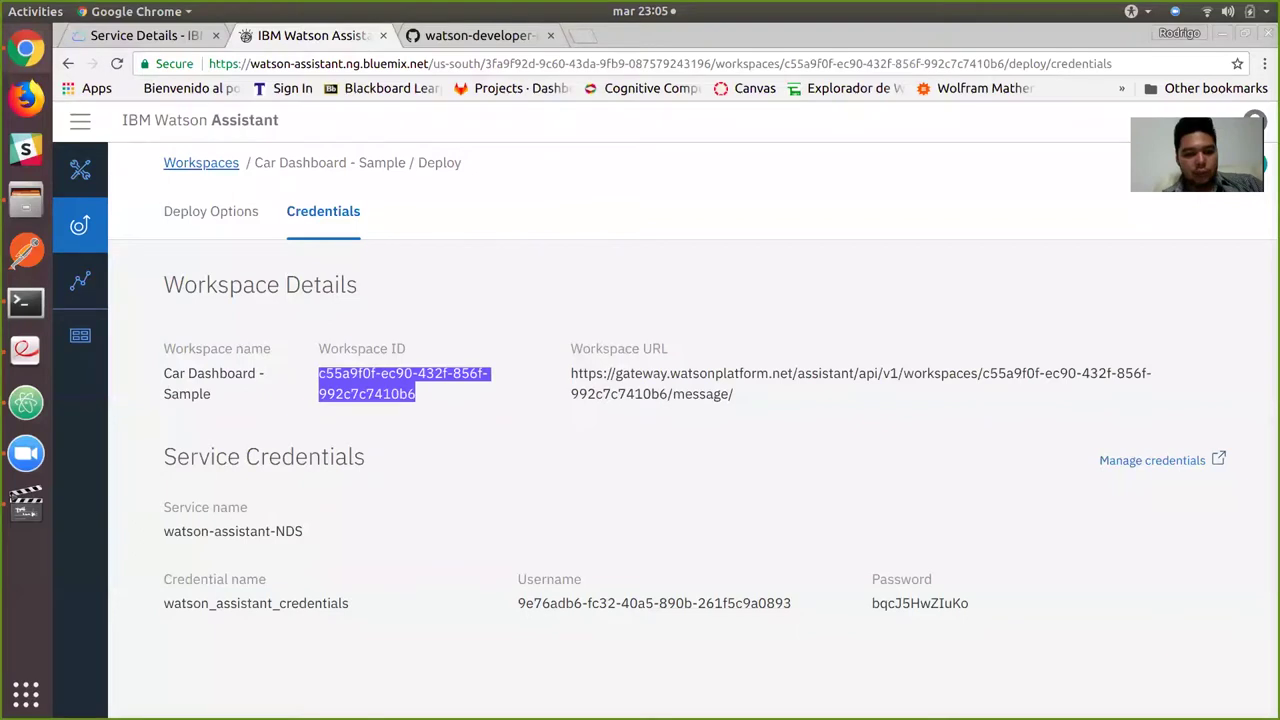
pyautogui.moveTo(791, 603); pyautogui.dragTo(518, 603)
pyautogui.hotkey('ctrl', 'c')
pyautogui.hotkey('alt', 'Tab')
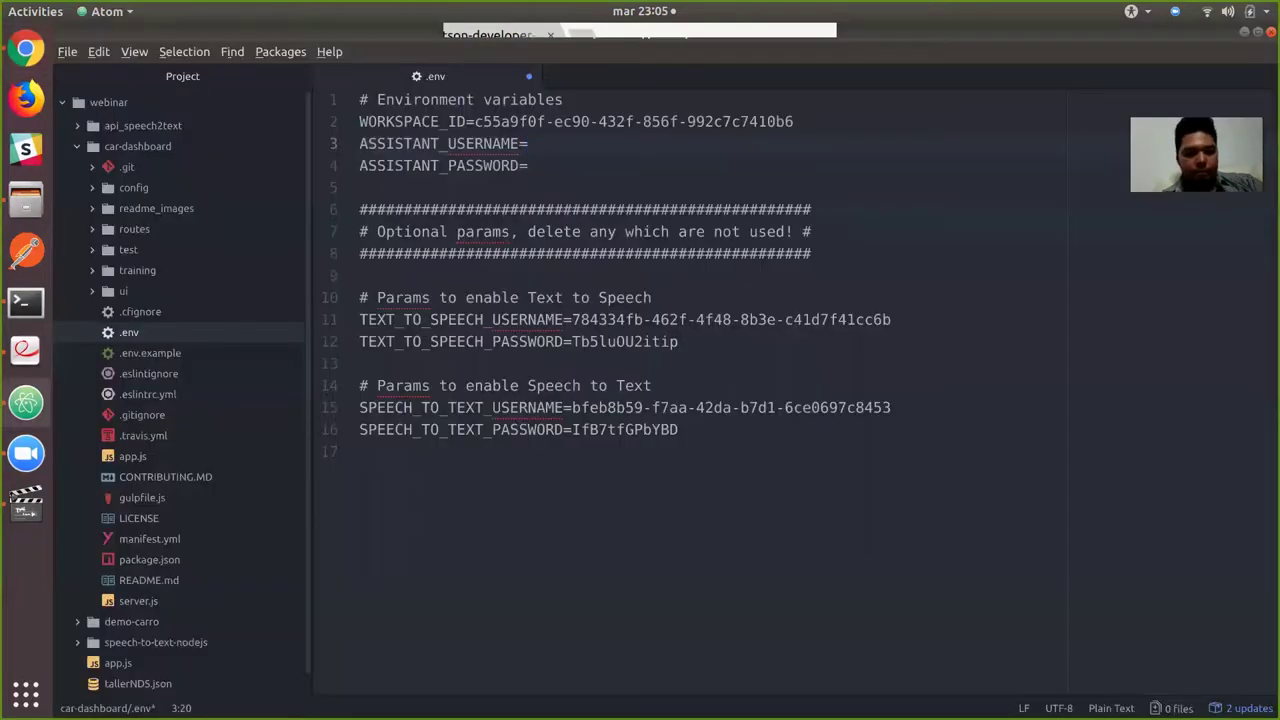
pyautogui.hotkey('ctrl', 'v')
pyautogui.press('Return')
pyautogui.press('Return')
pyautogui.press('Delete')
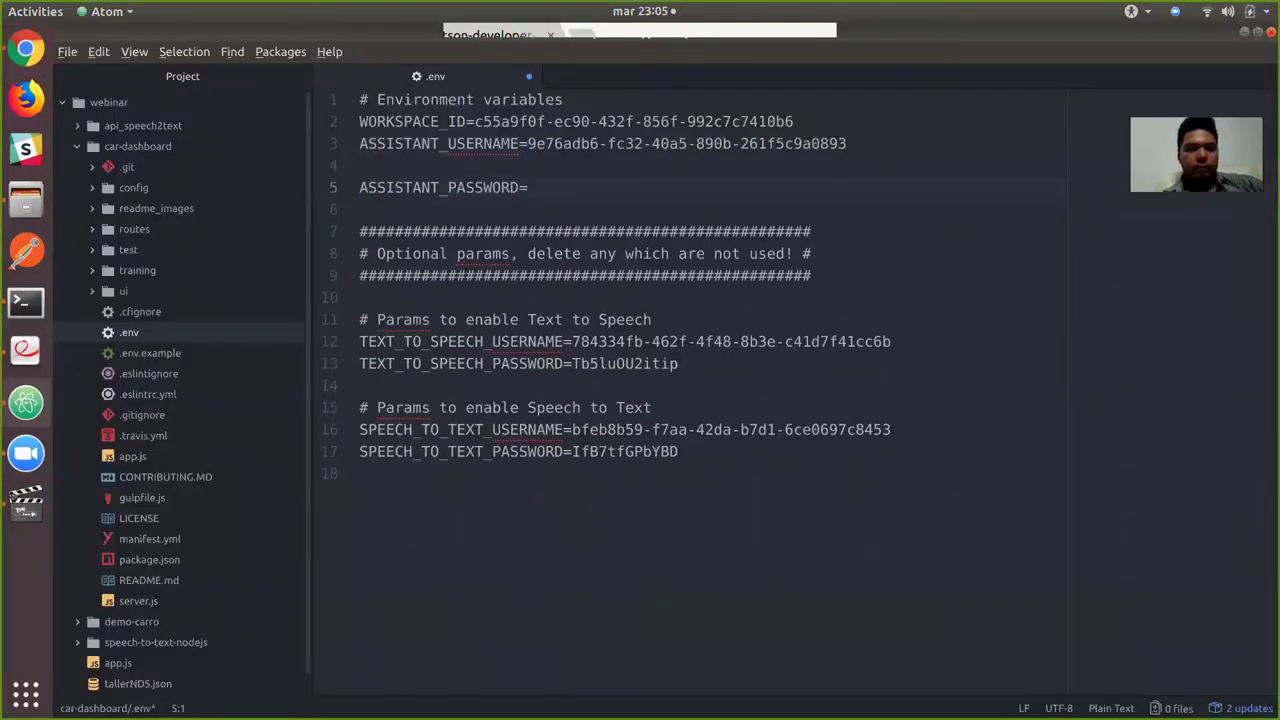
pyautogui.press('BackSpace')
# Fill in ASSISTANT_PASSWORD with the service password, tidy the blank lines and save .env.
pyautogui.hotkey('alt', 'Tab')
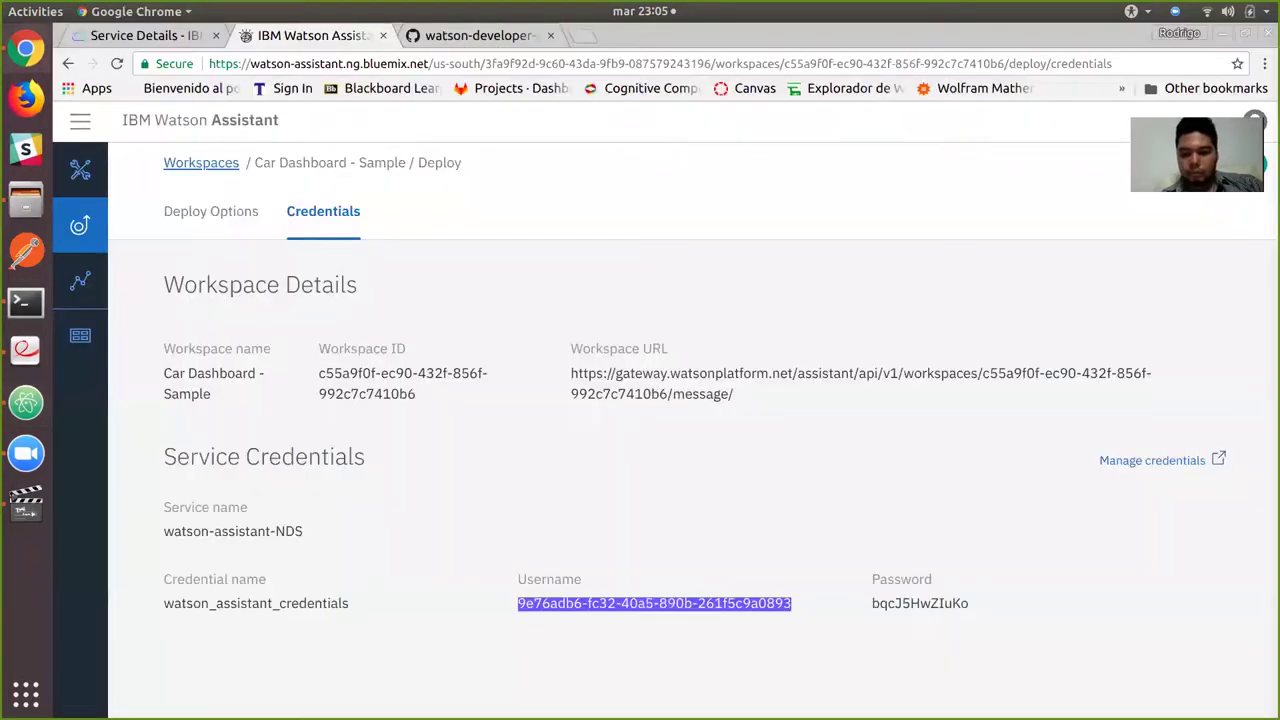
pyautogui.moveTo(872, 603); pyautogui.dragTo(969, 603)
pyautogui.hotkey('ctrl', 'c')
pyautogui.hotkey('alt', 'Tab')
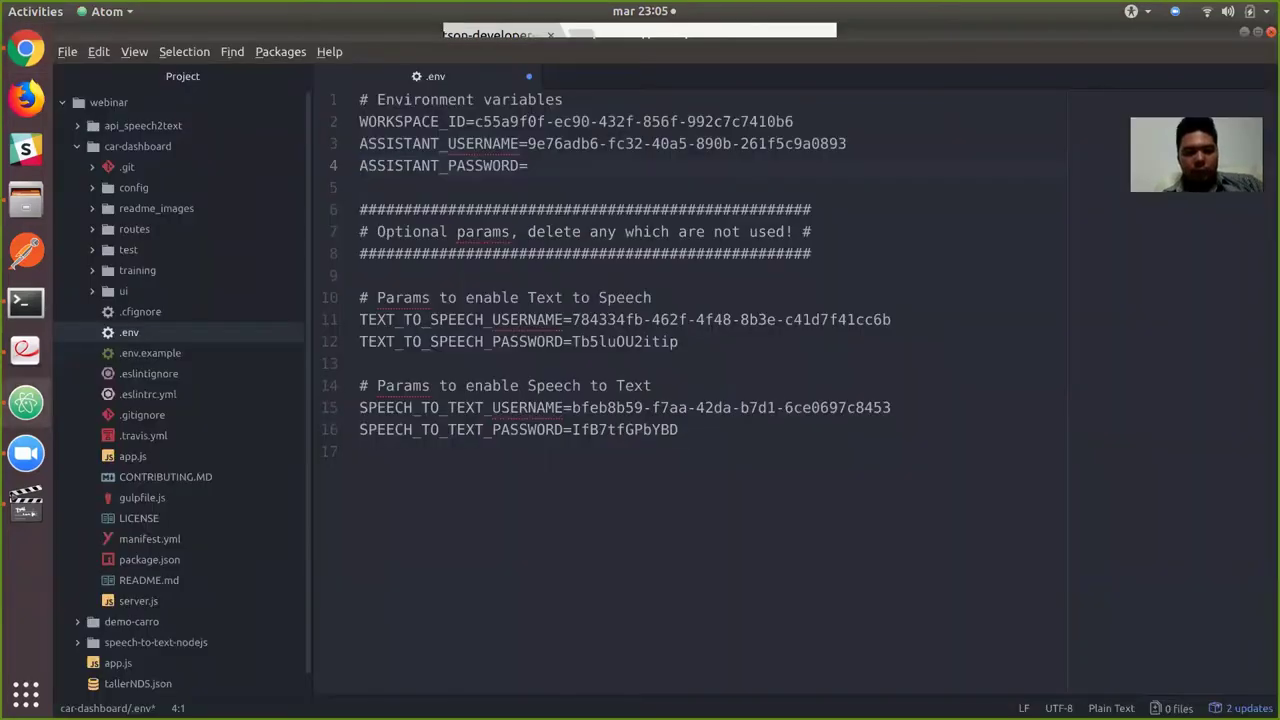
pyautogui.press('End')
pyautogui.hotkey('ctrl', 'v')
pyautogui.press('Return')
pyautogui.press('Return')
pyautogui.press('BackSpace')
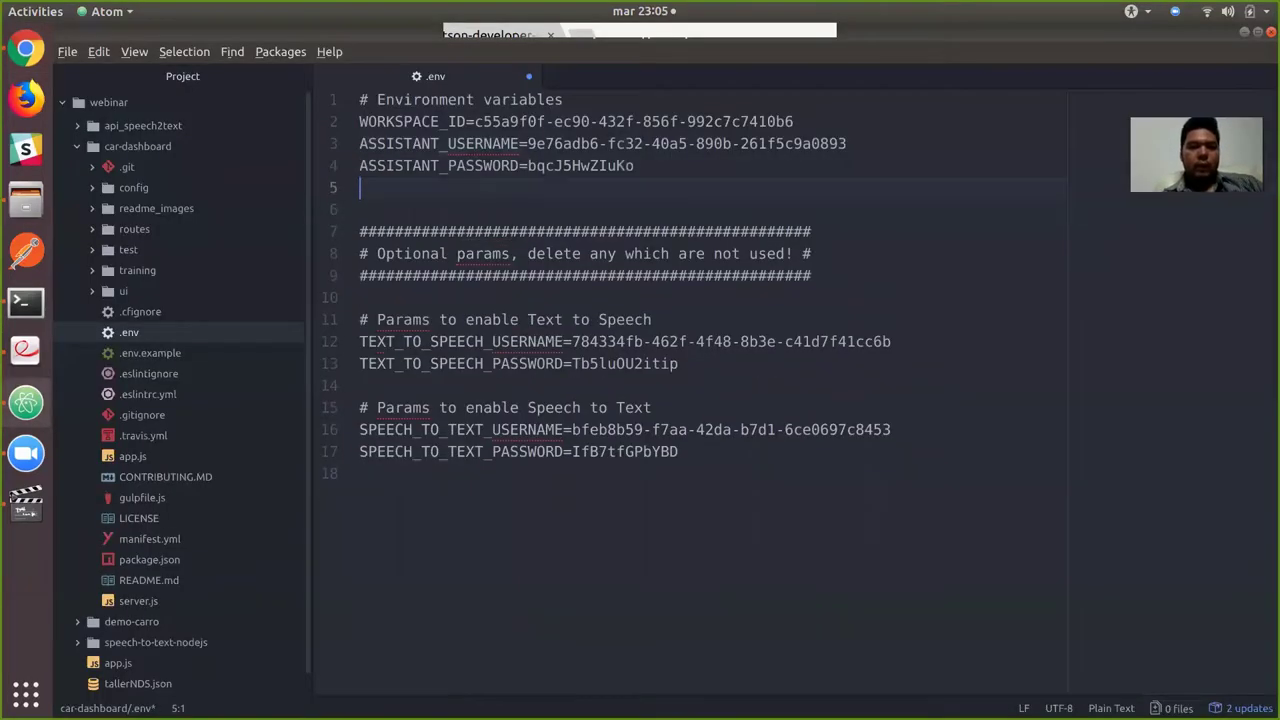
pyautogui.press('Delete')
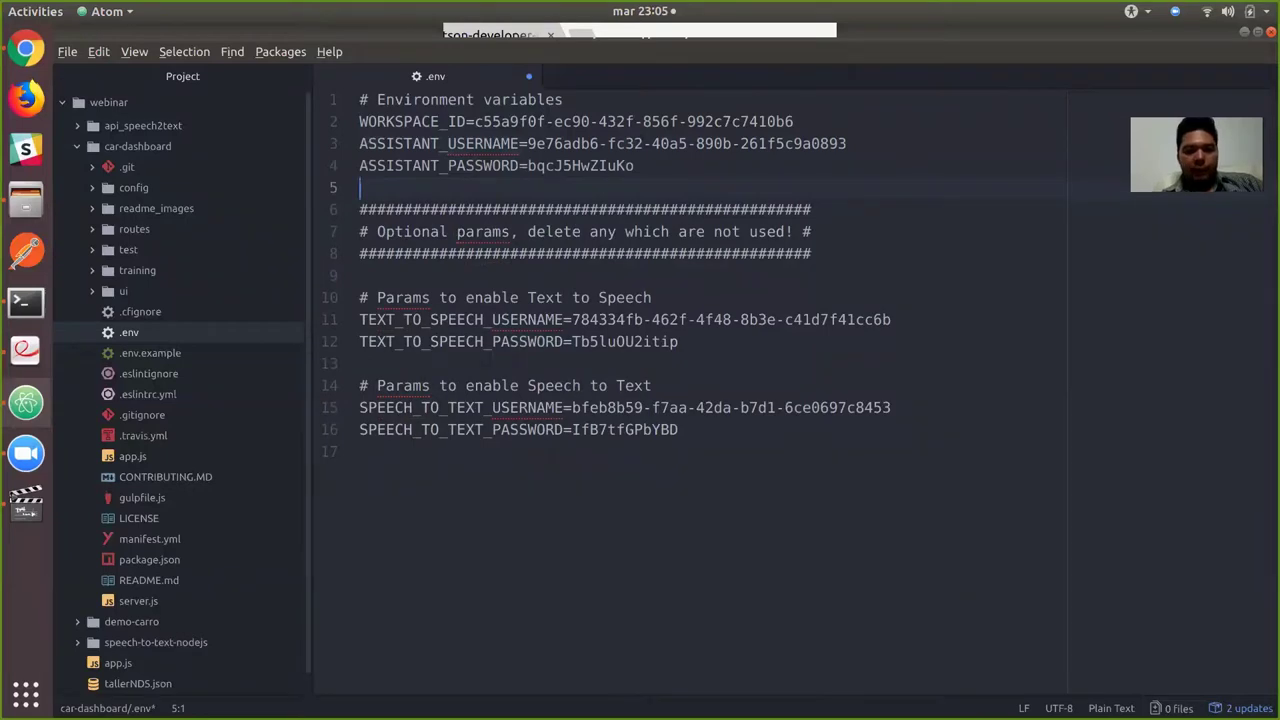
pyautogui.press('Return')
pyautogui.hotkey('ctrl', 's')
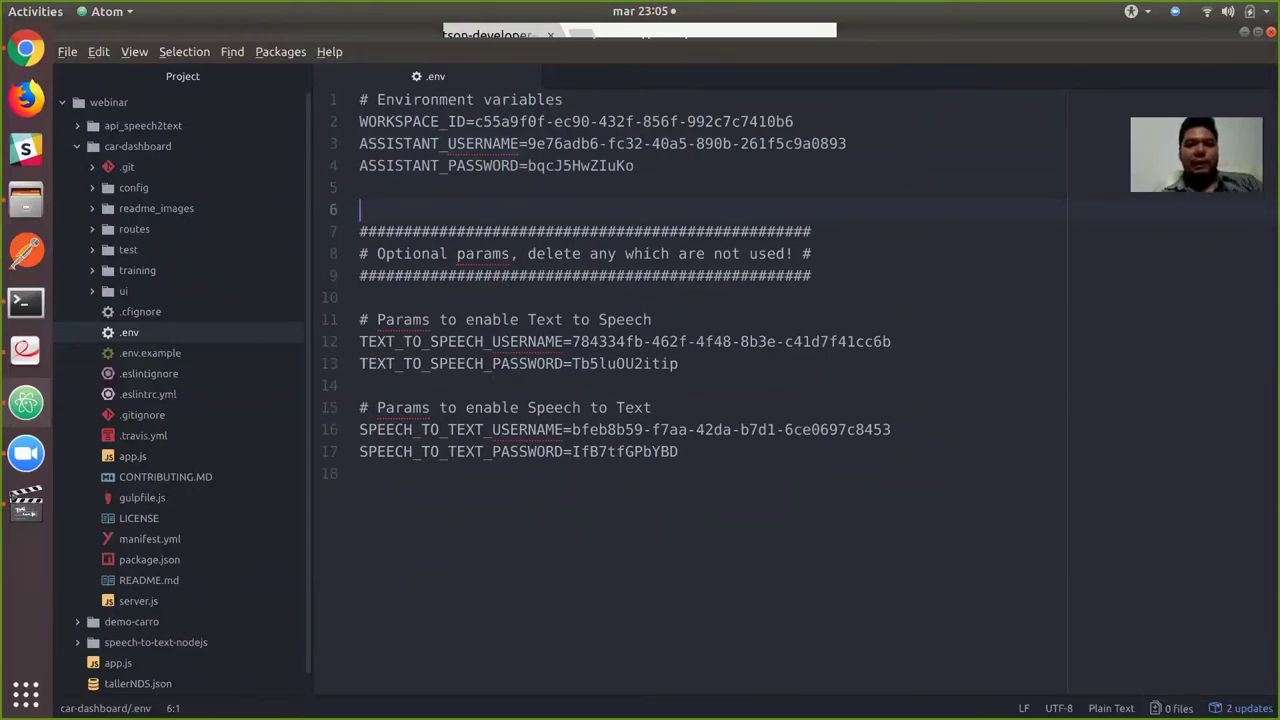
# Review the workspace, Text to Speech and Speech to Text credential lines in .env.
pyautogui.moveTo(634, 165); pyautogui.dragTo(360, 99)
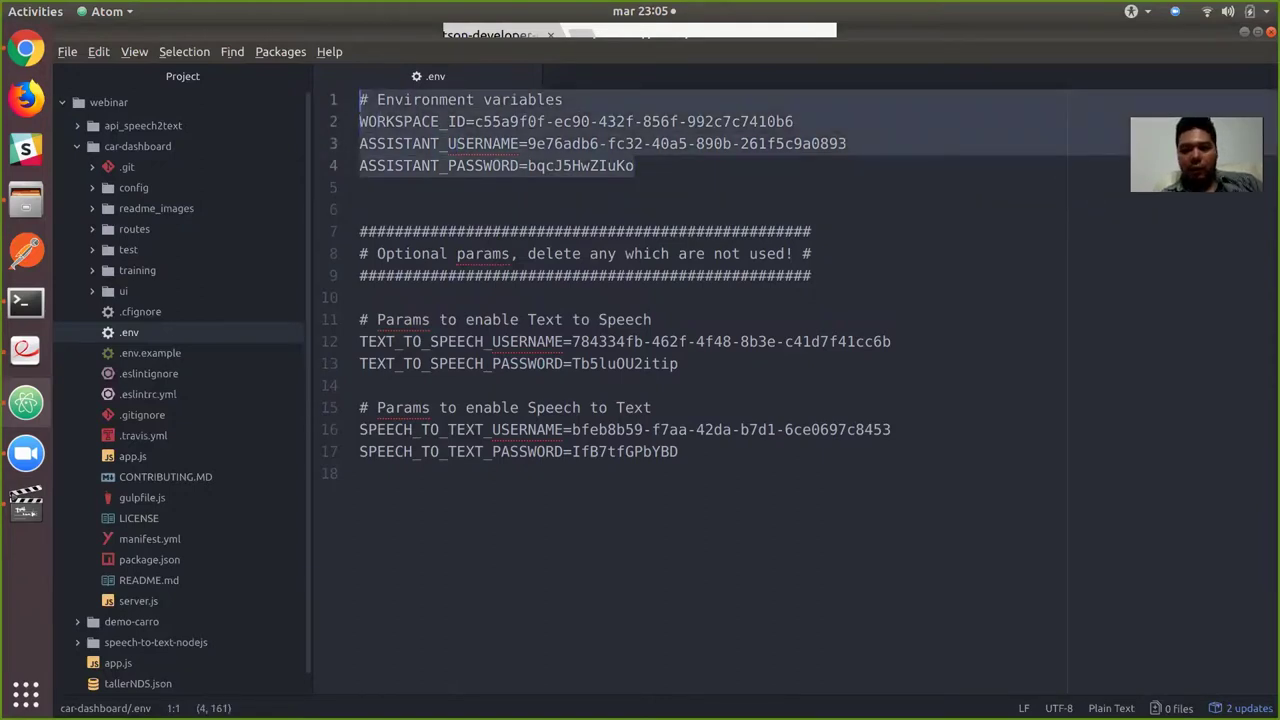
pyautogui.moveTo(678, 363); pyautogui.dragTo(359, 319)
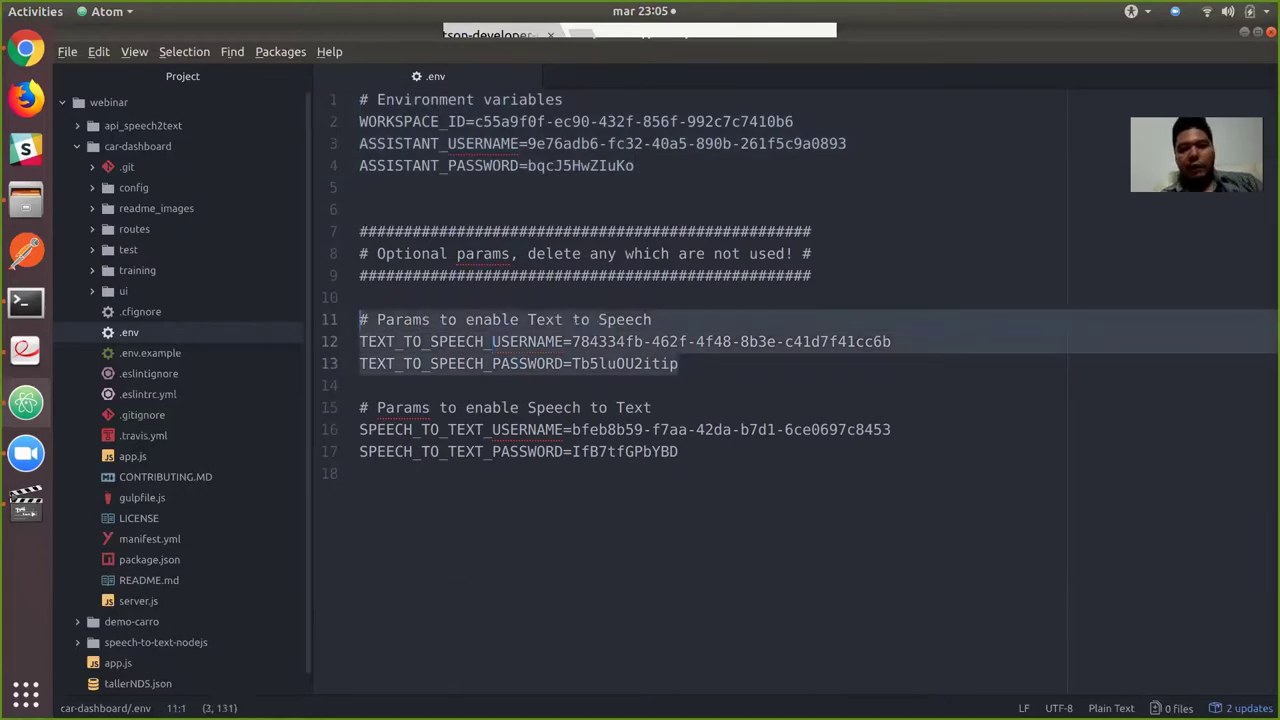
pyautogui.moveTo(678, 451); pyautogui.dragTo(359, 407)
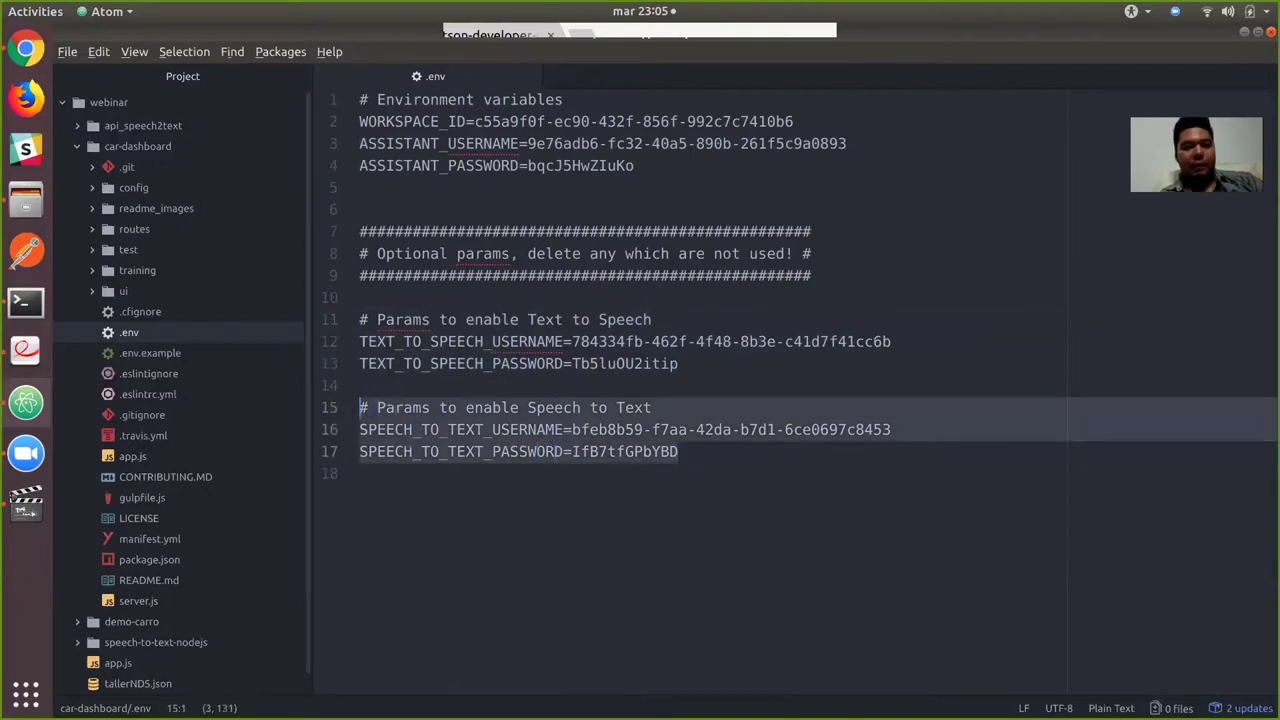
pyautogui.click(359, 473)
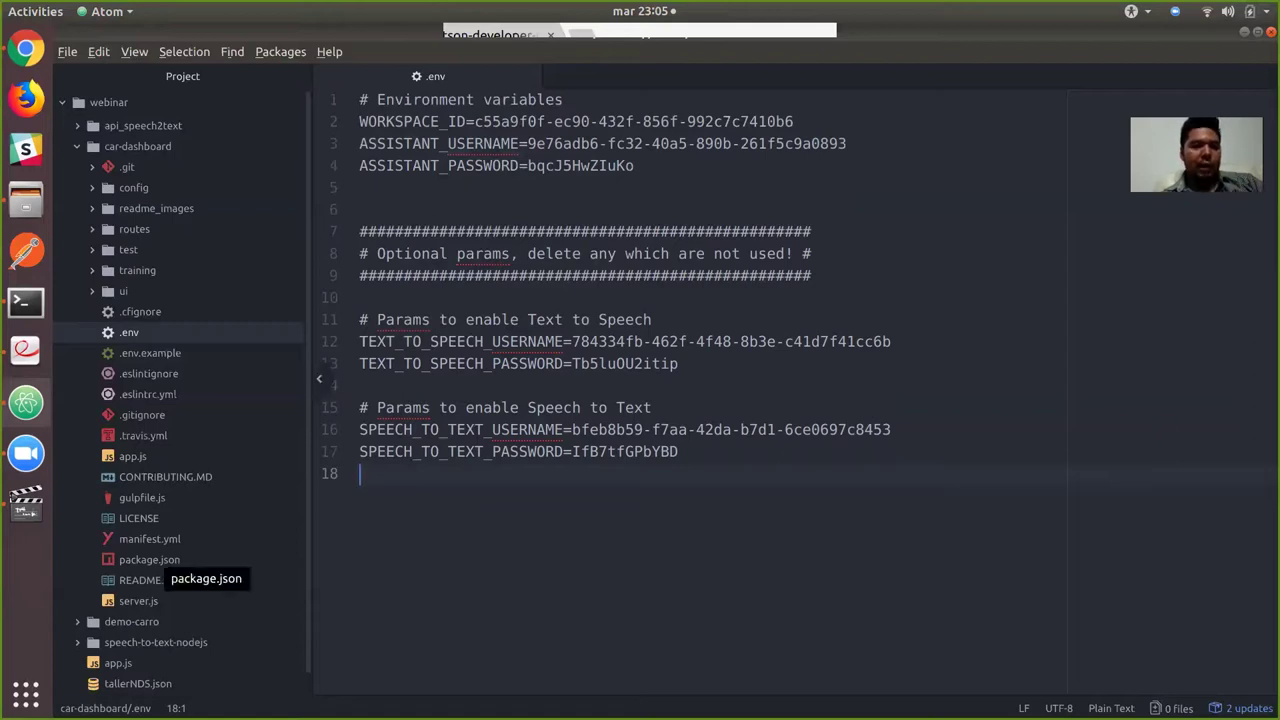
# Delete the scripts block (lines 5–15) from car-dashboard's package.json and save it.
pyautogui.click(150, 560)
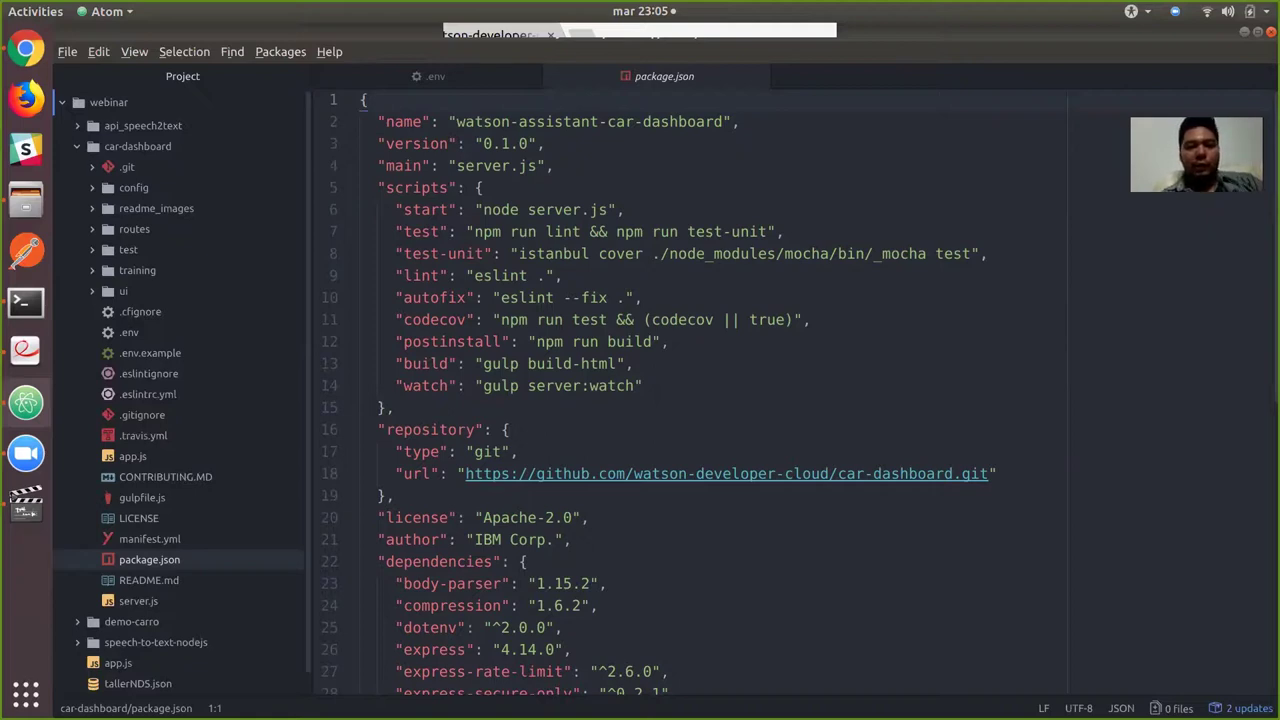
pyautogui.moveTo(552, 165); pyautogui.dragTo(395, 407)
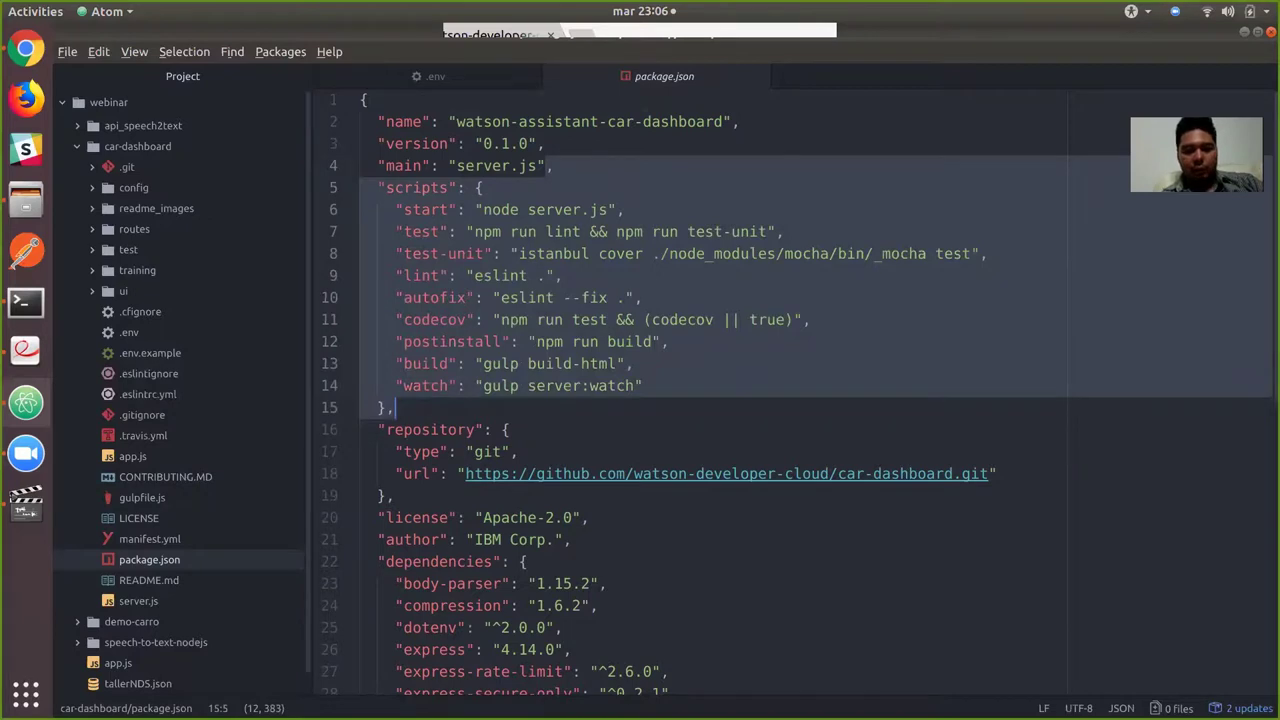
pyautogui.press('BackSpace')
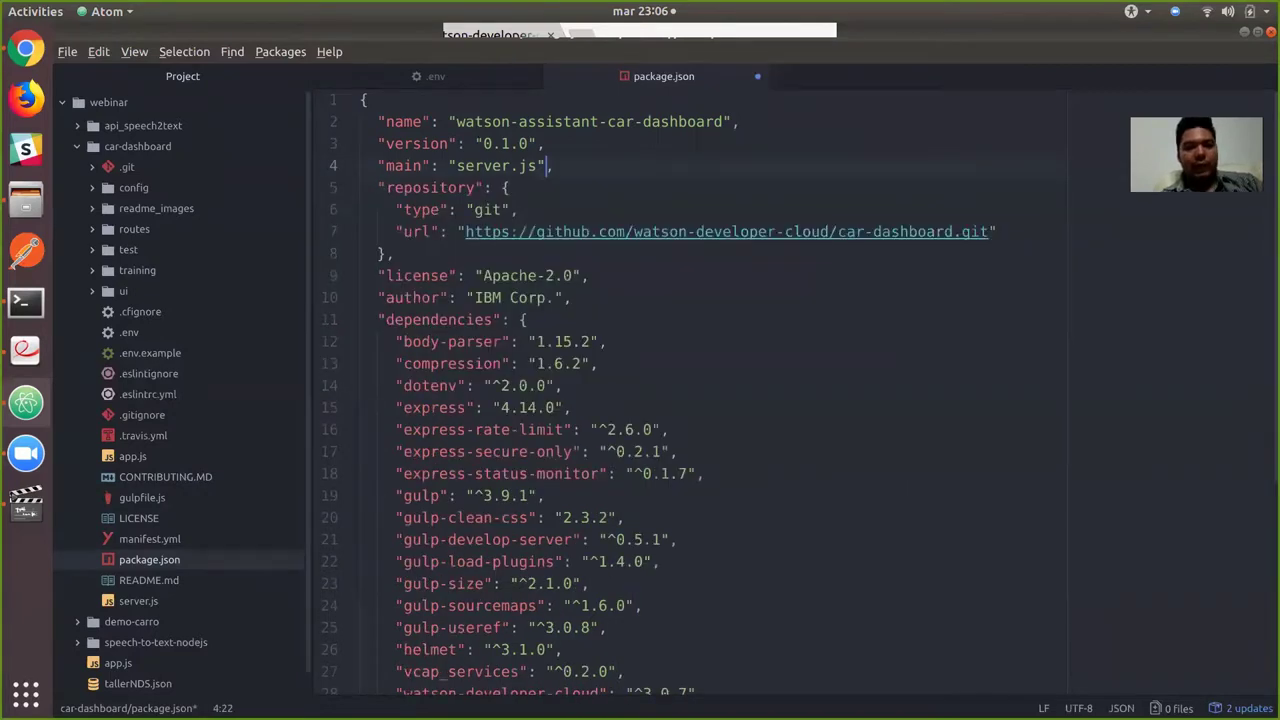
pyautogui.hotkey('ctrl', 's')
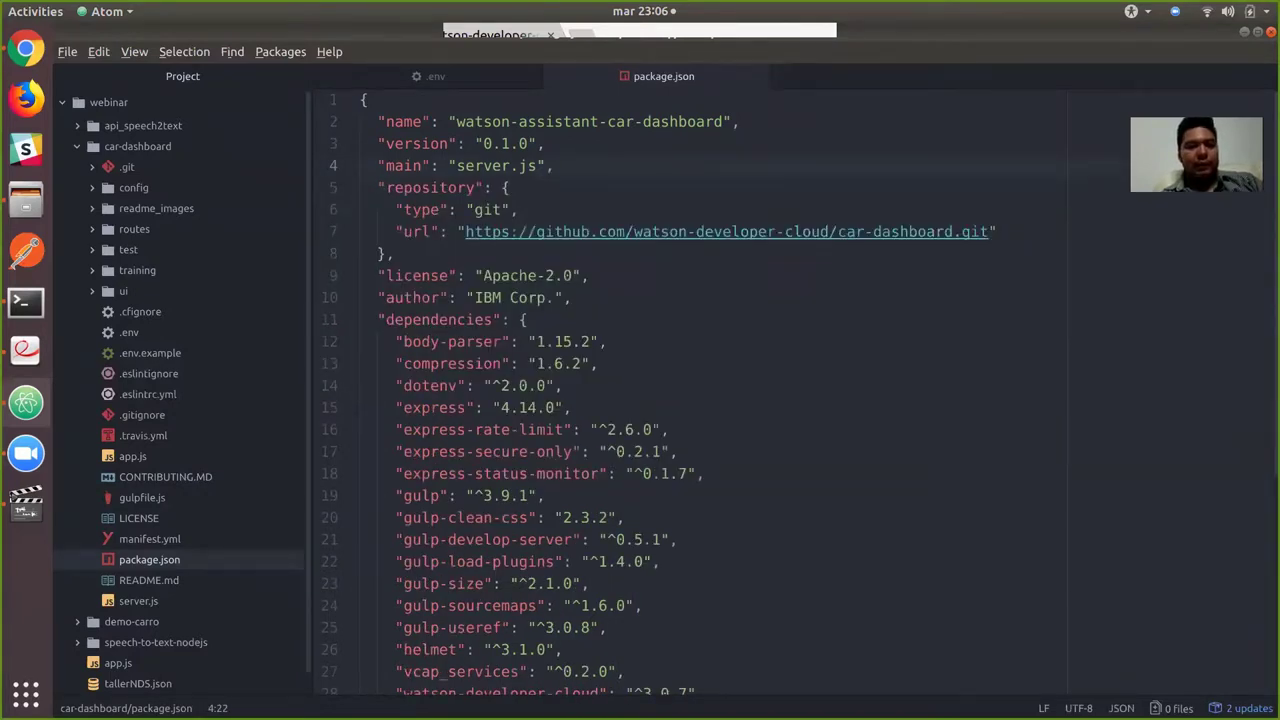
# Check the 'Modificar package.json' example on page 4 of the TallerNDS.pdf guide.
pyautogui.hotkey('alt', 'Tab')
pyautogui.hotkey('alt', 'Tab')
pyautogui.hotkey('alt', 'Tab')
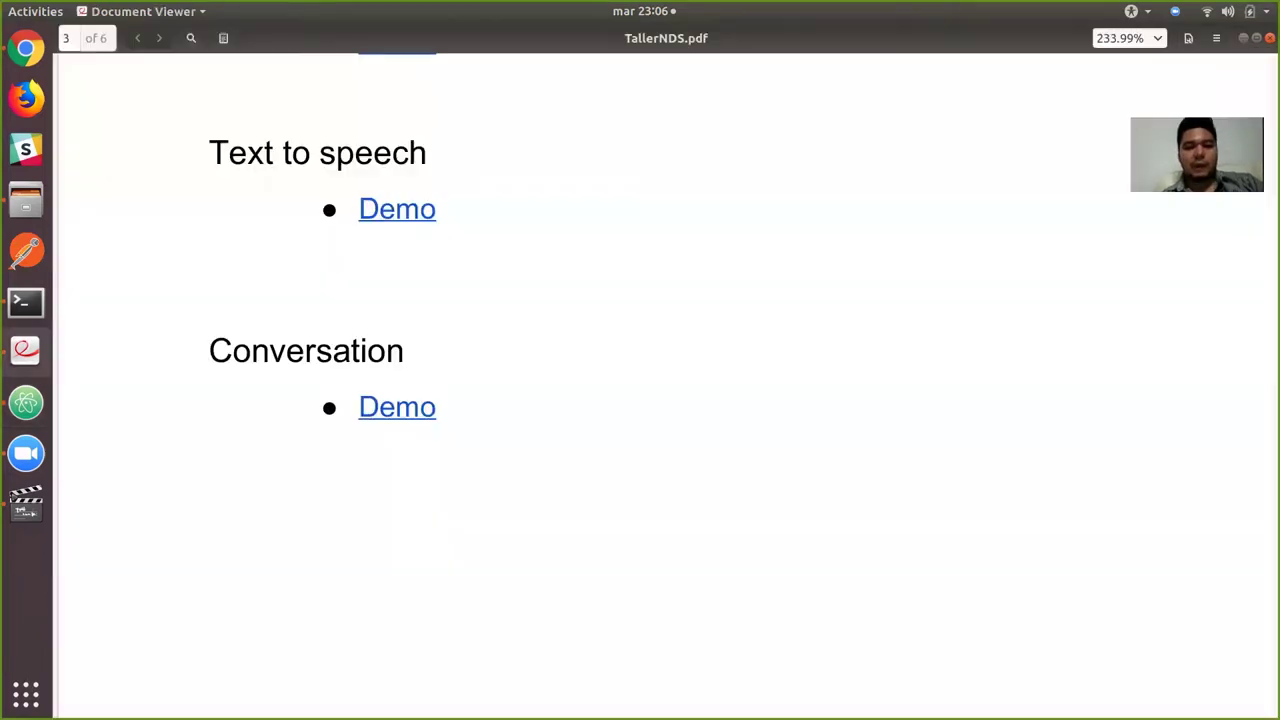
pyautogui.scroll(-10, 655, 400)
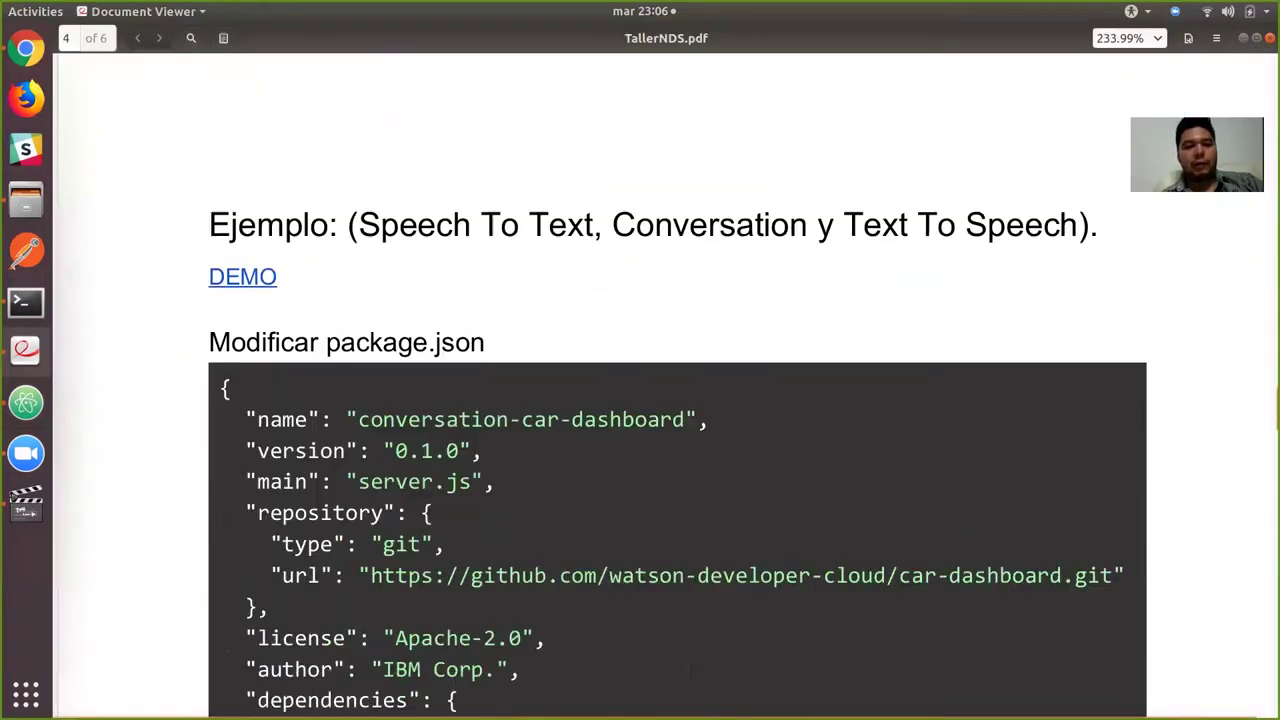
pyautogui.scroll(-1, 655, 400)
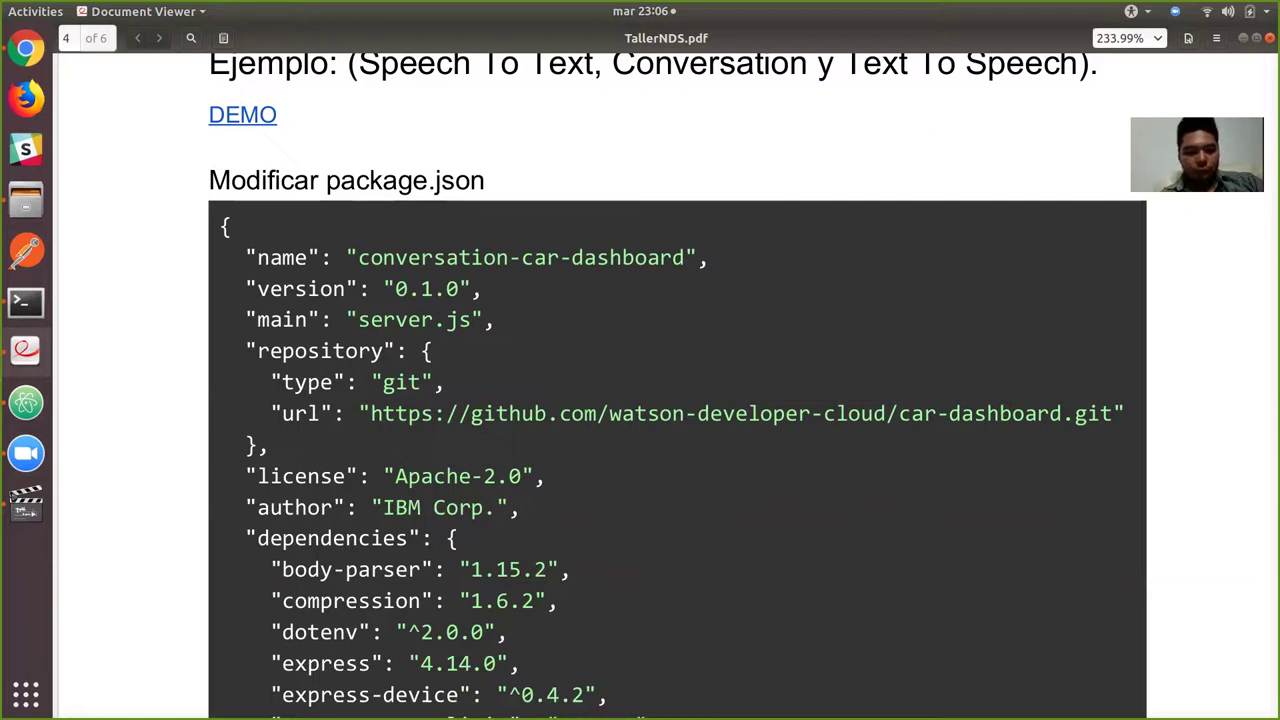
pyautogui.hotkey('alt', 'Tab')
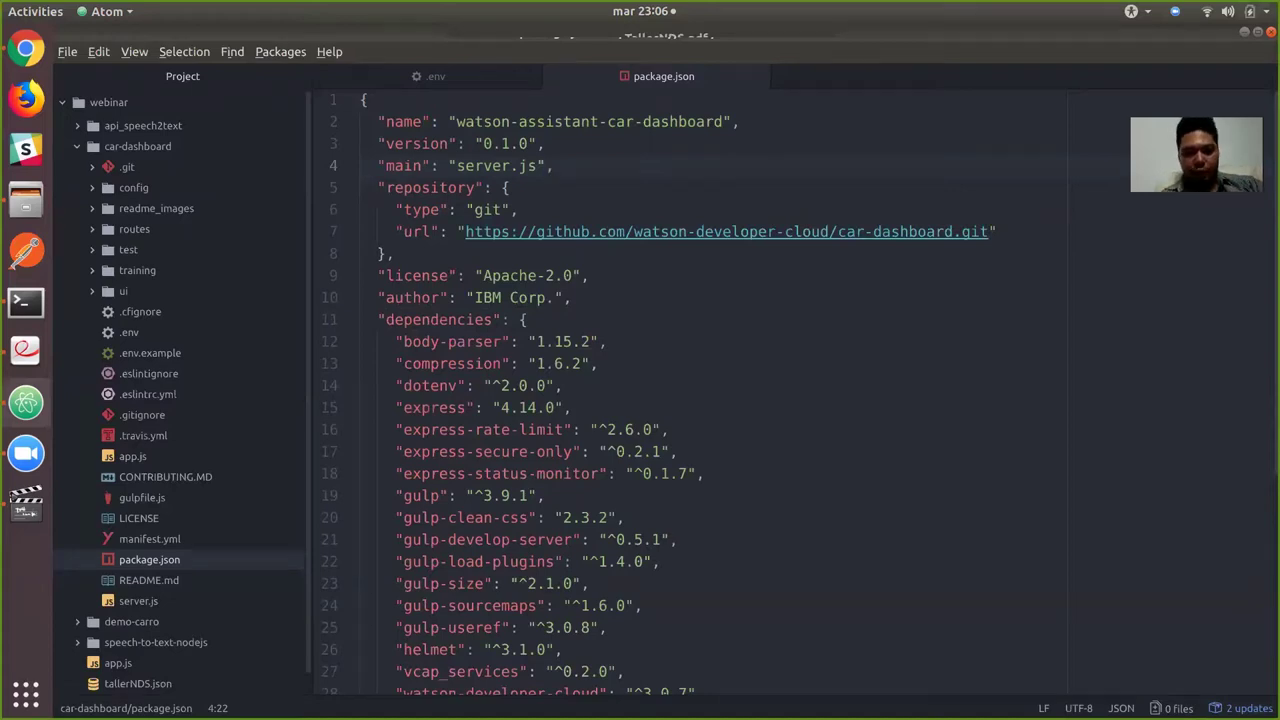
pyautogui.hotkey('alt', 'Tab')
pyautogui.hotkey('alt', 'Tab')
pyautogui.hotkey('alt', 'Tab')
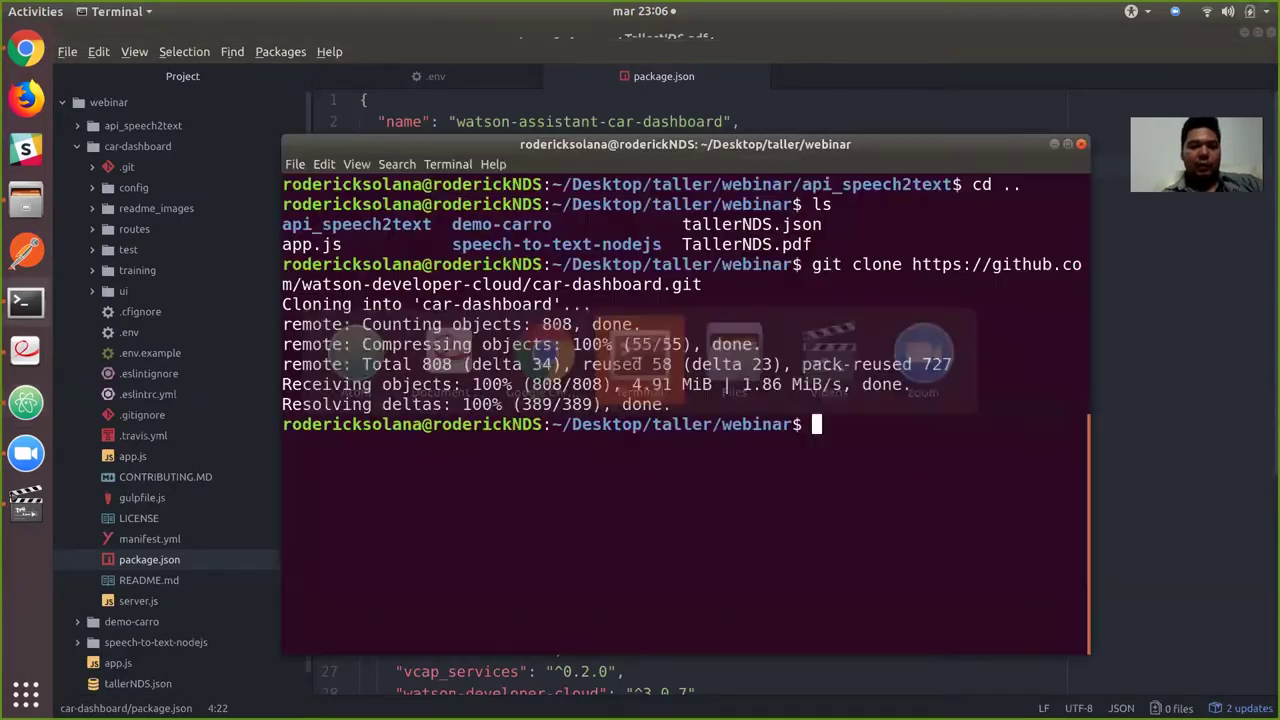
# Move into car-dashboard with cd and run npm install.
pyautogui.write('npm ins')
pyautogui.press('BackSpace')
pyautogui.press('BackSpace')
pyautogui.press('BackSpace')
pyautogui.press('BackSpace')
pyautogui.press('BackSpace')
pyautogui.press('BackSpace')
pyautogui.press('BackSpace')
pyautogui.write('cd car')
pyautogui.press('Tab')
pyautogui.press('Return')
pyautogui.write('npm in')
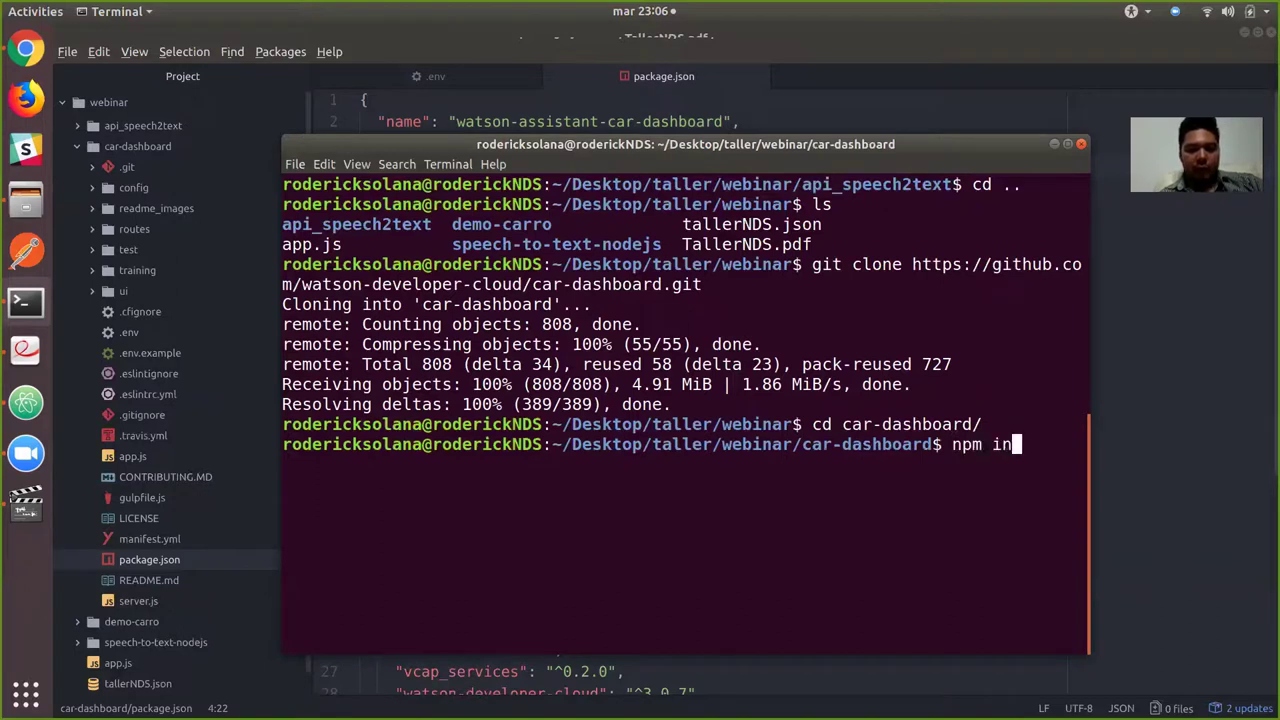
pyautogui.write('stall')
pyautogui.press('Return')
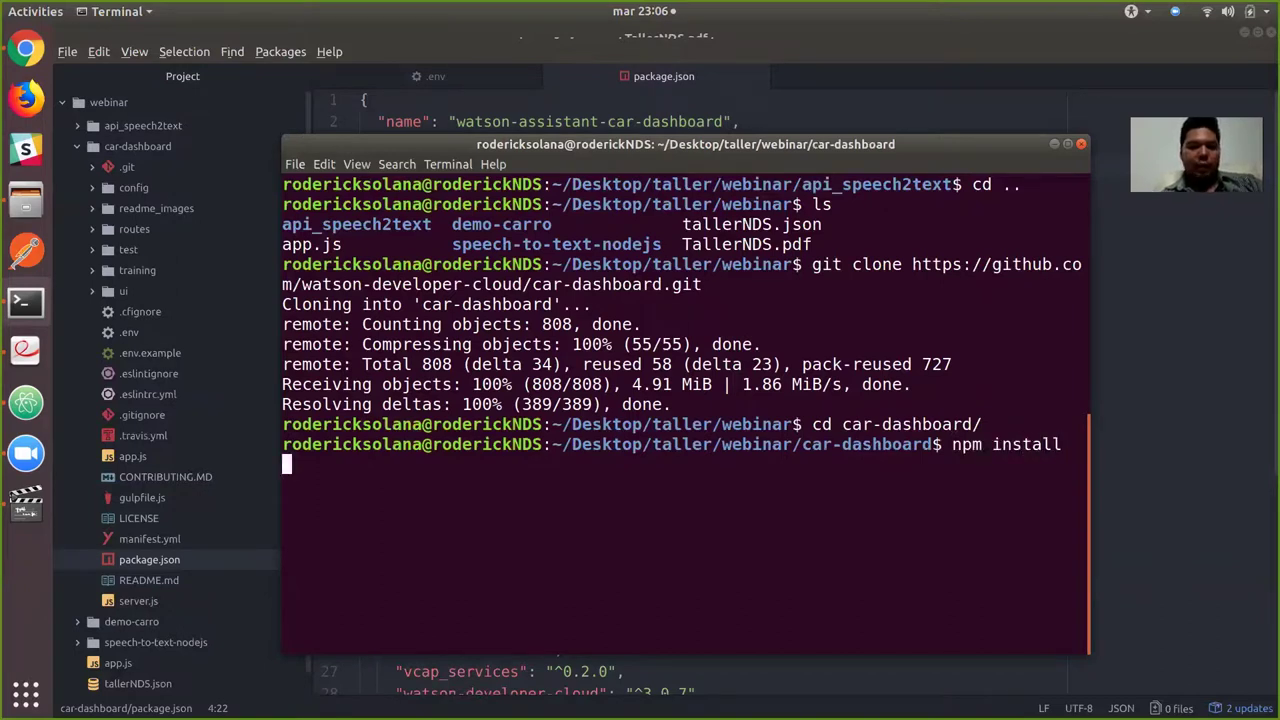
# Read the app.js section of the workshop PDF guide.
pyautogui.hotkey('alt', 'Tab')
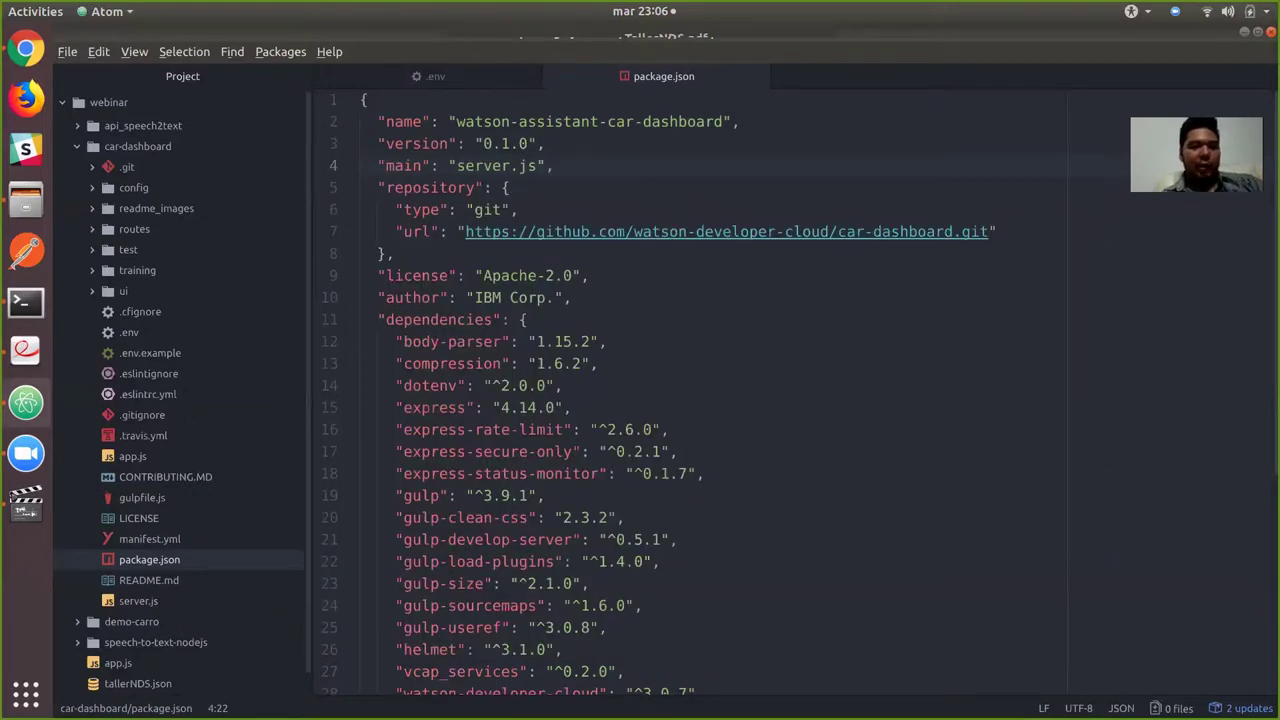
pyautogui.hotkey('alt', 'Tab')
pyautogui.hotkey('alt', 'Tab')
pyautogui.scroll(-15, 640, 400)
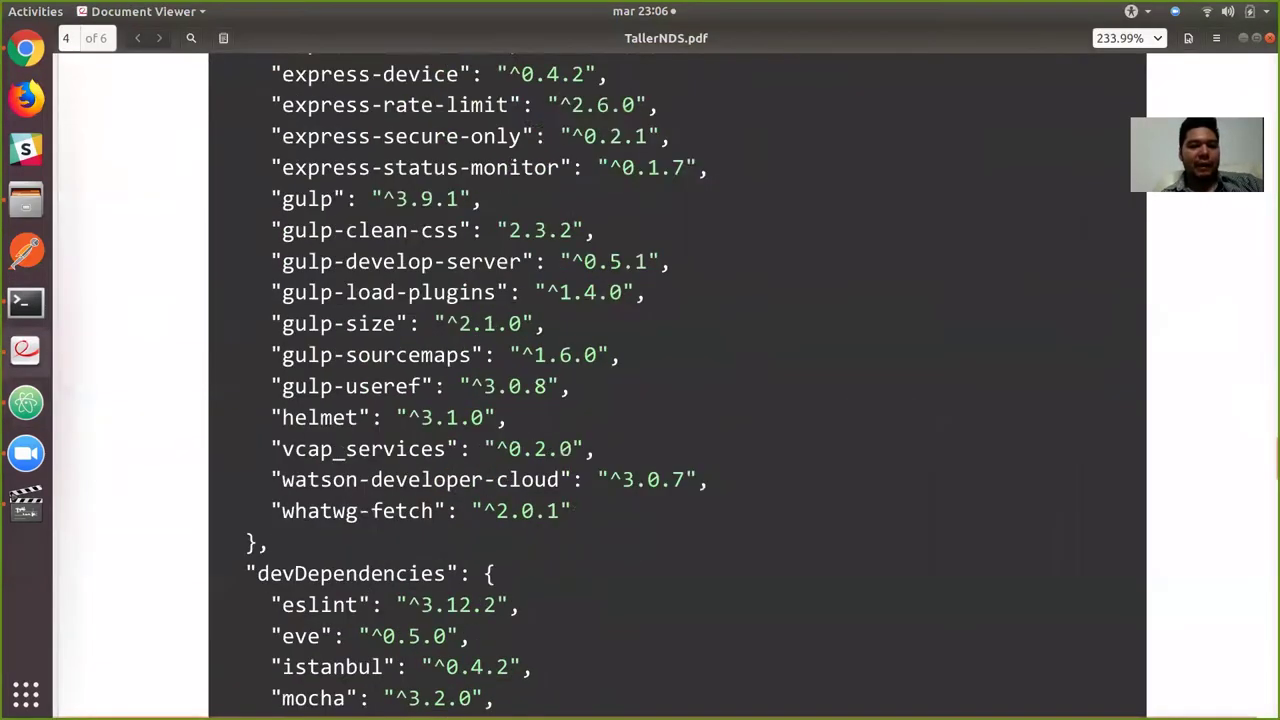
pyautogui.scroll(-6, 640, 400)
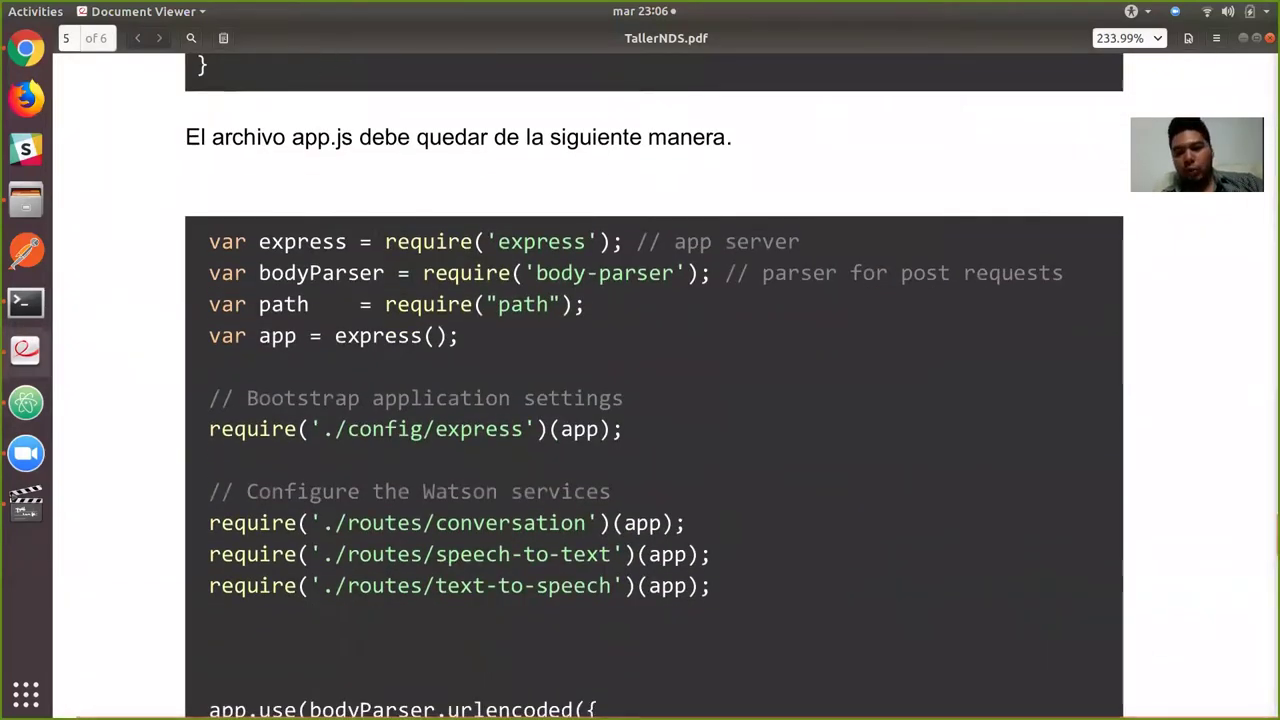
pyautogui.hotkey('alt', 'Tab')
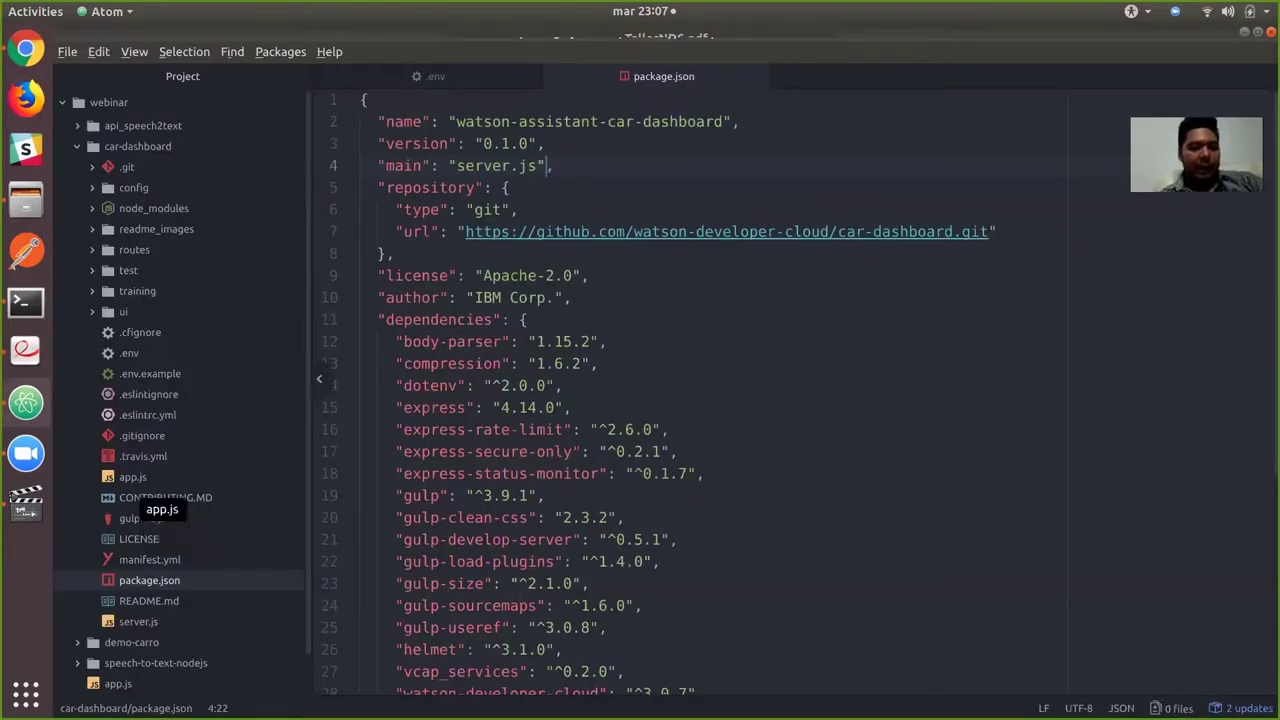
# Open car-dashboard's app.js and compare its Watson services section with the PDF.
pyautogui.click(133, 477)
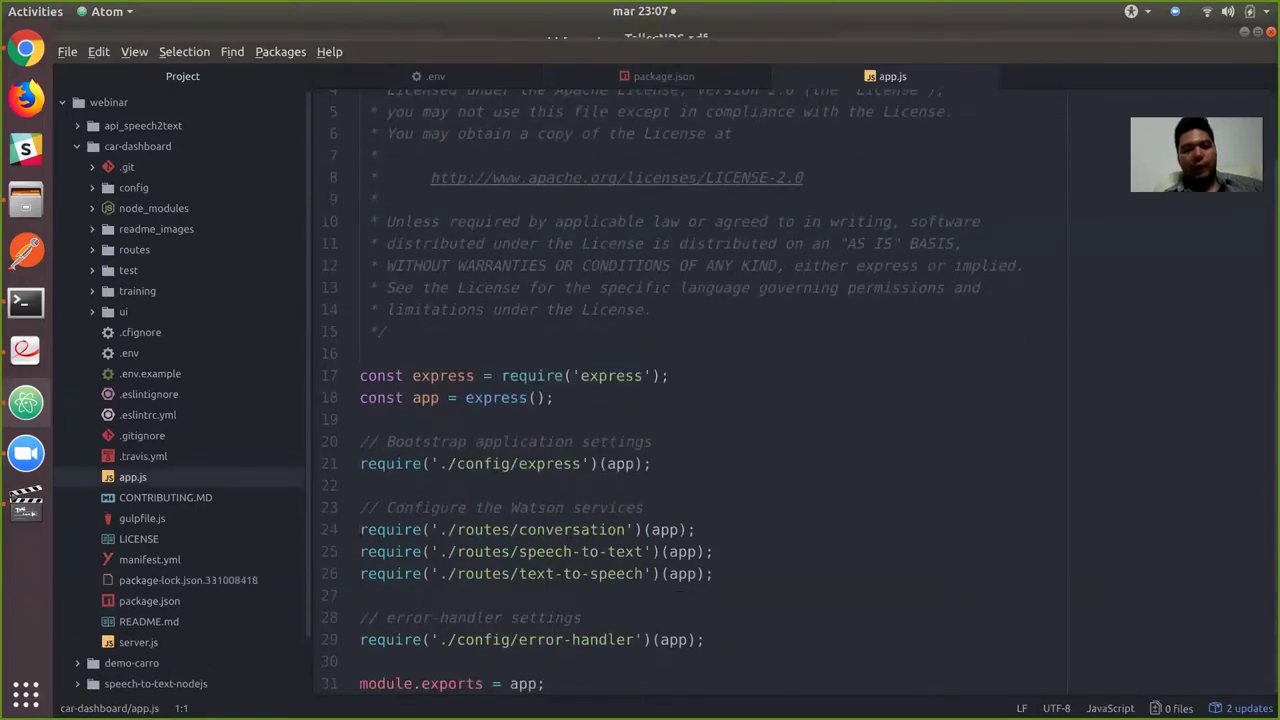
pyautogui.click(644, 507)
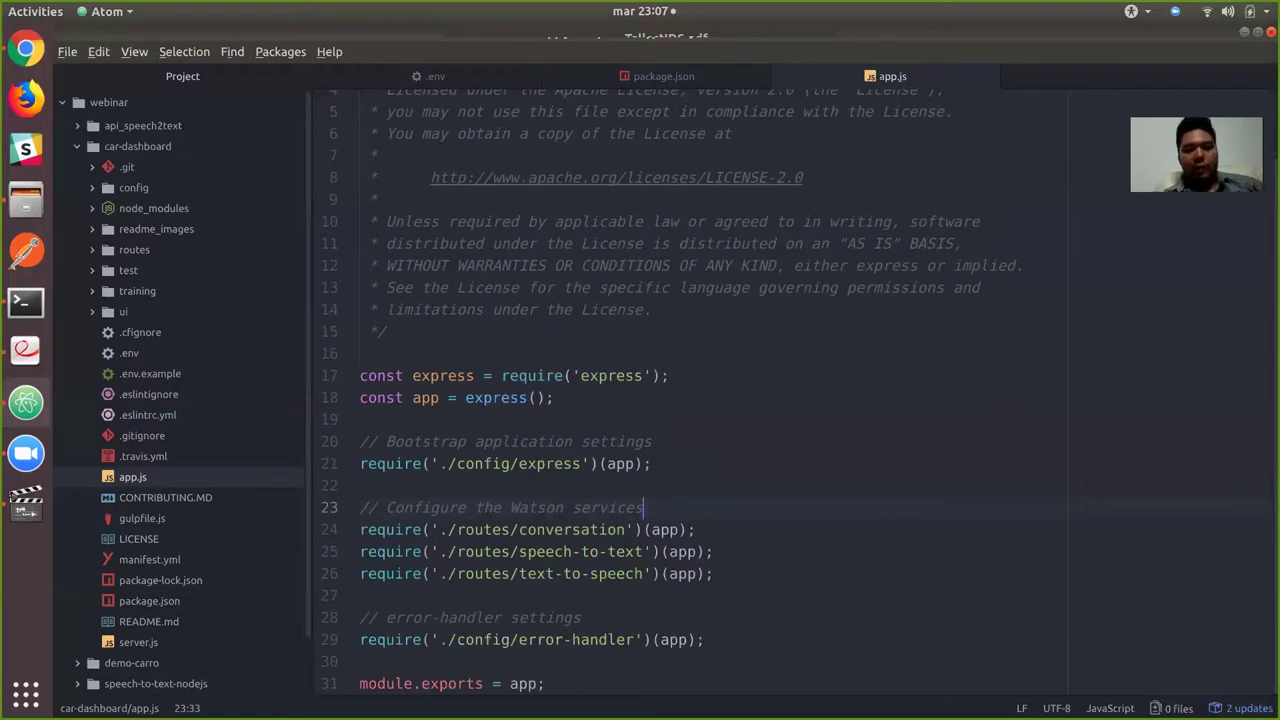
pyautogui.scroll(2, 690, 390)
pyautogui.scroll(-2, 690, 390)
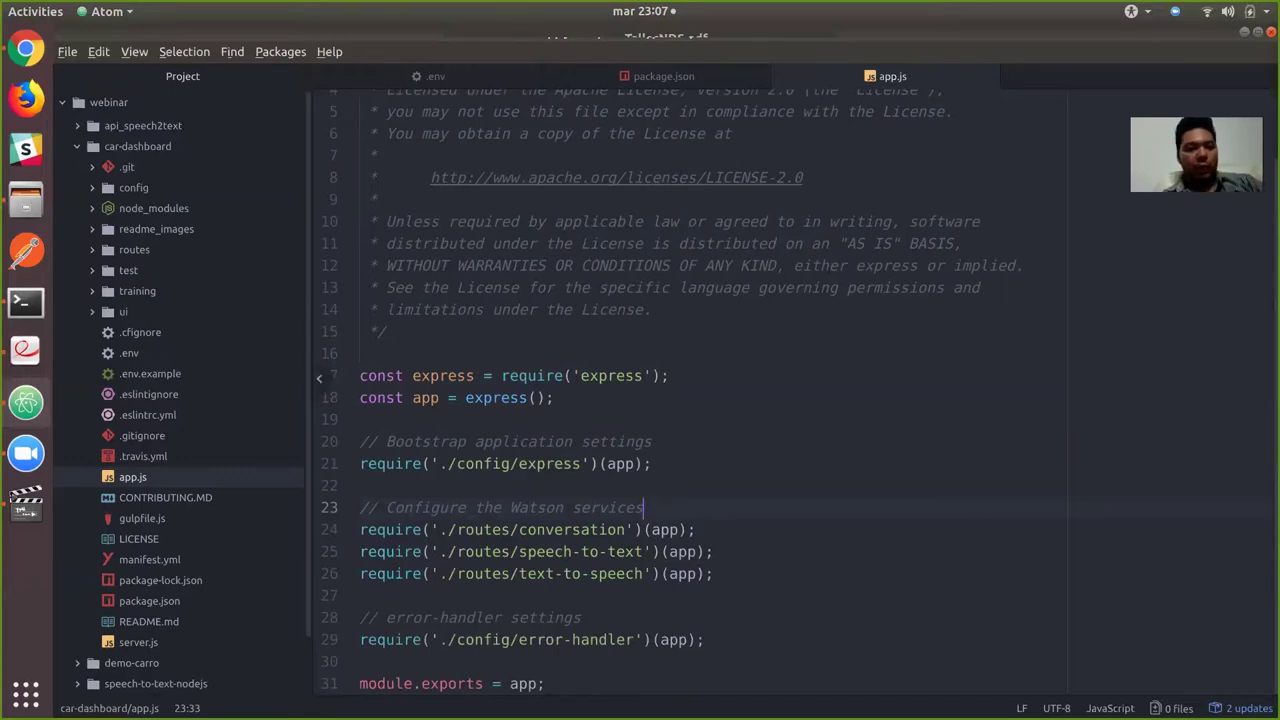
pyautogui.hotkey('alt', 'Tab')
pyautogui.scroll(-6, 654, 380)
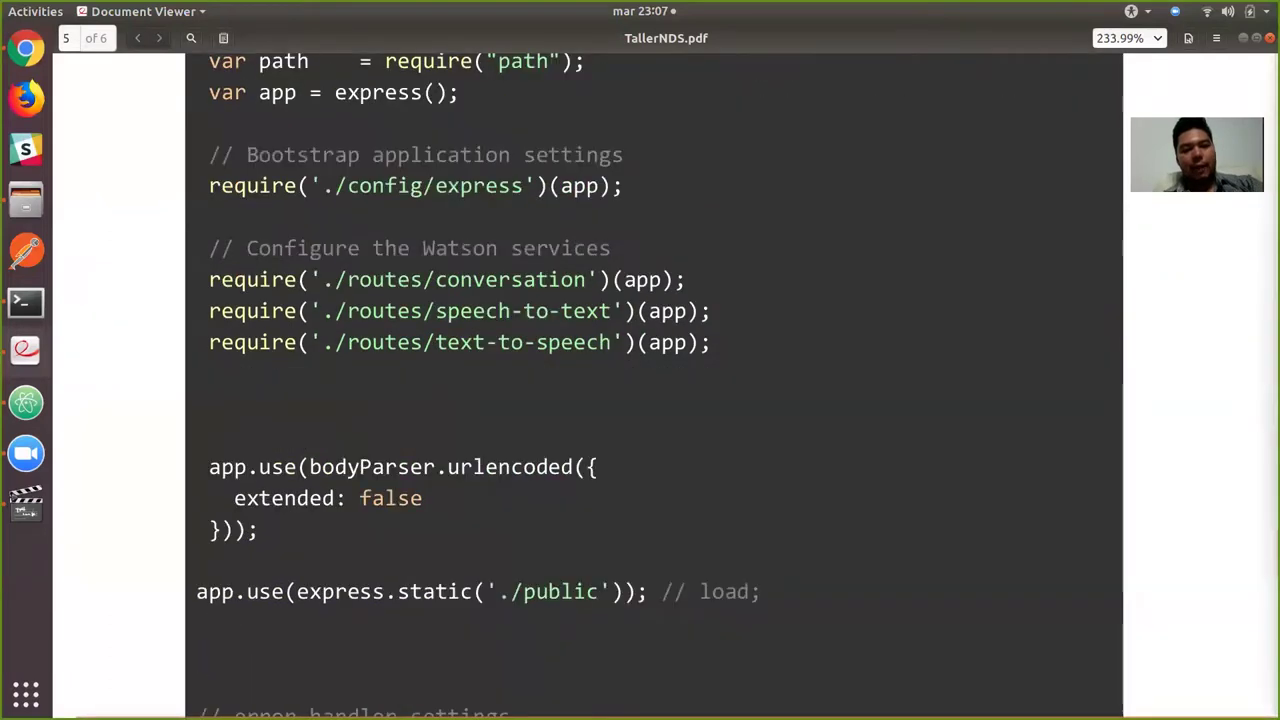
pyautogui.scroll(-1, 654, 380)
pyautogui.scroll(8, 654, 380)
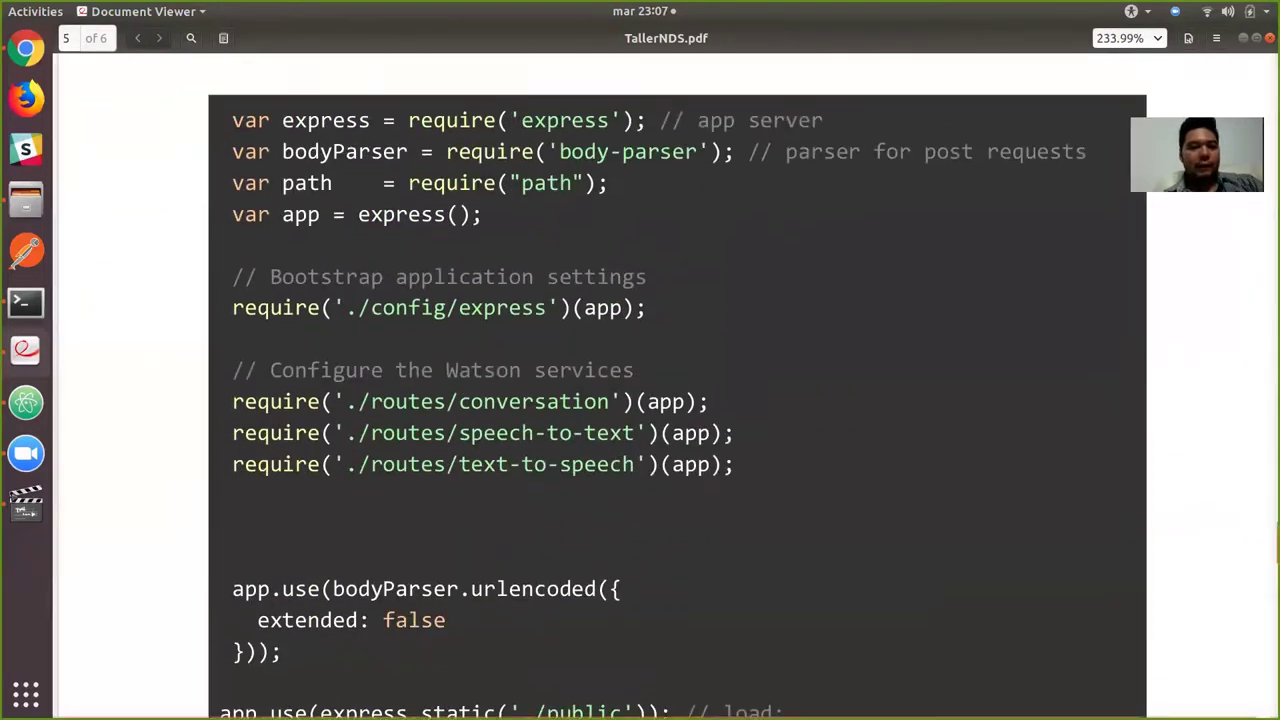
pyautogui.hotkey('alt', 'Tab')
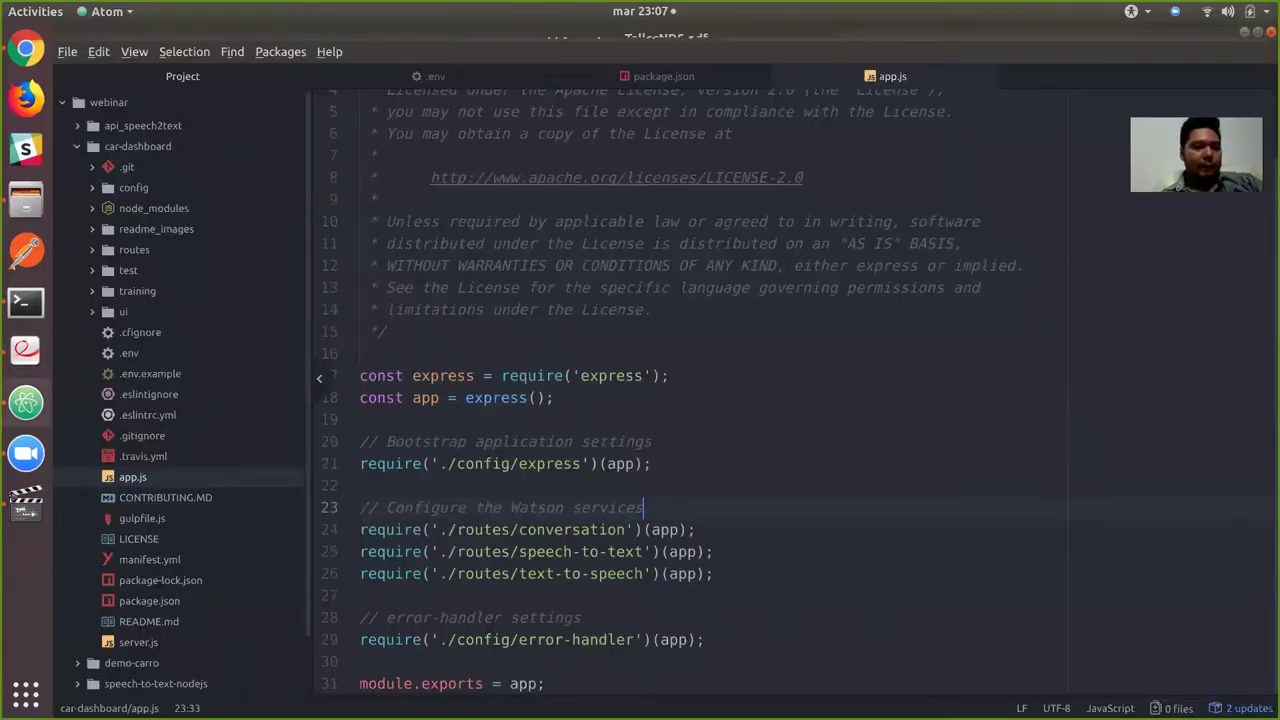
# Collapse car-dashboard and open the webinar folder's root app.js.
pyautogui.press('Left')
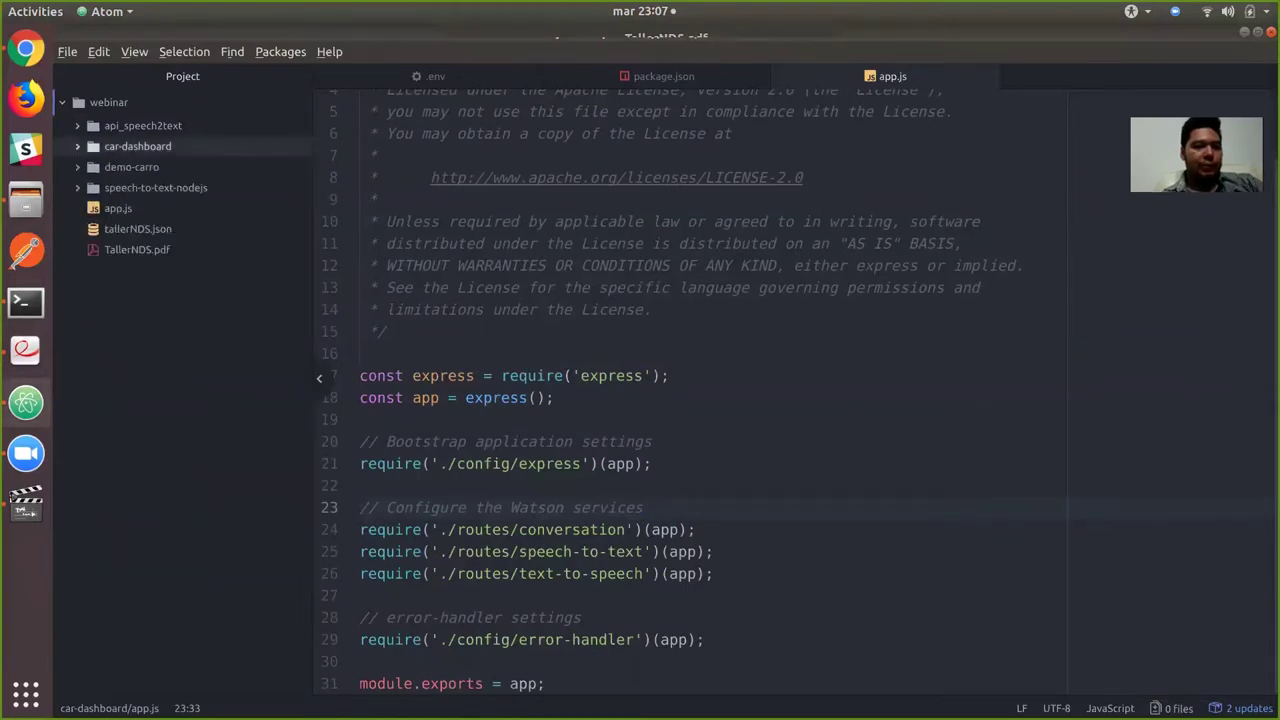
pyautogui.press('Down')
pyautogui.press('Down')
pyautogui.press('Down')
pyautogui.press('Return')
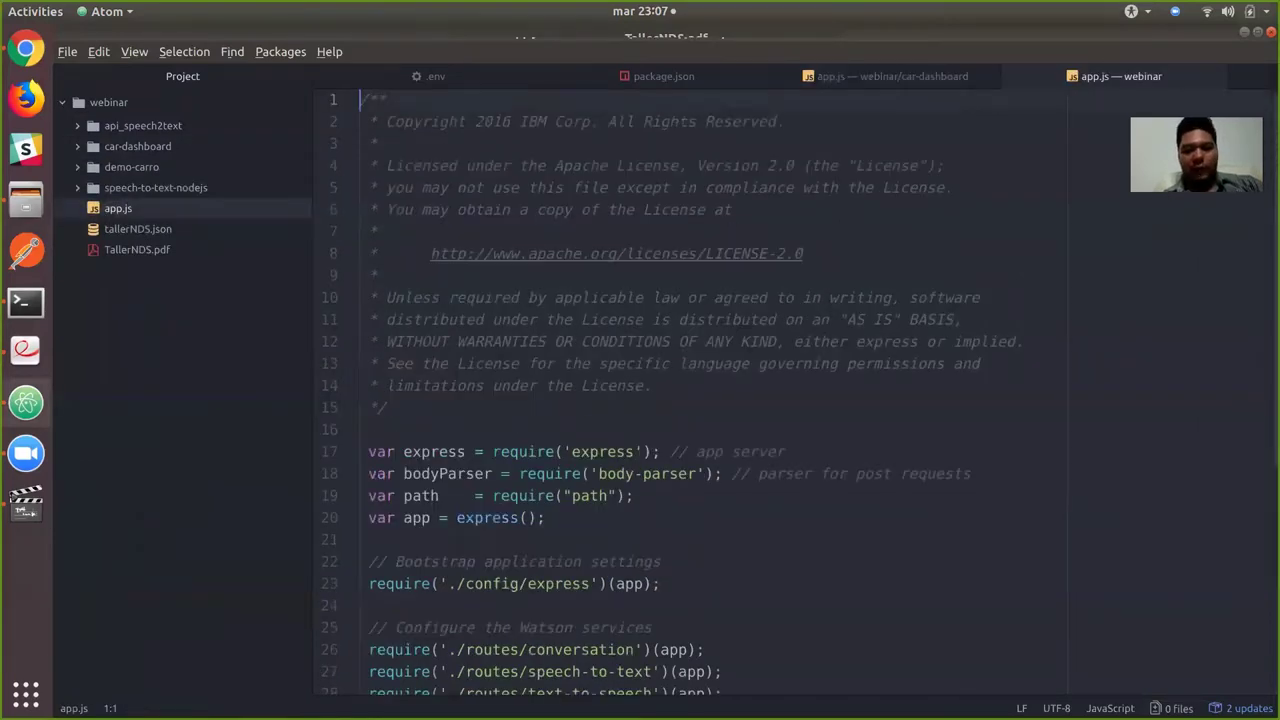
# Replace car-dashboard's app.js code with the webinar folder's root app.js code.
pyautogui.rightClick(886, 230)
pyautogui.press('Up')
pyautogui.press('Up')
pyautogui.press('Return')
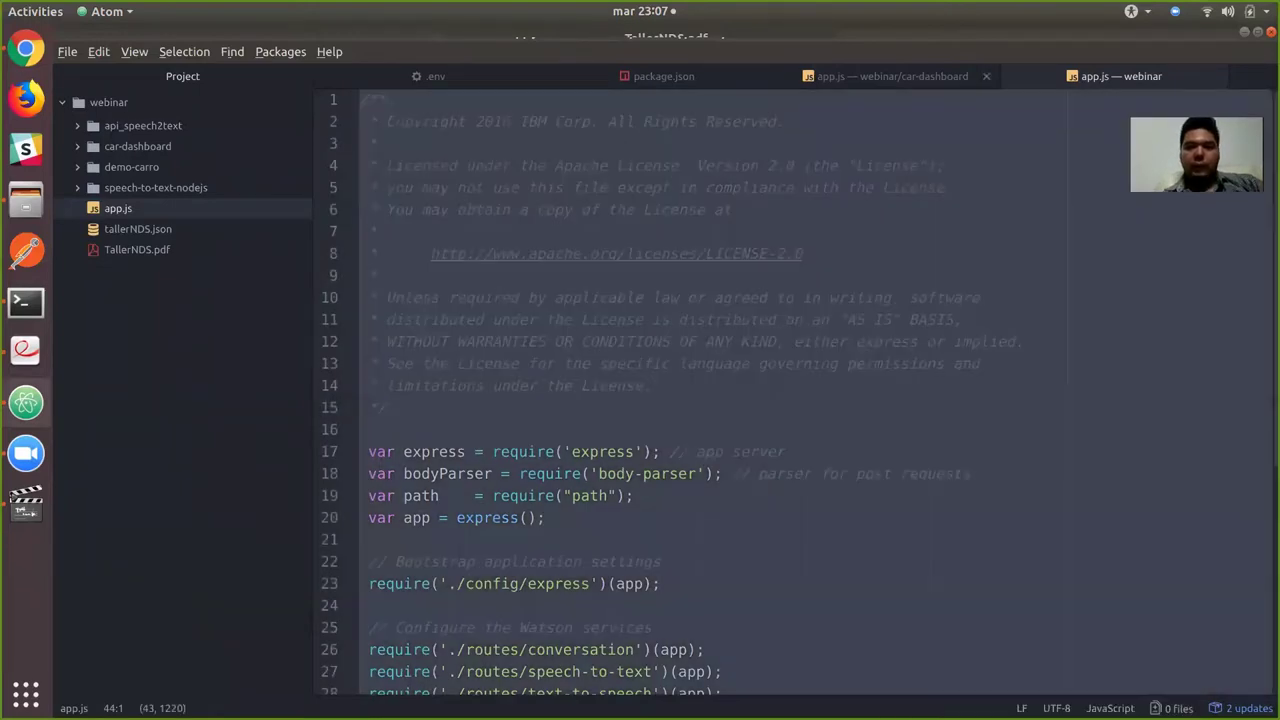
pyautogui.hotkey('ctrl', 'Tab')
pyautogui.rightClick(920, 232)
pyautogui.press('Up')
pyautogui.press('Up')
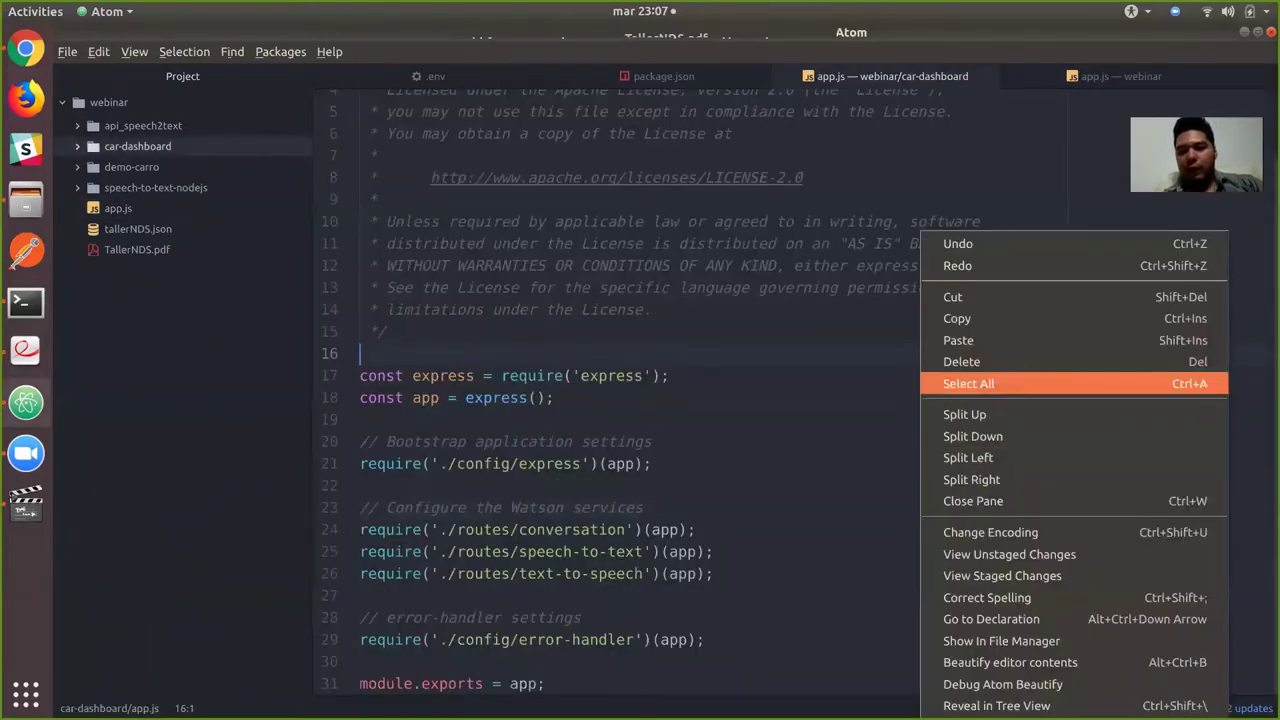
pyautogui.press('Return')
pyautogui.press('BackSpace')
pyautogui.hotkey('ctrl', 'v')
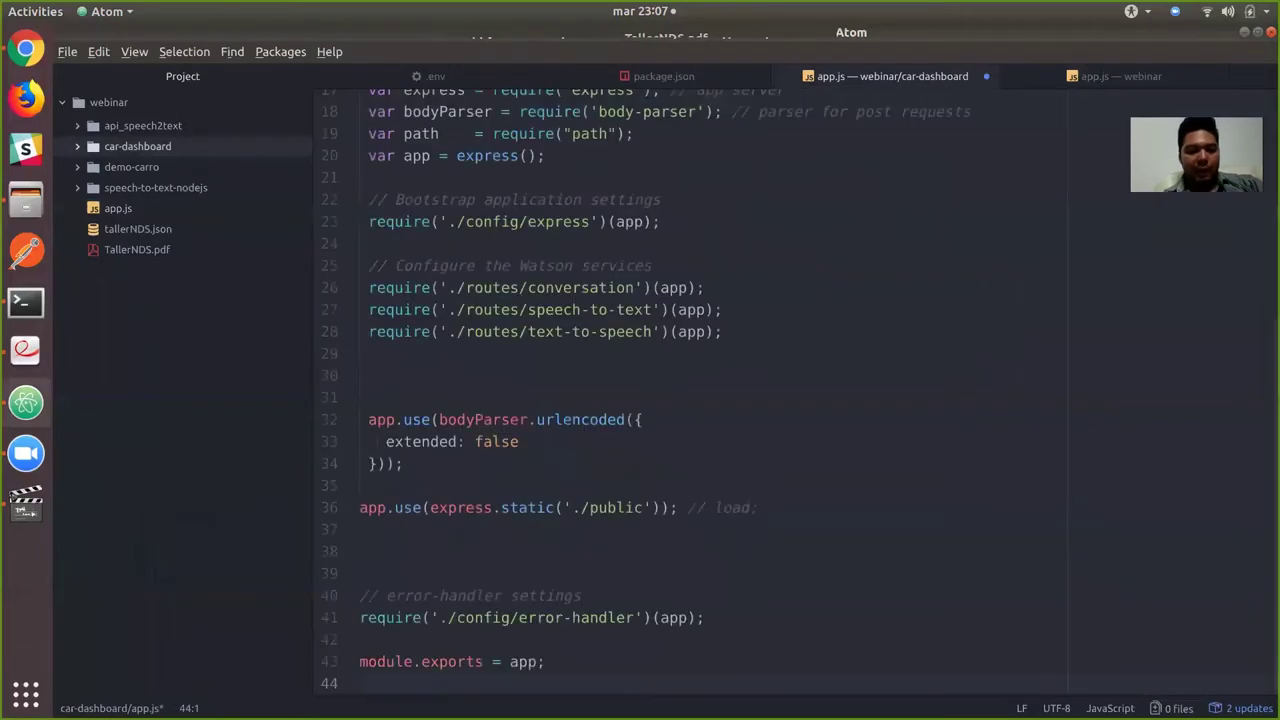
pyautogui.scroll(5, 669, 396)
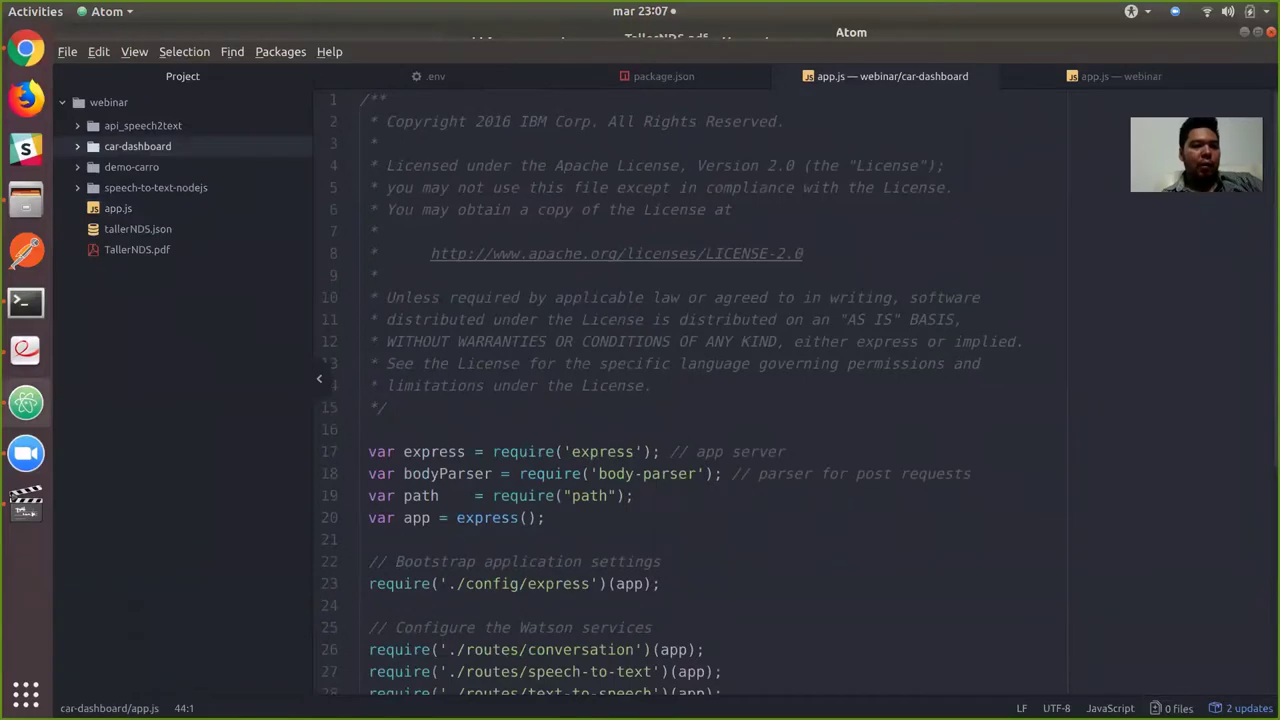
# Rename car-dashboard's ui folder to public.
pyautogui.click(137, 146)
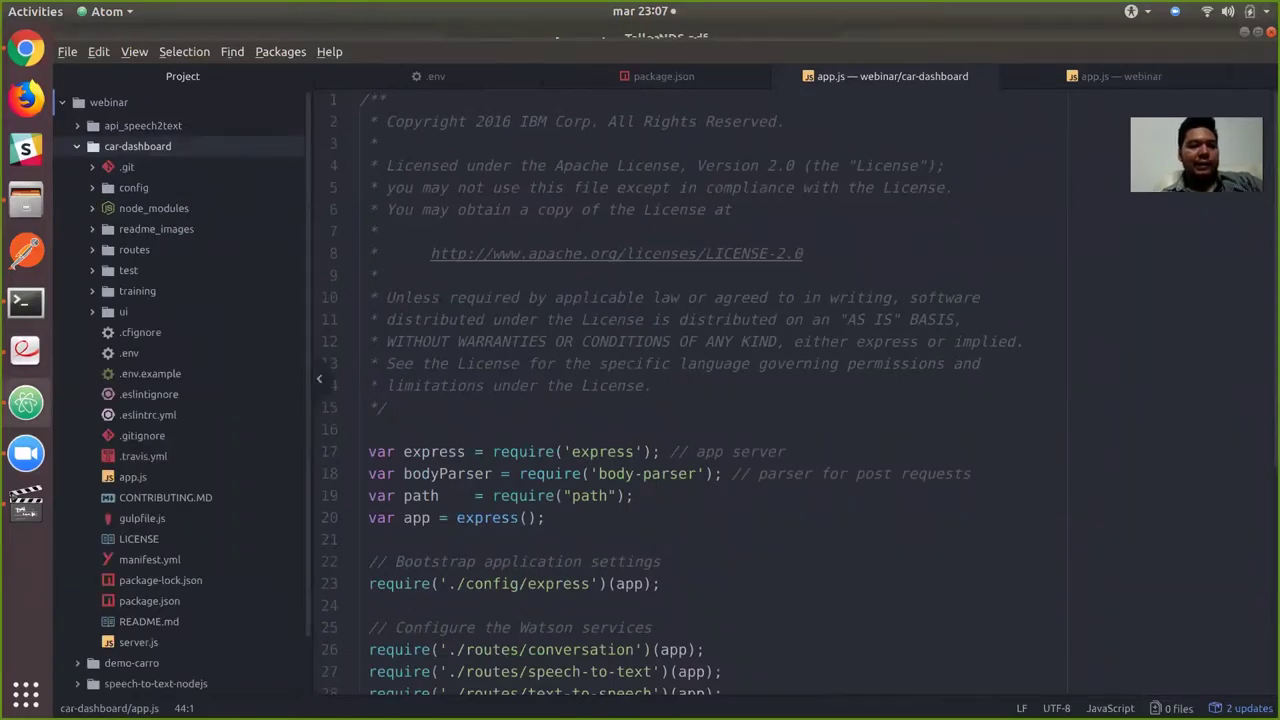
pyautogui.click(123, 311)
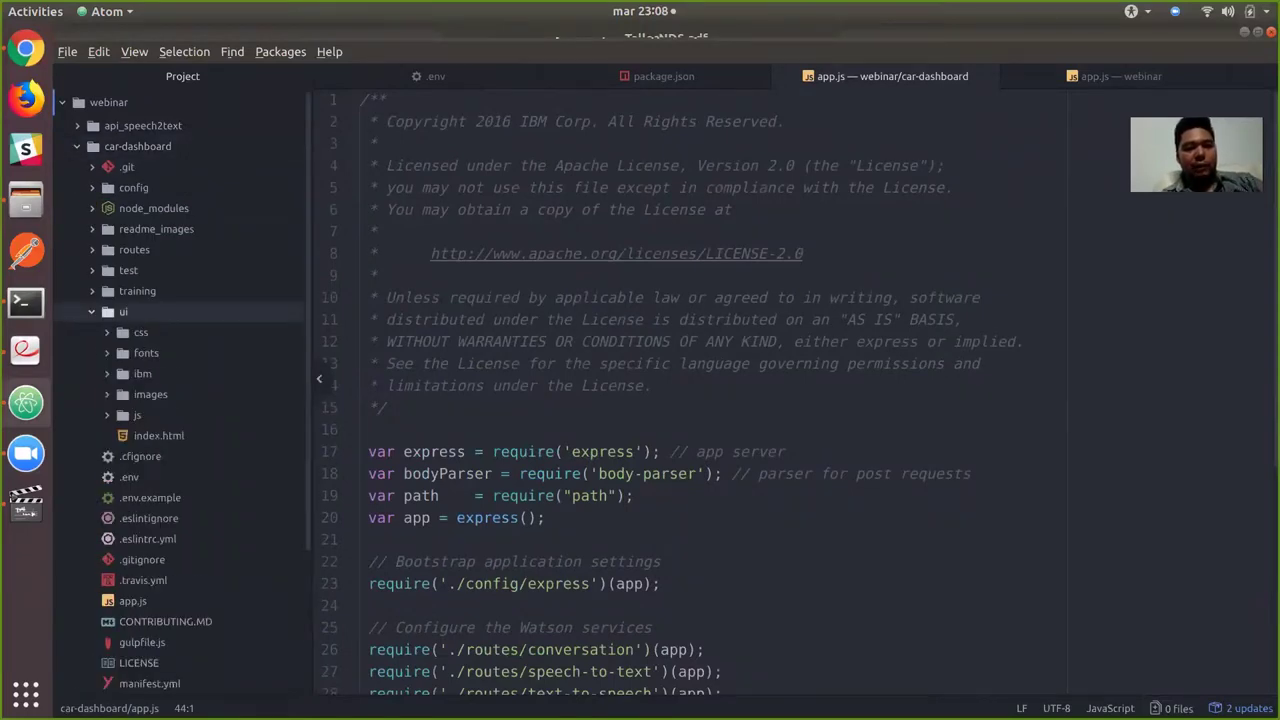
pyautogui.press('Left')
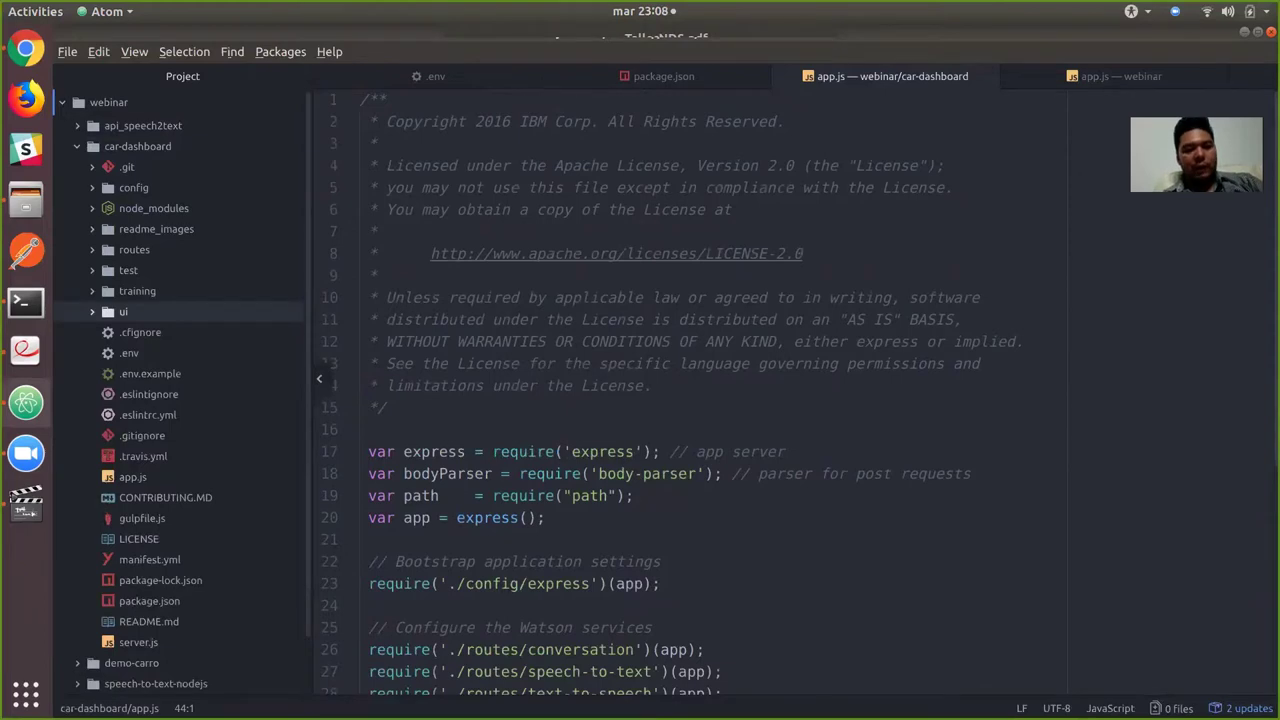
pyautogui.press('m')
pyautogui.press('BackSpace')
pyautogui.press('BackSpace')
pyautogui.write('public')
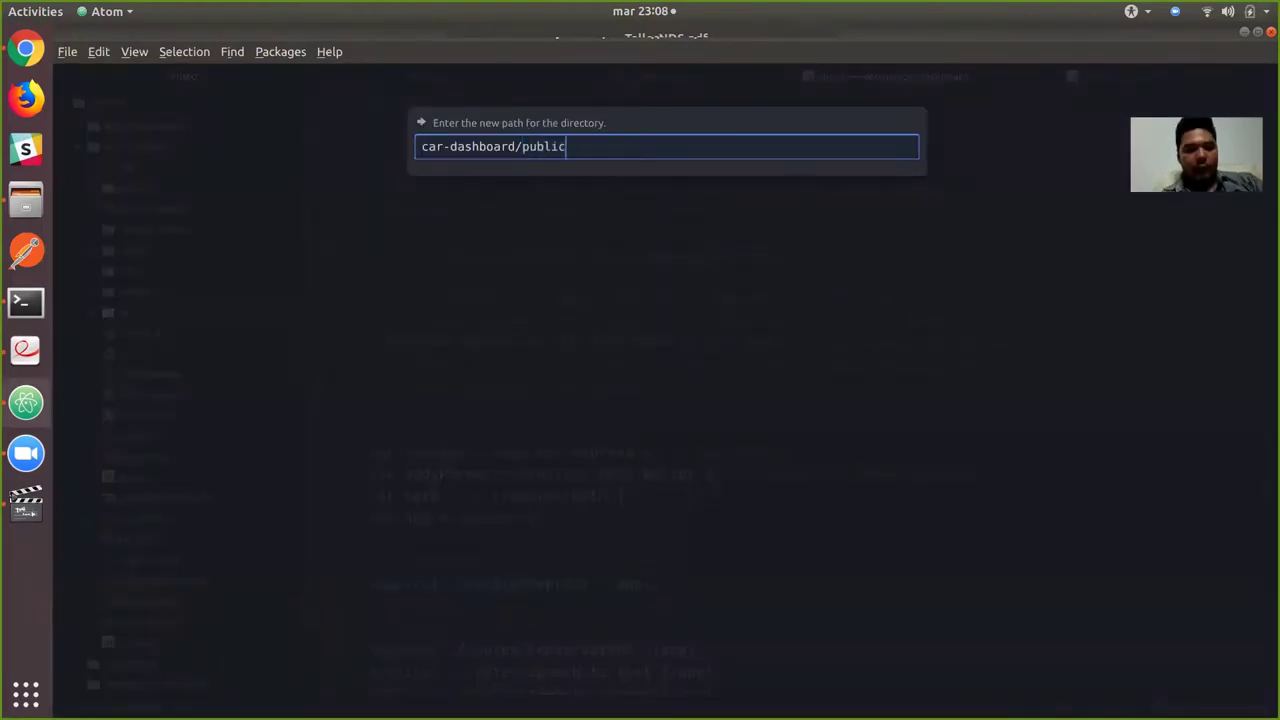
pyautogui.press('Return')
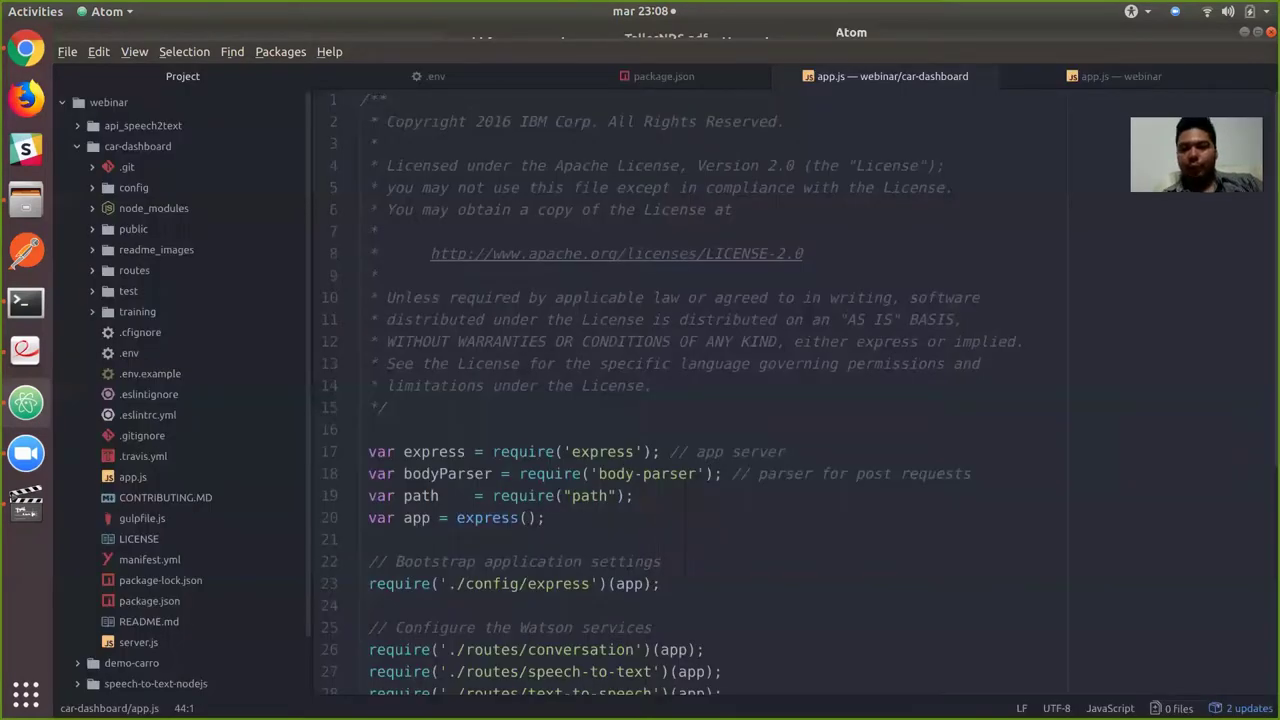
pyautogui.hotkey('alt', 'Tab')
pyautogui.hotkey('alt', 'Tab')
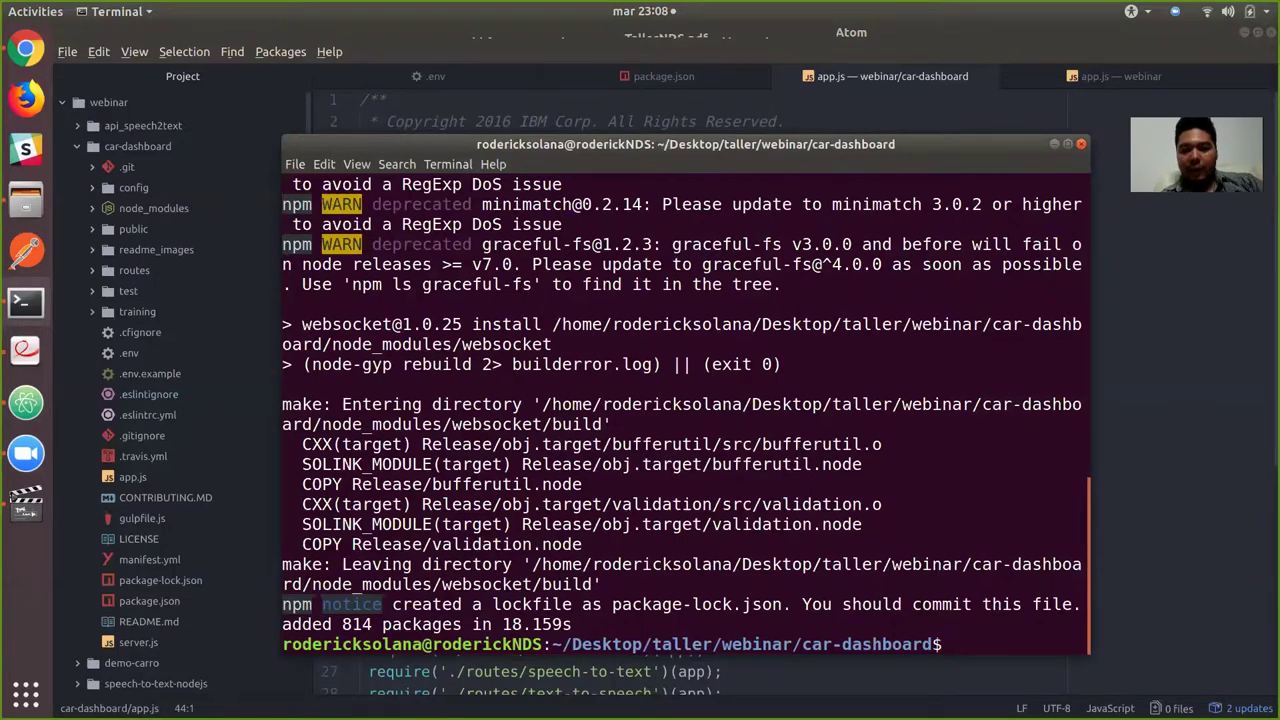
# Clear the terminal and start the app with nodemon server.js on port 3000.
pyautogui.write('clear')
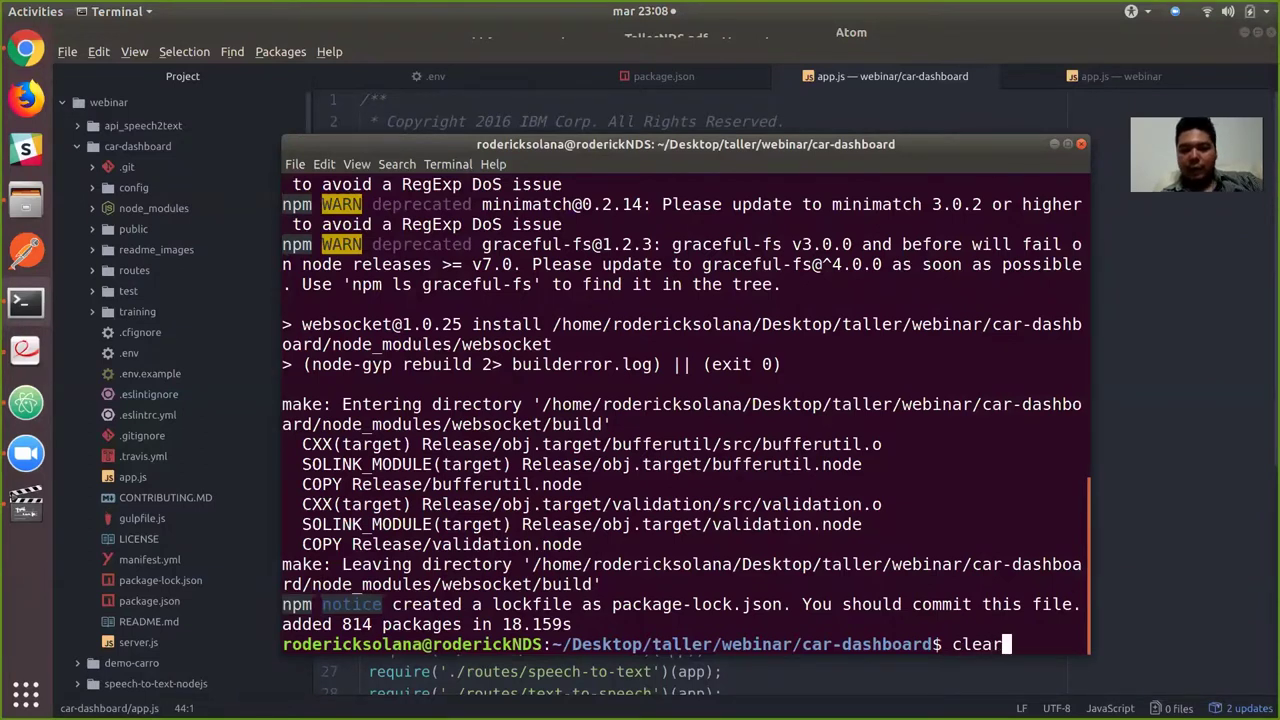
pyautogui.press('Return')
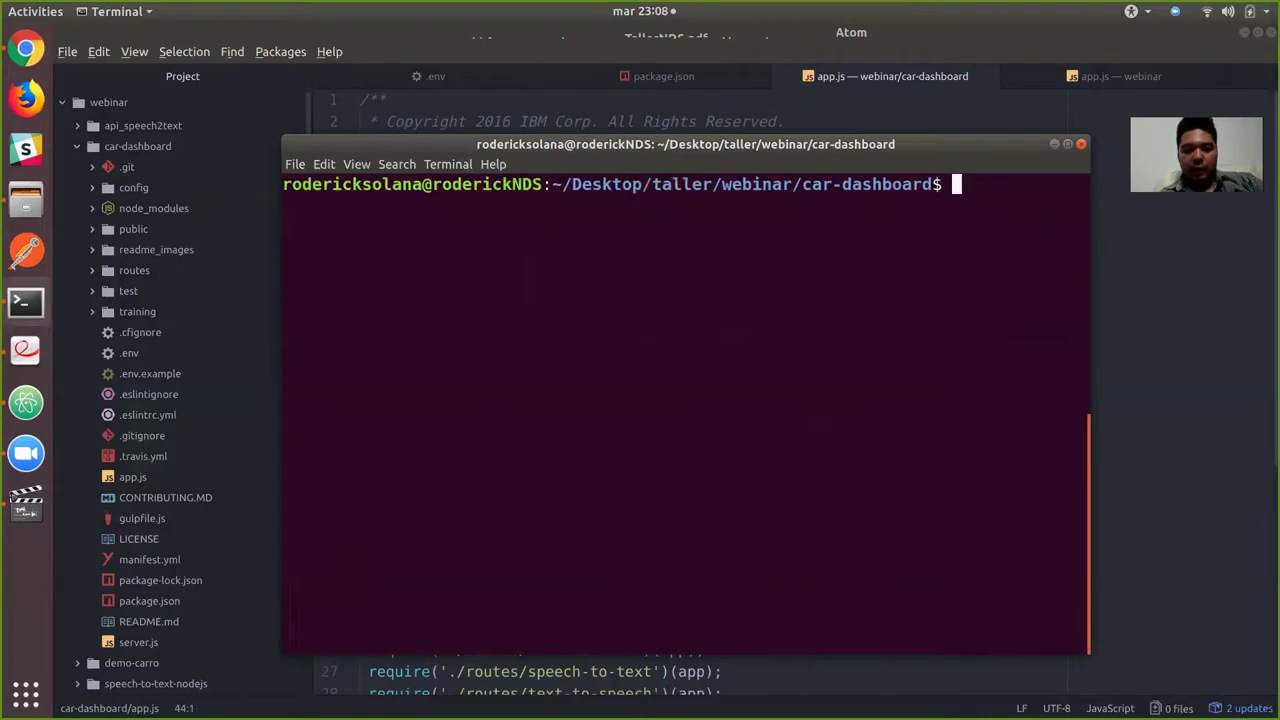
pyautogui.write('nodemon server.js')
pyautogui.press('Return')
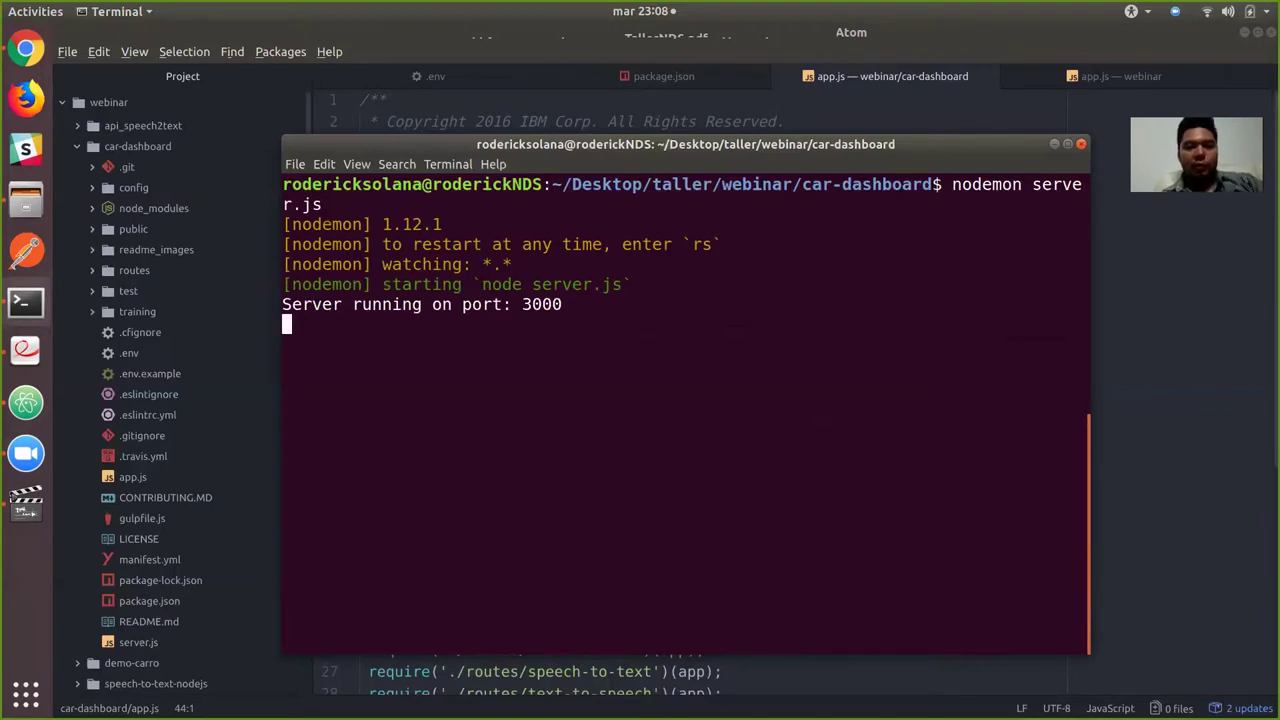
pyautogui.hotkey('alt', 'Tab')
pyautogui.hotkey('alt', 'Tab')
pyautogui.hotkey('alt', 'Tab')
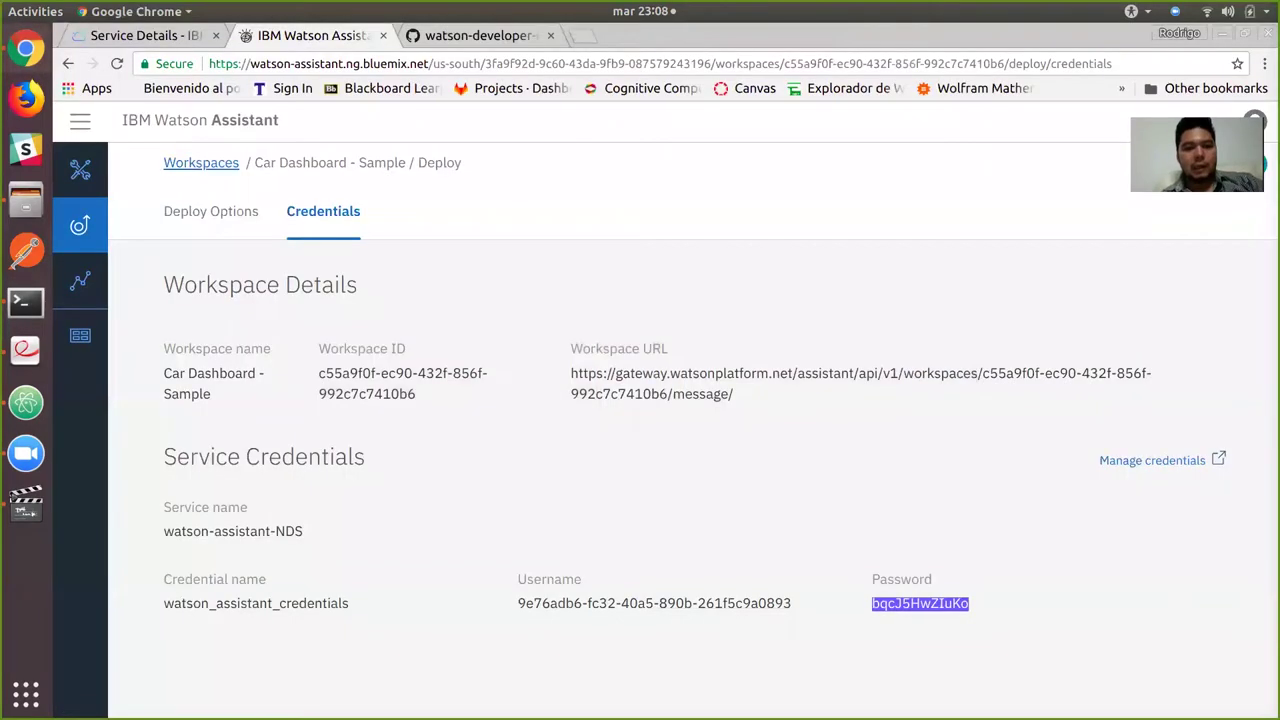
# Load the car dashboard at localhost:3000 in a new tab, reset zoom, and dismiss the intro tips.
pyautogui.hotkey('ctrl', 't')
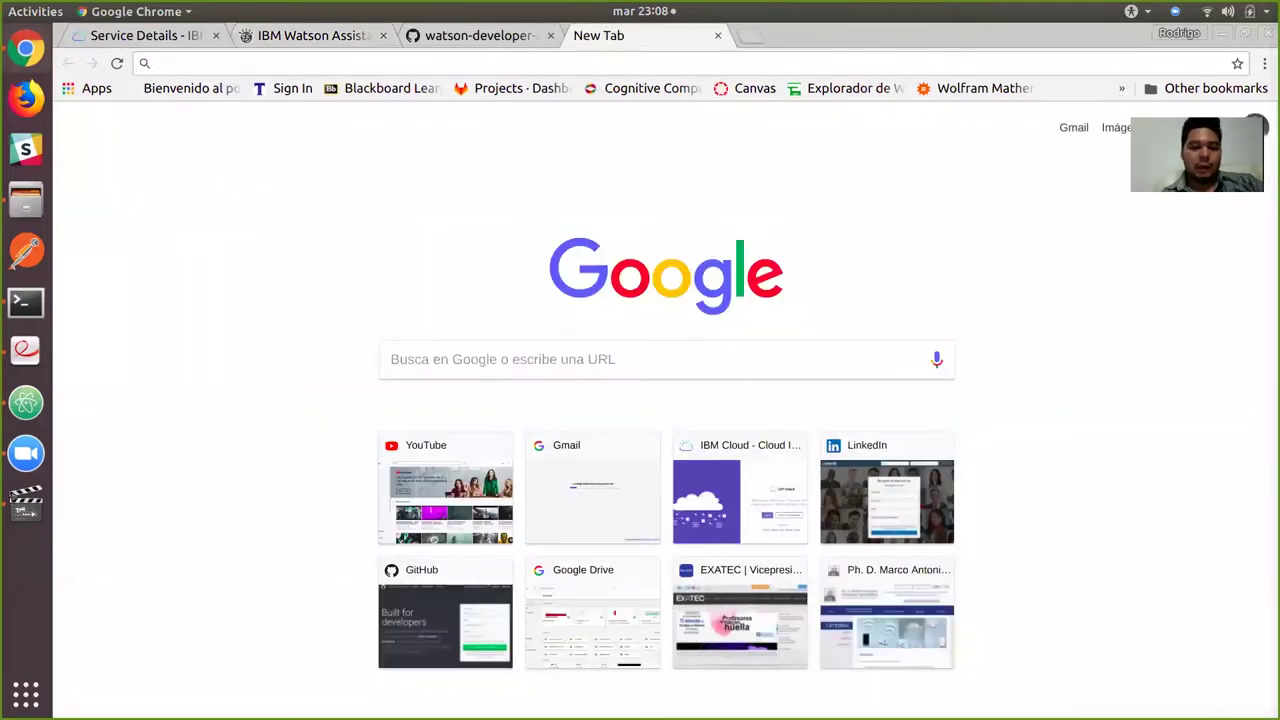
pyautogui.write('lo')
pyautogui.press('Return')
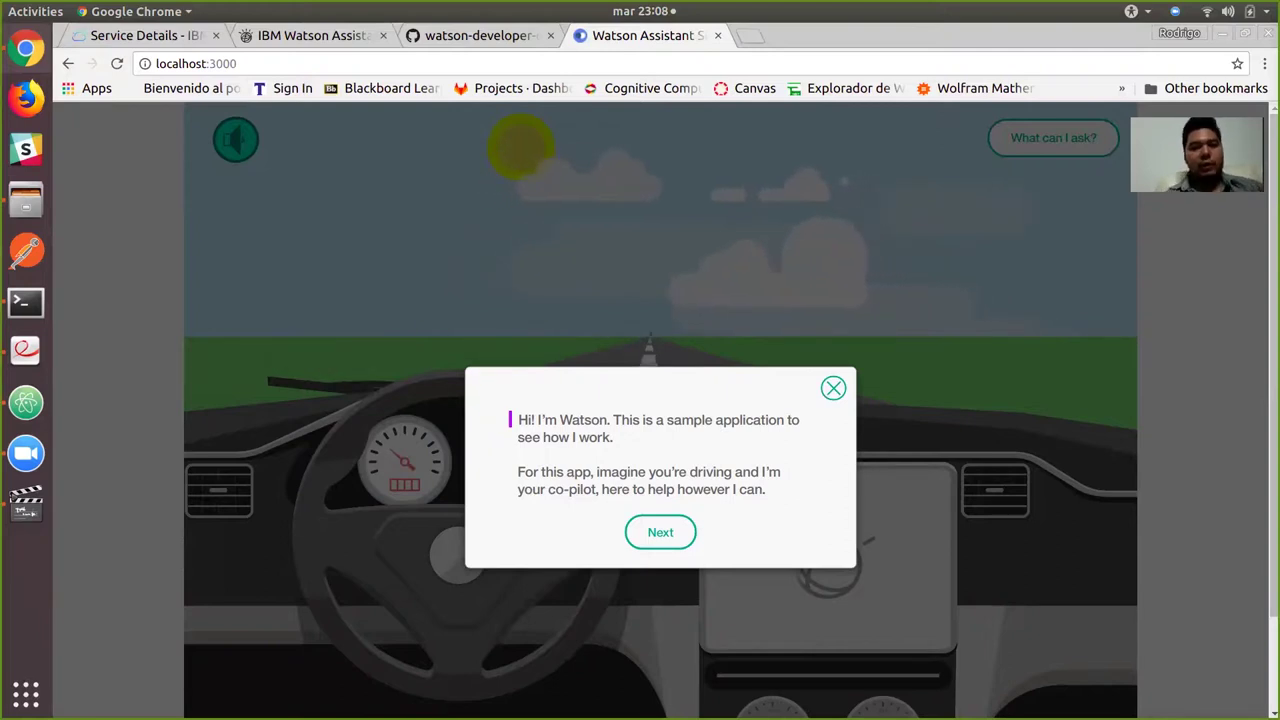
pyautogui.scroll(-1, 660, 410)
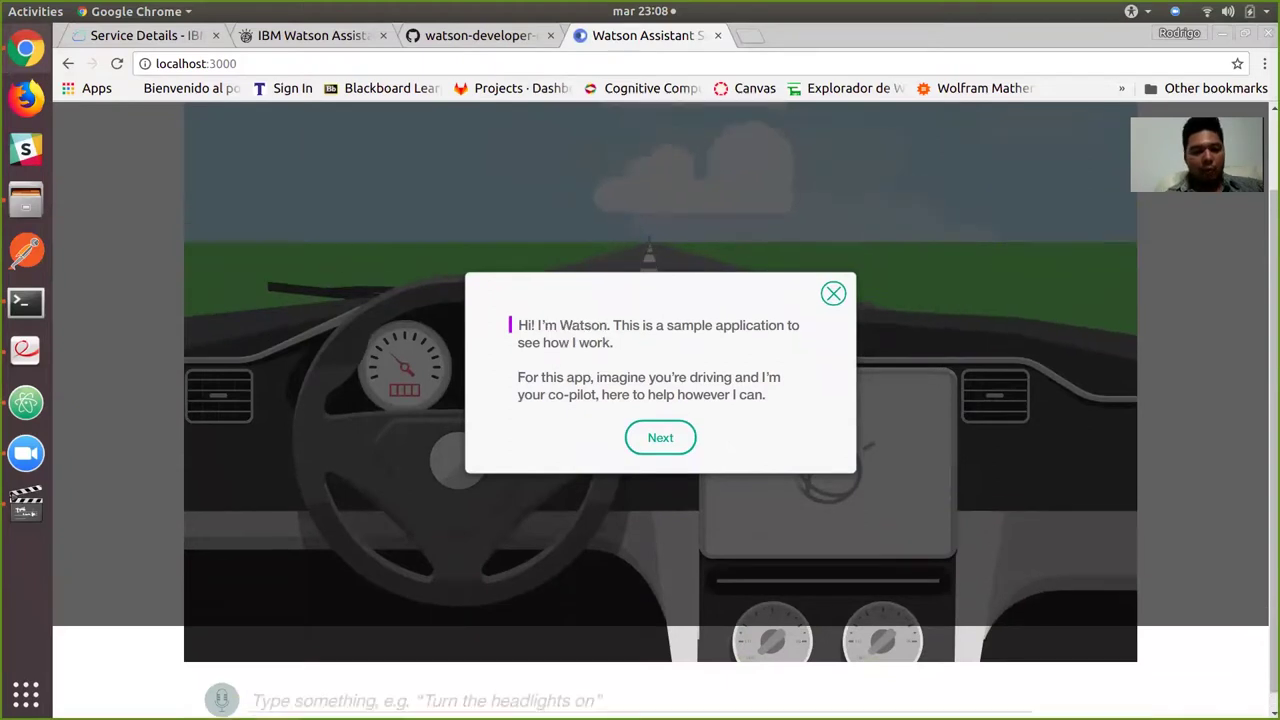
pyautogui.hotkey('ctrl', '0')
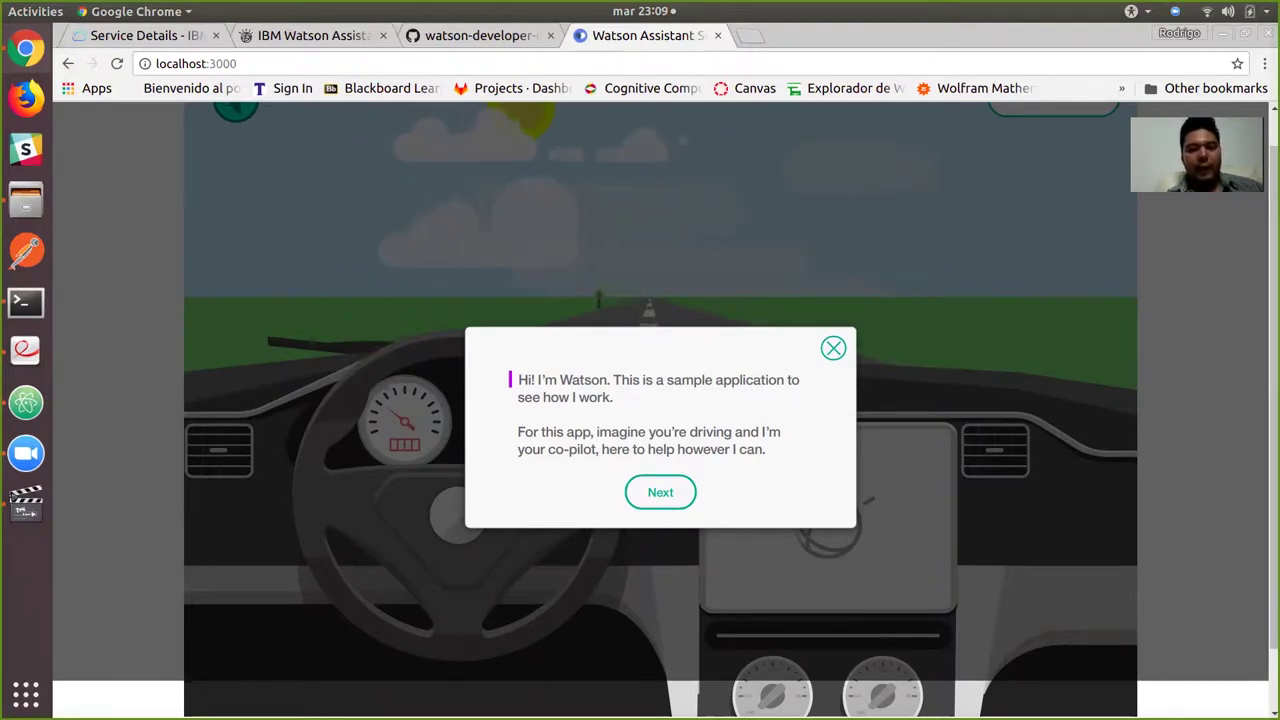
pyautogui.press('Return')
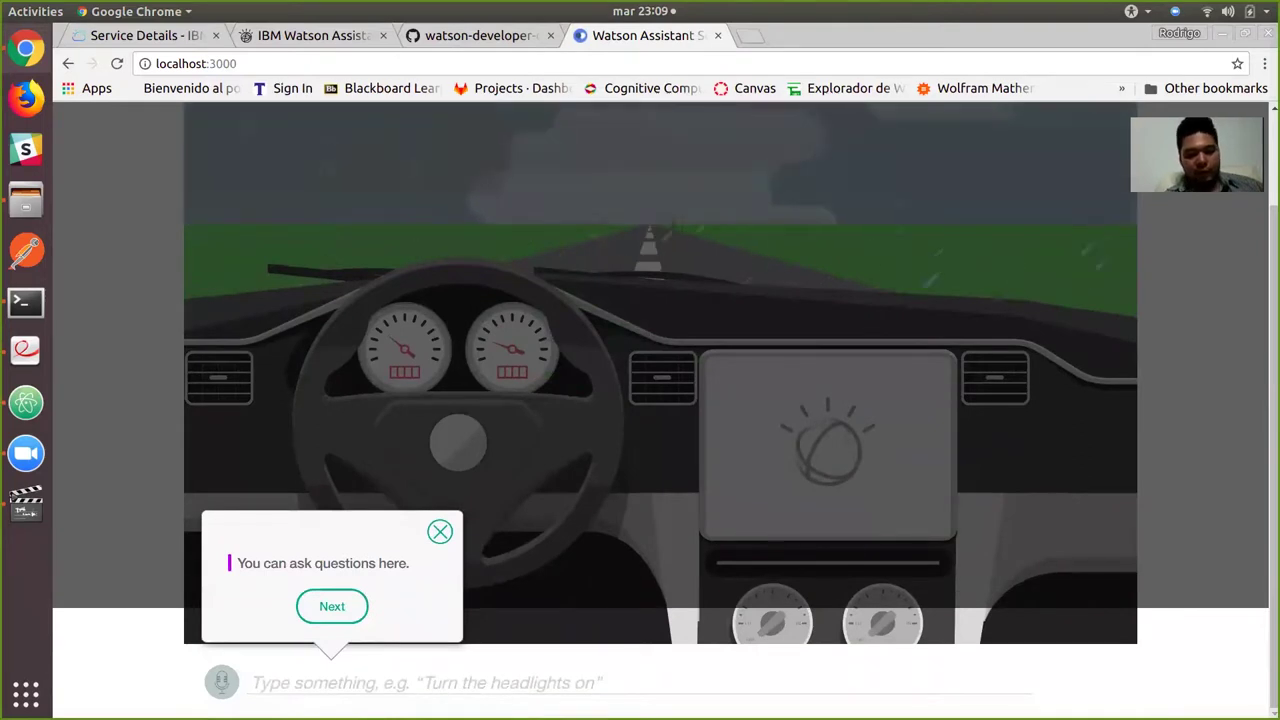
pyautogui.press('Return')
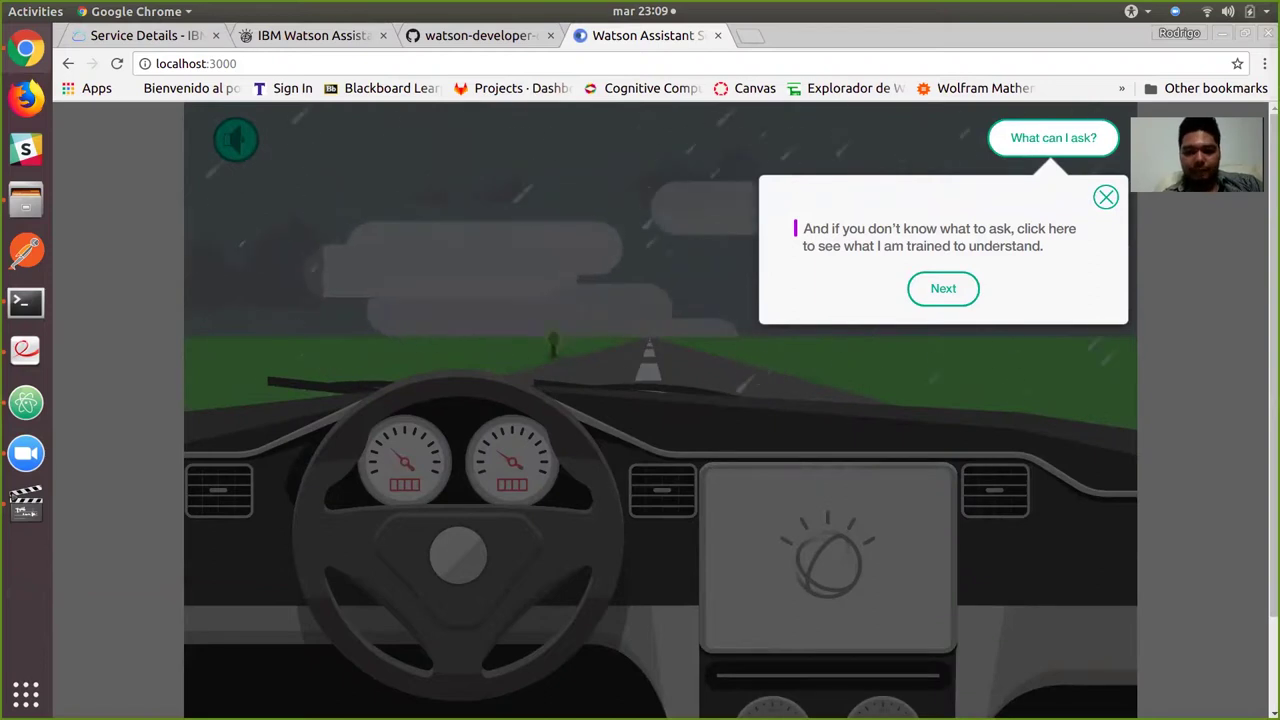
pyautogui.press('Return')
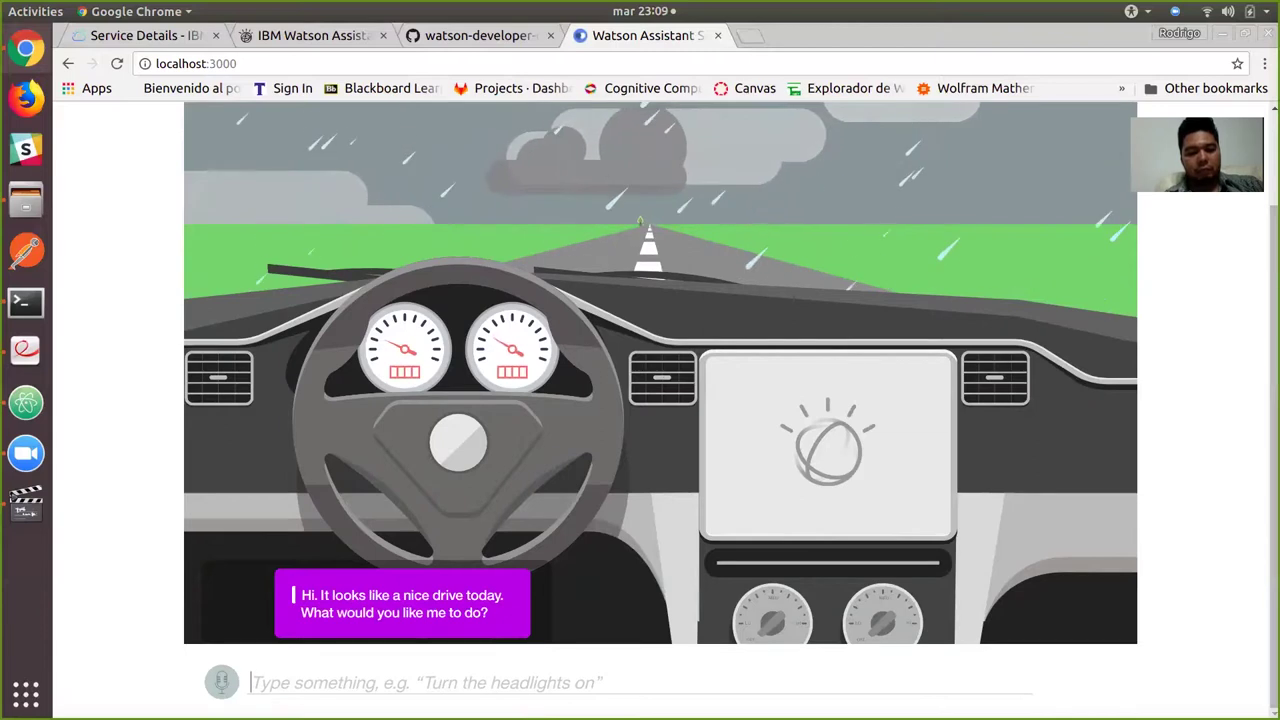
# Send 'turn on the lights' to the dashboard assistant and review its reply.
pyautogui.write('turn ')
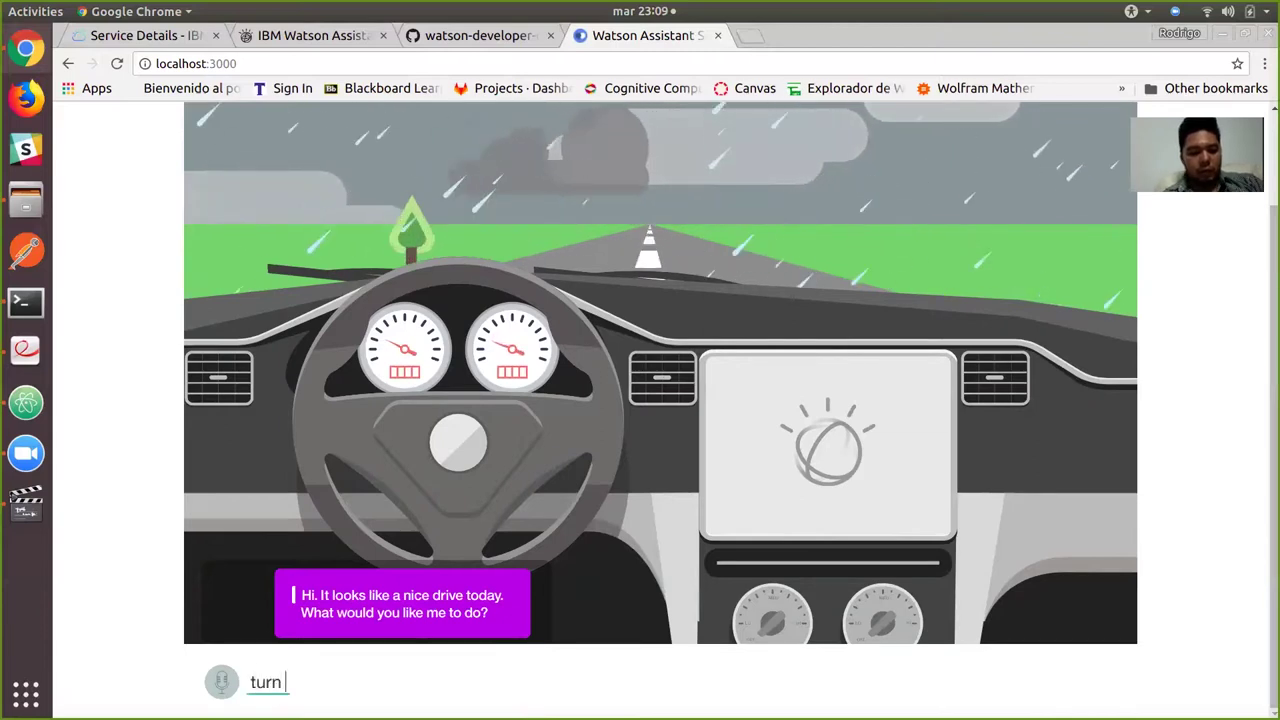
pyautogui.write('on the lig')
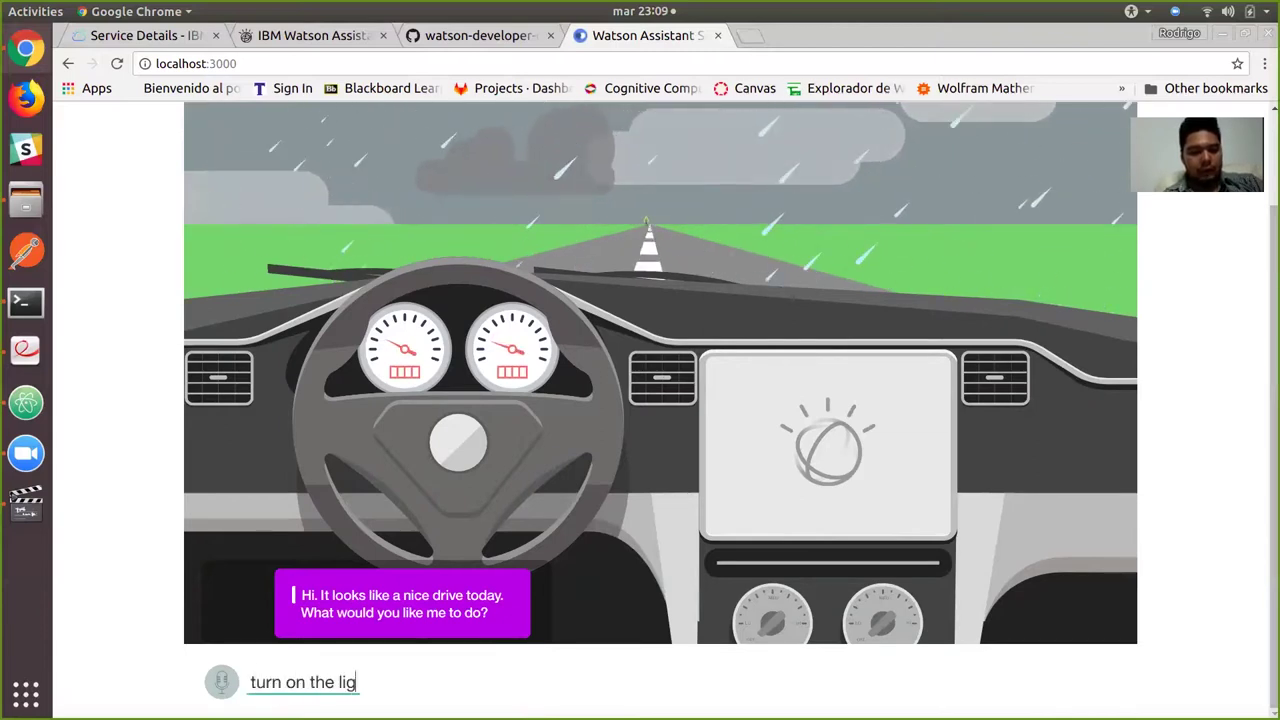
pyautogui.write('hts')
pyautogui.press('Return')
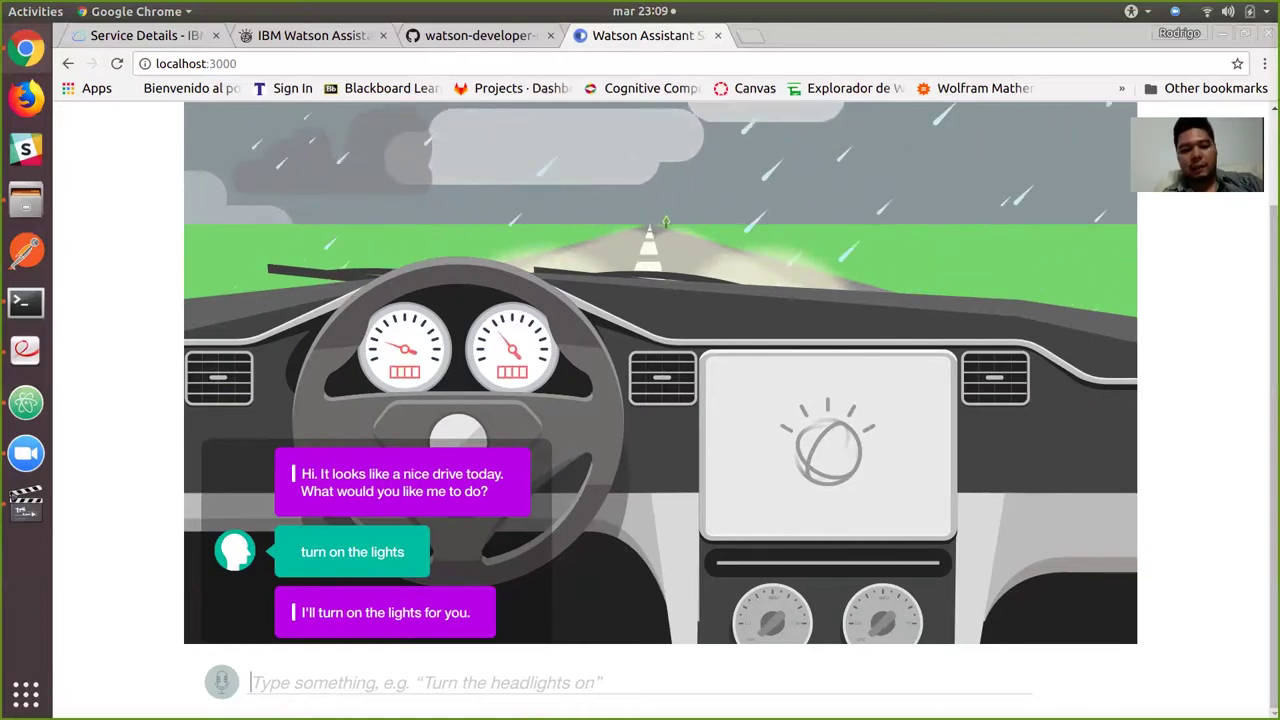
pyautogui.scroll(1, 660, 410)
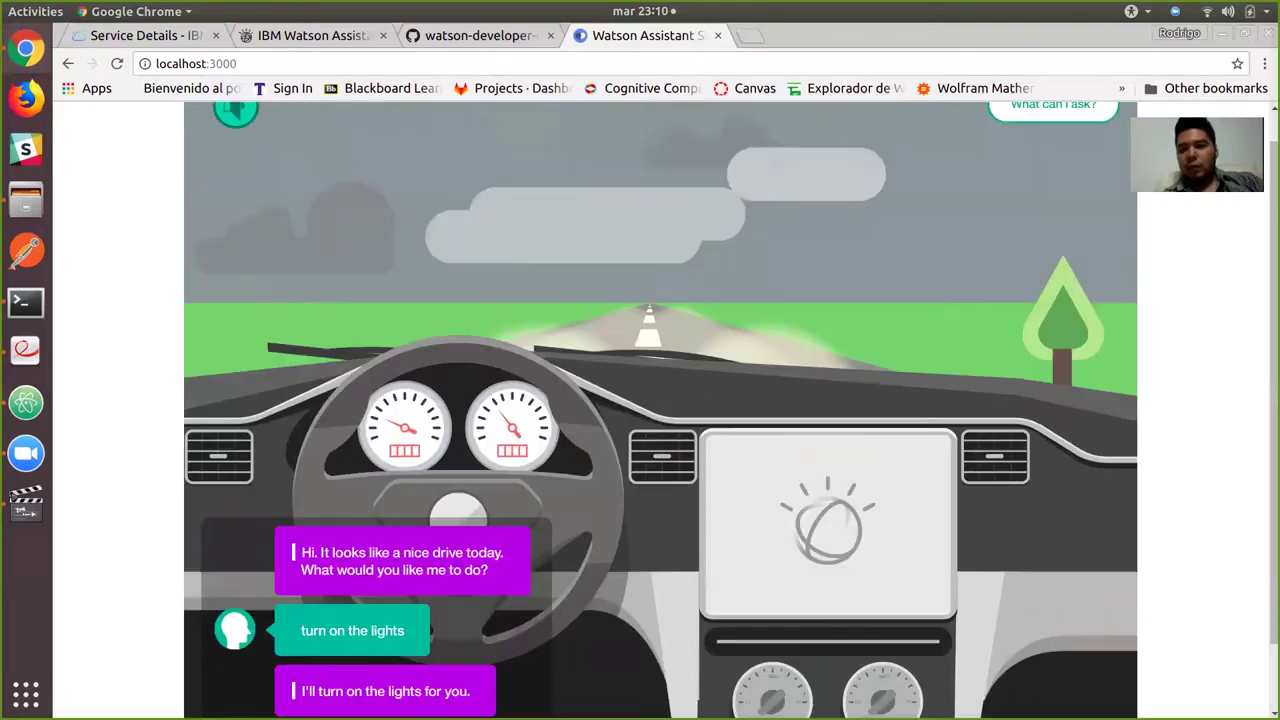
pyautogui.scroll(1, 660, 410)
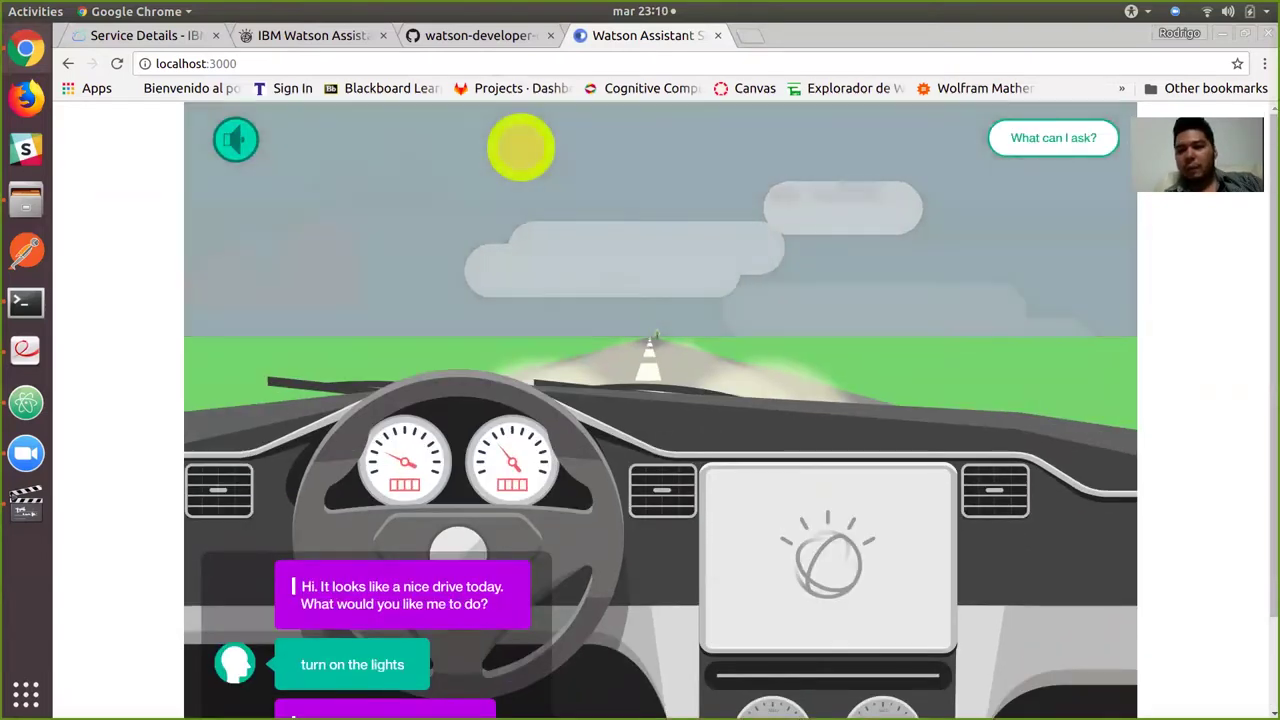
# Show the topics the assistant is trained on and choose 'Play some music'.
pyautogui.click(1053, 137)
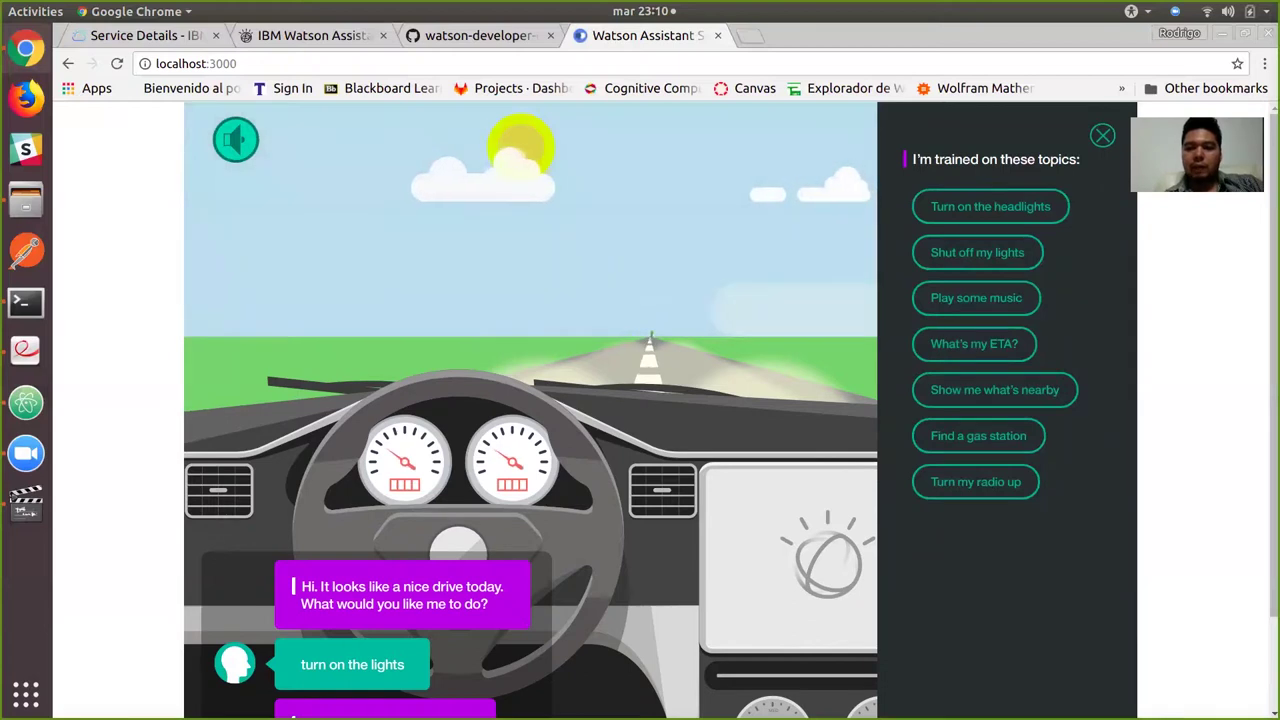
pyautogui.click(976, 297)
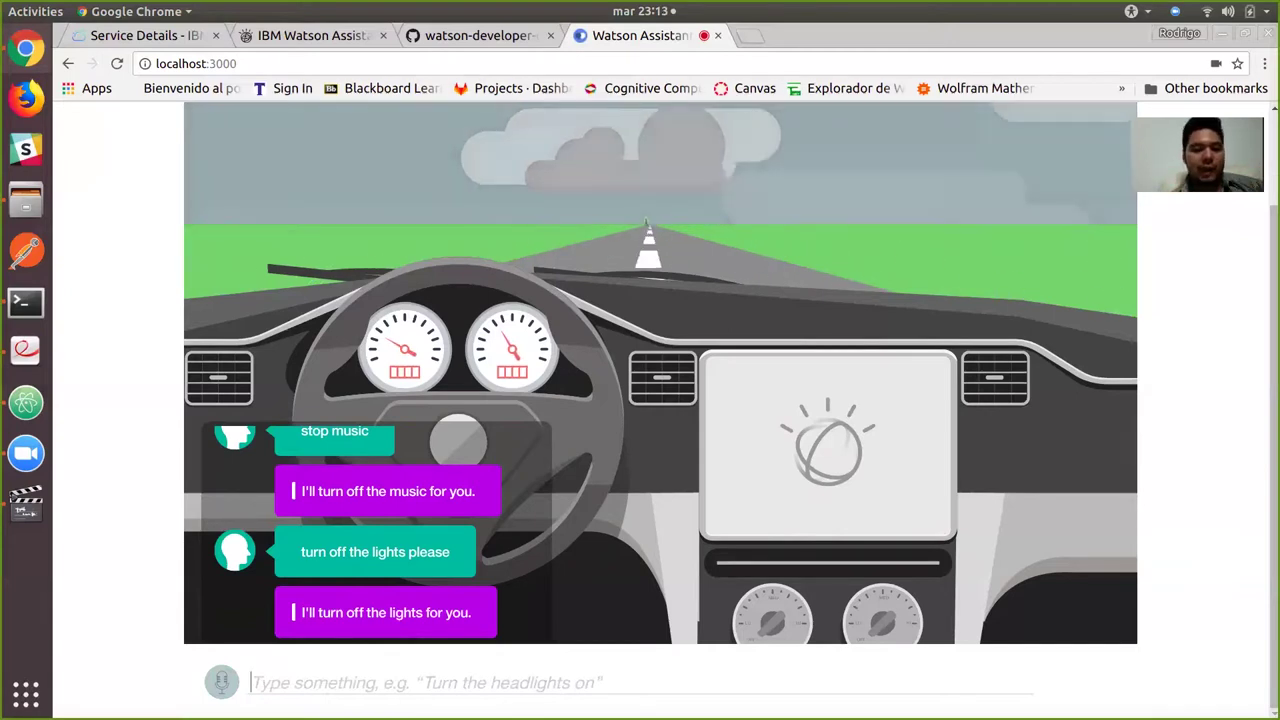
# Close the localhost tab, stop the nodemon server, and return to the Watson Assistant tab.
pyautogui.hotkey('ctrl', 'w')
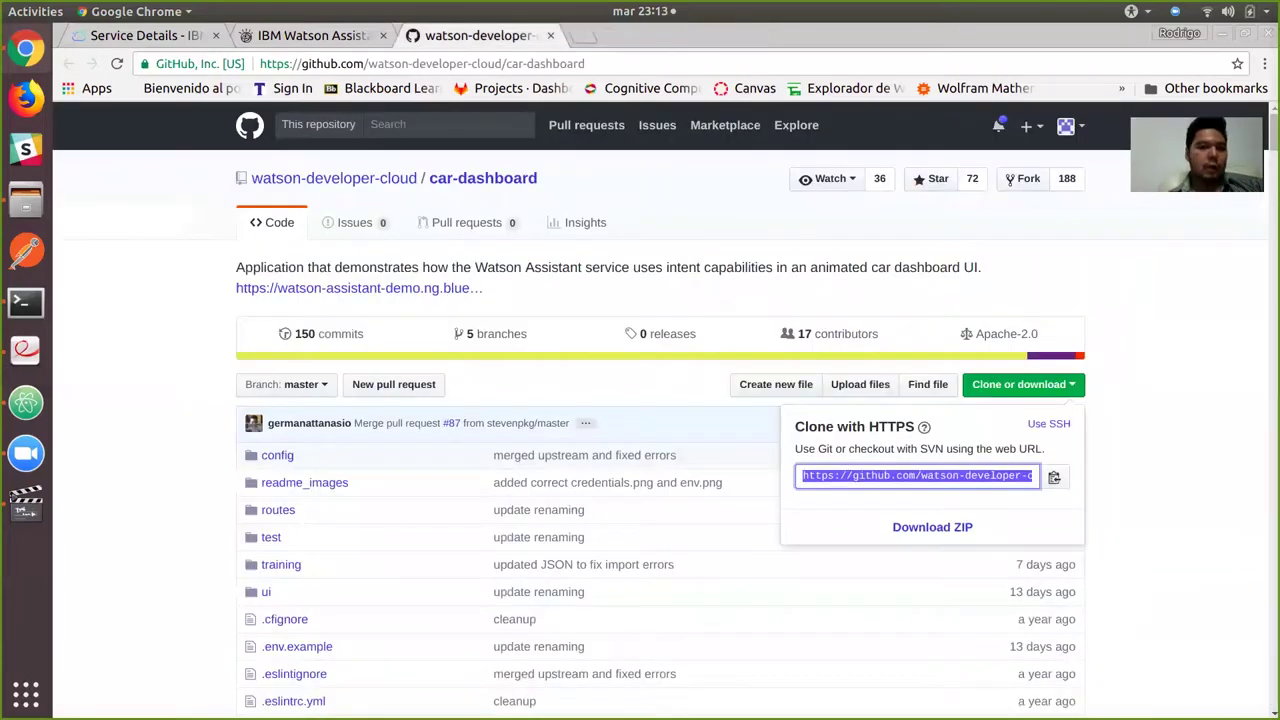
pyautogui.hotkey('alt', 'Tab')
pyautogui.hotkey('ctrl', 'c')
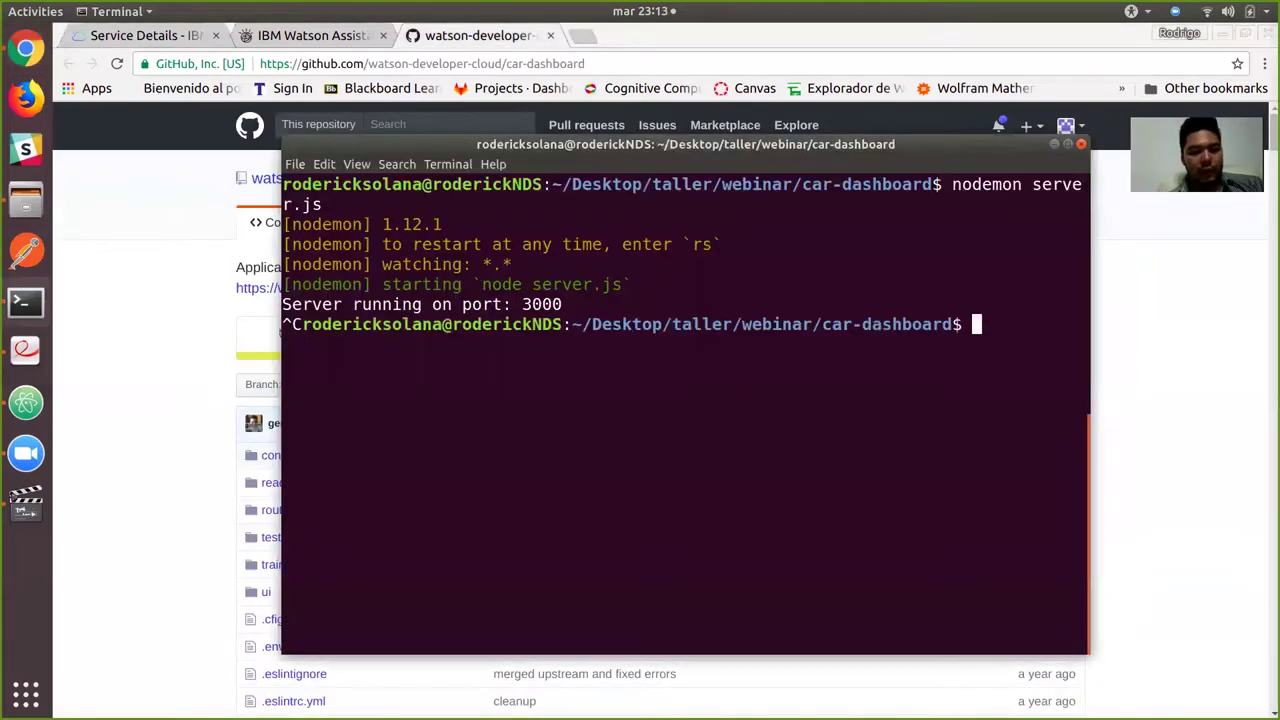
pyautogui.hotkey('alt', 'Tab')
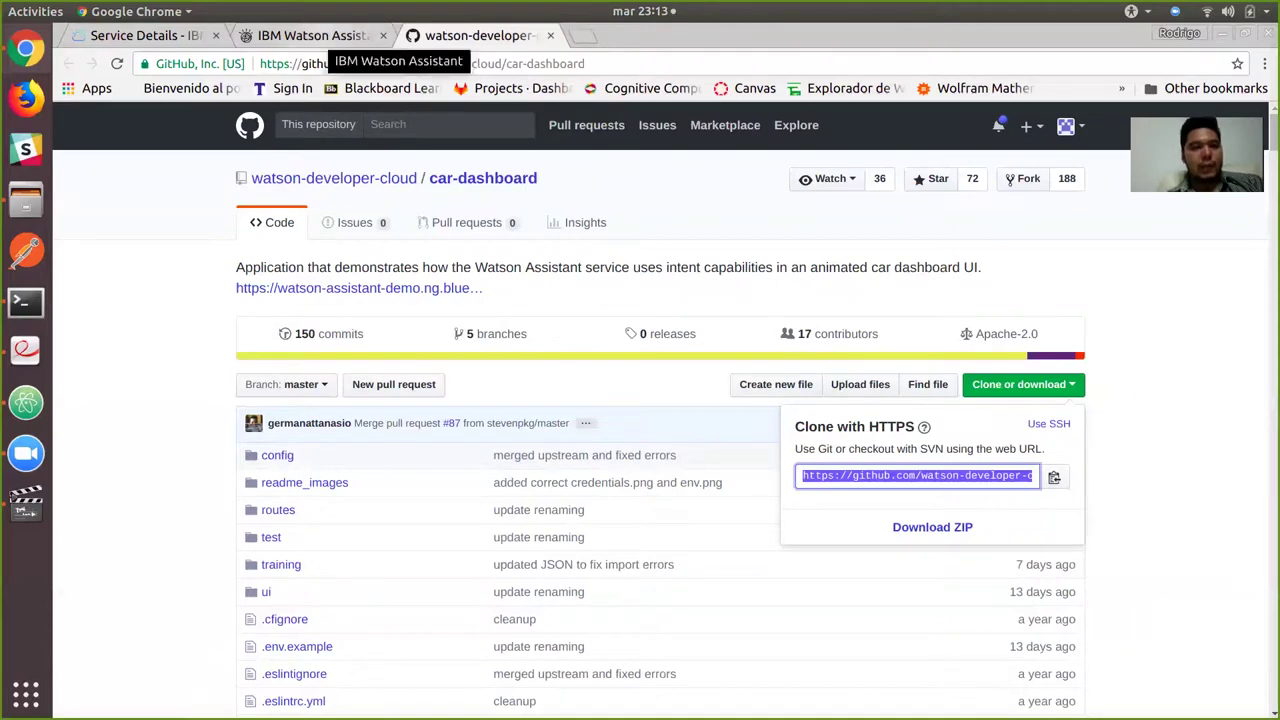
pyautogui.click(330, 36)
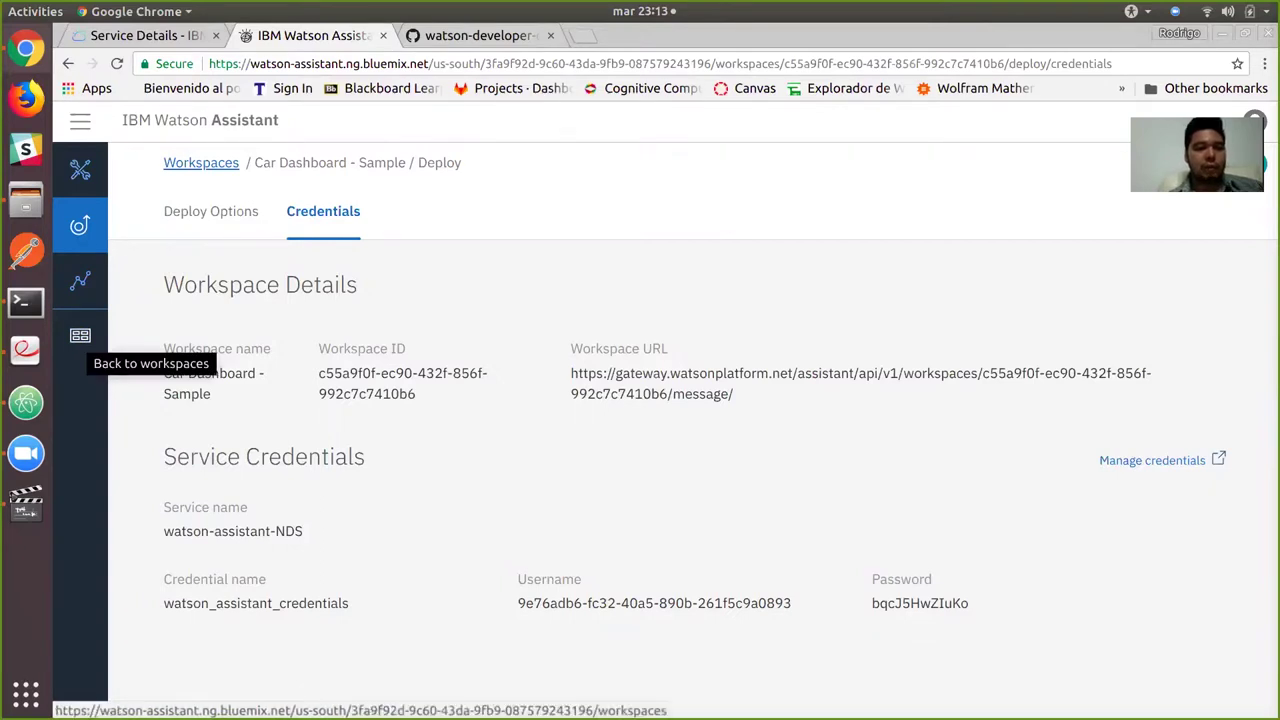
# From the workspaces list, create a Spanish-language workspace named 'prueba_1'.
pyautogui.click(80, 335)
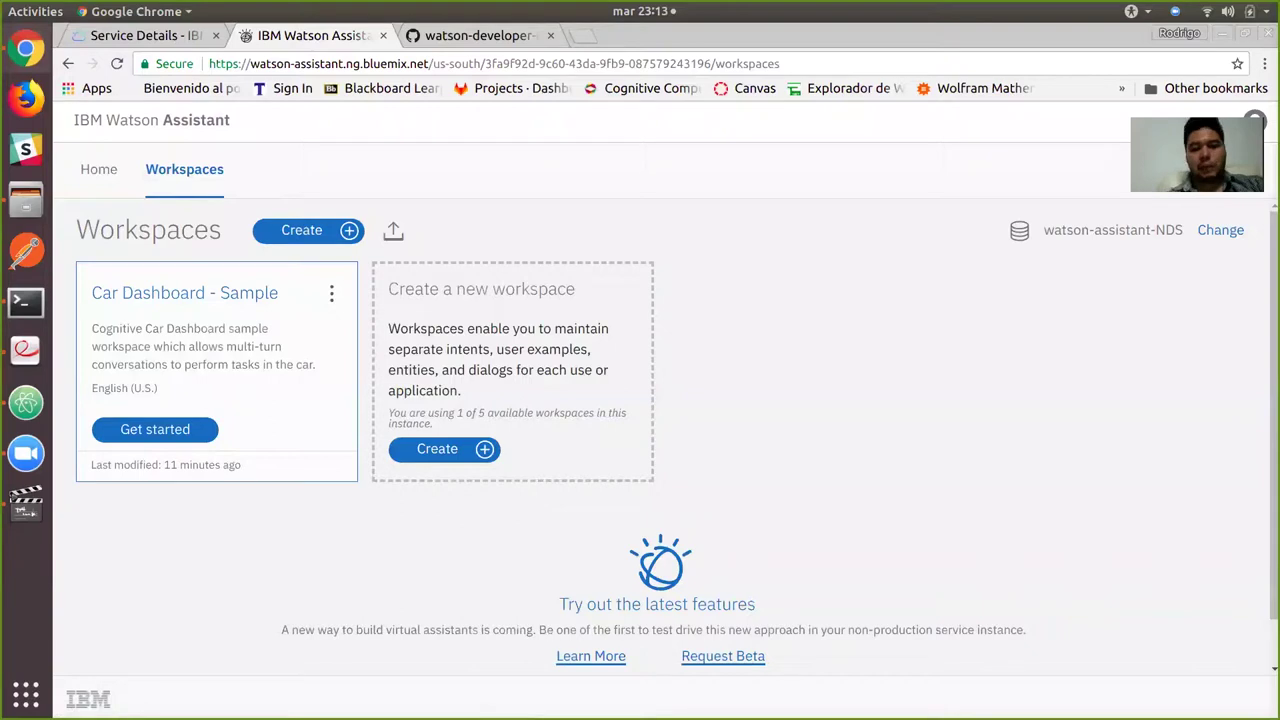
pyautogui.click(440, 449)
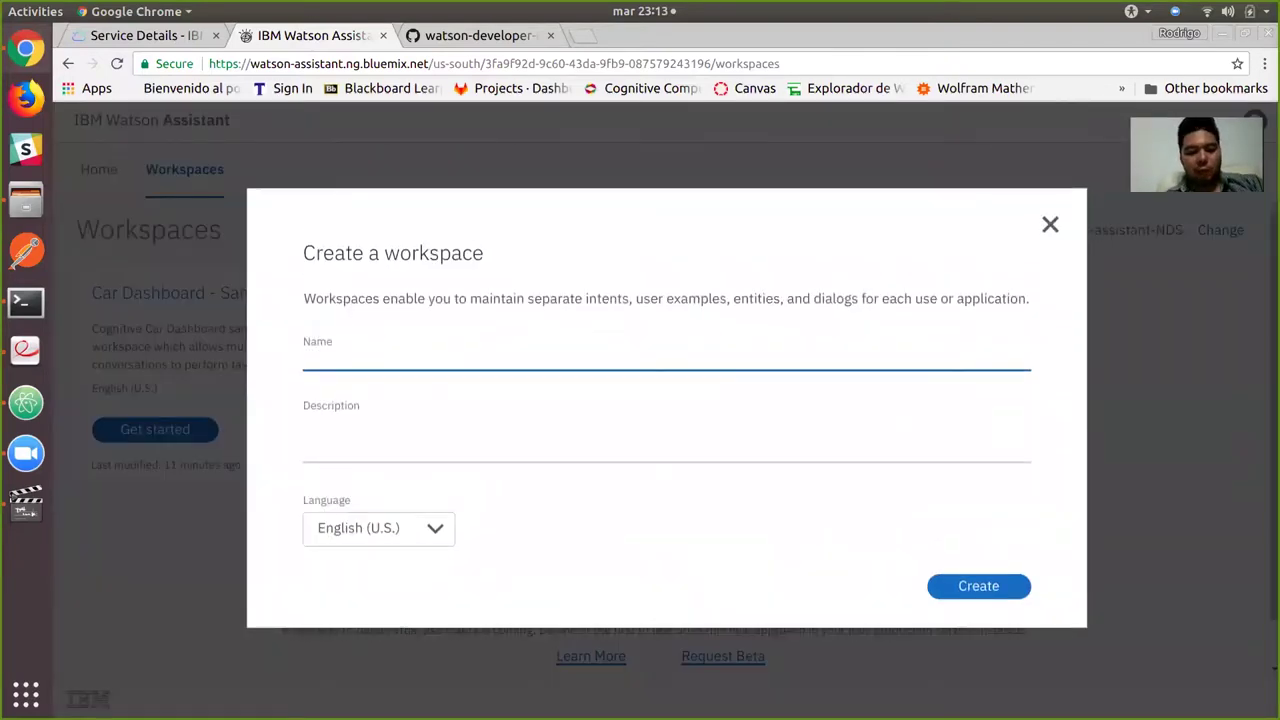
pyautogui.write('prueba')
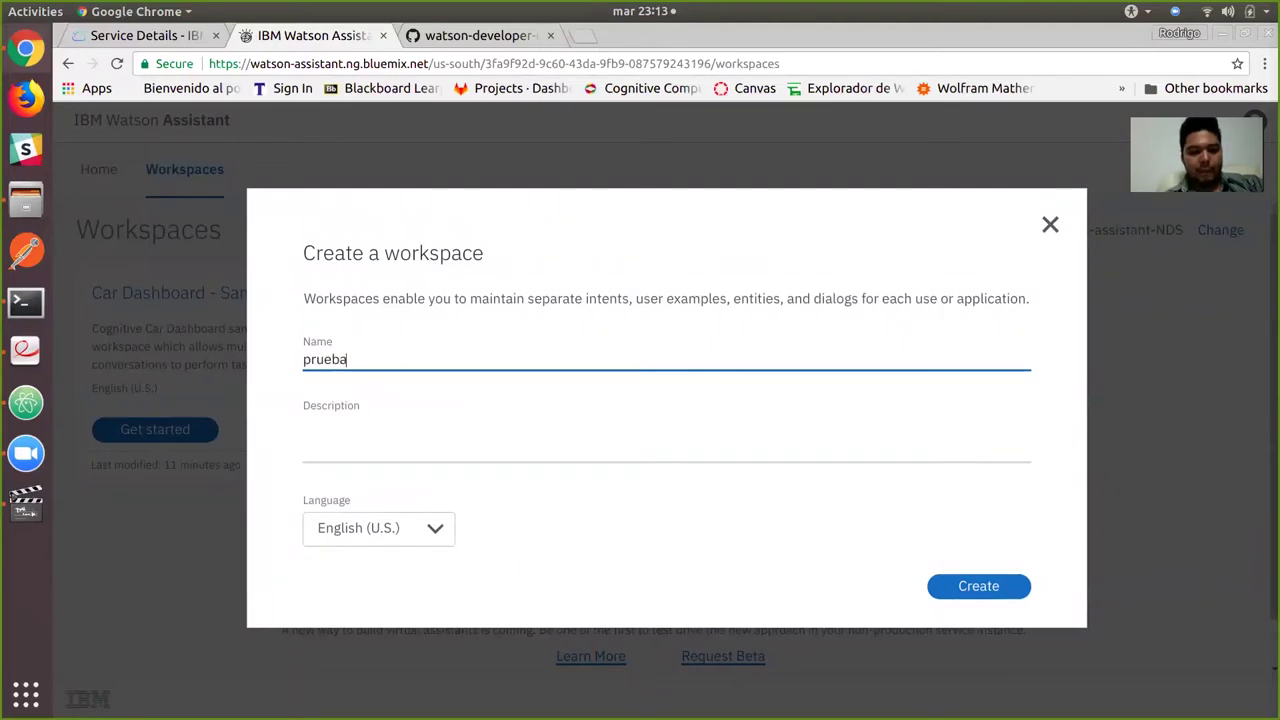
pyautogui.write('_1')
pyautogui.click(378, 528)
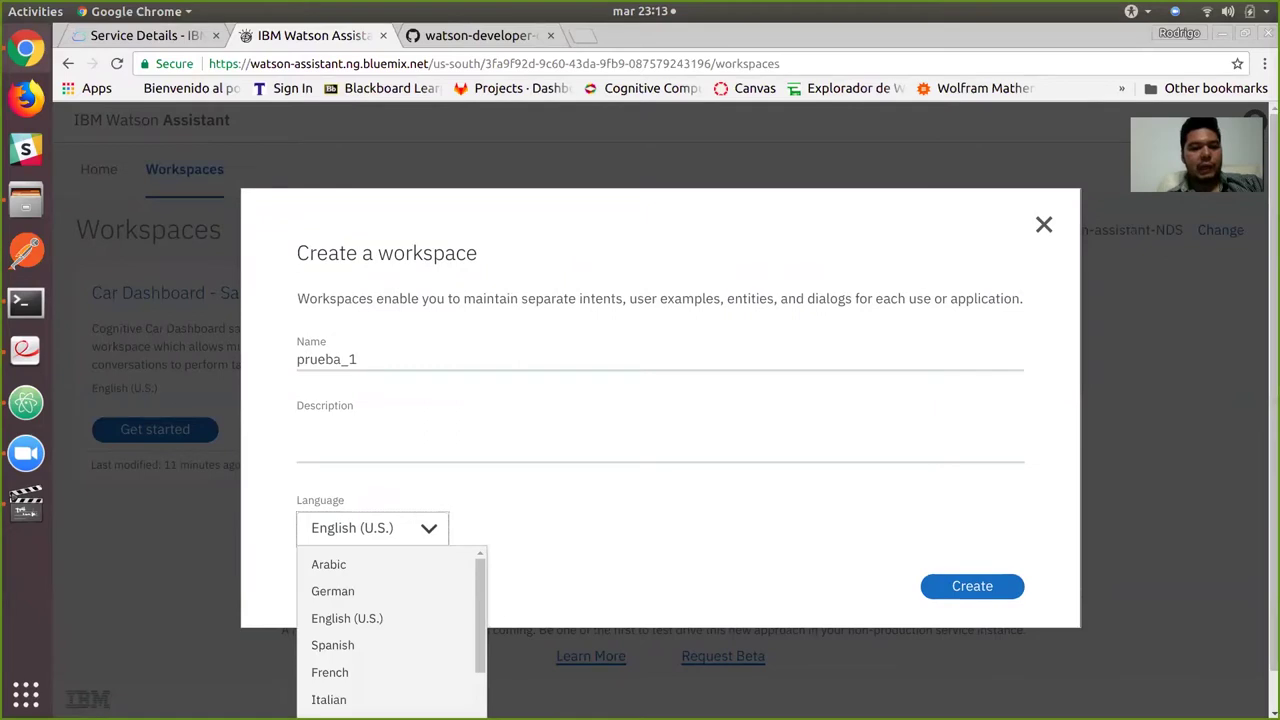
pyautogui.click(332, 645)
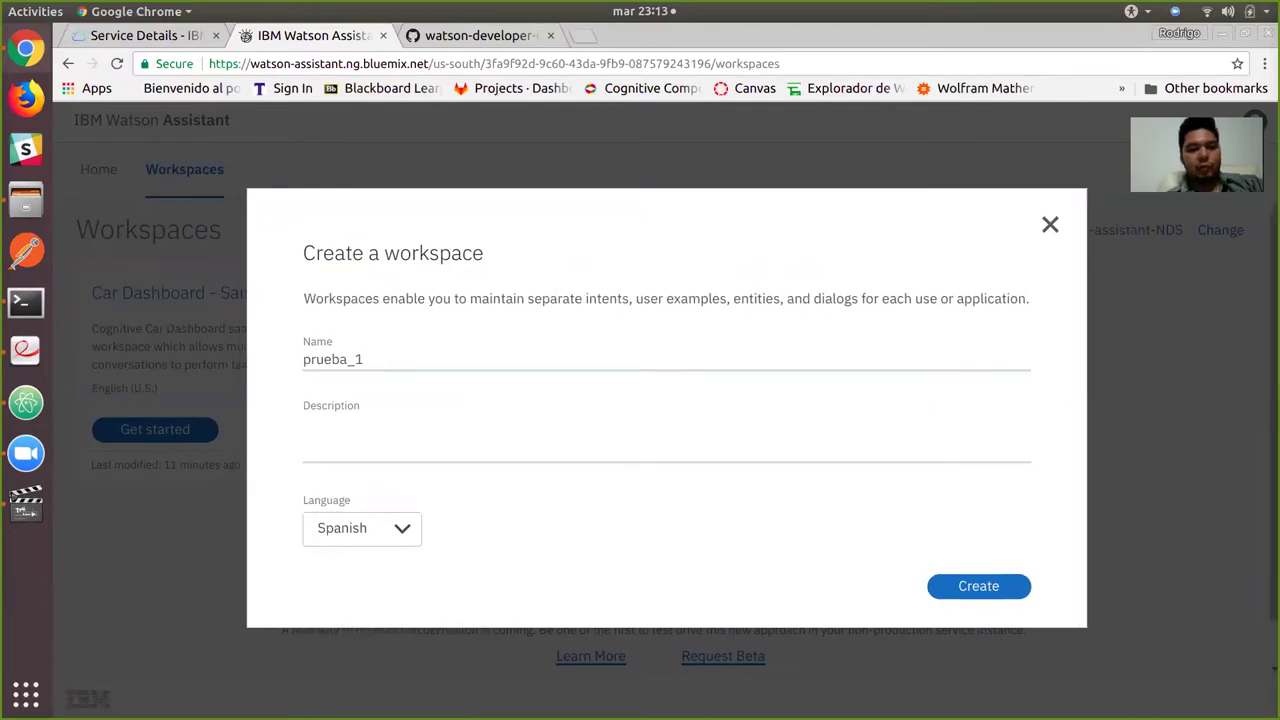
pyautogui.click(978, 586)
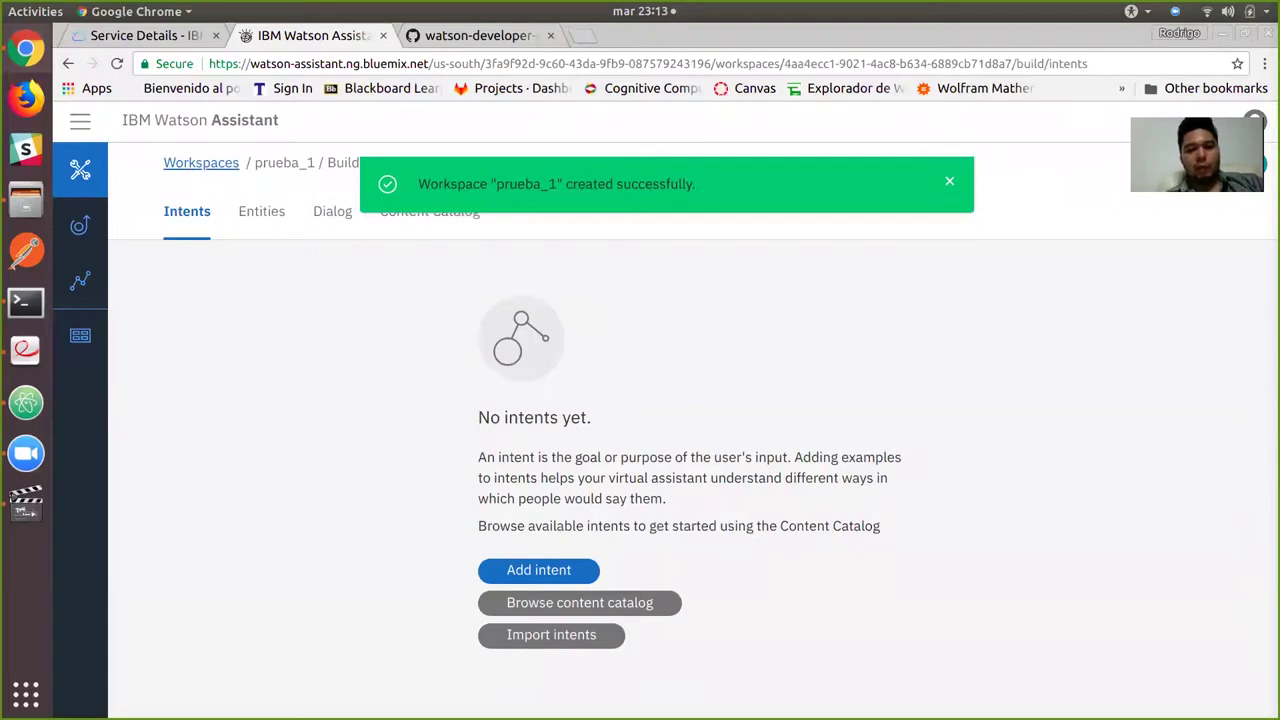
# Create the #saludar intent with description 'intento cuando quiero saludar'.
pyautogui.click(538, 569)
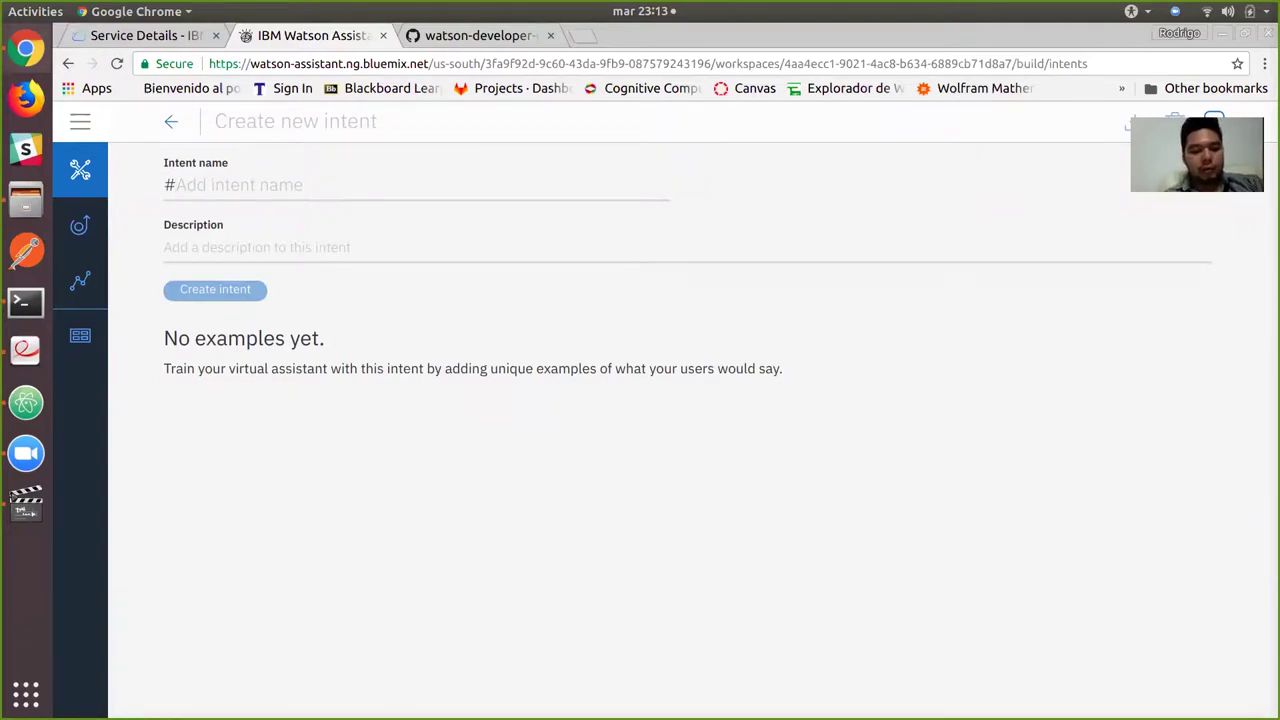
pyautogui.write('saludar')
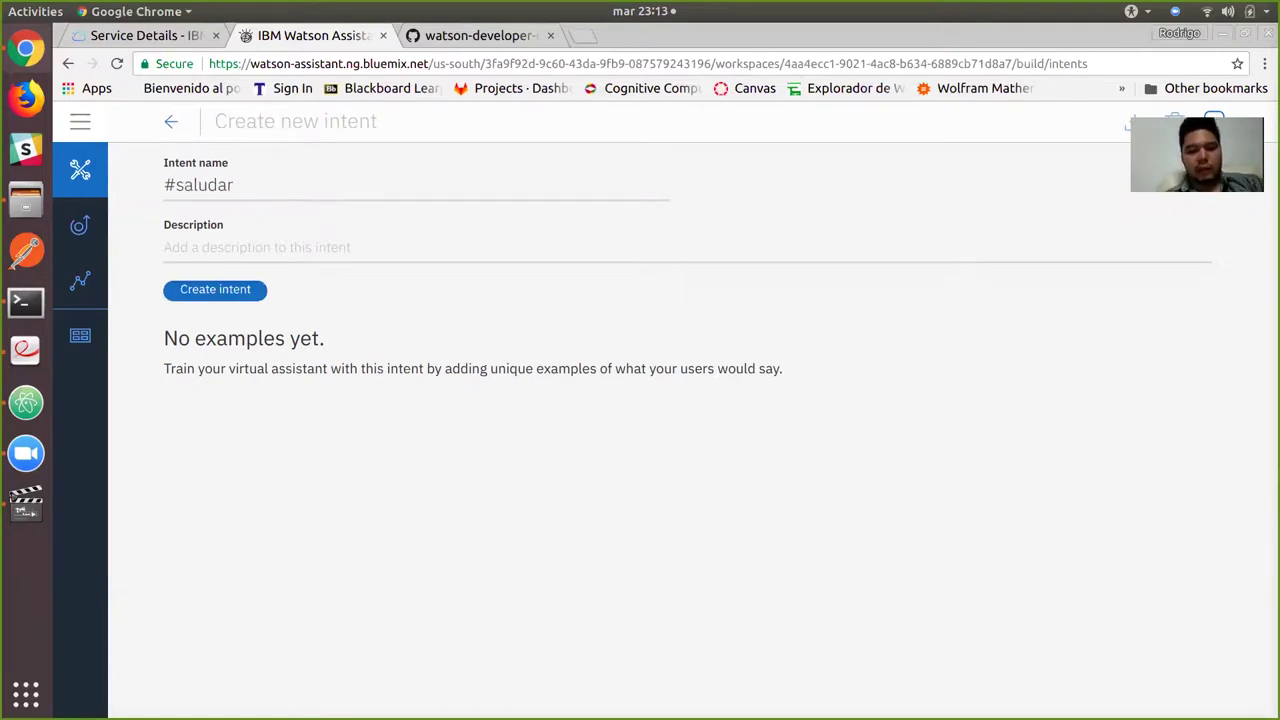
pyautogui.write('intento cuand')
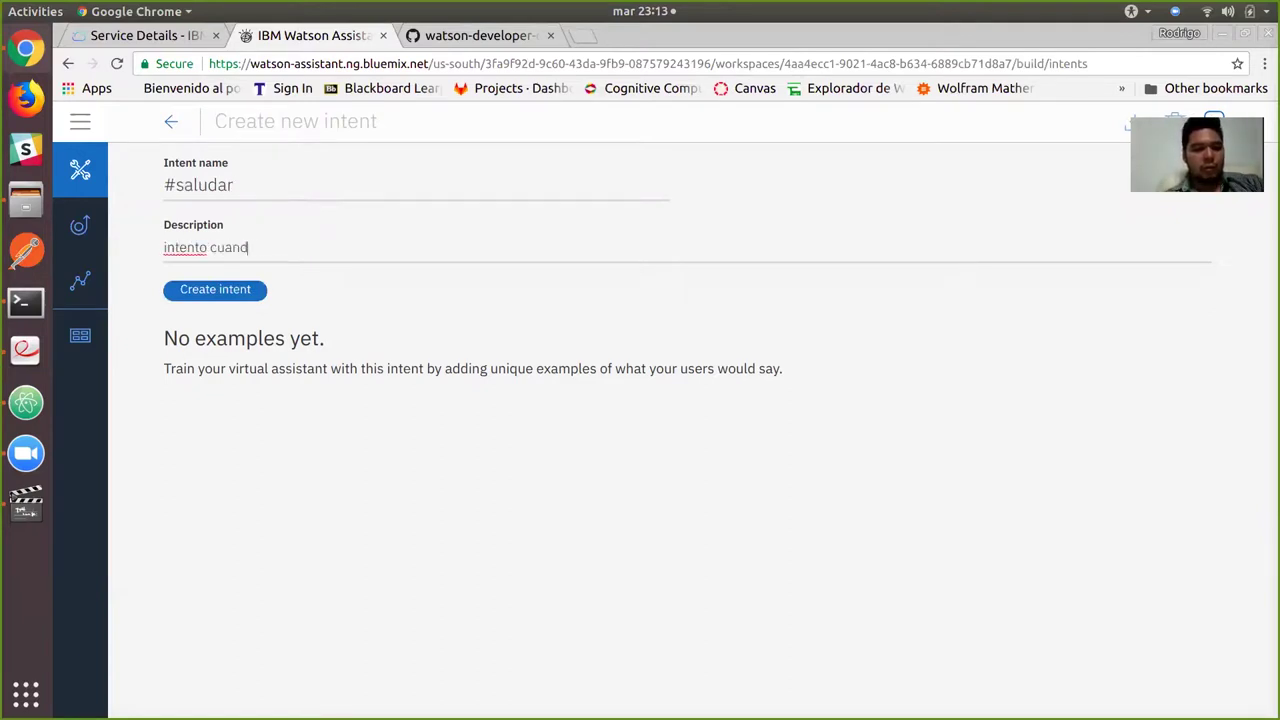
pyautogui.write('o quiero saludar')
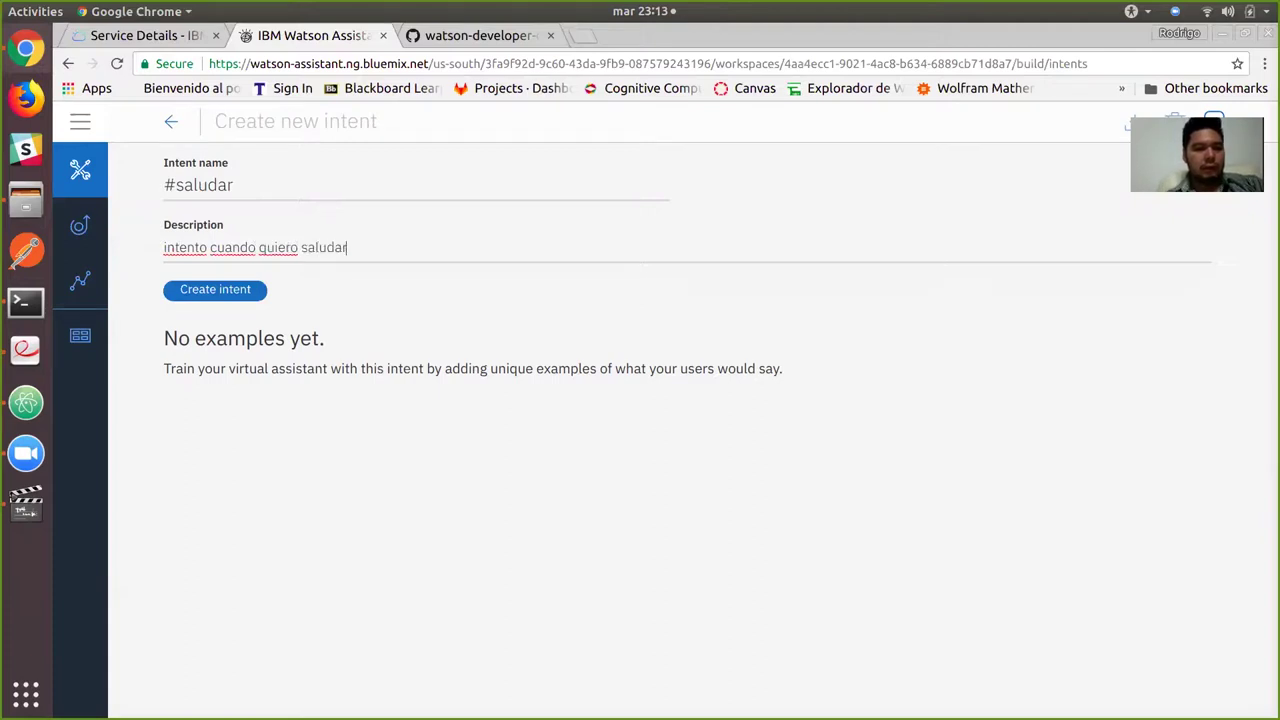
pyautogui.press('Tab')
pyautogui.press('Return')
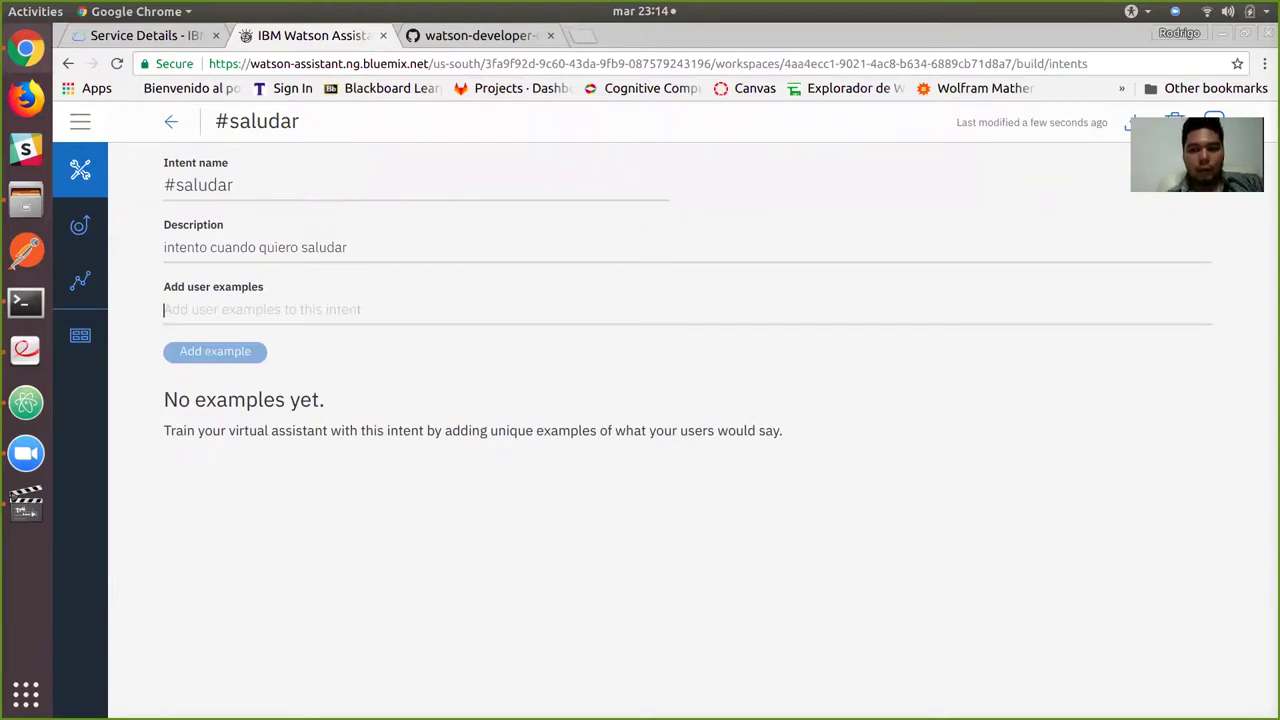
# Add greeting examples que onda, hola, que tal, aló, hello and que show! to #saludar.
pyautogui.write('que onda')
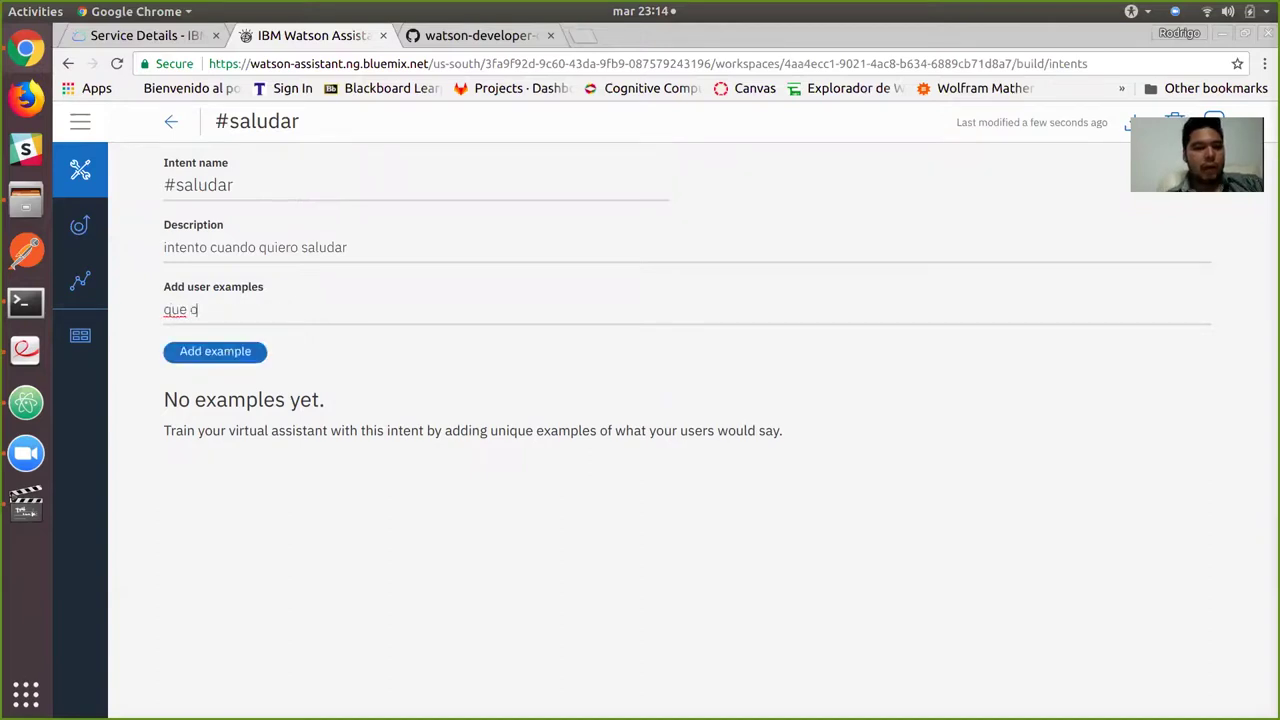
pyautogui.press('Return')
pyautogui.write('hola')
pyautogui.press('Return')
pyautogui.write('que tal')
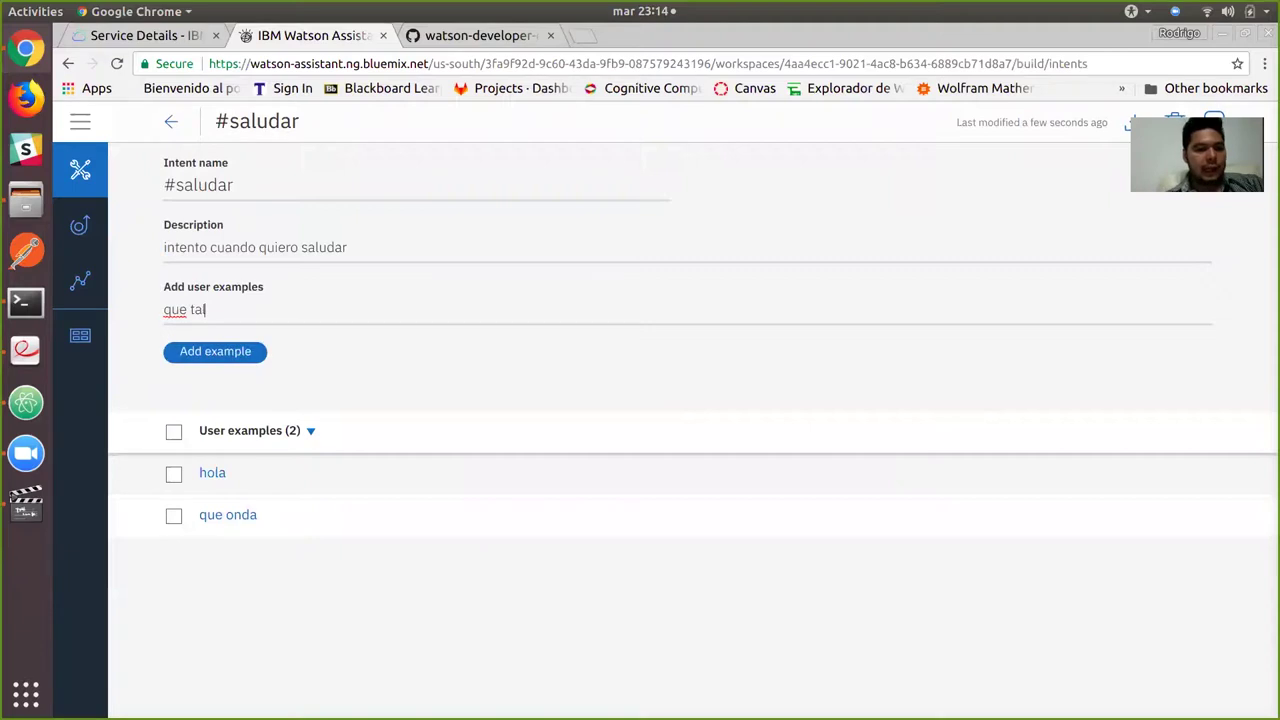
pyautogui.press('Return')
pyautogui.write('aló')
pyautogui.press('Return')
pyautogui.write('hello')
pyautogui.press('Return')
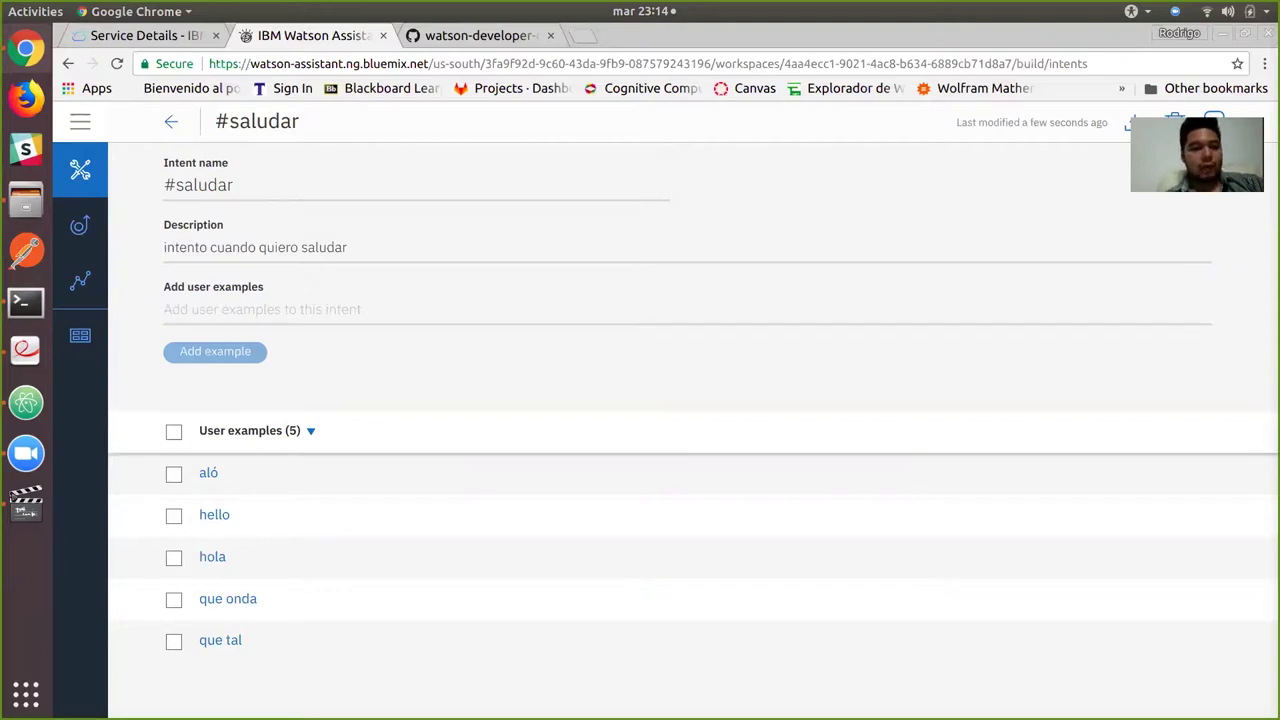
pyautogui.write('que show!')
pyautogui.press('Return')
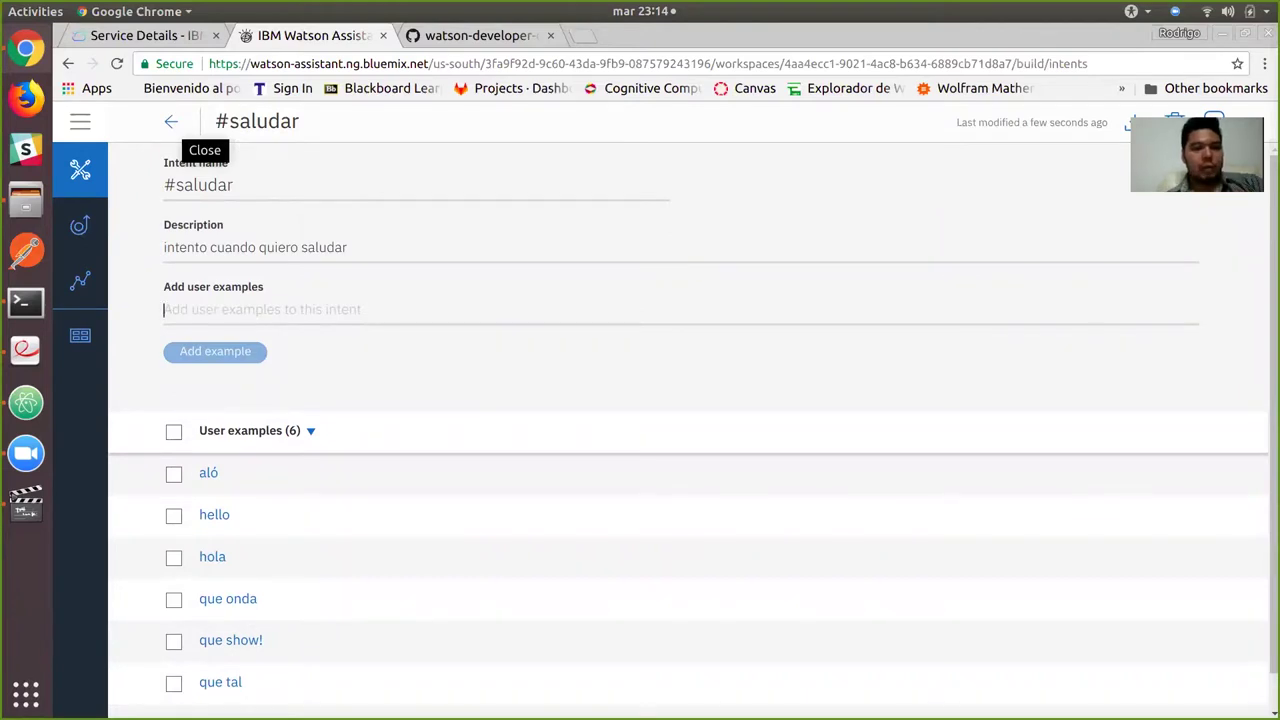
pyautogui.click(171, 121)
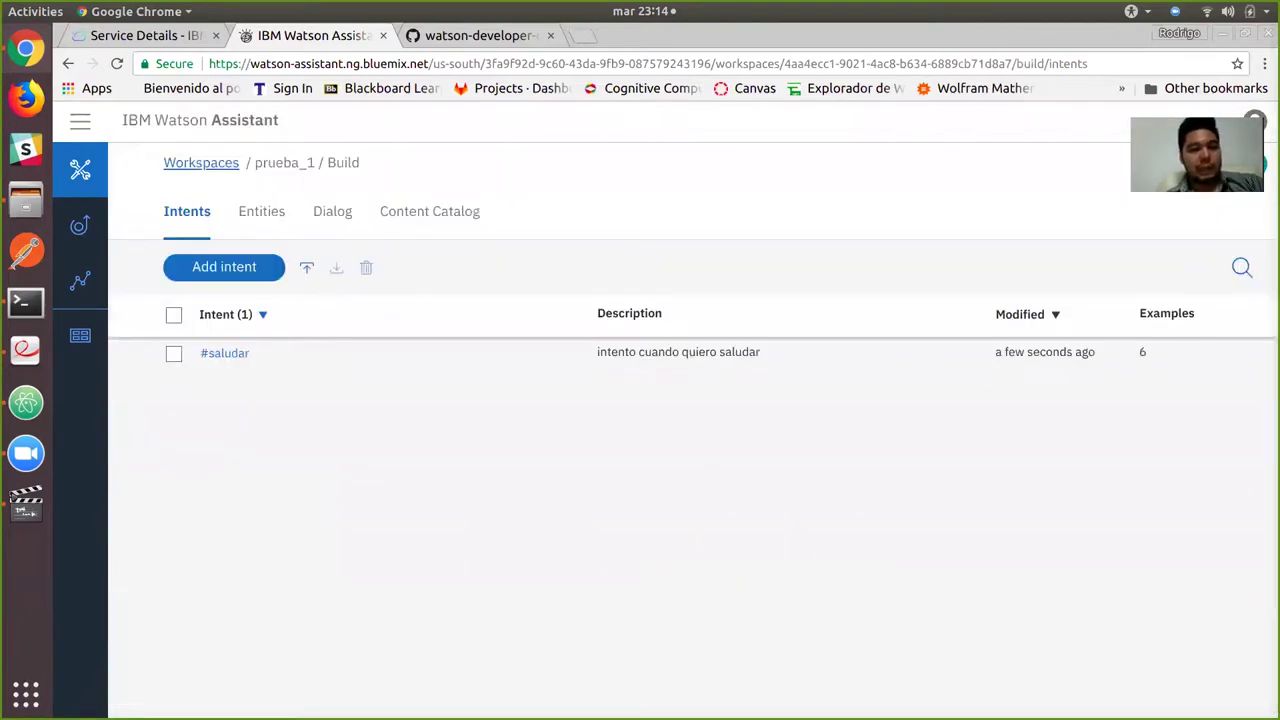
pyautogui.click(250, 268)
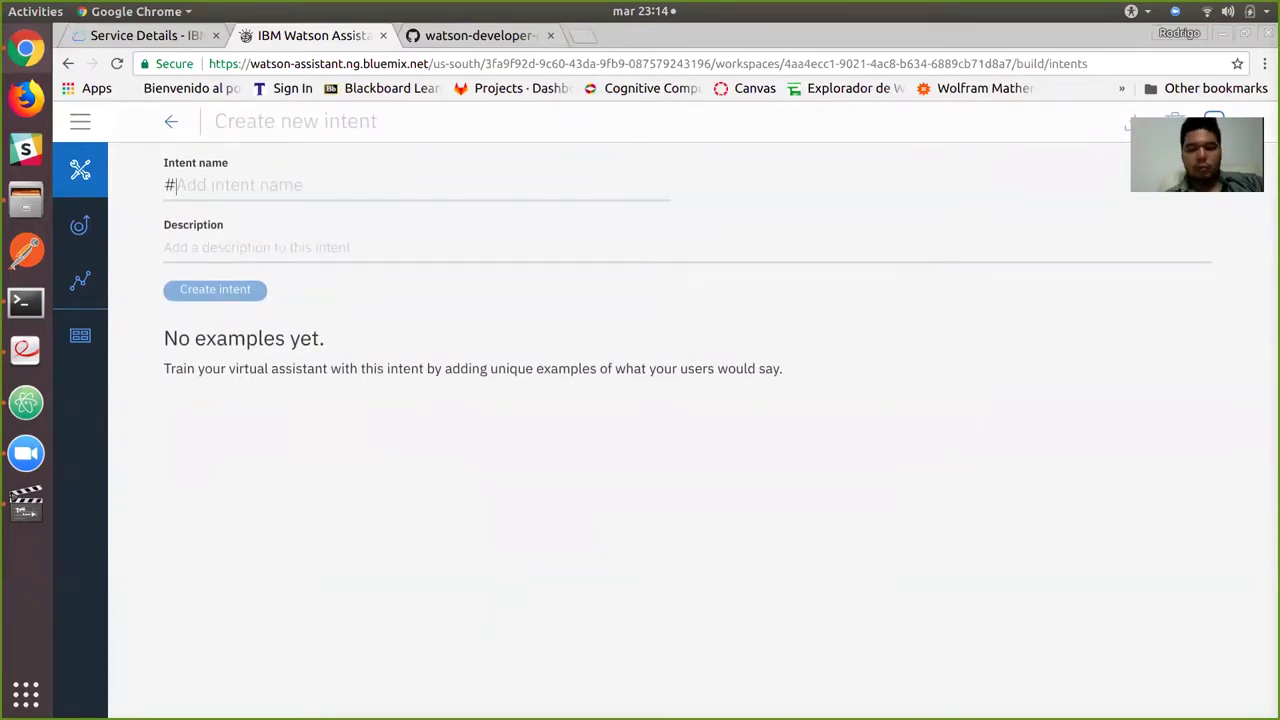
# Create #despedida with examples adios, ciao, hasta pronto, hasta la vista, nos vemos and bye.
pyautogui.write('desped')
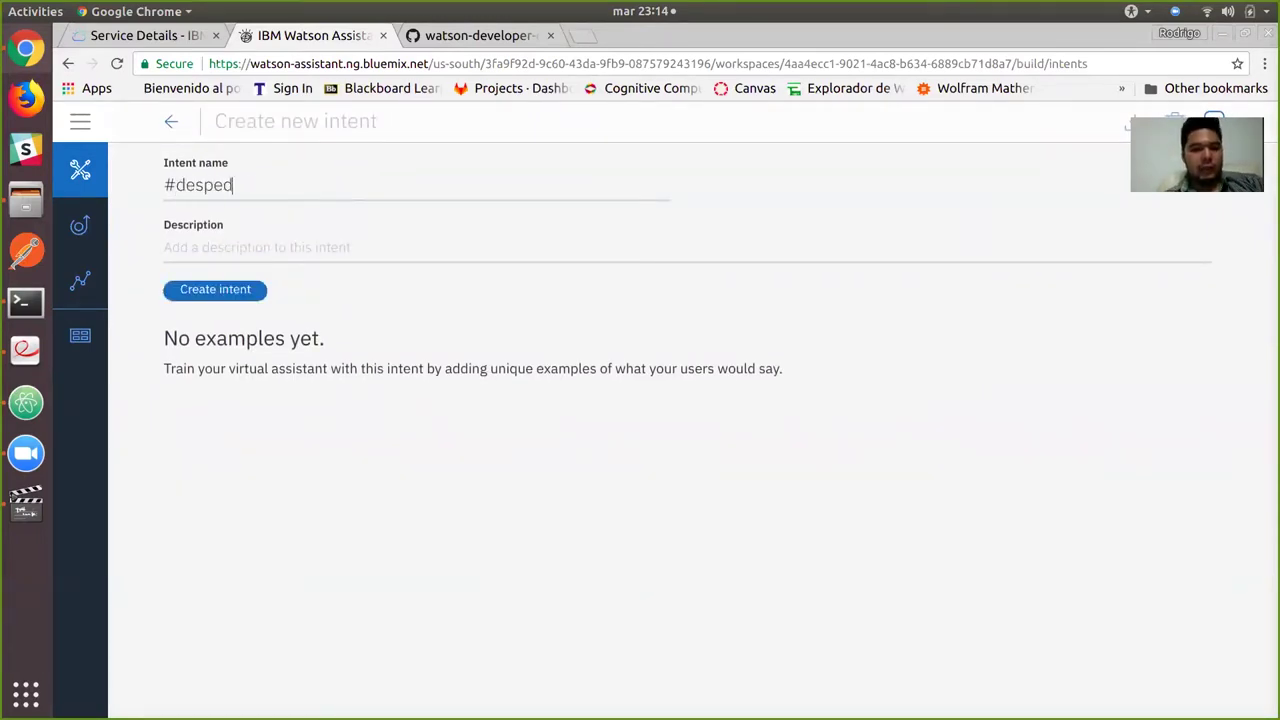
pyautogui.write('ida')
pyautogui.press('Return')
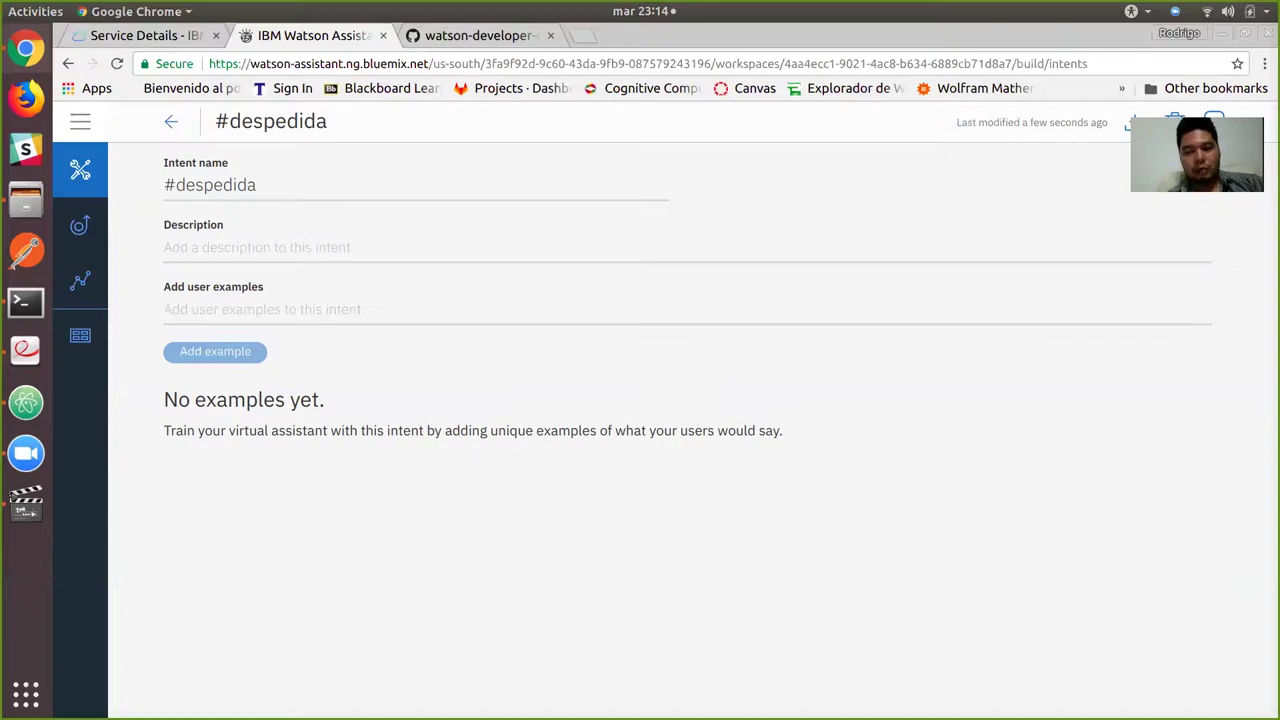
pyautogui.write('adios')
pyautogui.press('Return')
pyautogui.write('ciao')
pyautogui.press('Return')
pyautogui.write('hasta printonto')
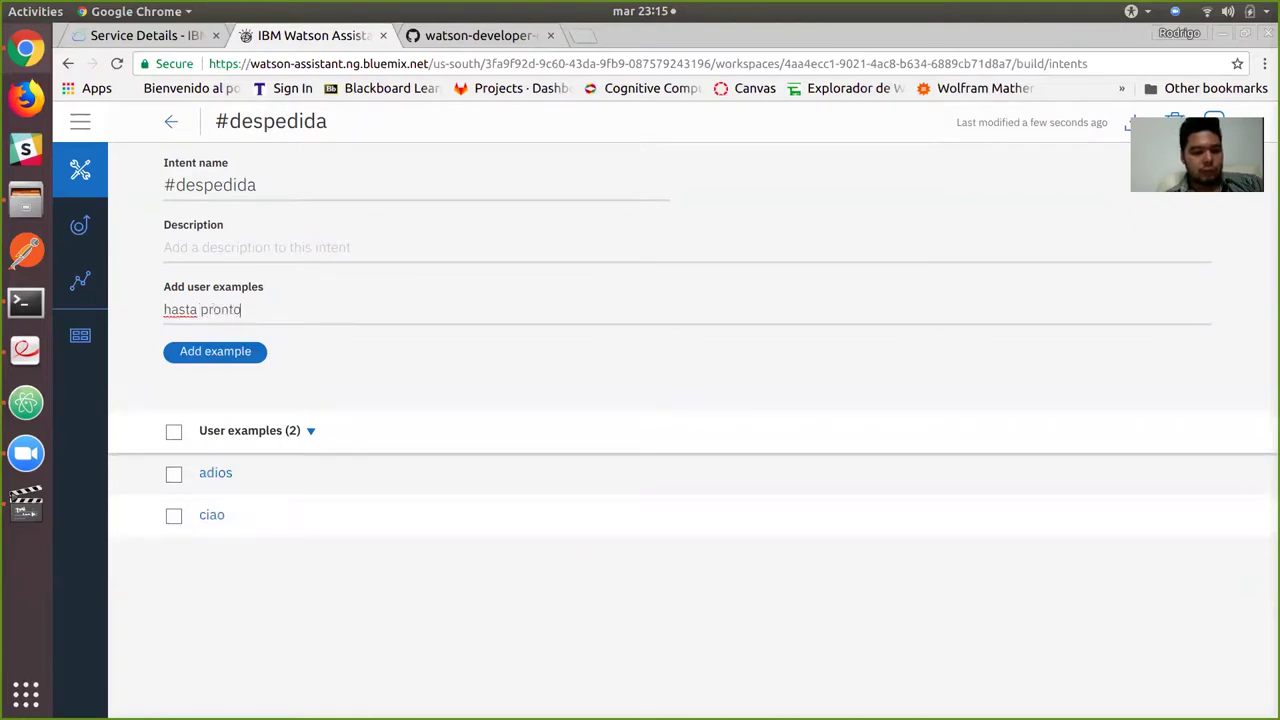
pyautogui.press('Return')
pyautogui.write('hasta')
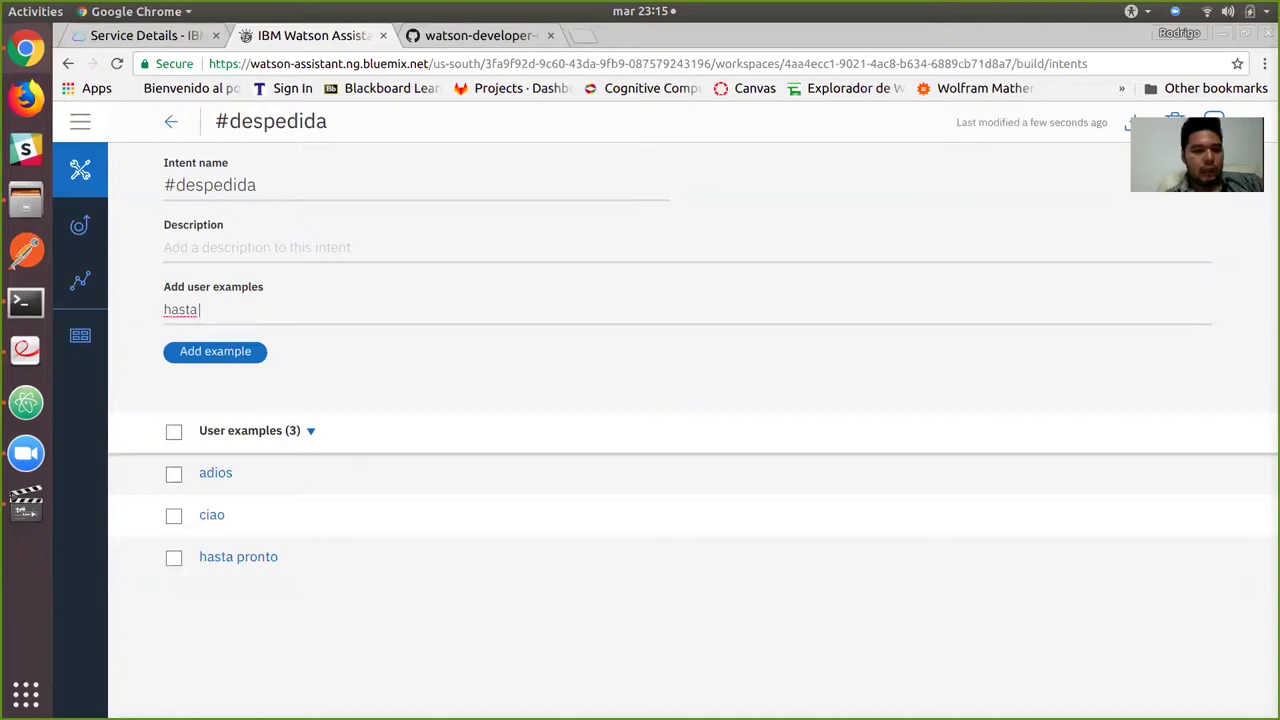
pyautogui.write(' la vista')
pyautogui.press('Return')
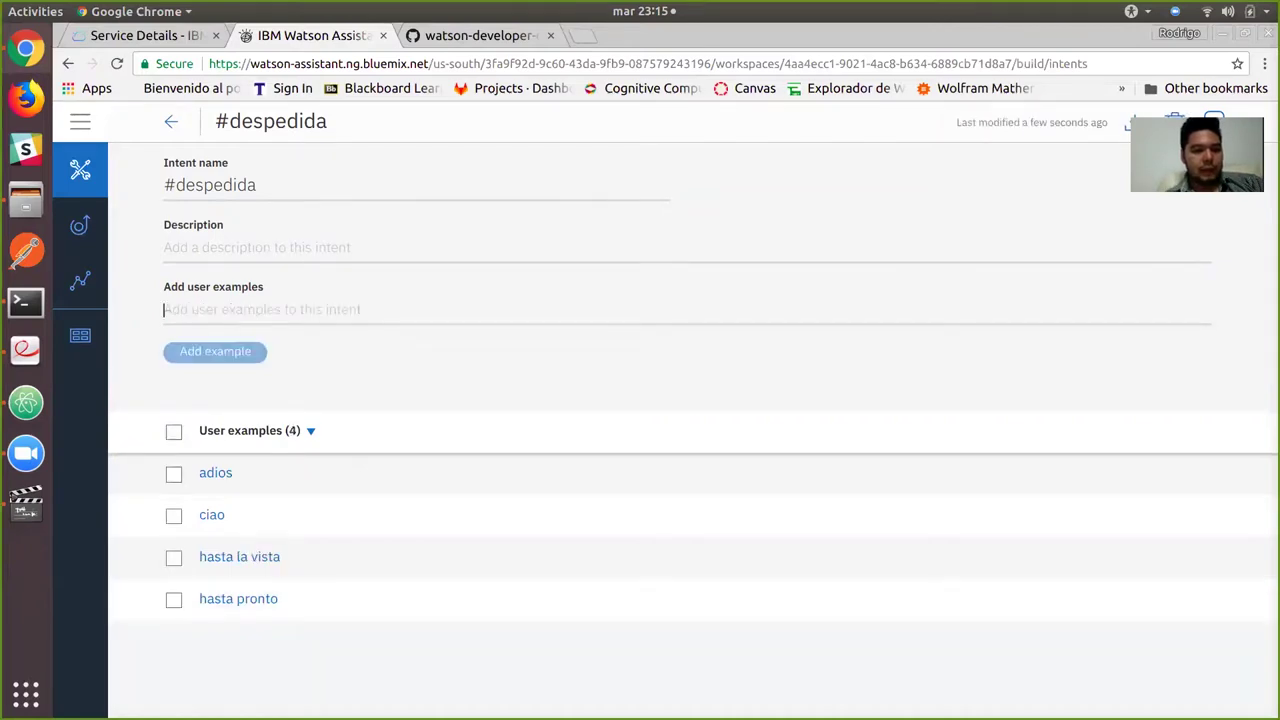
pyautogui.write('nos vemos')
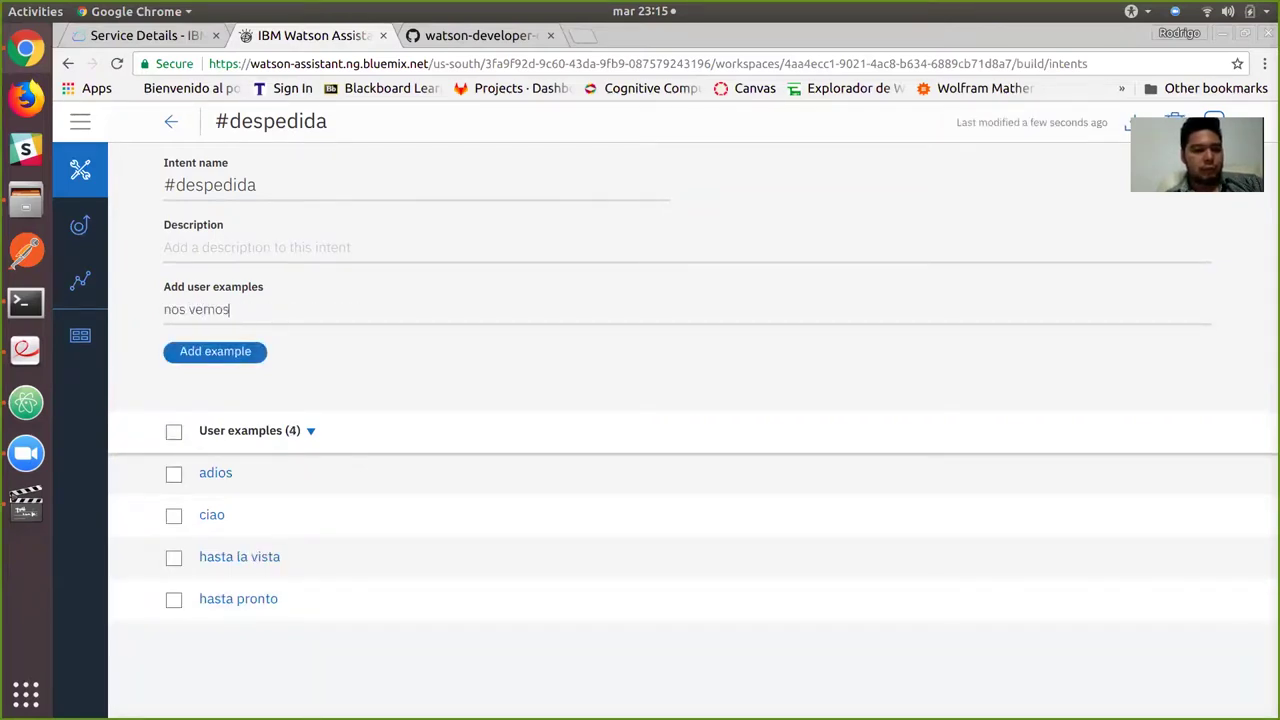
pyautogui.press('Return')
pyautogui.write('bye')
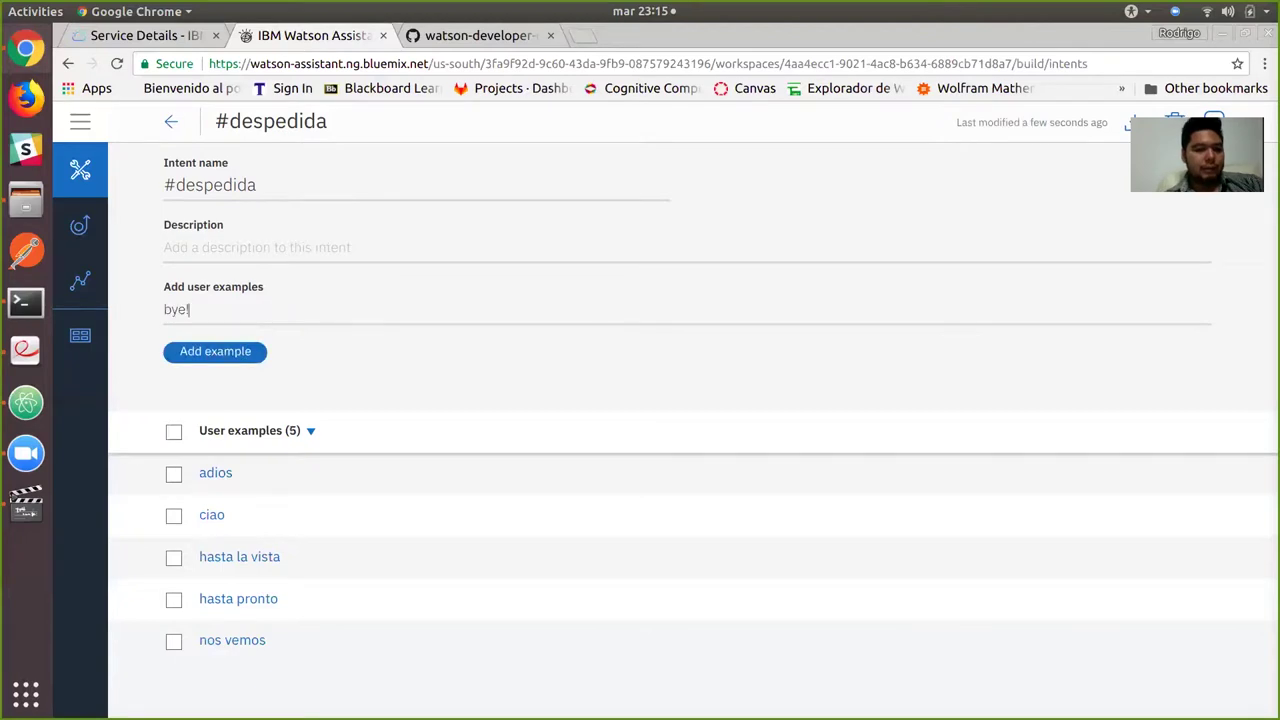
pyautogui.press('Return')
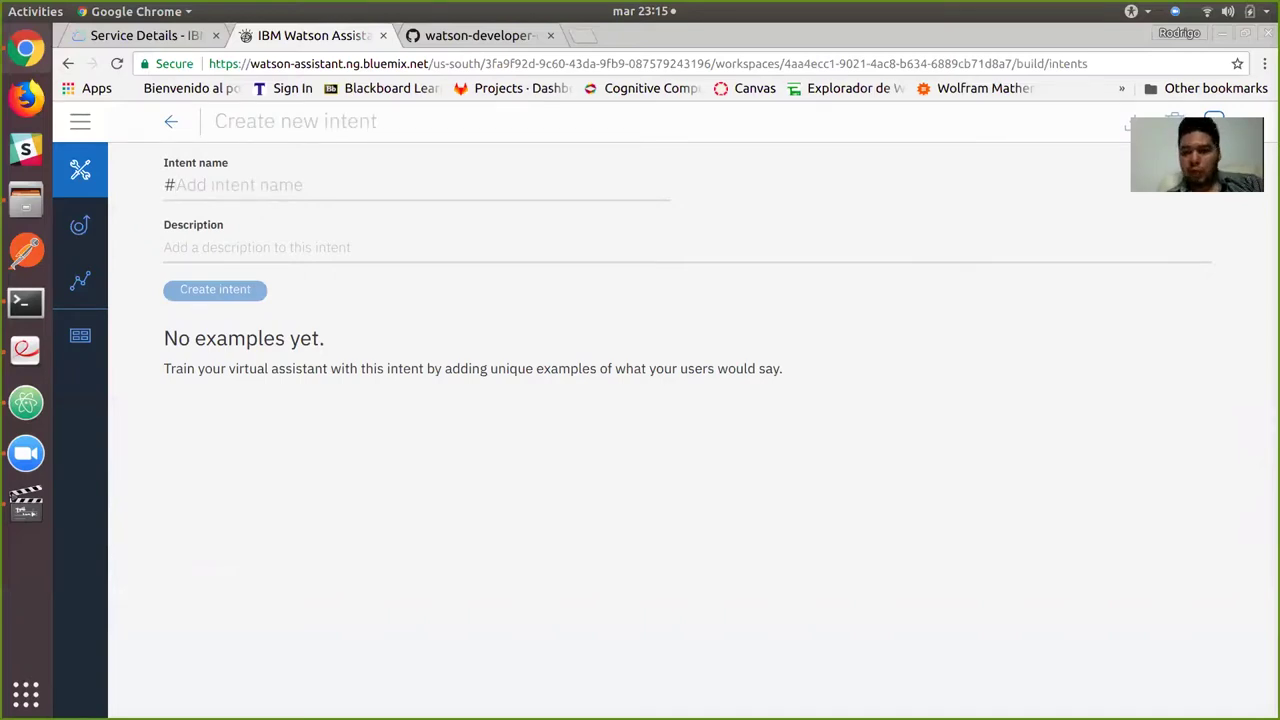
# Create the #escuchar_musica intent with examples 'pon musica' and 'quiero escuchar música'.
pyautogui.write('escucha')
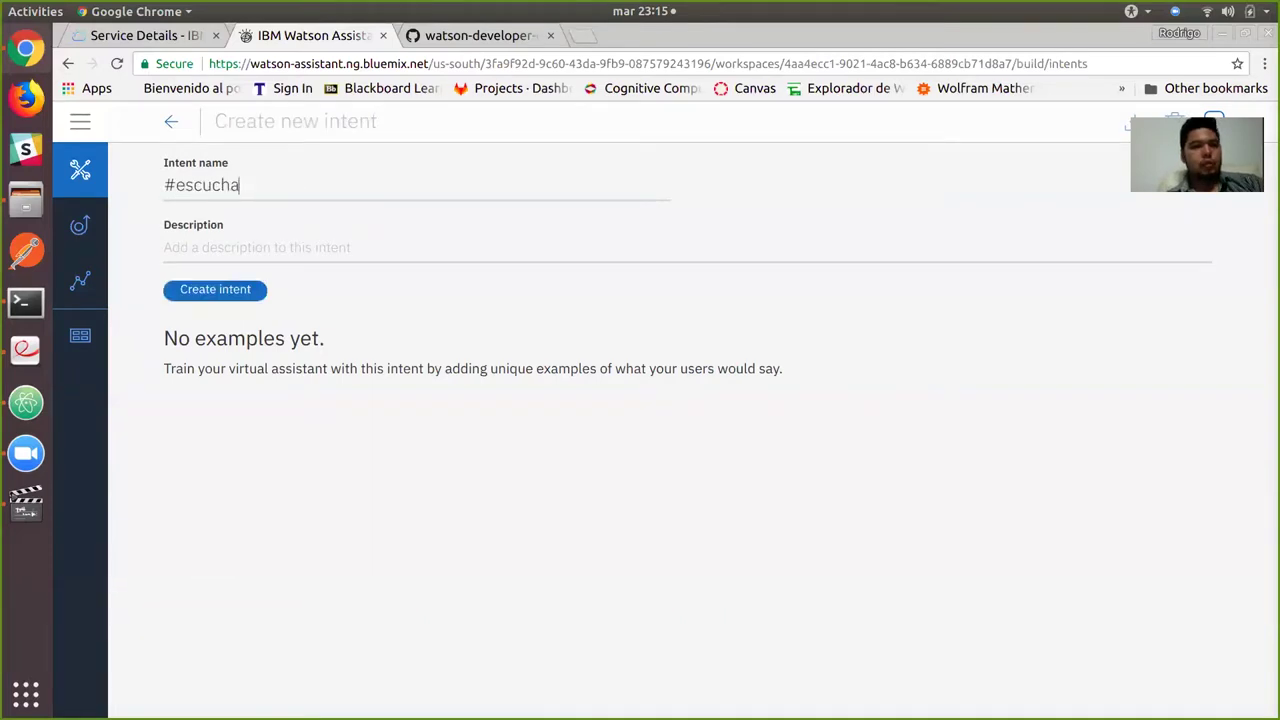
pyautogui.write('r_musica')
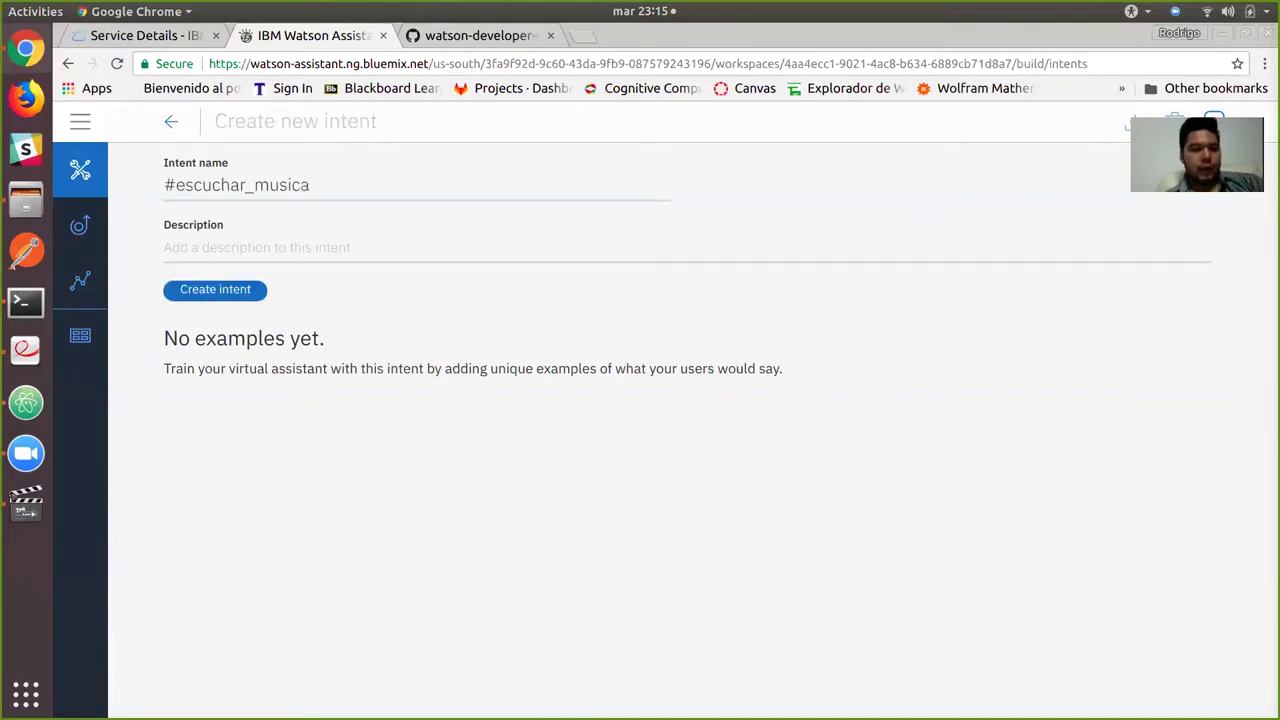
pyautogui.press('Return')
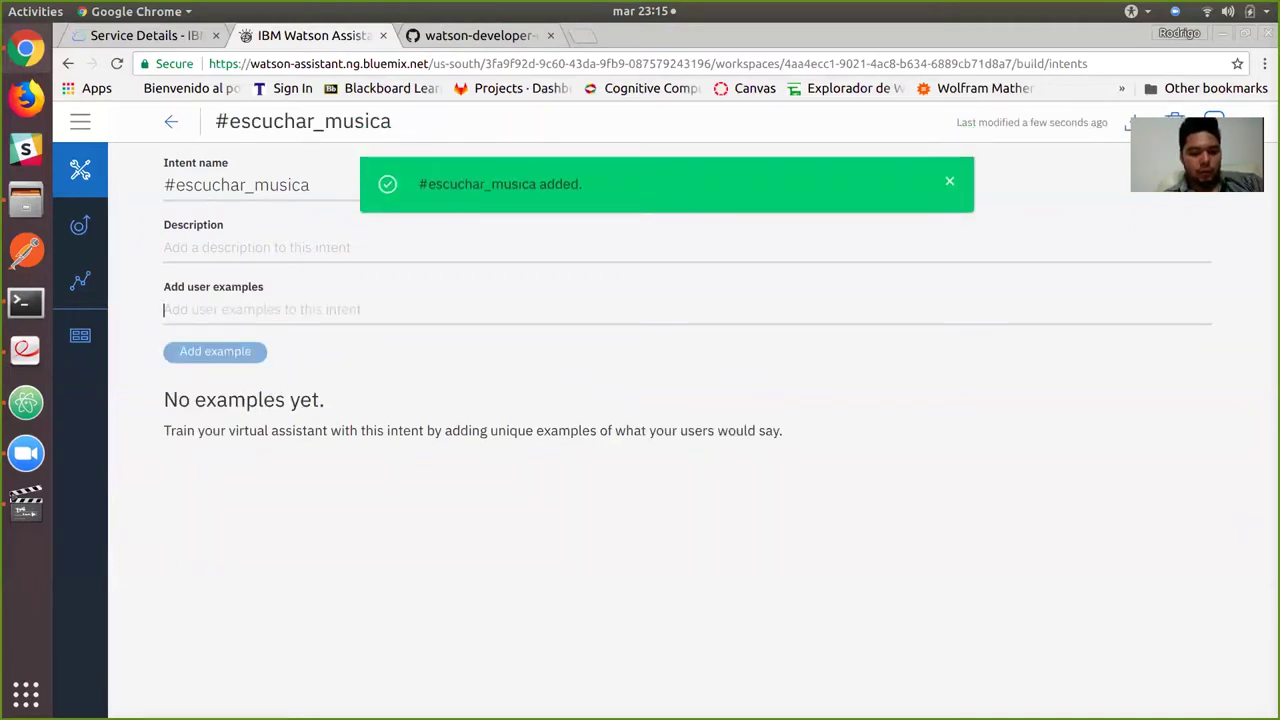
pyautogui.write('pon musica')
pyautogui.press('Return')
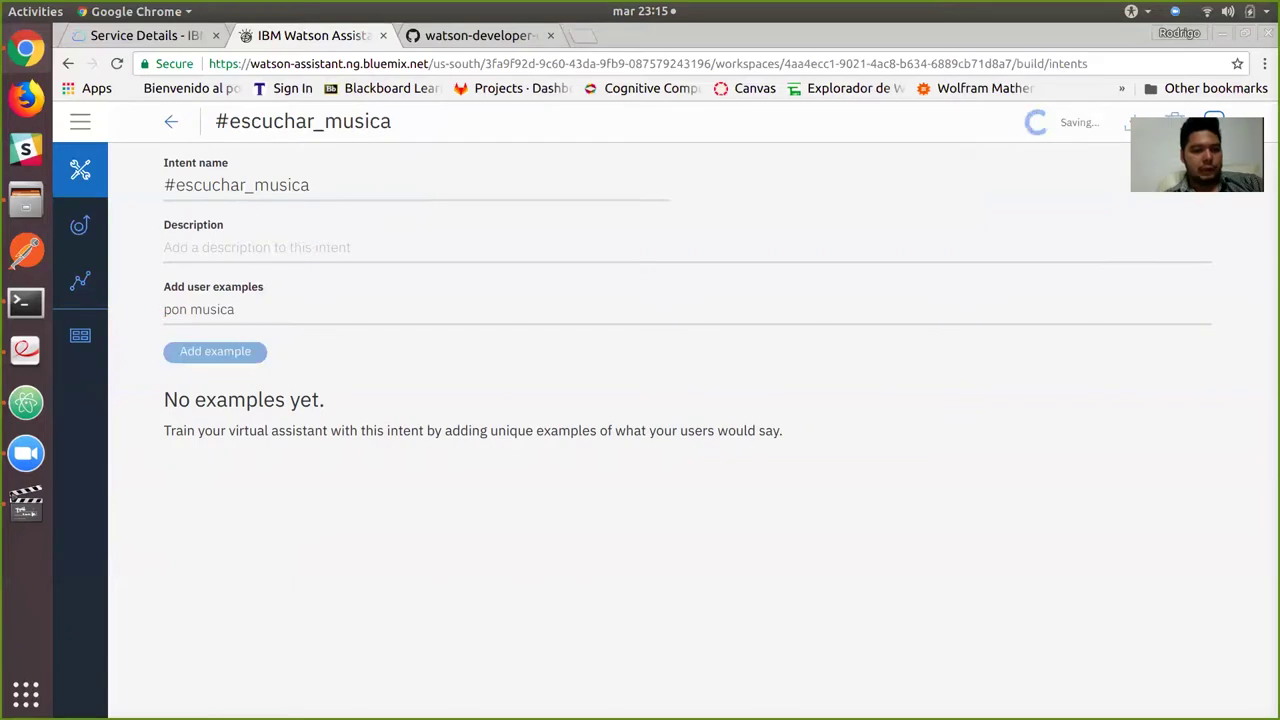
pyautogui.write('quiero escuchar música')
pyautogui.press('Return')
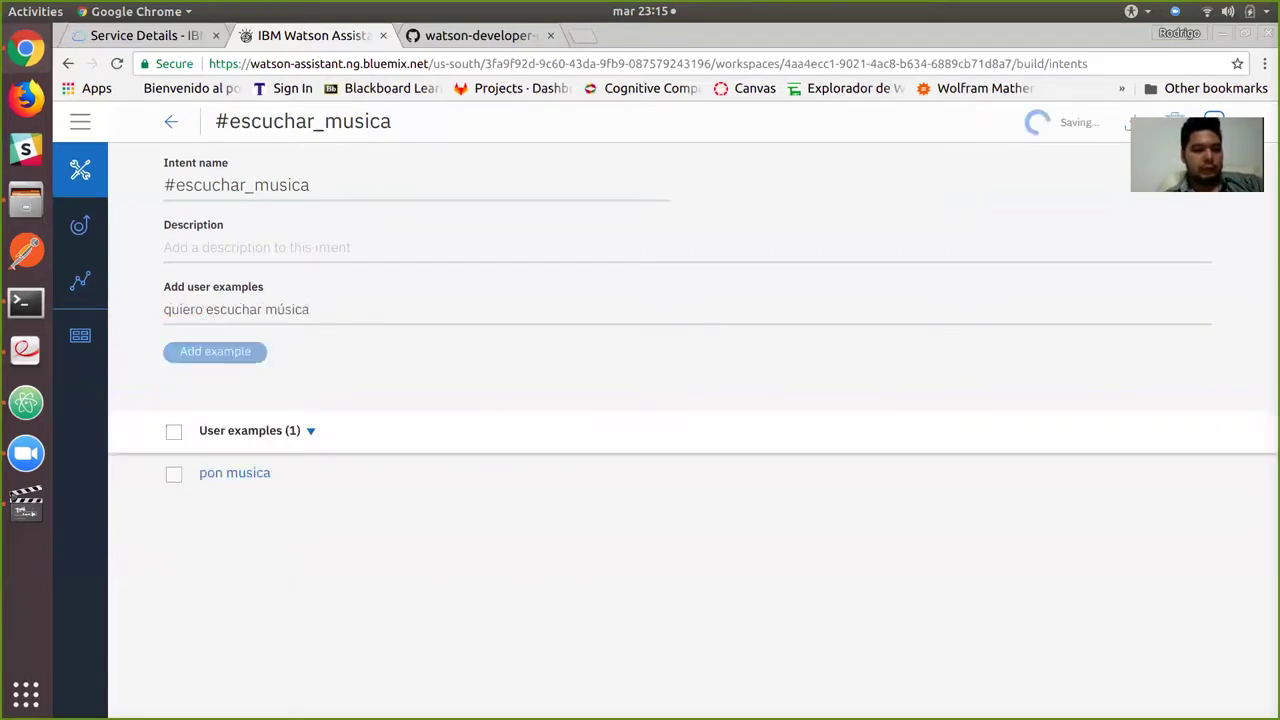
# Add 'quiero escuchar algo', 'toca la música' and 'quiero oir musica', then return to the intents list.
pyautogui.write('quiero')
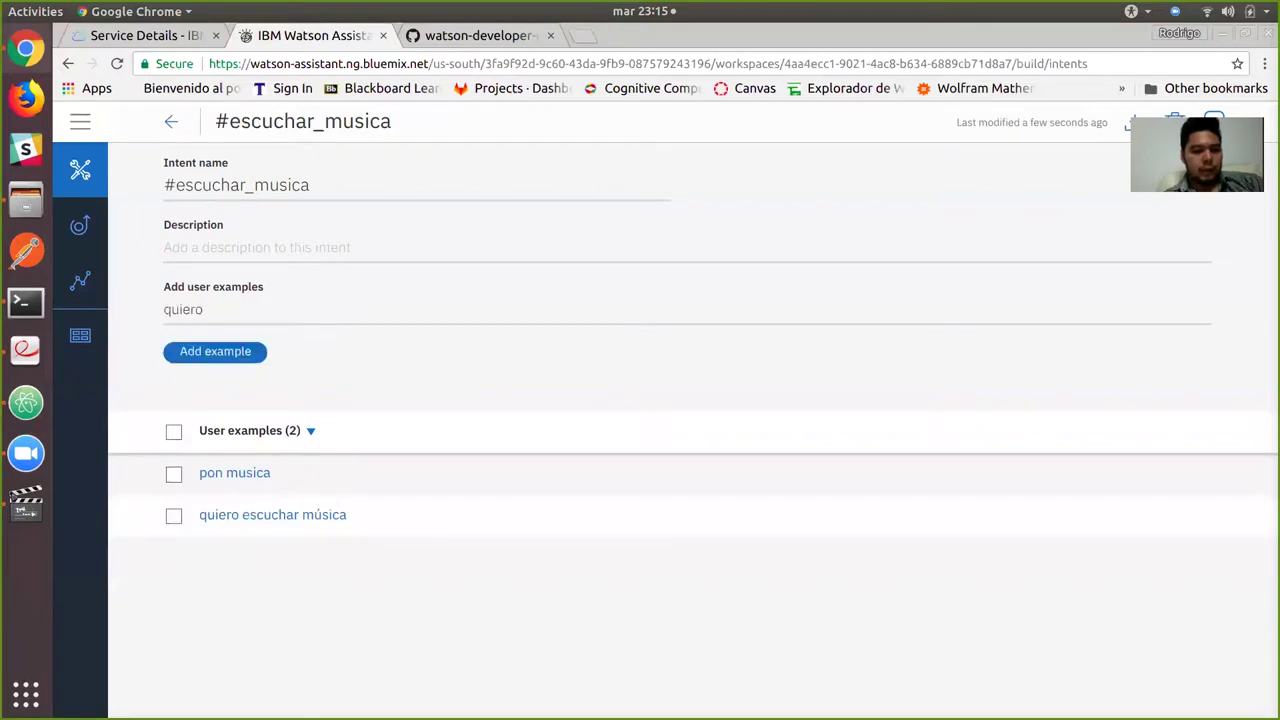
pyautogui.write(' escuchar algo')
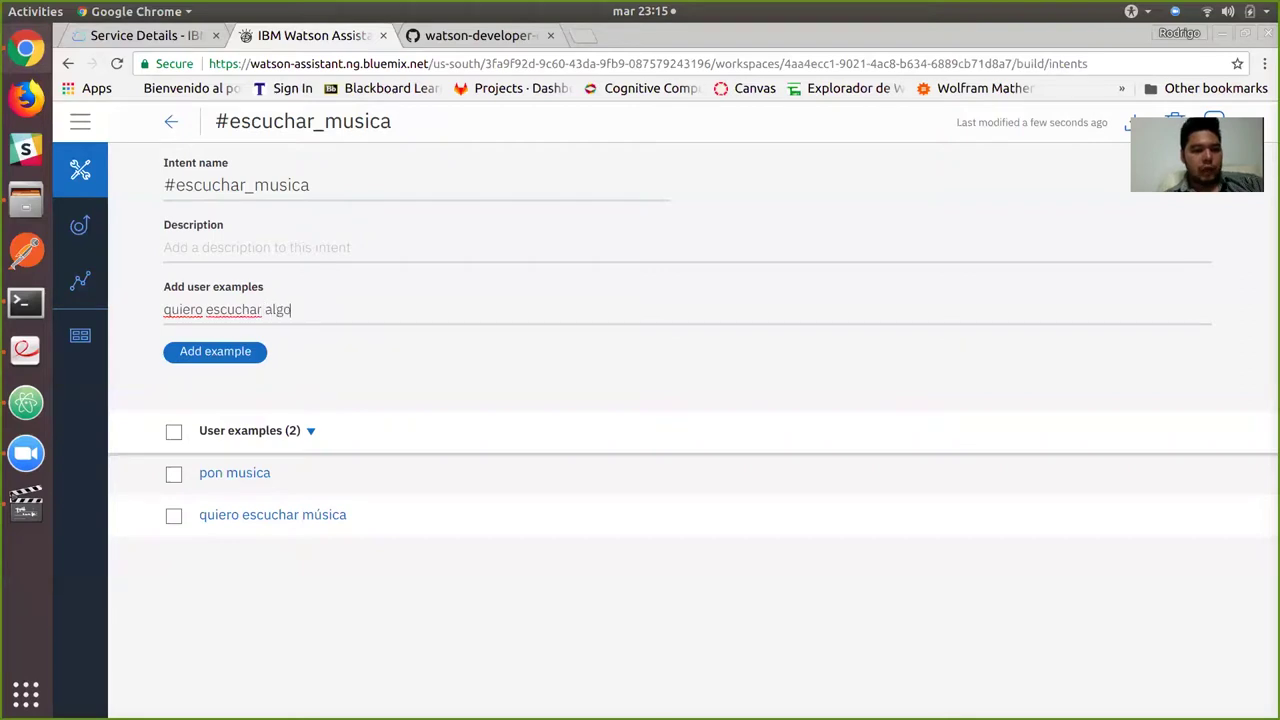
pyautogui.press('Return')
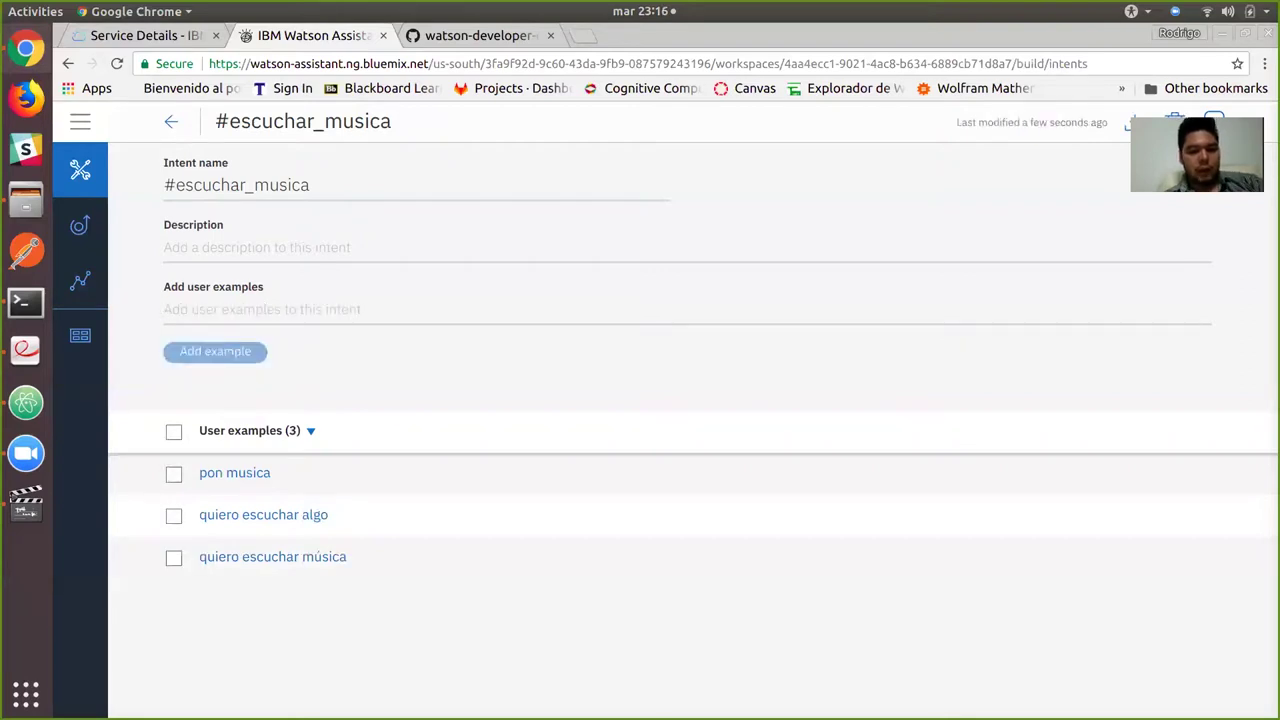
pyautogui.write('toca')
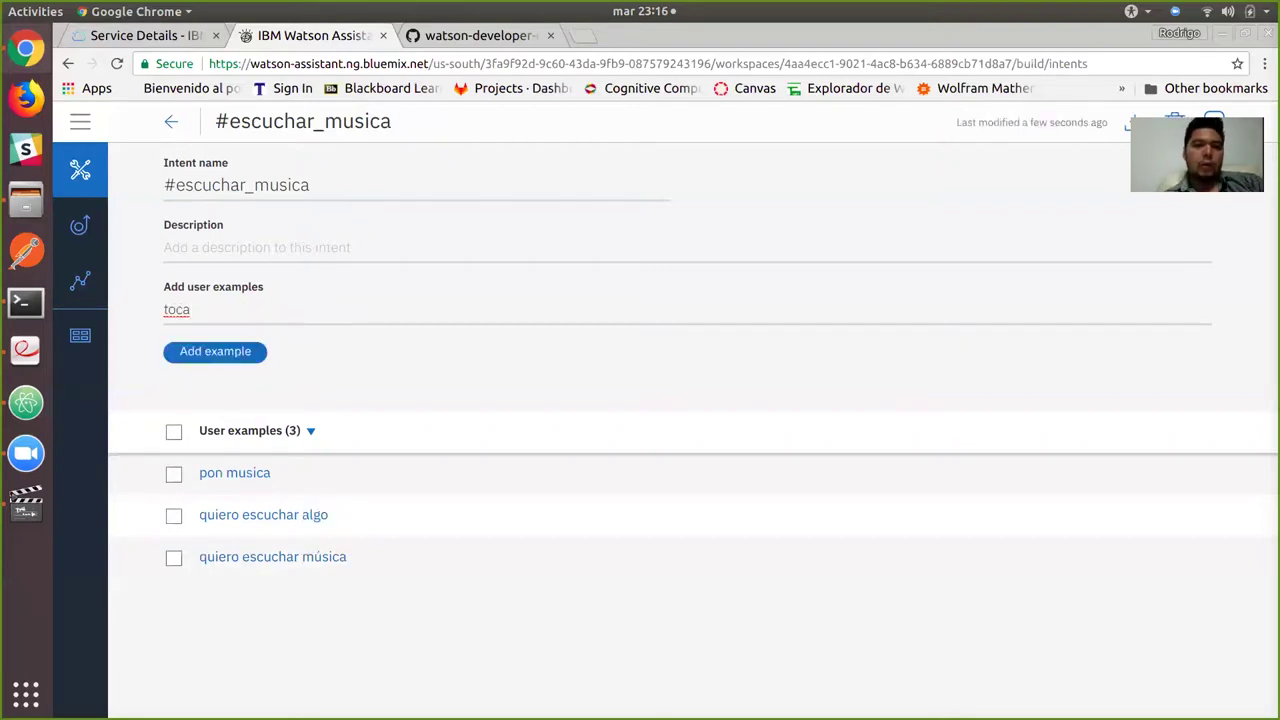
pyautogui.write(' la música')
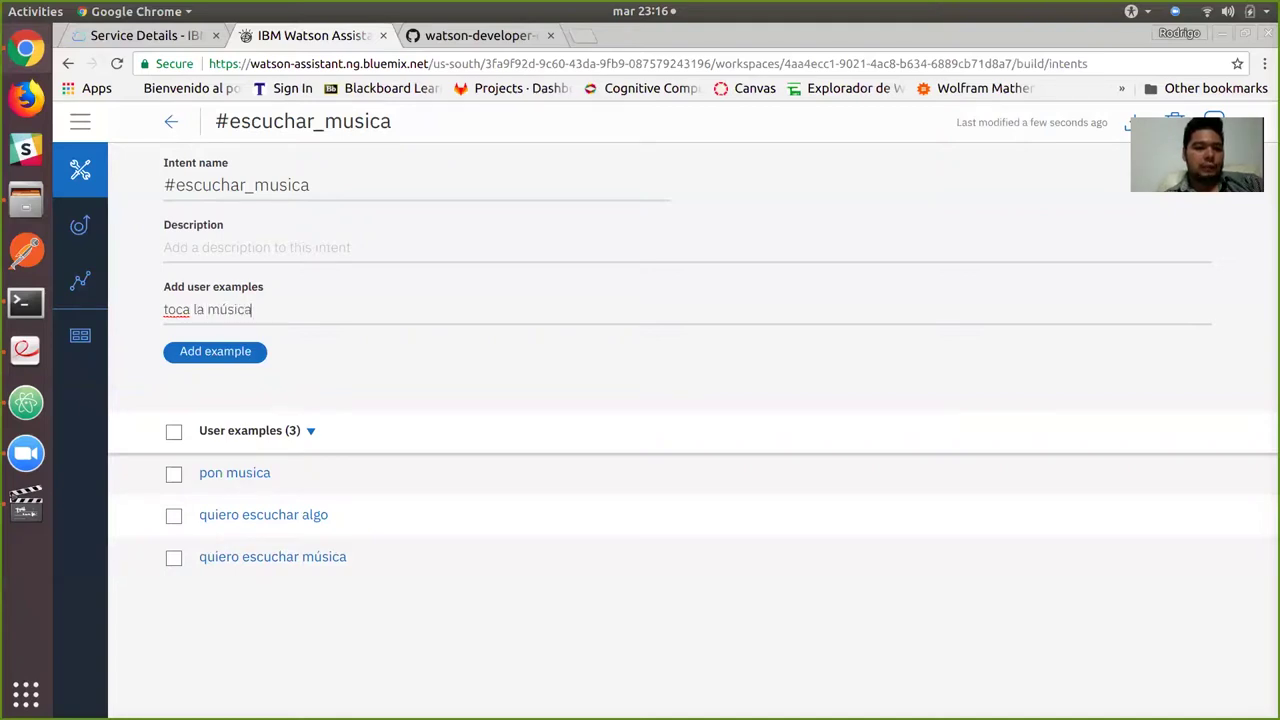
pyautogui.press('Return')
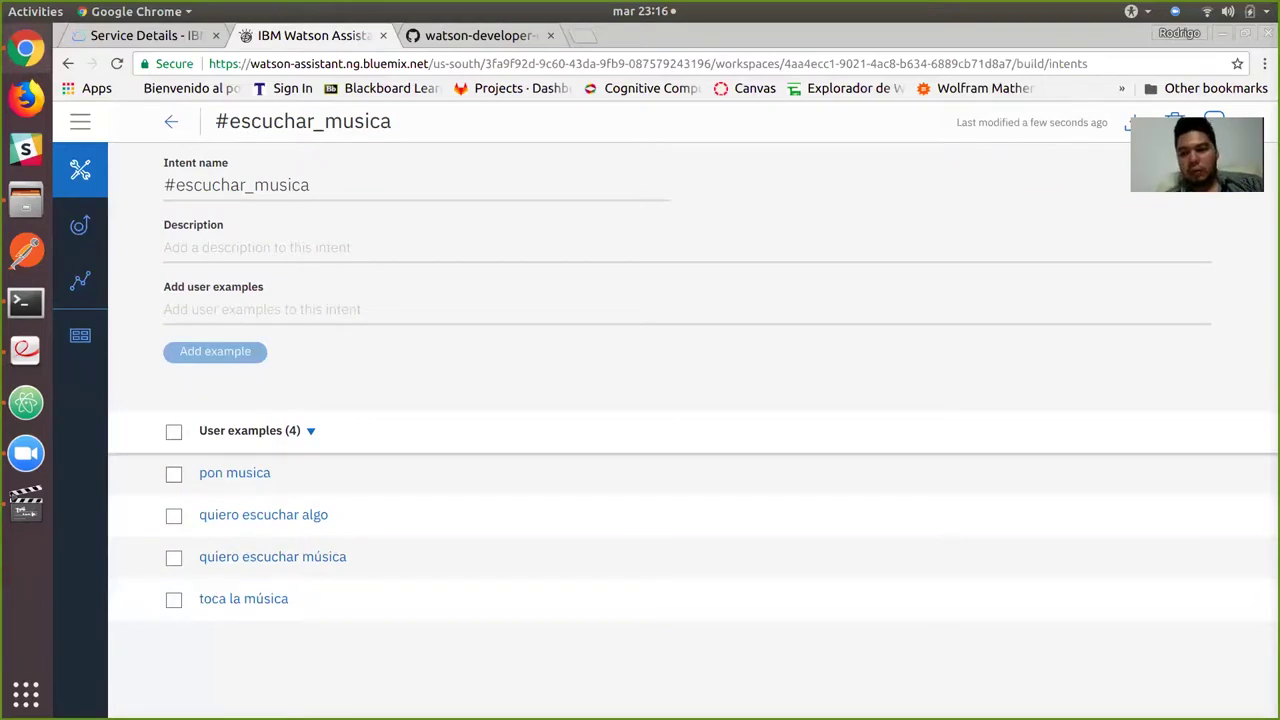
pyautogui.write('quiero oi')
pyautogui.write('r')
pyautogui.write(' musica')
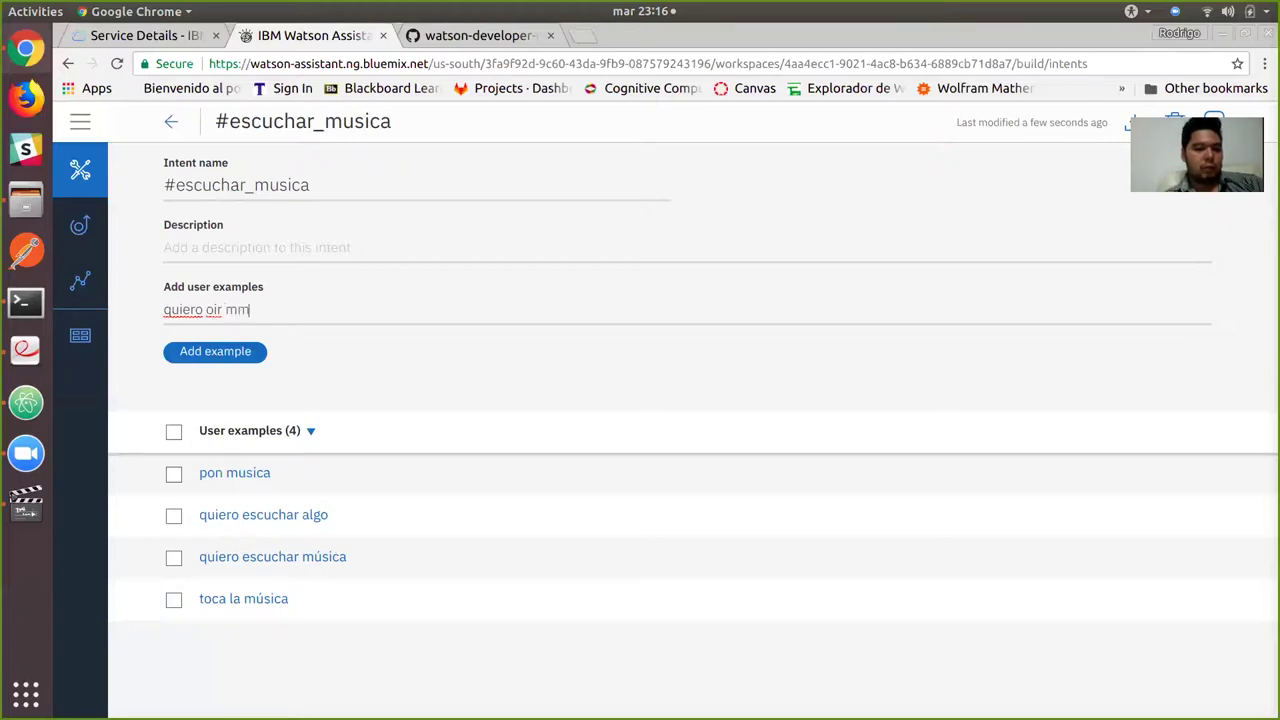
pyautogui.press('BackSpace')
pyautogui.press('BackSpace')
pyautogui.press('BackSpace')
pyautogui.press('BackSpace')
pyautogui.press('BackSpace')
pyautogui.write('usica')
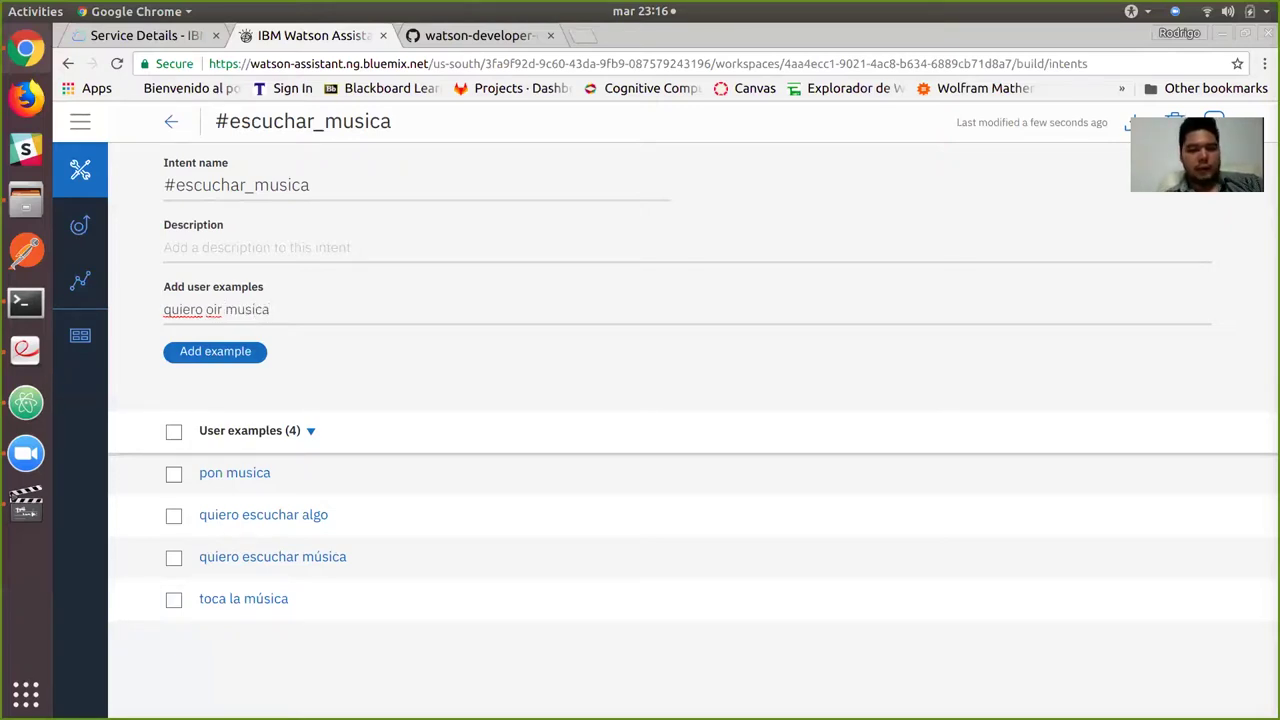
pyautogui.press('Return')
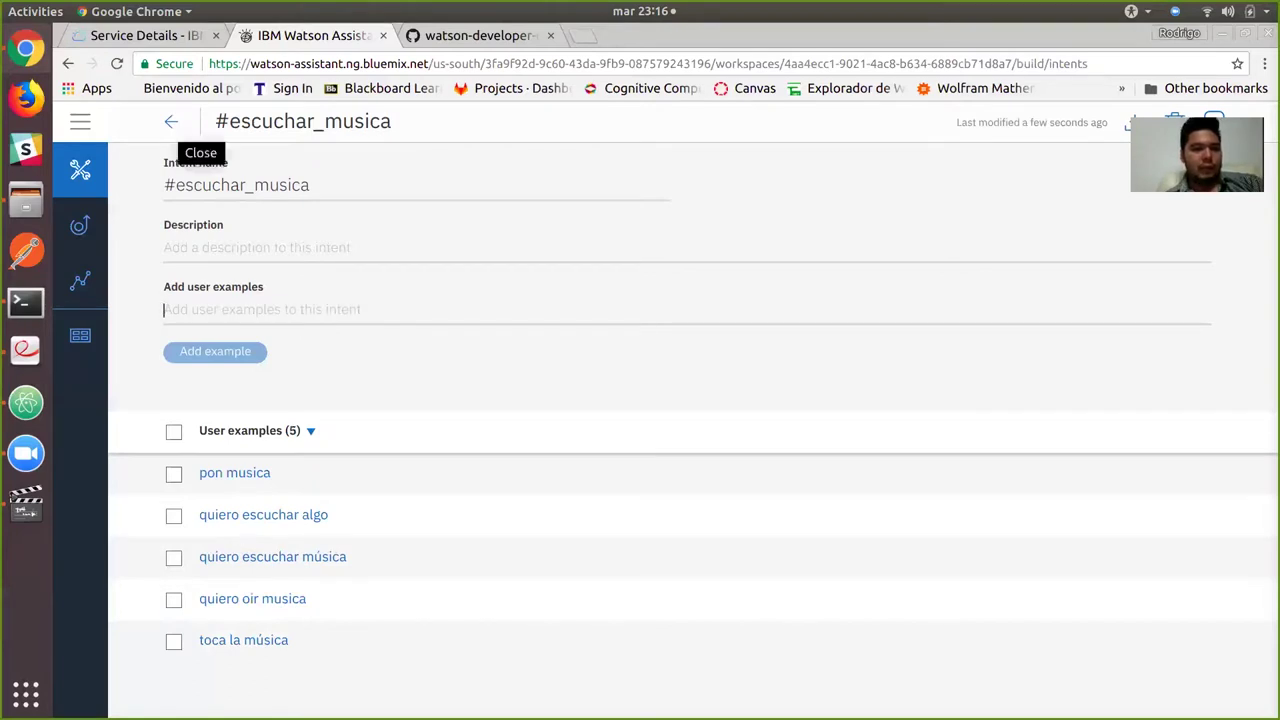
pyautogui.click(171, 121)
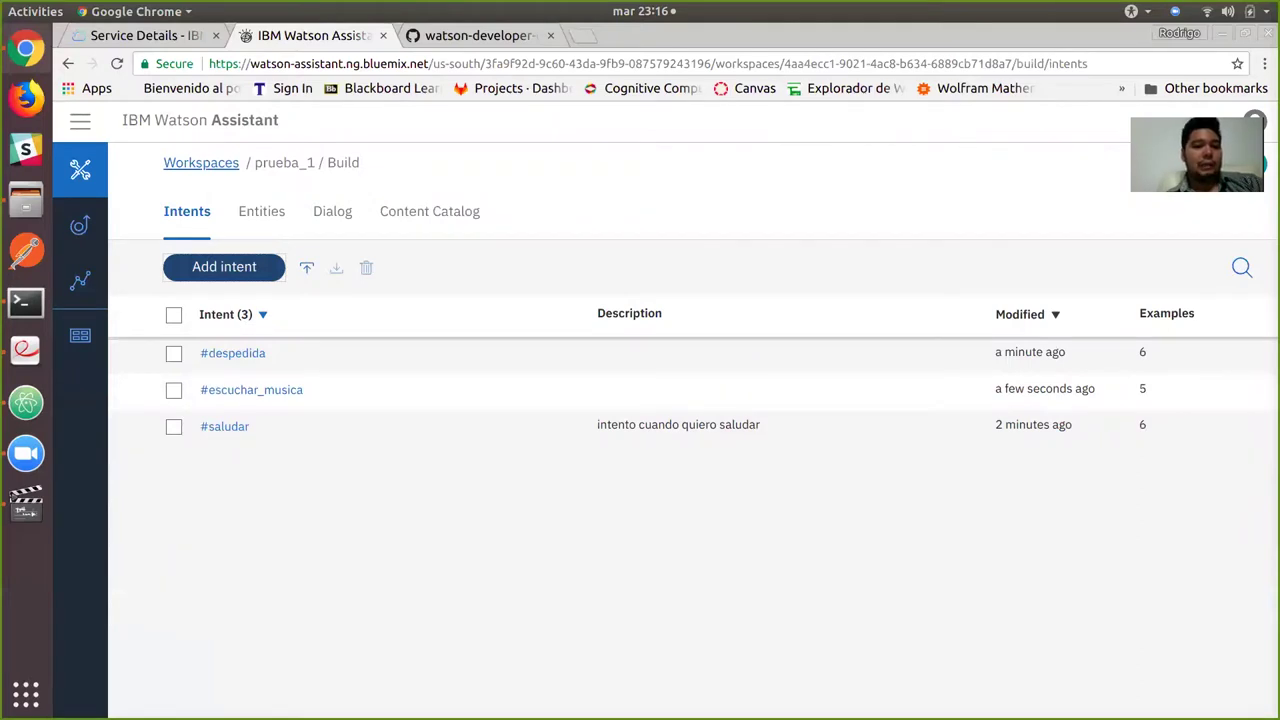
pyautogui.click(261, 211)
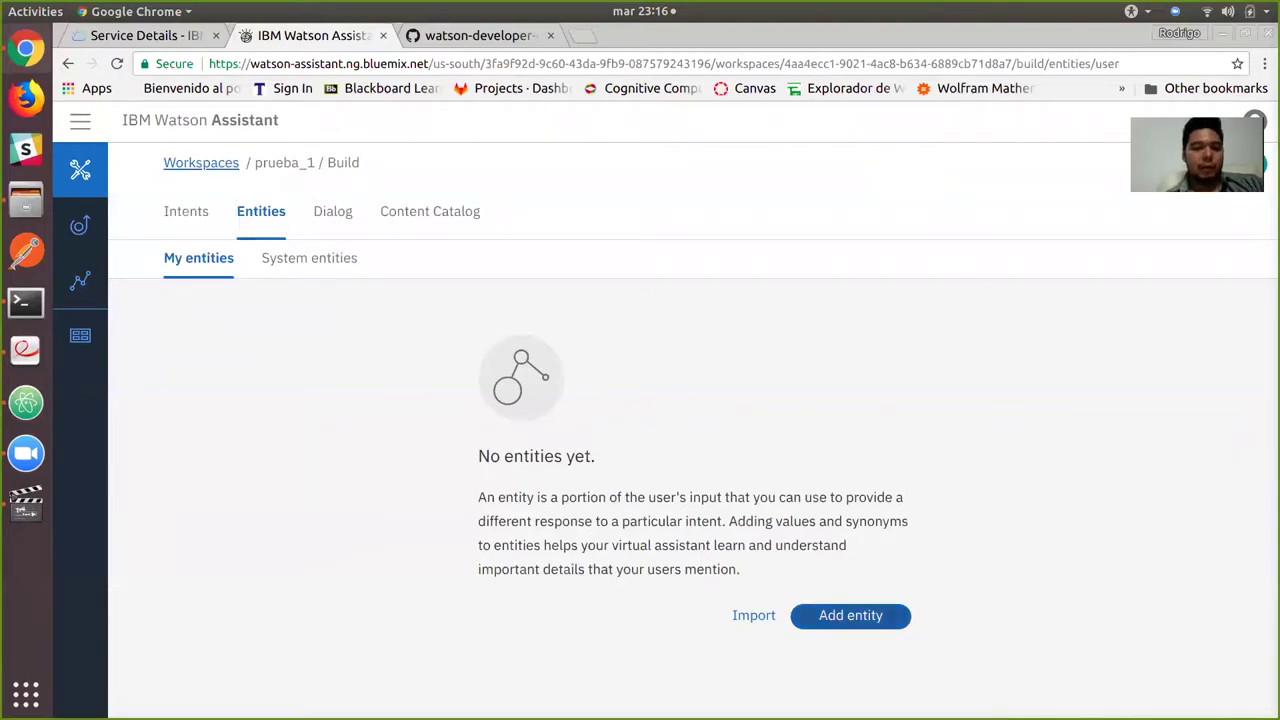
pyautogui.click(850, 615)
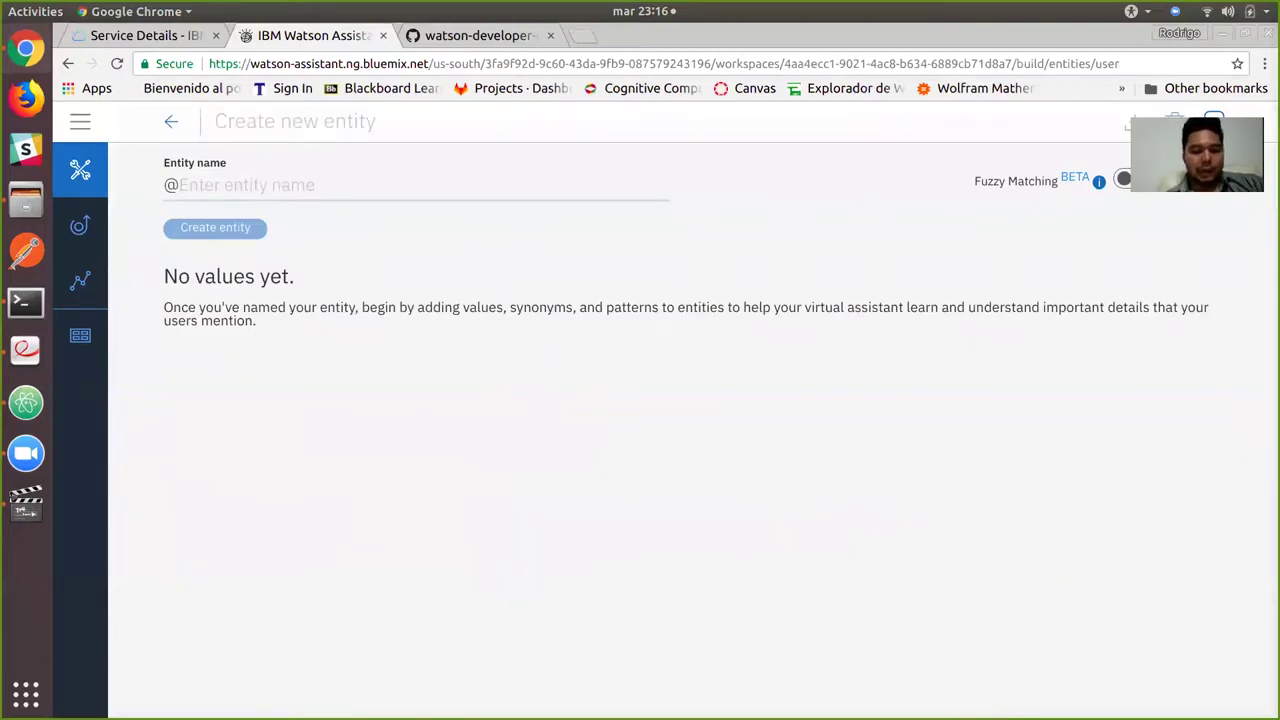
pyautogui.write('genero_musical')
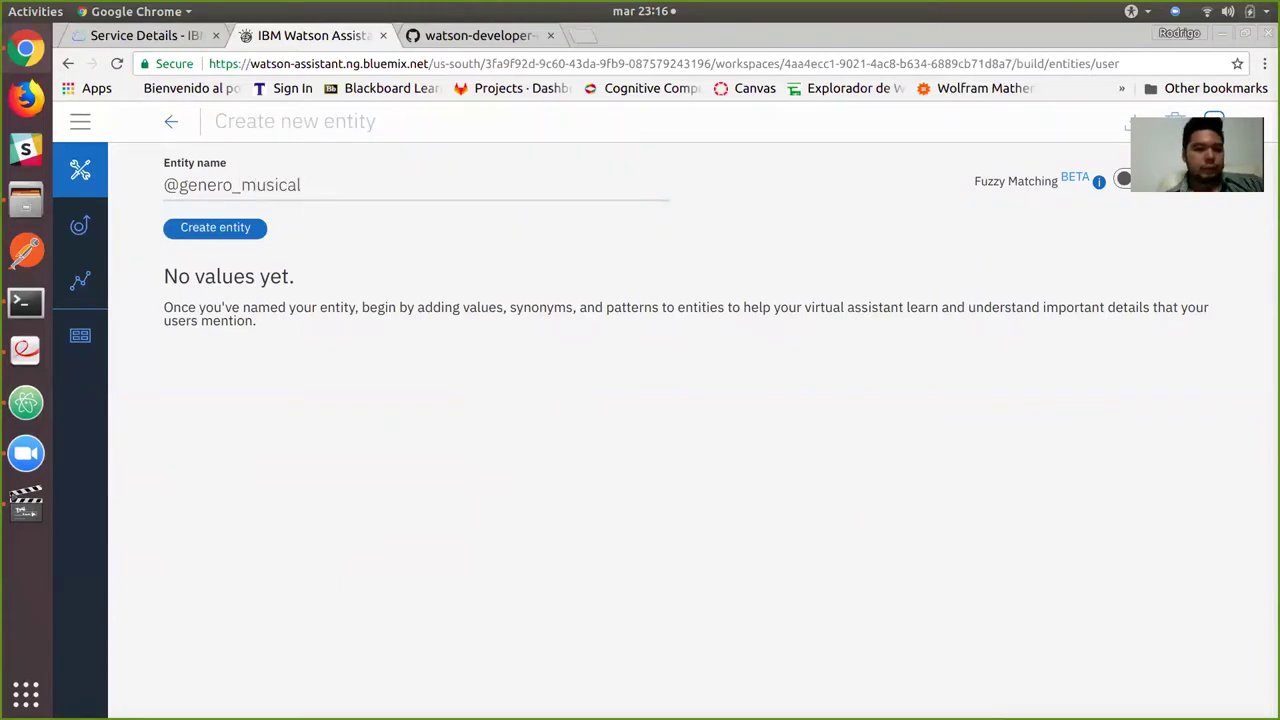
pyautogui.press('Return')
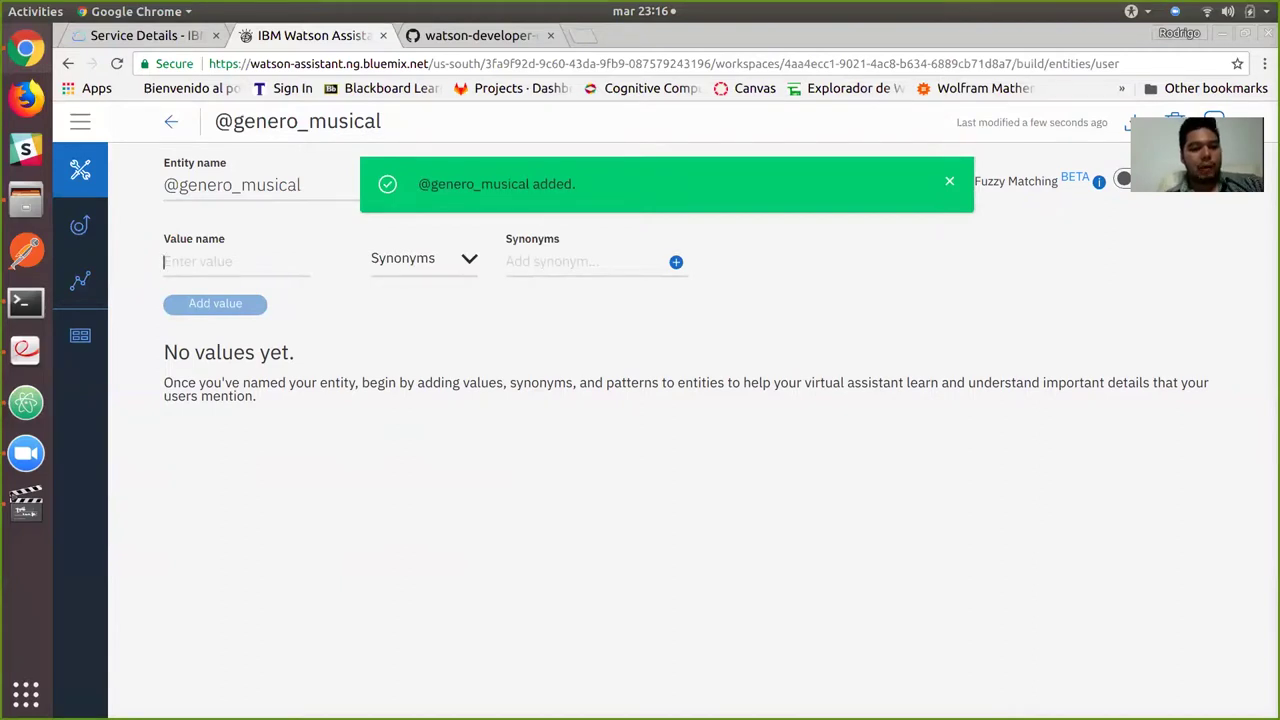
# Add value rock with synonyms alternativo, rock en español, metal and progresivo.
pyautogui.write('rock')
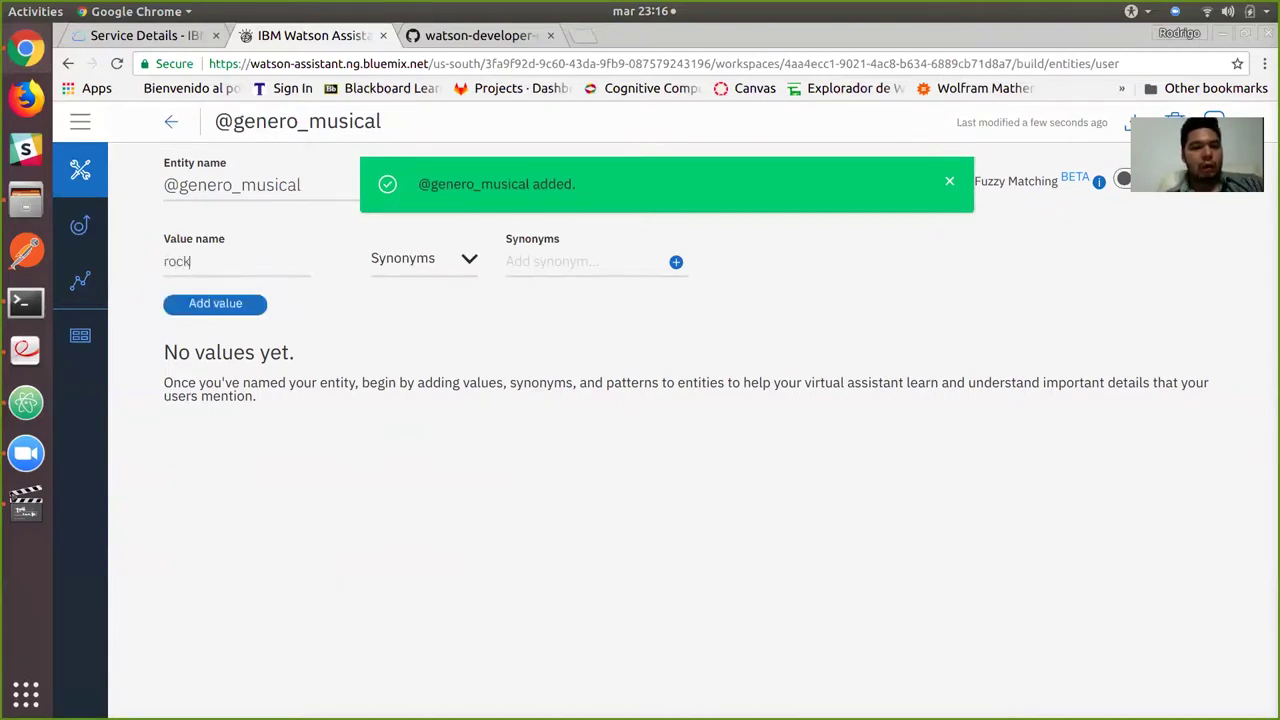
pyautogui.press('Tab')
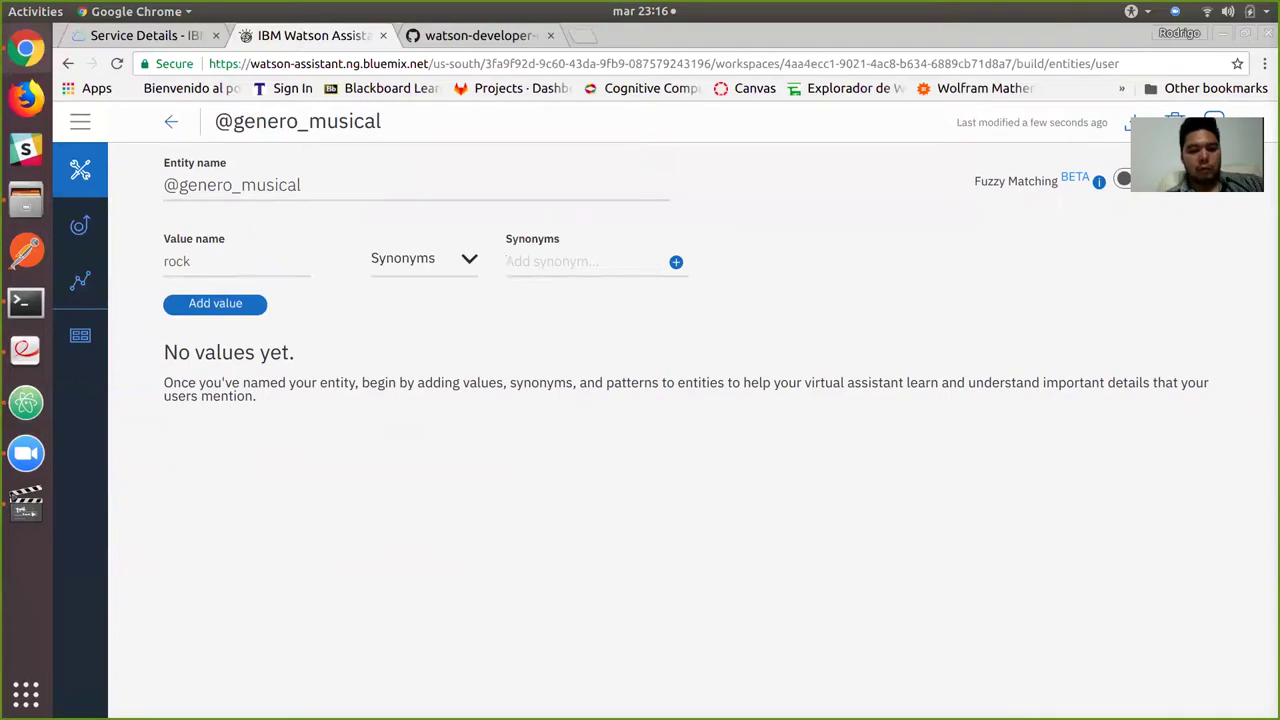
pyautogui.write('alternativo')
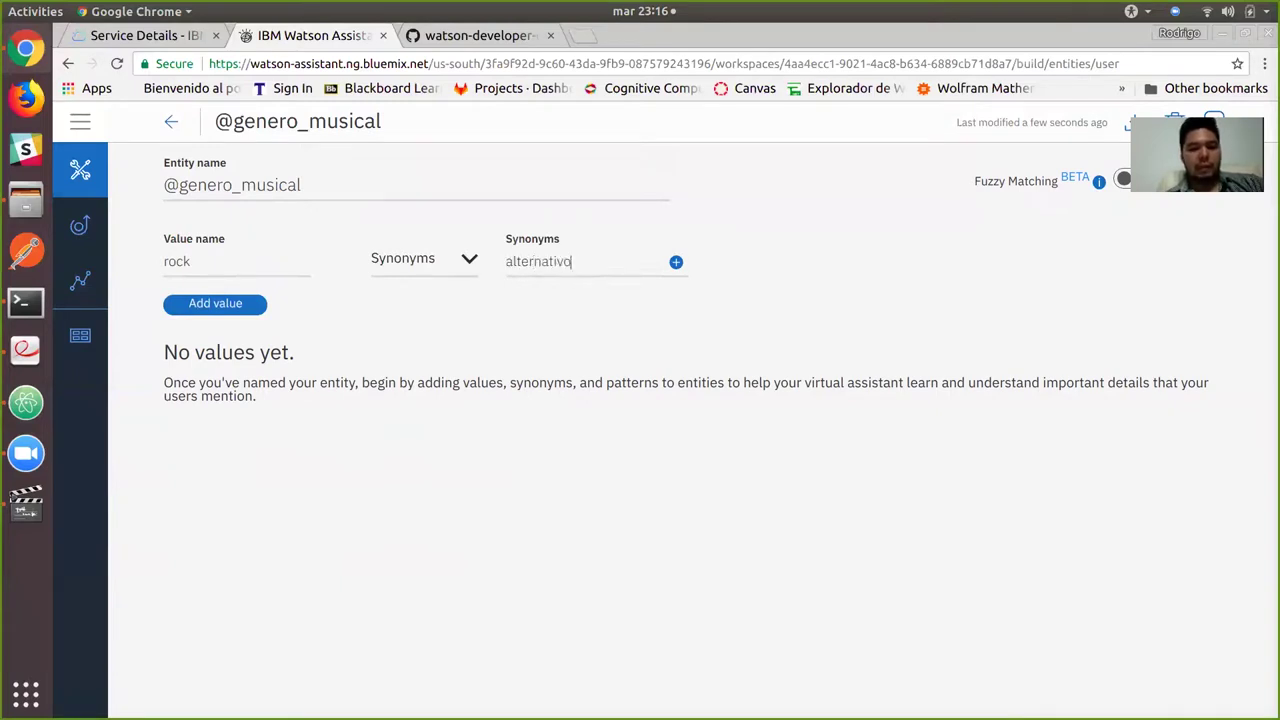
pyautogui.press('Return')
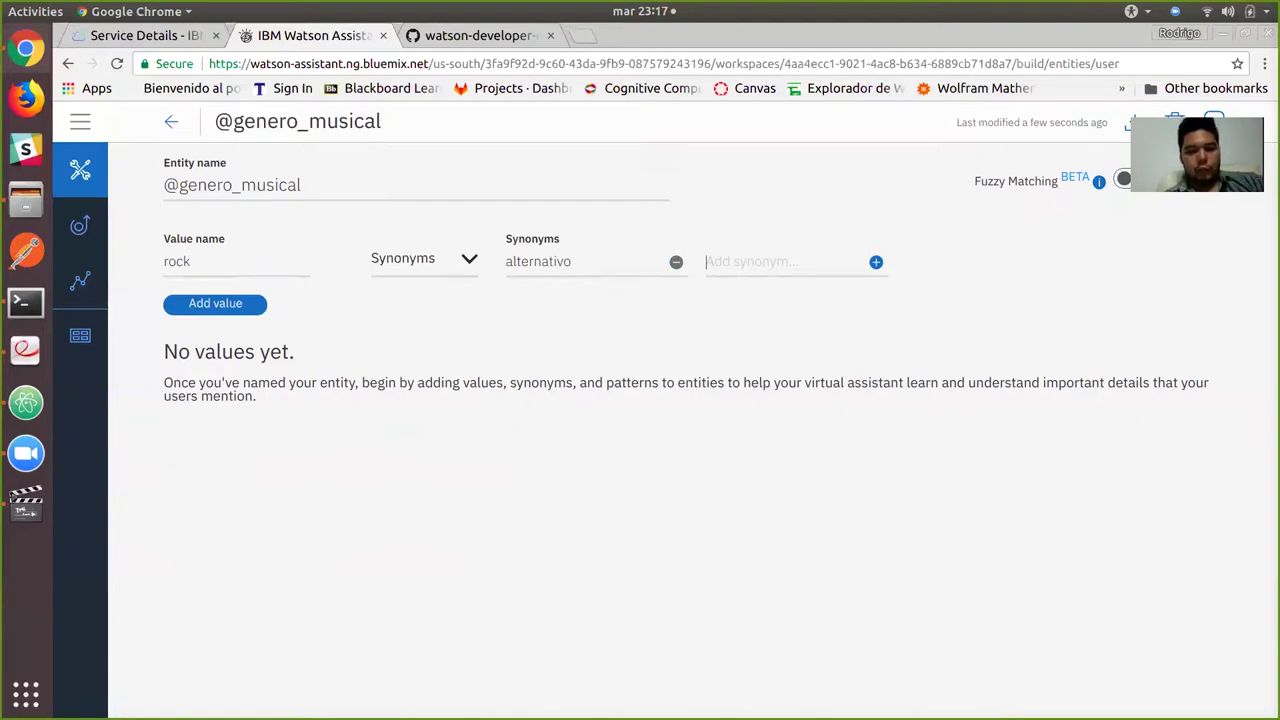
pyautogui.write('rock en esp')
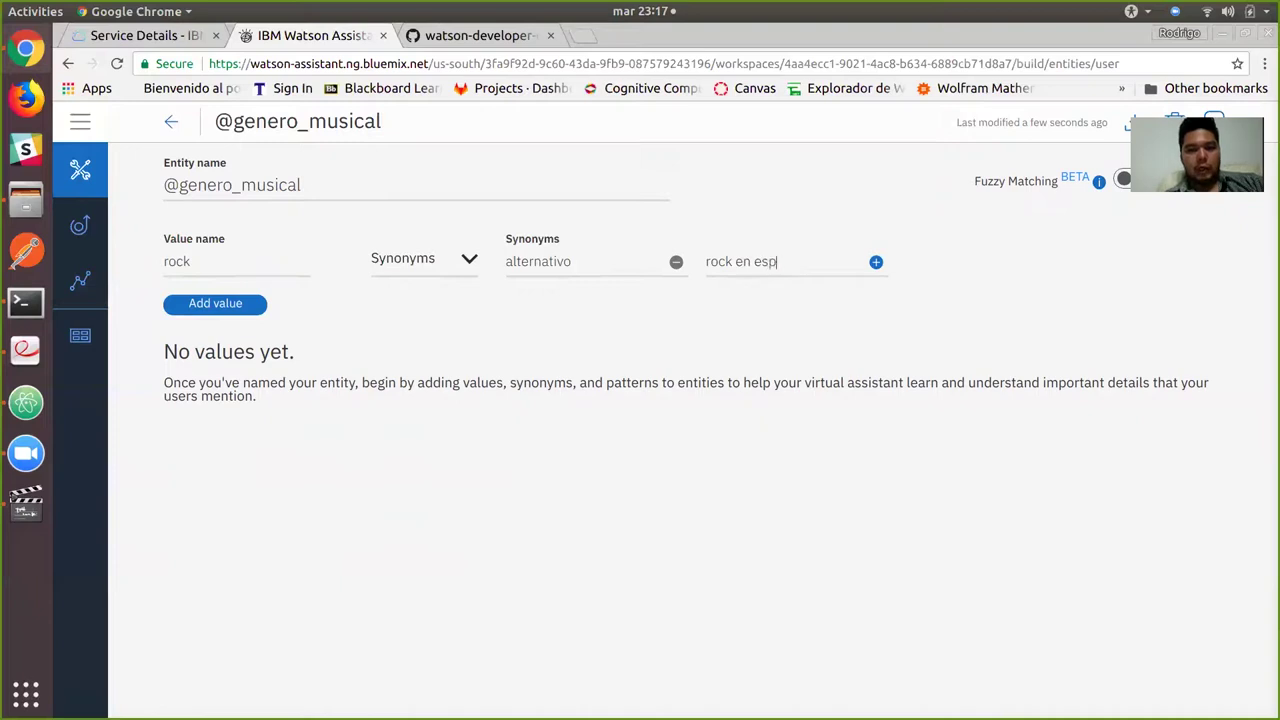
pyautogui.write('añol')
pyautogui.press('Return')
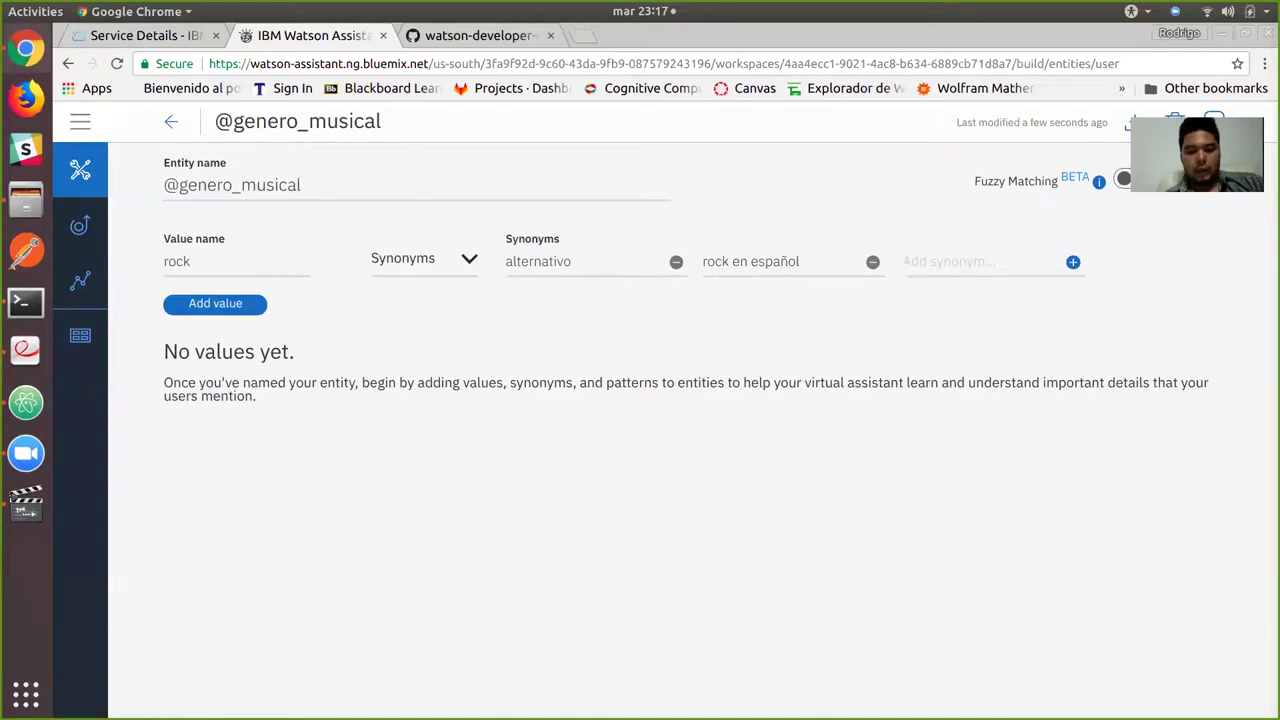
pyautogui.write('metal')
pyautogui.press('Return')
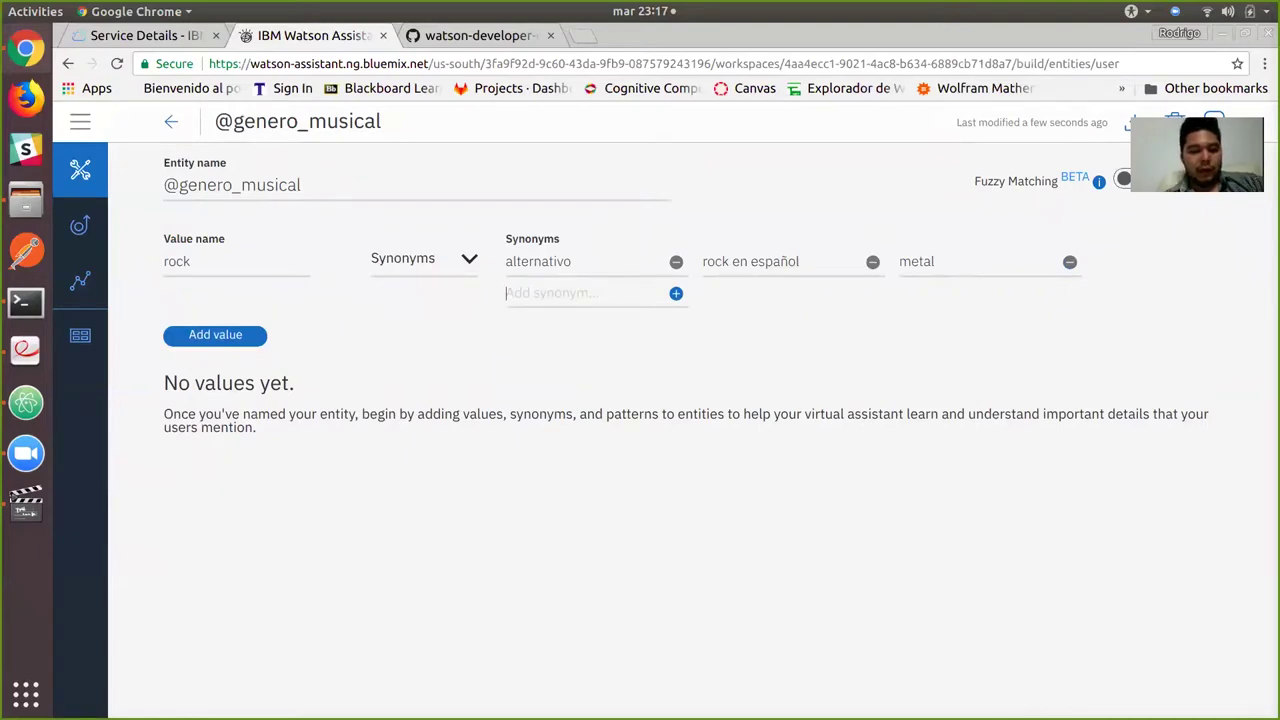
pyautogui.write('progre')
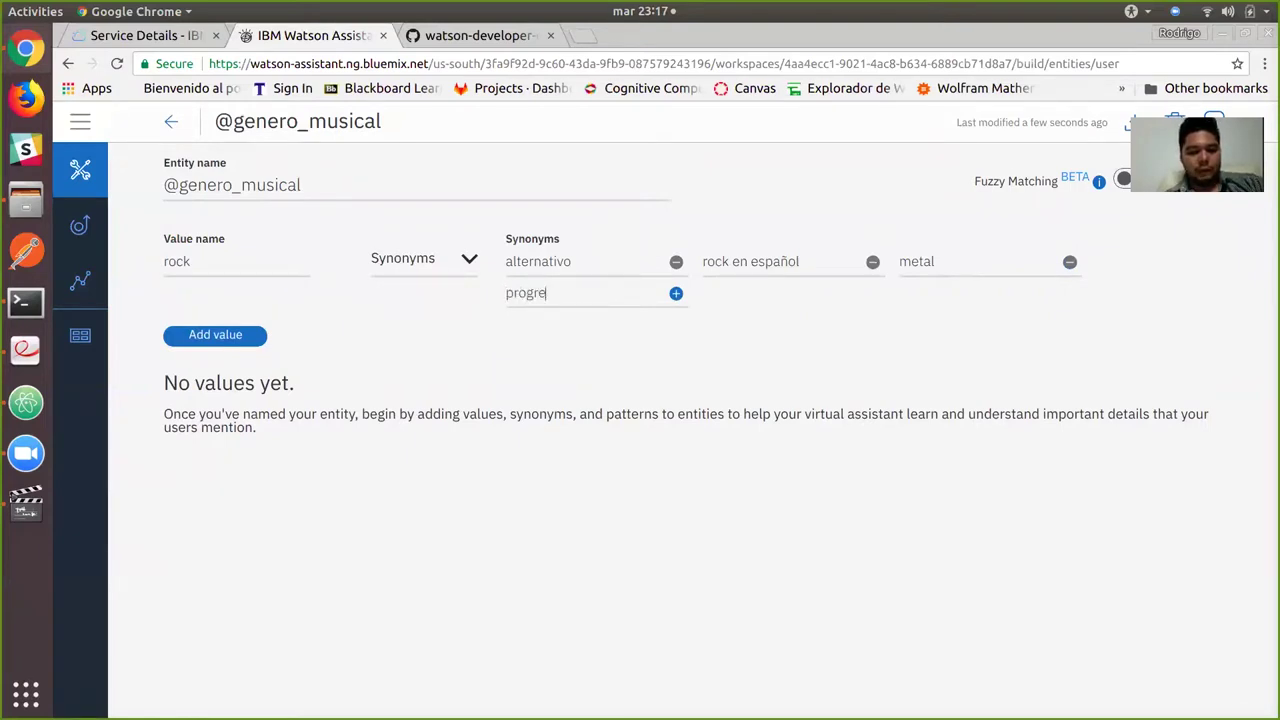
pyautogui.write('sivo')
pyautogui.press('Return')
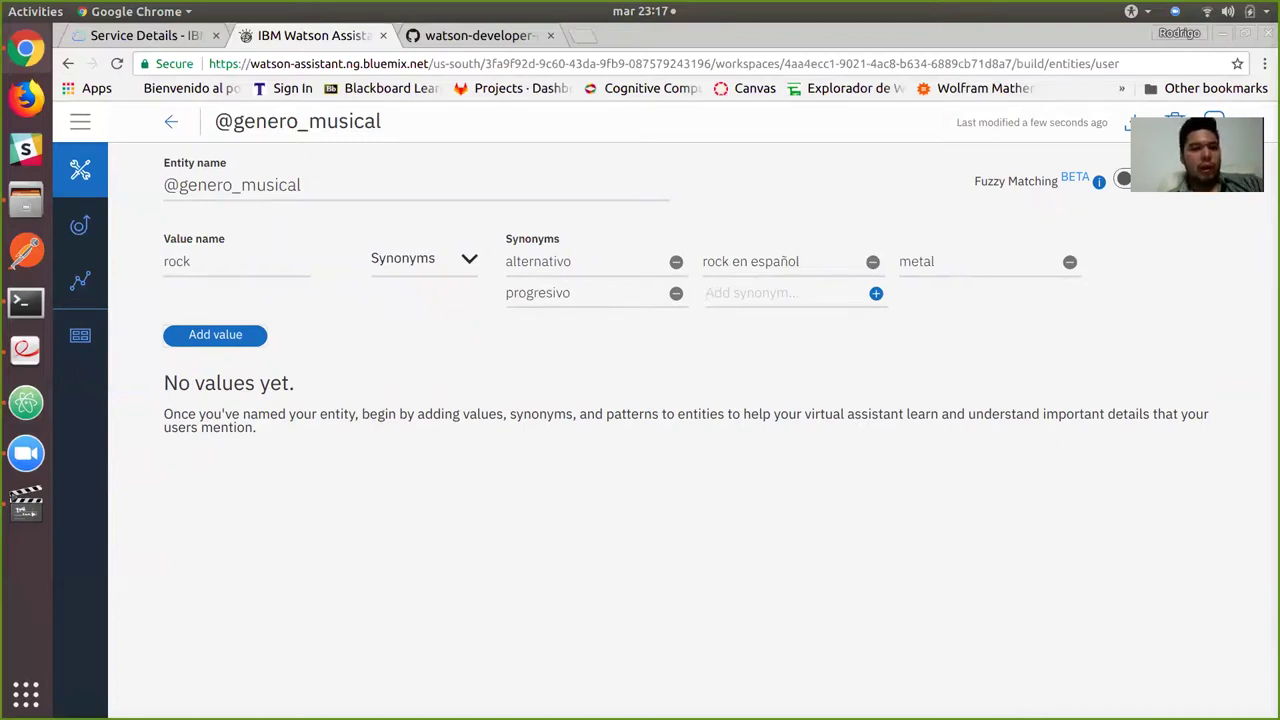
pyautogui.press('Return')
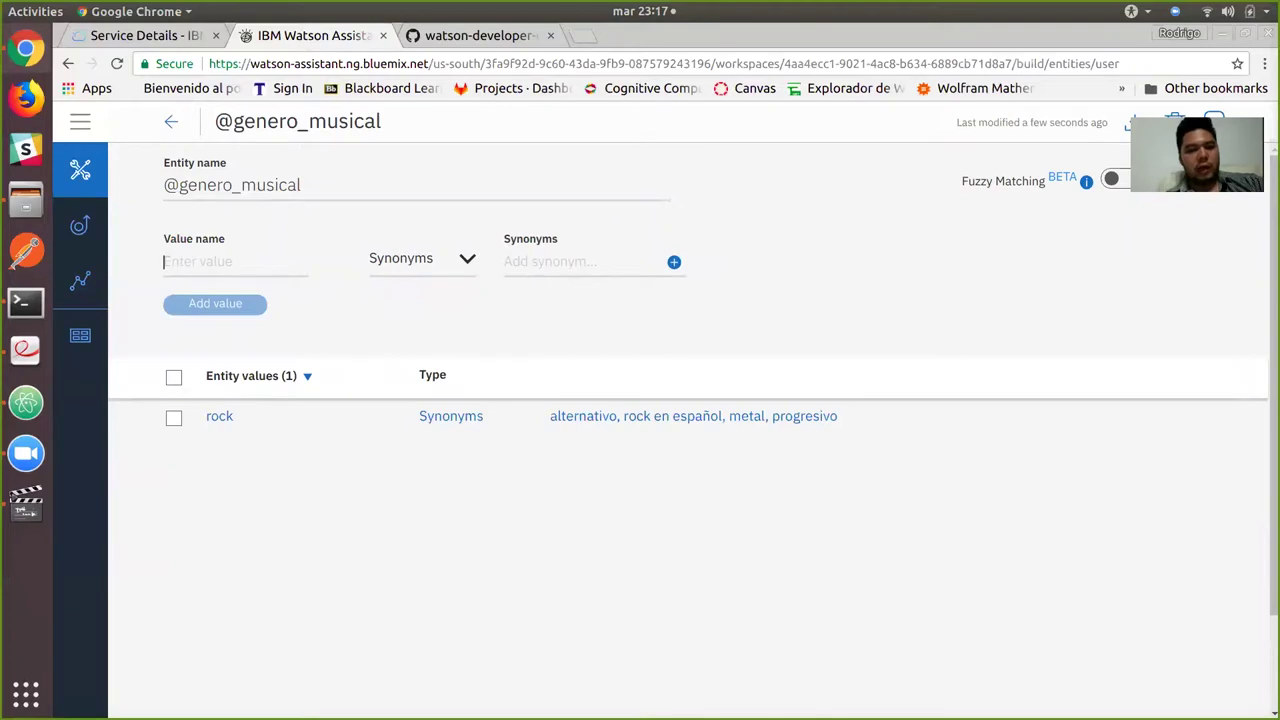
# Add value electronica with synonyms electro, dance, dubstep and house.
pyautogui.write('electronica')
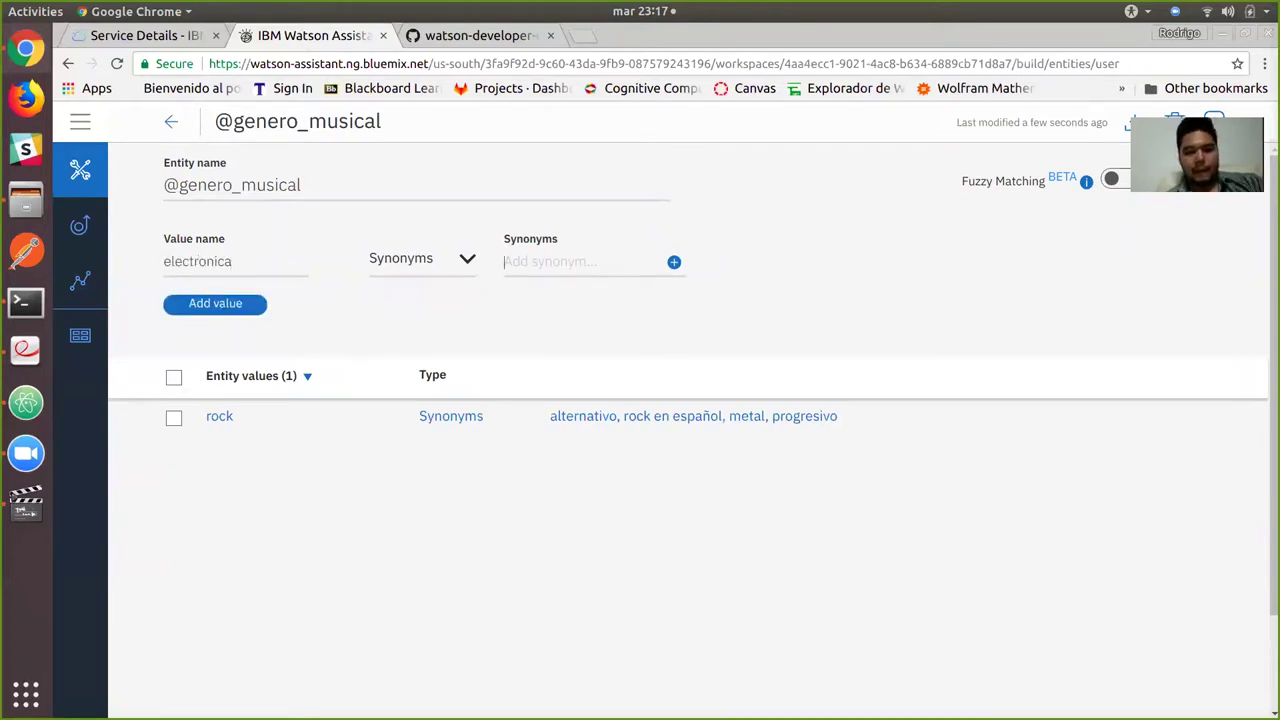
pyautogui.write('electro')
pyautogui.press('Return')
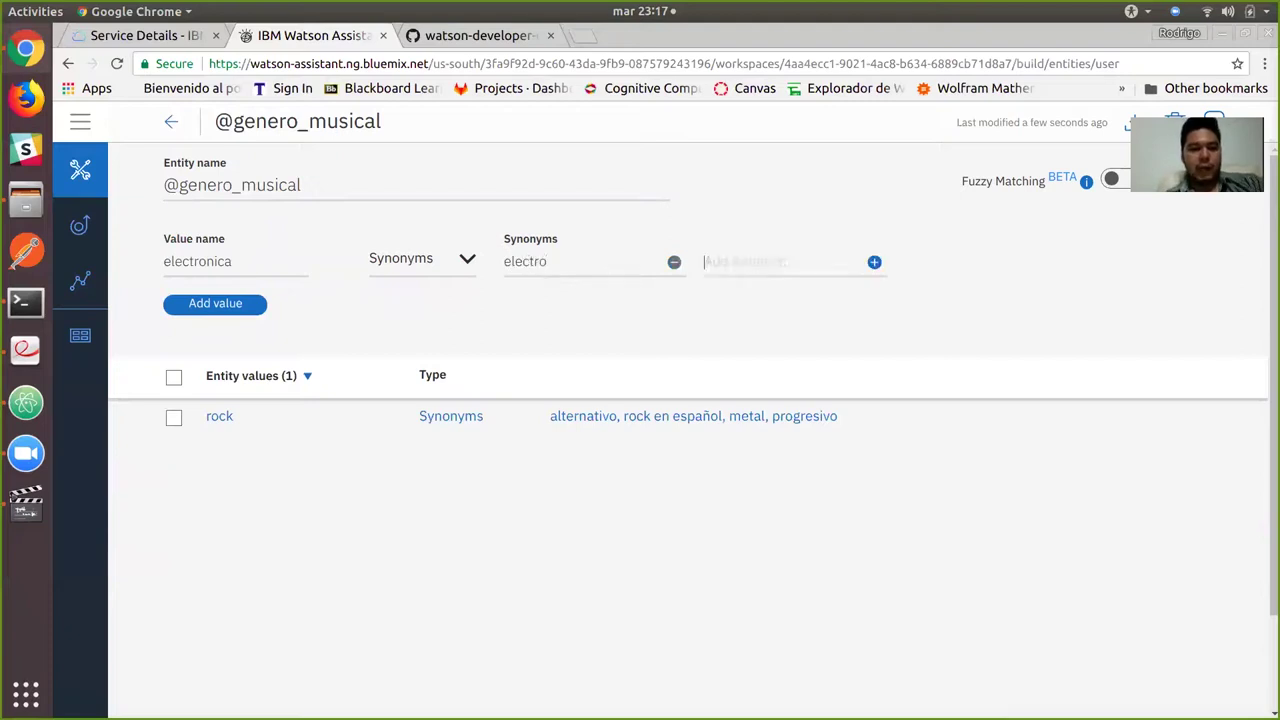
pyautogui.write('dance')
pyautogui.press('Return')
pyautogui.write('dubstep')
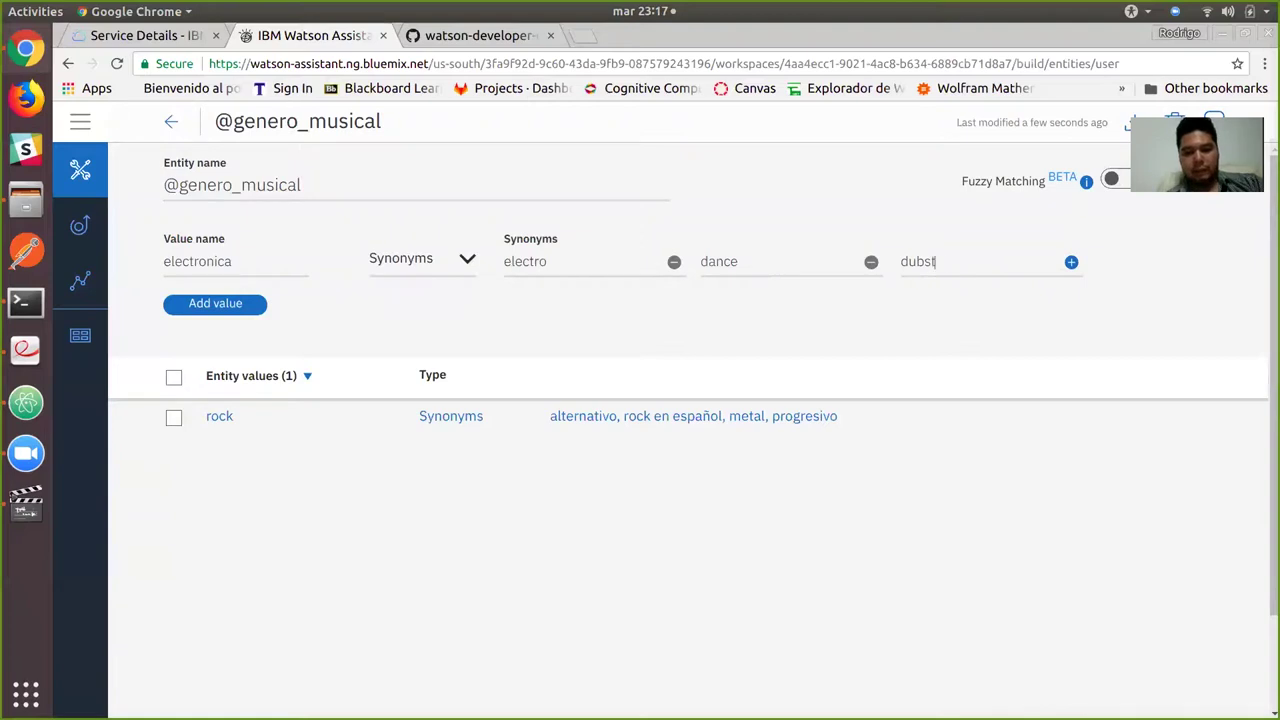
pyautogui.press('Return')
pyautogui.write('hipho')
pyautogui.press('BackSpace')
pyautogui.press('BackSpace')
pyautogui.press('BackSpace')
pyautogui.press('BackSpace')
pyautogui.write('ouse')
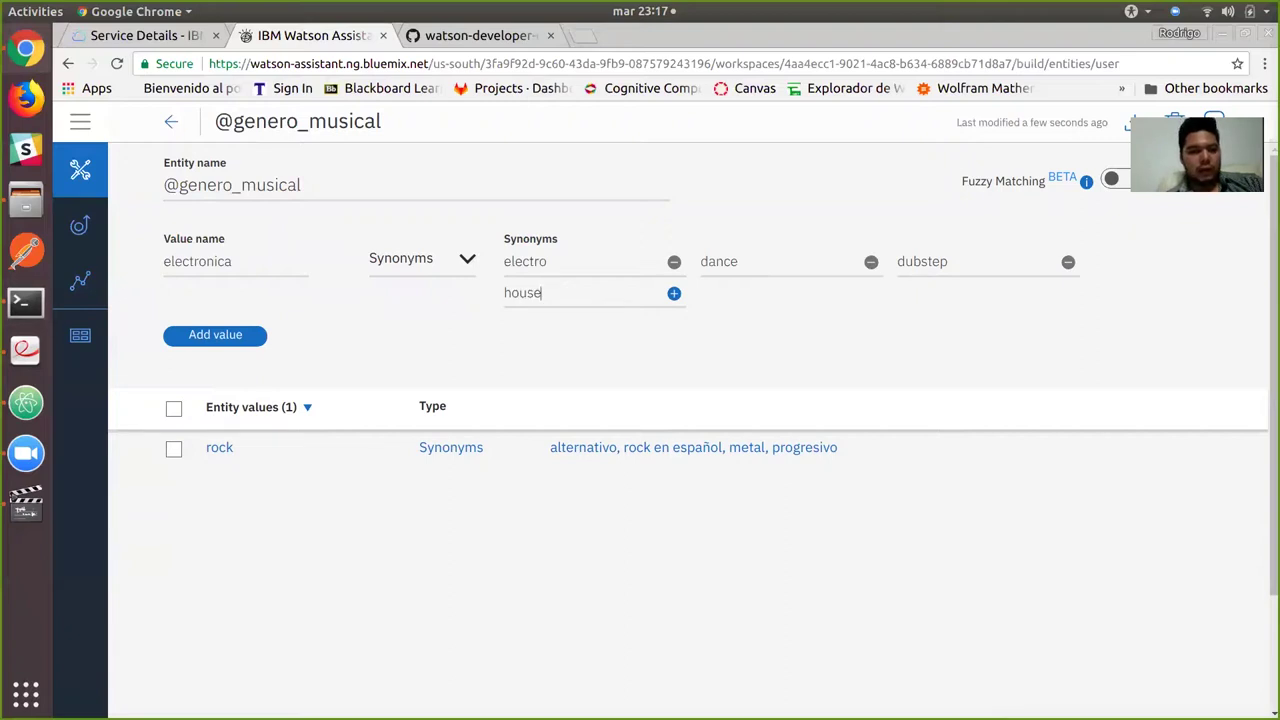
pyautogui.click(215, 337)
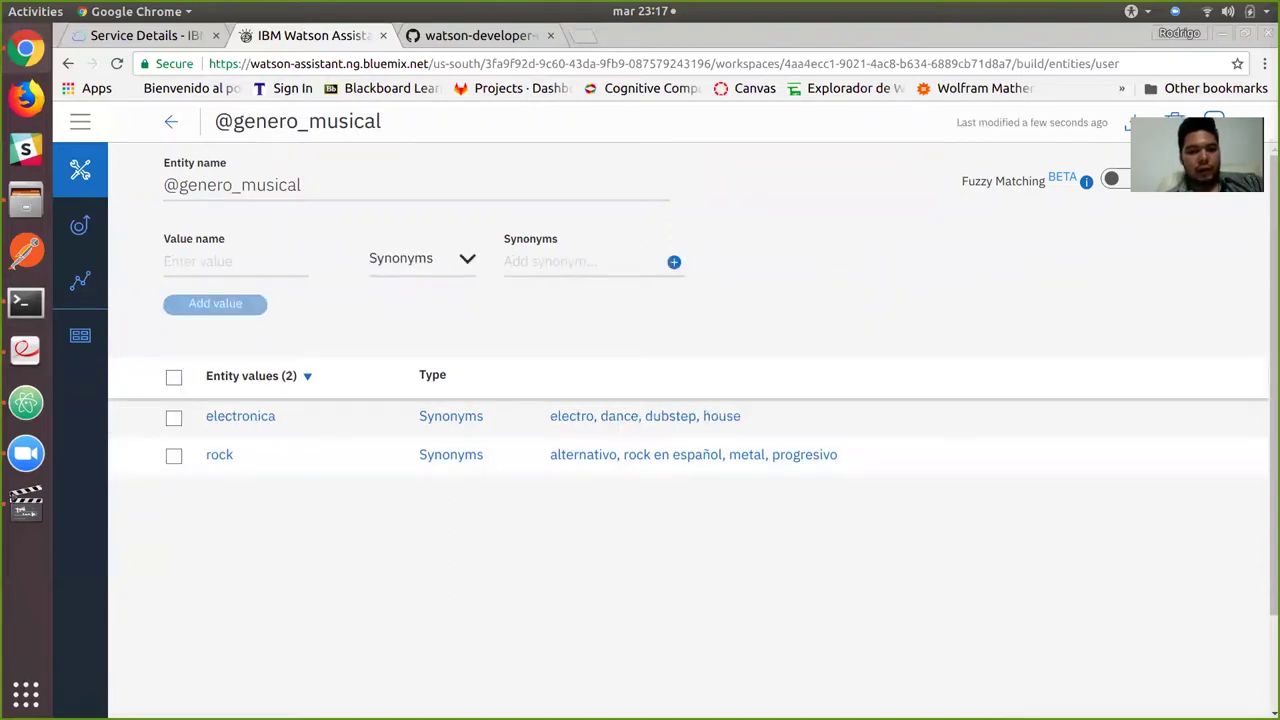
# Add value romantica with synonyms baladas, boleros and trova.
pyautogui.write('r')
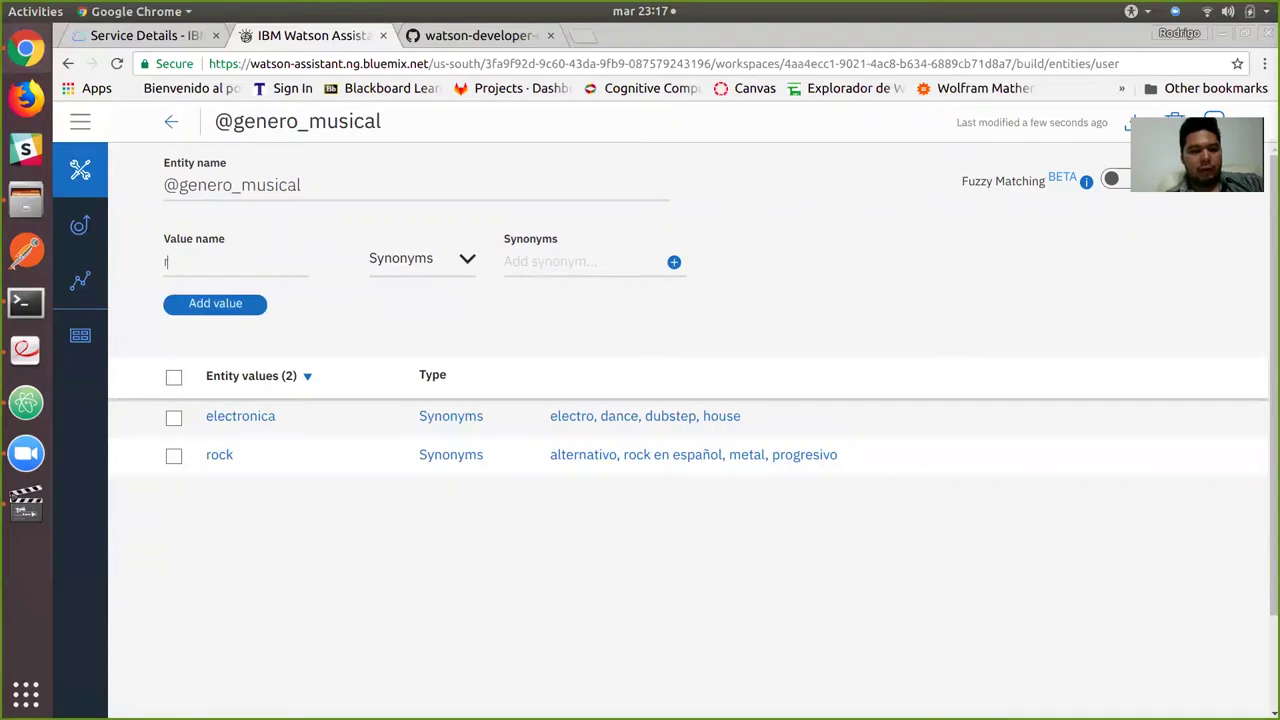
pyautogui.write('omanticabach')
pyautogui.press('BackSpace')
pyautogui.press('BackSpace')
pyautogui.write('ladas')
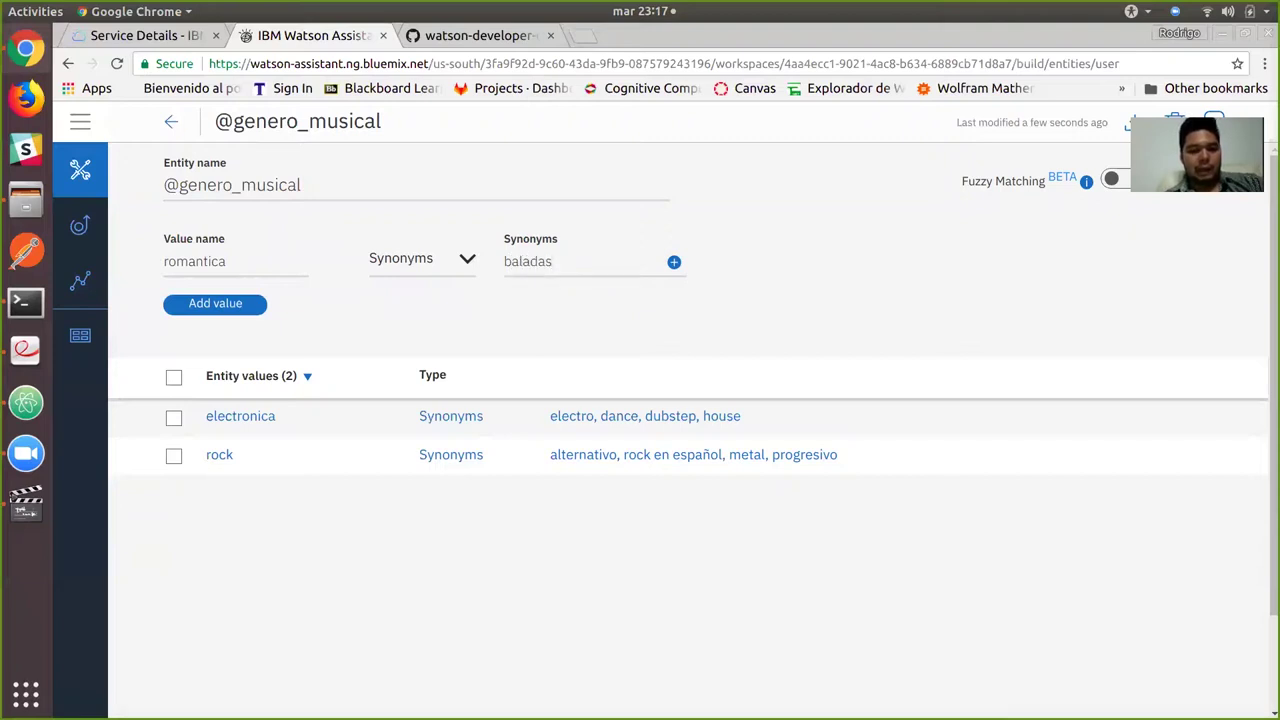
pyautogui.press('Return')
pyautogui.write('boleros')
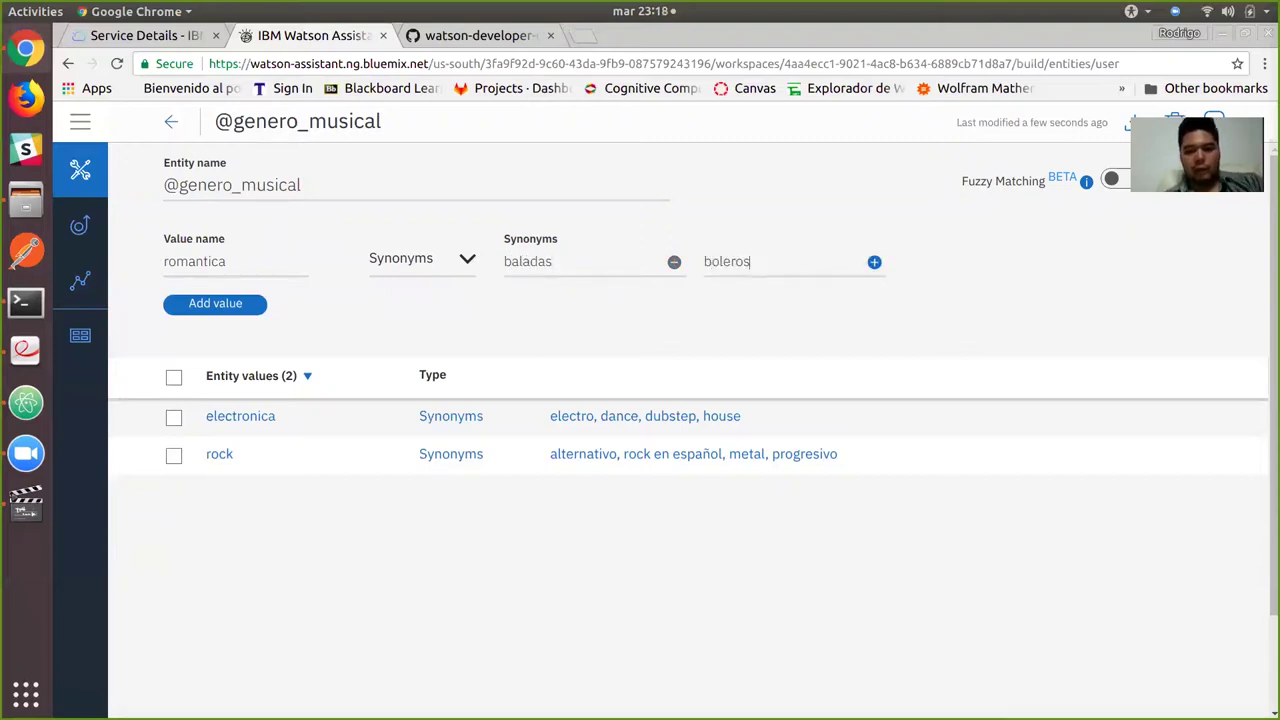
pyautogui.press('Return')
pyautogui.write('trova')
pyautogui.press('Return')
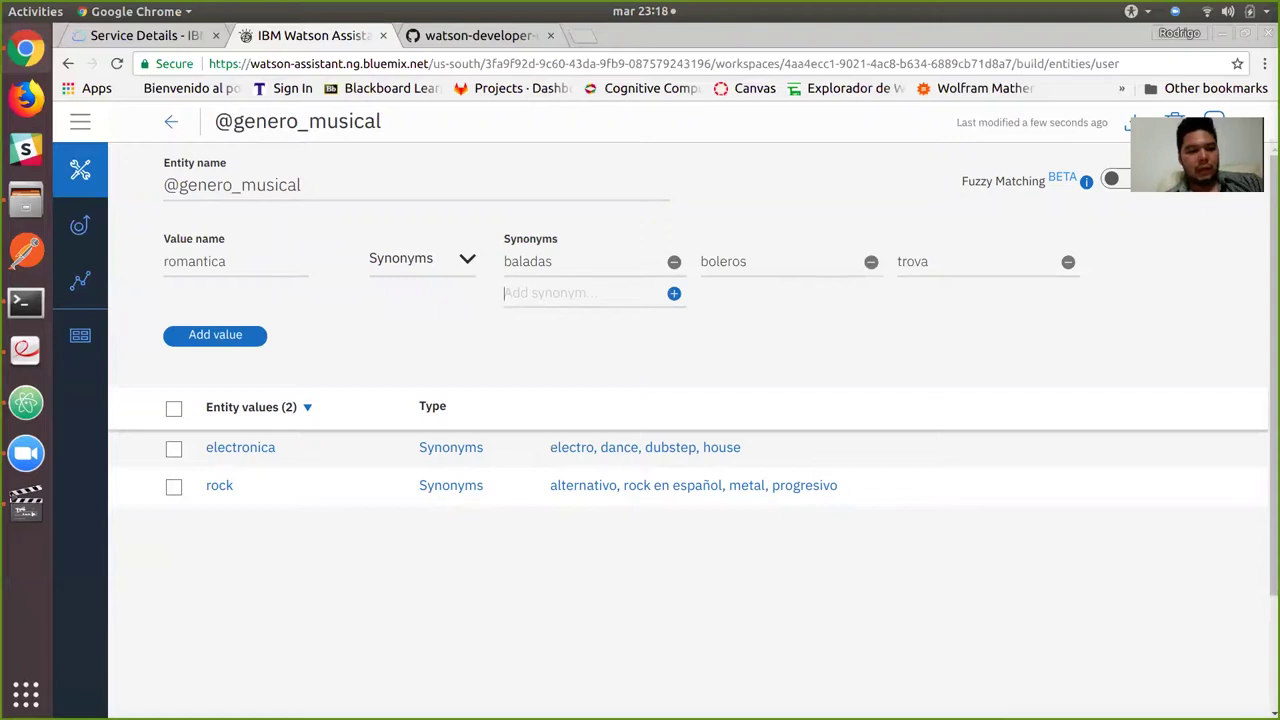
pyautogui.press('Return')
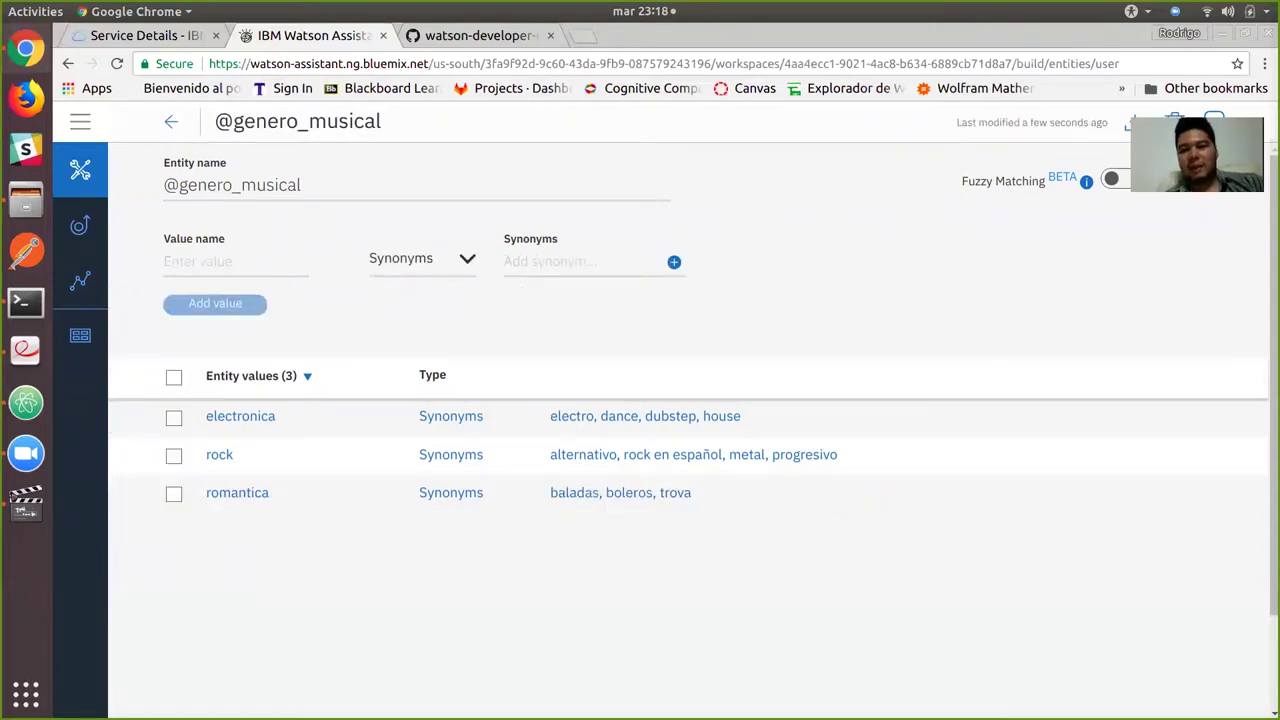
# Add value mariachi with synonyms ranchera and regional mexicana, then reload the entities list.
pyautogui.write('mariachi')
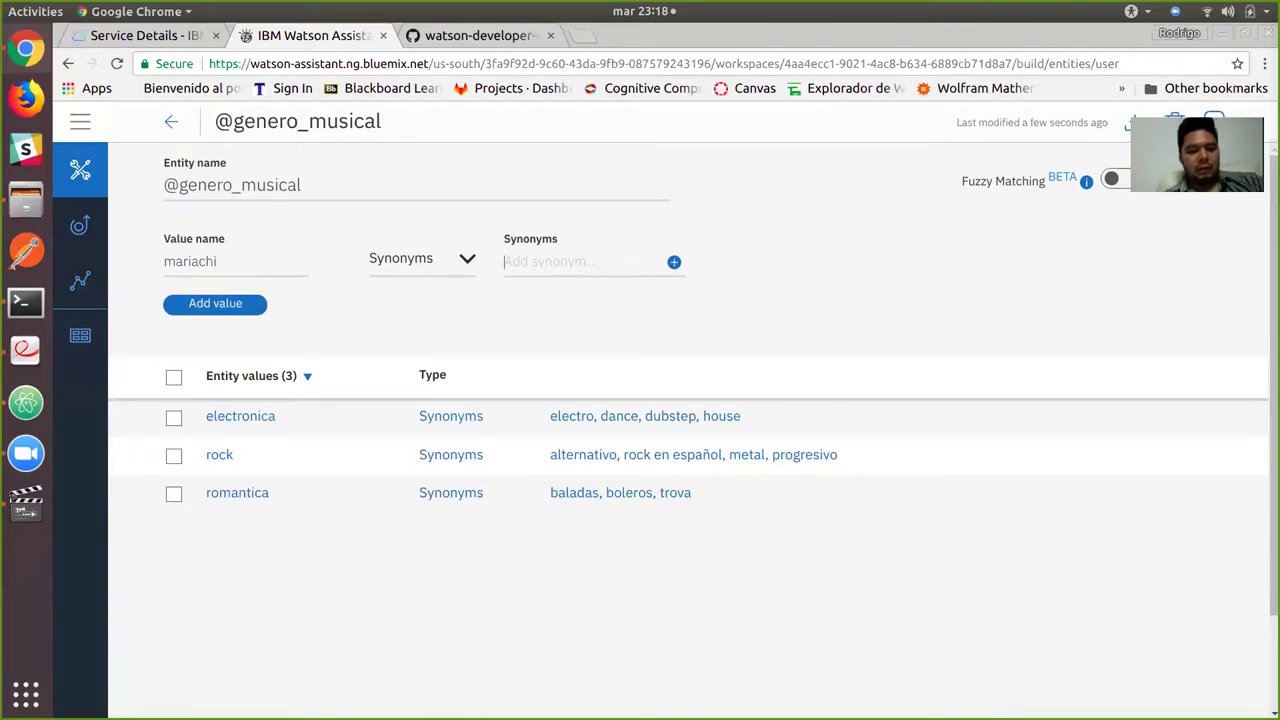
pyautogui.write('ranchera')
pyautogui.press('Return')
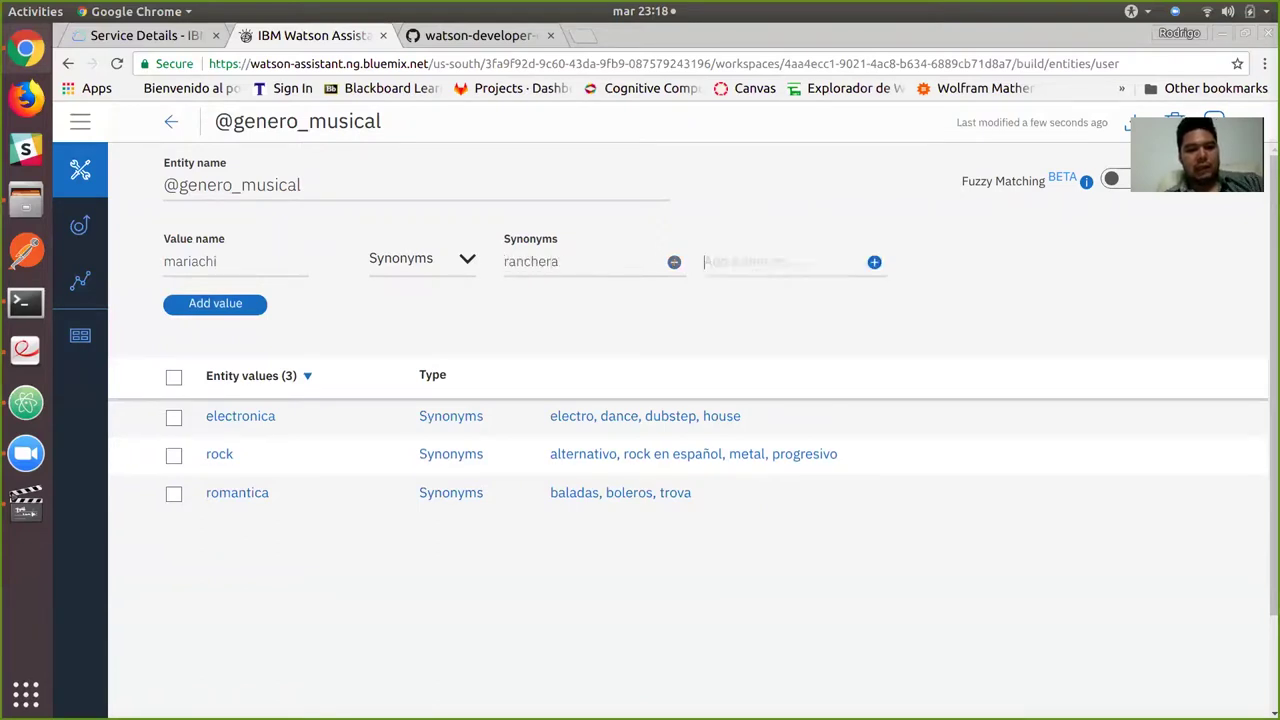
pyautogui.write('regional')
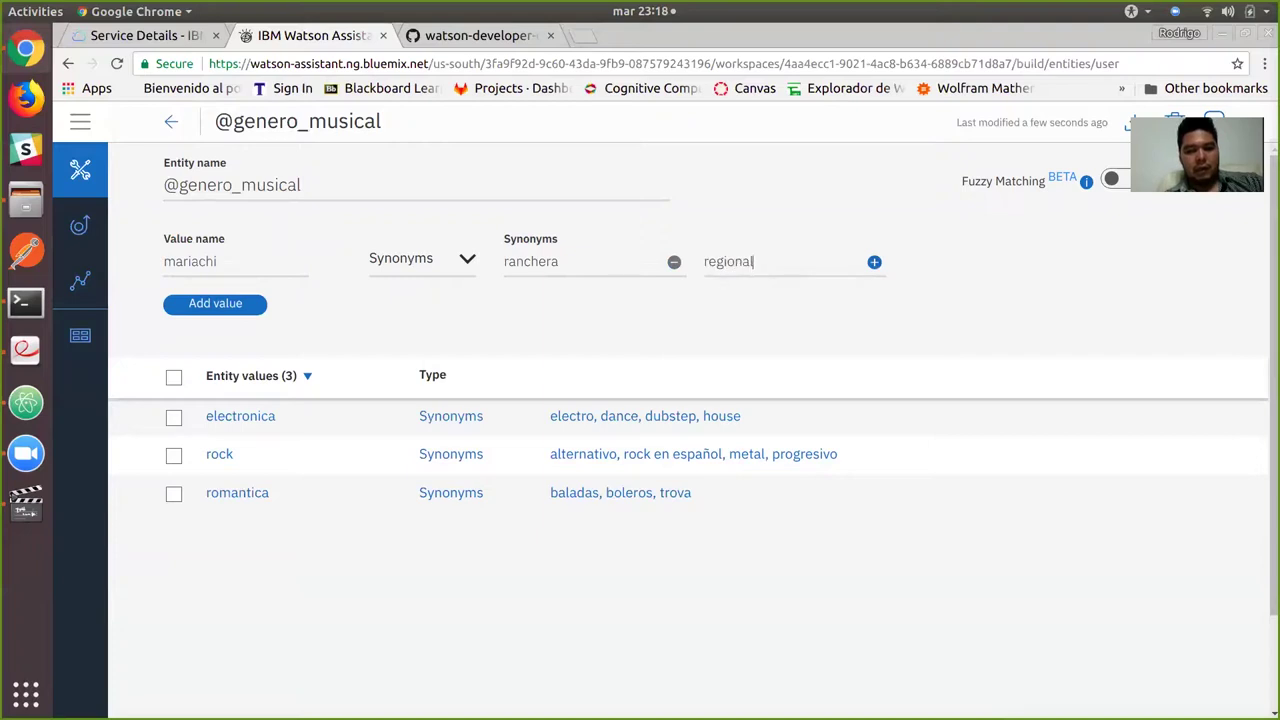
pyautogui.write(' mexi')
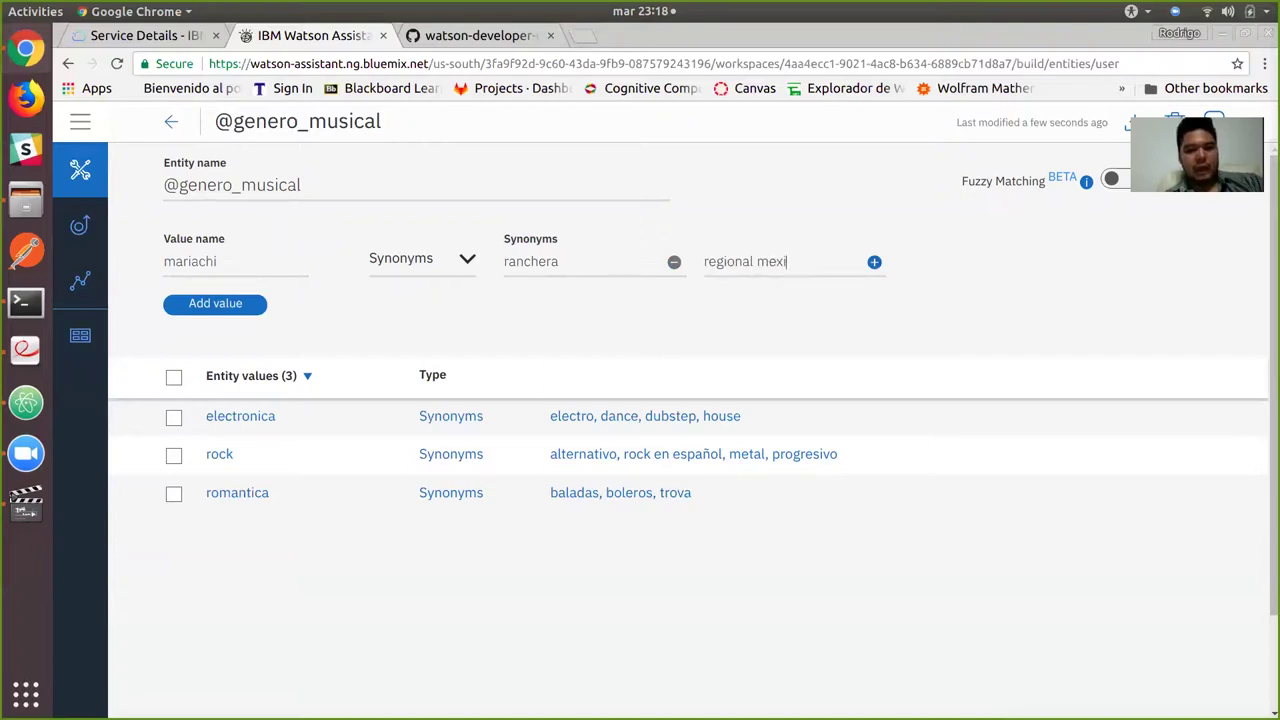
pyautogui.write('cana')
pyautogui.press('Return')
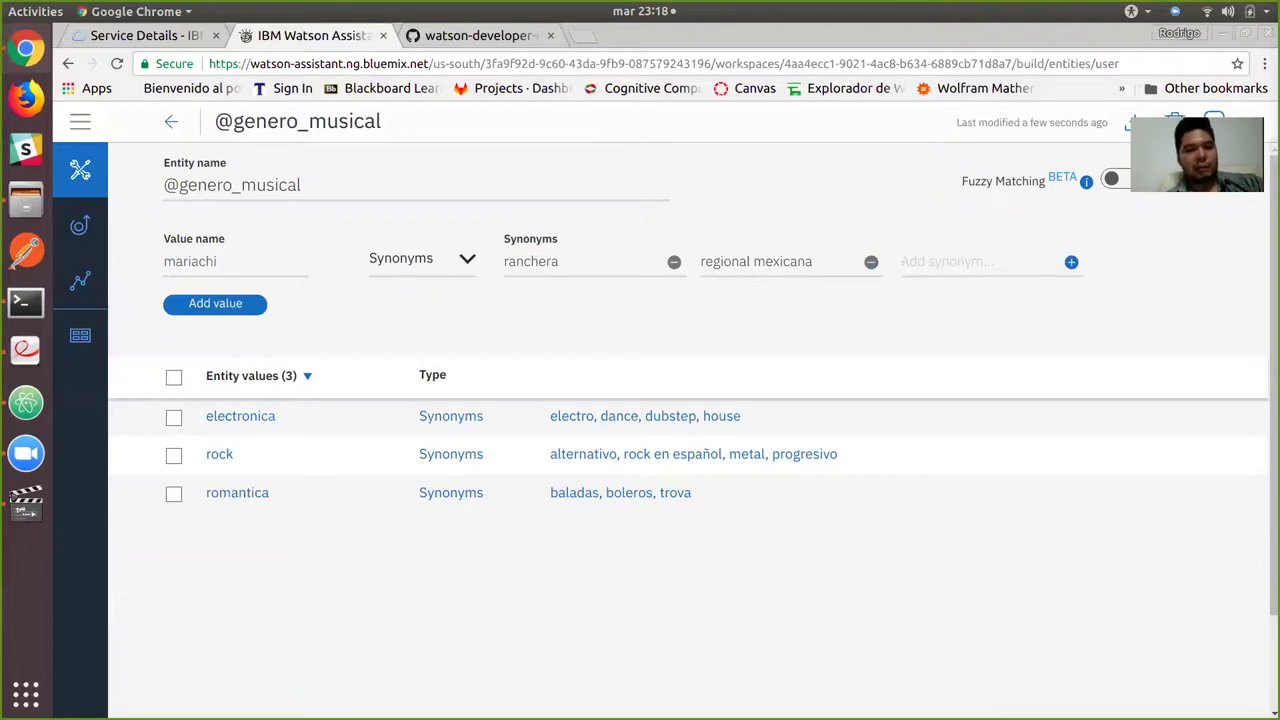
pyautogui.press('Return')
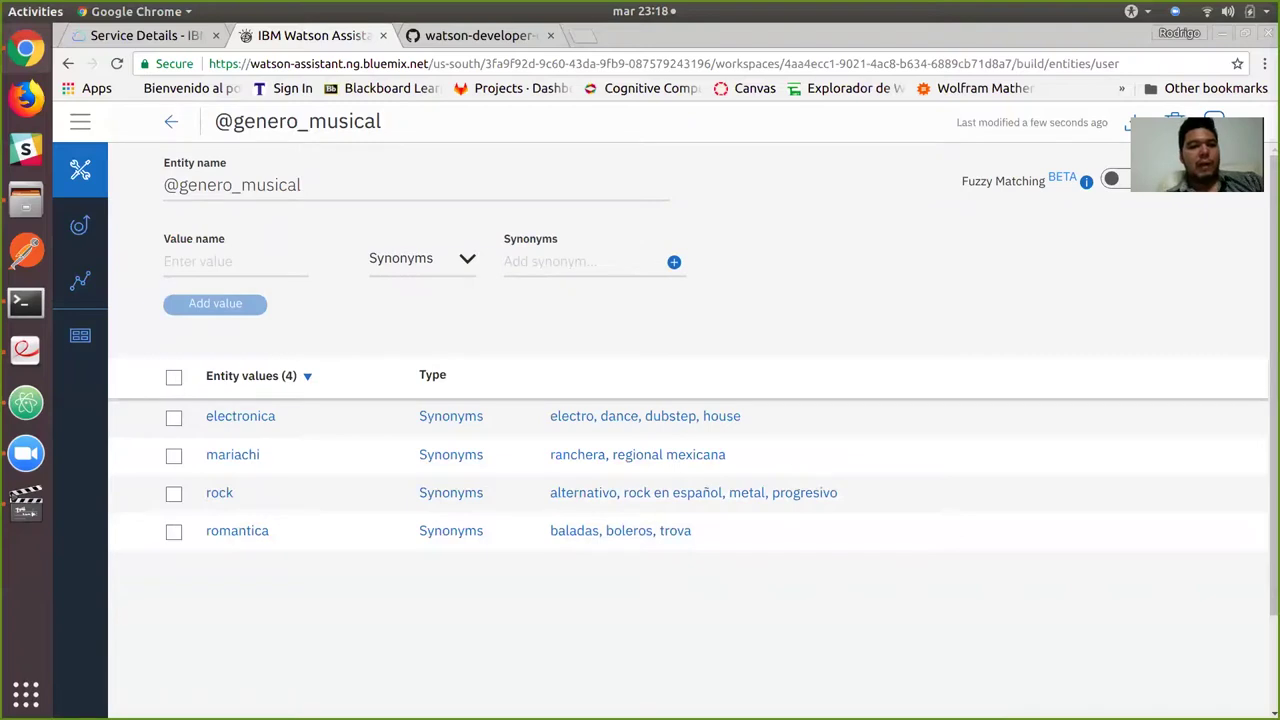
pyautogui.press('F5')
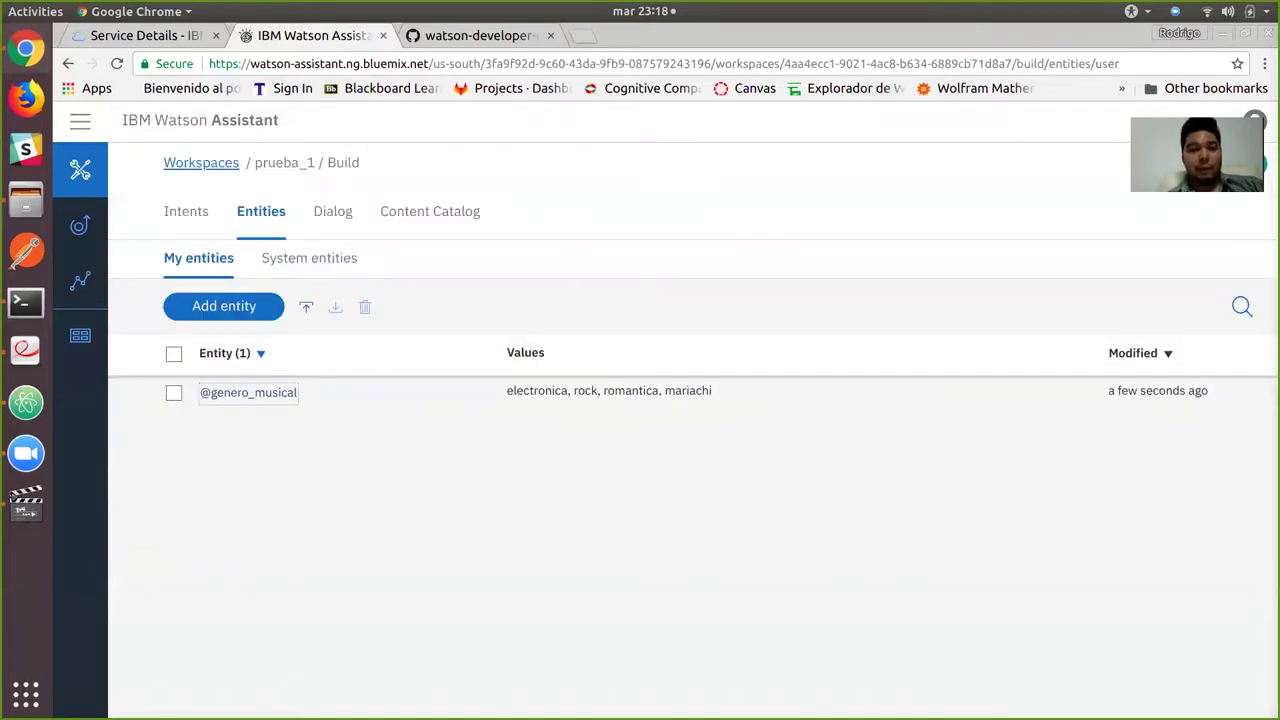
# Create the prueba_1 dialog with its default Bienvenido and En otras cosas nodes, and open Bienvenido.
pyautogui.click(332, 211)
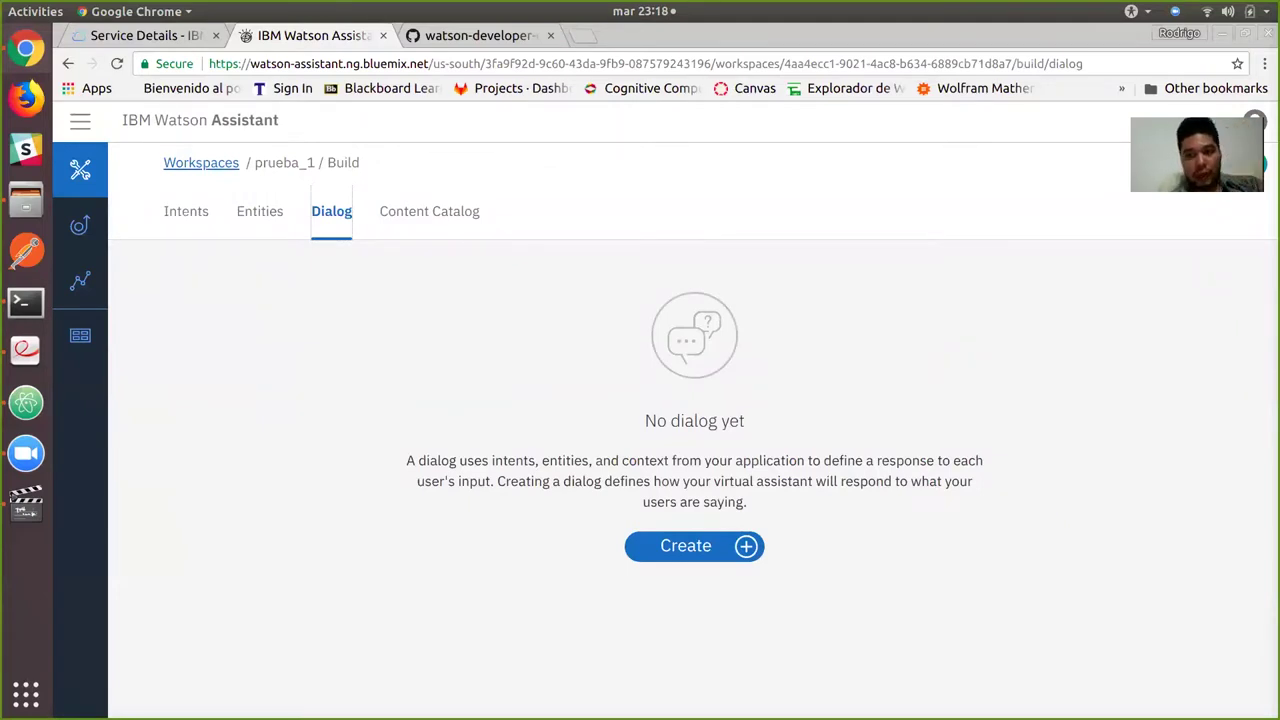
pyautogui.click(686, 545)
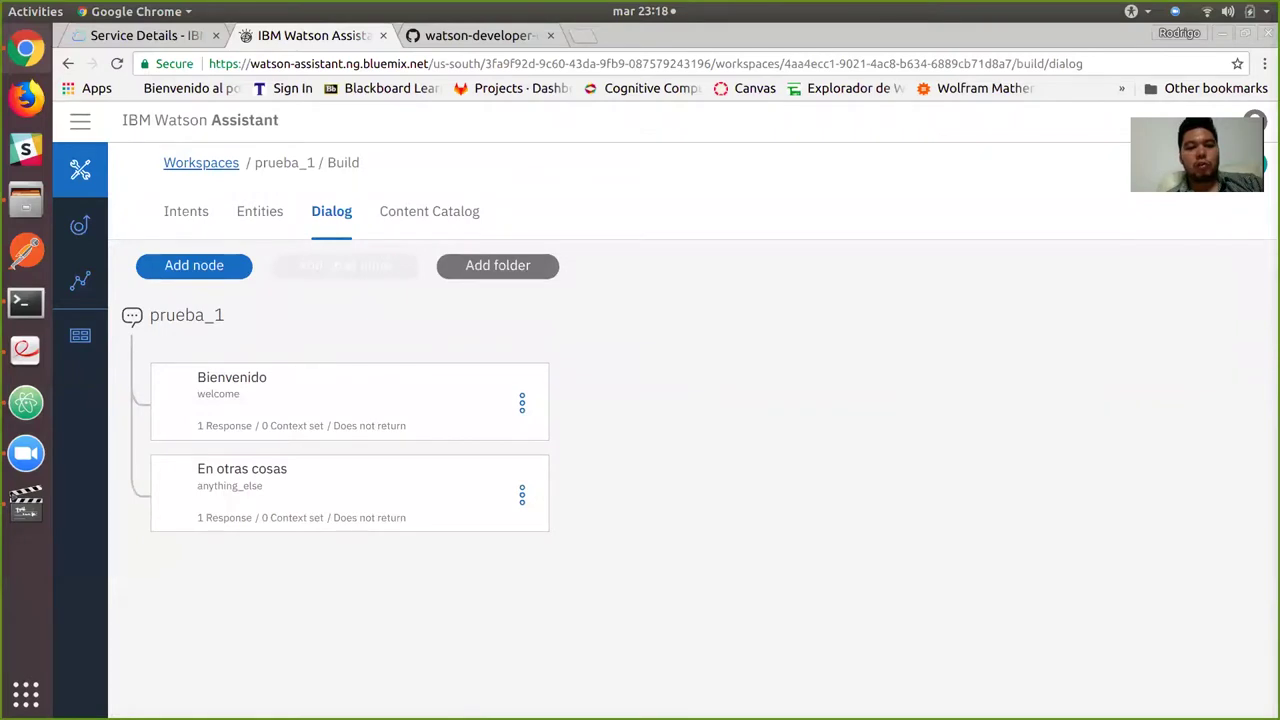
pyautogui.click(300, 400)
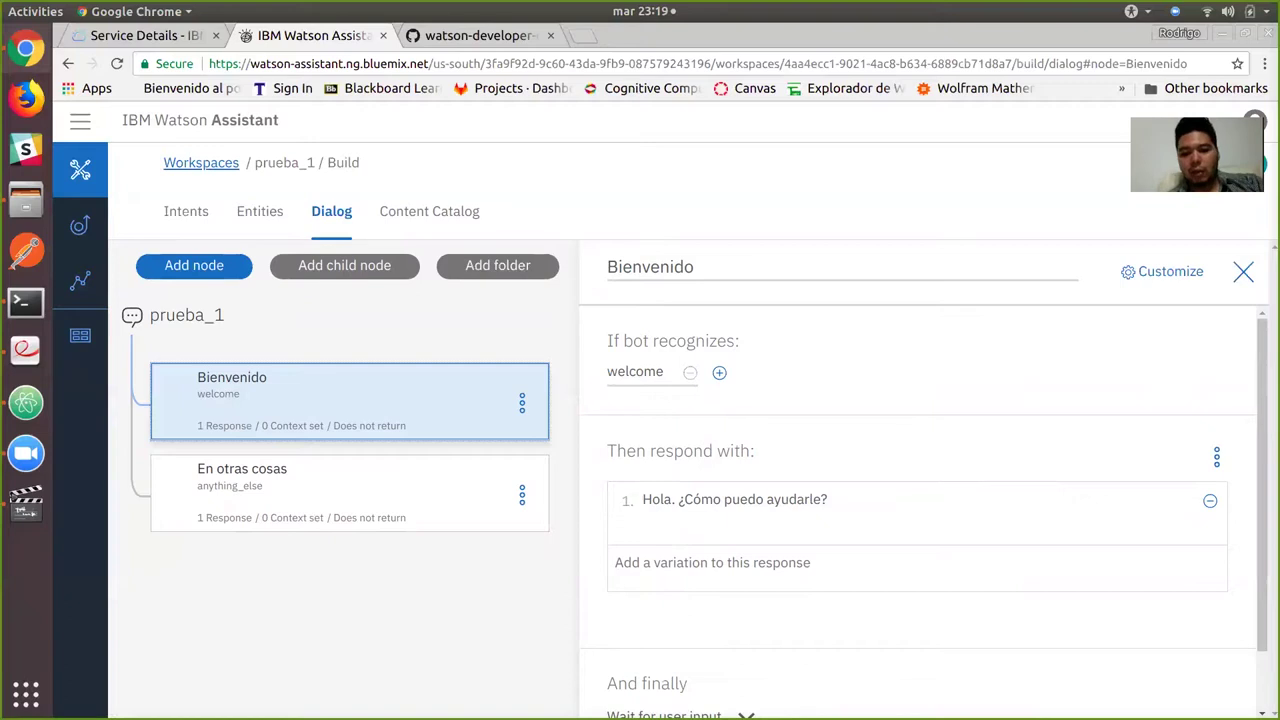
# Replace the Bienvenido greeting with '¿Qué tal? <br> ¿Qué puedo hacer por ti? <\br>'.
pyautogui.moveTo(828, 499); pyautogui.dragTo(640, 499)
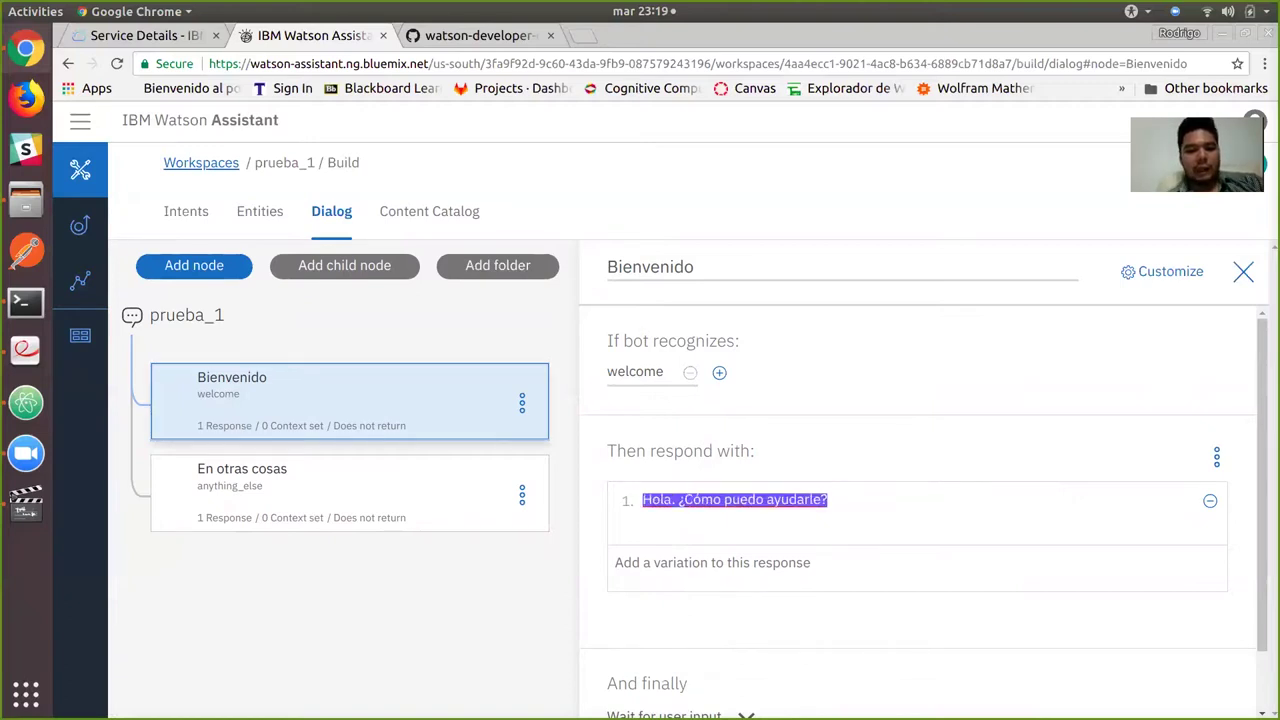
pyautogui.write('¿')
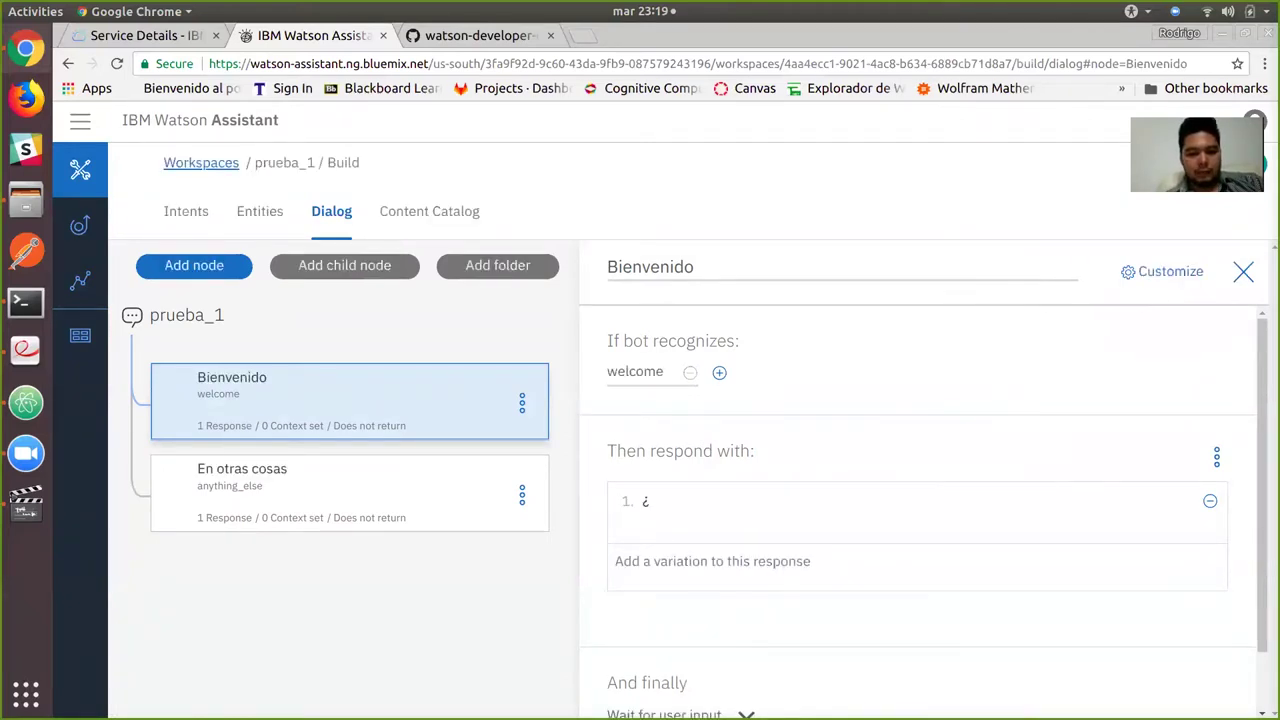
pyautogui.write('QuéQu')
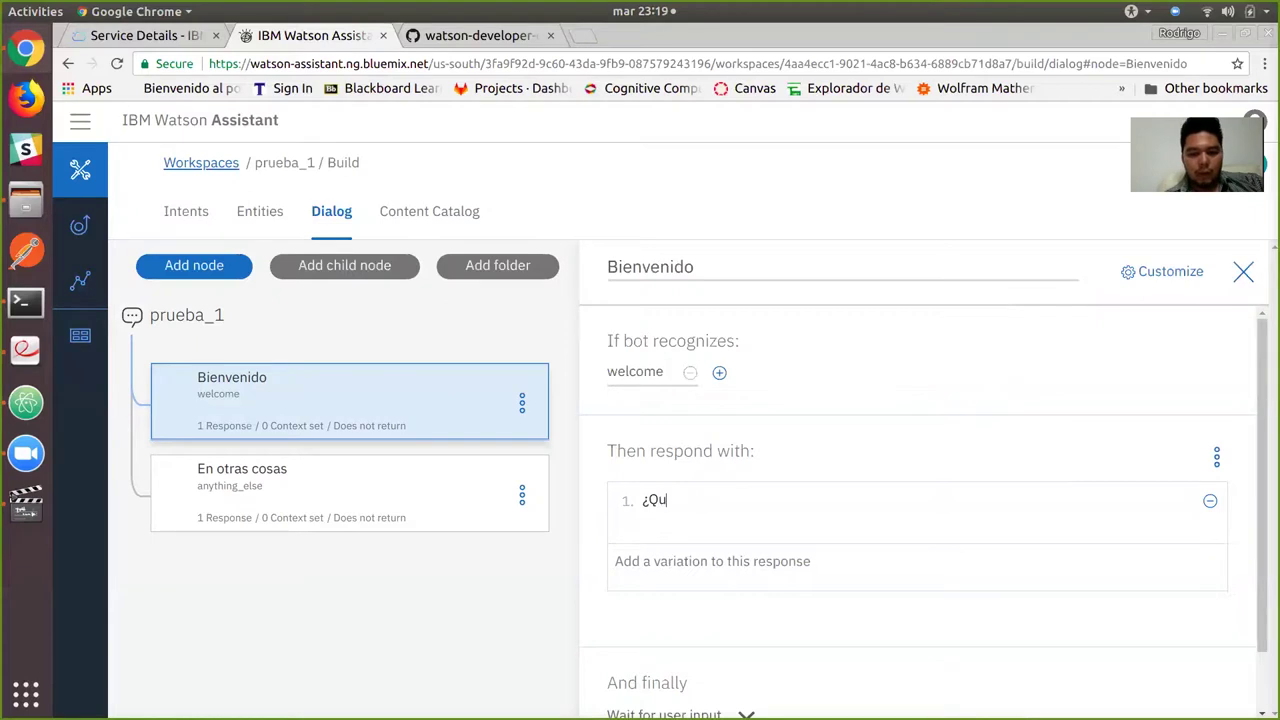
pyautogui.write('é te')
pyautogui.press('BackSpace')
pyautogui.press('BackSpace')
pyautogui.press('BackSpace')
pyautogui.press('BackSpace')
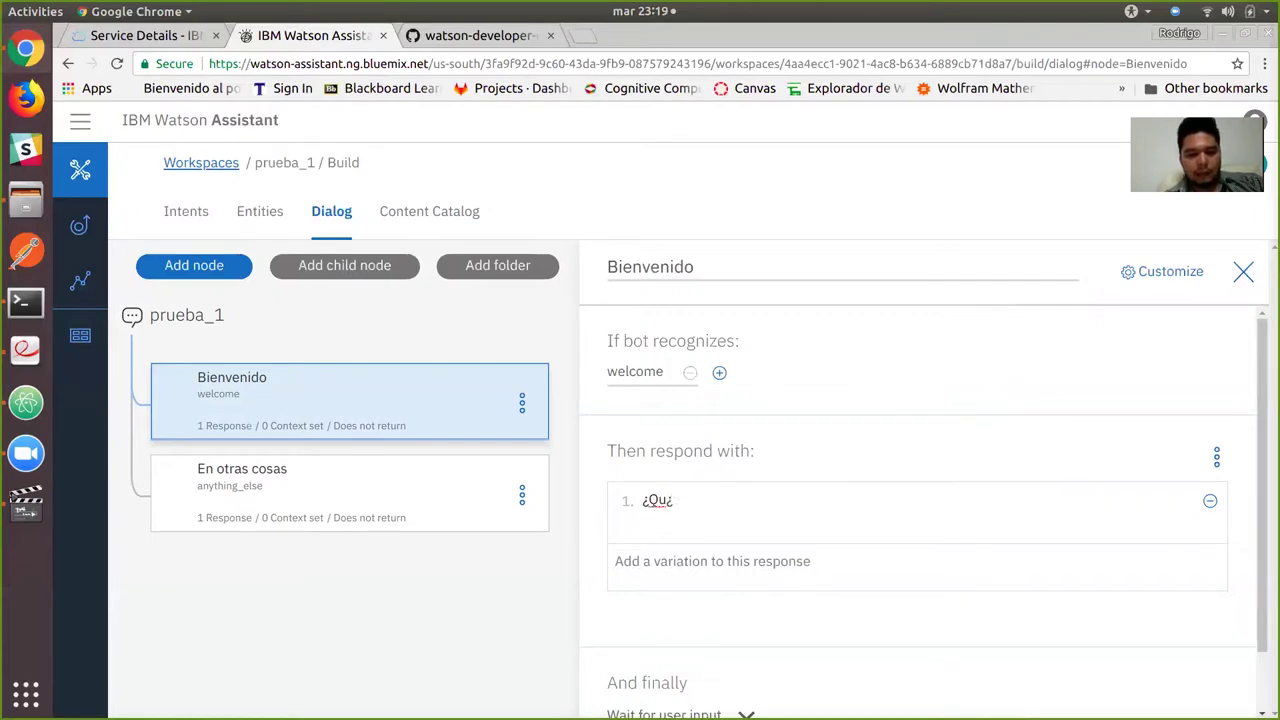
pyautogui.write('é tal')
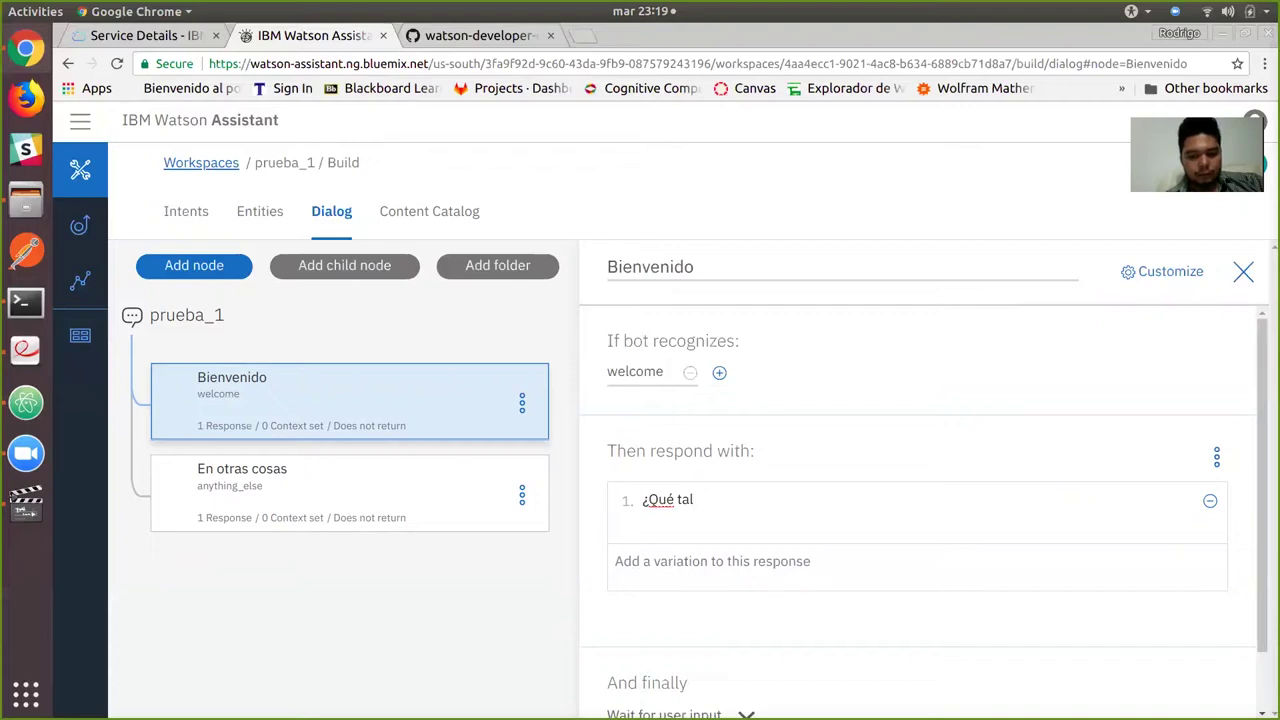
pyautogui.write('?')
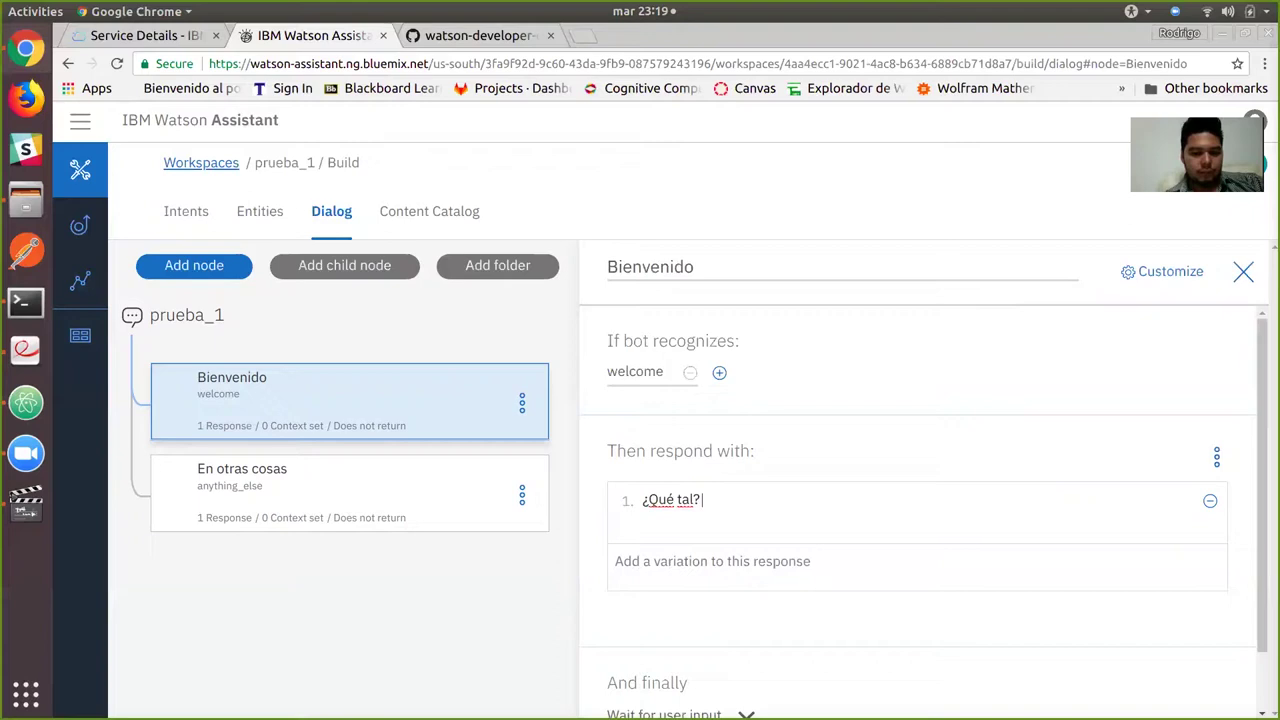
pyautogui.write(' a')
pyautogui.press('BackSpace')
pyautogui.press('BackSpace')
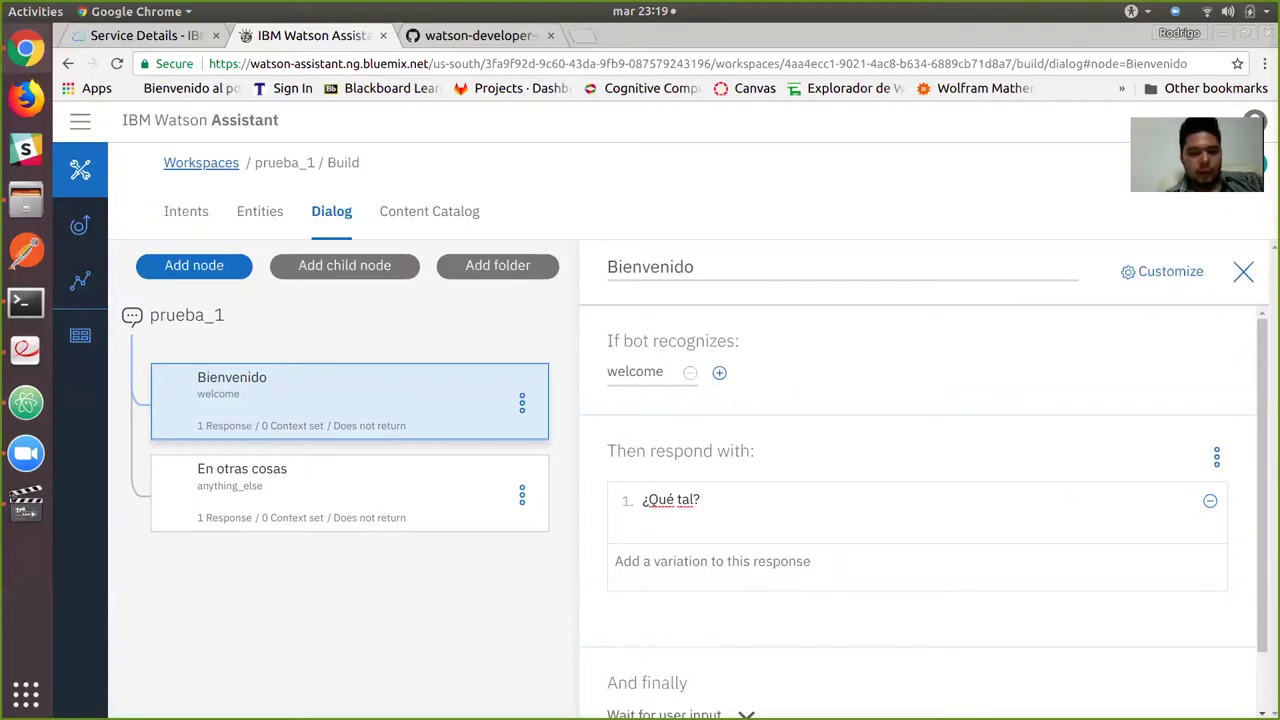
pyautogui.write('¿')
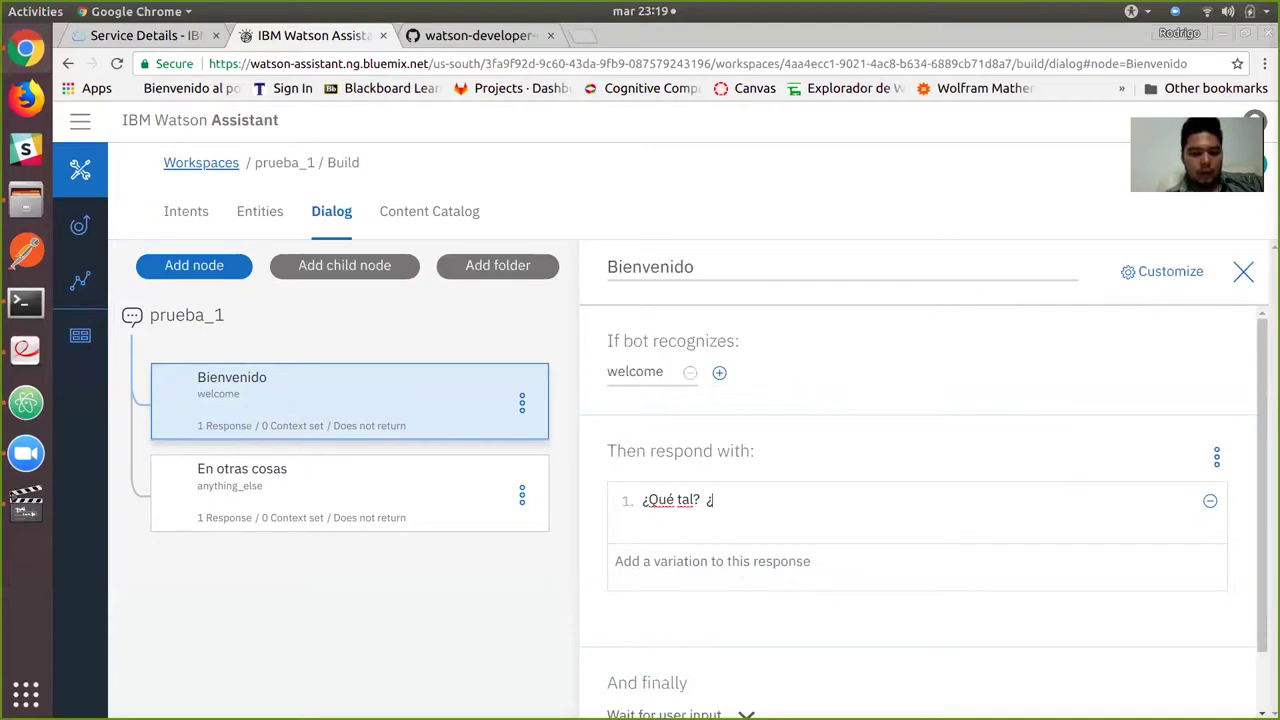
pyautogui.write('Qué puedo hace')
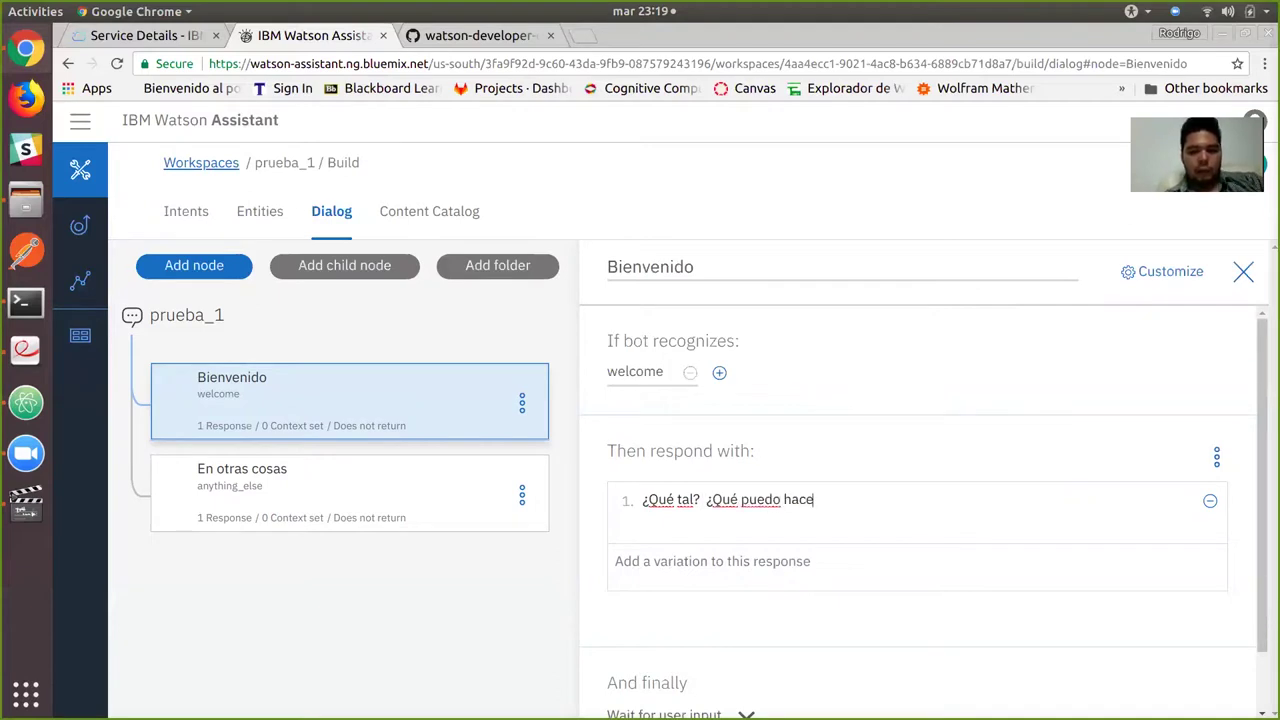
pyautogui.write('r por ti?')
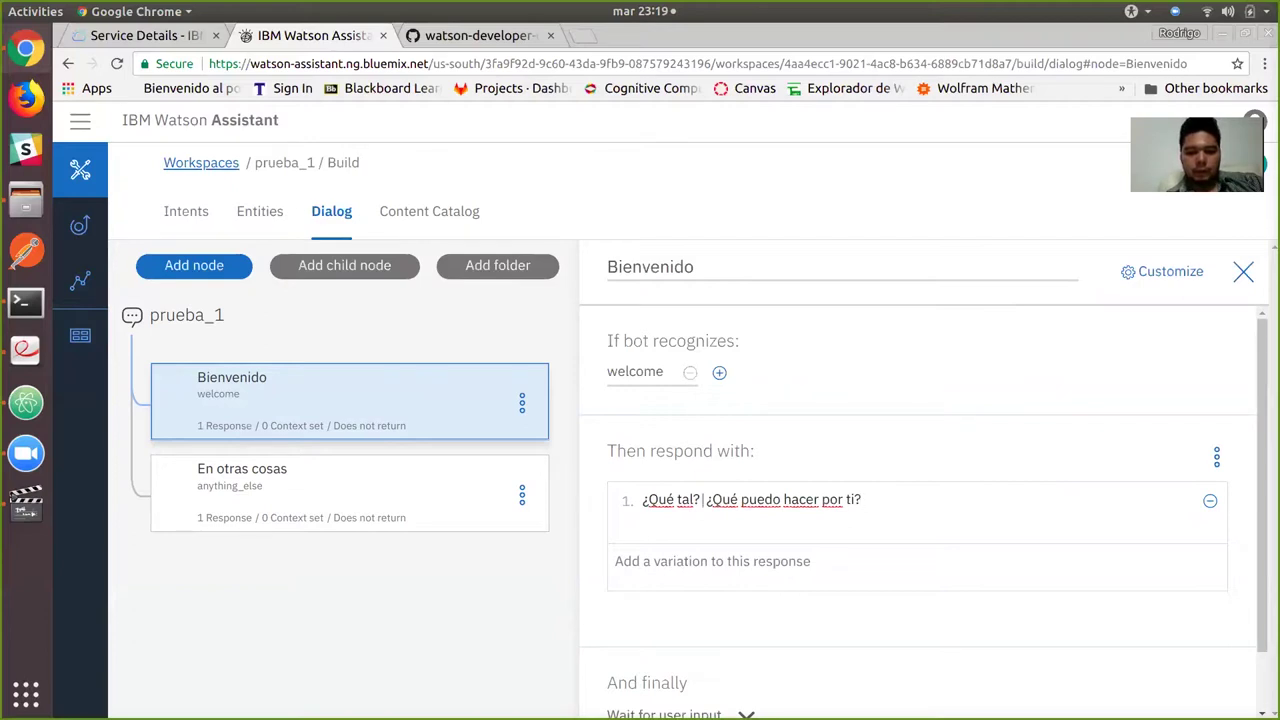
pyautogui.write(' <br>')
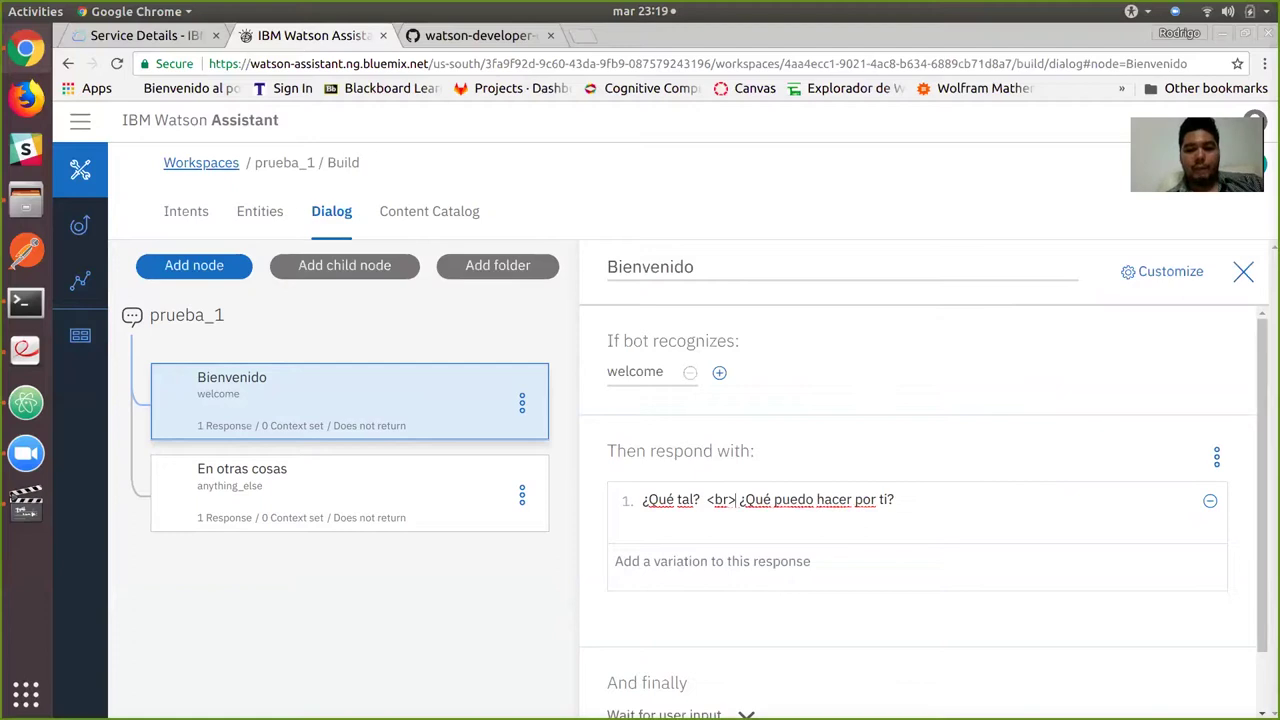
pyautogui.click(895, 499)
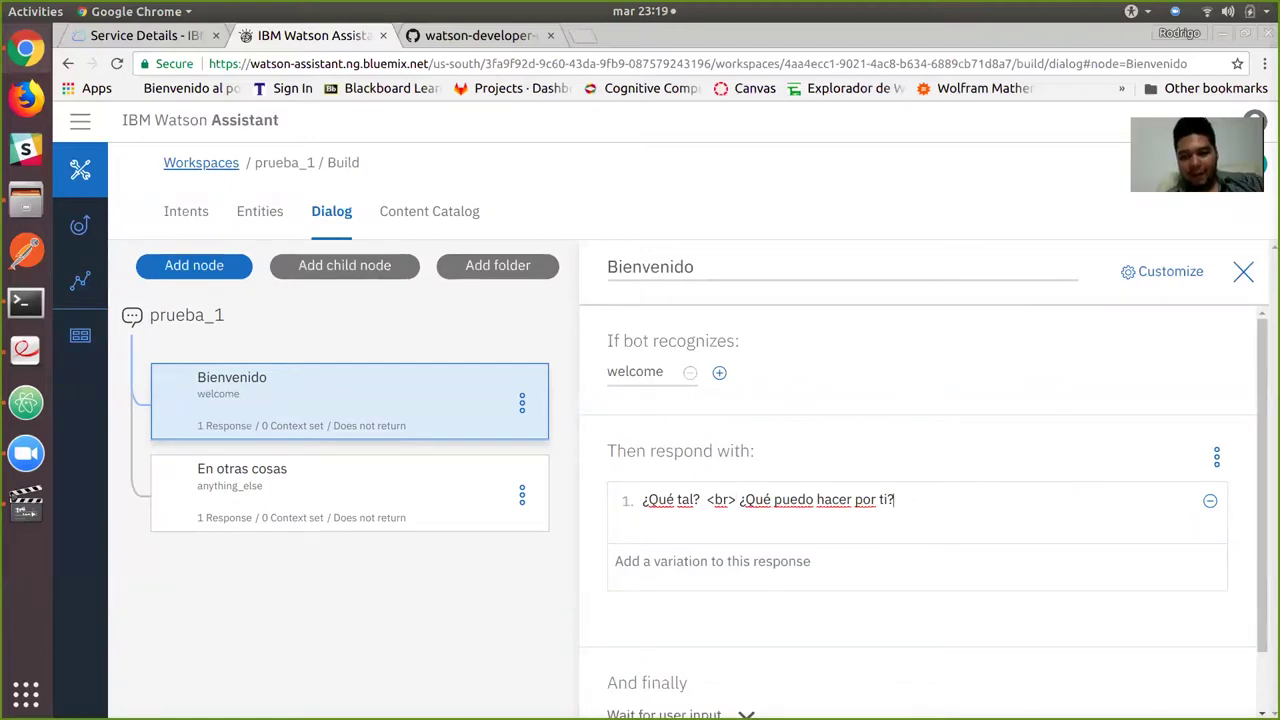
pyautogui.write('<br')
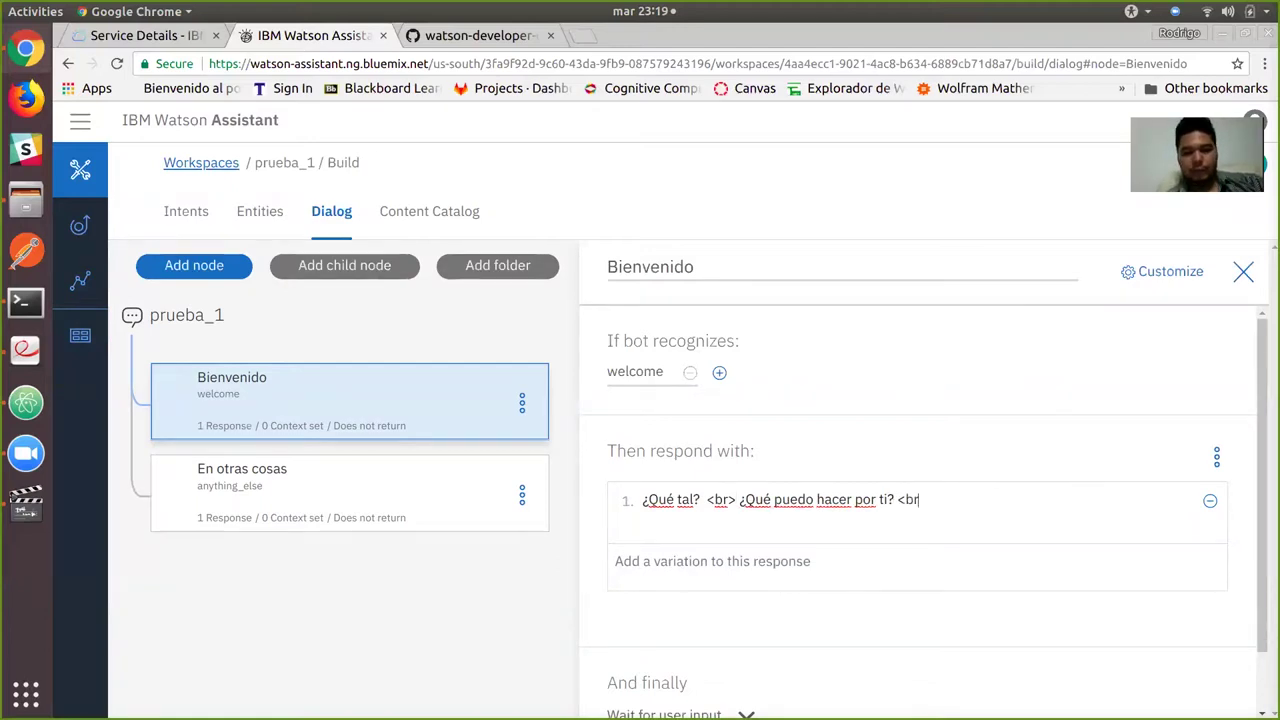
pyautogui.write('>')
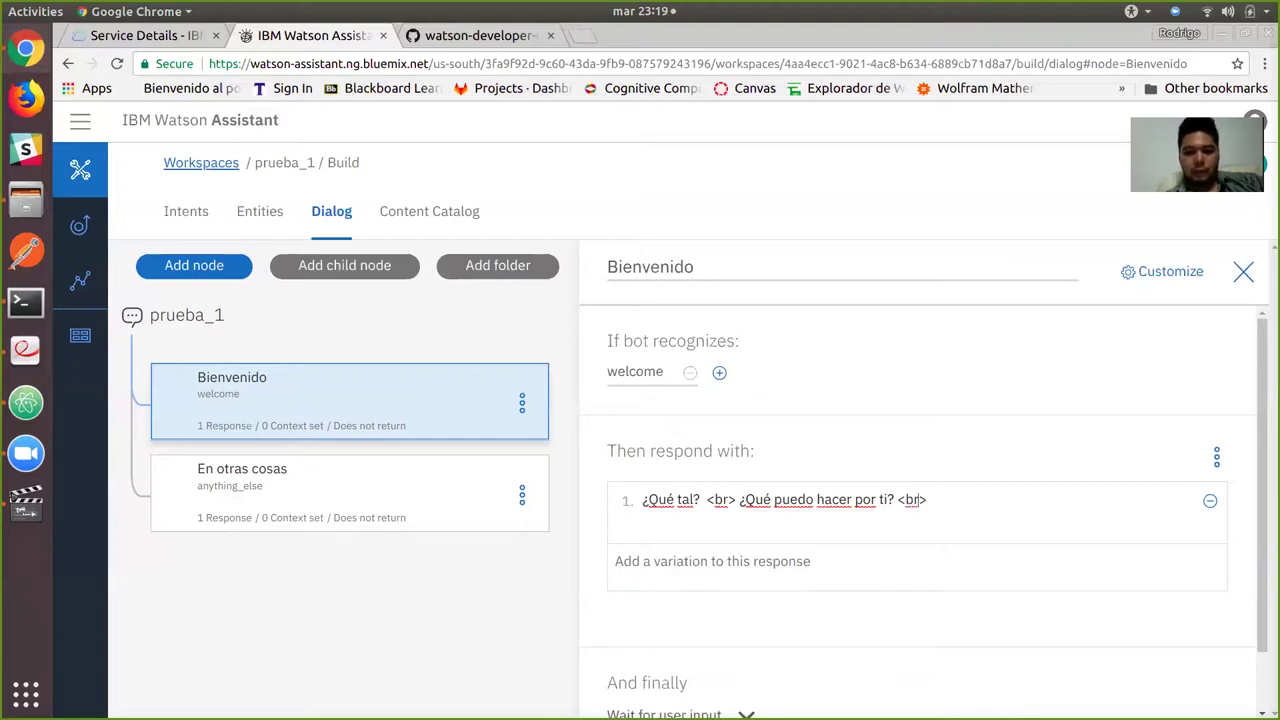
pyautogui.click(901, 499)
pyautogui.write('\\')
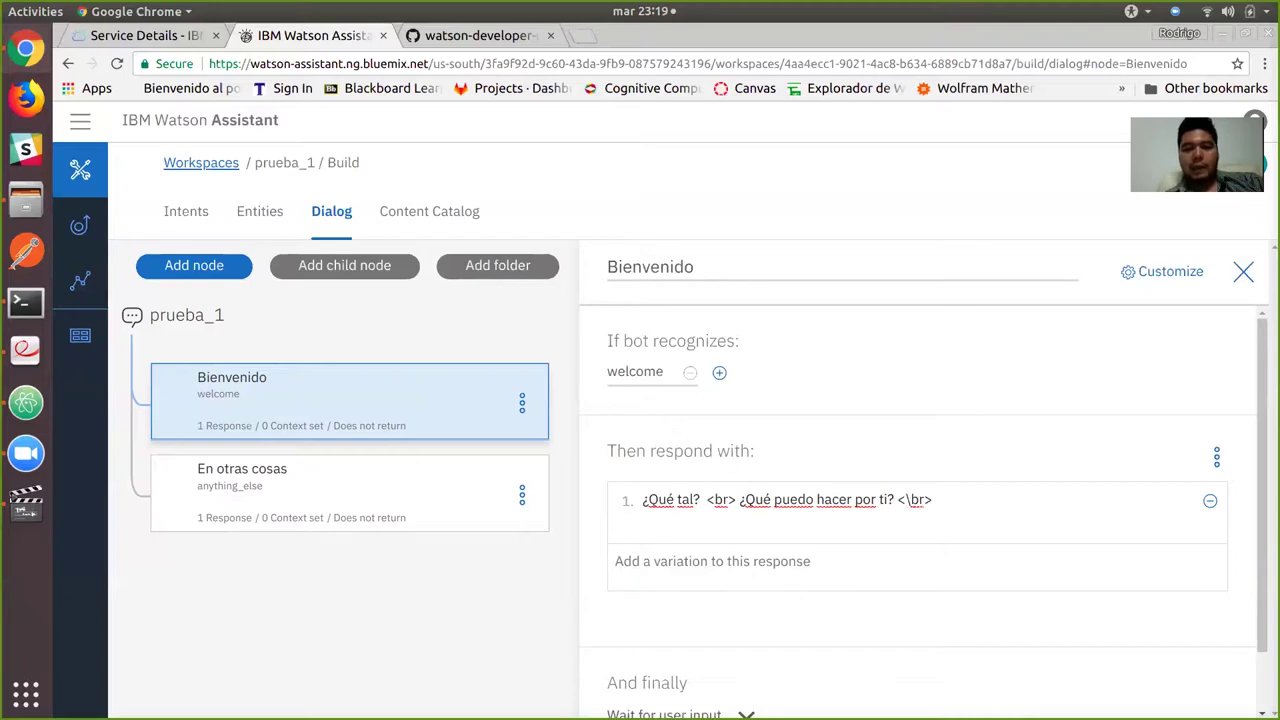
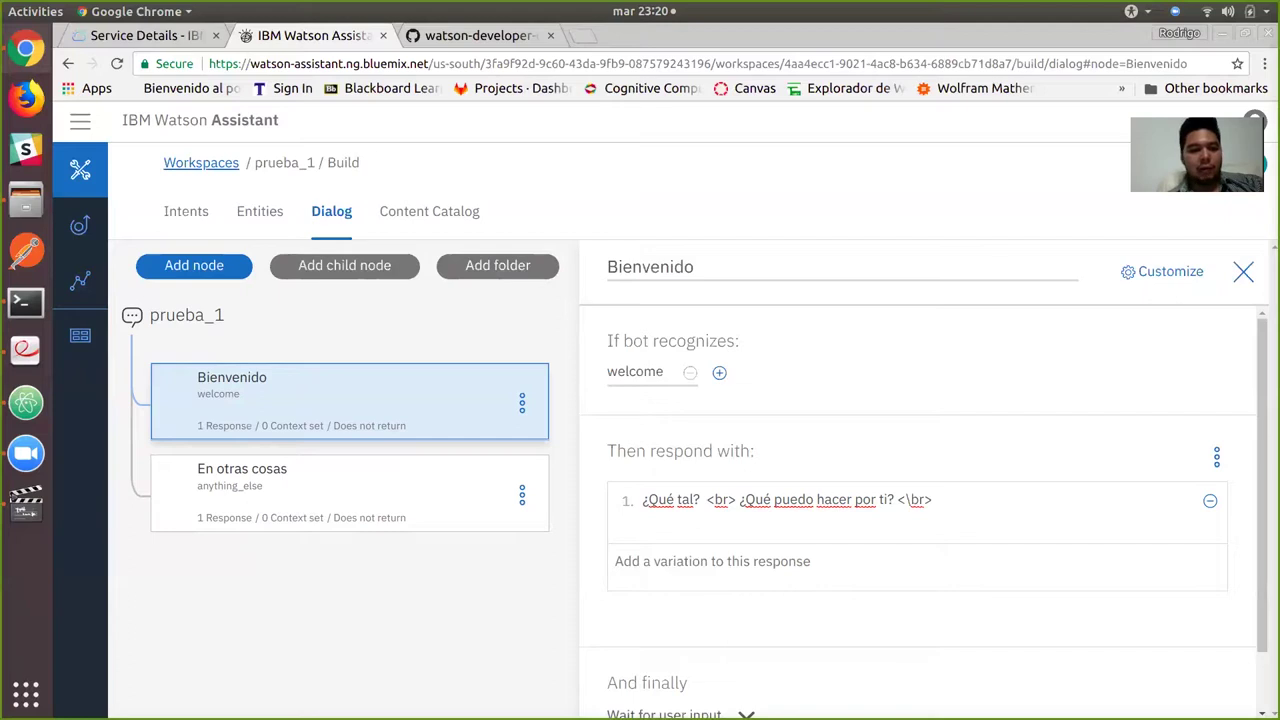
# Make the En otras cosas node's three responses rotate randomly and open the Try it chat.
pyautogui.click(350, 492)
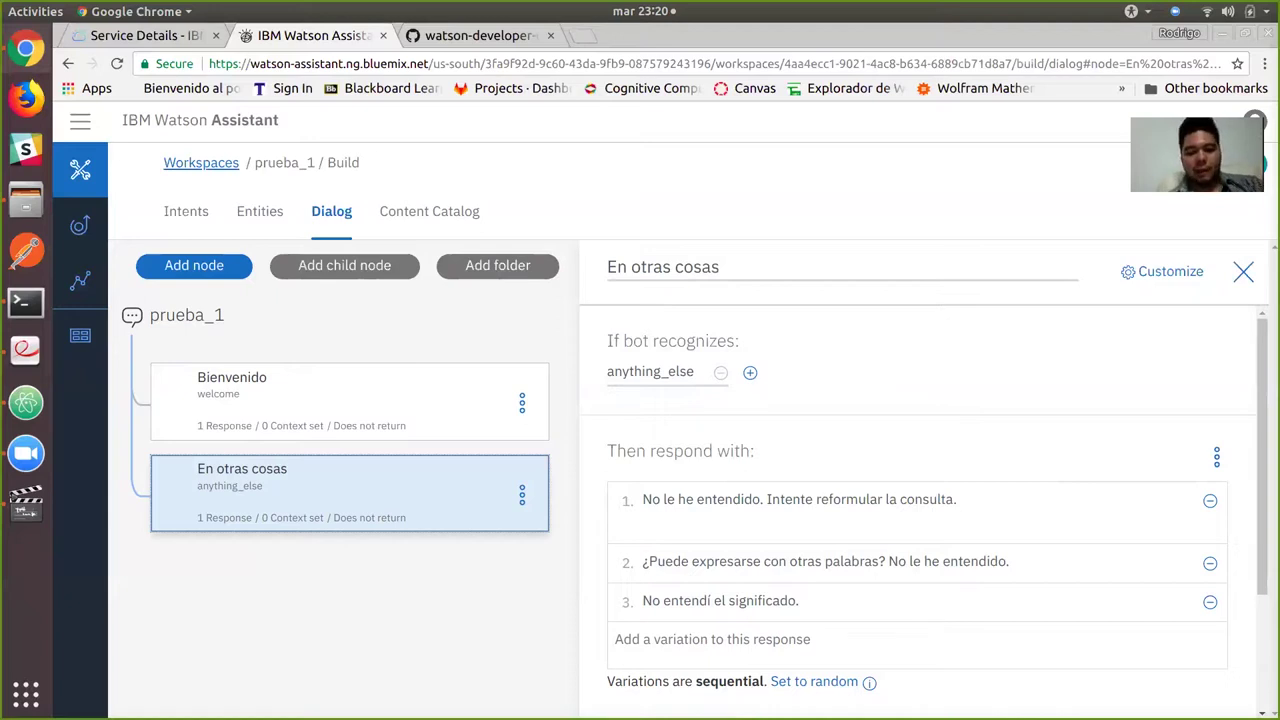
pyautogui.click(814, 681)
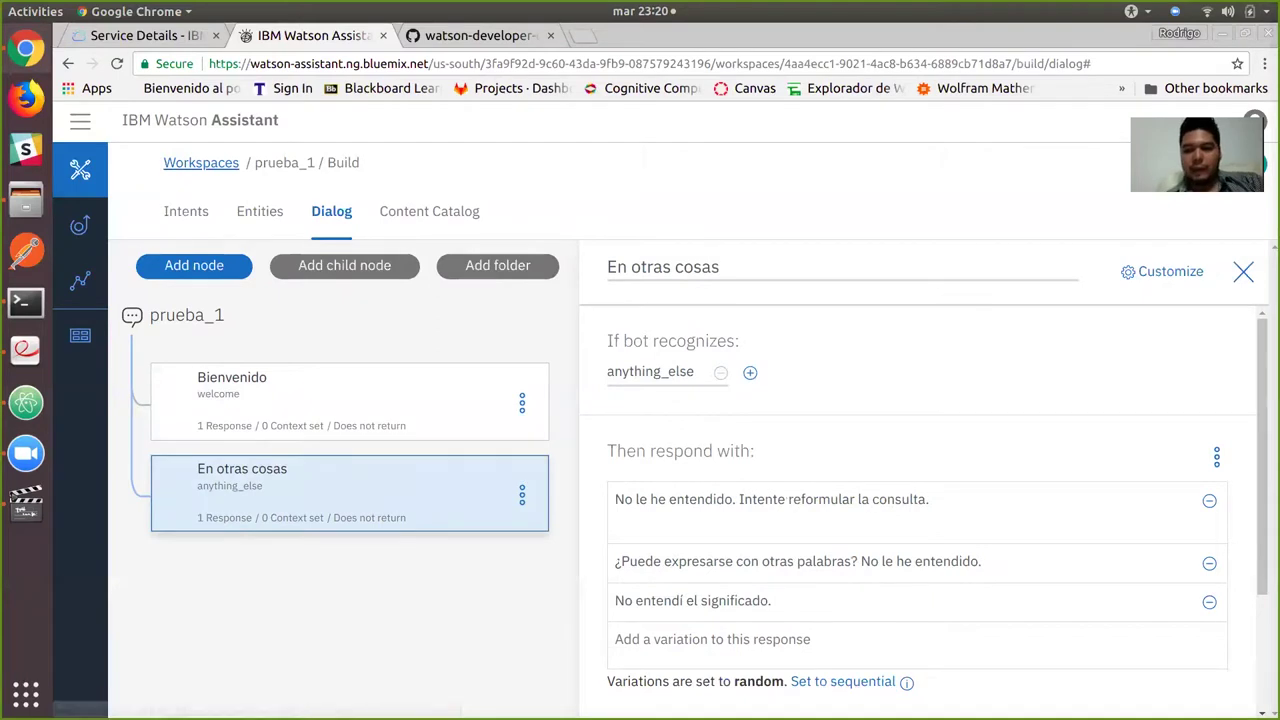
pyautogui.press('Escape')
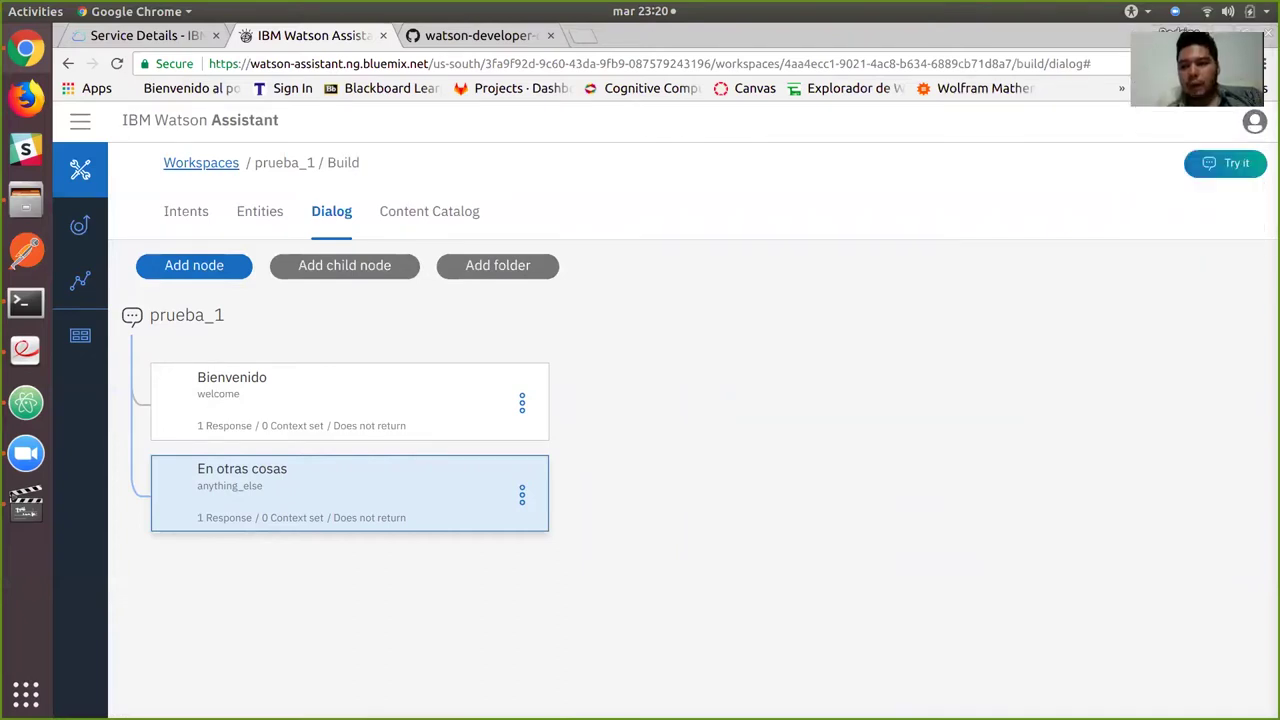
pyautogui.click(1225, 163)
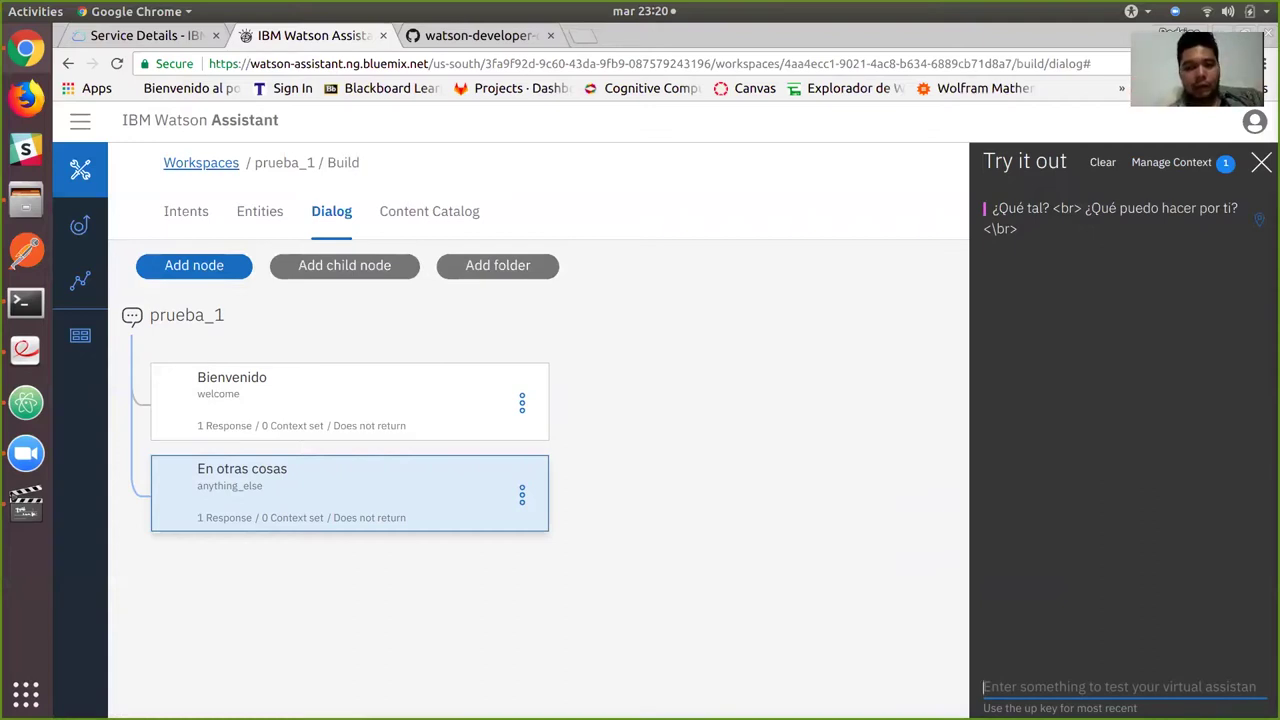
# Send 'hola' in the test chat and confirm it is classified as #saludar.
pyautogui.write('hola')
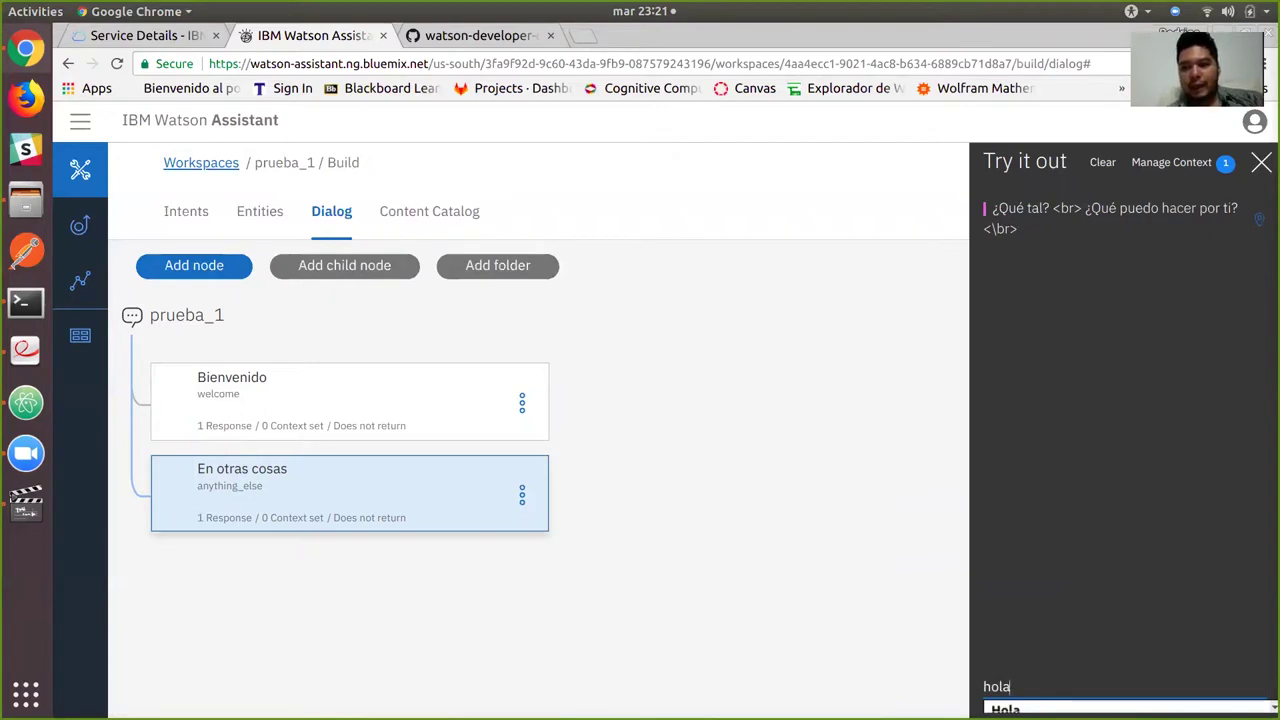
pyautogui.press('Return')
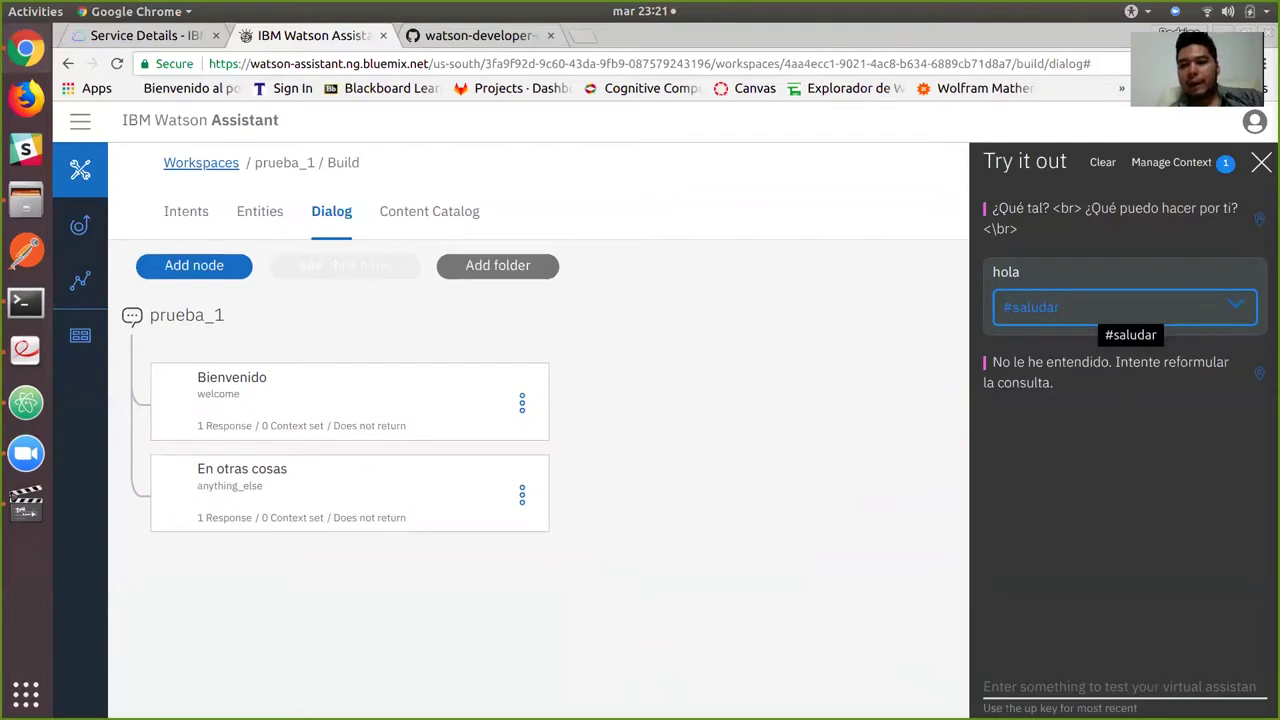
pyautogui.click(1130, 307)
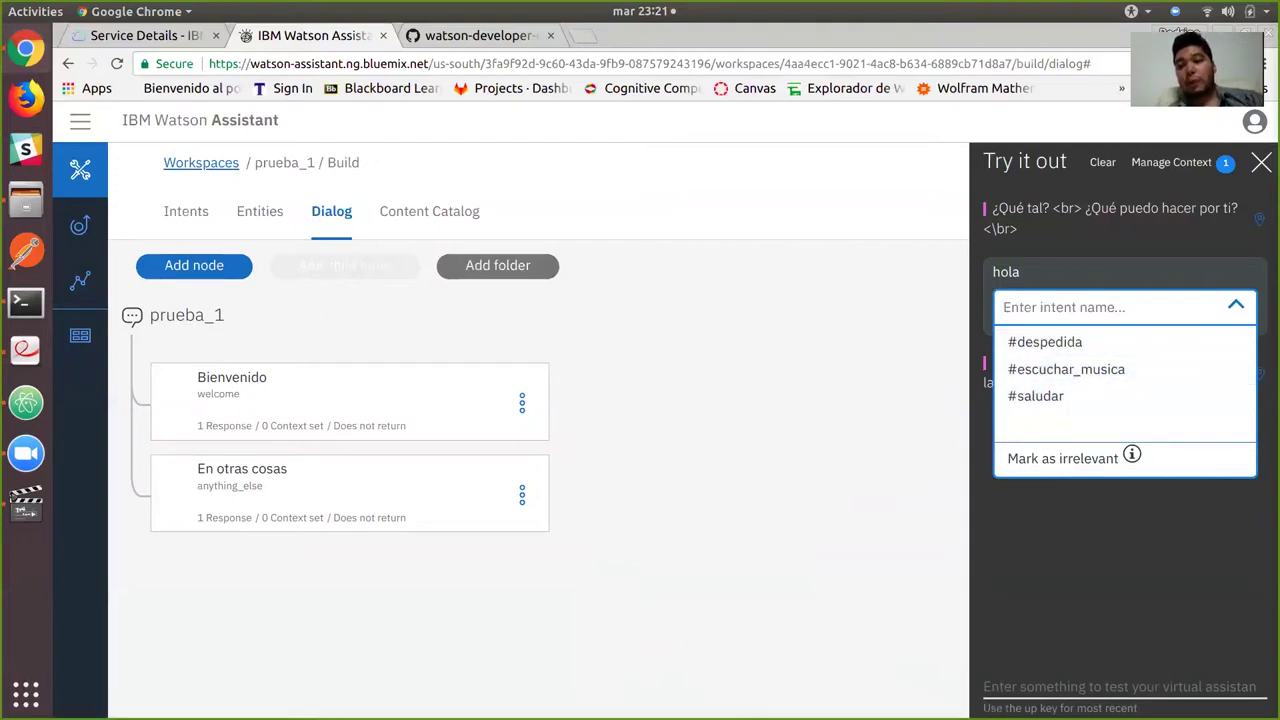
pyautogui.click(1036, 396)
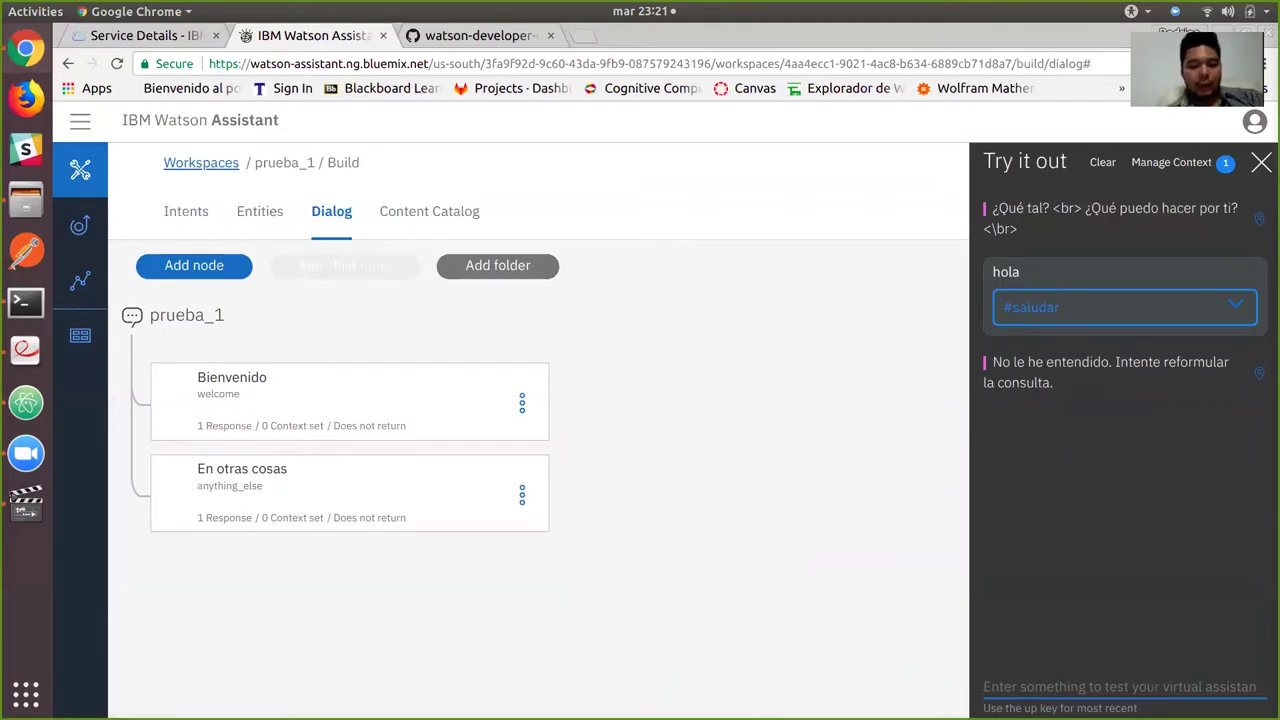
# Send 'como estás?' and reassign its intent from Irrelevant to #saludar.
pyautogui.write('como est')
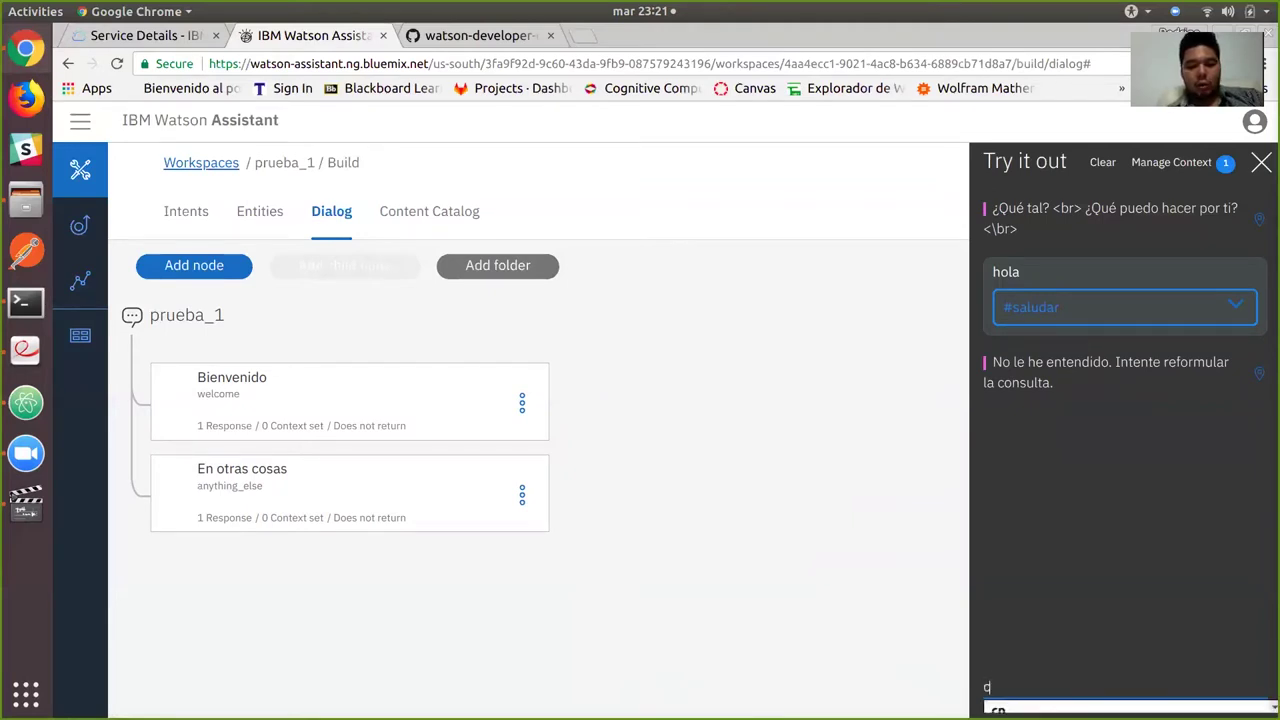
pyautogui.write('ás?')
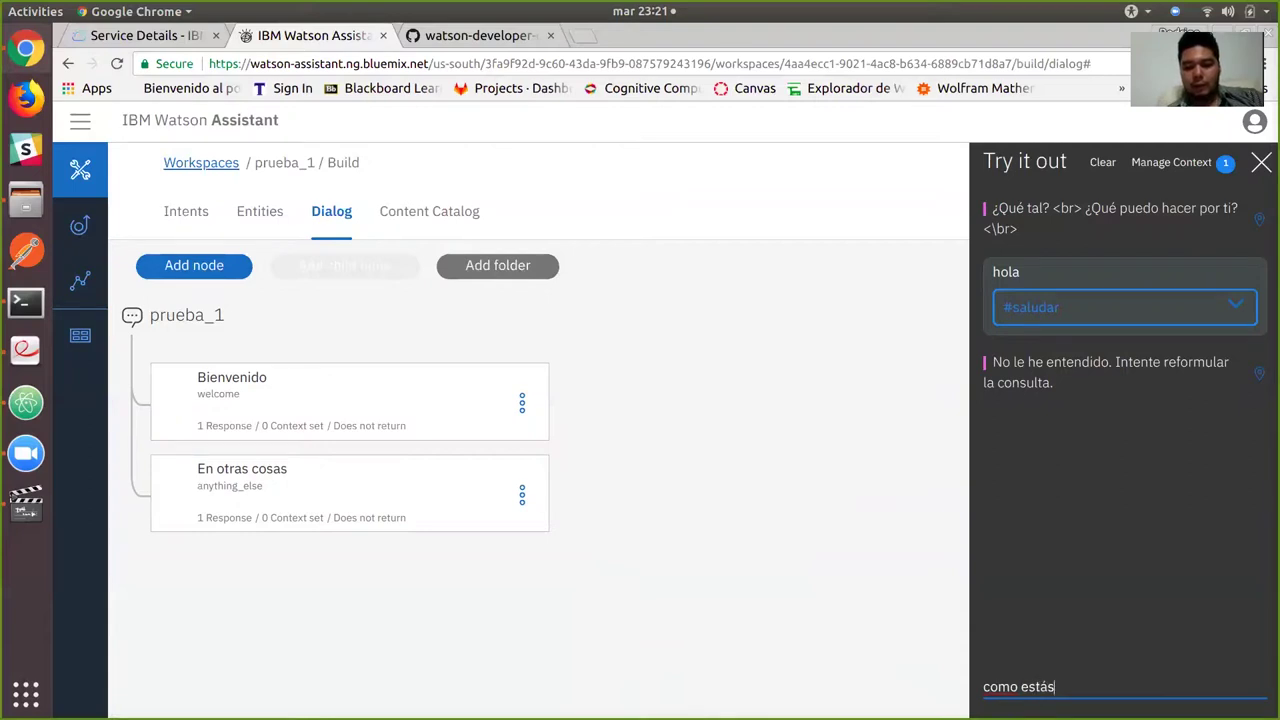
pyautogui.press('Return')
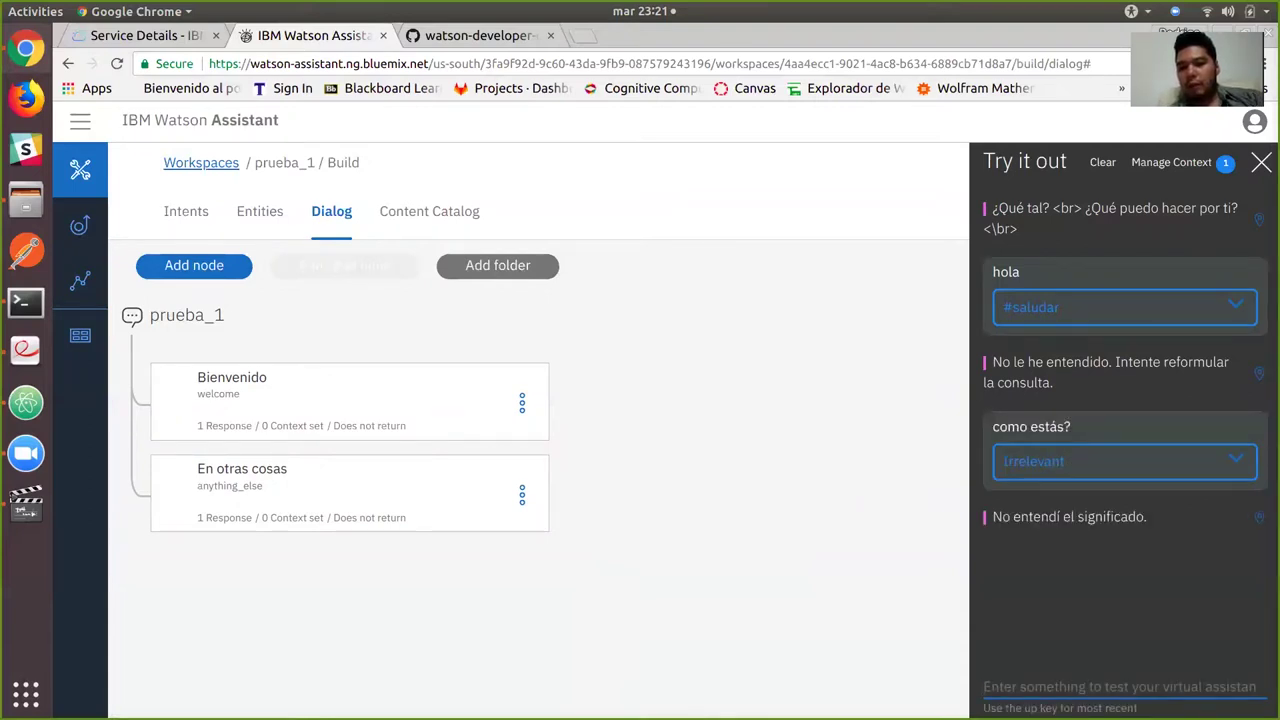
pyautogui.click(1124, 461)
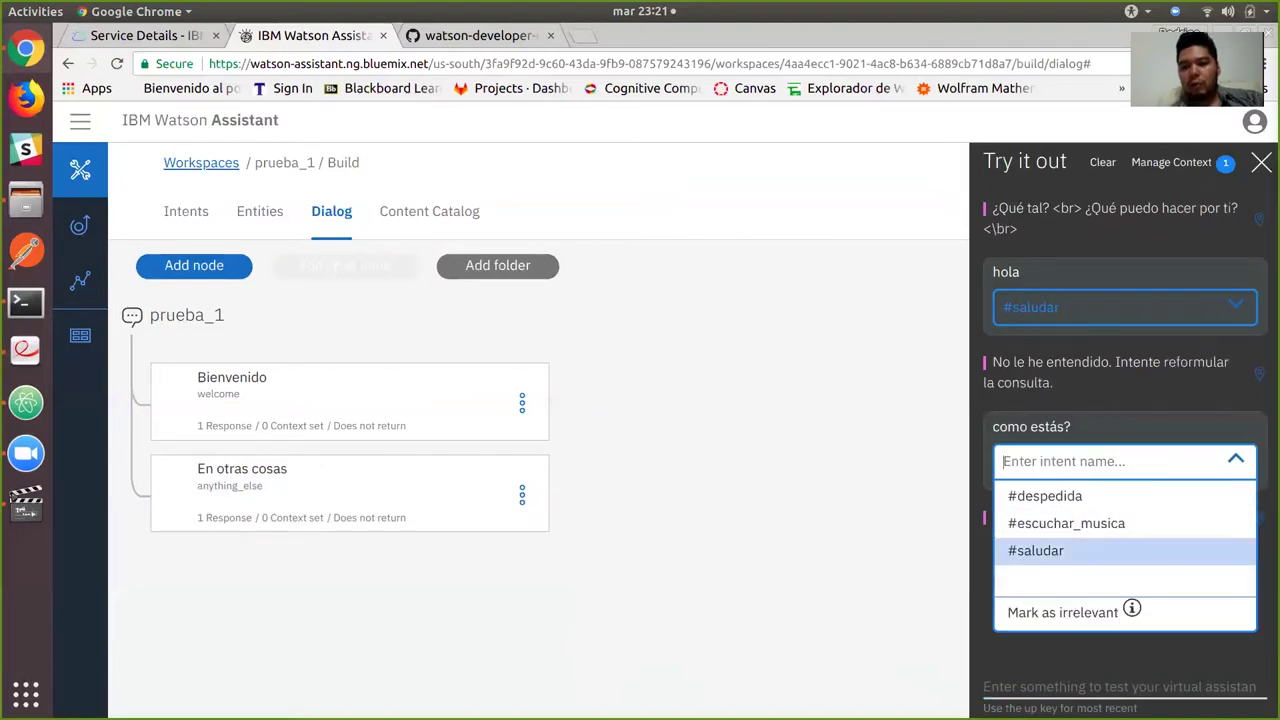
pyautogui.click(1040, 550)
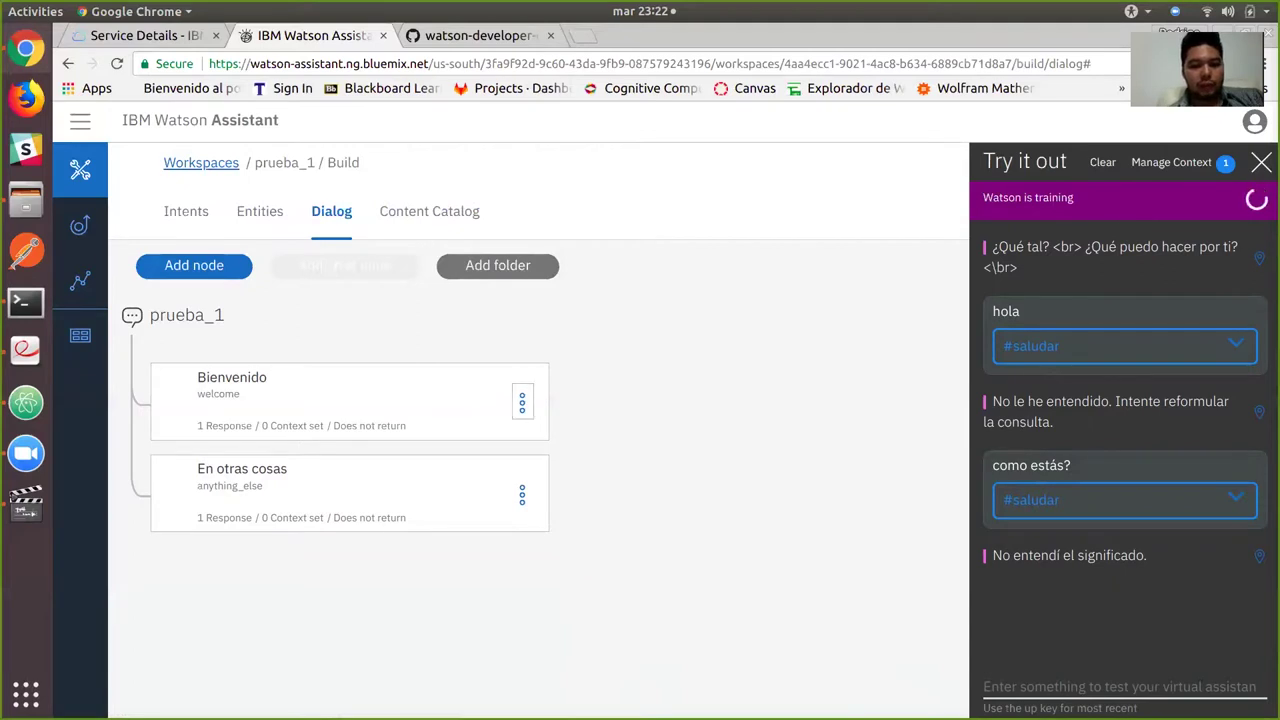
pyautogui.click(521, 401)
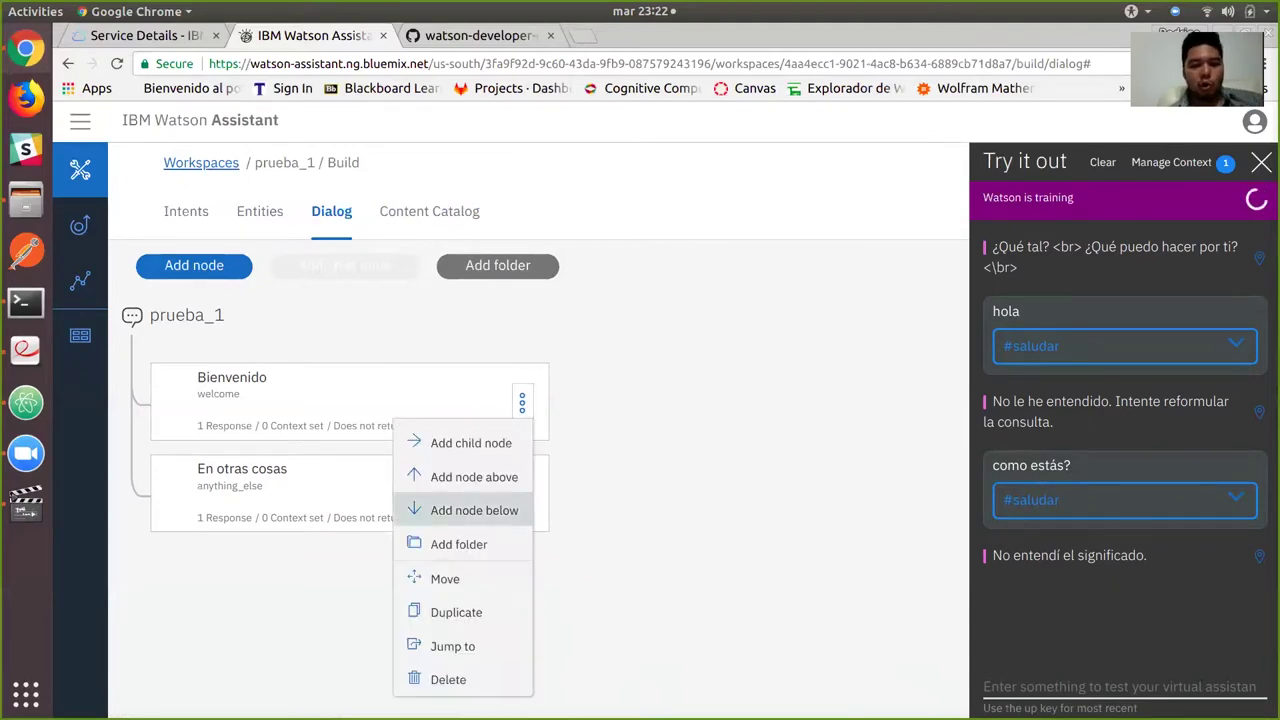
# Add a node named saludar below Bienvenido with trigger condition #saludar.
pyautogui.click(474, 510)
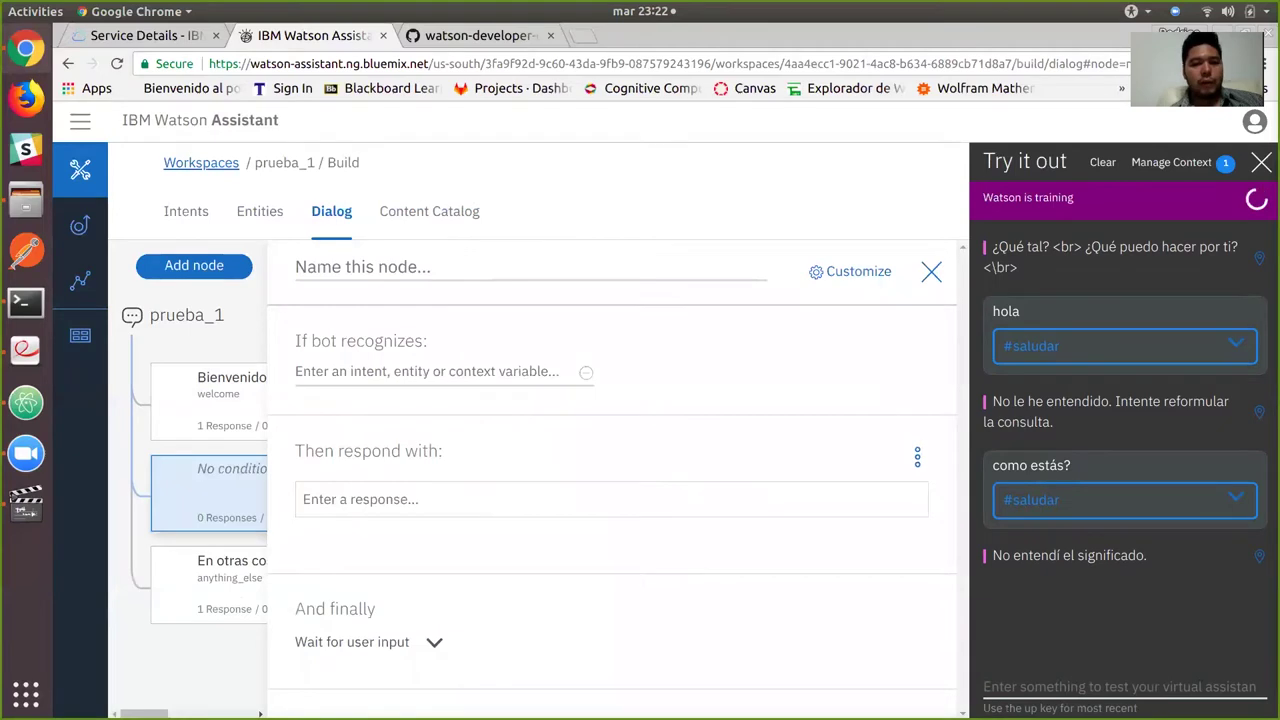
pyautogui.write('saluda')
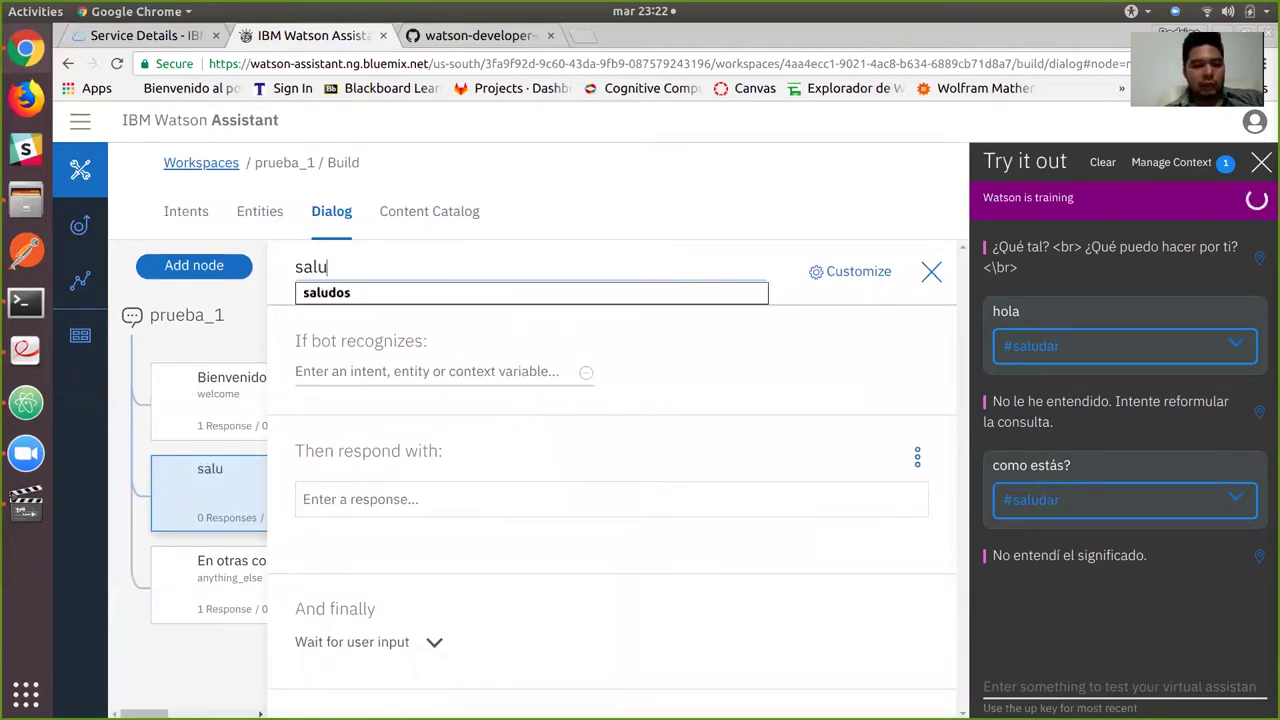
pyautogui.press('BackSpace')
pyautogui.write('o')
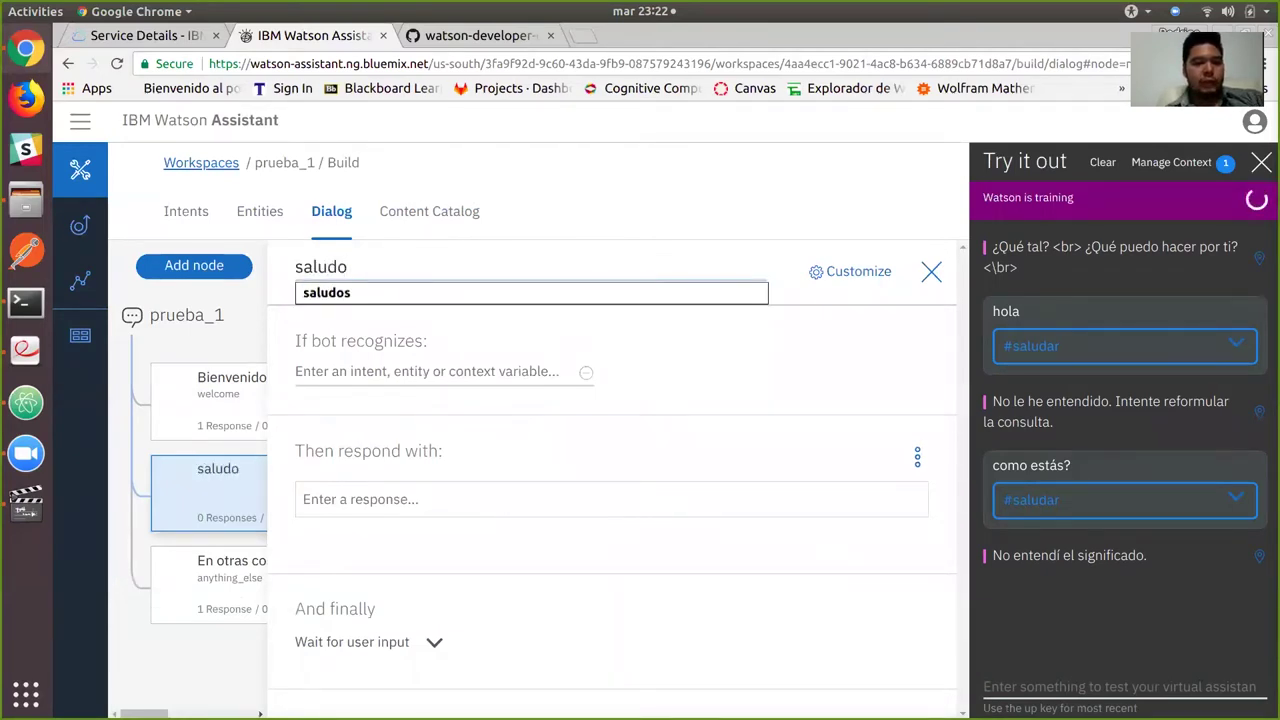
pyautogui.press('BackSpace')
pyautogui.write('ar')
pyautogui.click(440, 371)
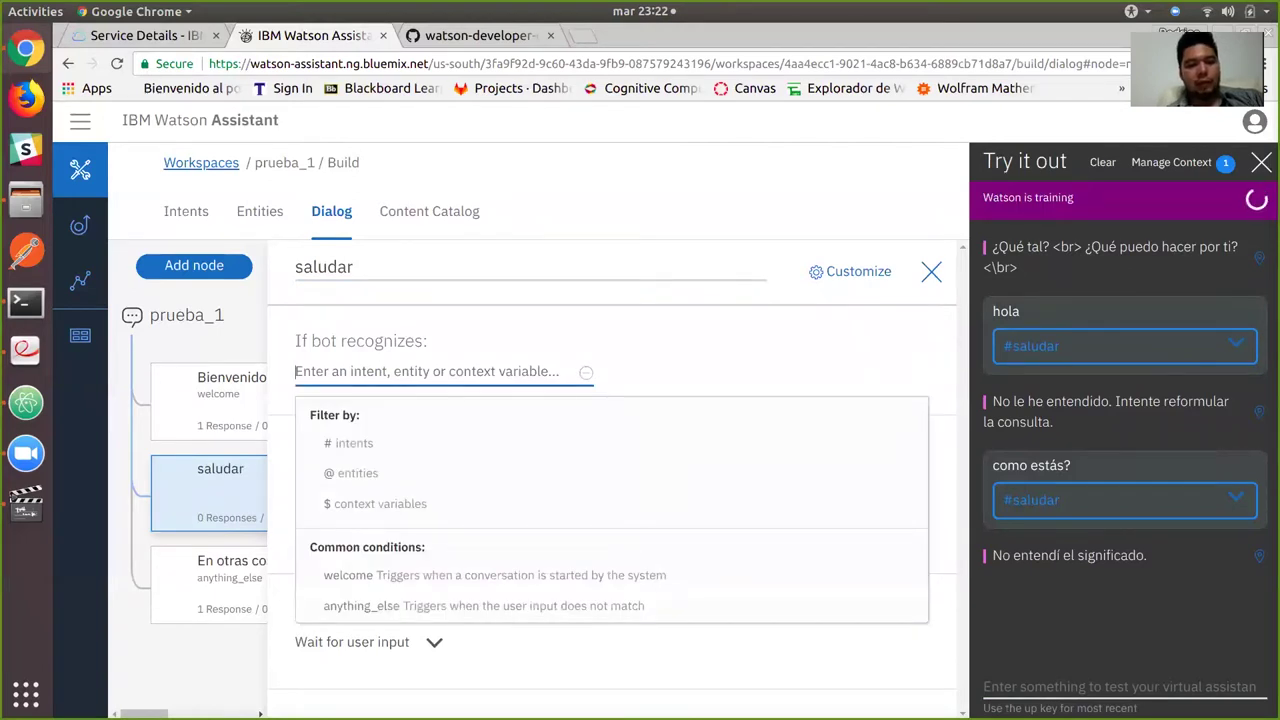
pyautogui.write('#')
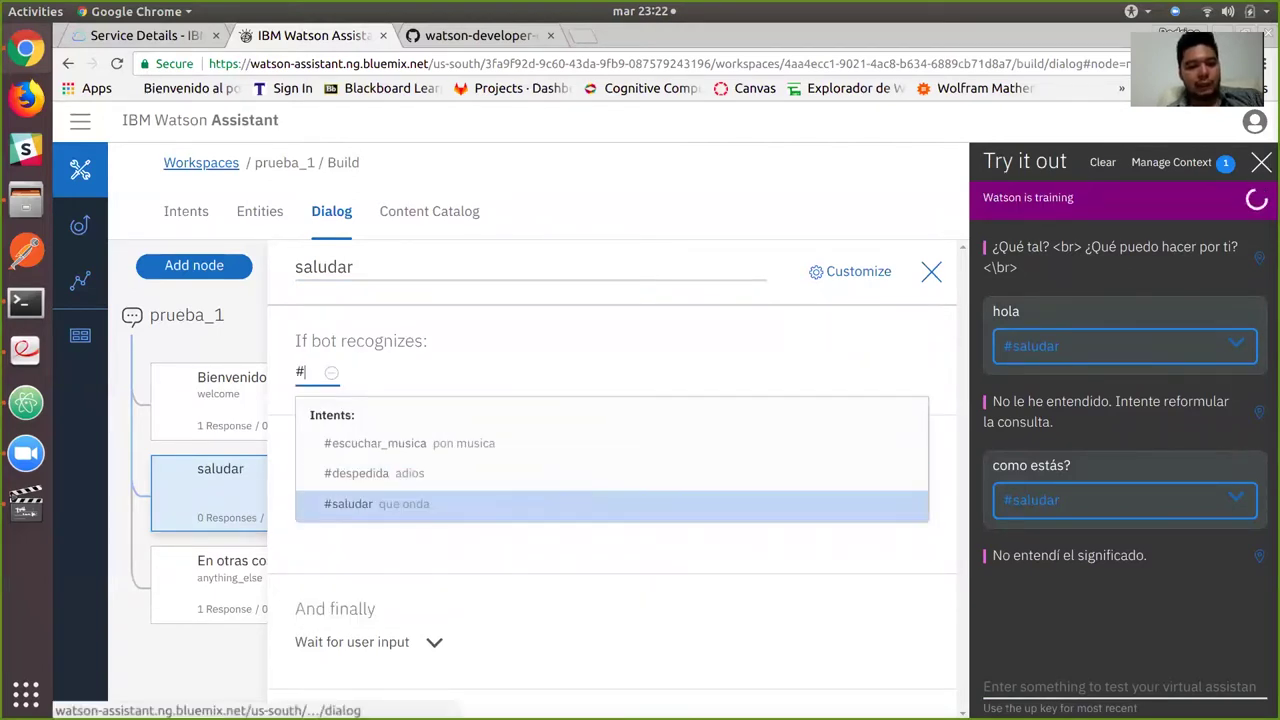
pyautogui.click(345, 503)
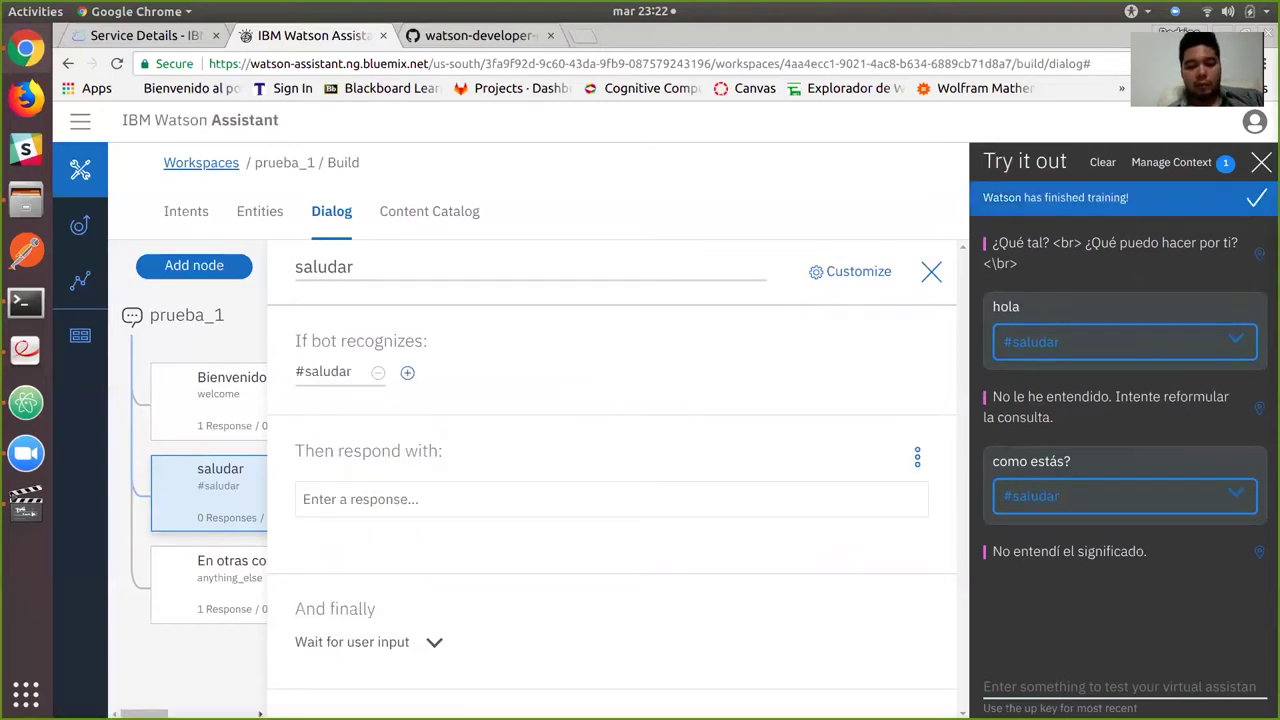
# Give saludar the reply 'Hola, es un gusto saludarte. <br> En que te puedo ayudar?'.
pyautogui.write('Hola, e')
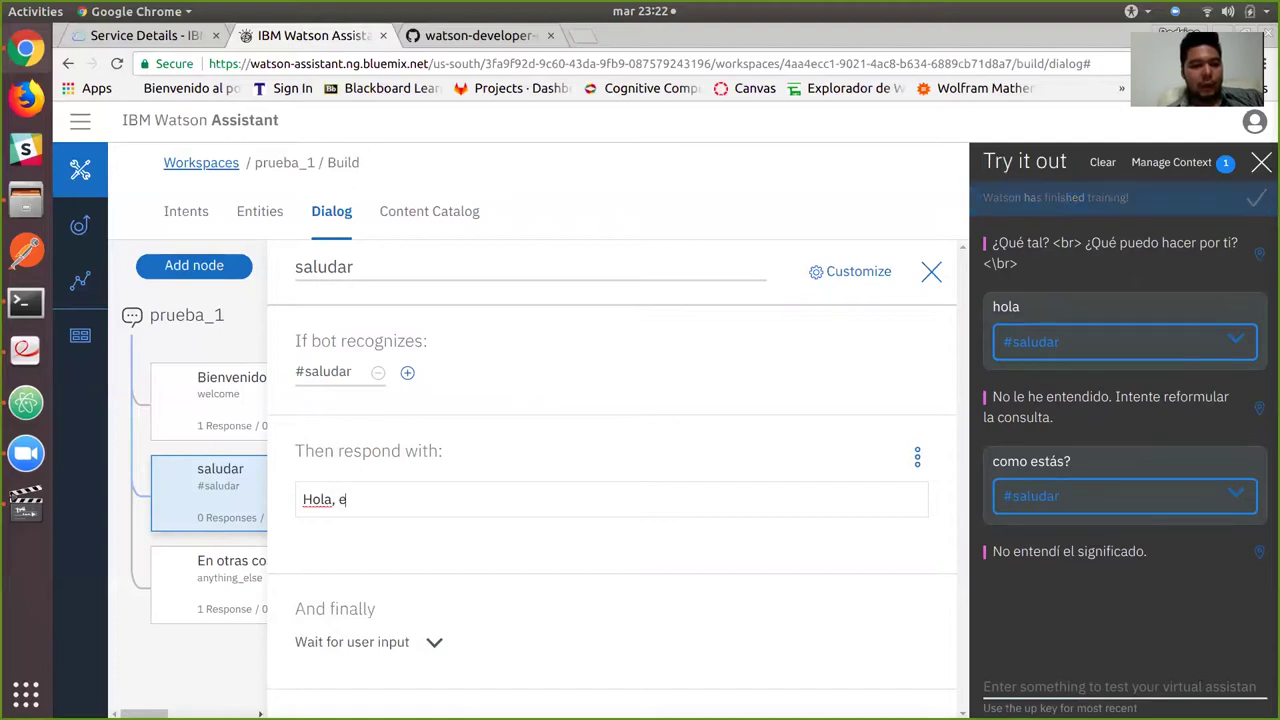
pyautogui.write('s un gusto saludar')
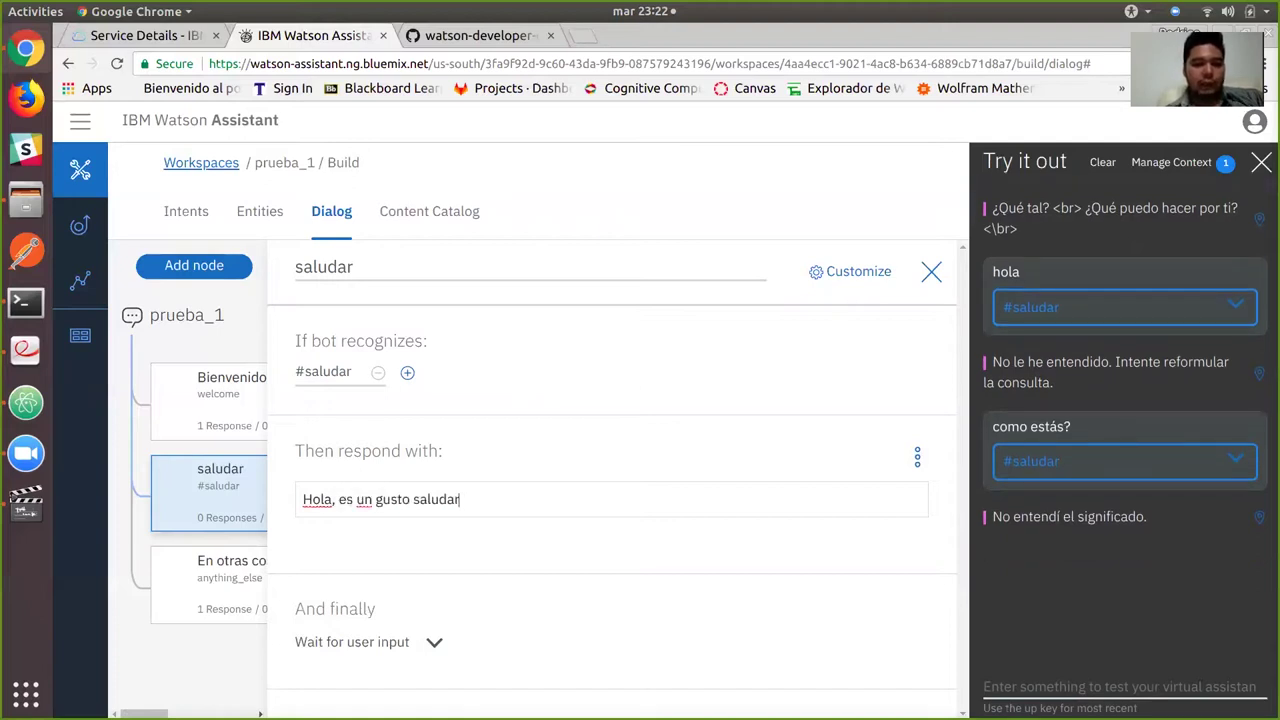
pyautogui.write('te. <br>')
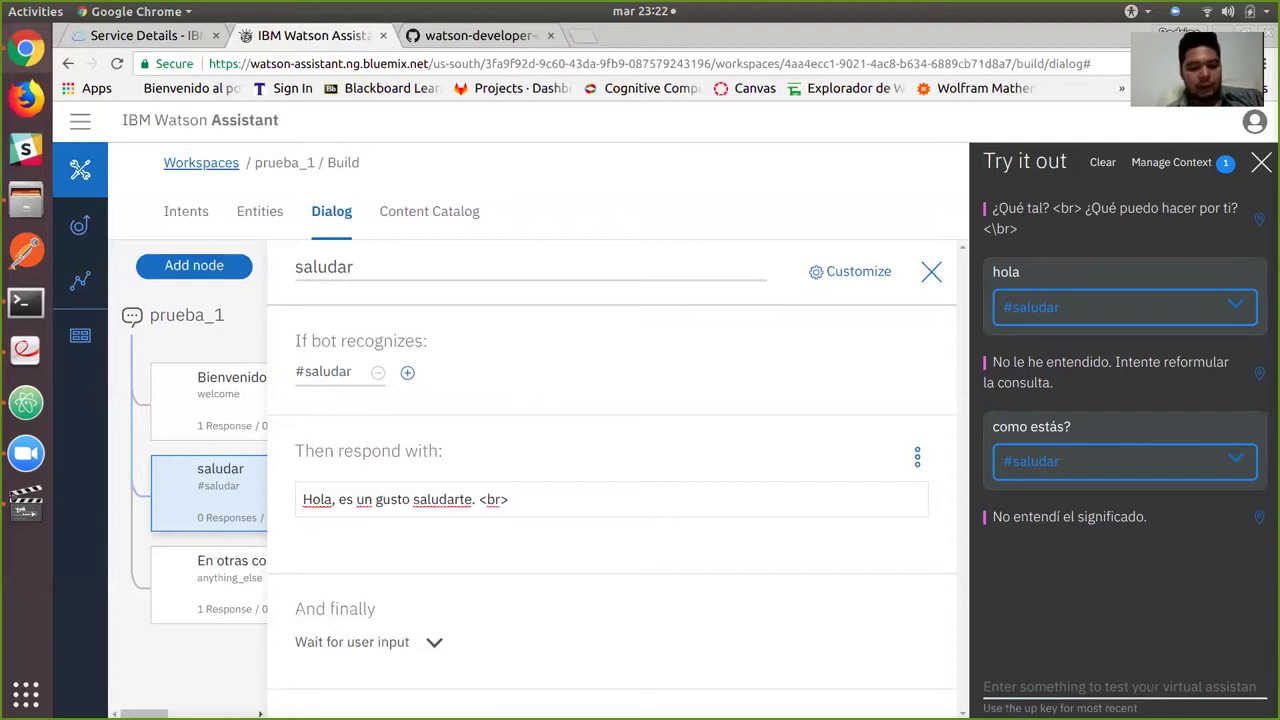
pyautogui.write(' En que te')
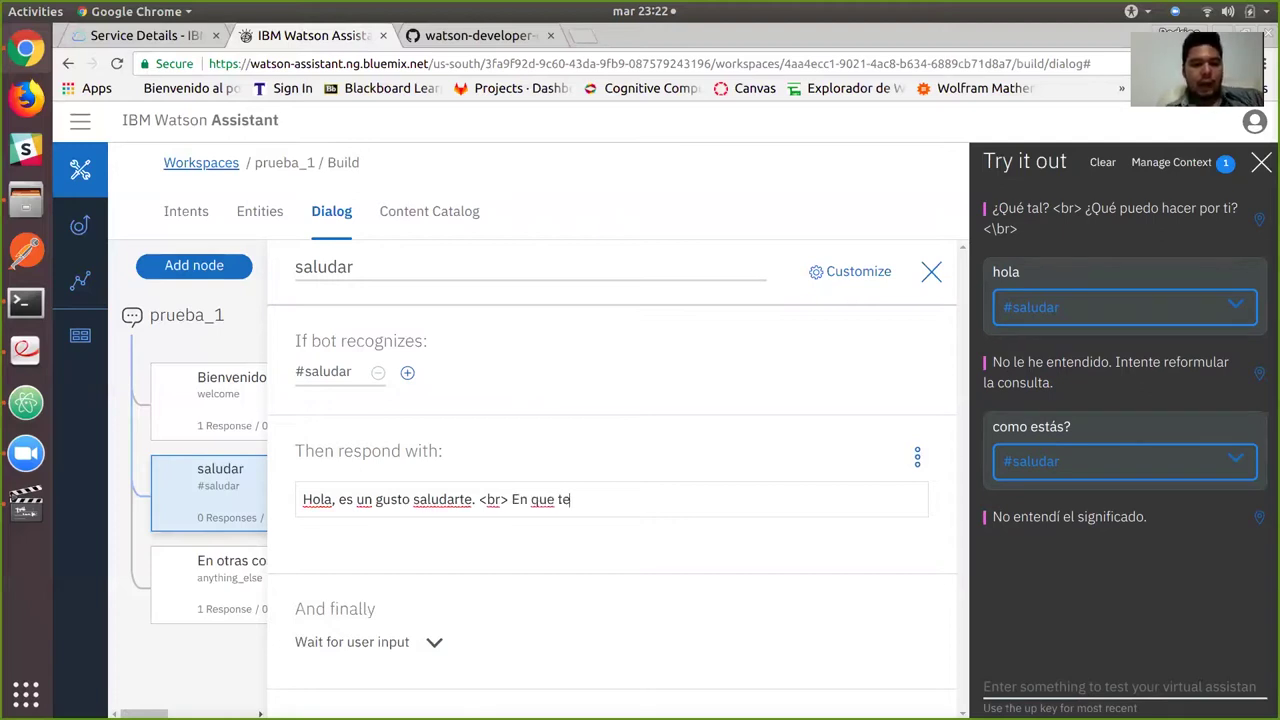
pyautogui.write(' puedo ayudar?')
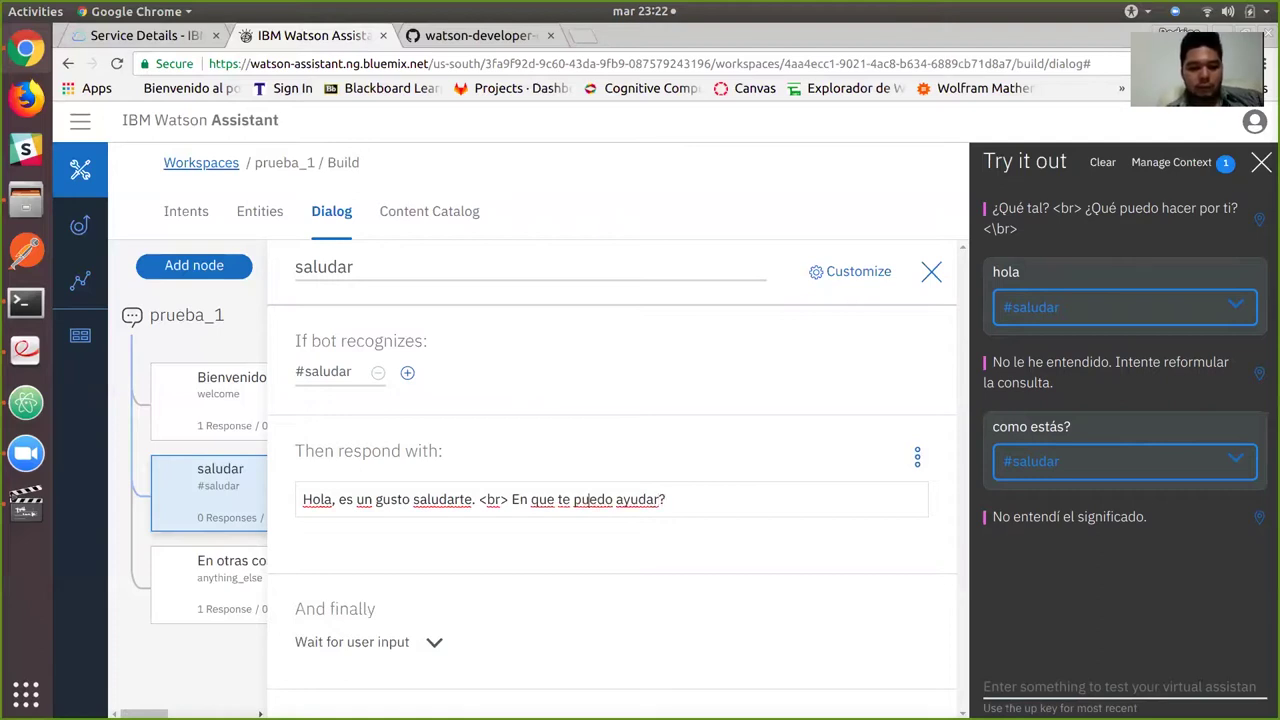
pyautogui.write('¿')
pyautogui.write(' </')
pyautogui.click(426, 499)
pyautogui.write('br>')
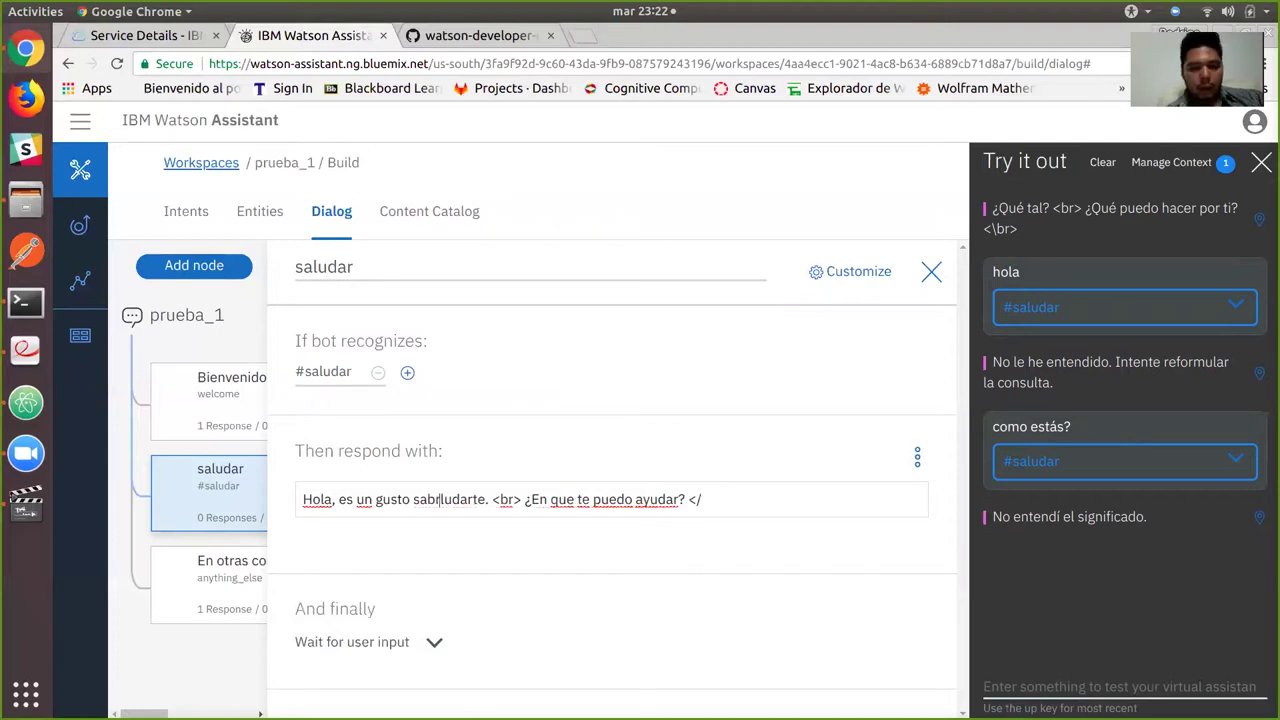
pyautogui.press('BackSpace')
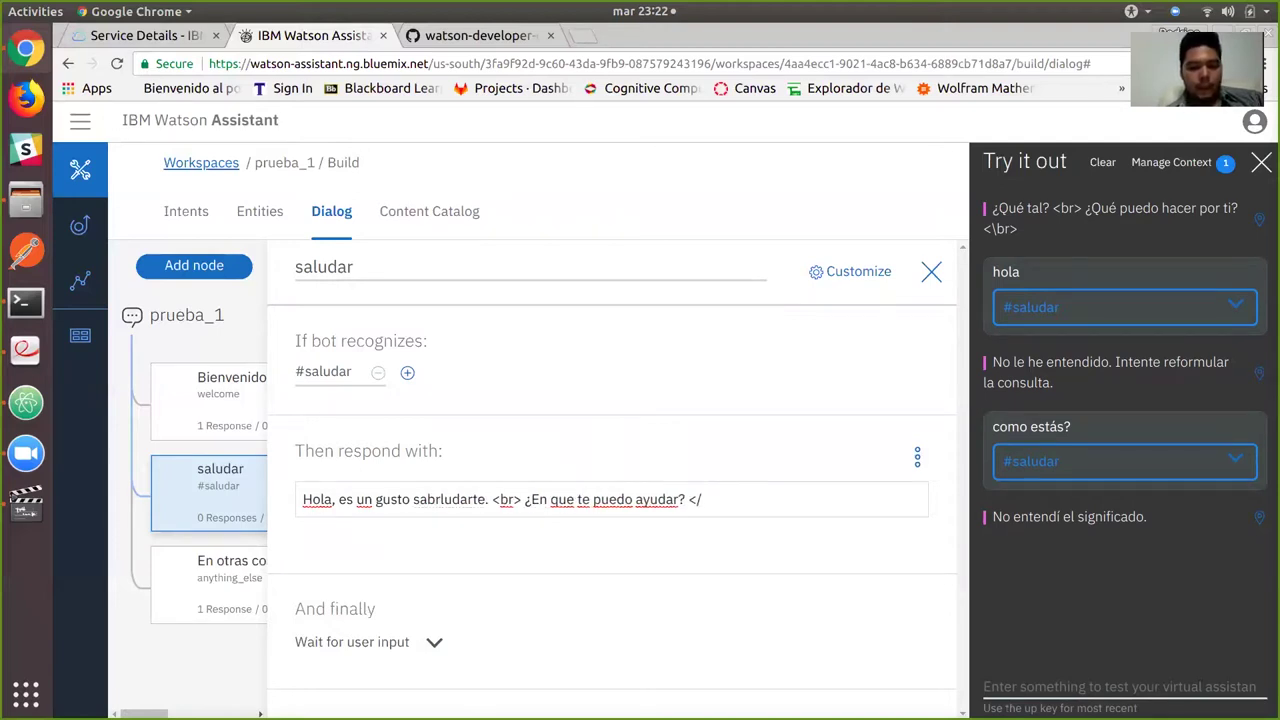
pyautogui.press('BackSpace')
pyautogui.press('BackSpace')
pyautogui.click(690, 499)
pyautogui.write('br>')
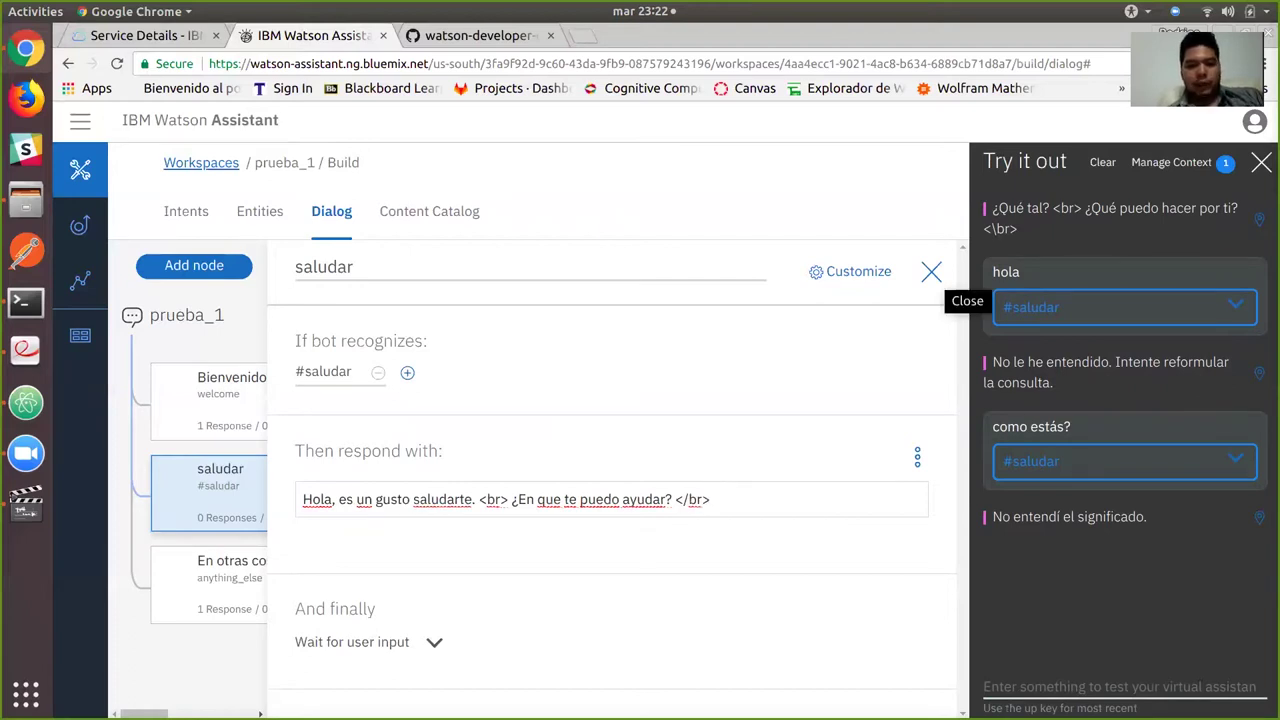
pyautogui.click(931, 272)
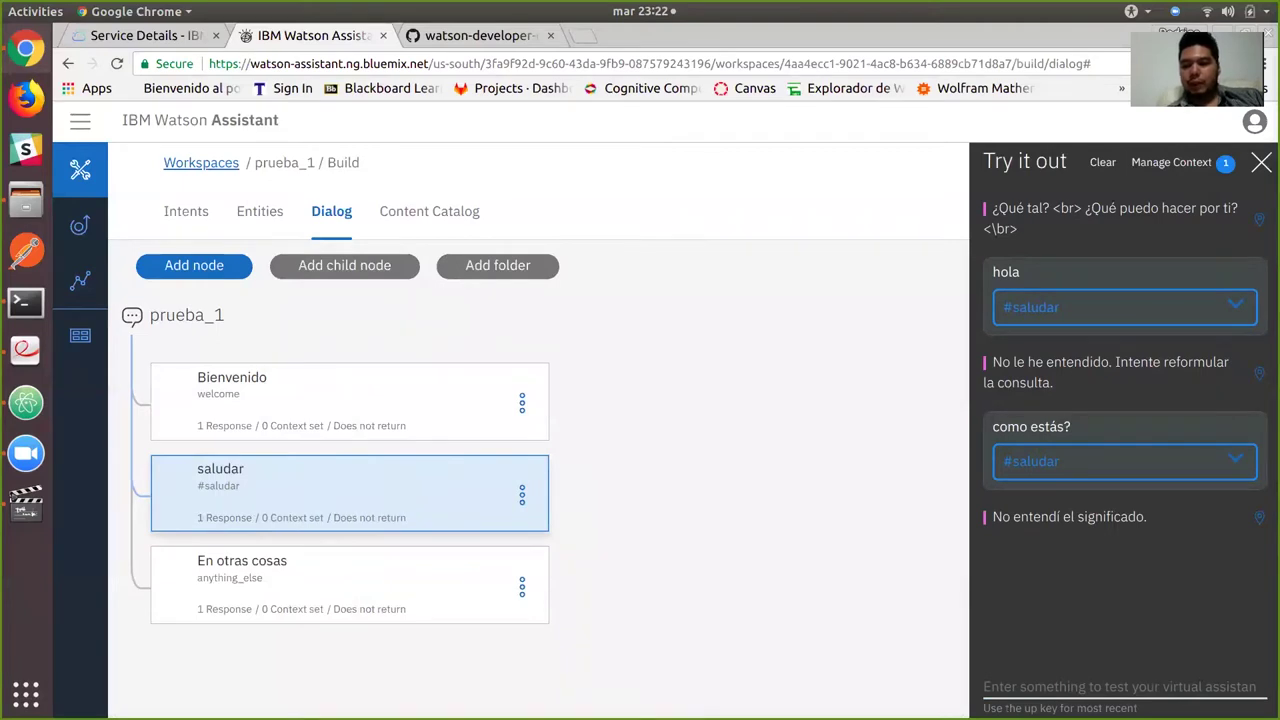
# Send 'que onda' in the test chat to check the saludar greeting reply.
pyautogui.click(1118, 687)
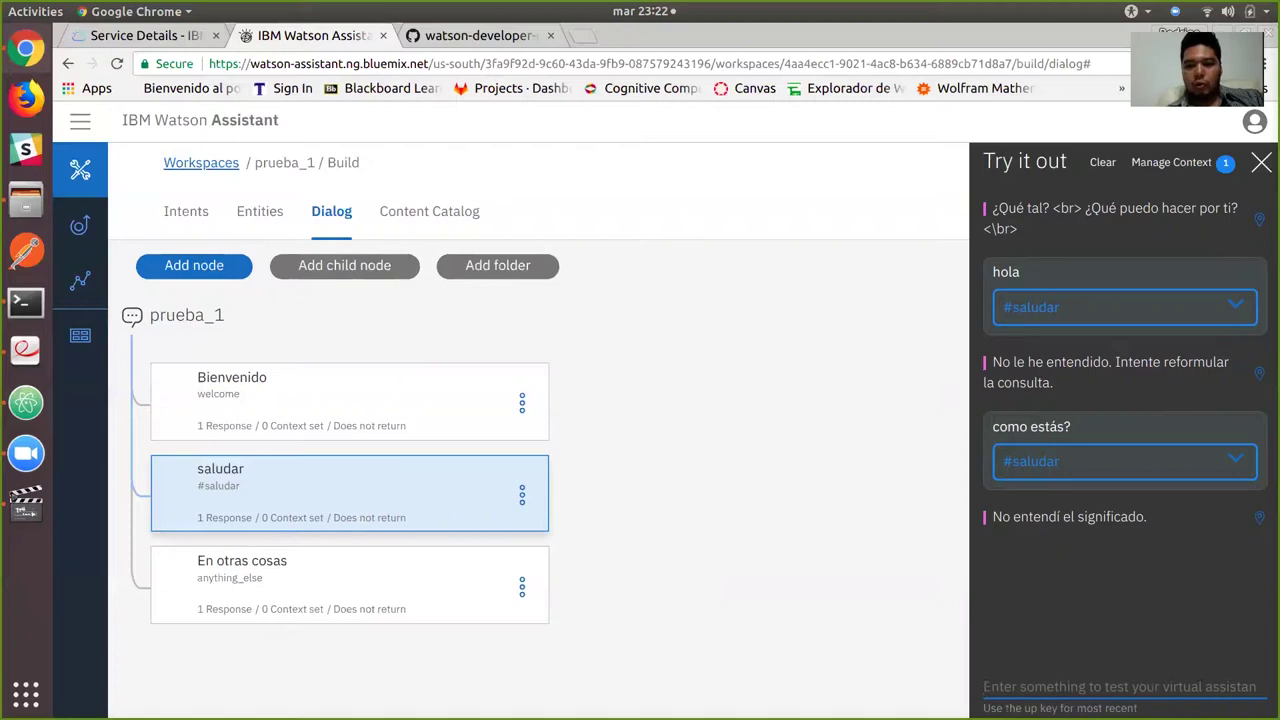
pyautogui.write('que onda')
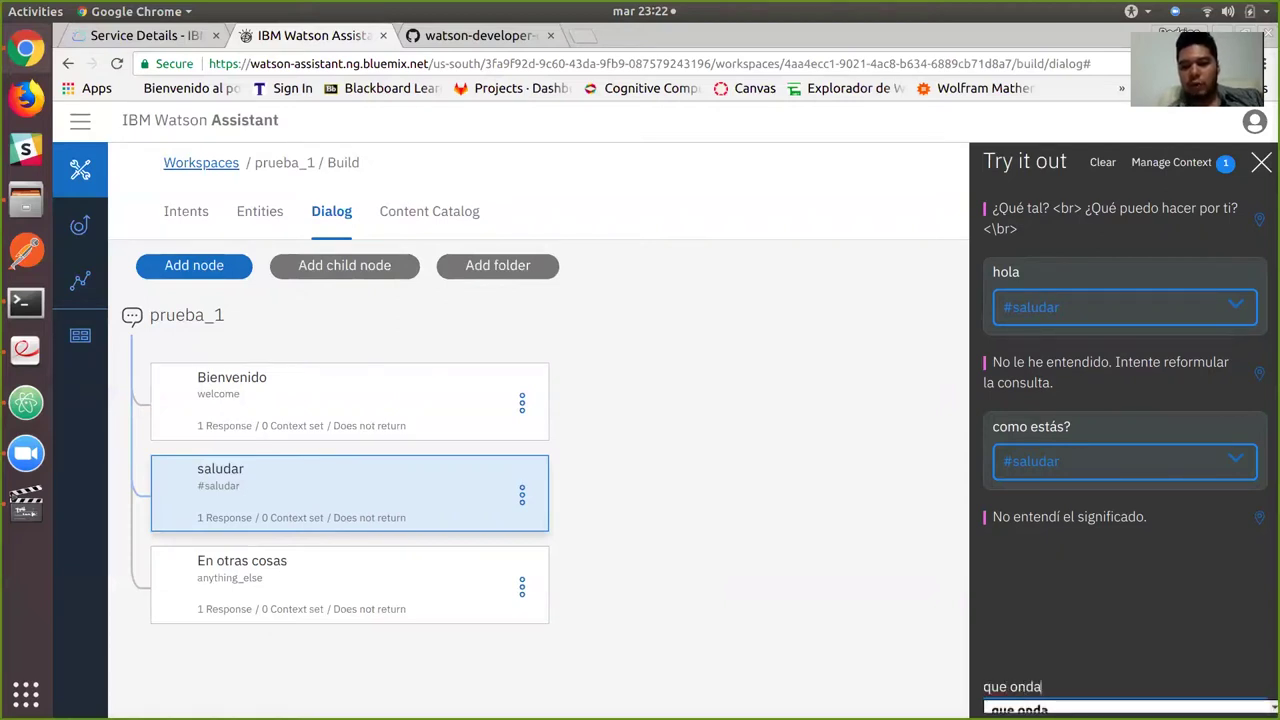
pyautogui.press('Return')
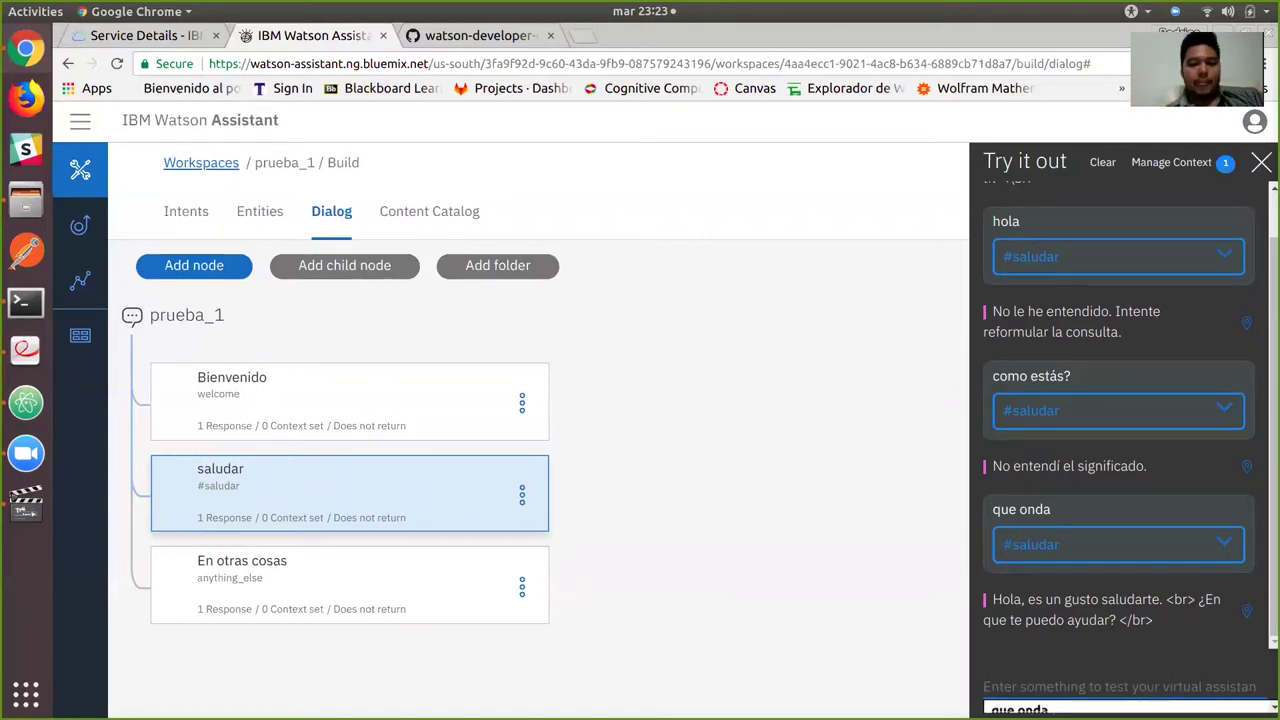
# Add a despedida node below saludar, triggered by #despedida and replying 'Adios.'.
pyautogui.click(521, 494)
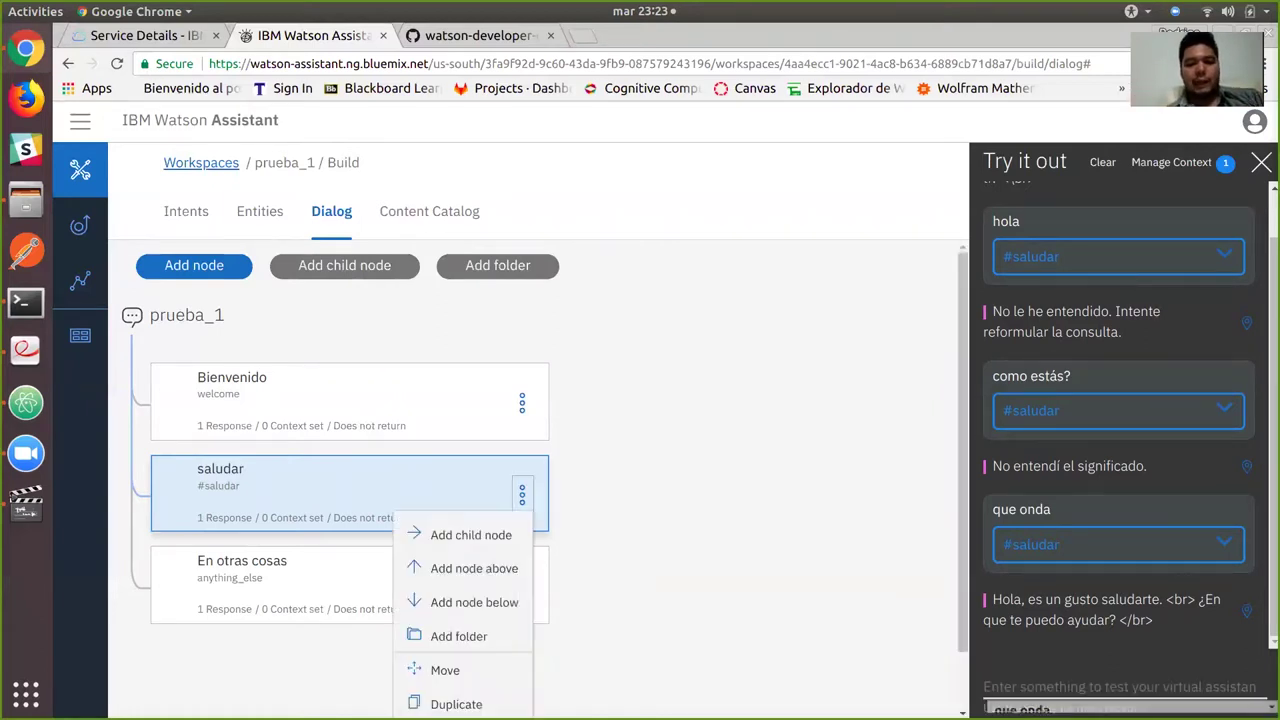
pyautogui.click(470, 534)
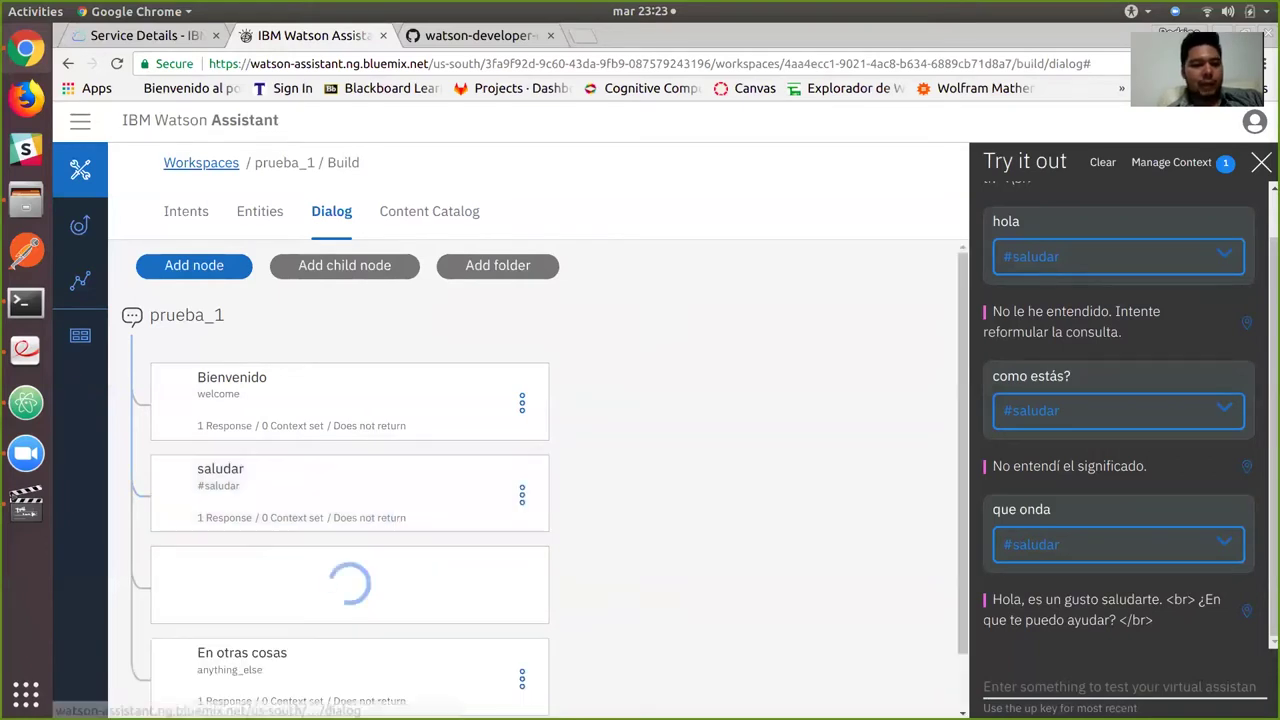
pyautogui.write('despedida')
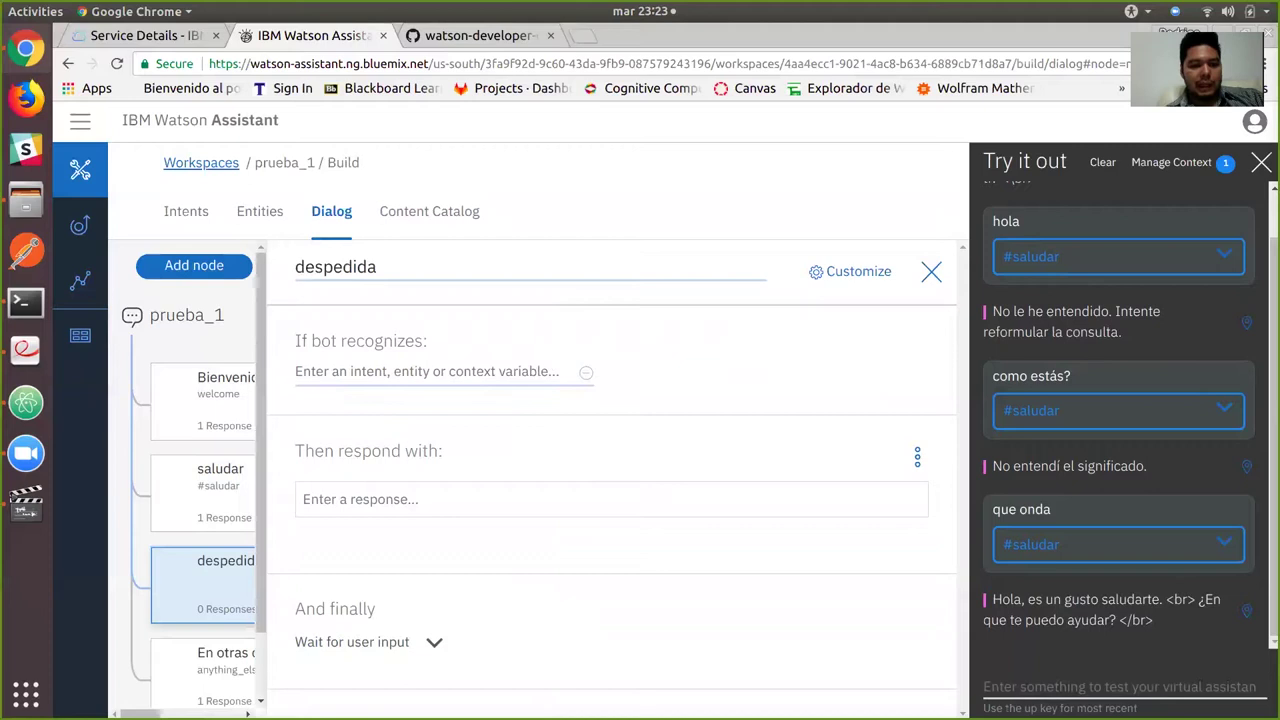
pyautogui.press('Tab')
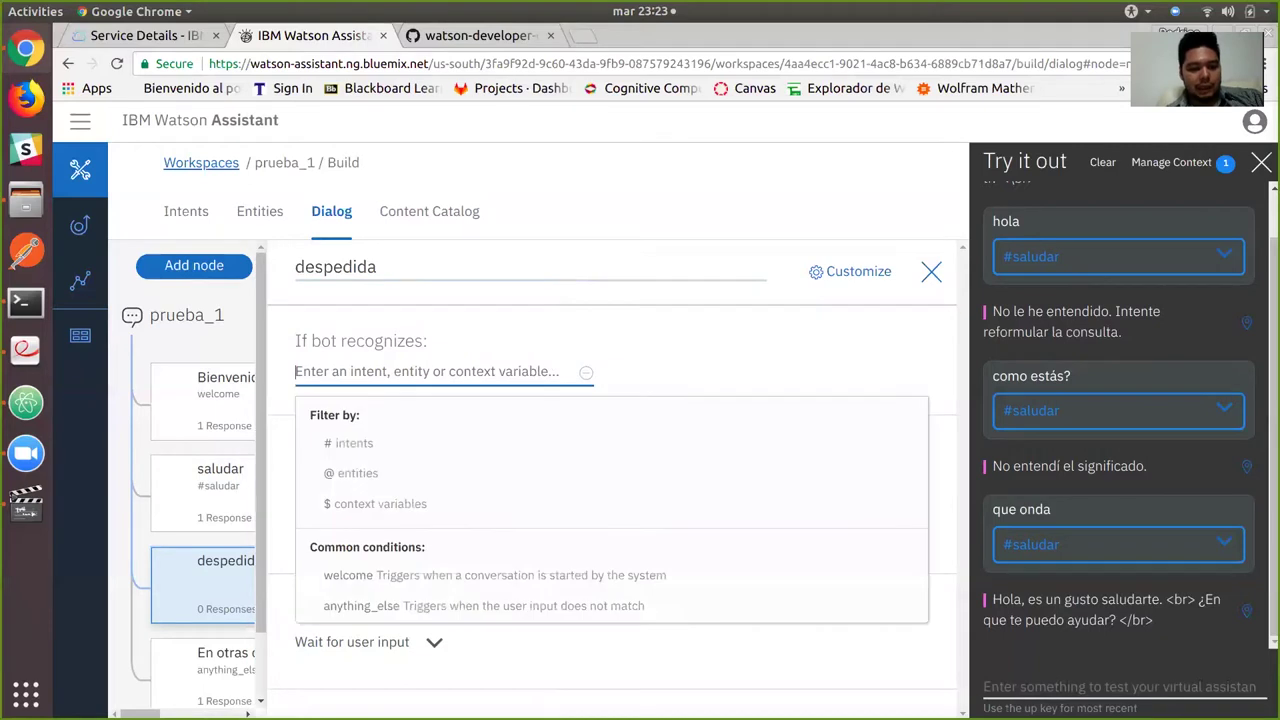
pyautogui.write('#desp')
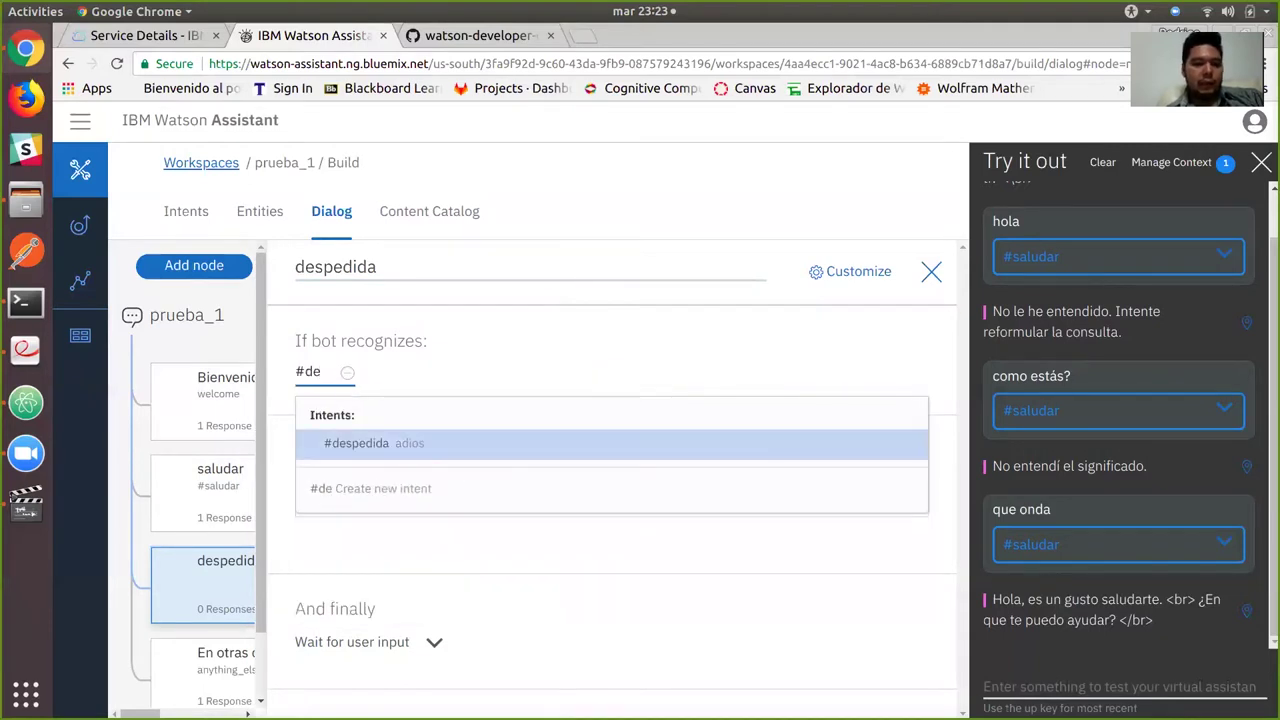
pyautogui.press('Return')
pyautogui.write('Adios.')
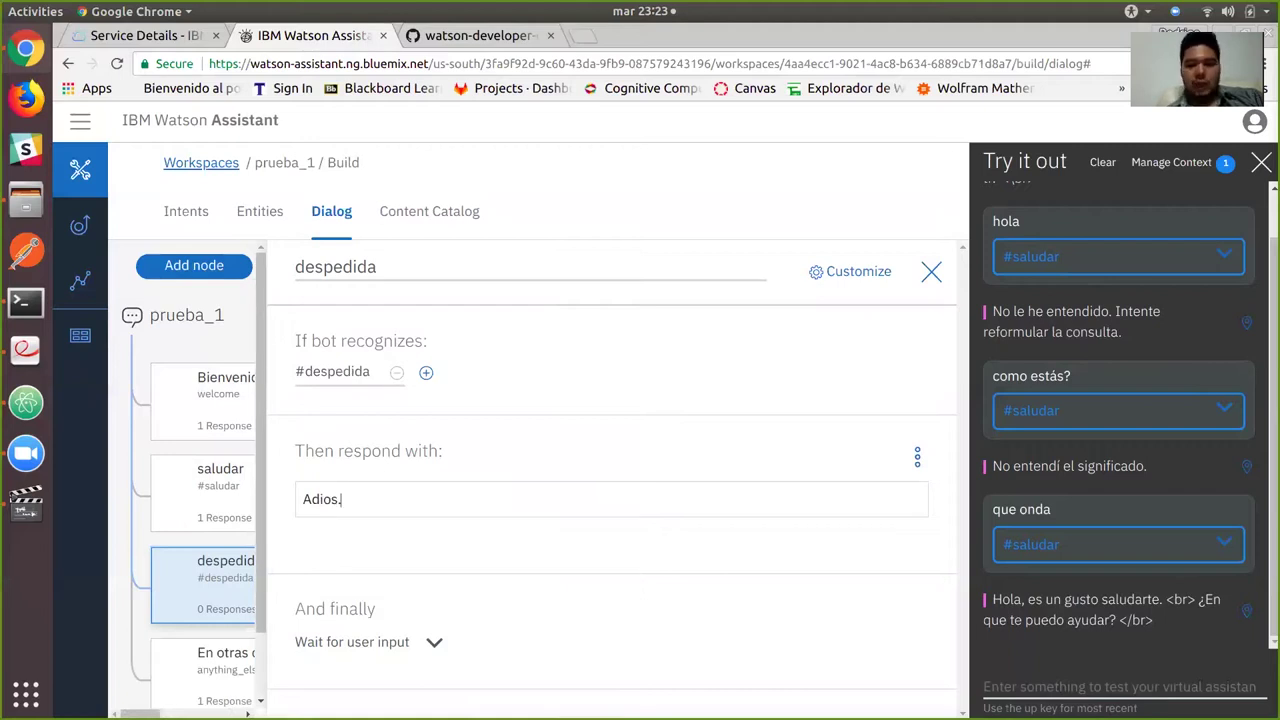
pyautogui.press('Escape')
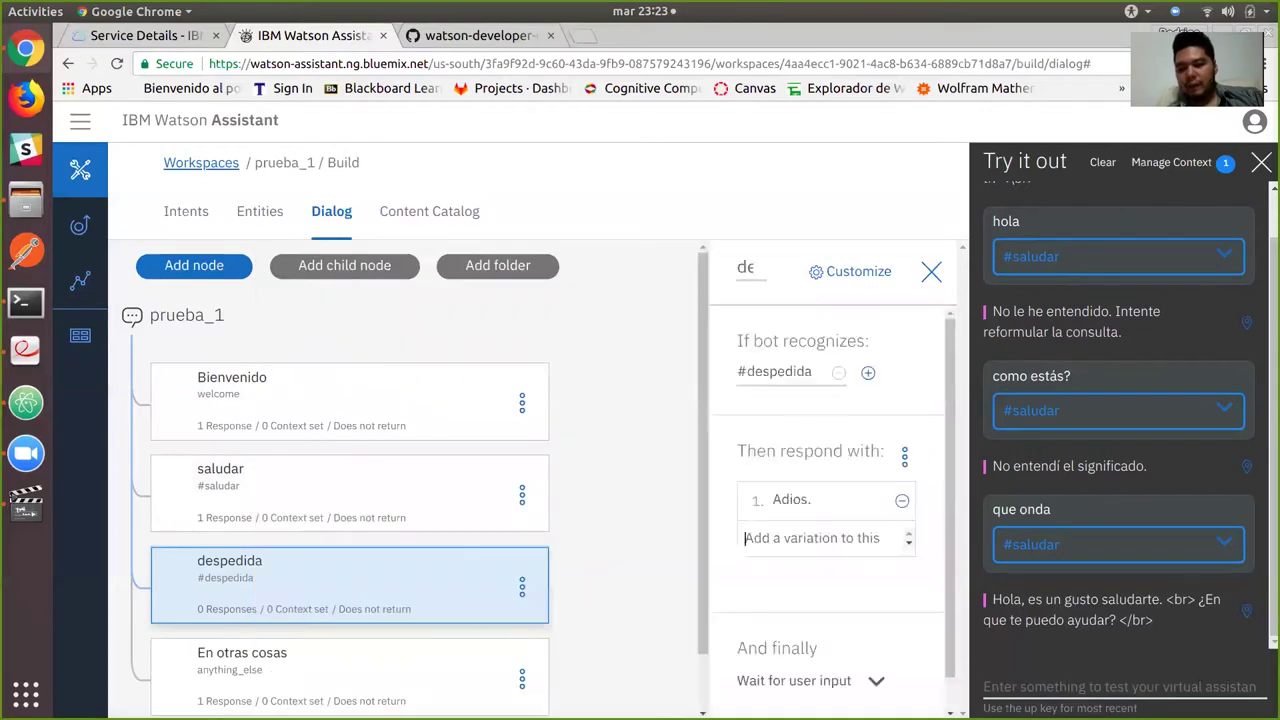
pyautogui.click(1118, 687)
# Send 'adios' in the test chat and confirm the #despedida reply 'Adios.'.
pyautogui.write('adios')
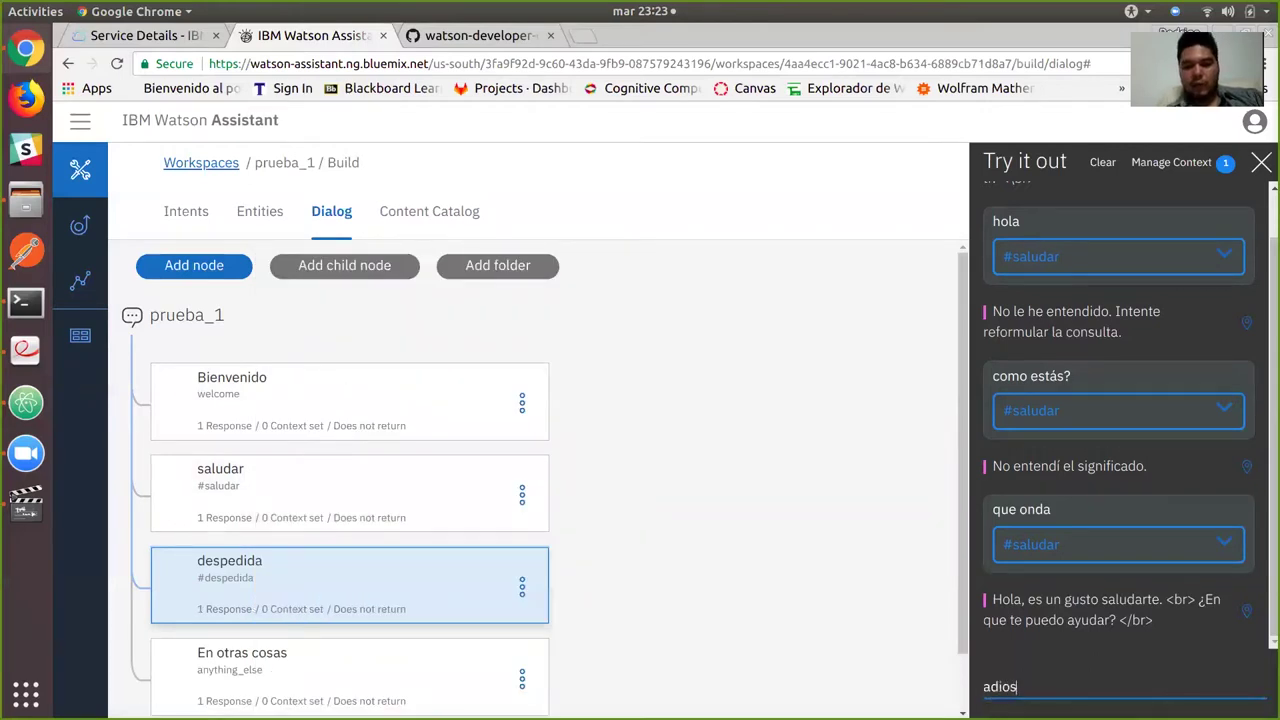
pyautogui.press('Return')
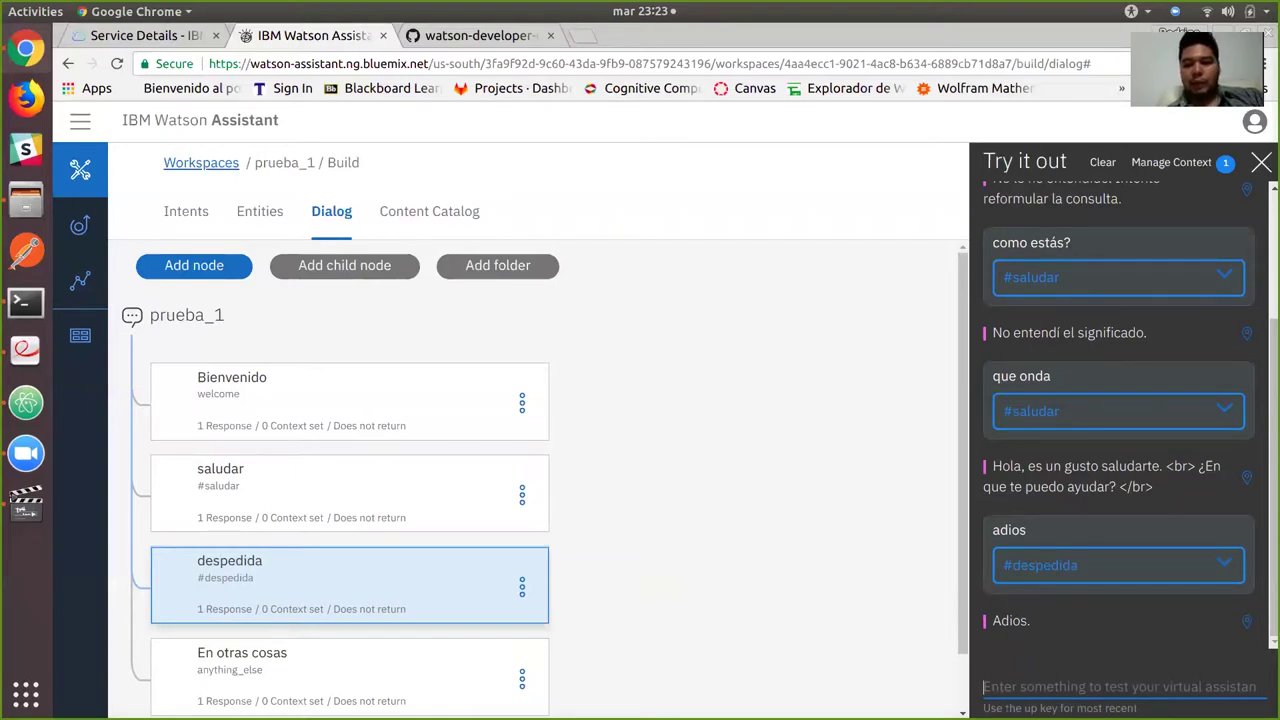
pyautogui.click(522, 494)
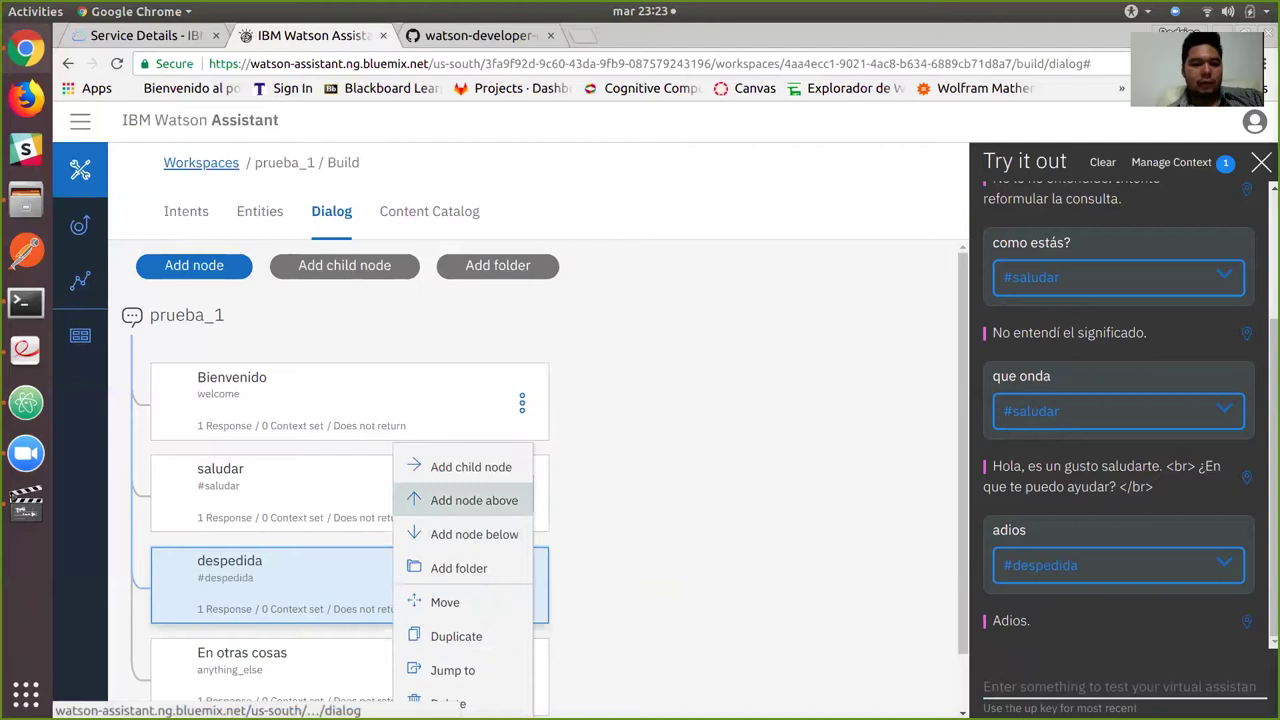
# Insert an escuchar_música node between saludar and despedida with condition #escuchar_musica.
pyautogui.click(474, 534)
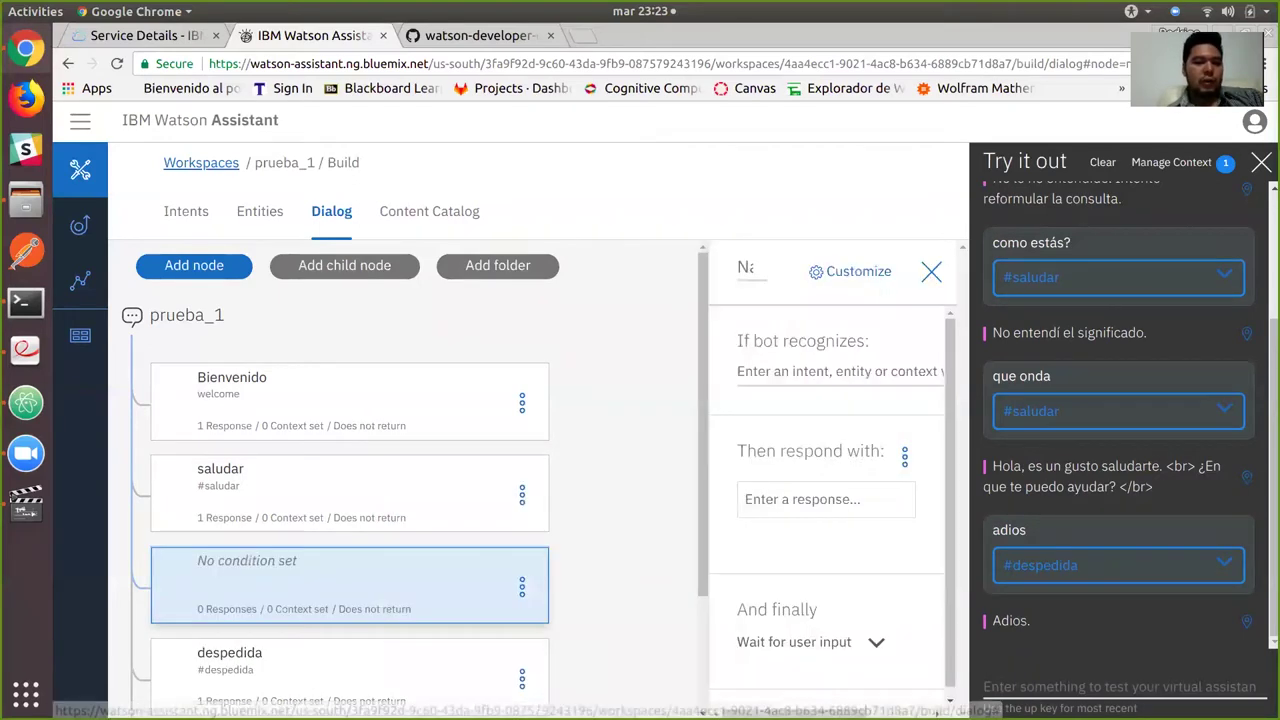
pyautogui.write('escuc')
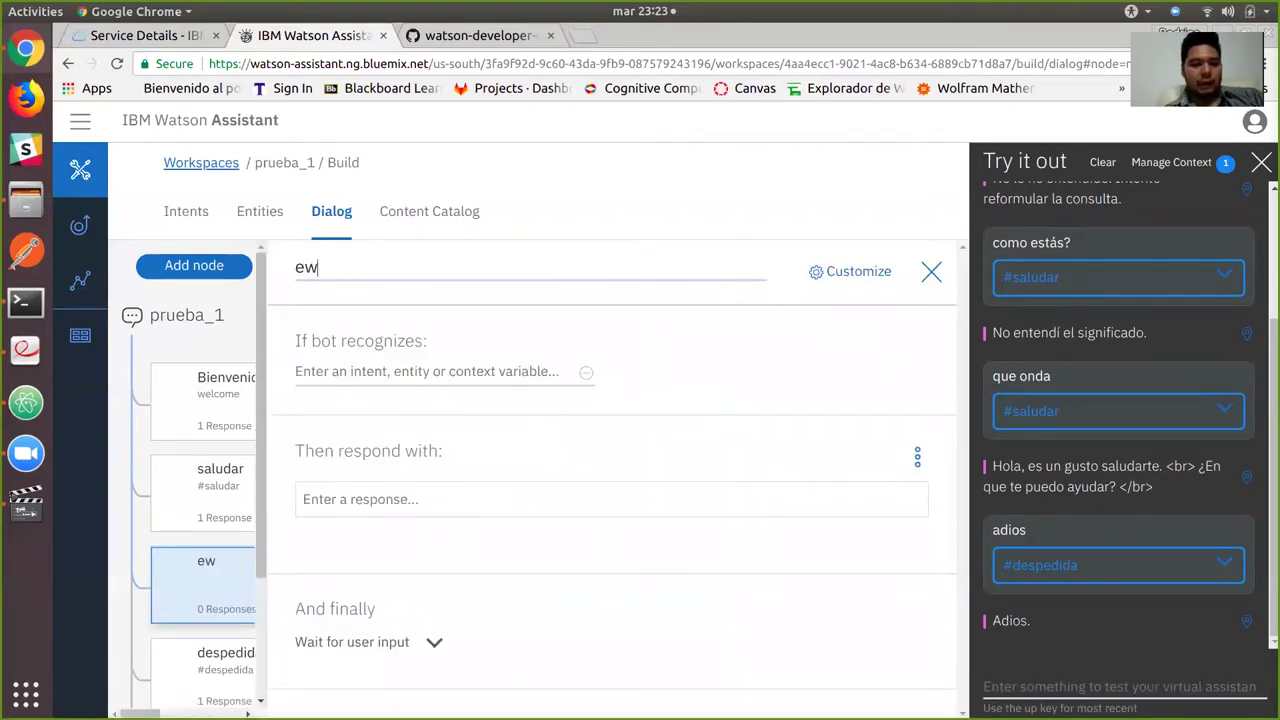
pyautogui.write('har_')
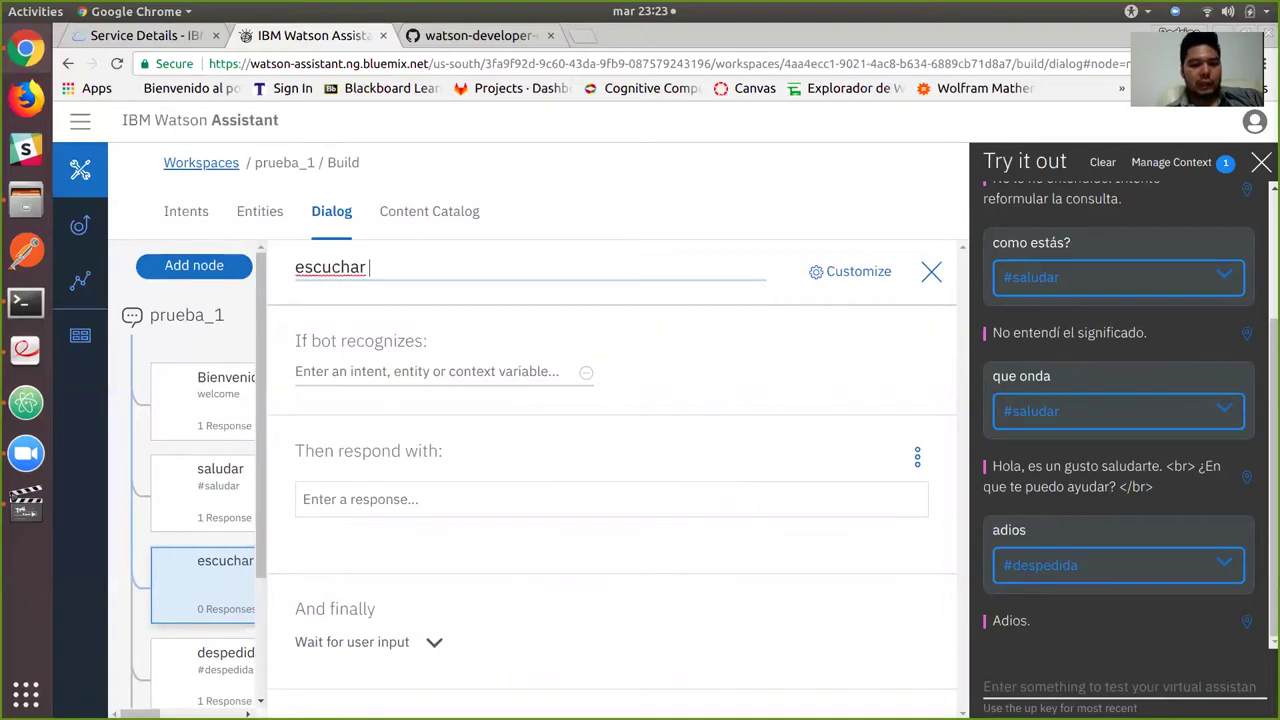
pyautogui.write('música')
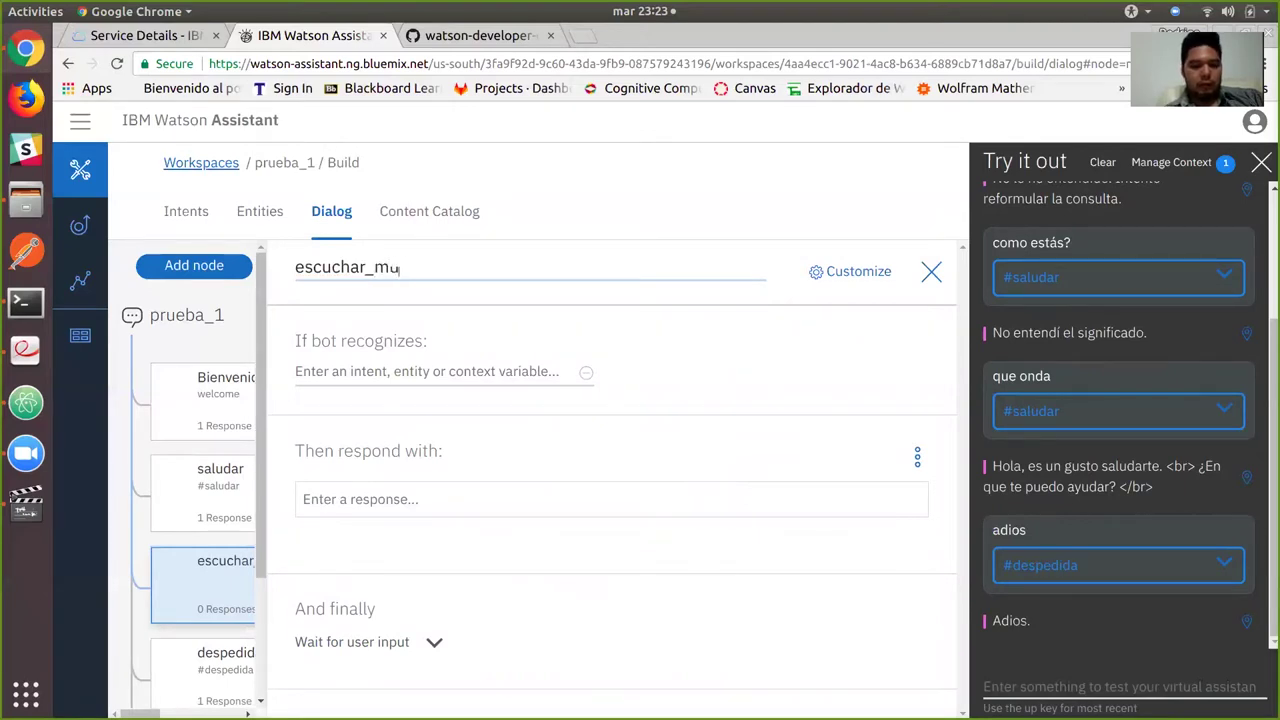
pyautogui.click(430, 371)
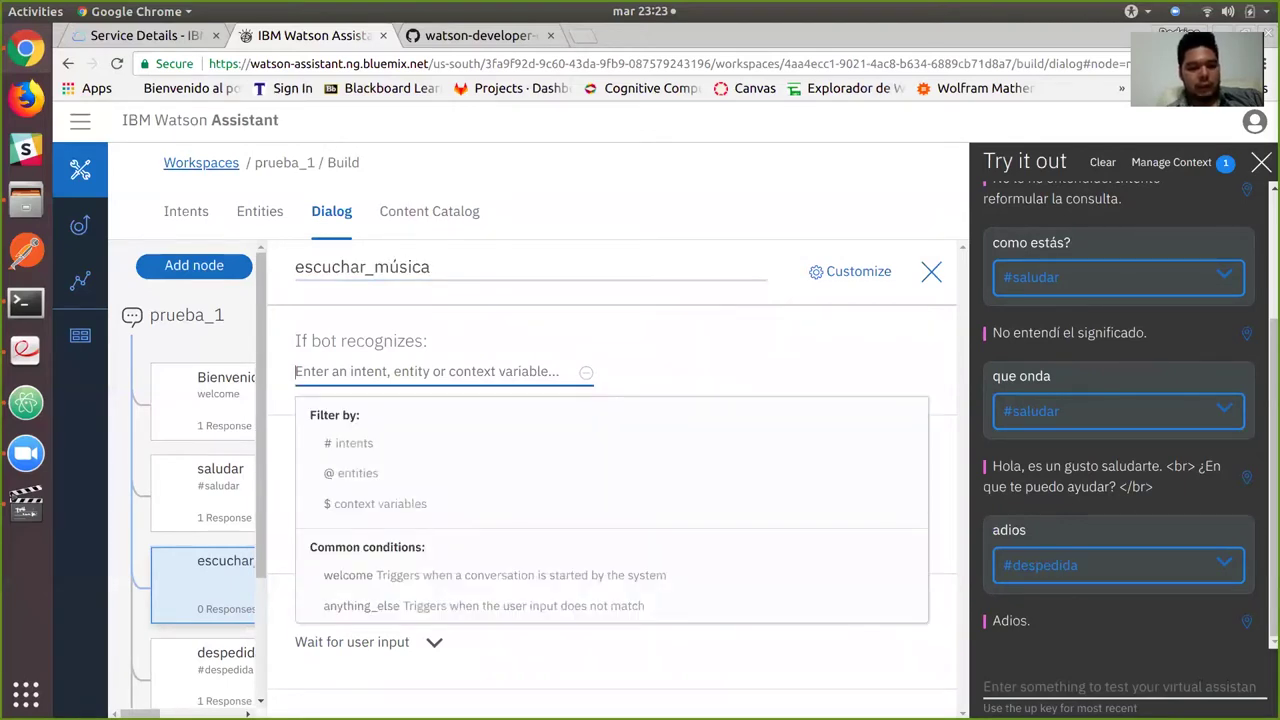
pyautogui.write('#')
pyautogui.press('Down')
pyautogui.press('Down')
pyautogui.press('Down')
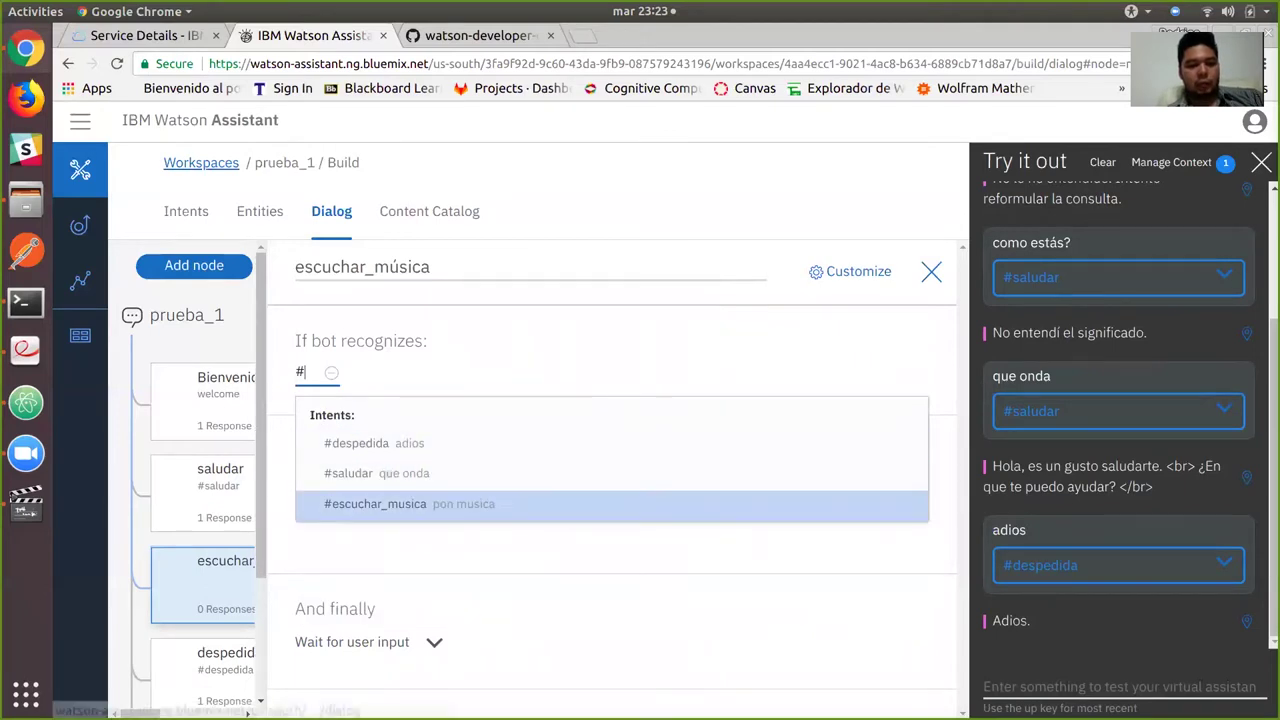
pyautogui.press('Return')
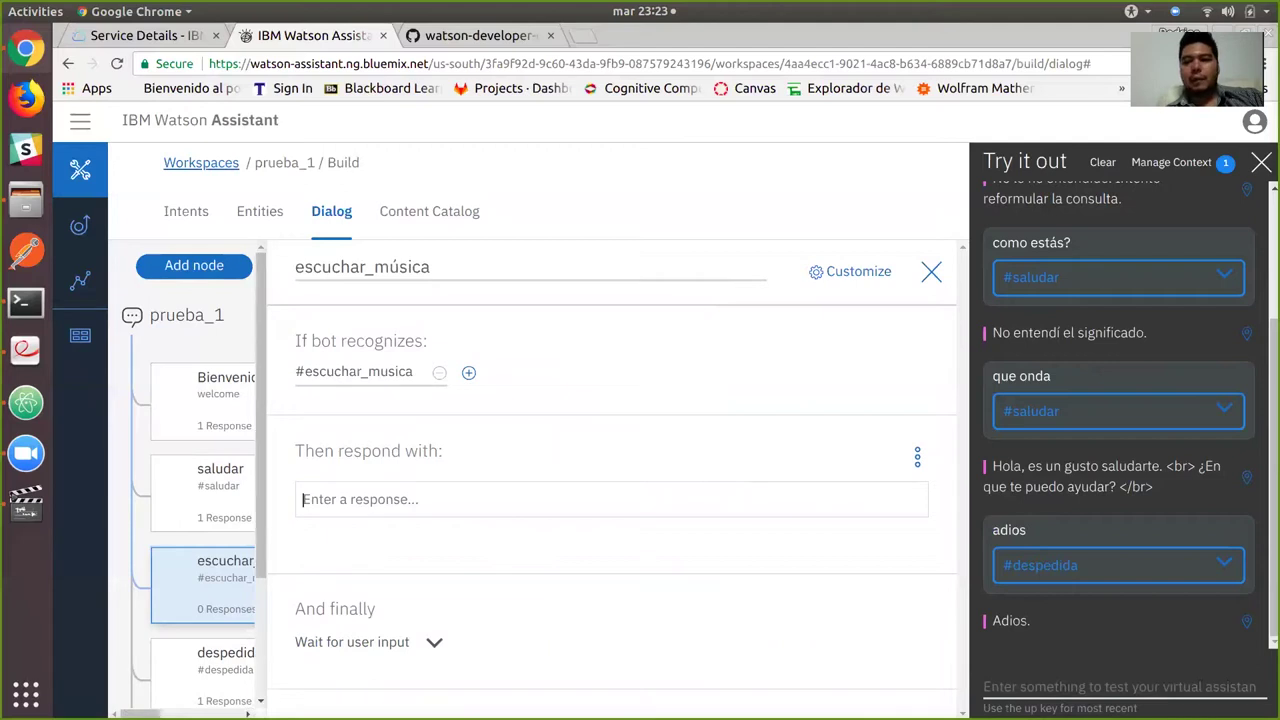
# Start its response with '¿Qué tipo de música quieres escuchar?' and rock in break tags.
pyautogui.write('¿Qué t')
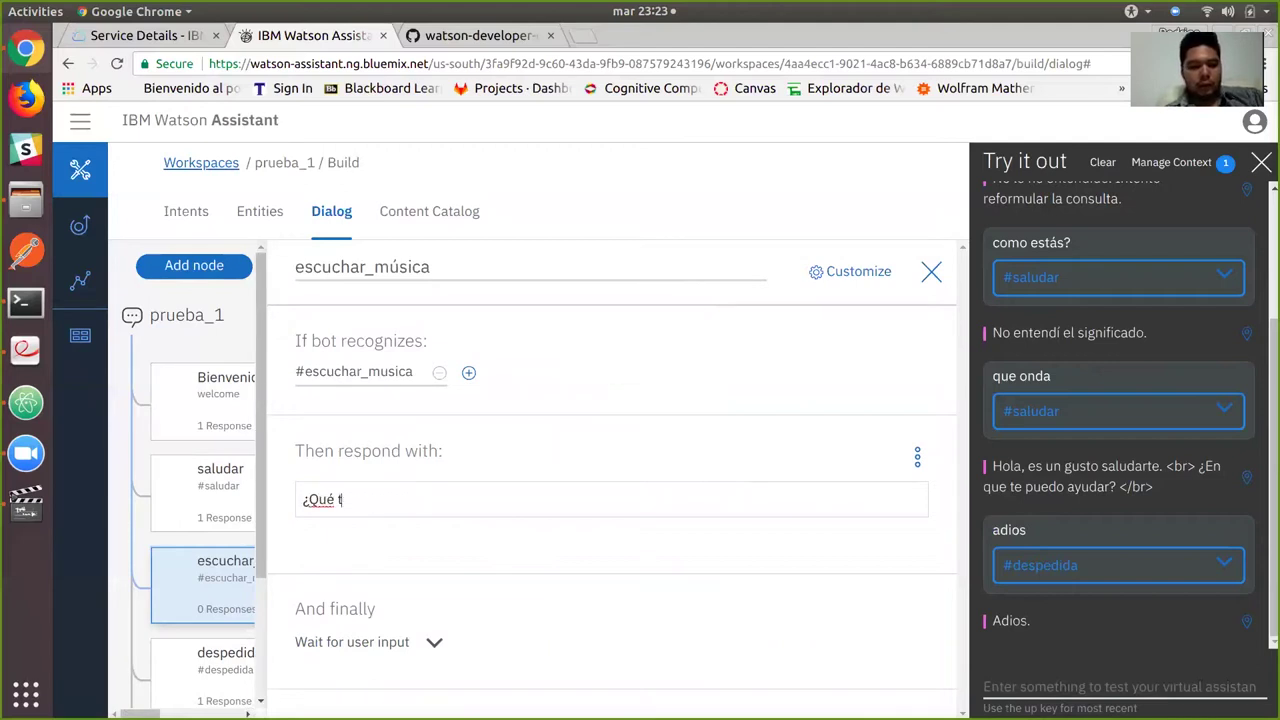
pyautogui.write('ipo de mú')
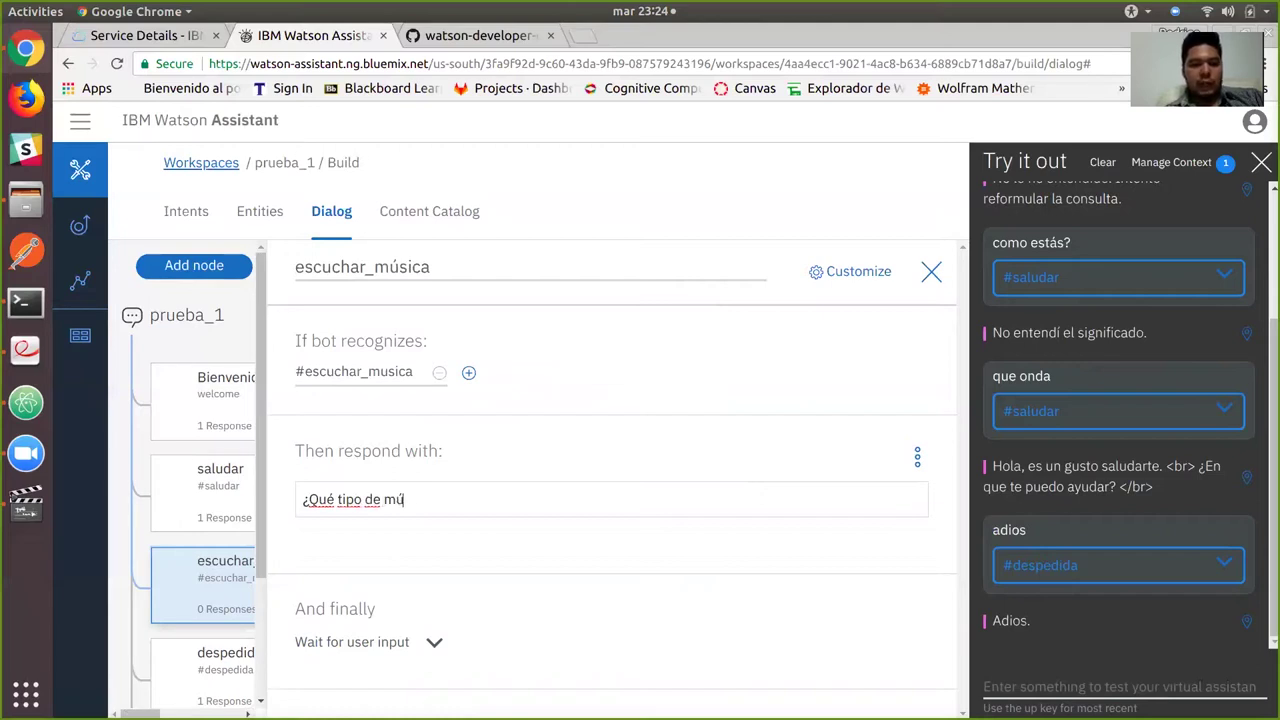
pyautogui.write('sica quieres escuchar?')
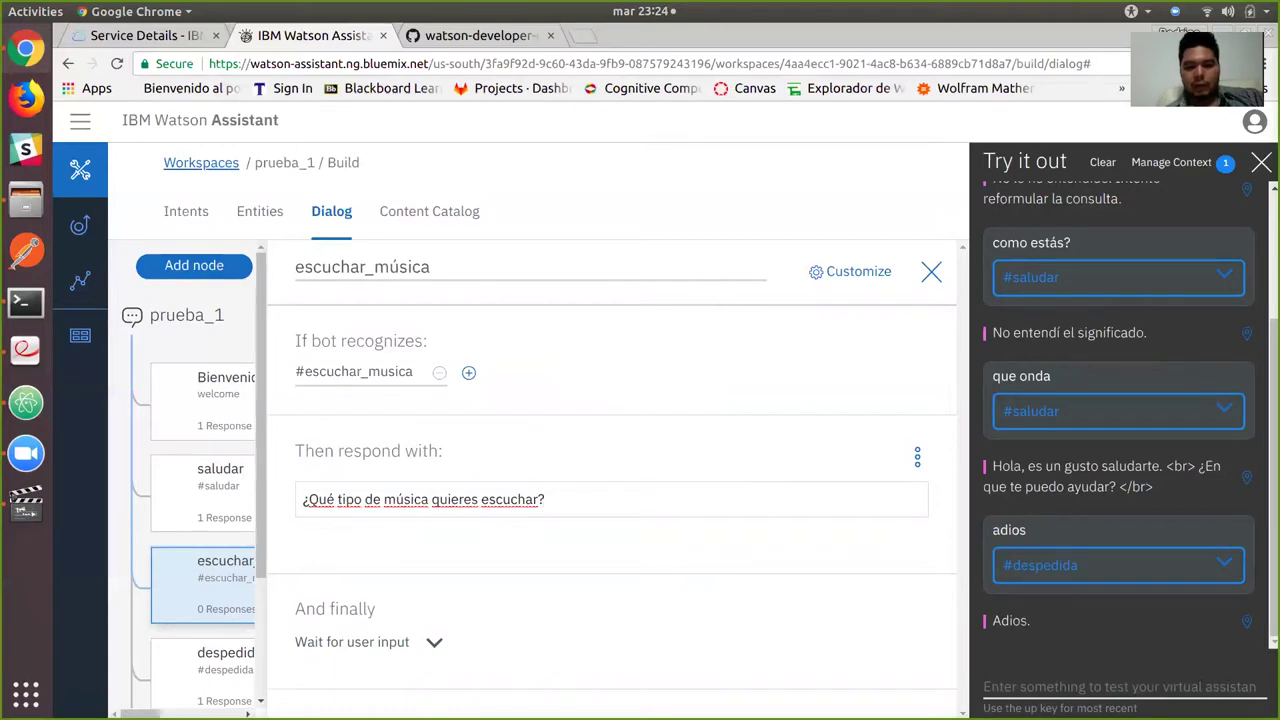
pyautogui.write('<')
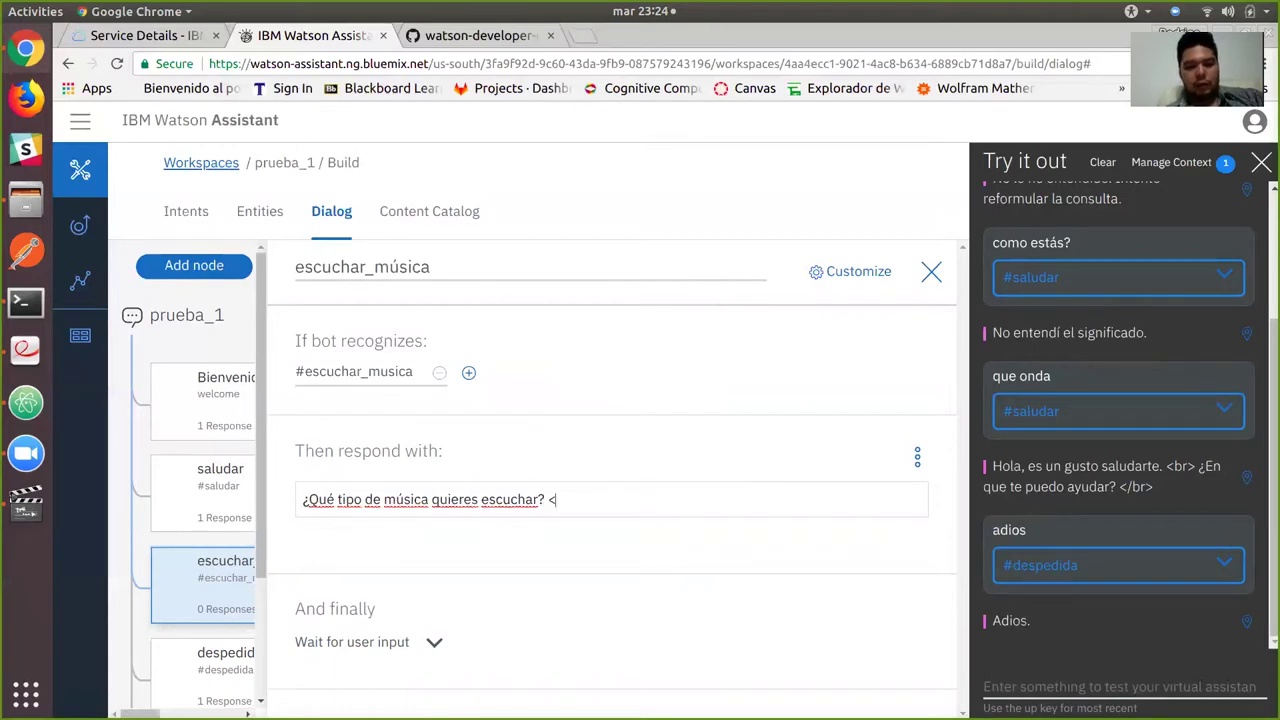
pyautogui.write('br> </b')
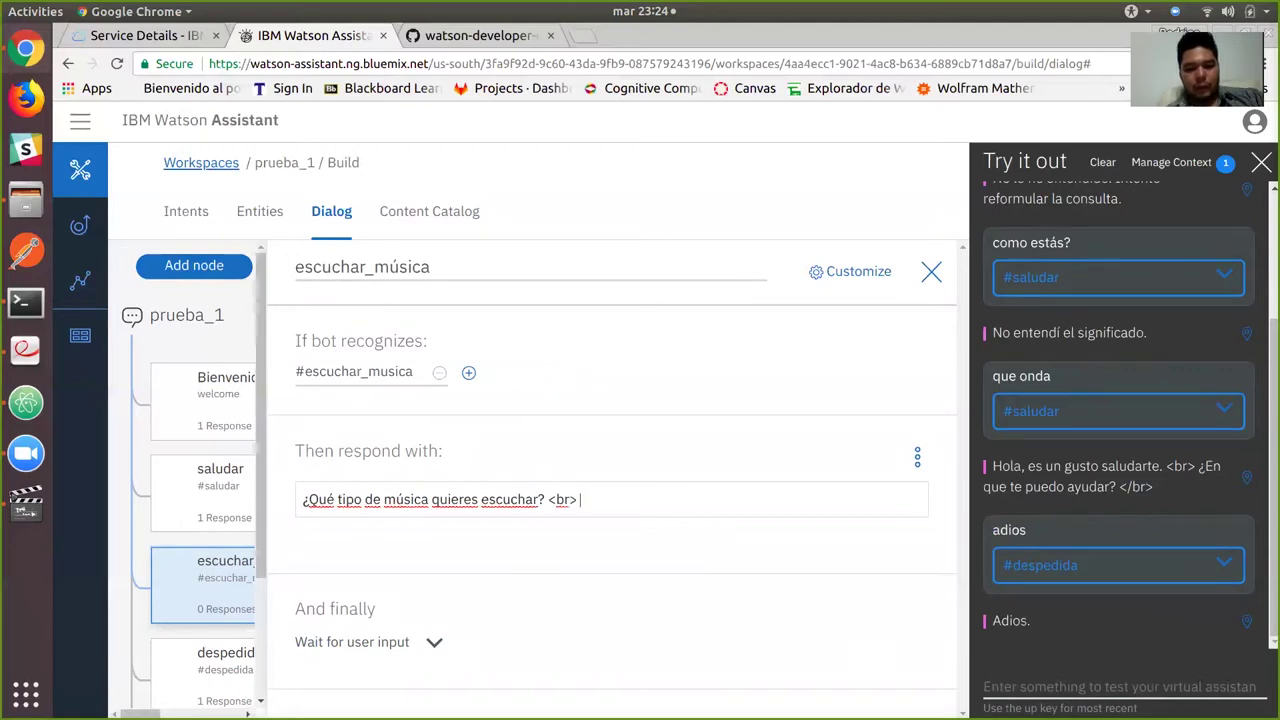
pyautogui.write('r>')
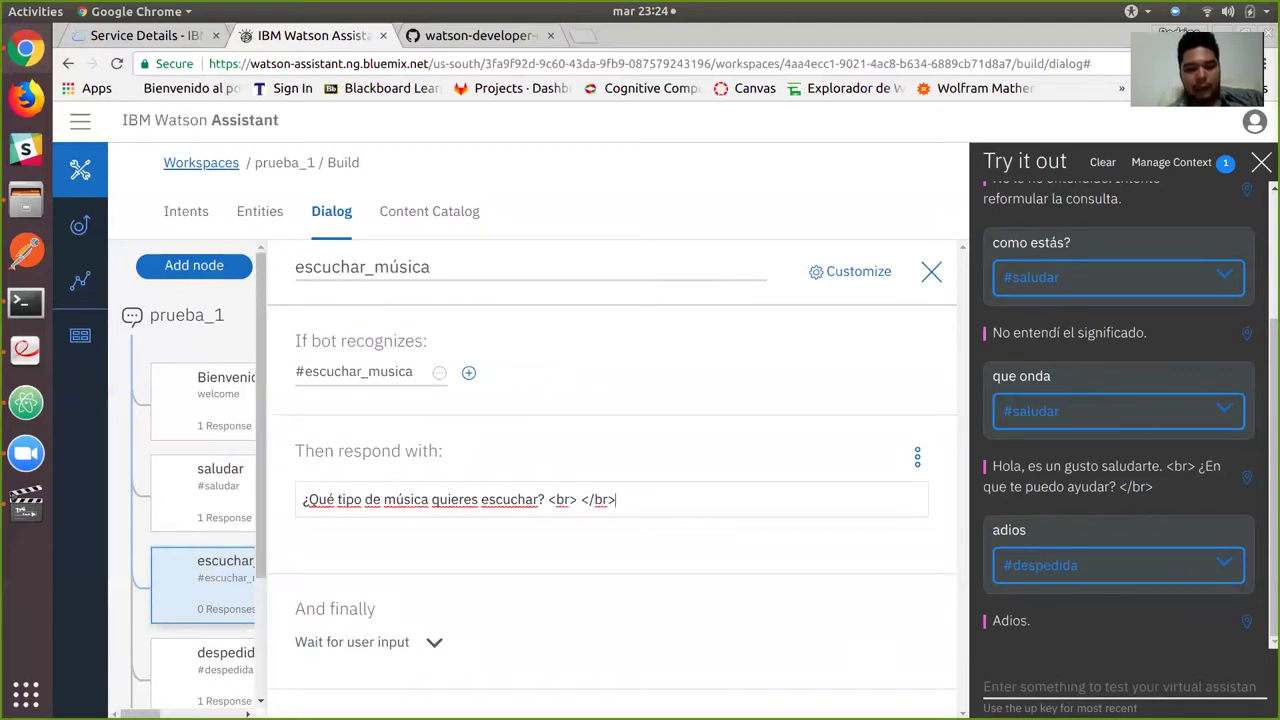
pyautogui.hotkey('shift', 'Left')
pyautogui.hotkey('shift', 'Left')
pyautogui.hotkey('shift', 'Left')
pyautogui.hotkey('shift', 'Left')
pyautogui.hotkey('shift', 'Left')
pyautogui.hotkey('shift', 'Left')
pyautogui.hotkey('shift', 'Left')
pyautogui.hotkey('shift', 'Left')
pyautogui.hotkey('shift', 'Left')
pyautogui.hotkey('shift', 'Left')
pyautogui.hotkey('ctrl', 'c')
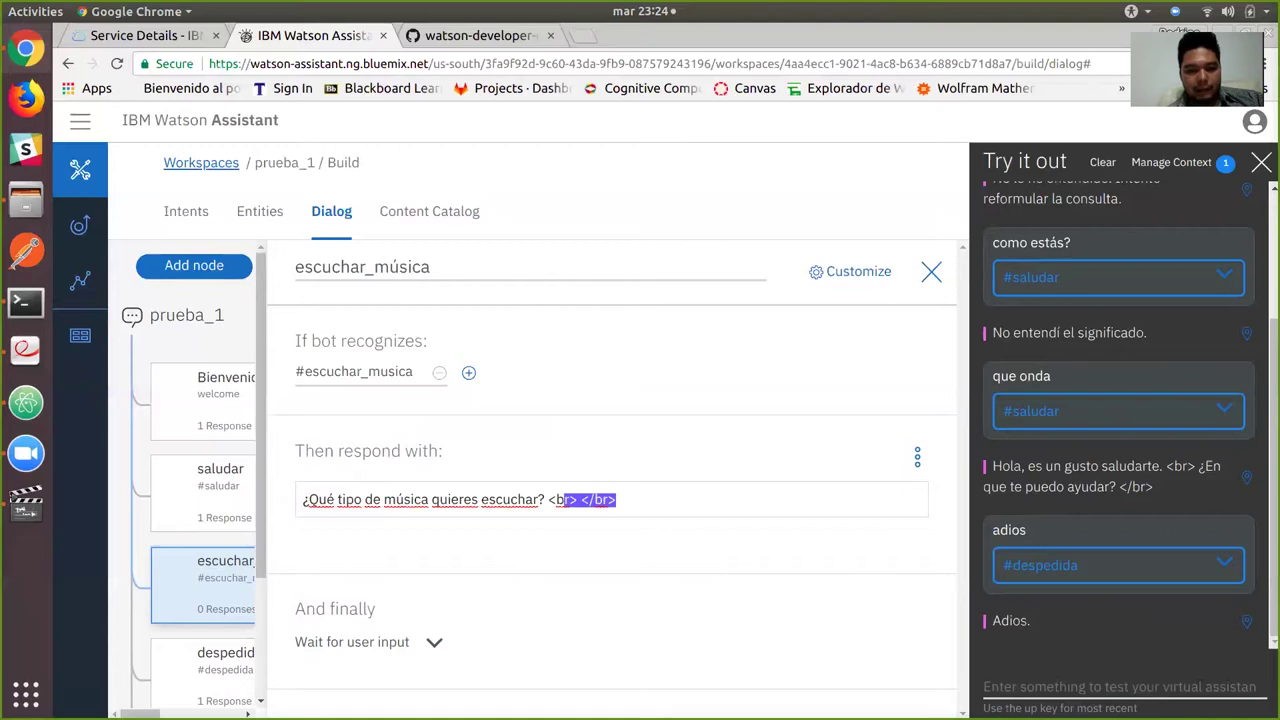
pyautogui.click(580, 499)
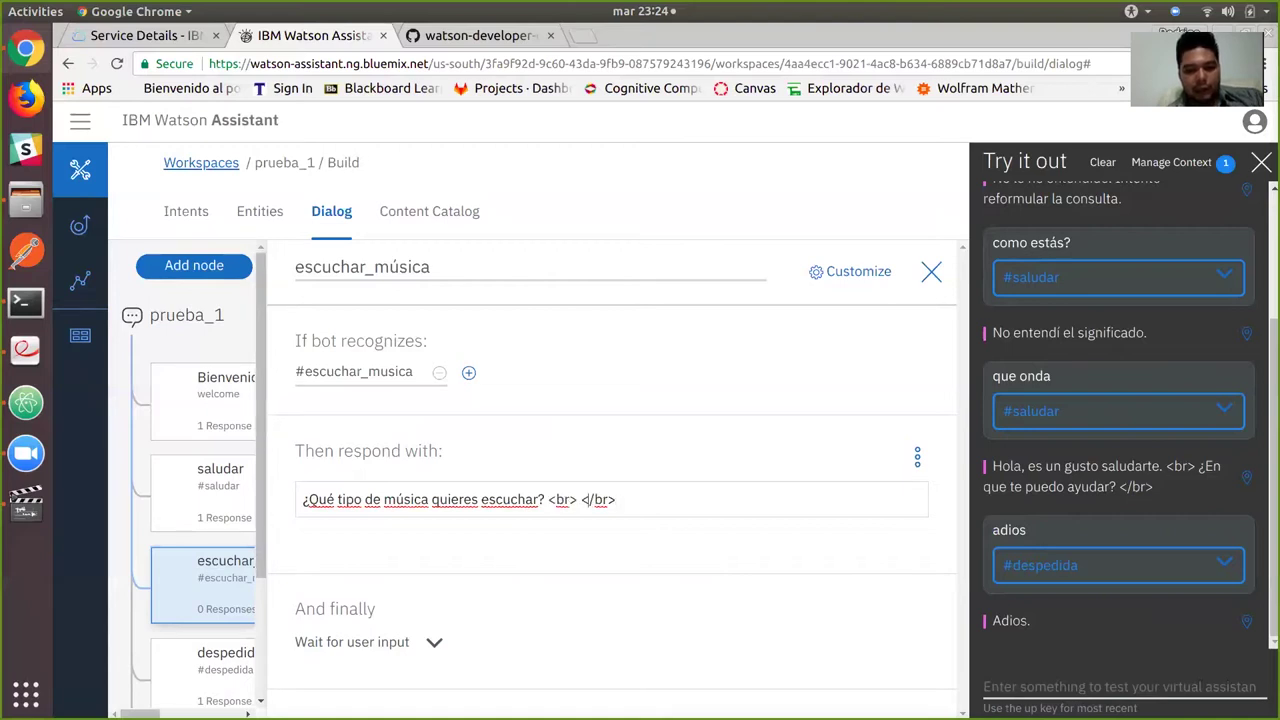
pyautogui.write('rock')
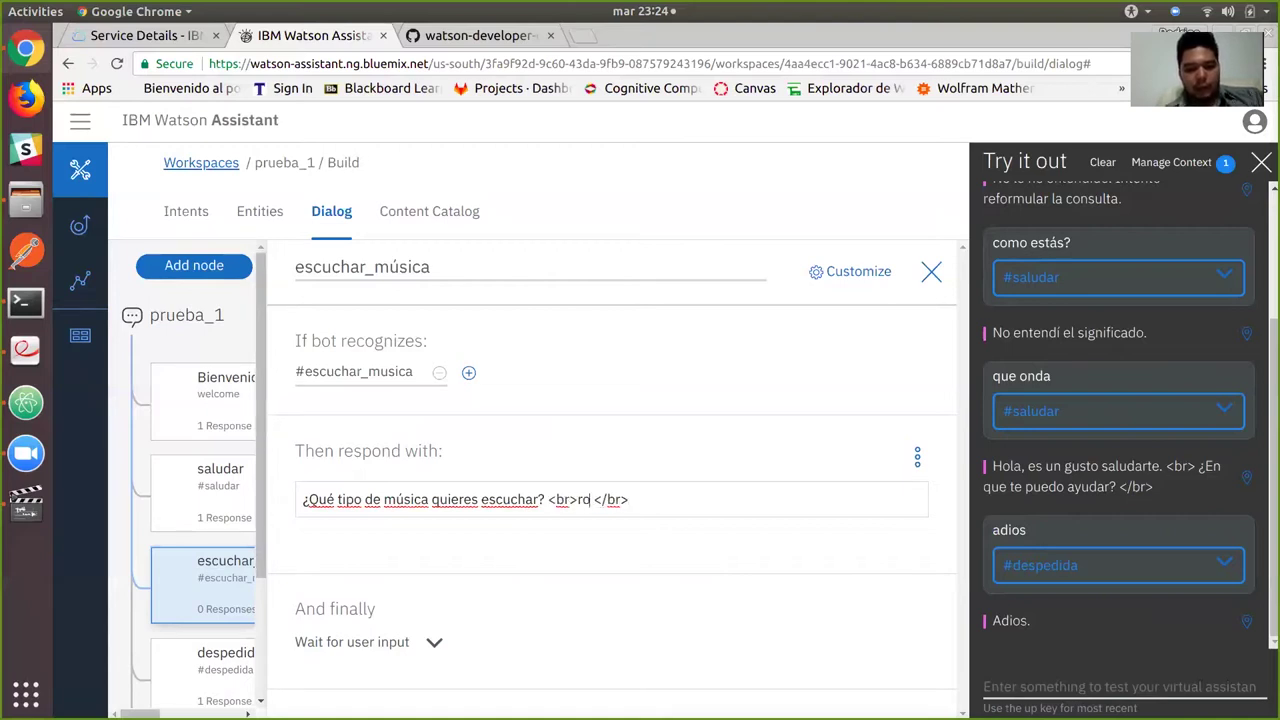
pyautogui.press('BackSpace')
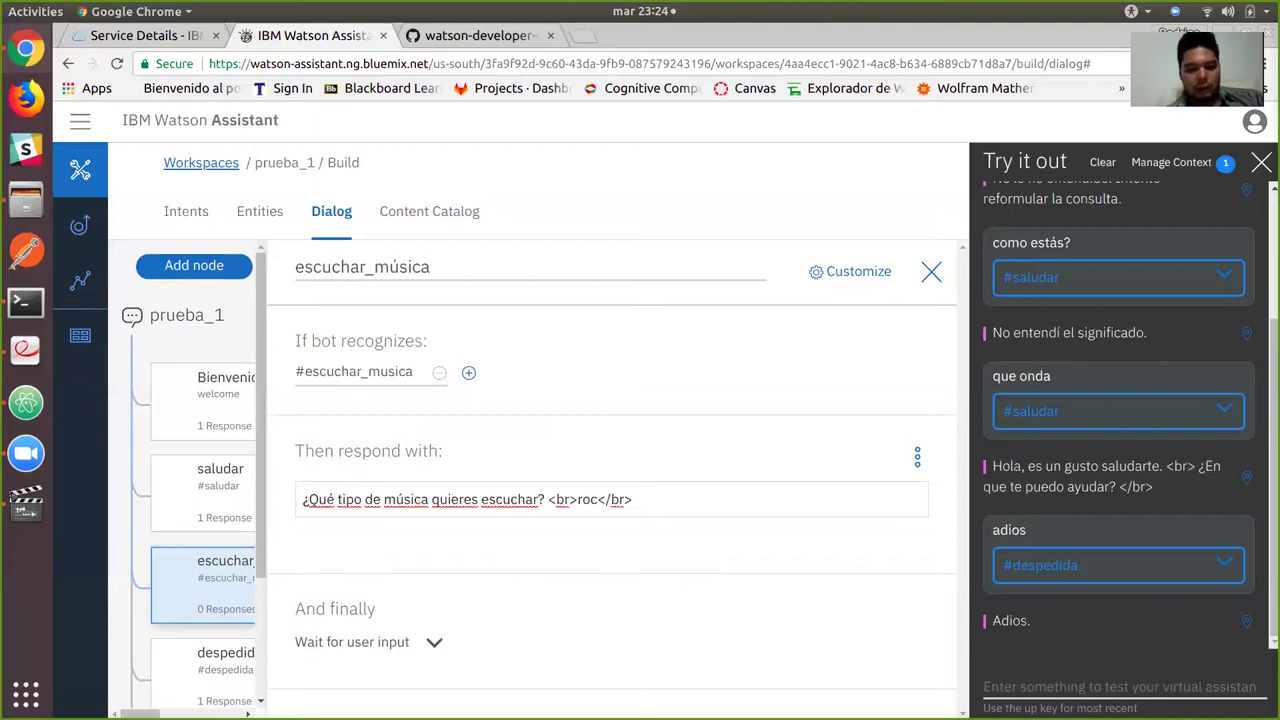
pyautogui.write('k')
# Append electronica as another break-tagged genre line.
pyautogui.press('End')
pyautogui.hotkey('ctrl', 'v')
pyautogui.click(686, 499)
pyautogui.press('BackSpace')
pyautogui.write('electr')
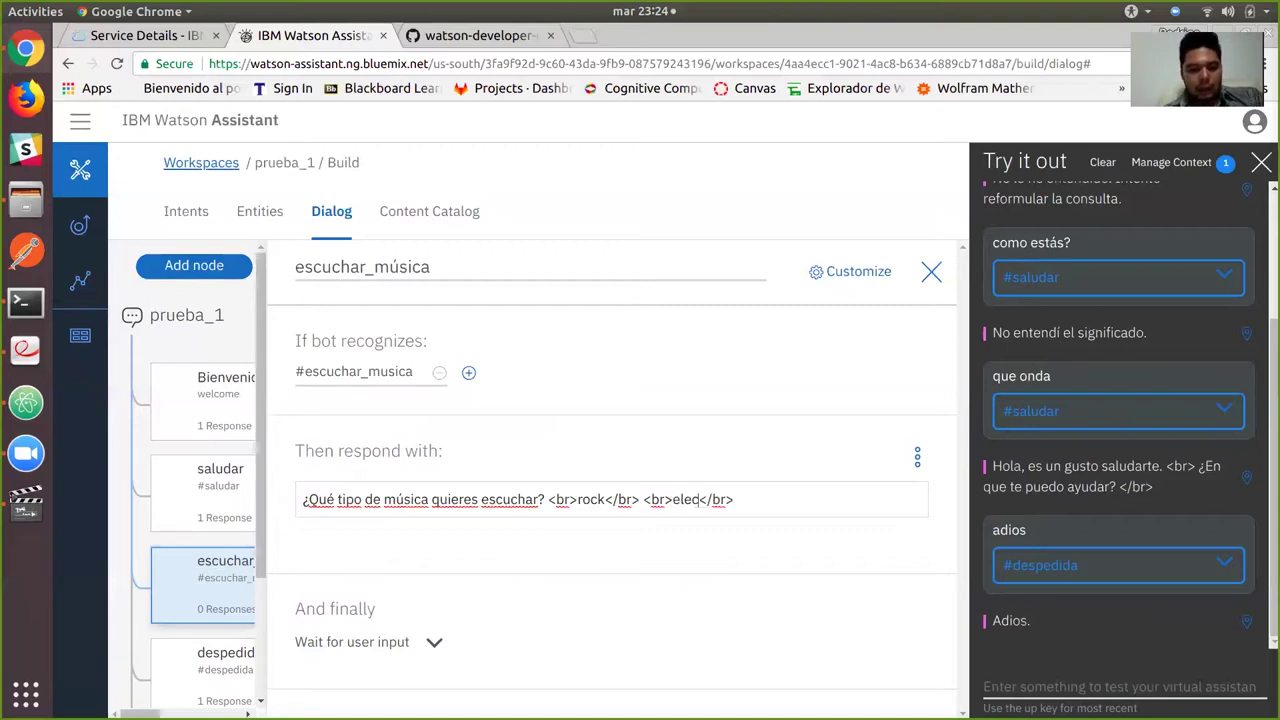
pyautogui.write('onica</br>')
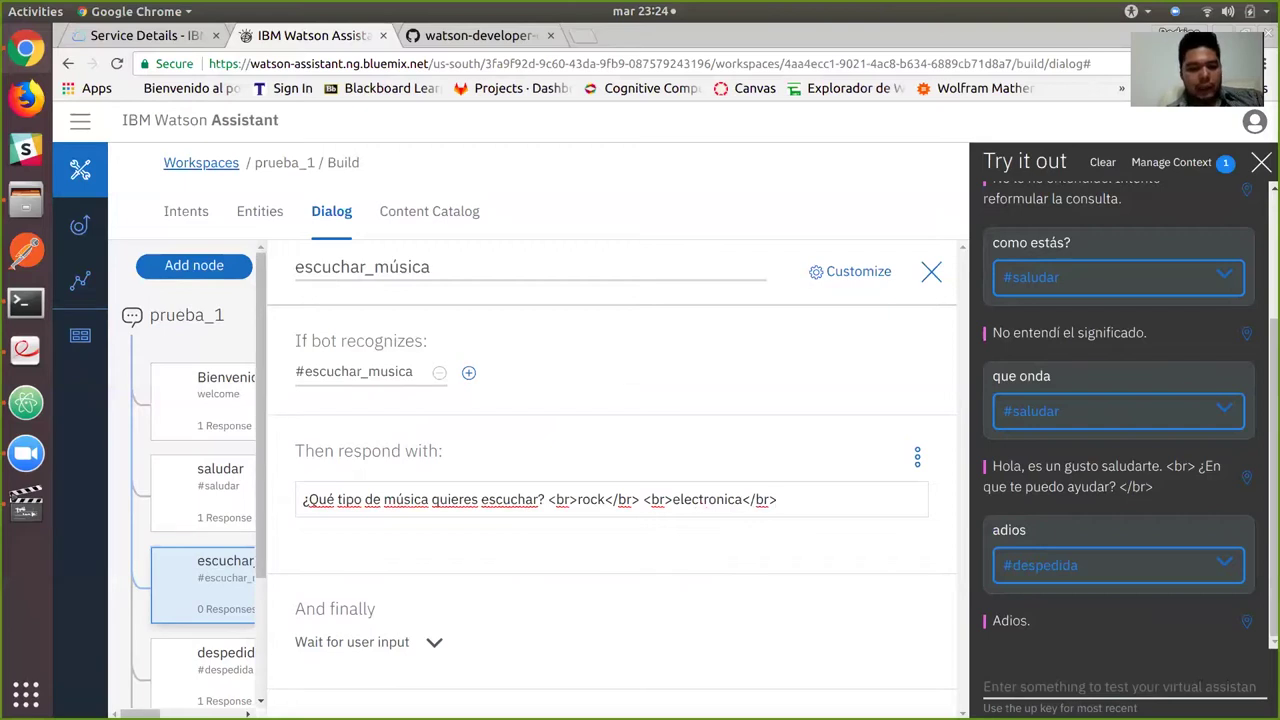
# Append romántica in break tags, accent electrónica, and save the response.
pyautogui.hotkey('ctrl', 'v')
pyautogui.press('Left')
pyautogui.press('Left')
pyautogui.press('Left')
pyautogui.press('Left')
pyautogui.press('Left')
pyautogui.press('BackSpace')
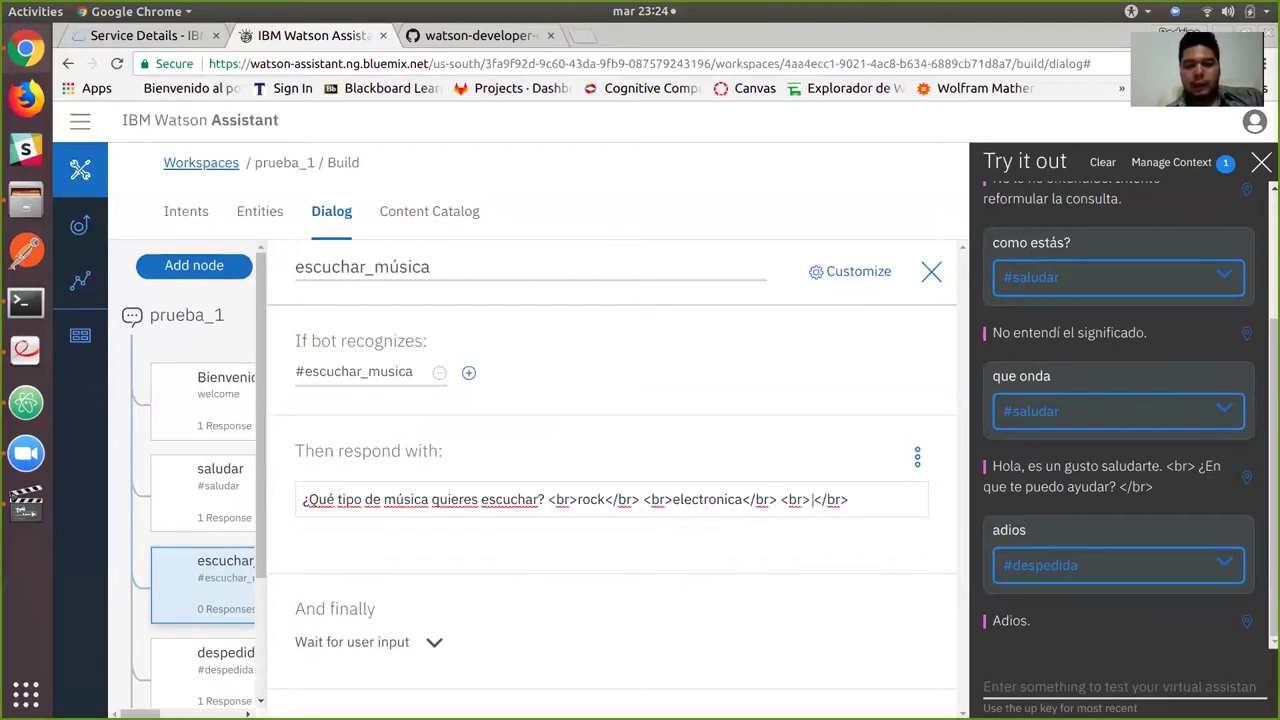
pyautogui.press('BackSpace')
pyautogui.write('<')
pyautogui.press('BackSpace')
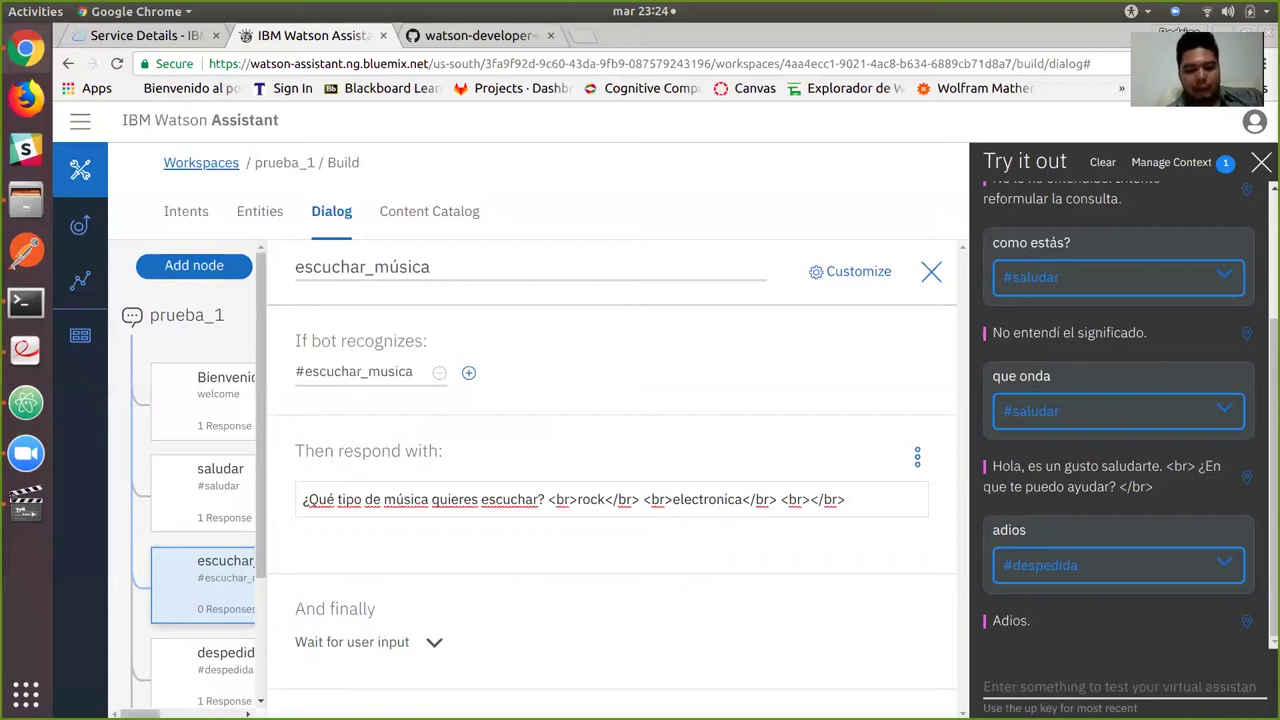
pyautogui.write('romántica')
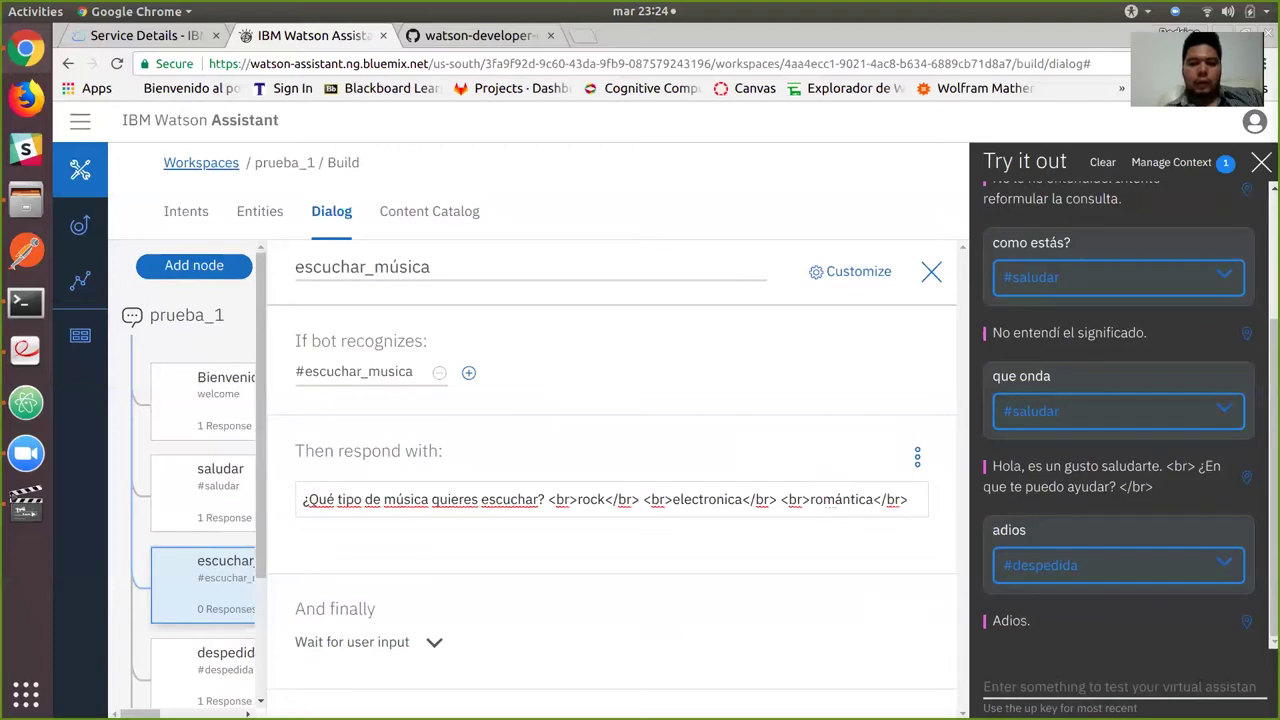
pyautogui.click(711, 499)
pyautogui.press('BackSpace')
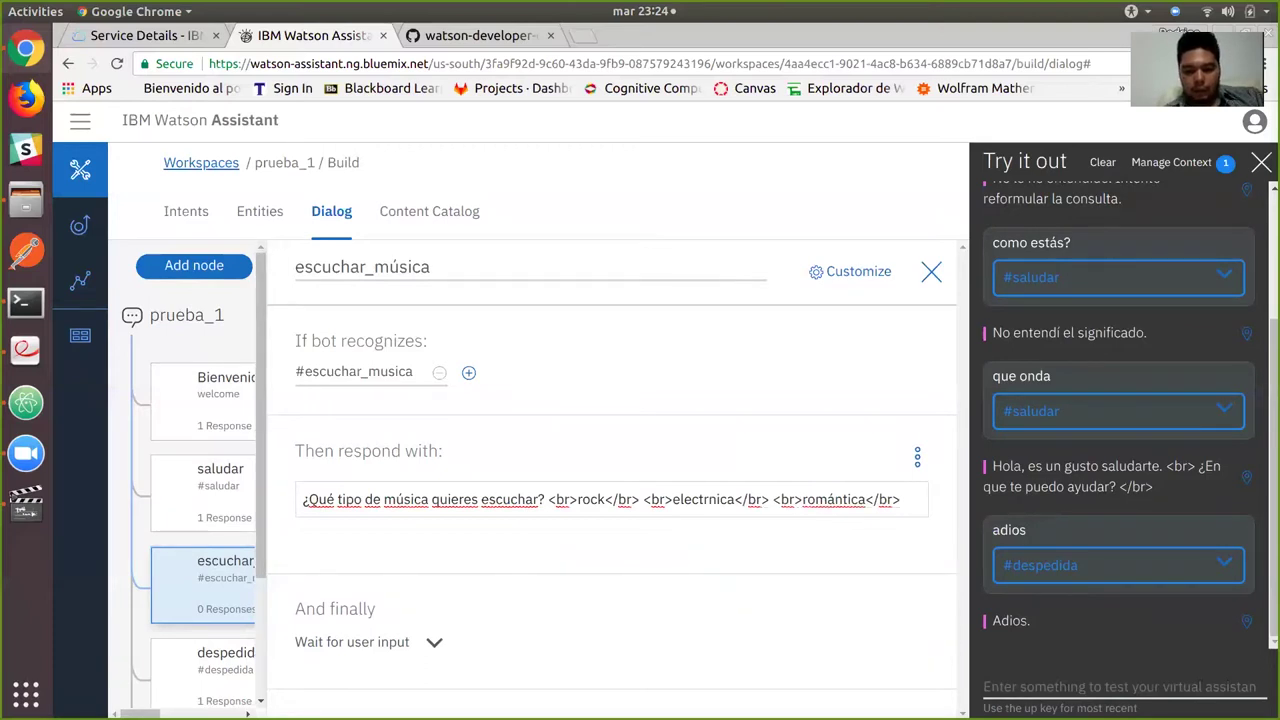
pyautogui.write('ó')
pyautogui.press('Return')
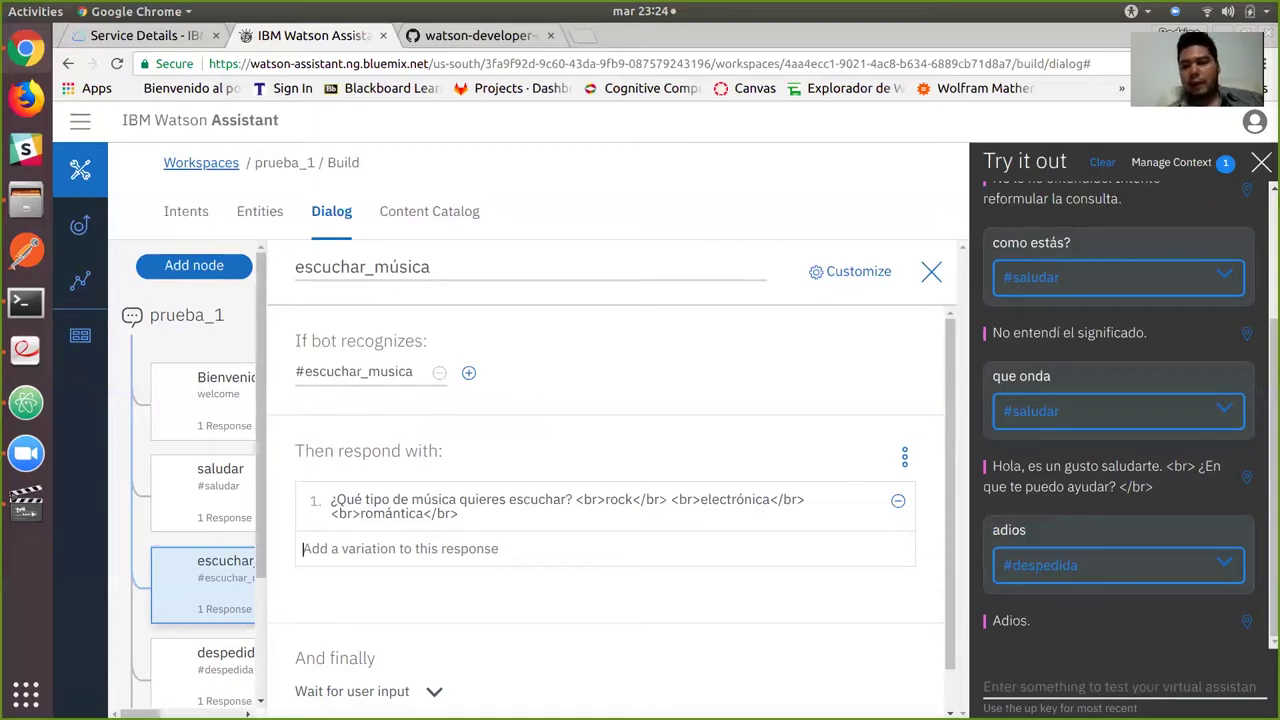
# Clear the test chat and send 'hola', 'quiero escuchar música' and 'rock'.
pyautogui.click(1102, 162)
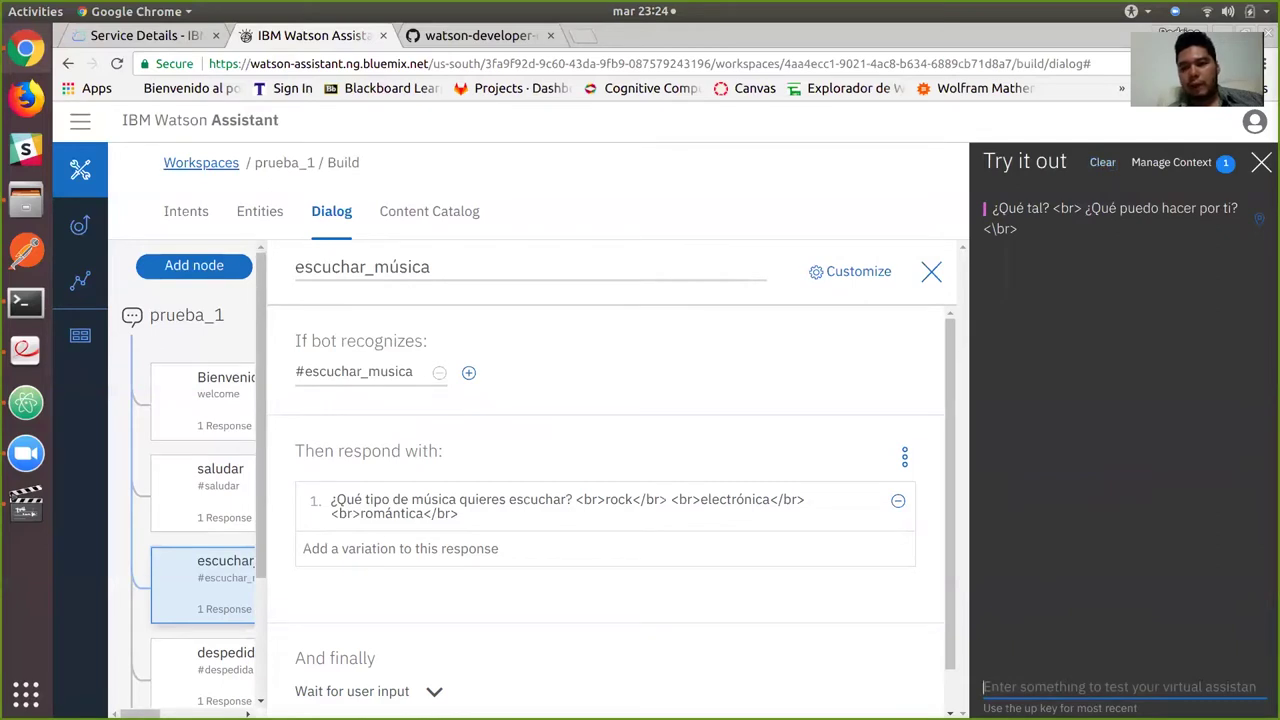
pyautogui.write('hola')
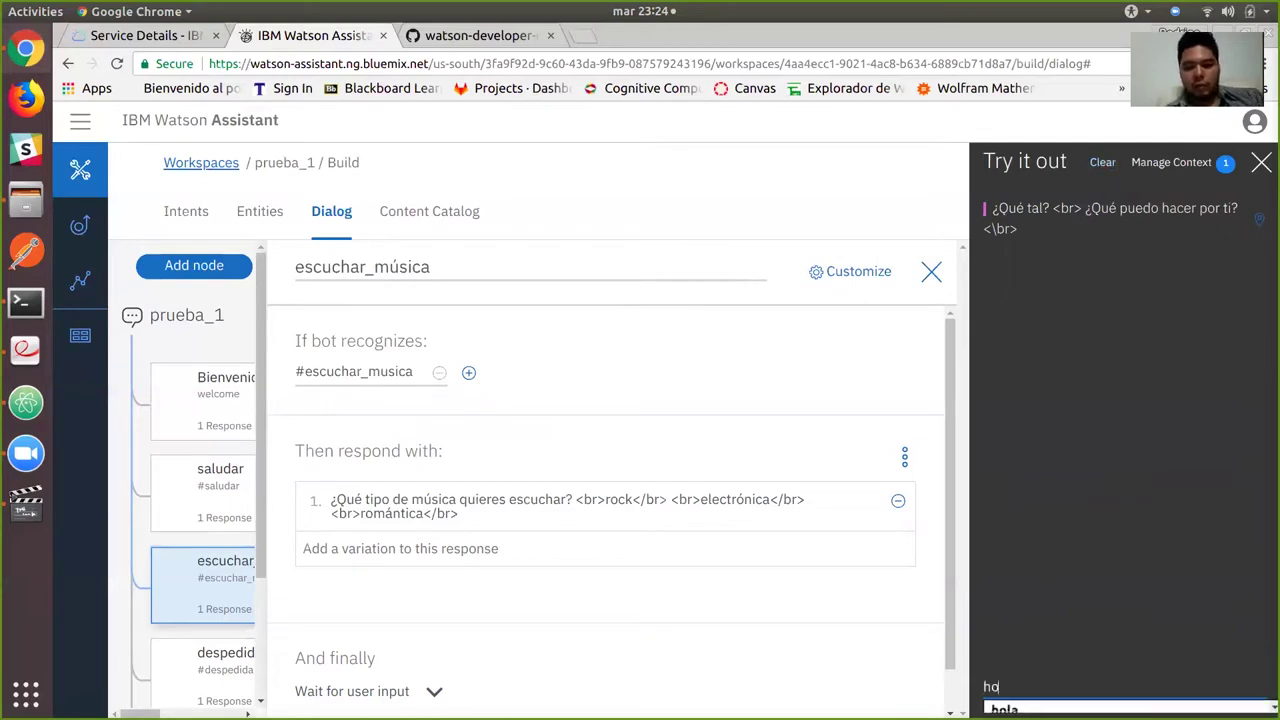
pyautogui.press('Return')
pyautogui.write('quiero escuchar música')
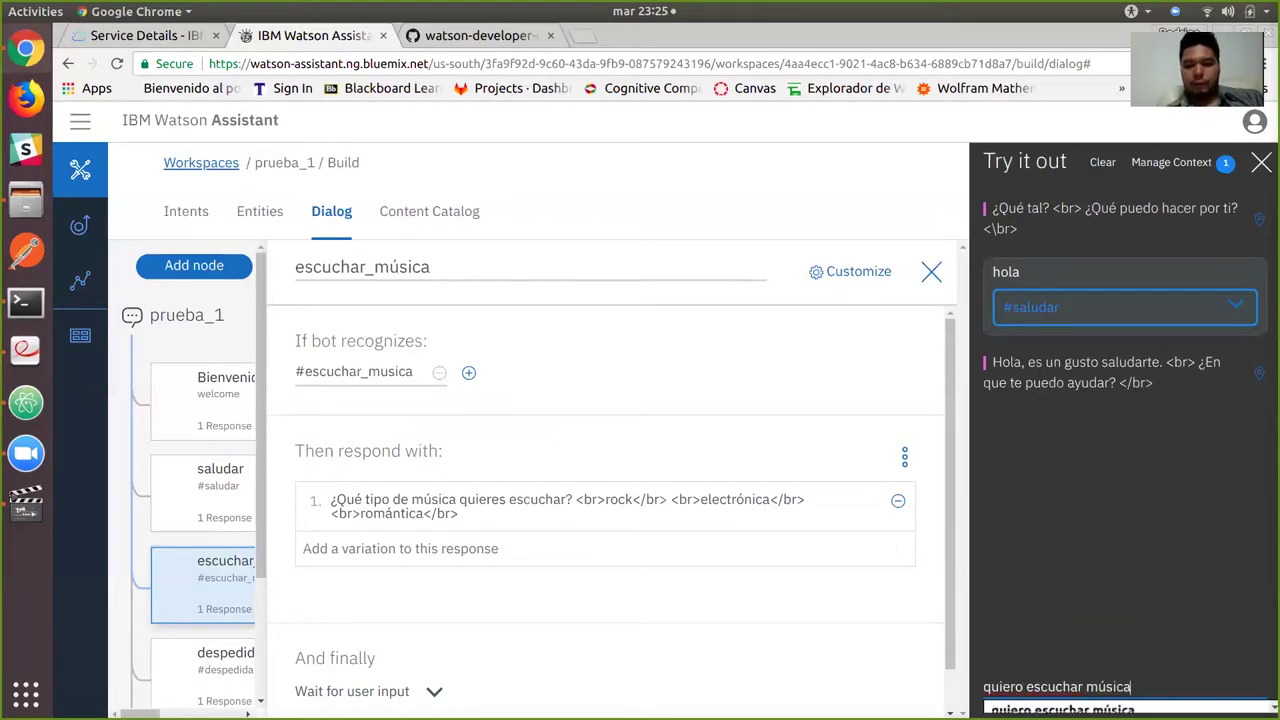
pyautogui.press('Return')
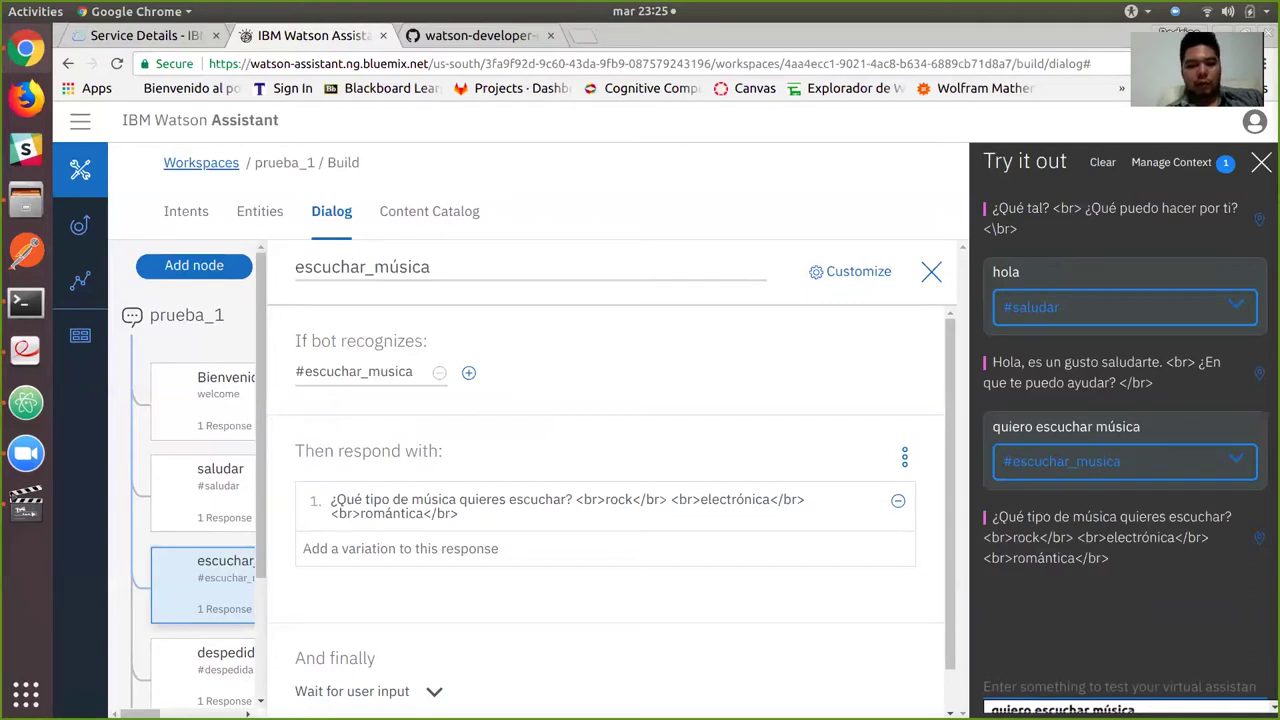
pyautogui.write('rock')
pyautogui.press('Return')
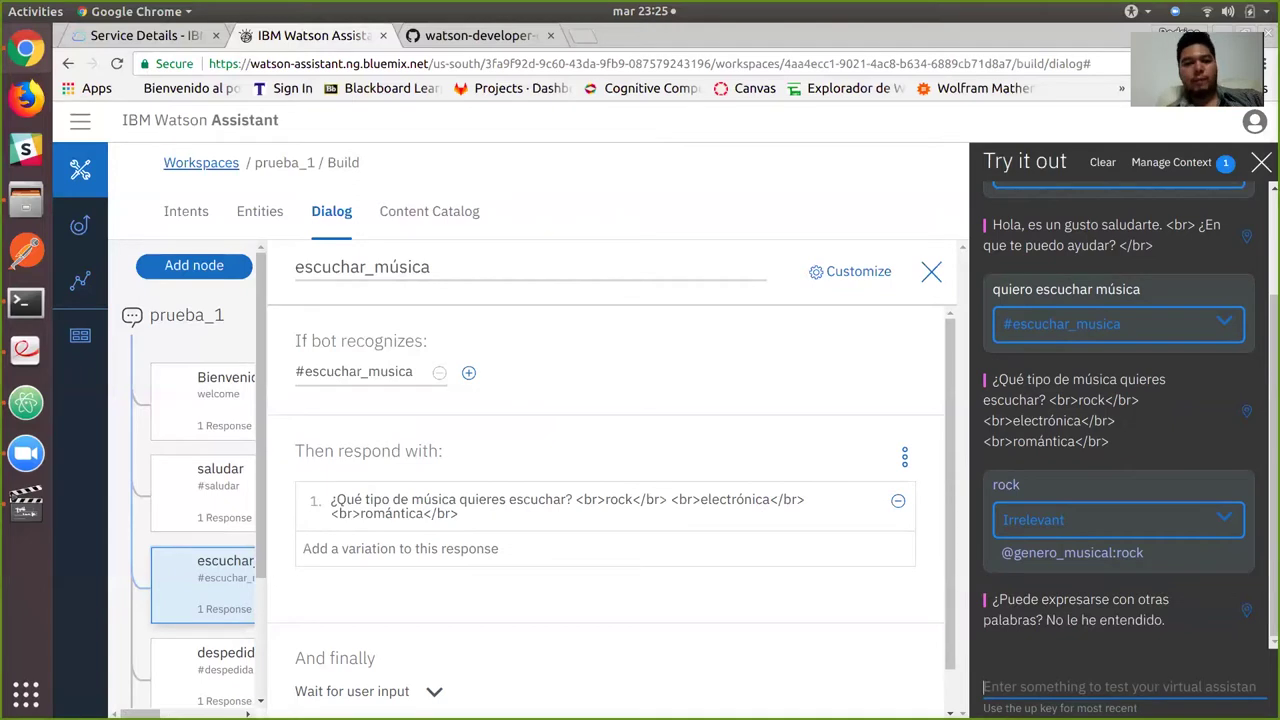
pyautogui.press('Escape')
pyautogui.scroll(-2, 340, 450)
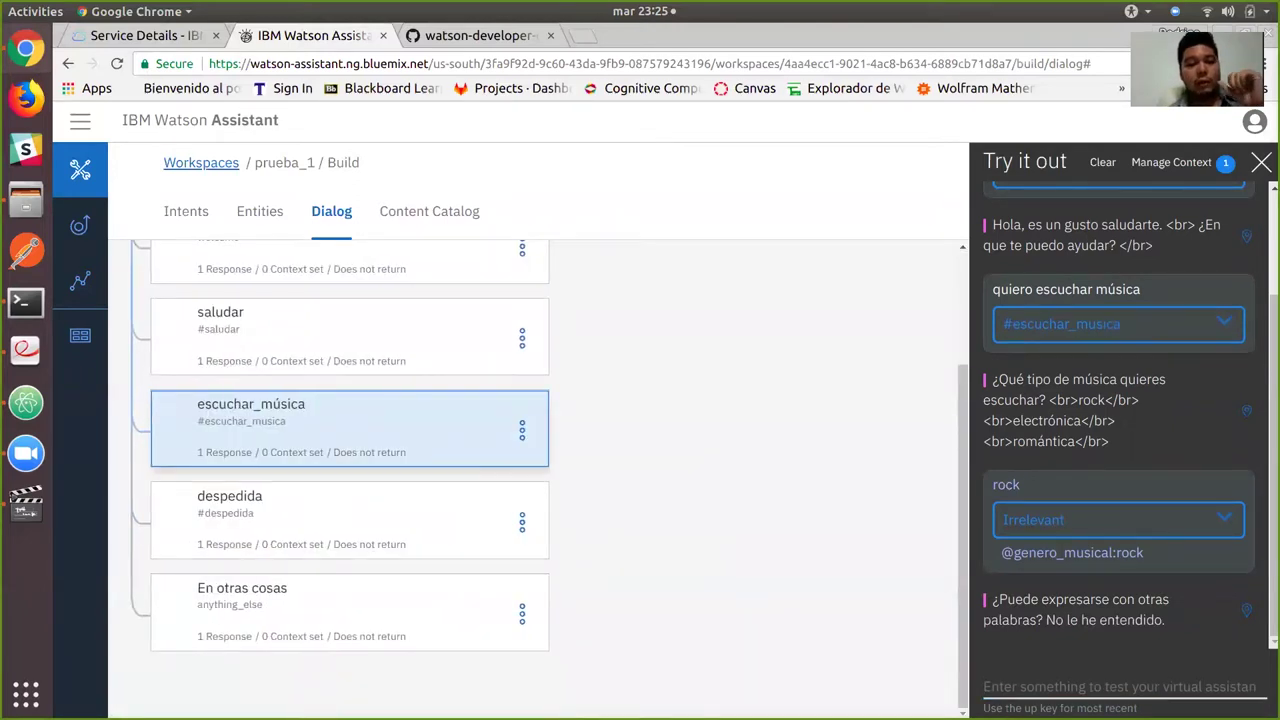
pyautogui.click(521, 429)
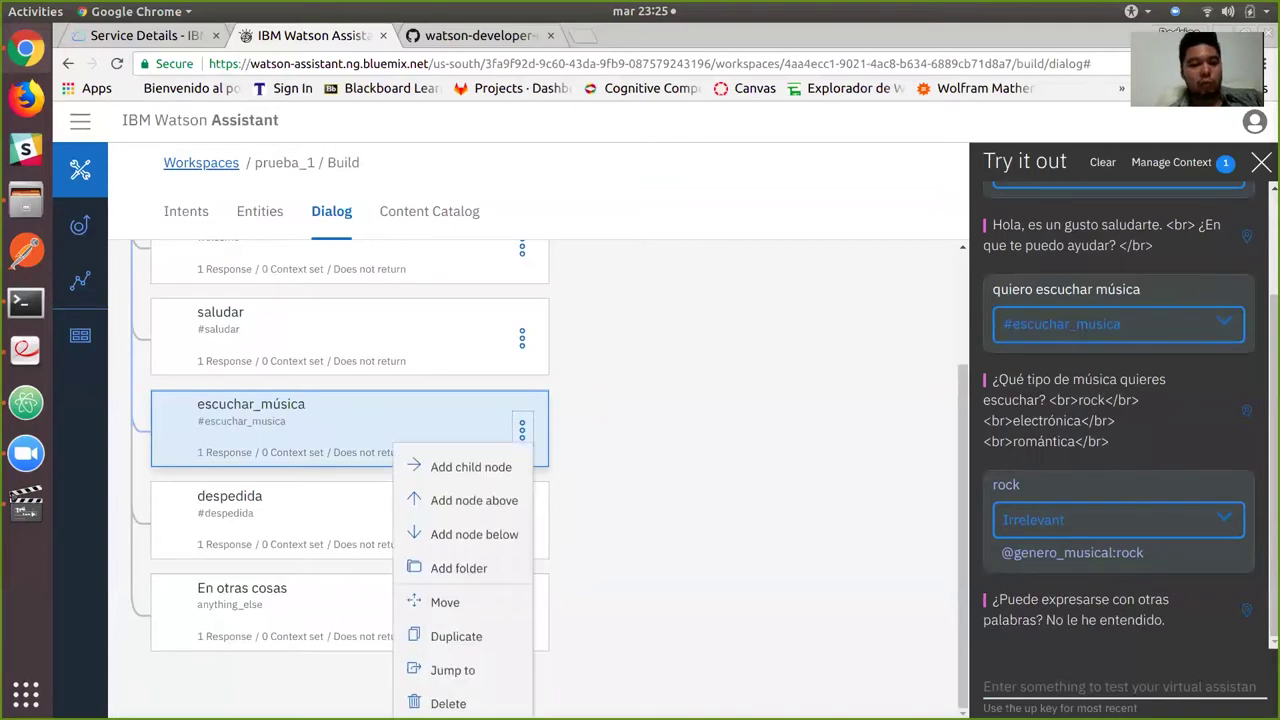
pyautogui.click(470, 467)
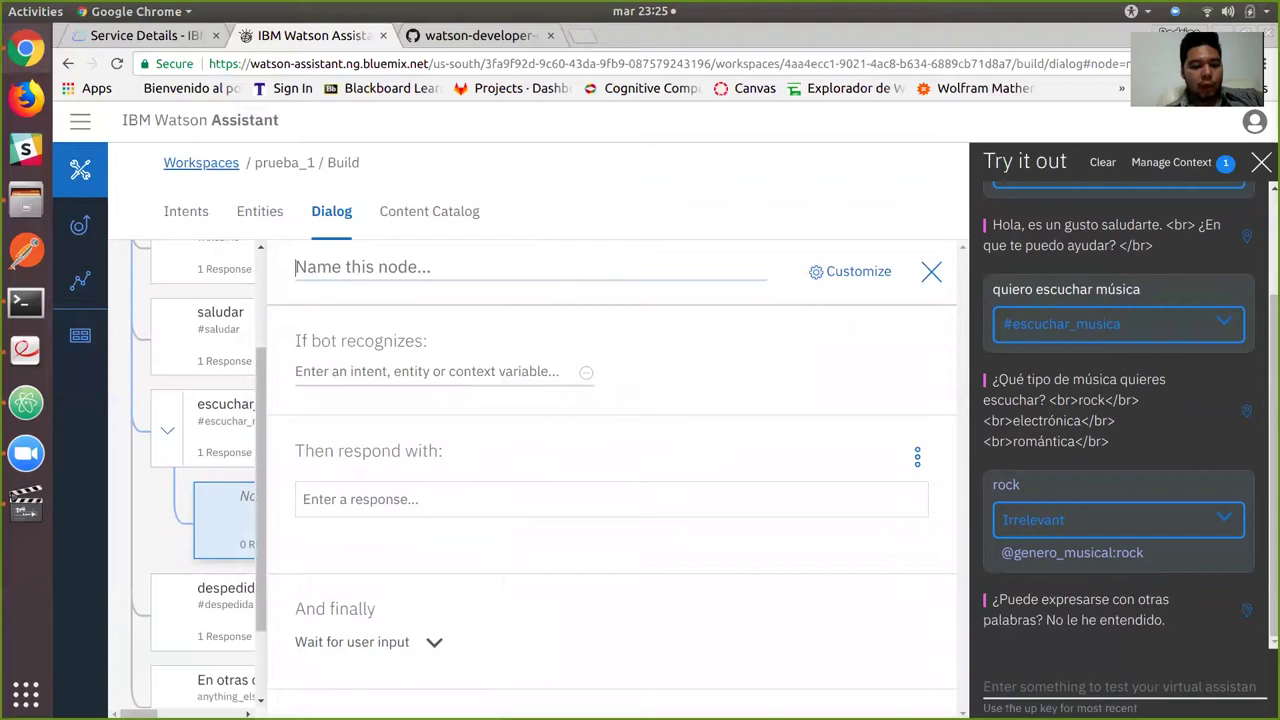
pyautogui.write('genero')
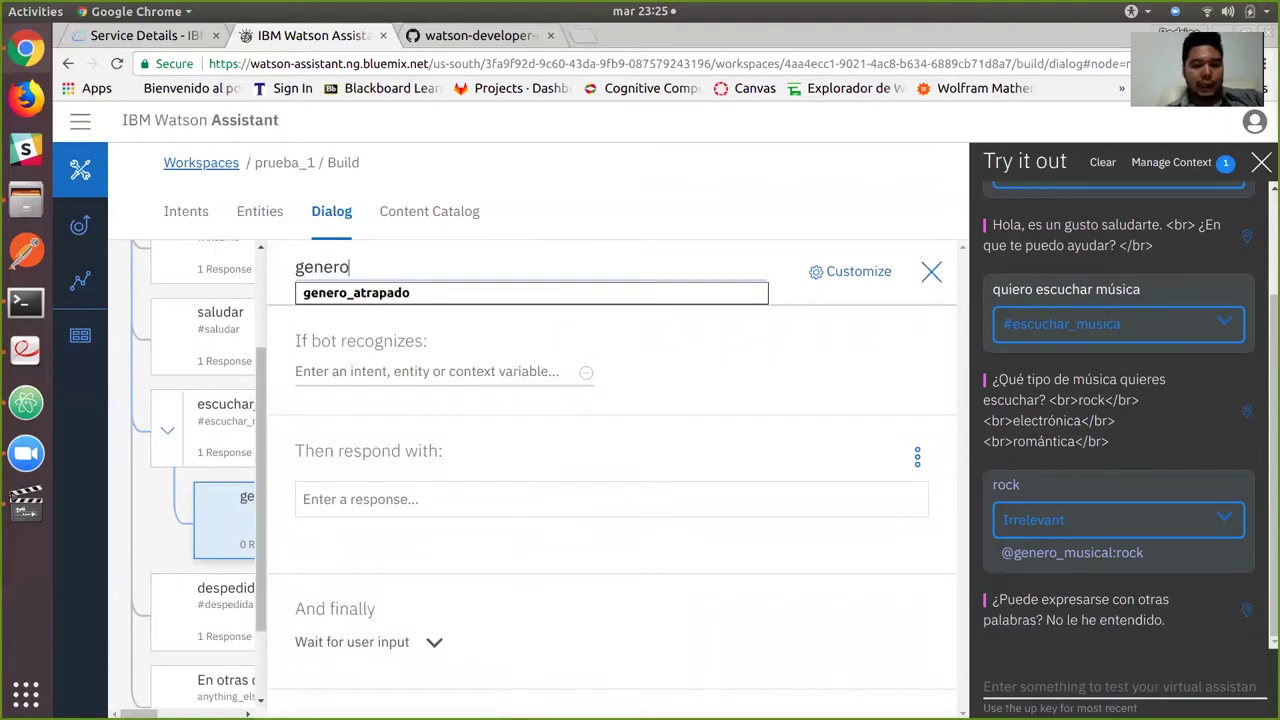
pyautogui.write('_musical')
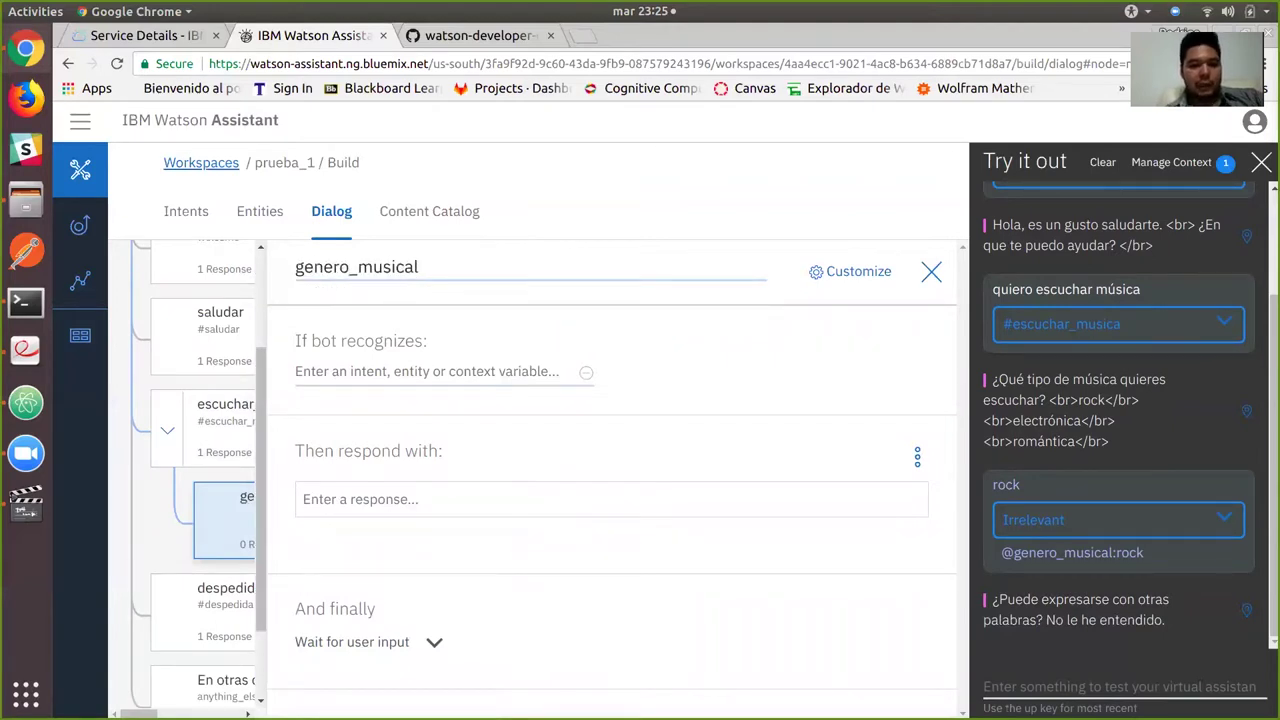
pyautogui.press('Tab')
pyautogui.write('@')
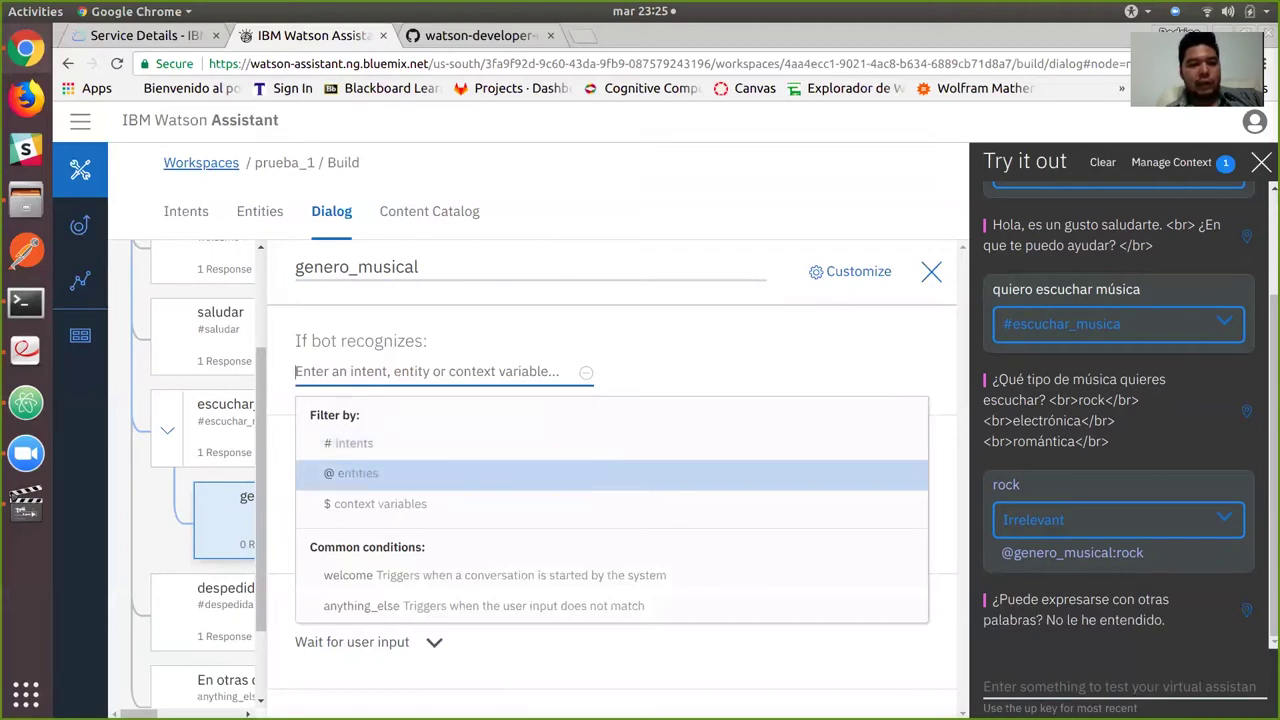
pyautogui.press('Return')
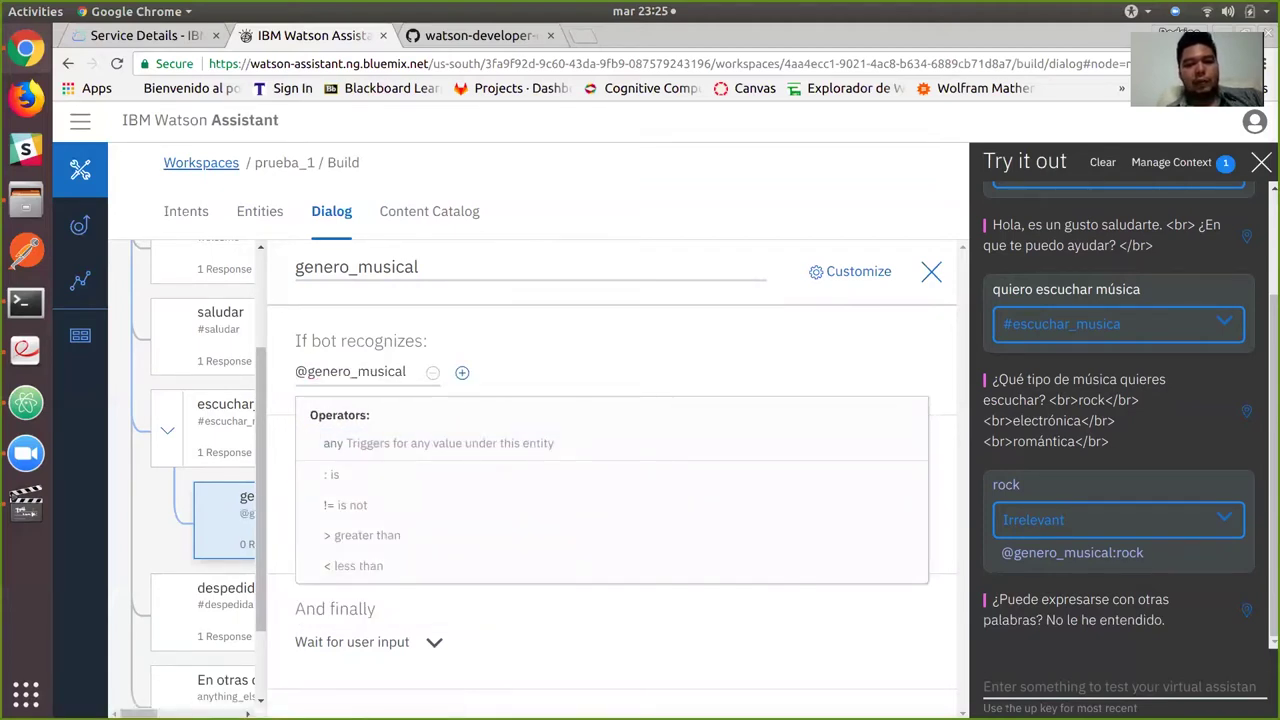
pyautogui.press('Escape')
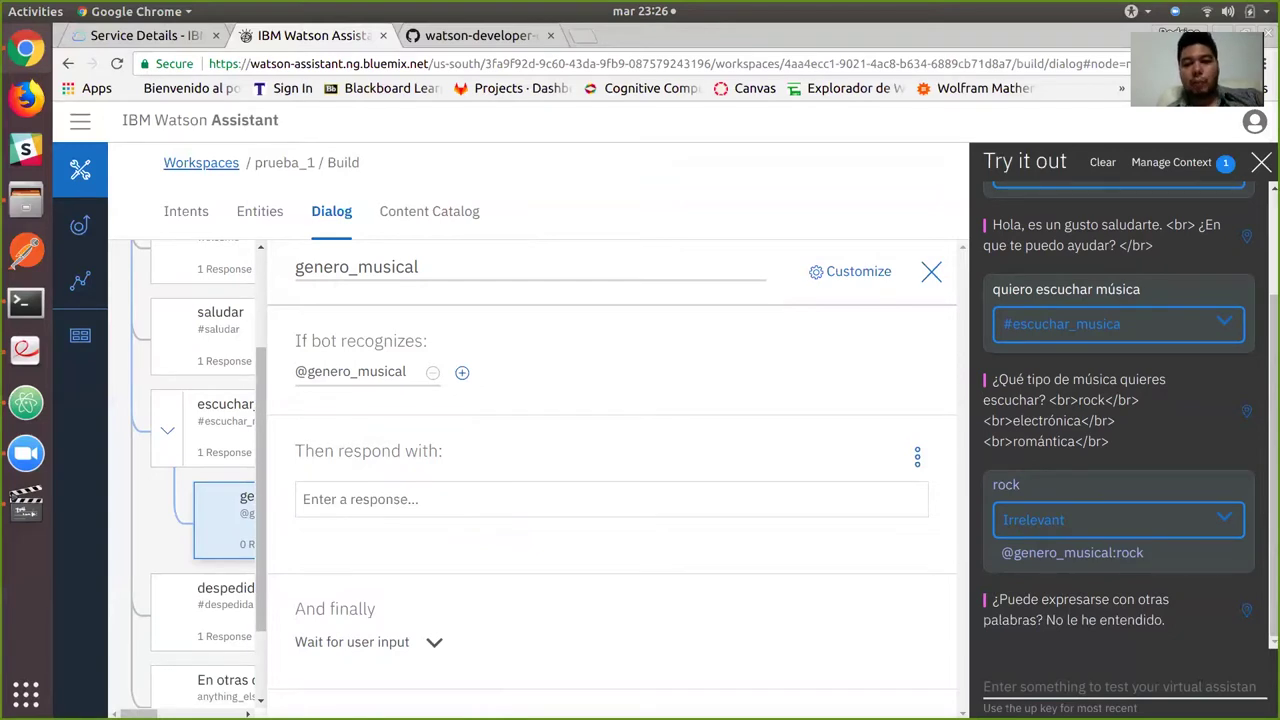
pyautogui.click(850, 271)
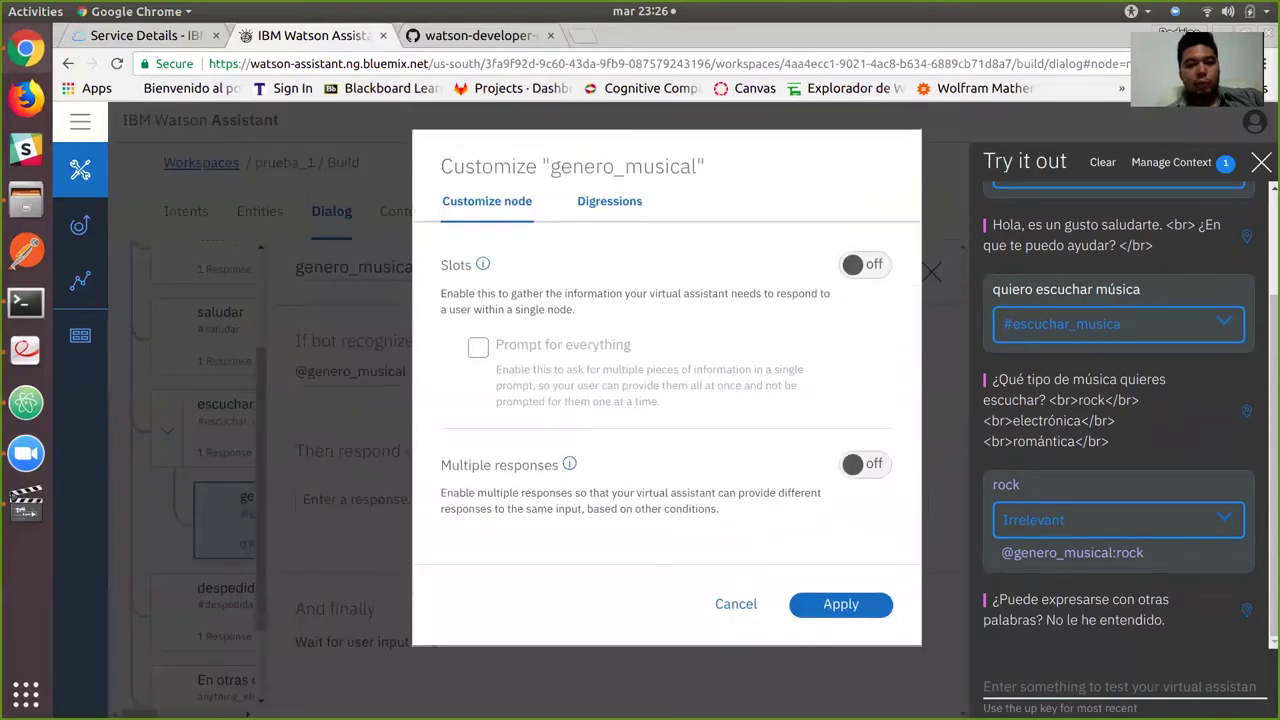
pyautogui.click(864, 464)
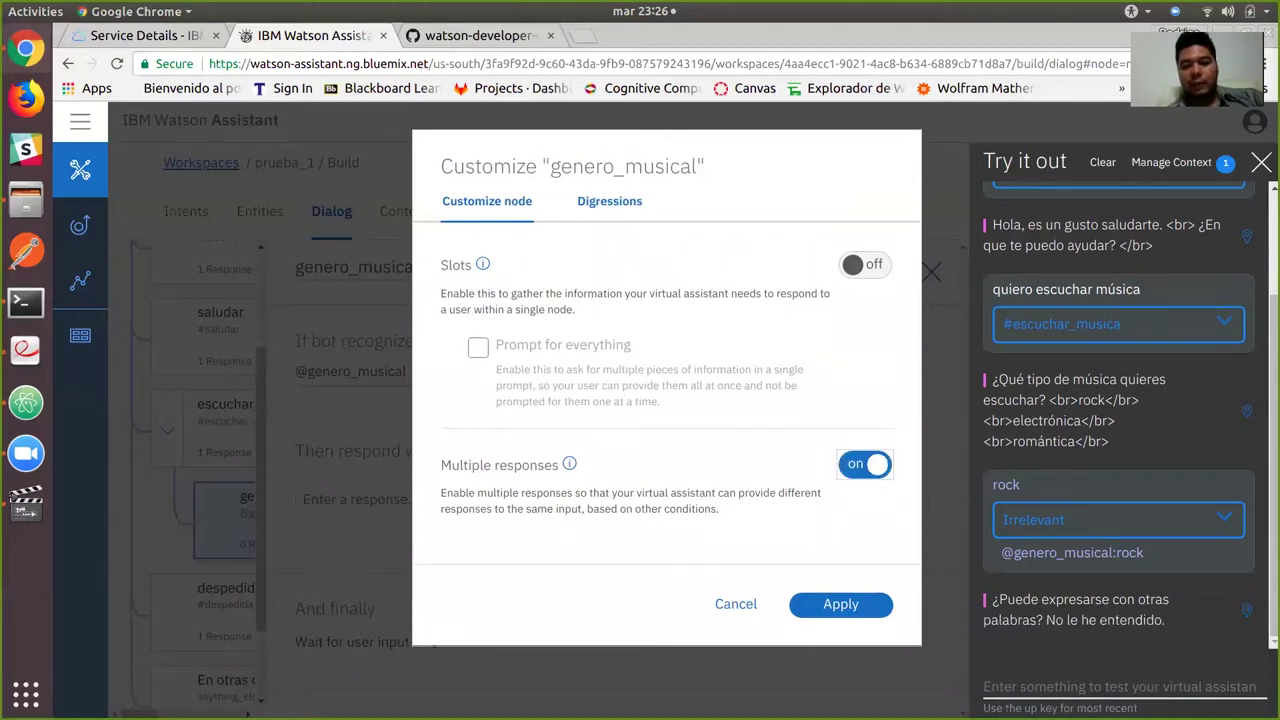
pyautogui.click(840, 604)
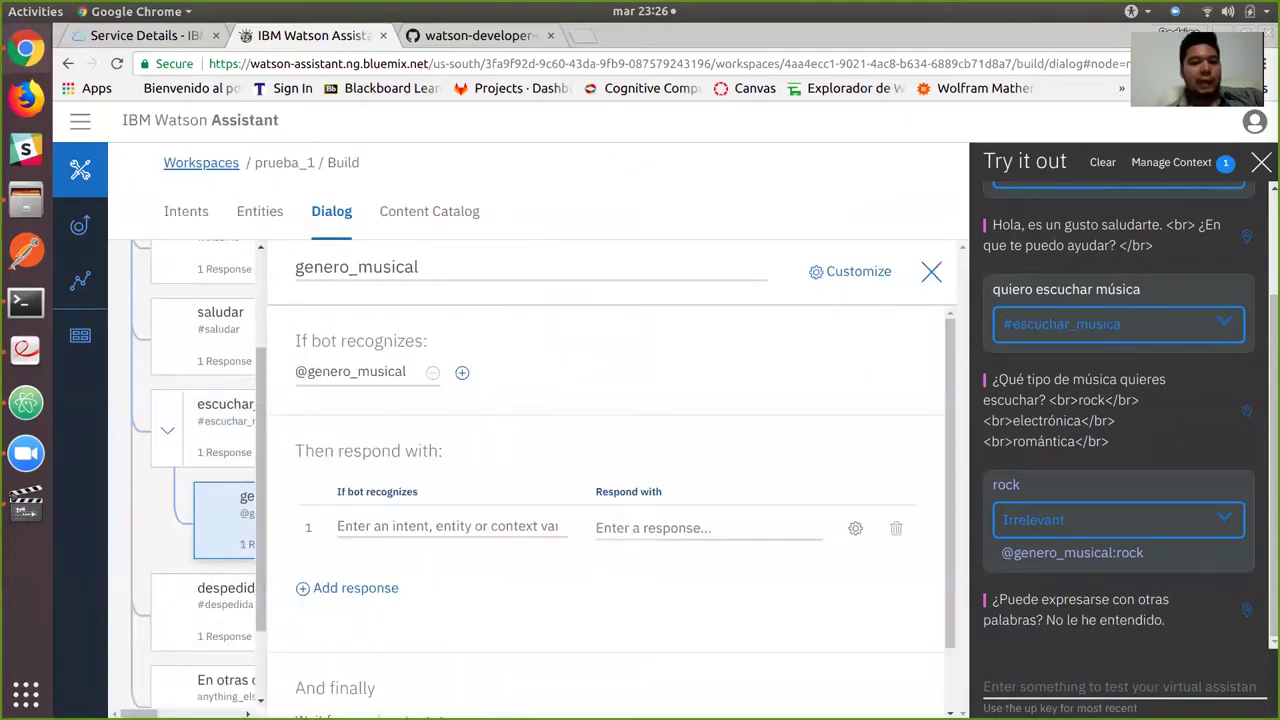
pyautogui.click(447, 526)
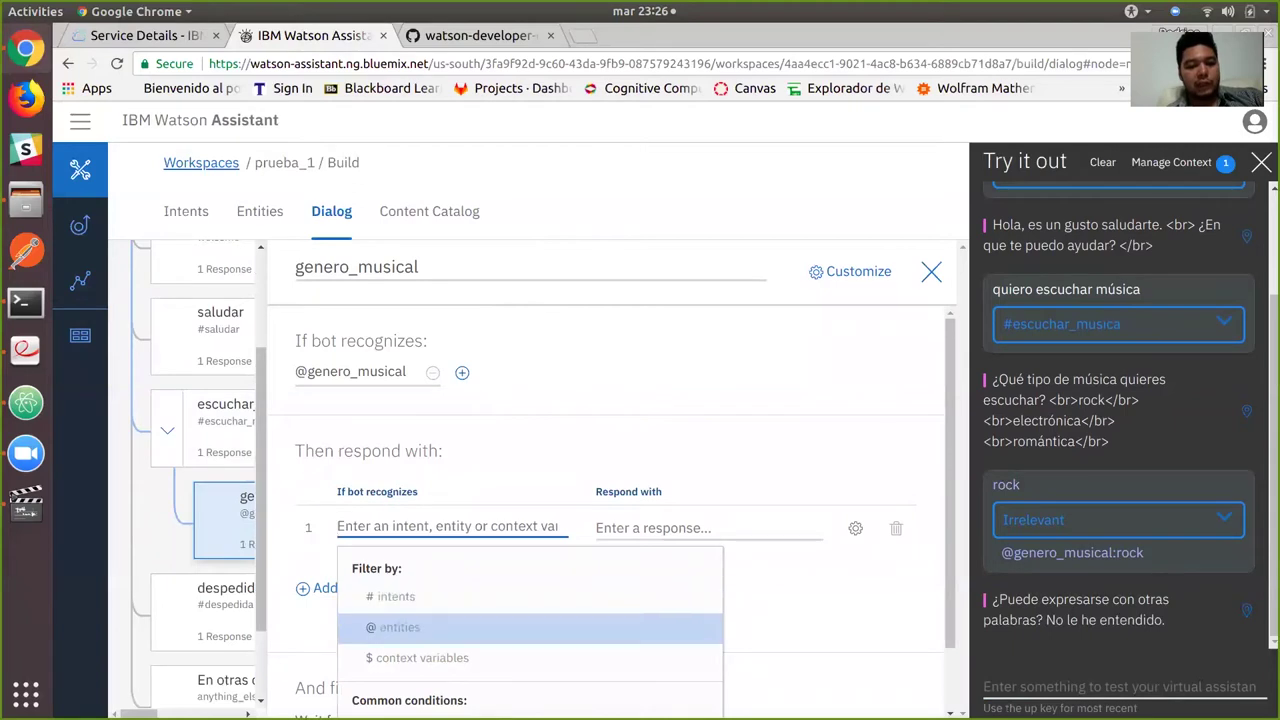
pyautogui.click(500, 627)
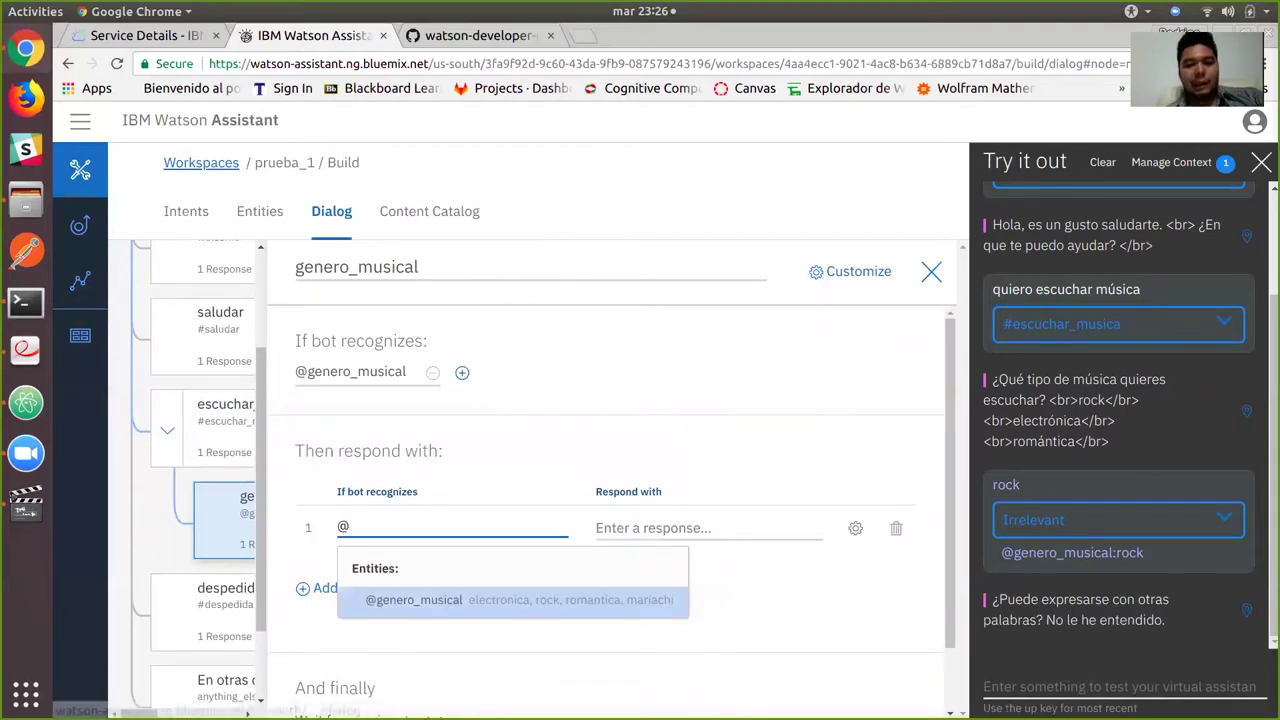
pyautogui.click(480, 597)
pyautogui.click(590, 628)
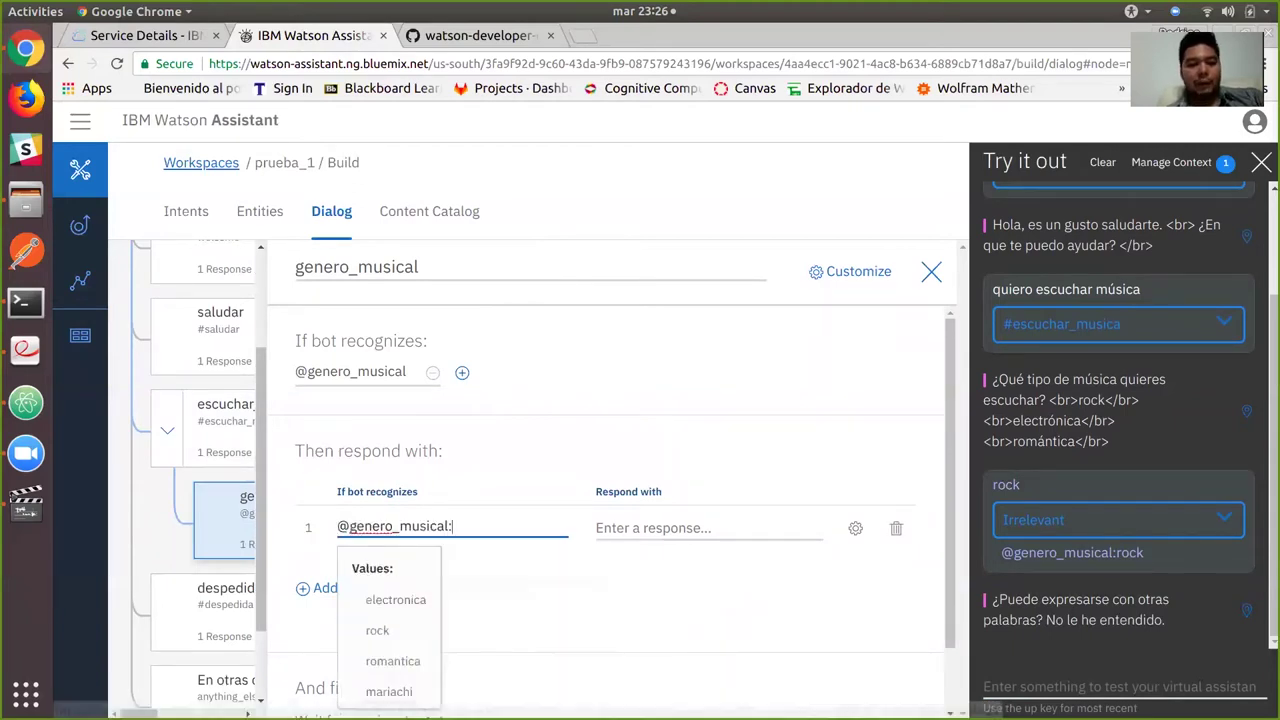
pyautogui.click(395, 599)
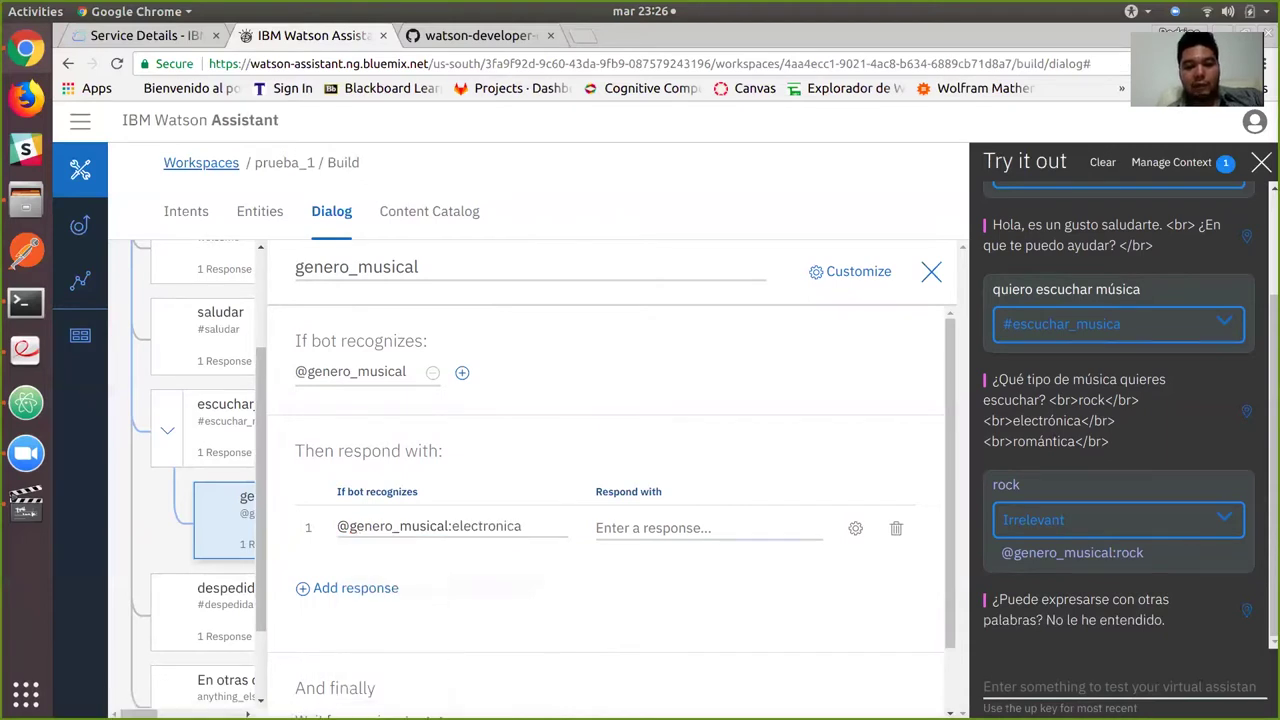
pyautogui.write('Estoy ')
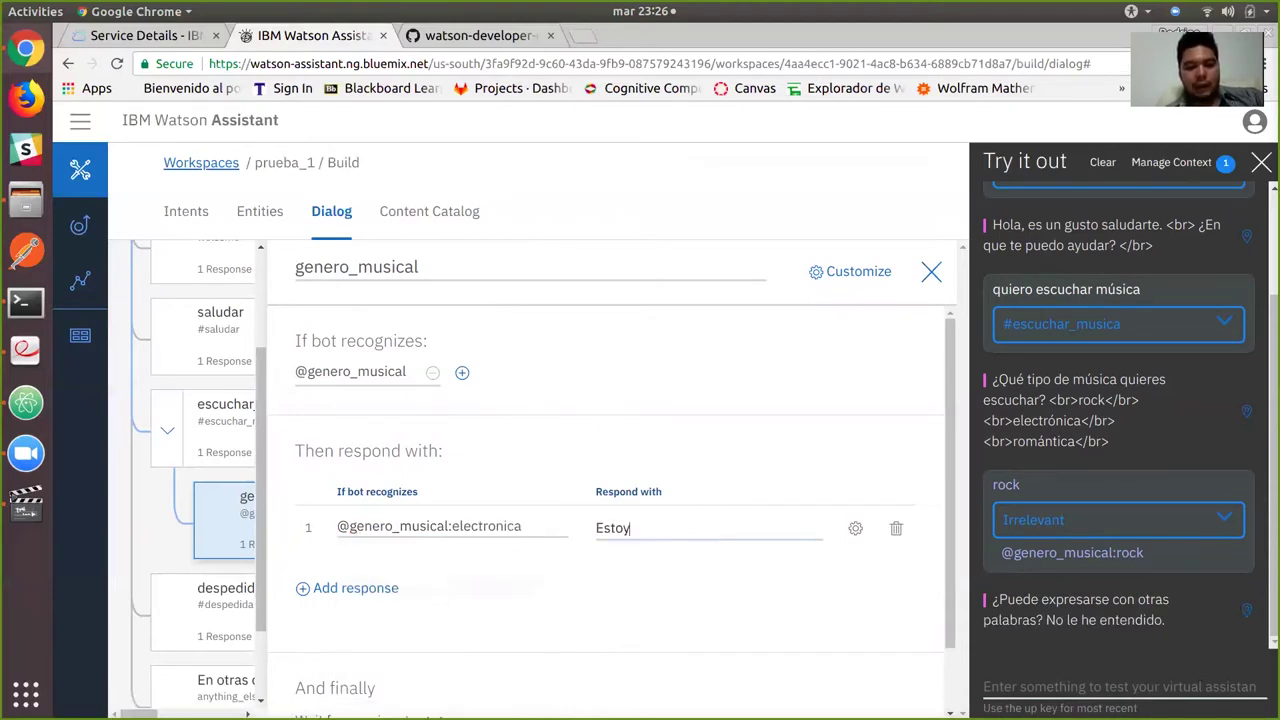
pyautogui.write('poni')
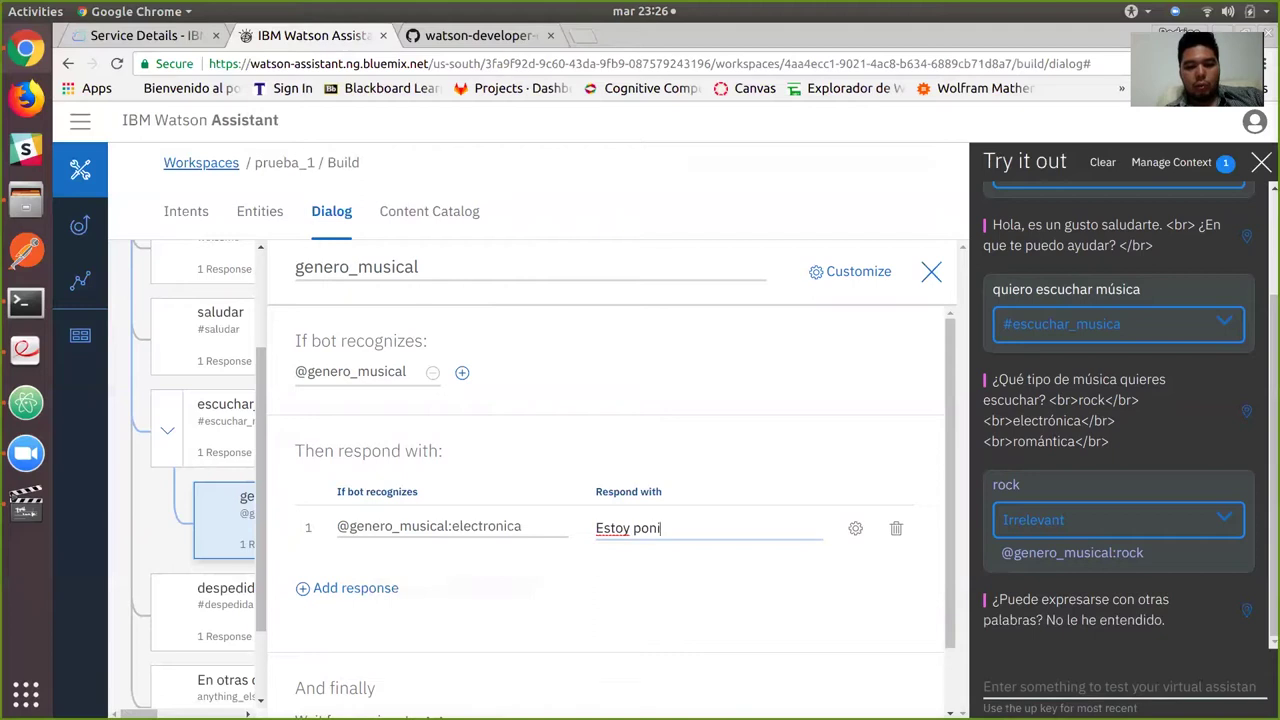
pyautogui.write('endo música e')
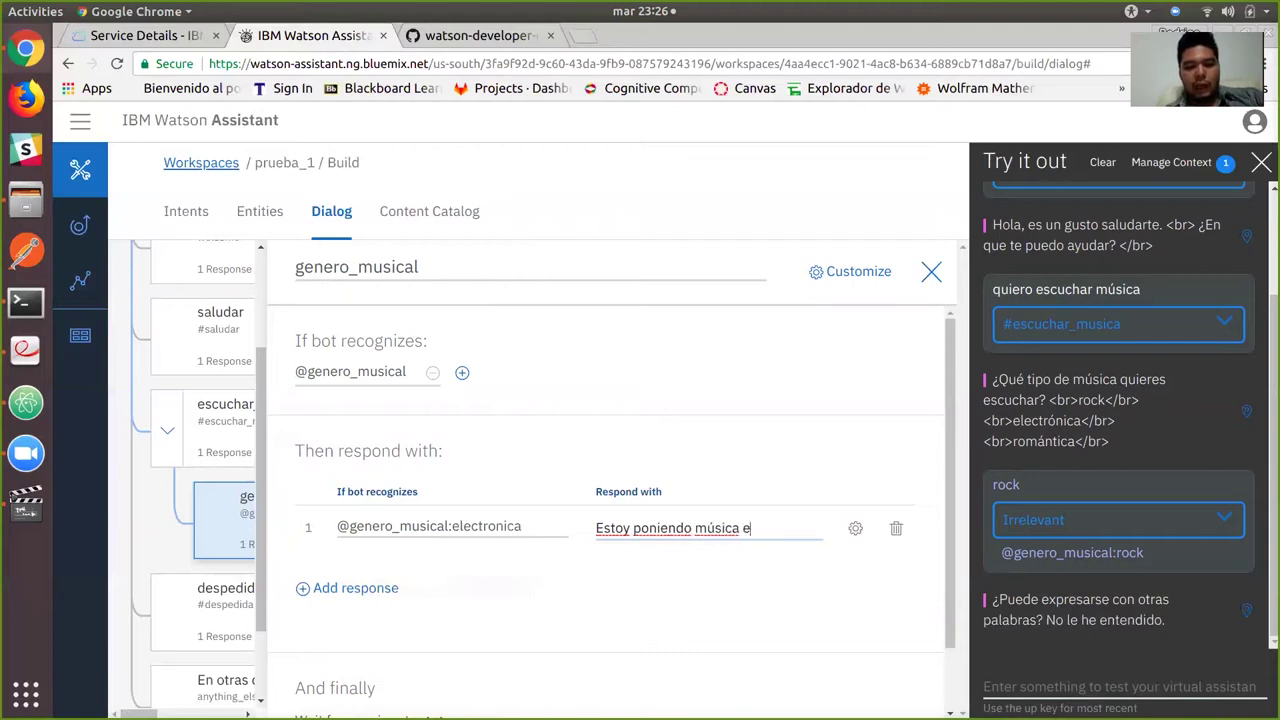
pyautogui.write('lectrónica')
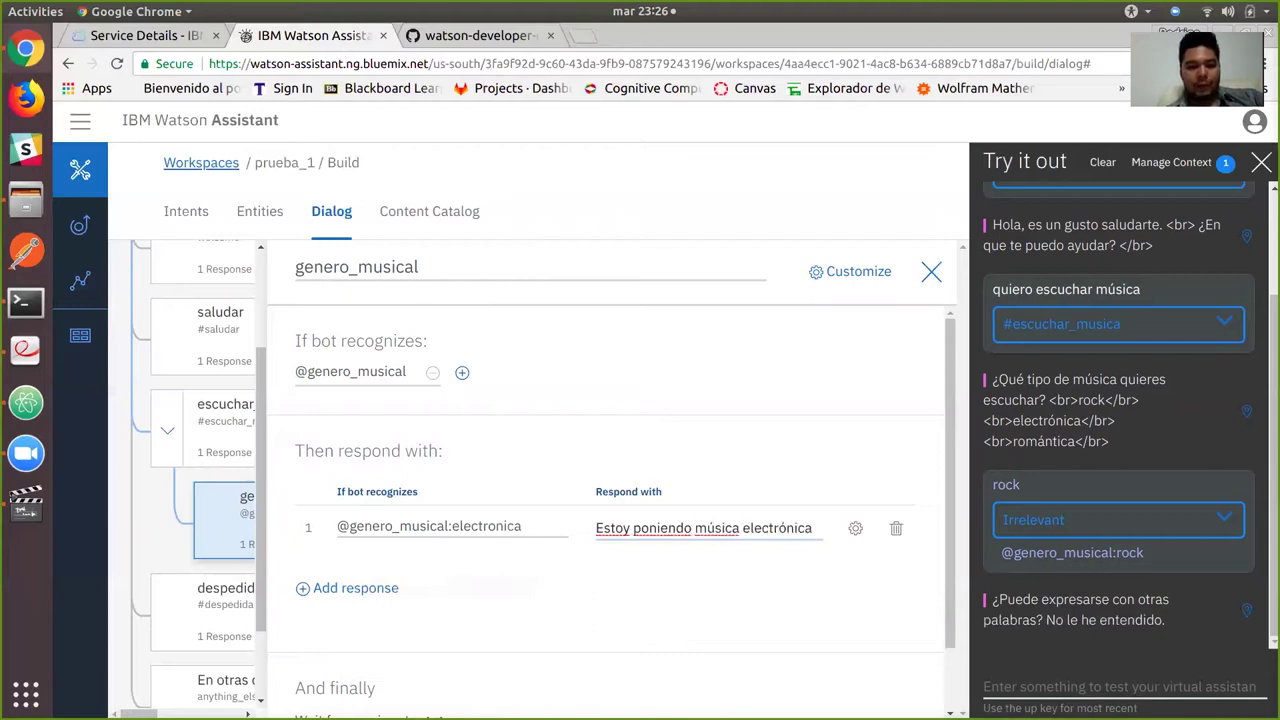
pyautogui.press('Return')
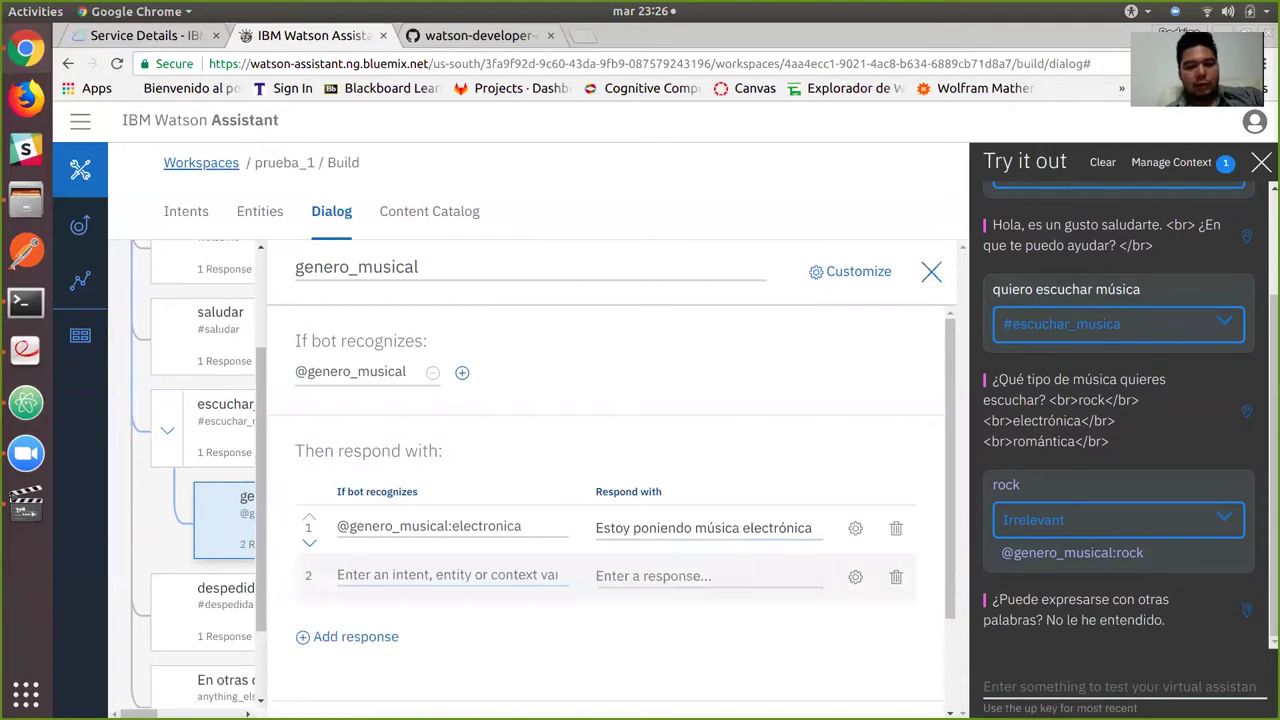
pyautogui.write('@')
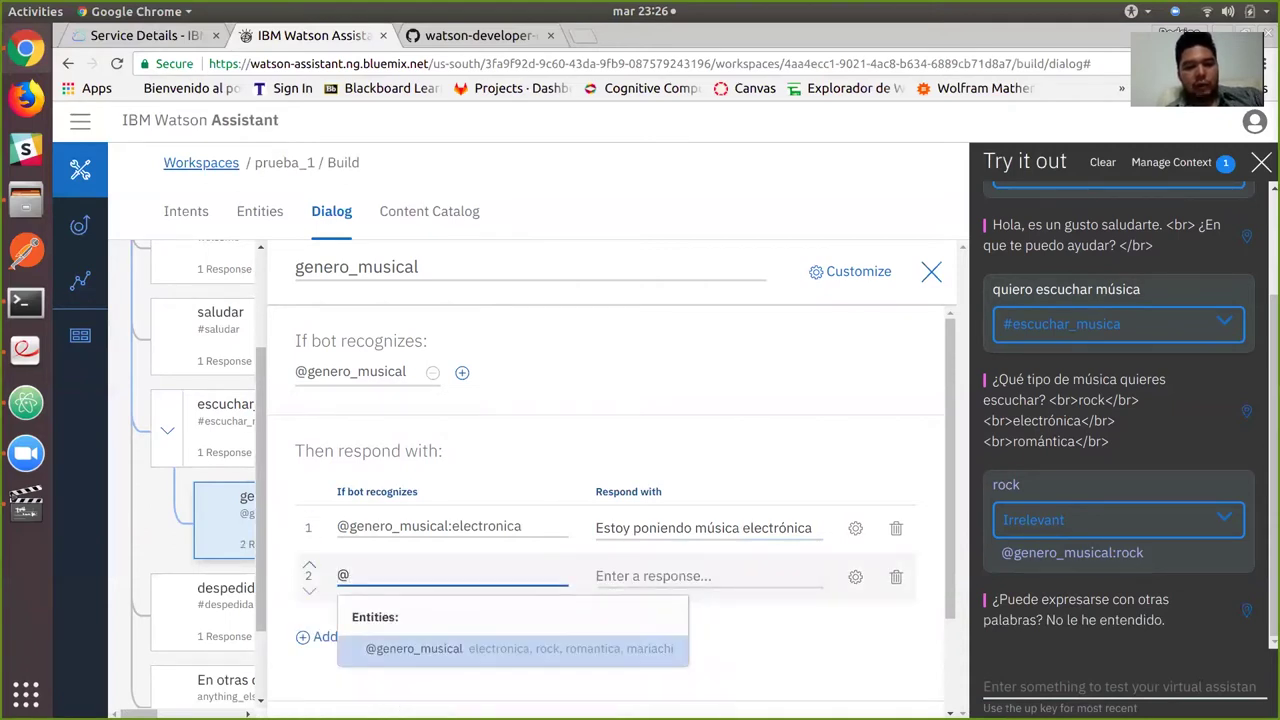
pyautogui.press('Return')
pyautogui.press('Down')
pyautogui.press('Return')
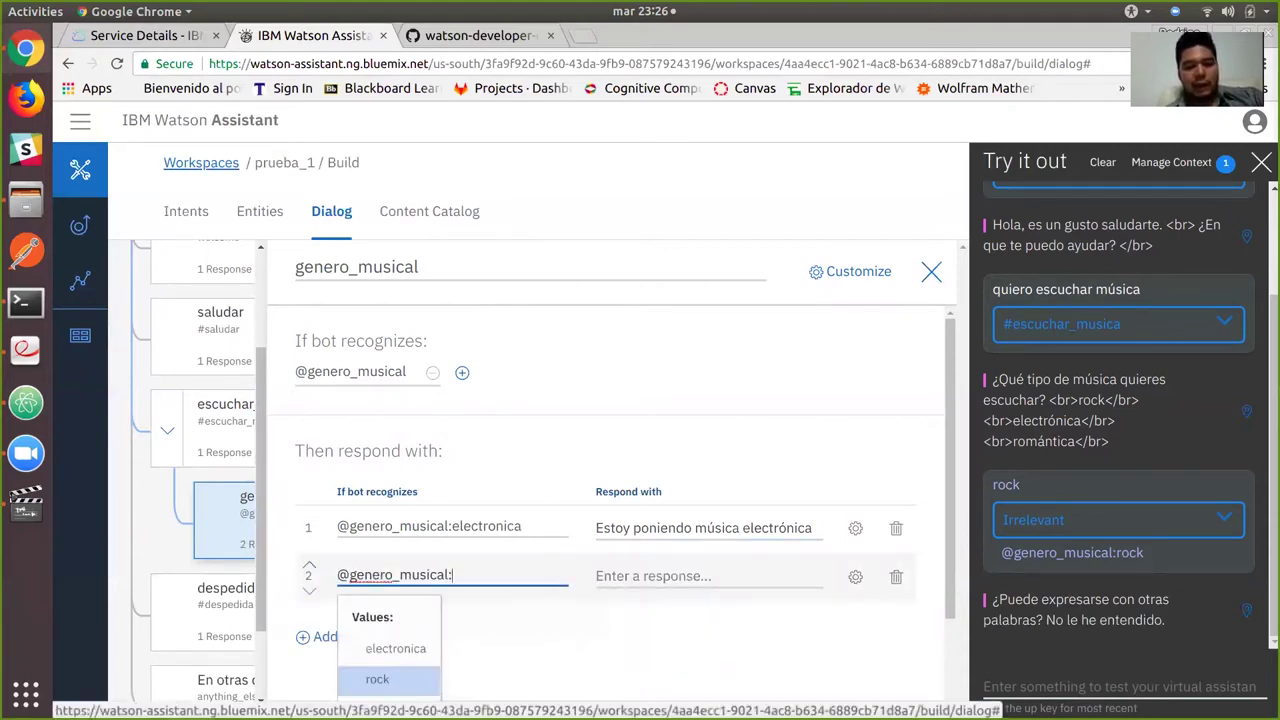
pyautogui.press('Down')
pyautogui.press('Return')
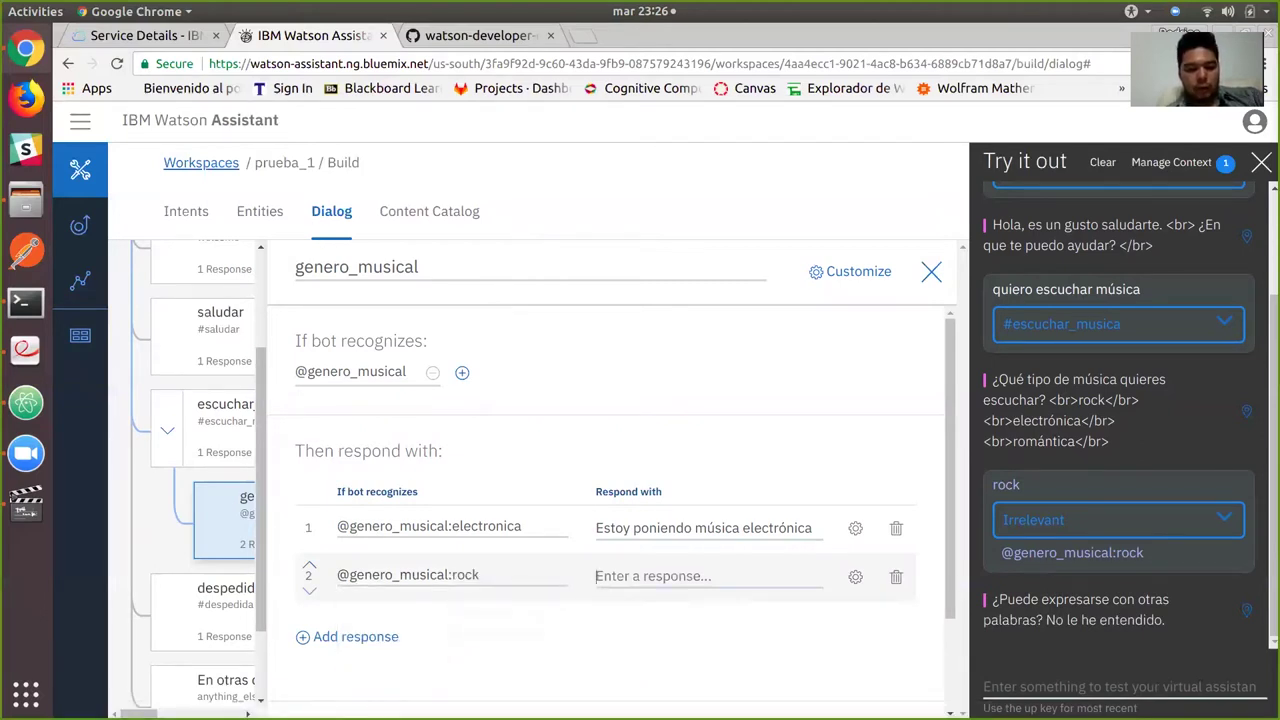
pyautogui.write('Voy a')
pyautogui.press('BackSpace')
pyautogui.press('BackSpace')
pyautogui.press('BackSpace')
pyautogui.write('i')
pyautogui.press('BackSpace')
pyautogui.write('y a poner')
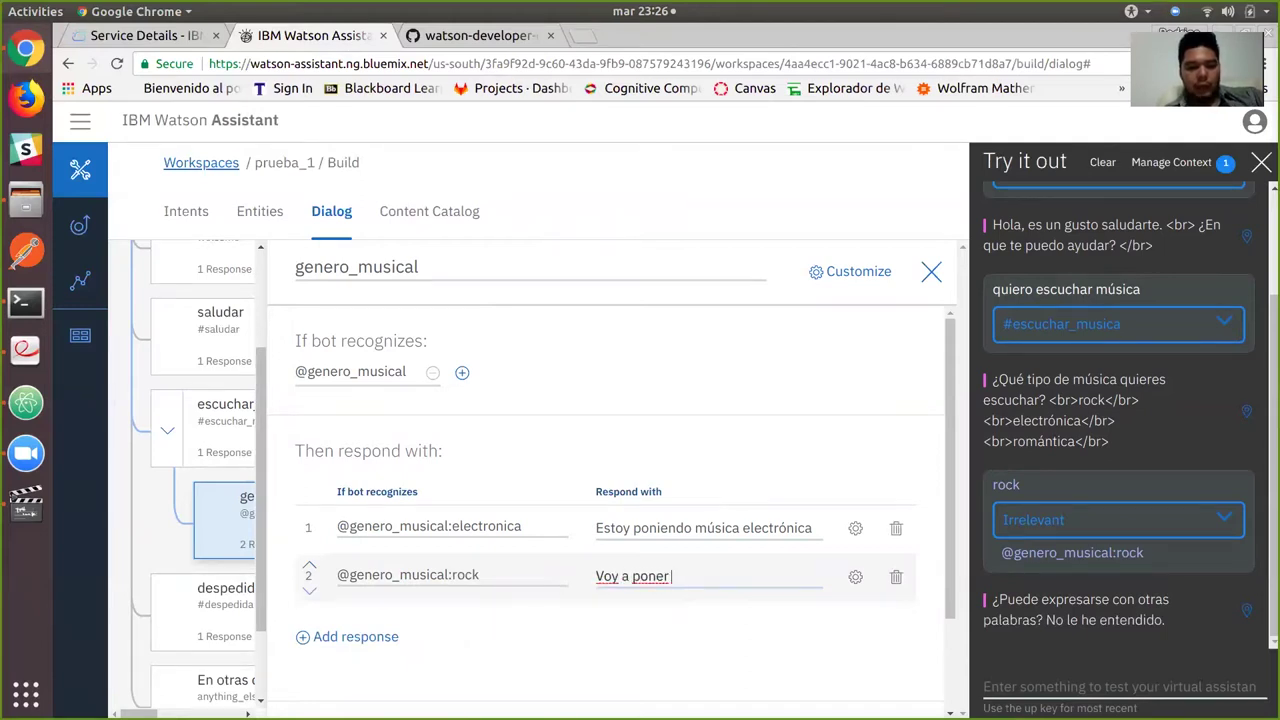
pyautogui.write(' algo')
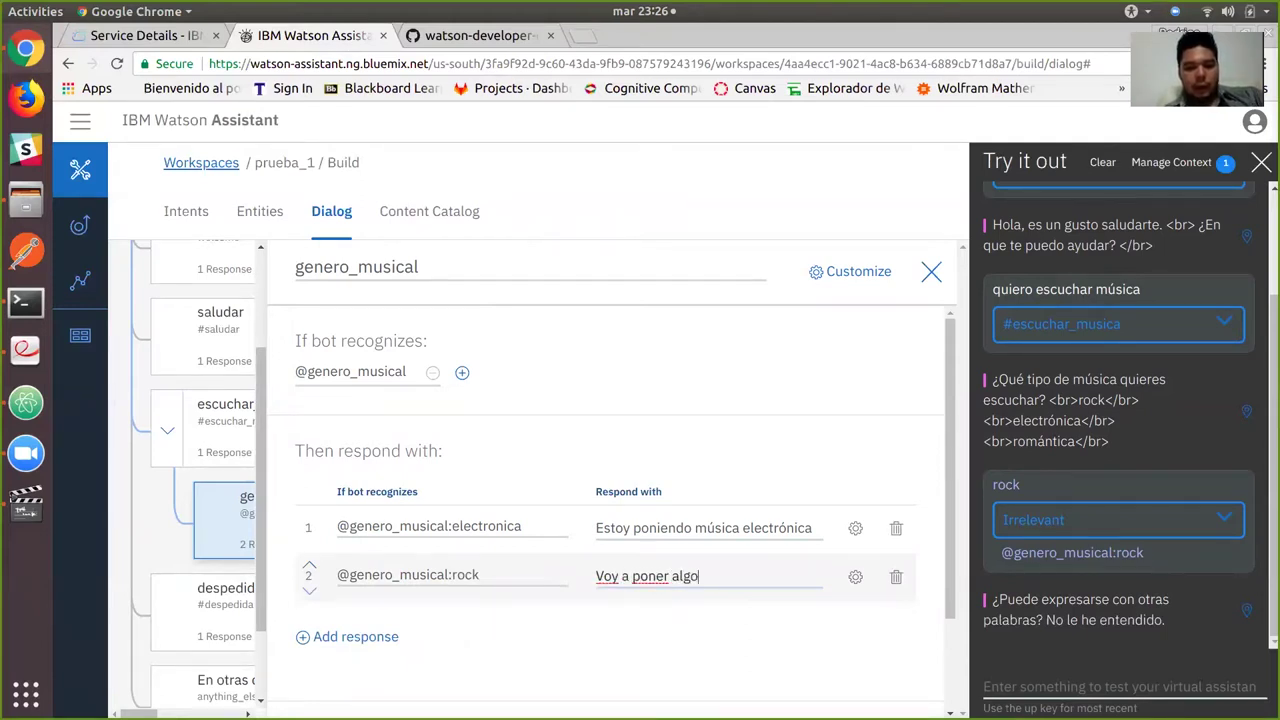
pyautogui.write(' de ROCK!')
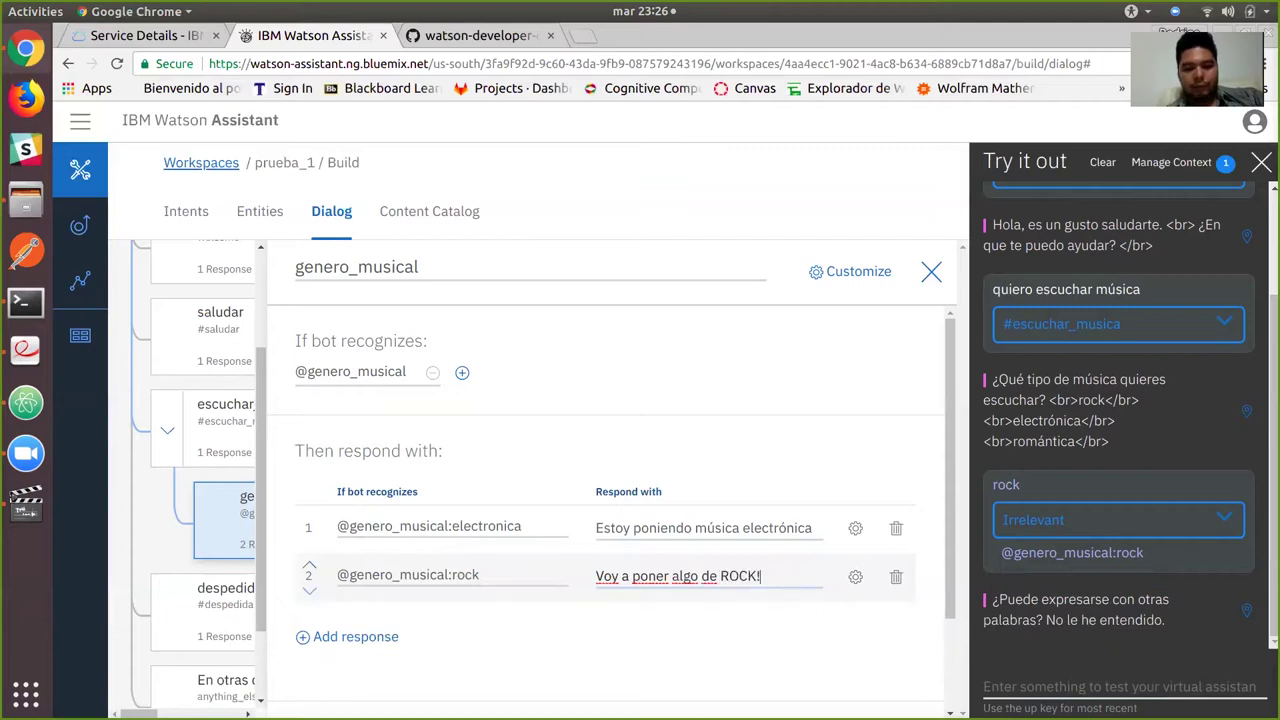
pyautogui.scroll(-2, 610, 500)
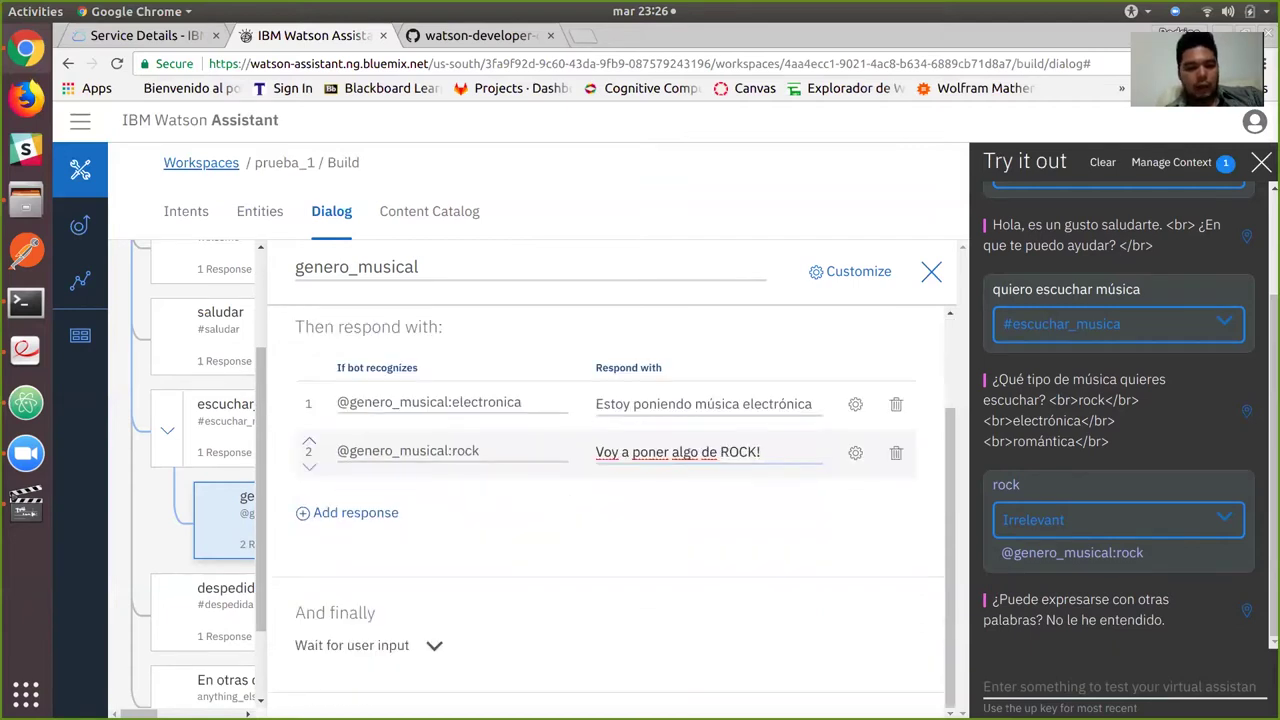
pyautogui.click(450, 499)
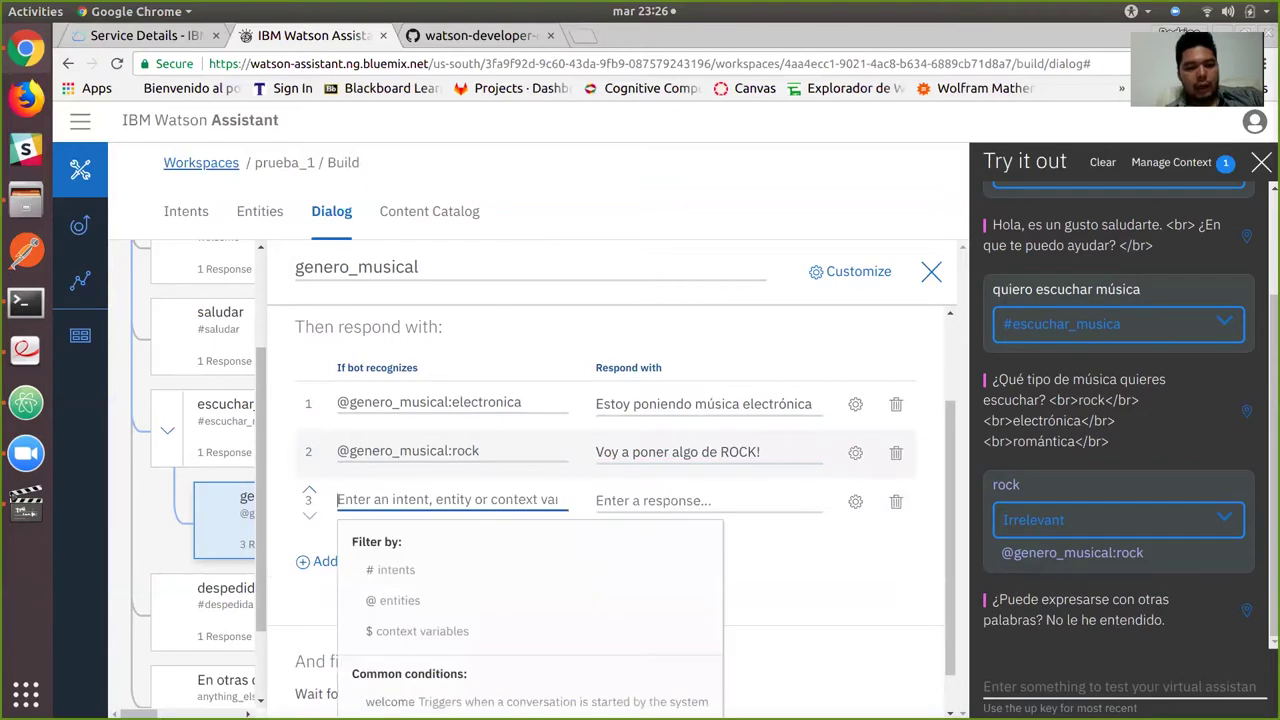
pyautogui.write('@')
pyautogui.click(414, 573)
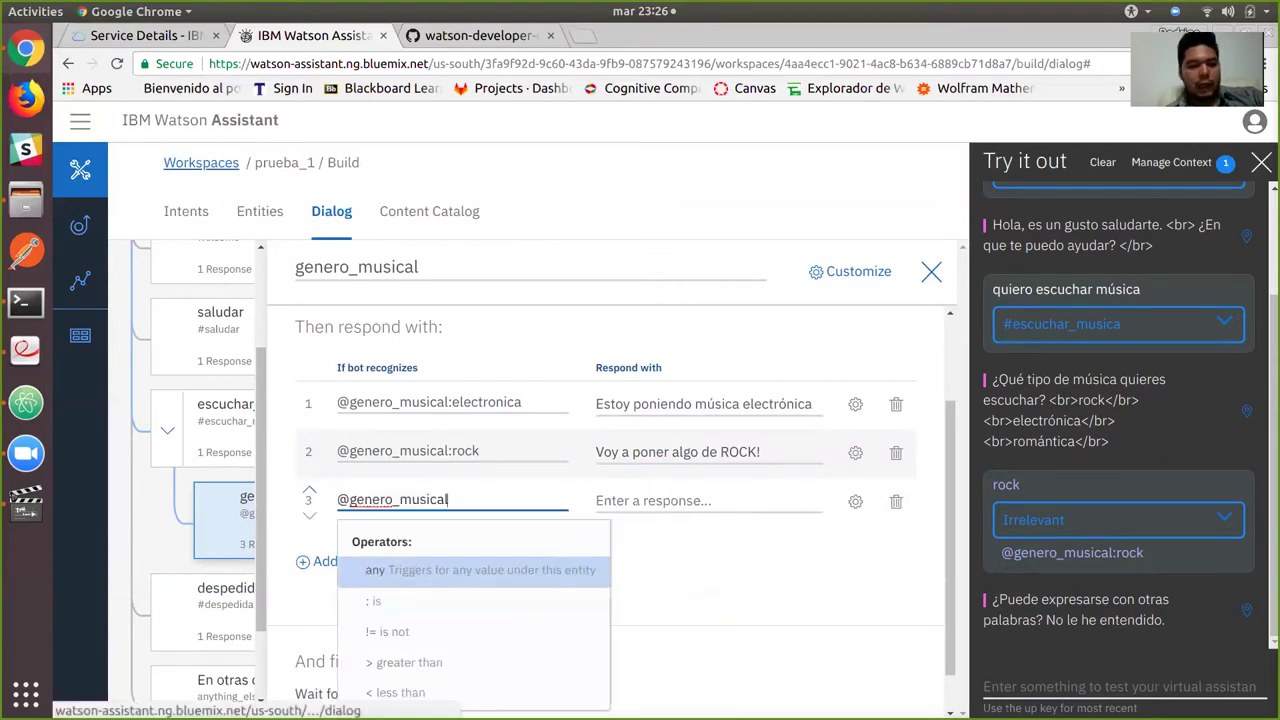
pyautogui.write(':')
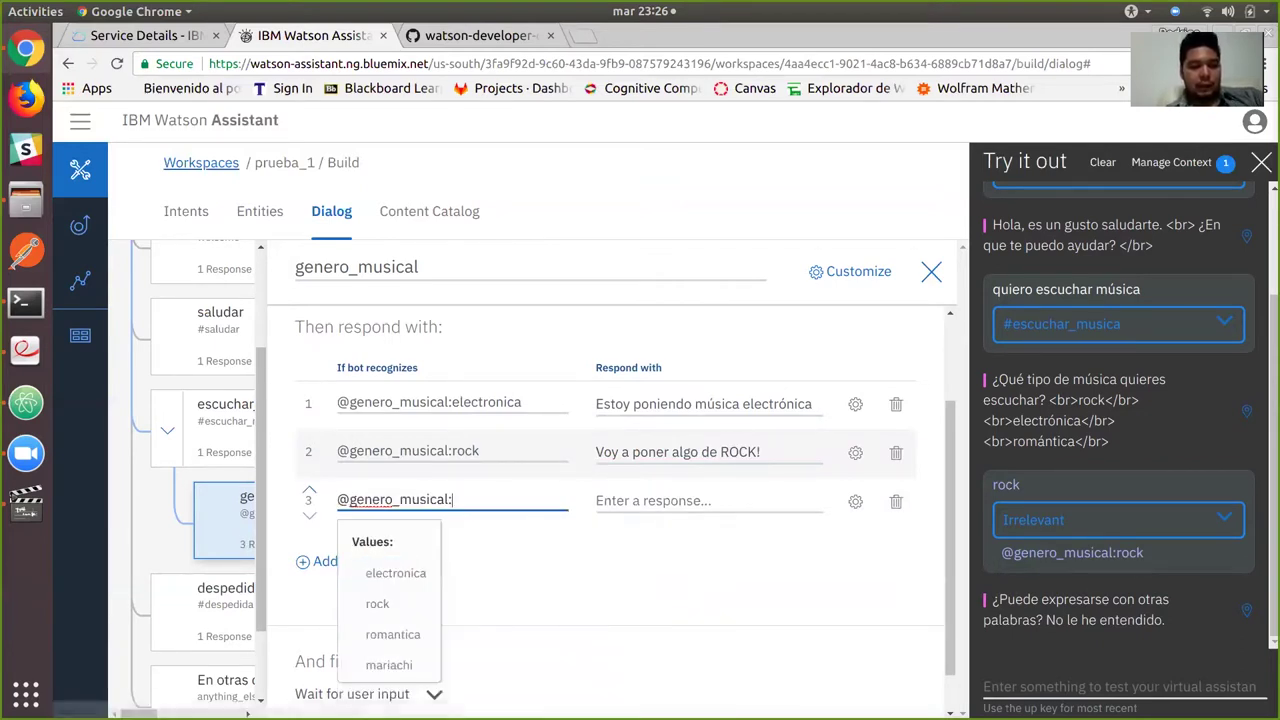
pyautogui.click(393, 634)
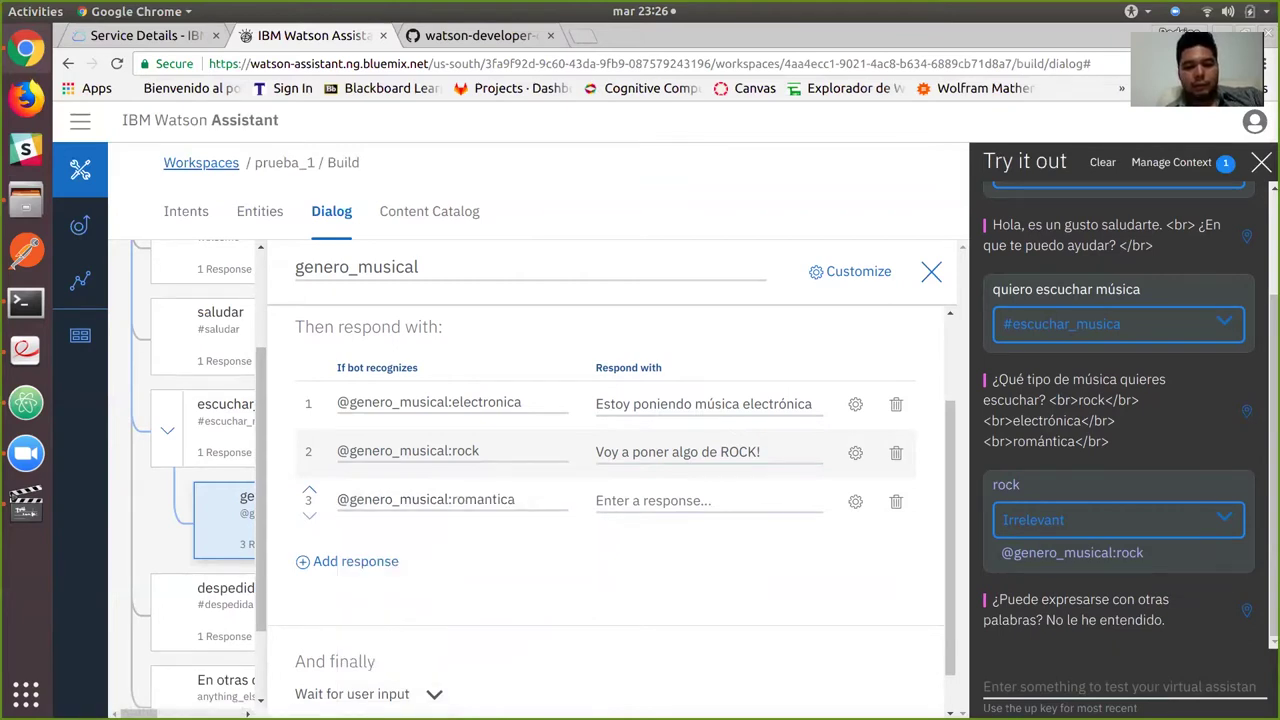
pyautogui.write('Es')
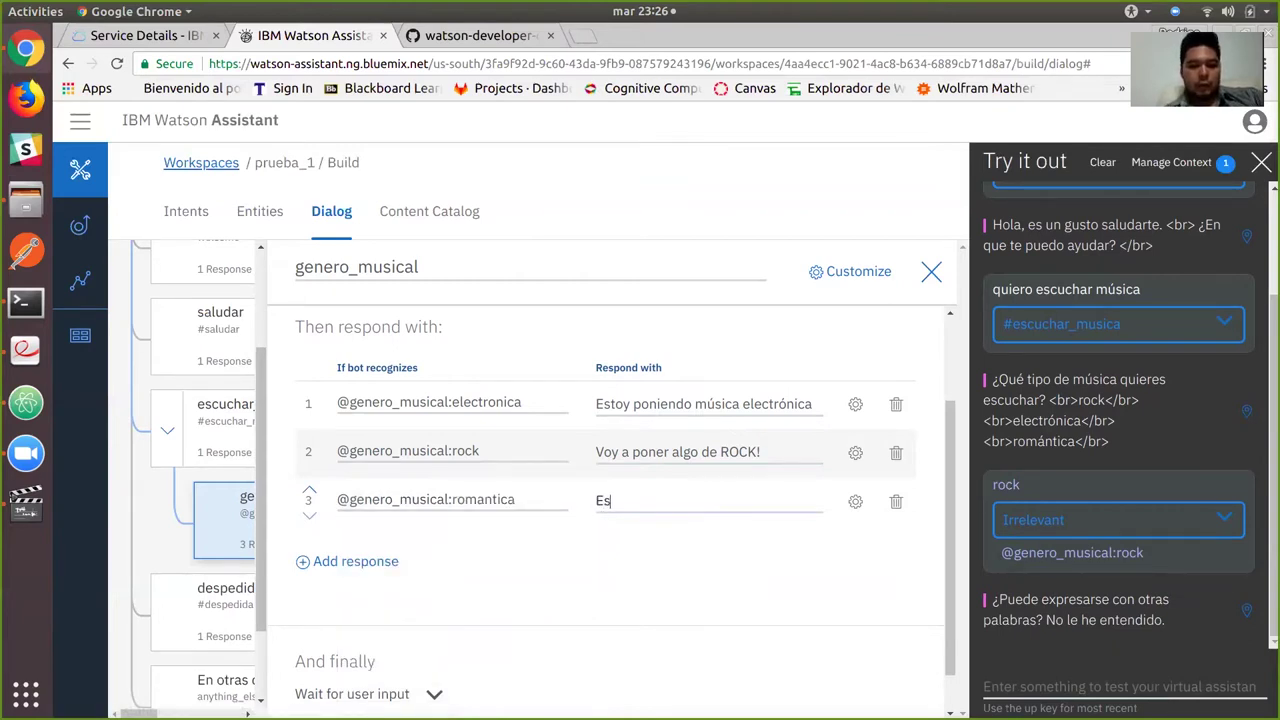
pyautogui.write('cuchando mús')
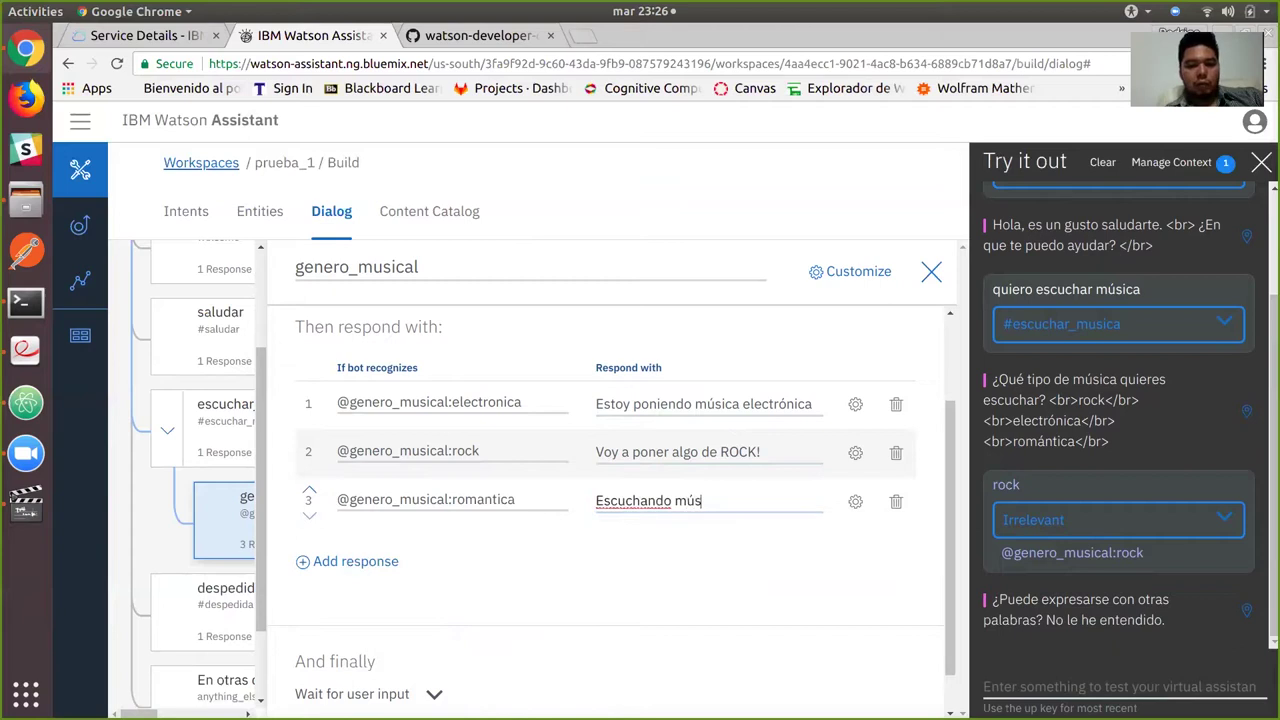
pyautogui.write('ica romántica')
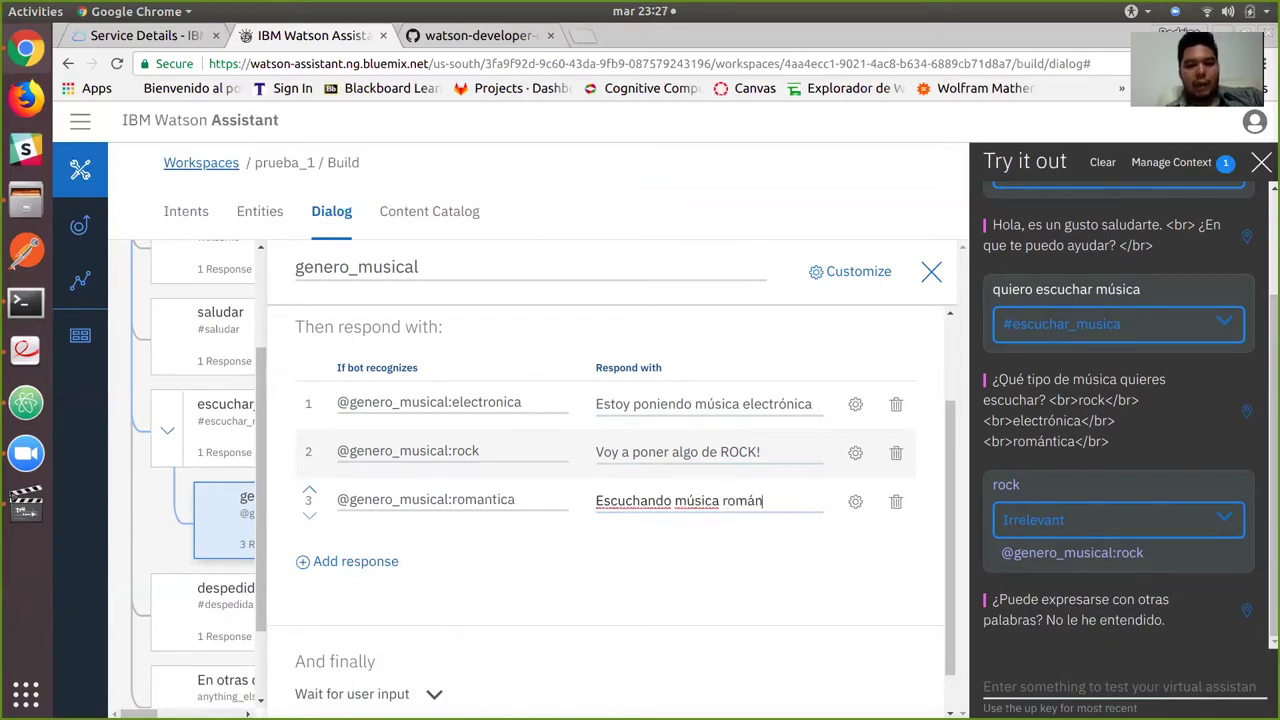
# Add a fourth unconditioned response 'Mariachi Loco!' and close the node editor.
pyautogui.click(355, 561)
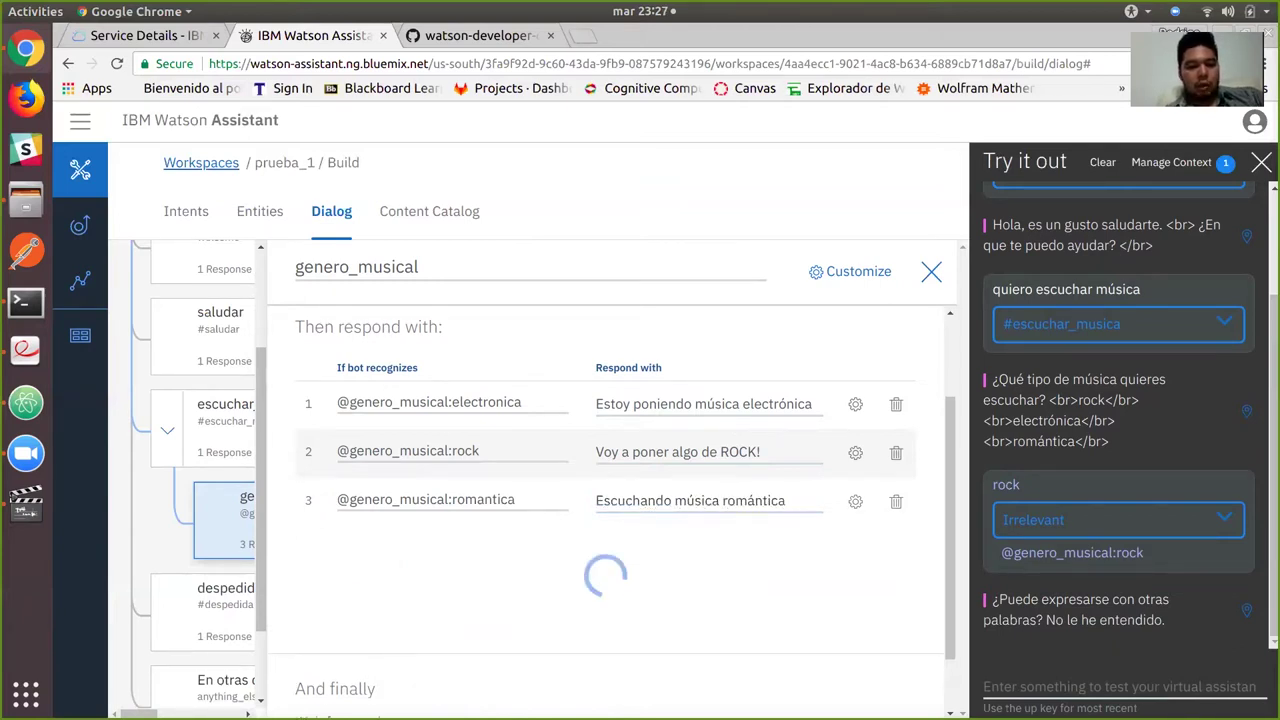
pyautogui.click(447, 548)
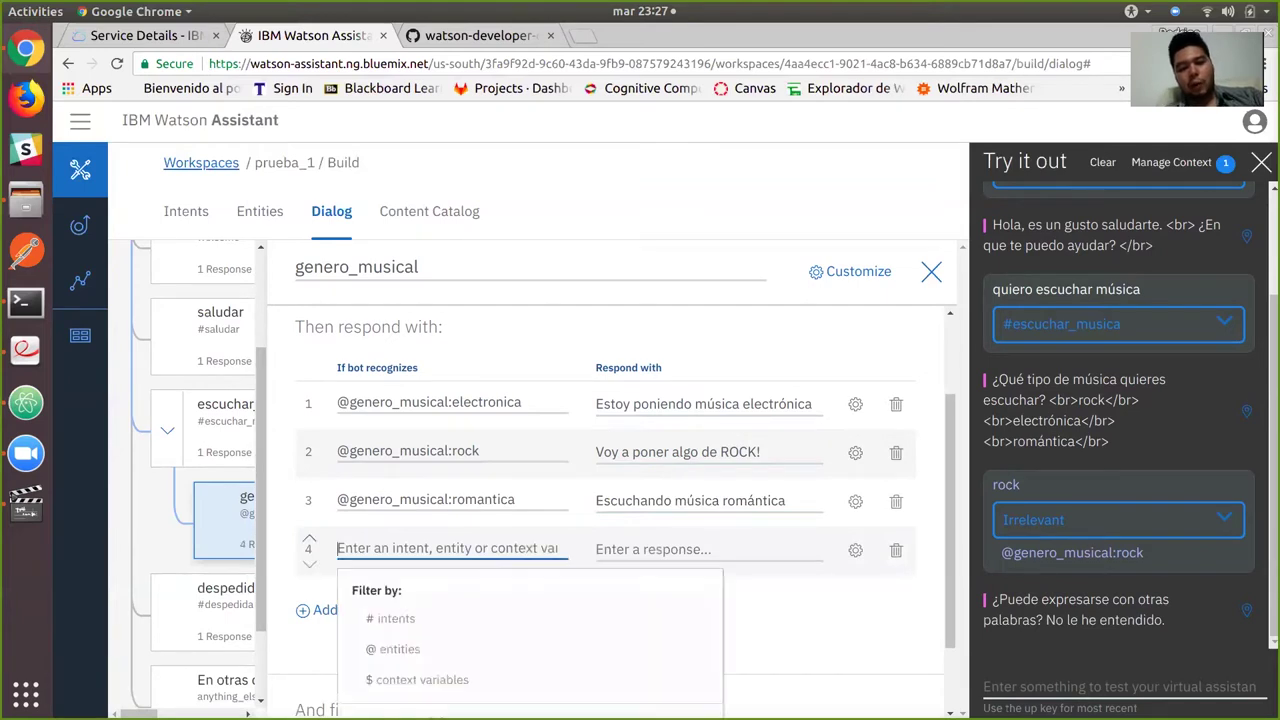
pyautogui.click(653, 549)
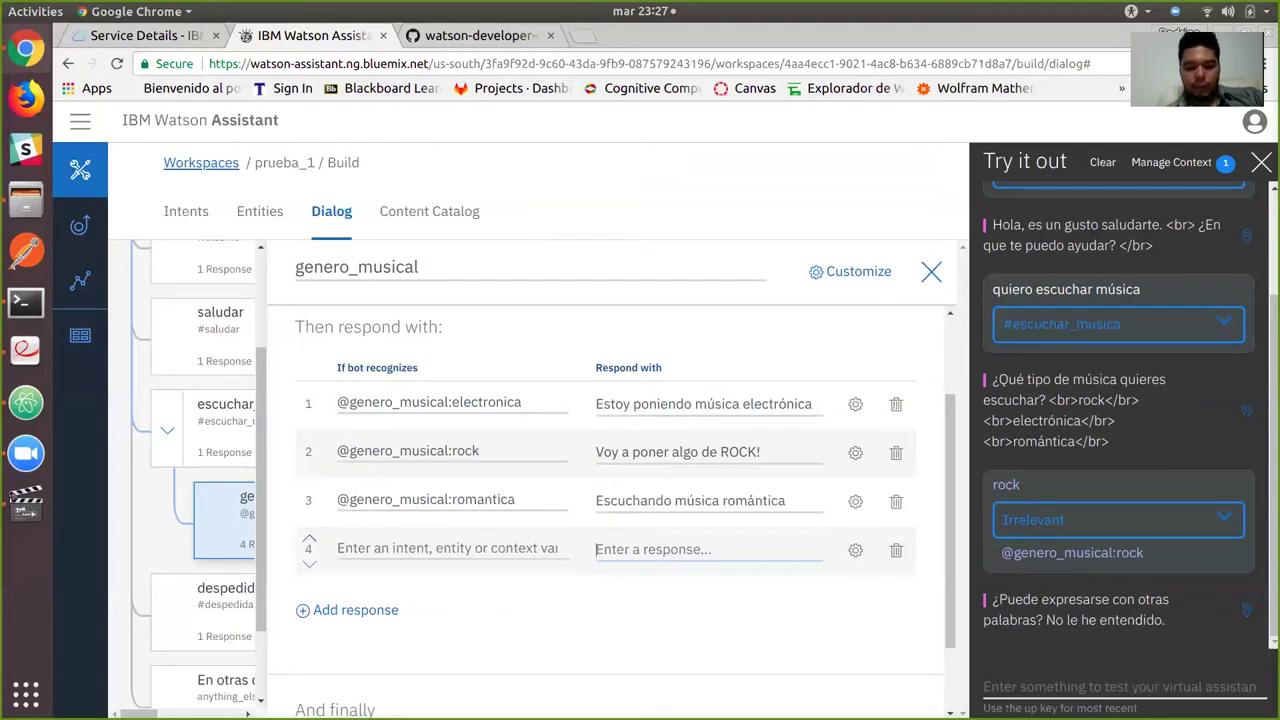
pyautogui.write('Mariach')
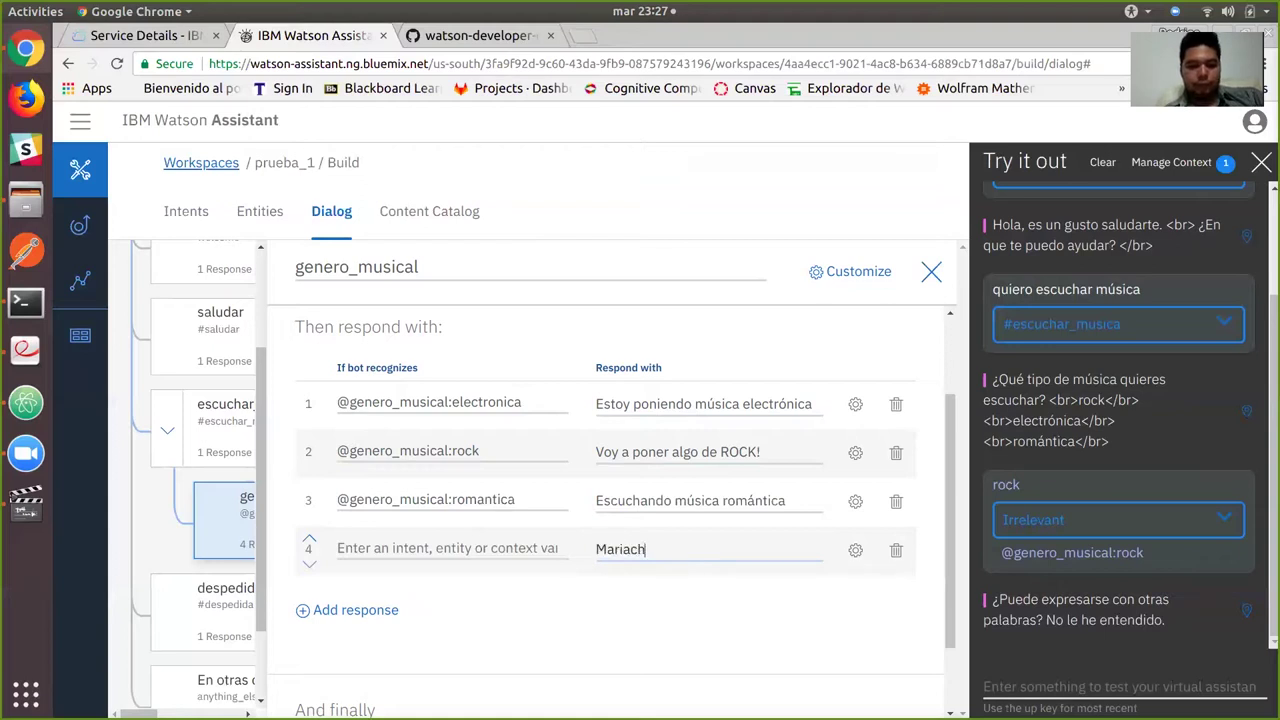
pyautogui.write('i Loco!')
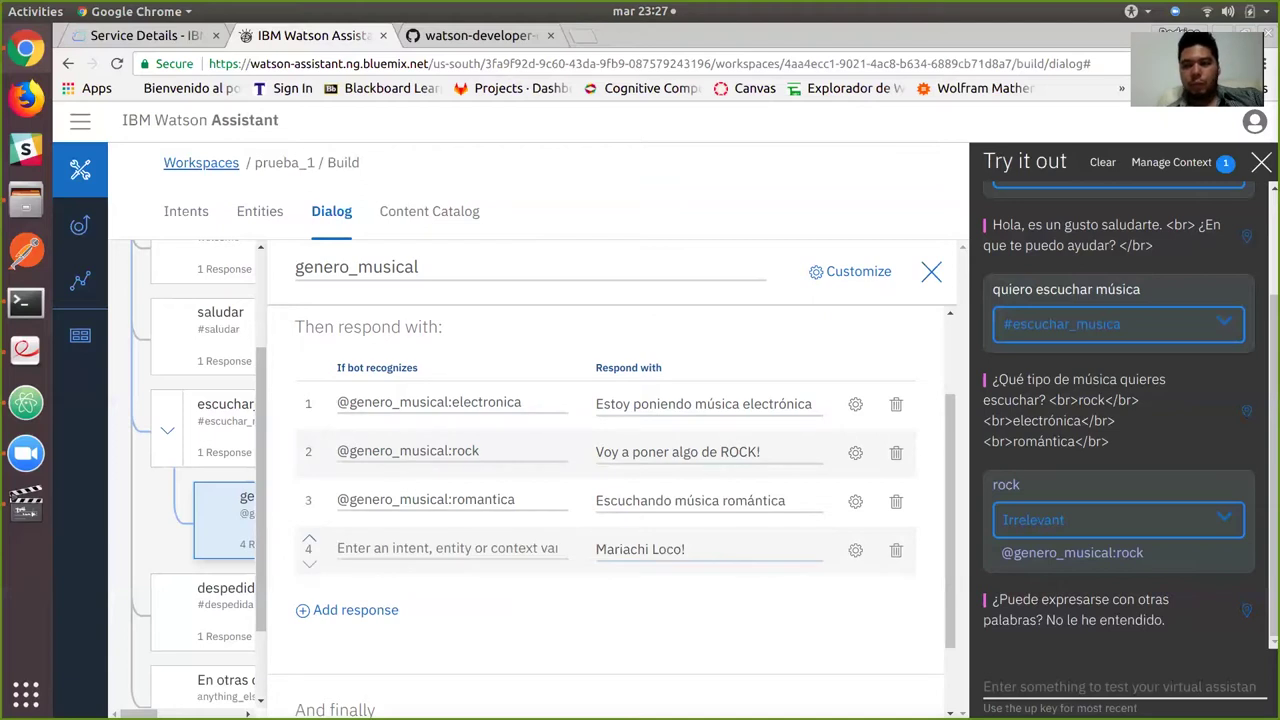
pyautogui.scroll(-3, 610, 500)
pyautogui.scroll(4, 610, 500)
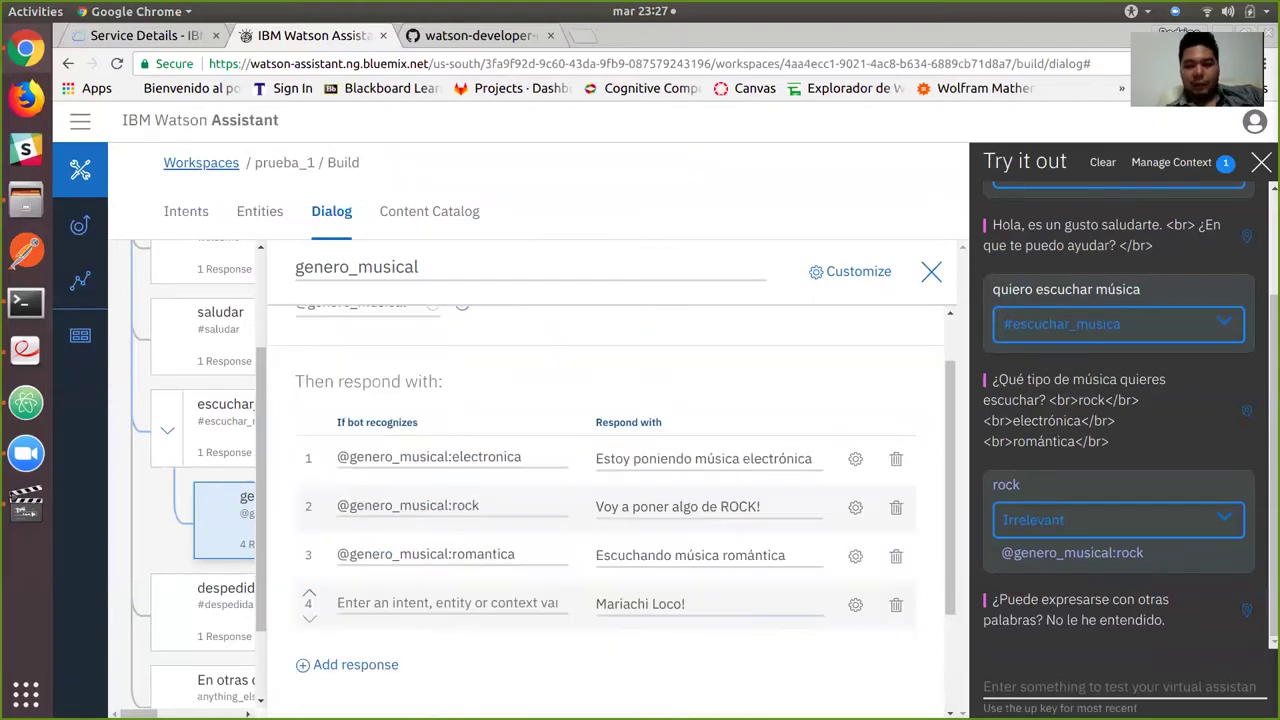
pyautogui.press('Escape')
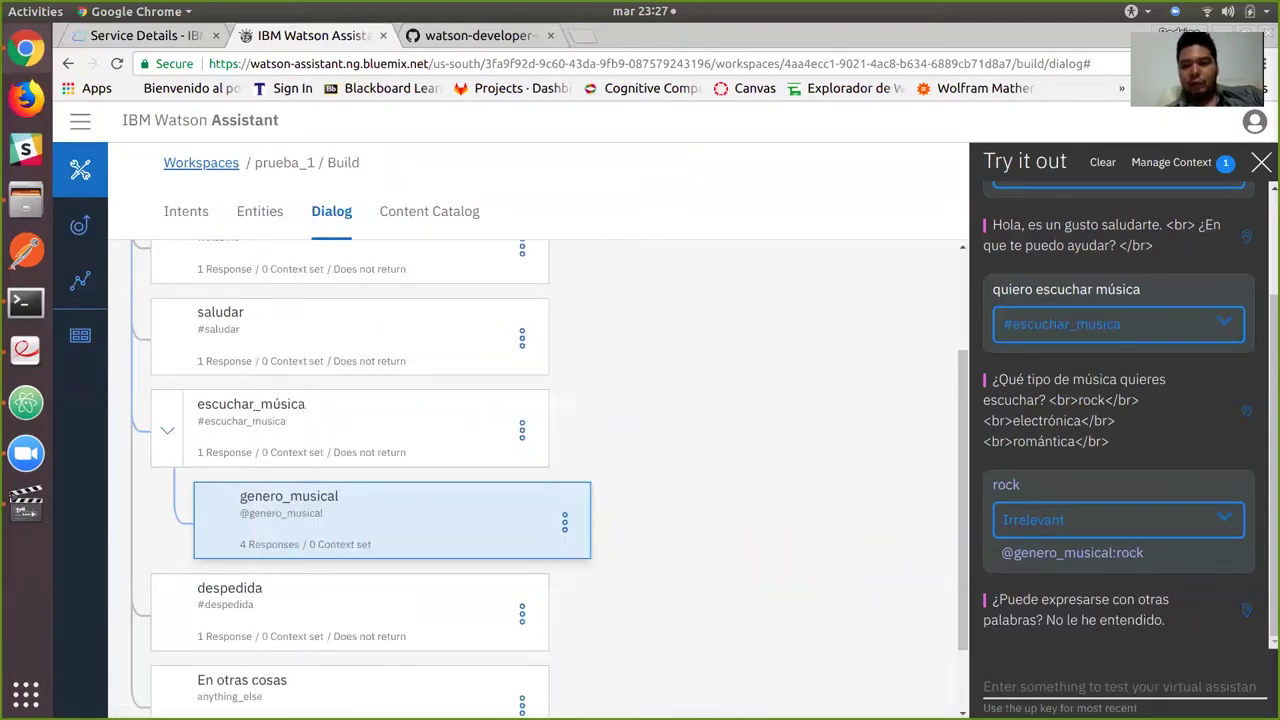
# Restart the test conversation and send 'quiero escuchar música'.
pyautogui.click(1102, 162)
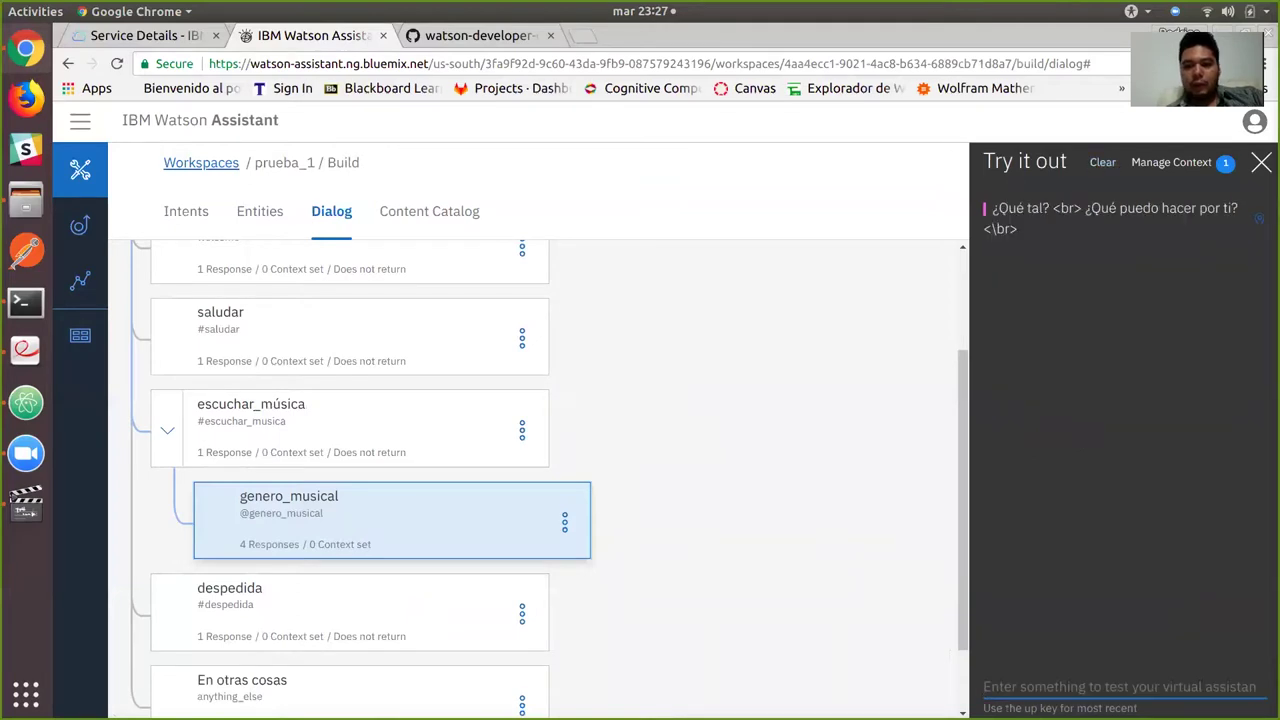
pyautogui.write('quie')
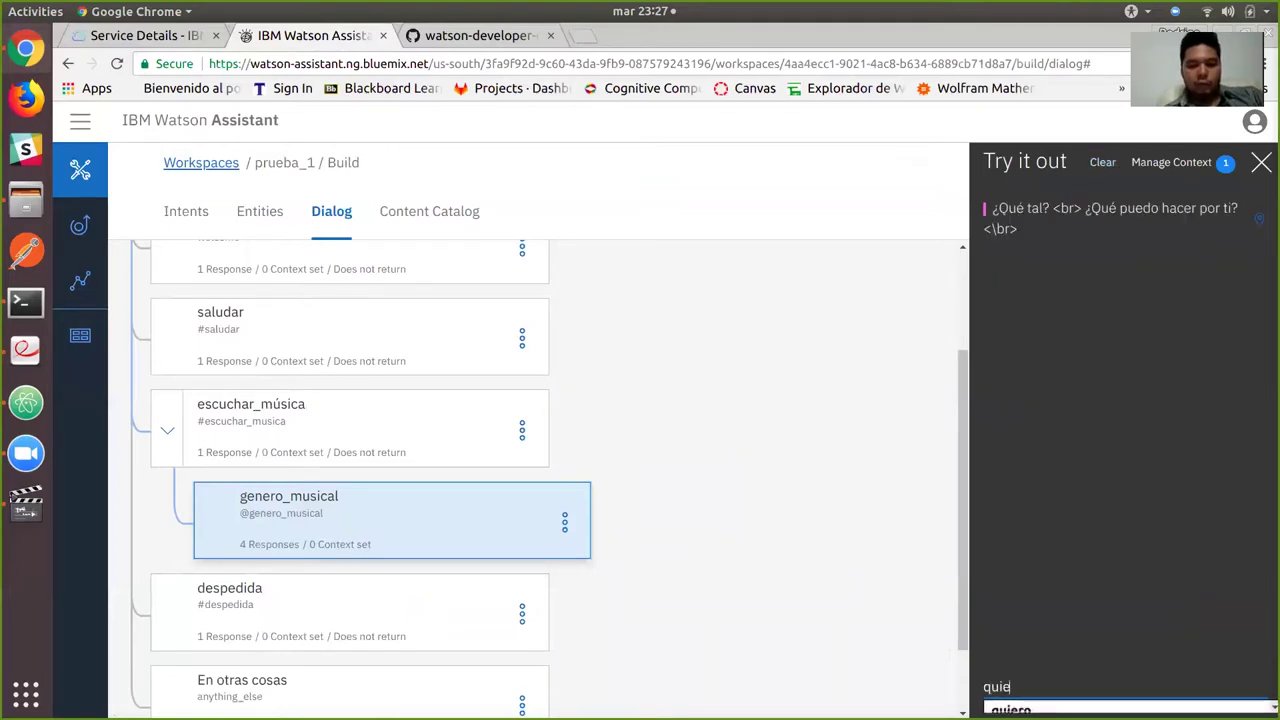
pyautogui.write('ro escuchar música')
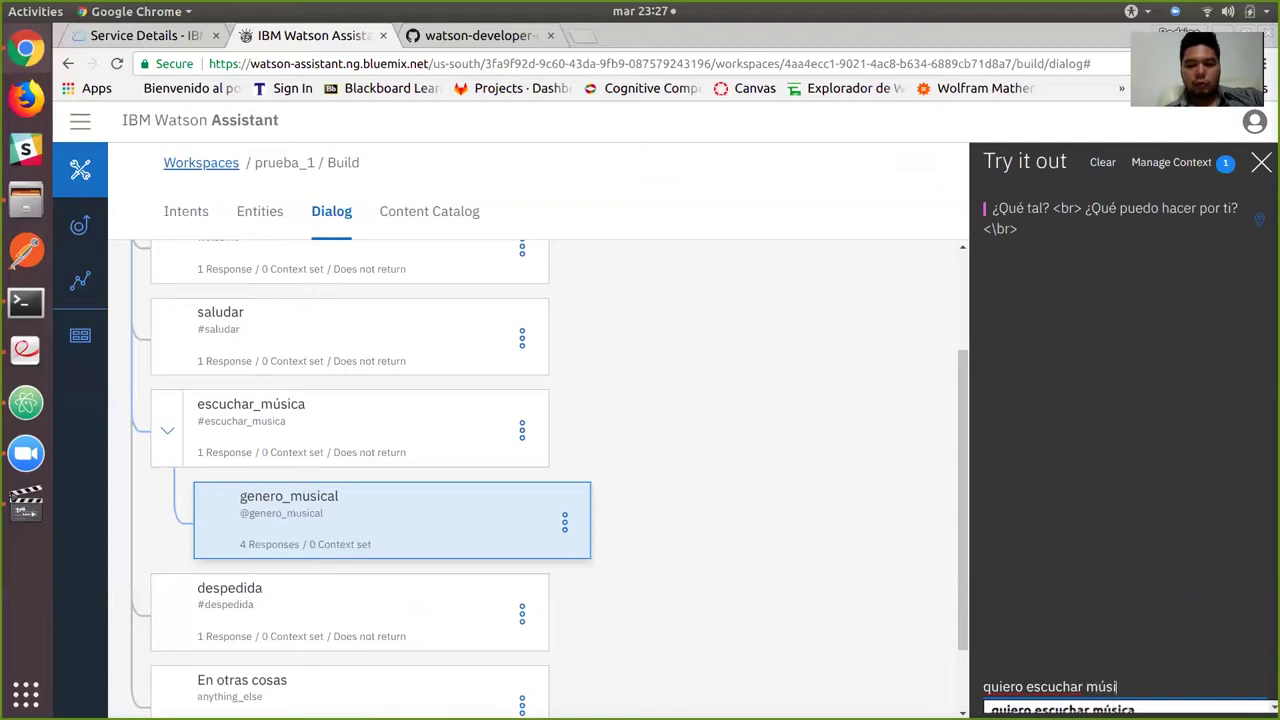
pyautogui.press('Return')
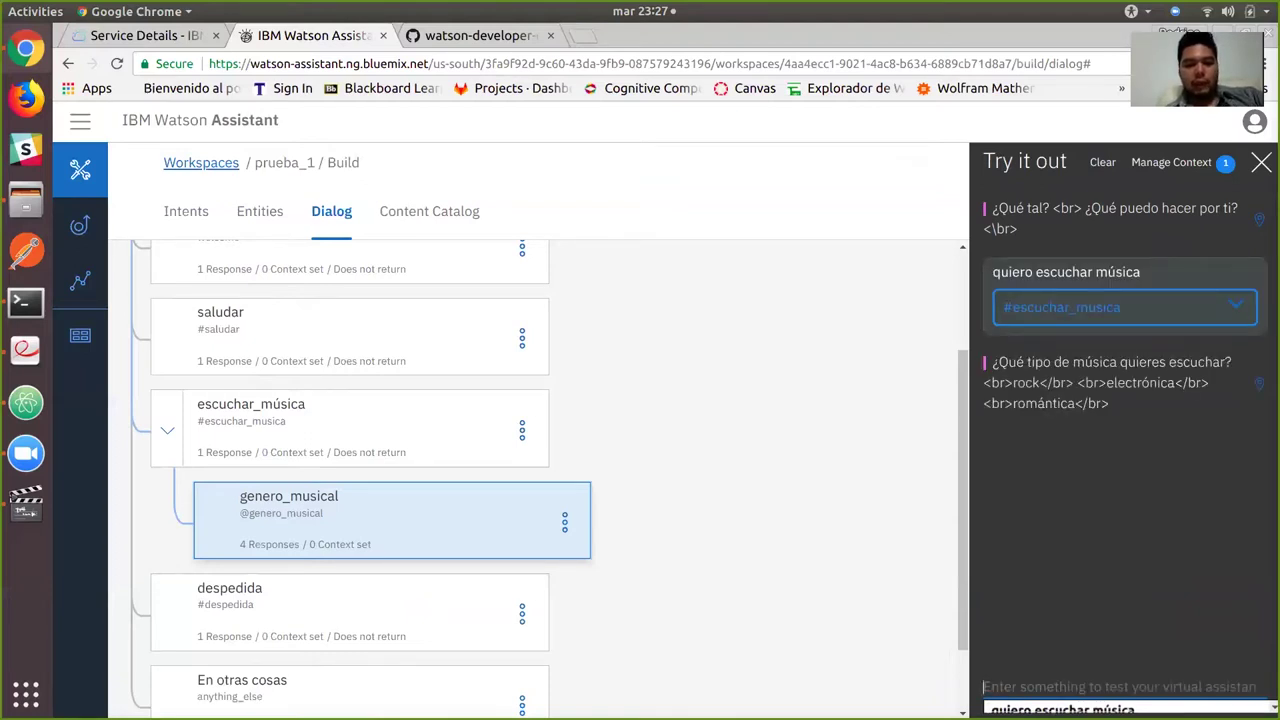
# Answer 'rock' to get 'Voy a poner algo de ROCK!', then open the genero_musical node.
pyautogui.click(250, 420)
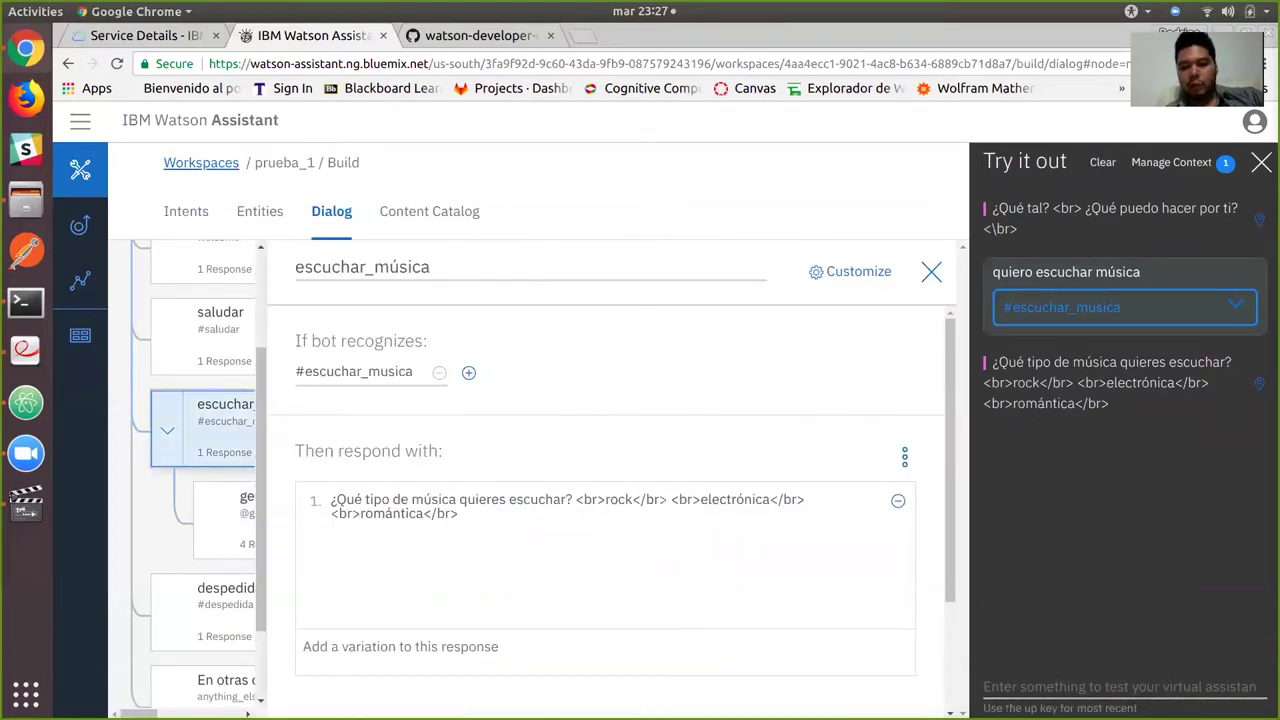
pyautogui.write('rock')
pyautogui.press('Return')
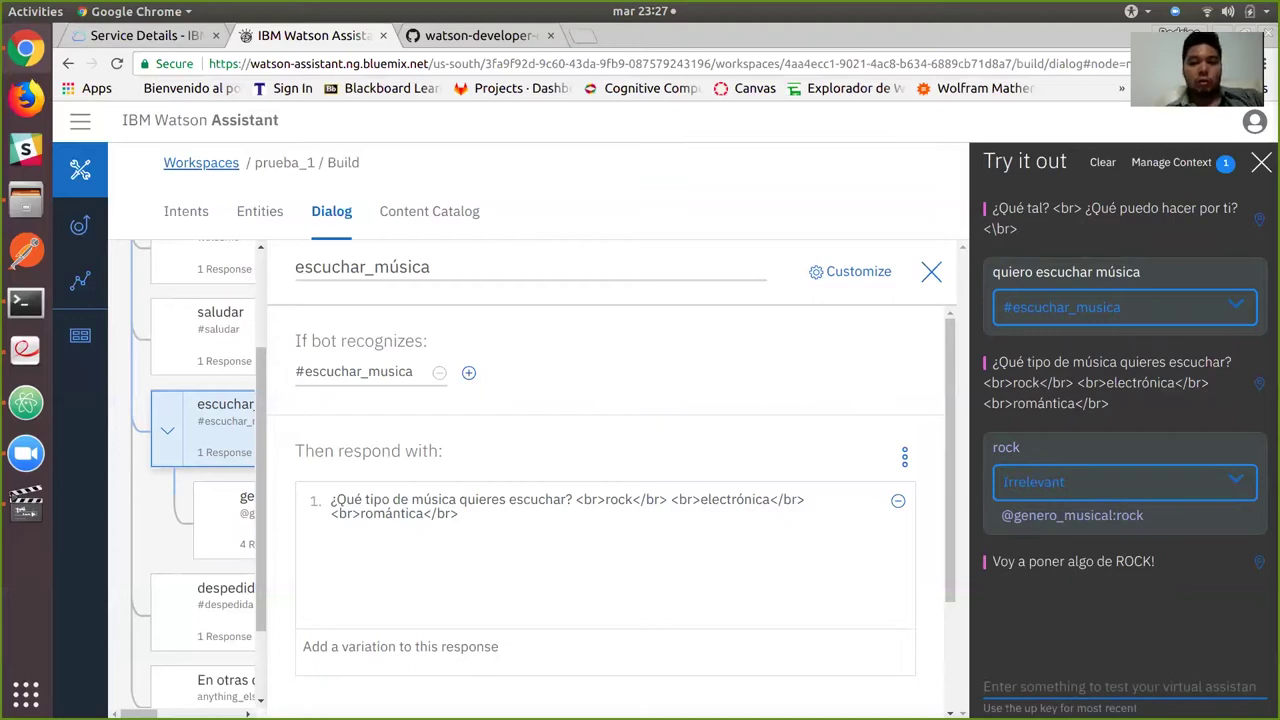
pyautogui.press('Escape')
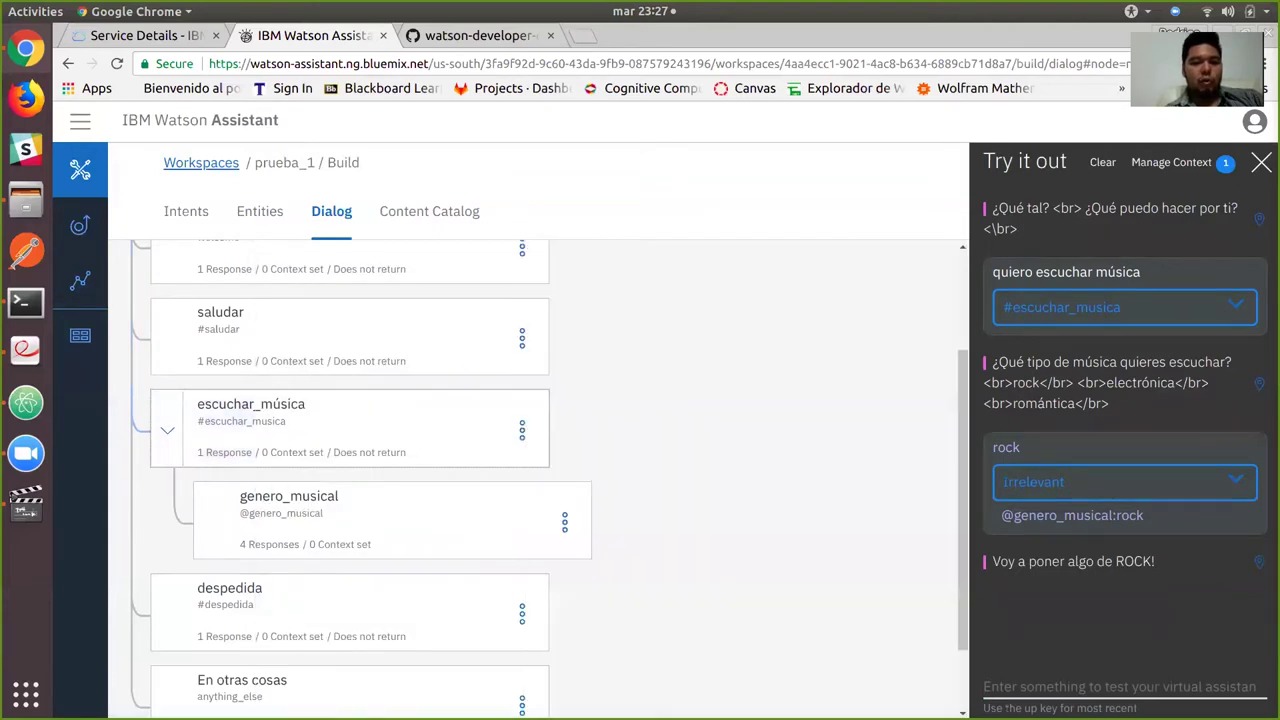
pyautogui.click(288, 510)
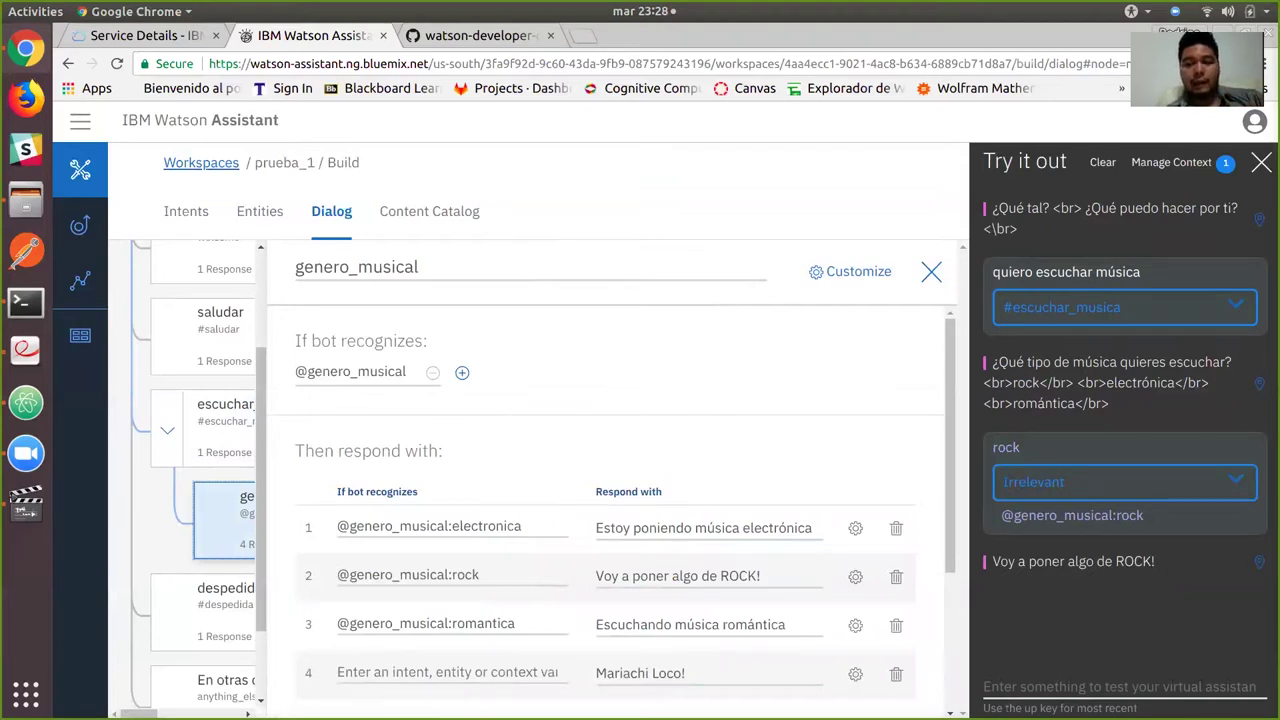
pyautogui.scroll(-1, 610, 500)
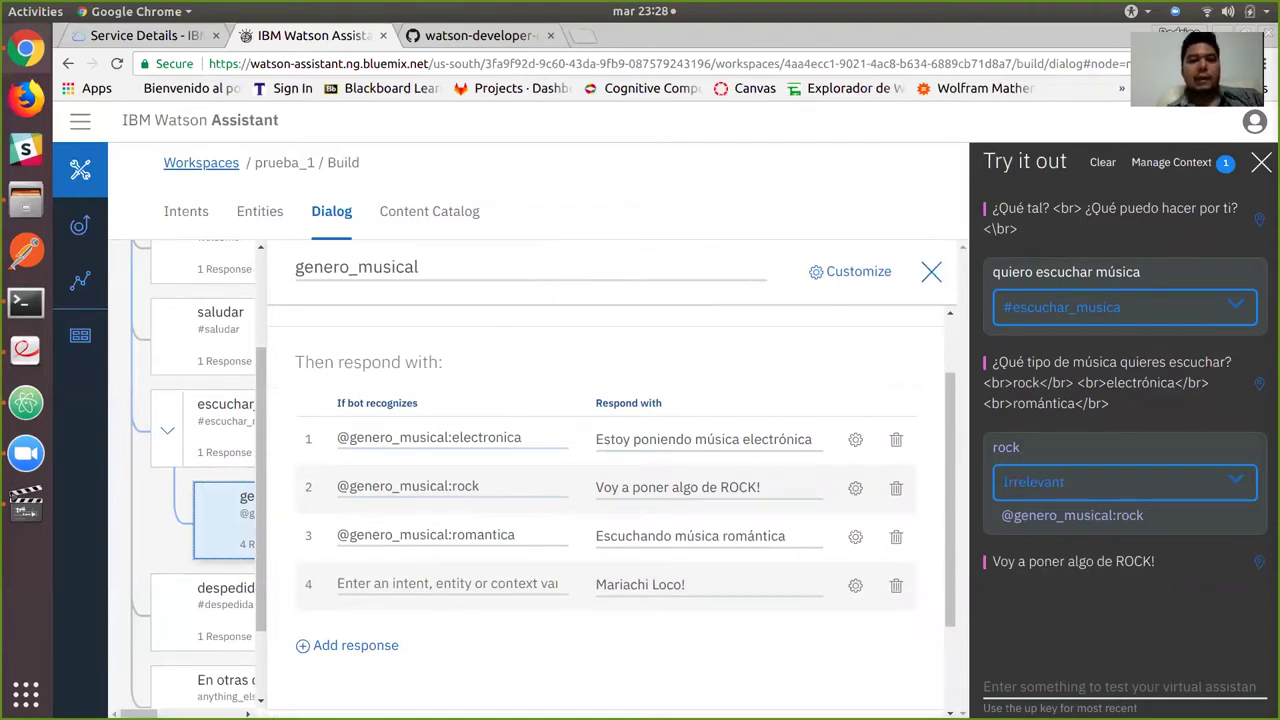
pyautogui.click(478, 486)
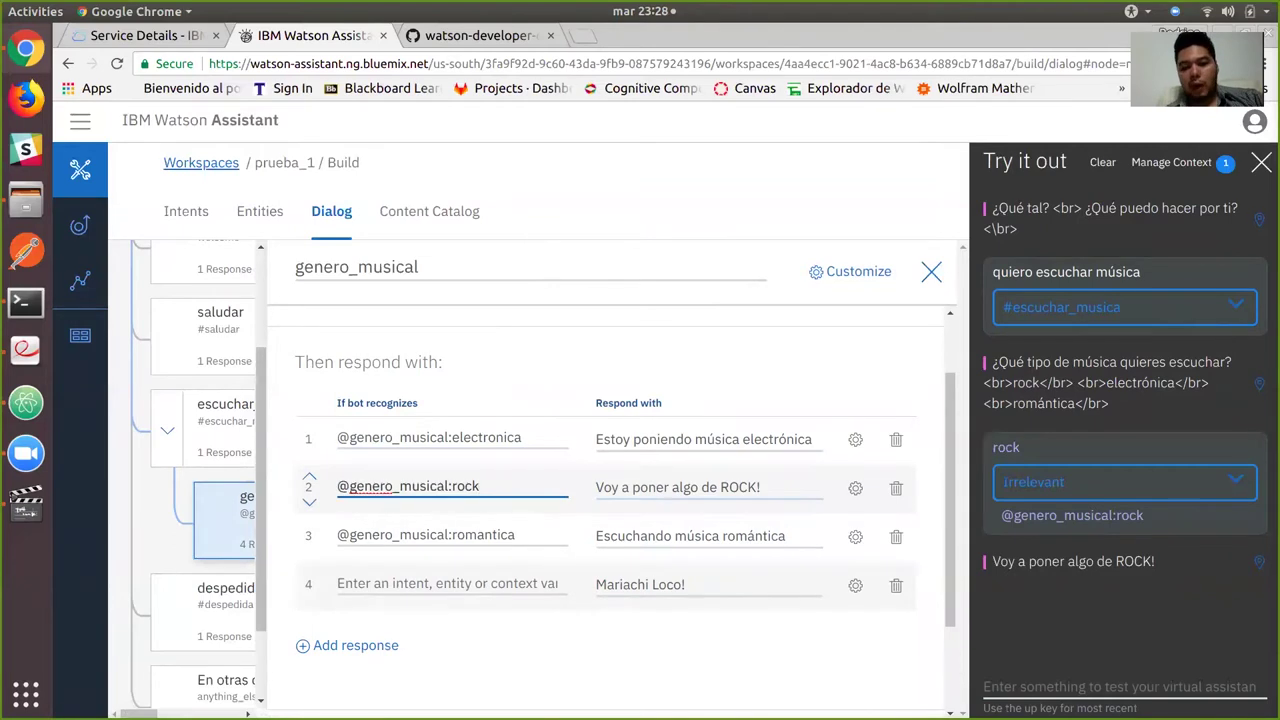
pyautogui.click(930, 271)
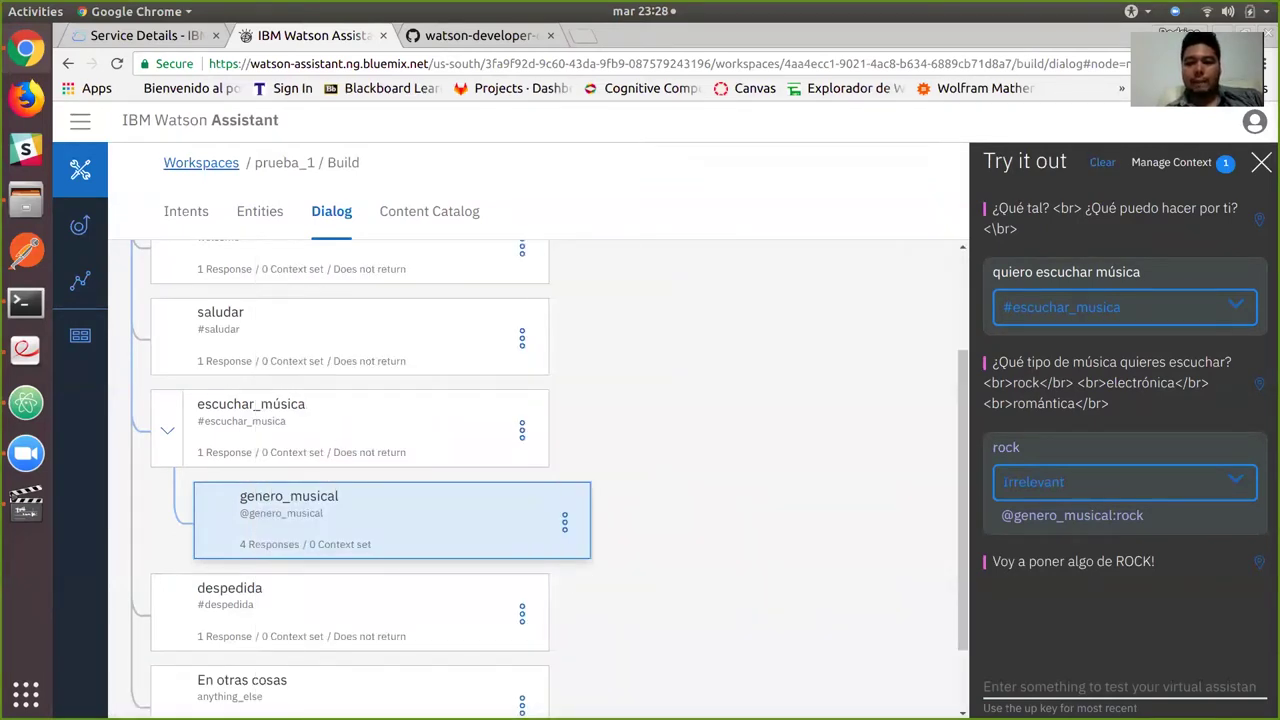
# Test 'quiero escuchar música' then 'hip-hop', and open the En otras cosas node.
pyautogui.click(1110, 687)
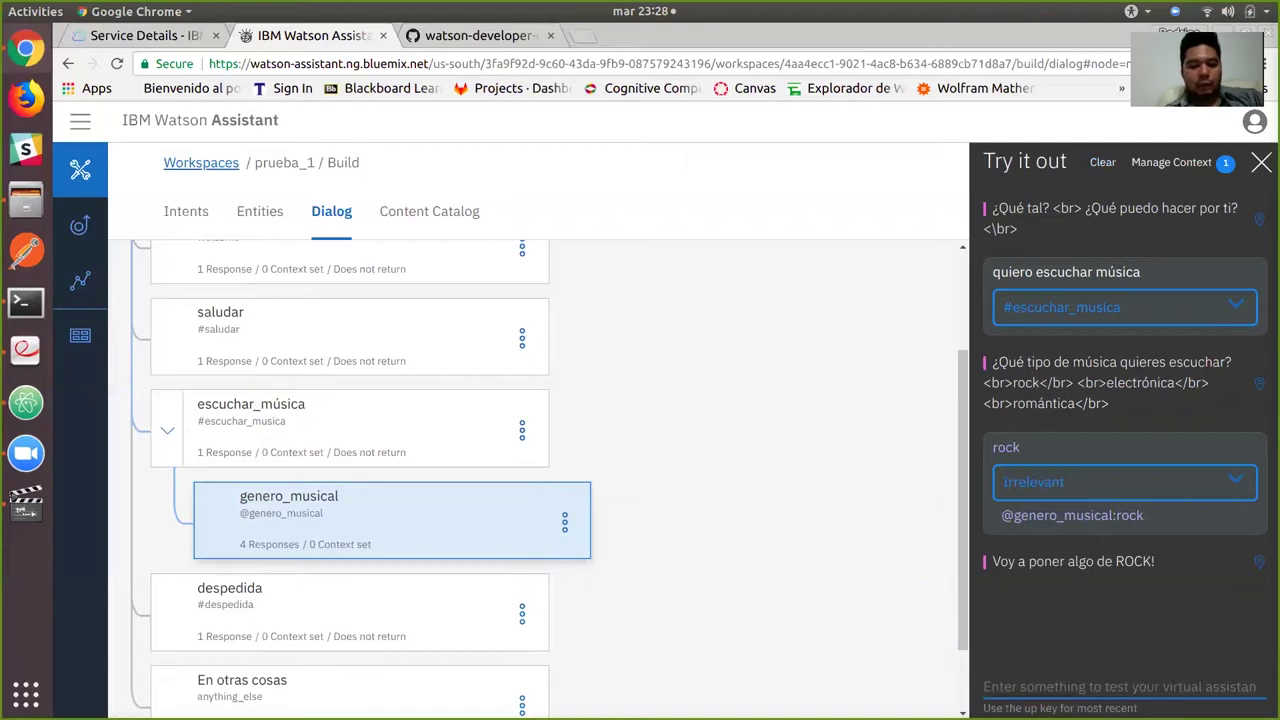
pyautogui.write('quiero escuchar música')
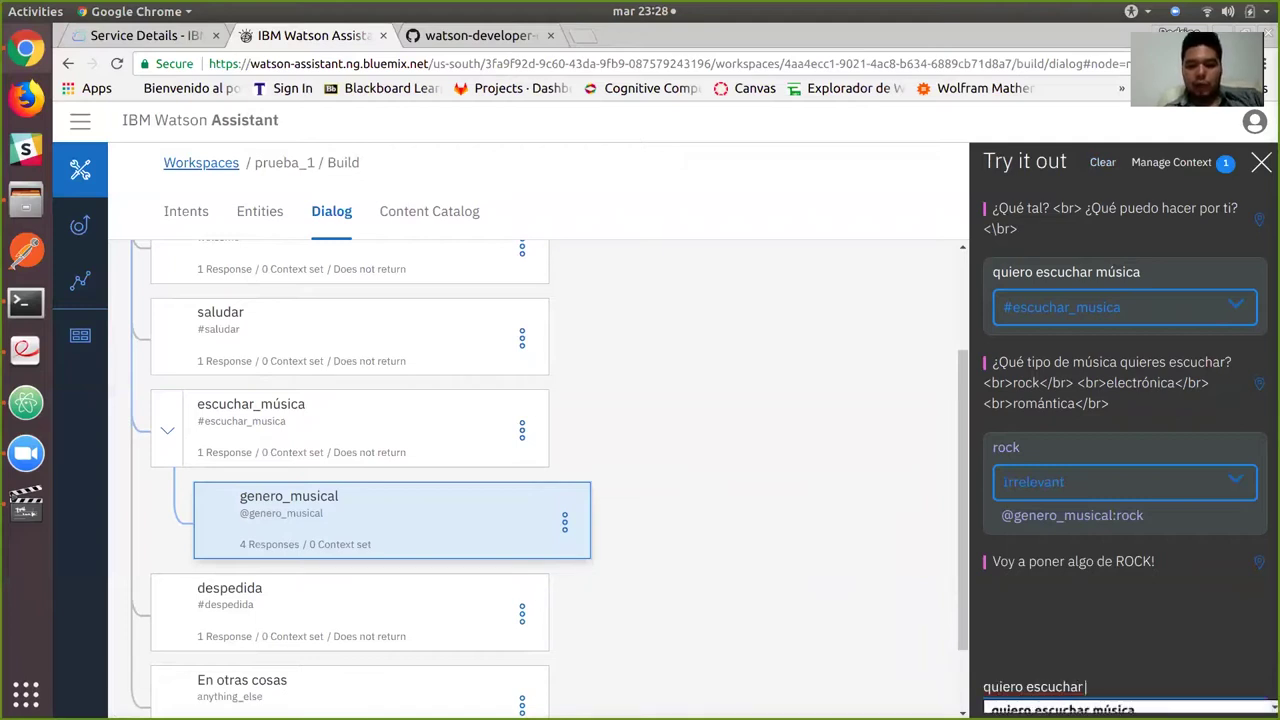
pyautogui.press('Return')
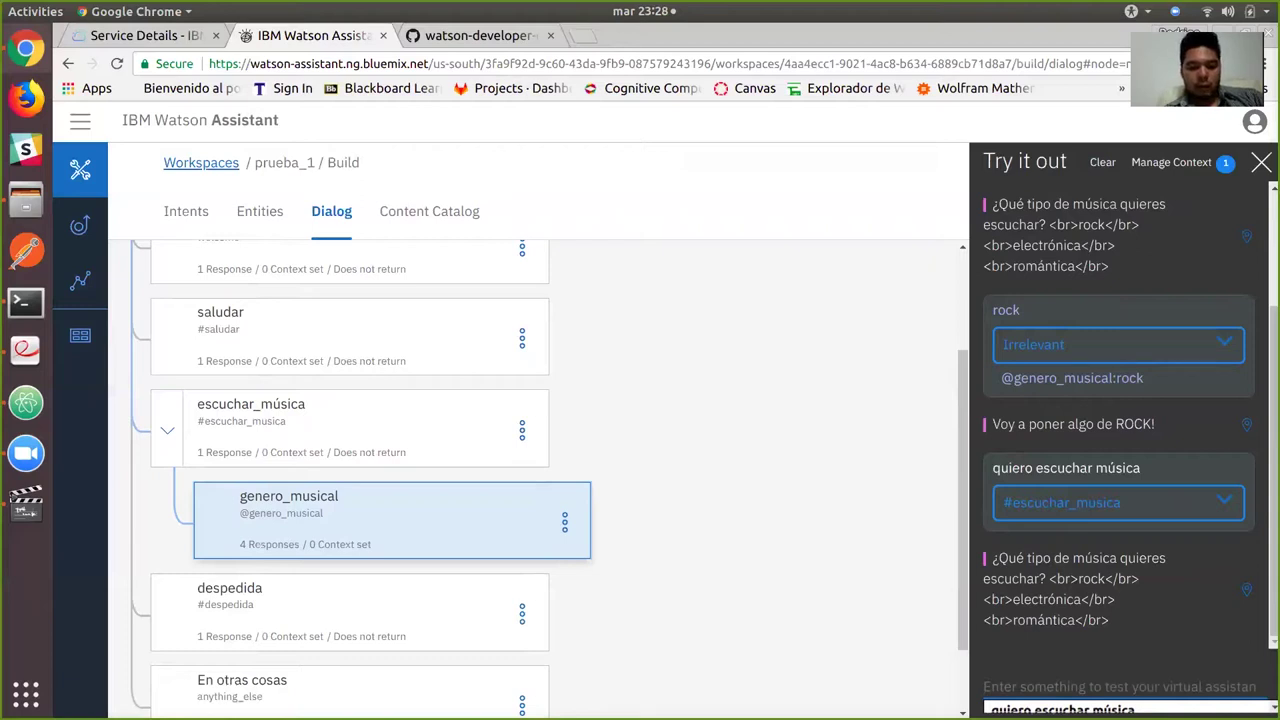
pyautogui.write('hip-hop')
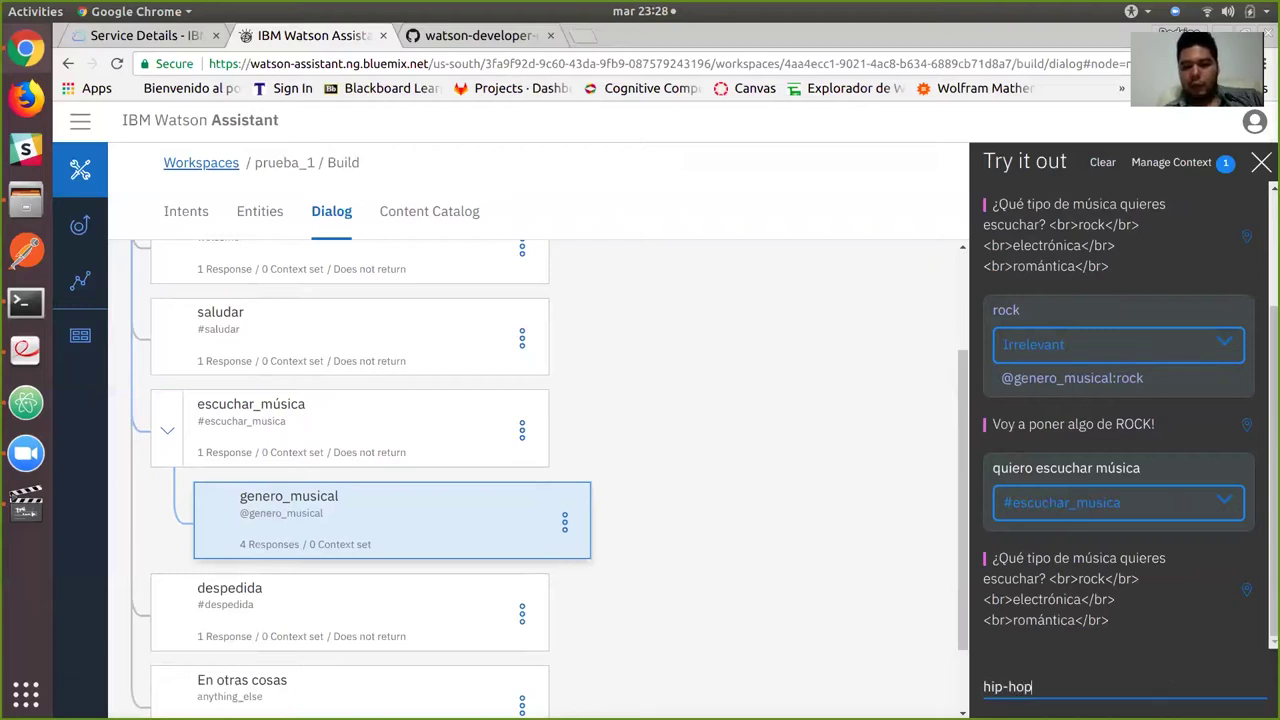
pyautogui.press('Return')
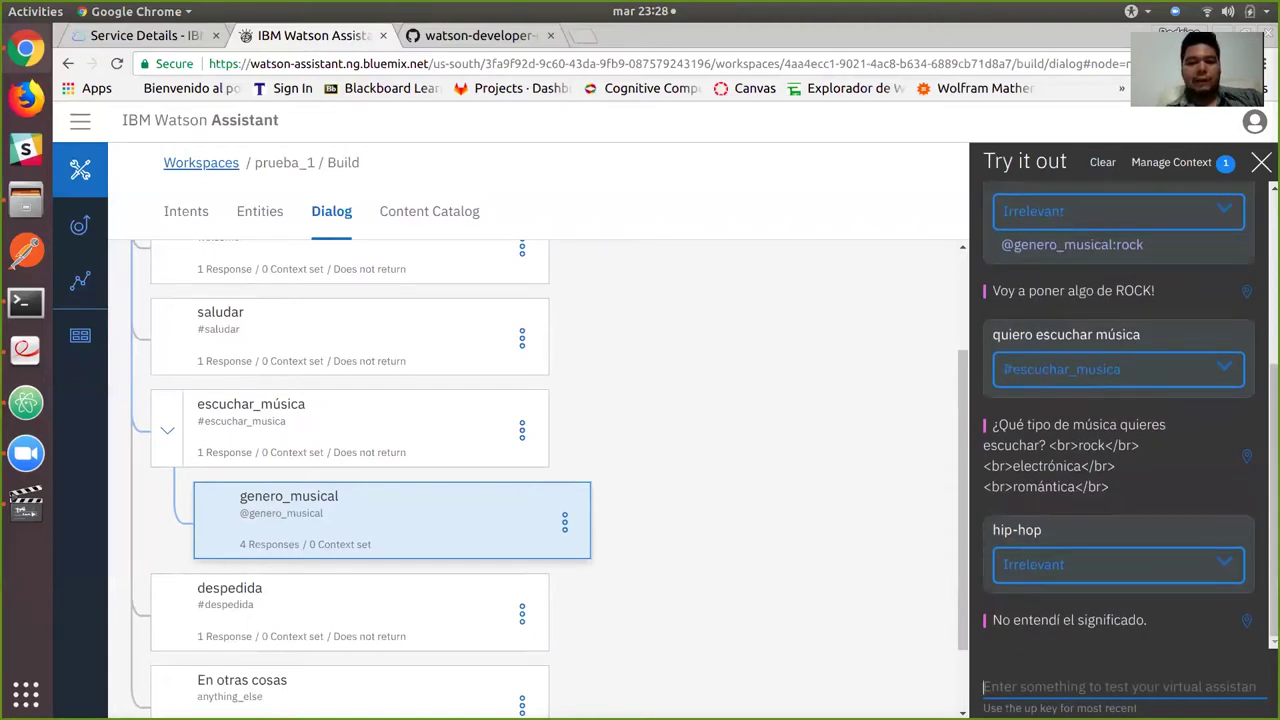
pyautogui.scroll(-2, 549, 479)
pyautogui.click(350, 610)
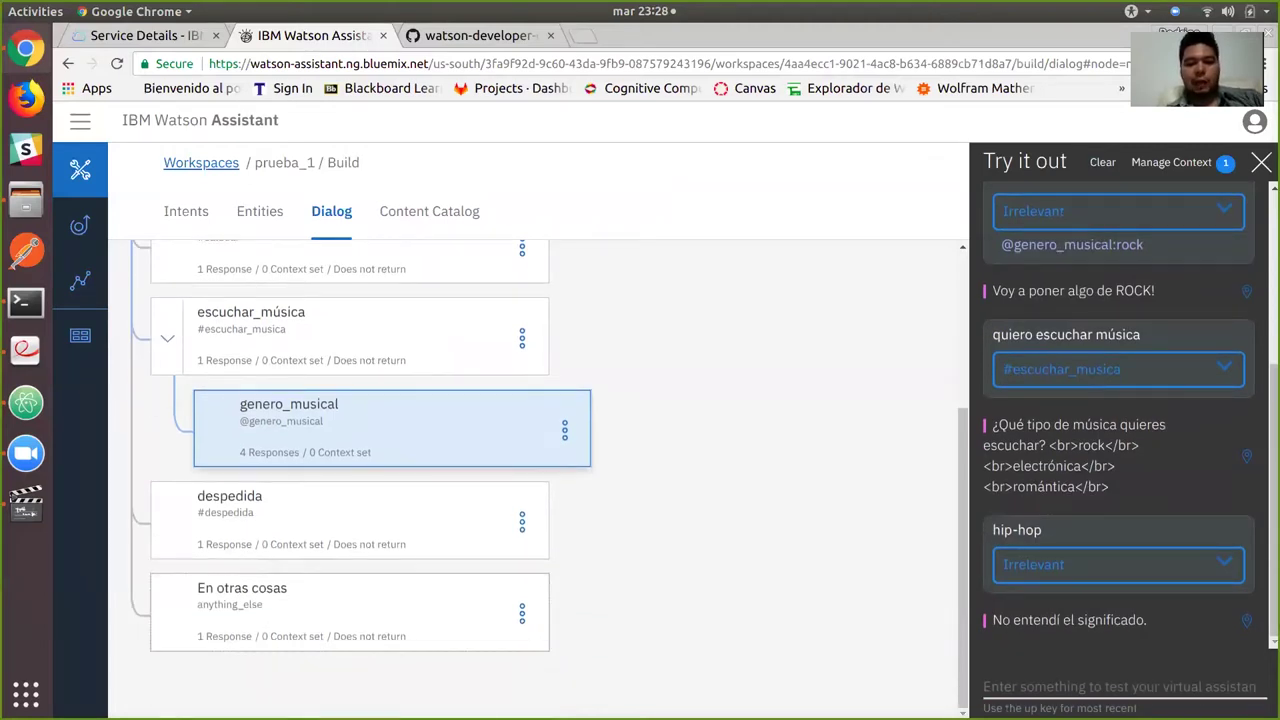
pyautogui.scroll(-5, 605, 500)
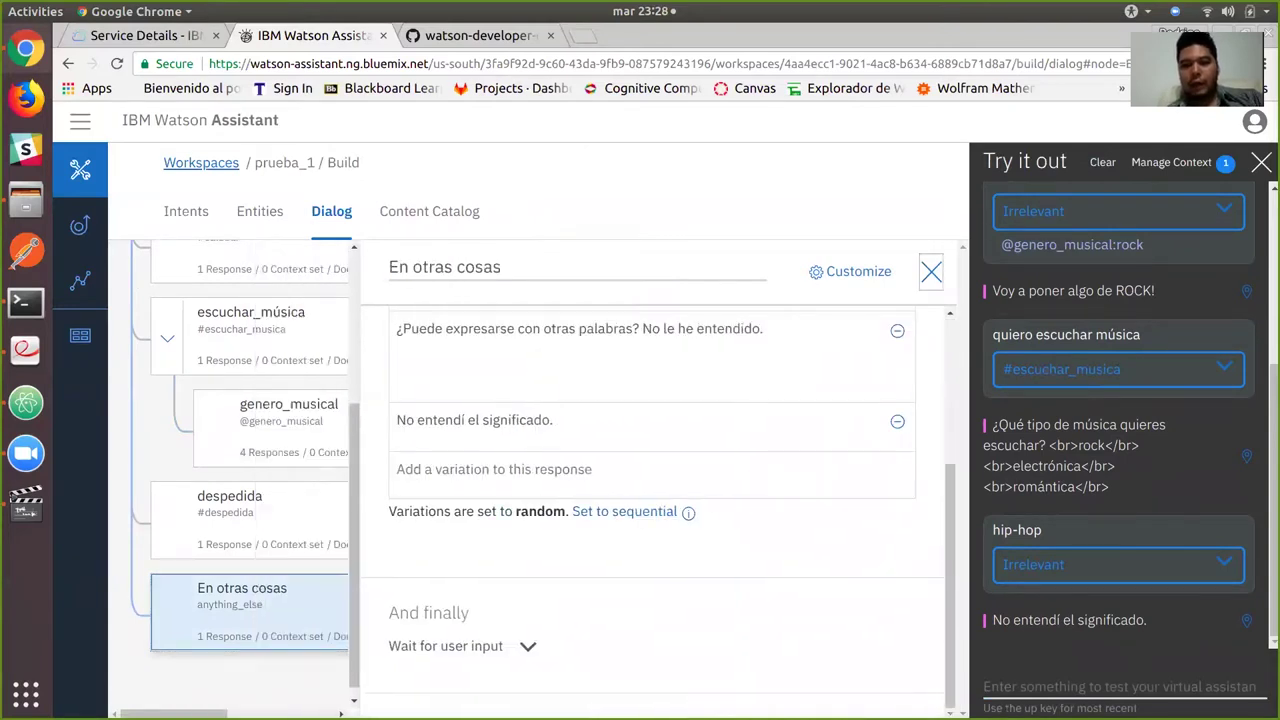
# Add a node below genero_musical named genero_musical_anything_else with condition anything_else.
pyautogui.press('Escape')
pyautogui.scroll(1, 350, 480)
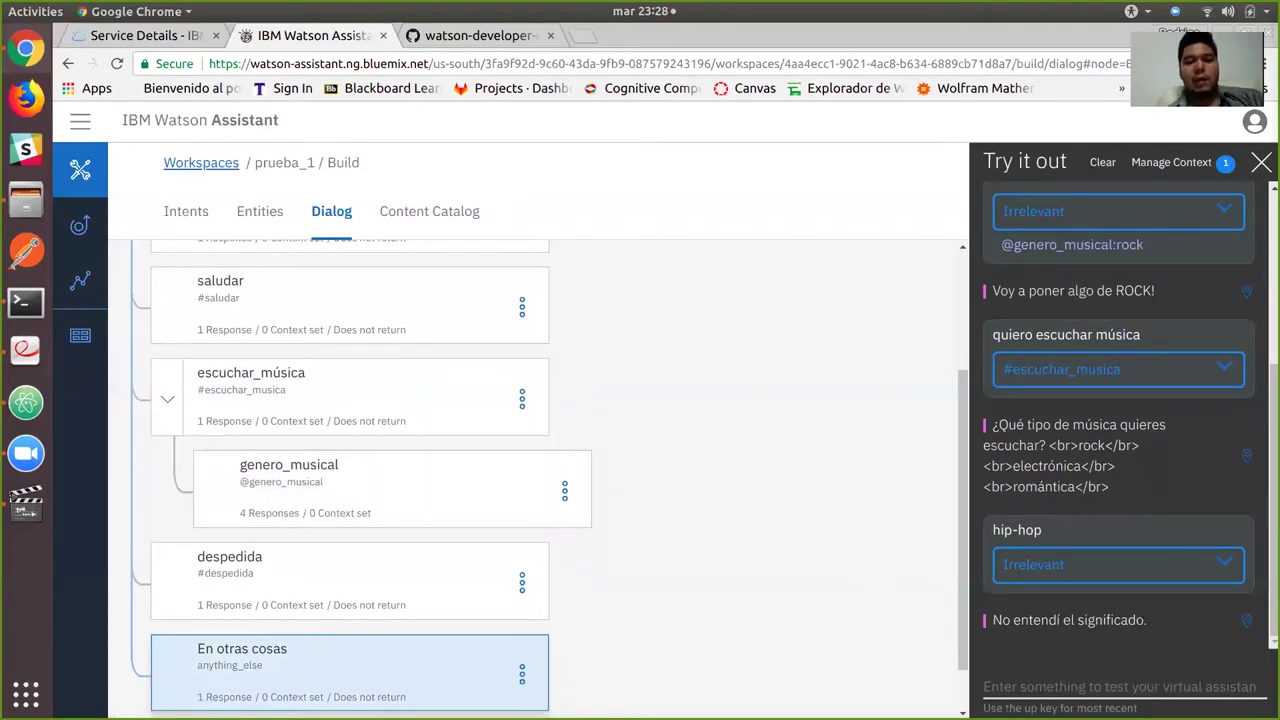
pyautogui.scroll(-1, 549, 479)
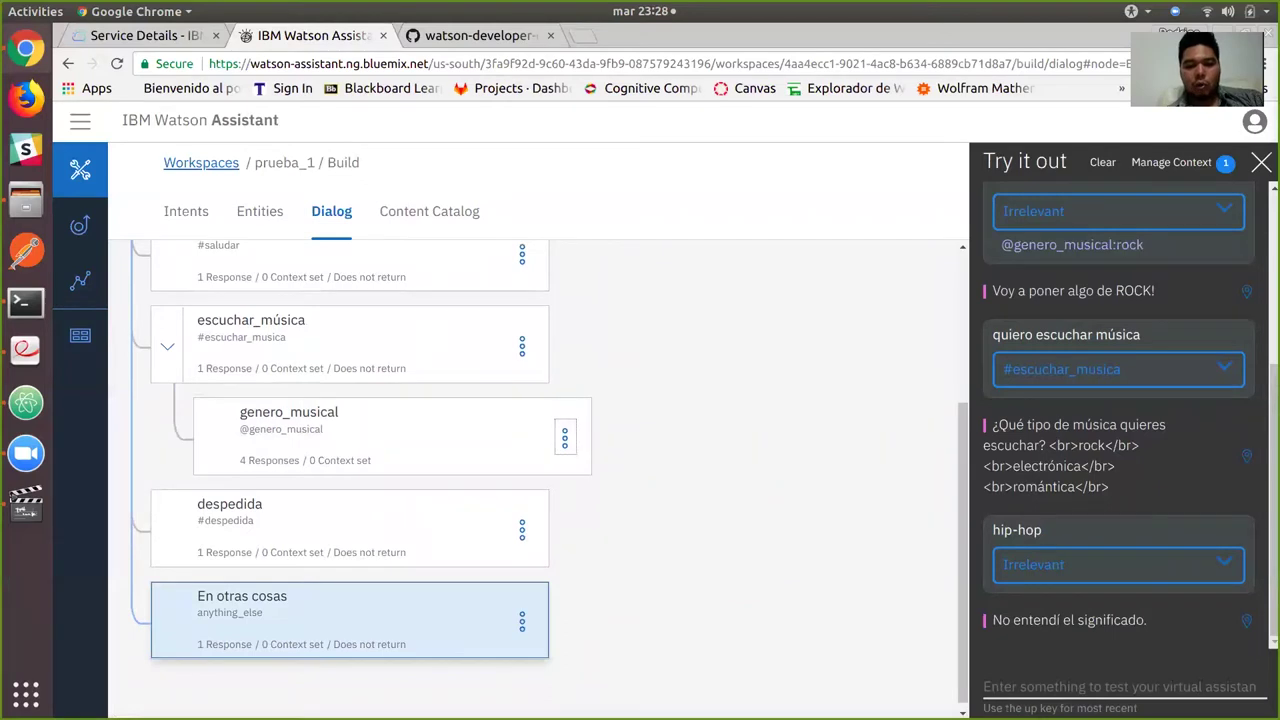
pyautogui.click(564, 437)
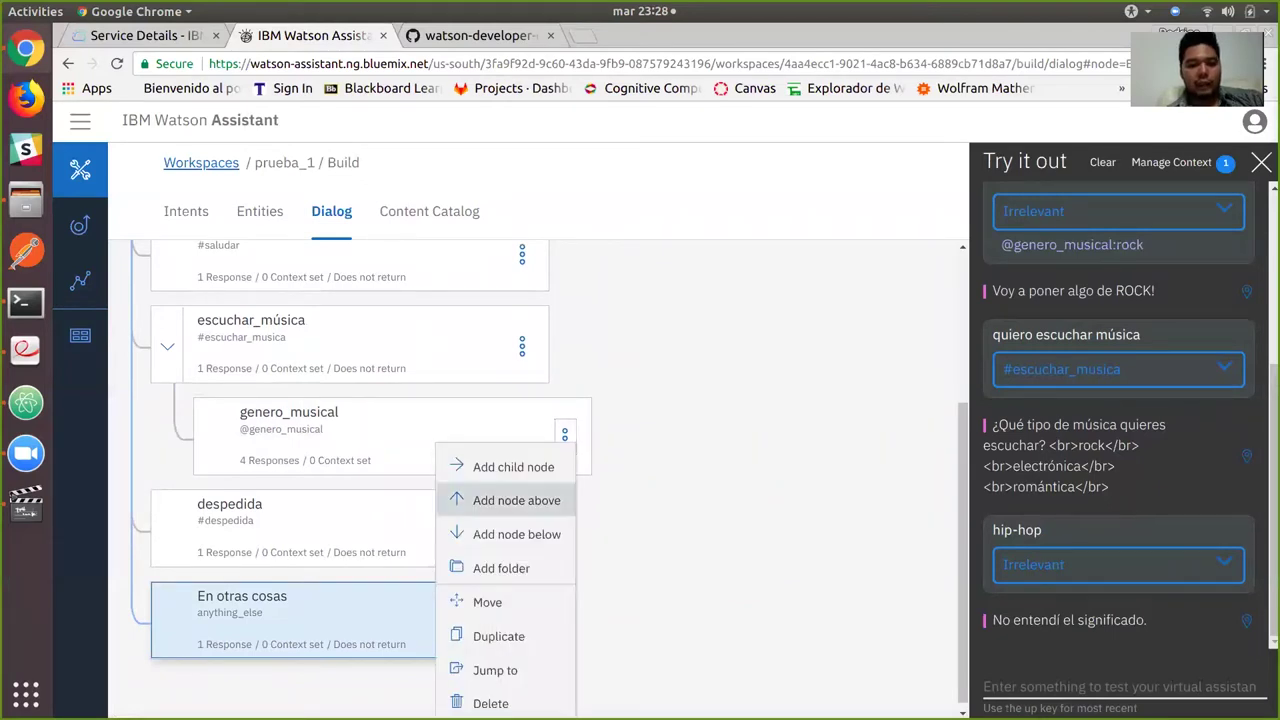
pyautogui.click(516, 534)
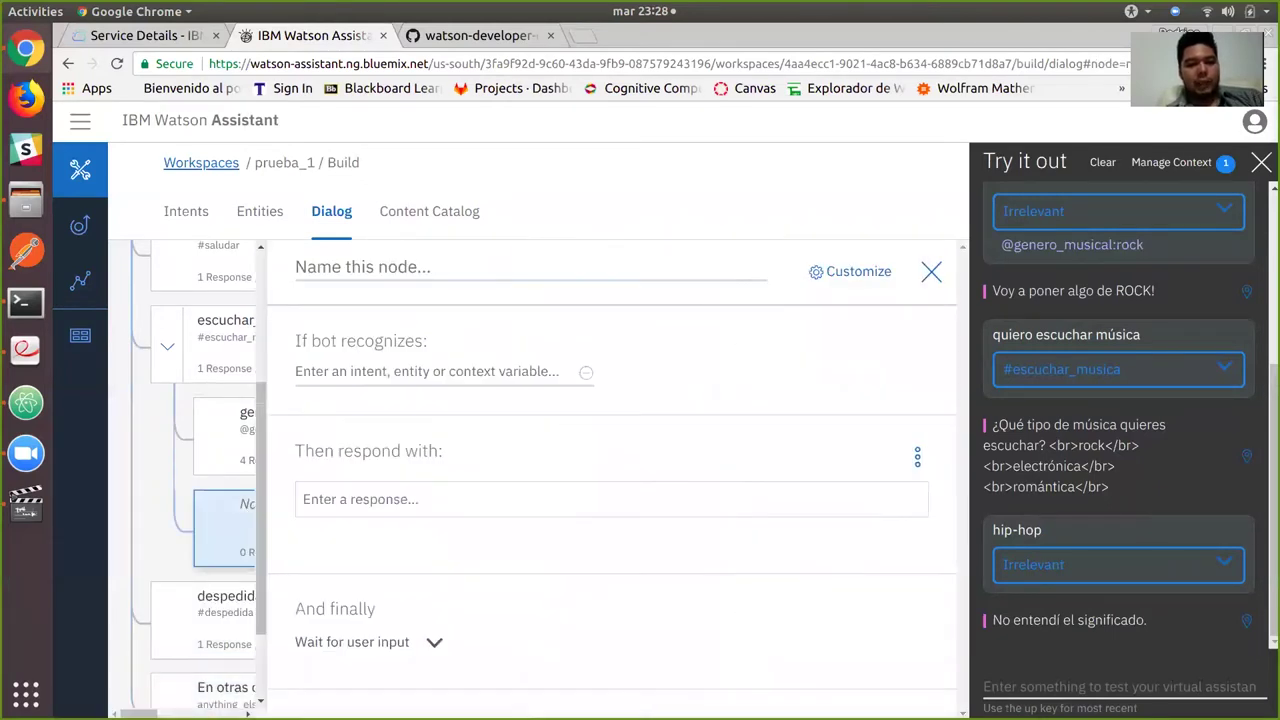
pyautogui.write('genero')
pyautogui.write('_mmu')
pyautogui.press('BackSpace')
pyautogui.write('musi')
pyautogui.press('BackSpace')
pyautogui.press('BackSpace')
pyautogui.press('BackSpace')
pyautogui.press('BackSpace')
pyautogui.write('usical')
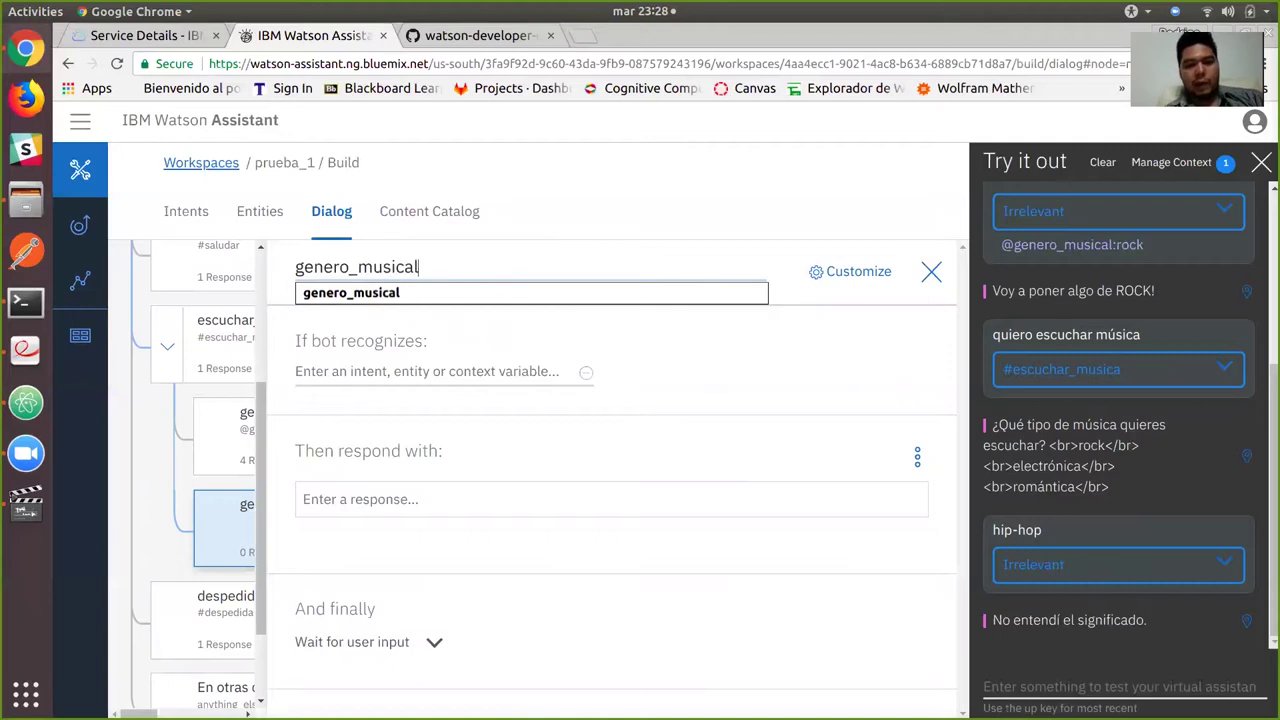
pyautogui.write('_anything')
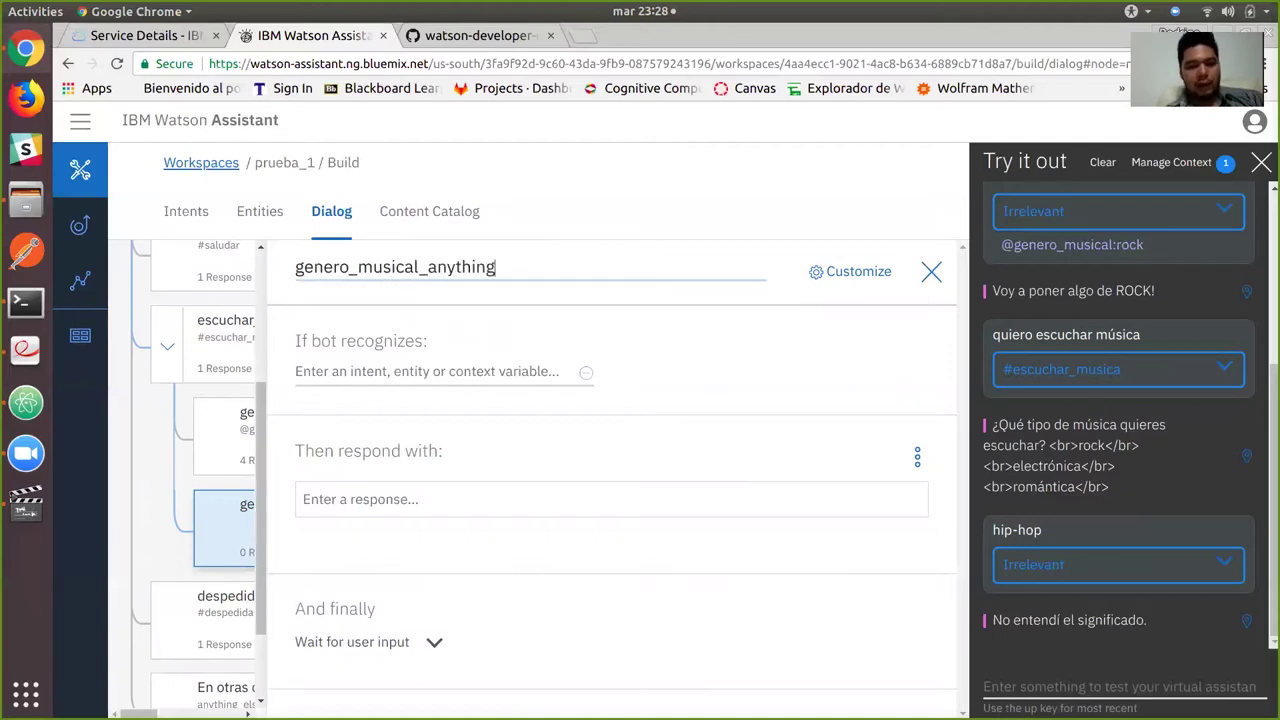
pyautogui.write('_else')
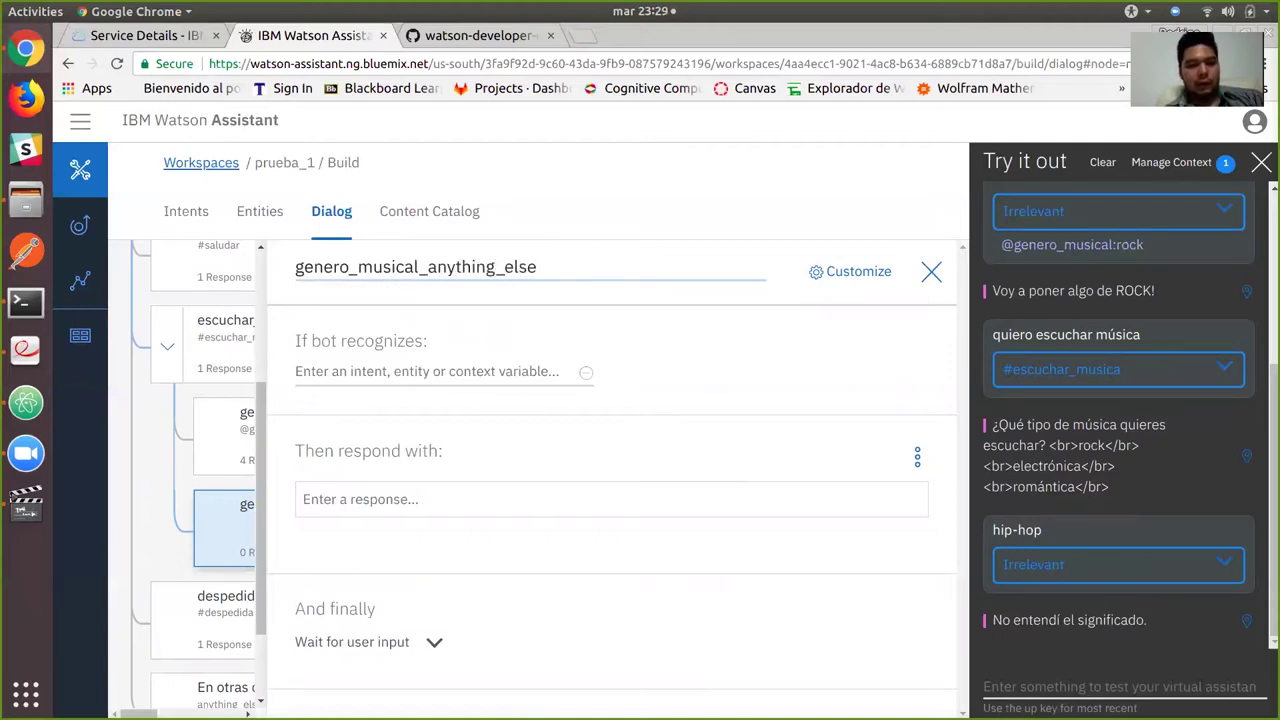
pyautogui.click(300, 371)
pyautogui.write('anyth')
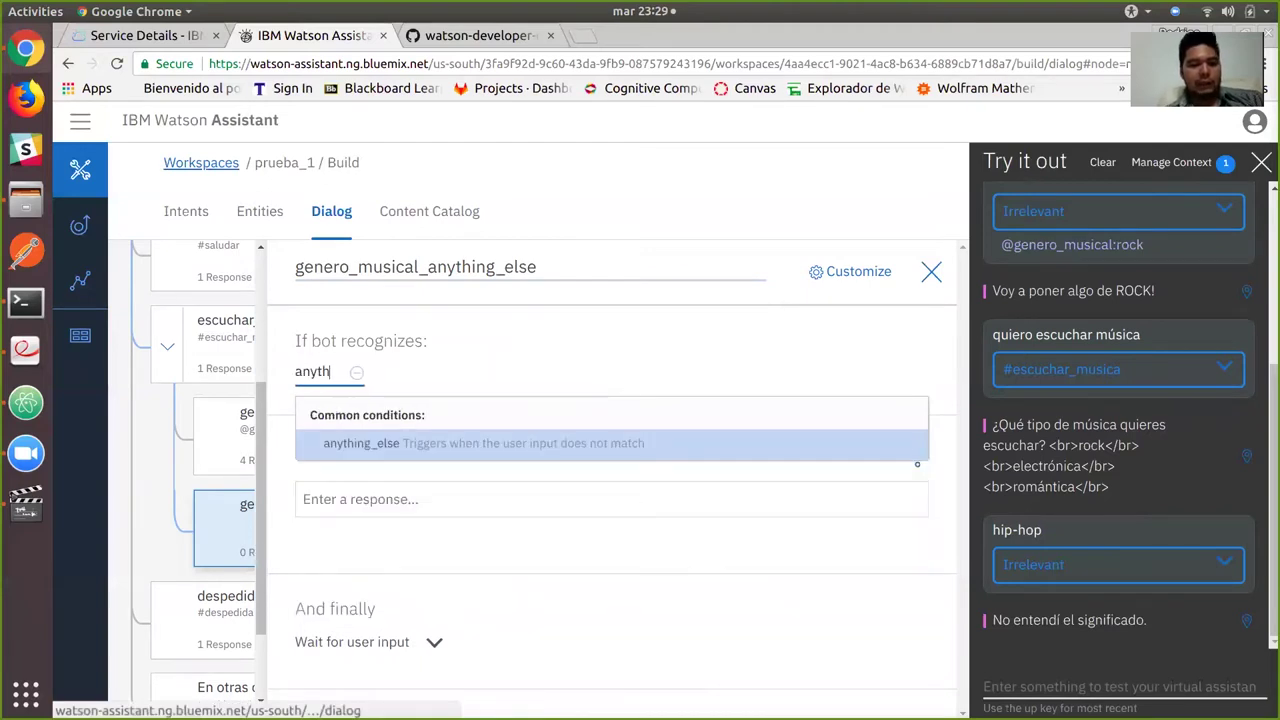
pyautogui.press('Return')
# Give the new node the response 'No reconocí el género de música que buscas.'.
pyautogui.write('e')
pyautogui.press('BackSpace')
pyautogui.write('ese')
pyautogui.press('BackSpace')
pyautogui.press('BackSpace')
pyautogui.press('BackSpace')
pyautogui.write('Ese gnero')
pyautogui.press('BackSpace')
pyautogui.press('BackSpace')
pyautogui.press('BackSpace')
pyautogui.press('BackSpace')
pyautogui.press('BackSpace')
pyautogui.press('BackSpace')
pyautogui.press('BackSpace')
pyautogui.press('BackSpace')
pyautogui.press('BackSpace')
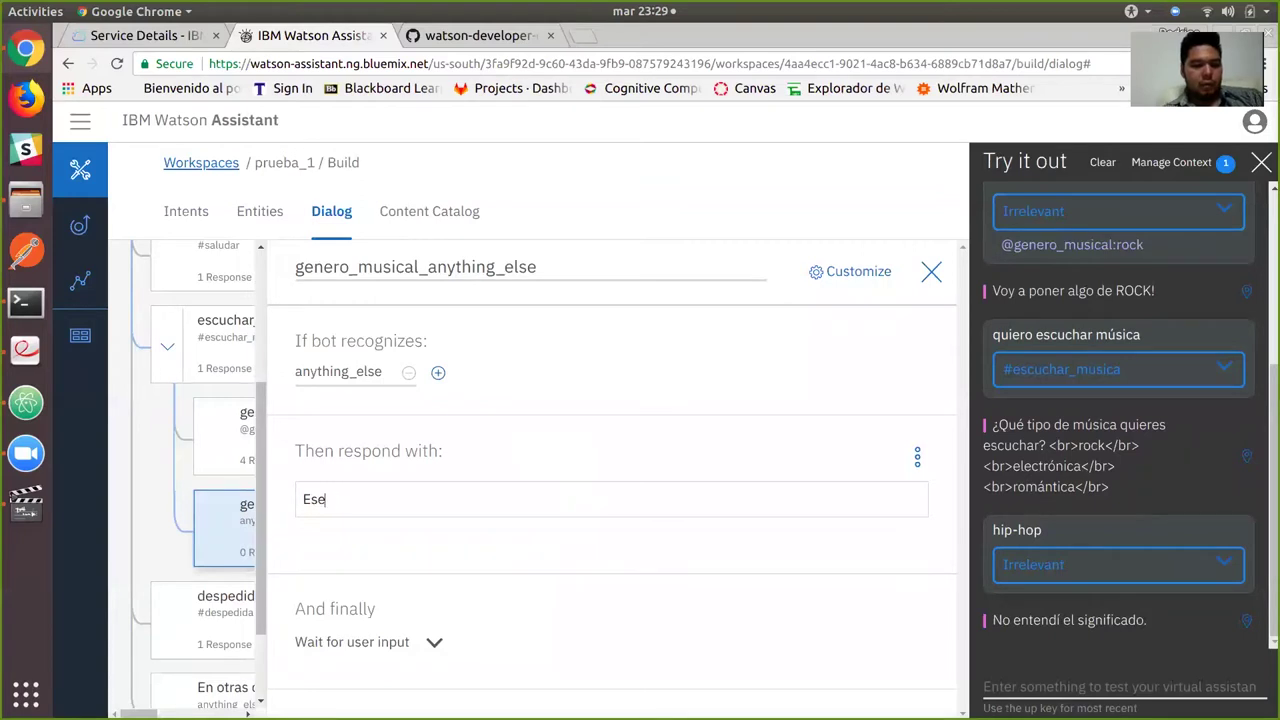
pyautogui.write('No reconocí el genero')
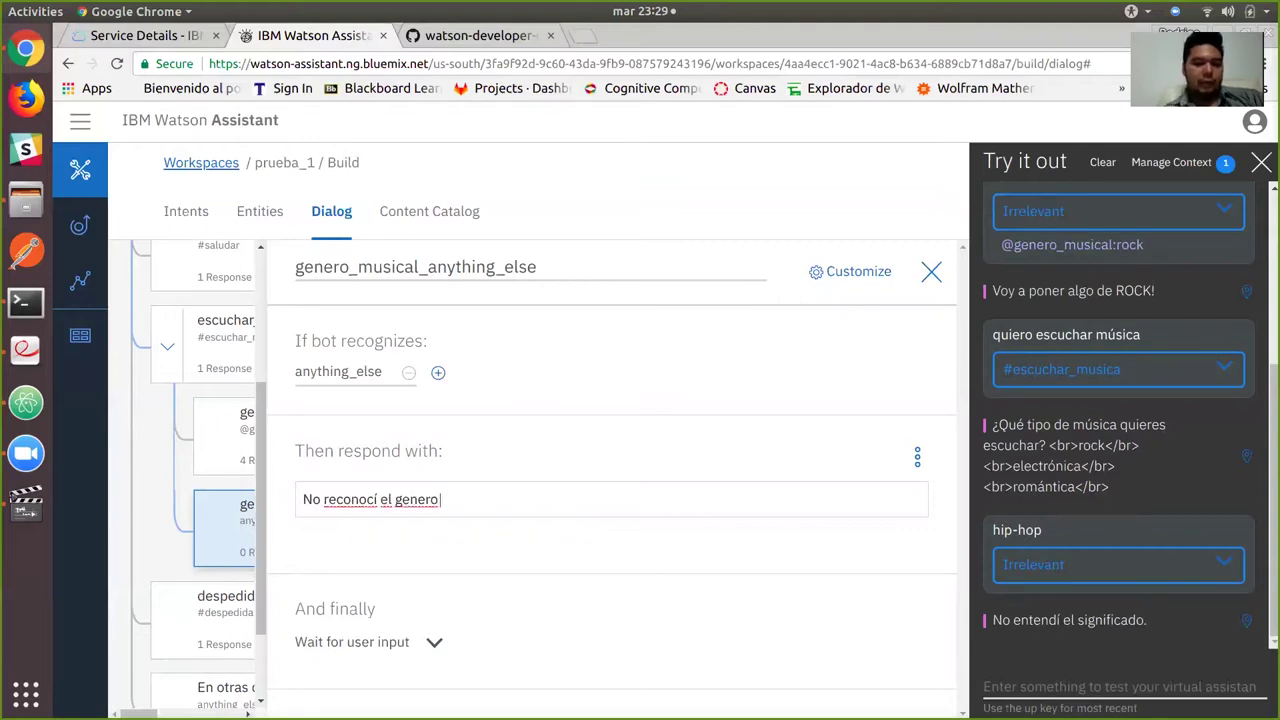
pyautogui.write(' de música que buscas.')
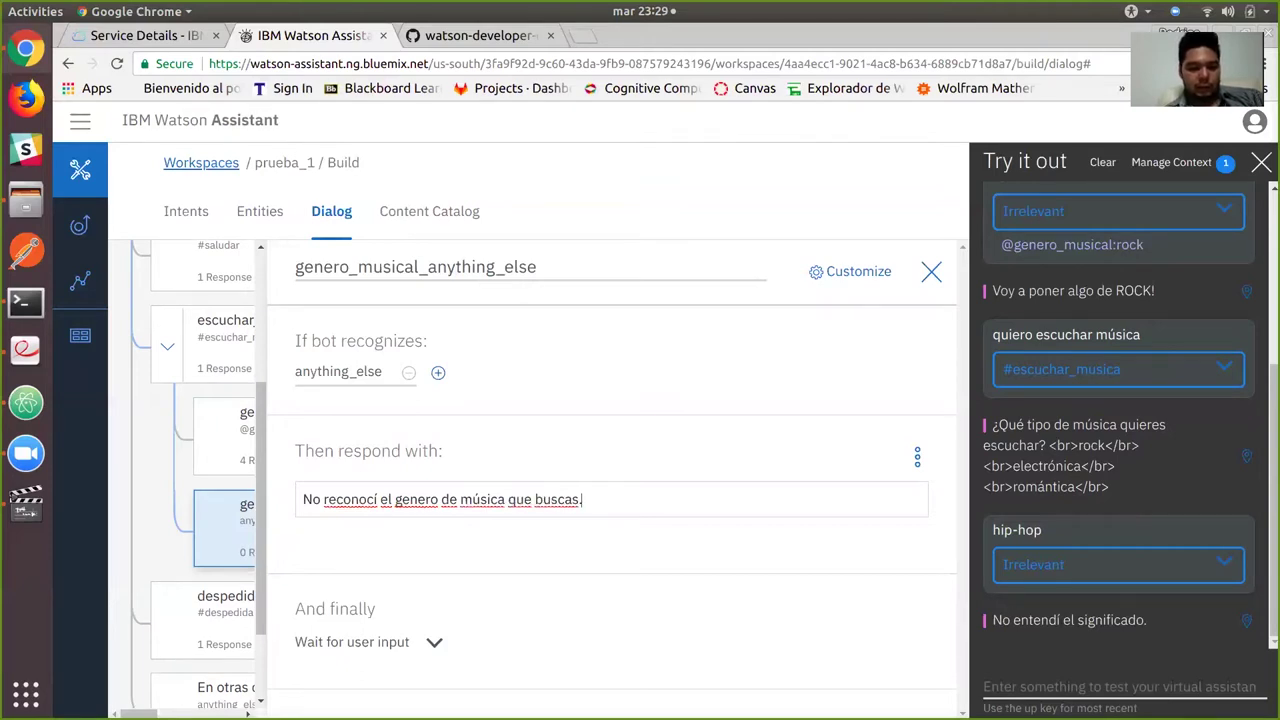
pyautogui.click(404, 499)
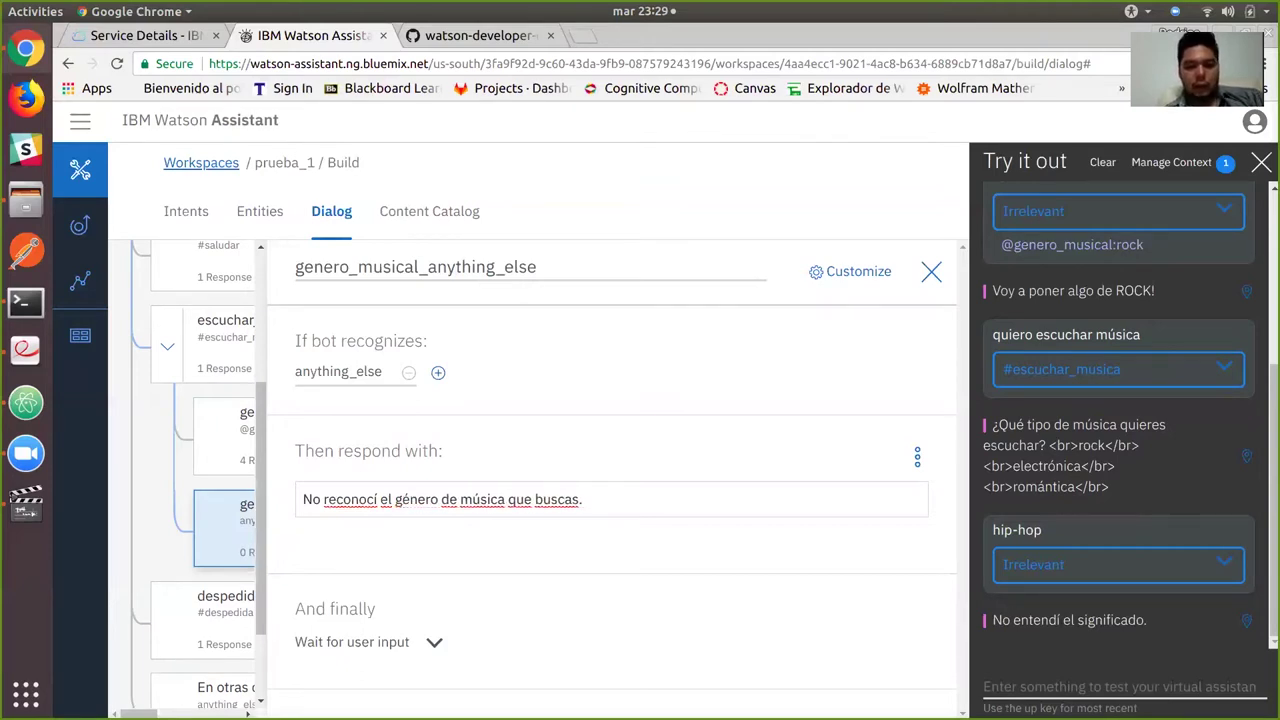
pyautogui.press('Return')
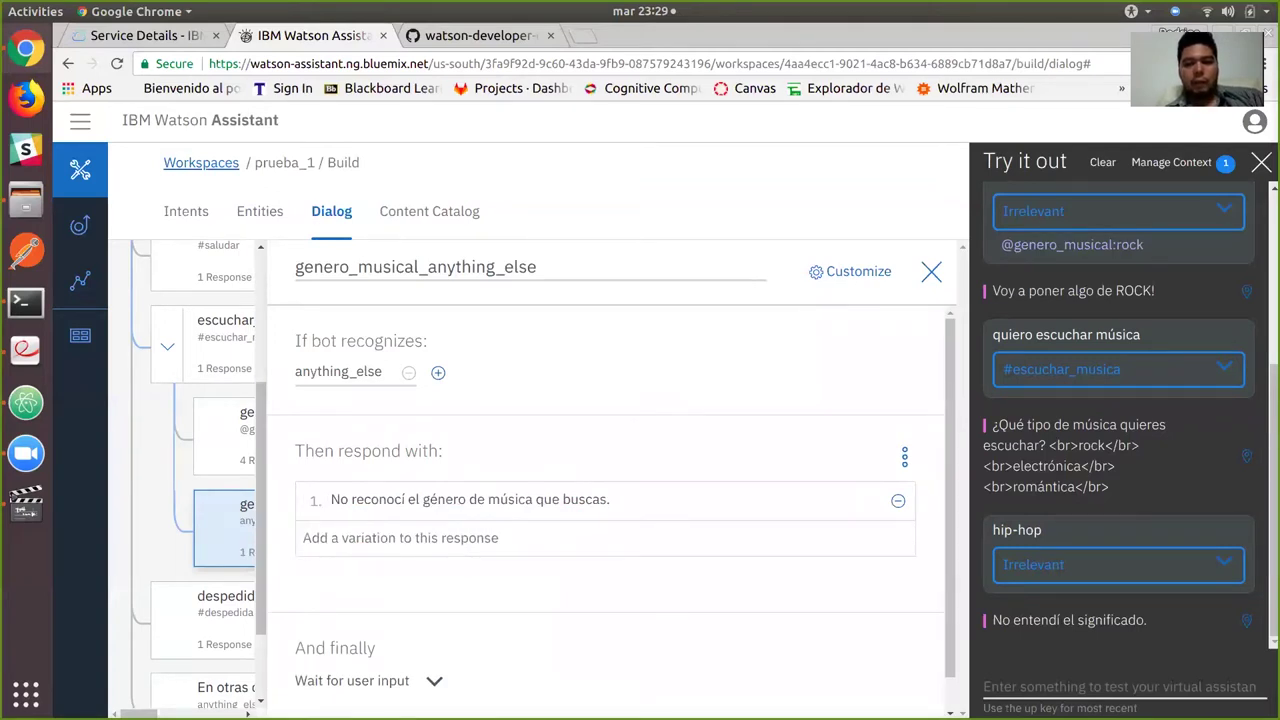
pyautogui.press('Escape')
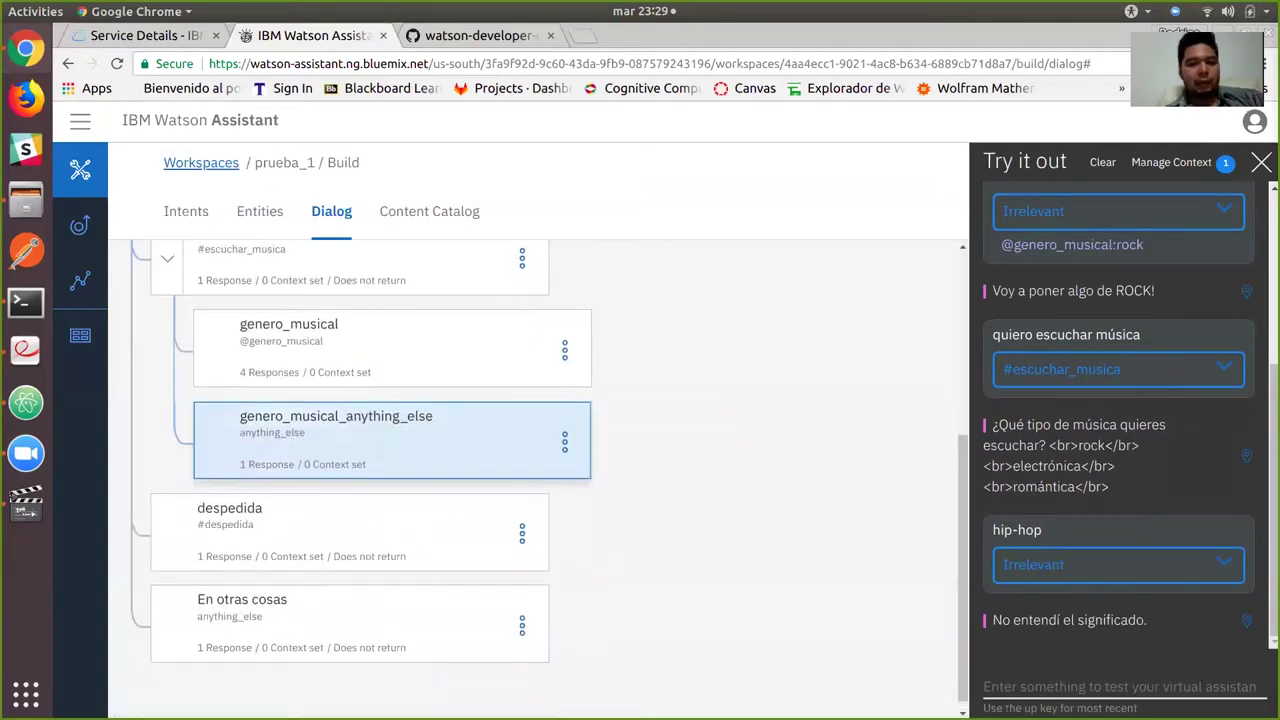
pyautogui.click(564, 472)
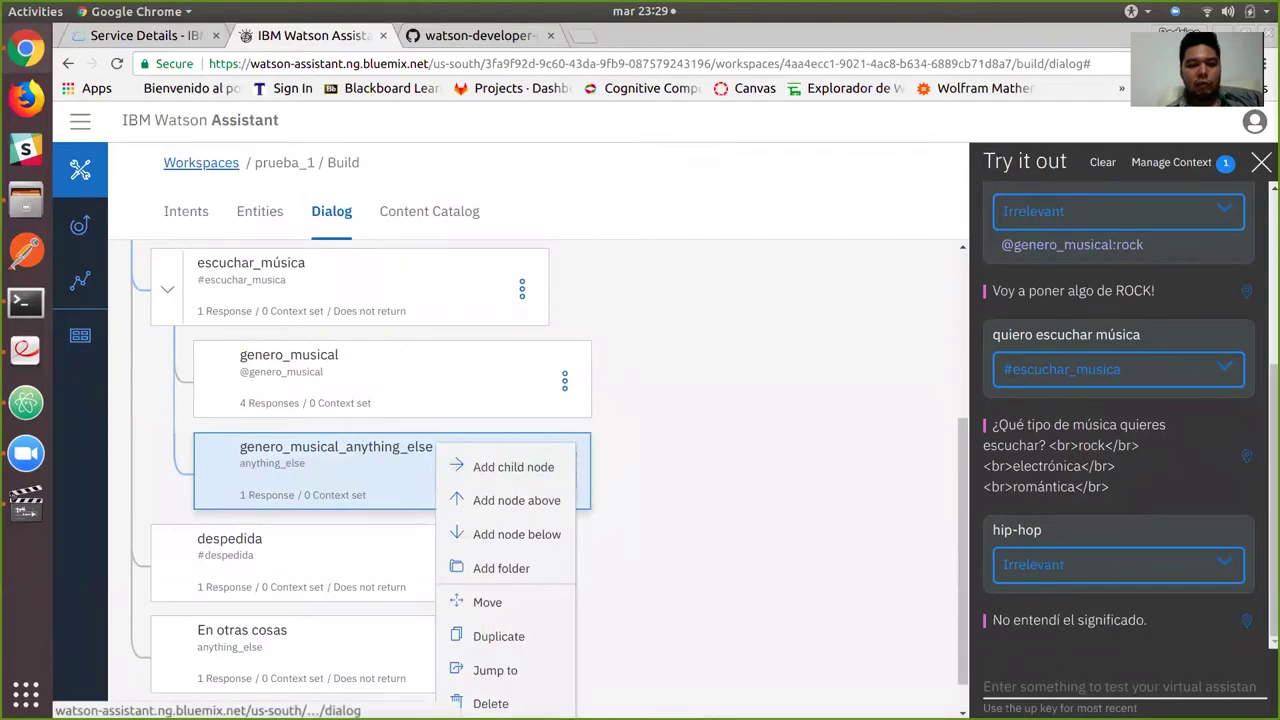
# Make the new node jump back to escuchar_música.
pyautogui.click(495, 670)
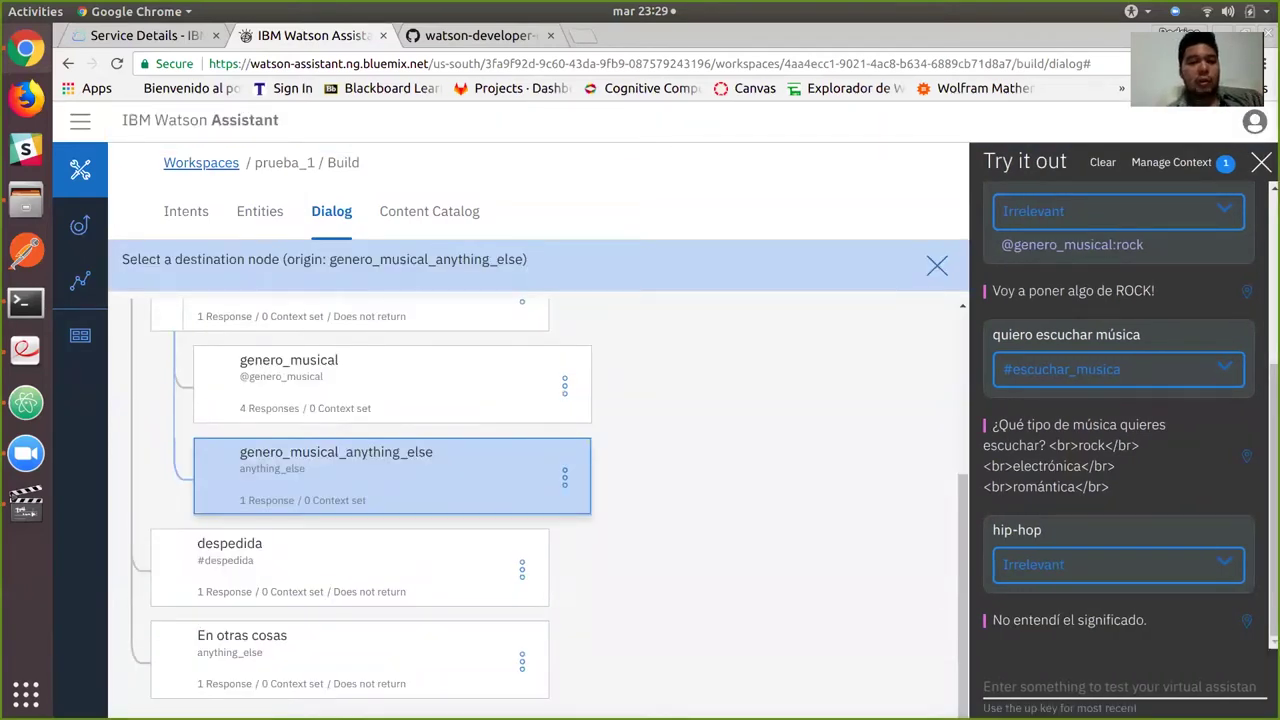
pyautogui.scroll(2, 550, 500)
pyautogui.click(380, 425)
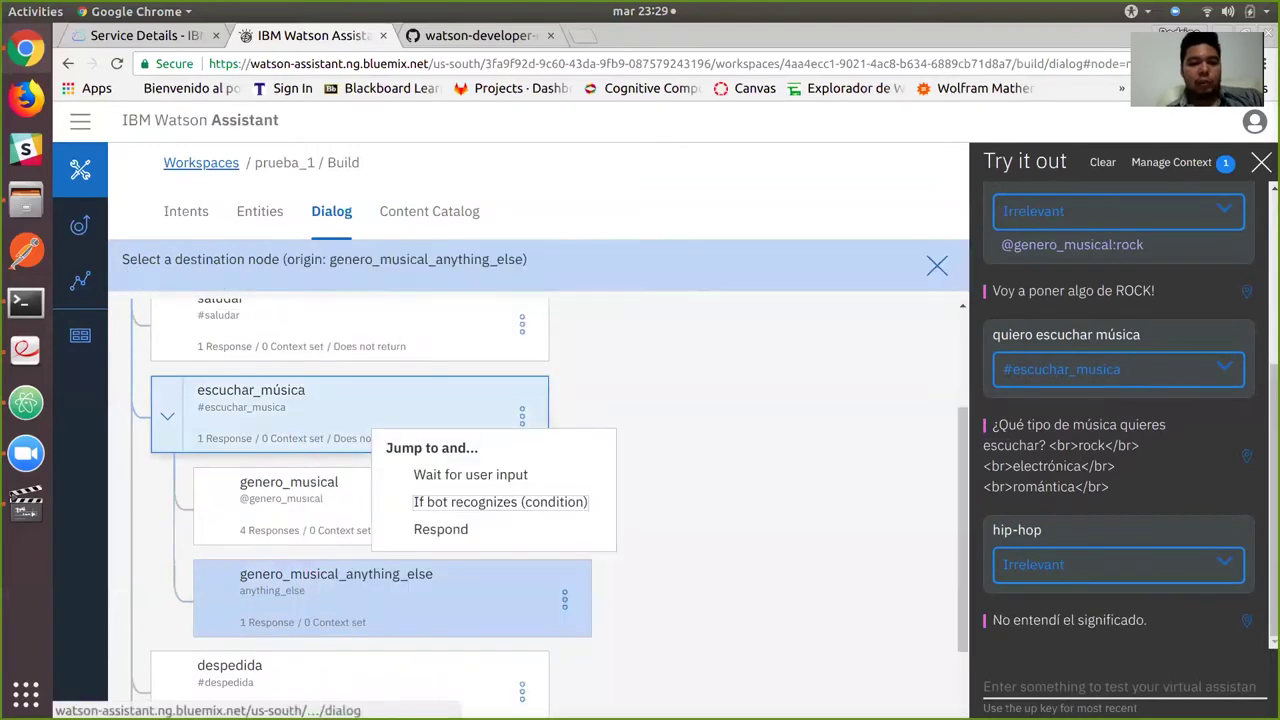
pyautogui.click(500, 502)
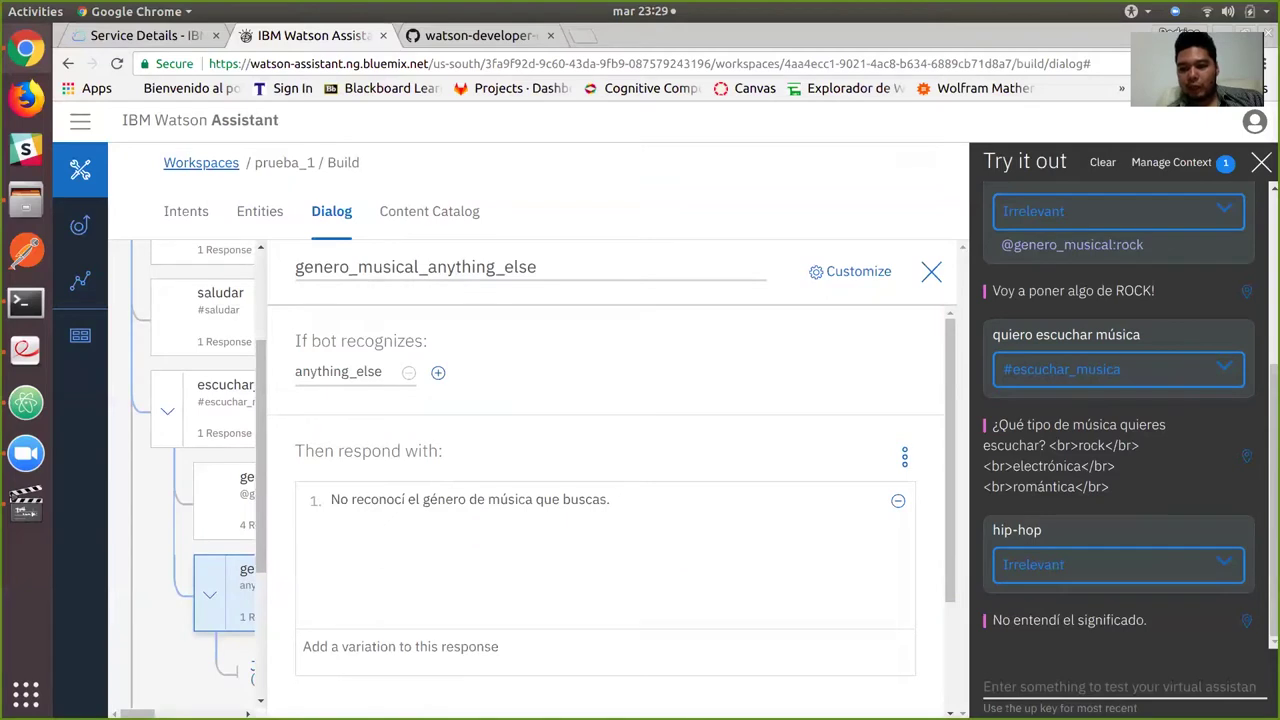
# Restart the test chat and send 'quiero escuchar música' followed by 'hip-hop'.
pyautogui.click(1102, 162)
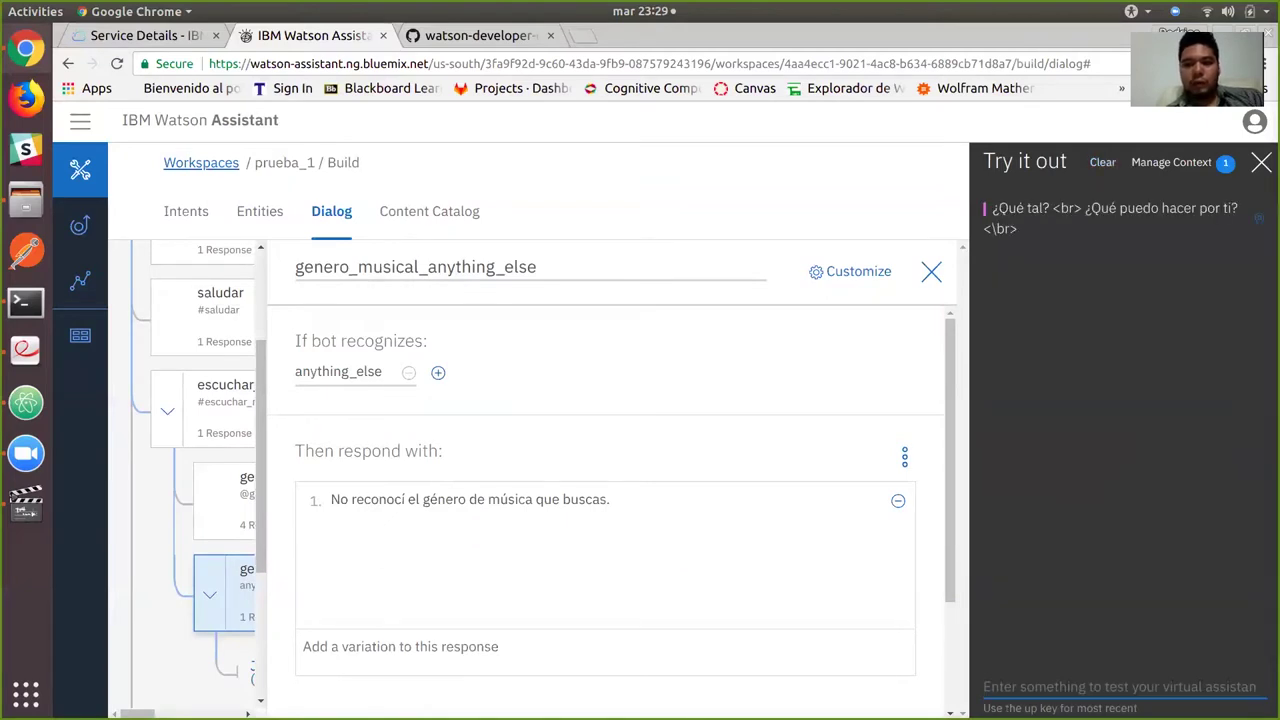
pyautogui.write('quiero es')
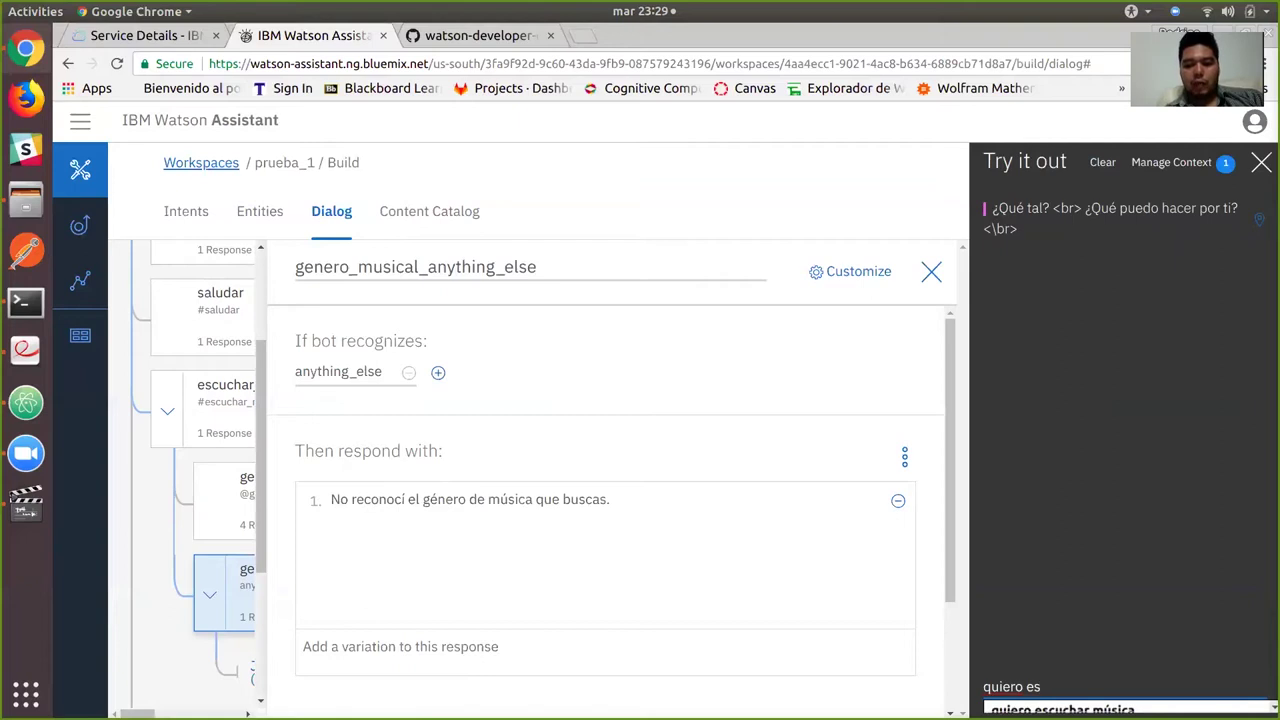
pyautogui.press('Down')
pyautogui.press('Return')
pyautogui.press('Return')
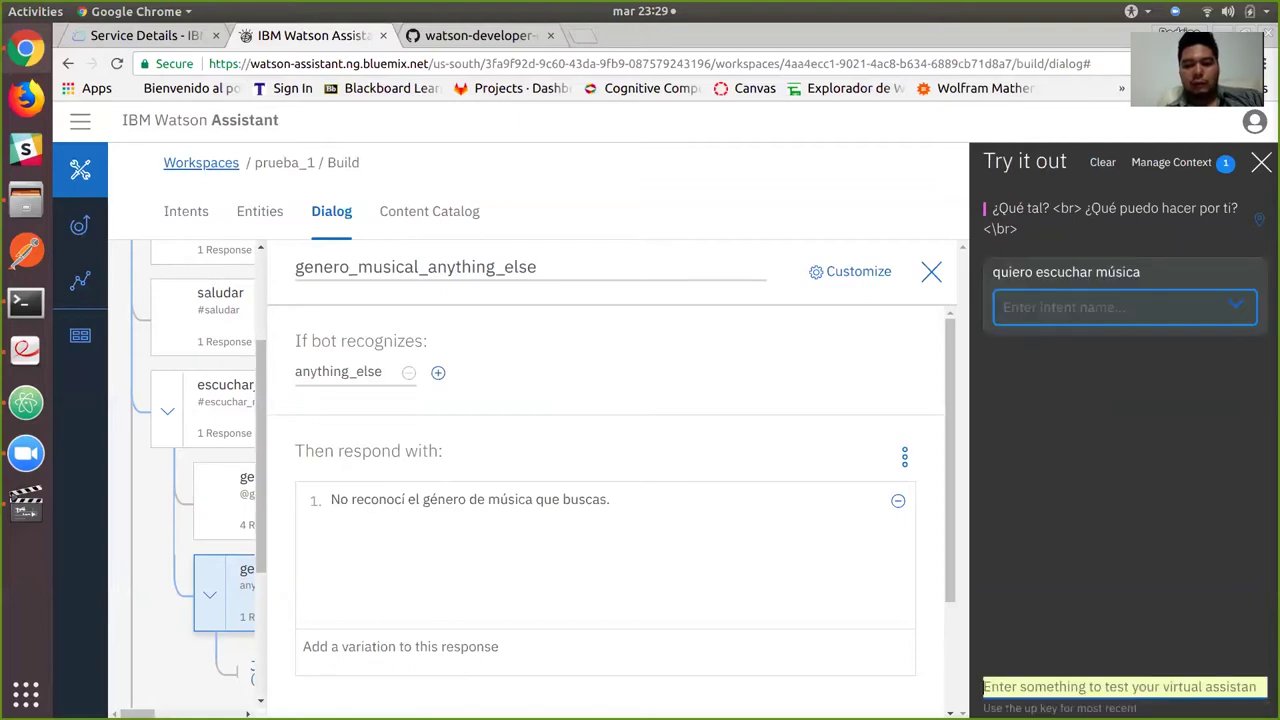
pyautogui.write('hip-hop')
pyautogui.press('Return')
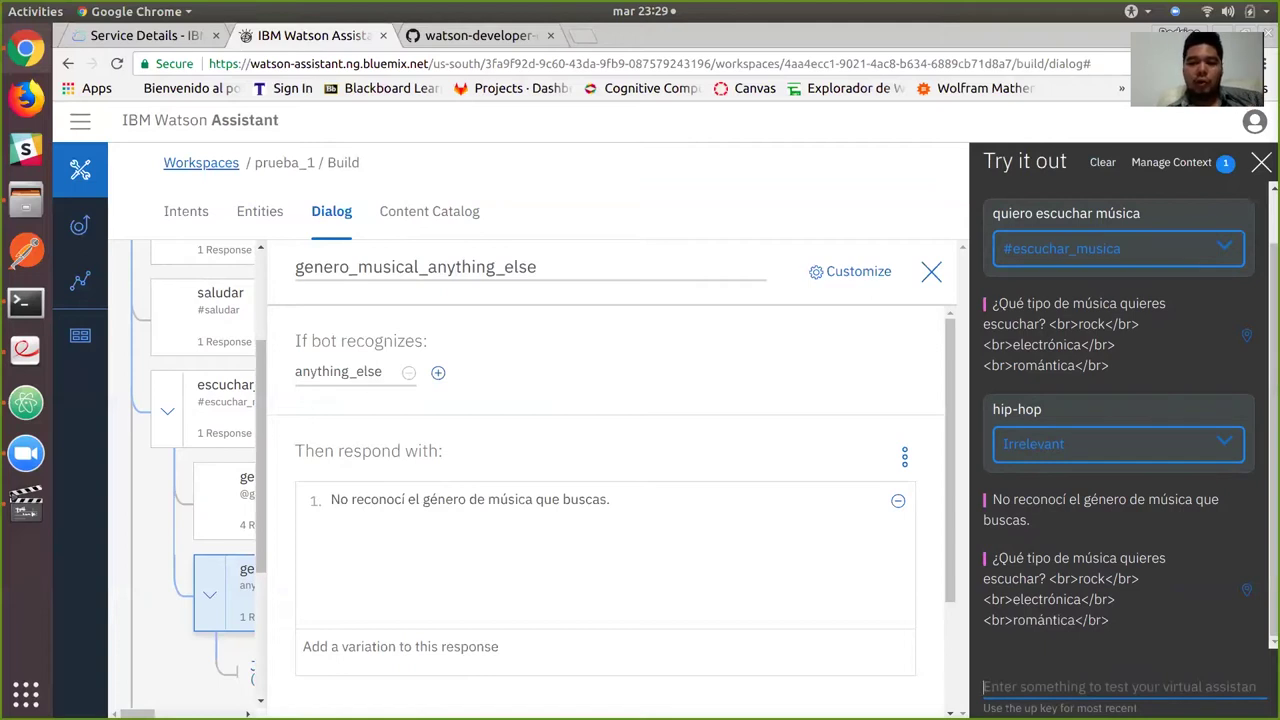
# Send 'mariachi' to get 'Mariachi Loco!', then open the genero_musical node.
pyautogui.write('marich')
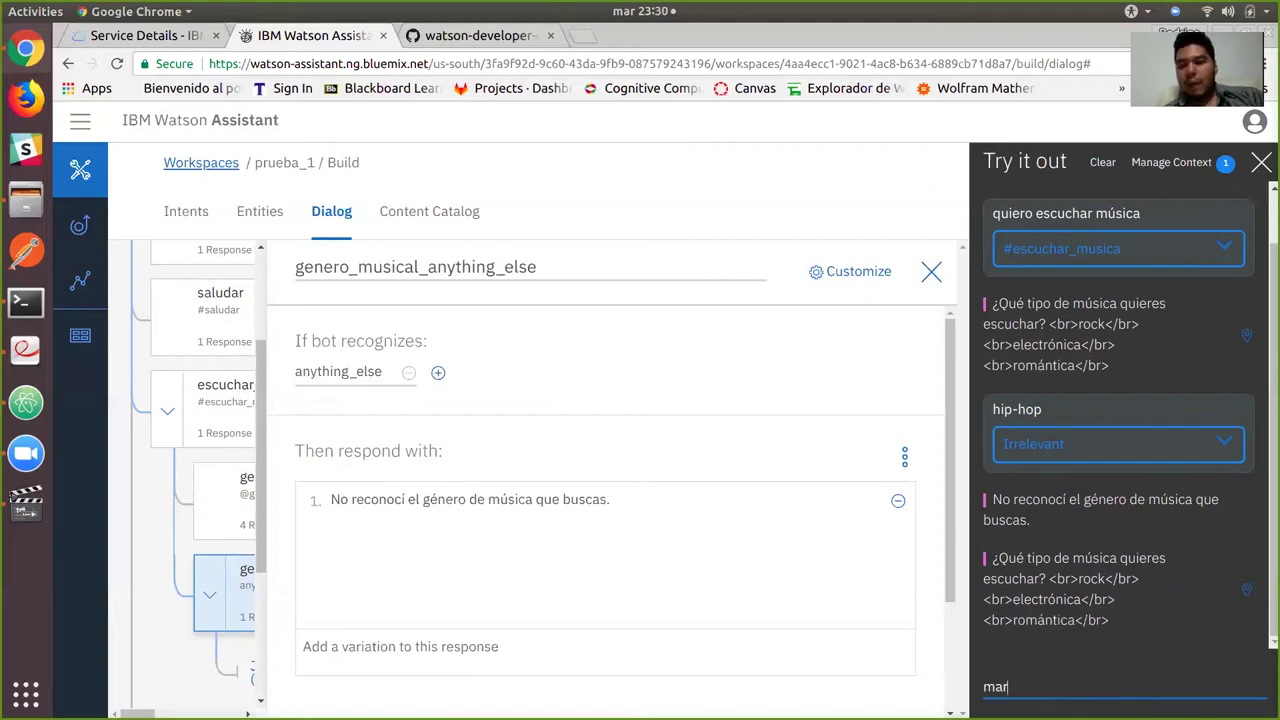
pyautogui.press('BackSpace')
pyautogui.press('BackSpace')
pyautogui.write('achi')
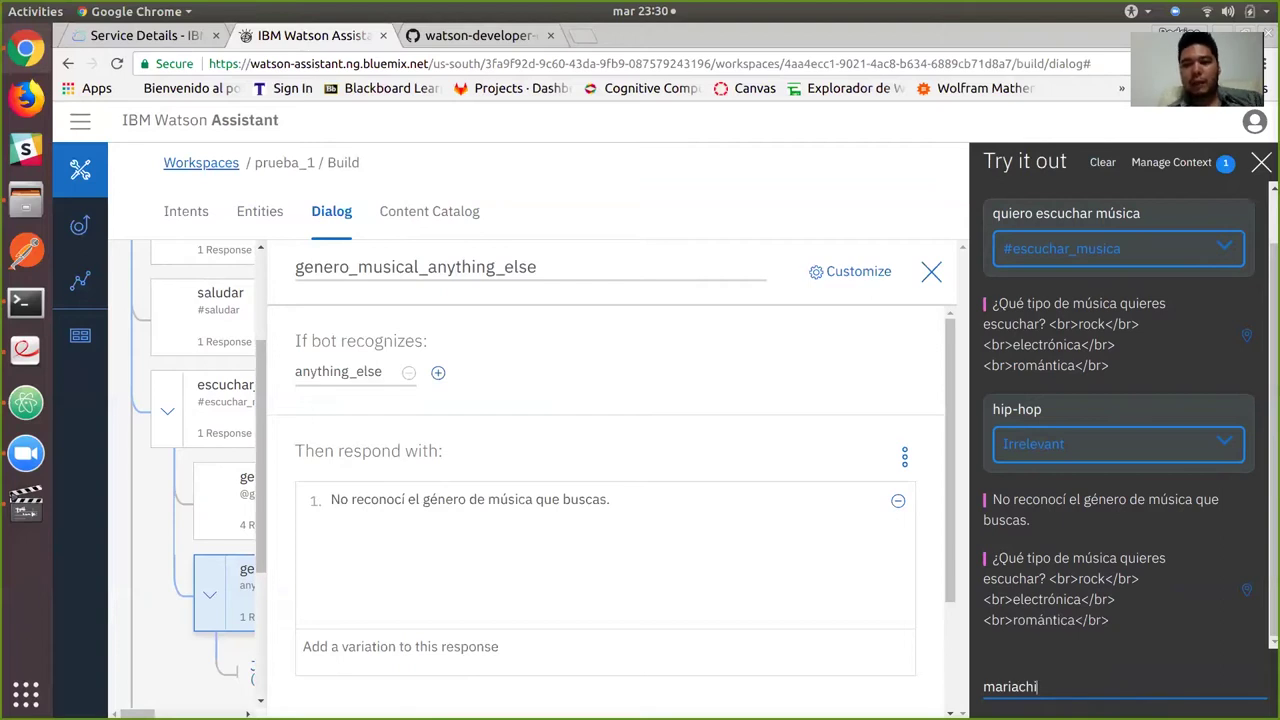
pyautogui.press('Return')
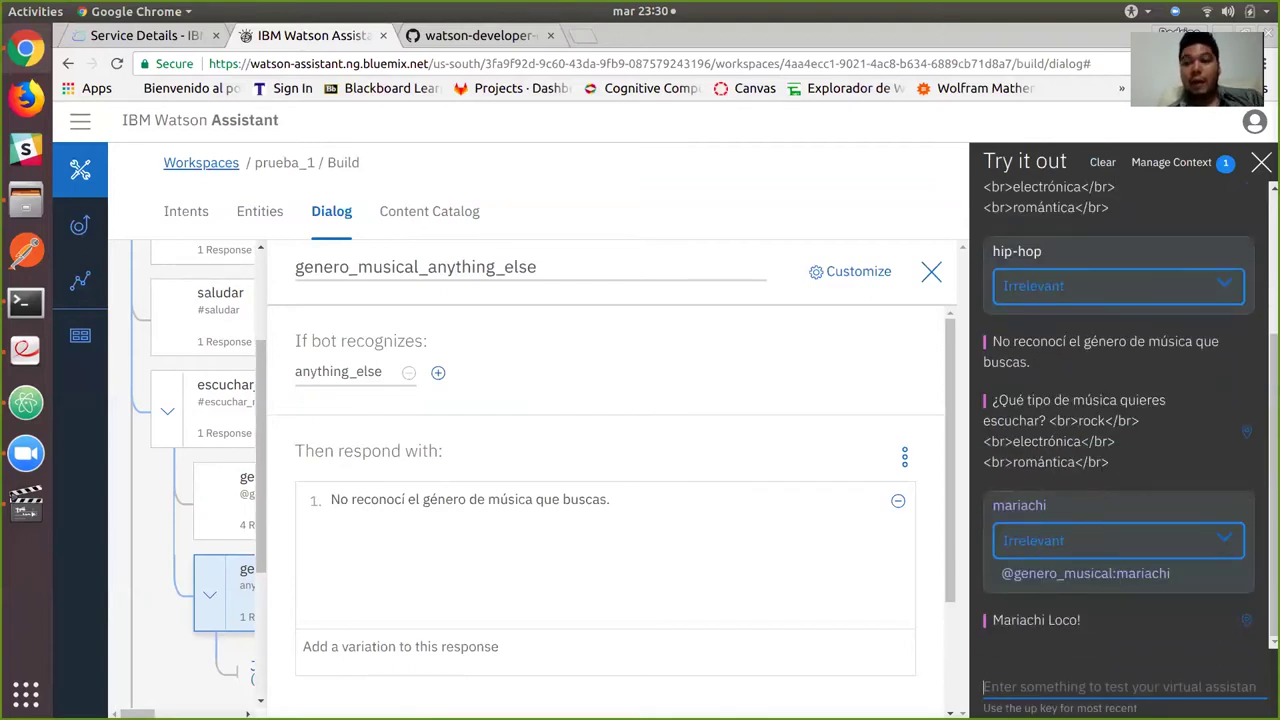
pyautogui.click(225, 495)
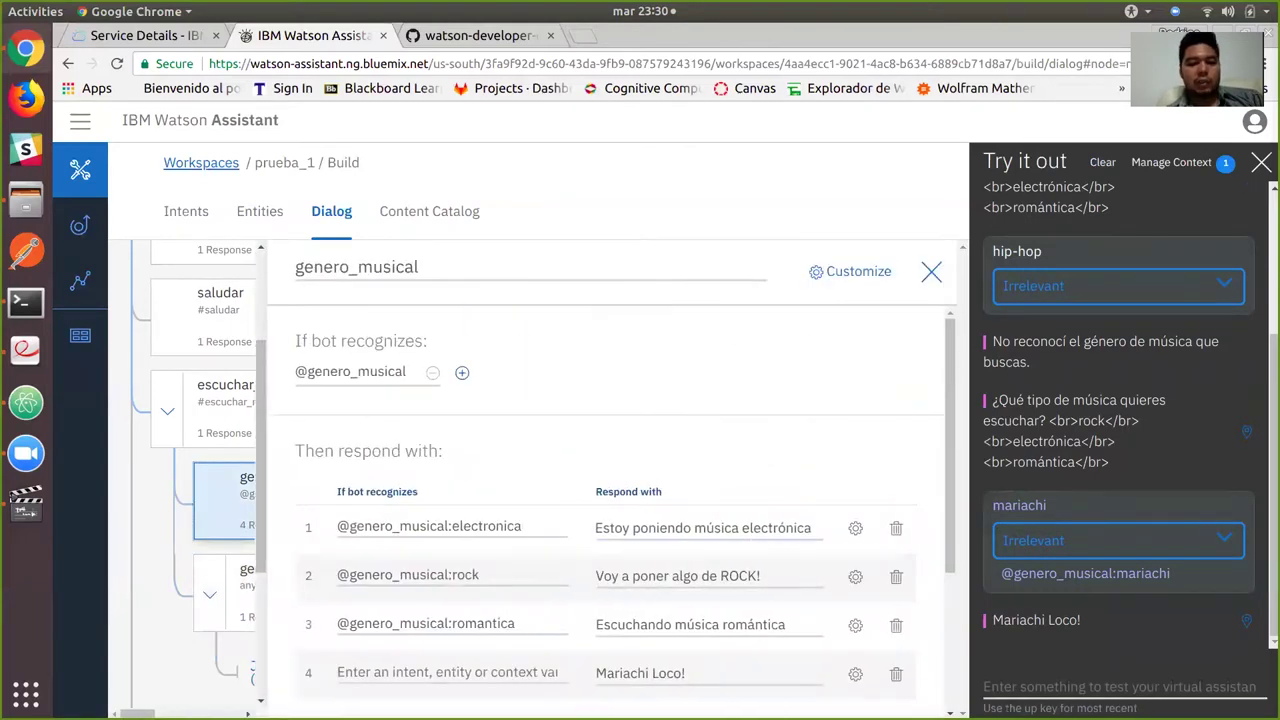
# Leave response 4's condition unchanged and open the settings of the electronica response.
pyautogui.click(340, 672)
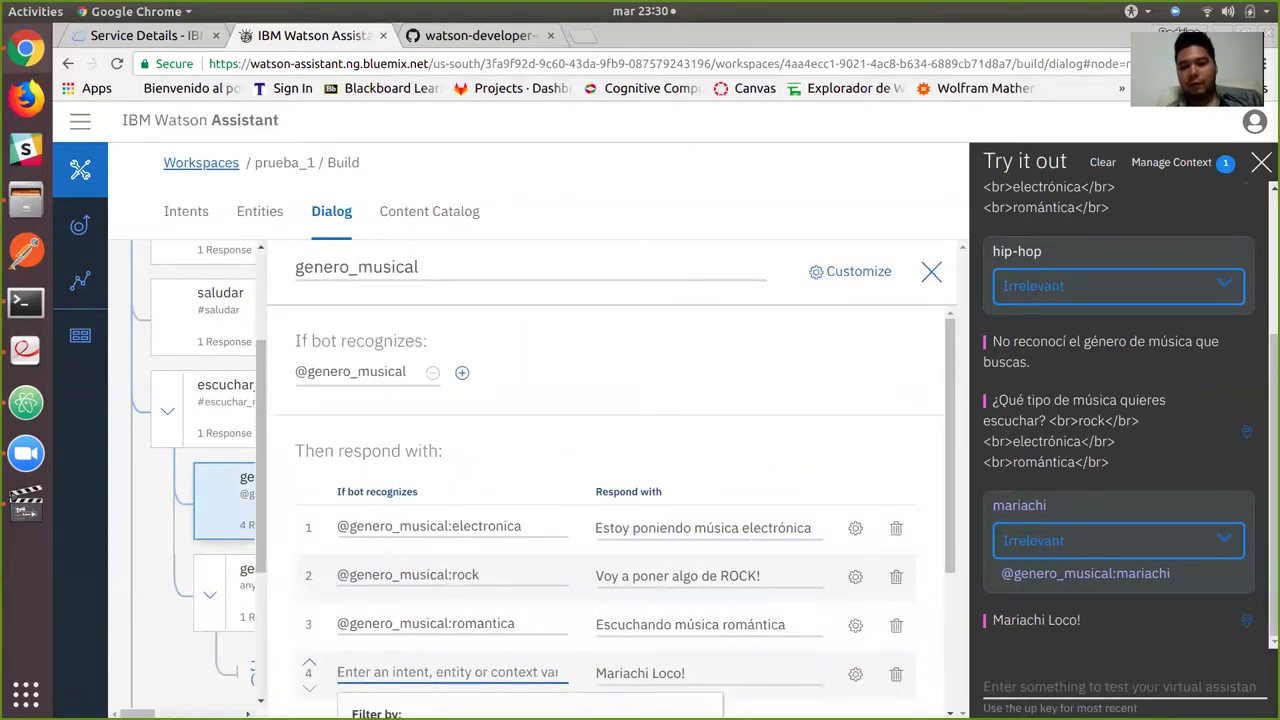
pyautogui.press('Escape')
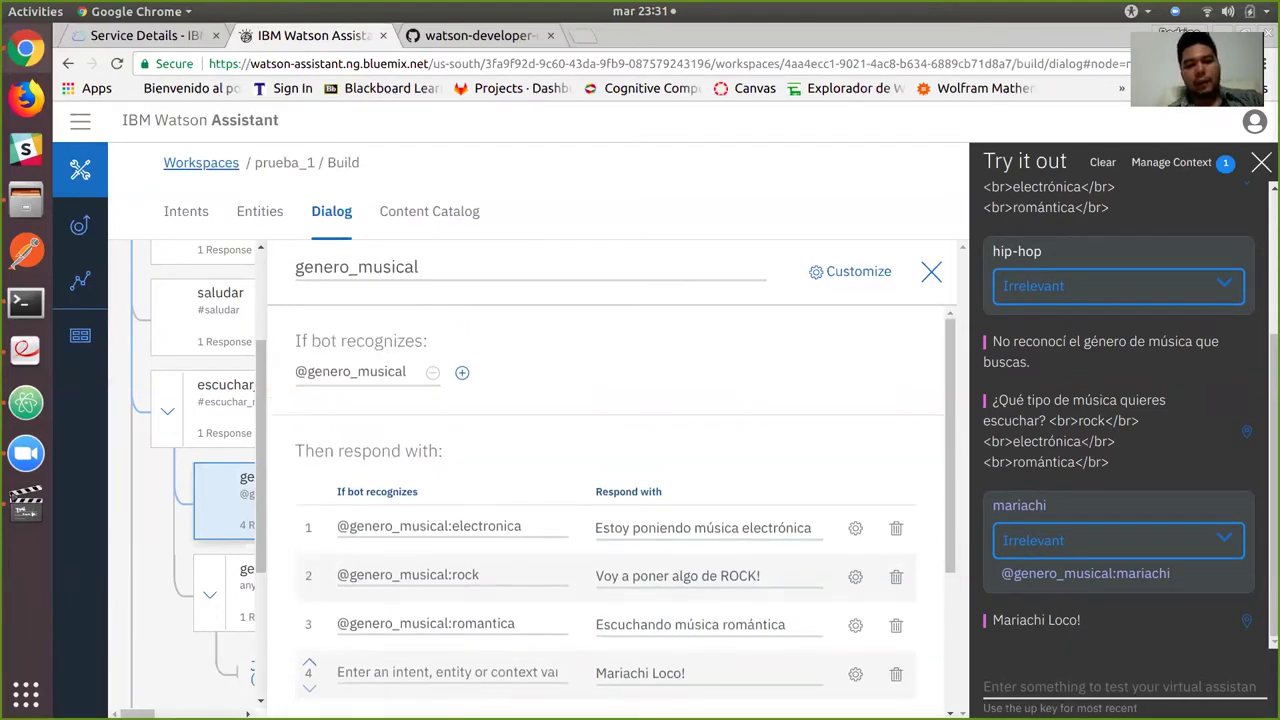
pyautogui.scroll(-4, 610, 505)
pyautogui.scroll(4, 610, 505)
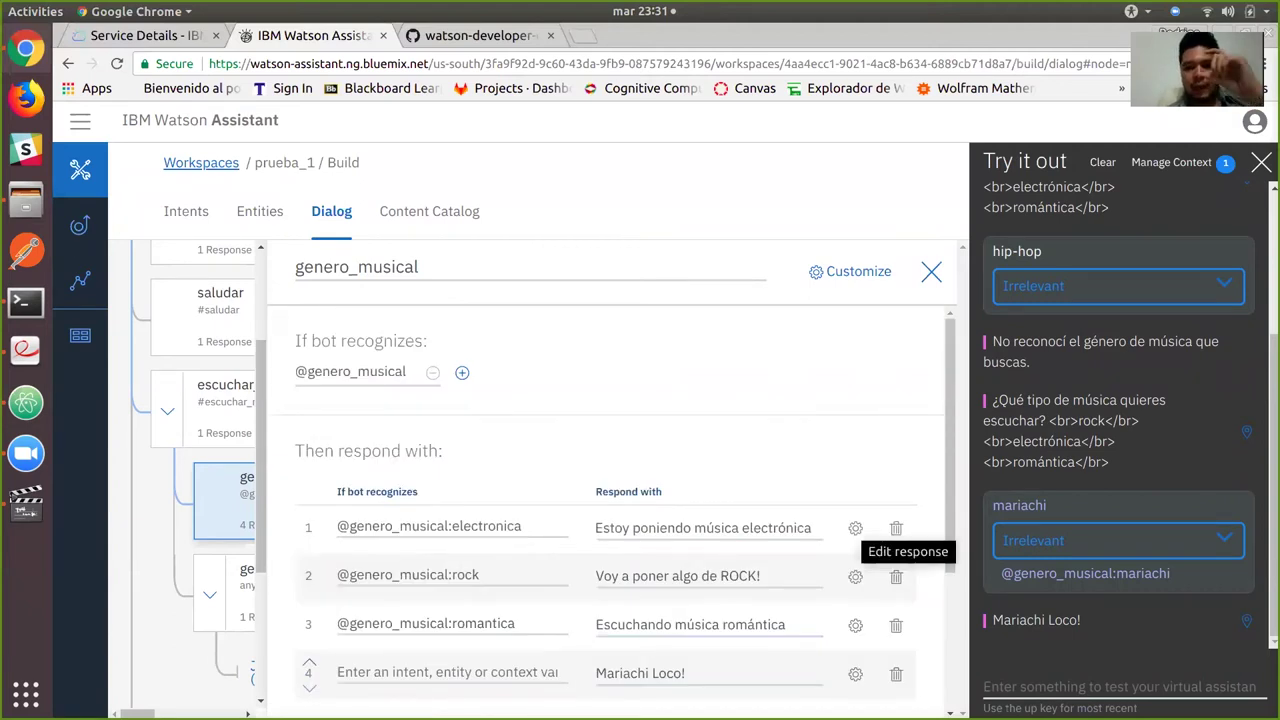
pyautogui.click(855, 528)
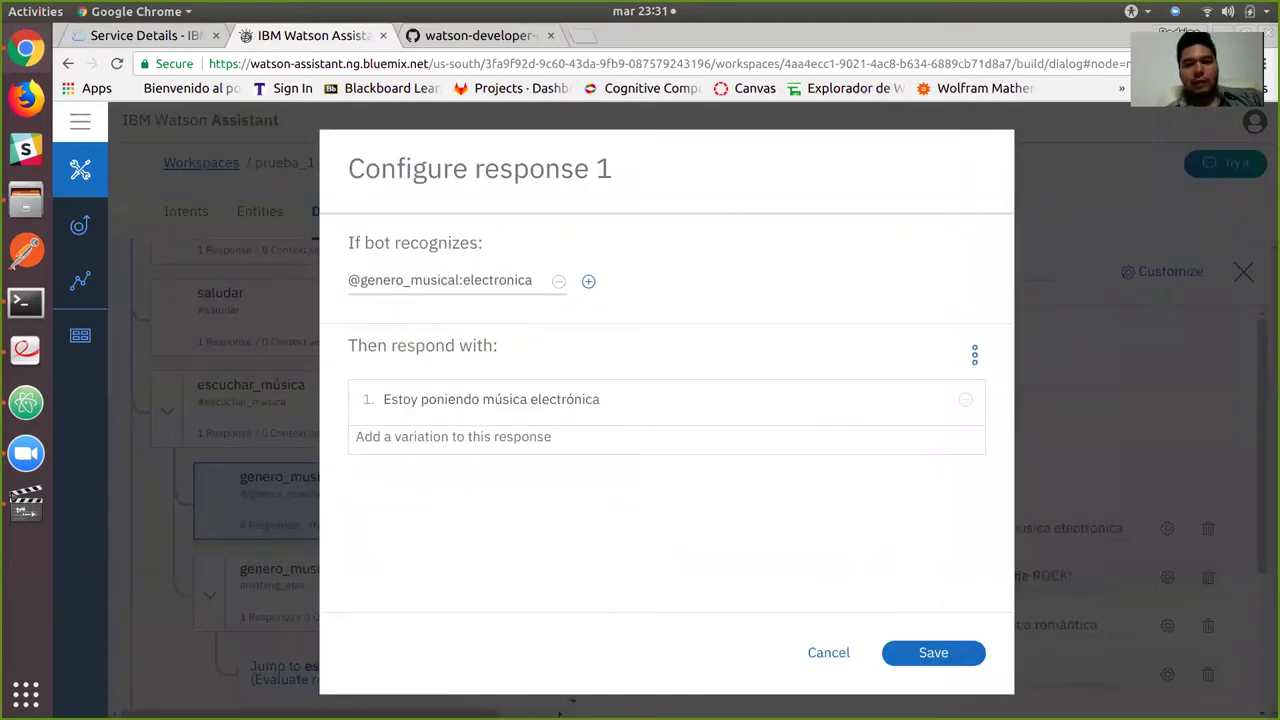
# In the electronica response's JSON, add a context setting variable1 to true and save.
pyautogui.click(974, 354)
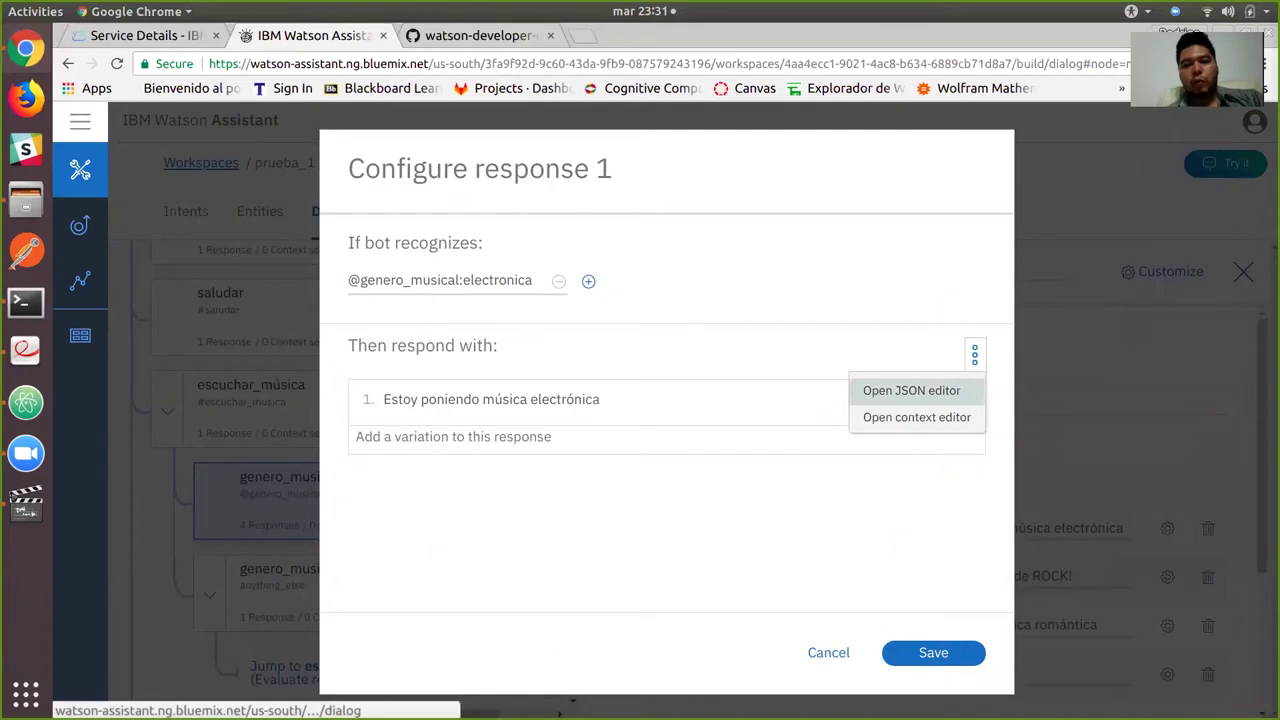
pyautogui.click(911, 390)
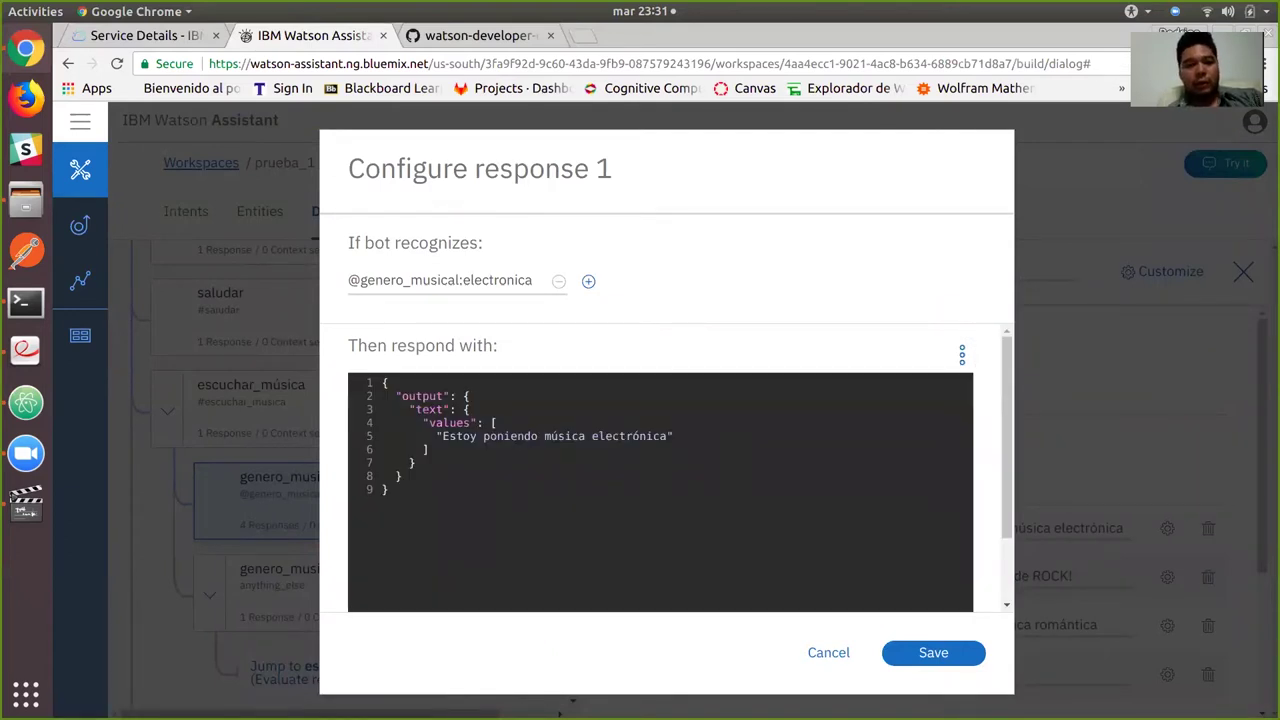
pyautogui.write('"')
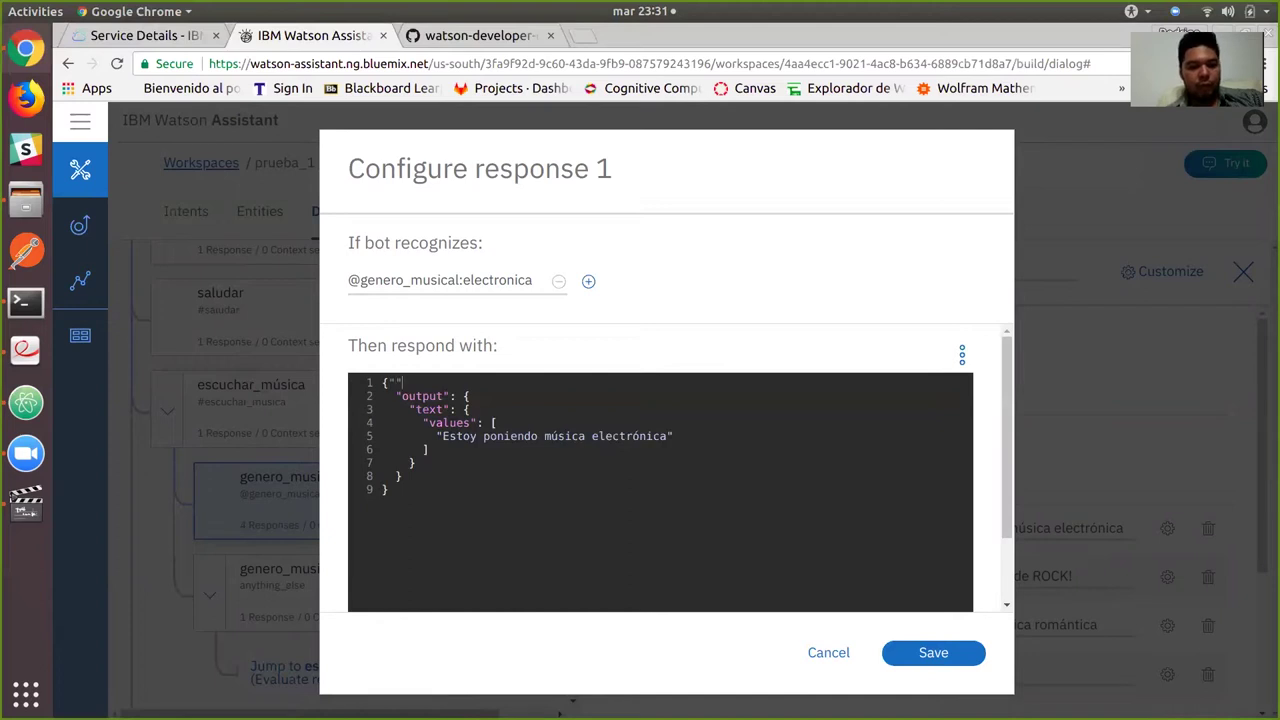
pyautogui.write('context"')
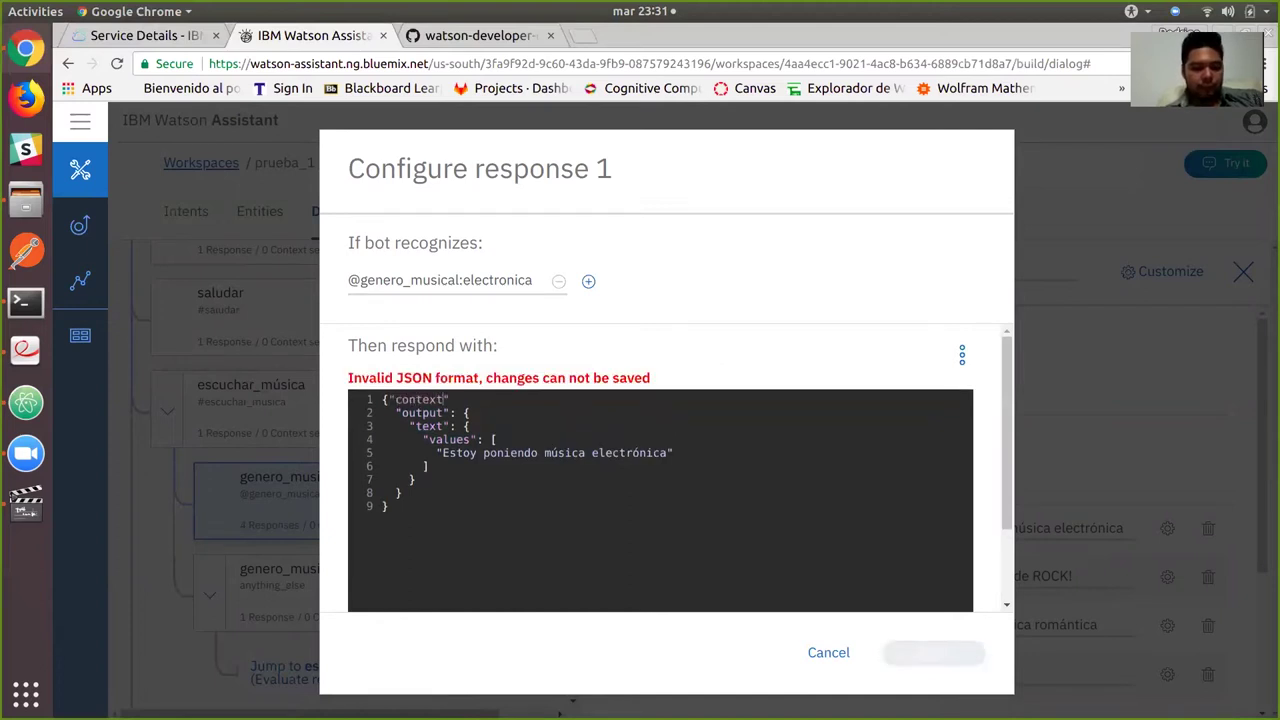
pyautogui.write(':{},')
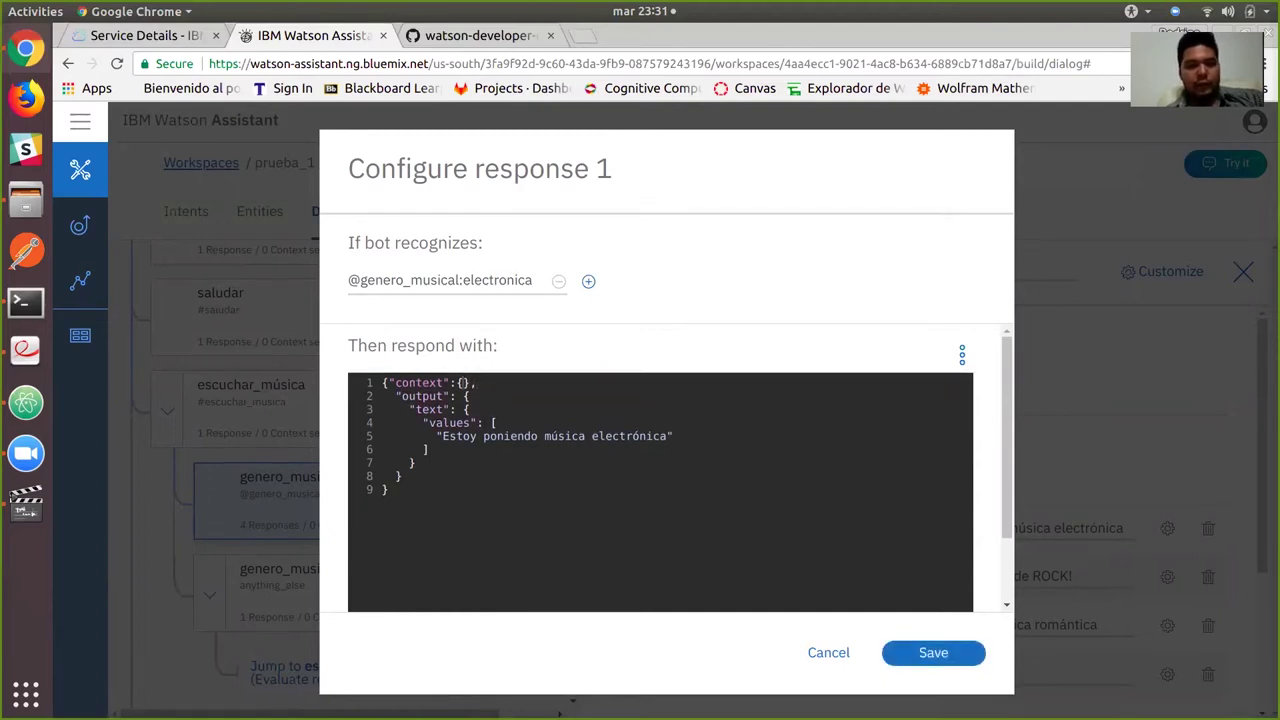
pyautogui.press('Left')
pyautogui.press('Left')
pyautogui.press('Return')
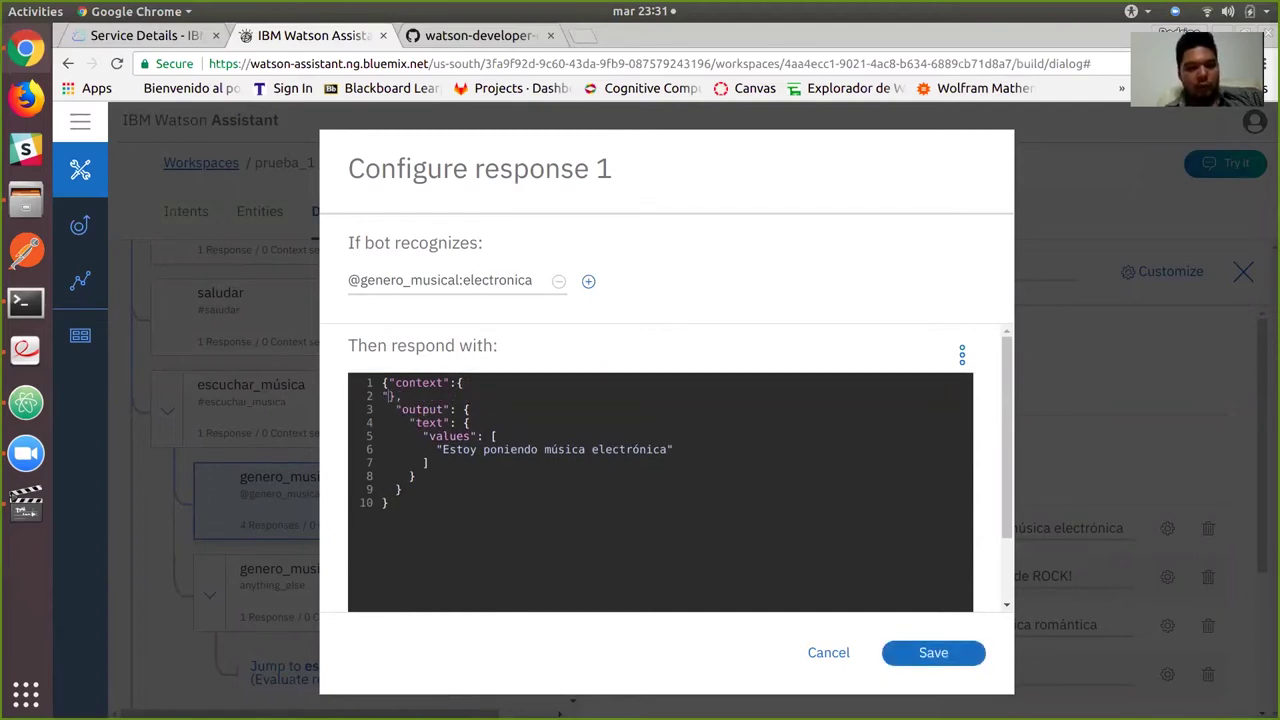
pyautogui.write('"variable2')
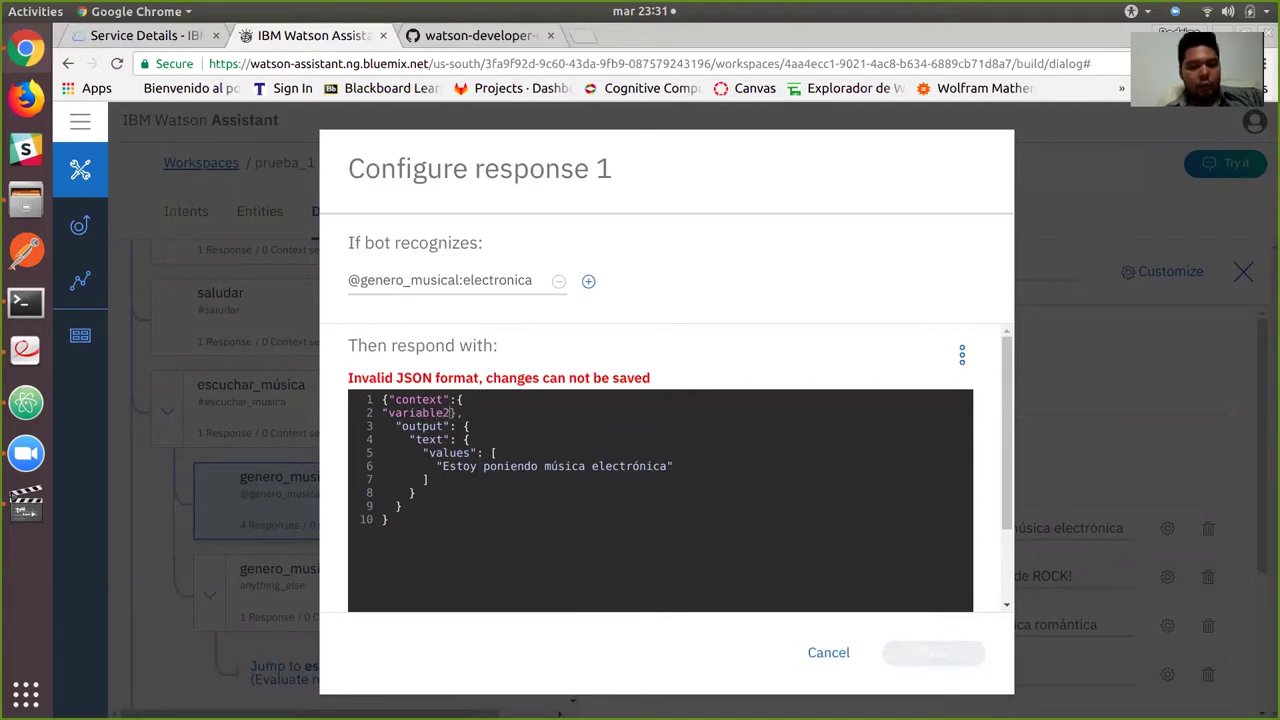
pyautogui.write('": true')
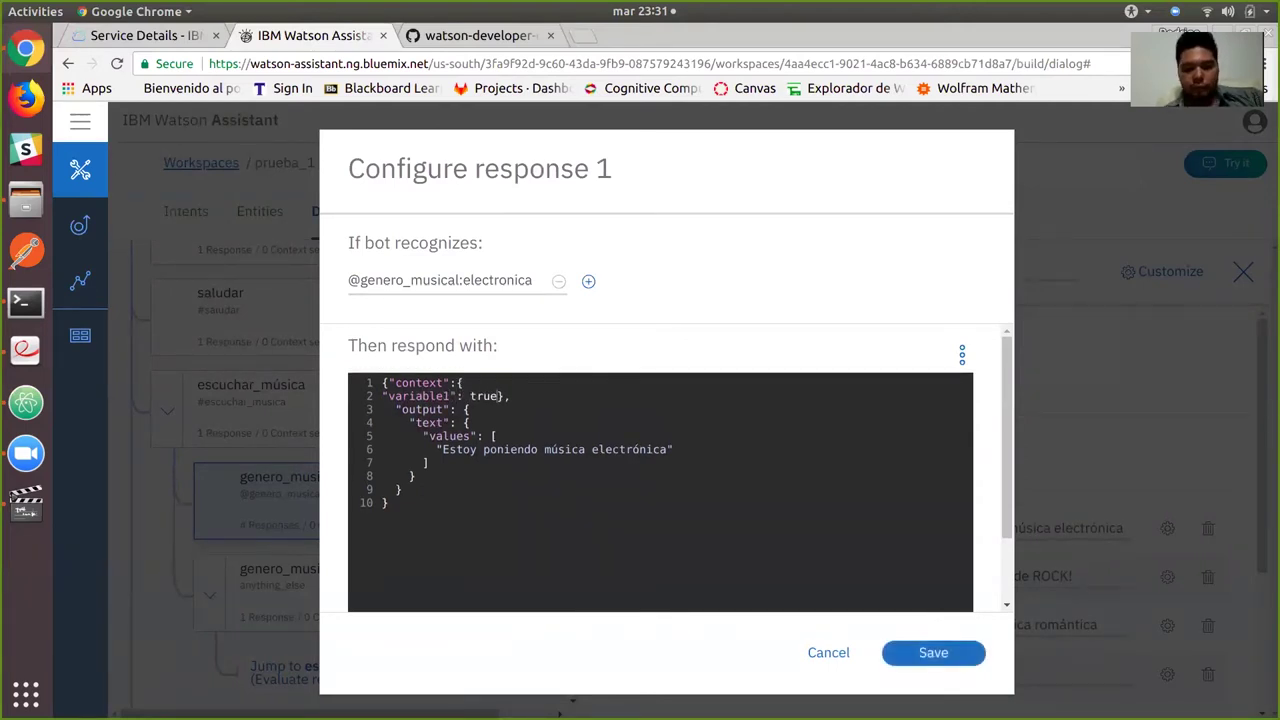
pyautogui.click(976, 652)
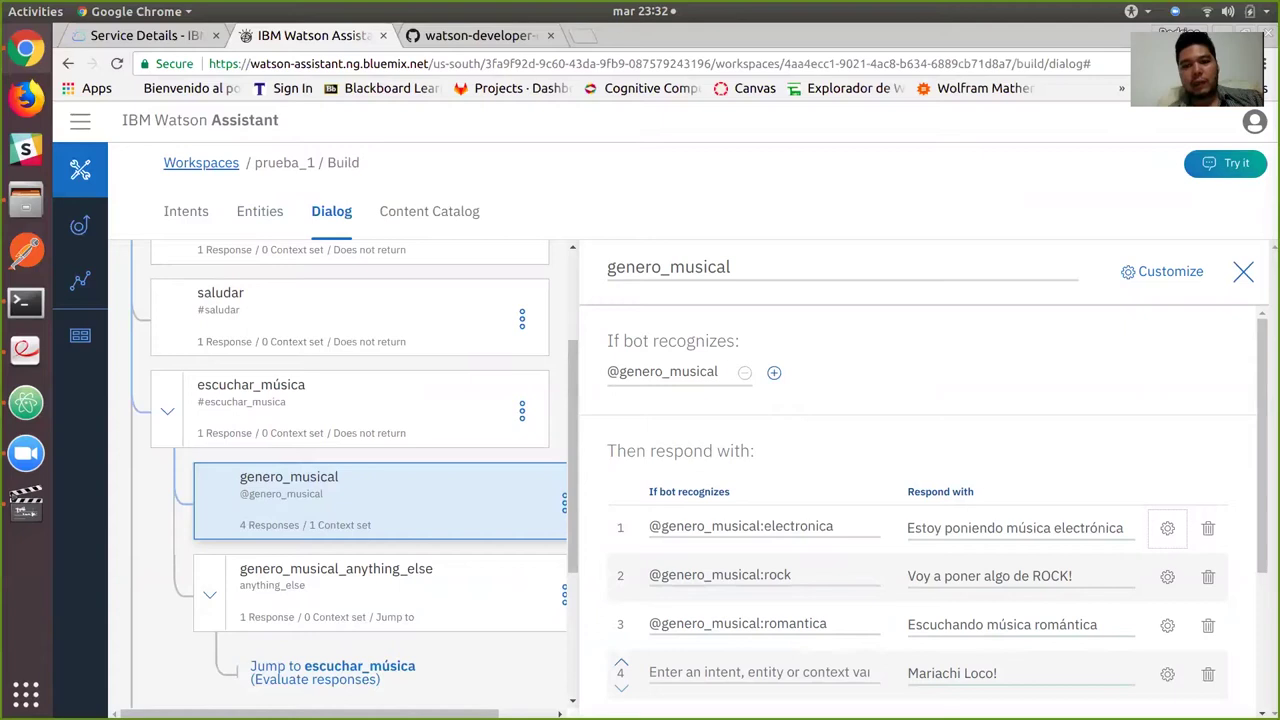
# Close the node editor, clear the test chat and view the context variables.
pyautogui.click(1243, 272)
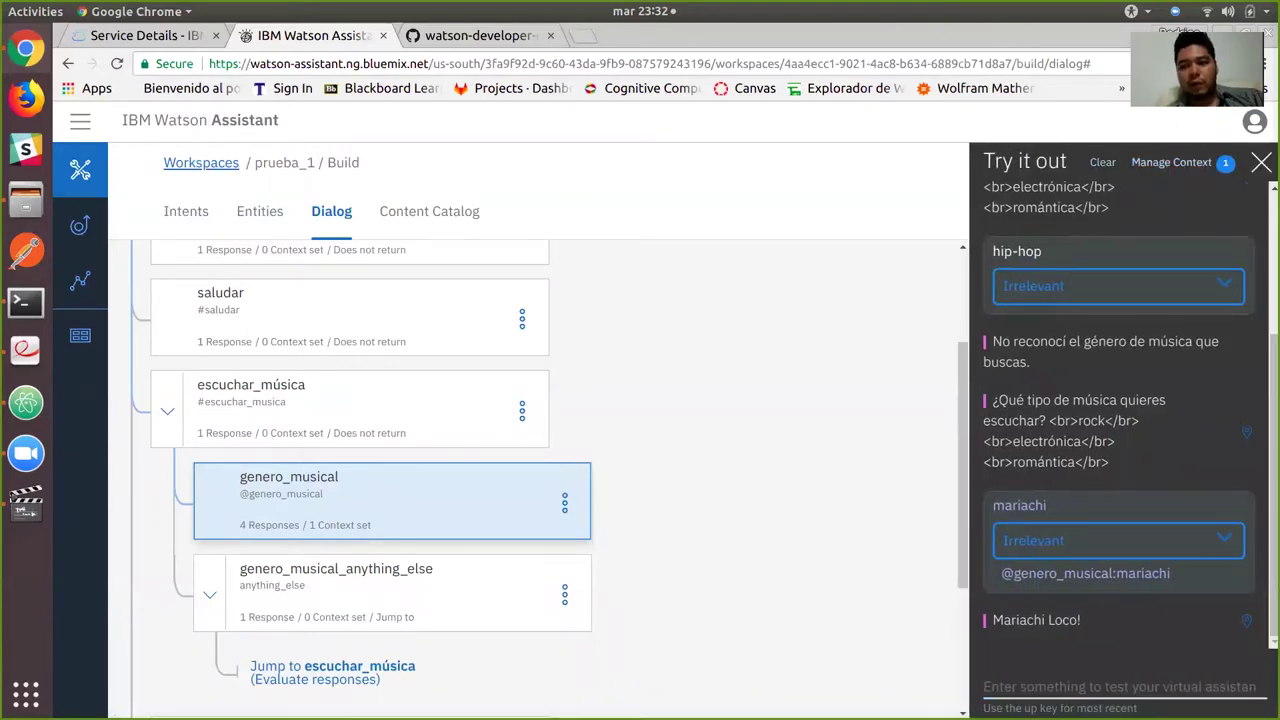
pyautogui.click(1102, 162)
pyautogui.click(1171, 162)
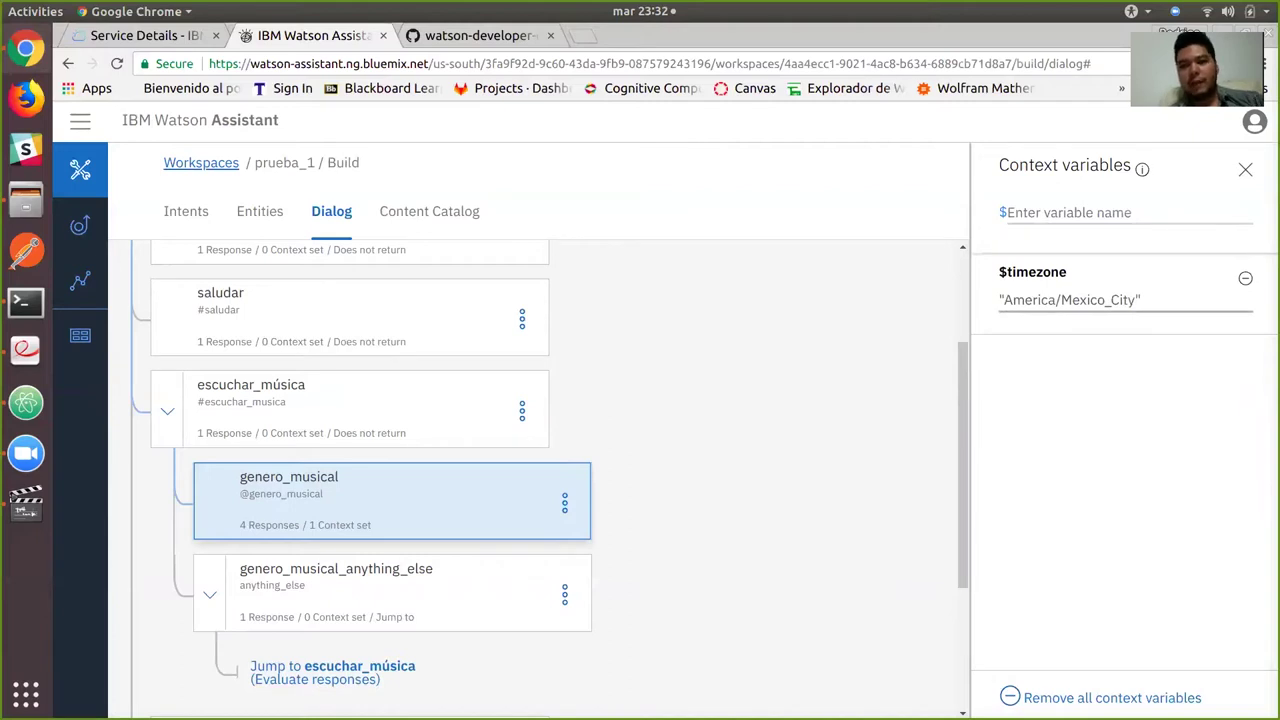
pyautogui.click(1245, 169)
# Send 'quiero escuchar música' and 'electronica', confirm $variable1 is true, then open despedida.
pyautogui.click(1120, 687)
pyautogui.write('quiero es')
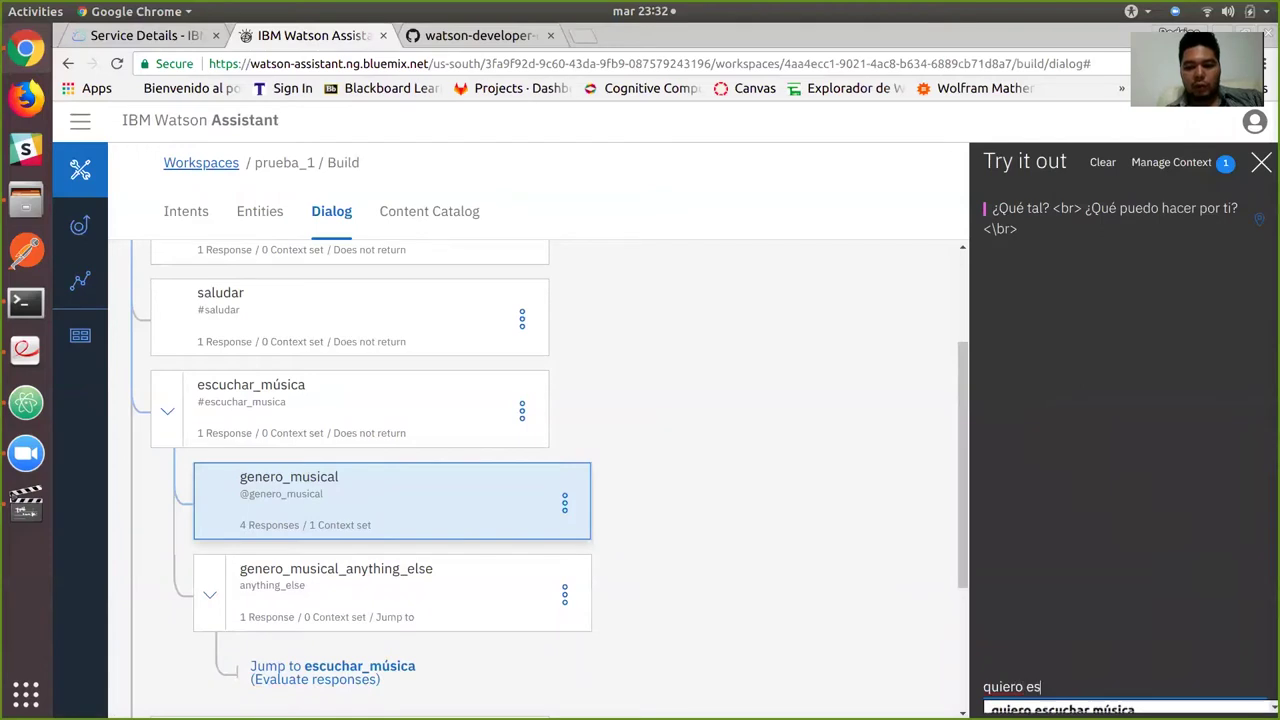
pyautogui.press('Down')
pyautogui.press('Return')
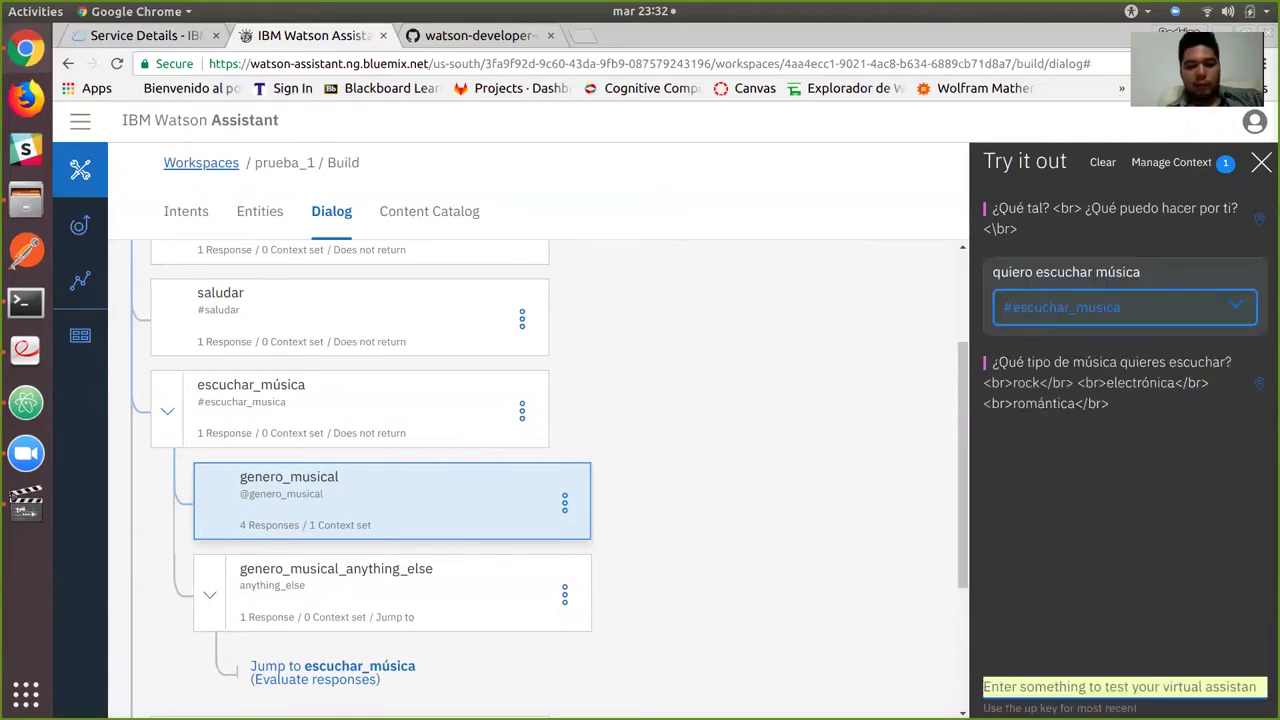
pyautogui.write('electronica')
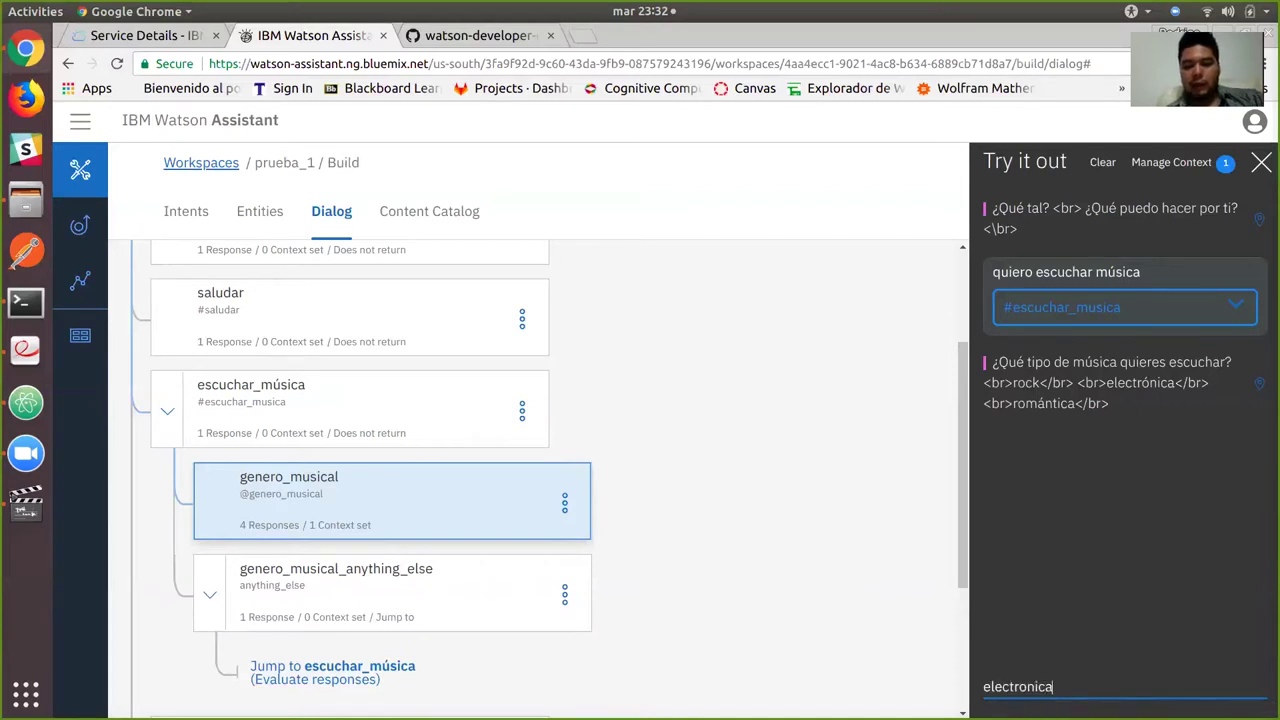
pyautogui.press('Return')
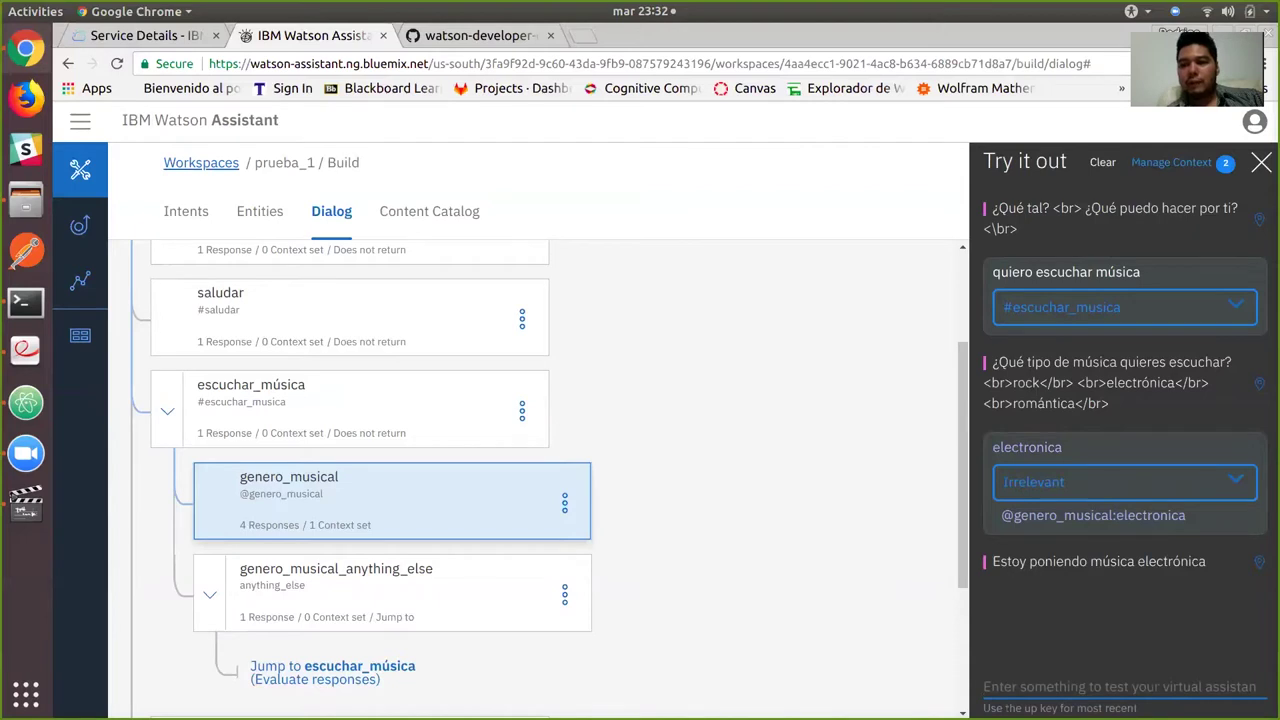
pyautogui.click(1171, 162)
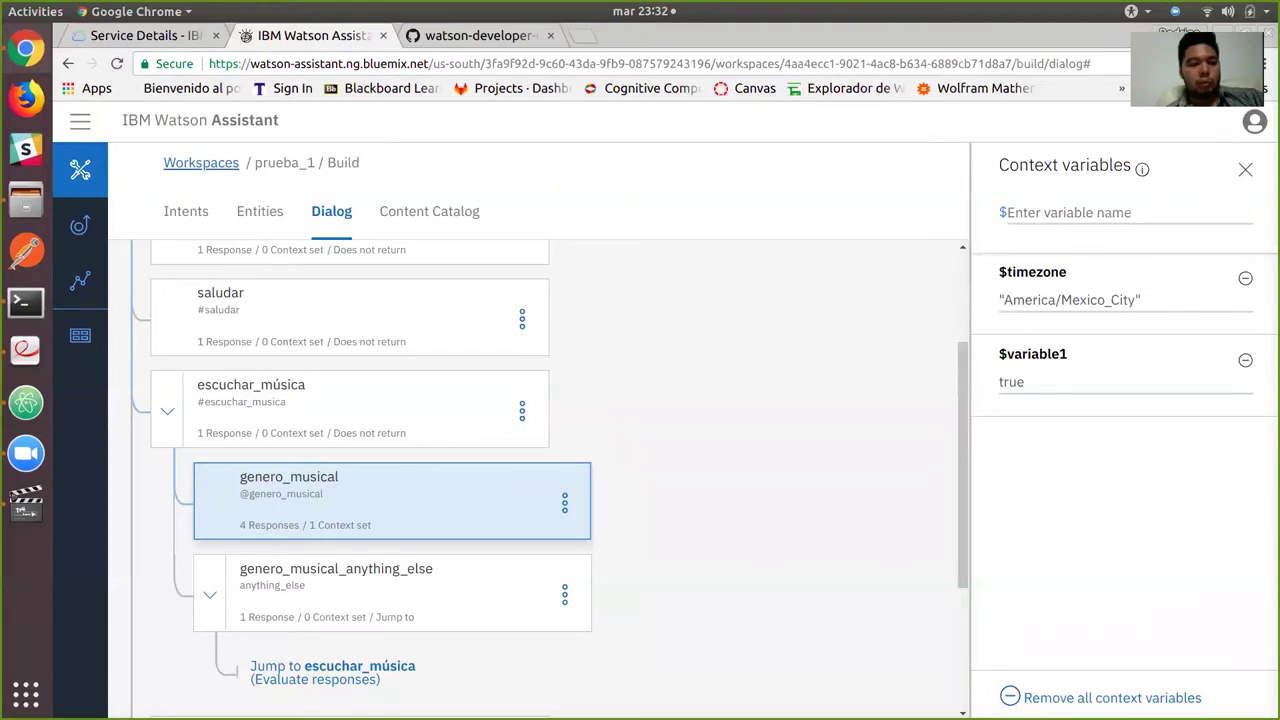
pyautogui.click(167, 410)
pyautogui.click(300, 505)
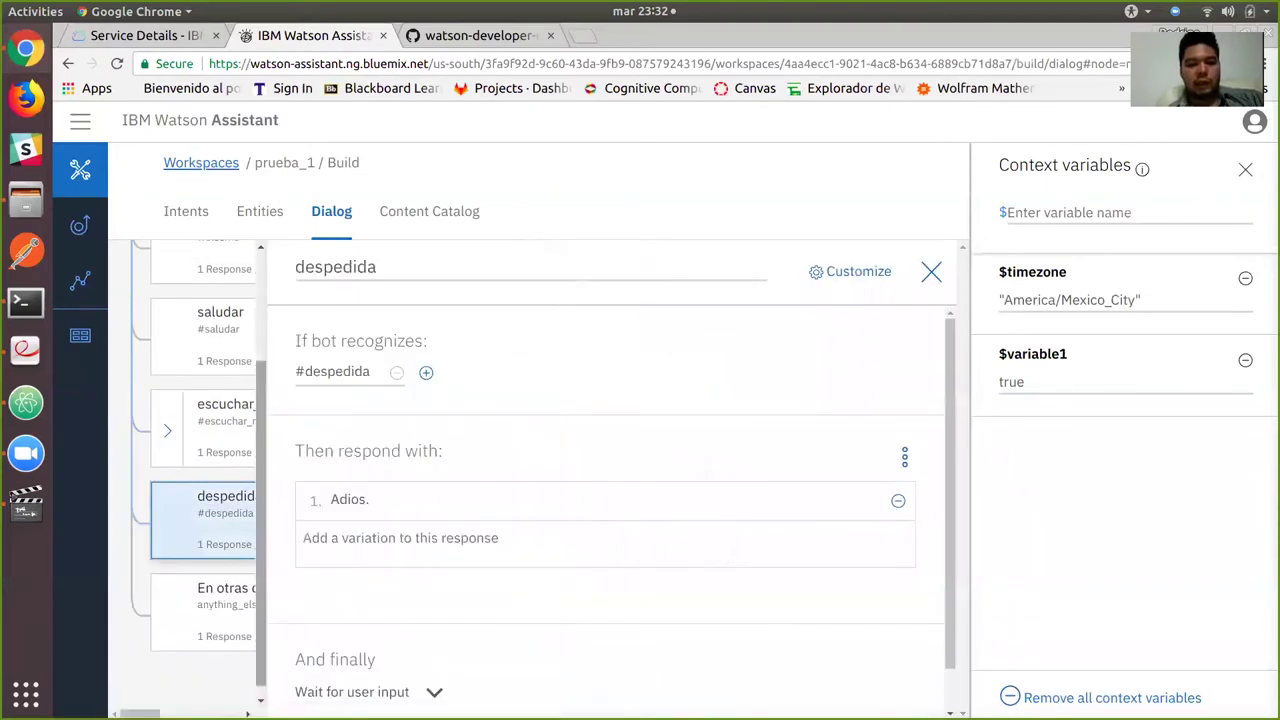
# Add "context":{"variable1": false} to the despedida response's JSON and close the editor.
pyautogui.click(905, 456)
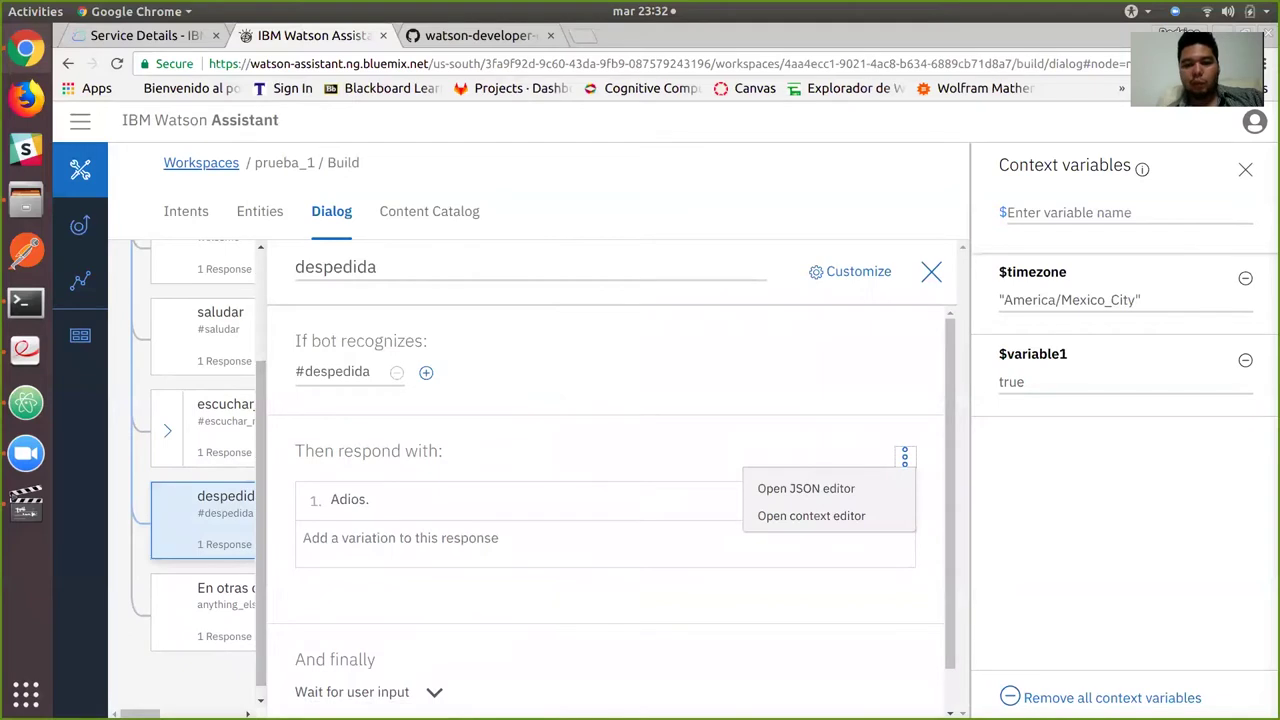
pyautogui.click(806, 488)
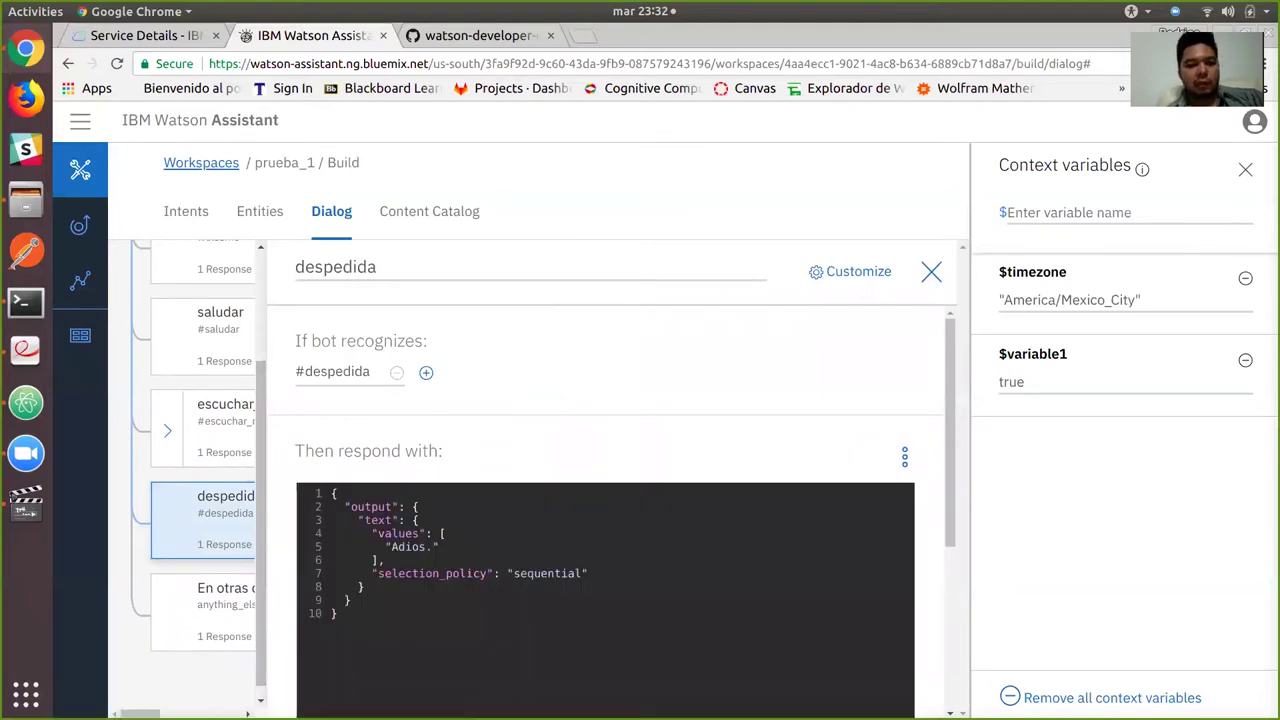
pyautogui.write('"coin')
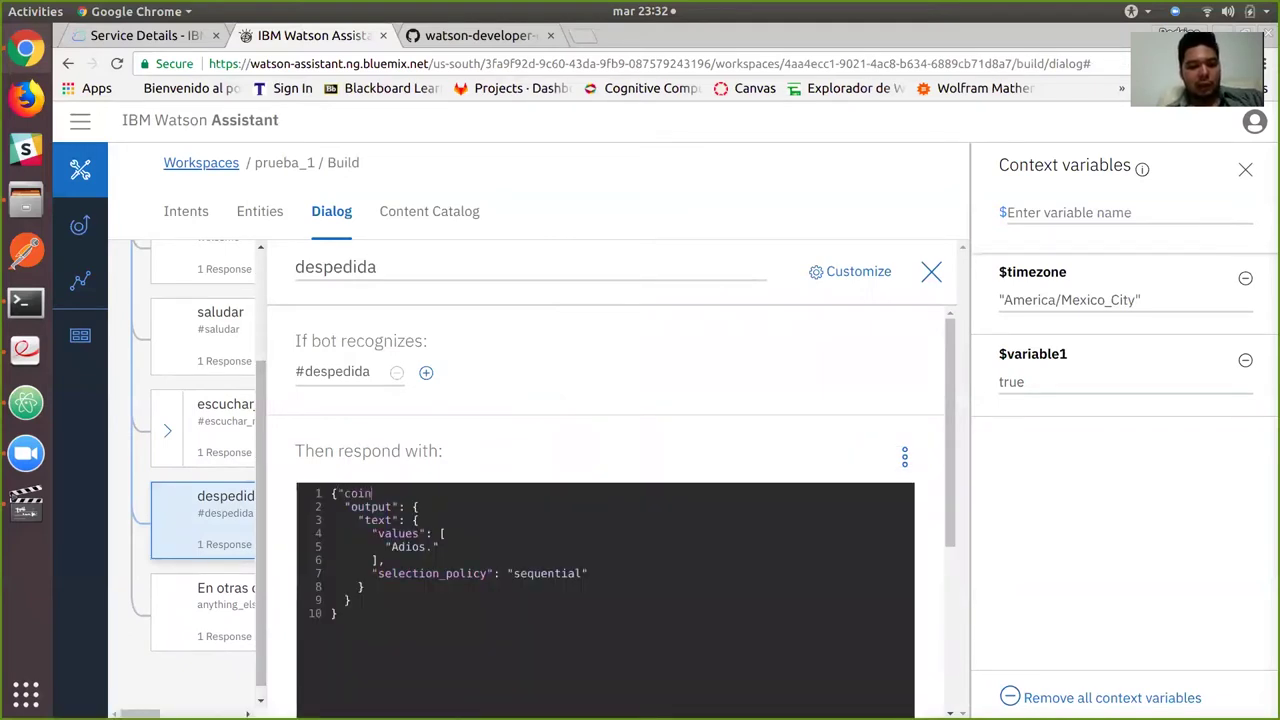
pyautogui.press('BackSpace')
pyautogui.press('BackSpace')
pyautogui.write('ntext"')
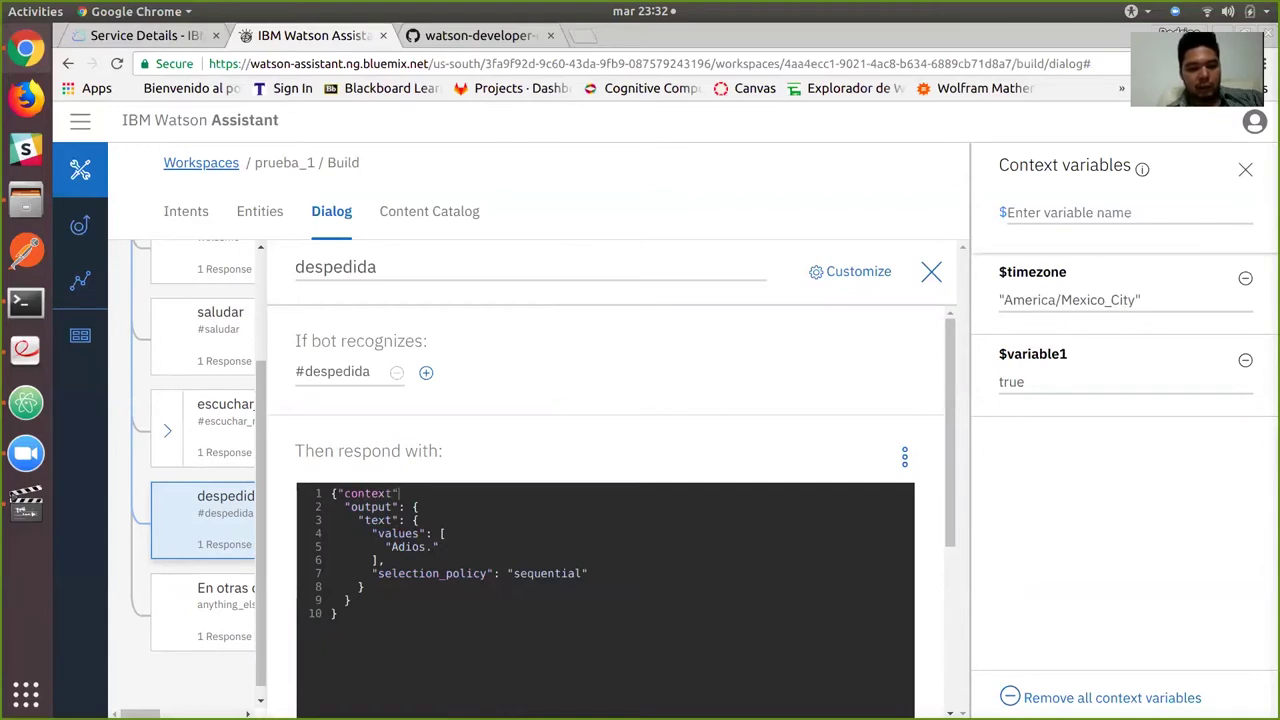
pyautogui.write(':{"}')
pyautogui.write(',')
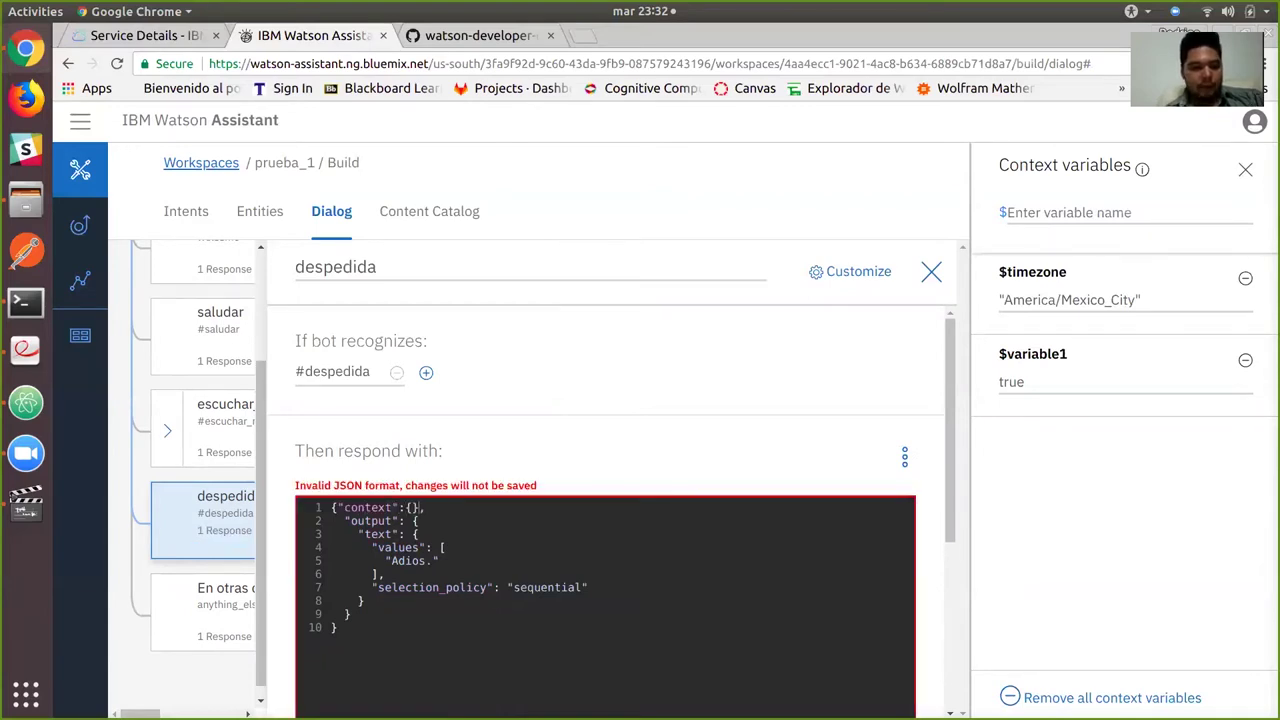
pyautogui.press('Left')
pyautogui.press('Left')
pyautogui.write('"')
pyautogui.write('variable2"')
pyautogui.press('BackSpace')
pyautogui.write('1"')
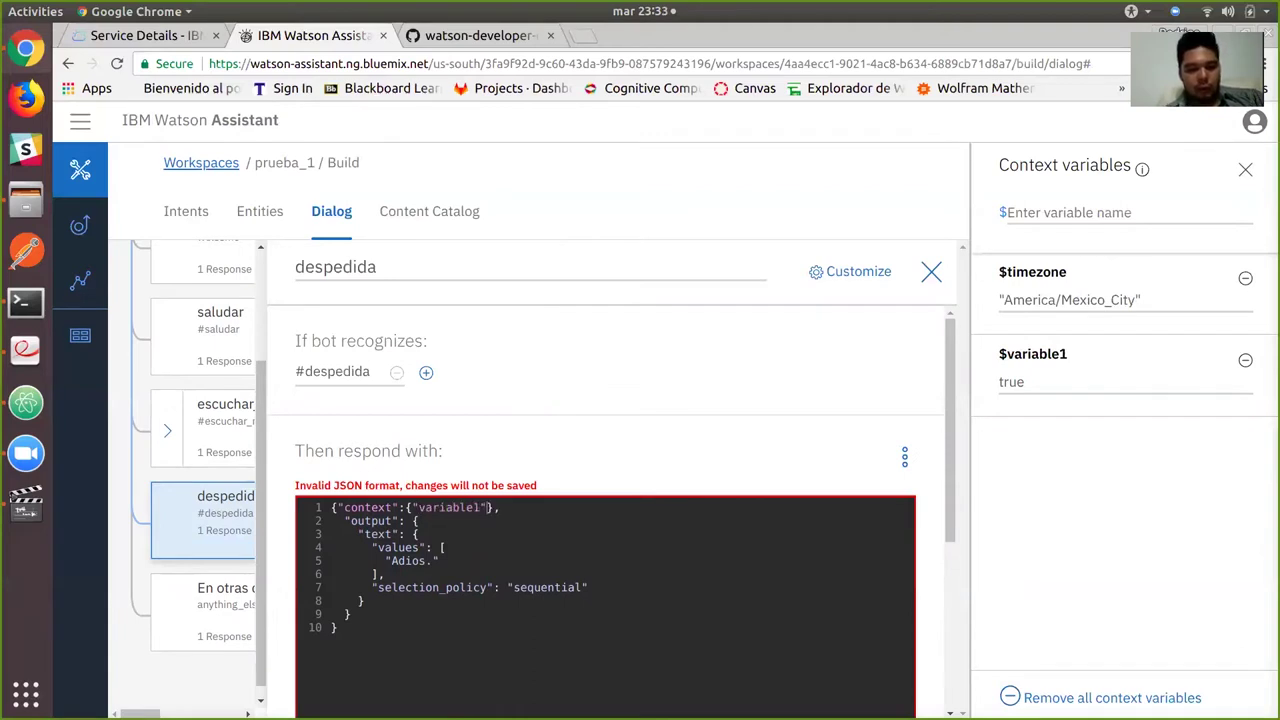
pyautogui.write(': false')
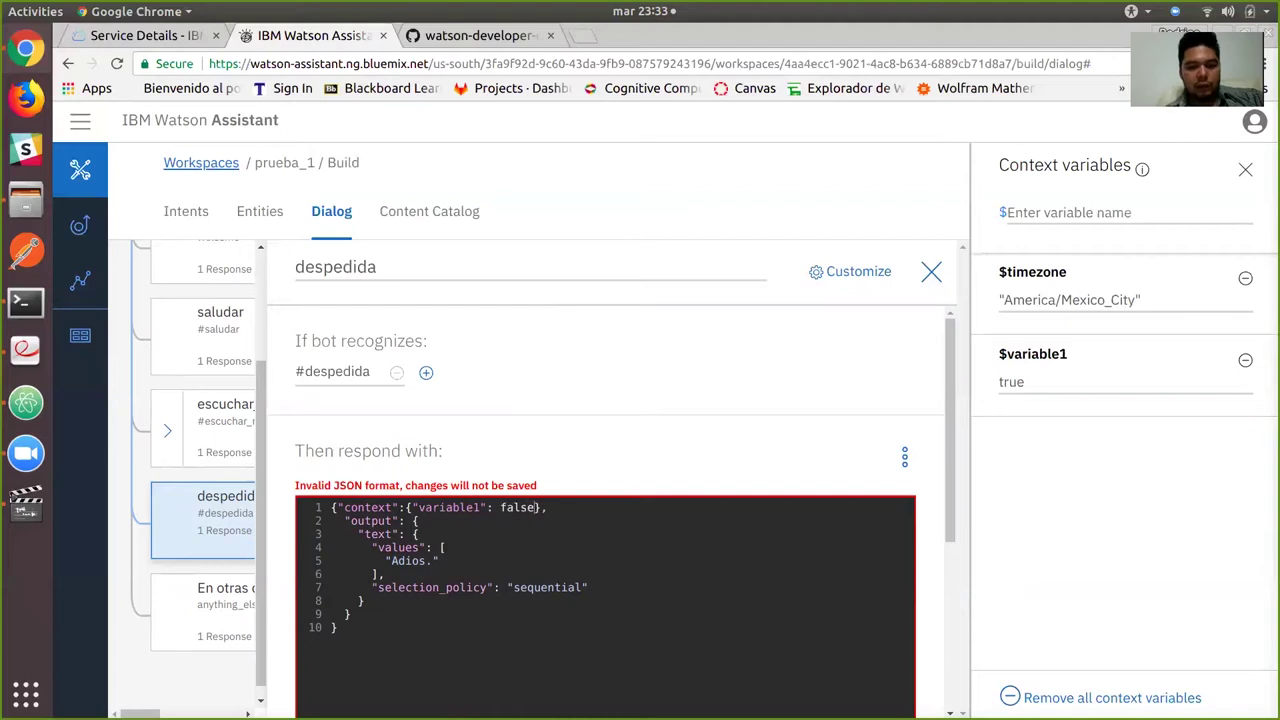
pyautogui.scroll(-3, 605, 500)
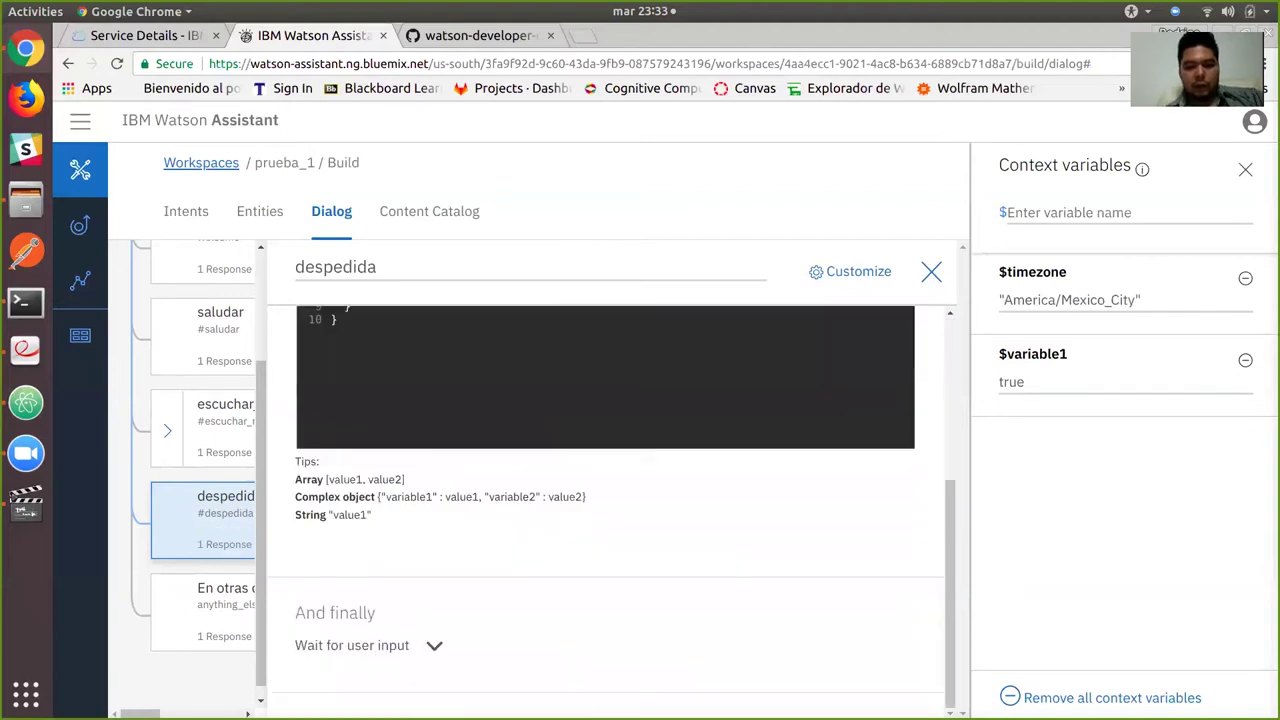
pyautogui.press('Escape')
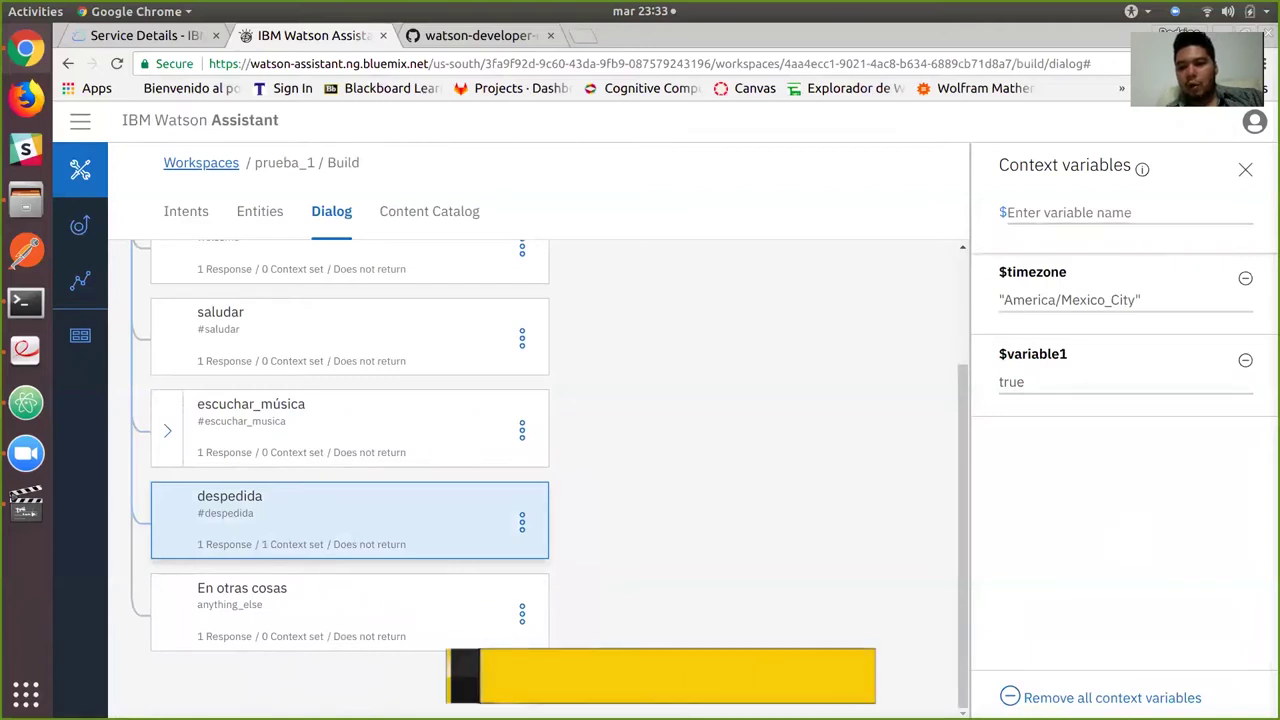
# Send 'hola' in the test chat and check the context variables.
pyautogui.press('Escape')
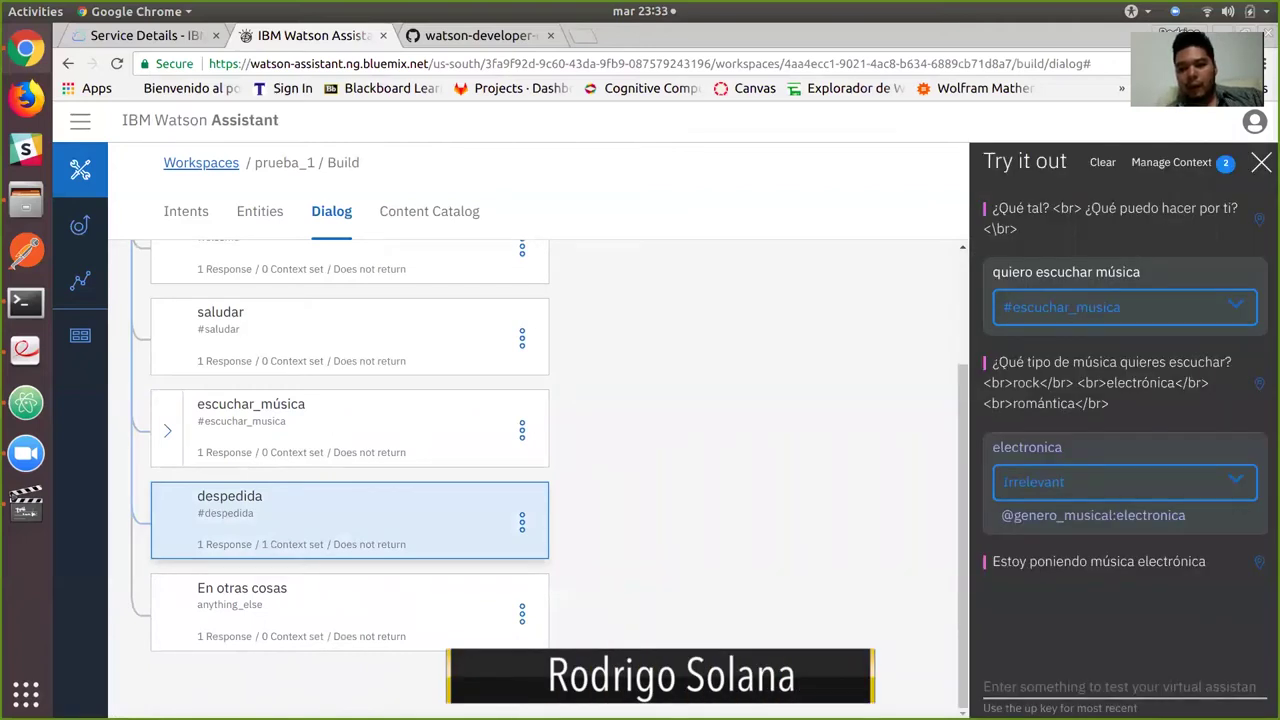
pyautogui.click(1118, 687)
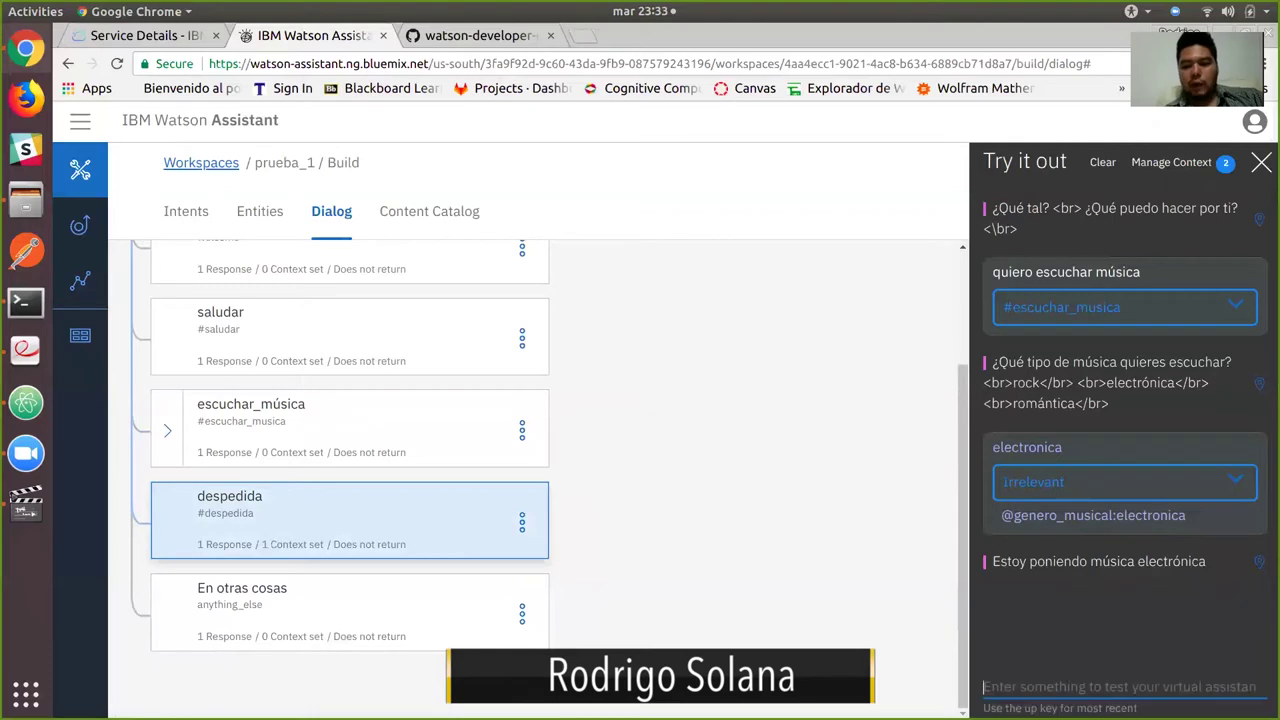
pyautogui.write('hola')
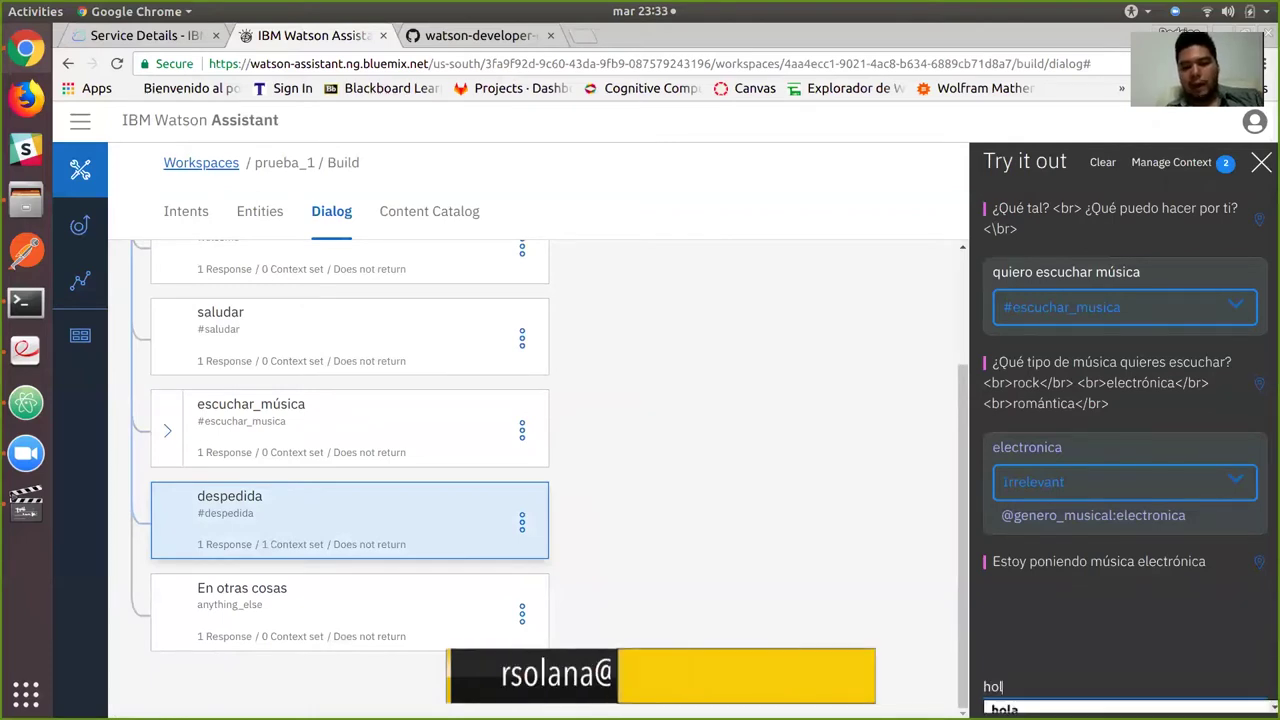
pyautogui.press('Return')
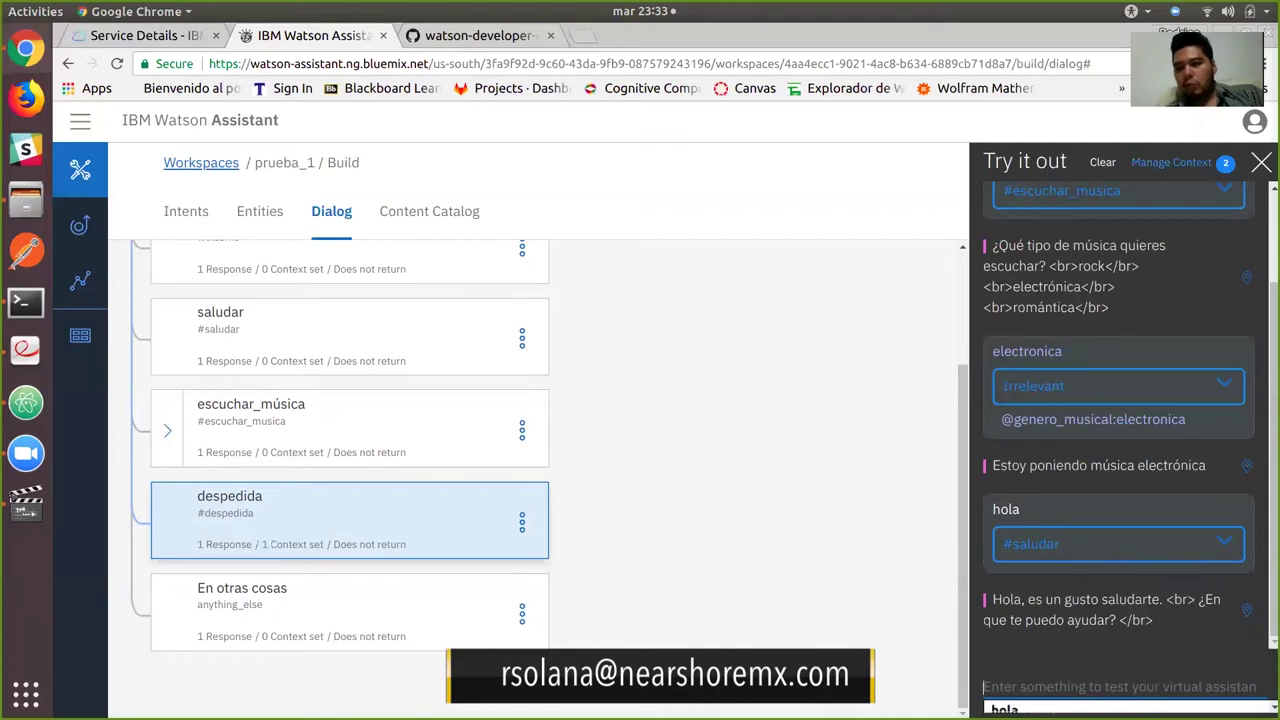
pyautogui.click(1171, 162)
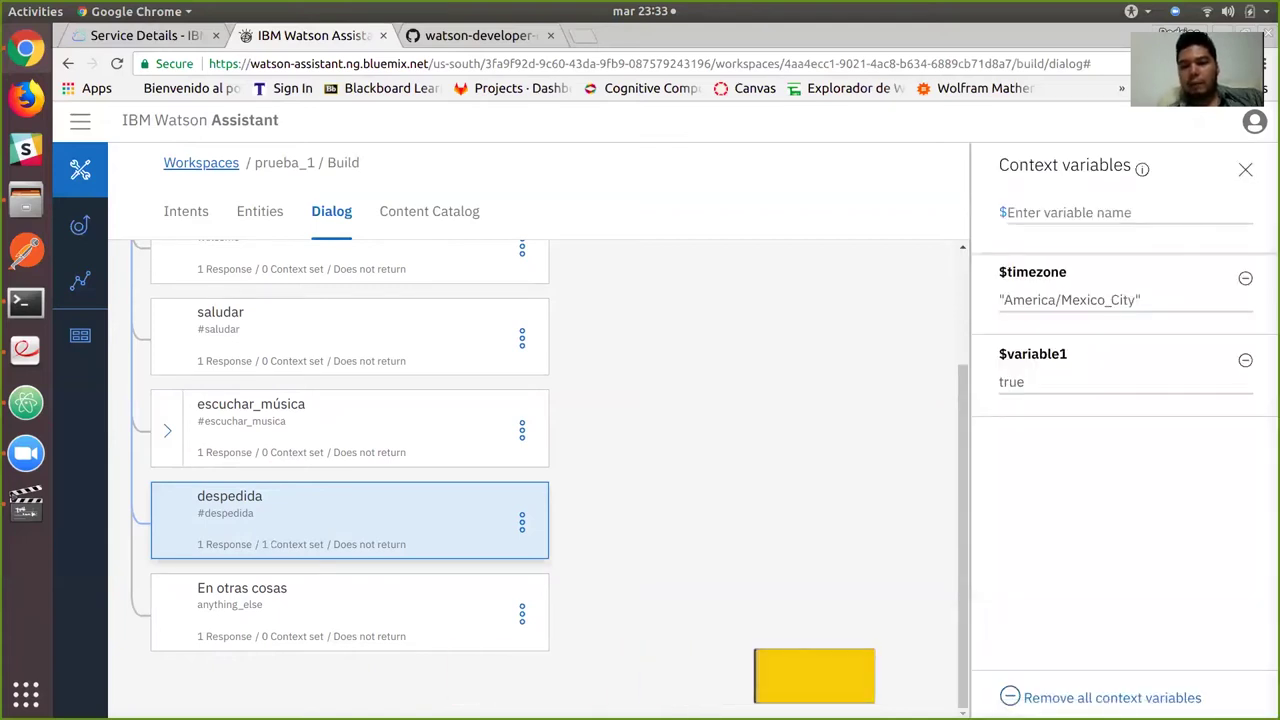
pyautogui.press('Escape')
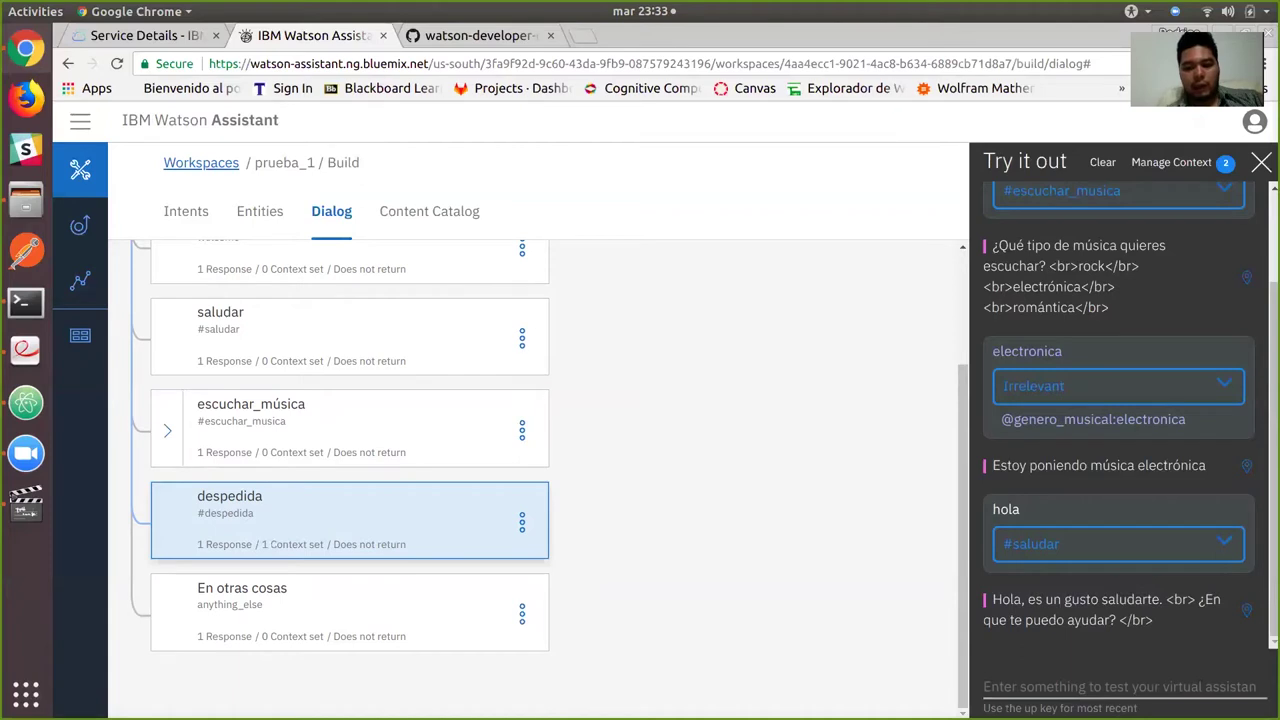
# Send 'quiero escuchar música' then 'romantica', getting 'Escuchando música romántica'.
pyautogui.write('quiero es')
pyautogui.press('Down')
pyautogui.press('Return')
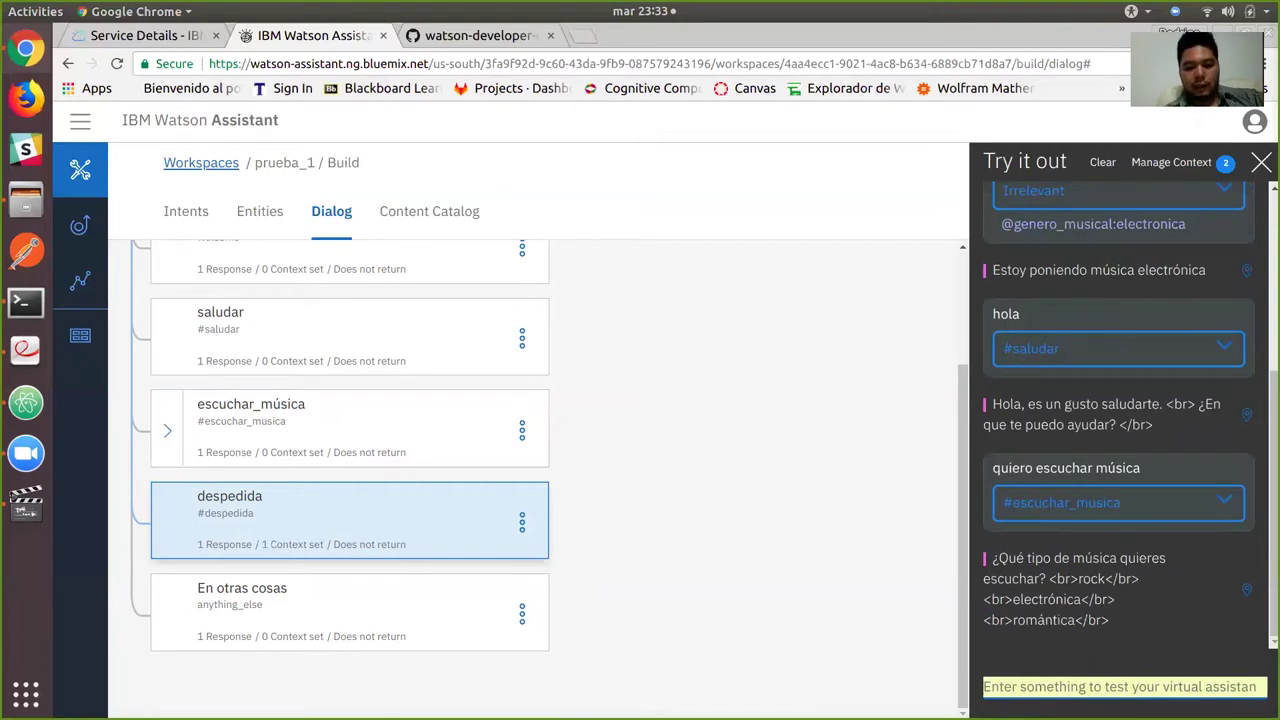
pyautogui.write('romantica')
pyautogui.press('Return')
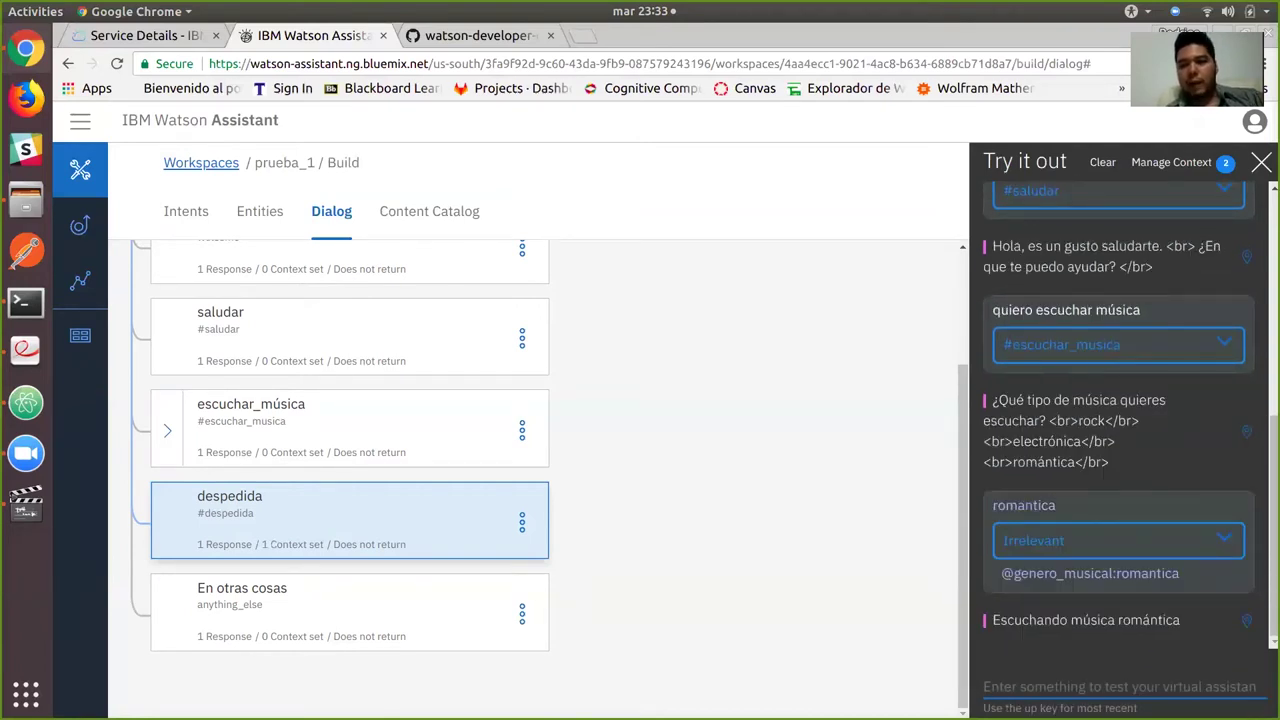
# Check the context again, then send 'adios' to get the reply 'Adios.'.
pyautogui.click(1171, 162)
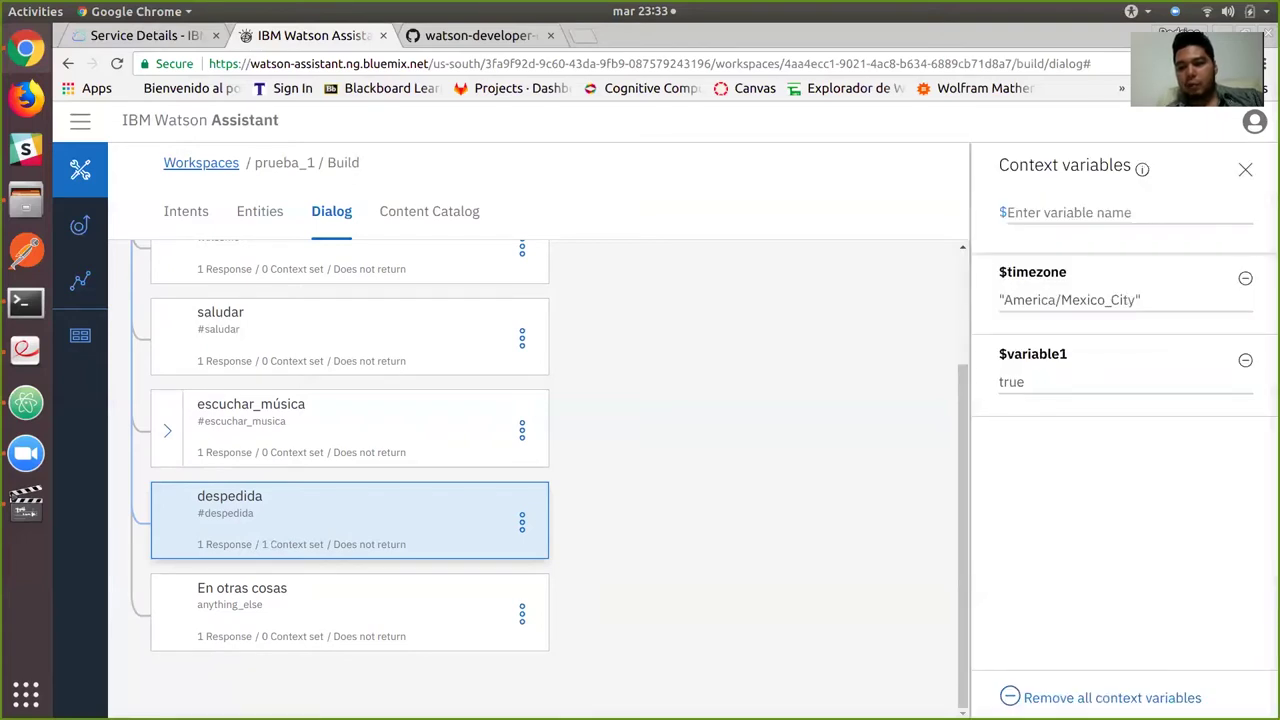
pyautogui.click(1245, 169)
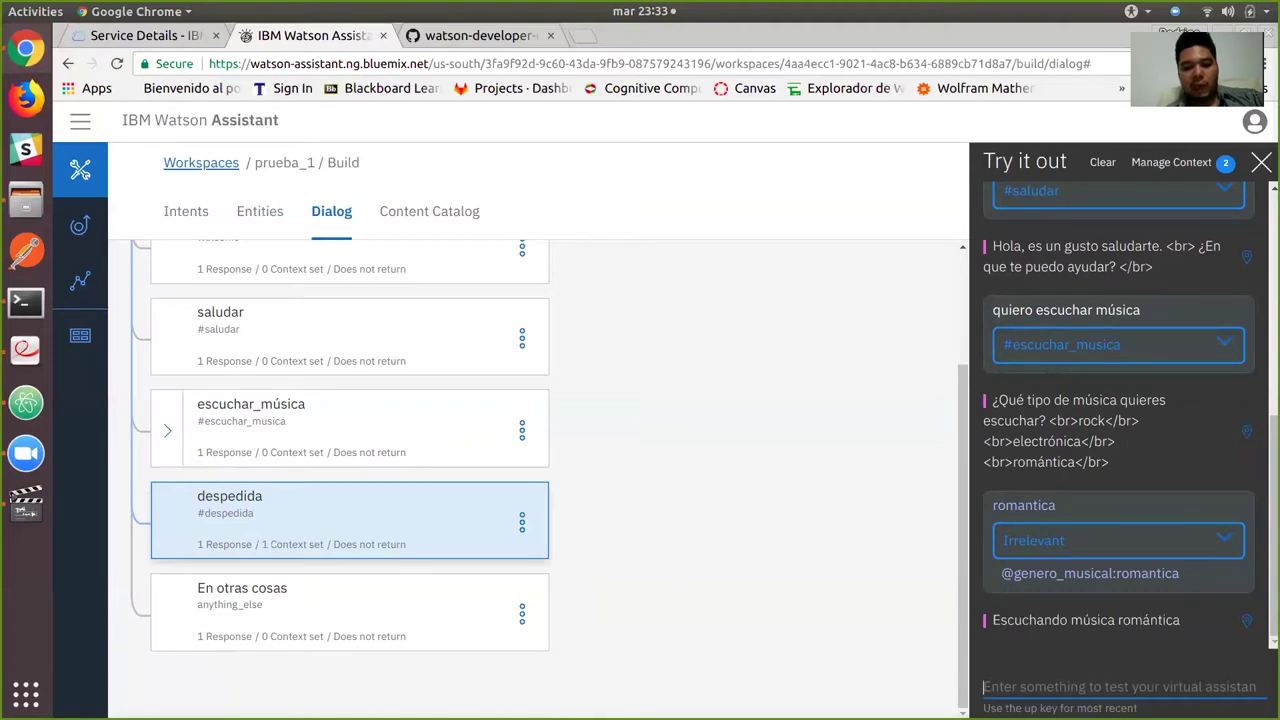
pyautogui.write('adios')
pyautogui.press('Return')
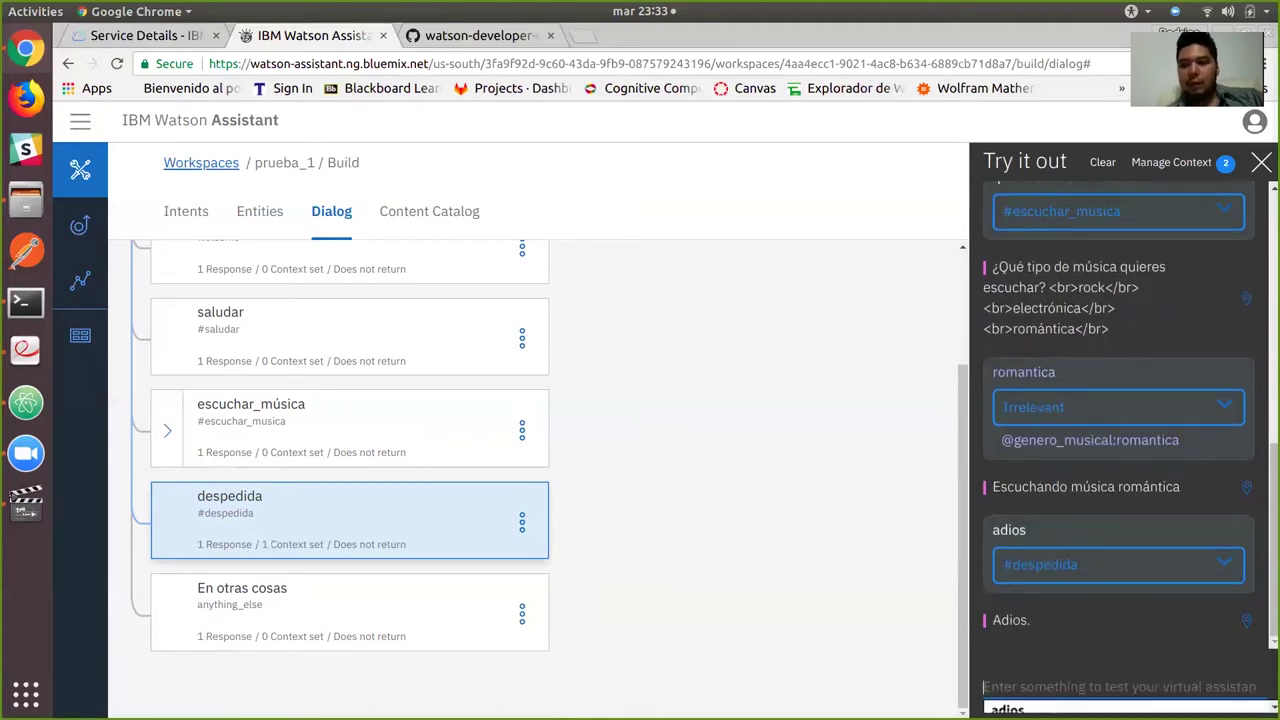
# Confirm $variable1 now reads false in the context, then close the context and test panels.
pyautogui.click(1171, 162)
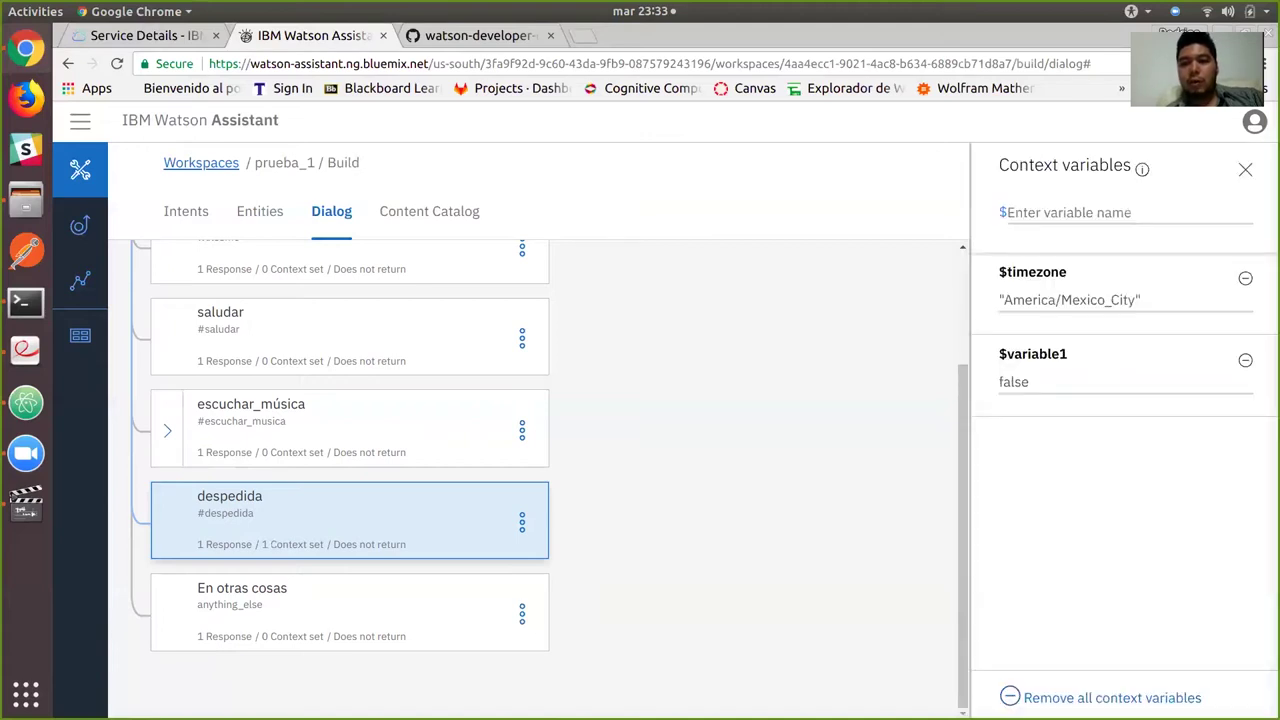
pyautogui.click(1013, 382)
pyautogui.doubleClick(1013, 382)
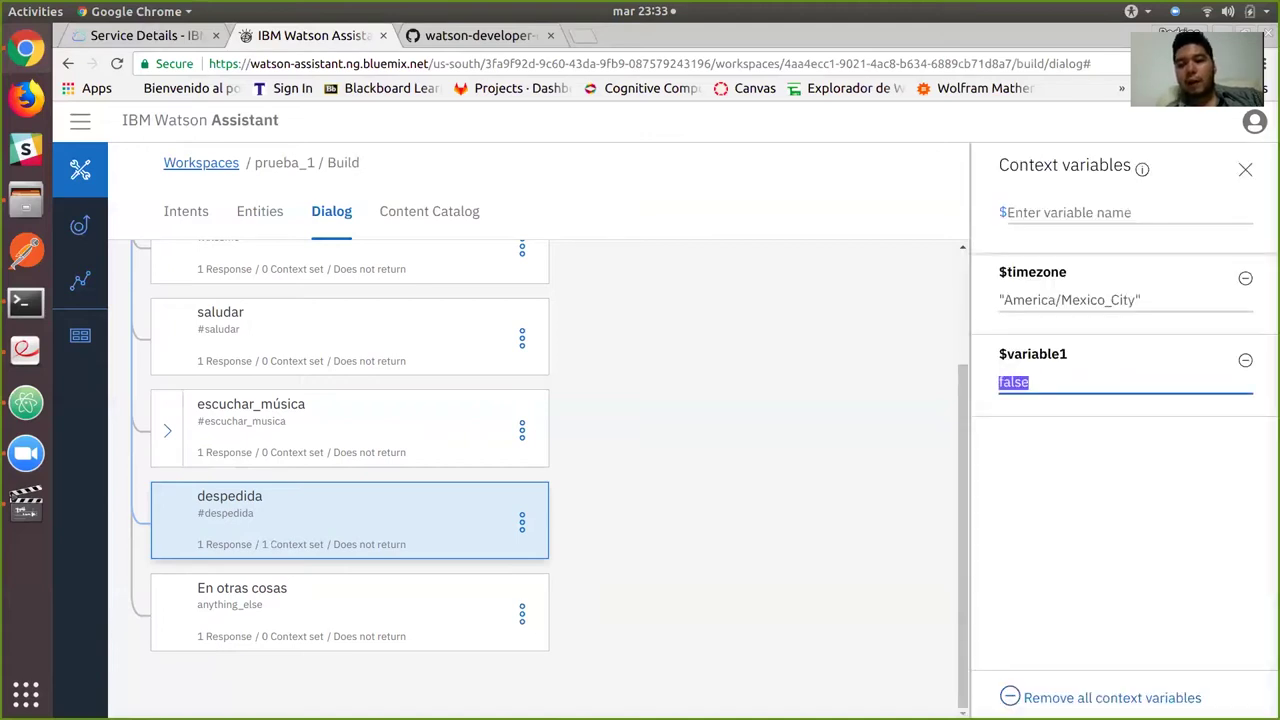
pyautogui.press('Escape')
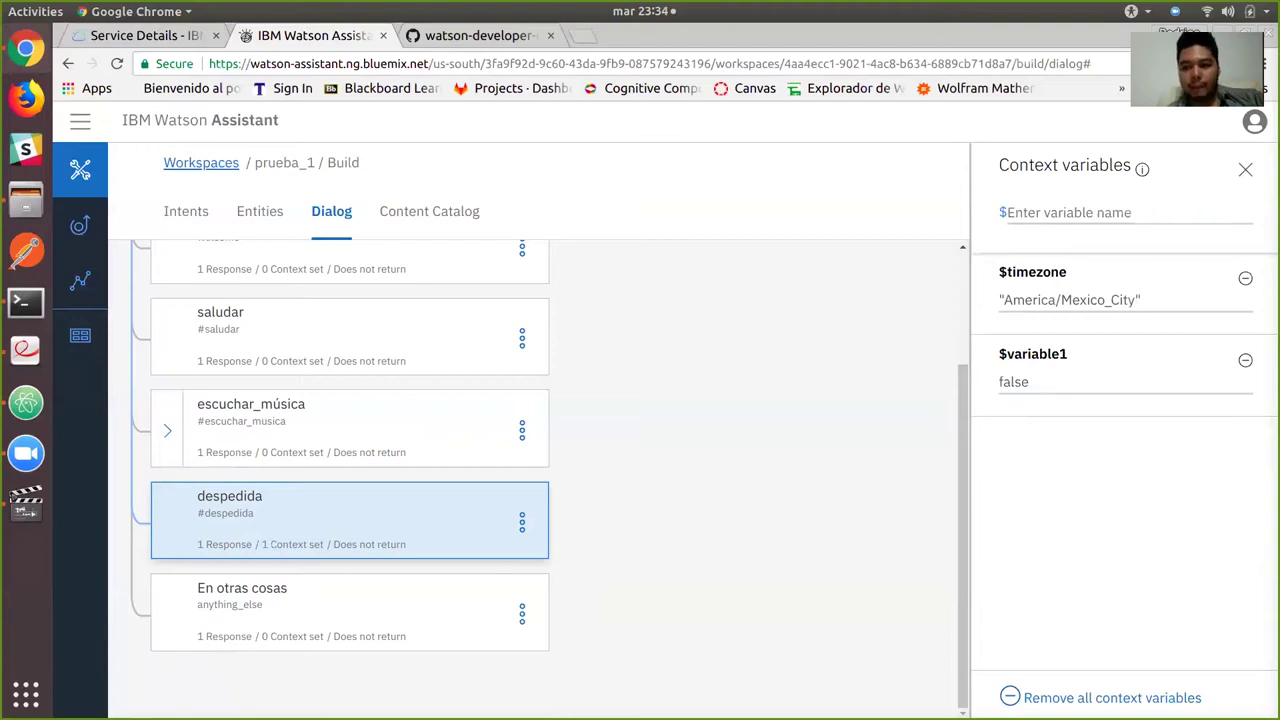
pyautogui.press('Escape')
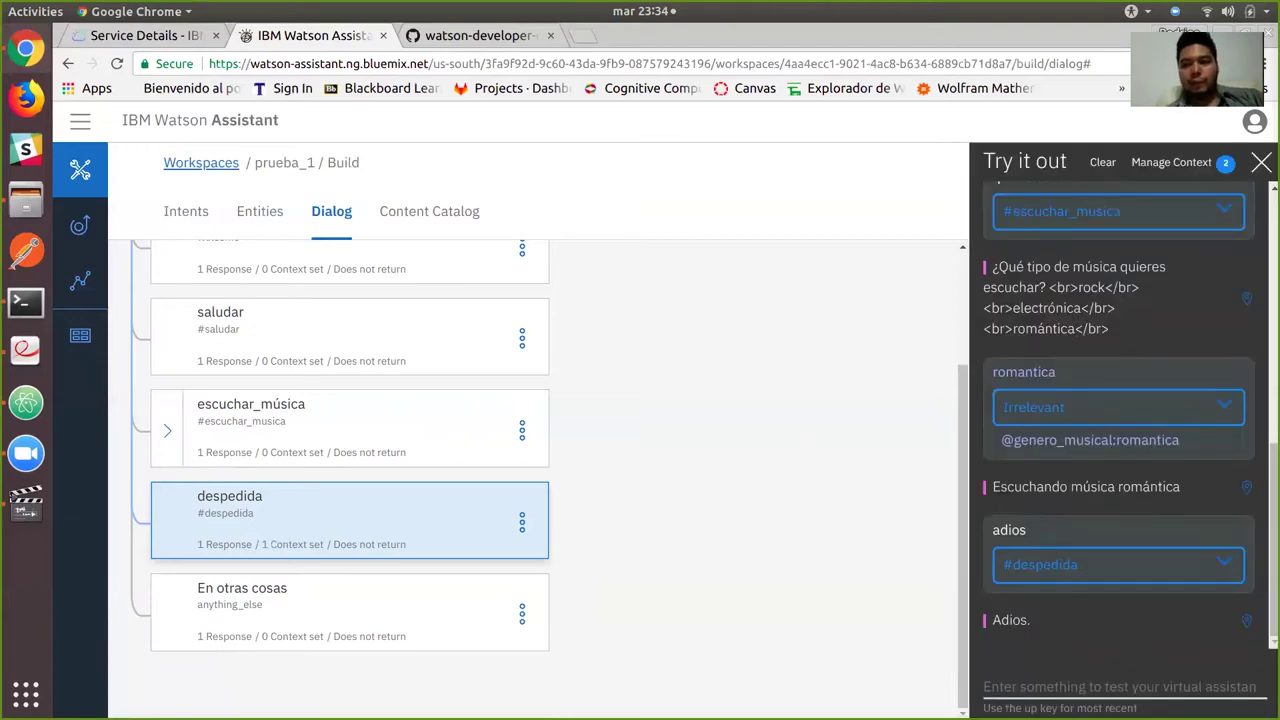
pyautogui.press('Escape')
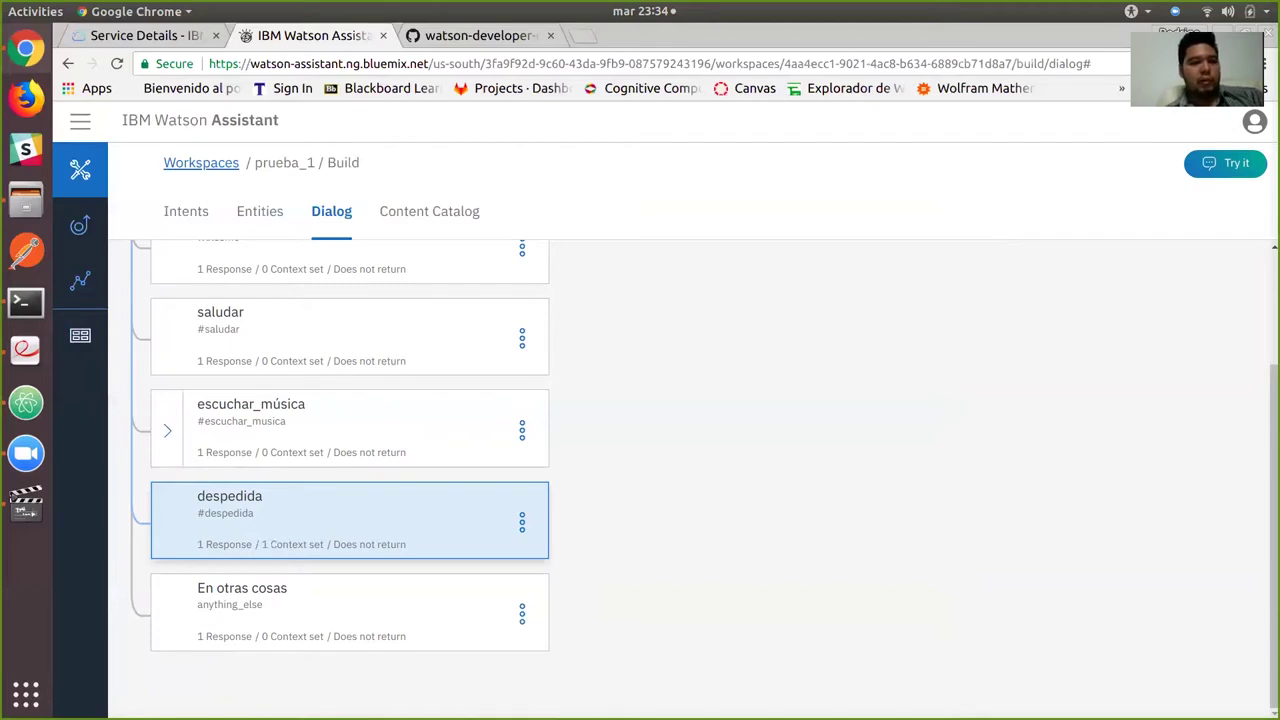
# Select and copy the prueba_1 workspace ID from its workspace details.
pyautogui.click(80, 335)
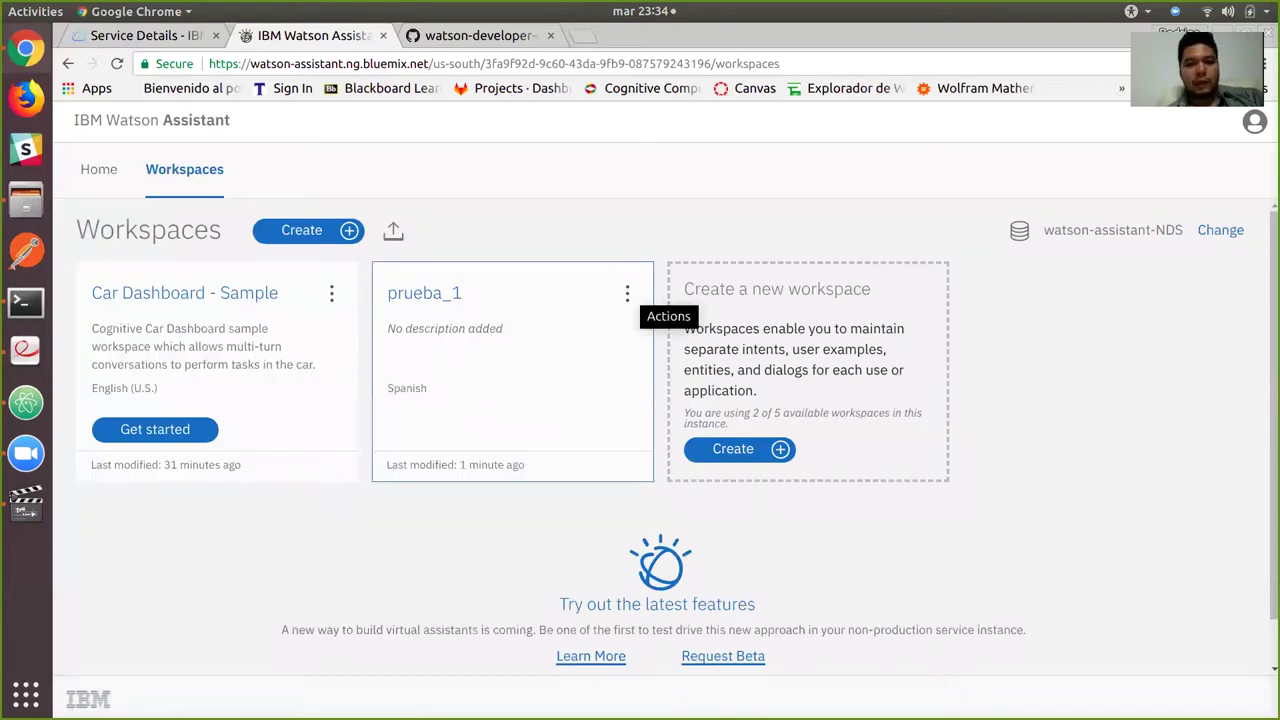
pyautogui.click(627, 293)
pyautogui.click(553, 329)
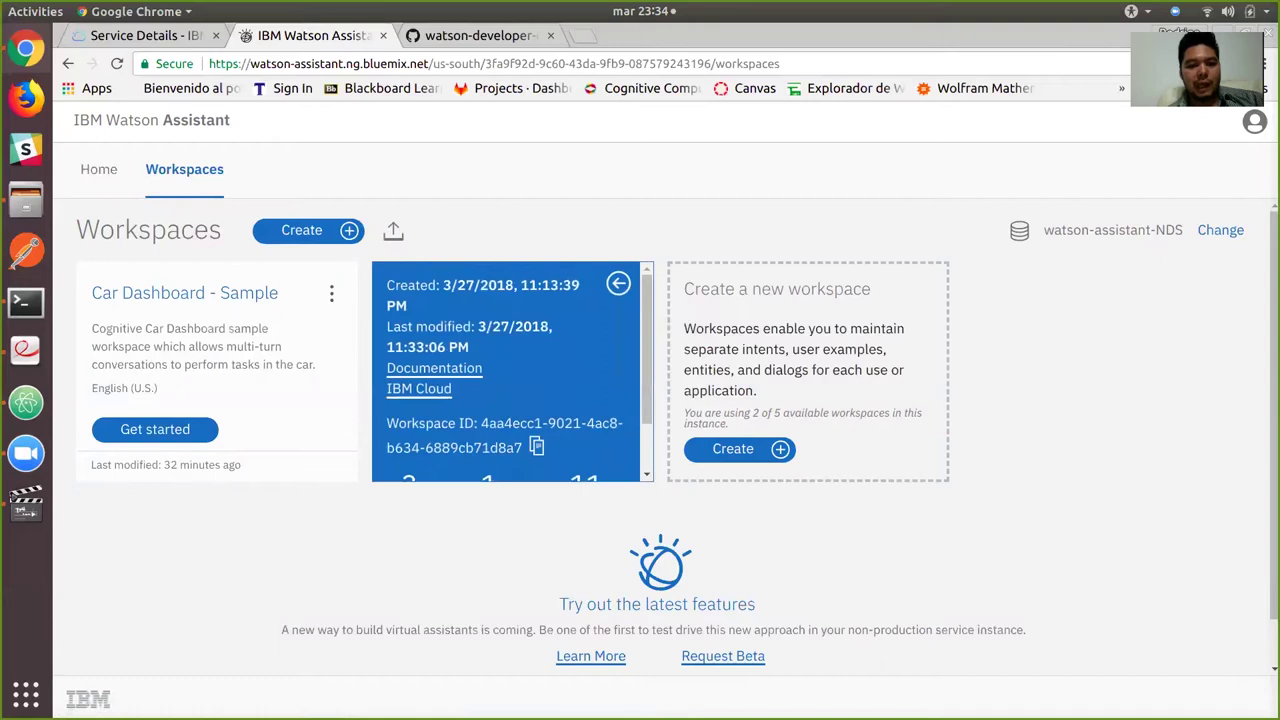
pyautogui.moveTo(521, 448); pyautogui.dragTo(481, 423)
pyautogui.hotkey('ctrl', 'c')
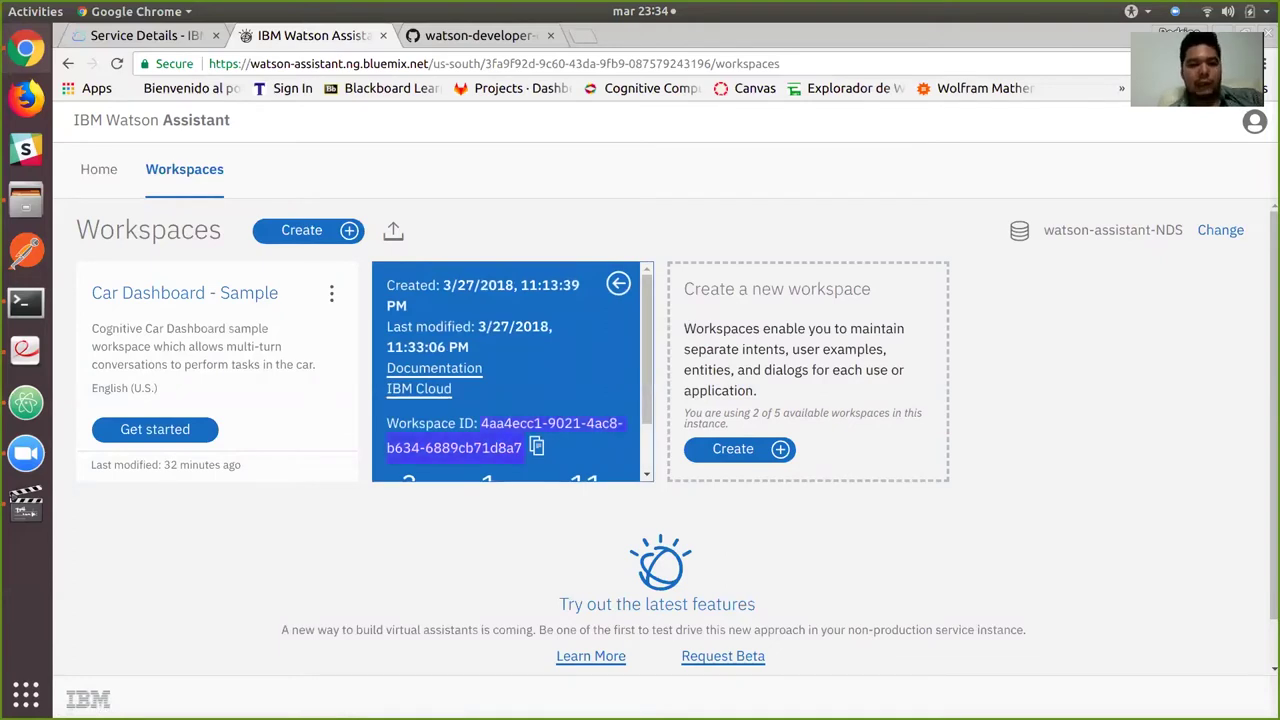
pyautogui.hotkey('alt', 'Tab')
pyautogui.hotkey('alt', 'Tab')
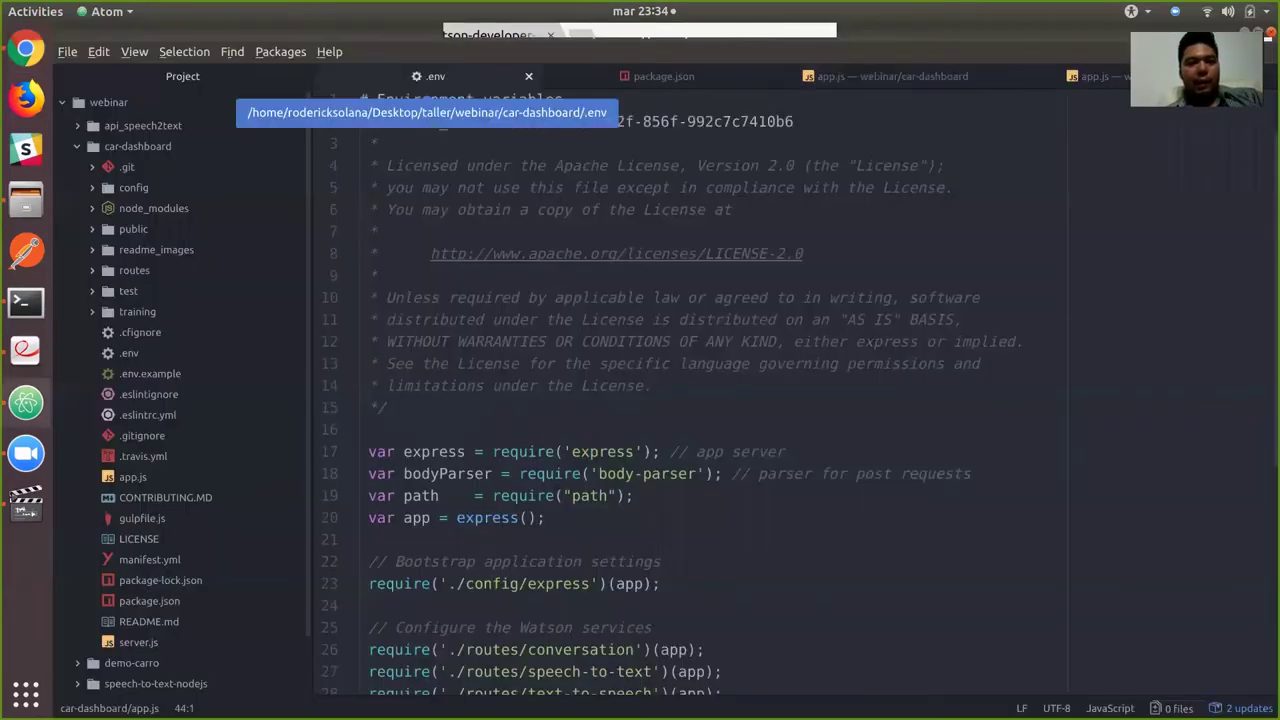
# Replace the WORKSPACE_ID value in .env with the prueba_1 workspace ID and save.
pyautogui.click(432, 76)
pyautogui.moveTo(794, 121); pyautogui.dragTo(483, 121)
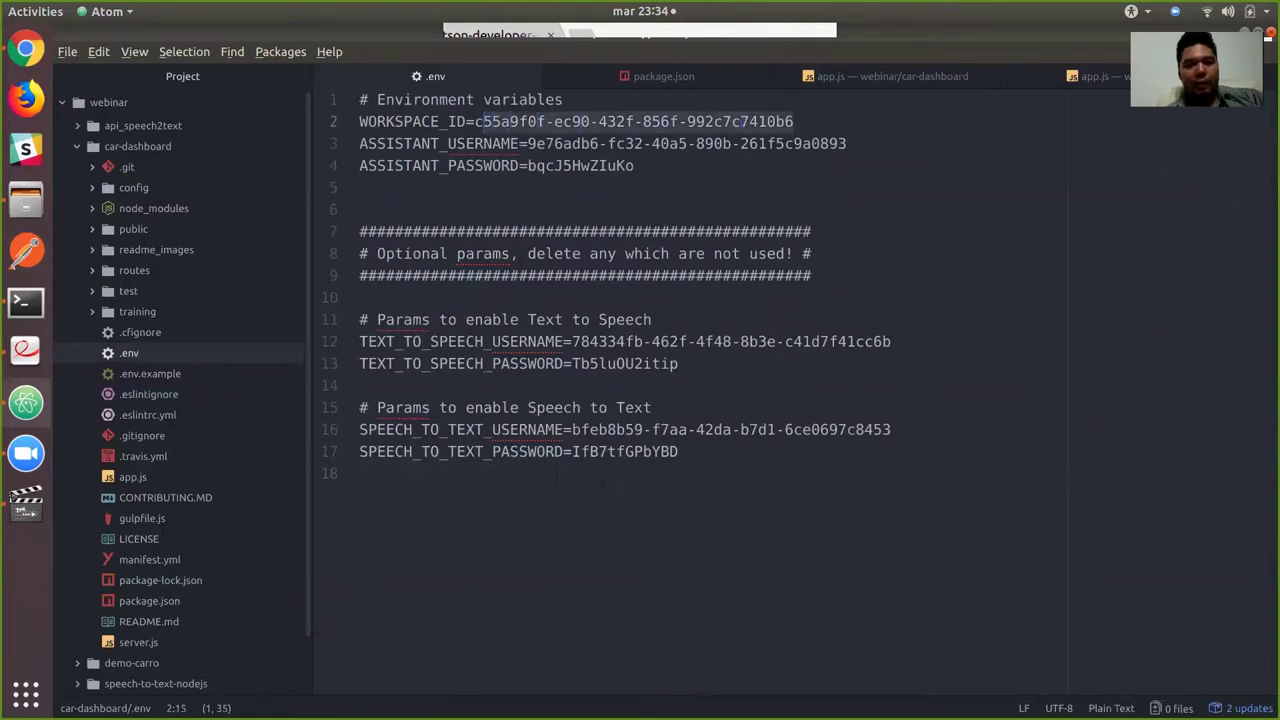
pyautogui.press('BackSpace')
pyautogui.press('BackSpace')
pyautogui.hotkey('ctrl', 'v')
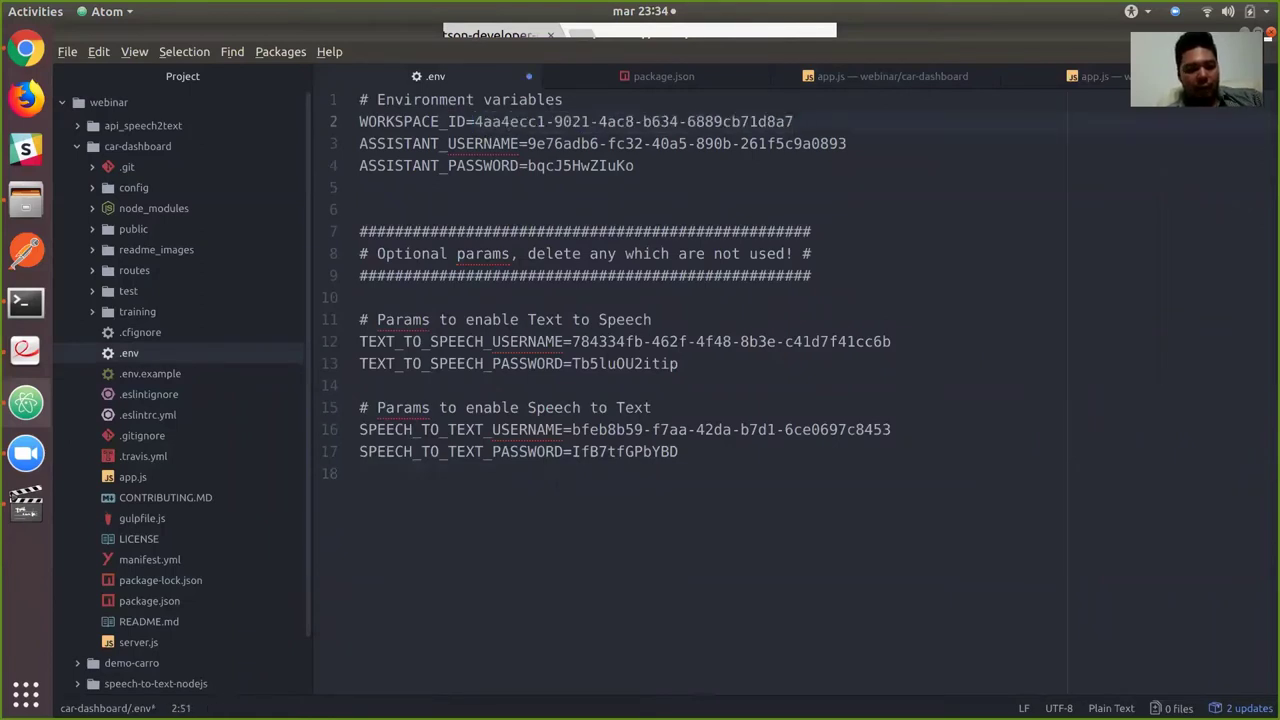
pyautogui.hotkey('ctrl', 's')
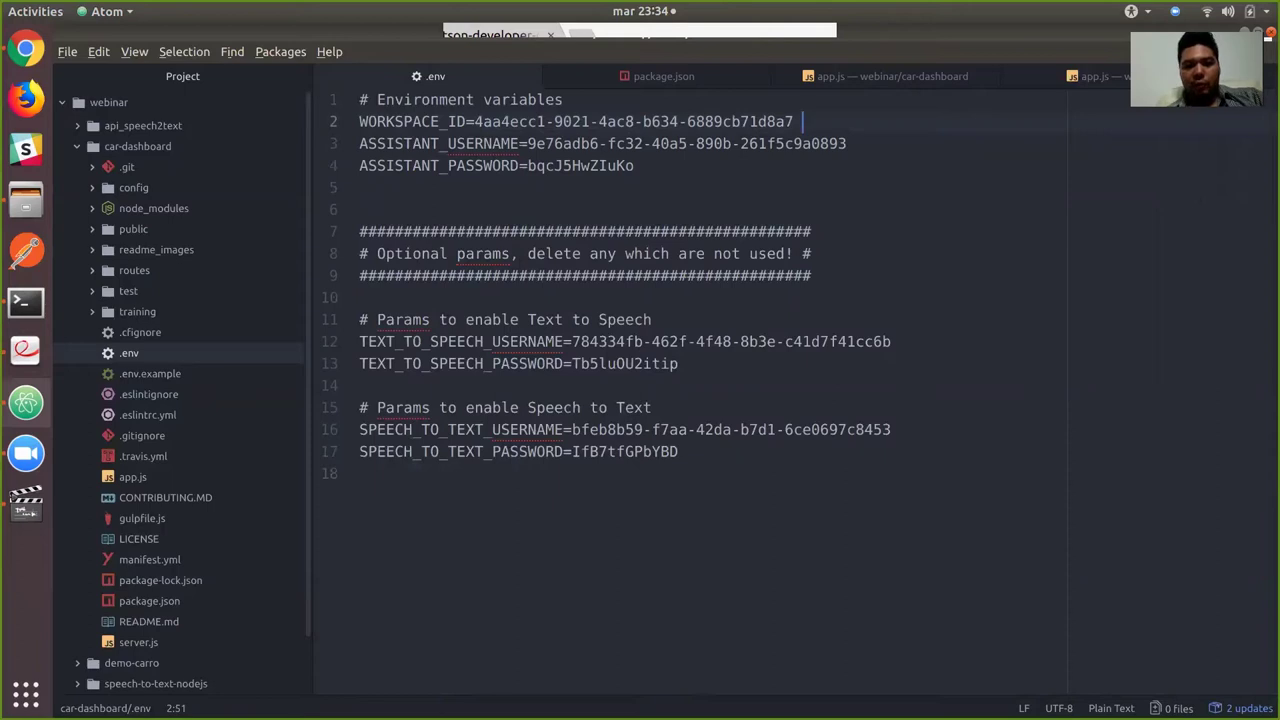
# Restart the car-dashboard server with nodemon server.js on port 3000.
pyautogui.hotkey('alt', 'Tab')
pyautogui.press('Tab')
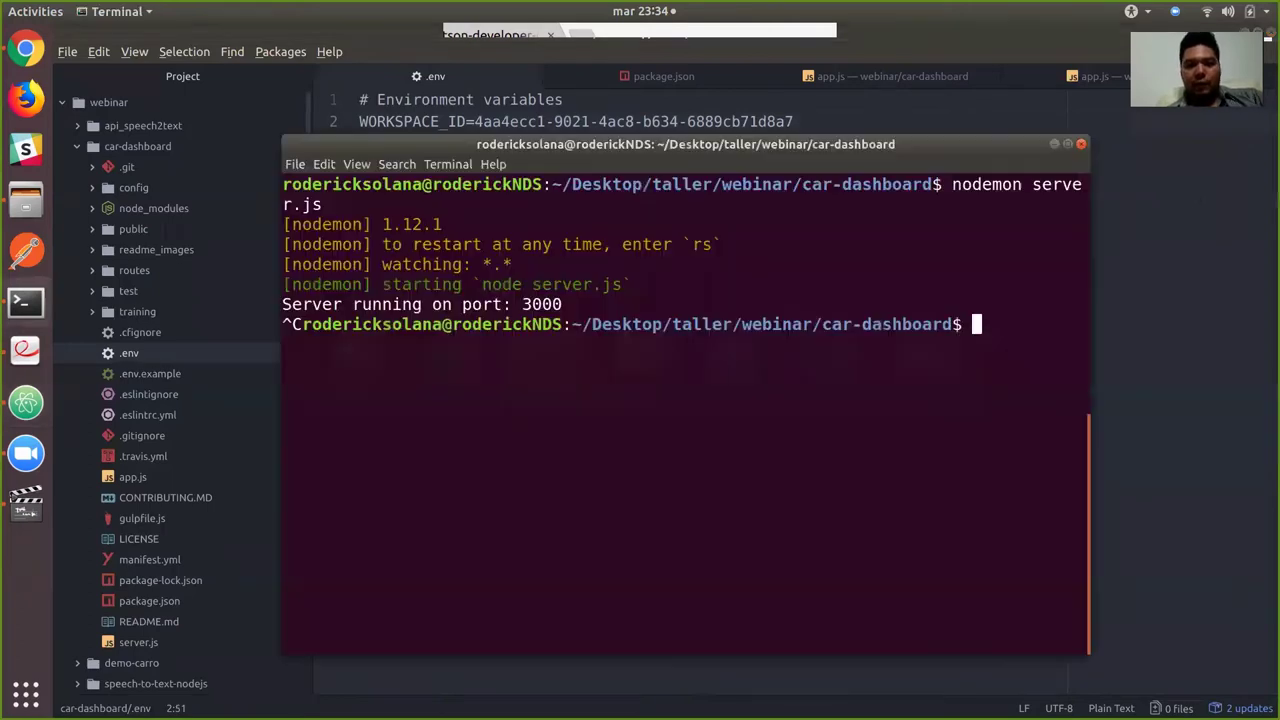
pyautogui.write('nodemon server.js')
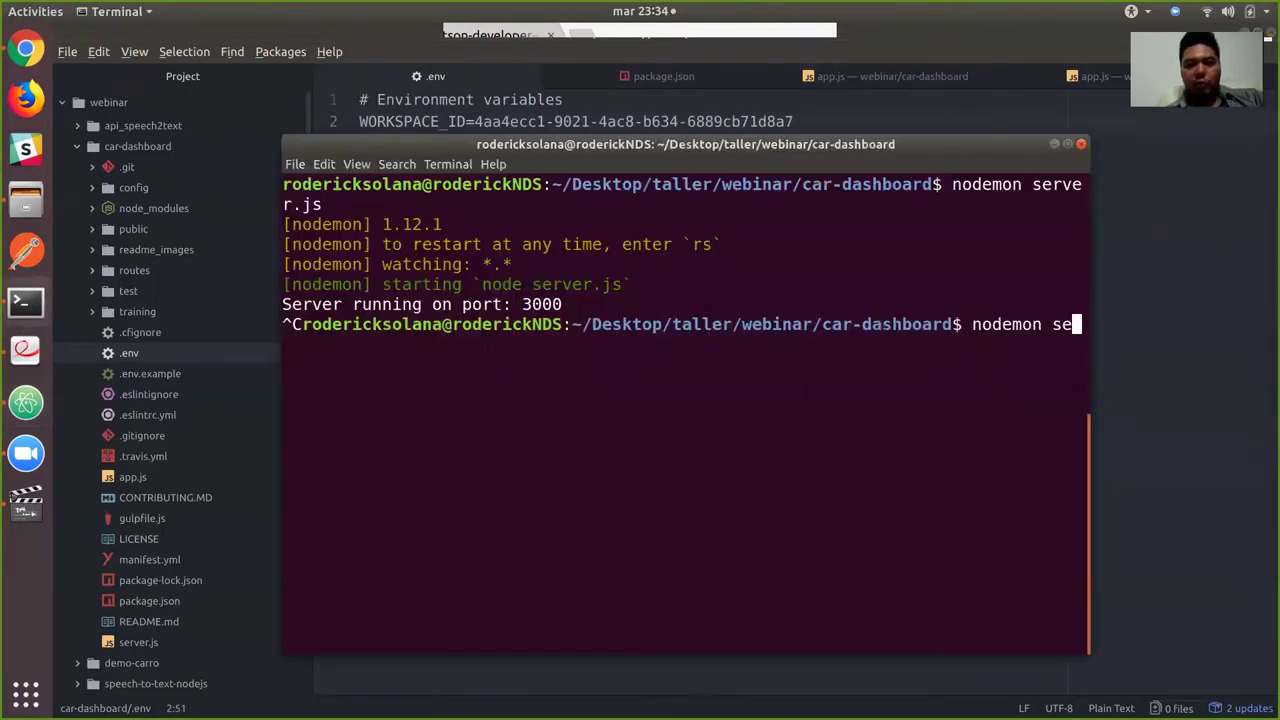
pyautogui.press('Return')
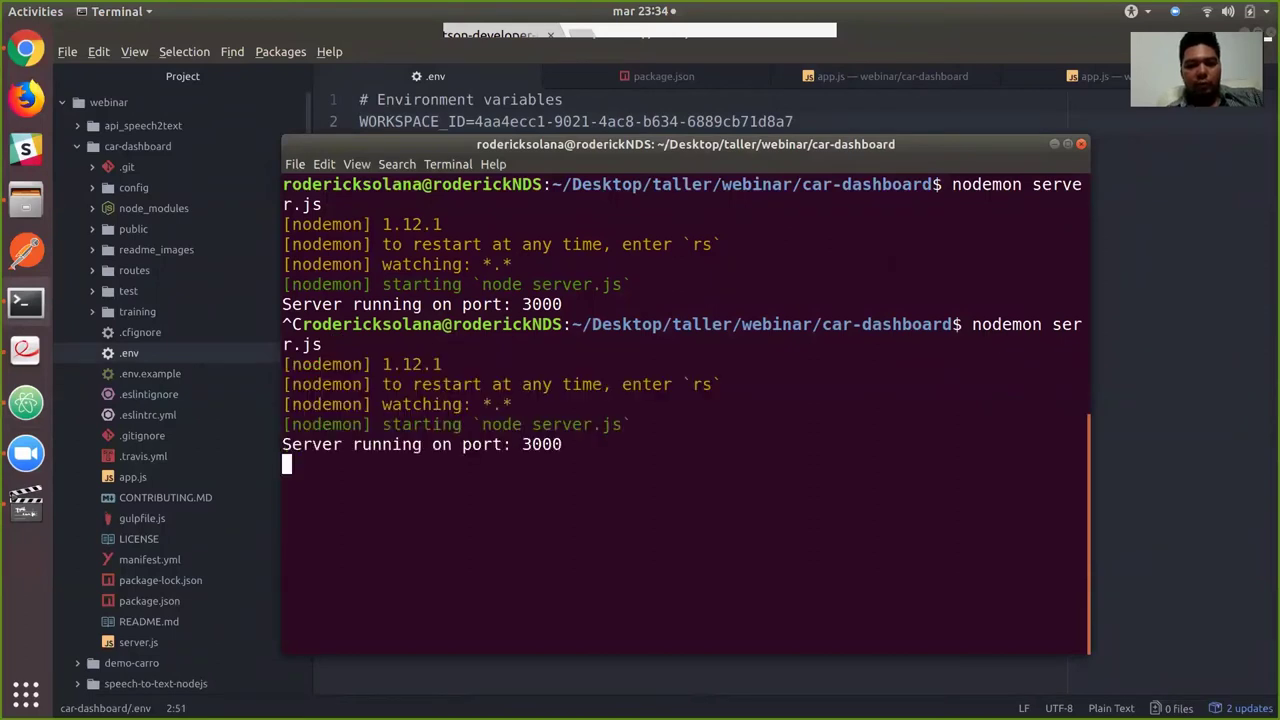
pyautogui.hotkey('alt', 'Tab')
pyautogui.press('Tab')
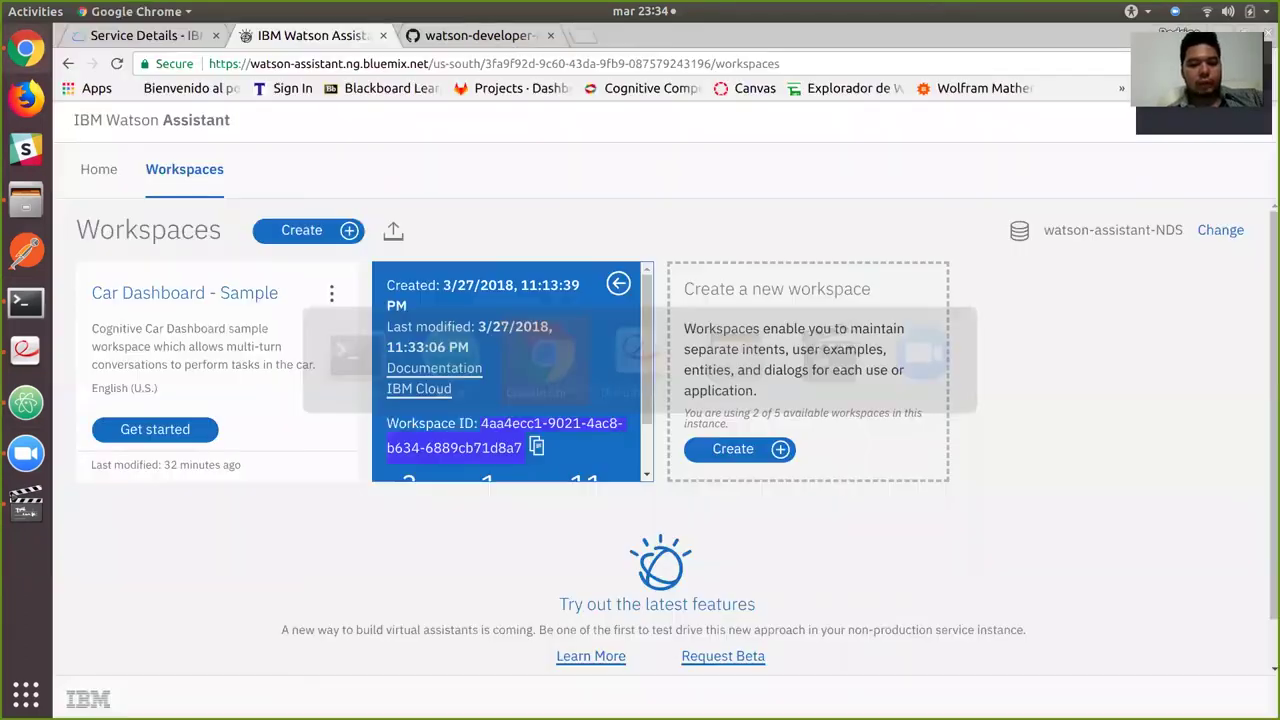
# Load localhost:3000 in a new tab and check the car dashboard's greeting for a stray <\br>.
pyautogui.hotkey('ctrl', 't')
pyautogui.write('l')
pyautogui.press('Return')
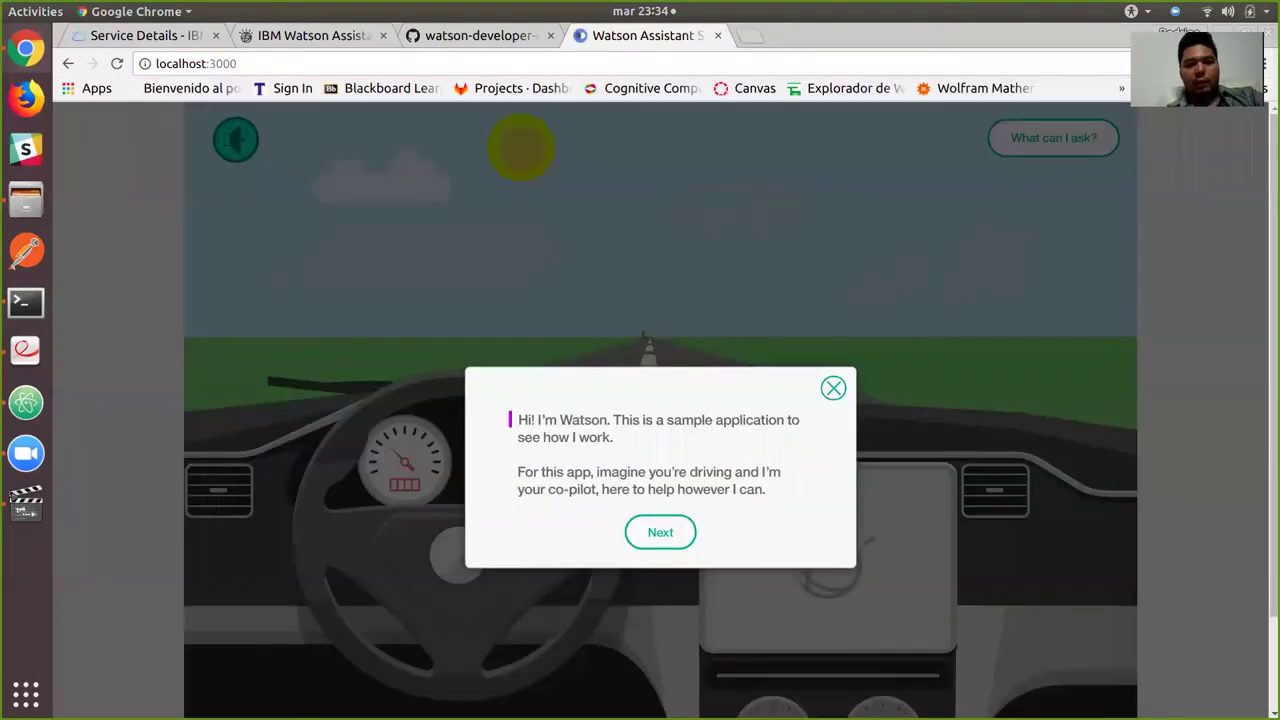
pyautogui.scroll(-1, 660, 410)
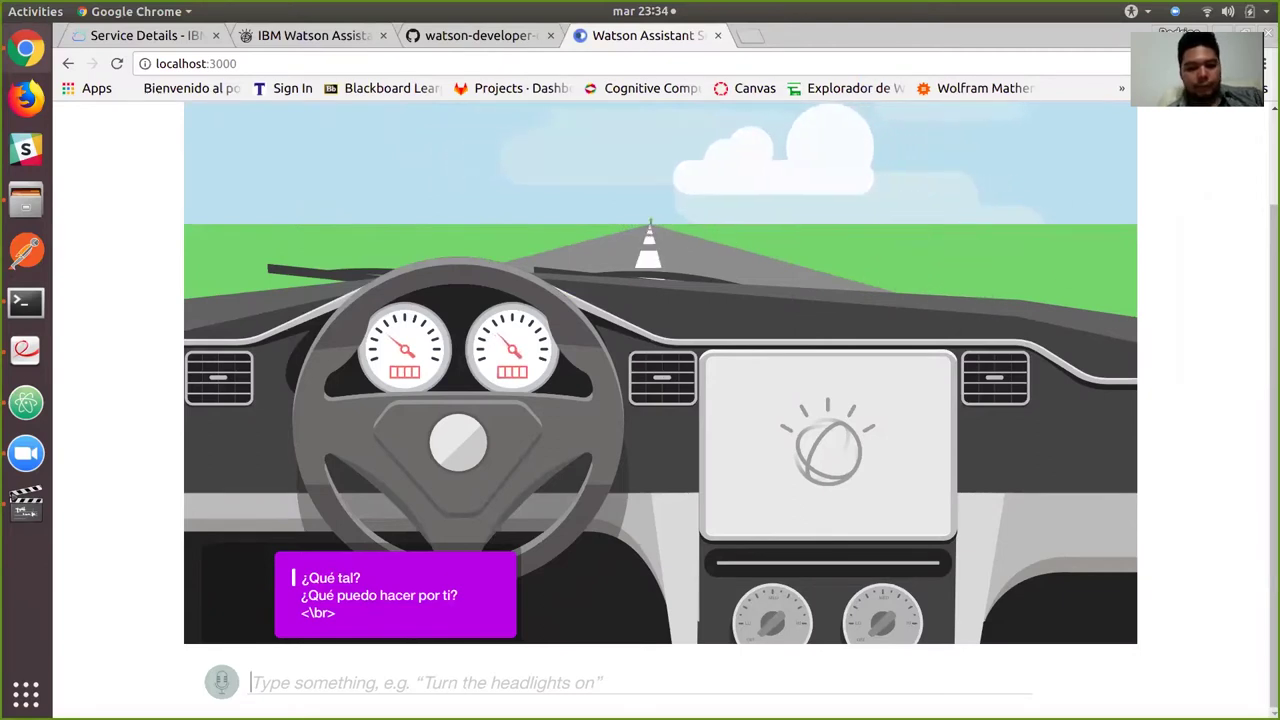
pyautogui.hotkey('alt', 'Tab')
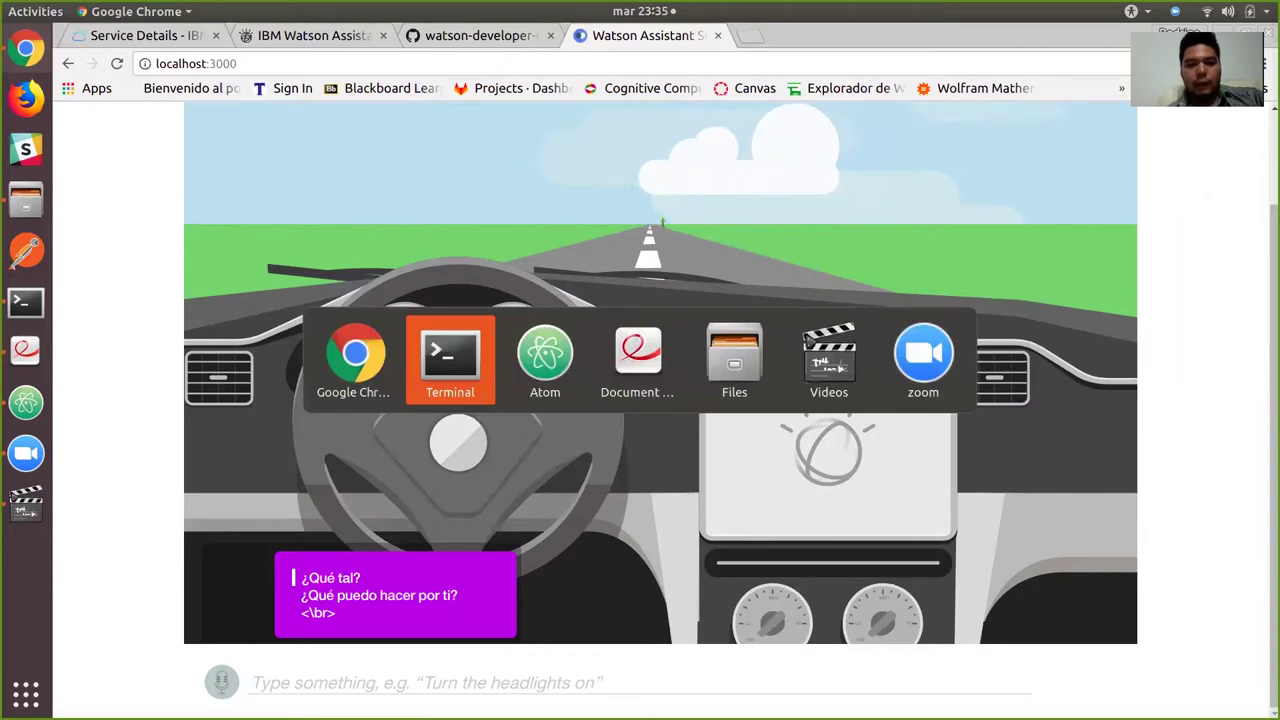
pyautogui.hotkey('alt', 'Tab')
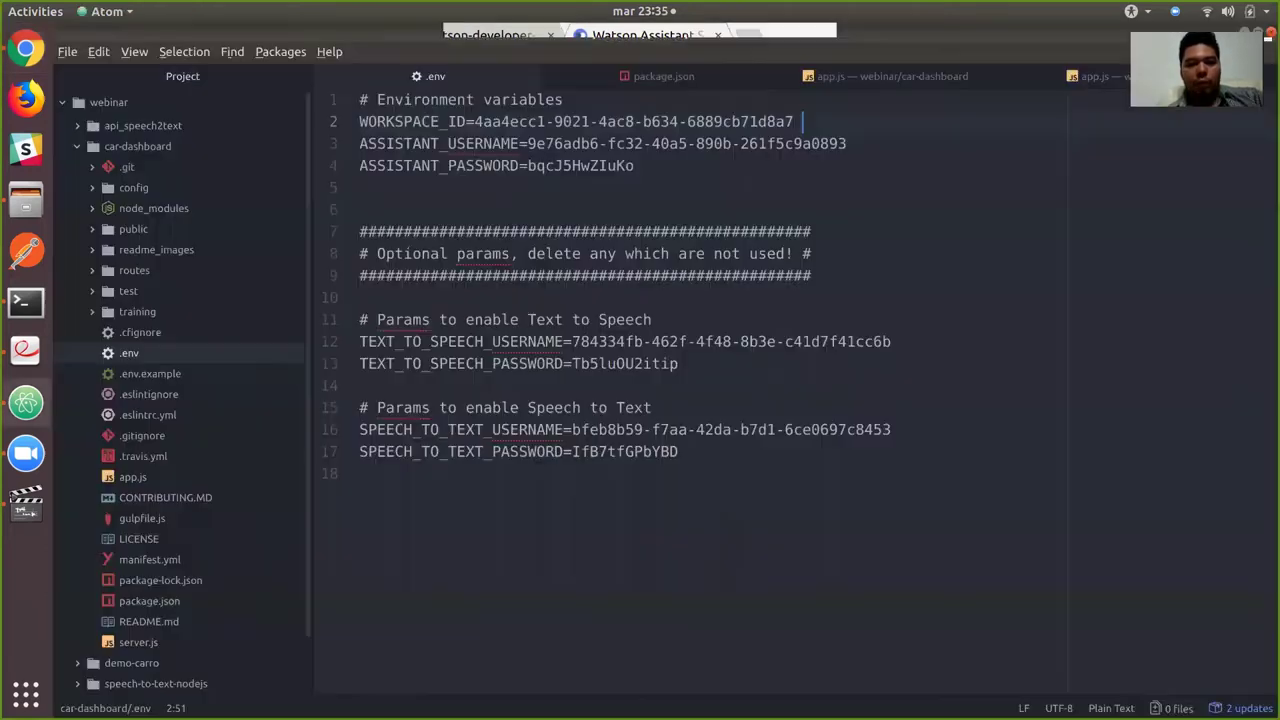
pyautogui.hotkey('alt', 'Tab')
# Open the prueba_1 workspace's dialog nodes.
pyautogui.click(310, 35)
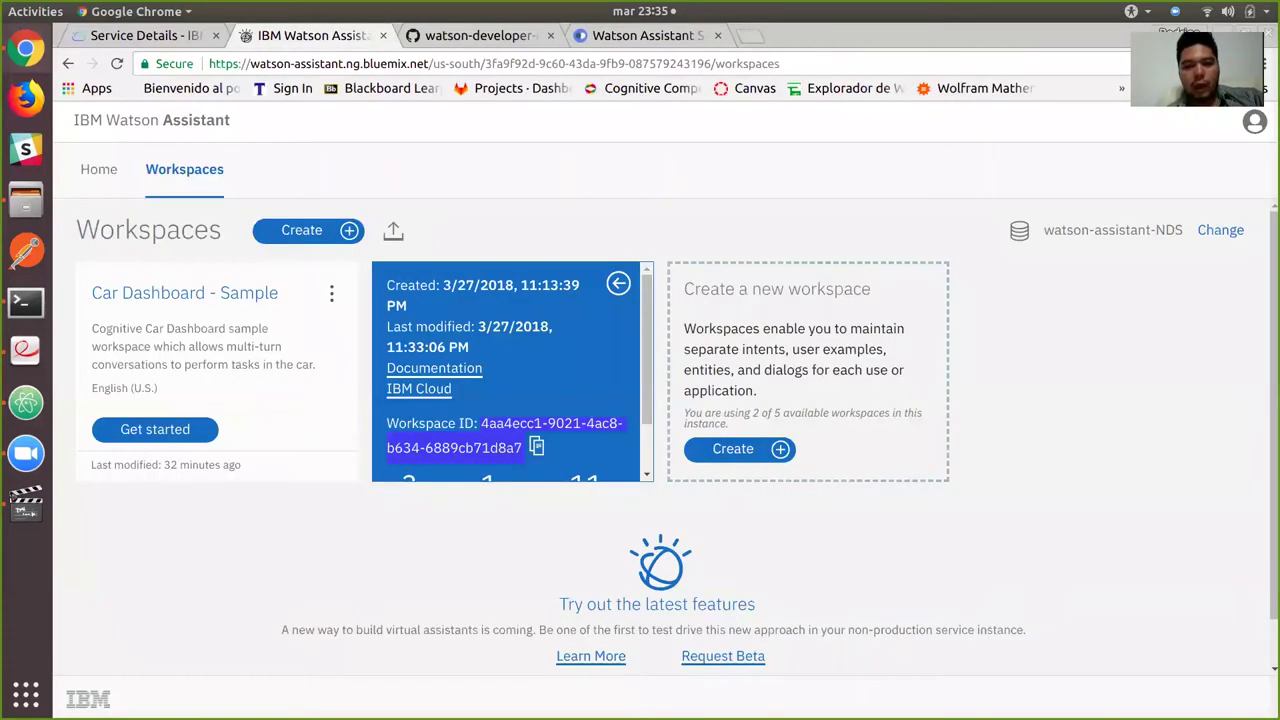
pyautogui.click(618, 283)
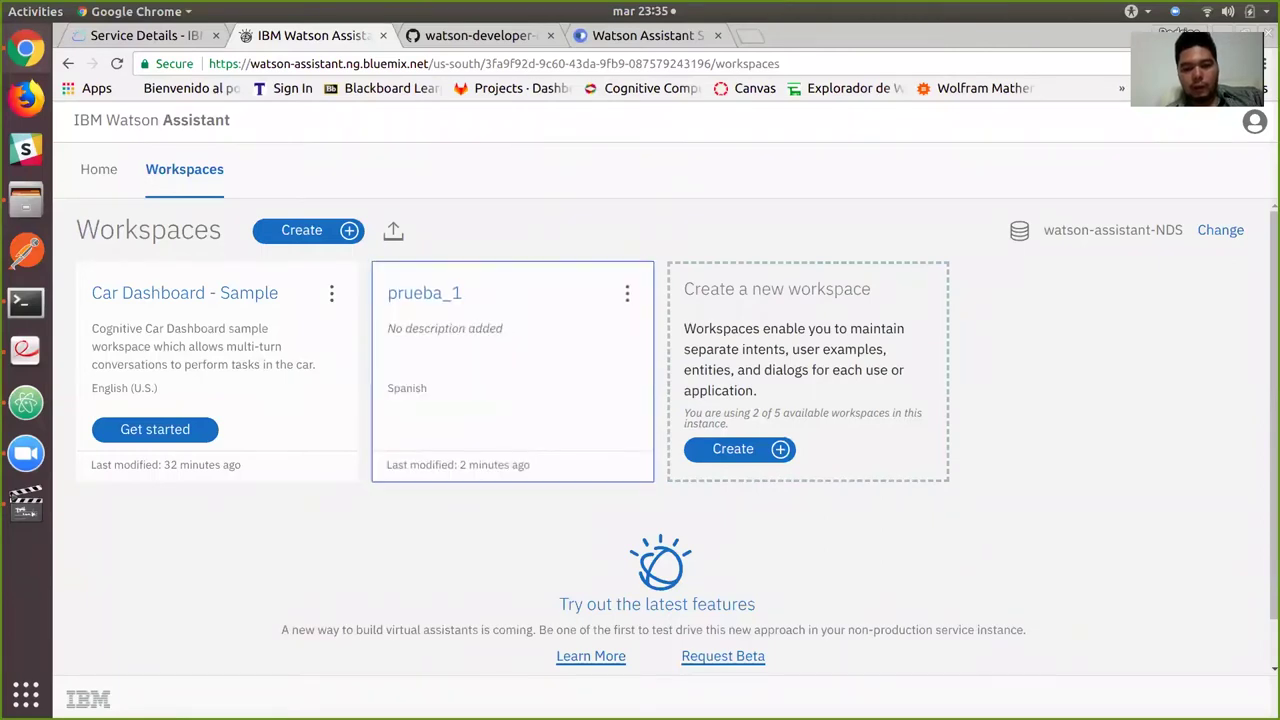
pyautogui.click(510, 370)
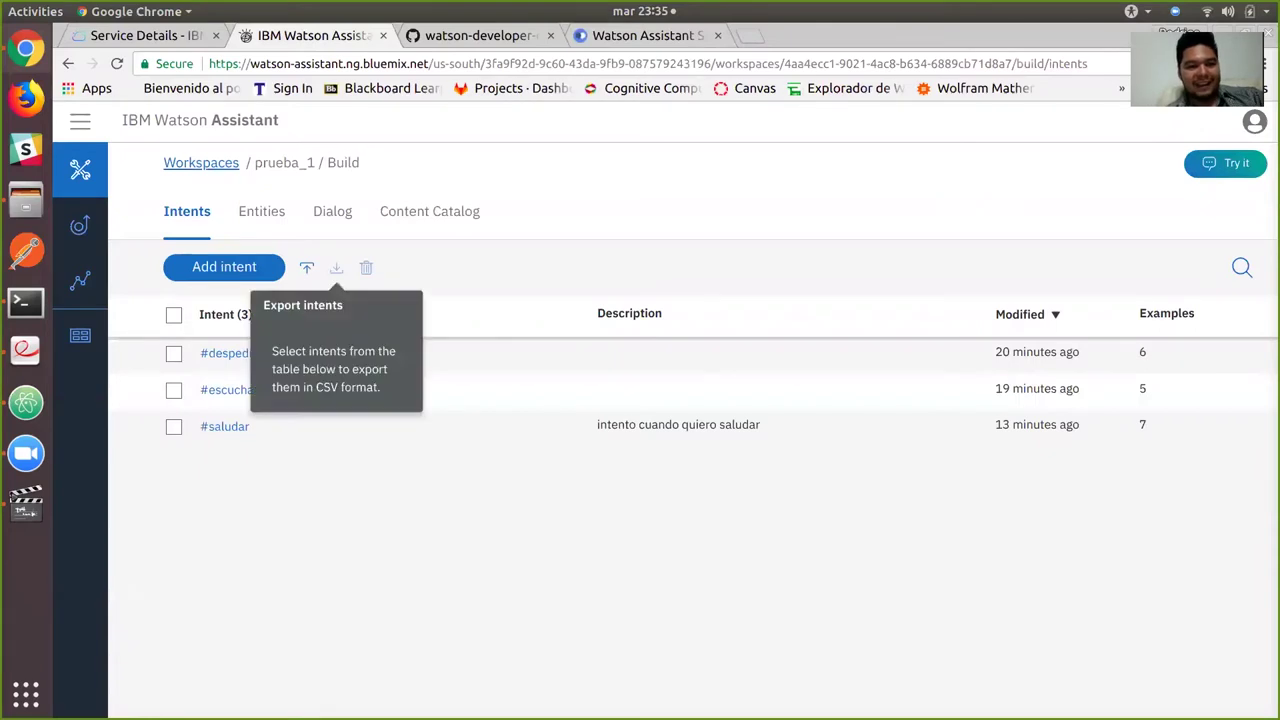
pyautogui.click(331, 211)
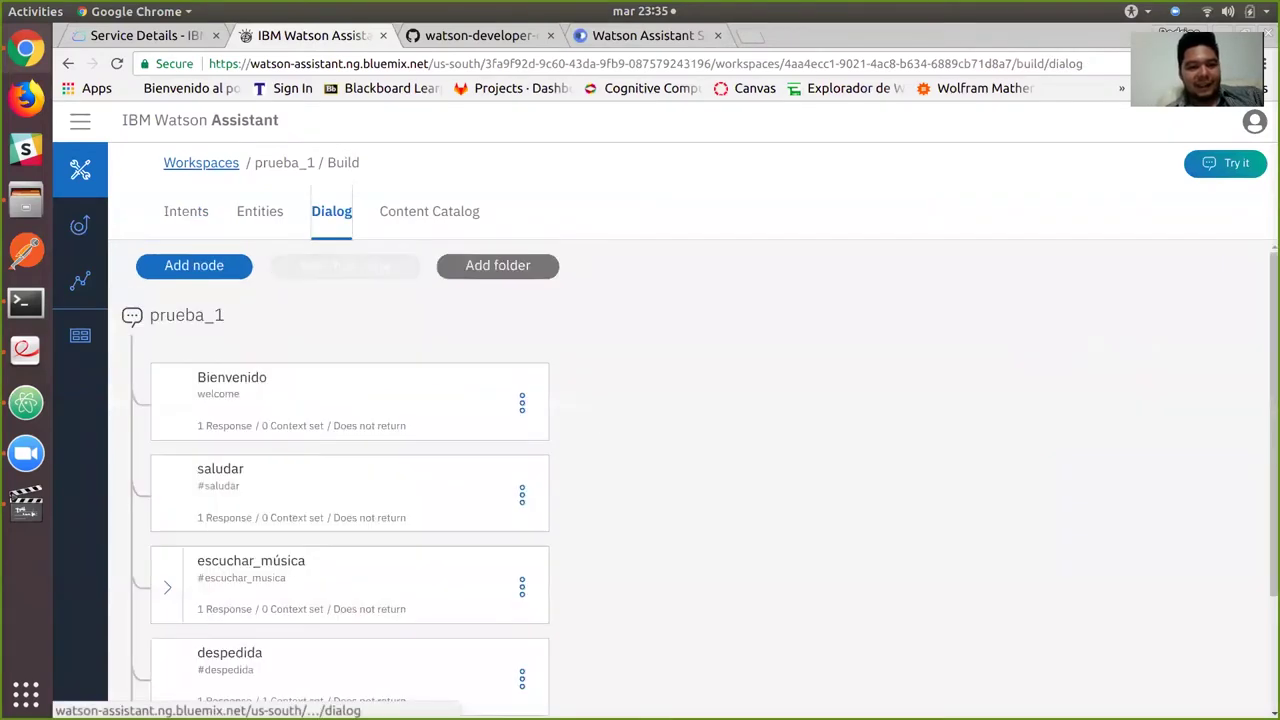
pyautogui.scroll(-3, 690, 480)
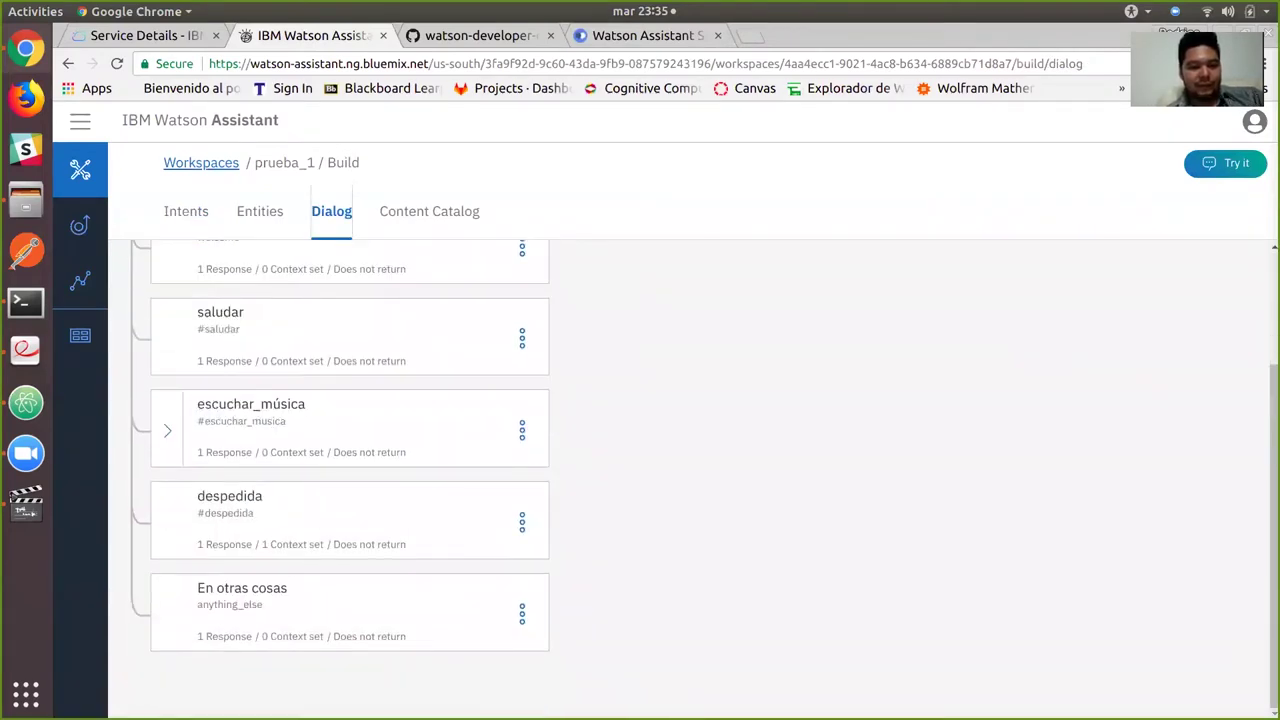
# Change the Bienvenido node's response closing tag from <\br> to </br>.
pyautogui.click(300, 330)
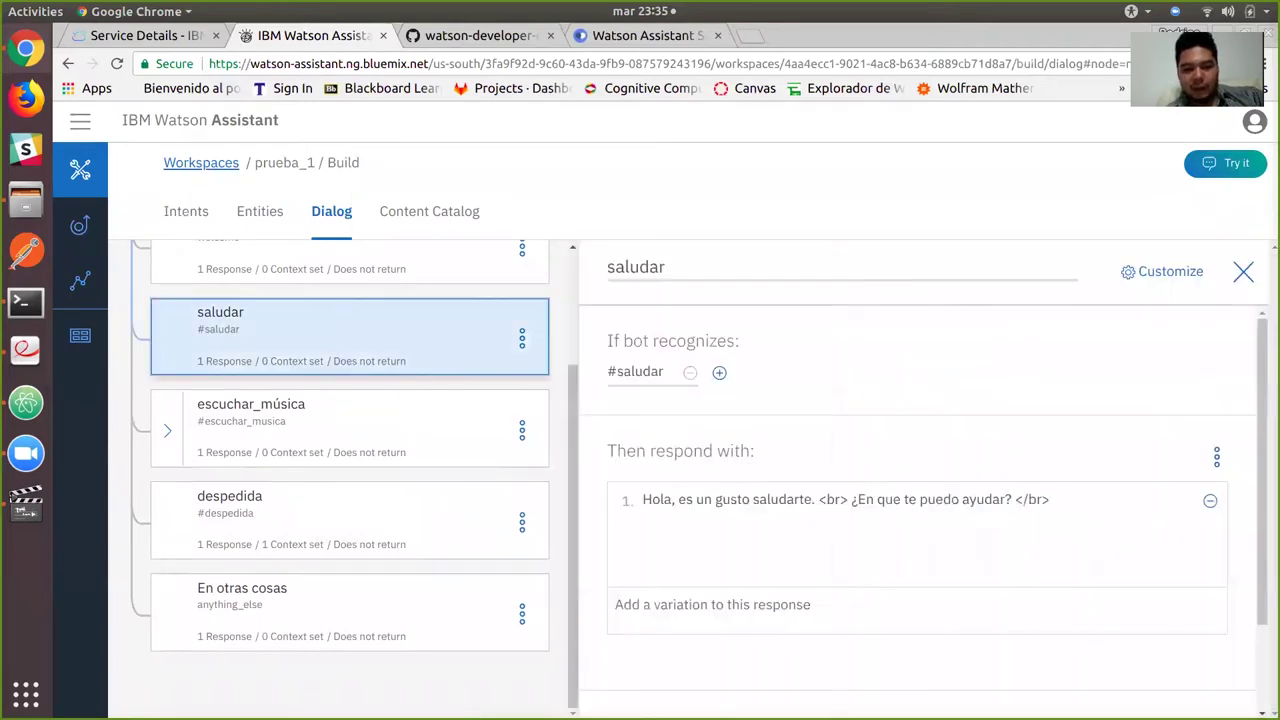
pyautogui.click(300, 262)
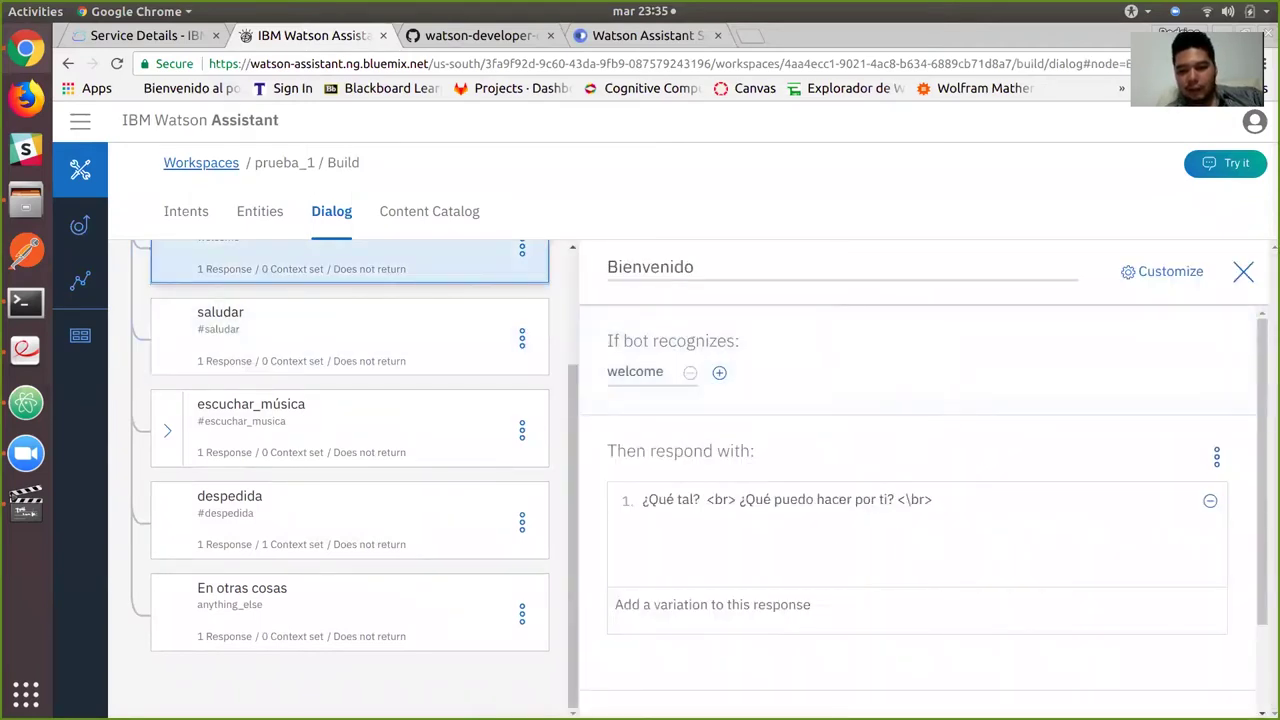
pyautogui.click(903, 499)
pyautogui.press('Delete')
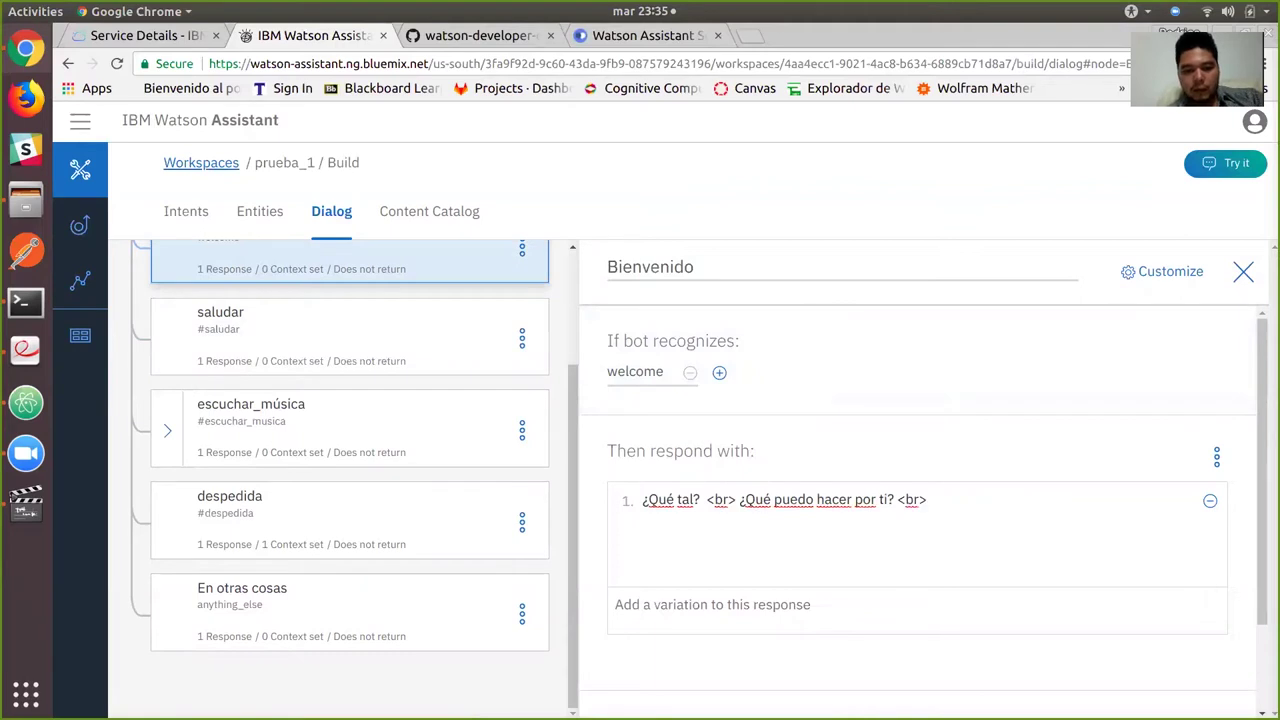
pyautogui.write('/')
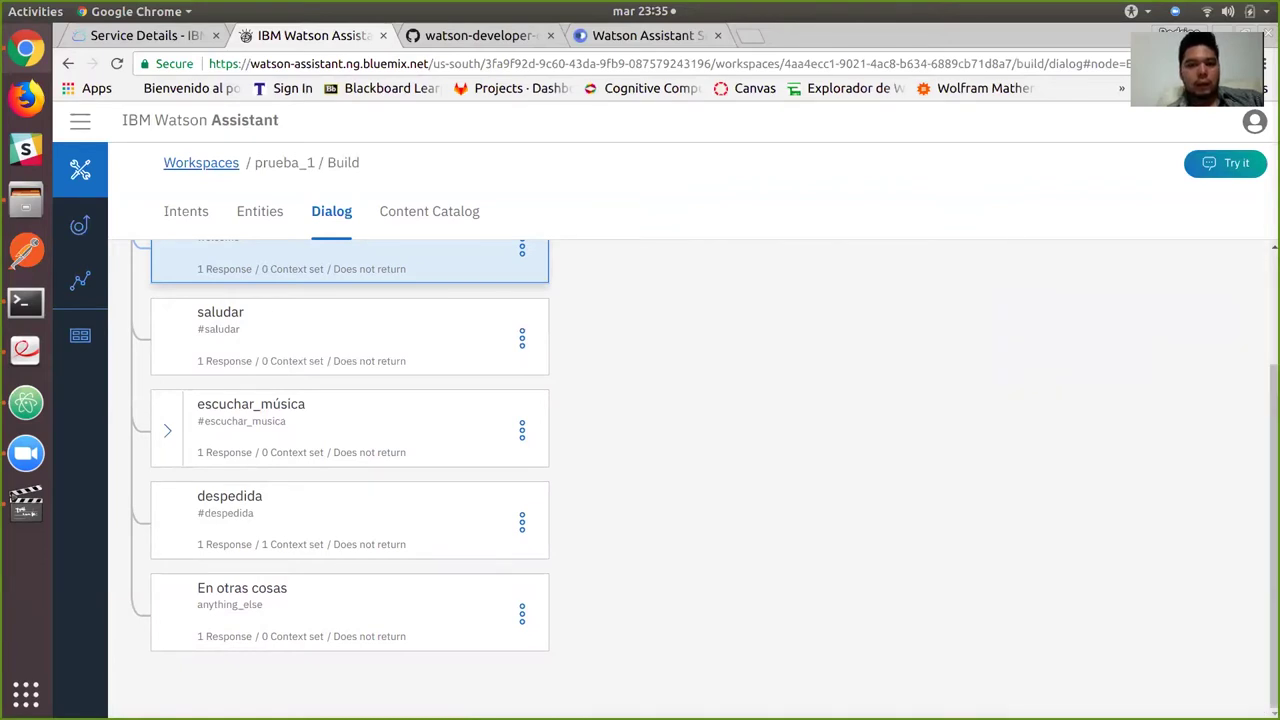
# Confirm the car dashboard now greets with a clean '¿Qué tal? ¿Qué puedo hacer por ti?'.
pyautogui.hotkey('ctrl', 'Tab')
pyautogui.hotkey('ctrl', 'Tab')
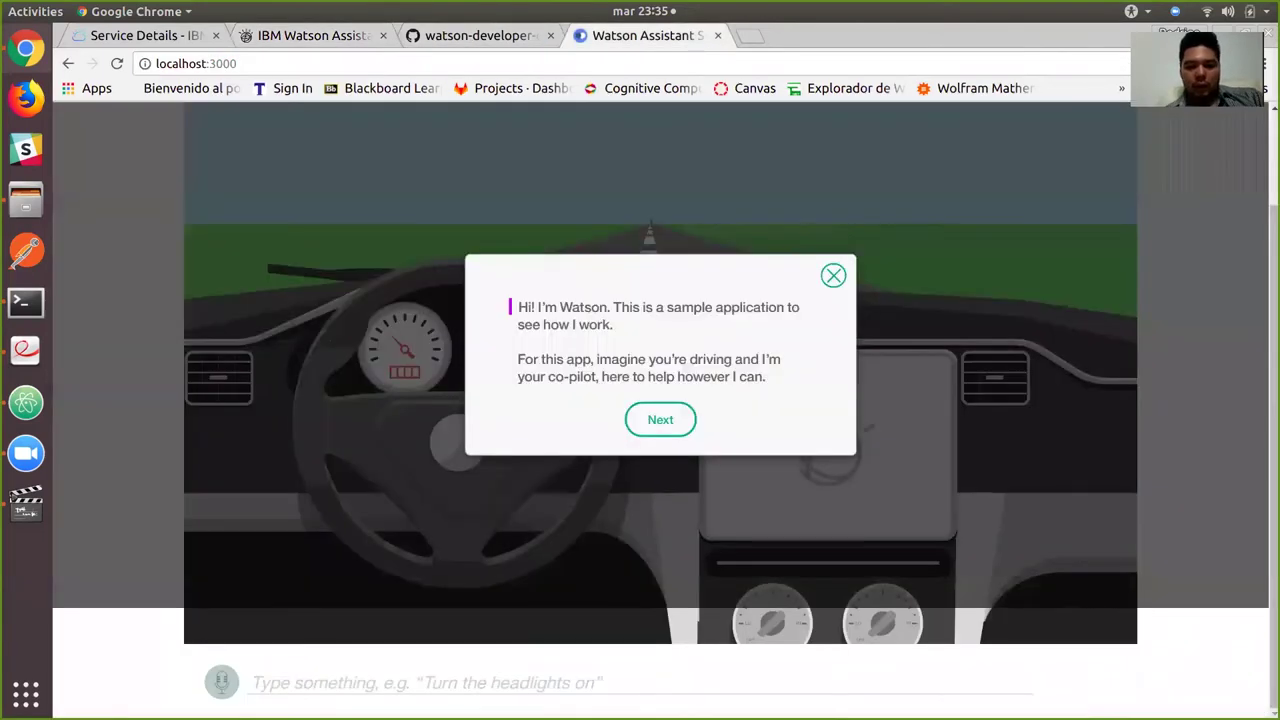
pyautogui.press('Escape')
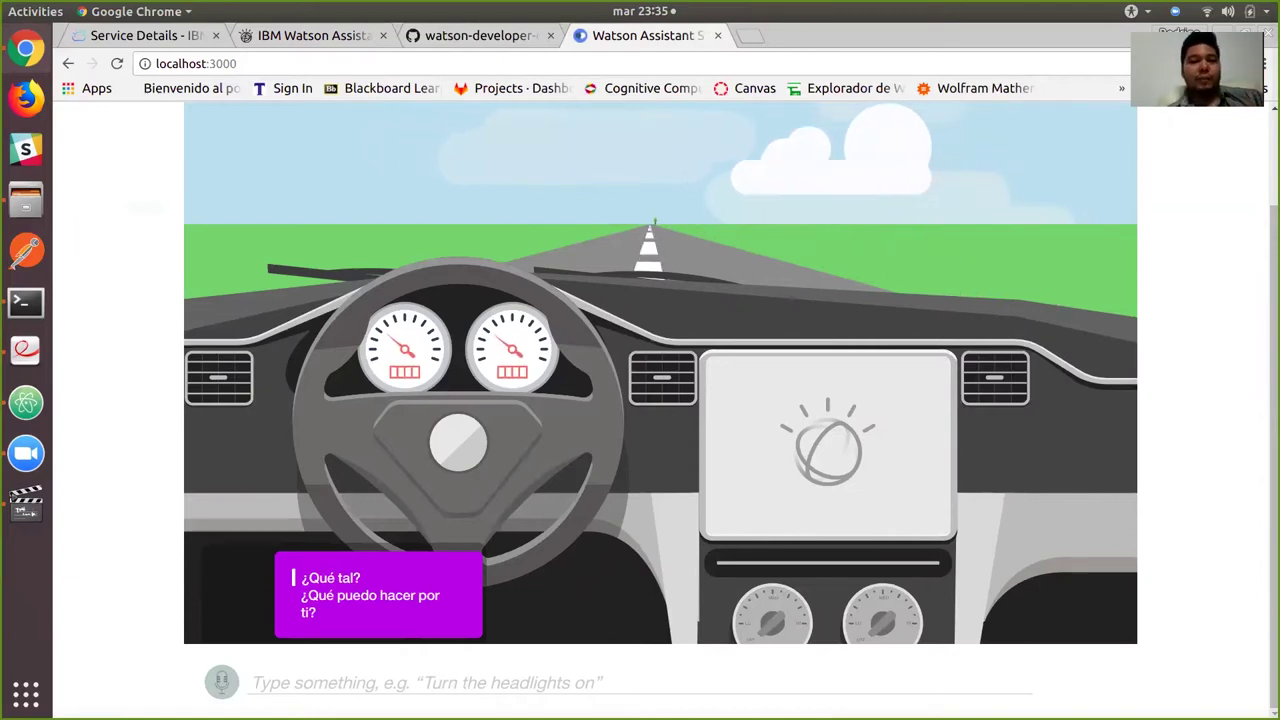
pyautogui.click(314, 35)
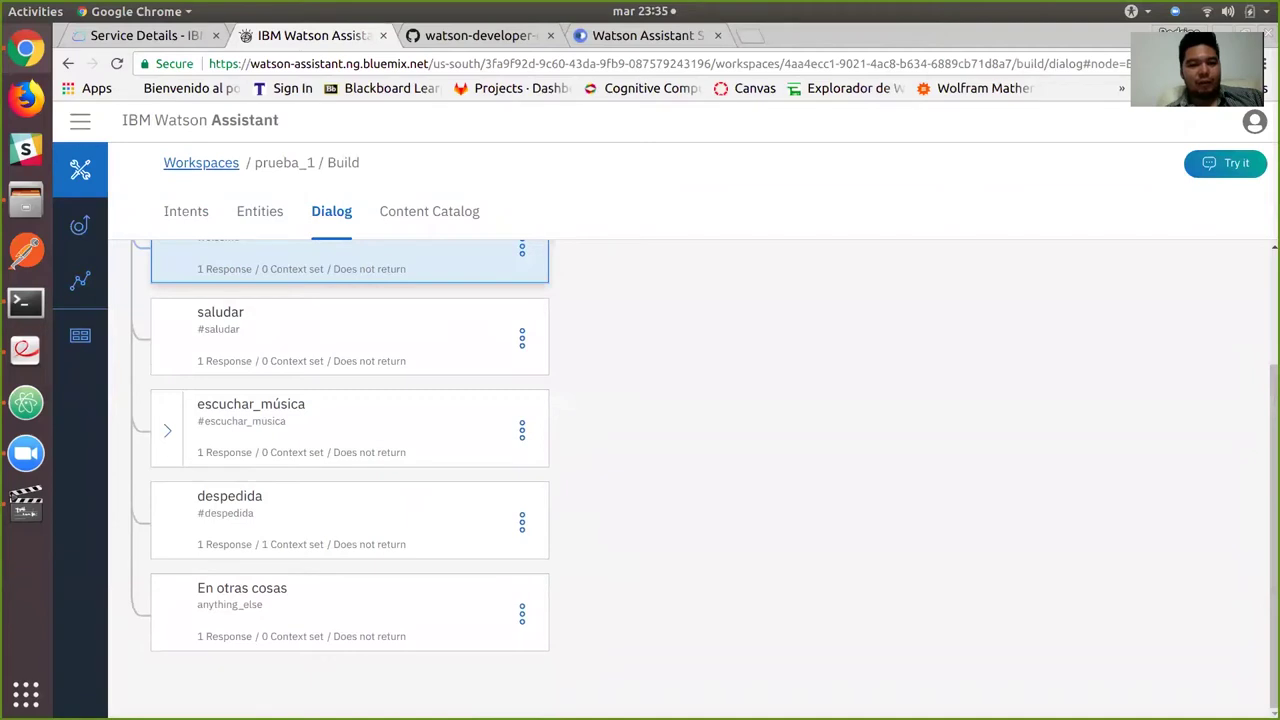
# Review the saludar, Bienvenido and escuchar_música node responses and close the details panel.
pyautogui.click(330, 335)
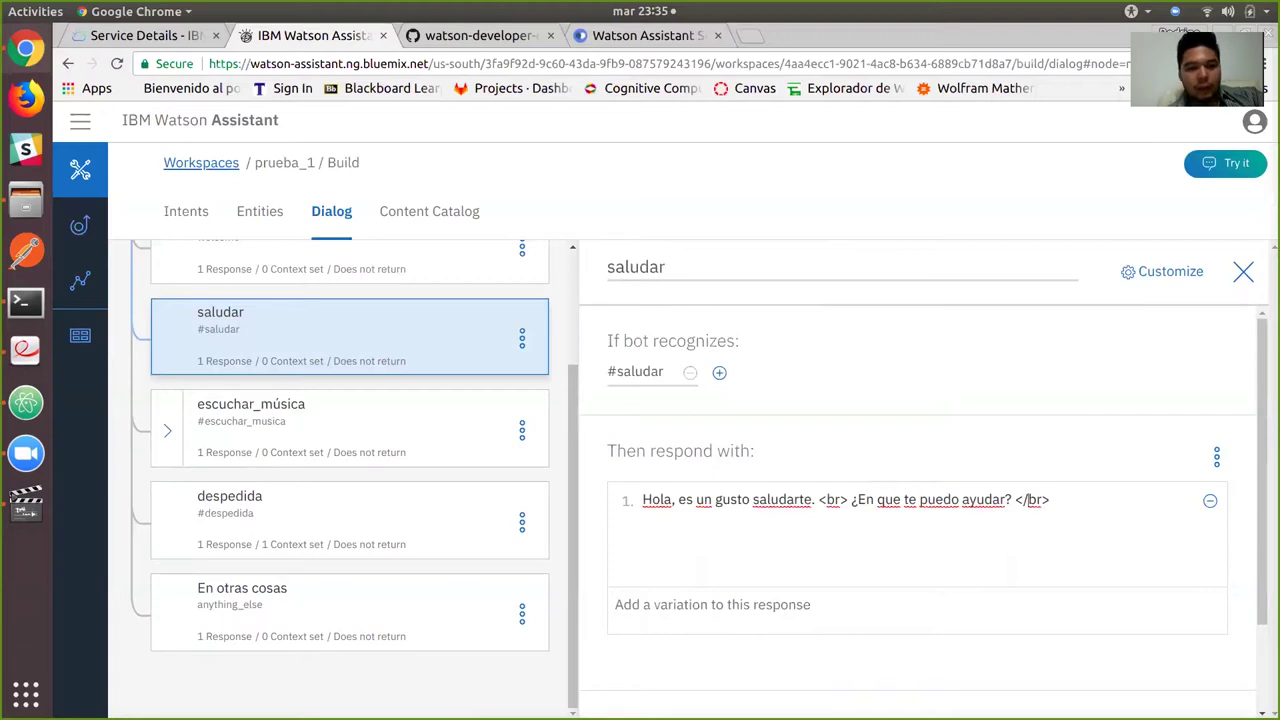
pyautogui.scroll(2, 350, 450)
pyautogui.click(330, 335)
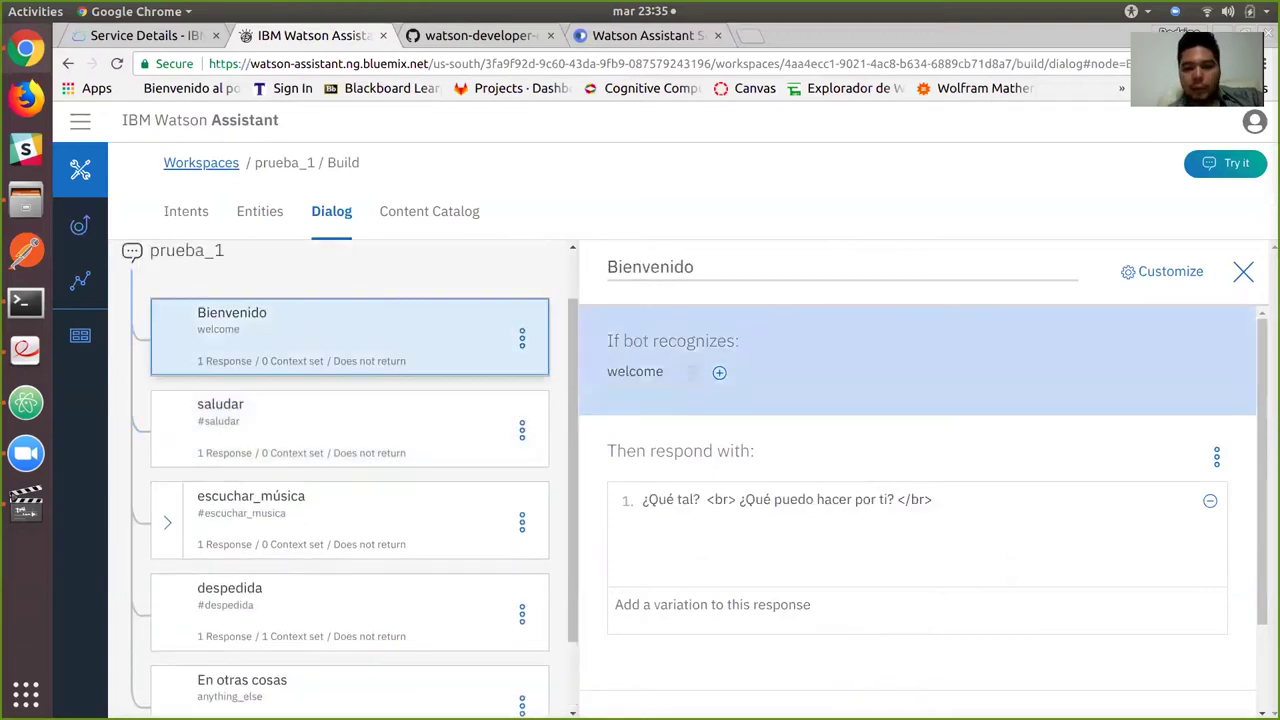
pyautogui.click(330, 520)
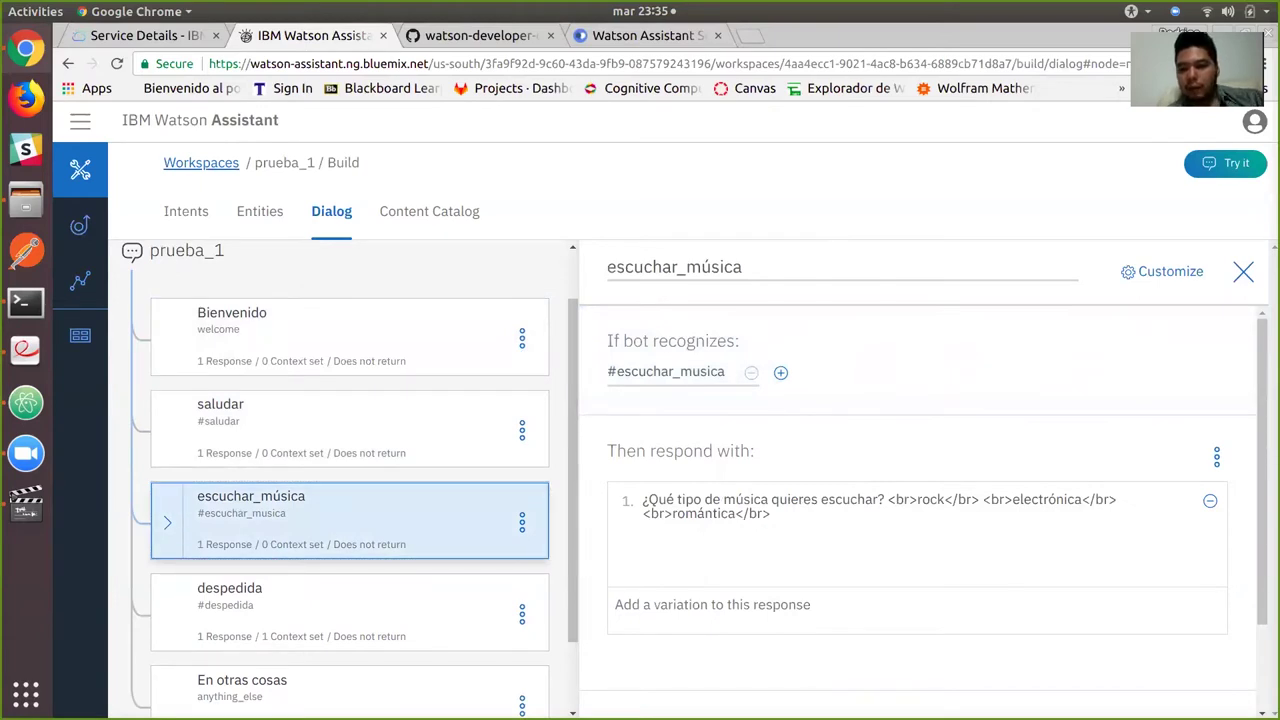
pyautogui.press('Escape')
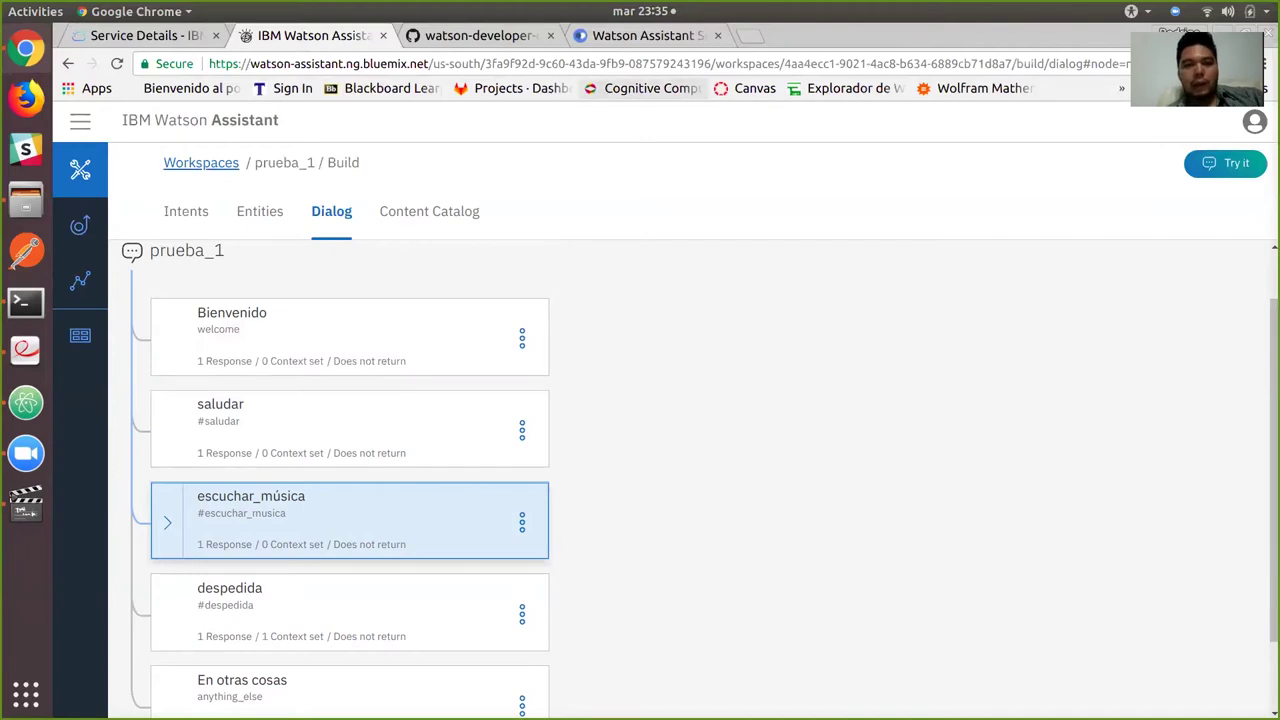
pyautogui.hotkey('ctrl', 'Tab')
pyautogui.hotkey('ctrl', 'Tab')
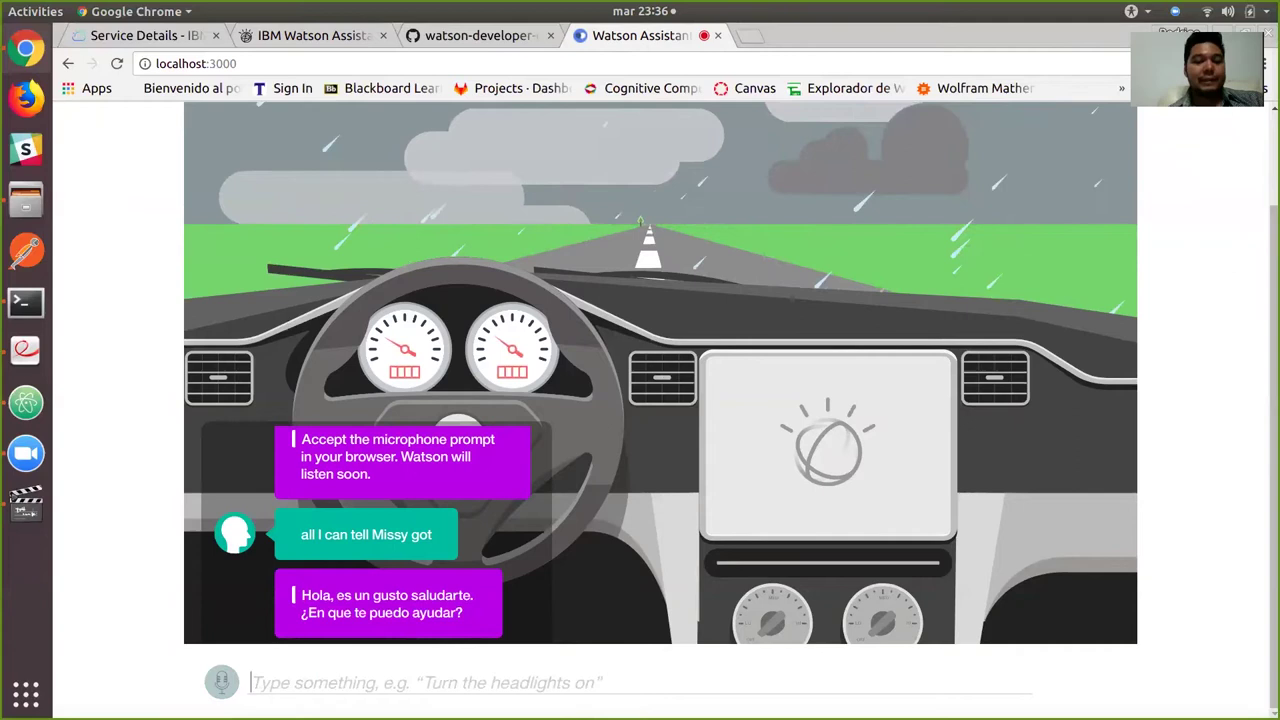
# Bring the TallerNDS.pdf guide forward in Document Viewer.
pyautogui.hotkey('alt', 'Tab')
pyautogui.hotkey('alt', 'Tab')
pyautogui.hotkey('alt', 'Tab')
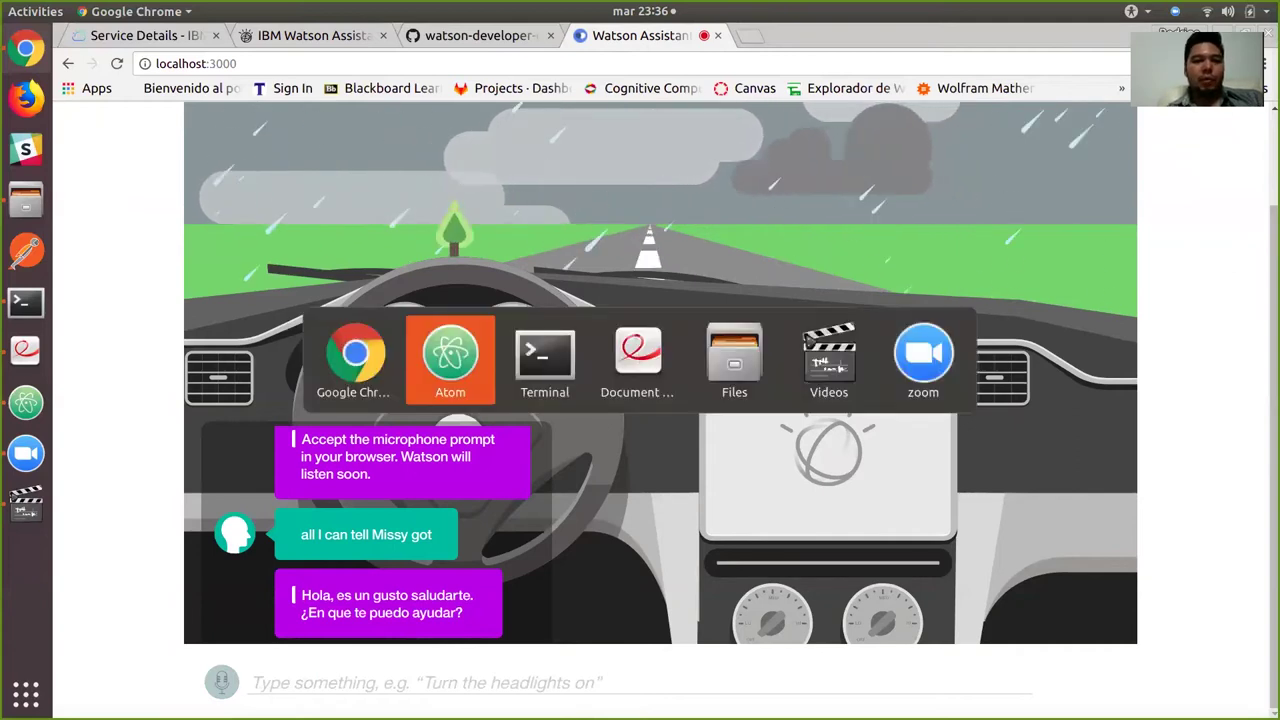
# Copy the voice name es-LA_SofiaVoice from the guide's text-to-speech.js section.
pyautogui.scroll(-10, 640, 400)
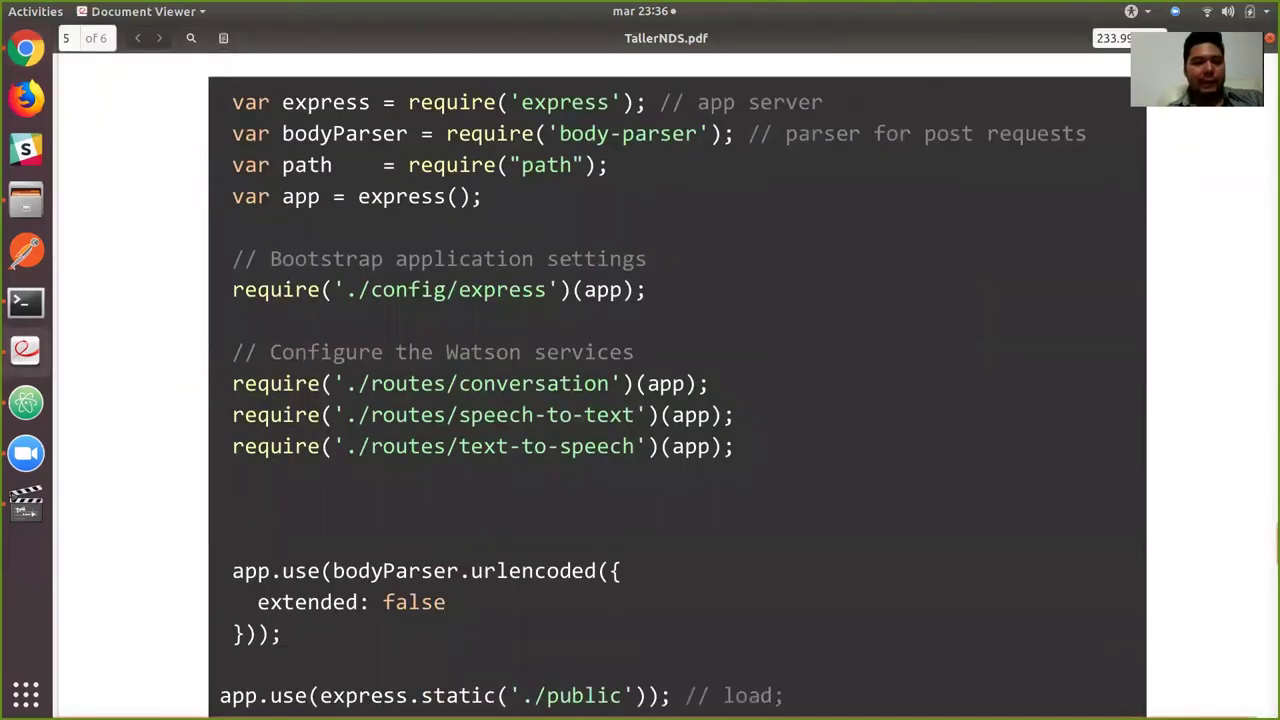
pyautogui.scroll(-2, 640, 400)
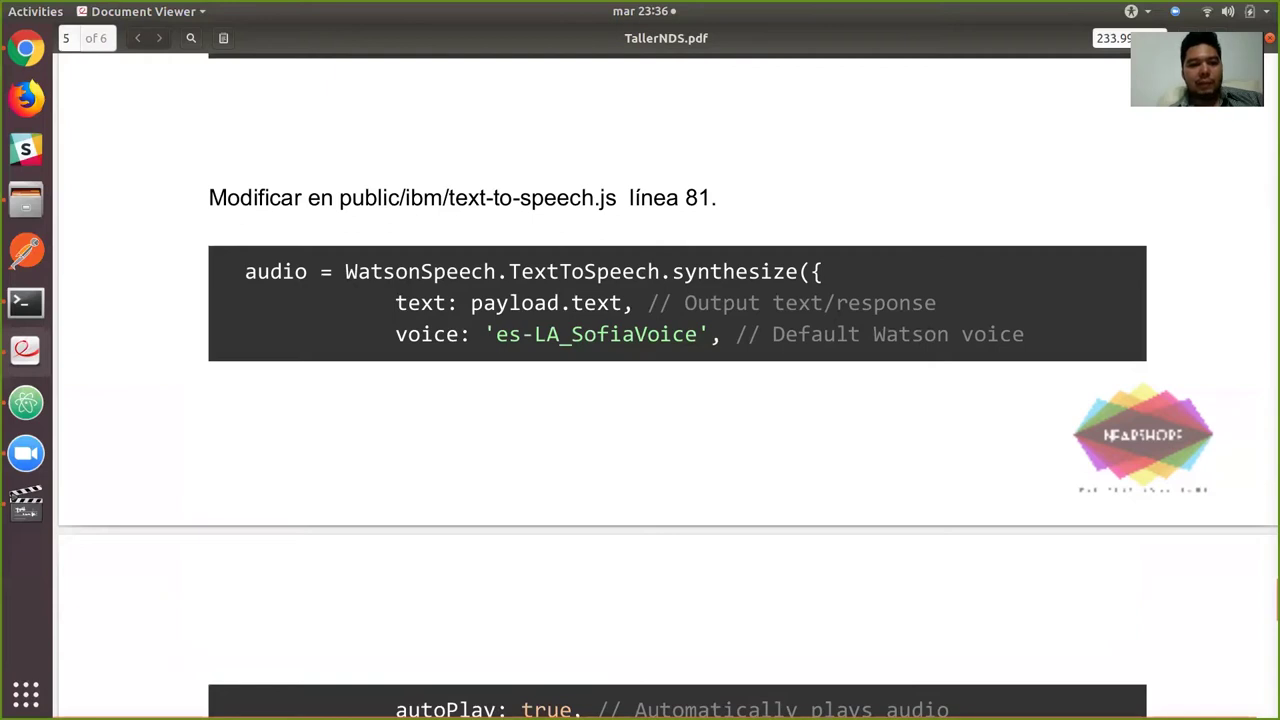
pyautogui.moveTo(496, 334); pyautogui.dragTo(698, 334)
pyautogui.hotkey('ctrl', 'c')
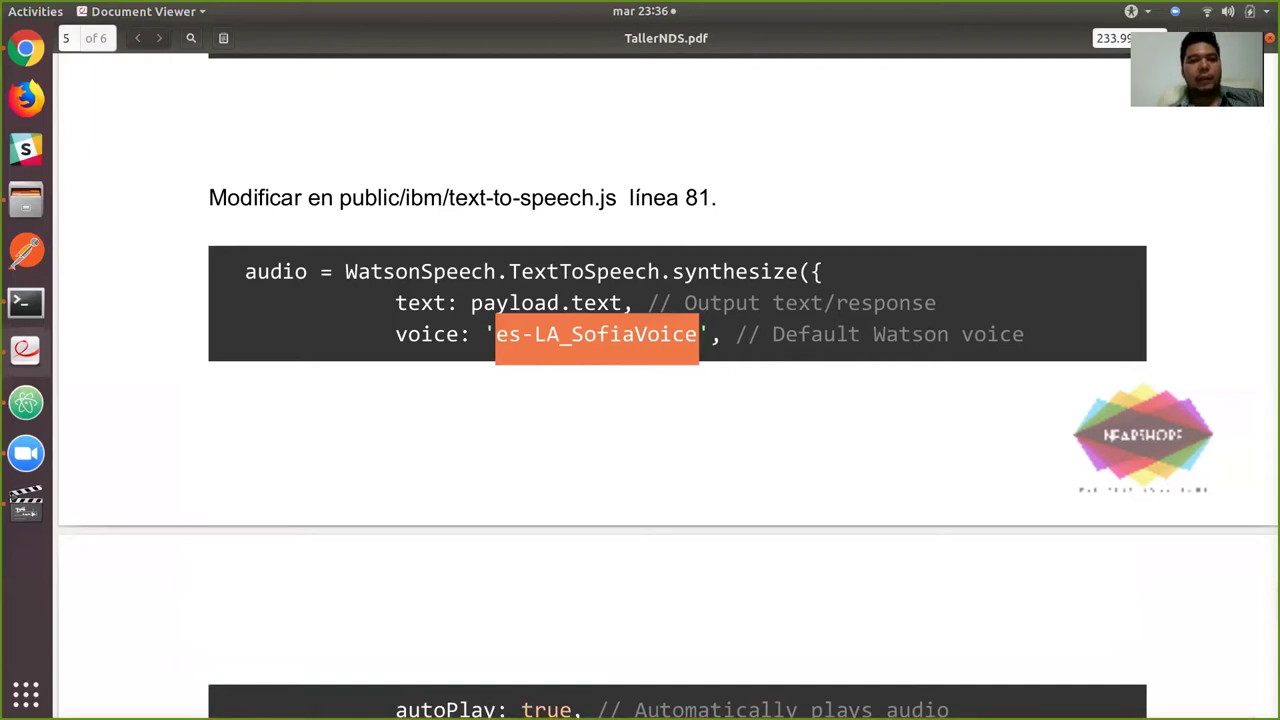
pyautogui.hotkey('alt', 'Tab')
pyautogui.hotkey('alt', 'Tab')
pyautogui.hotkey('alt', 'Tab')
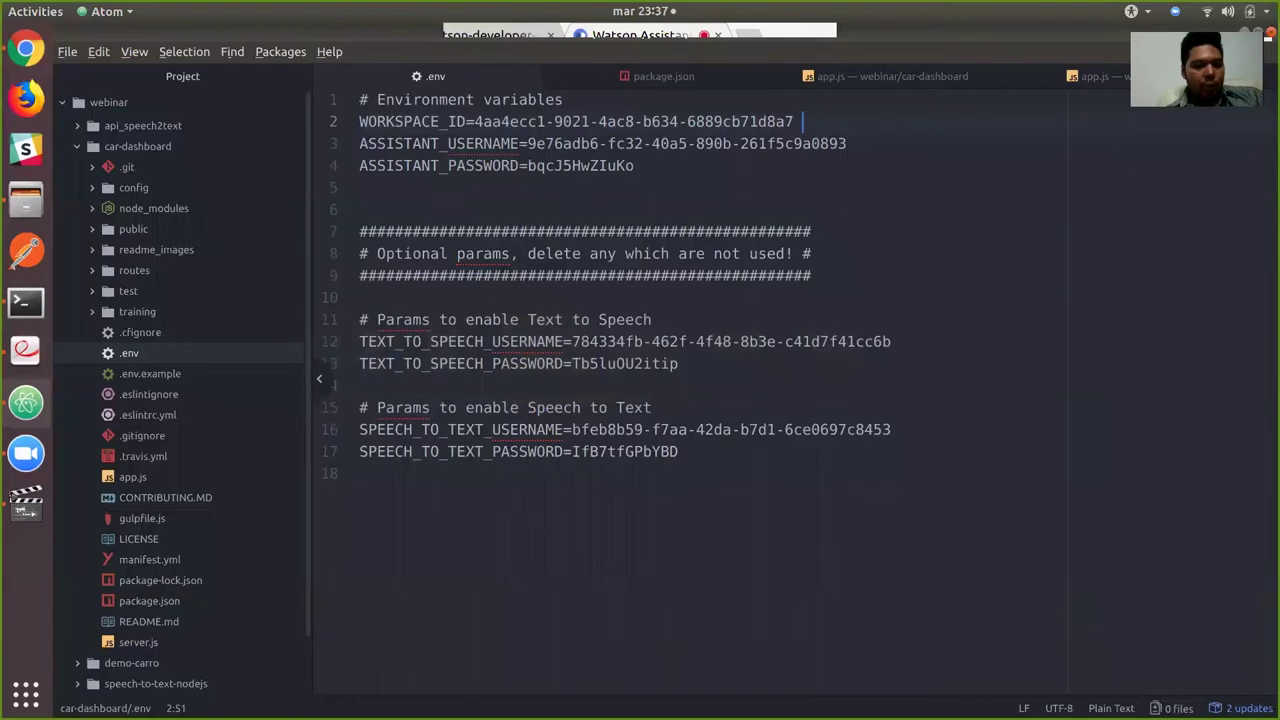
# Replace the voice on line 81 of public/ibm/text-to-speech.js with 'es-LA_SofiaVoice'.
pyautogui.click(133, 229)
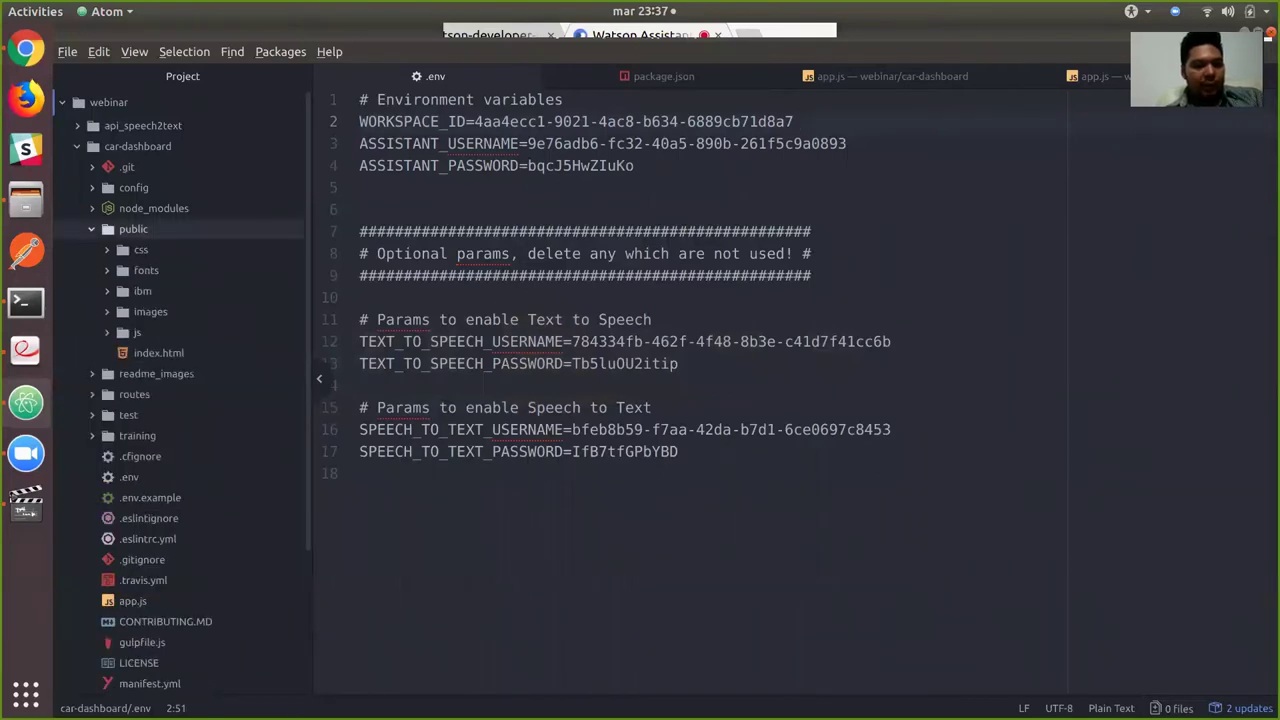
pyautogui.click(142, 291)
pyautogui.click(187, 332)
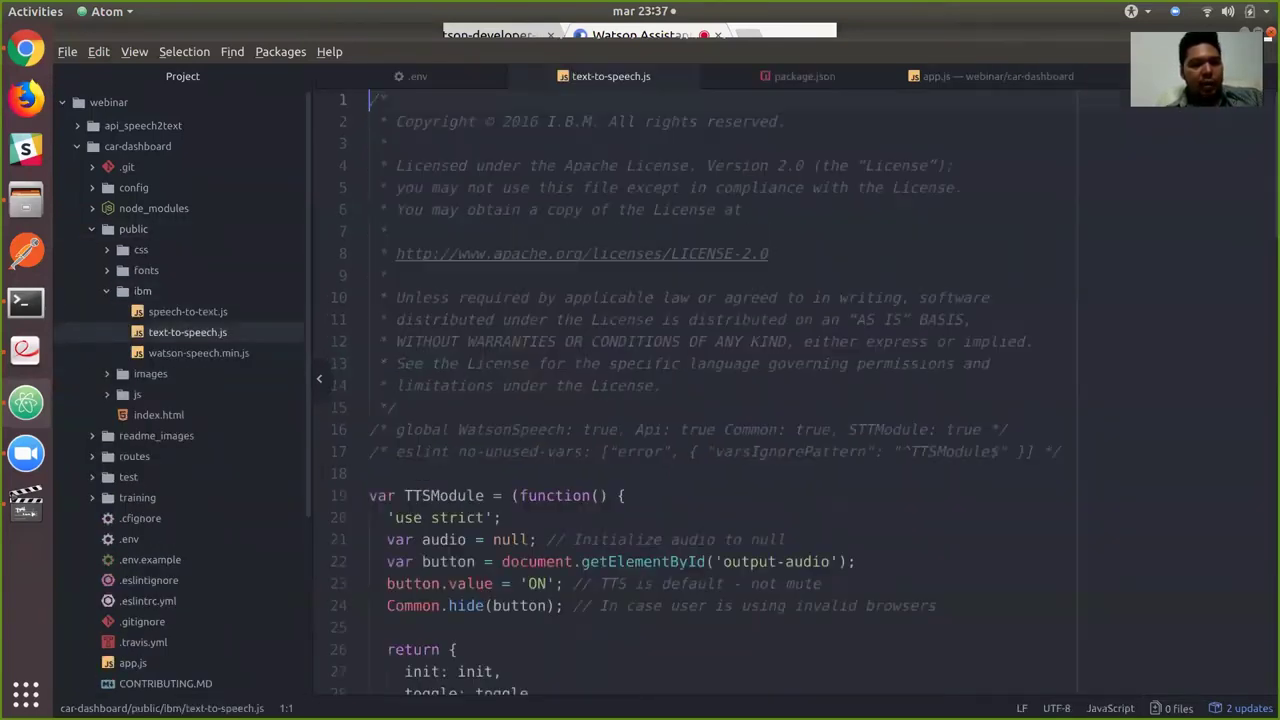
pyautogui.scroll(-15, 720, 390)
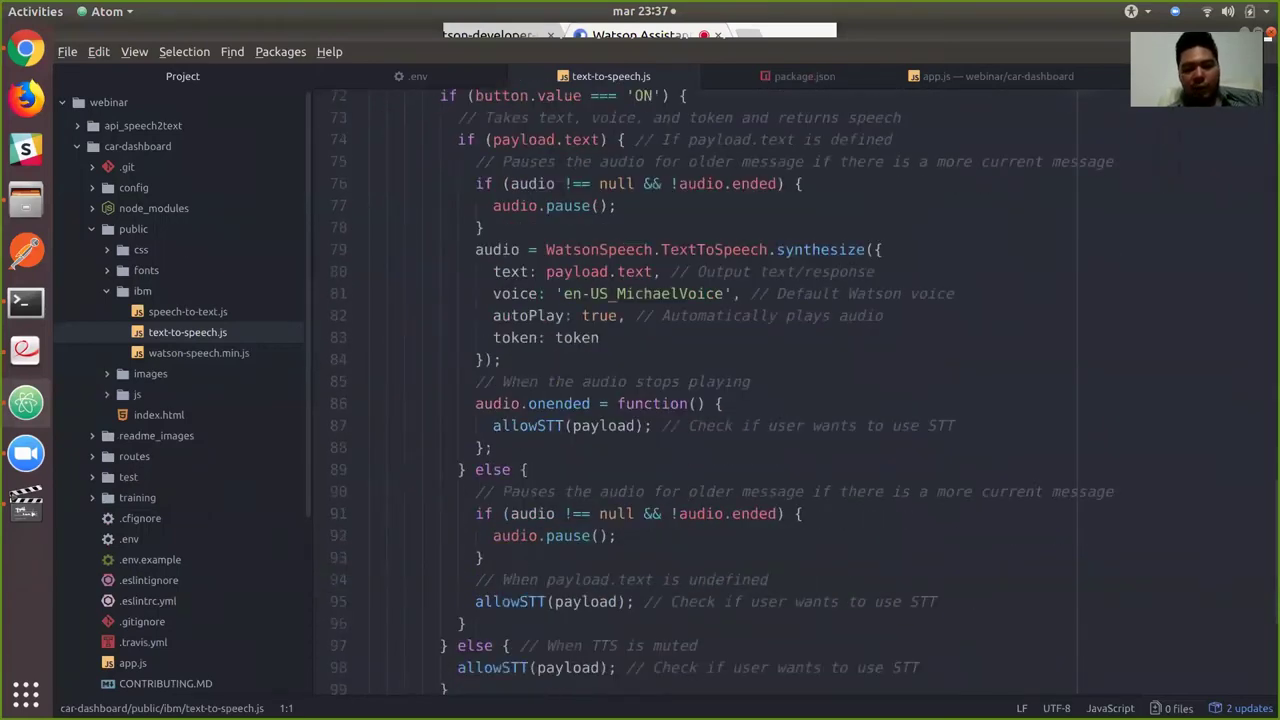
pyautogui.moveTo(727, 293); pyautogui.dragTo(563, 293)
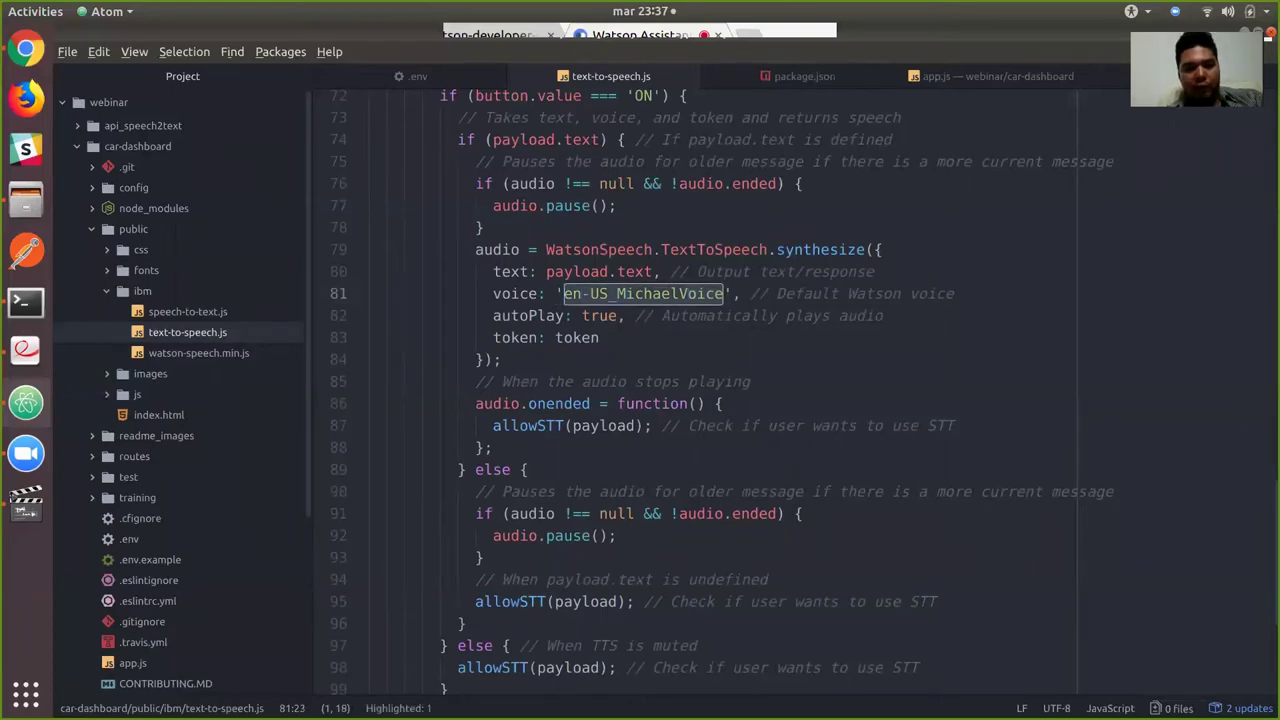
pyautogui.press('BackSpace')
pyautogui.hotkey('ctrl', 'v')
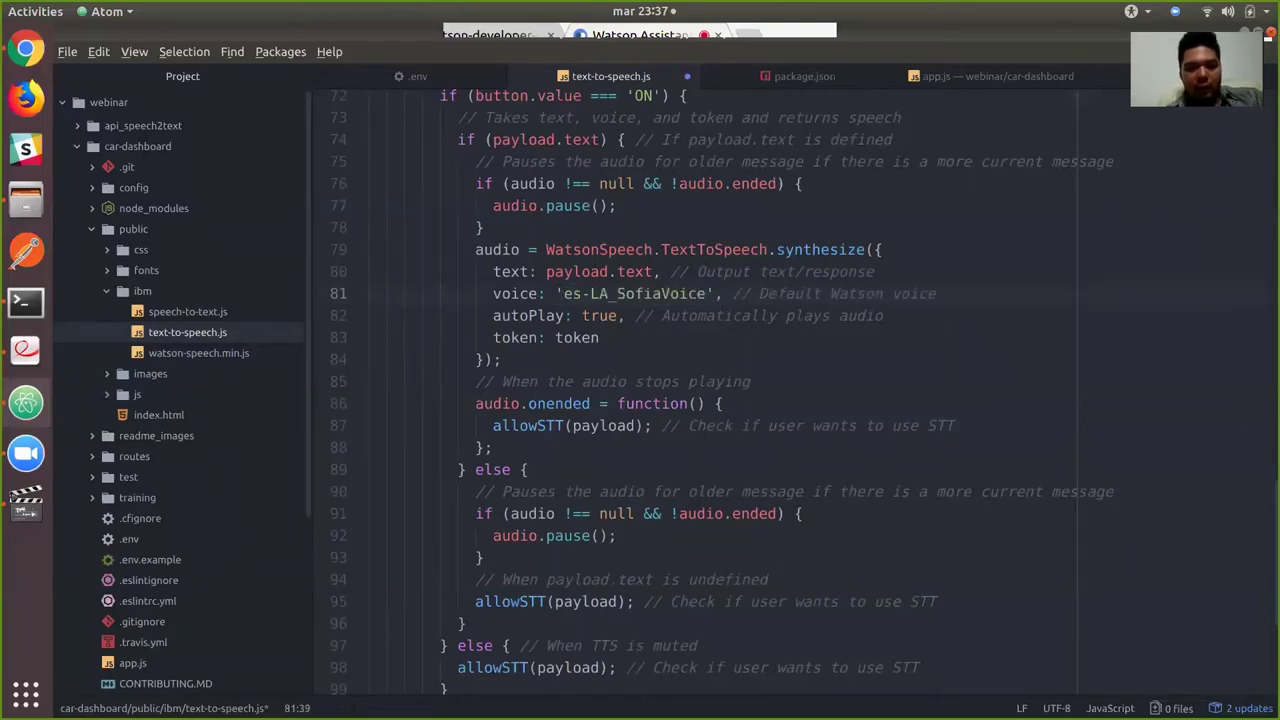
pyautogui.hotkey('alt', 'Tab')
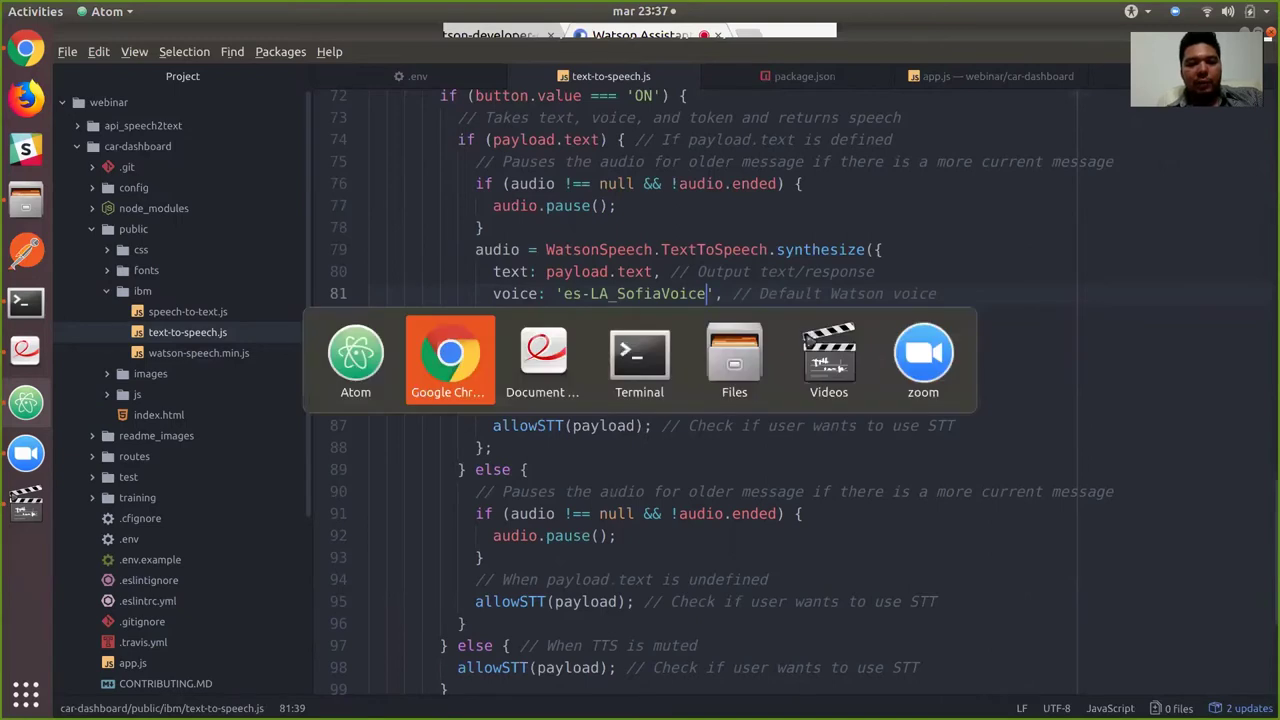
pyautogui.hotkey('alt', 'Tab')
pyautogui.press('Tab')
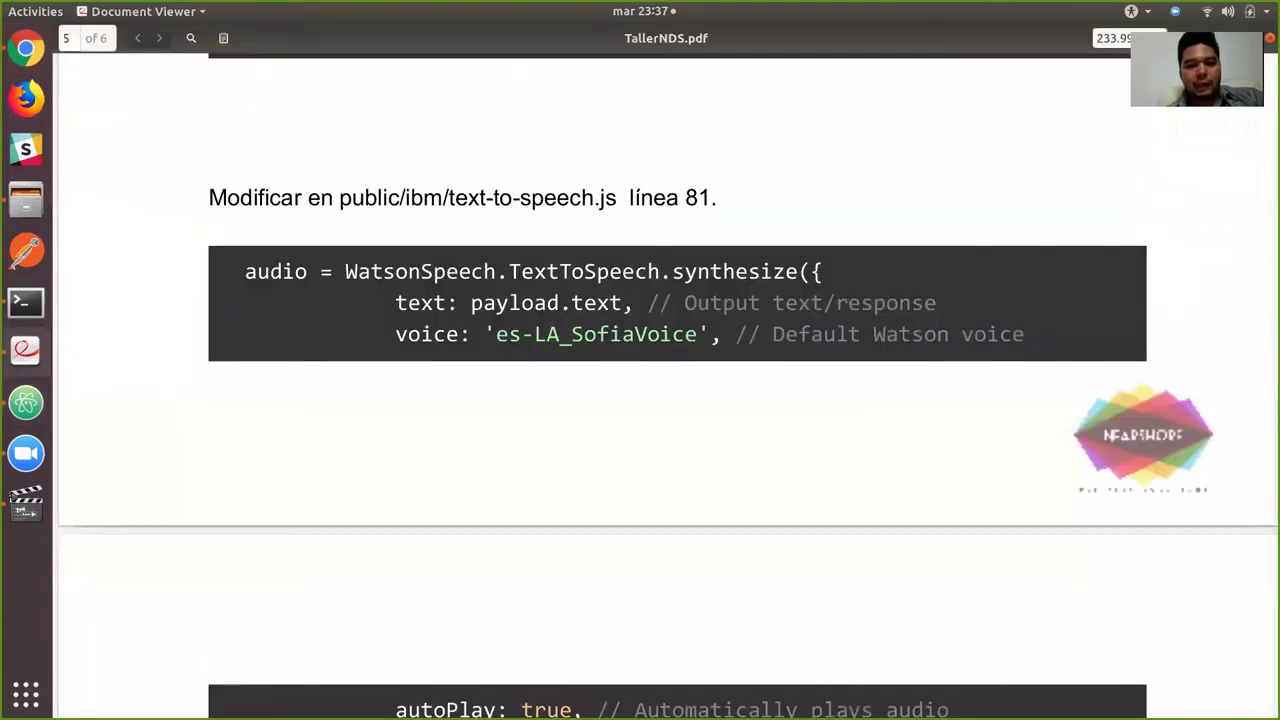
# Copy es-ES_BroadbandModel from page 6's instruction for watson-speech.min.js line 1974.
pyautogui.scroll(-10, 640, 400)
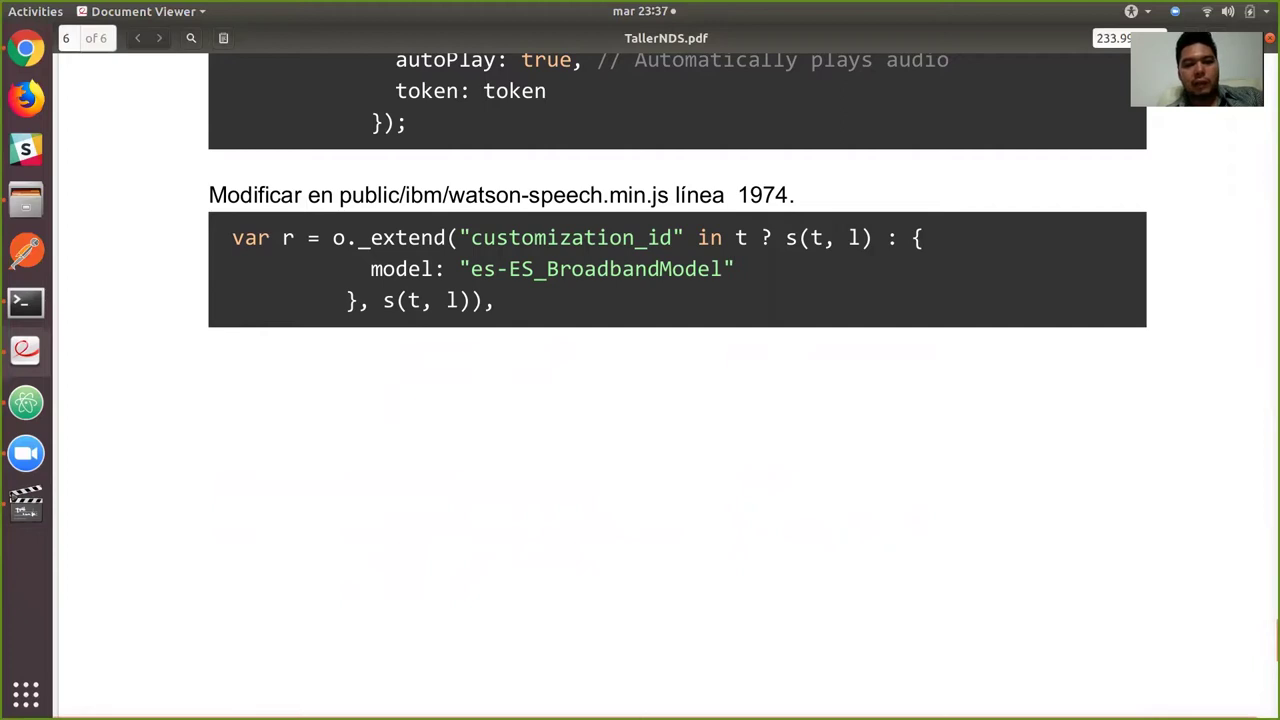
pyautogui.moveTo(723, 268); pyautogui.dragTo(470, 268)
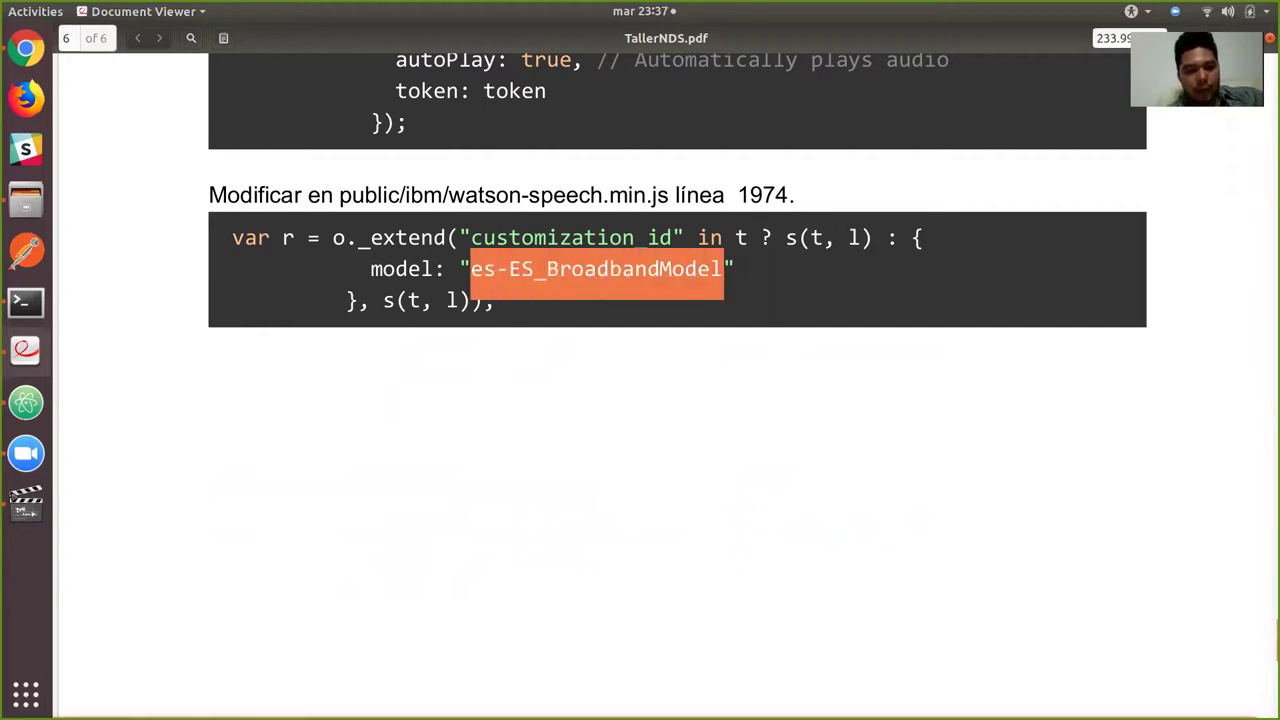
pyautogui.scroll(1, 670, 385)
# Open watson-speech.min.js and beautify its minified code into readable, indented lines.
pyautogui.hotkey('alt', 'Tab')
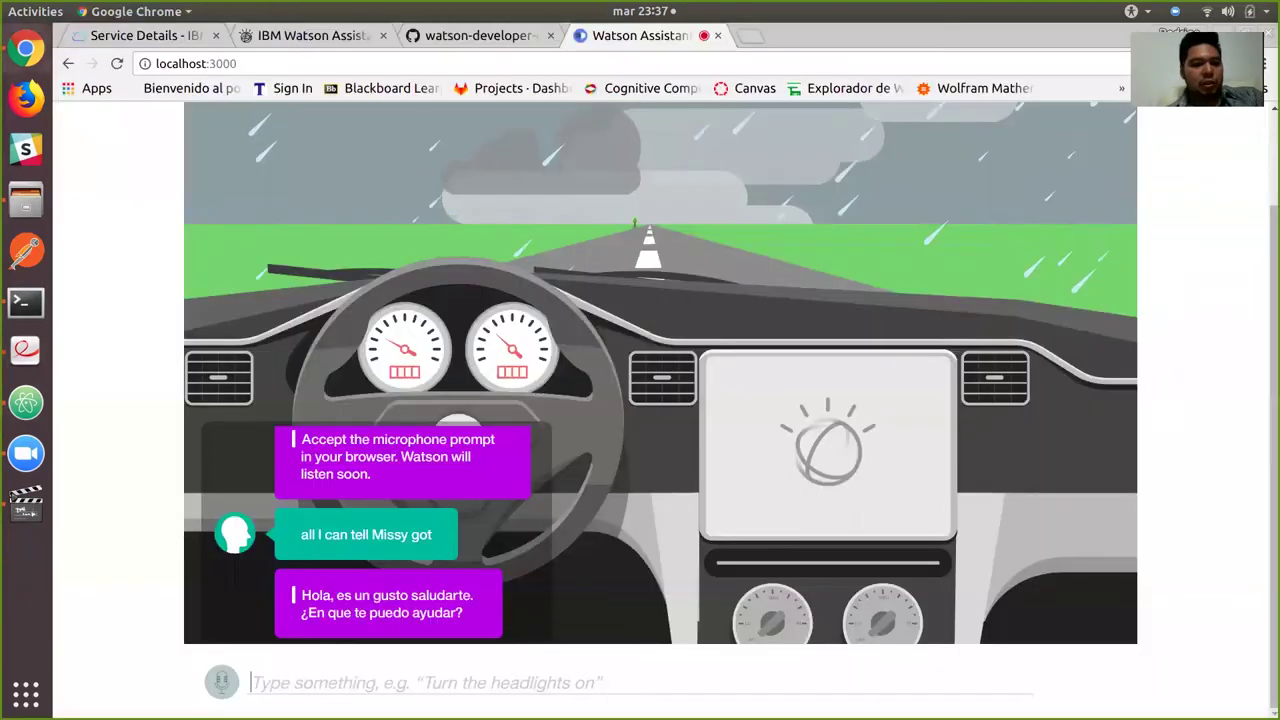
pyautogui.hotkey('alt', 'Tab')
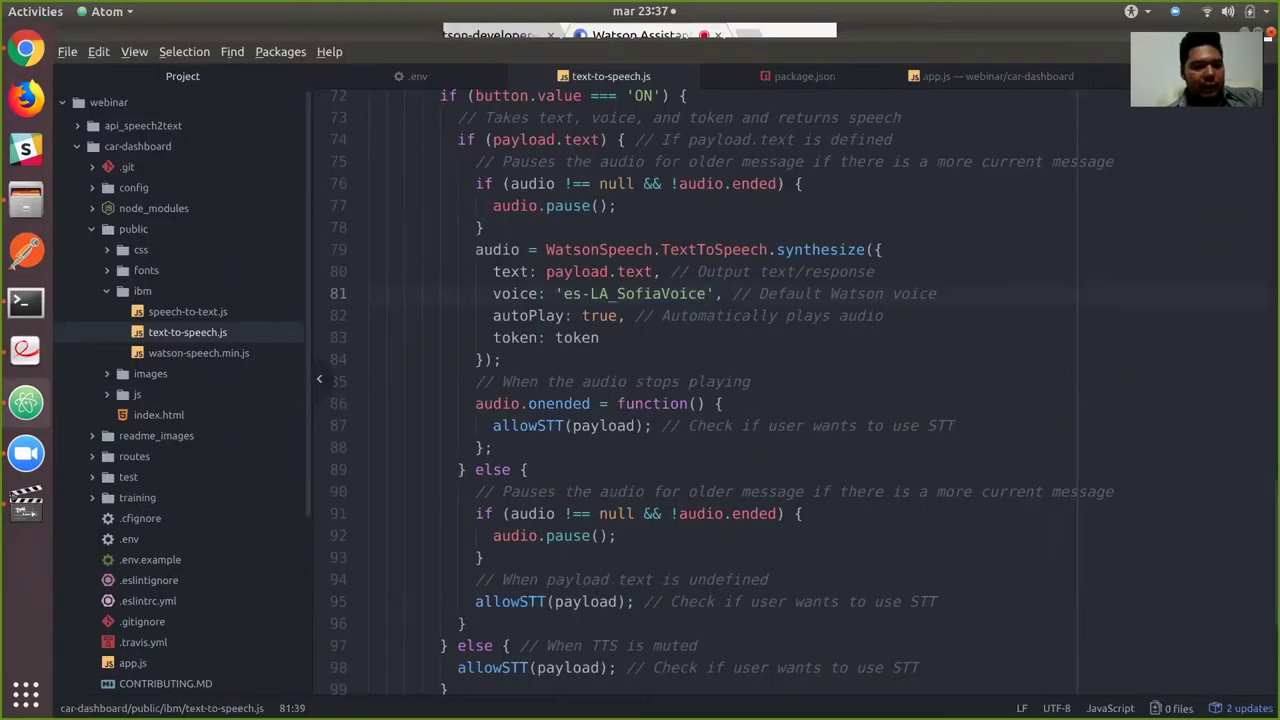
pyautogui.click(198, 353)
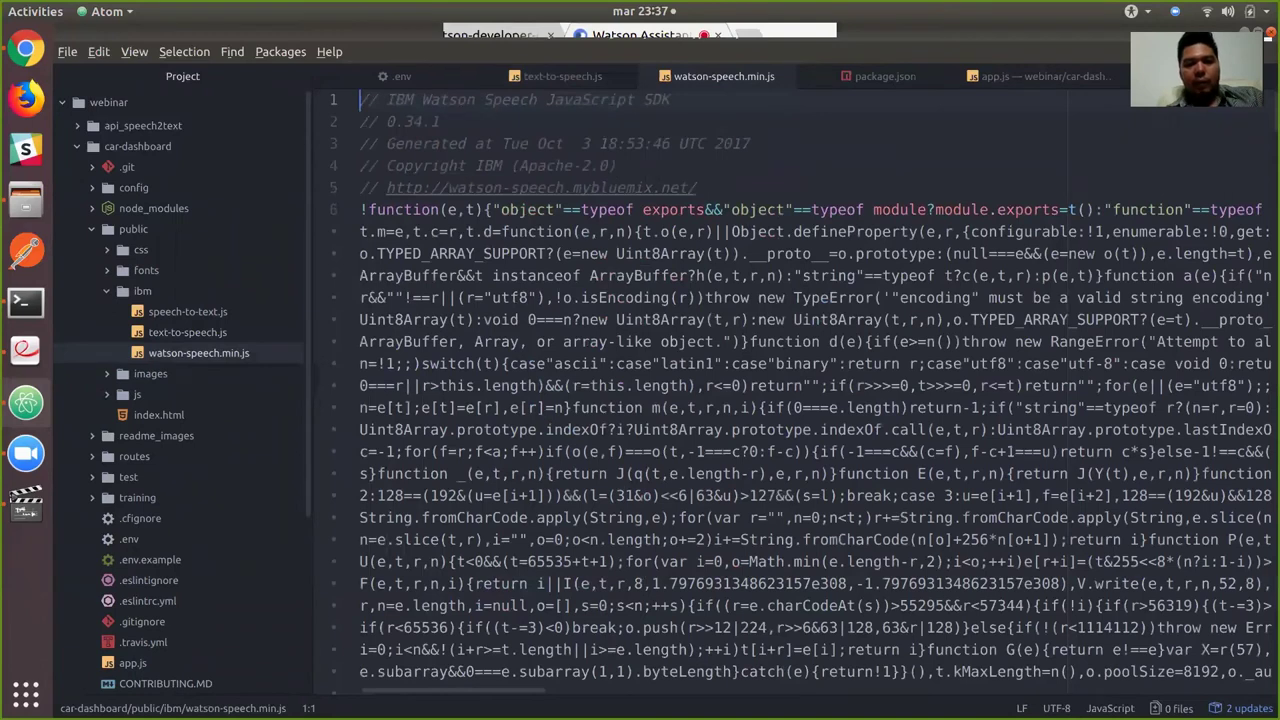
pyautogui.rightClick(508, 230)
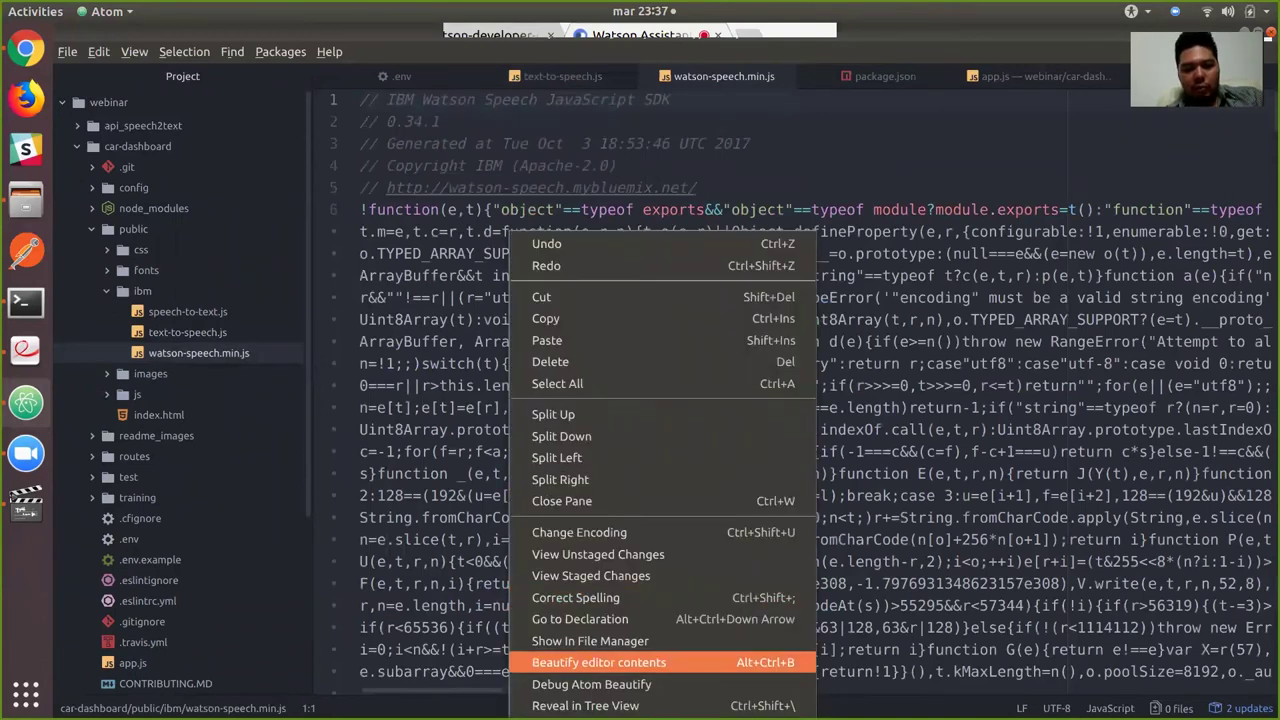
pyautogui.click(598, 662)
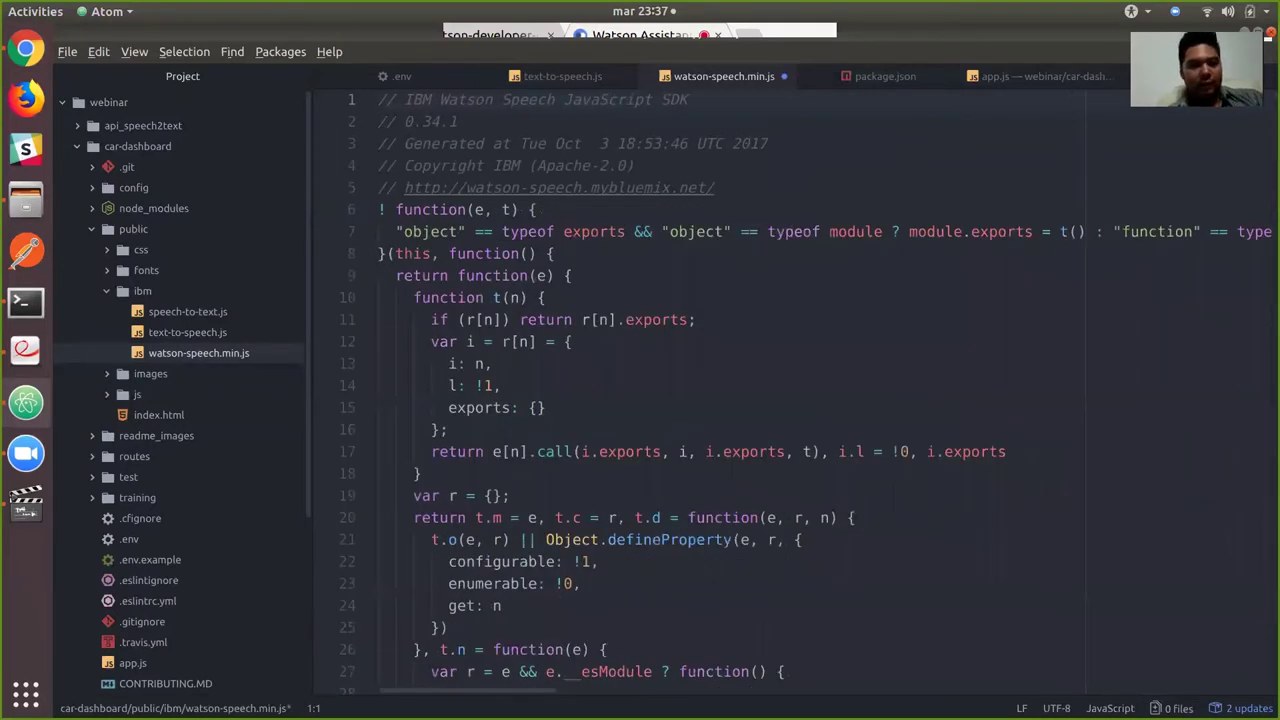
pyautogui.scroll(-15, 790, 390)
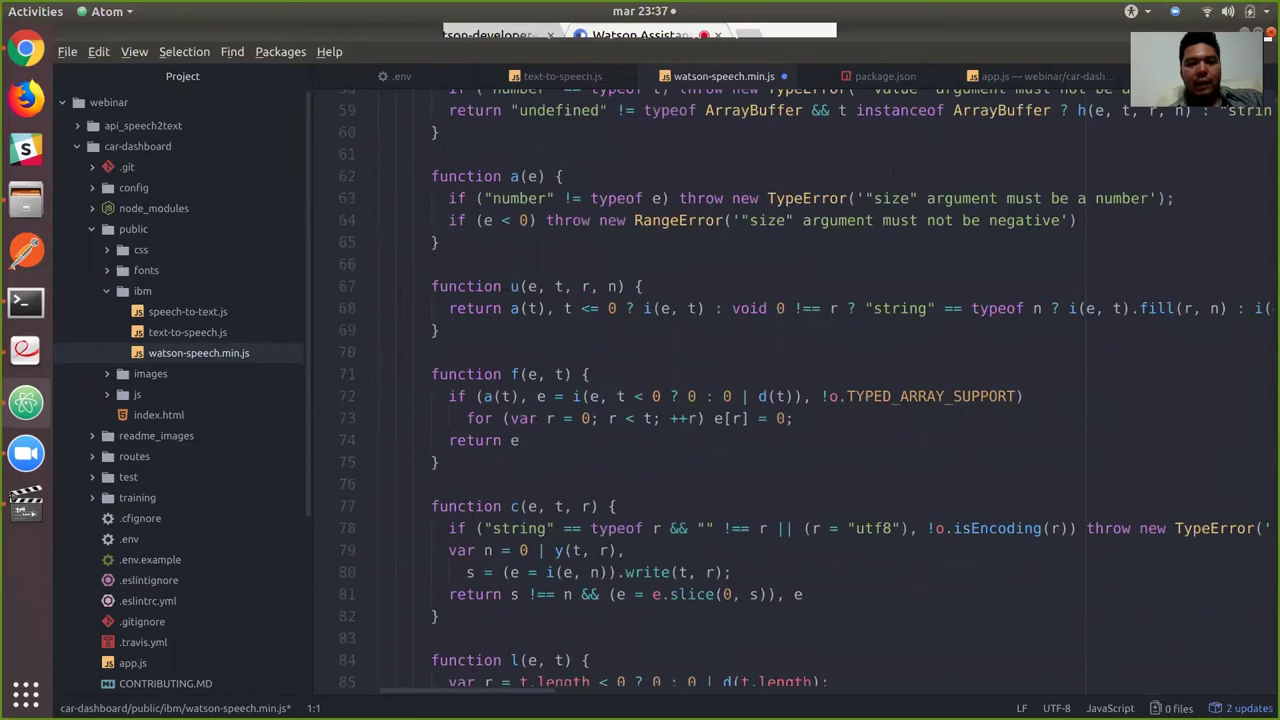
# Check the TallerNDS.pdf instructions, then return to the code editor.
pyautogui.hotkey('alt', 'Tab')
pyautogui.hotkey('alt', 'Tab')
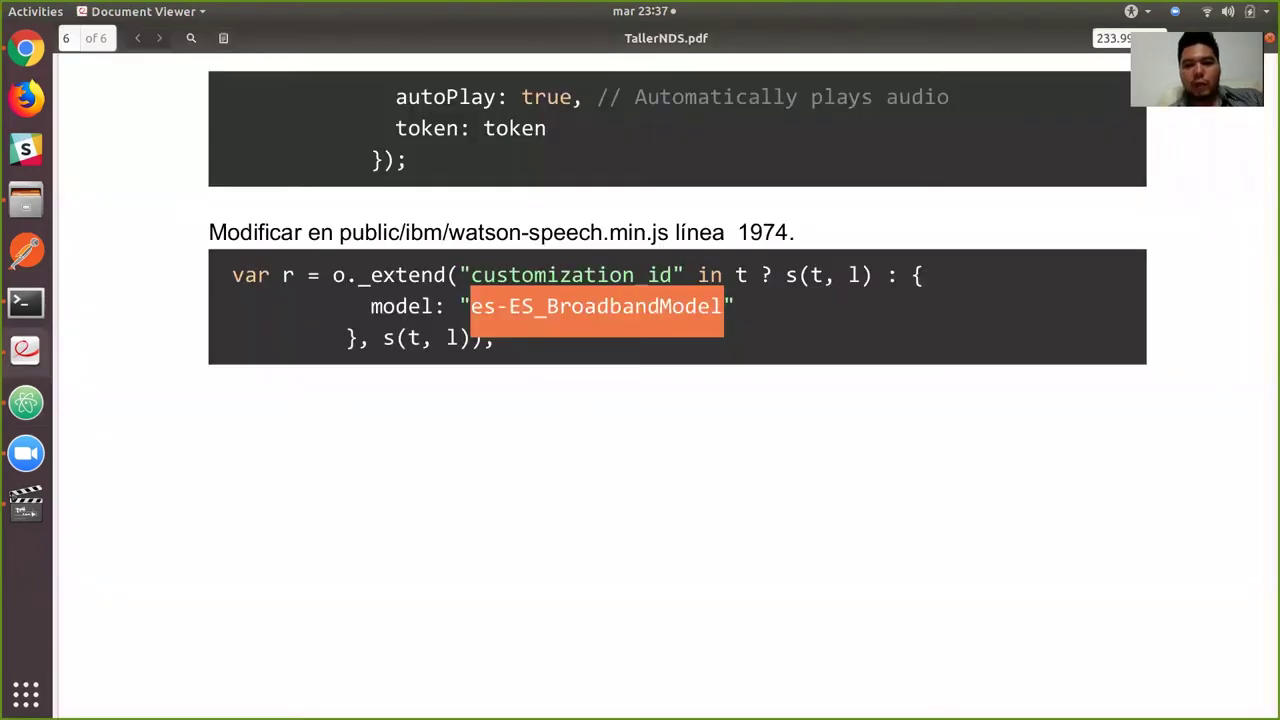
pyautogui.hotkey('alt', 'Tab')
pyautogui.hotkey('alt', 'Tab')
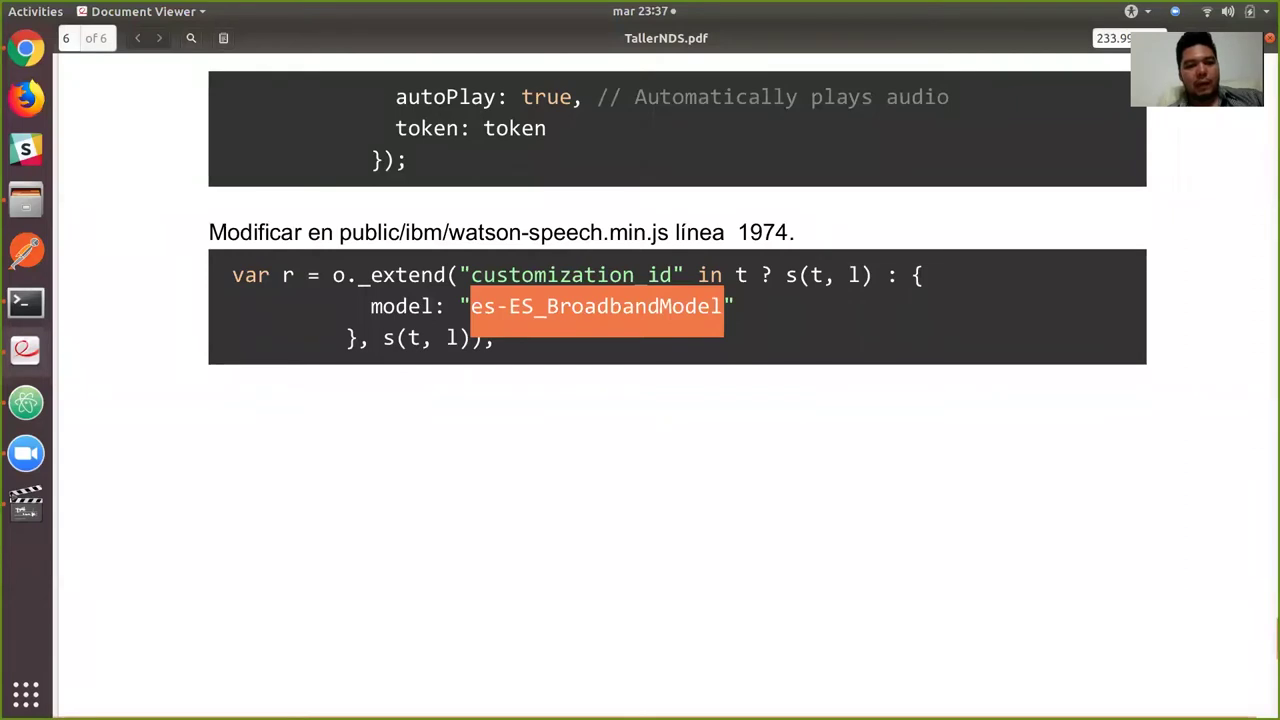
pyautogui.hotkey('alt', 'Tab')
# Replace en-US_BroadbandModel with 'es-ES_BroadbandModel' in the model: setting on line 1975.
pyautogui.hotkey('ctrl', 'f')
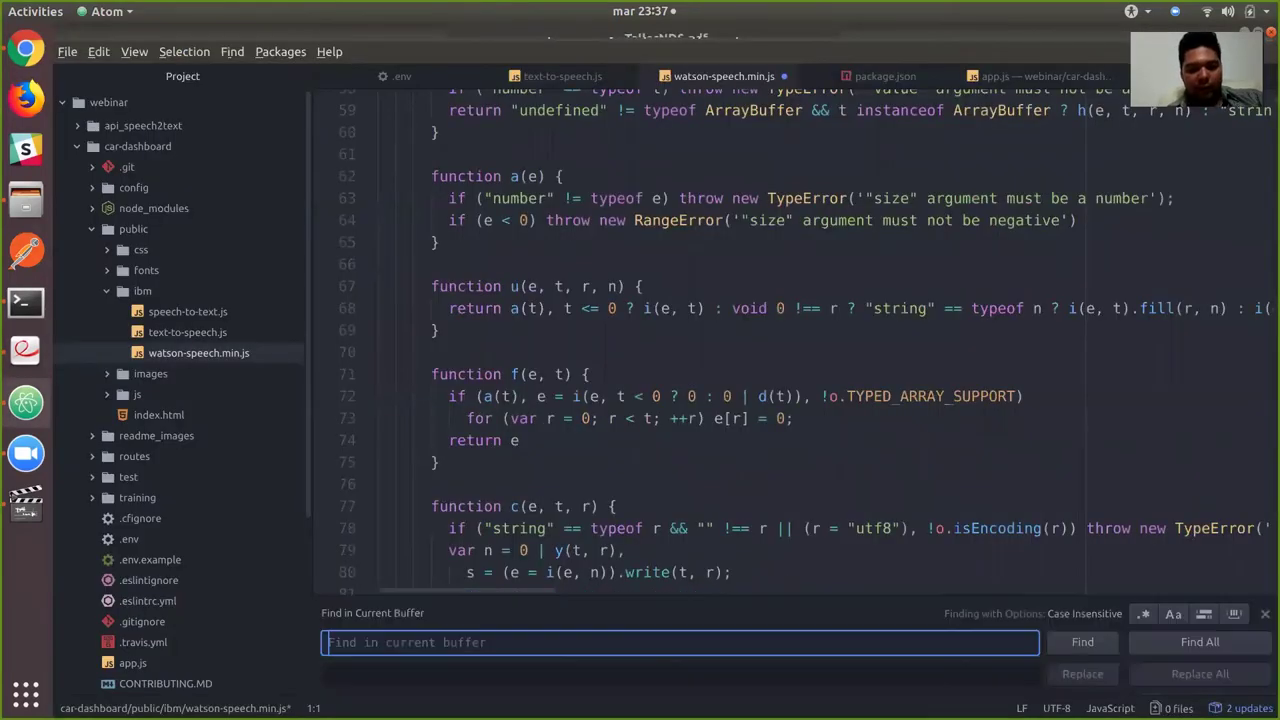
pyautogui.write('model')
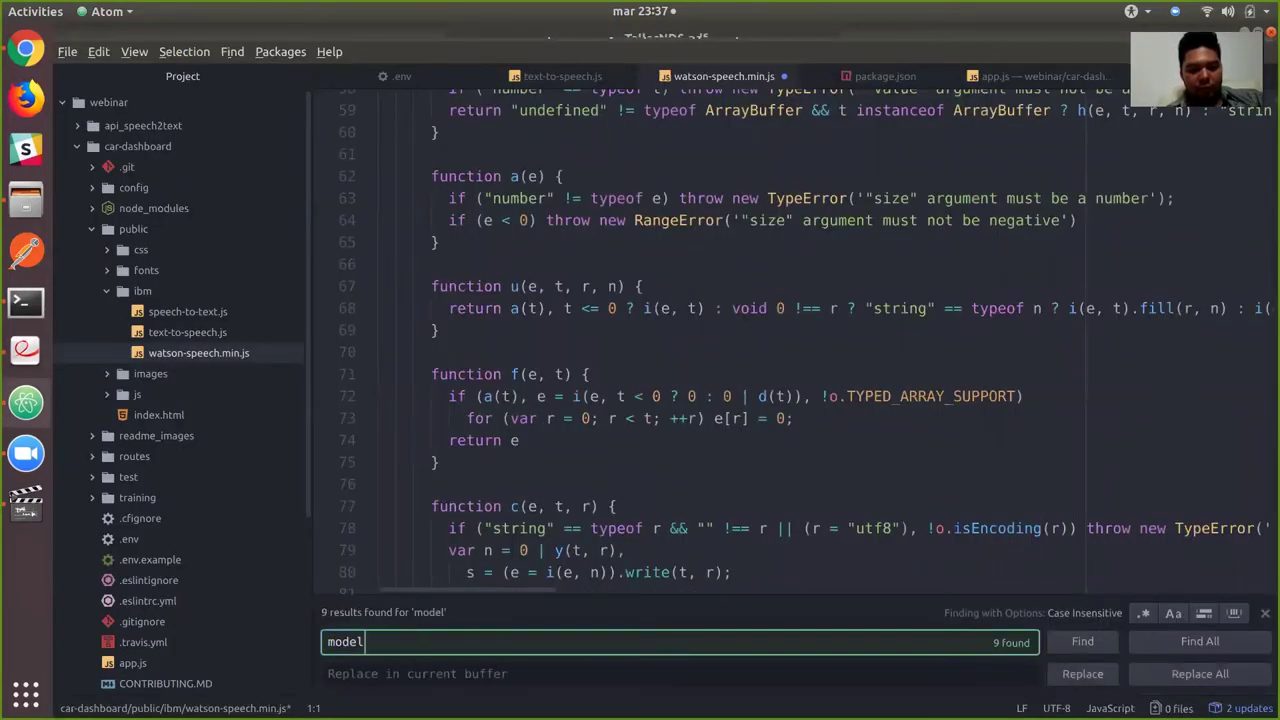
pyautogui.write(':')
pyautogui.press('Return')
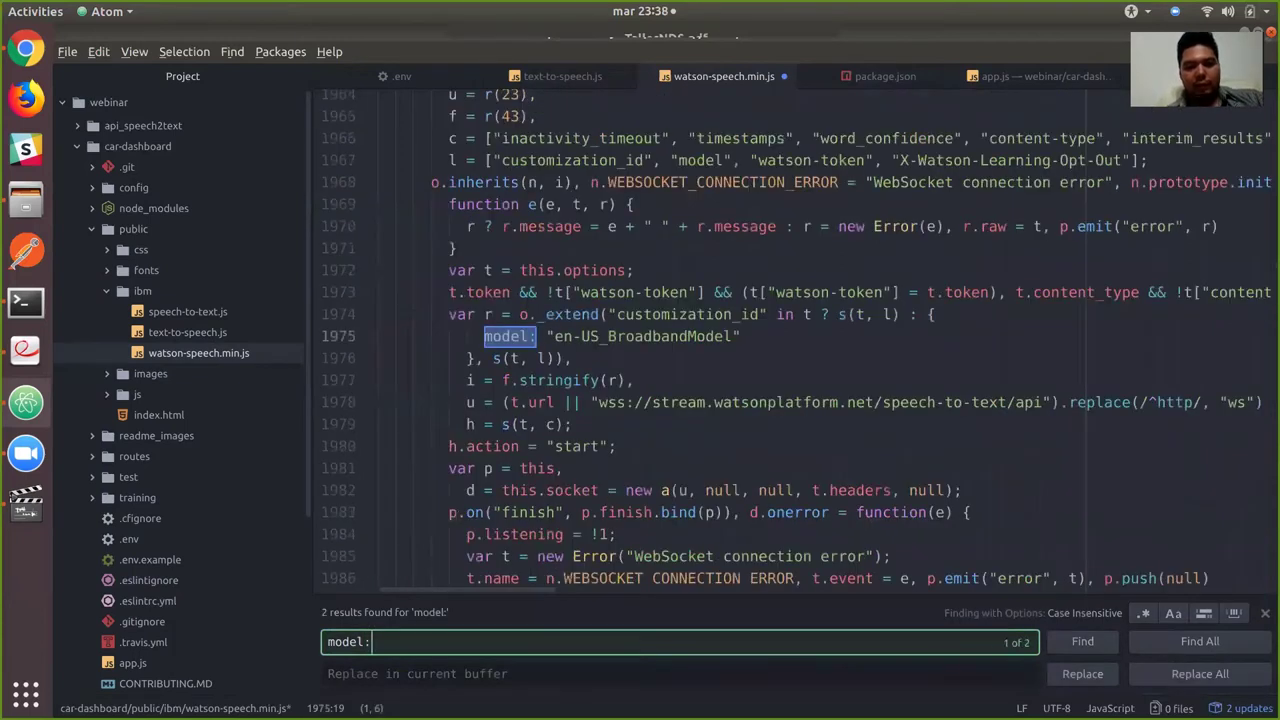
pyautogui.moveTo(733, 336); pyautogui.dragTo(554, 336)
pyautogui.write('es-ES_BroadbandModel')
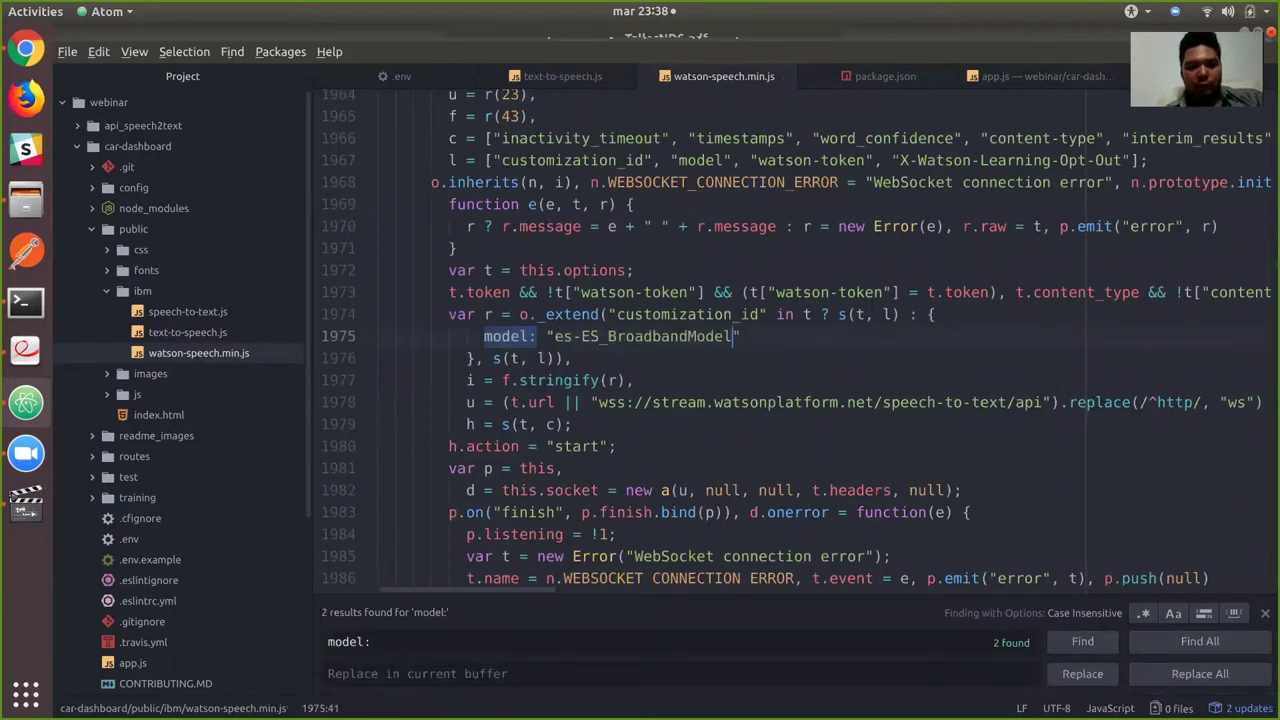
pyautogui.hotkey('alt', 'Tab')
pyautogui.hotkey('alt', 'Tab')
pyautogui.hotkey('alt', 'Tab')
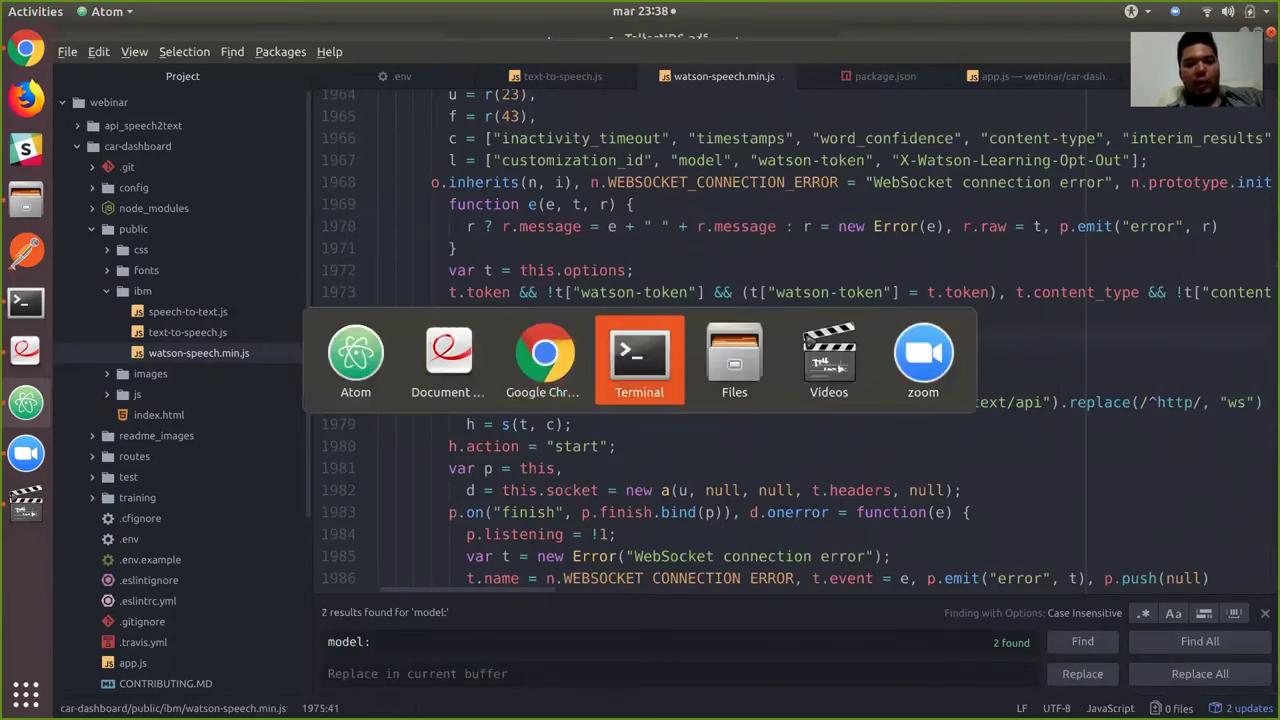
# Restart nodemon with rs, reload localhost:3000 and dismiss the intro to see the Spanish greeting.
pyautogui.write('rs')
pyautogui.press('Return')
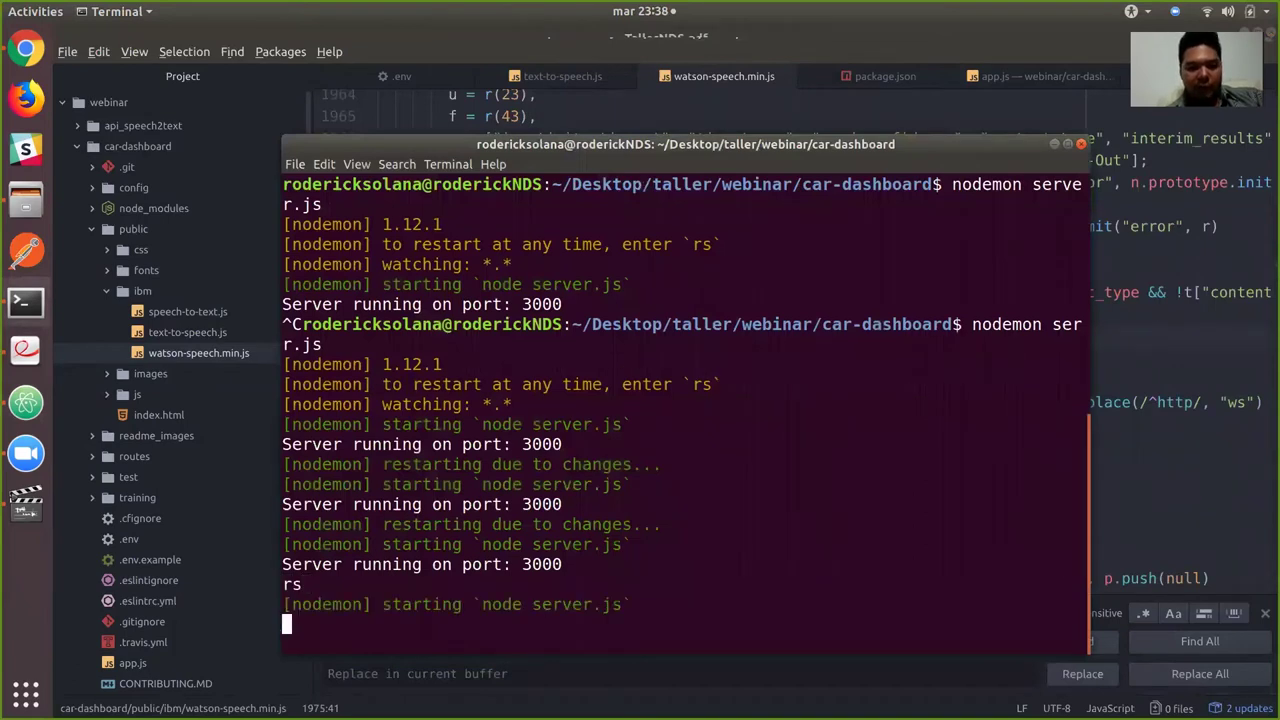
pyautogui.hotkey('alt', 'Tab')
pyautogui.hotkey('alt', 'Tab')
pyautogui.hotkey('alt', 'Tab')
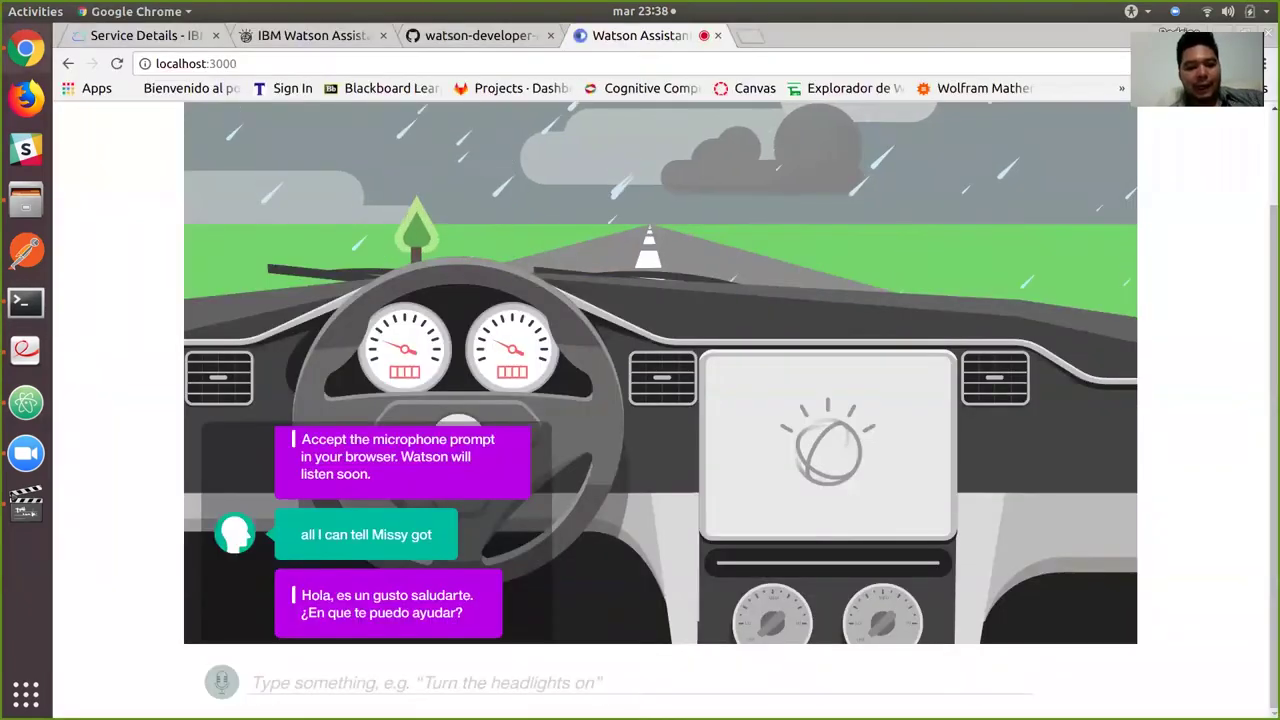
pyautogui.hotkey('ctrl', 'r')
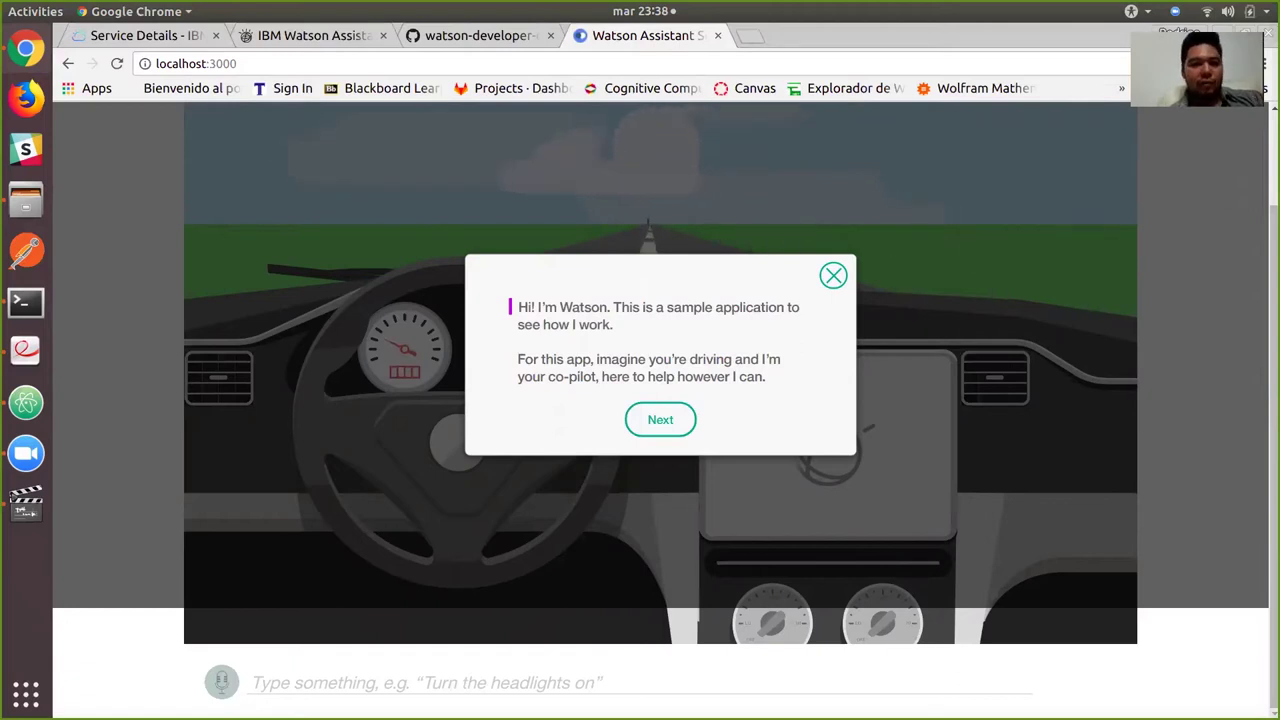
pyautogui.press('Escape')
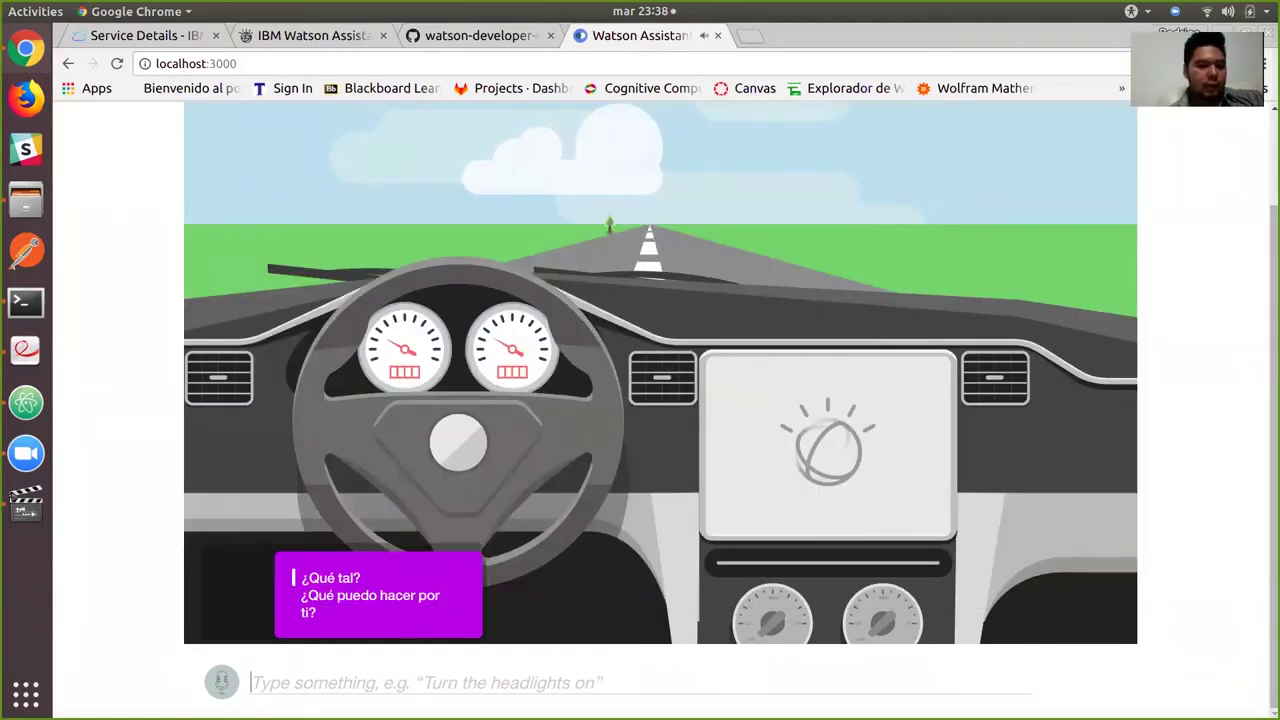
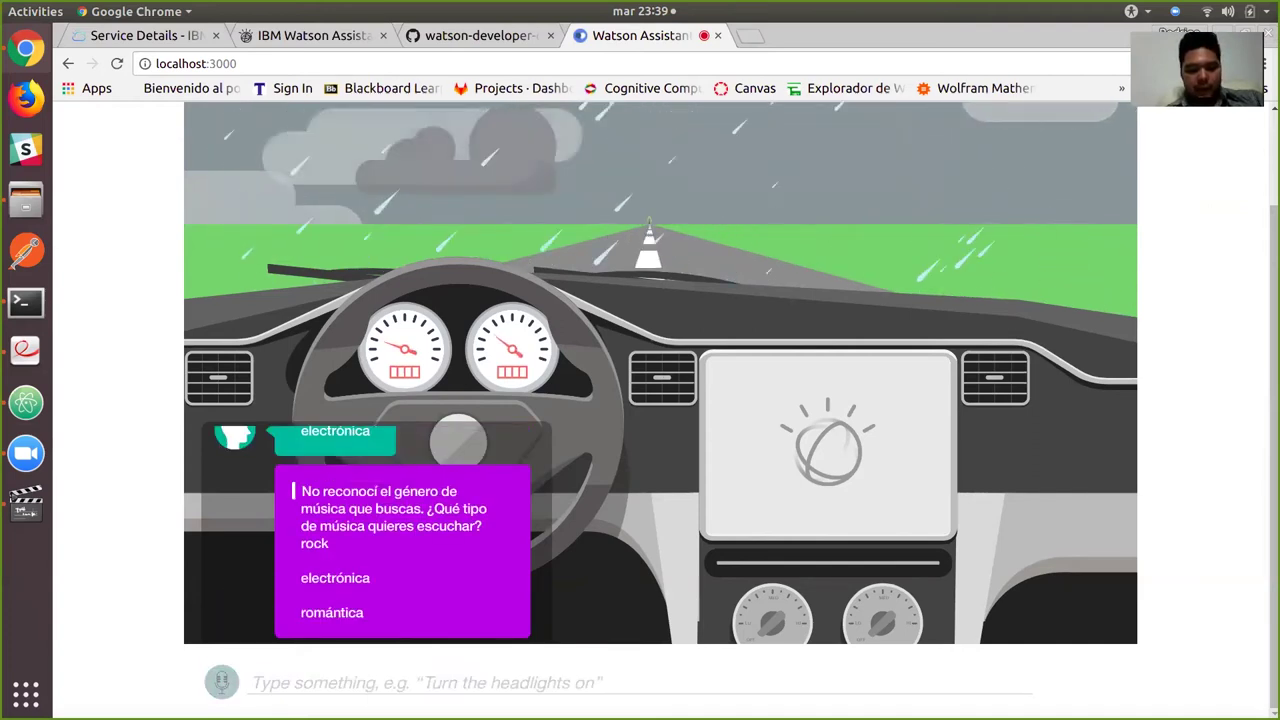
# Send 'electrónica' in the car dashboard chat, then return to the Watson Assistant tab.
pyautogui.write('elec')
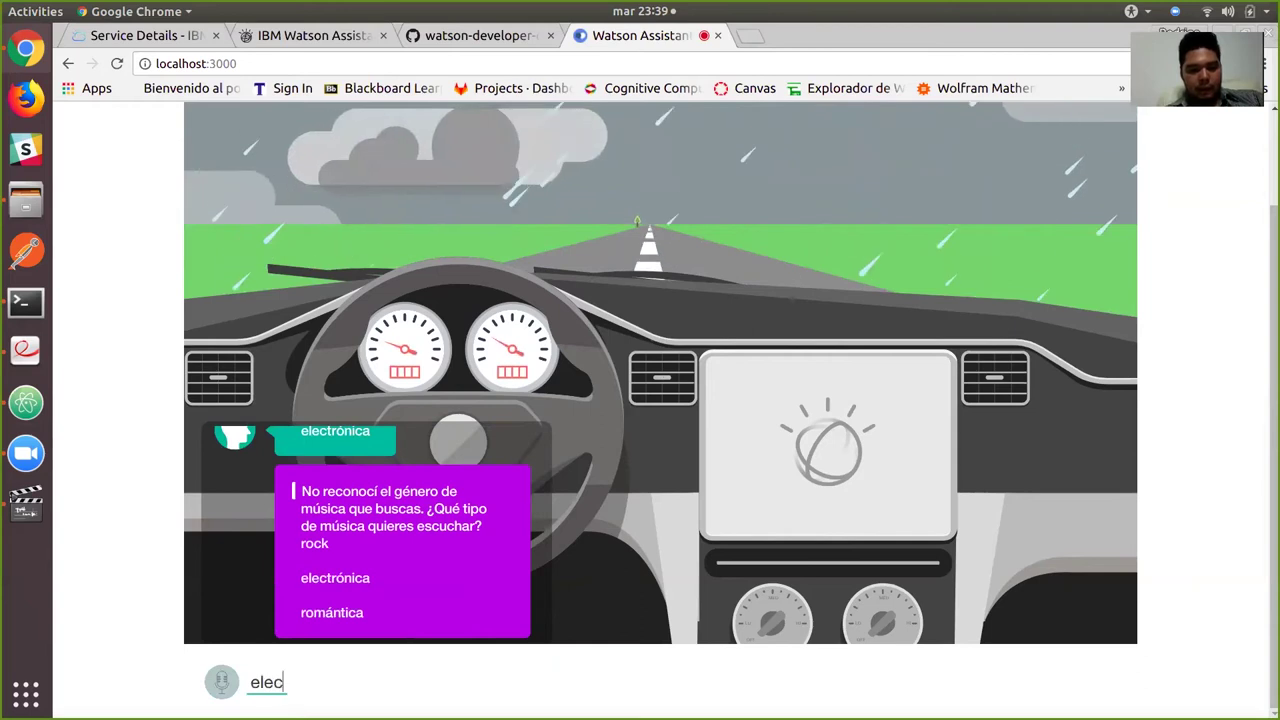
pyautogui.write('trónica')
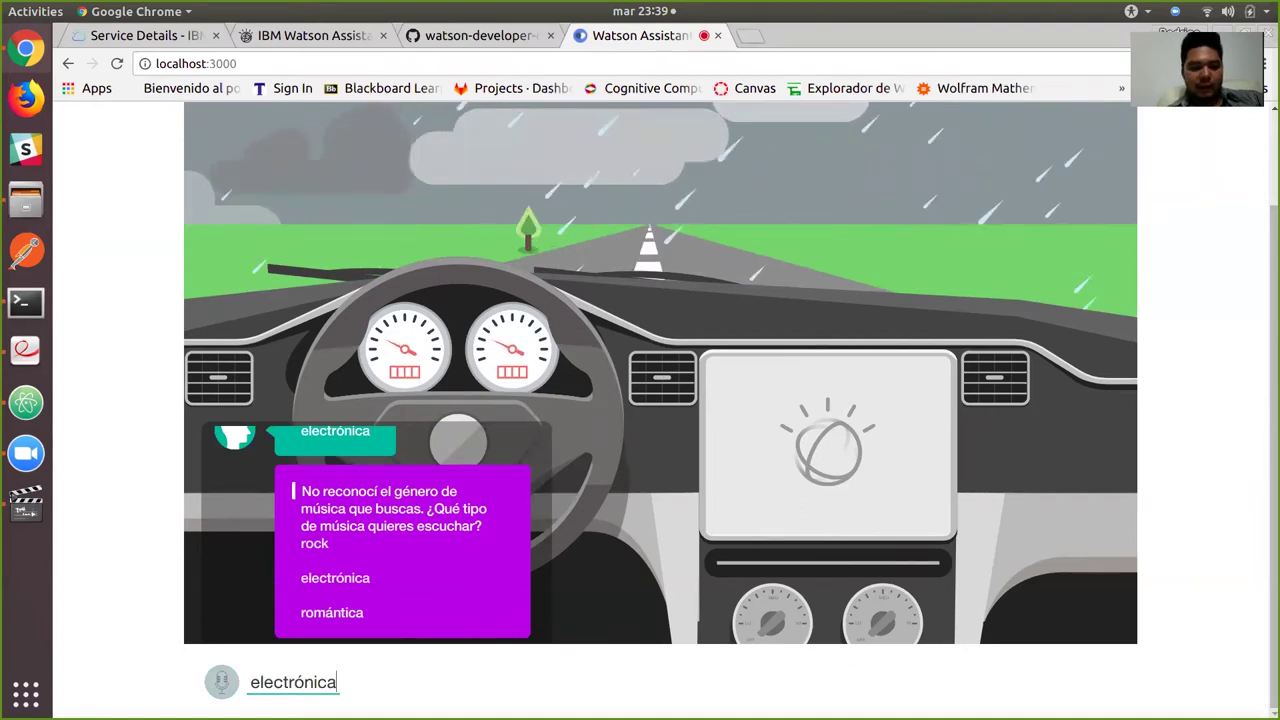
pyautogui.press('Return')
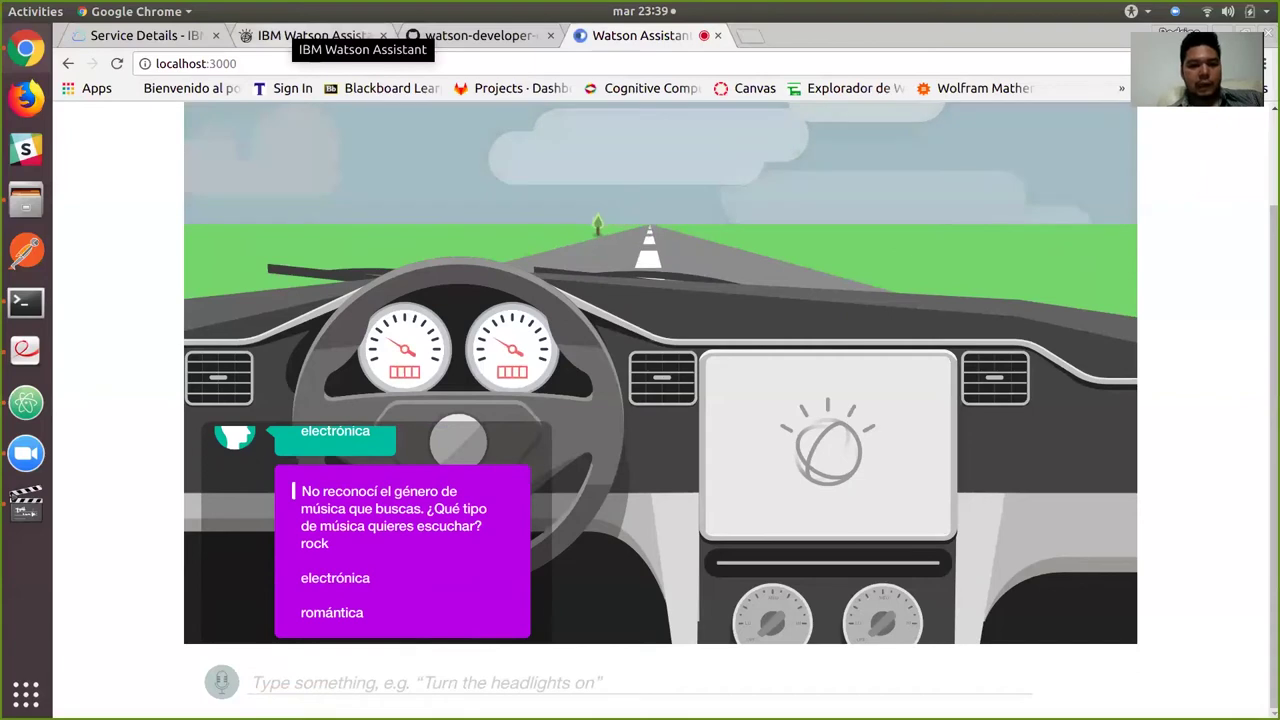
pyautogui.click(320, 35)
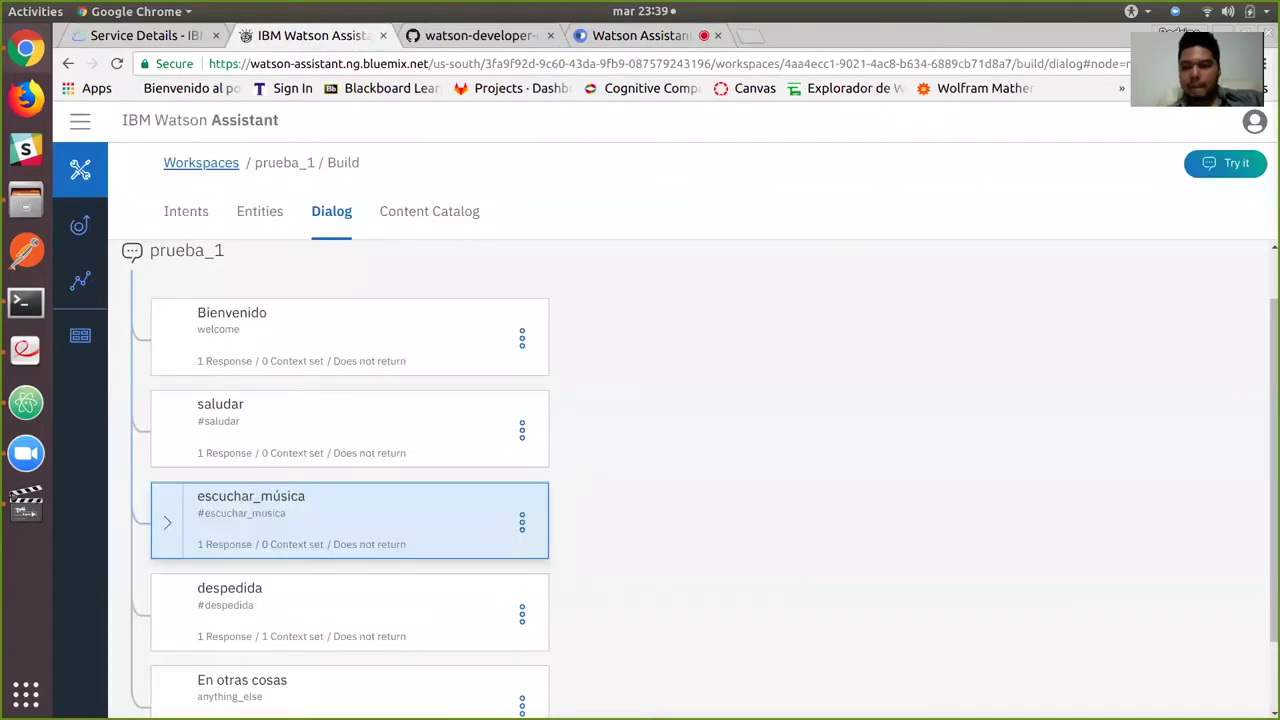
# In Try it, test 'quiero escuchar música' then 'electrónica', and view the workspace's Entities.
pyautogui.click(1225, 162)
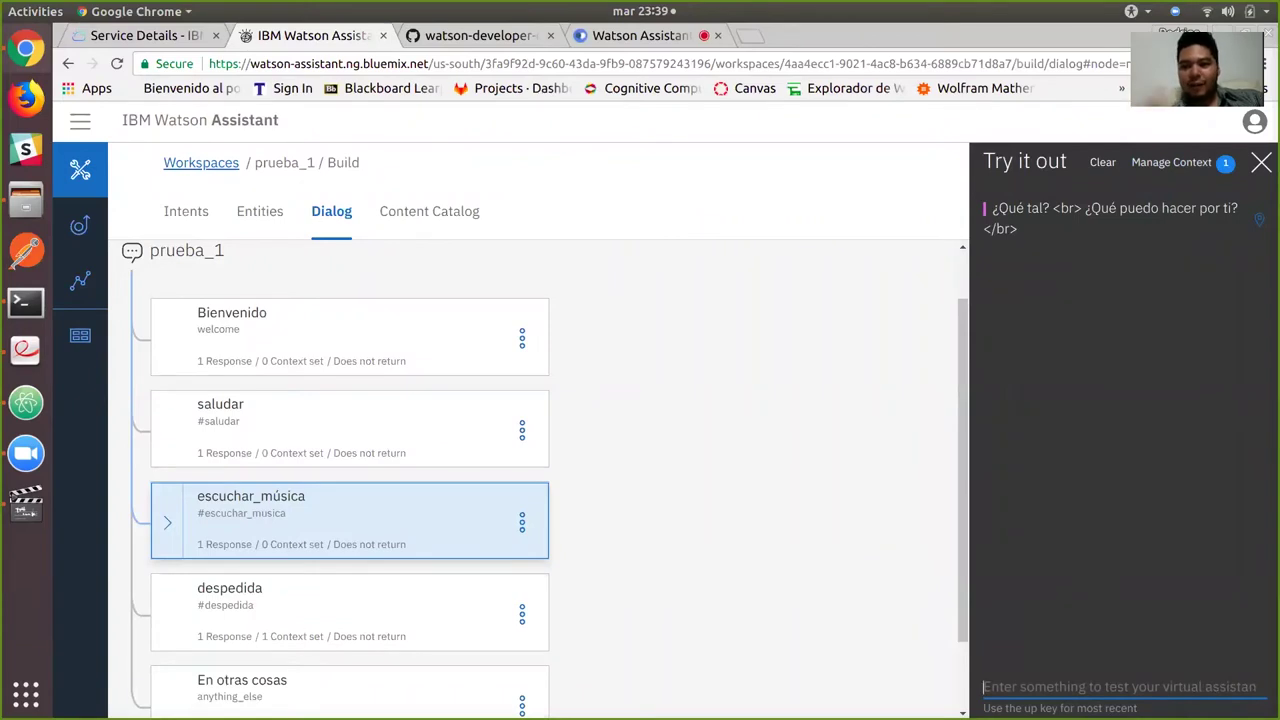
pyautogui.write('quiero')
pyautogui.press('Down')
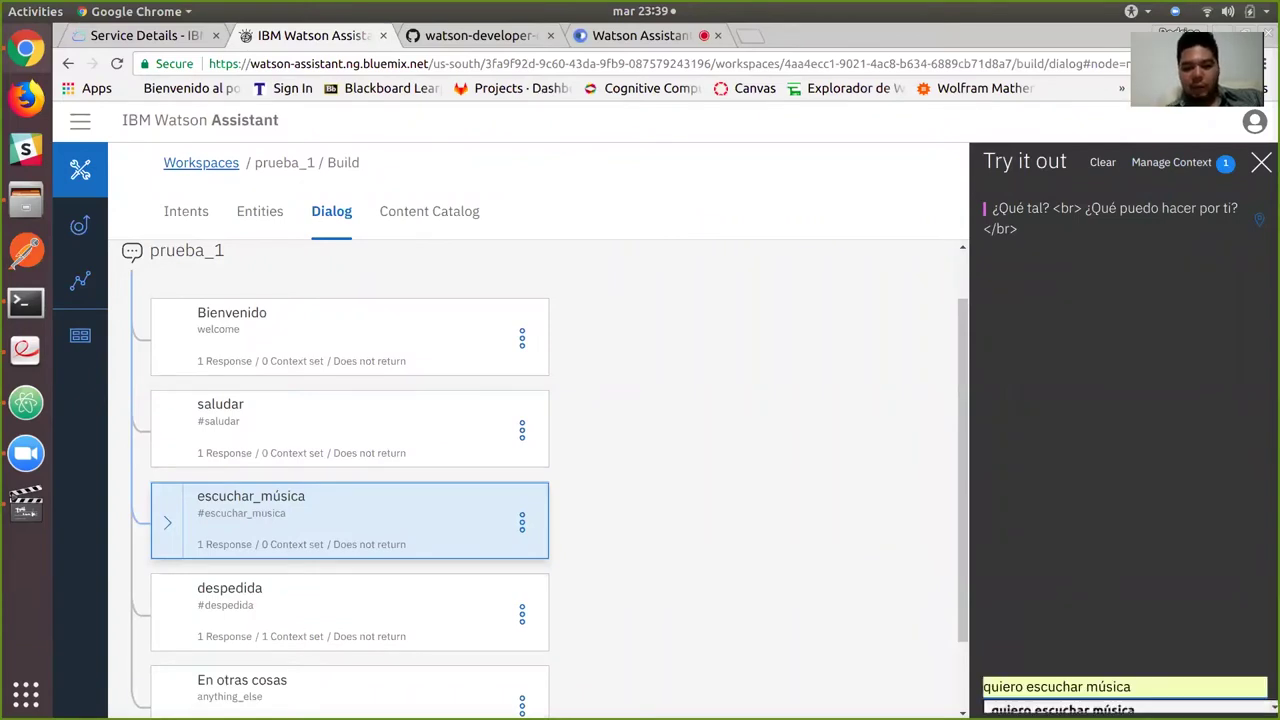
pyautogui.press('Return')
pyautogui.press('Return')
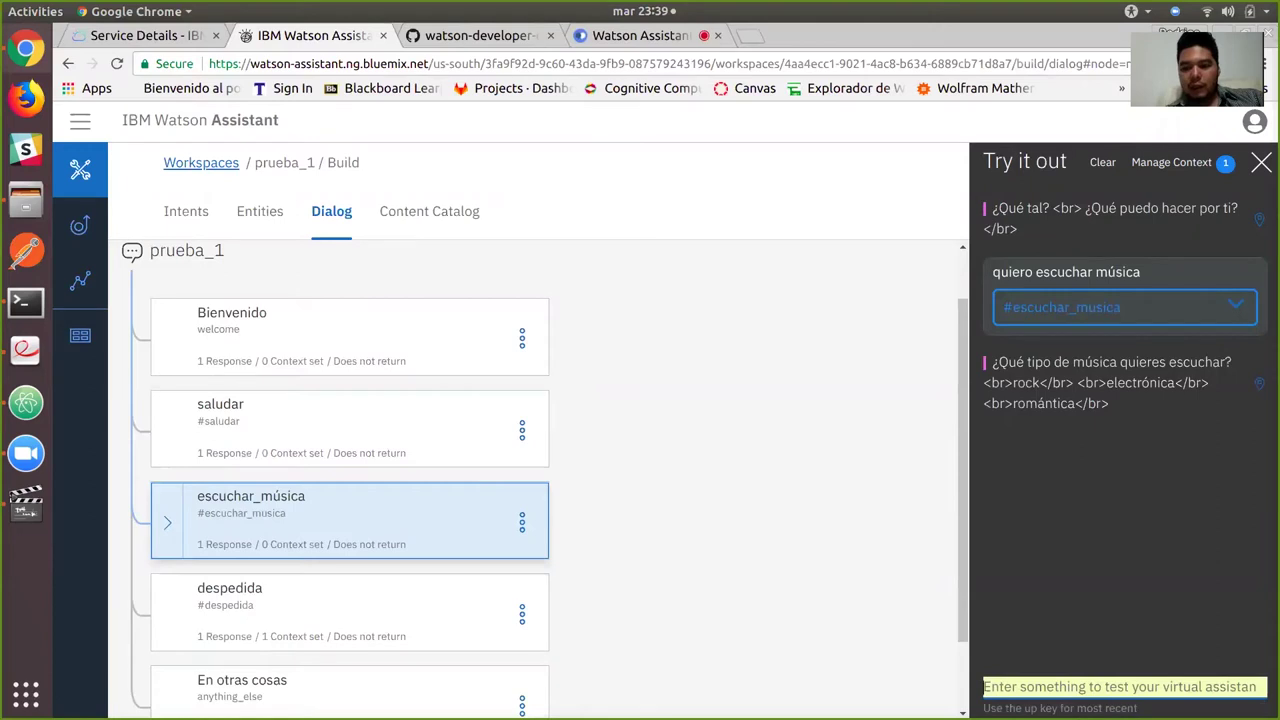
pyautogui.write('electr')
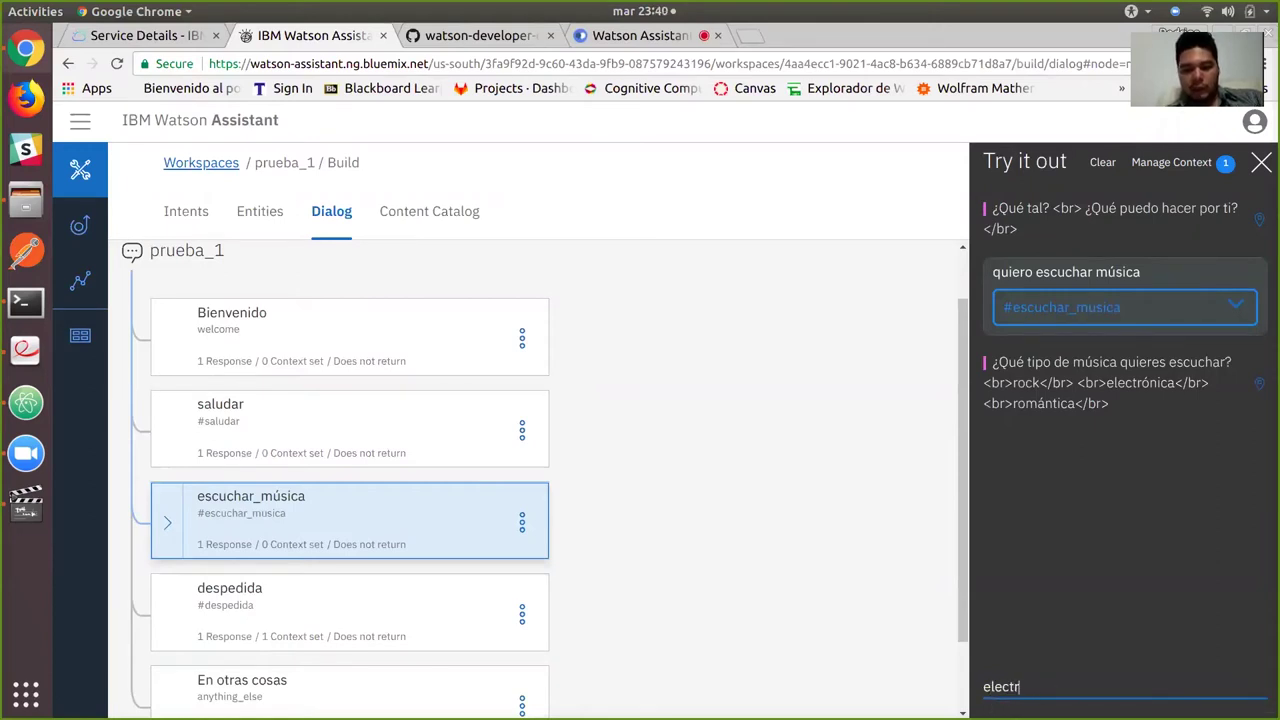
pyautogui.write('ónica')
pyautogui.press('Return')
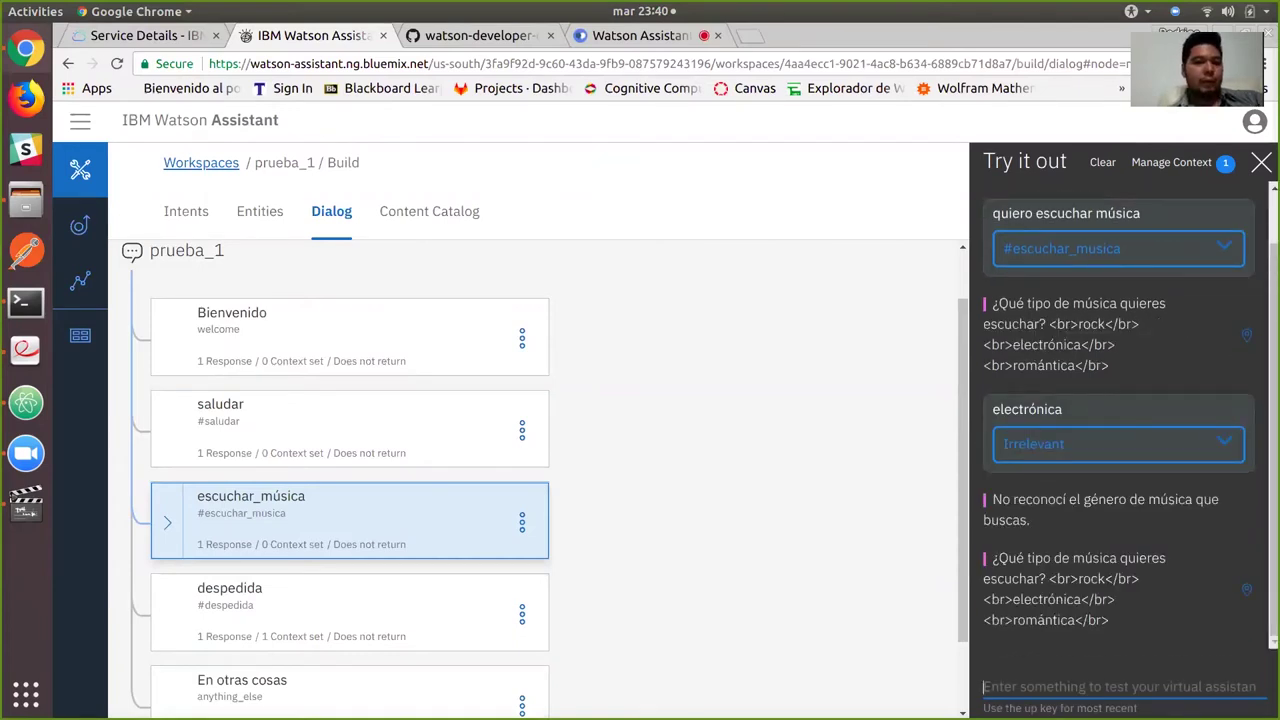
pyautogui.click(260, 211)
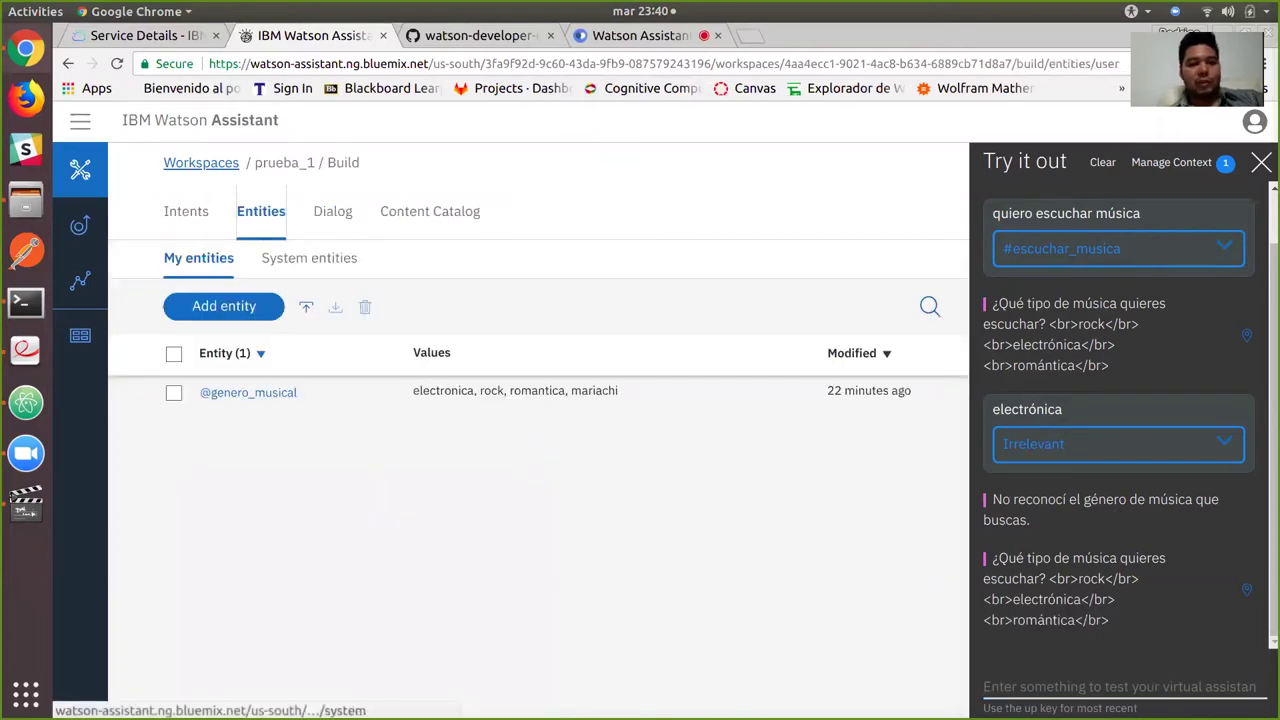
pyautogui.click(248, 392)
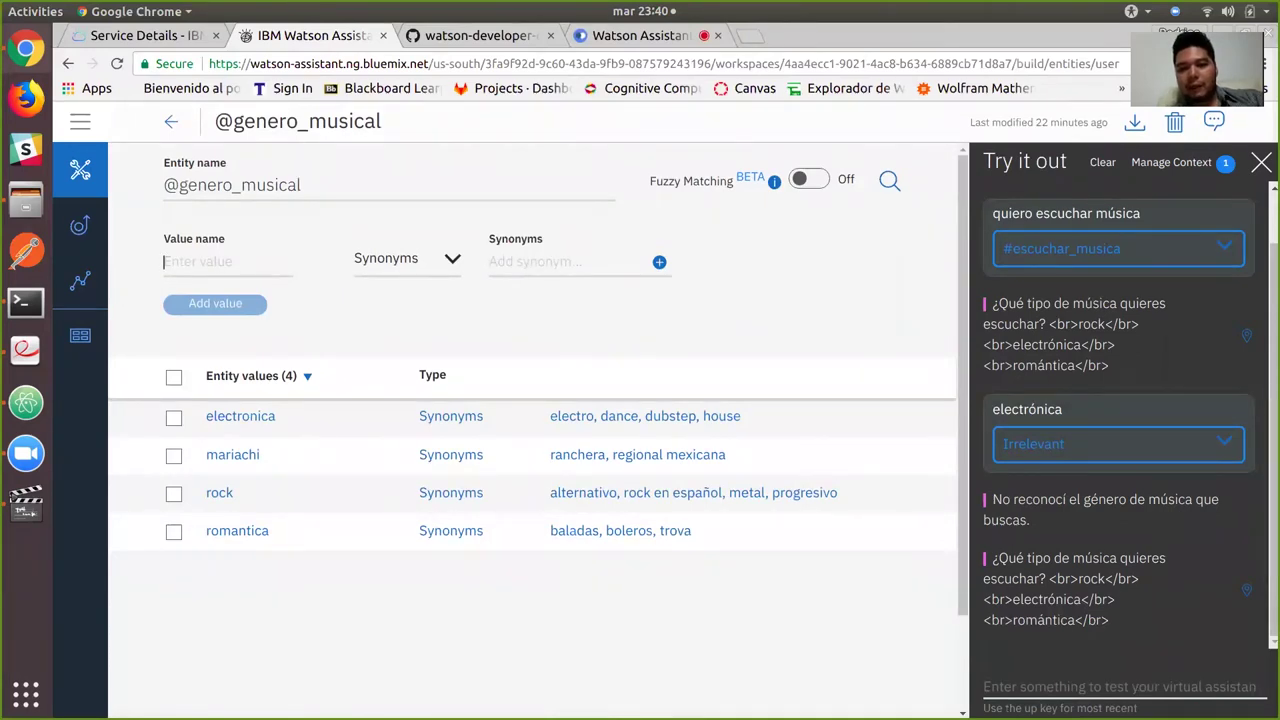
pyautogui.click(808, 179)
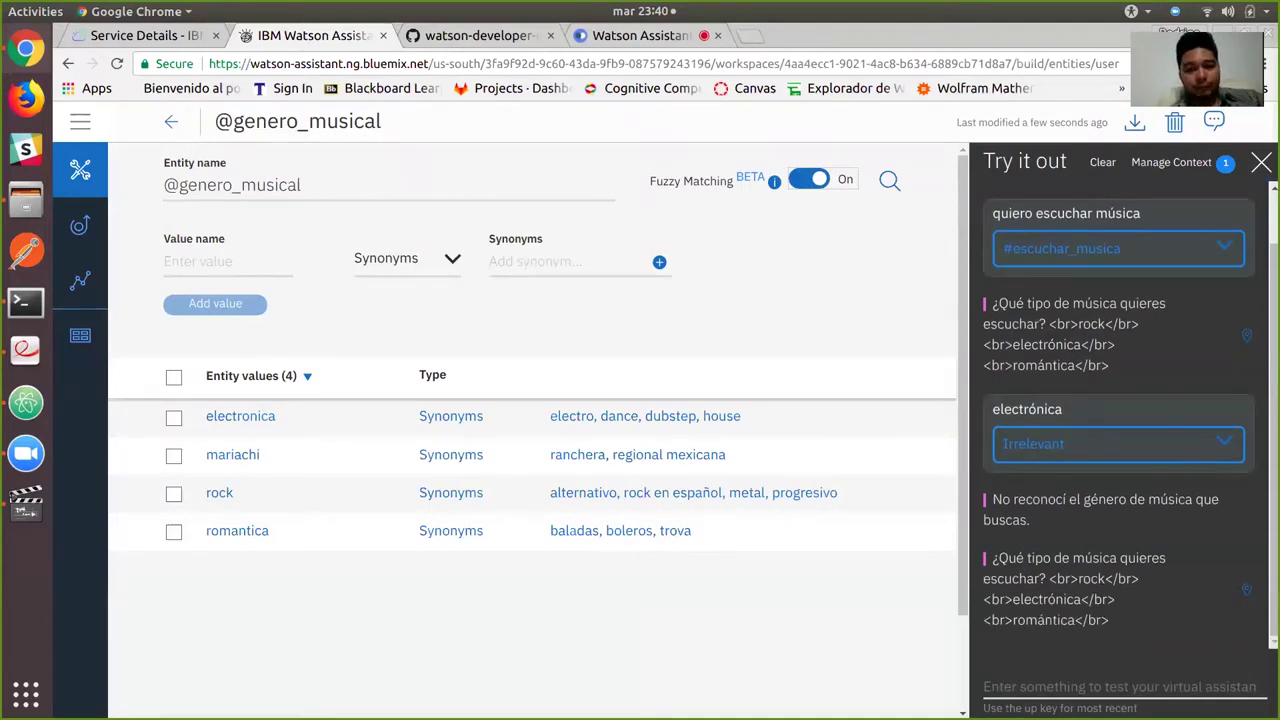
pyautogui.hotkey('alt', 'Tab')
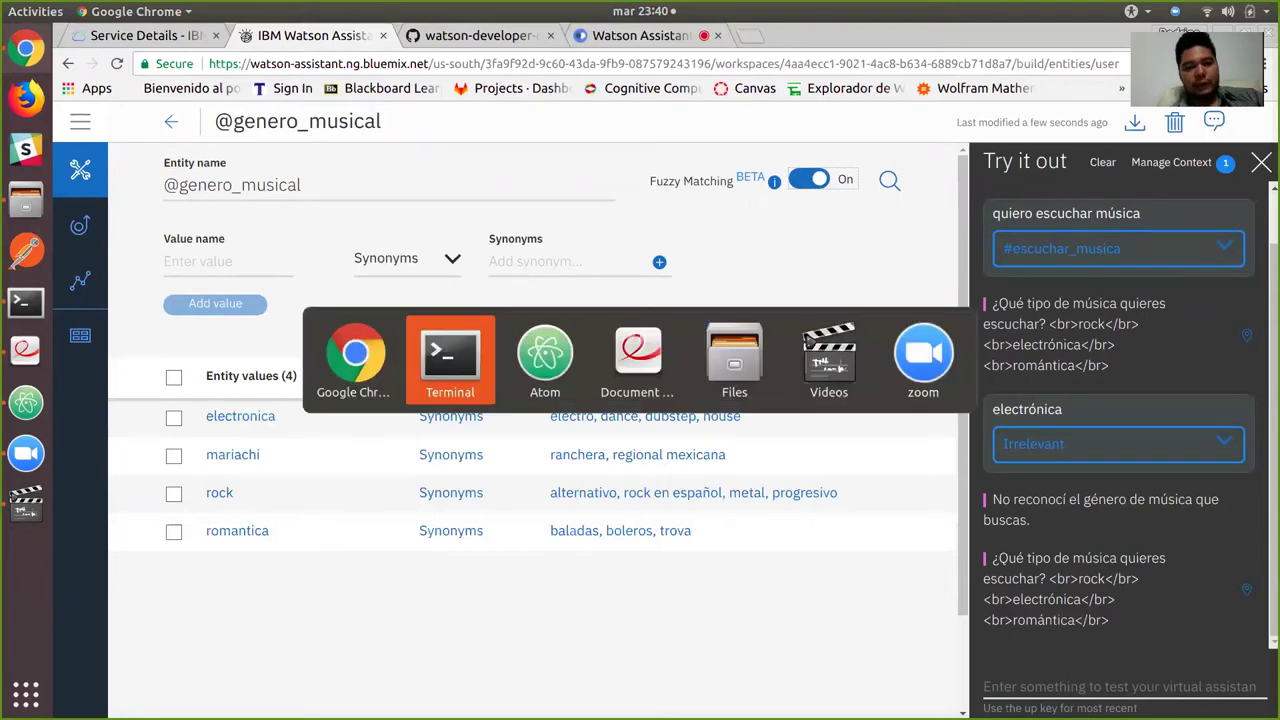
pyautogui.hotkey('alt', 'shift', 'Tab')
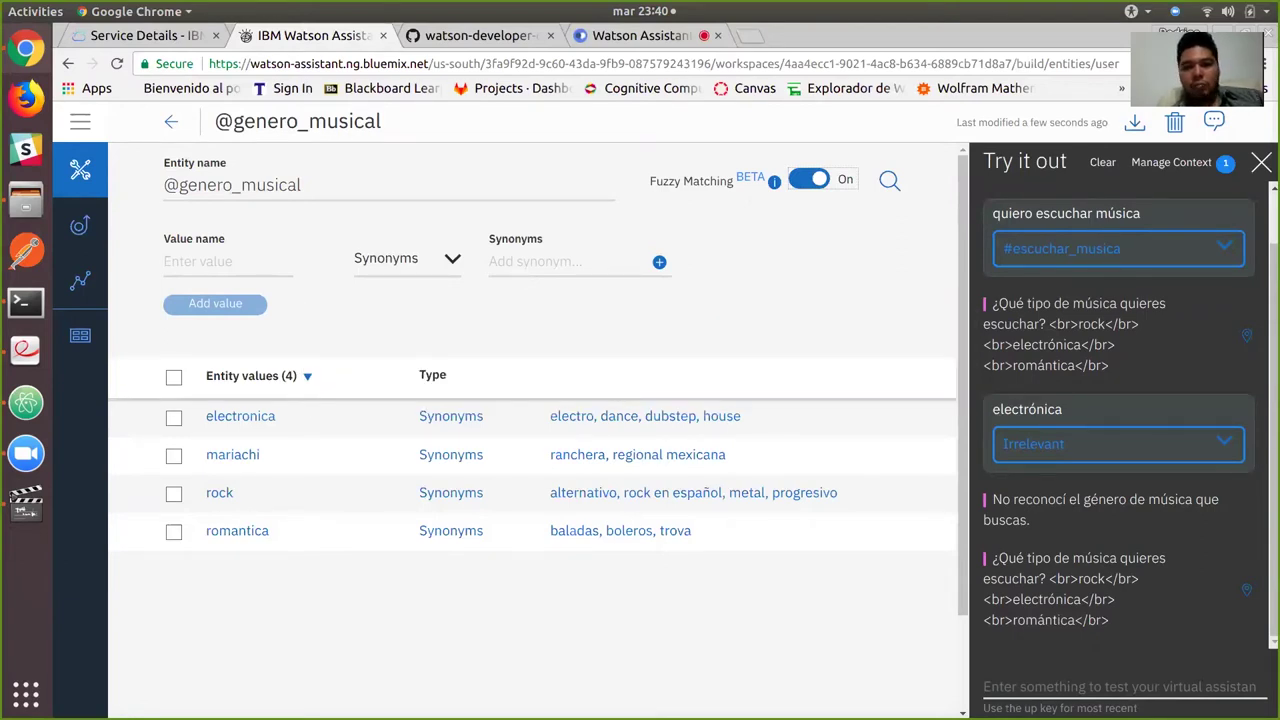
pyautogui.hotkey('ctrl', '4')
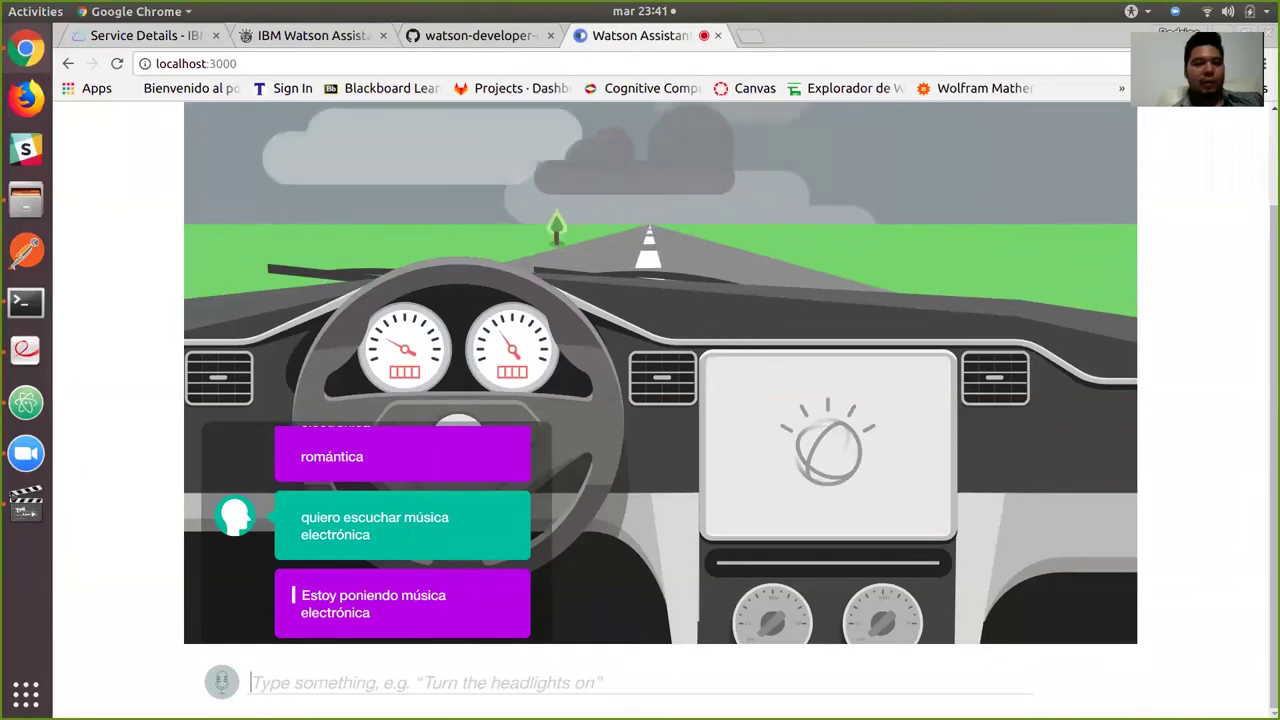
# Close the car demo tab and stop the running nodemon server.
pyautogui.hotkey('ctrl', 'w')
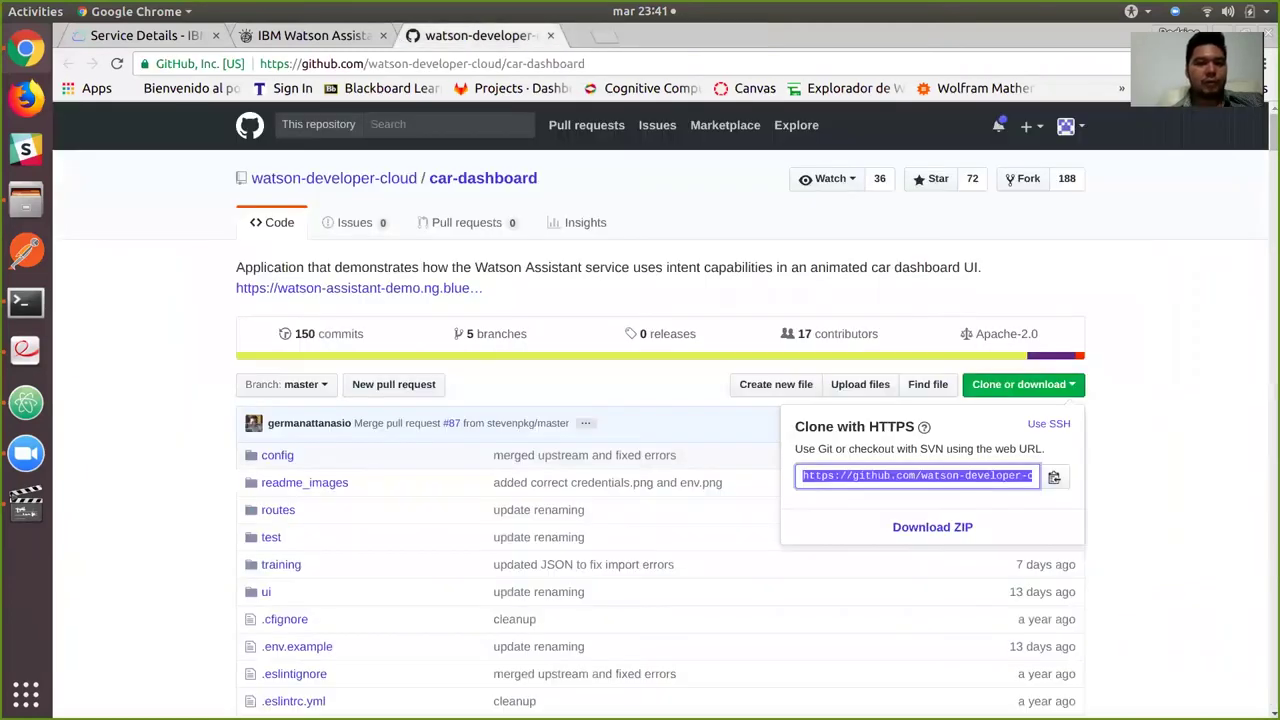
pyautogui.hotkey('alt', 'Tab')
pyautogui.hotkey('ctrl', 'c')
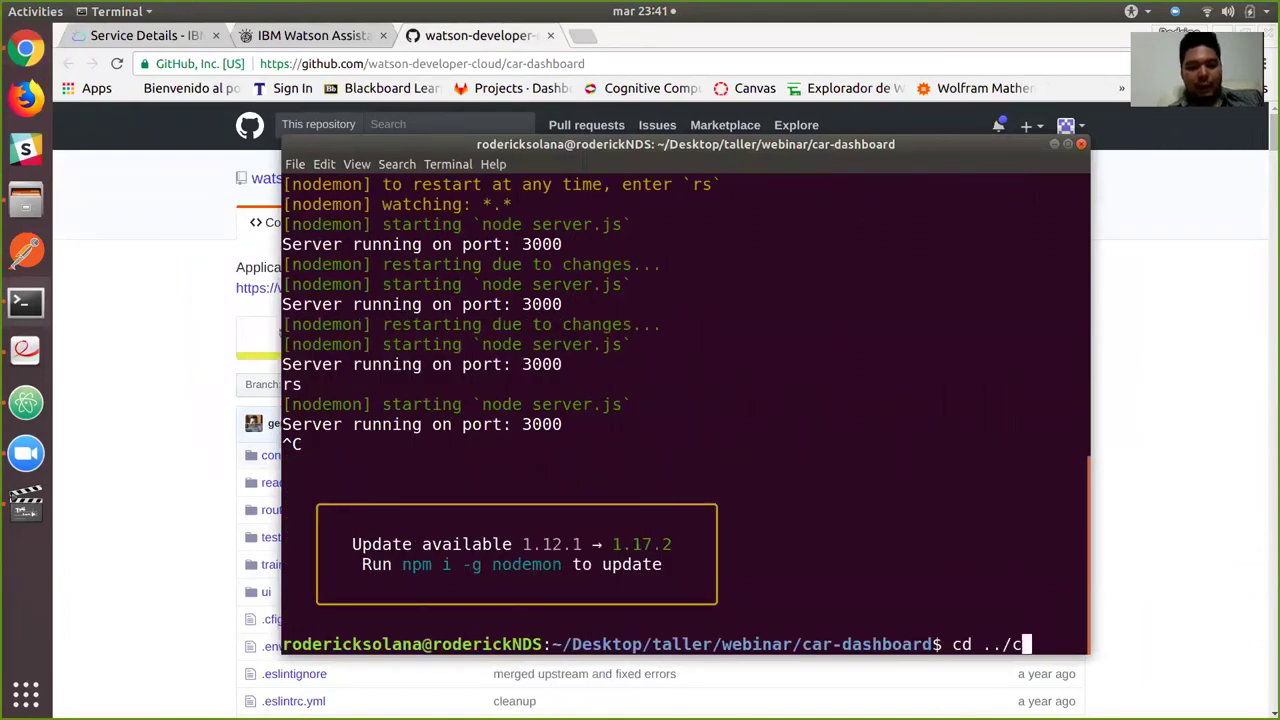
# Change the terminal directory to ../demo-carro/.
pyautogui.write('cd ../c')
pyautogui.press('Tab')
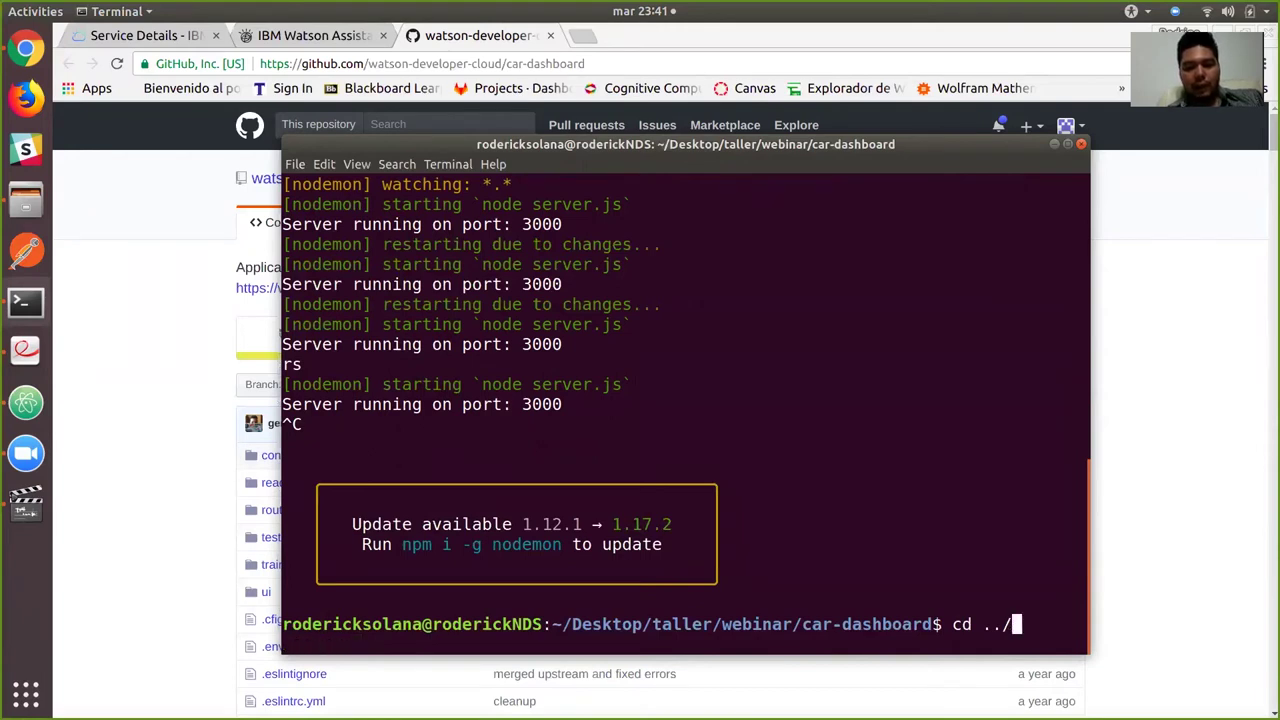
pyautogui.press('Tab')
pyautogui.press('Tab')
pyautogui.write('d')
pyautogui.press('Tab')
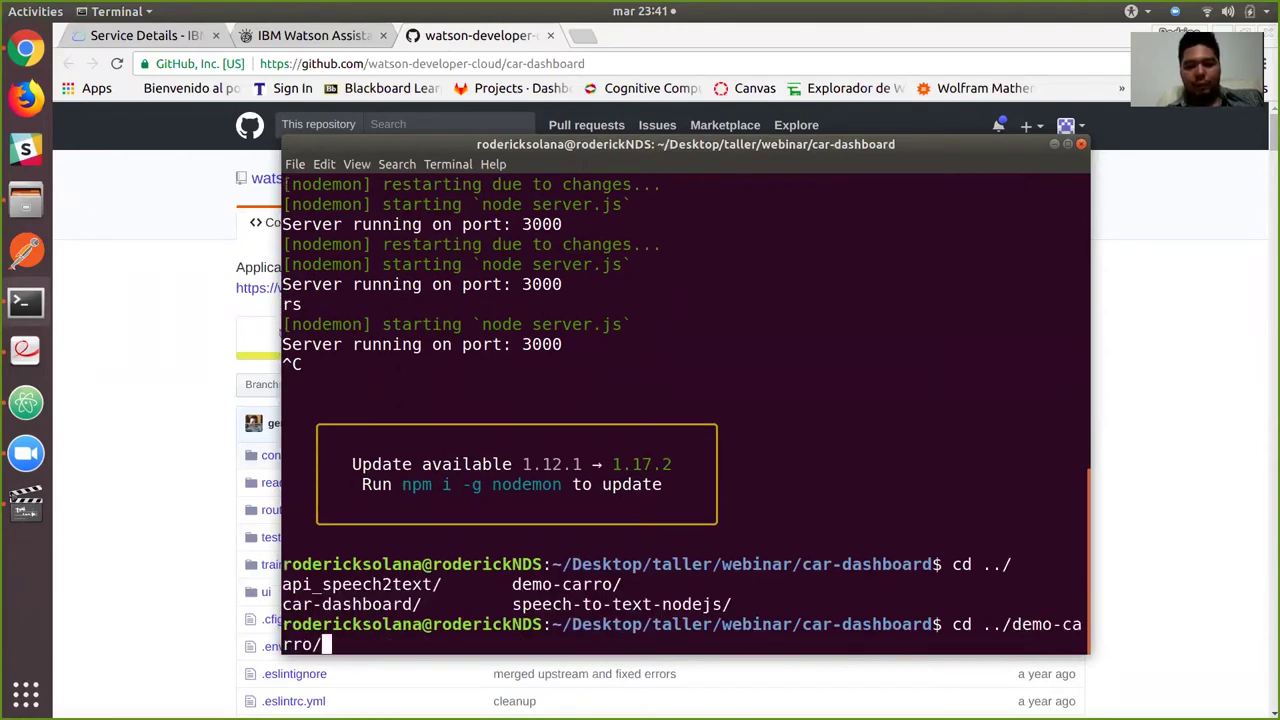
pyautogui.press('Return')
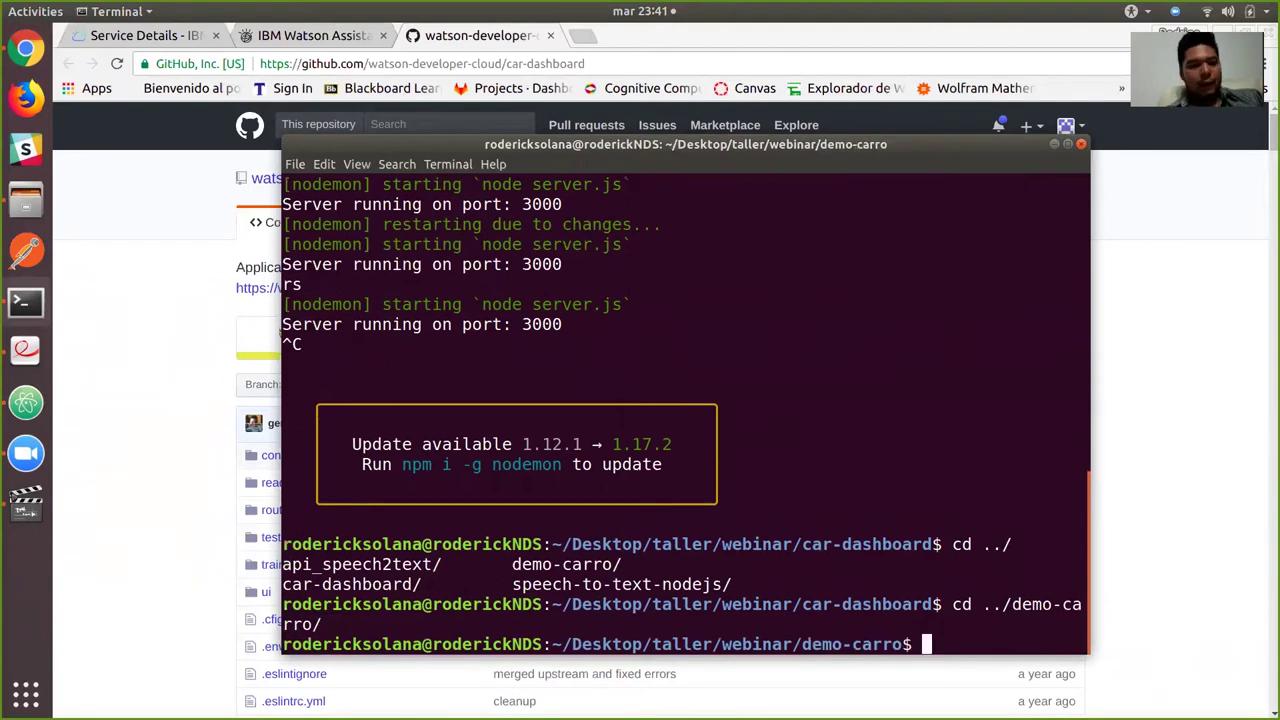
pyautogui.click(26, 402)
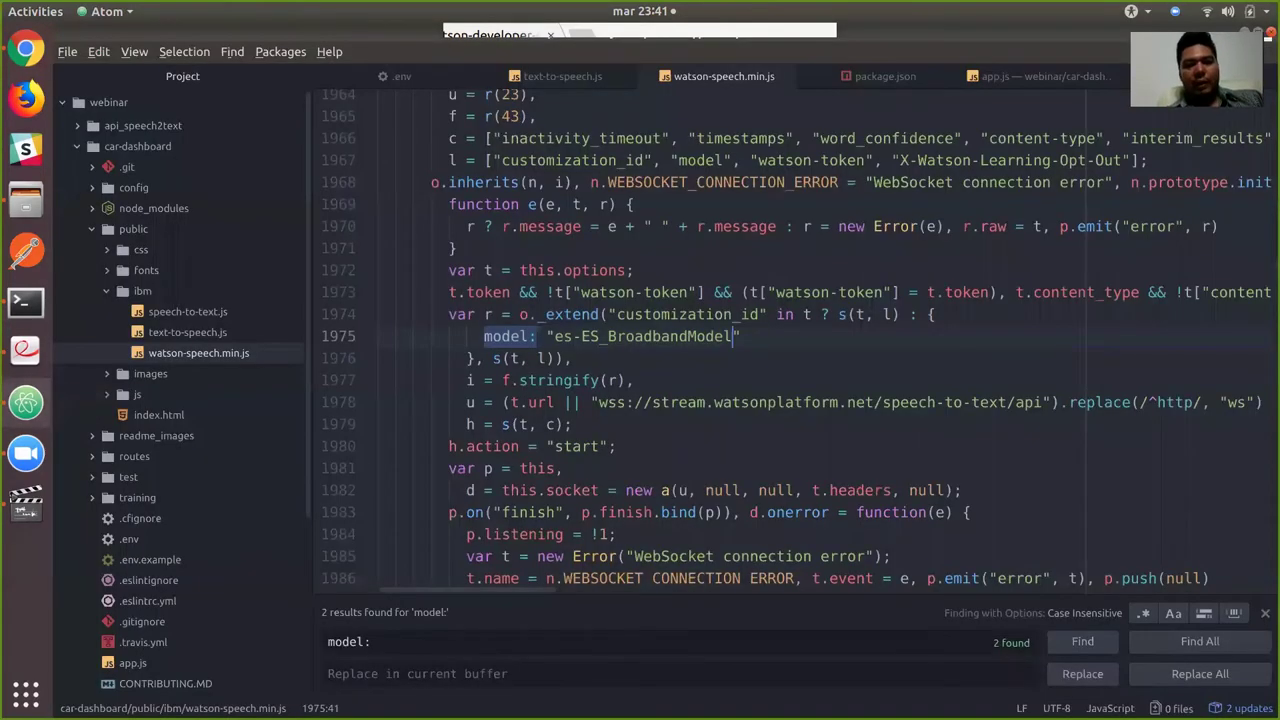
# Close the open editor files and copy car-dashboard's .env file.
pyautogui.click(622, 76)
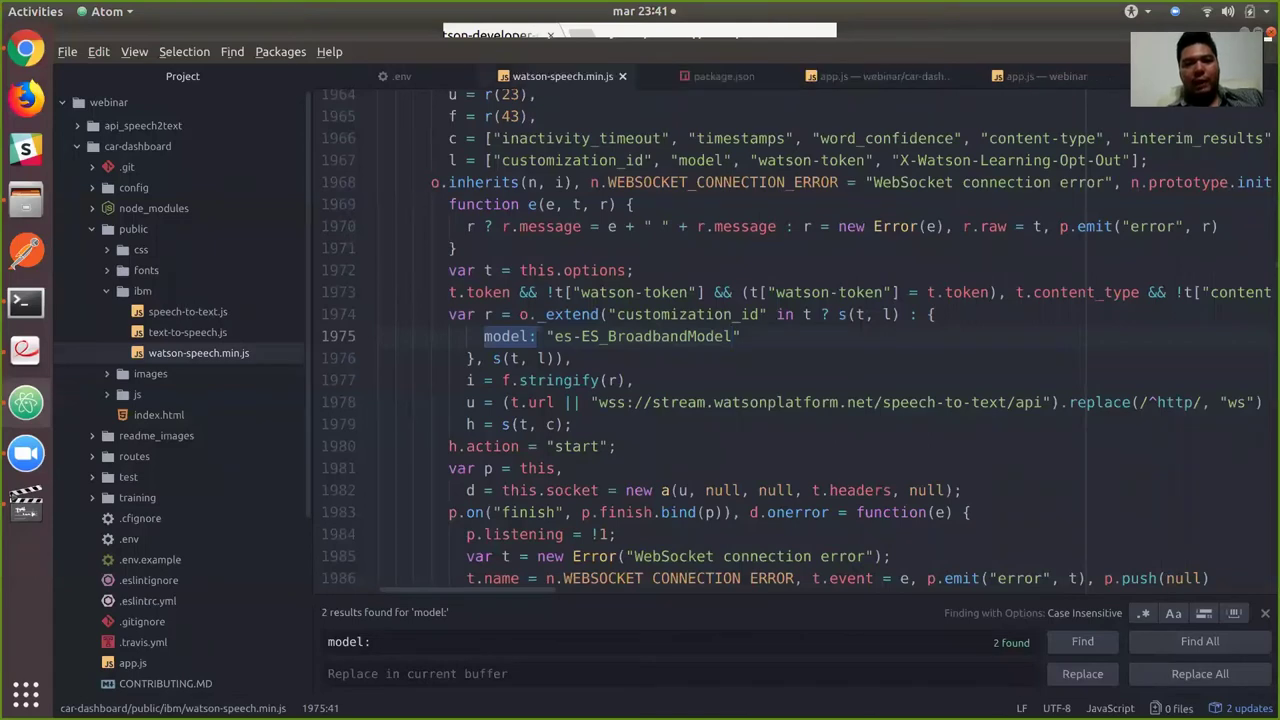
pyautogui.click(622, 76)
pyautogui.click(622, 76)
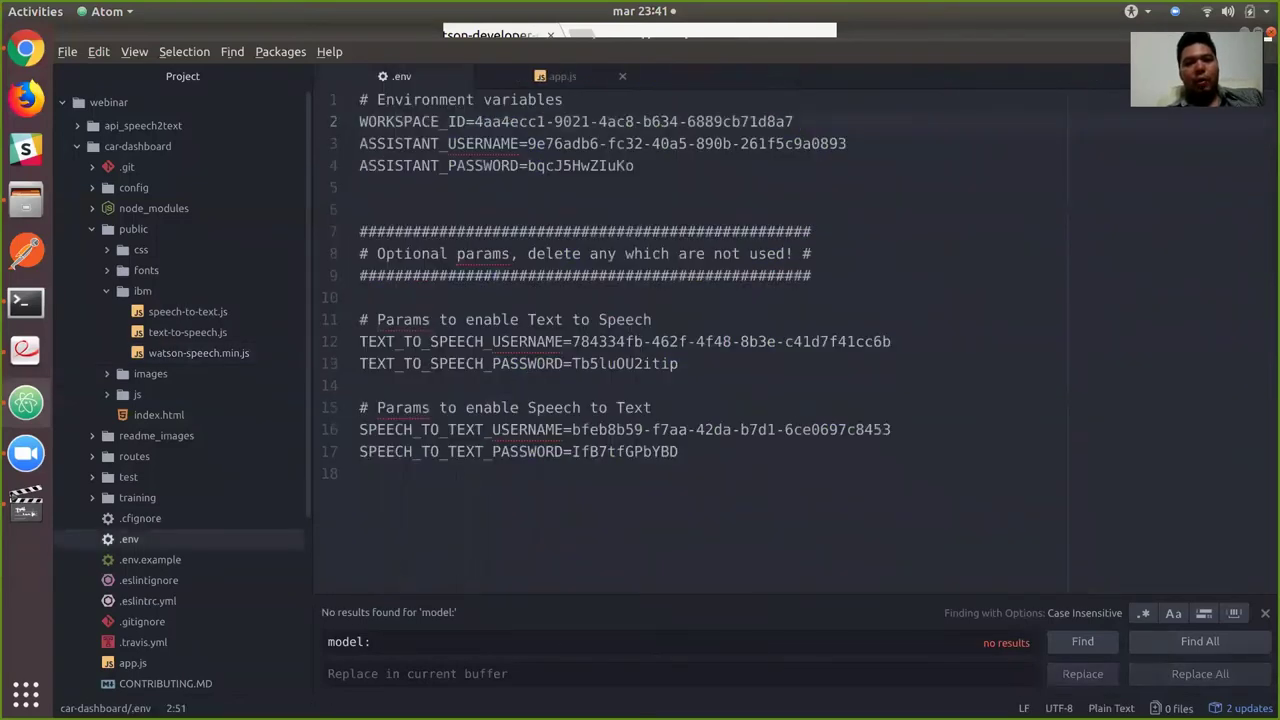
pyautogui.moveTo(549, 474); pyautogui.dragTo(355, 99)
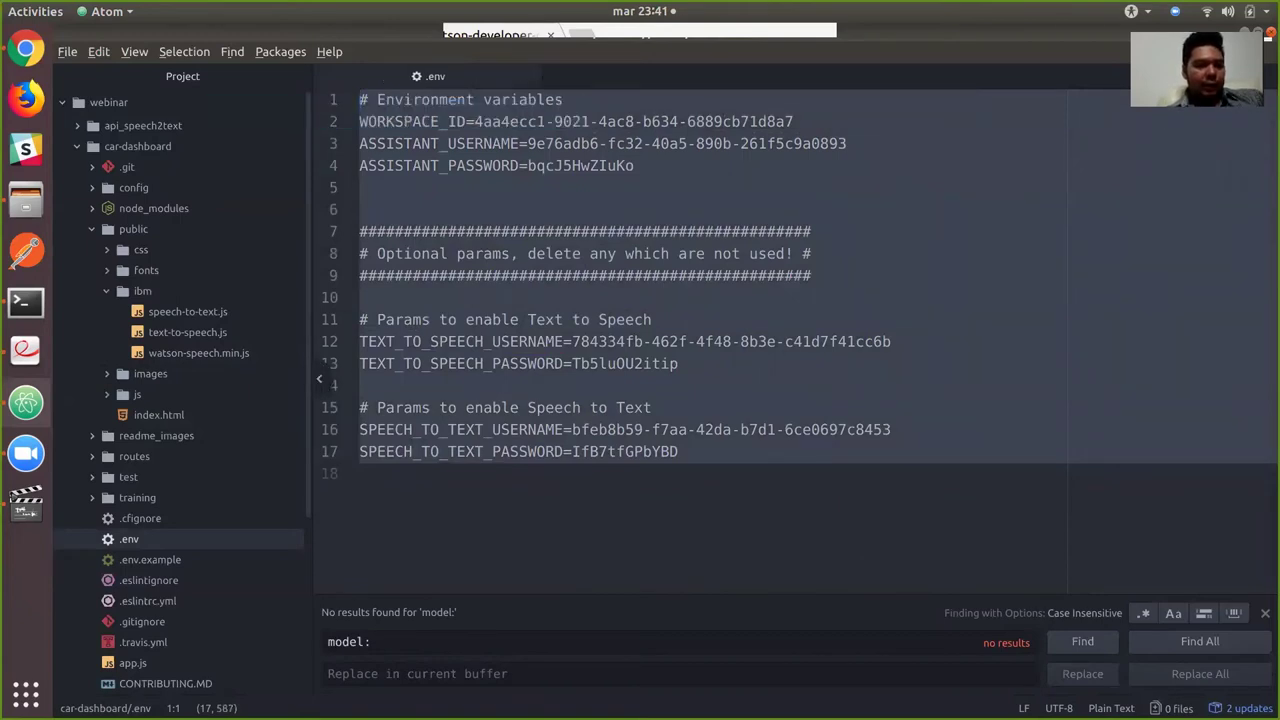
pyautogui.rightClick(135, 538)
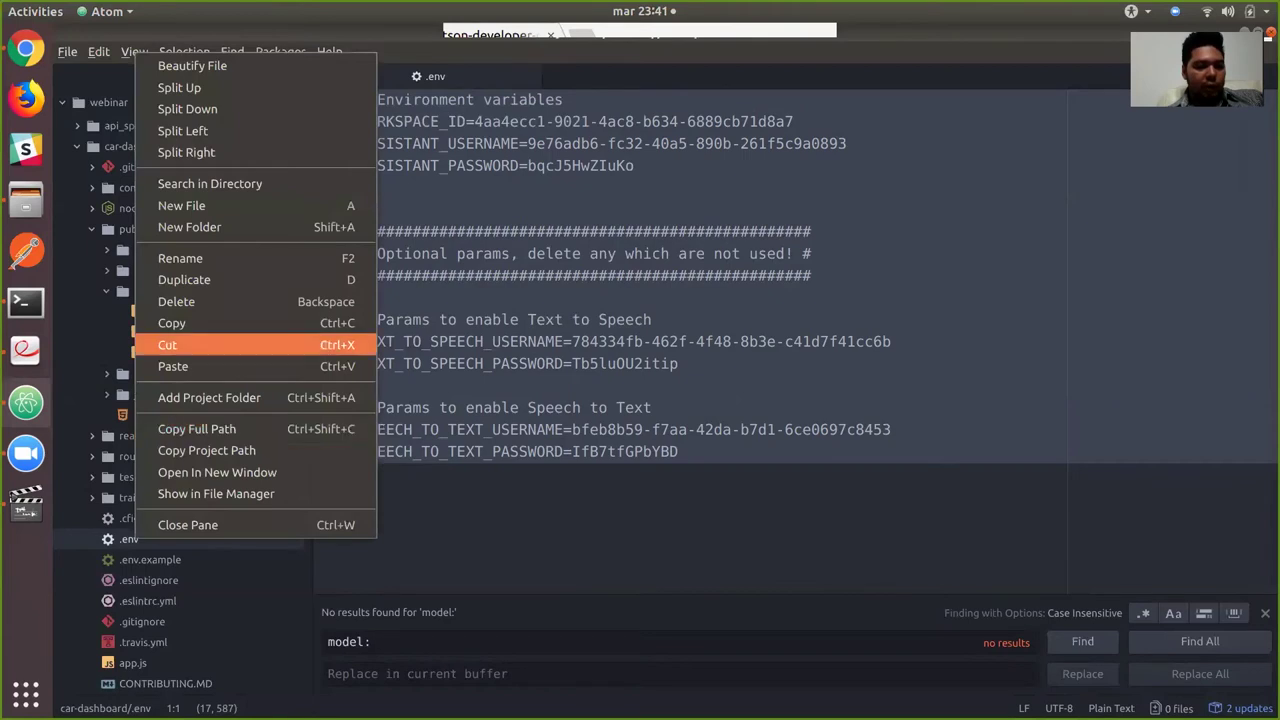
pyautogui.click(171, 323)
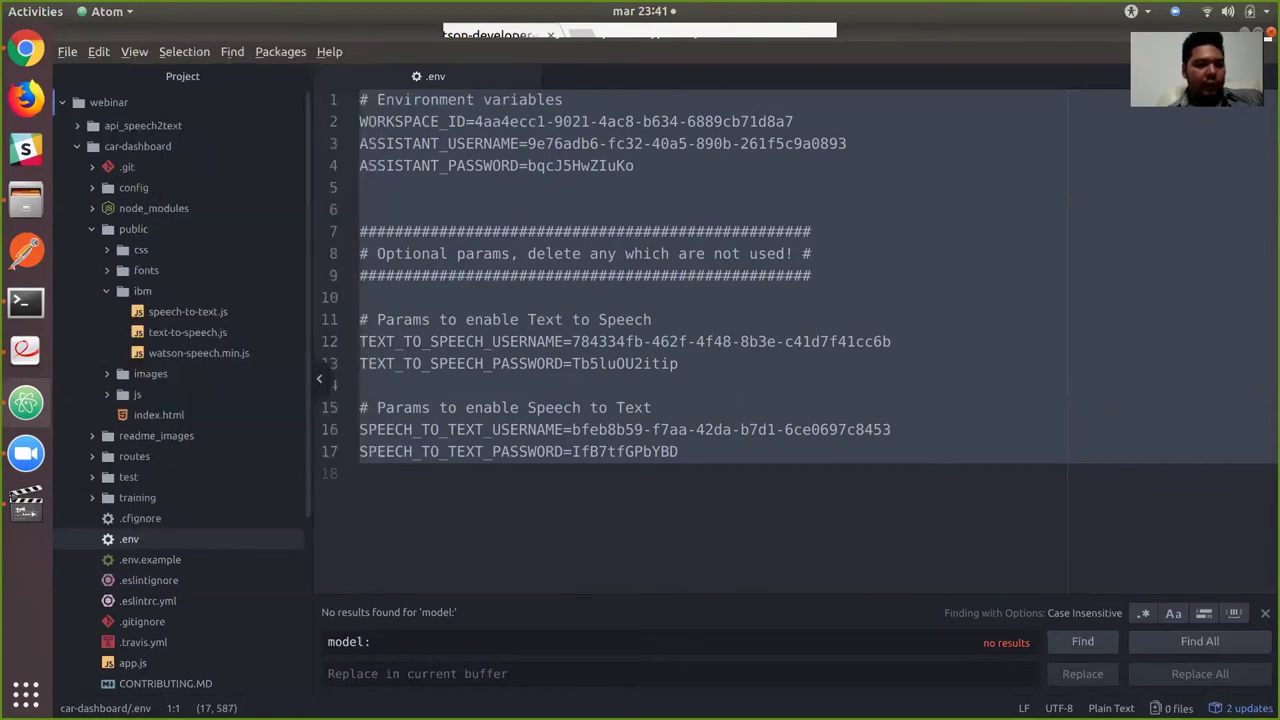
# Collapse car-dashboard, expand demo-carro, and add the copied .env file to it.
pyautogui.press('Left')
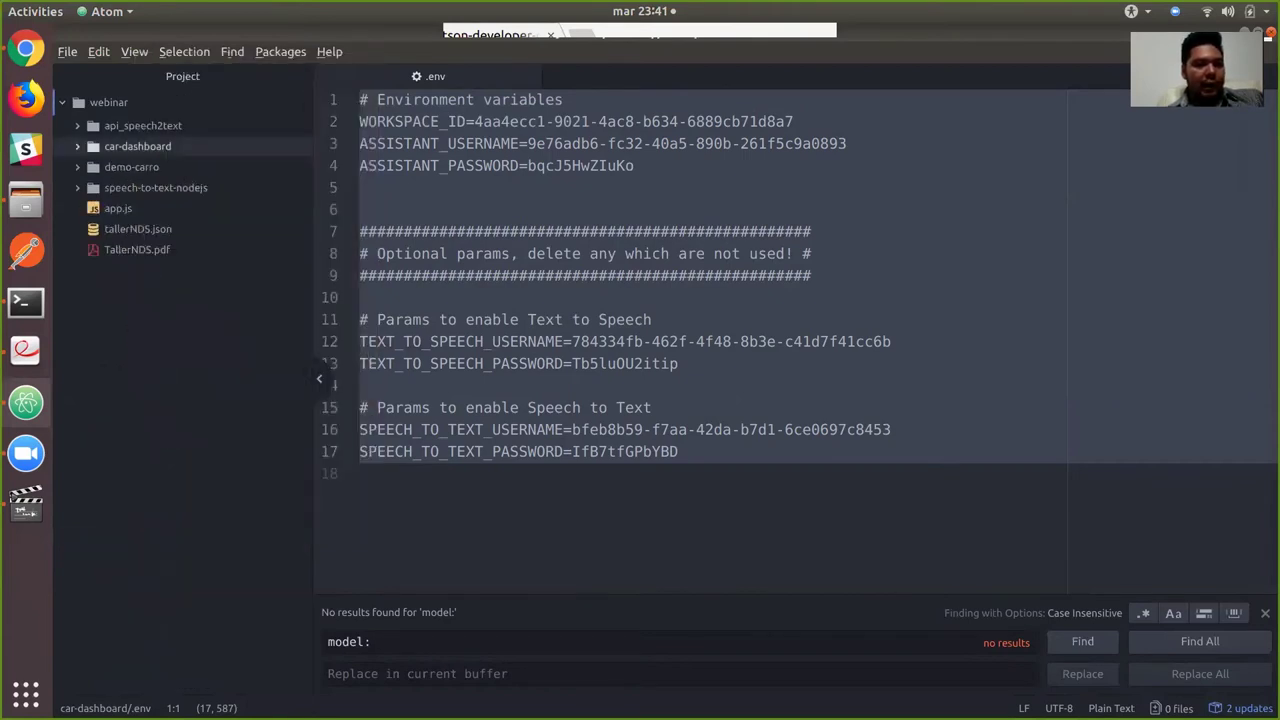
pyautogui.press('Down')
pyautogui.press('Right')
pyautogui.press('Menu')
pyautogui.press('Down')
pyautogui.press('Down')
pyautogui.press('Down')
pyautogui.press('Down')
pyautogui.press('Down')
pyautogui.press('Down')
pyautogui.press('Down')
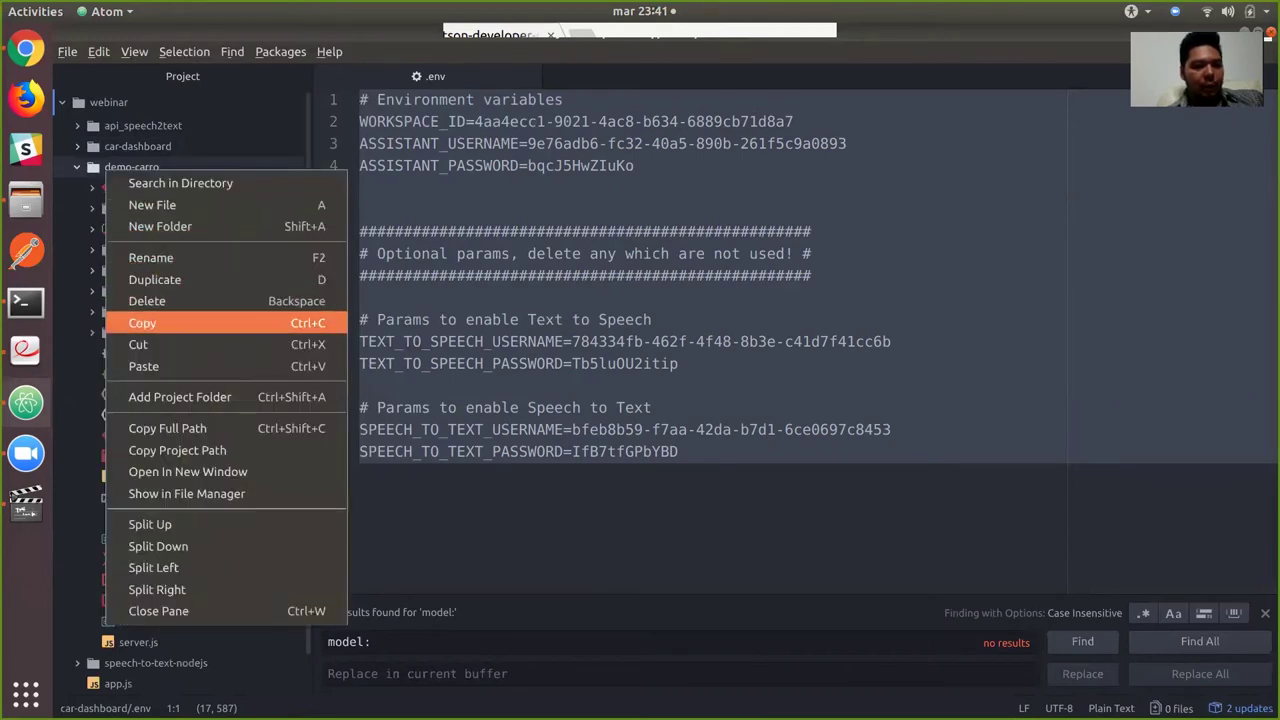
pyautogui.press('Return')
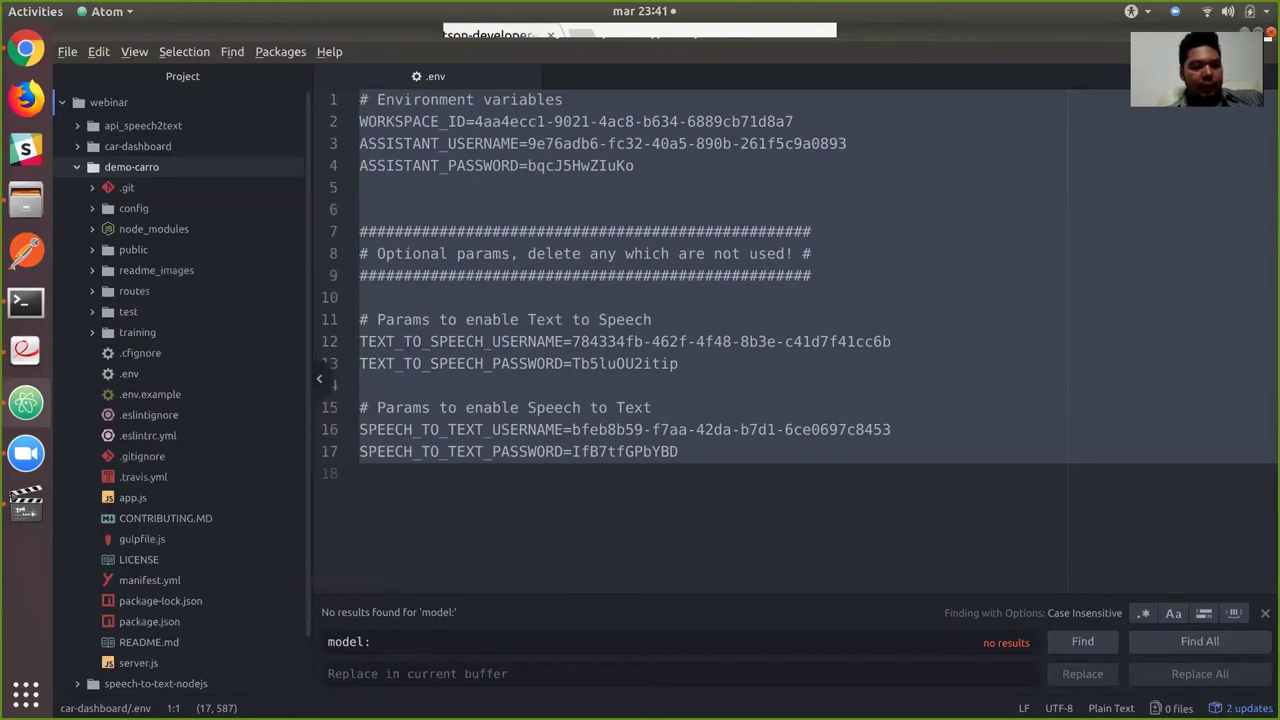
pyautogui.hotkey('alt', 'Tab')
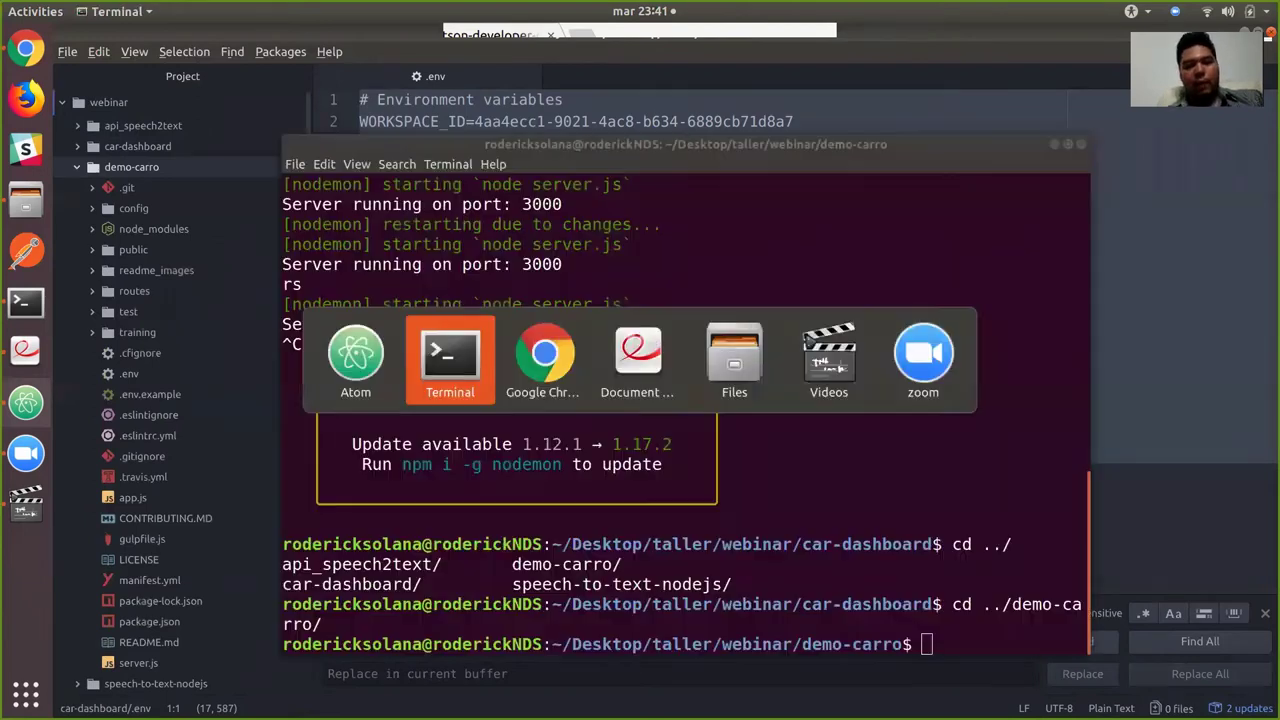
# Start the demo-carro server with 'nodemon server.js', listening on port 3000.
pyautogui.write('nodemon server.js')
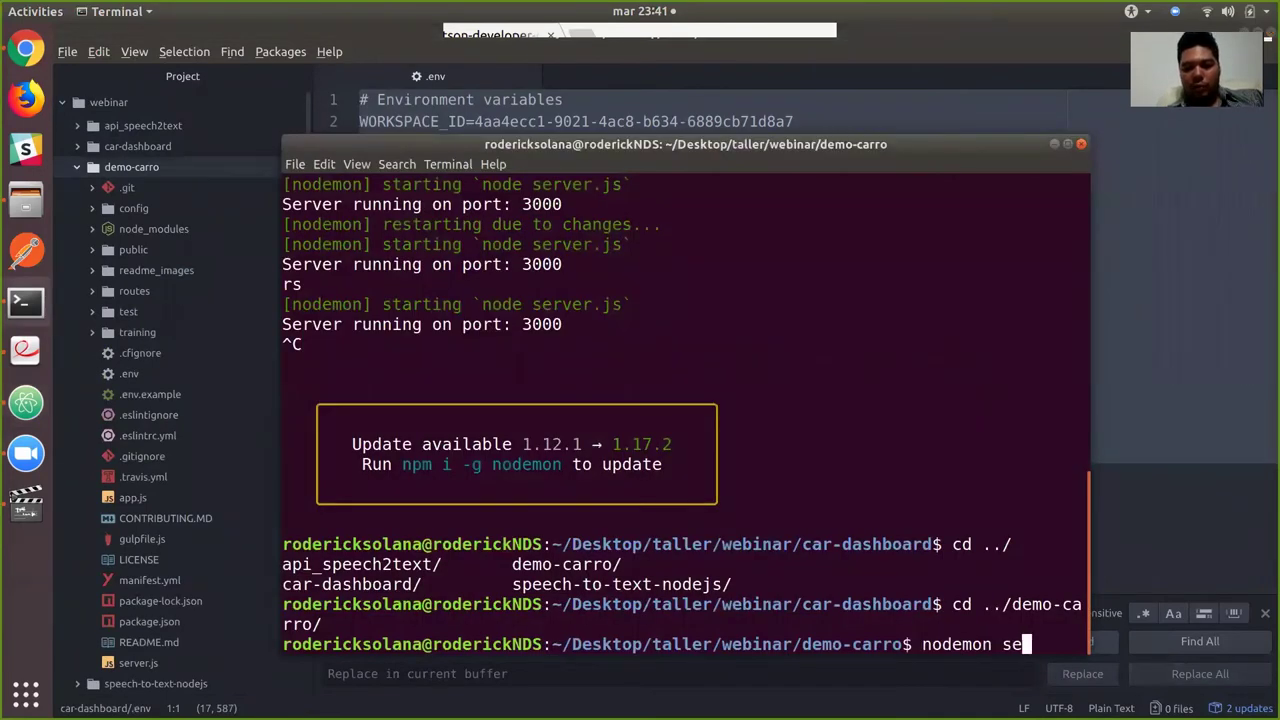
pyautogui.press('Return')
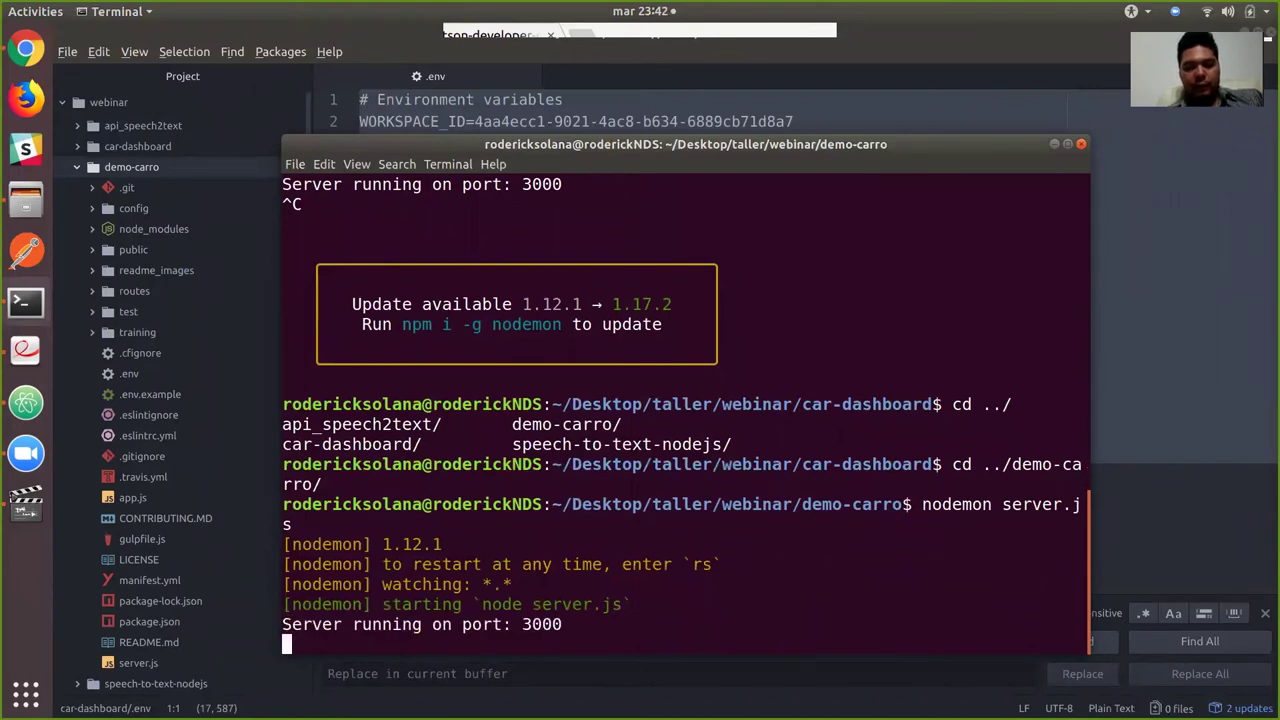
pyautogui.hotkey('alt', 'Tab')
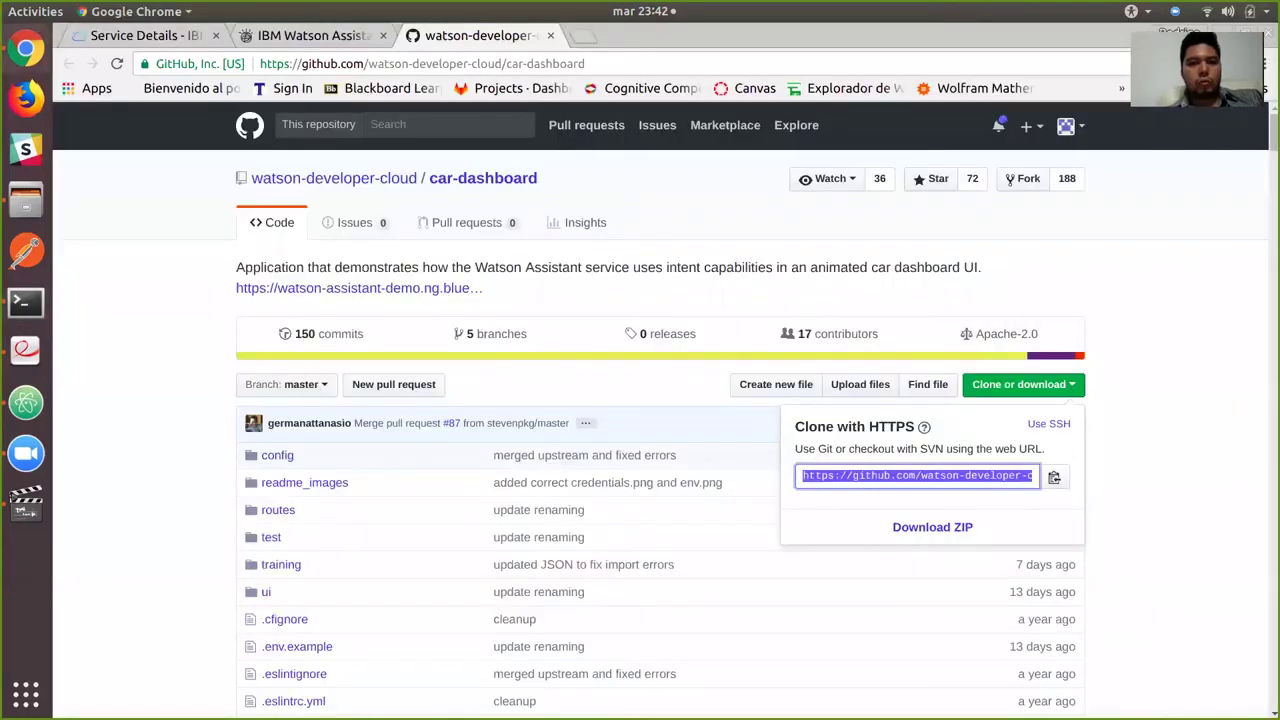
# Load localhost:3000 in a new tab and step through the dashboard's welcome tour.
pyautogui.hotkey('ctrl', 't')
pyautogui.write('l')
pyautogui.press('Return')
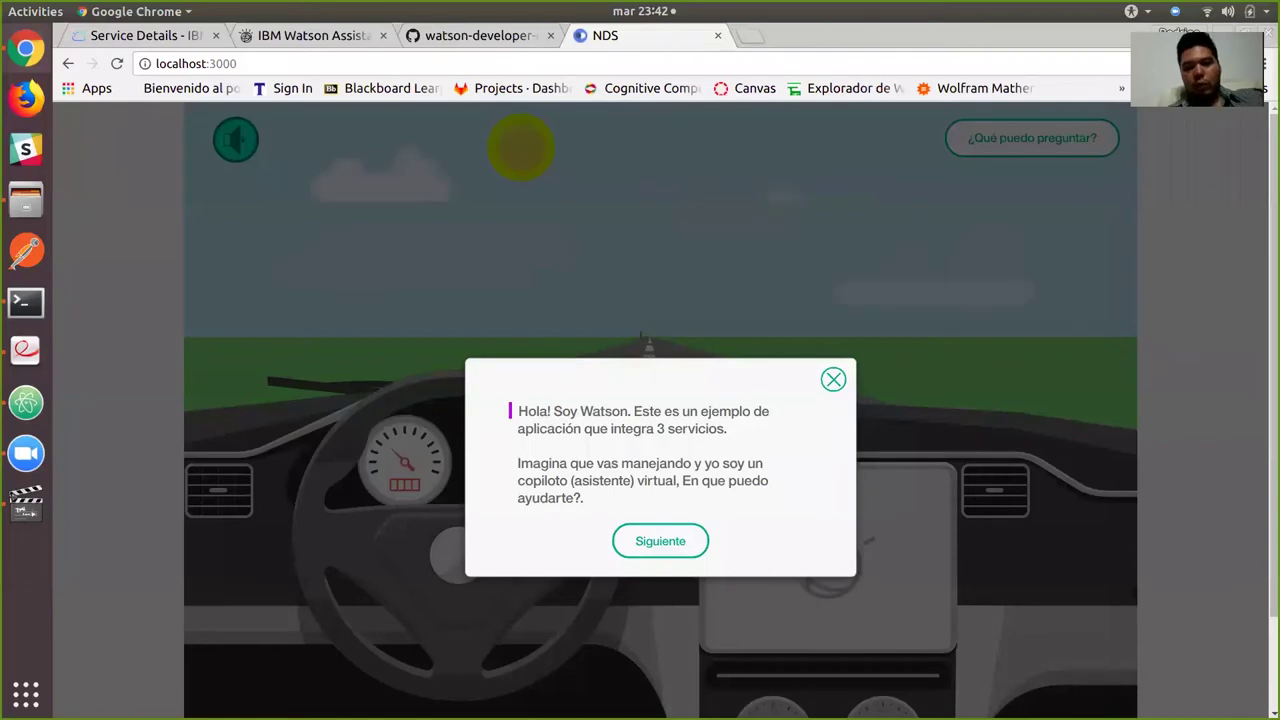
pyautogui.scroll(-2, 660, 400)
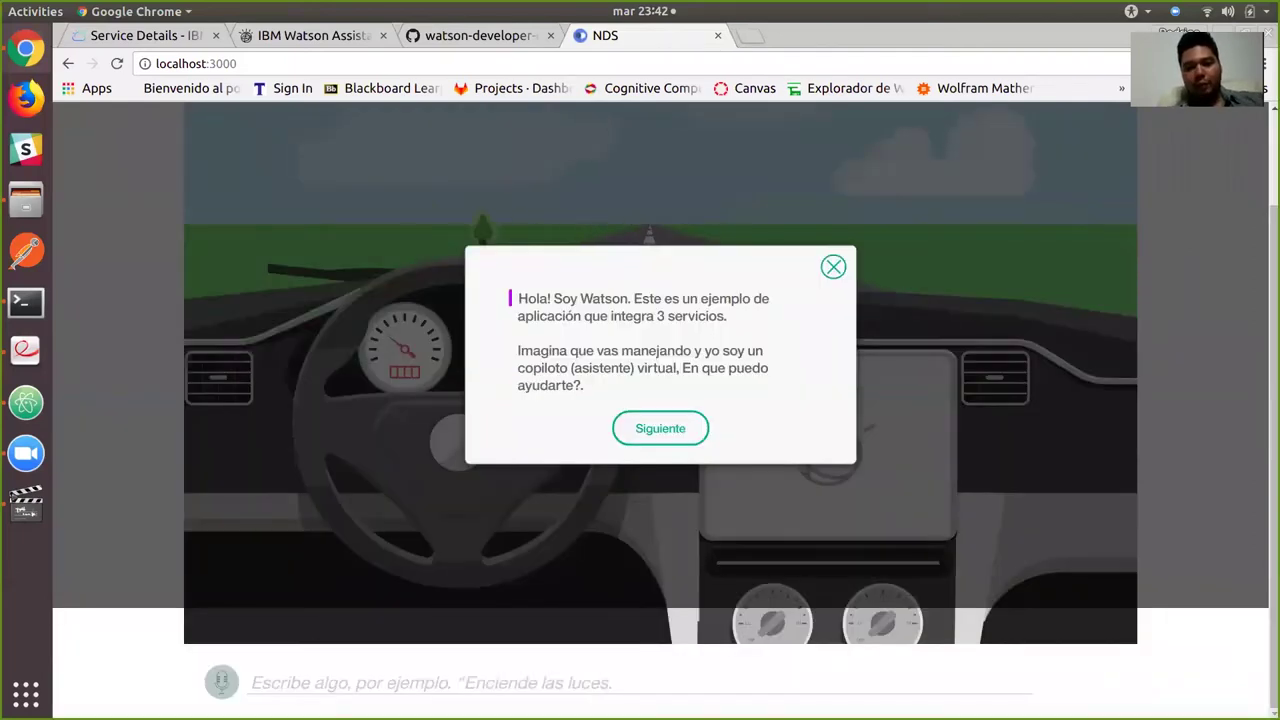
pyautogui.scroll(1, 660, 400)
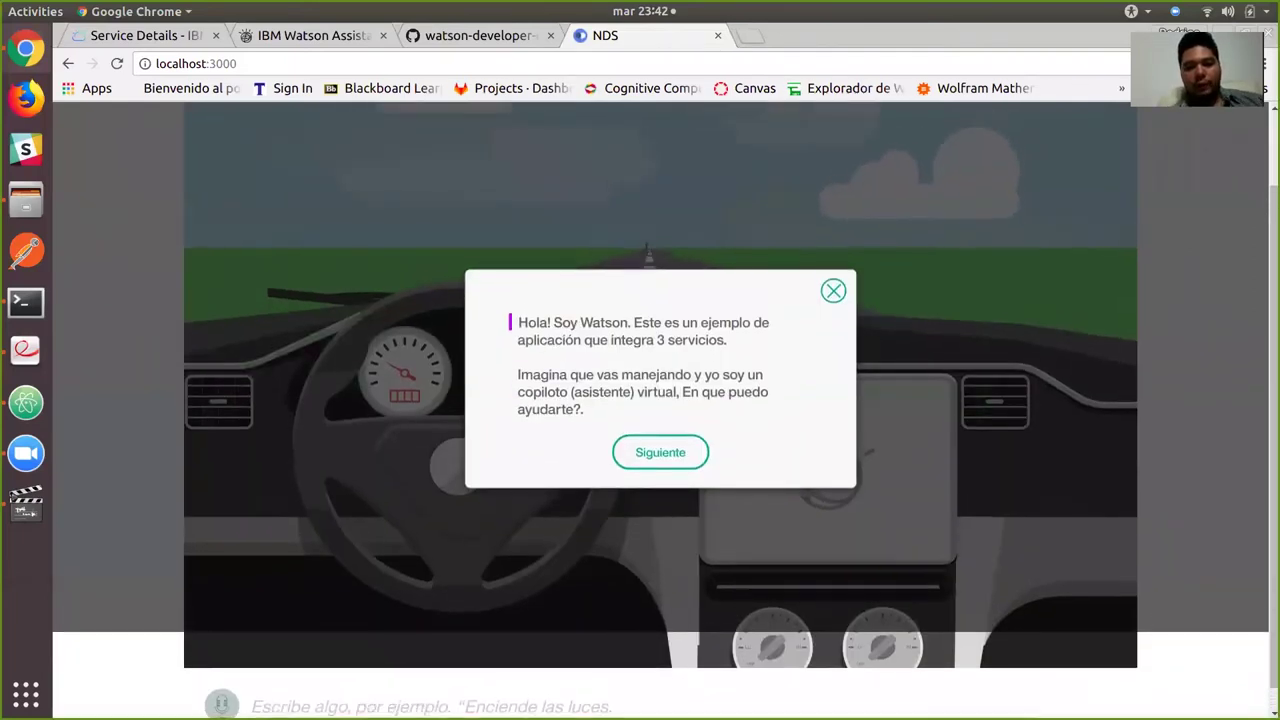
pyautogui.scroll(1, 660, 400)
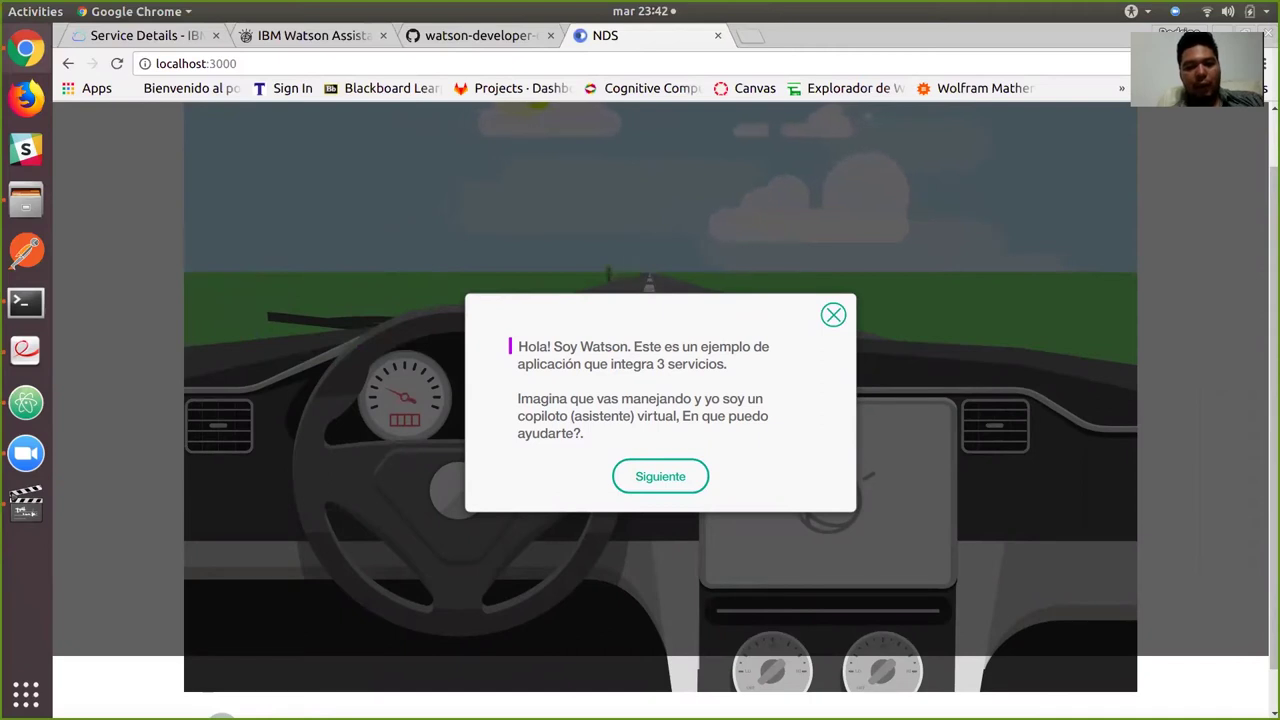
pyautogui.press('Return')
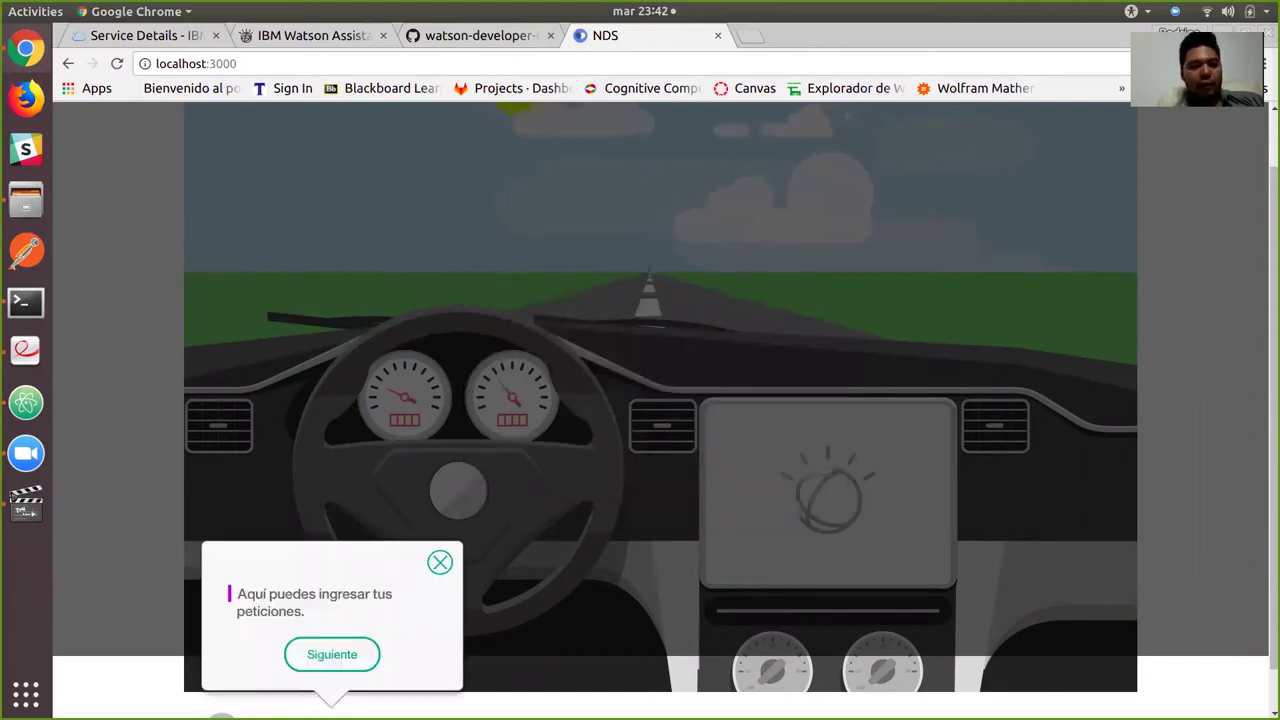
pyautogui.press('Return')
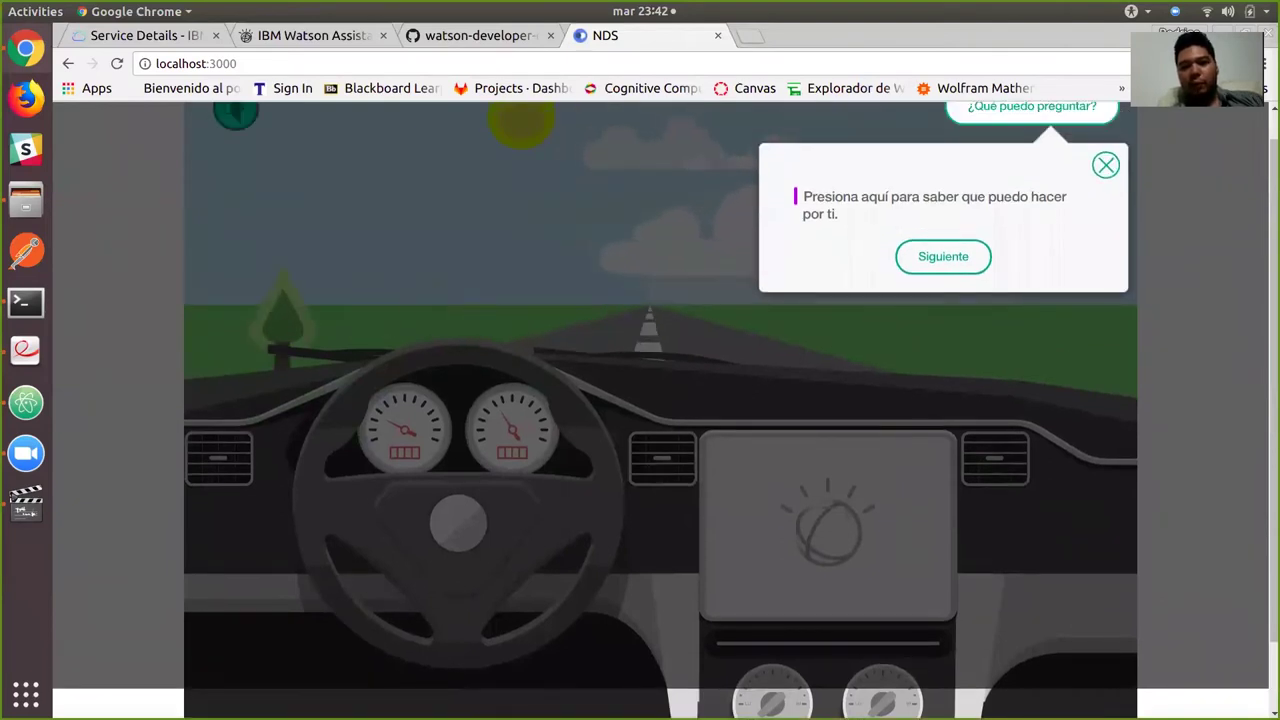
pyautogui.press('Return')
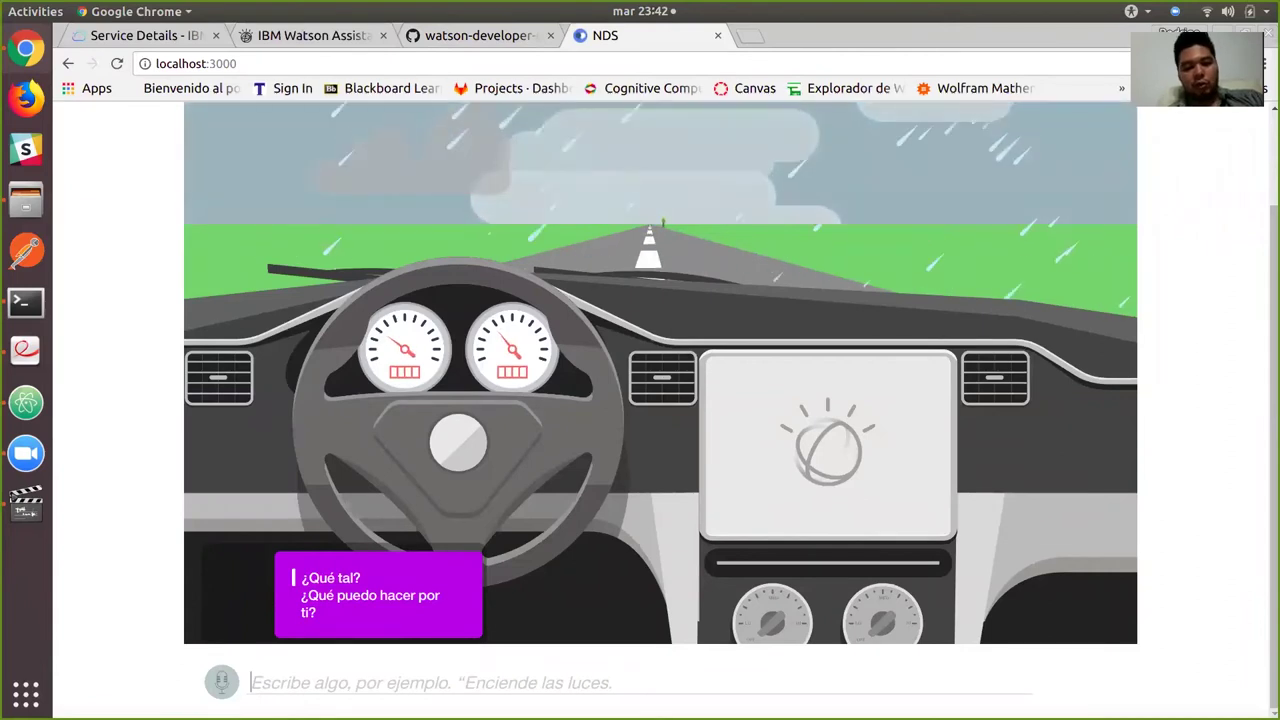
# Send 'enciende las luces' to the car chat, then return to the Watson Assistant tab.
pyautogui.write('enciende lass l')
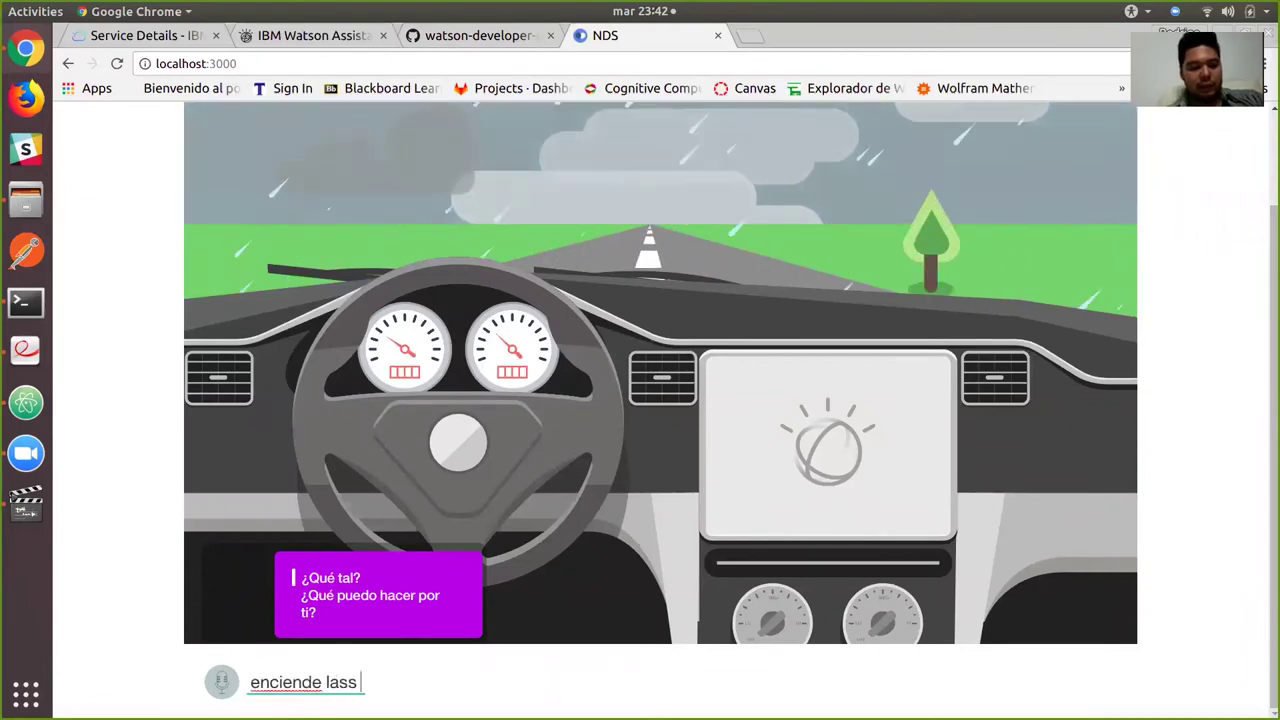
pyautogui.press('BackSpace')
pyautogui.press('BackSpace')
pyautogui.press('BackSpace')
pyautogui.write('luces')
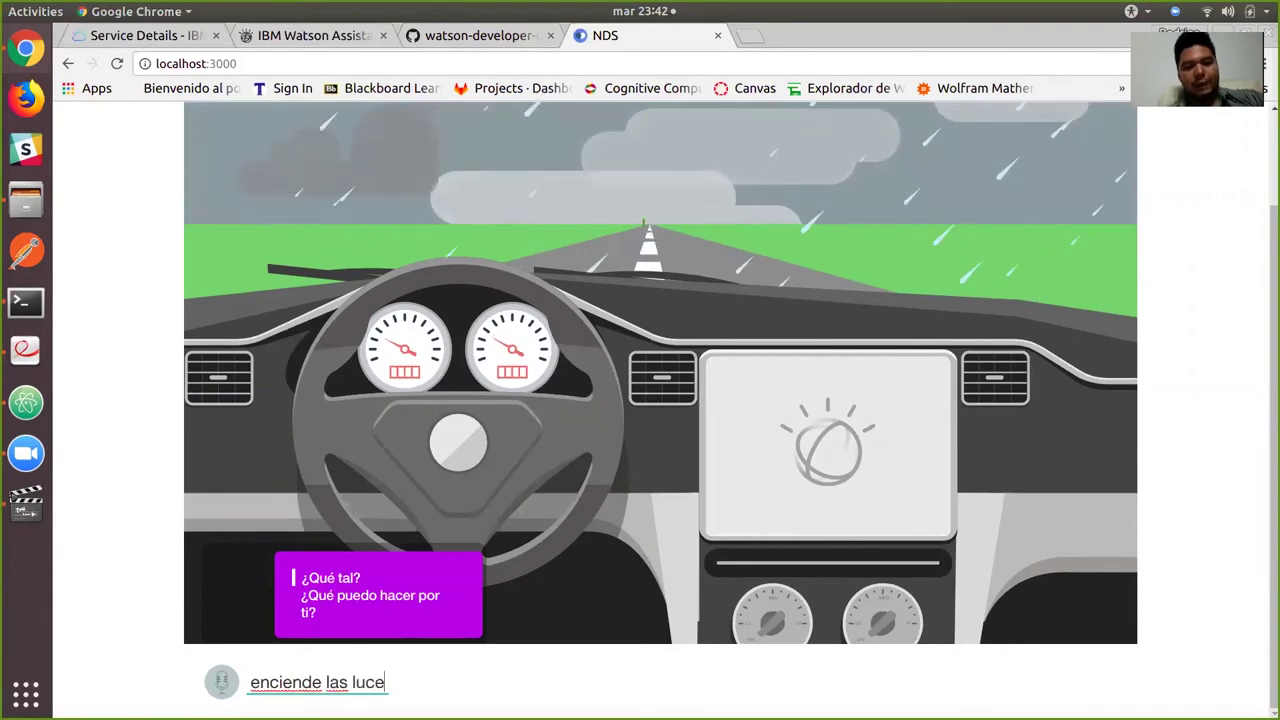
pyautogui.press('Return')
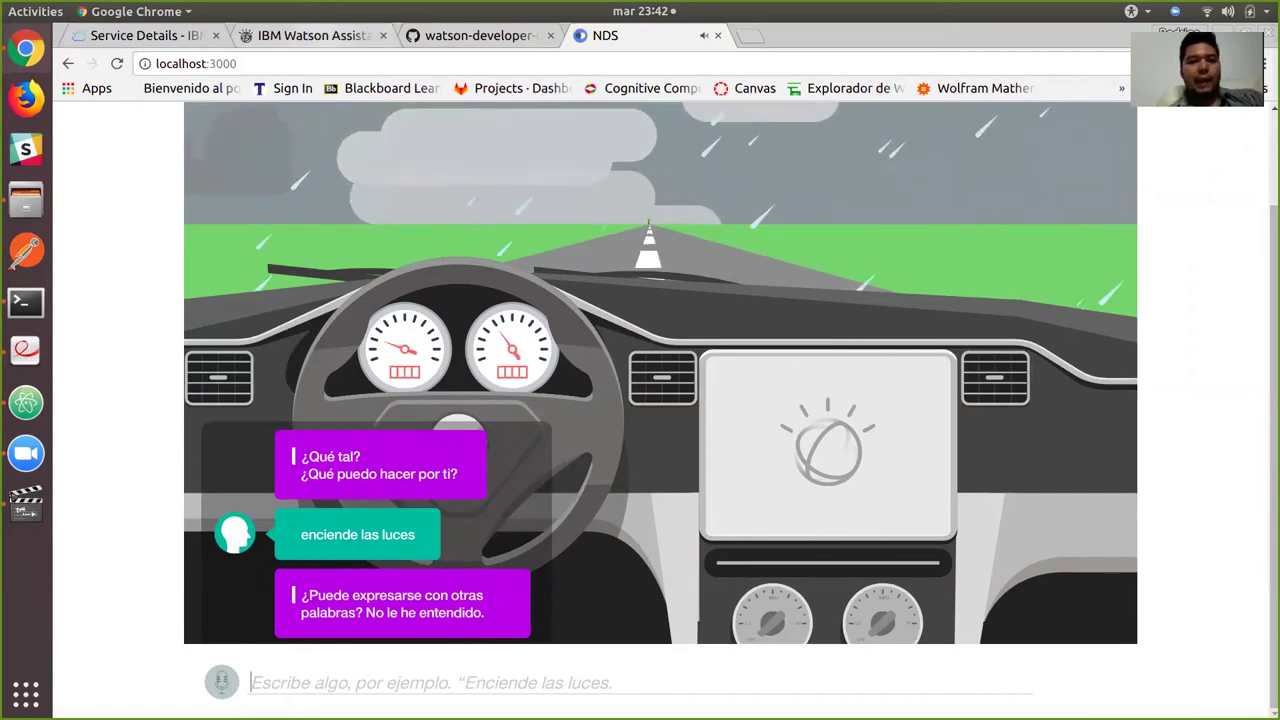
pyautogui.click(312, 35)
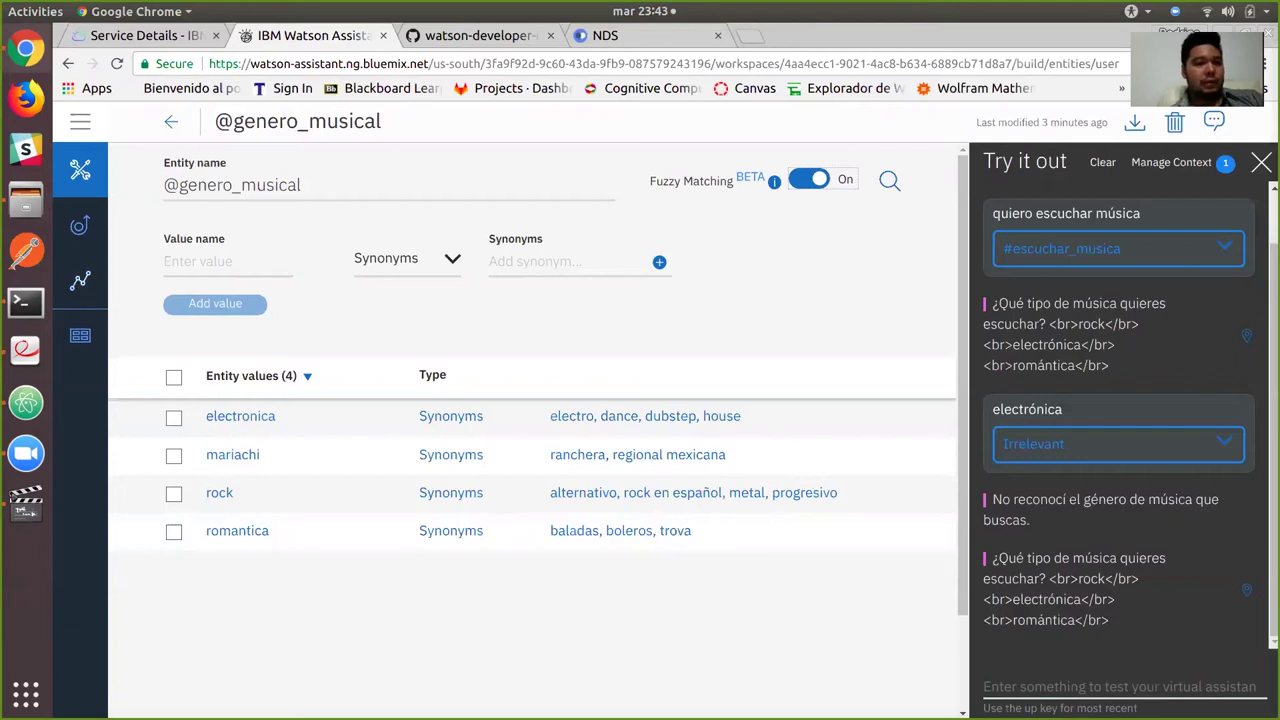
# From the Workspaces list, import tallerNDS.json as a new workspace.
pyautogui.click(80, 335)
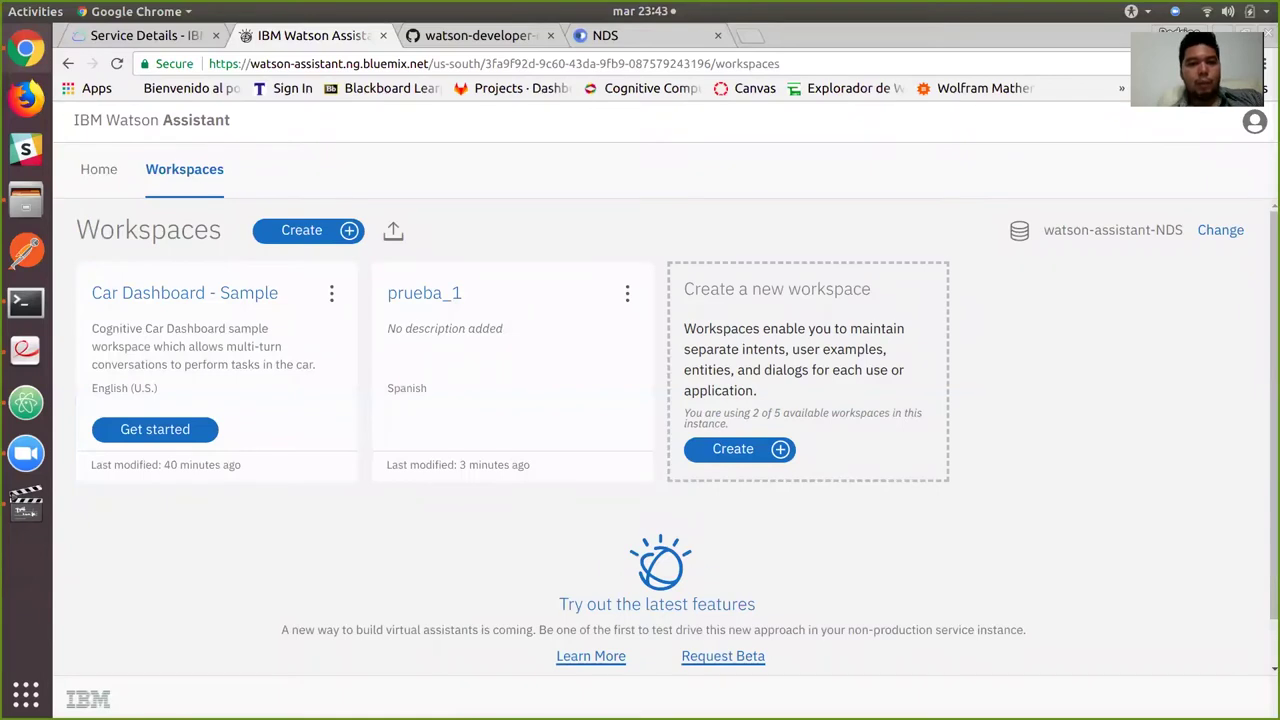
pyautogui.click(393, 231)
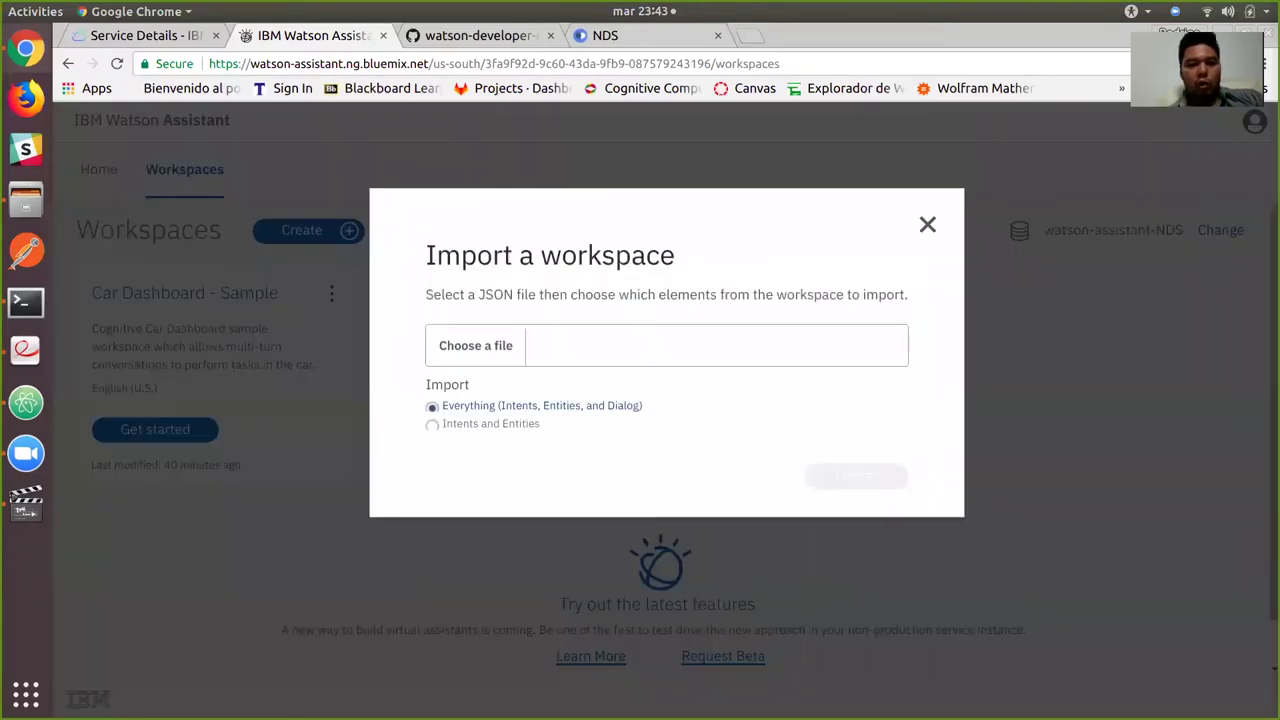
pyautogui.click(475, 345)
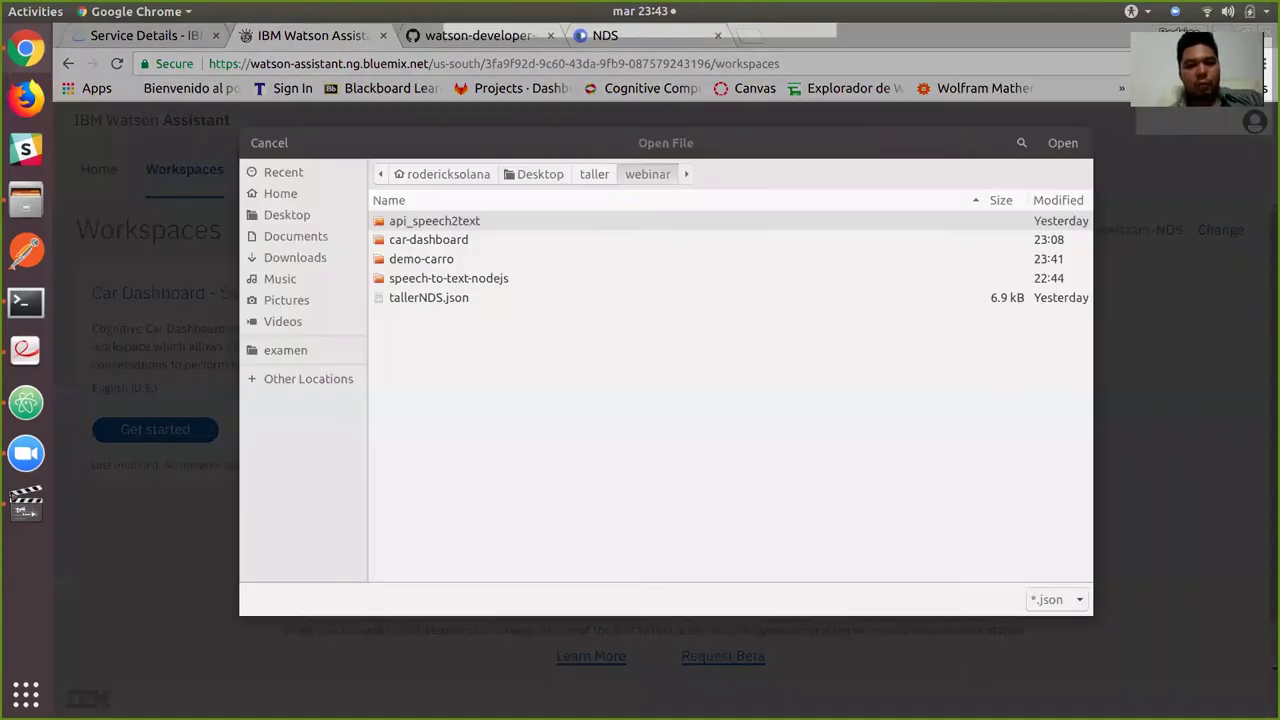
pyautogui.click(428, 297)
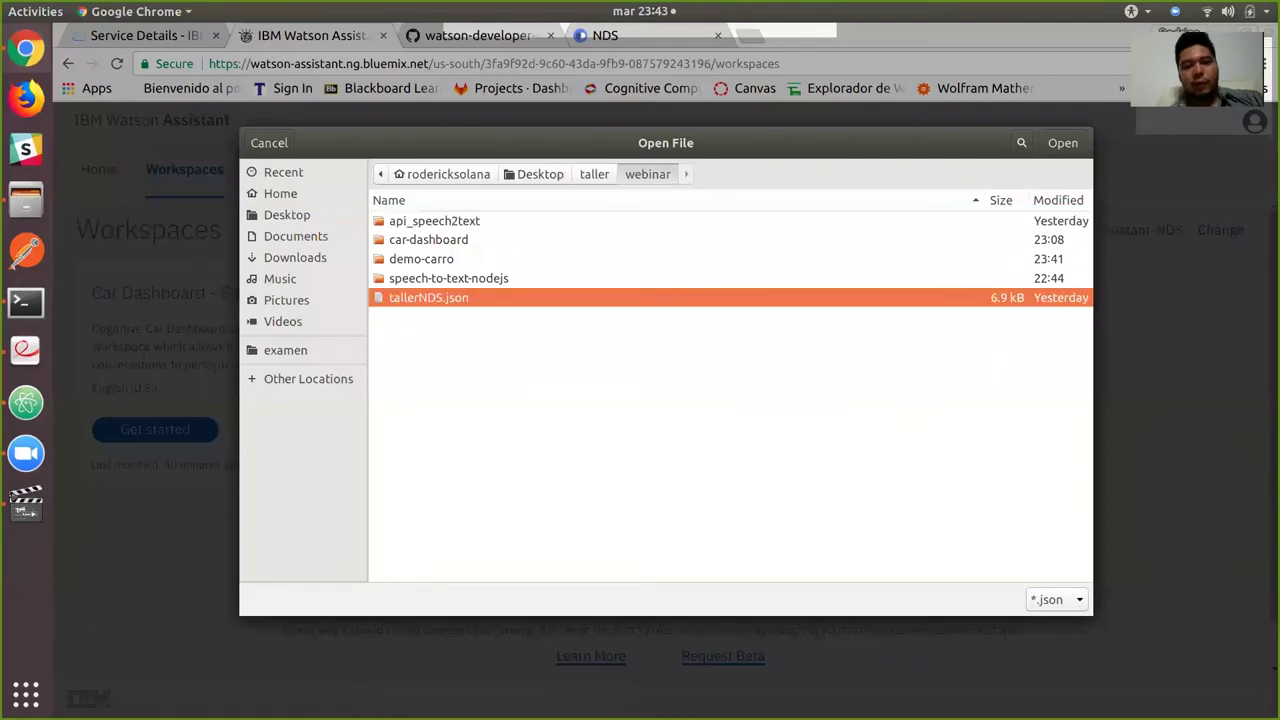
pyautogui.press('Return')
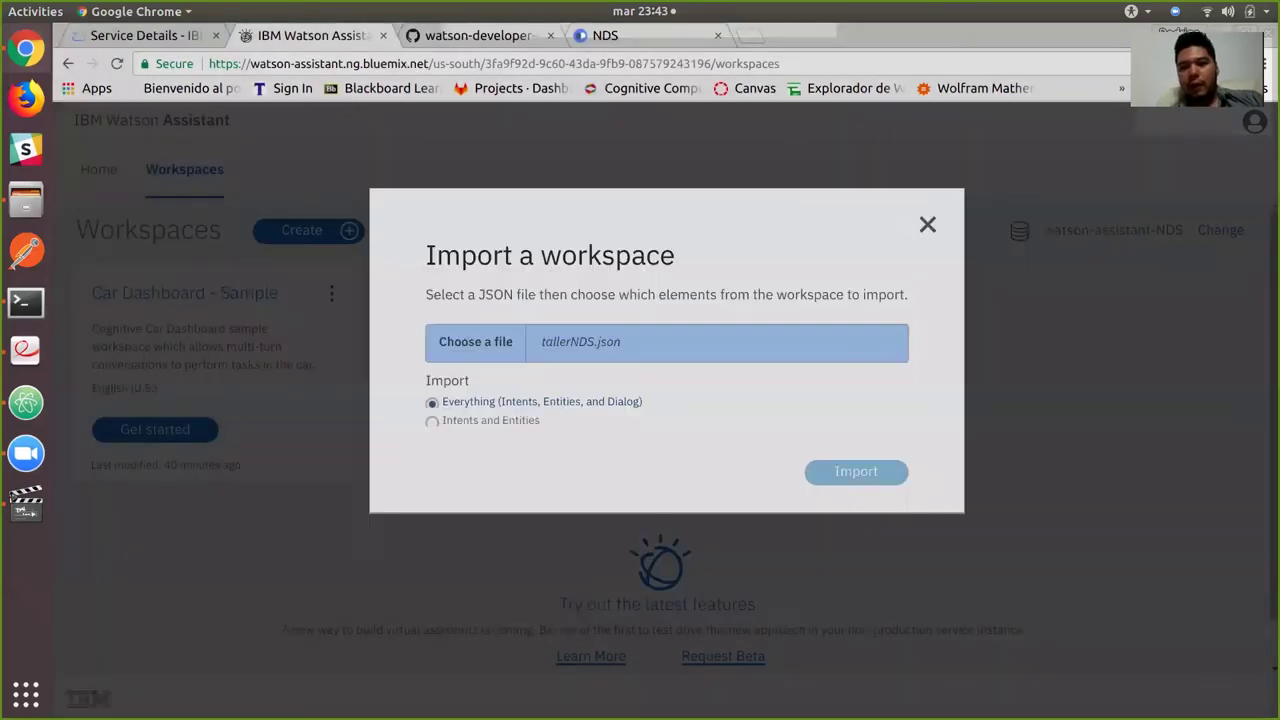
pyautogui.click(856, 471)
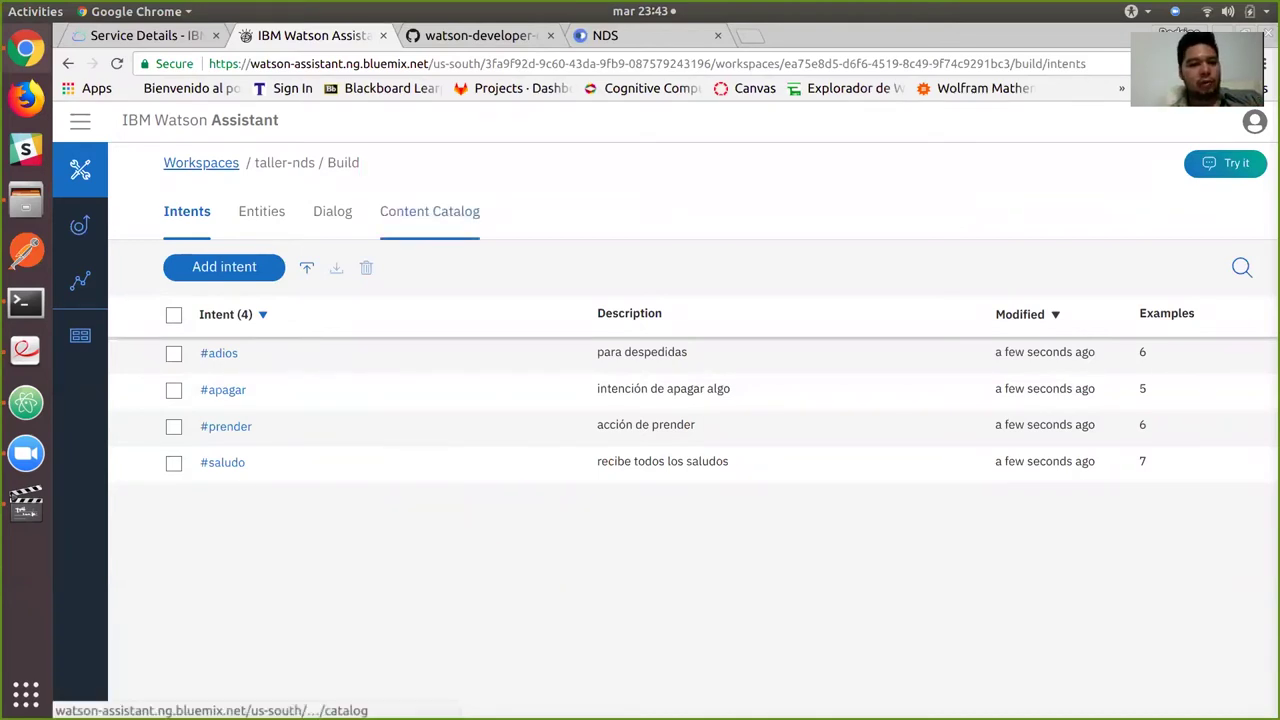
# Open the taller-nds workspace's Deploy credentials page.
pyautogui.click(80, 335)
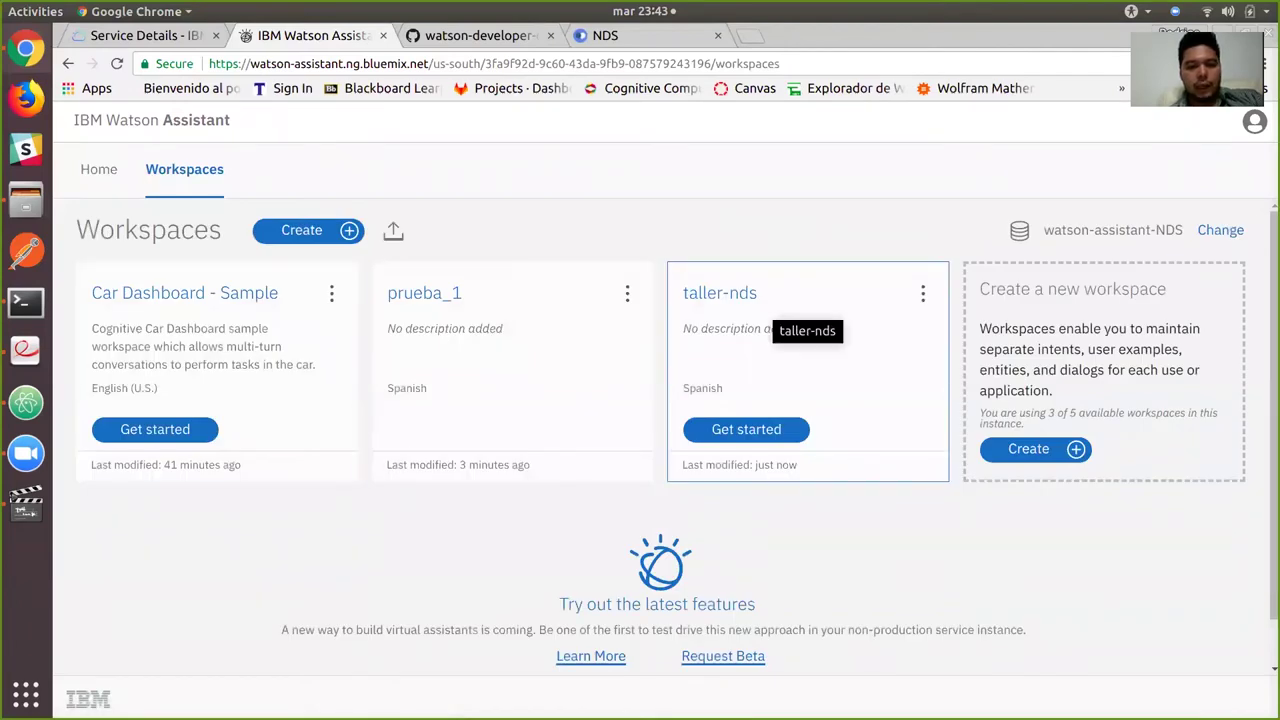
pyautogui.click(746, 429)
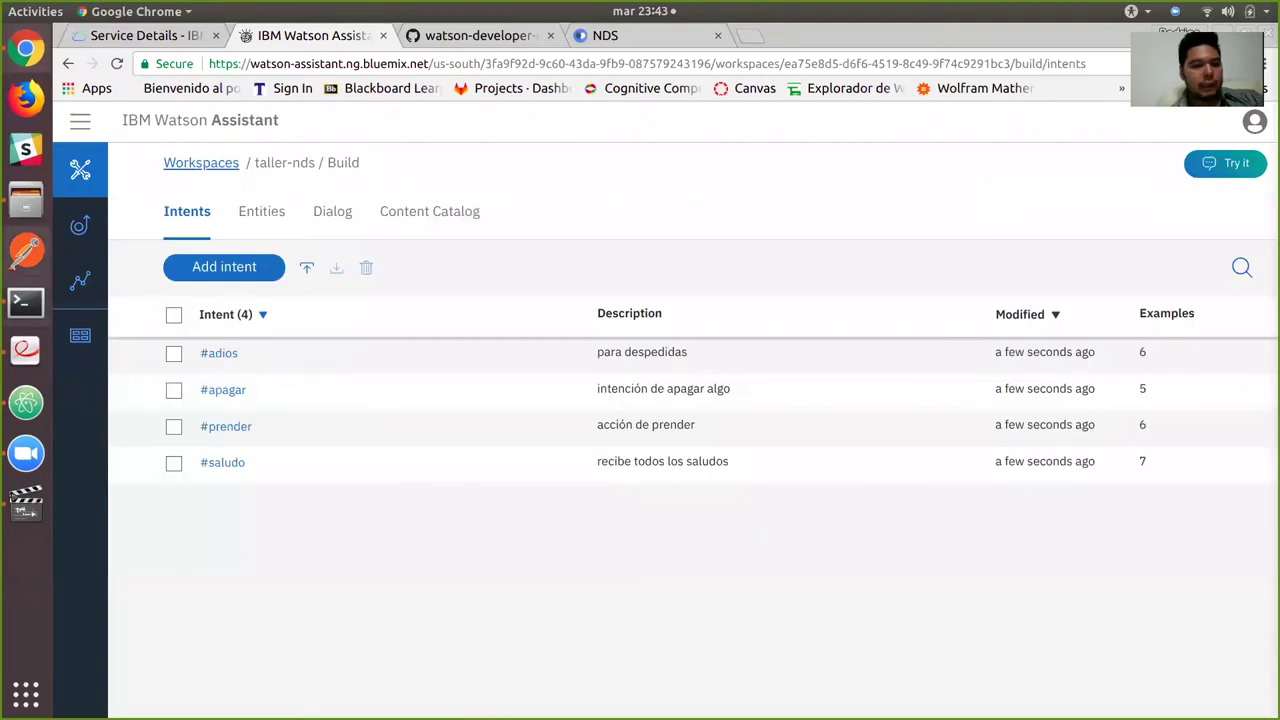
pyautogui.click(80, 225)
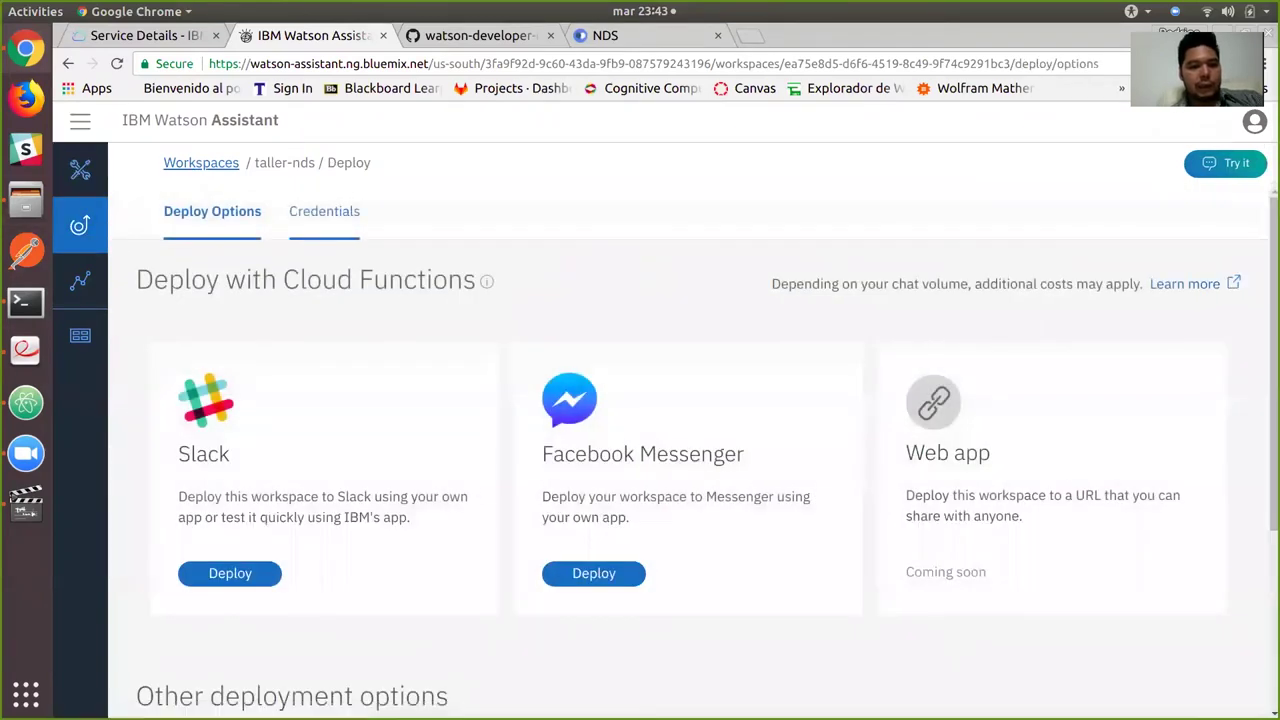
pyautogui.click(323, 211)
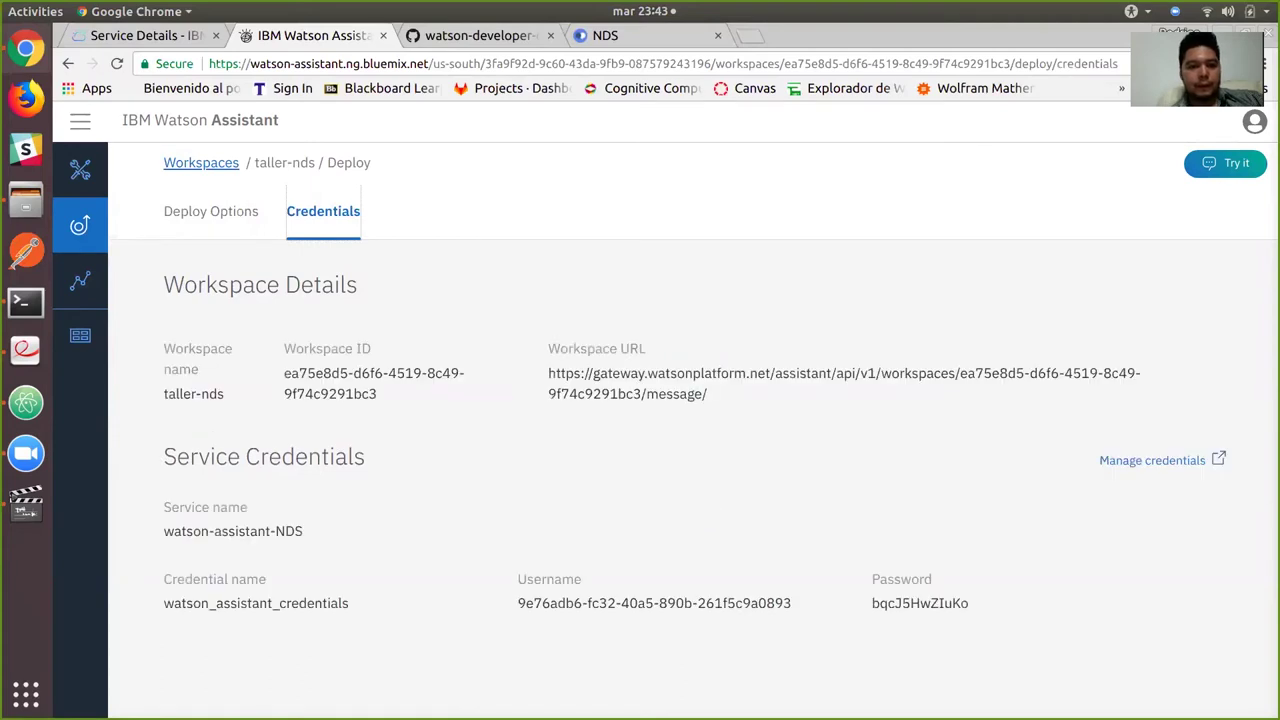
# Select the taller-nds Workspace ID and switch over to Atom.
pyautogui.tripleClick(374, 383)
pyautogui.hotkey('ctrl', 'c')
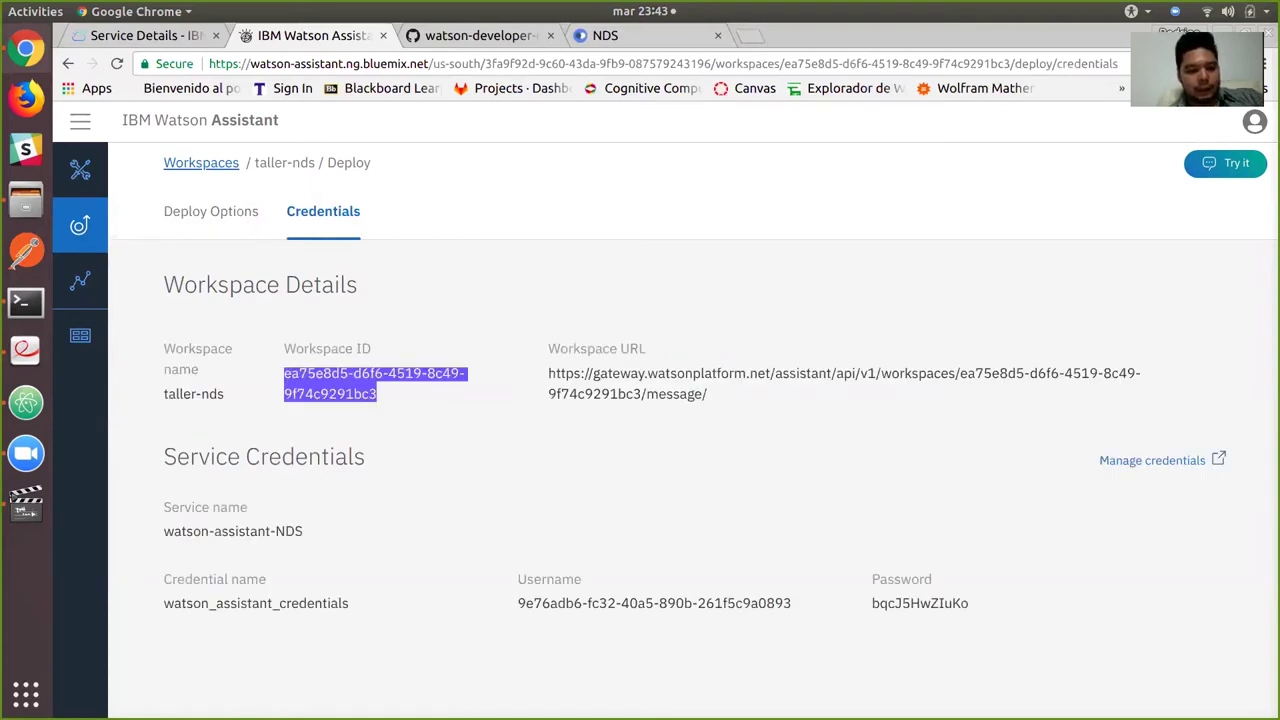
pyautogui.hotkey('alt', 'Tab')
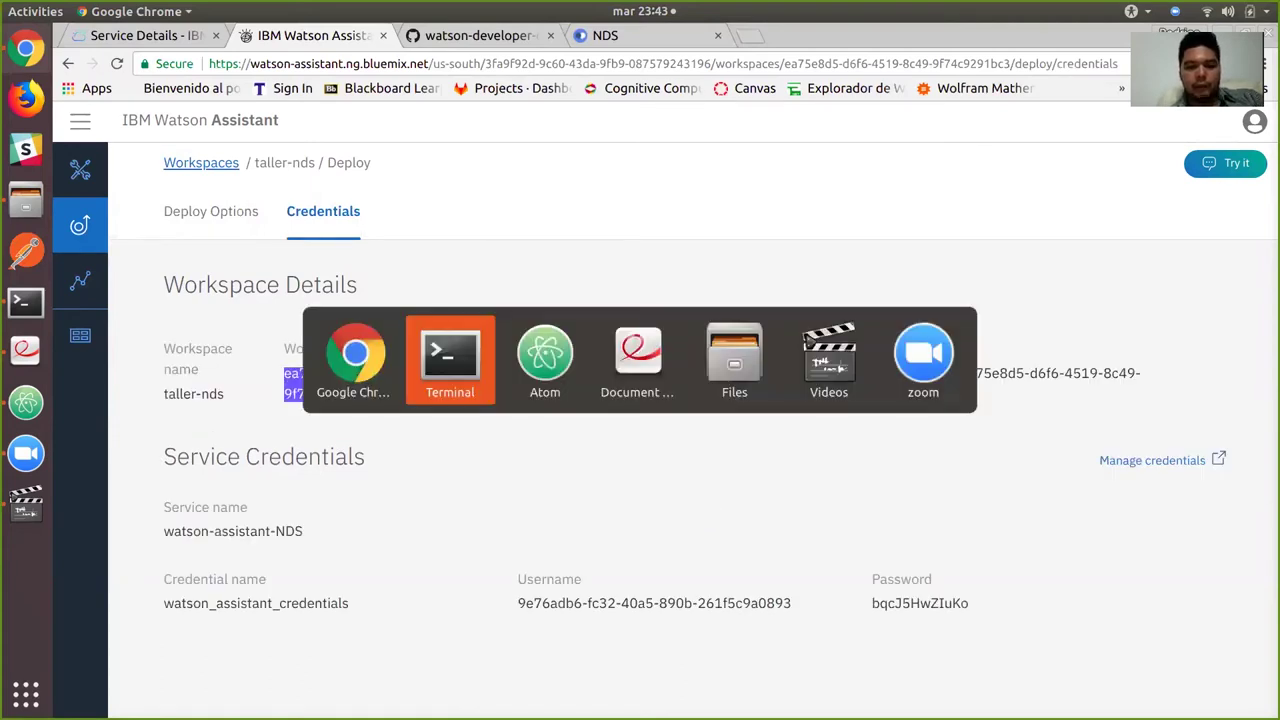
pyautogui.hotkey('alt', 'Tab')
# In demo-carro's .env, replace the old WORKSPACE_ID value with the pasted taller-nds workspace ID.
pyautogui.click(686, 121)
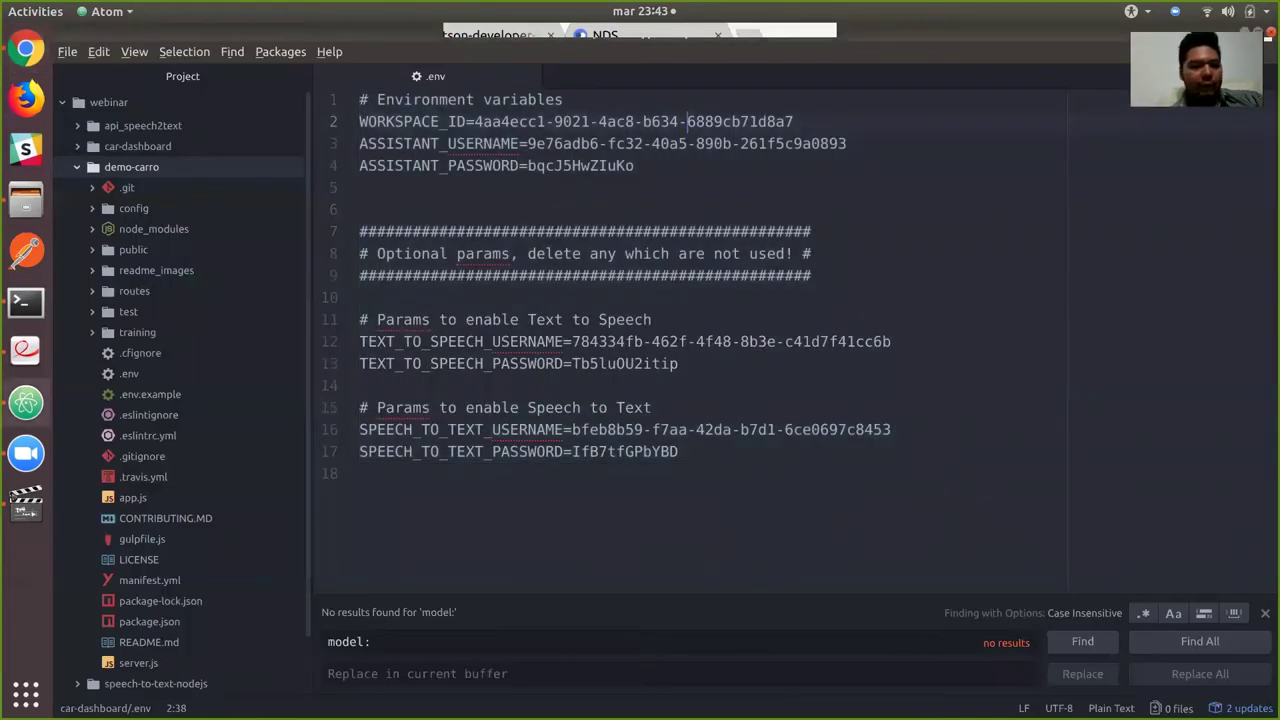
pyautogui.click(129, 373)
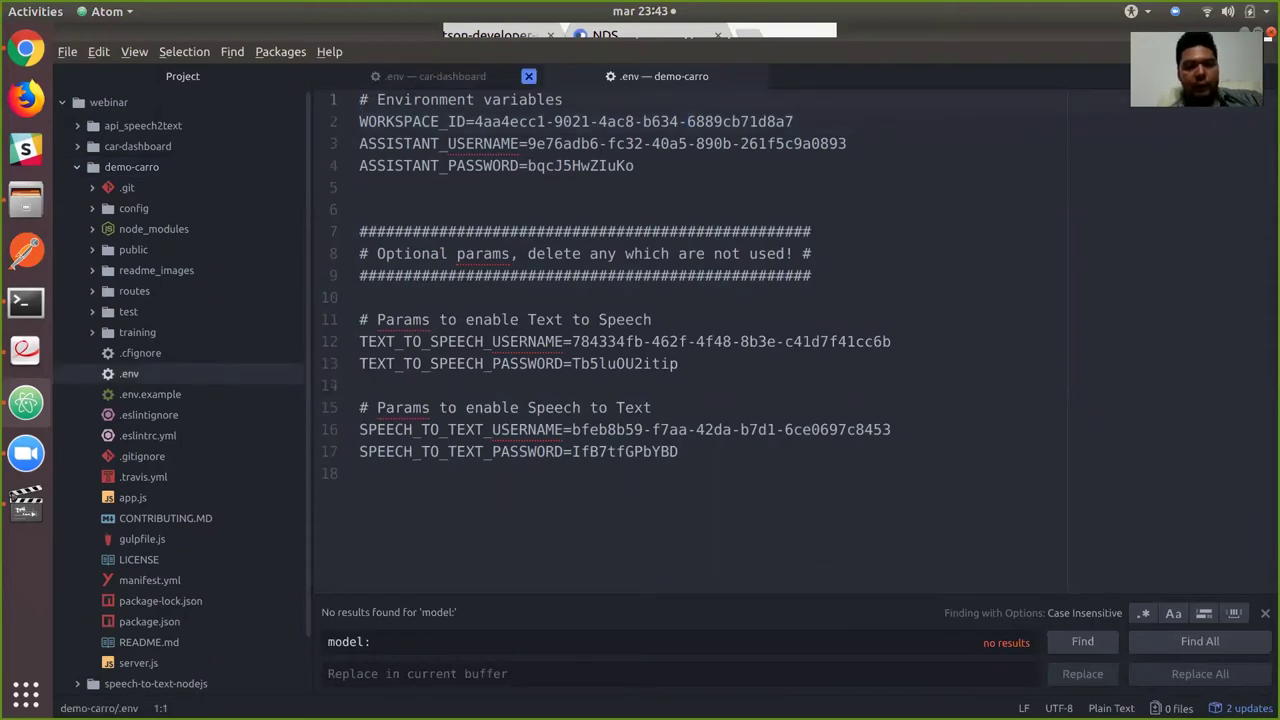
pyautogui.click(529, 76)
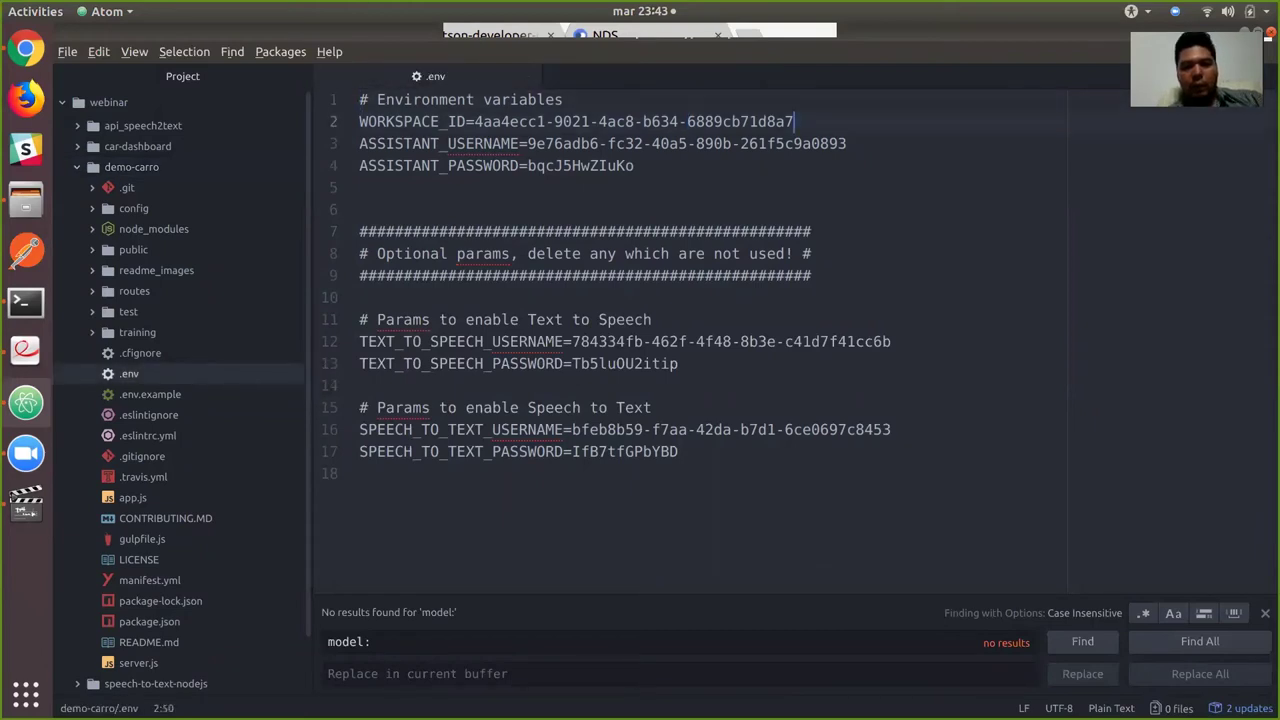
pyautogui.hotkey('ctrl', 'shift', 'Left')
pyautogui.hotkey('ctrl', 'shift', 'Left')
pyautogui.hotkey('ctrl', 'shift', 'Left')
pyautogui.hotkey('ctrl', 'shift', 'Left')
pyautogui.hotkey('ctrl', 'shift', 'Left')
pyautogui.hotkey('shift', 'Right')
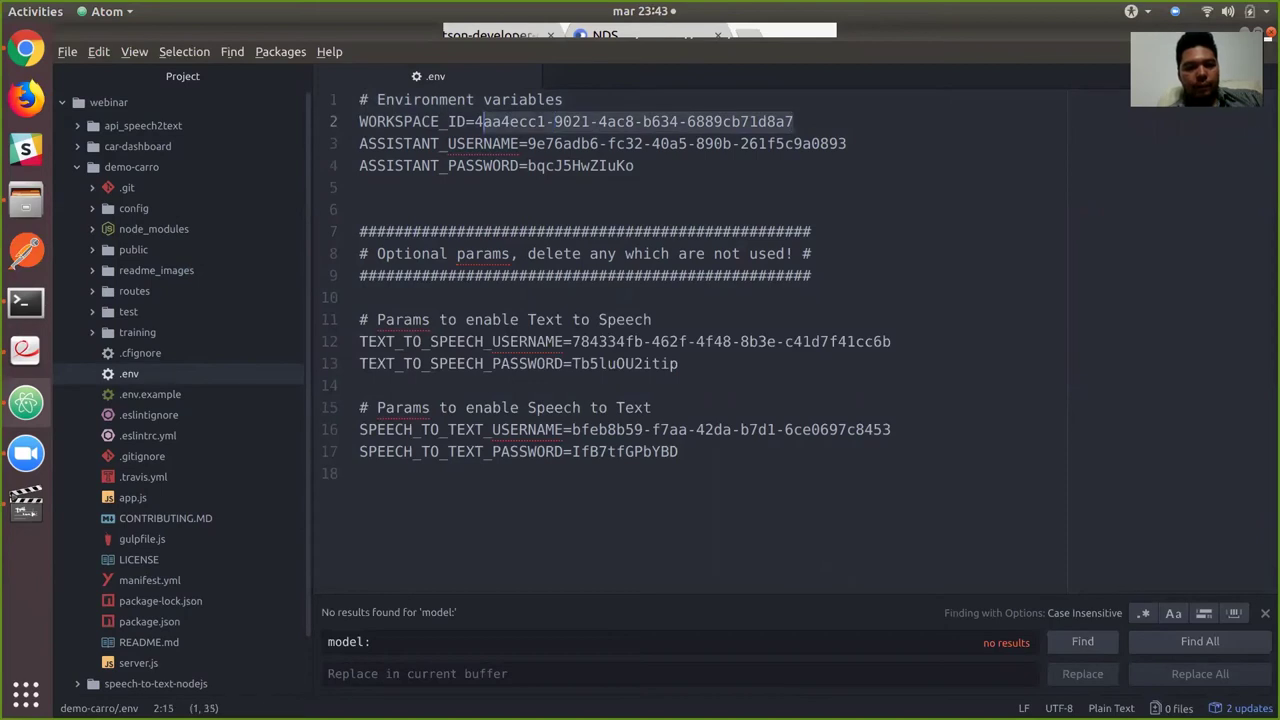
pyautogui.hotkey('shift', 'Left')
pyautogui.press('BackSpace')
pyautogui.hotkey('ctrl', 'v')
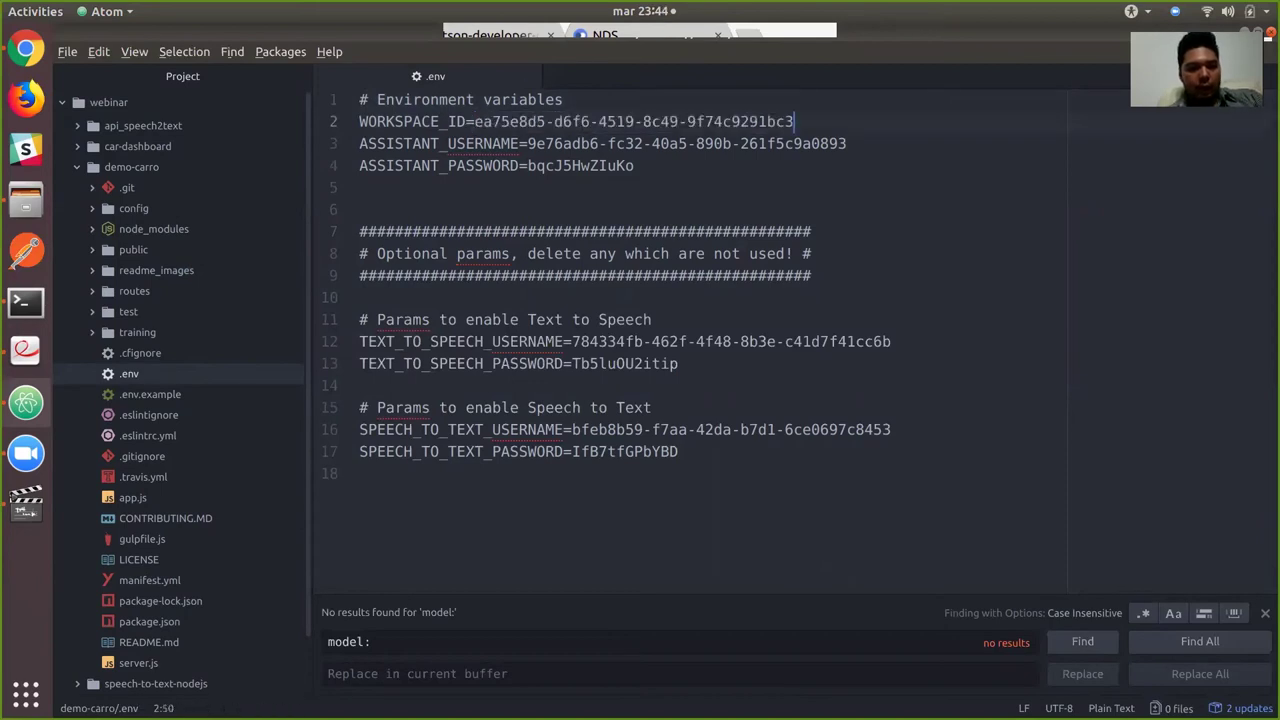
# Restart the nodemon demo server with rs so it loads the new workspace ID.
pyautogui.hotkey('alt', 'Tab')
pyautogui.hotkey('alt', 'Tab')
pyautogui.write('rs')
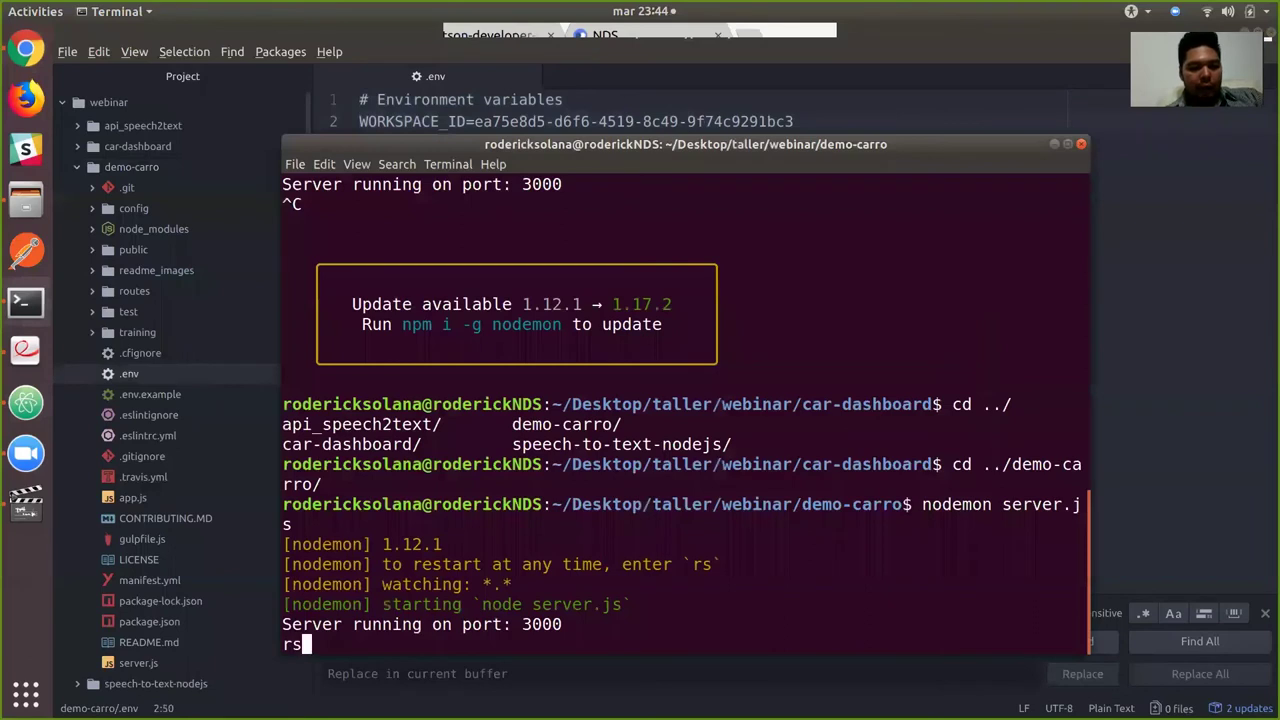
pyautogui.press('Return')
pyautogui.hotkey('alt', 'Tab')
pyautogui.hotkey('alt', 'Tab')
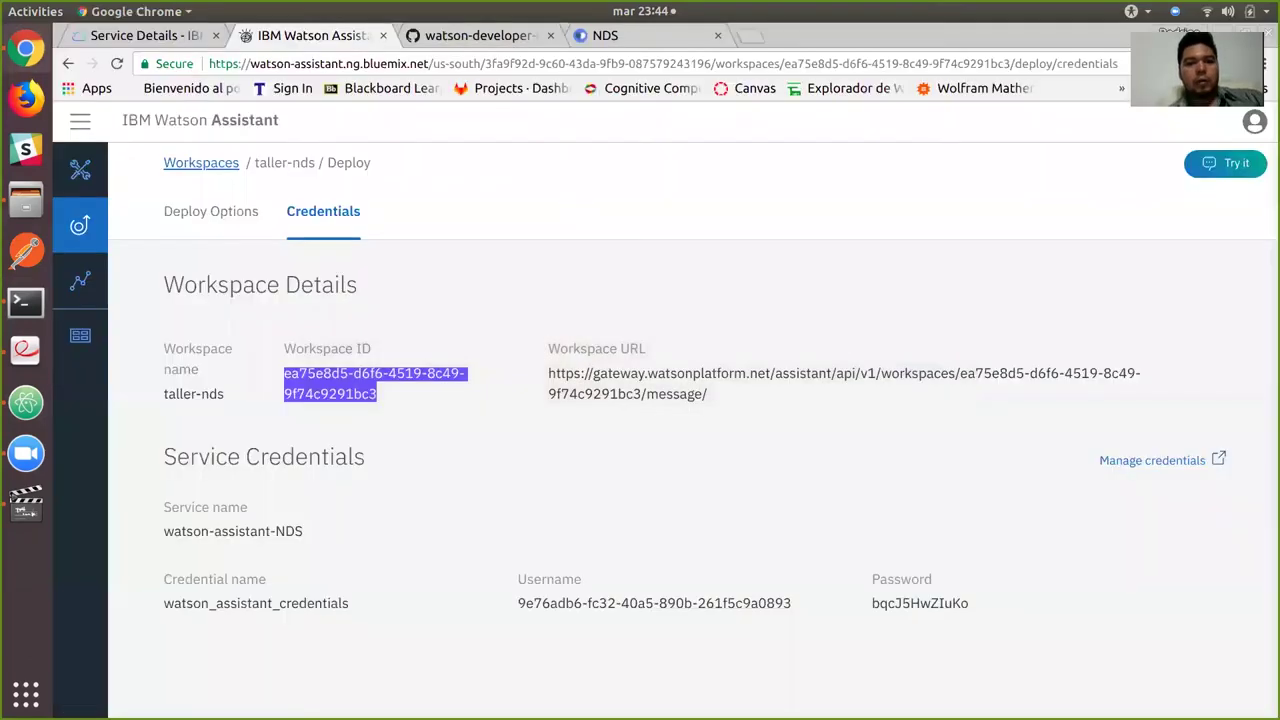
# Reload the car dashboard at localhost:3000 and verify it turns the lights on and off.
pyautogui.hotkey('ctrl', 'Tab')
pyautogui.hotkey('ctrl', 'Tab')
pyautogui.press('F5')
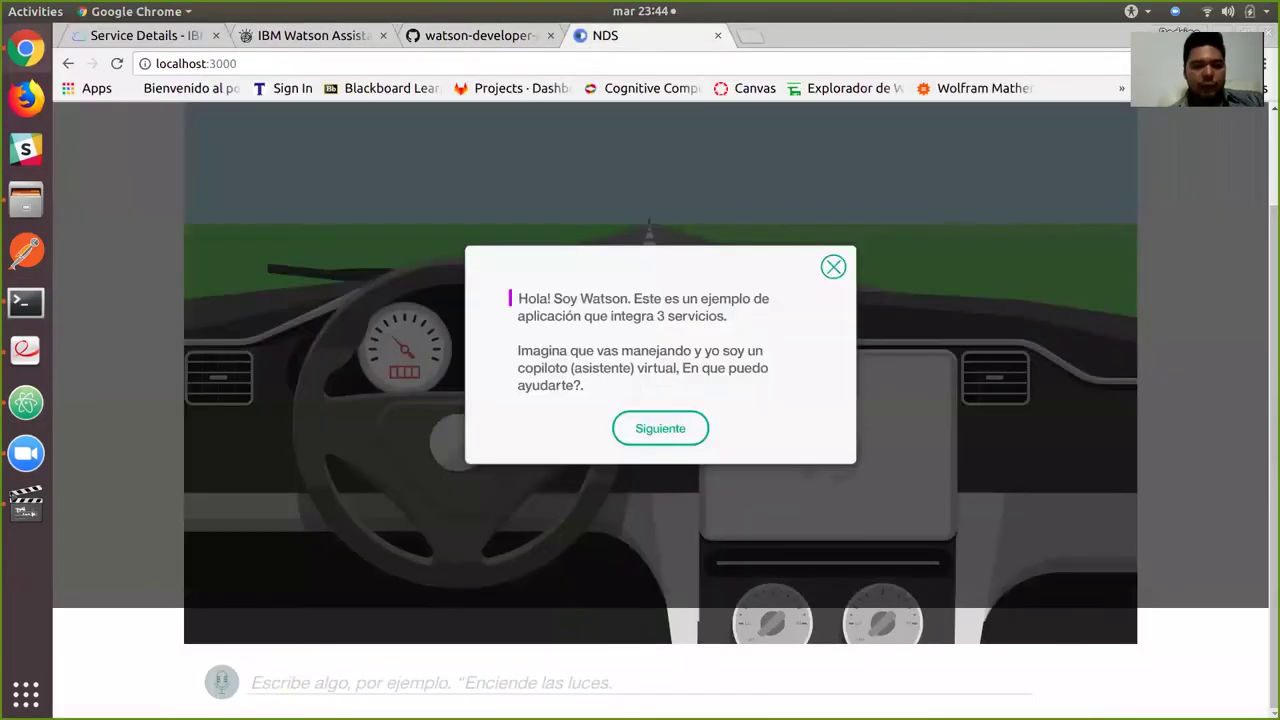
pyautogui.press('Escape')
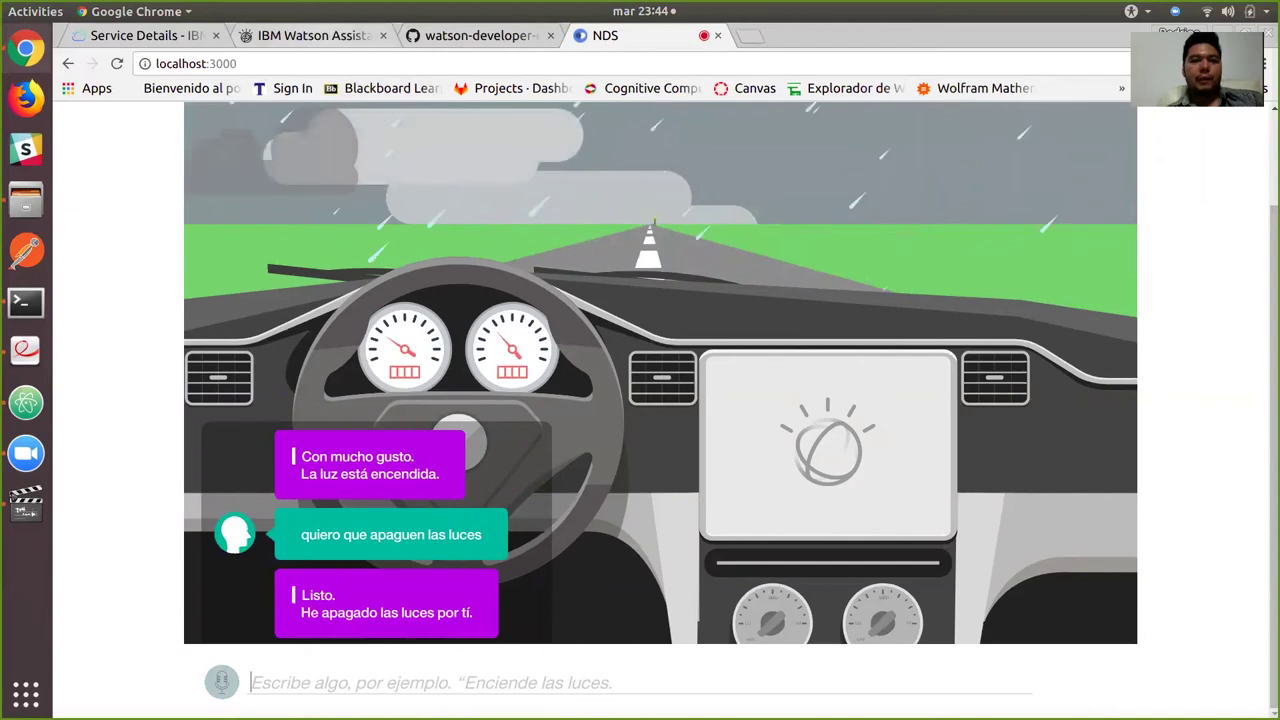
pyautogui.click(320, 35)
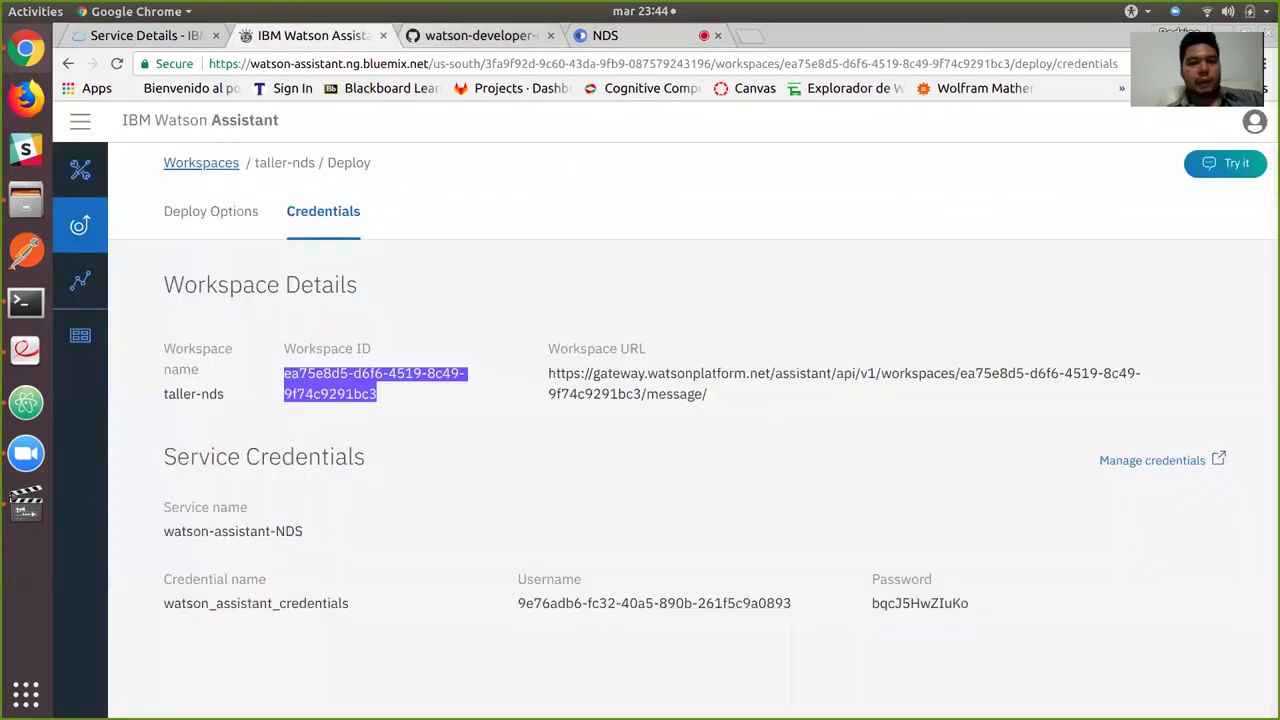
pyautogui.click(80, 169)
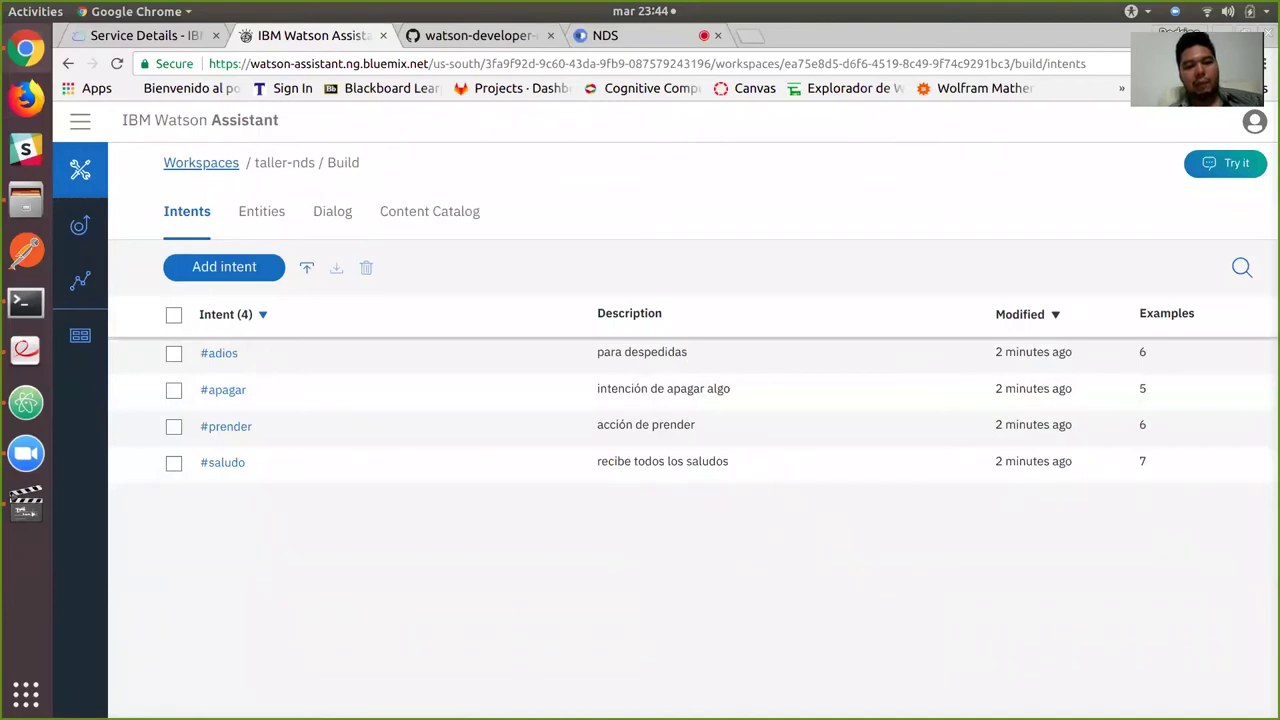
pyautogui.click(261, 211)
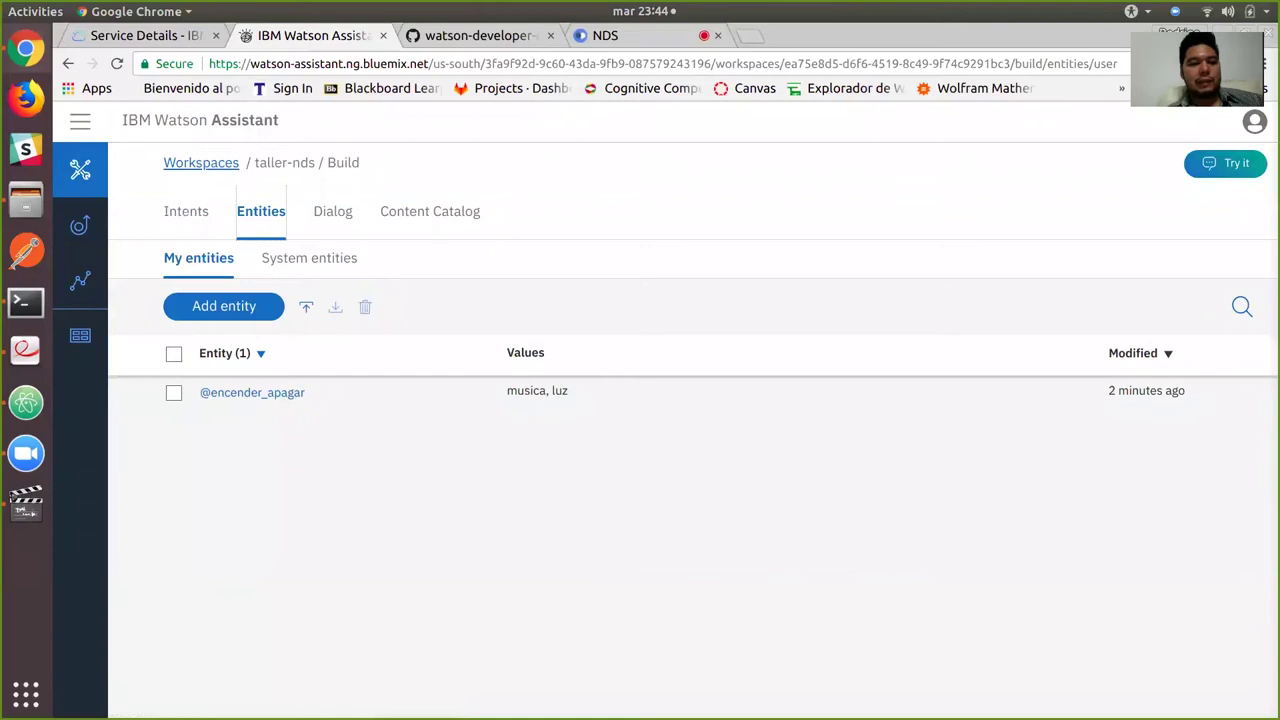
pyautogui.click(252, 392)
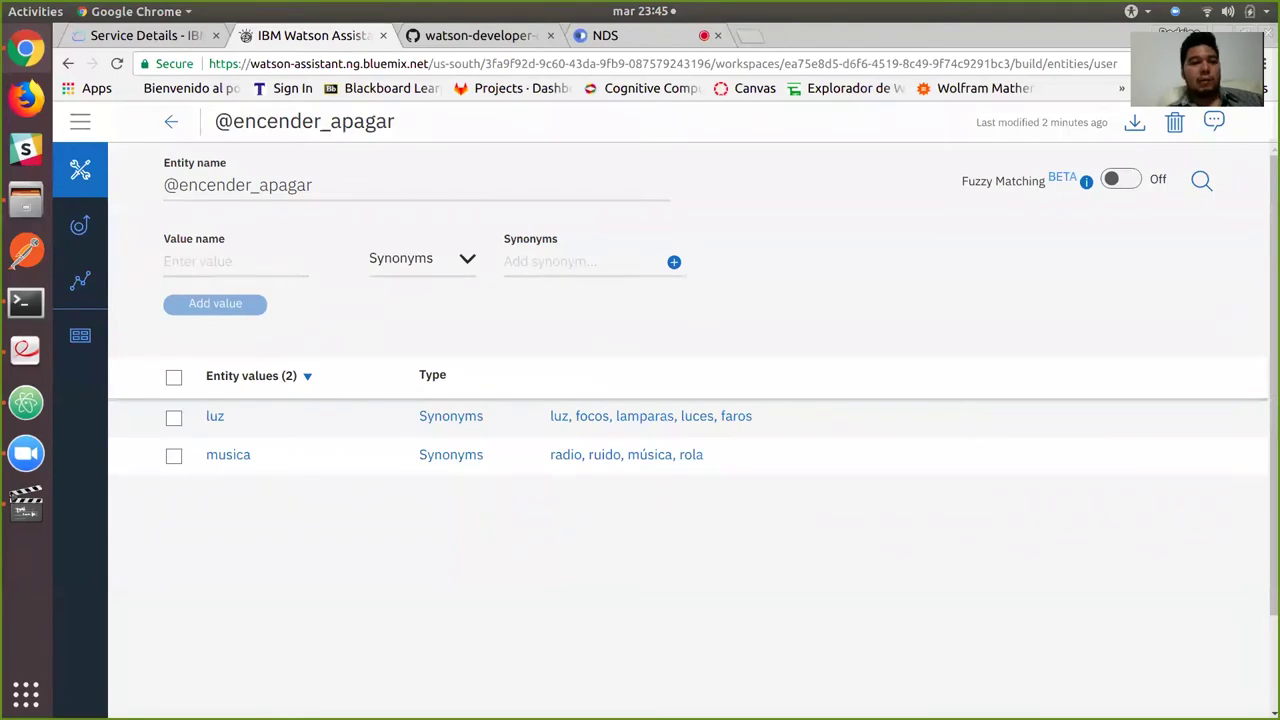
pyautogui.click(171, 121)
pyautogui.click(331, 211)
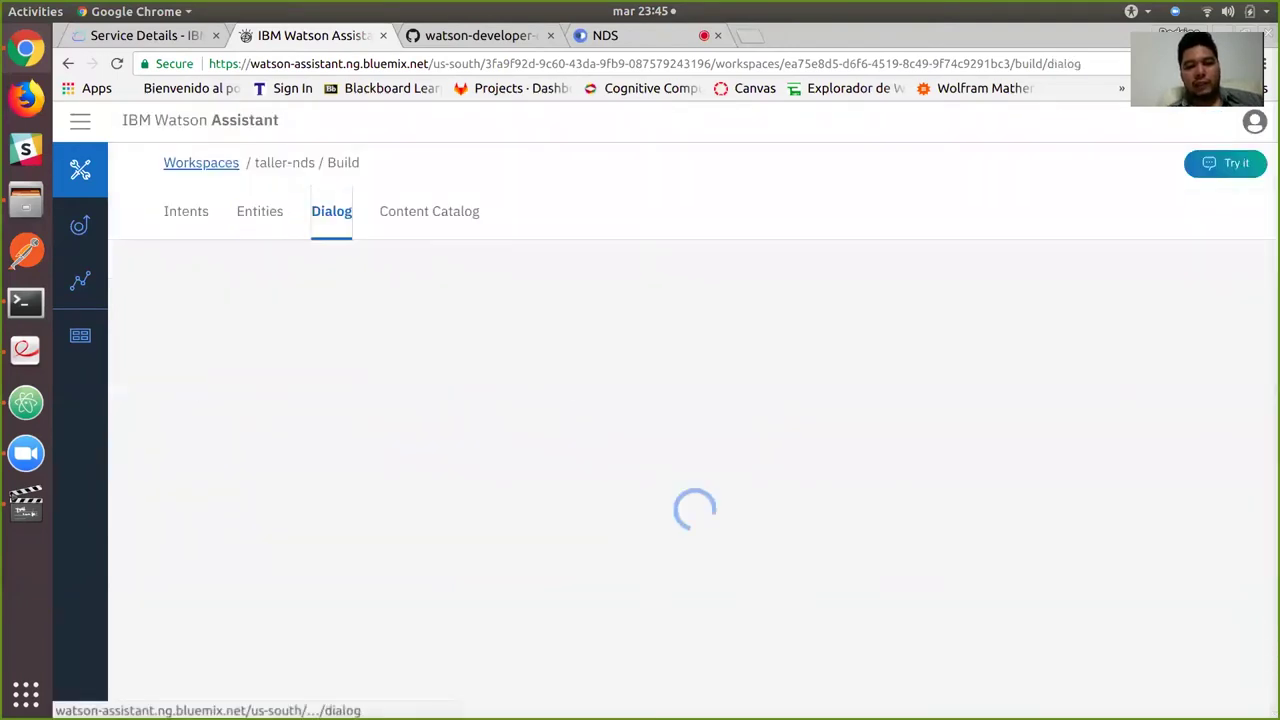